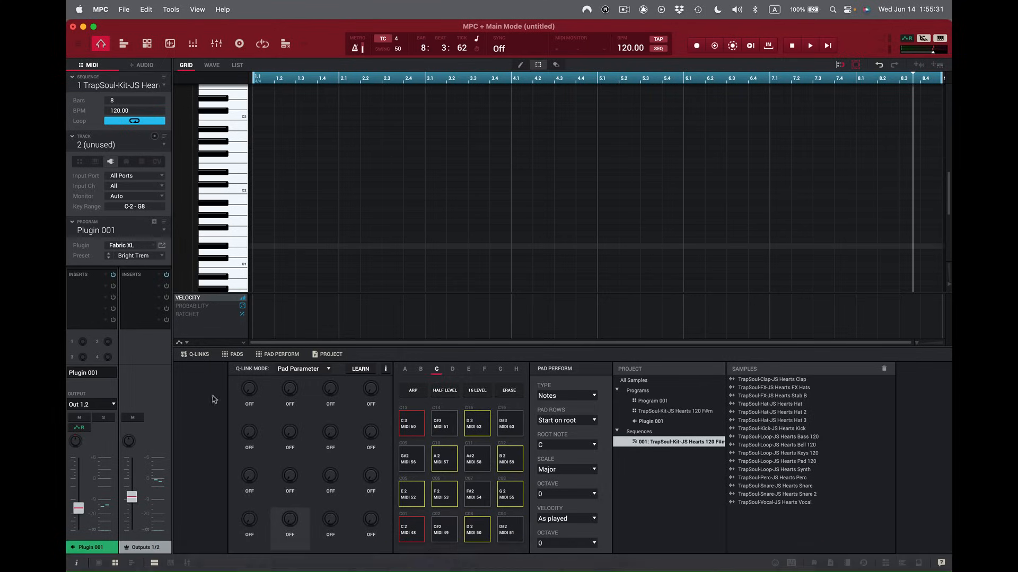
# Open the About window to check the software version and close it again.
pyautogui.click(100, 9)
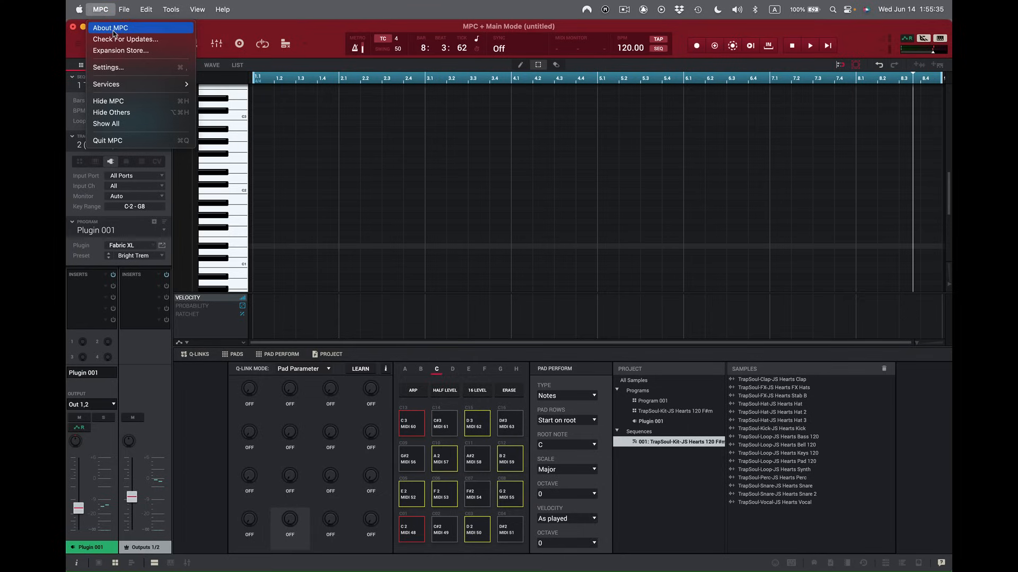
pyautogui.click(112, 33)
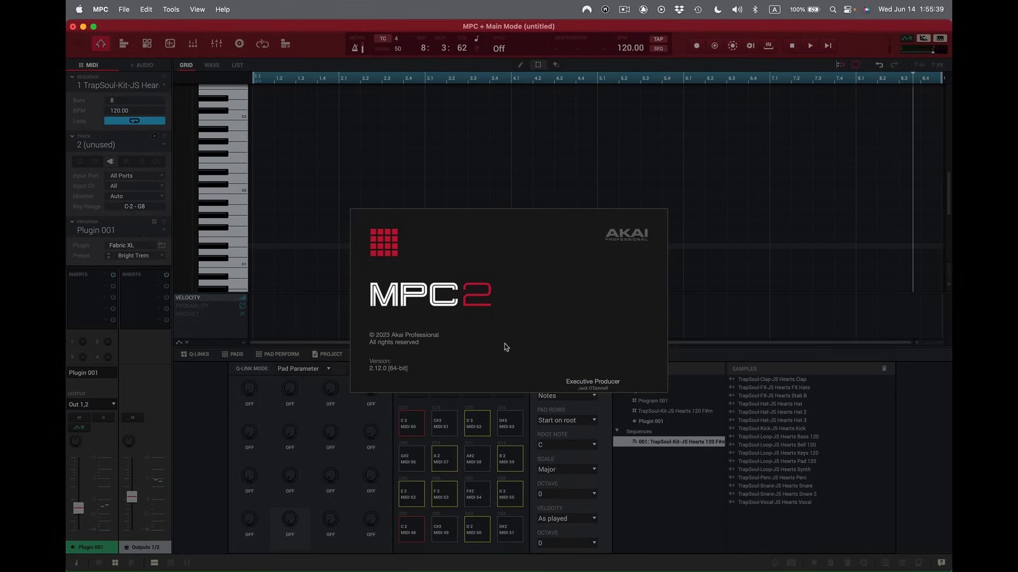
pyautogui.click(714, 281)
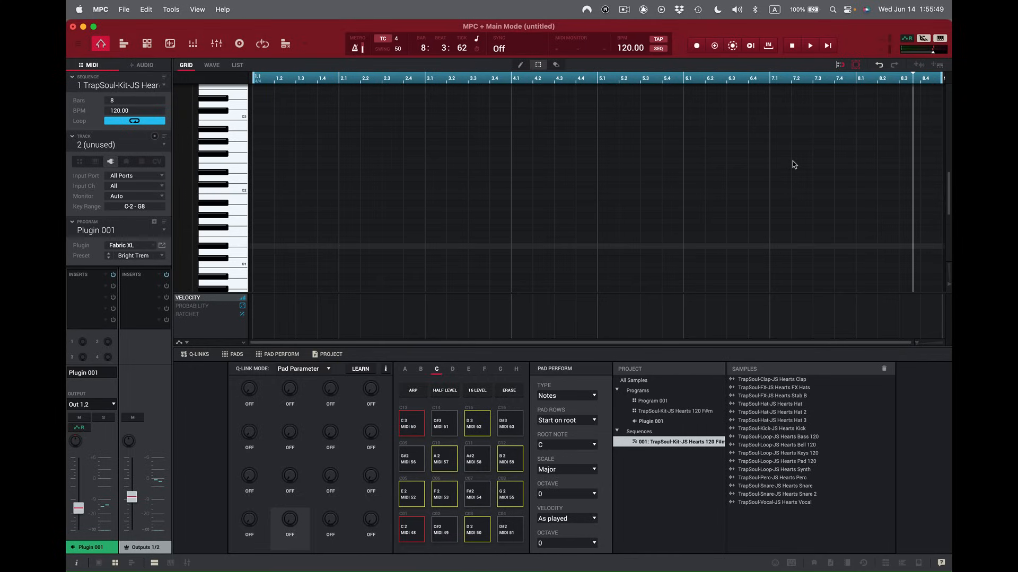
# Switch the current sequence to Track 01 and play it back.
pyautogui.click(940, 39)
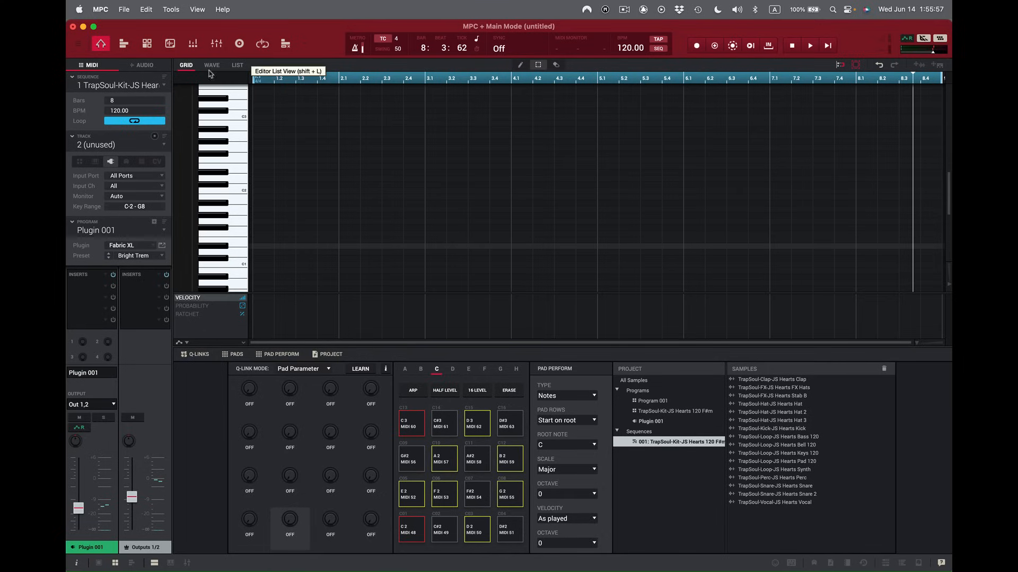
pyautogui.click(163, 147)
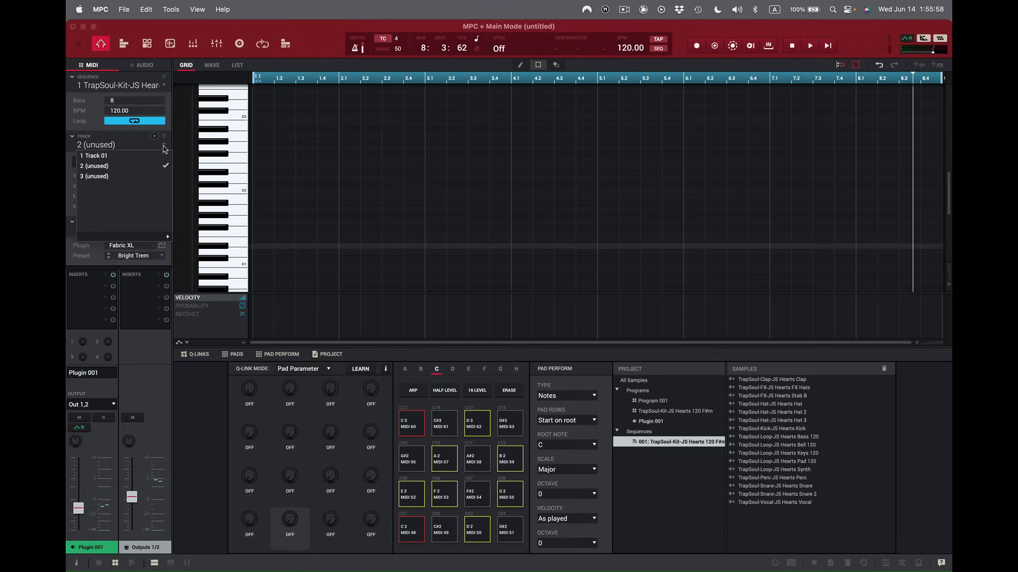
pyautogui.click(133, 157)
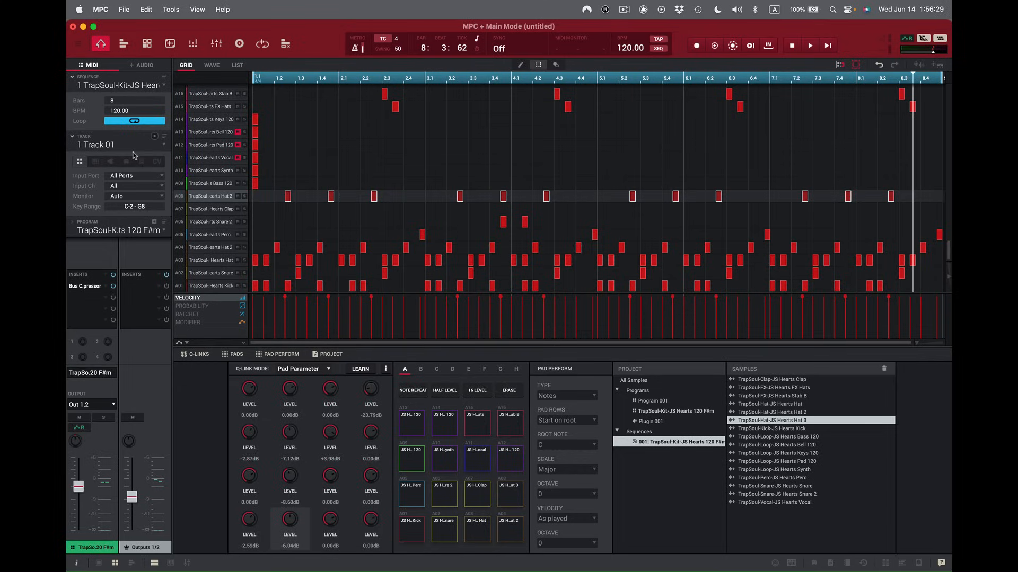
pyautogui.press('space')
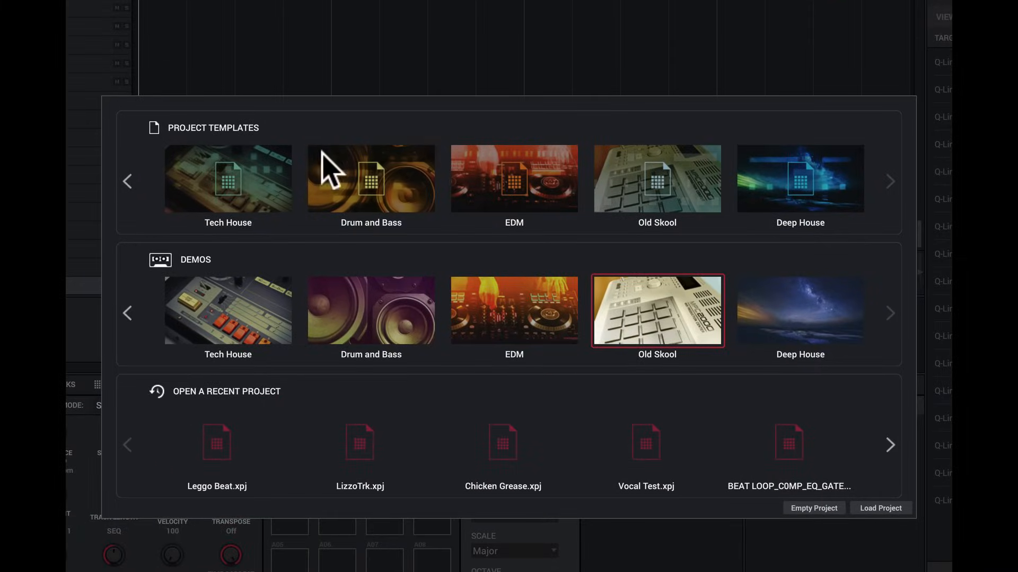
# Browse the project templates and demos back to the start of both rows to see what is available.
pyautogui.click(123, 181)
pyautogui.click(127, 181)
pyautogui.click(127, 181)
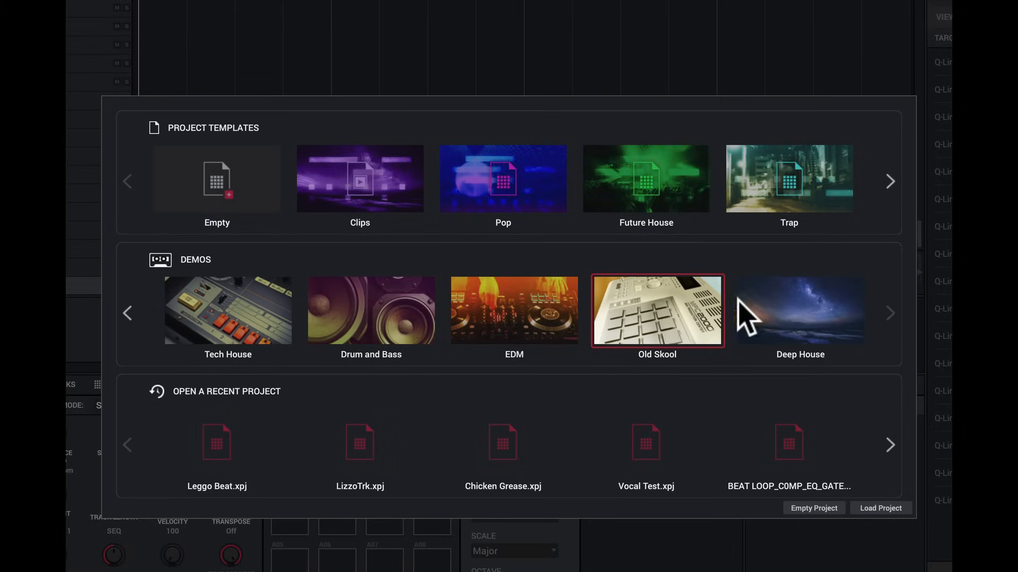
pyautogui.click(127, 312)
pyautogui.click(128, 313)
pyautogui.click(127, 312)
pyautogui.click(127, 312)
pyautogui.click(127, 313)
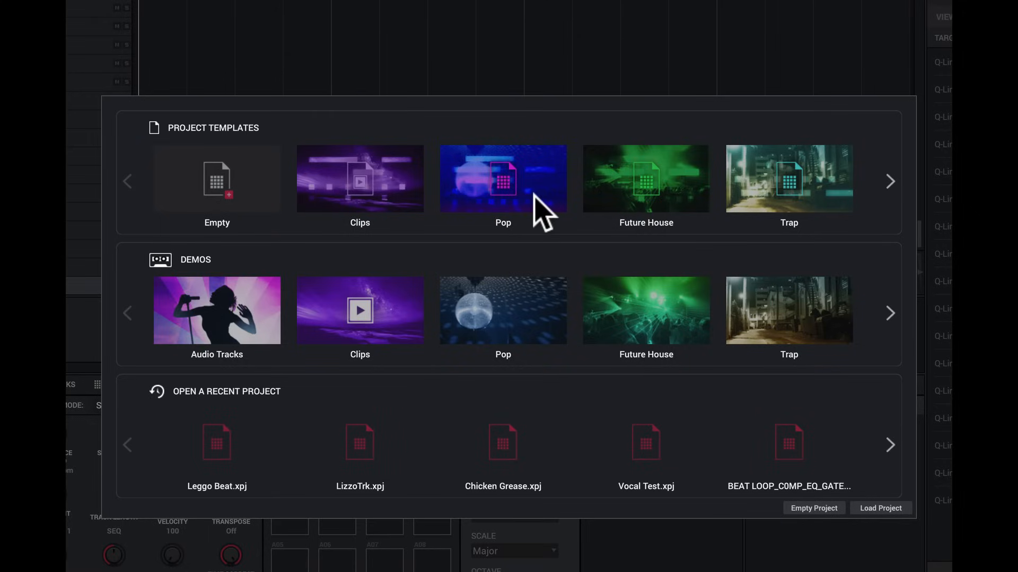
# Load the Trap project template.
pyautogui.click(890, 181)
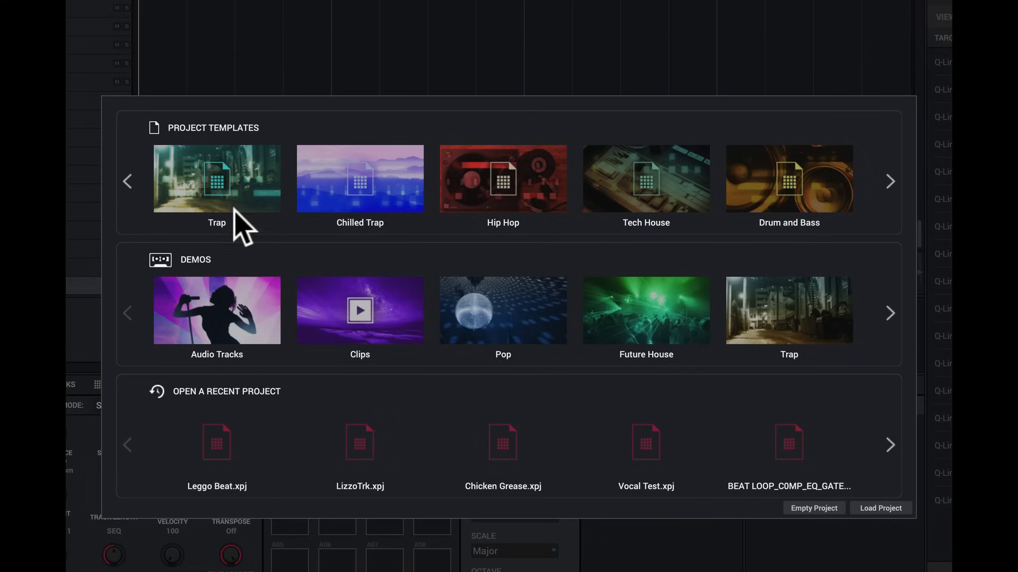
pyautogui.click(204, 182)
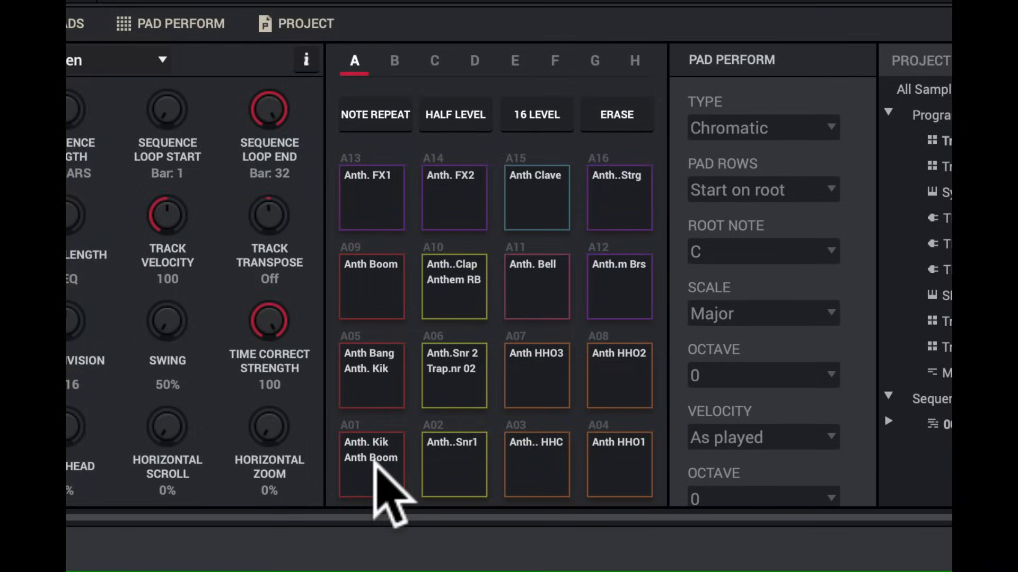
# Audition all sixteen pads of bank A in the Trap-Kit-Anthem Kit drum program.
pyautogui.click(366, 467)
pyautogui.click(454, 467)
pyautogui.click(554, 465)
pyautogui.click(602, 469)
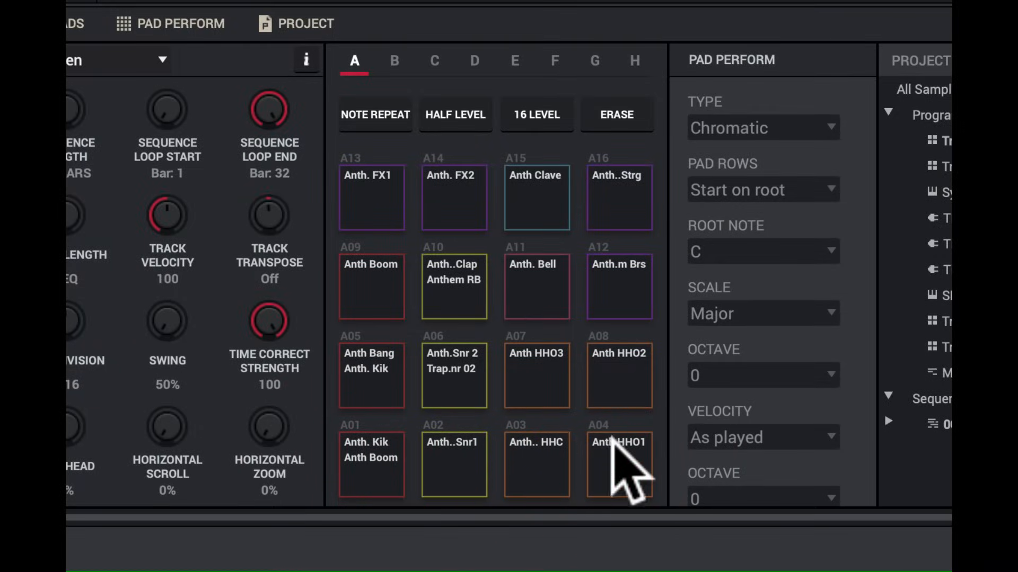
pyautogui.click(368, 366)
pyautogui.click(454, 368)
pyautogui.click(514, 366)
pyautogui.click(615, 376)
pyautogui.click(610, 292)
pyautogui.click(536, 291)
pyautogui.click(446, 289)
pyautogui.click(363, 284)
pyautogui.click(347, 191)
pyautogui.click(434, 180)
pyautogui.click(550, 200)
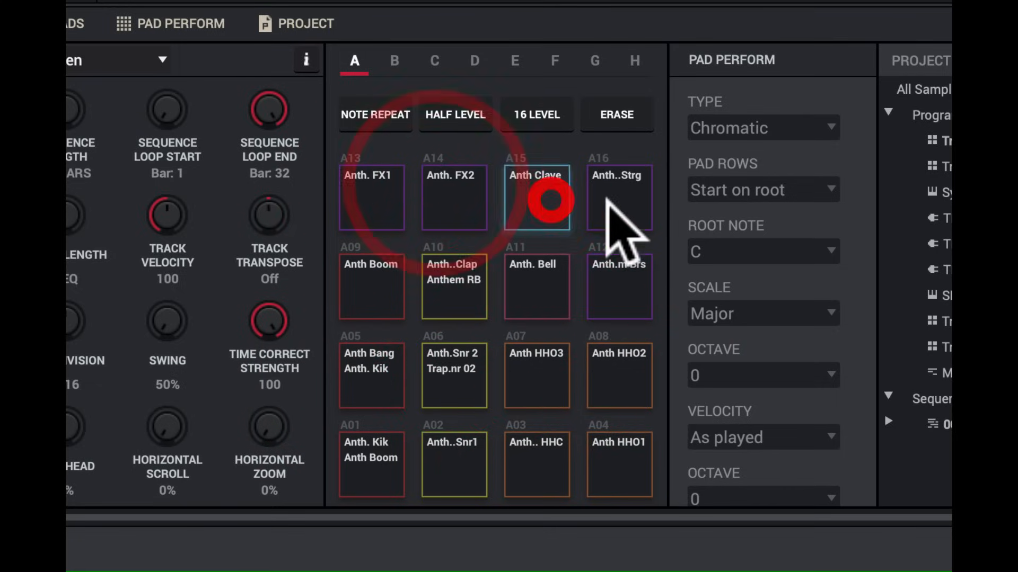
pyautogui.click(615, 212)
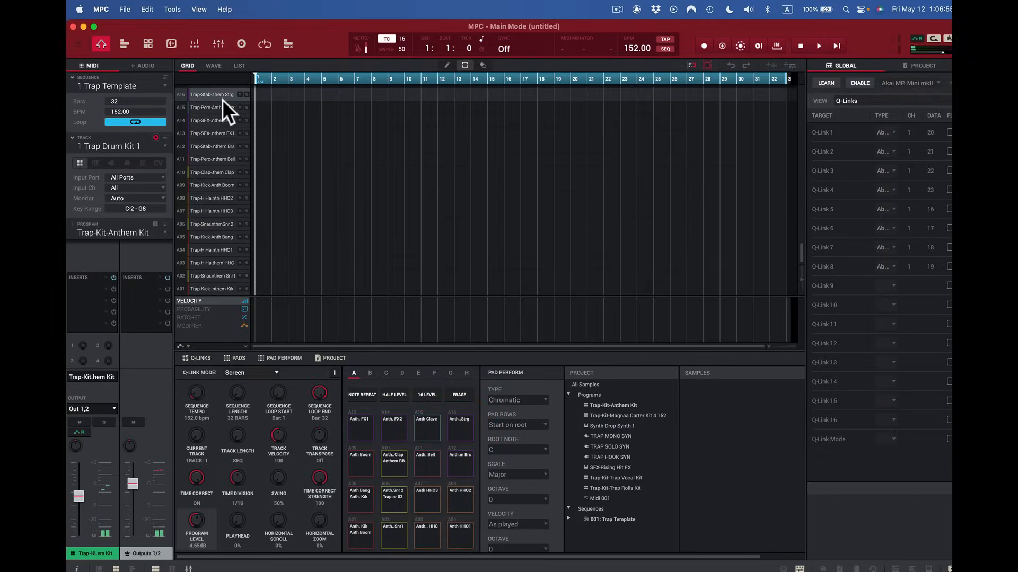
pyautogui.click(465, 429)
pyautogui.click(362, 536)
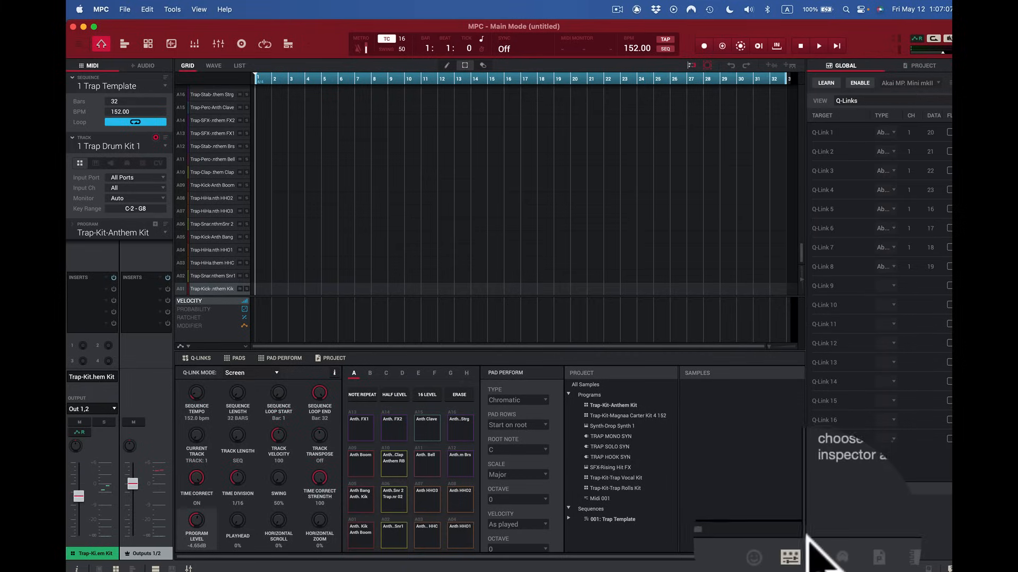
# Hide the inspector with the Q-Link mappings and bring up the project chooser for a new project.
pyautogui.click(800, 564)
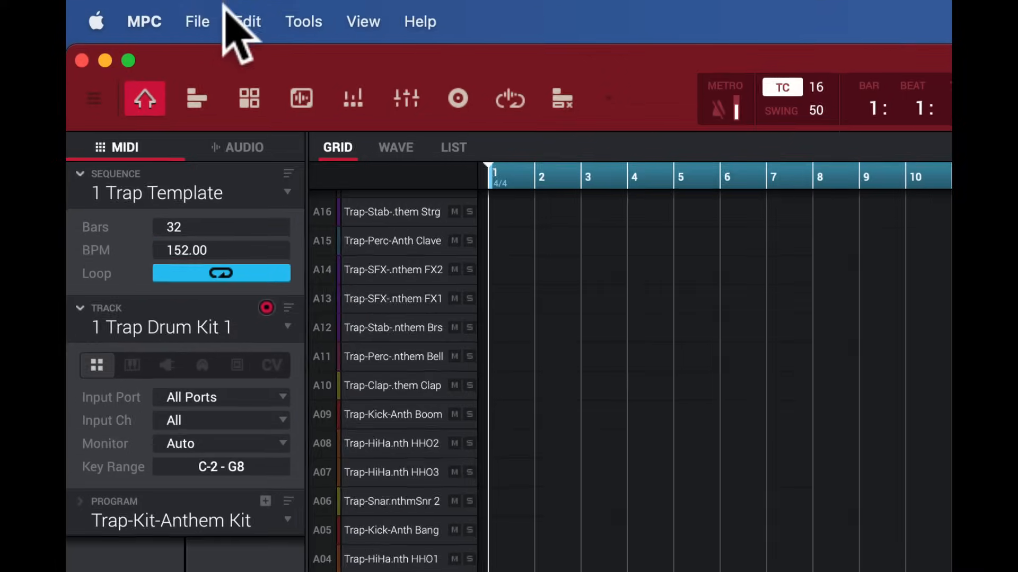
pyautogui.click(198, 11)
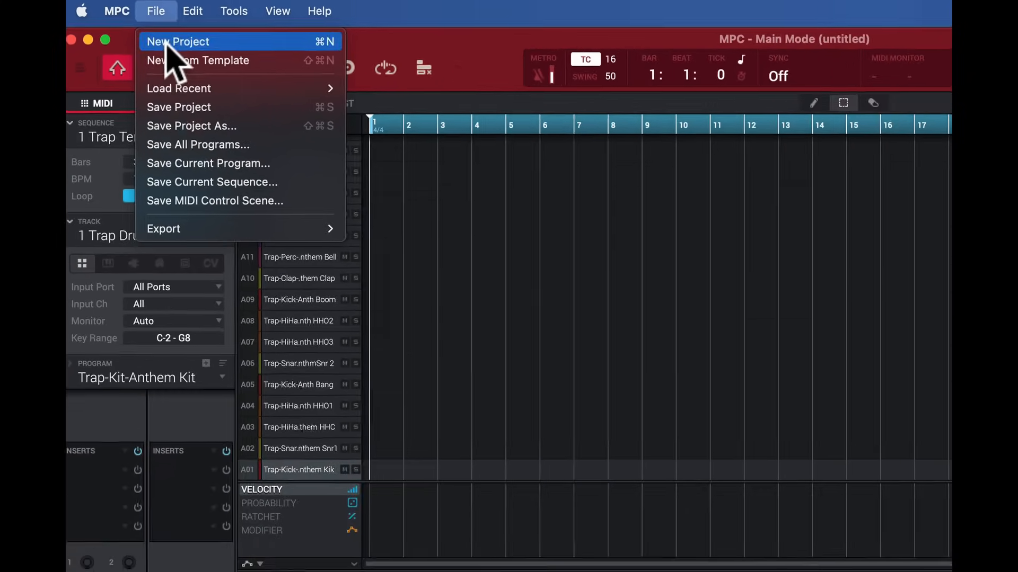
pyautogui.click(214, 65)
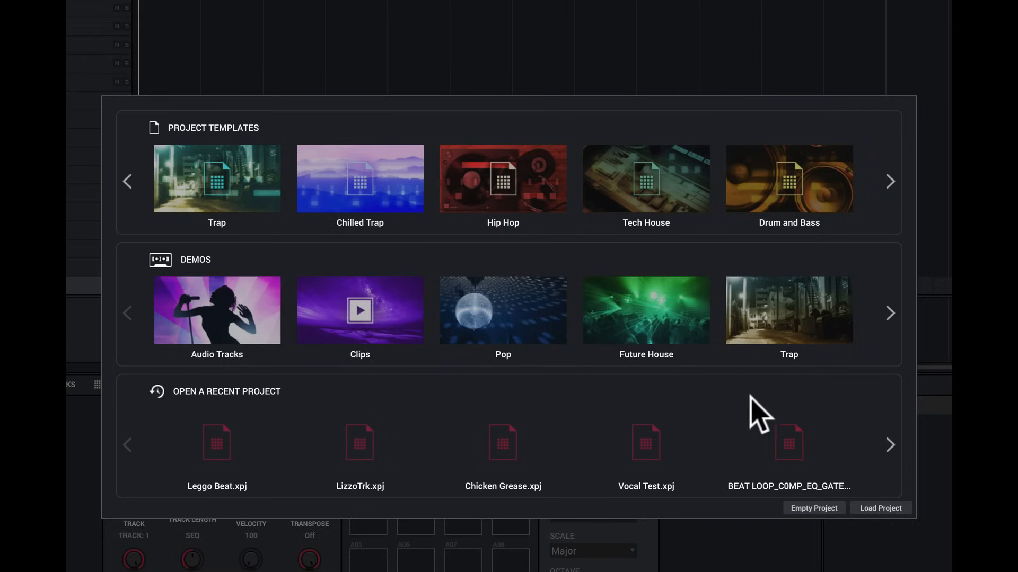
# Load the Trap demo project from the demos.
pyautogui.click(891, 314)
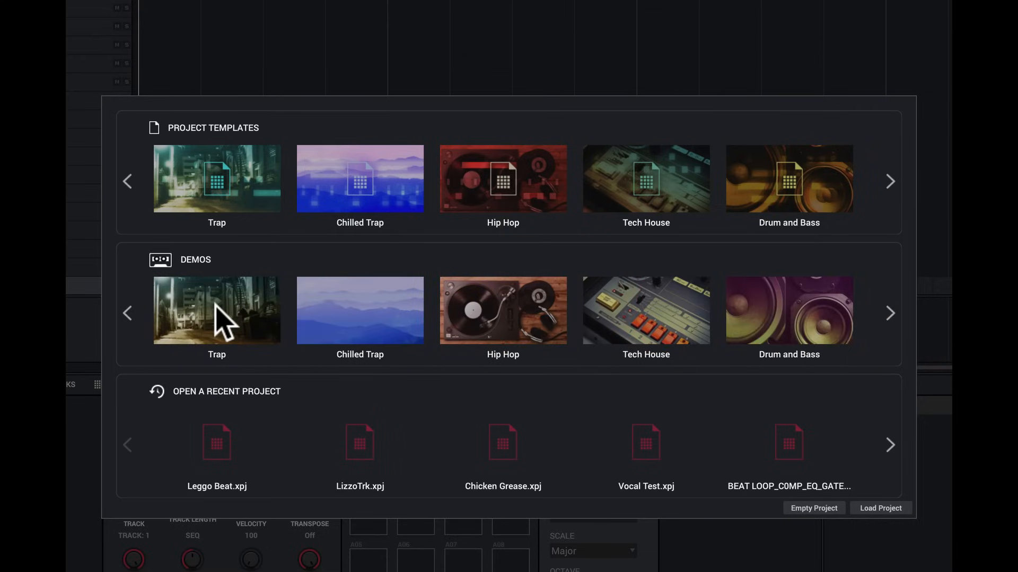
pyautogui.click(216, 308)
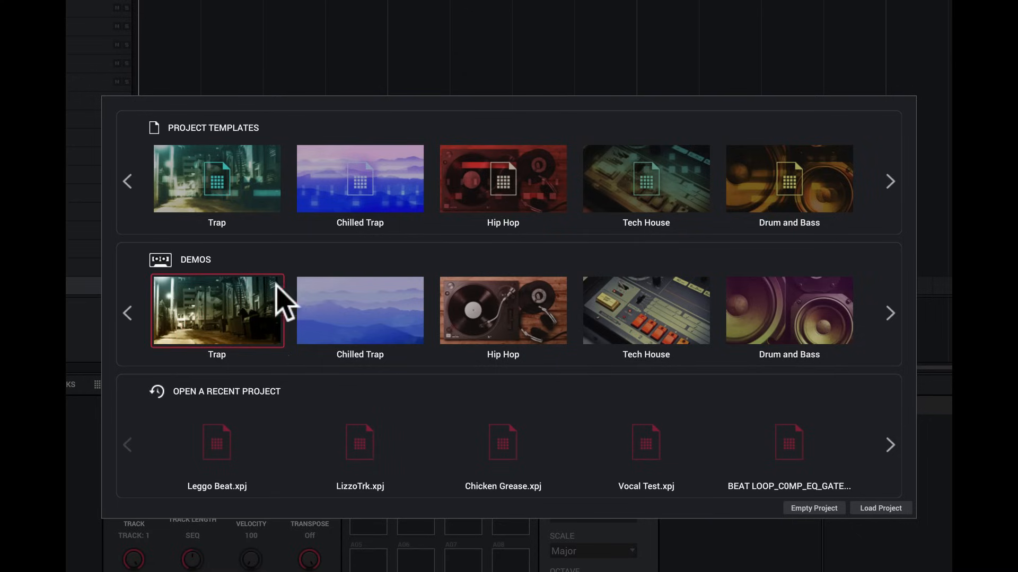
pyautogui.click(887, 508)
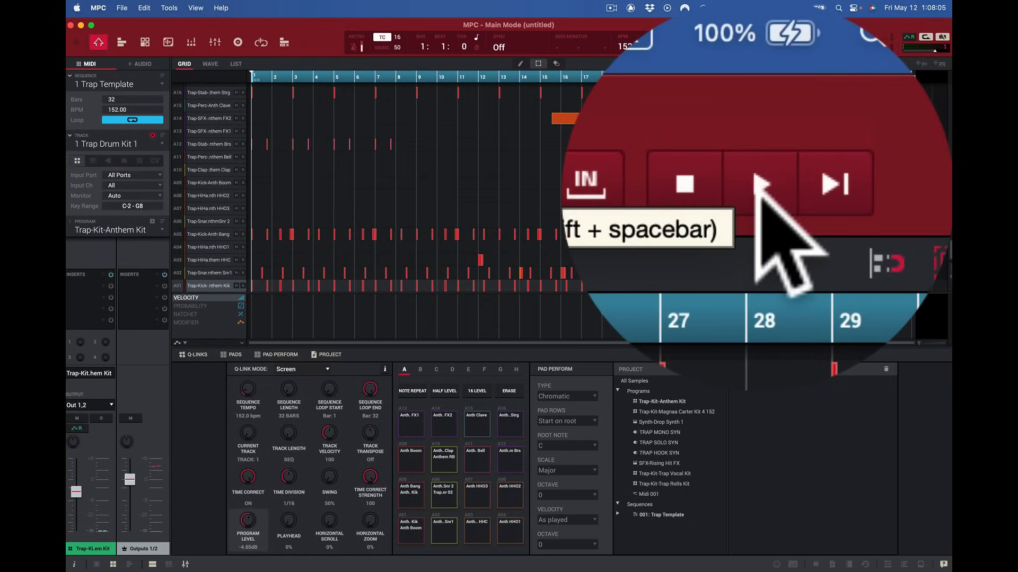
# Play the Trap demo sequence with the master volume turned down slightly and stop playback.
pyautogui.click(811, 44)
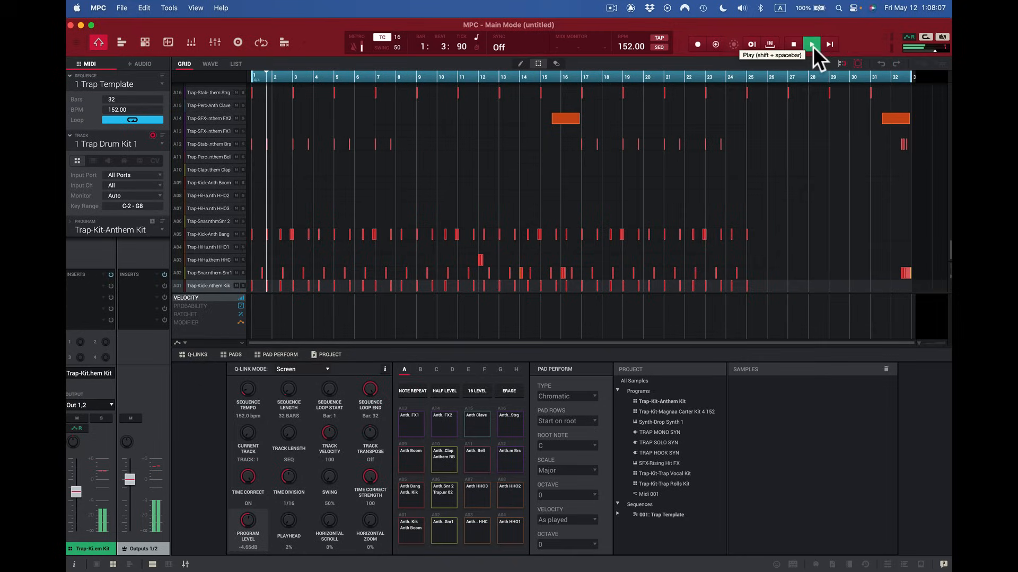
pyautogui.moveTo(935, 49)
pyautogui.mouseDown()
pyautogui.moveTo(915, 48)
pyautogui.moveTo(927, 50)
pyautogui.mouseUp()
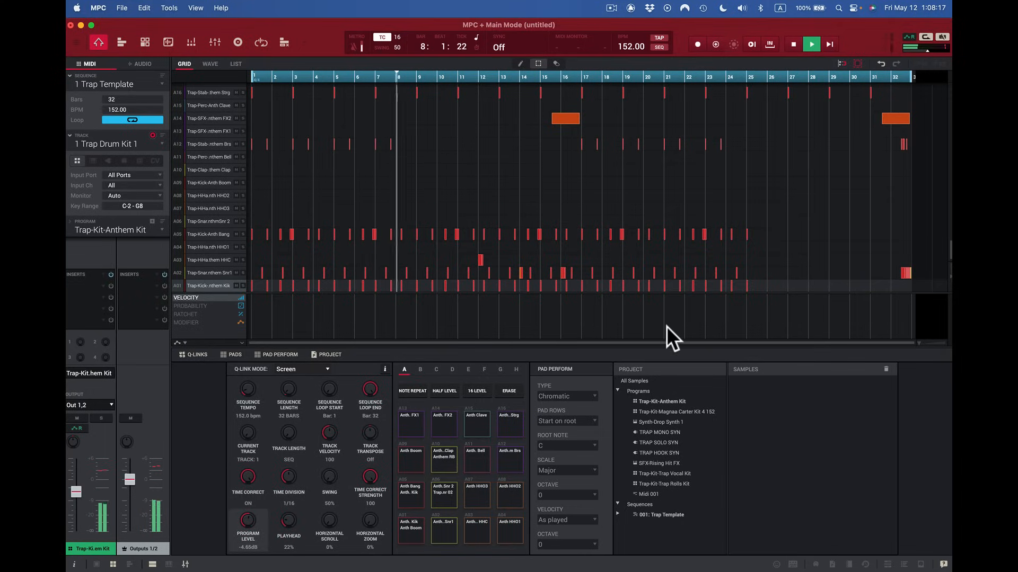
pyautogui.press('space')
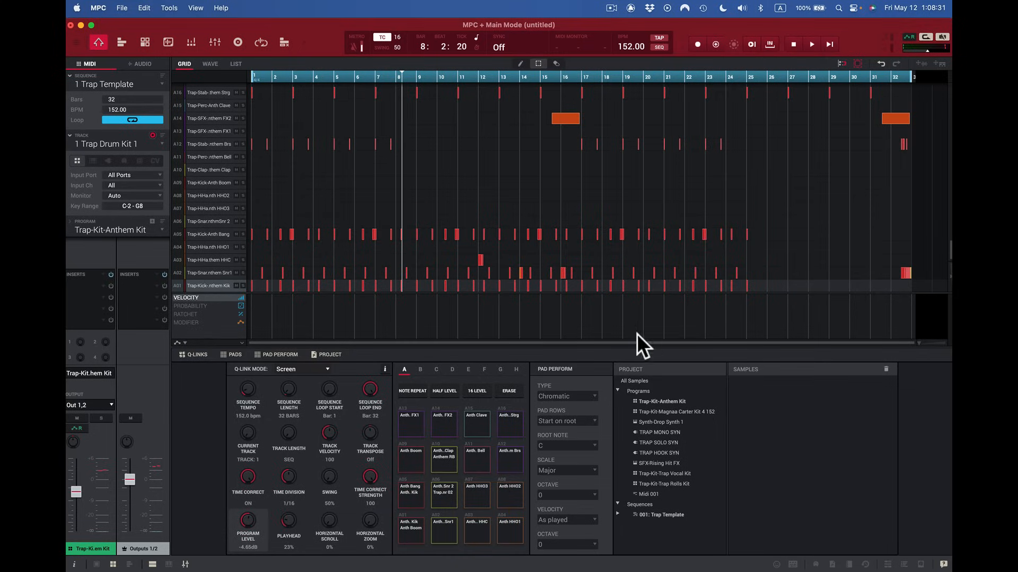
# Audition pads A01 to A04 and the FX pad A13 of the demo's drum kit.
pyautogui.click(406, 526)
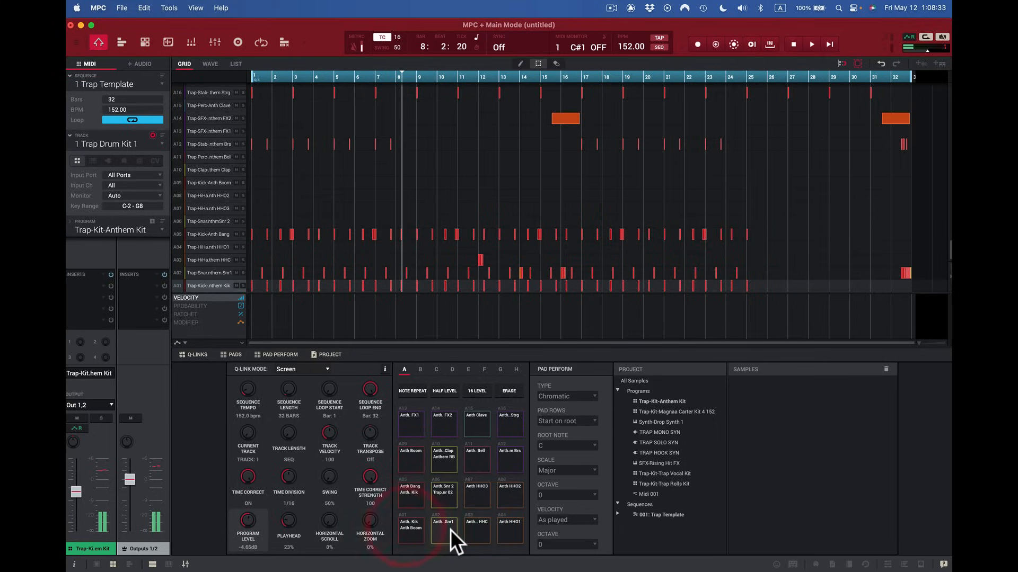
pyautogui.click(448, 529)
pyautogui.click(486, 530)
pyautogui.click(520, 532)
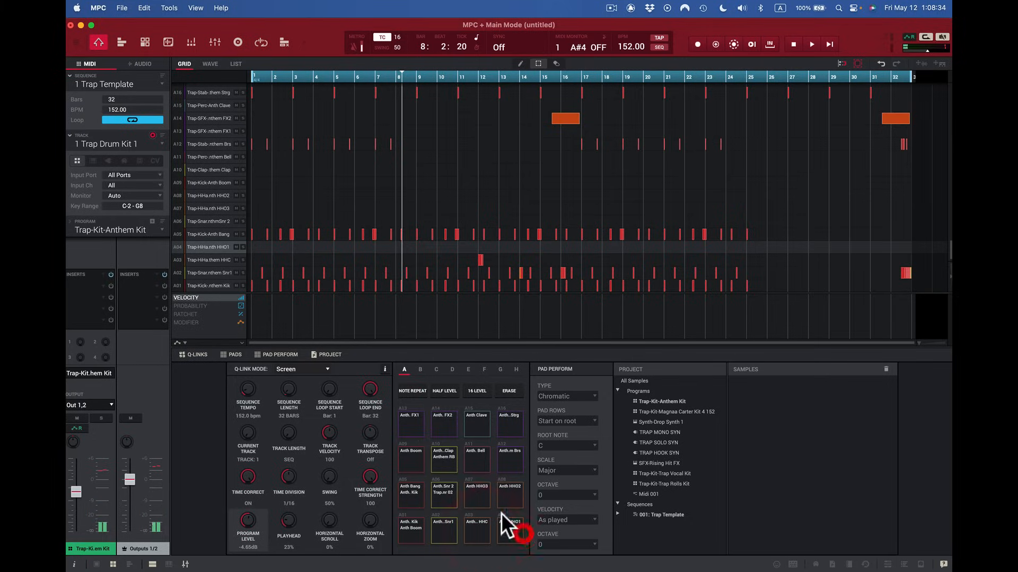
pyautogui.click(406, 420)
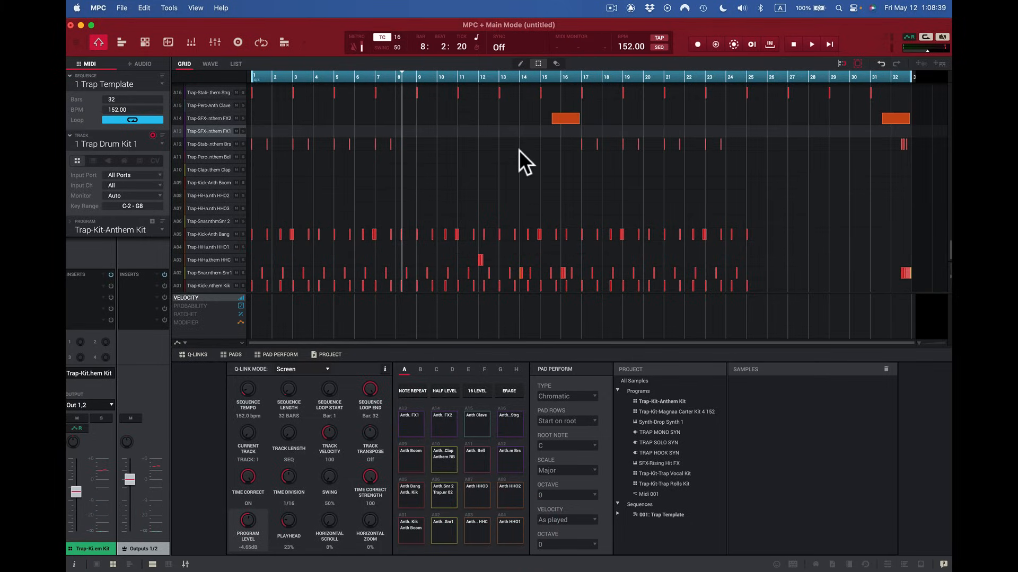
# Open the recent project LizzoTrk.xpj without saving the current project, and play its sequence briefly.
pyautogui.click(122, 8)
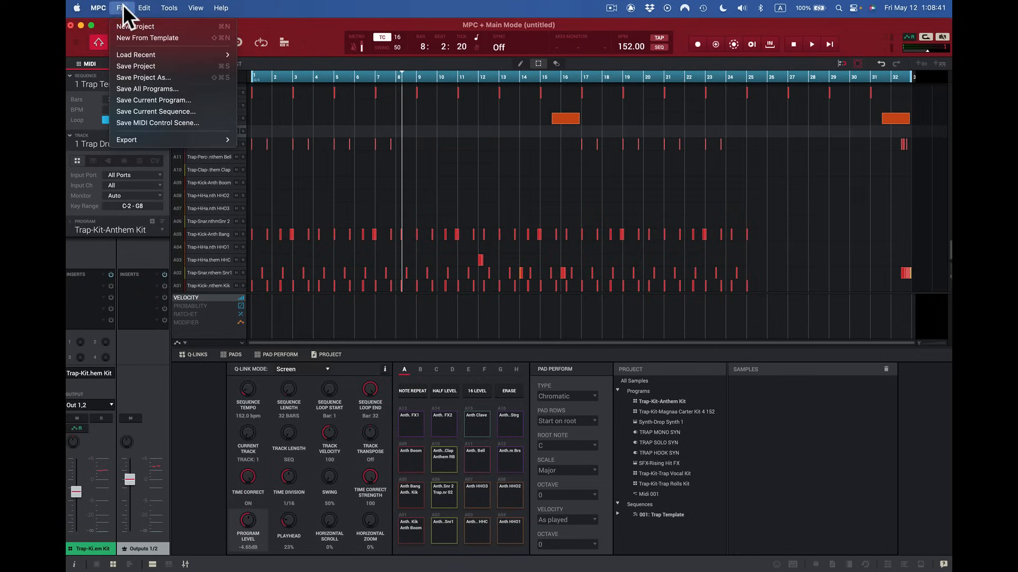
pyautogui.click(142, 25)
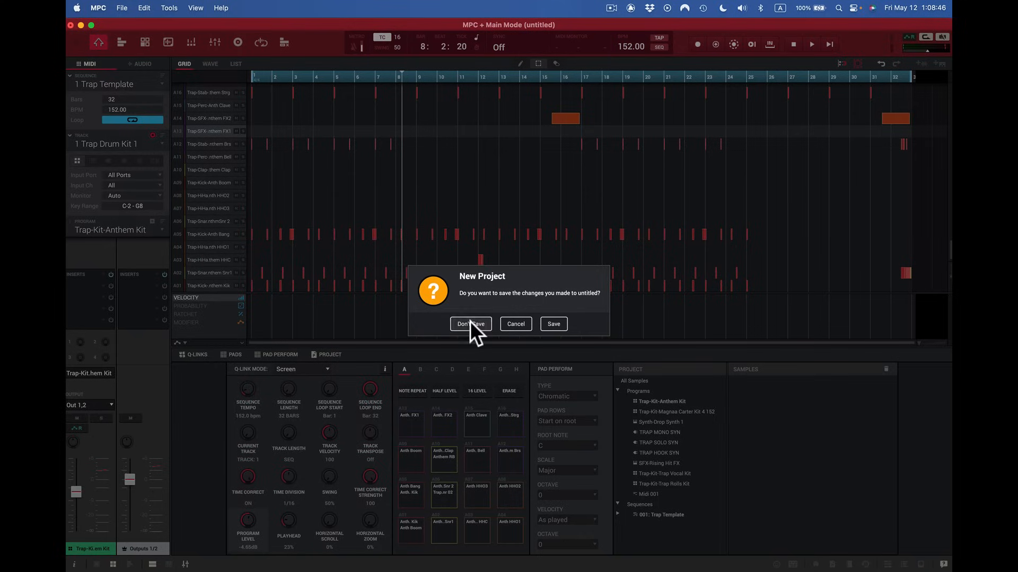
pyautogui.click(469, 322)
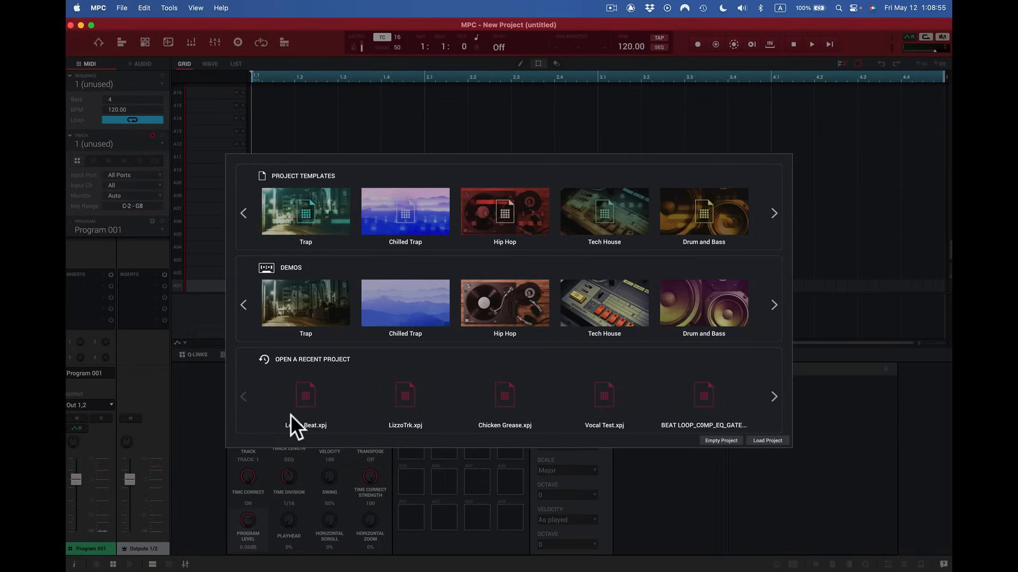
pyautogui.click(403, 405)
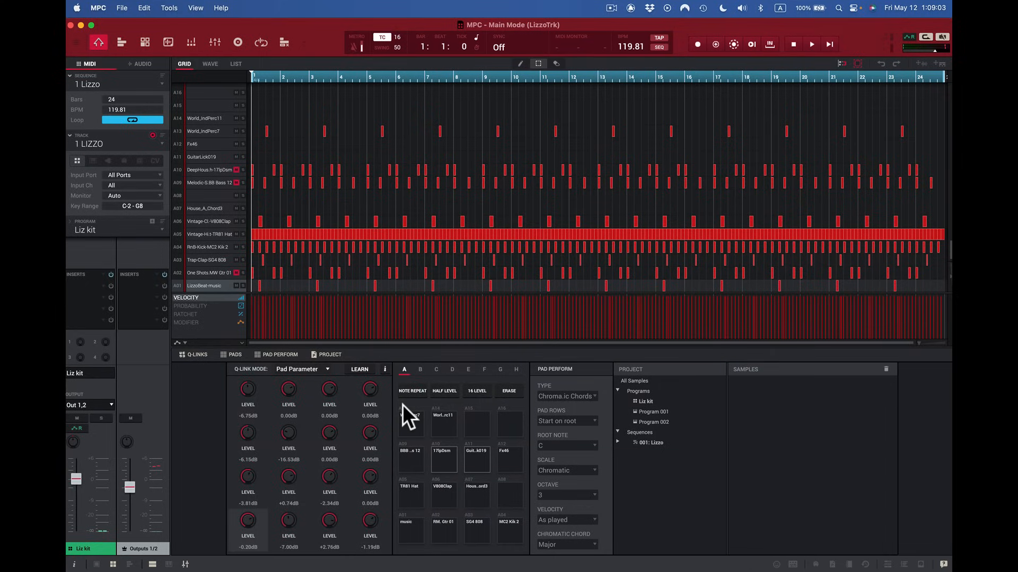
pyautogui.press('space')
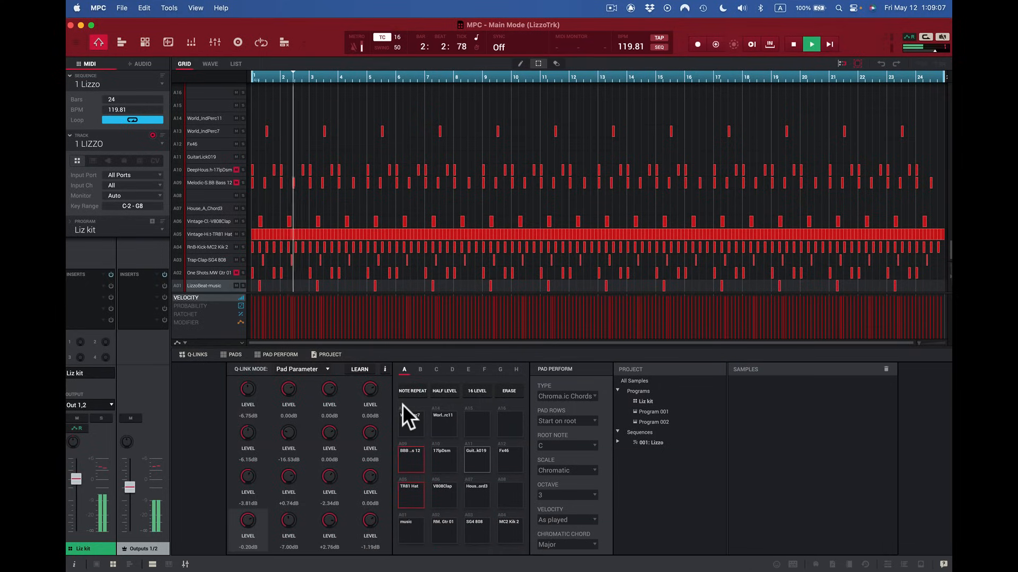
pyautogui.press('space')
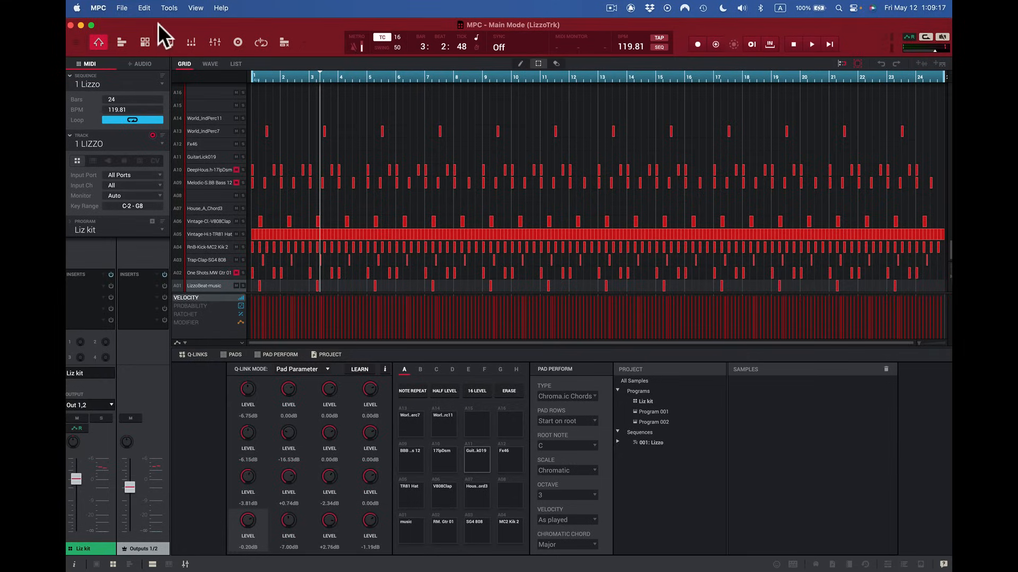
# Start a new empty project in place of the LizzoTrk project.
pyautogui.click(118, 8)
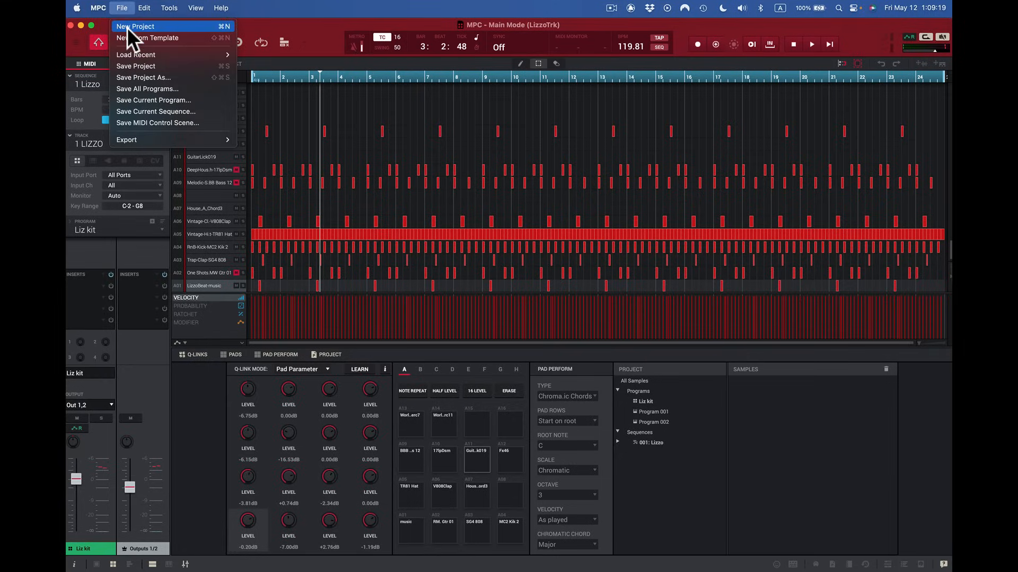
pyautogui.click(126, 27)
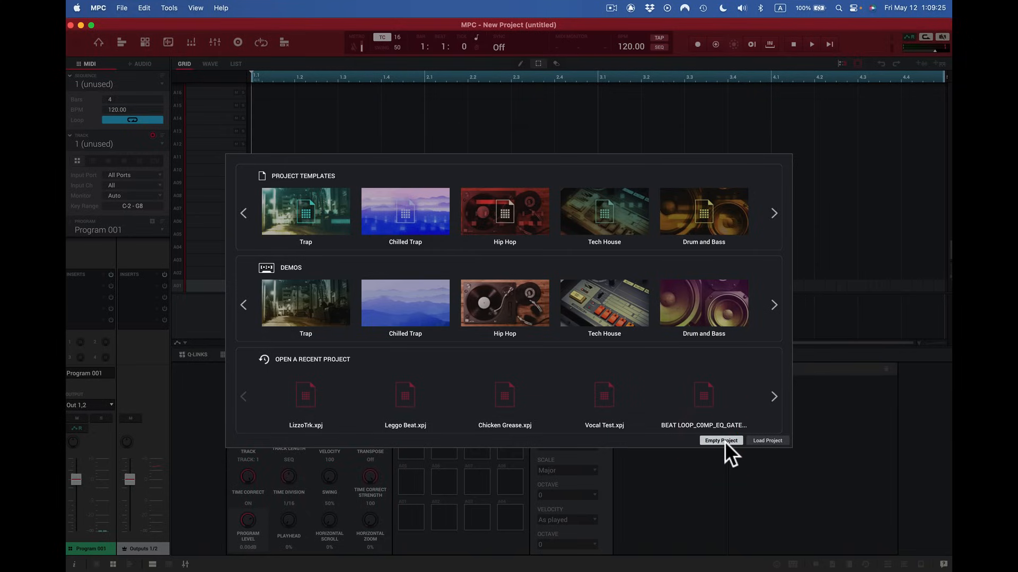
pyautogui.click(724, 441)
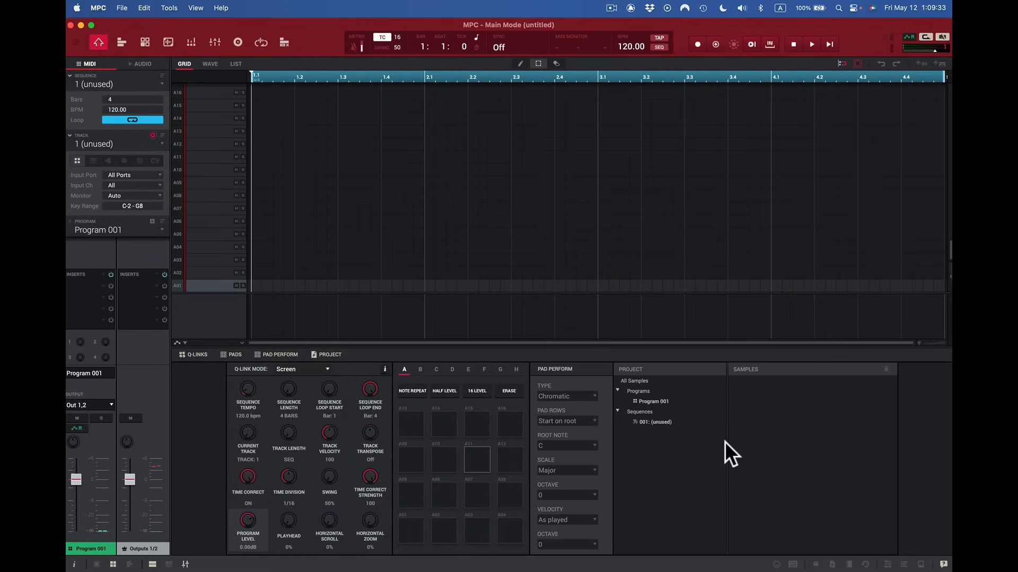
# Check whether a software update is available and dismiss the update information.
pyautogui.click(99, 8)
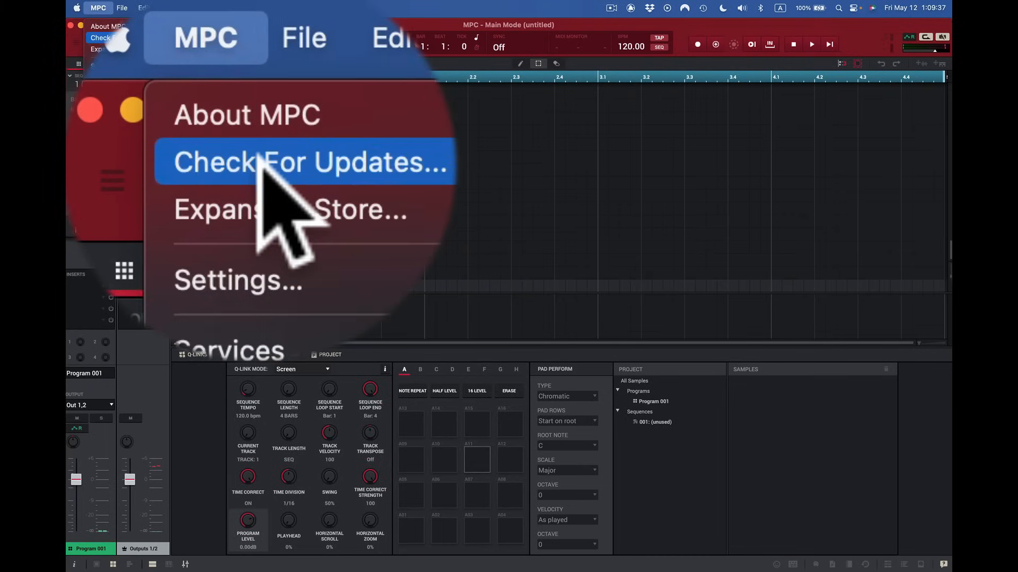
pyautogui.click(111, 37)
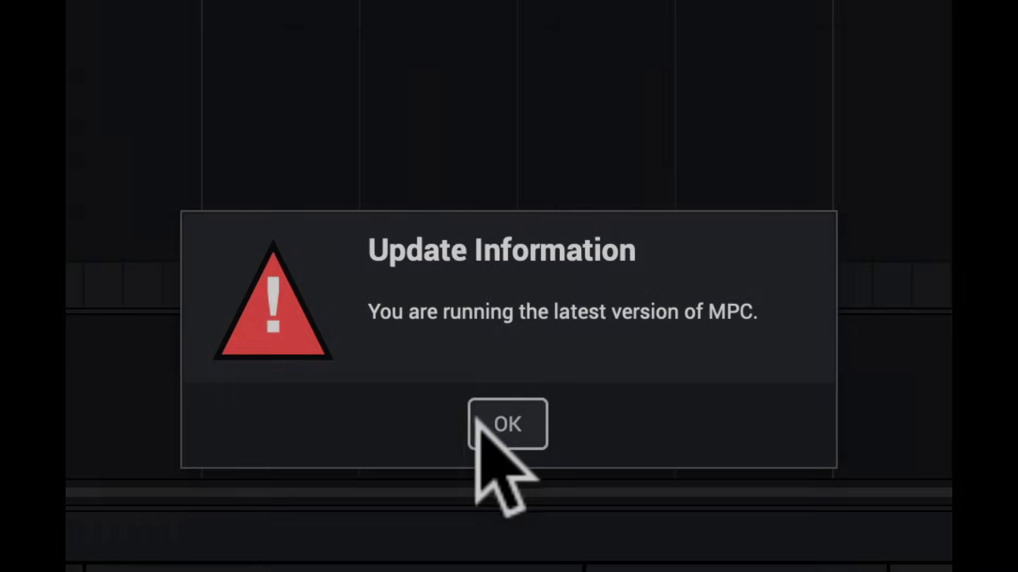
pyautogui.click(493, 420)
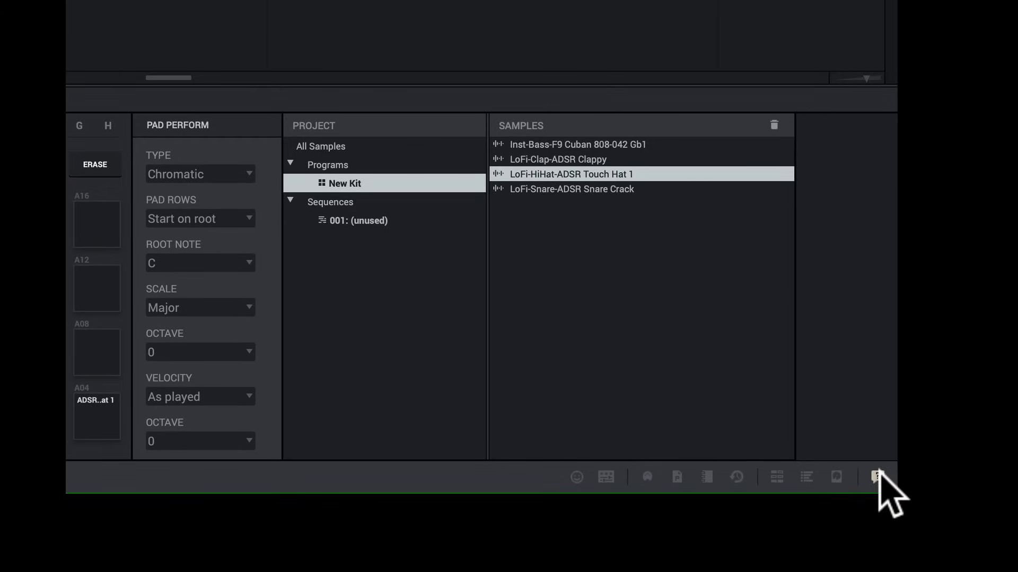
# Turn on Quick Help and view the file, expansion and media browsers, ending on the file browser.
pyautogui.click(877, 473)
pyautogui.press('h')
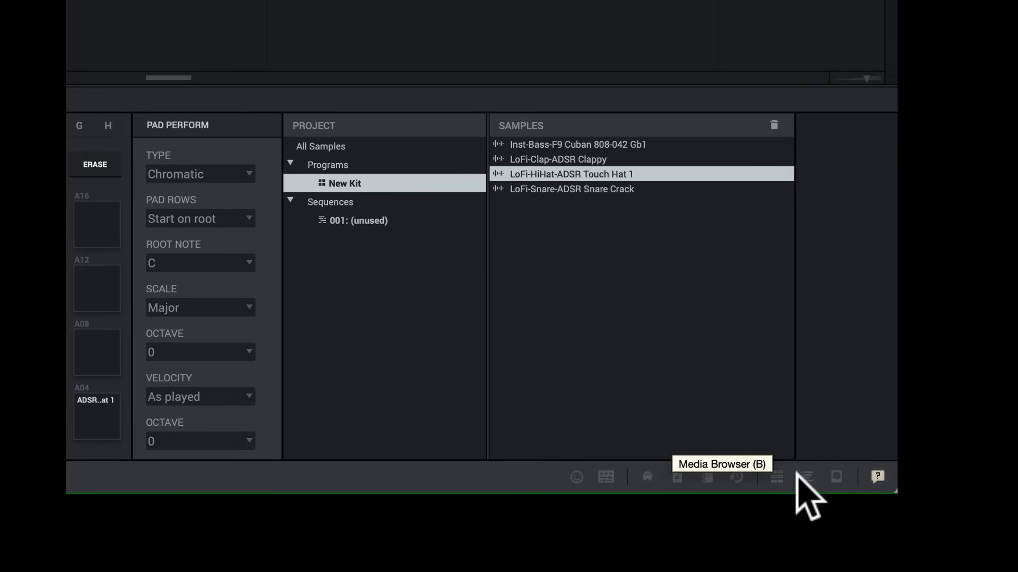
pyautogui.click(836, 477)
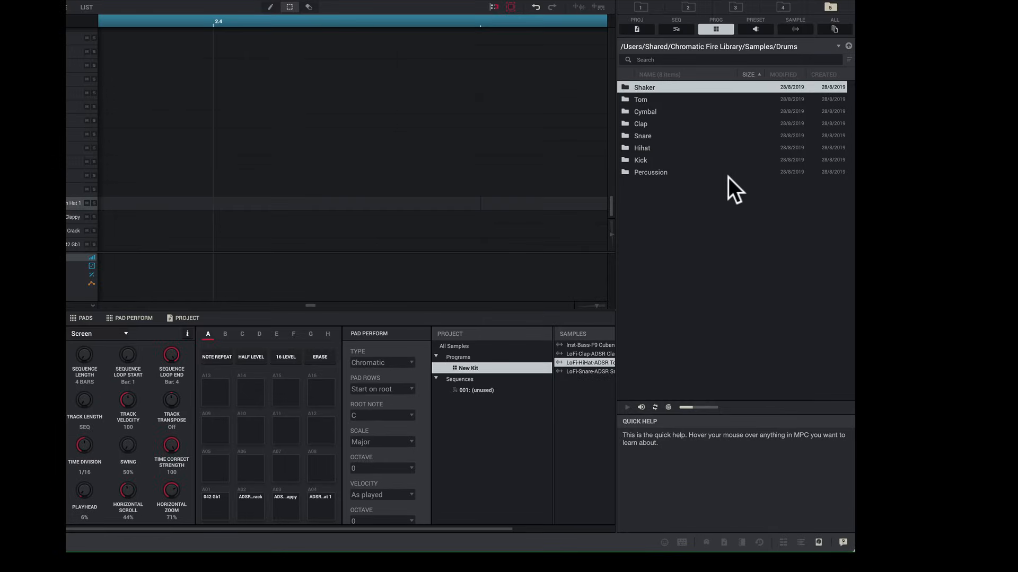
pyautogui.click(752, 533)
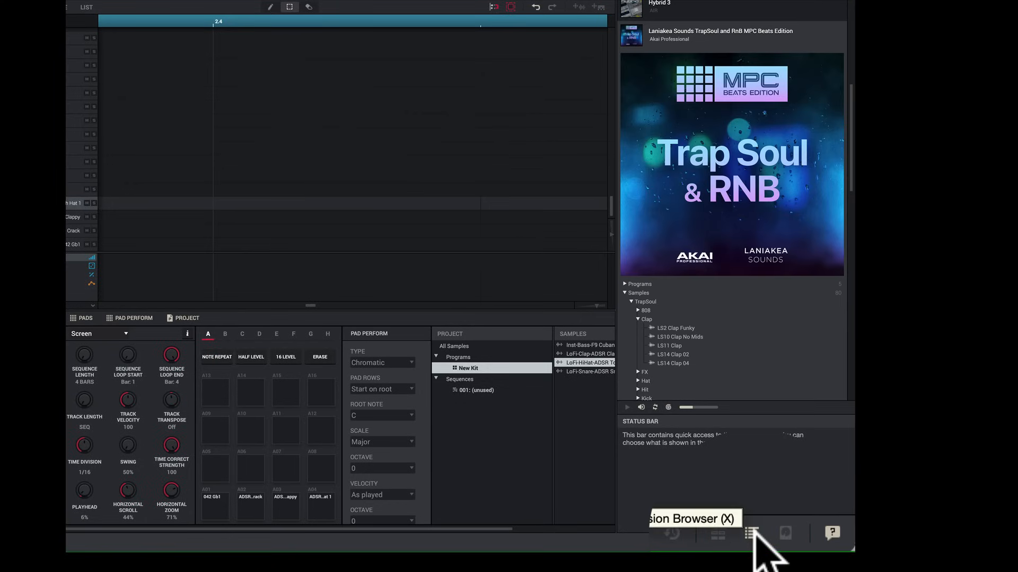
pyautogui.click(747, 531)
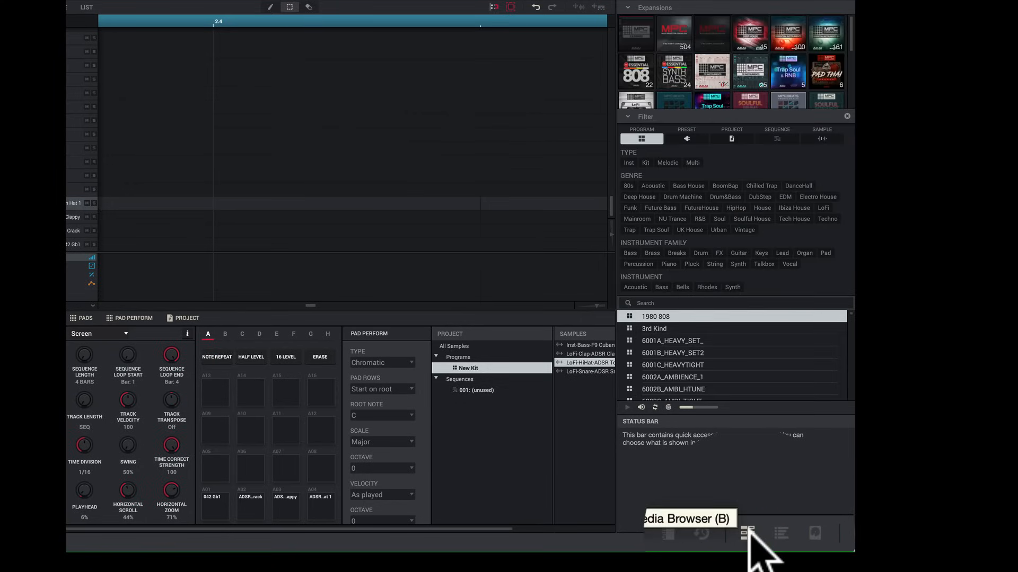
pyautogui.click(784, 532)
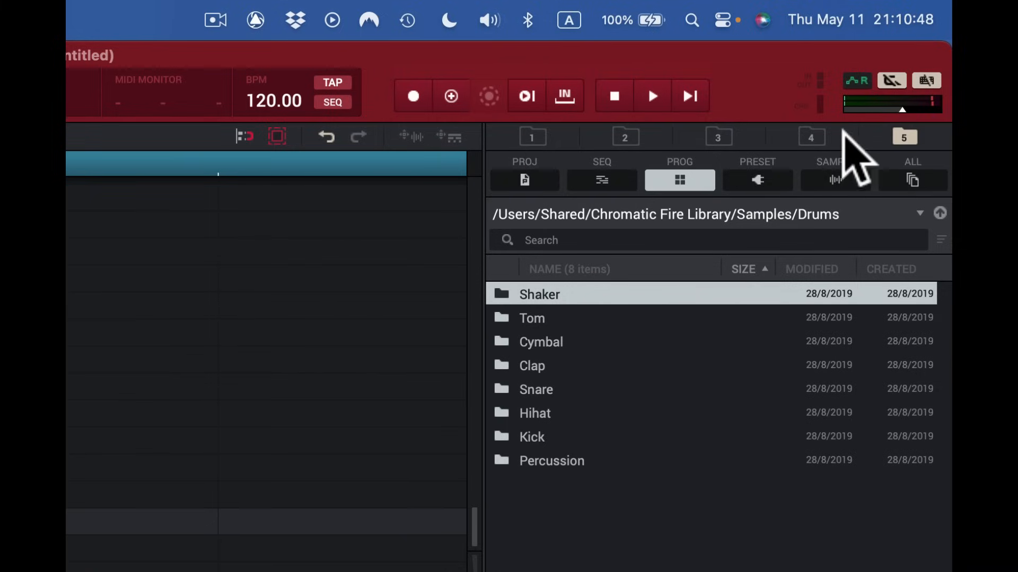
# Open folder shortcut 1 in the file browser and hide the file size and modified date columns.
pyautogui.click(532, 137)
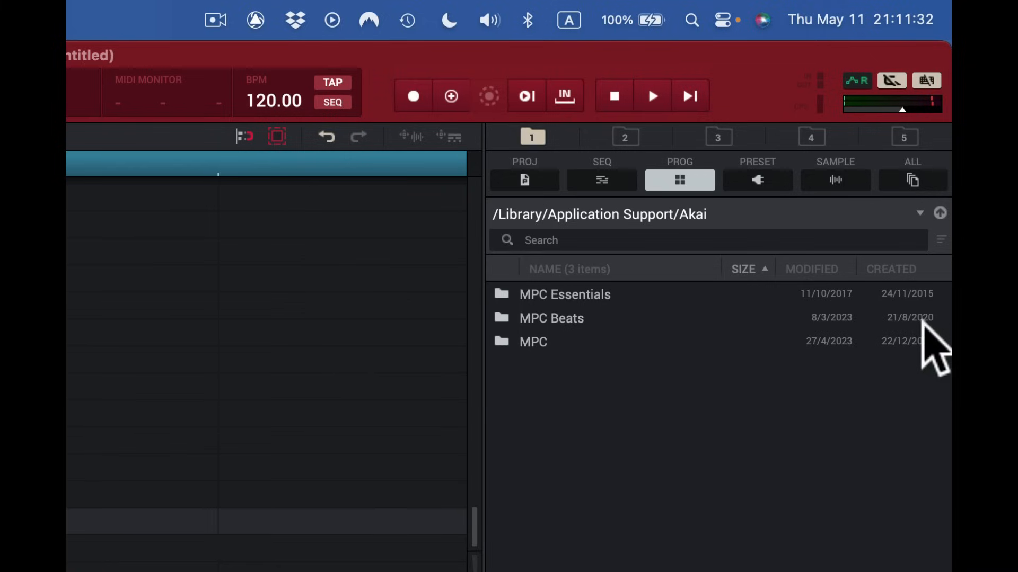
pyautogui.click(843, 233)
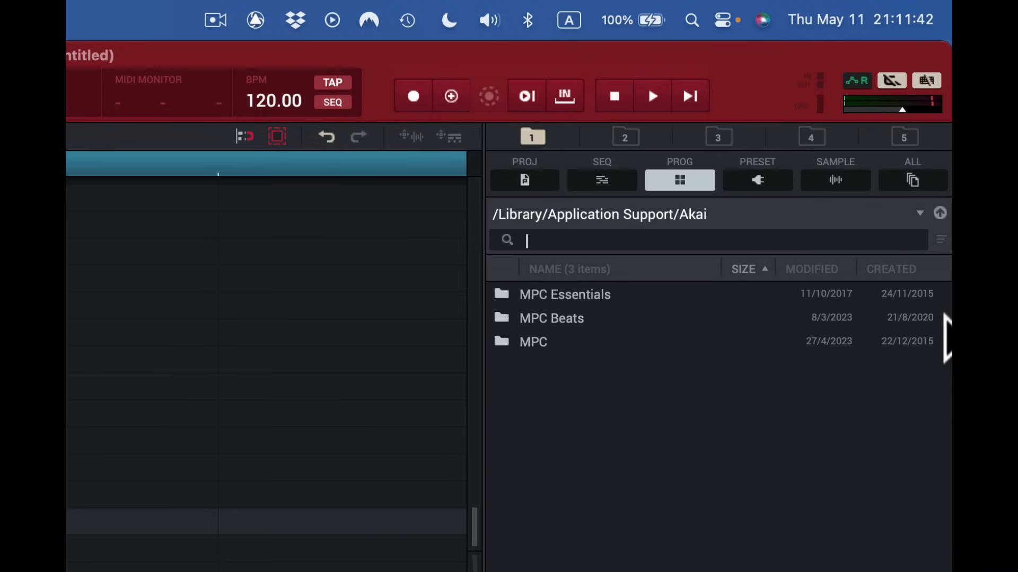
pyautogui.click(939, 239)
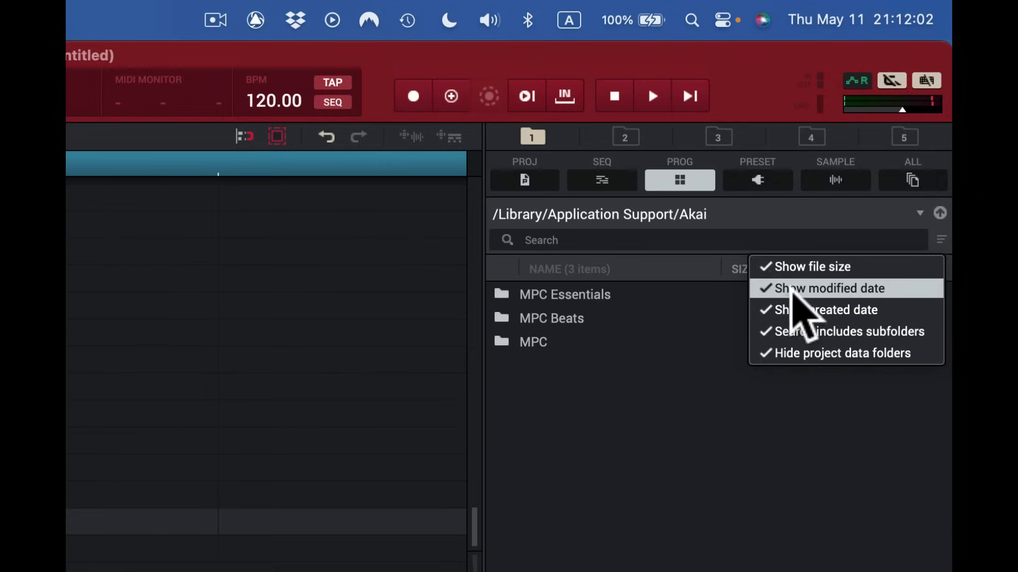
pyautogui.click(764, 266)
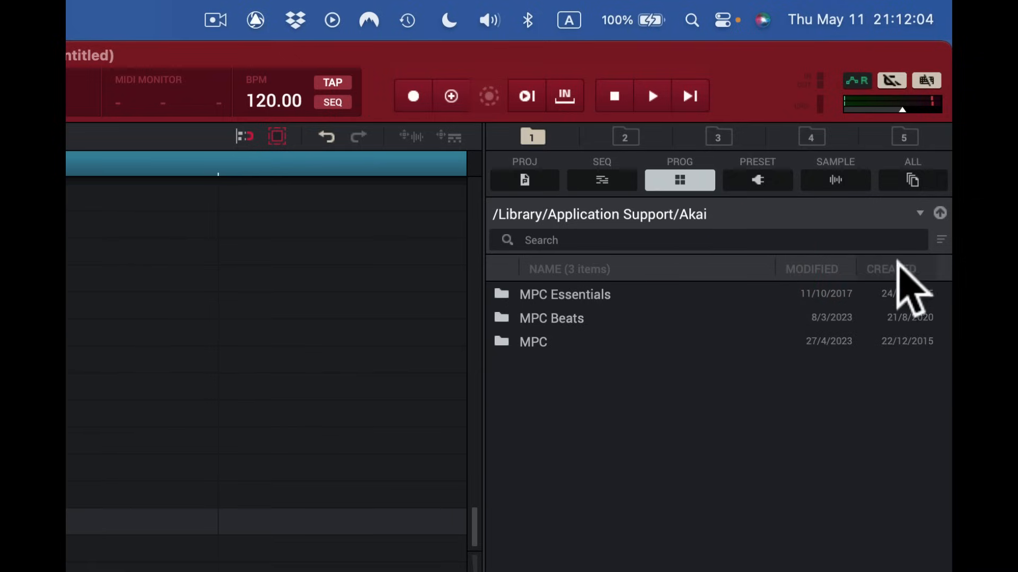
pyautogui.click(942, 241)
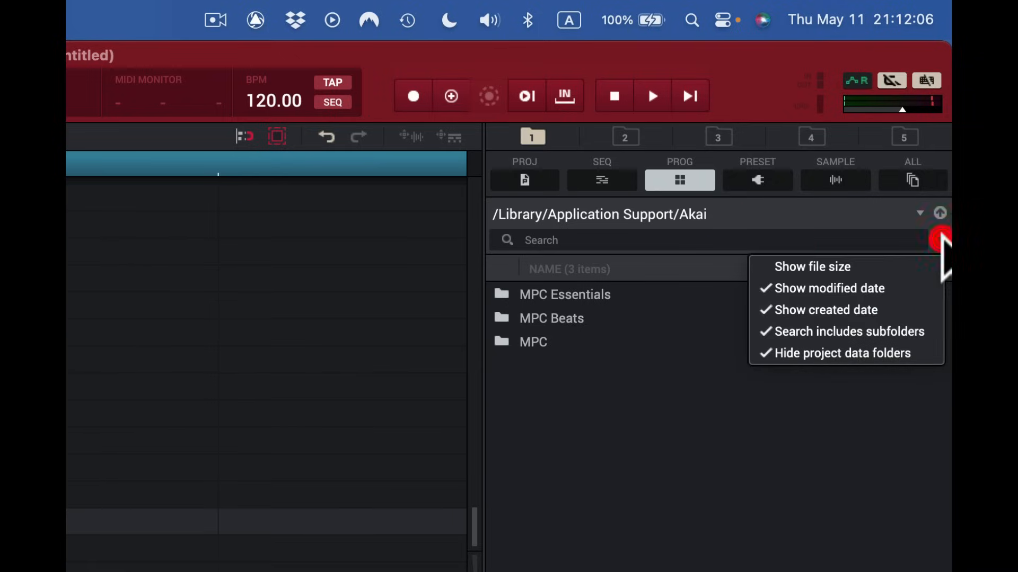
pyautogui.click(808, 288)
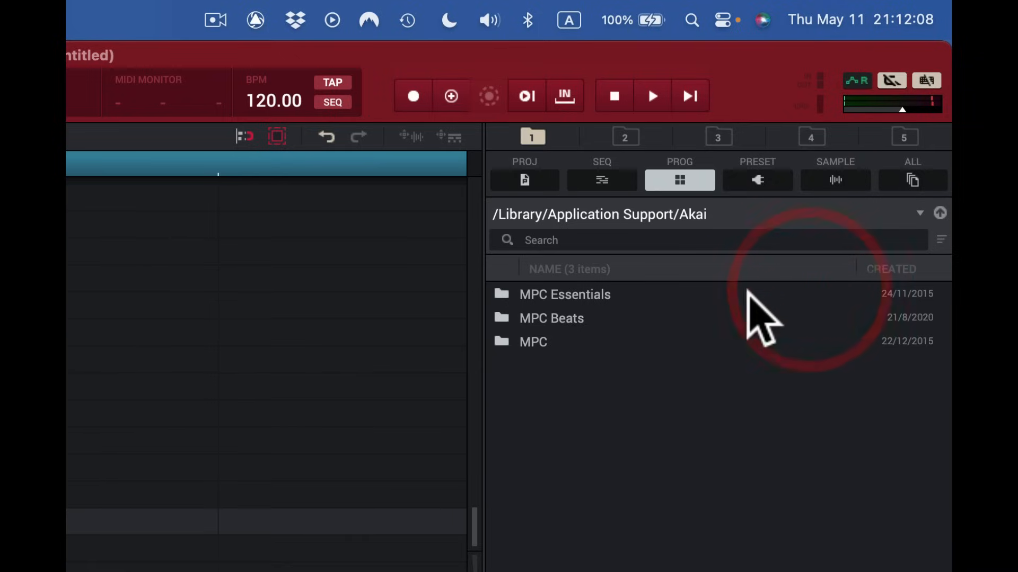
pyautogui.click(939, 239)
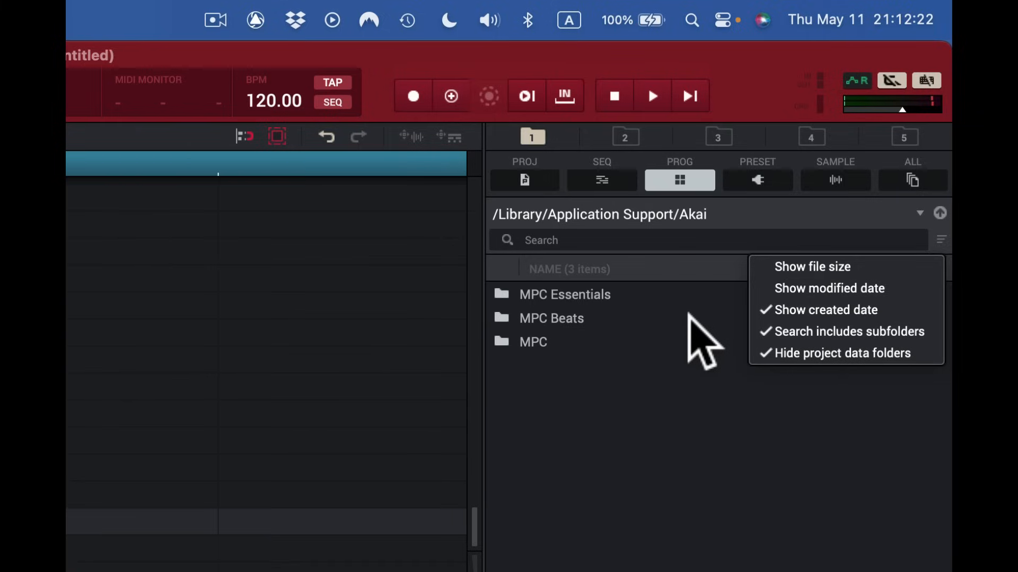
pyautogui.click(730, 424)
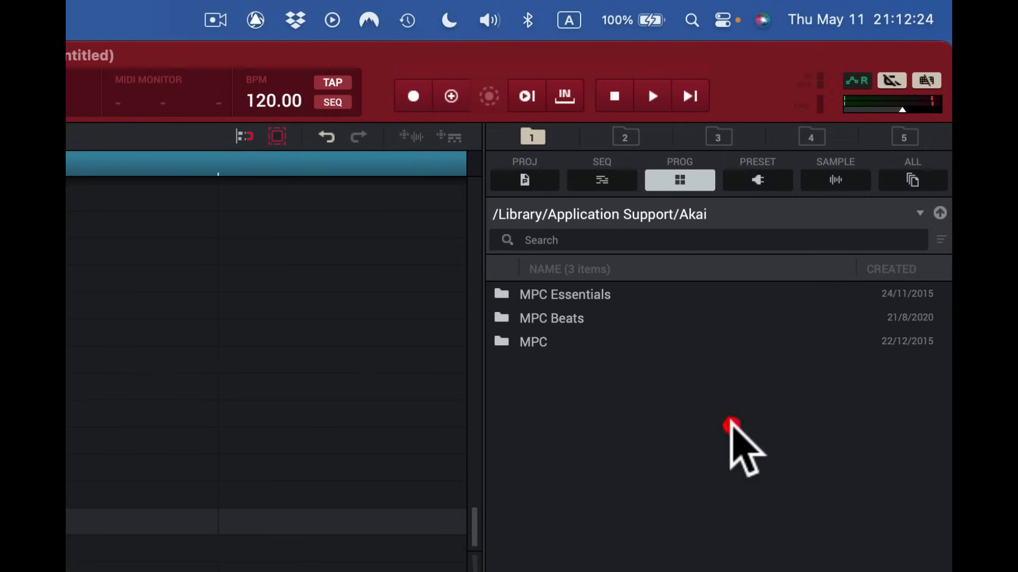
# Look through the Fx, Docs and Frameworks folders inside MPC Essentials and return to the Akai folder.
pyautogui.doubleClick(504, 297)
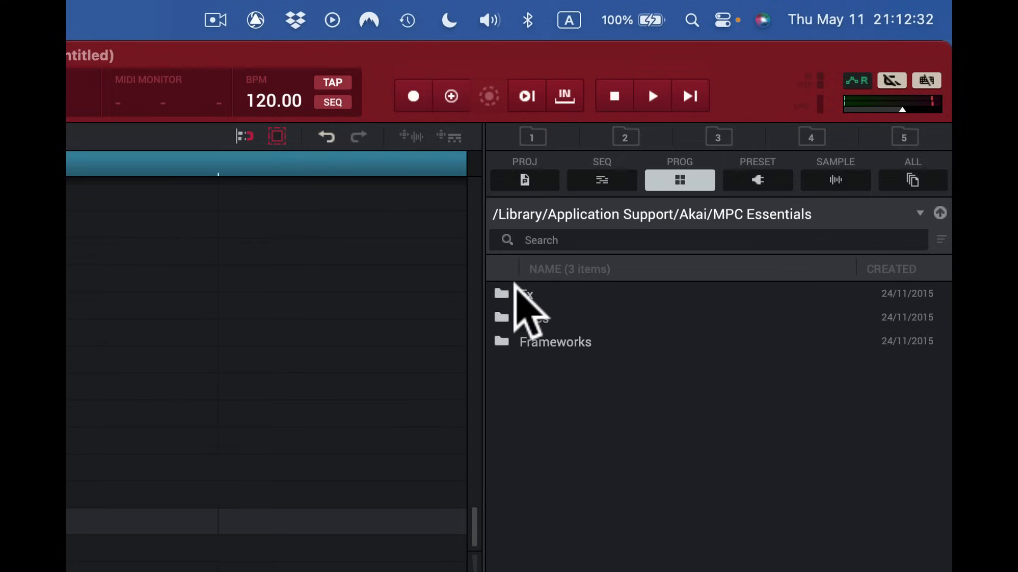
pyautogui.click(501, 295)
pyautogui.doubleClick(502, 294)
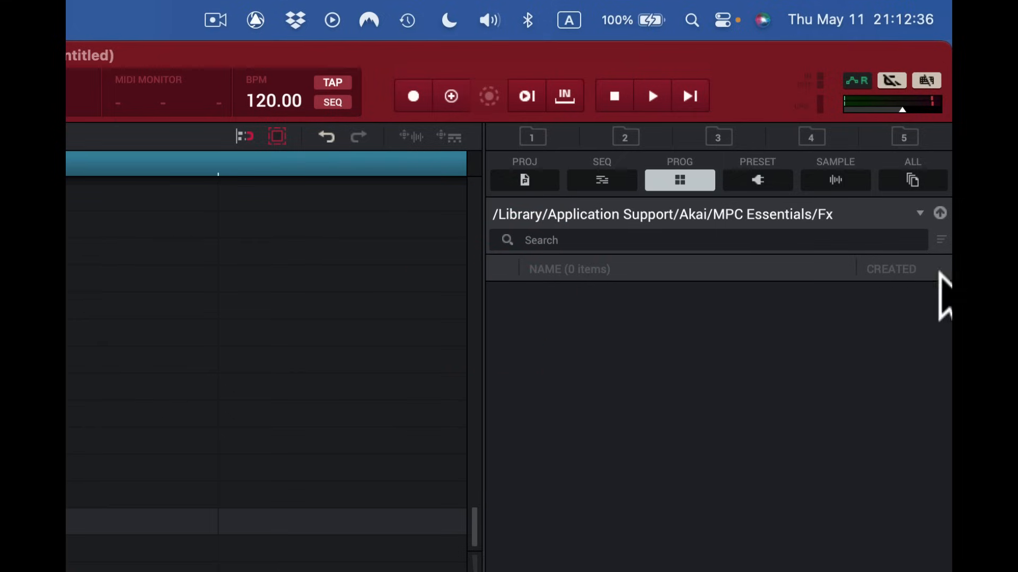
pyautogui.click(938, 212)
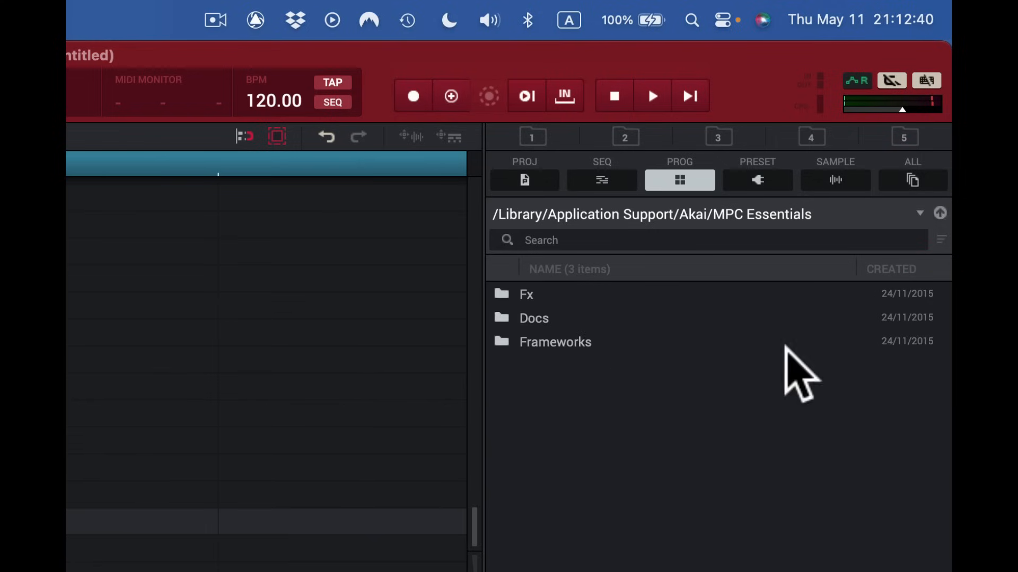
pyautogui.click(502, 319)
pyautogui.doubleClick(502, 318)
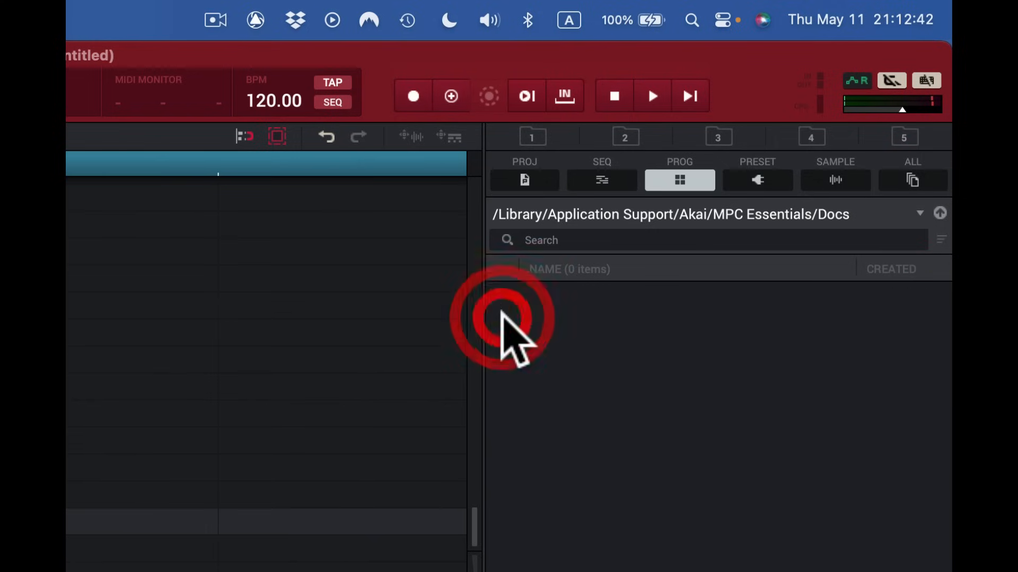
pyautogui.click(940, 212)
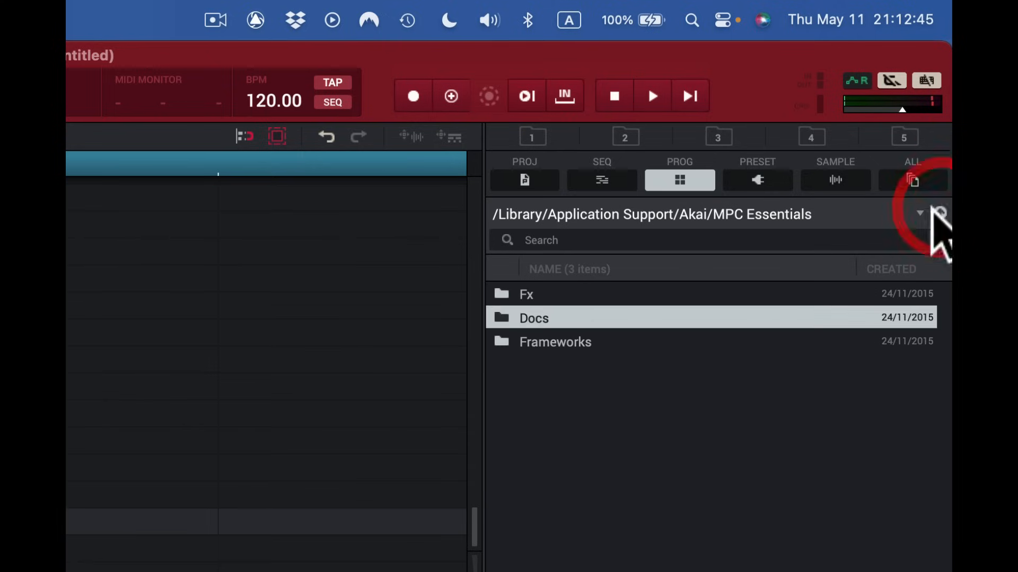
pyautogui.click(530, 344)
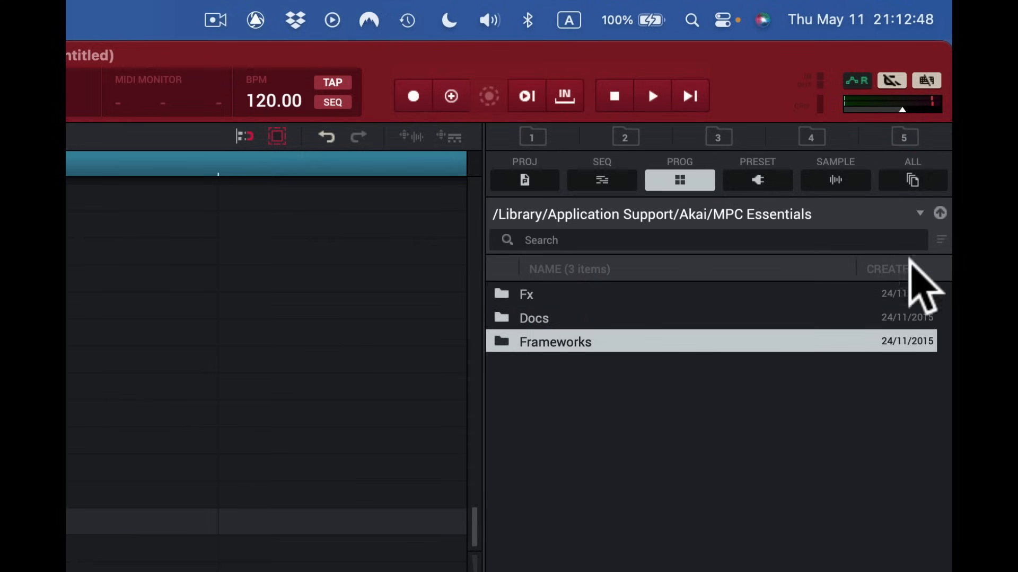
pyautogui.click(503, 342)
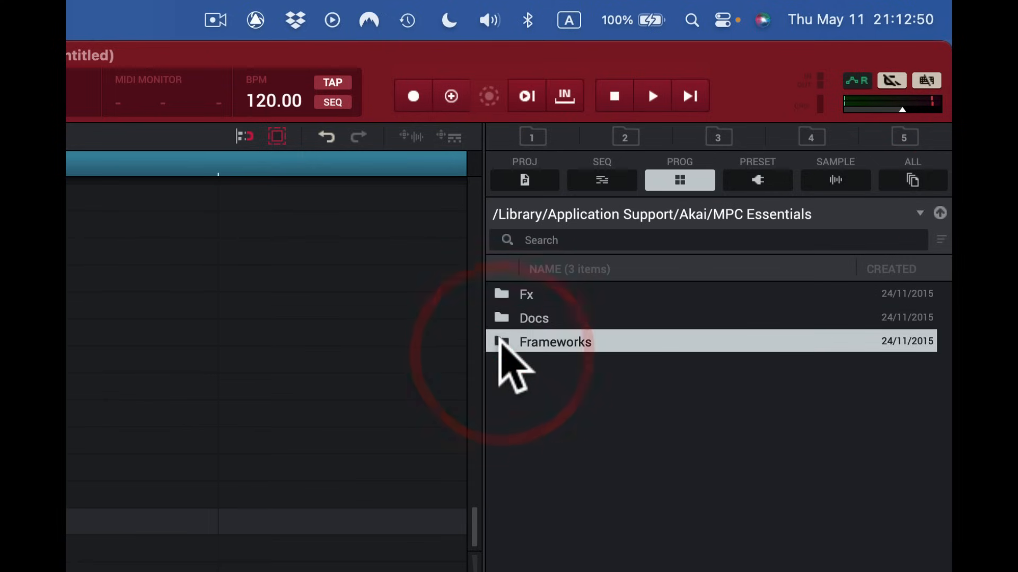
pyautogui.doubleClick(500, 342)
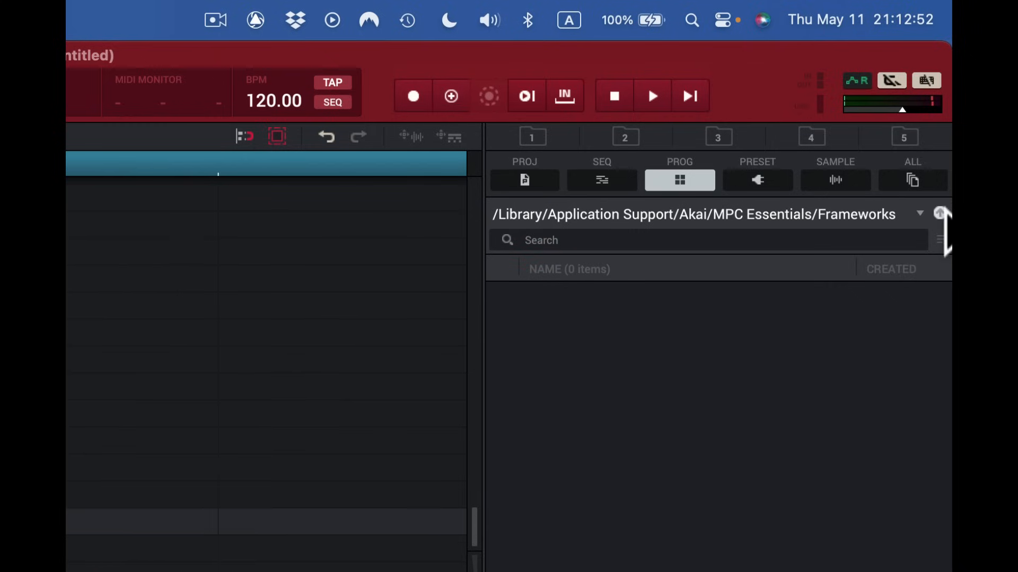
pyautogui.click(940, 213)
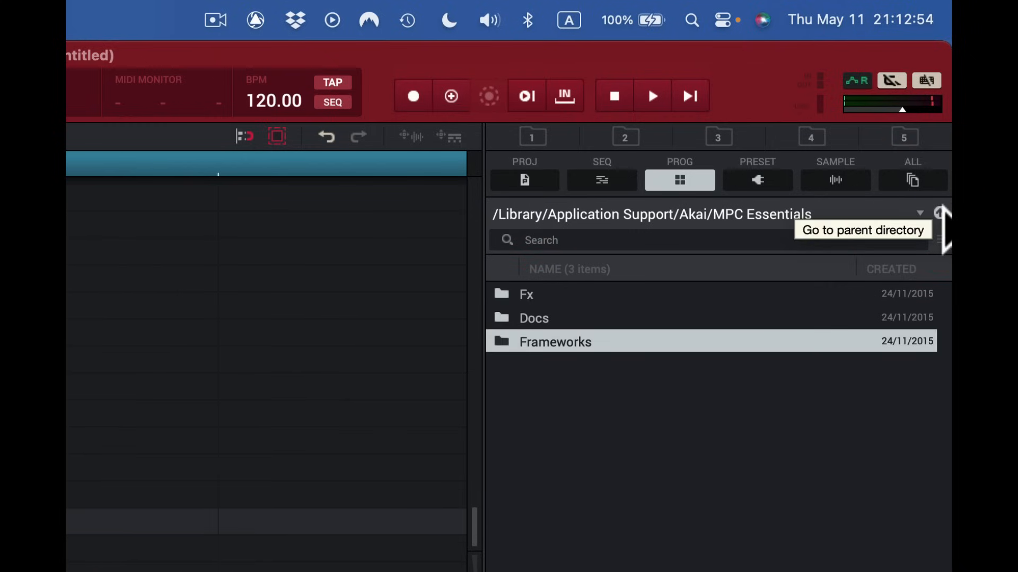
pyautogui.click(940, 213)
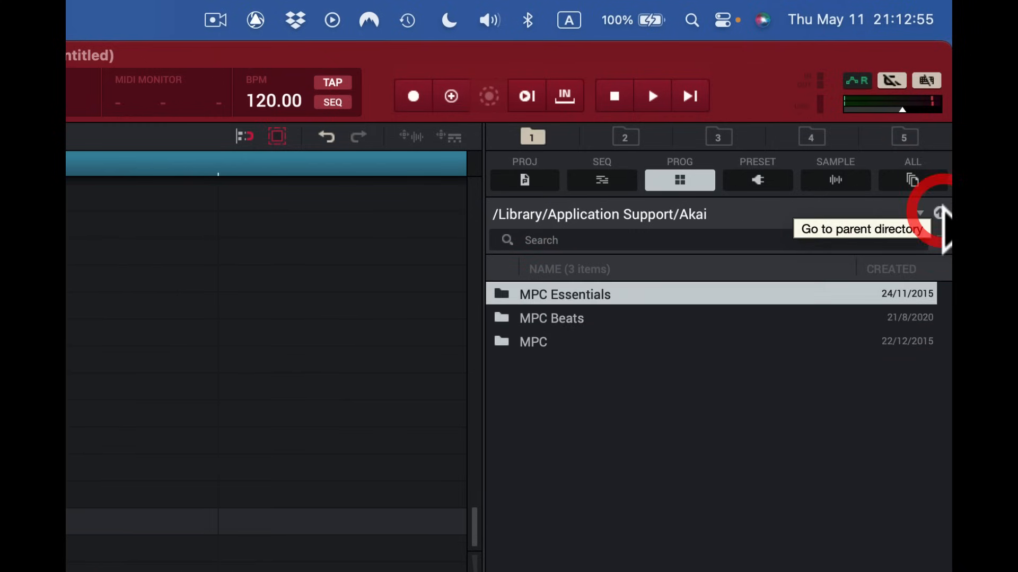
# Browse MPC Beats through Content to the Midi Control Scenes folder, then go back up two folder levels.
pyautogui.click(498, 319)
pyautogui.doubleClick(498, 319)
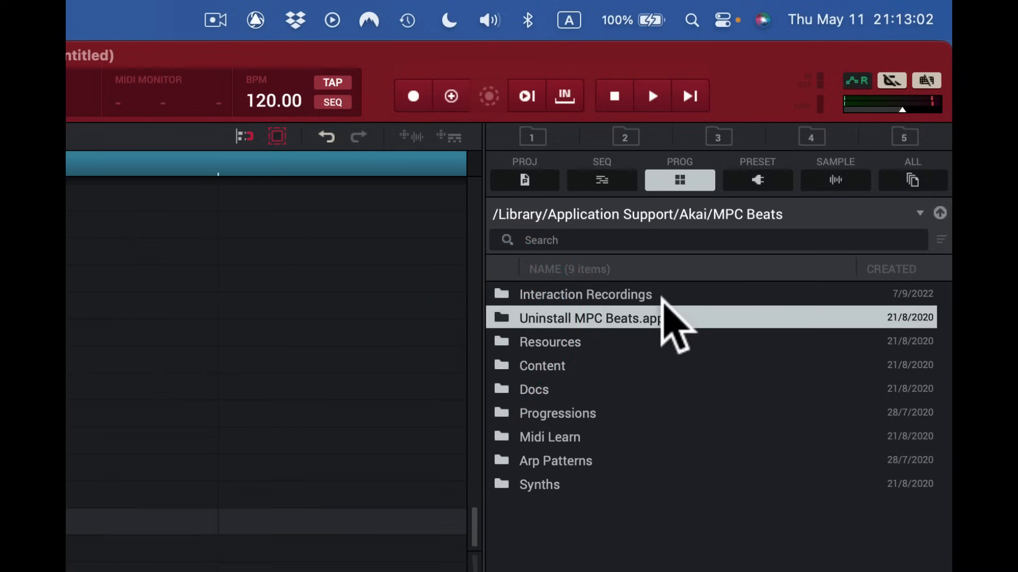
pyautogui.click(548, 371)
pyautogui.click(548, 372)
pyautogui.click(499, 360)
pyautogui.click(497, 365)
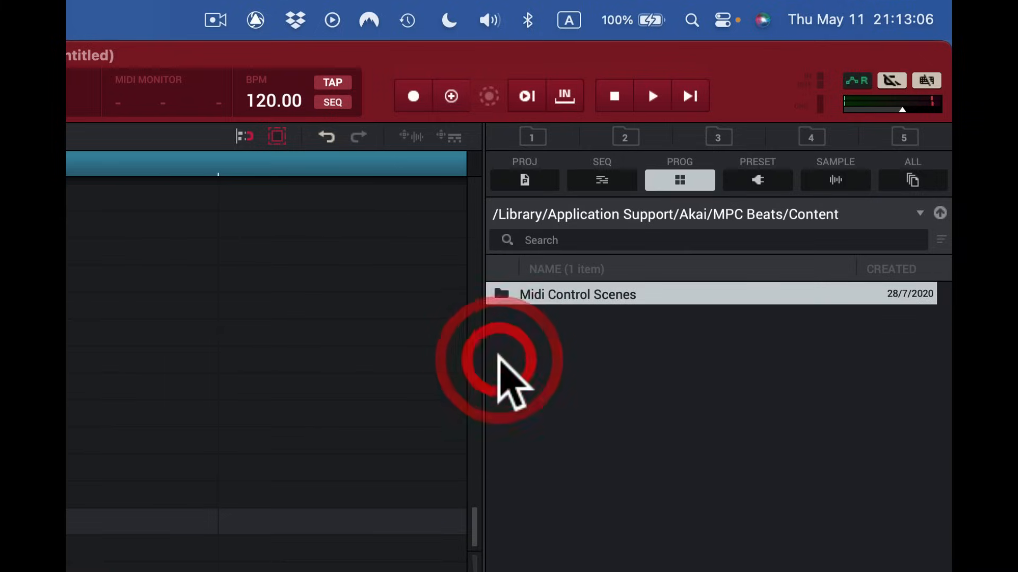
pyautogui.doubleClick(505, 296)
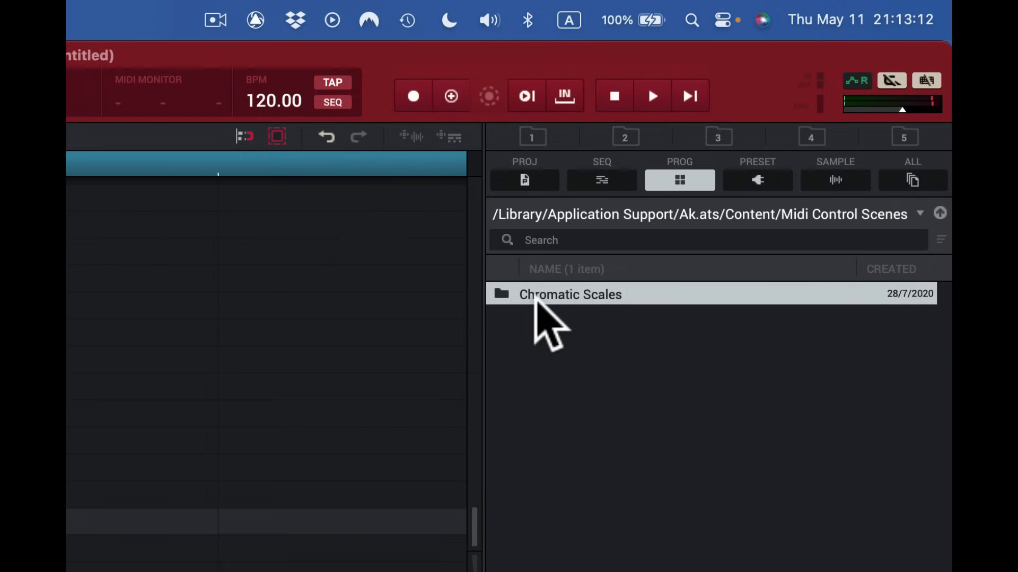
pyautogui.click(940, 213)
pyautogui.click(939, 213)
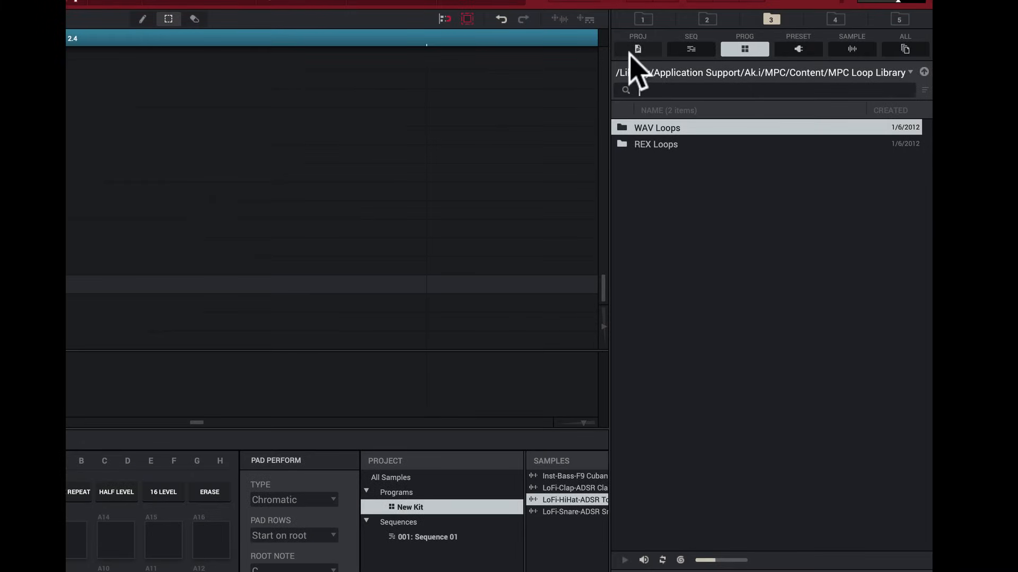
# View the folder assigned to browser shortcut 2, then return to the folder on shortcut 1.
pyautogui.click(708, 20)
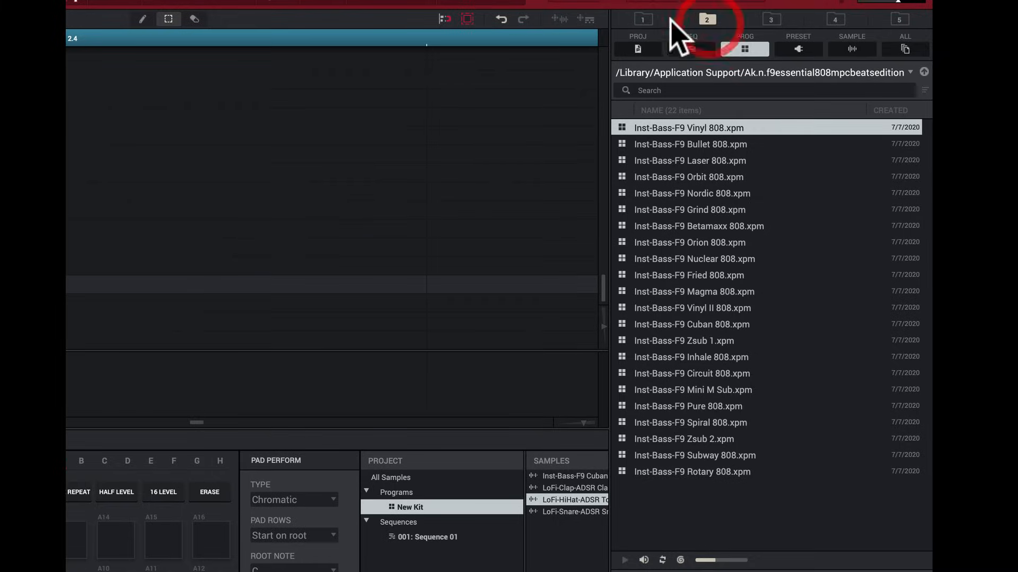
pyautogui.click(642, 20)
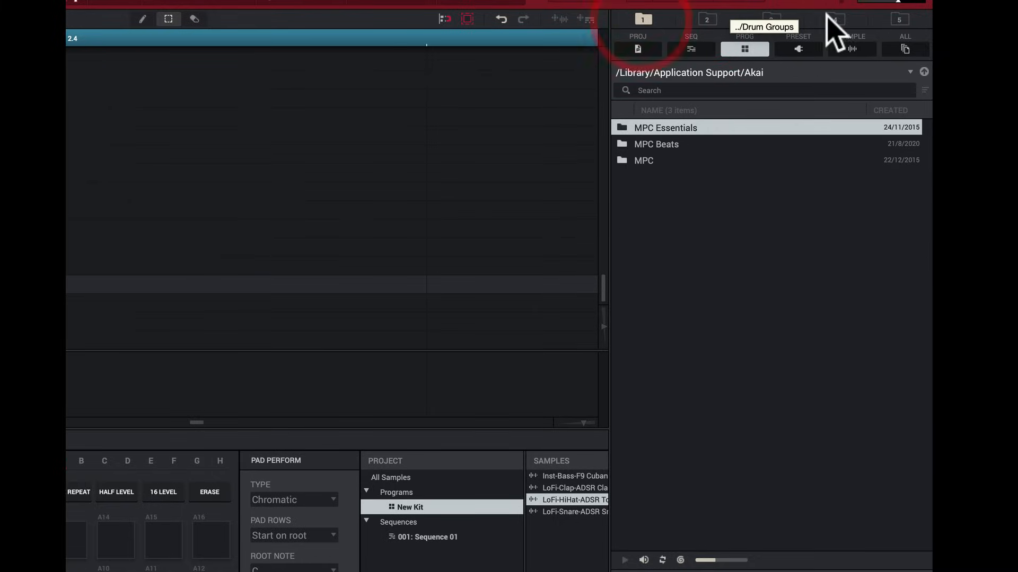
# Open folder shortcut 5 and switch the file type filter through samples, presets, programs and sequences to projects.
pyautogui.click(899, 21)
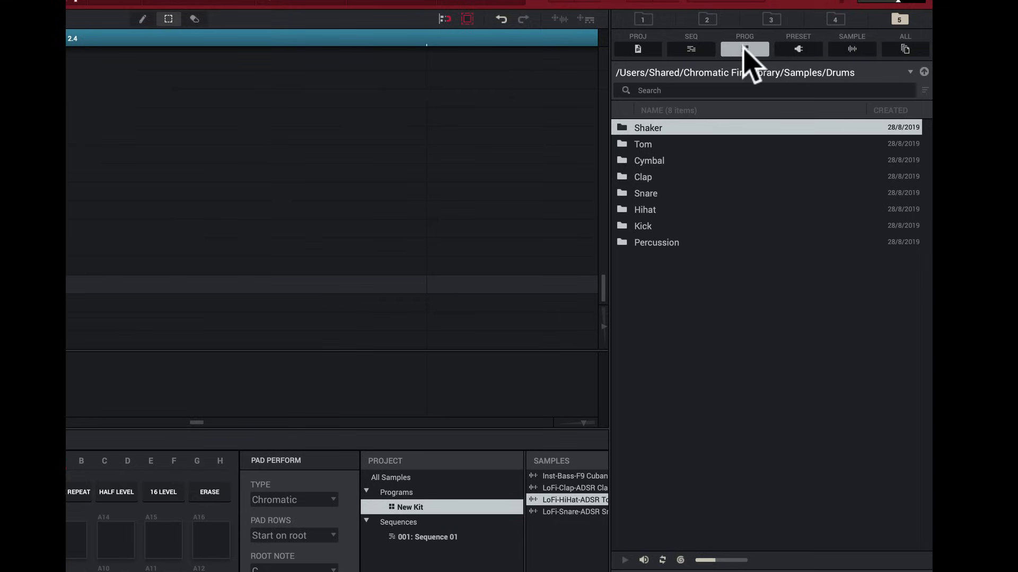
pyautogui.click(856, 48)
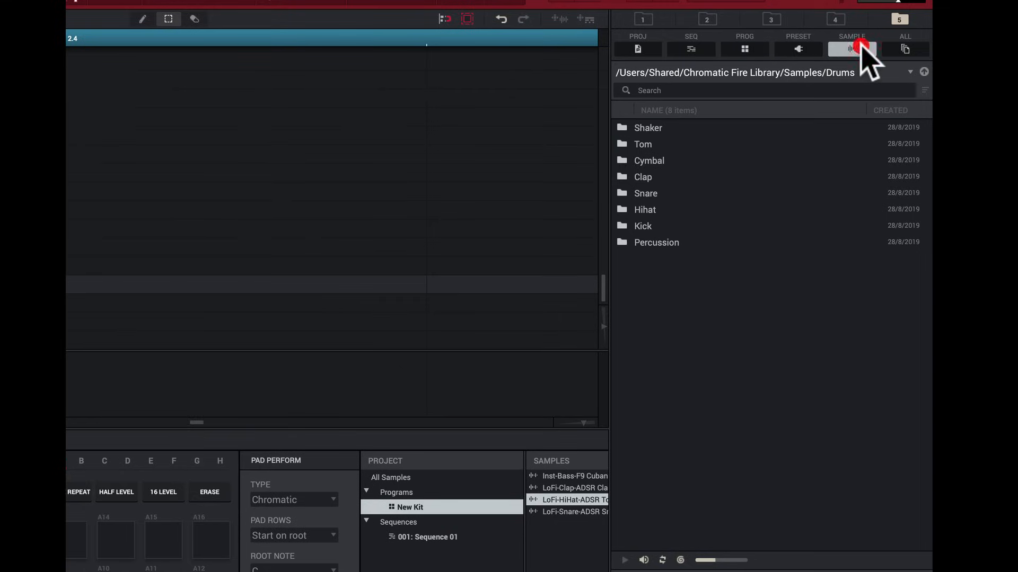
pyautogui.click(798, 49)
pyautogui.click(744, 49)
pyautogui.click(691, 49)
pyautogui.click(638, 48)
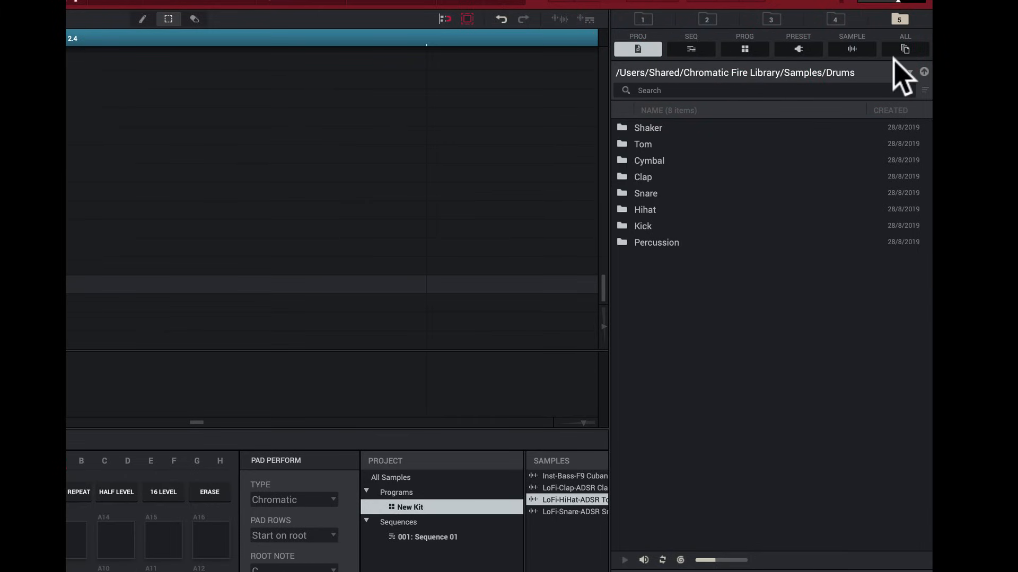
# Open the Shaker folder and cycle the file type filter through sequences, programs, presets and samples, ending on all files.
pyautogui.doubleClick(627, 129)
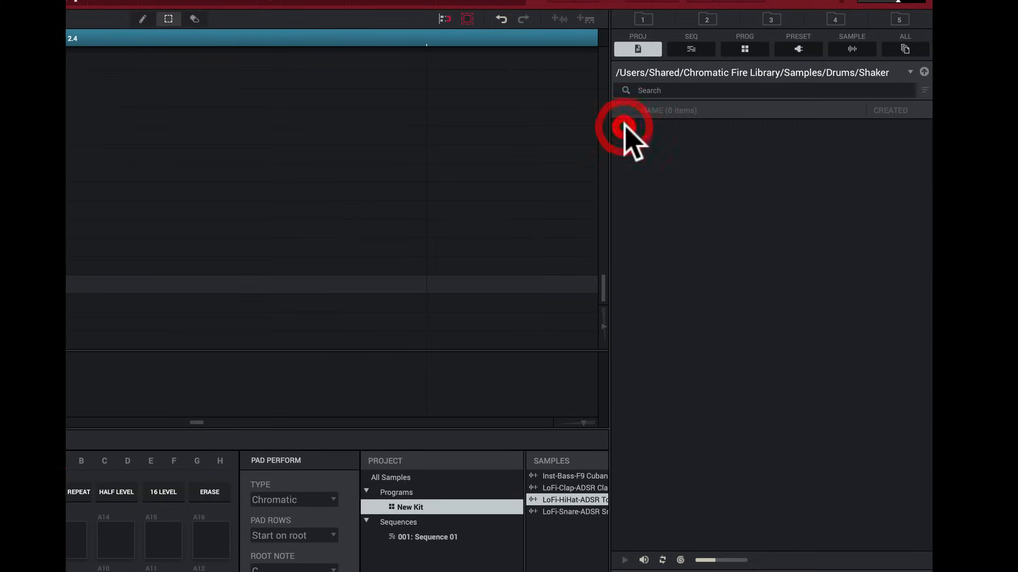
pyautogui.click(689, 49)
pyautogui.click(743, 48)
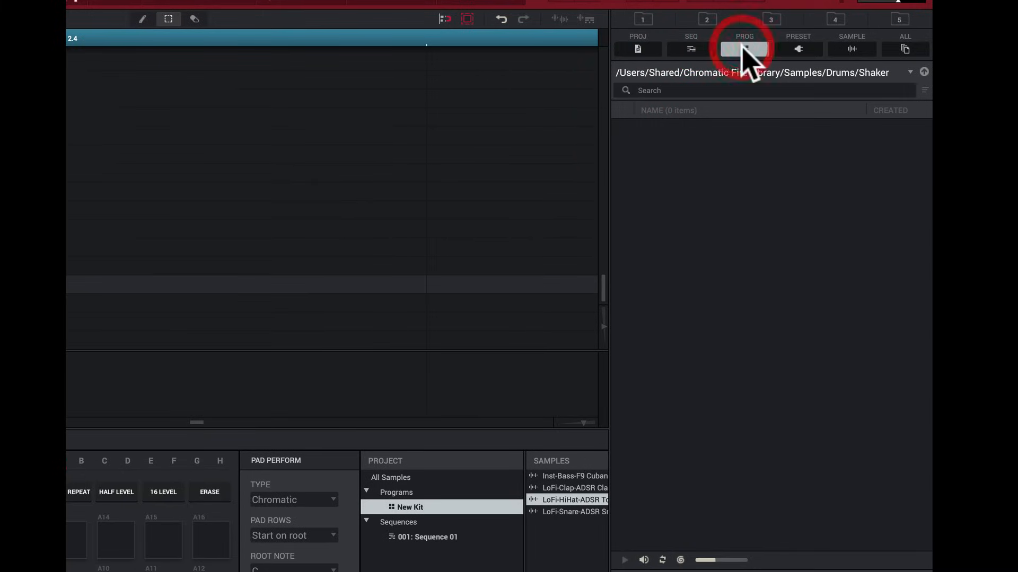
pyautogui.click(796, 48)
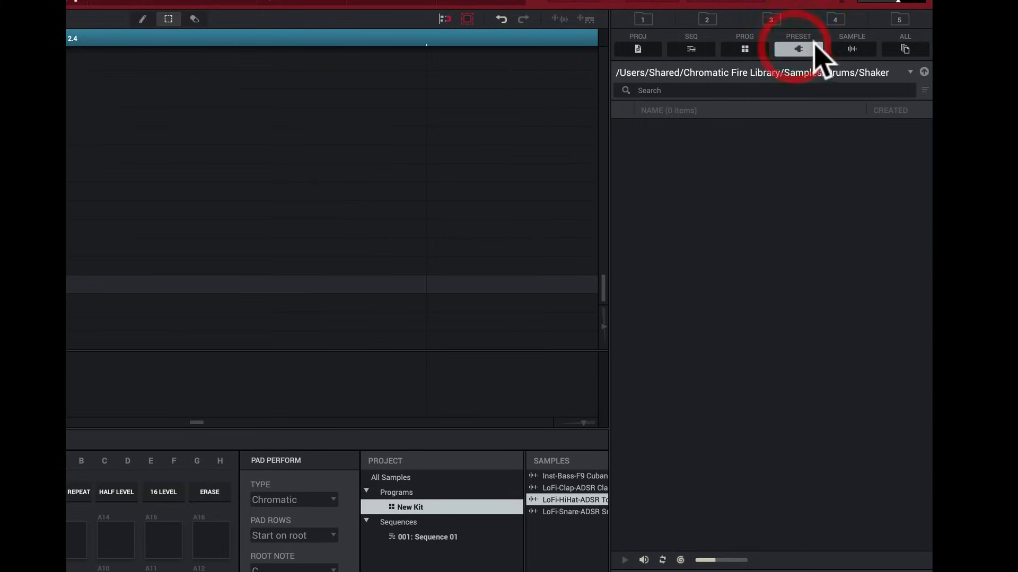
pyautogui.click(852, 48)
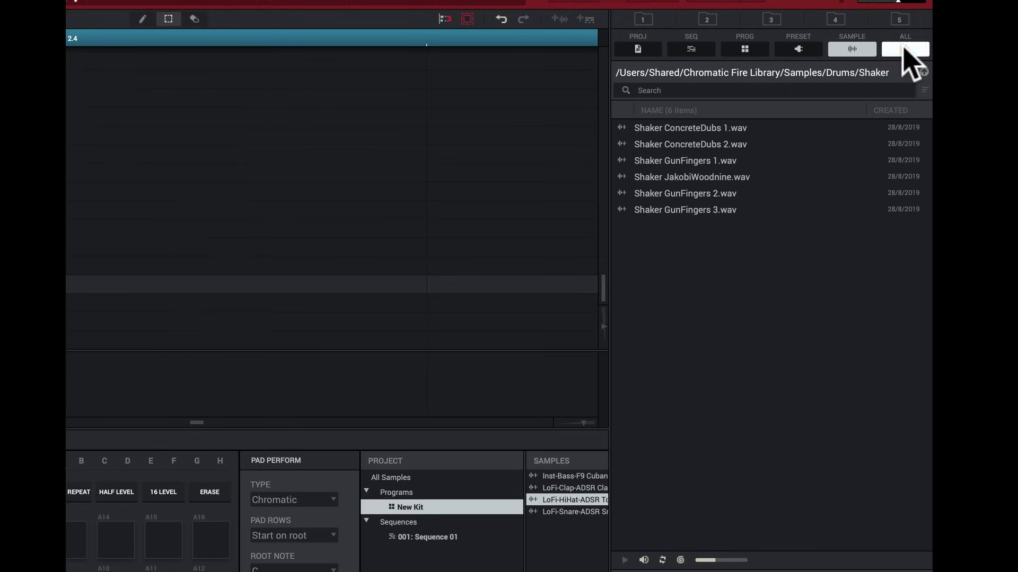
pyautogui.click(903, 46)
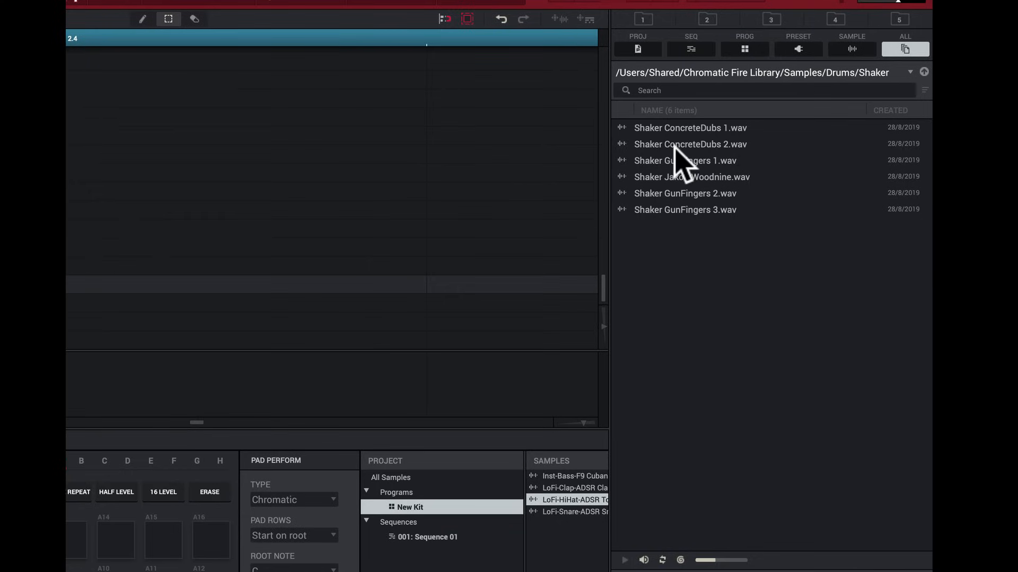
# Audition Shaker ConcreteDubs 1.wav and Shaker GunFingers 3.wav, then several drum samples in the Drum Groups folder on shortcut 4, ending with B_hc-2.WAV.
pyautogui.click(623, 127)
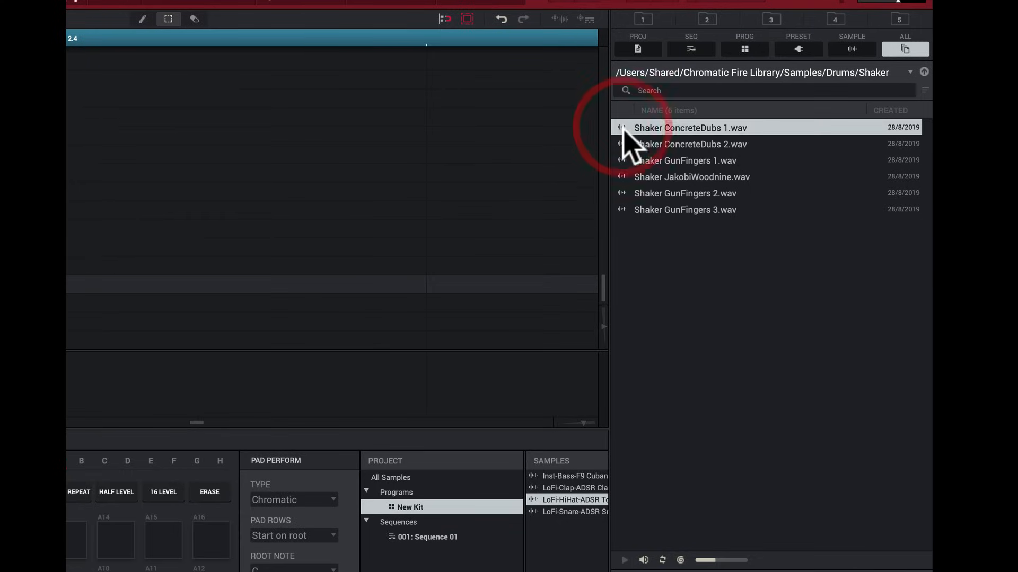
pyautogui.click(625, 210)
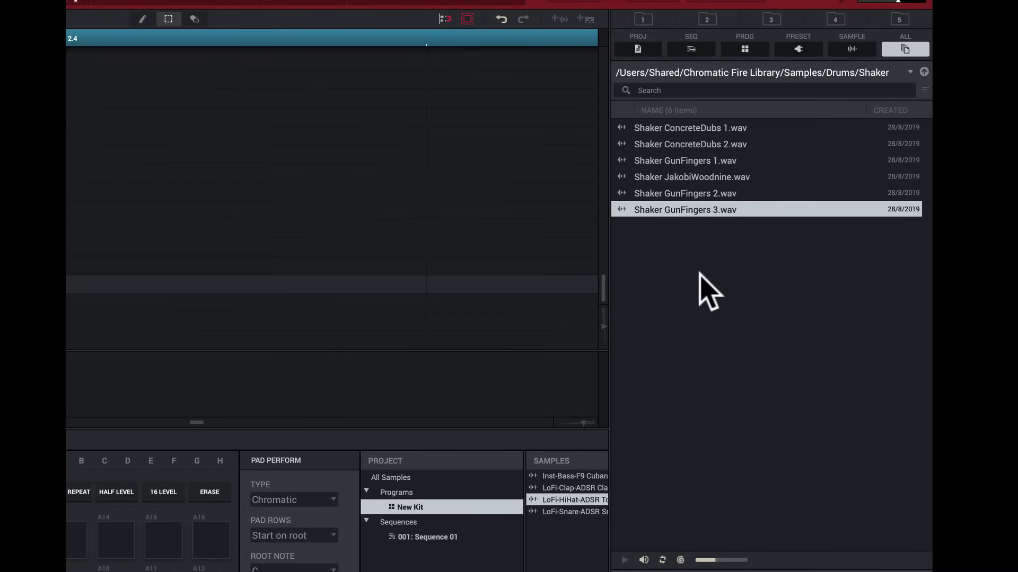
pyautogui.click(836, 20)
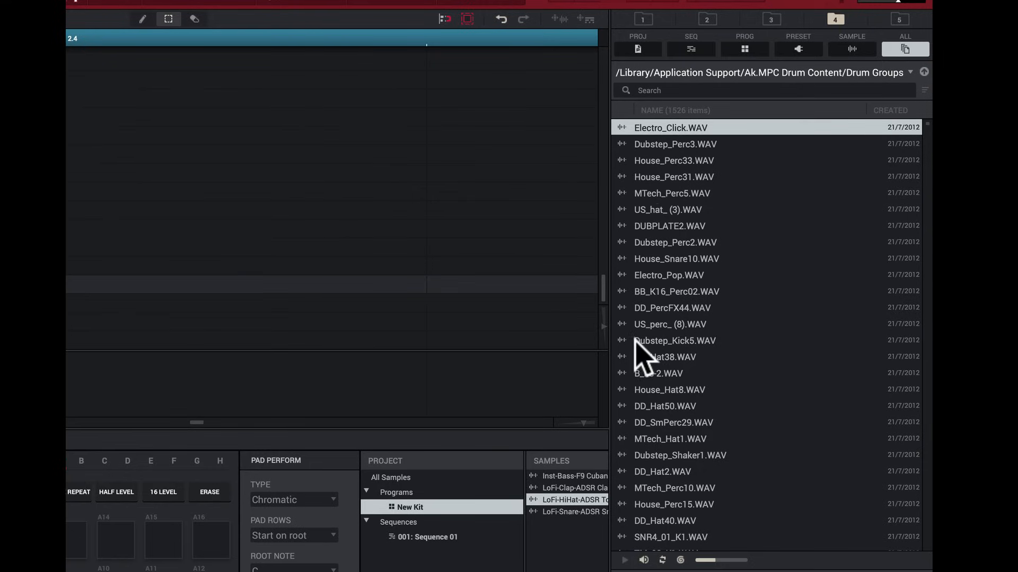
pyautogui.click(622, 227)
pyautogui.click(632, 308)
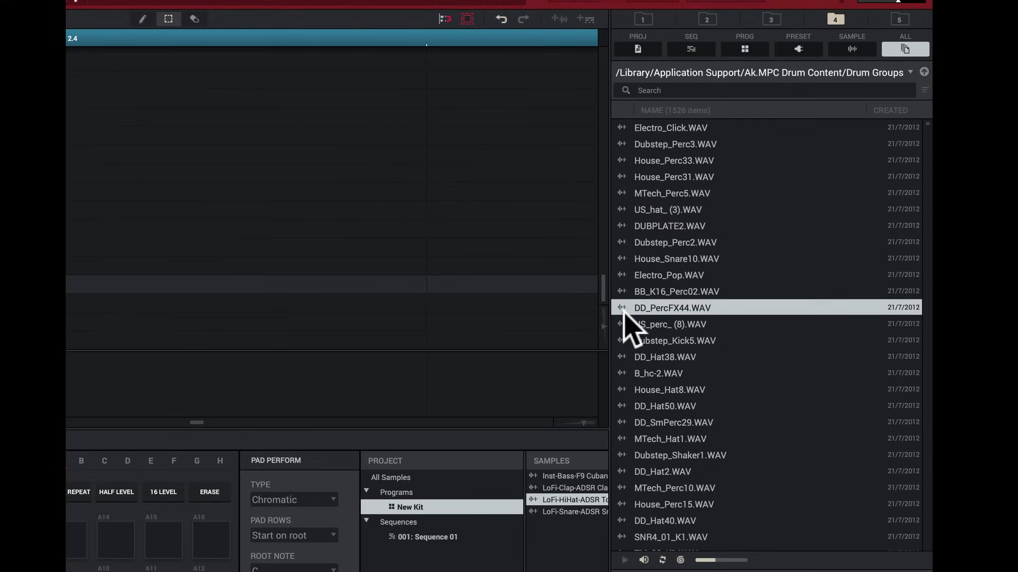
pyautogui.click(634, 358)
pyautogui.click(633, 374)
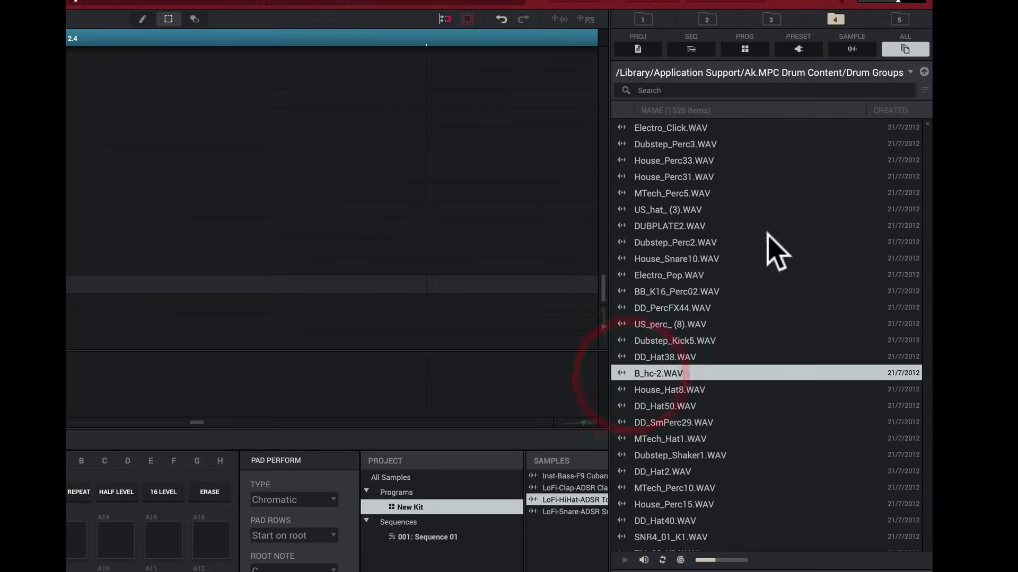
# Browse from folder shortcut 3 through REX Loops to Electro Tech and audition ELT_128_Eb_ChrdsStabs_0011.rx2.
pyautogui.click(771, 20)
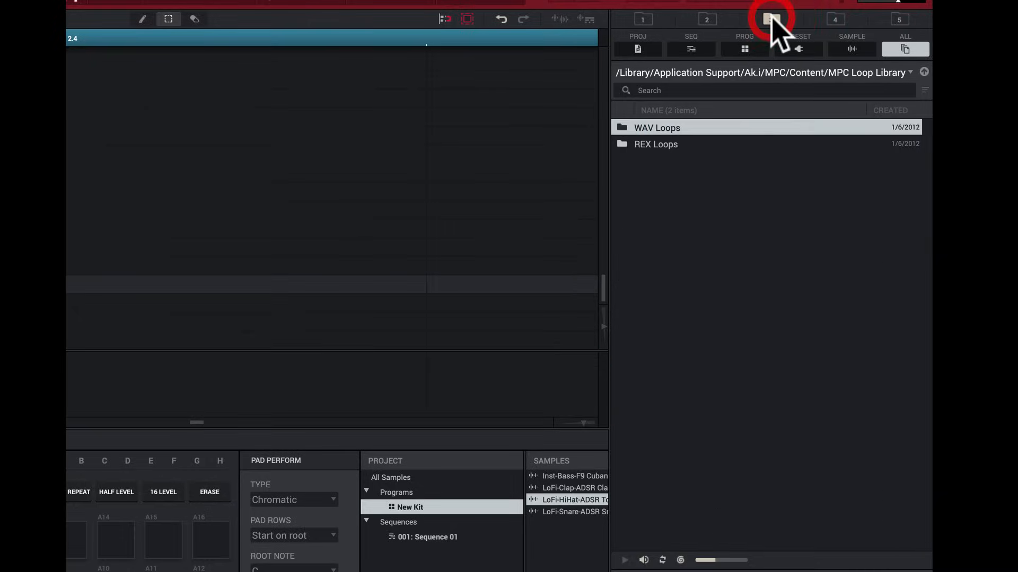
pyautogui.click(623, 144)
pyautogui.click(625, 146)
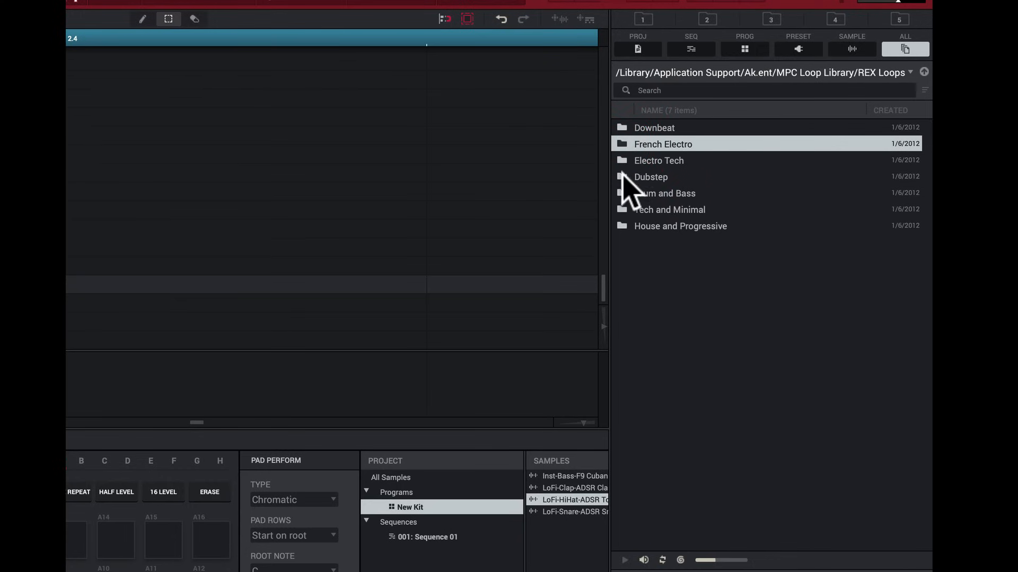
pyautogui.click(625, 160)
pyautogui.click(626, 161)
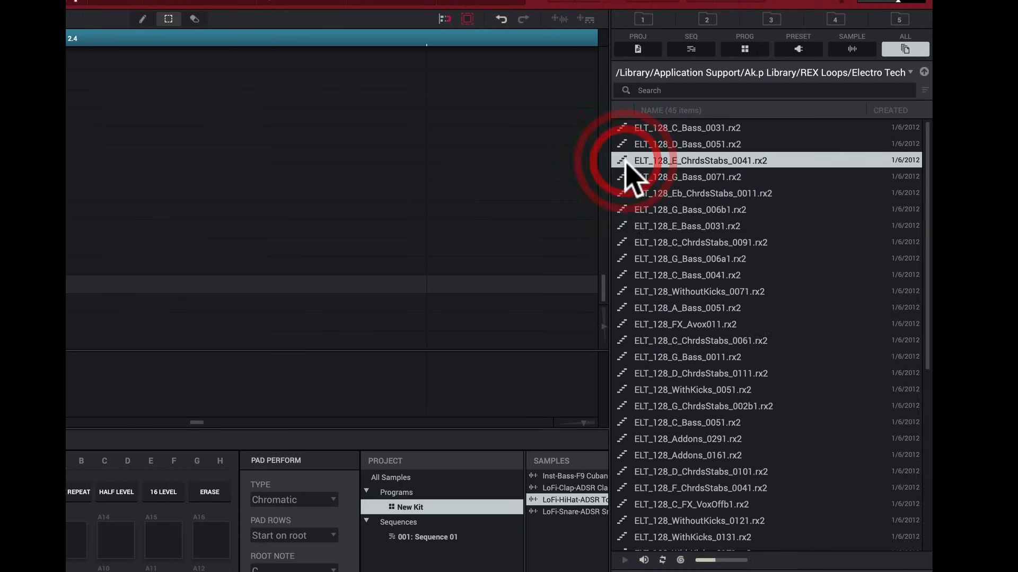
pyautogui.click(622, 193)
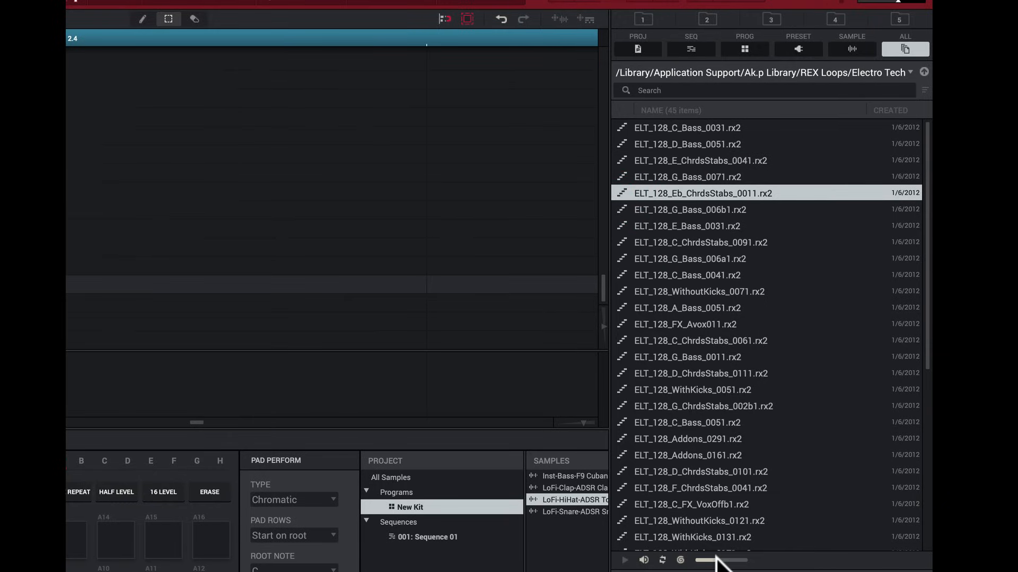
# Raise the browser's preview volume to about +3.18 dB and audition ELT_128_E_Bass_0031.rx2 and ELT_128_C_ChrdsStabs_0091.rx2.
pyautogui.moveTo(716, 560)
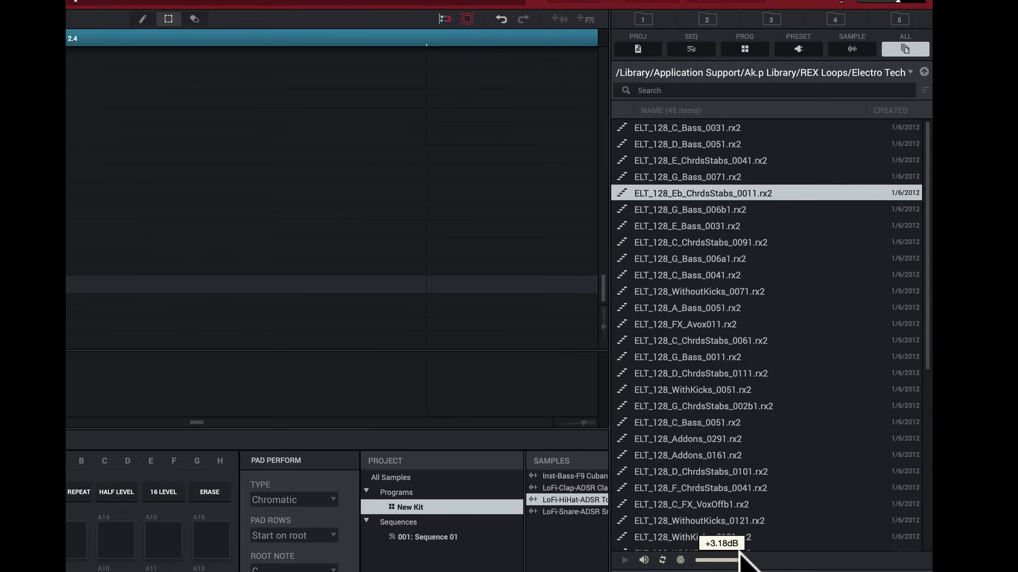
pyautogui.moveTo(740, 552); pyautogui.dragTo(740, 555)
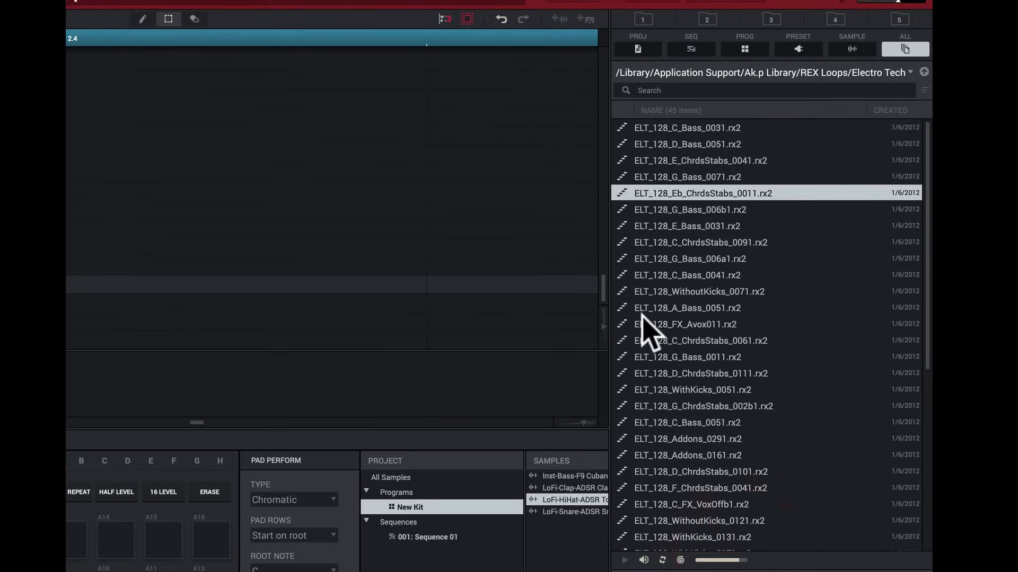
pyautogui.click(620, 226)
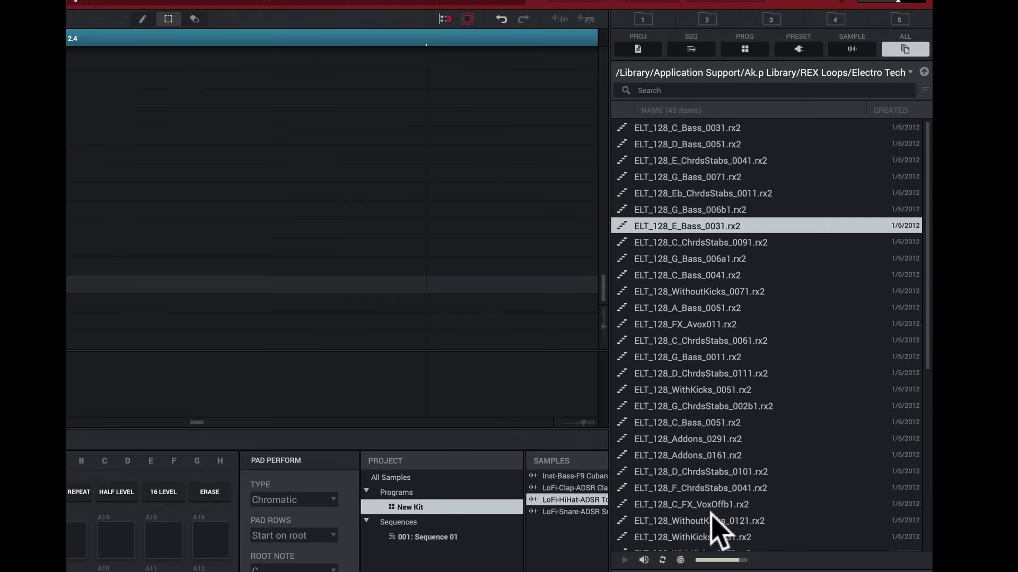
pyautogui.click(621, 242)
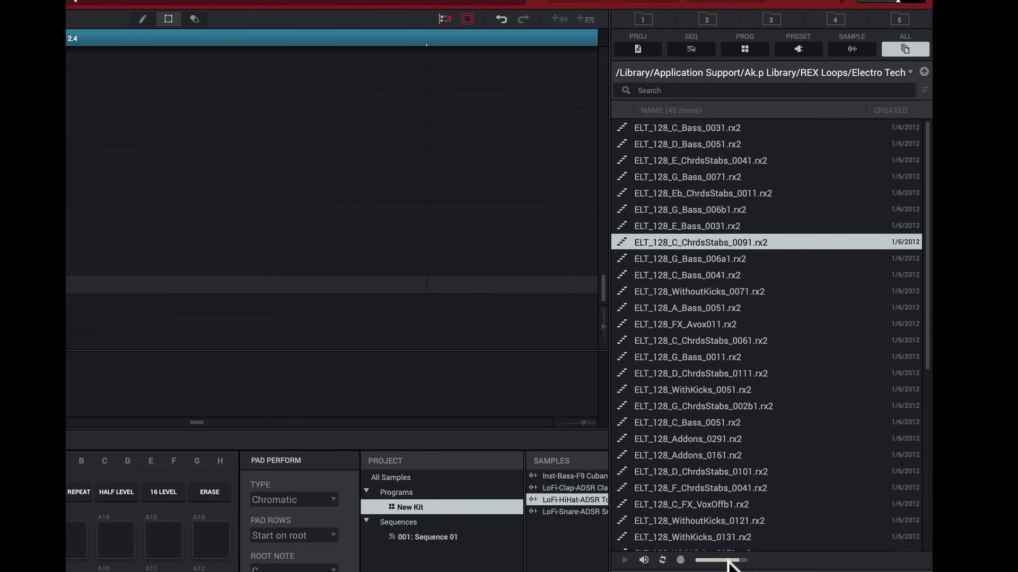
# Lower the browser's preview volume to about -4.85 dB.
pyautogui.moveTo(739, 562); pyautogui.dragTo(717, 562)
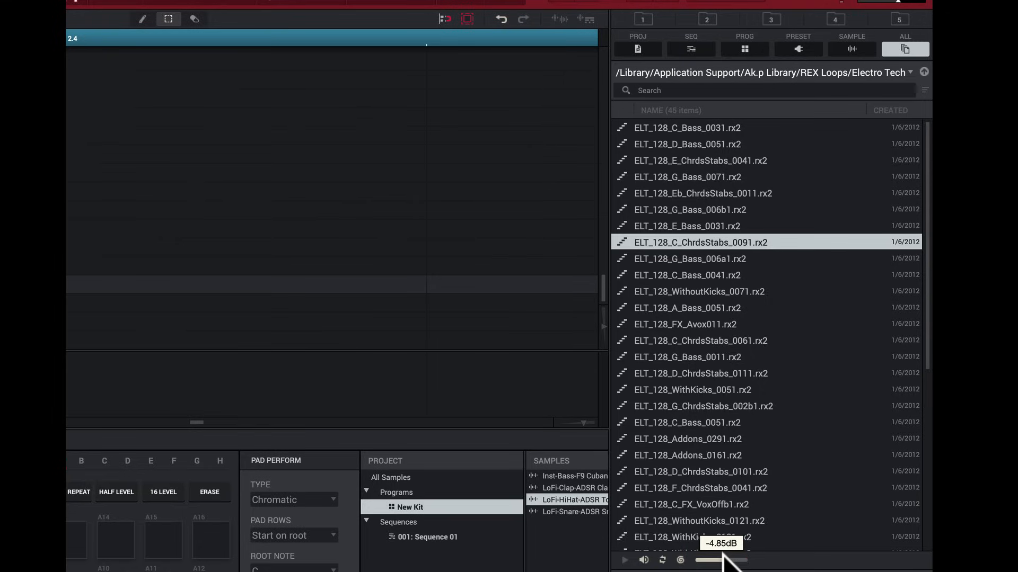
pyautogui.click(723, 557)
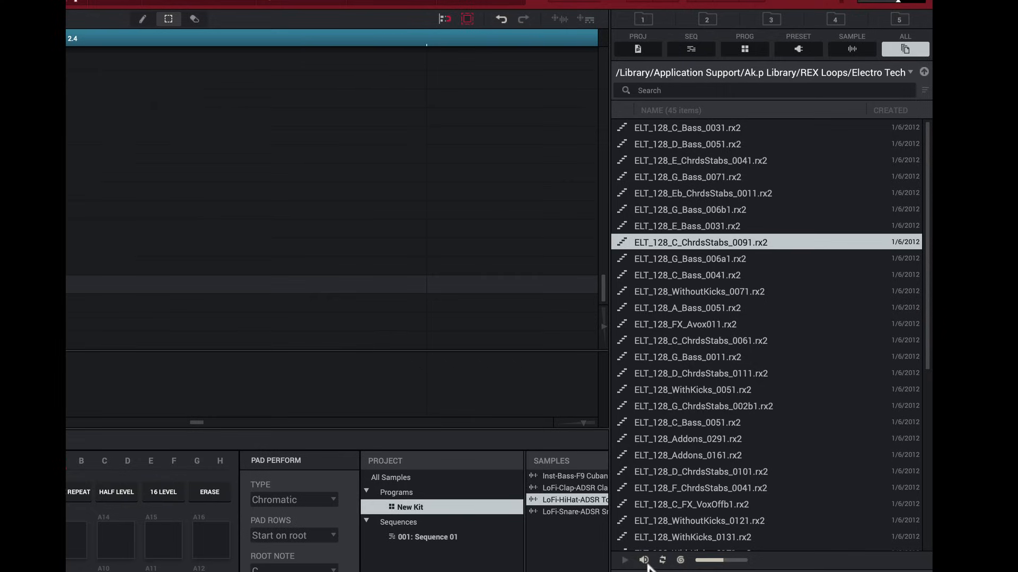
pyautogui.click(643, 559)
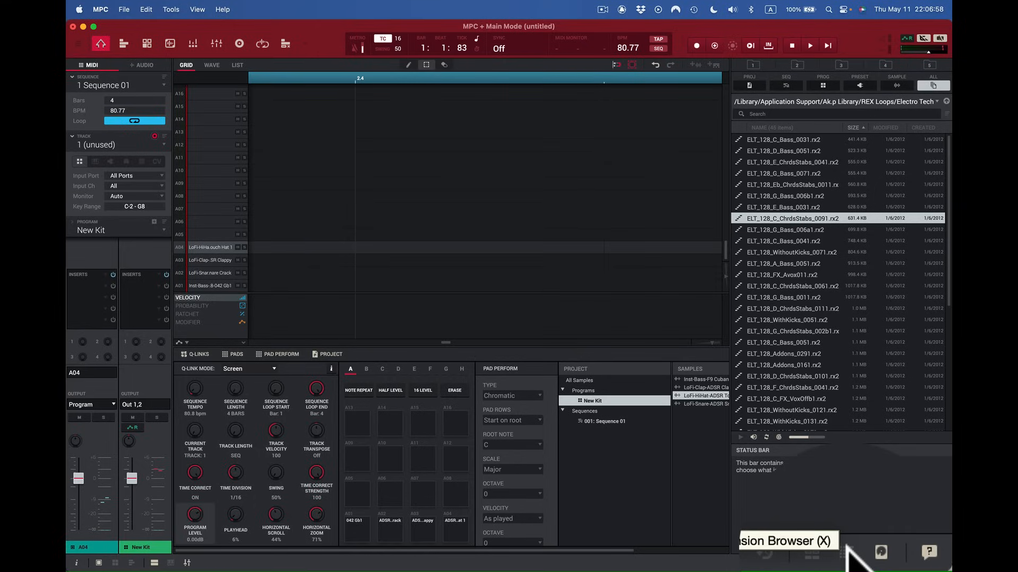
# Show the Expansion Browser, hide it, and show it again.
pyautogui.press('x')
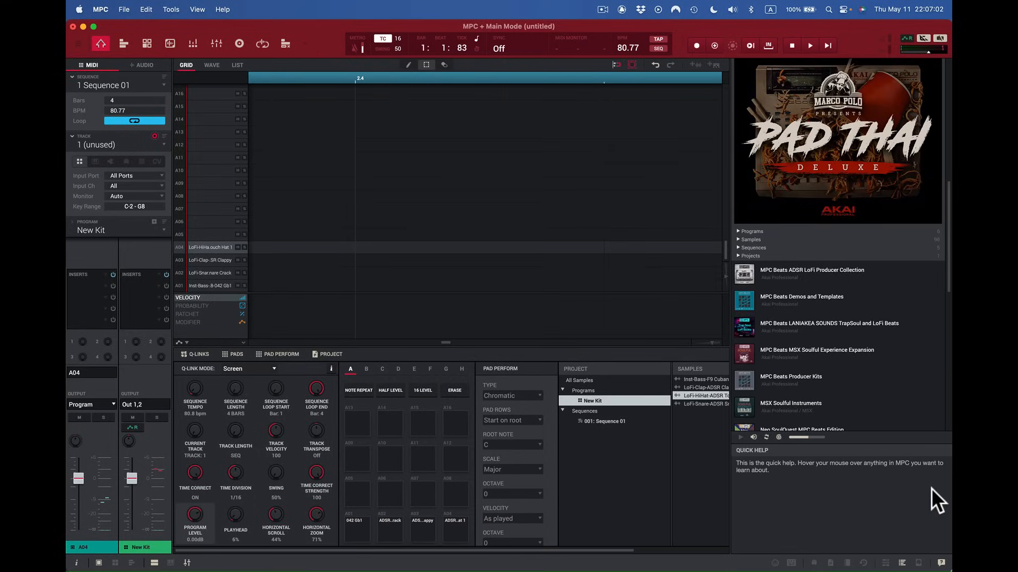
pyautogui.press('x')
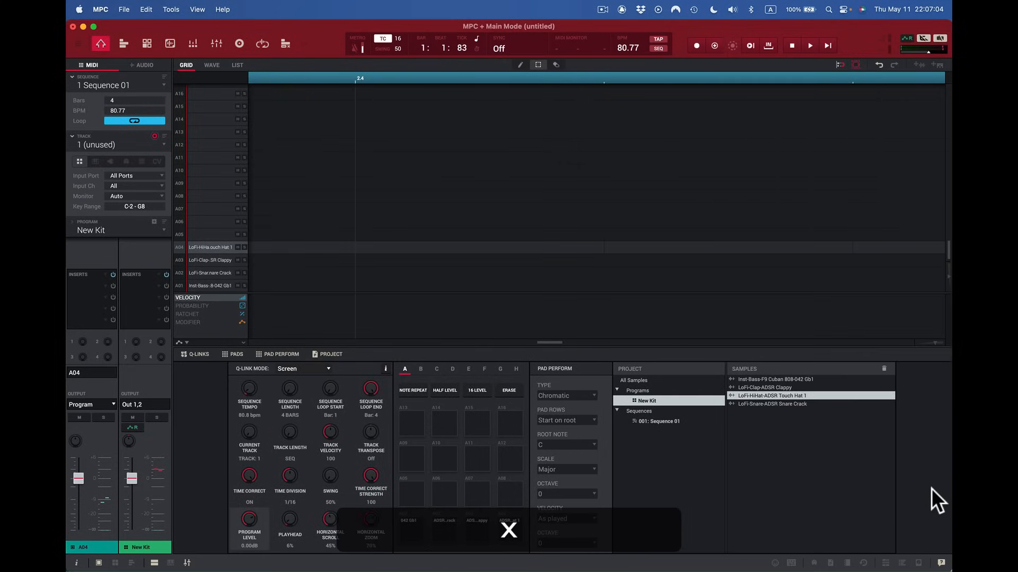
pyautogui.press('x')
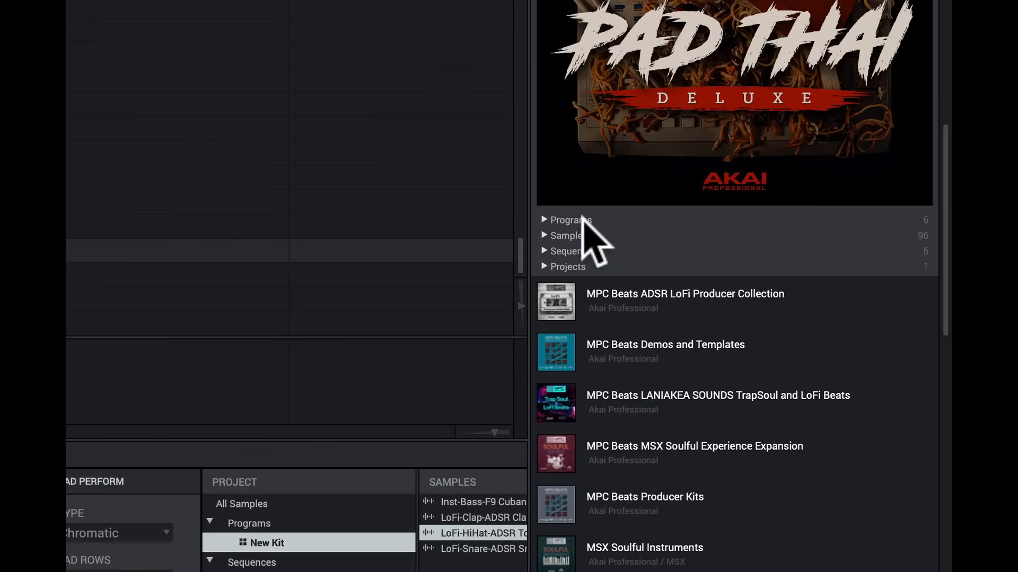
# Expand the BoomBap programs of the Pad Thai Deluxe expansion and preview the MP FTGreene 89 Dbm and MP PsQs 82 Gm kits.
pyautogui.click(544, 220)
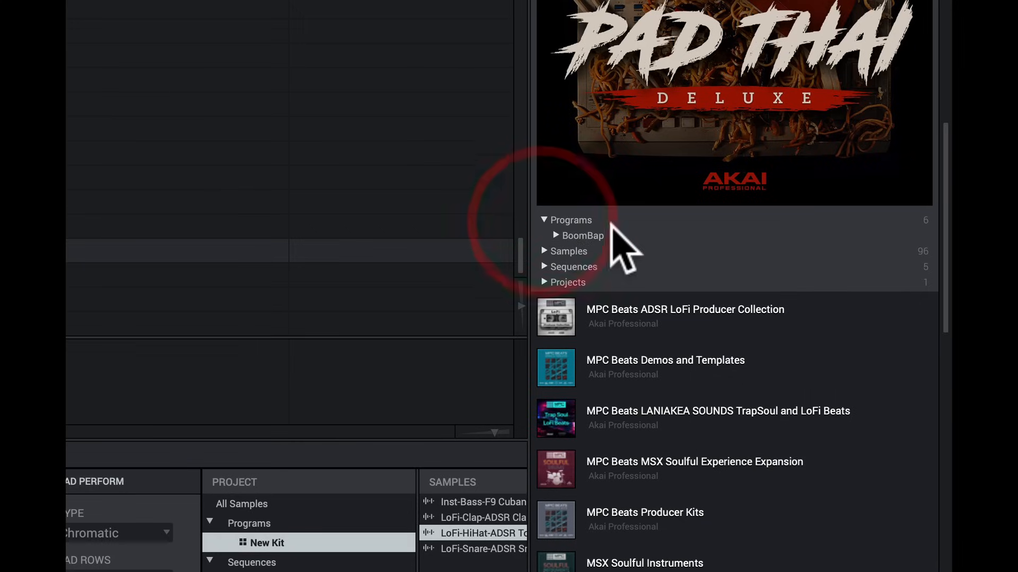
pyautogui.click(555, 235)
pyautogui.click(609, 282)
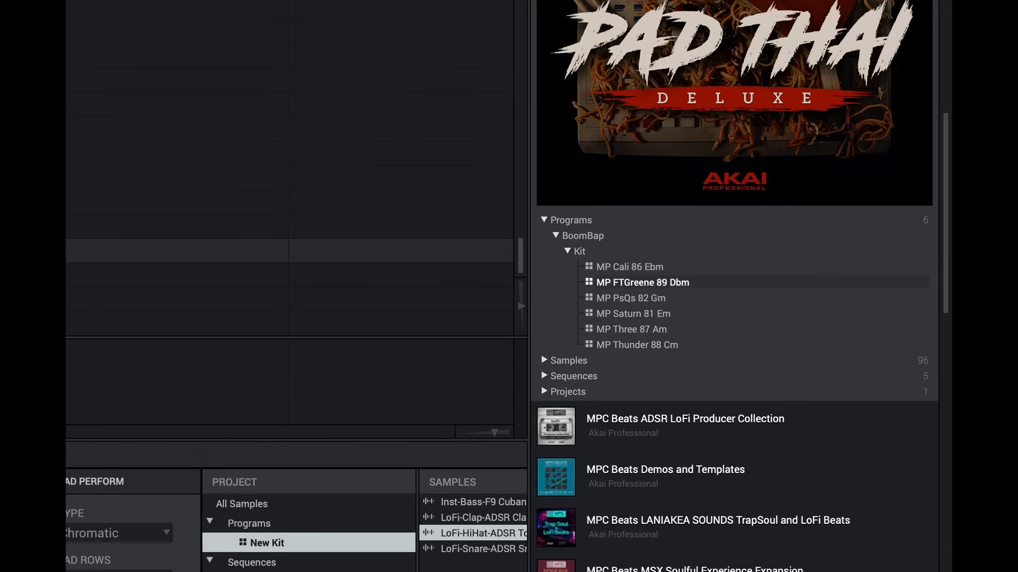
pyautogui.click(624, 298)
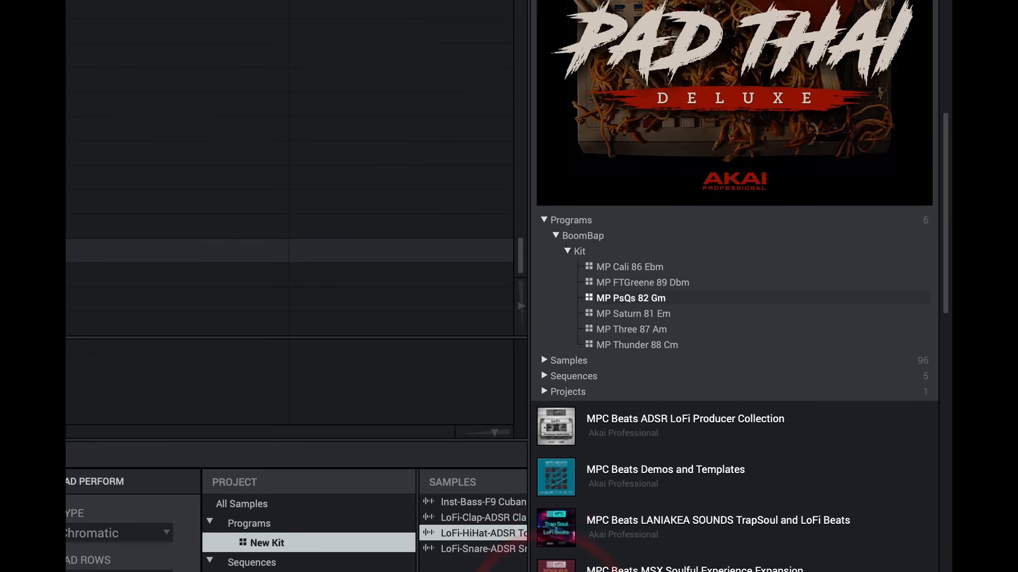
# Expand the BoomBap sequences of the Pad Thai Deluxe expansion and preview the MP Saturn 81 Em sequence.
pyautogui.scroll(-1, 693, 390)
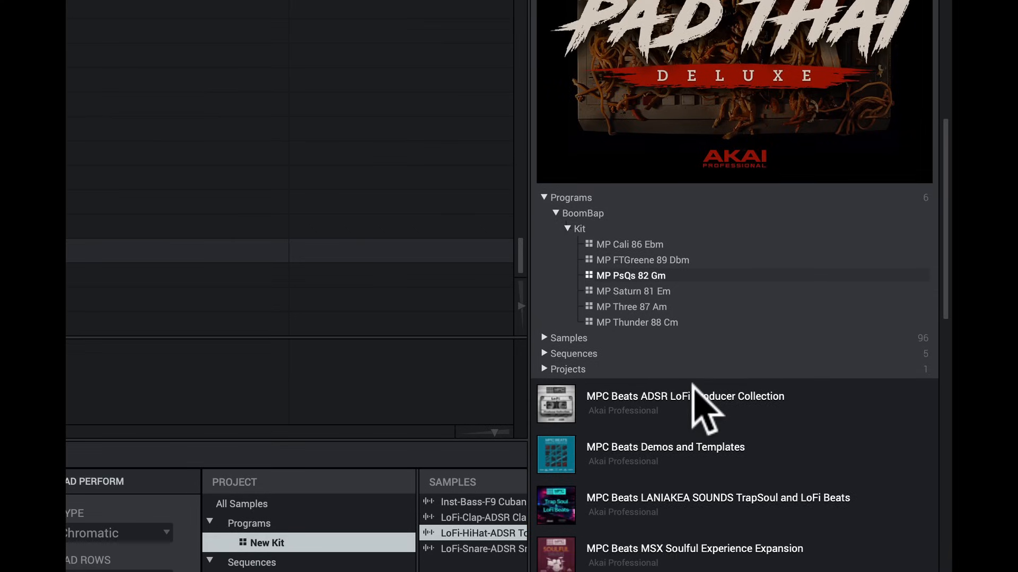
pyautogui.scroll(-2, 692, 386)
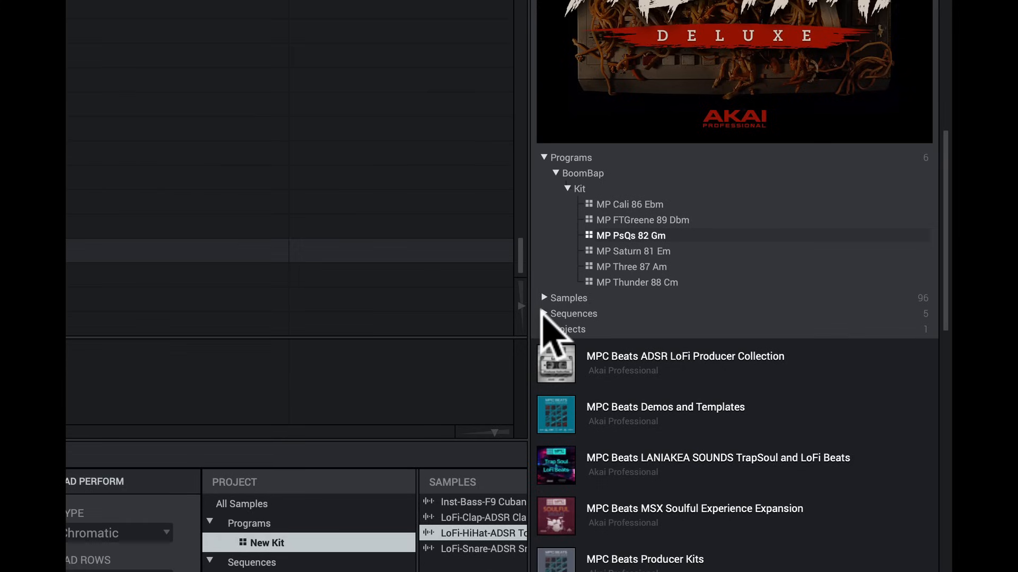
pyautogui.click(544, 314)
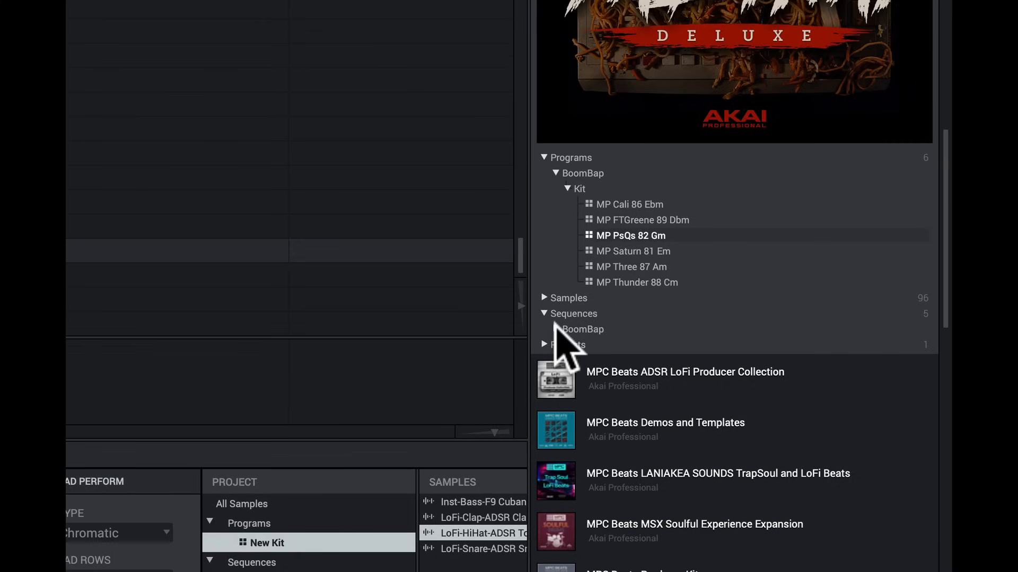
pyautogui.click(553, 326)
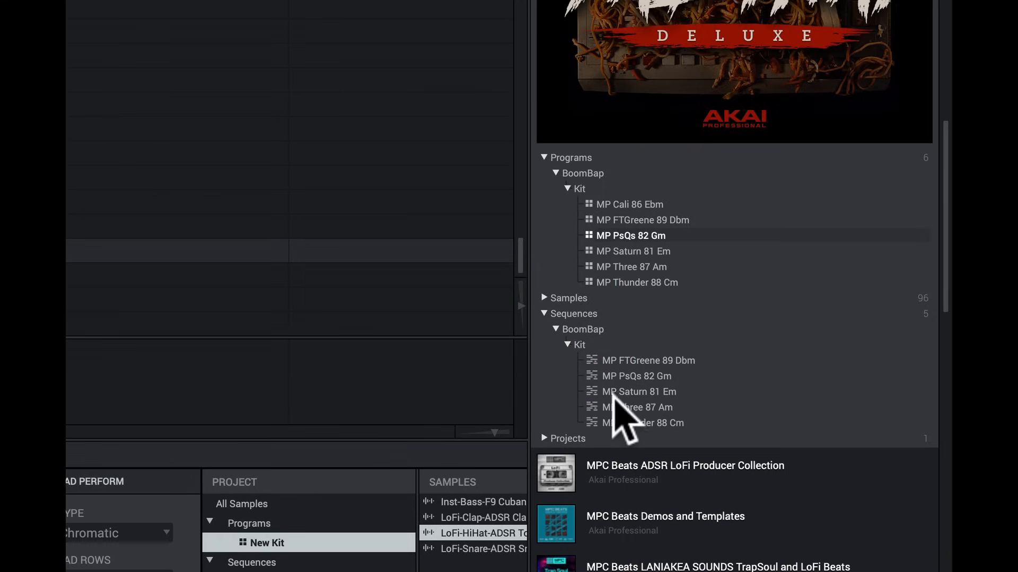
pyautogui.click(588, 387)
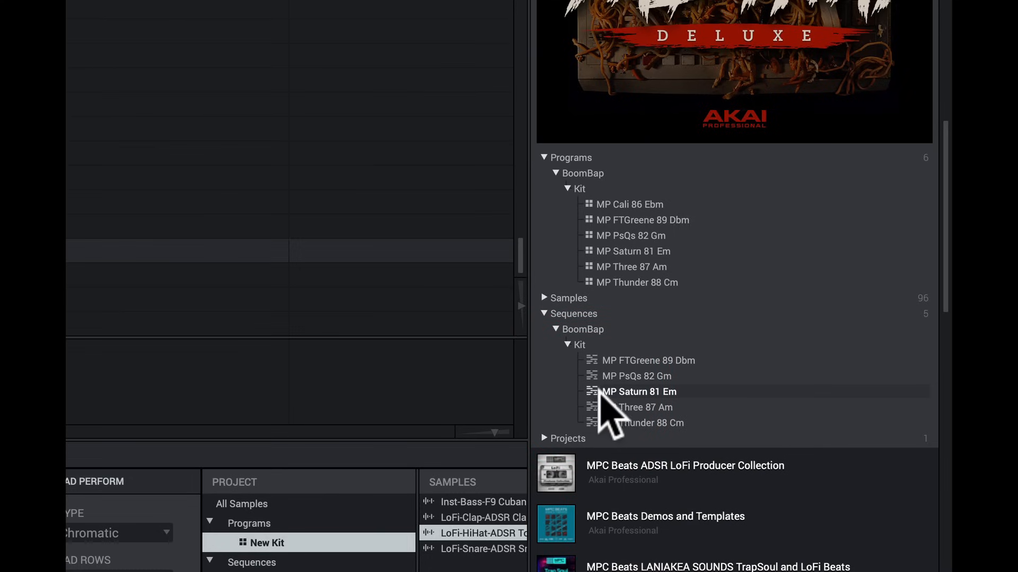
# Load the MP Saturn 81 Em sequence into the project, then play it back briefly and stop playback.
pyautogui.doubleClick(593, 391)
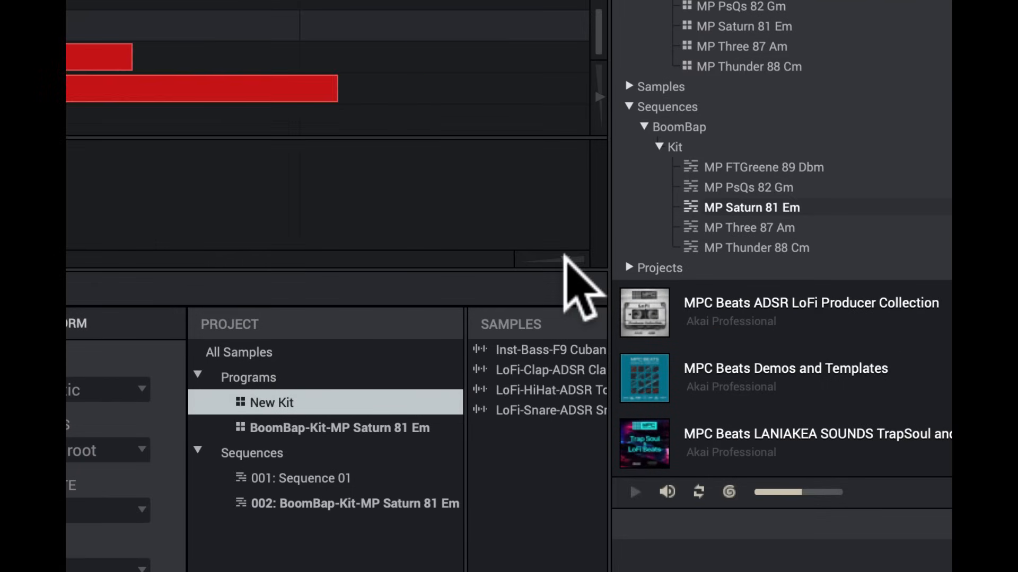
pyautogui.moveTo(693, 375); pyautogui.dragTo(647, 351)
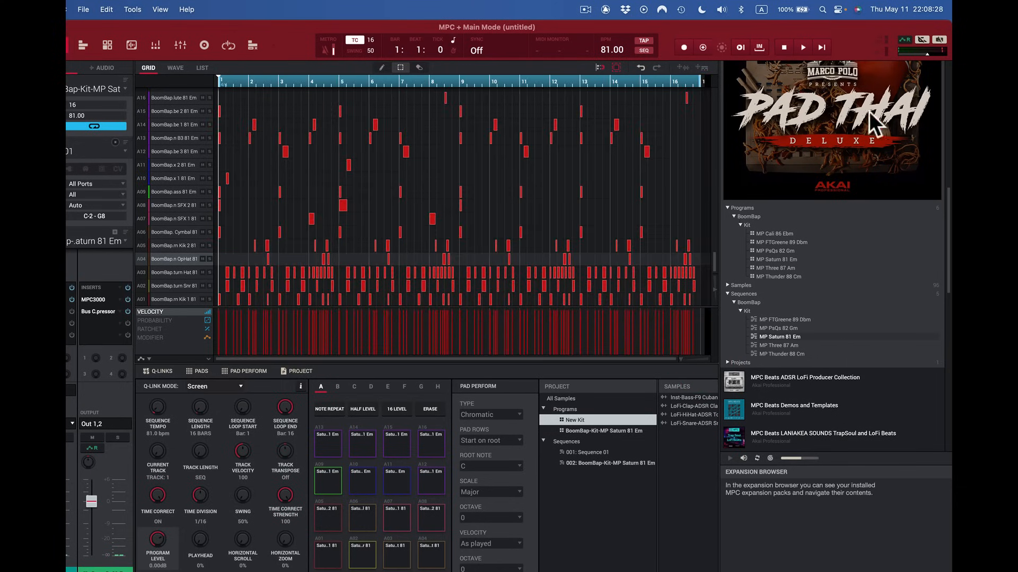
pyautogui.click(803, 47)
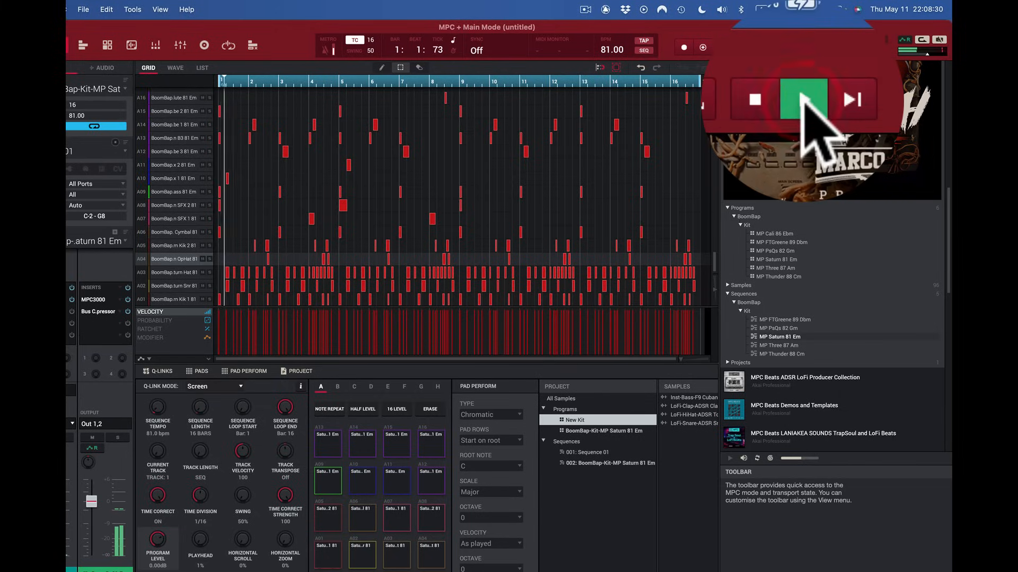
pyautogui.click(784, 47)
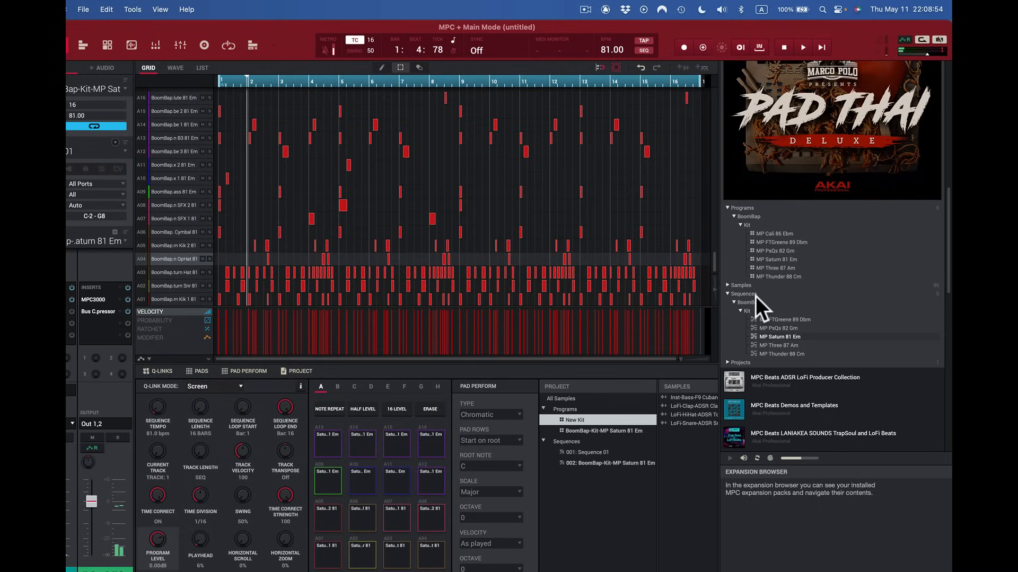
pyautogui.click(88, 438)
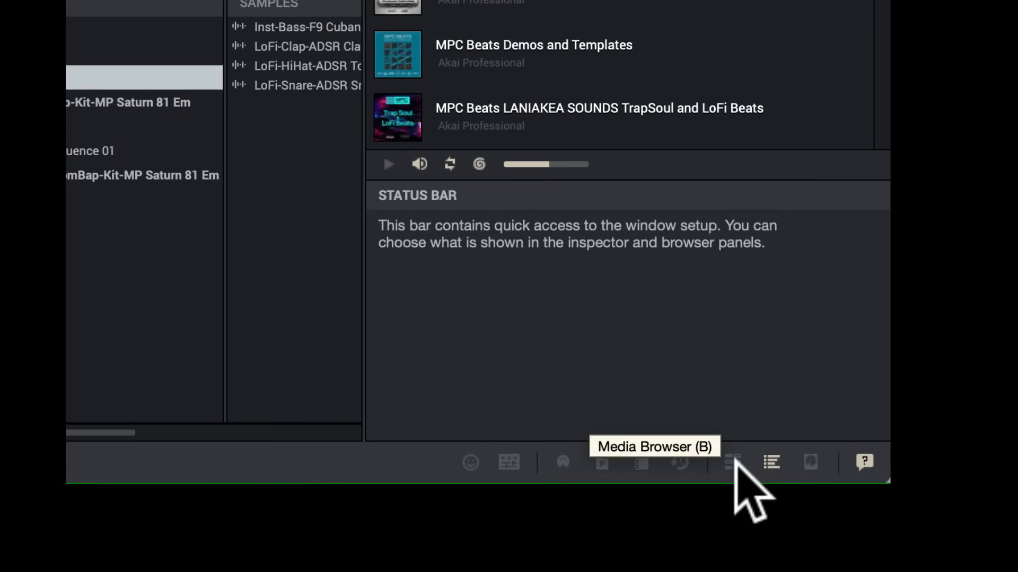
# Show the Media Browser in place of the Expansion Browser.
pyautogui.click(733, 463)
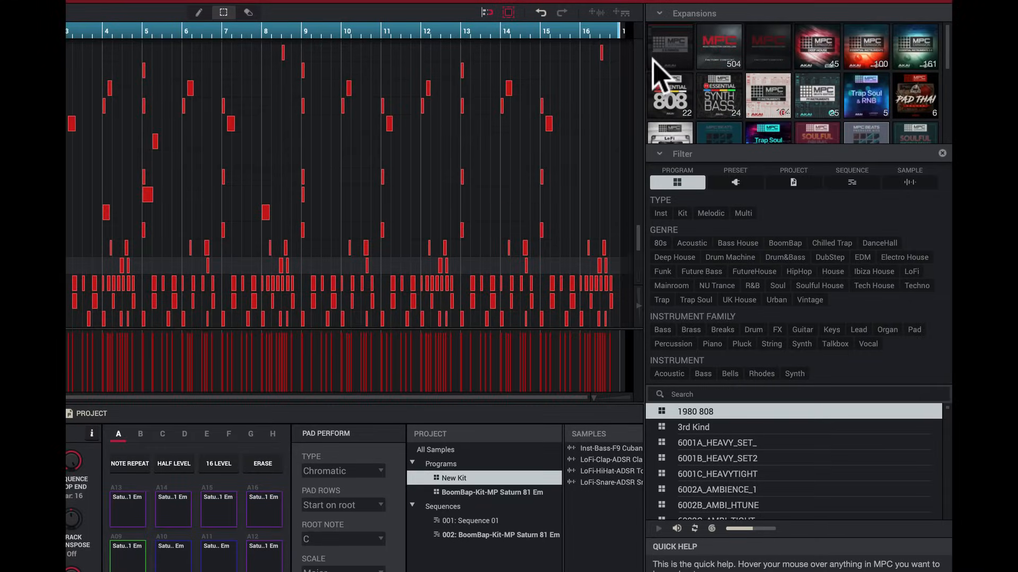
pyautogui.scroll(15, 652, 57)
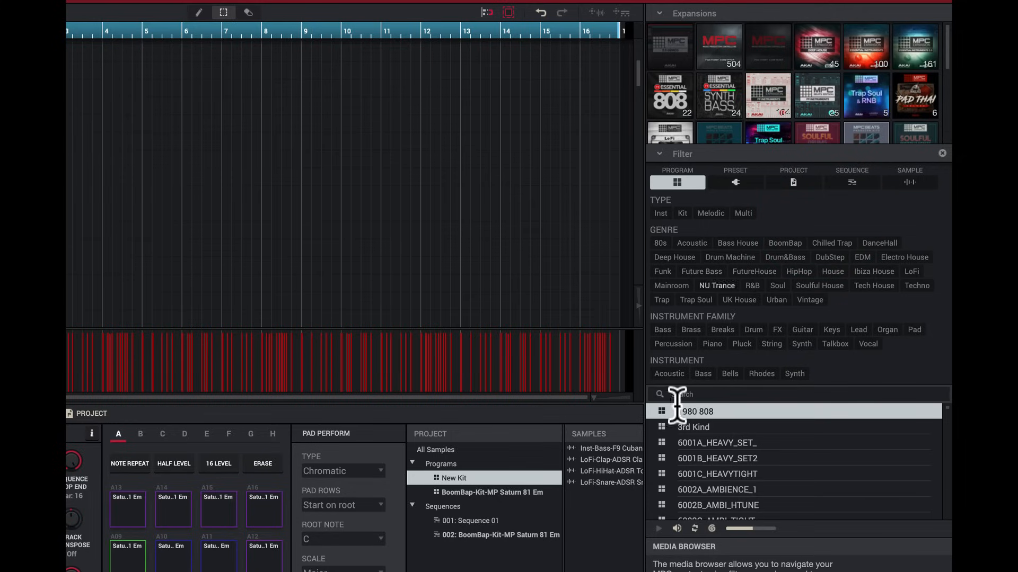
pyautogui.moveTo(638, 74); pyautogui.dragTo(676, 371)
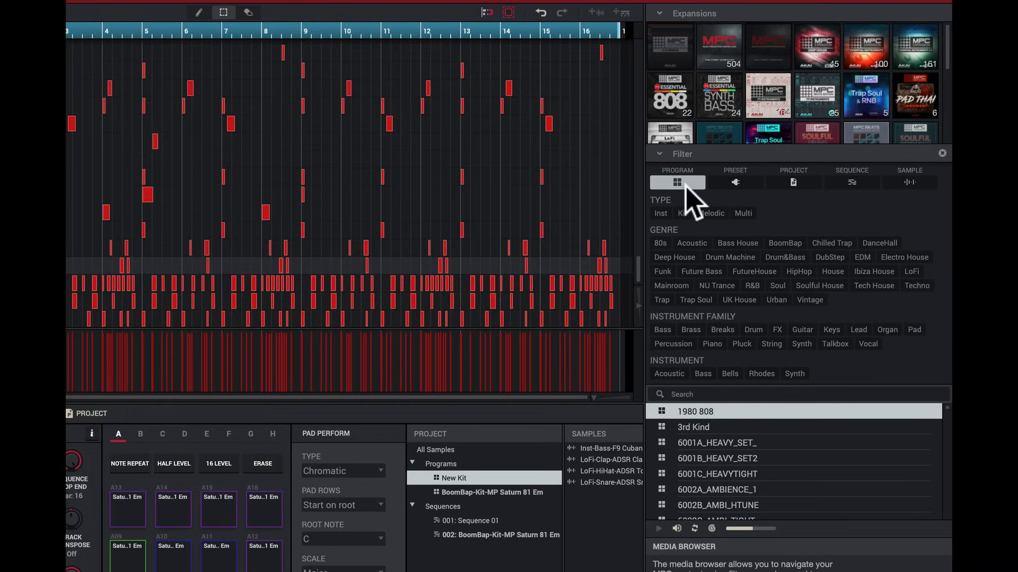
# Switch the Media Browser's content filter through presets, projects, sequences and samples, and look over the sample tags.
pyautogui.click(737, 182)
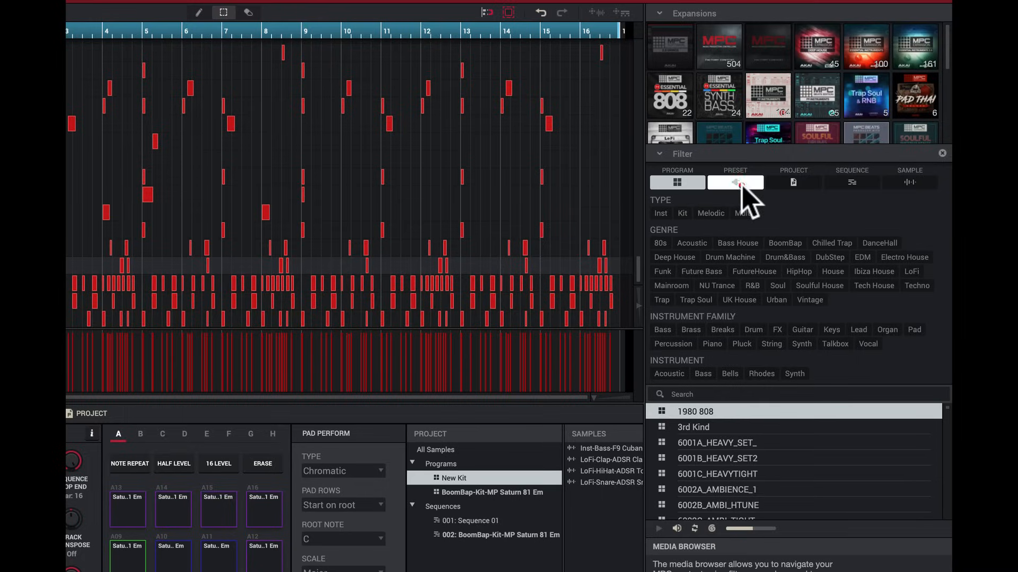
pyautogui.click(793, 182)
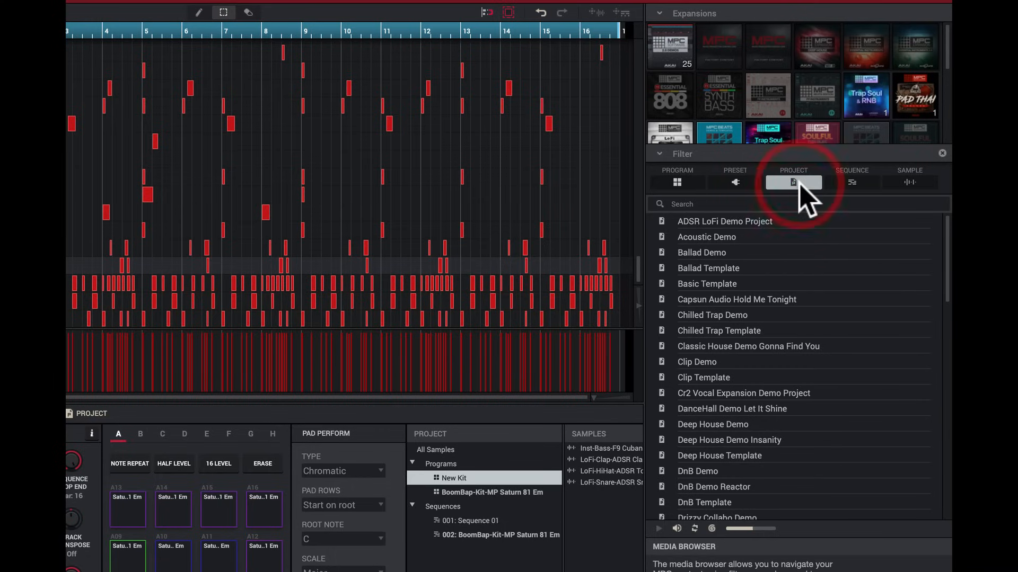
pyautogui.click(853, 187)
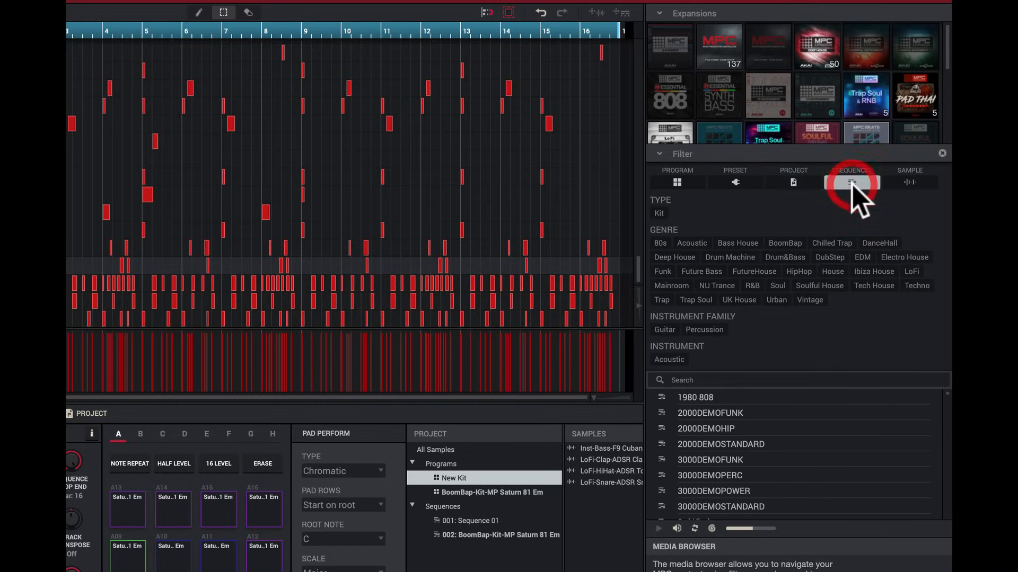
pyautogui.click(911, 183)
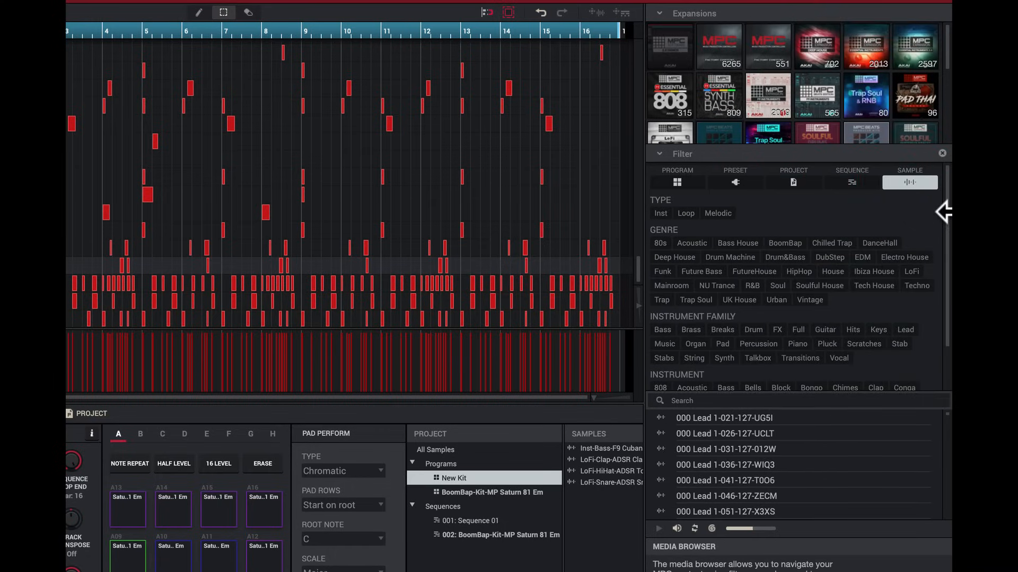
pyautogui.scroll(-2, 937, 224)
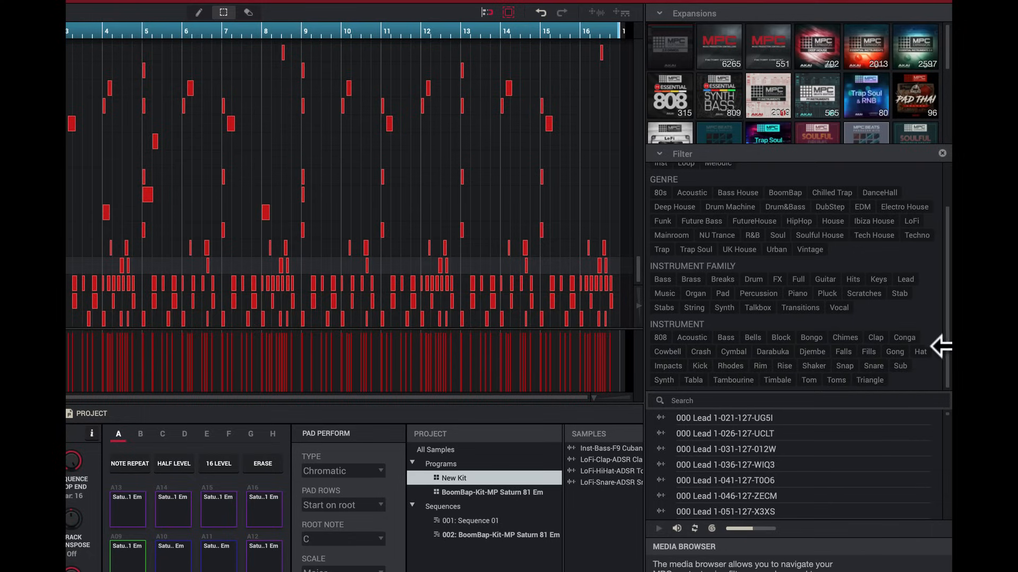
pyautogui.scroll(2, 937, 318)
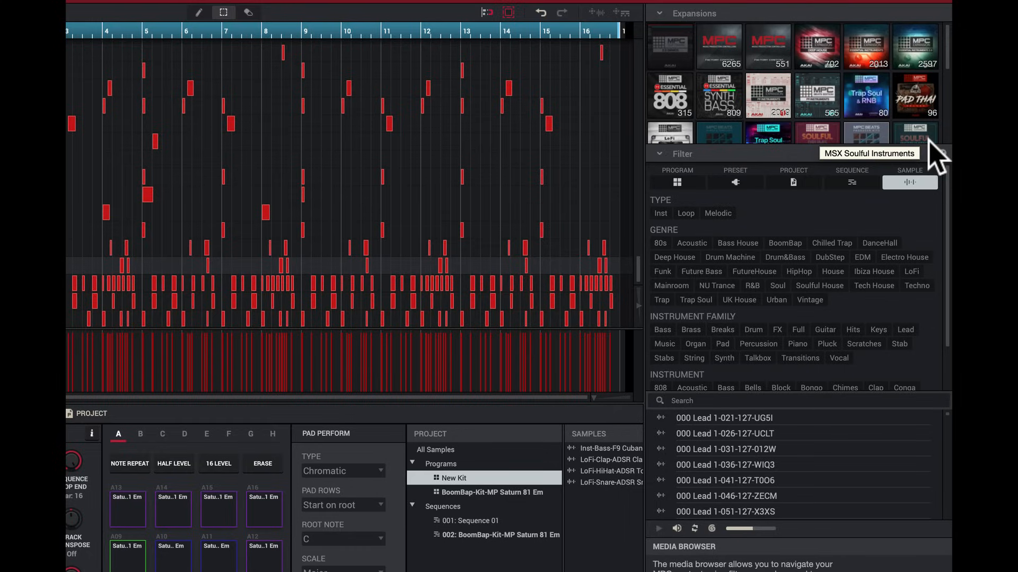
# Filter the samples by the Drum instrument family and the Snare instrument.
pyautogui.click(753, 330)
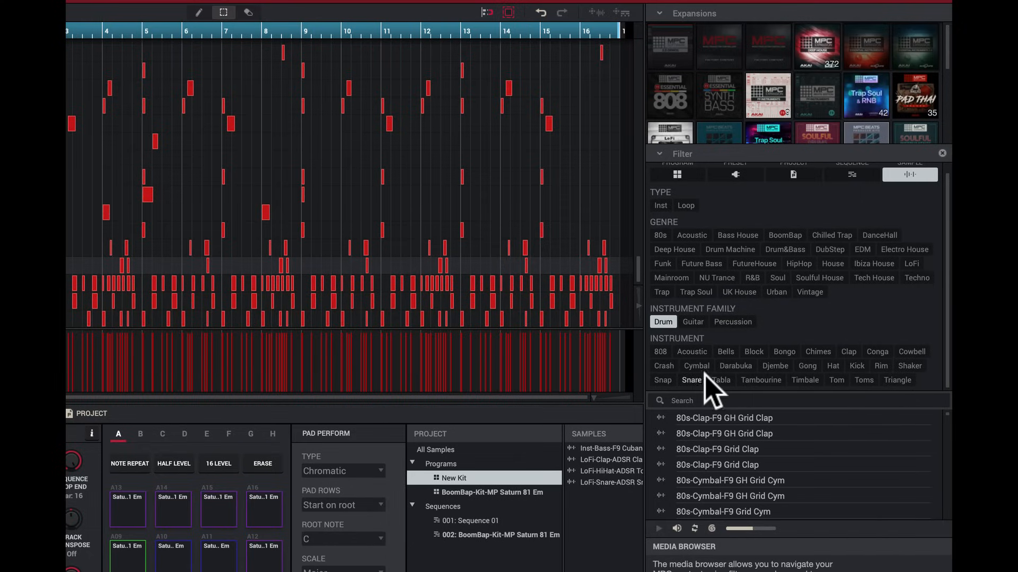
pyautogui.click(692, 380)
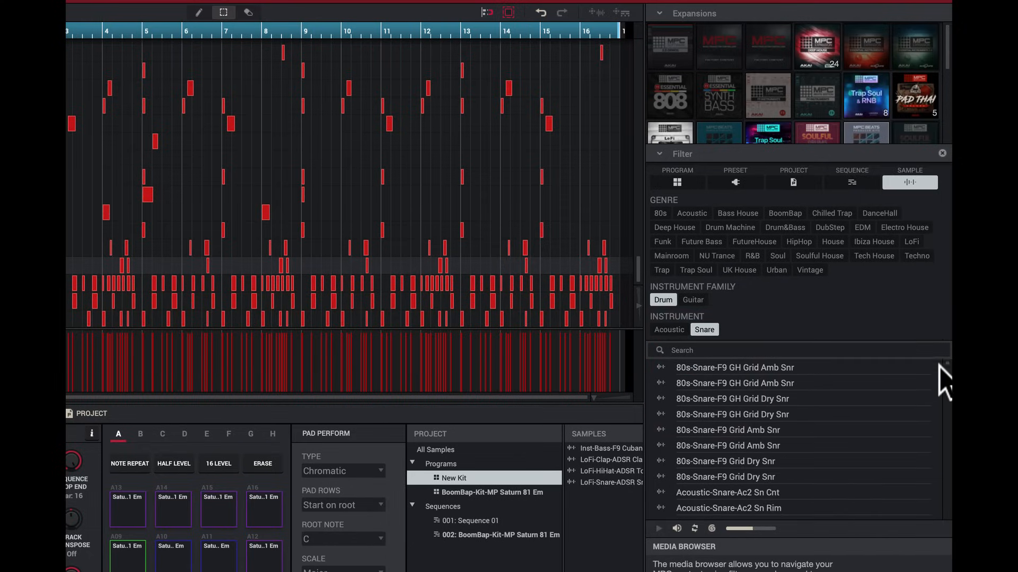
pyautogui.scroll(-5, 948, 399)
pyautogui.moveTo(947, 382); pyautogui.dragTo(950, 349)
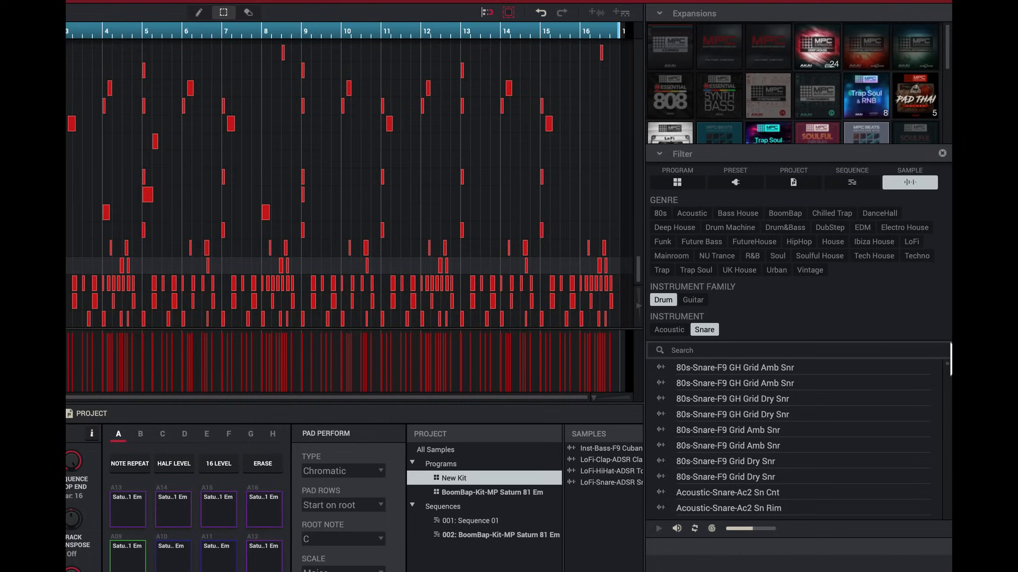
# Audition several filtered snares, including 80s-Snare-F9 Grid Amb Snr and Acoustic-Snare-TL P Snr 2, 3 and 4.
pyautogui.click(660, 415)
pyautogui.click(662, 447)
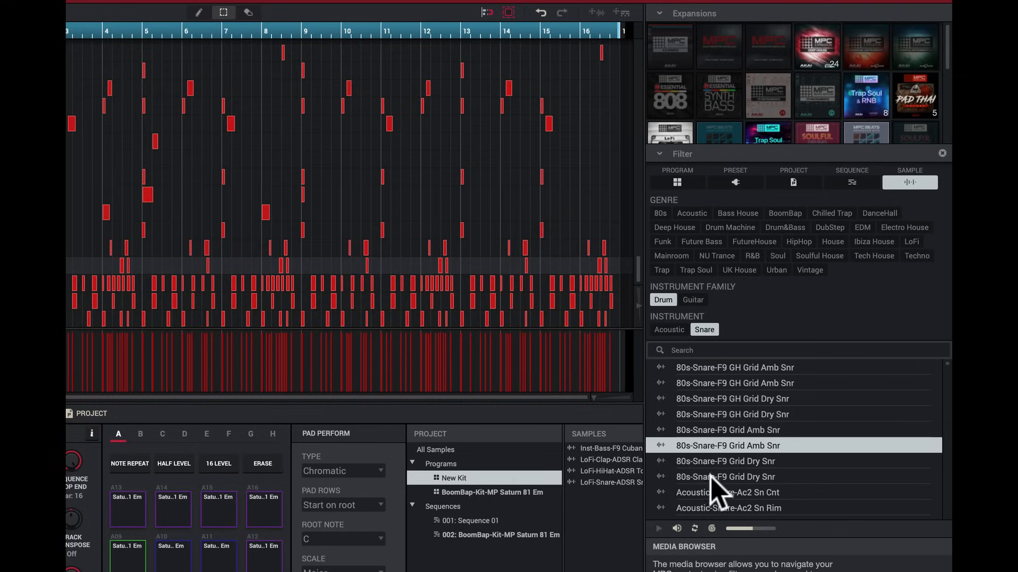
pyautogui.scroll(-3, 711, 478)
pyautogui.click(659, 443)
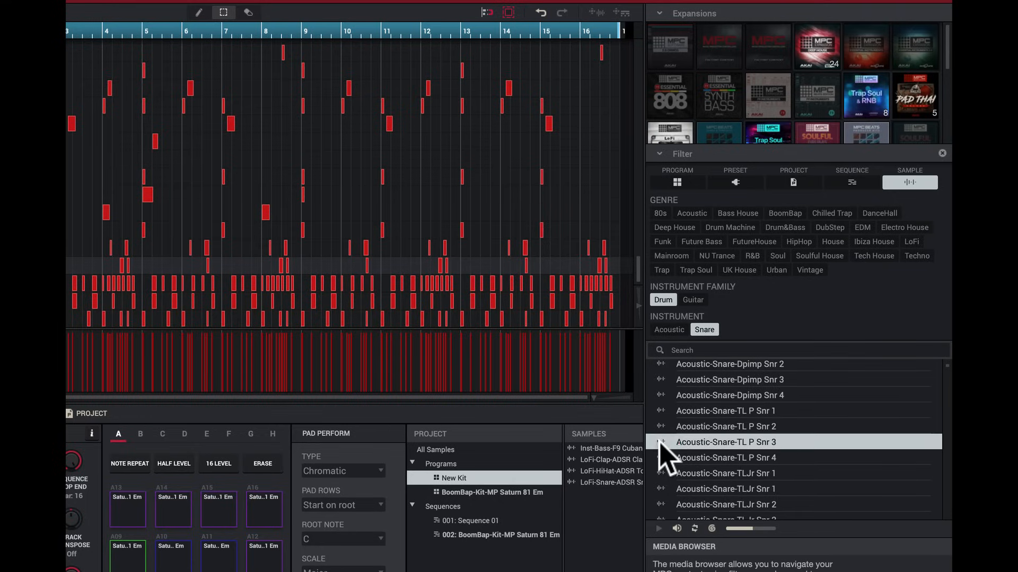
pyautogui.click(659, 427)
pyautogui.click(661, 457)
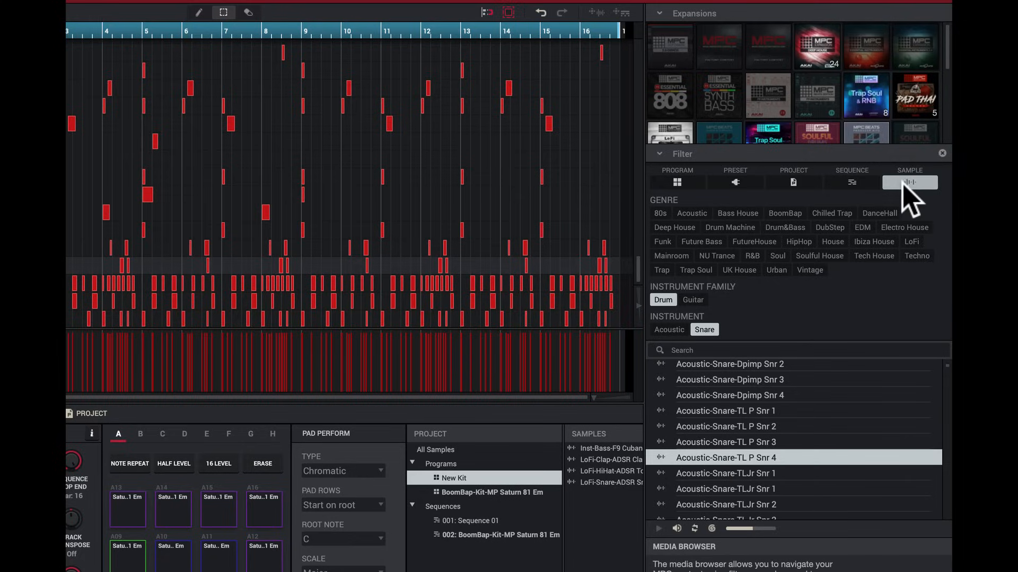
# Switch the content filter back through sequences, projects and presets to programs.
pyautogui.click(851, 182)
pyautogui.click(792, 183)
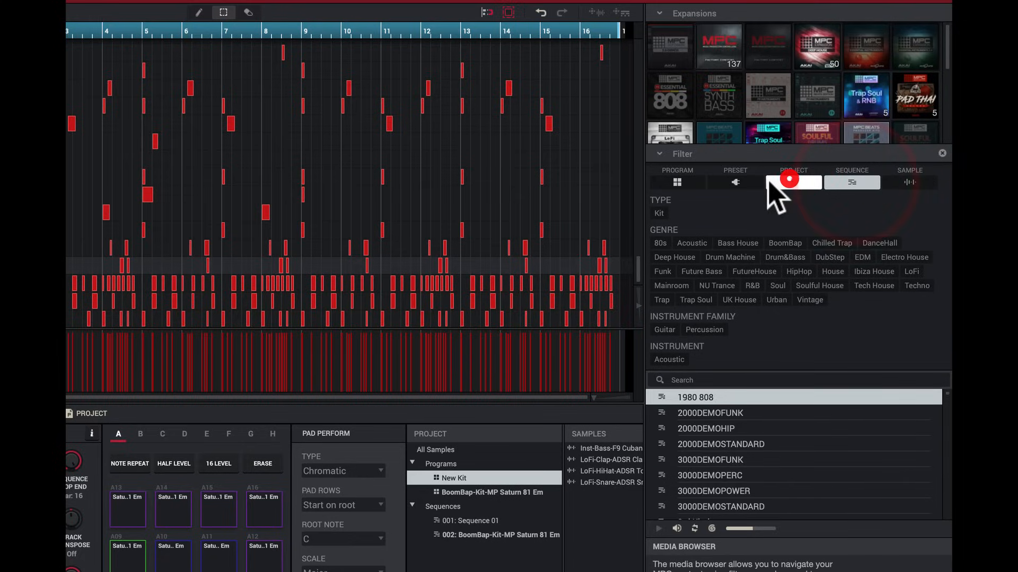
pyautogui.click(735, 182)
pyautogui.click(673, 183)
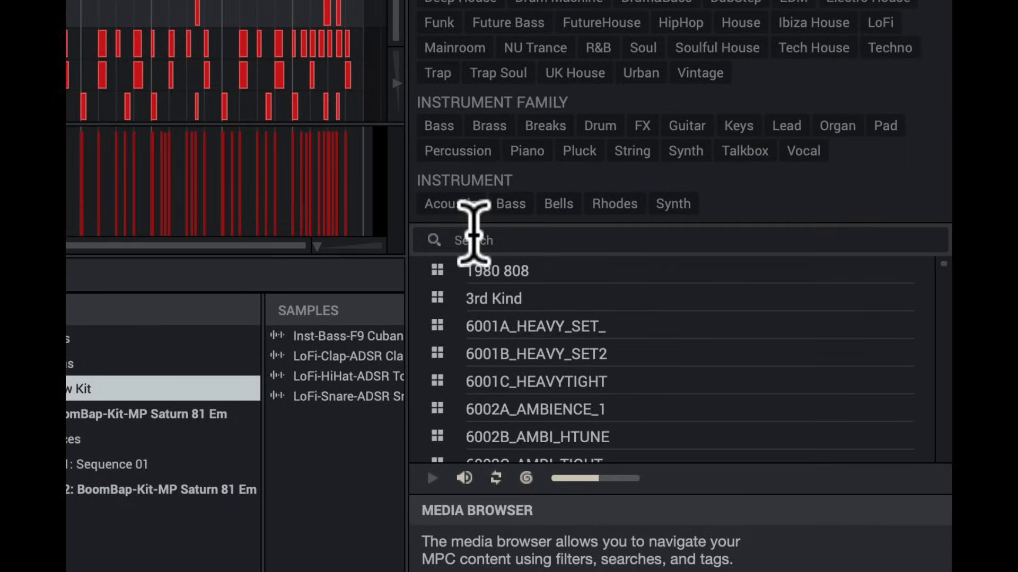
# Search the Media Browser for 808 and audition the matching samples one after another, from 808 to 808 Md Tom.
pyautogui.click(685, 394)
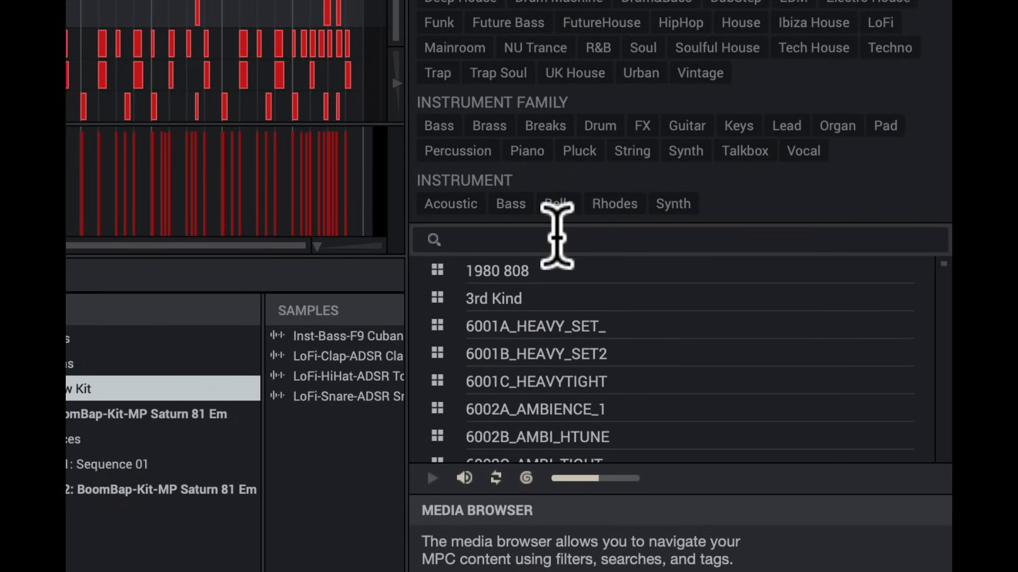
pyautogui.write('808')
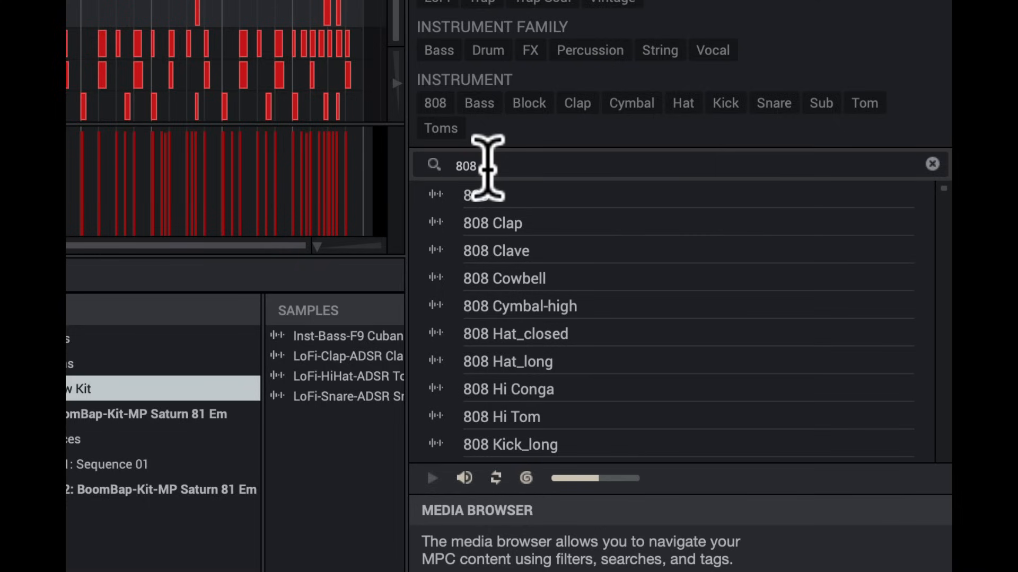
pyautogui.click(442, 195)
pyautogui.click(438, 222)
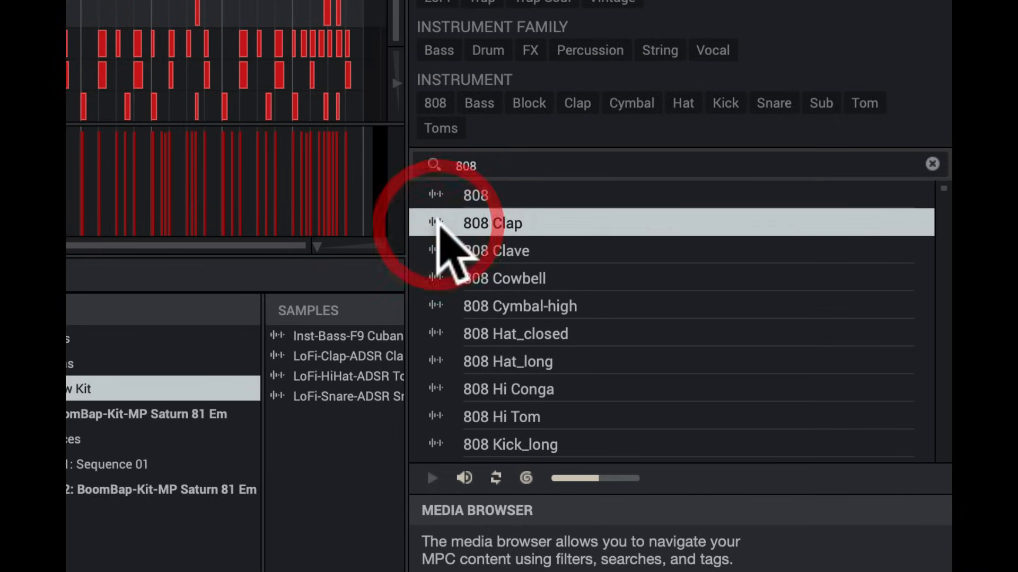
pyautogui.click(439, 249)
pyautogui.press('Down')
pyautogui.press('Down')
pyautogui.press('Down')
pyautogui.press('Down')
pyautogui.press('Down')
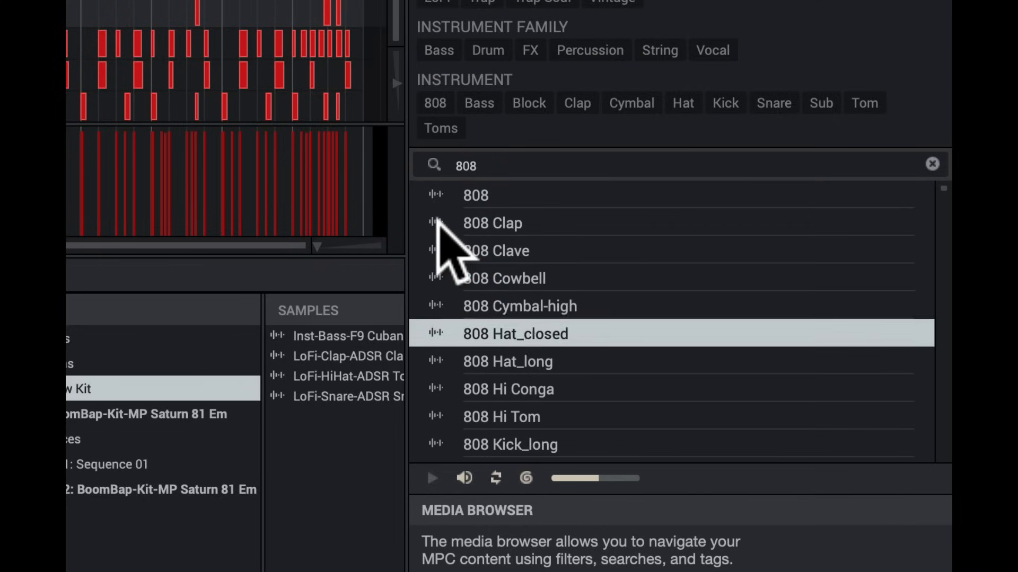
pyautogui.press('Down')
pyautogui.press('Down')
pyautogui.press('Down')
pyautogui.press('Down')
pyautogui.press('Down')
pyautogui.press('Down')
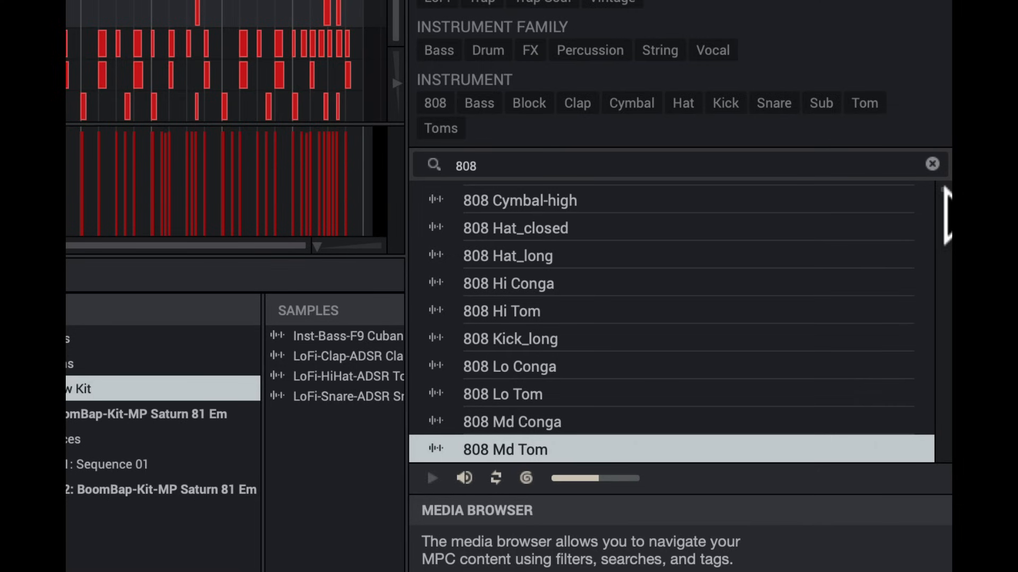
# Audition 808 samples near the end of the results, from SS - 808 Bass 3-103-127 back up to One Shots-Perc-Block-V808Block 2.
pyautogui.moveTo(945, 188); pyautogui.dragTo(941, 403)
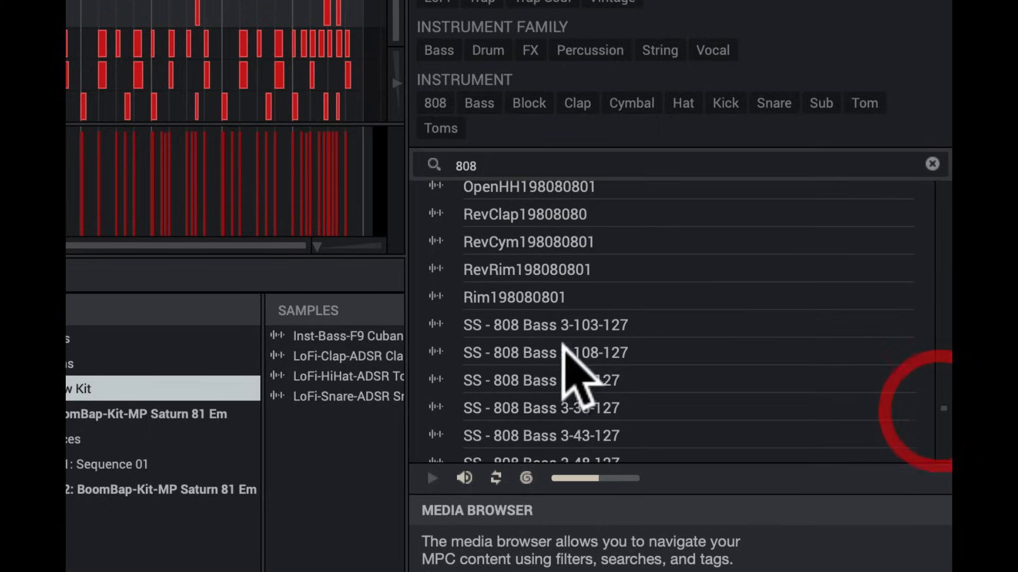
pyautogui.click(557, 332)
pyautogui.press('Up')
pyautogui.press('Up')
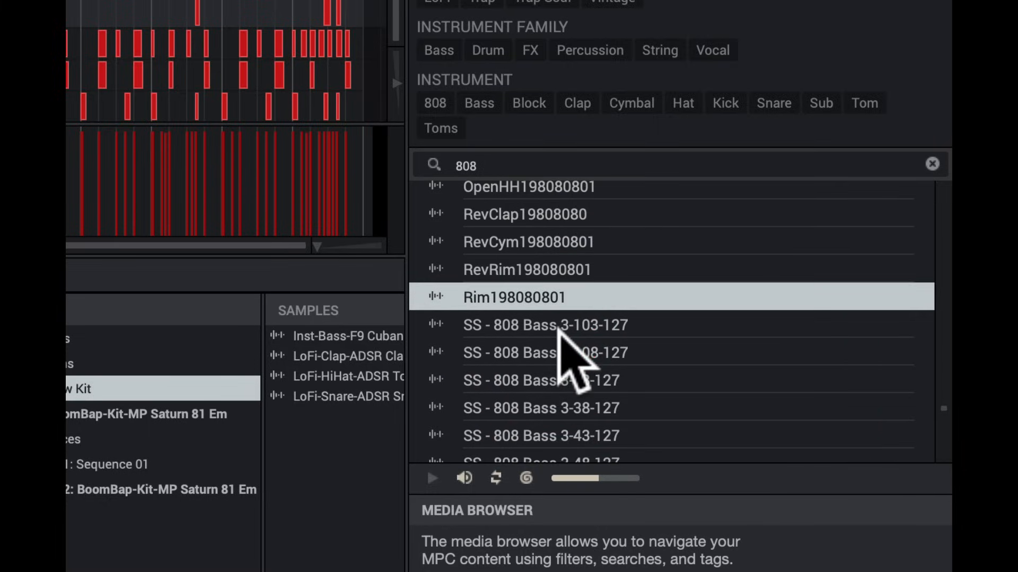
pyautogui.press('Up')
pyautogui.press('Up')
pyautogui.press('Up')
pyautogui.press('Up')
pyautogui.press('Up')
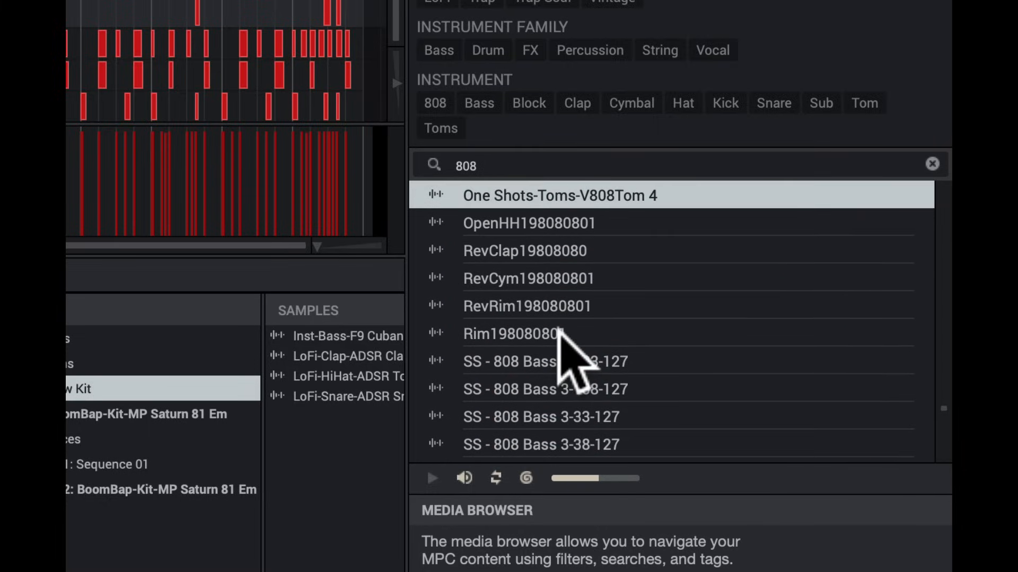
pyautogui.press('Up')
pyautogui.press('Up')
pyautogui.press('Up')
pyautogui.press('Up')
pyautogui.press('Up')
pyautogui.press('Up')
pyautogui.press('Up')
pyautogui.press('Up')
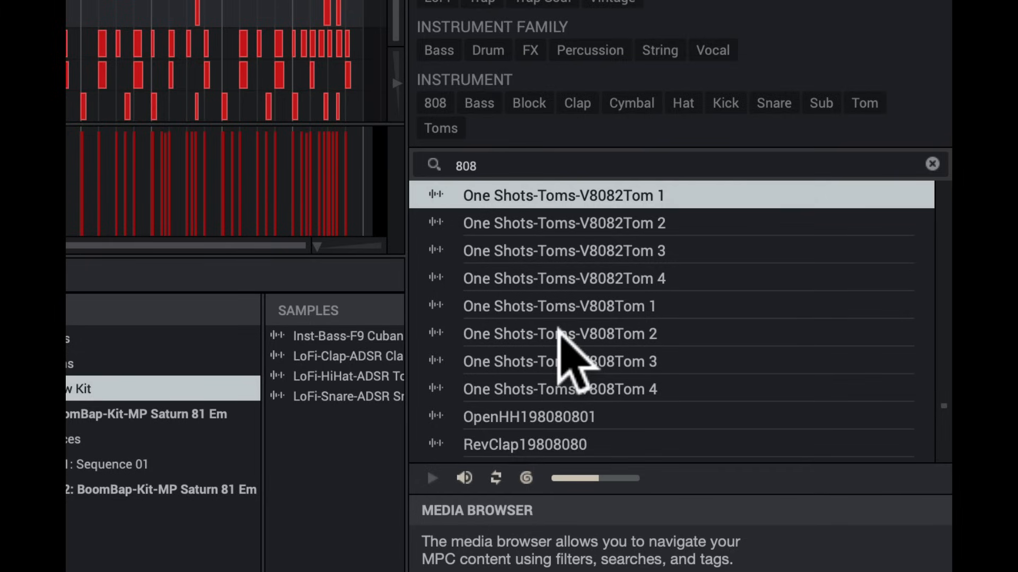
pyautogui.press('Up')
pyautogui.press('Up')
pyautogui.press('Up')
pyautogui.press('Up')
pyautogui.press('Up')
pyautogui.press('Up')
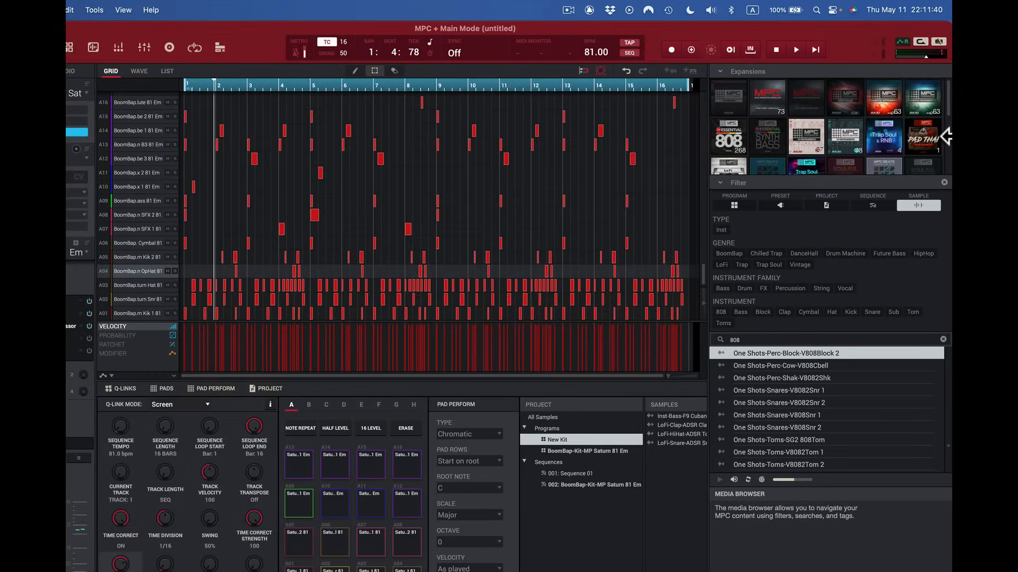
# Clear the content filter on the 808 search, limit the results to programs, and clear the filter again.
pyautogui.click(943, 182)
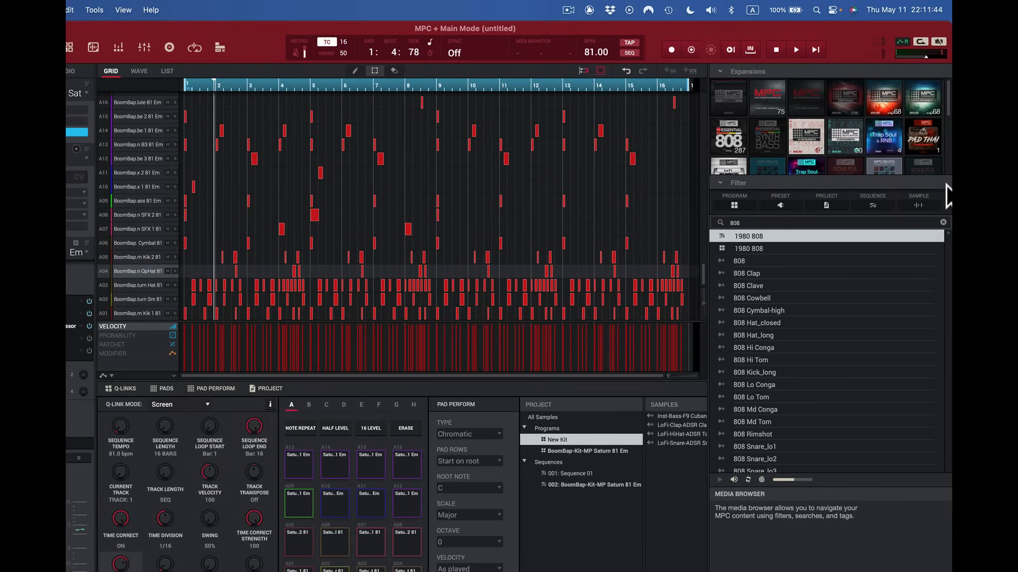
pyautogui.click(739, 205)
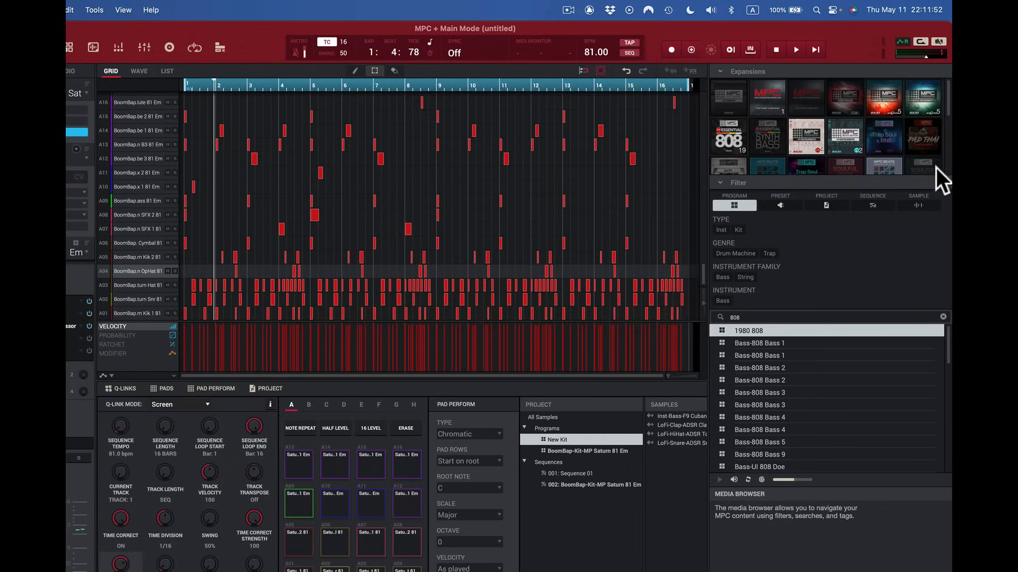
pyautogui.click(944, 182)
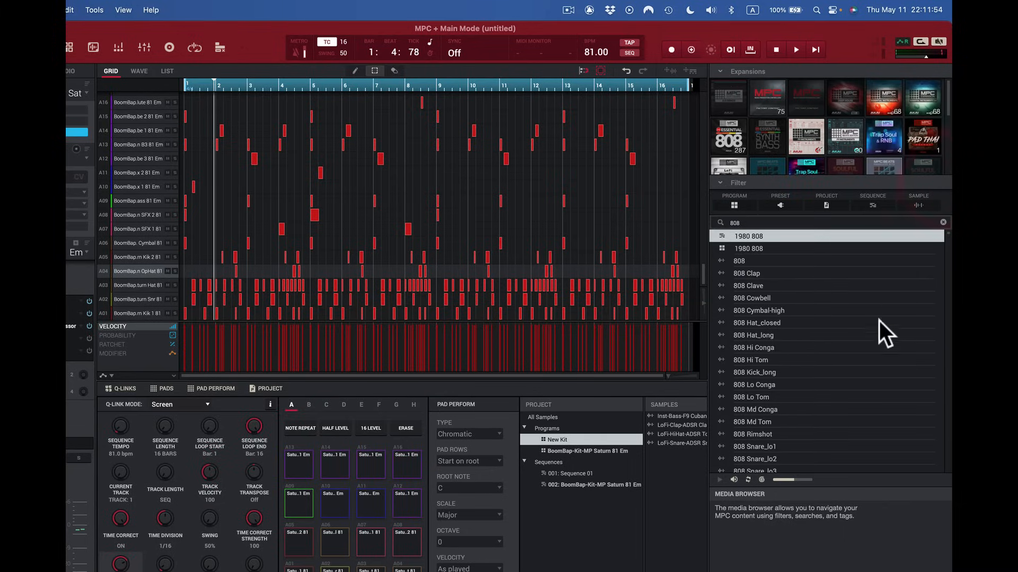
# Clear the 808 search from the Media Browser and filter its content to projects.
pyautogui.press('BackSpace')
pyautogui.press('BackSpace')
pyautogui.press('BackSpace')
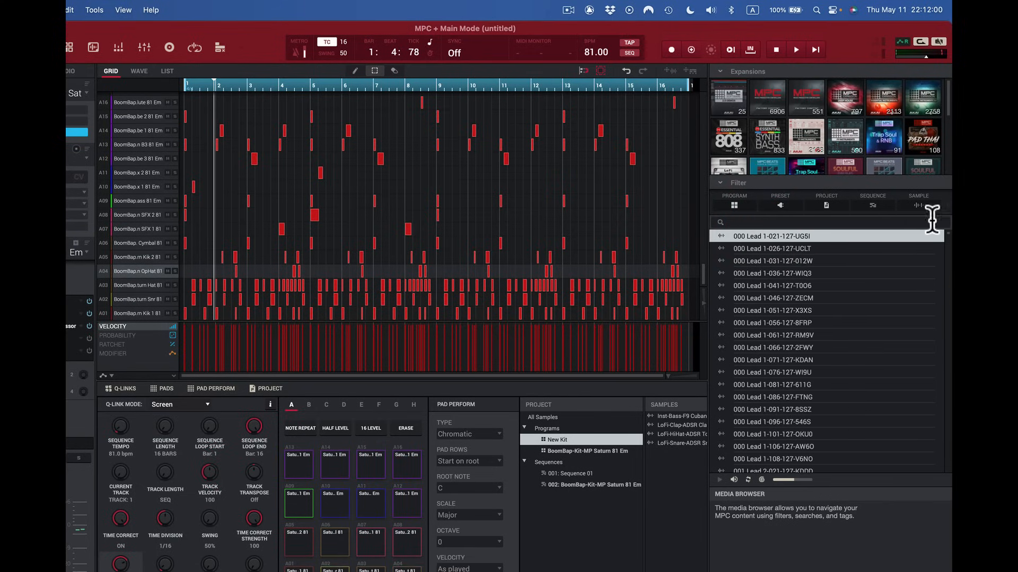
pyautogui.click(825, 205)
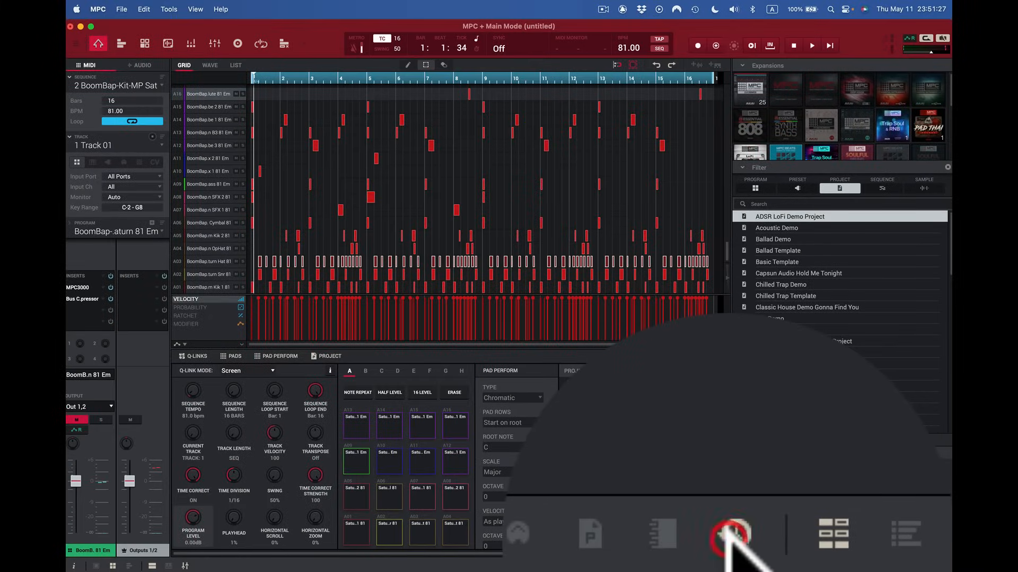
# Open the Undo History and undo the latest event selections and program assignments on Track 01.
pyautogui.click(732, 534)
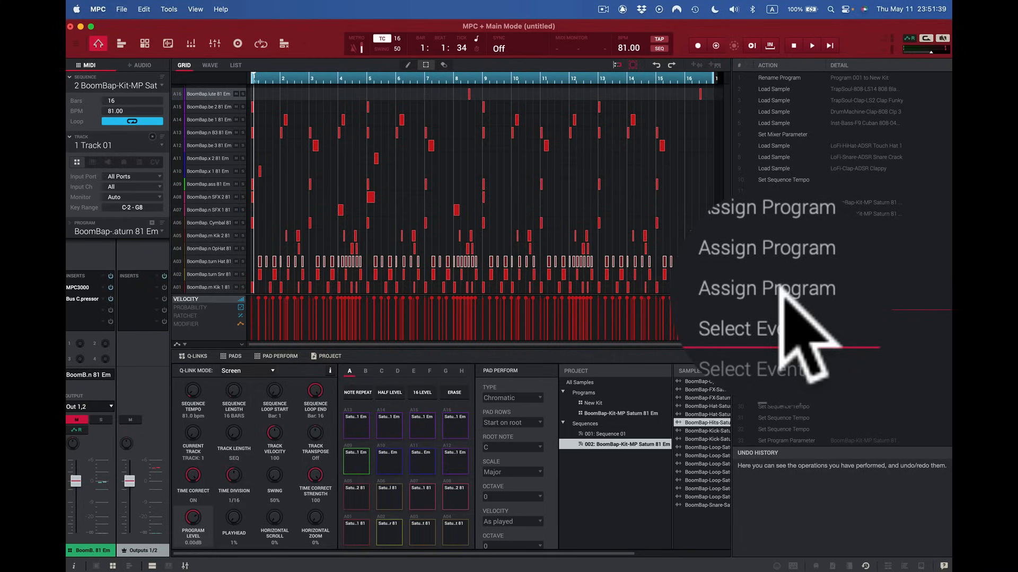
pyautogui.press('super+z')
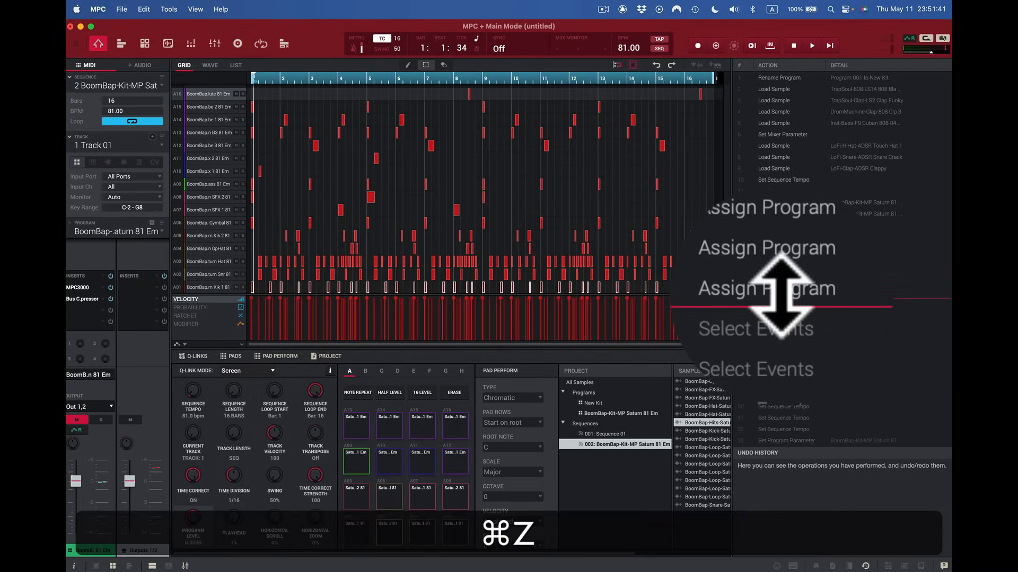
pyautogui.press('super+z')
pyautogui.press('super+z')
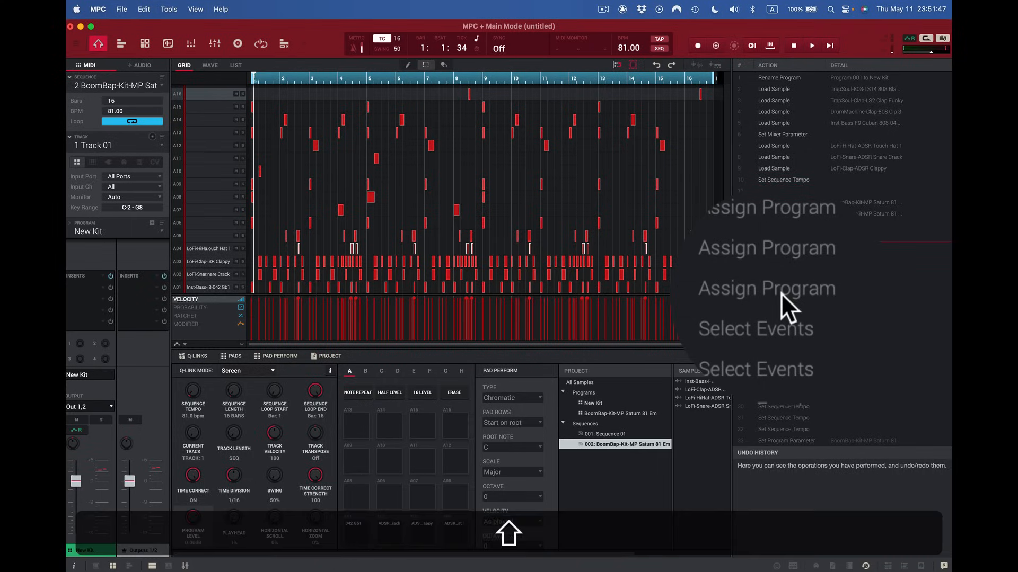
# Redo the program assignments, event selections and sequence tempo changes on the current sequence.
pyautogui.press('shift+super+z')
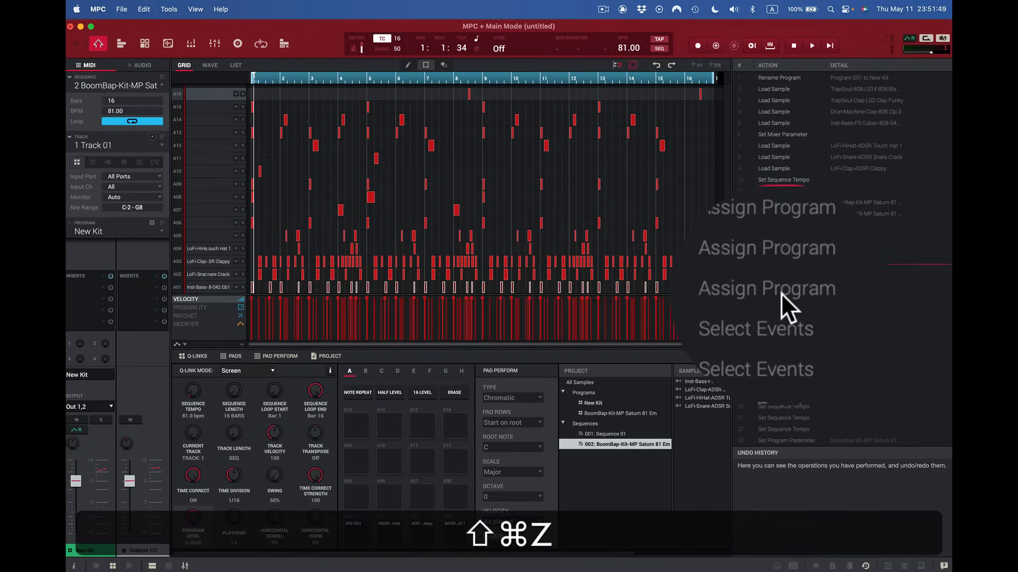
pyautogui.press('shift+super+z')
pyautogui.press('shift+super+z')
pyautogui.press('shift+super+z')
pyautogui.press('shift+super+z')
pyautogui.press('shift+super+z')
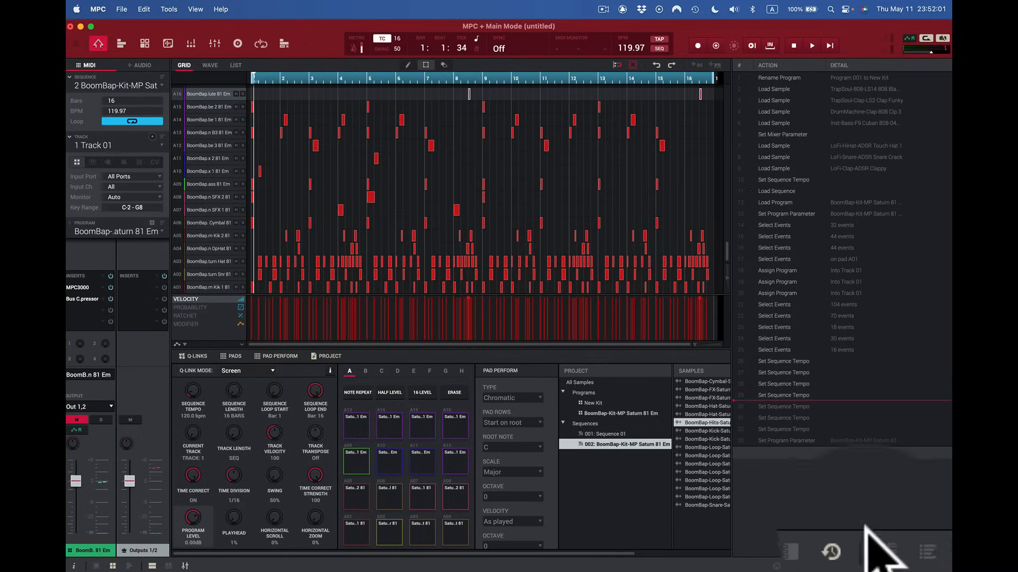
# Close the docked Undo History, reopen it as a floating window and review its recorded actions.
pyautogui.click(857, 554)
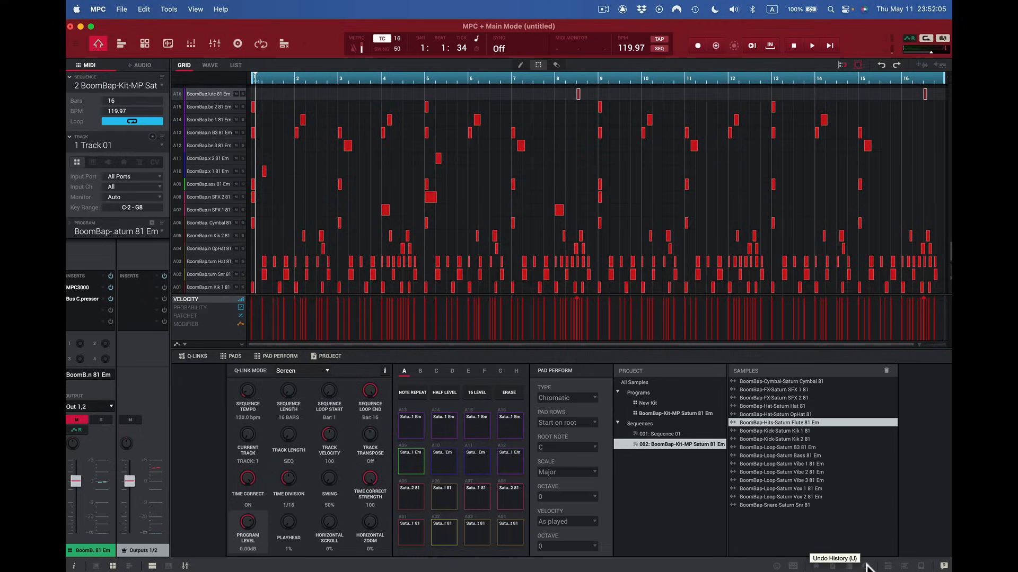
pyautogui.press('shift')
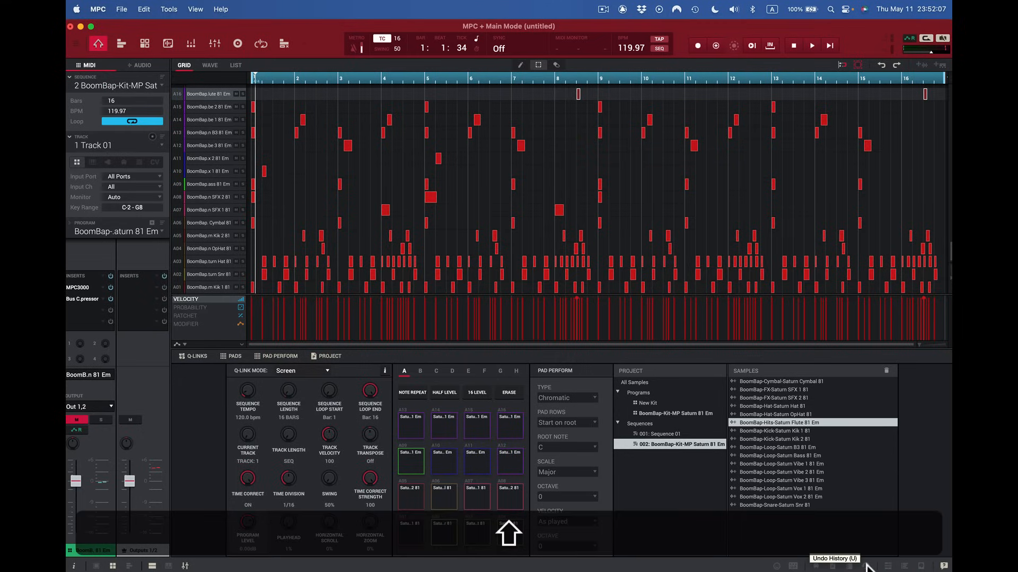
pyautogui.press('shift+super+h')
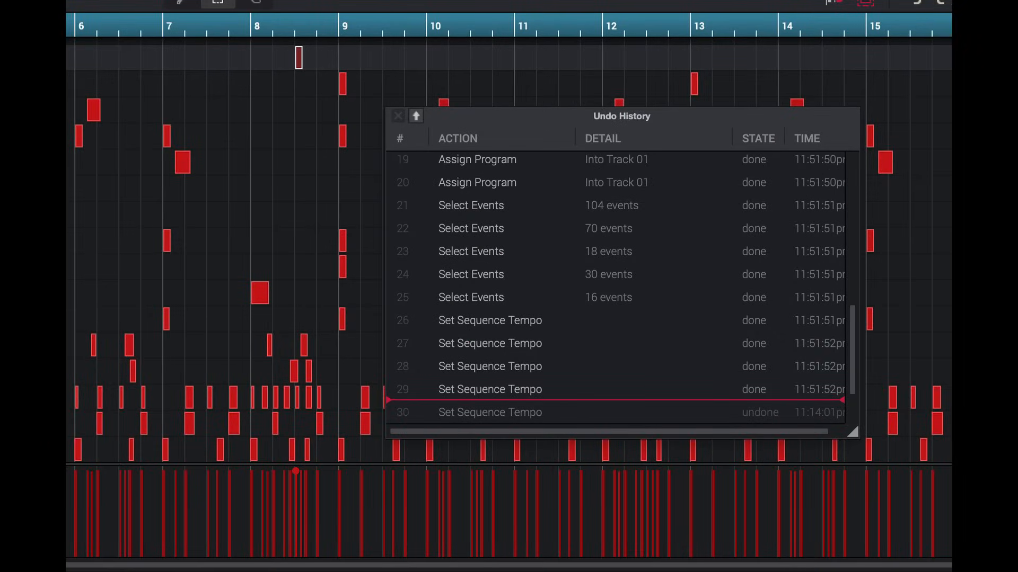
pyautogui.scroll(-3, 856, 421)
pyautogui.moveTo(847, 416); pyautogui.dragTo(848, 291)
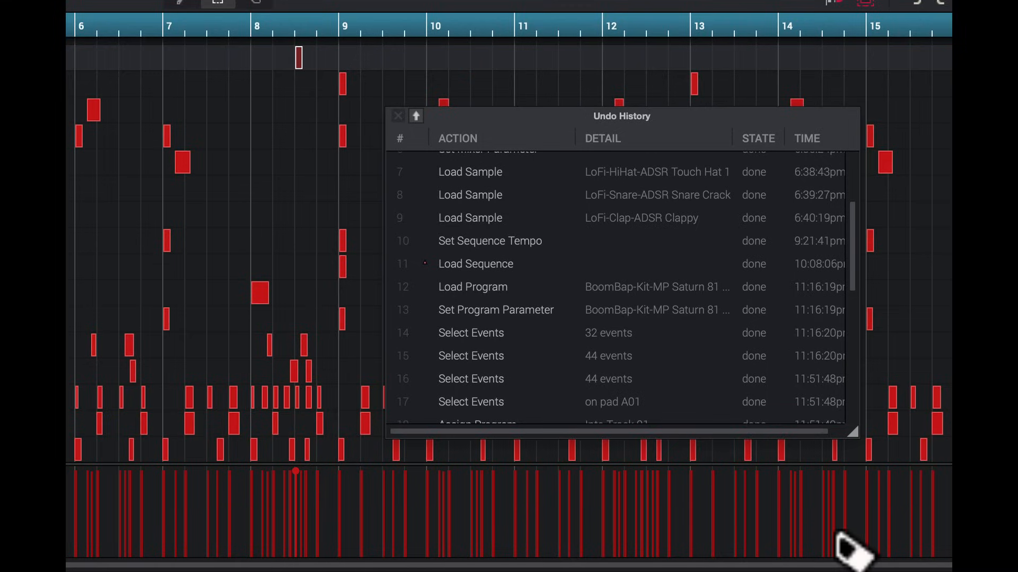
# Undo the tempo changes, program assignments and event selections back through history entry 16, and close the floating history window.
pyautogui.hotkey('ctrl', 'z')
pyautogui.hotkey('ctrl', 'z')
pyautogui.hotkey('ctrl', 'z')
pyautogui.hotkey('ctrl', 'z')
pyautogui.hotkey('ctrl', 'z')
pyautogui.hotkey('ctrl', 'z')
pyautogui.hotkey('ctrl', 'z')
pyautogui.hotkey('ctrl', 'z')
pyautogui.hotkey('ctrl', 'z')
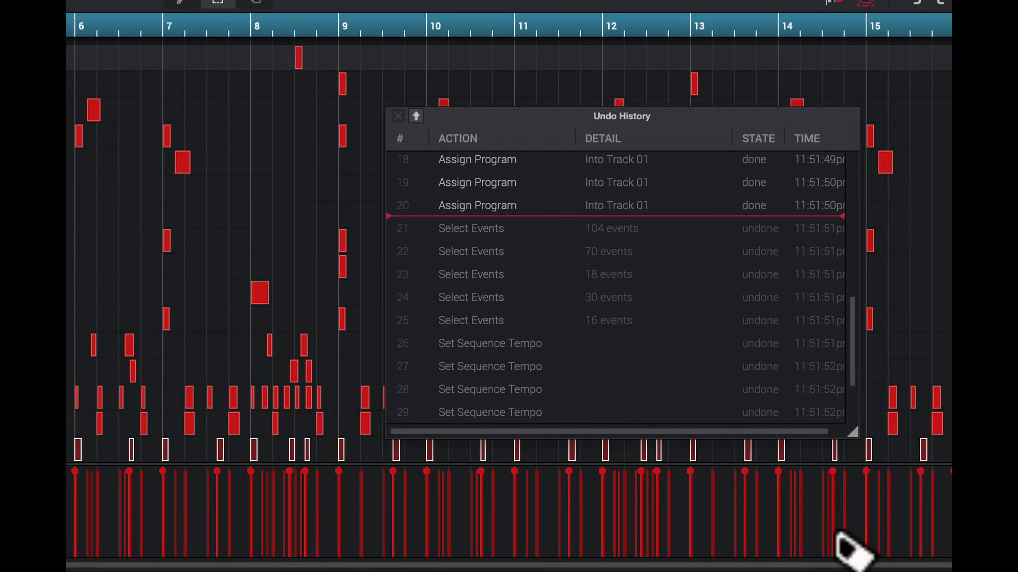
pyautogui.hotkey('ctrl', 'z')
pyautogui.hotkey('ctrl', 'z')
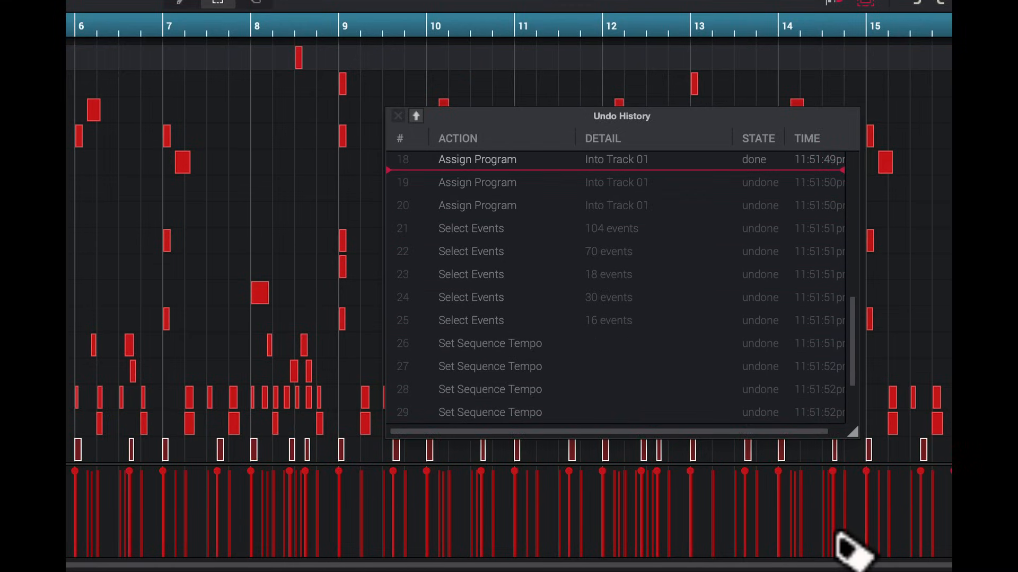
pyautogui.hotkey('ctrl', 'z')
pyautogui.hotkey('ctrl', 'z')
pyautogui.hotkey('ctrl', 'z')
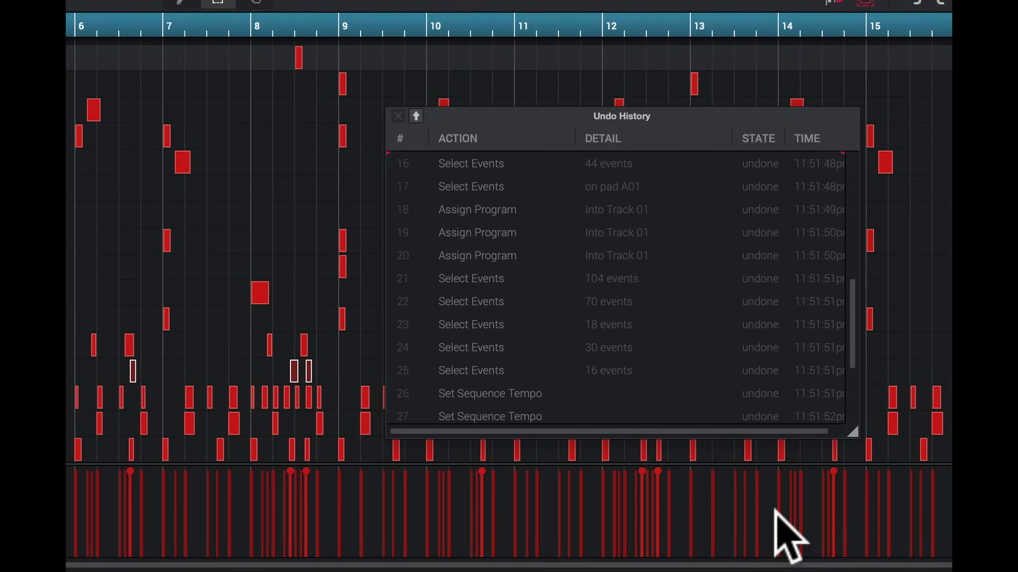
pyautogui.click(399, 114)
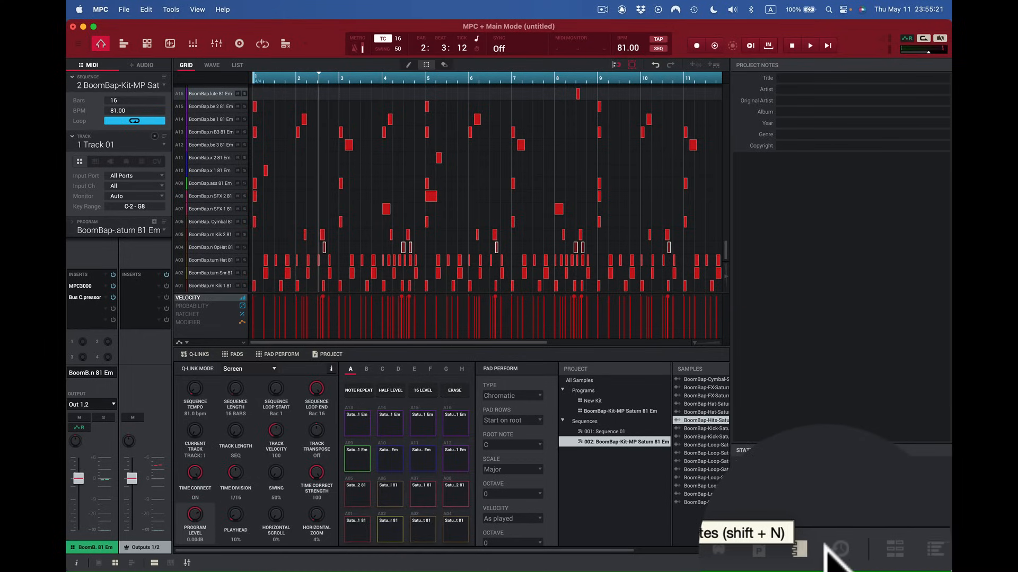
# Switch through the Undo History and Project Notes to the Project Info panel and narrow it.
pyautogui.click(823, 549)
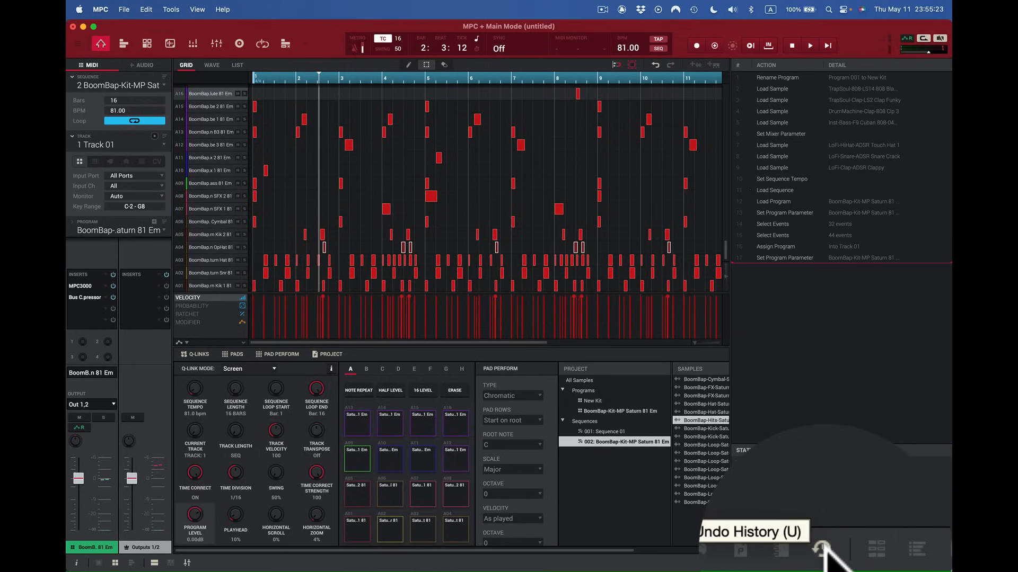
pyautogui.click(825, 549)
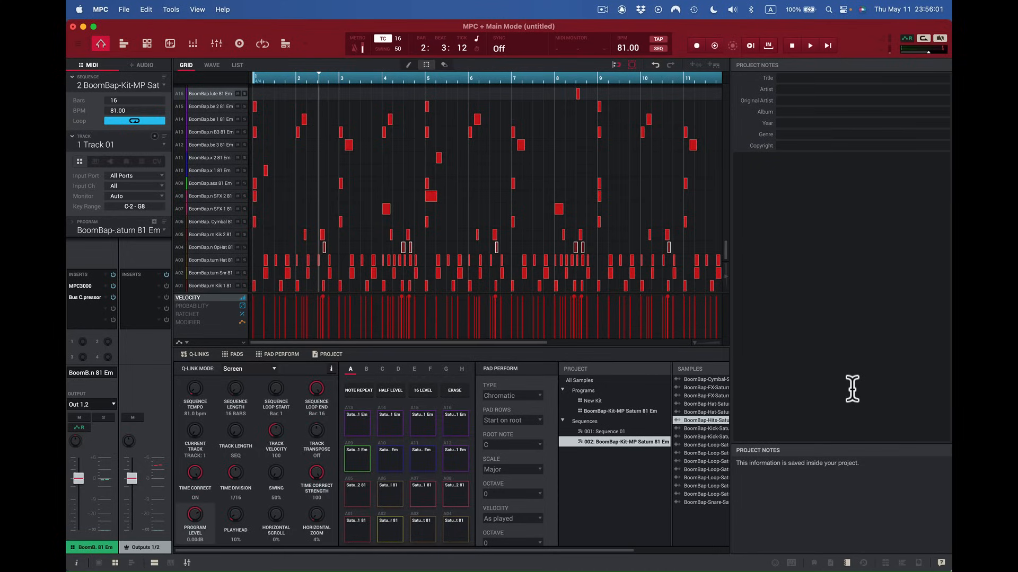
pyautogui.click(830, 562)
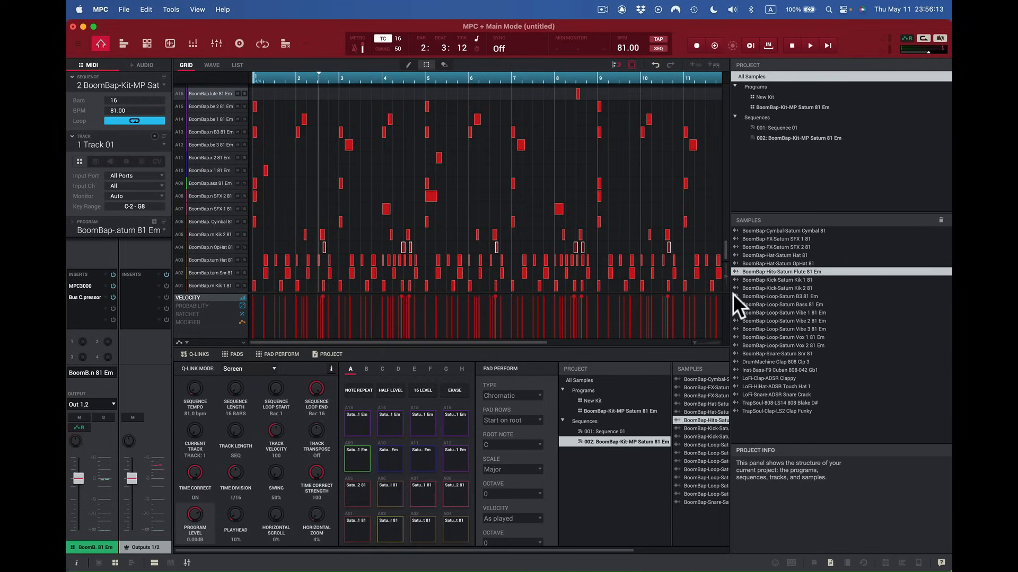
pyautogui.moveTo(768, 295); pyautogui.dragTo(840, 295)
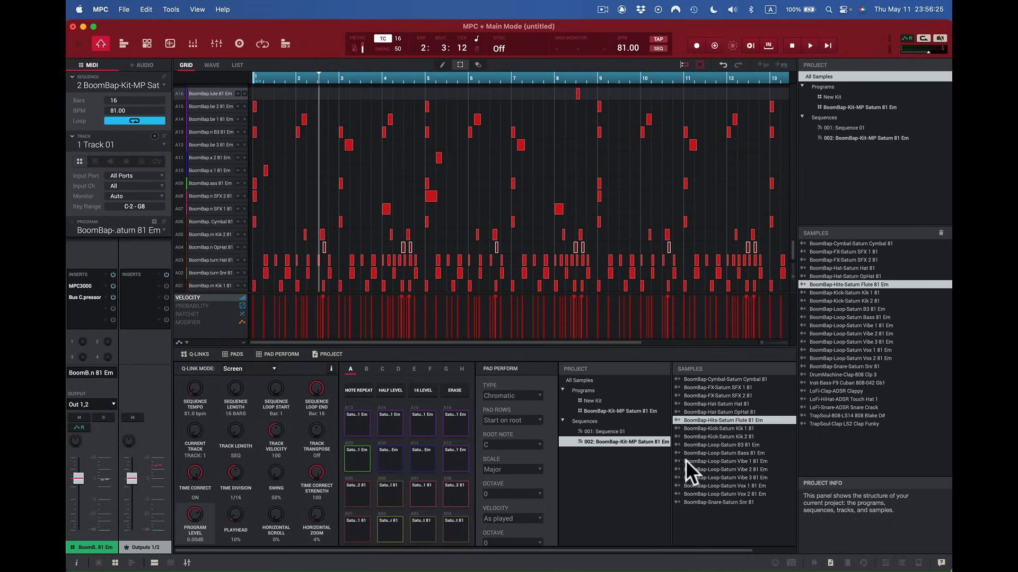
# Hide and restore the lower Project section, and audition TrapSoul-Clap-LS2 Clap Funky from the project's full sample list.
pyautogui.click(327, 353)
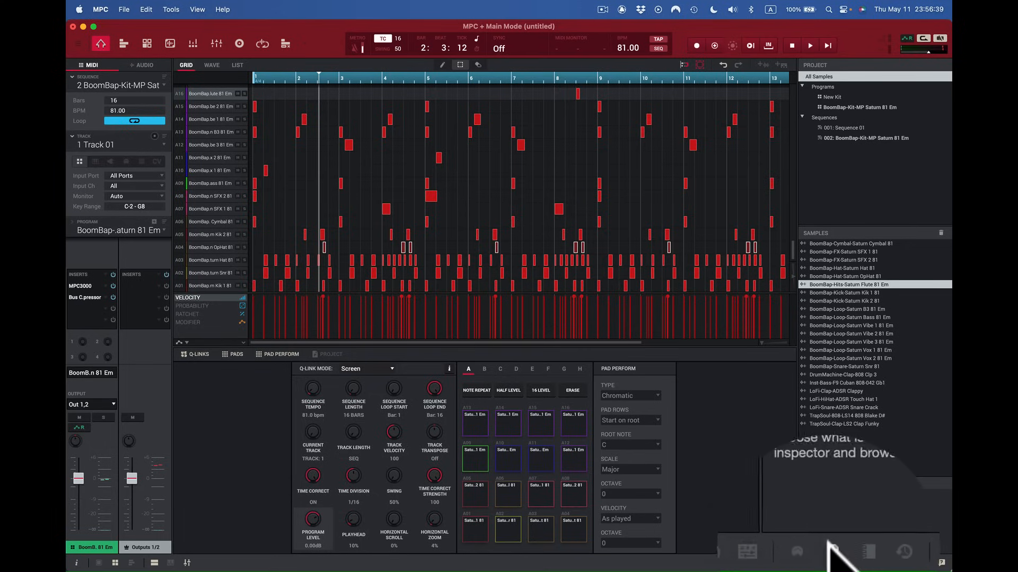
pyautogui.click(321, 354)
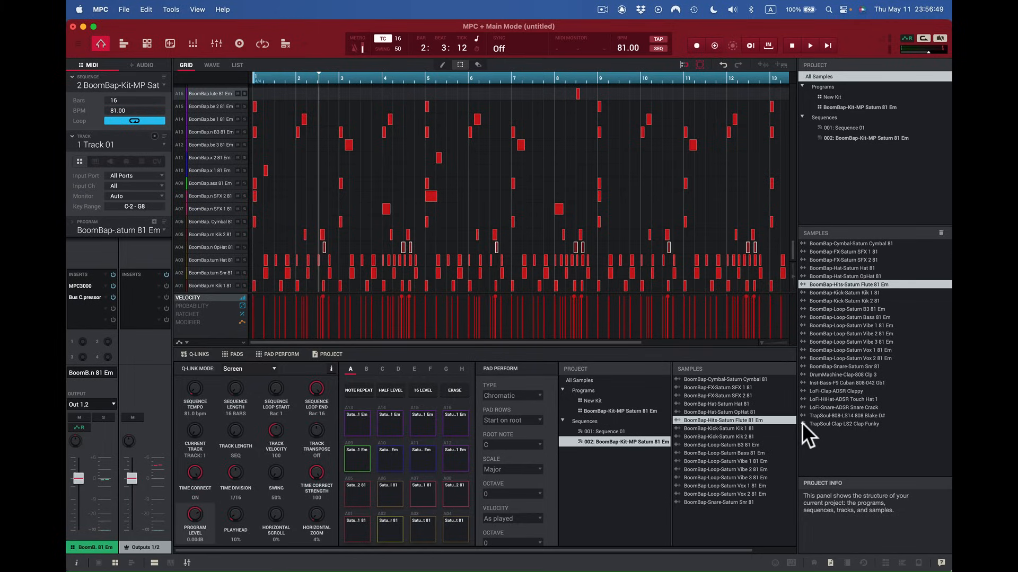
pyautogui.click(828, 424)
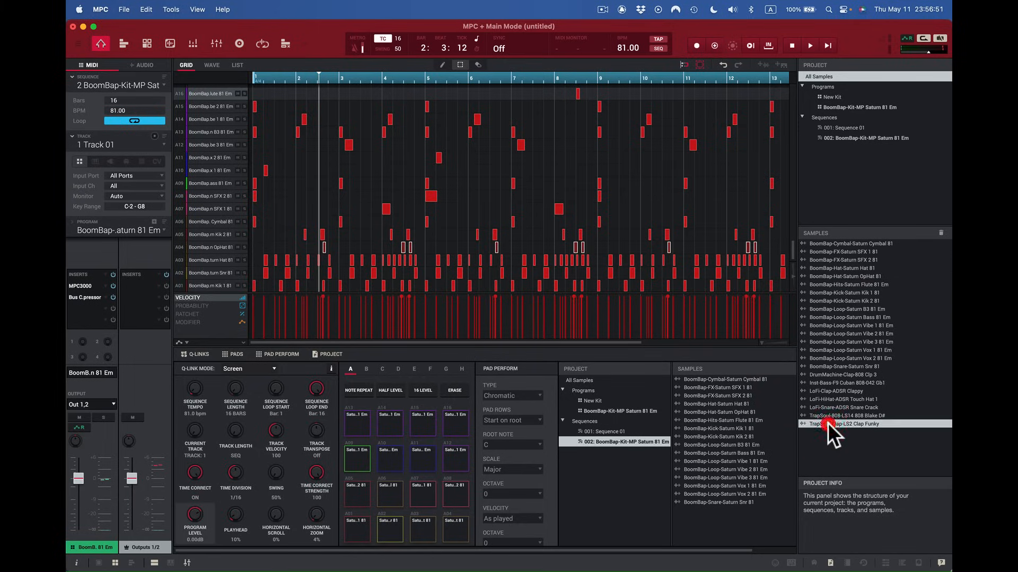
pyautogui.click(802, 424)
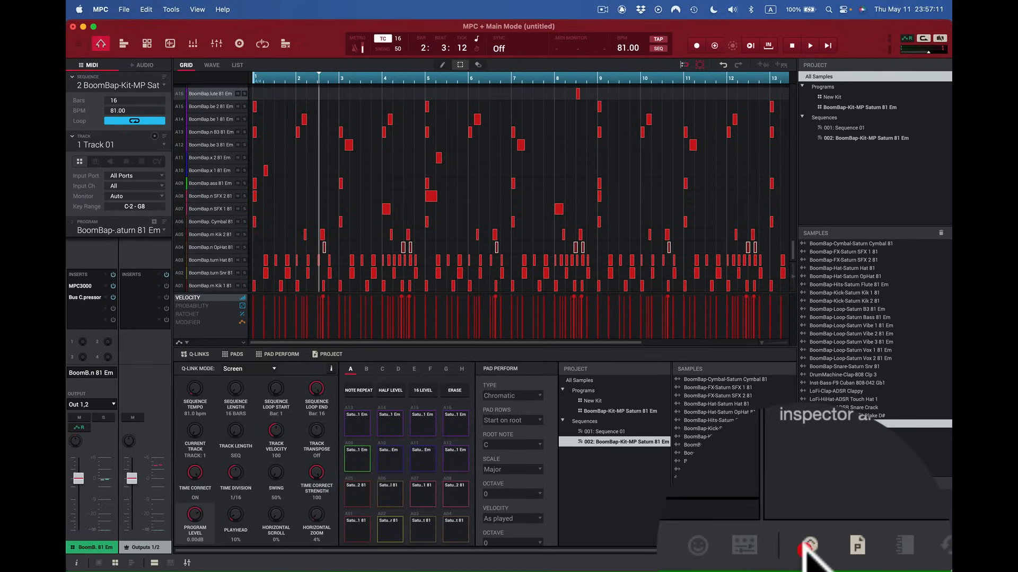
# Open the MIDI Monitor and view its output events.
pyautogui.click(807, 545)
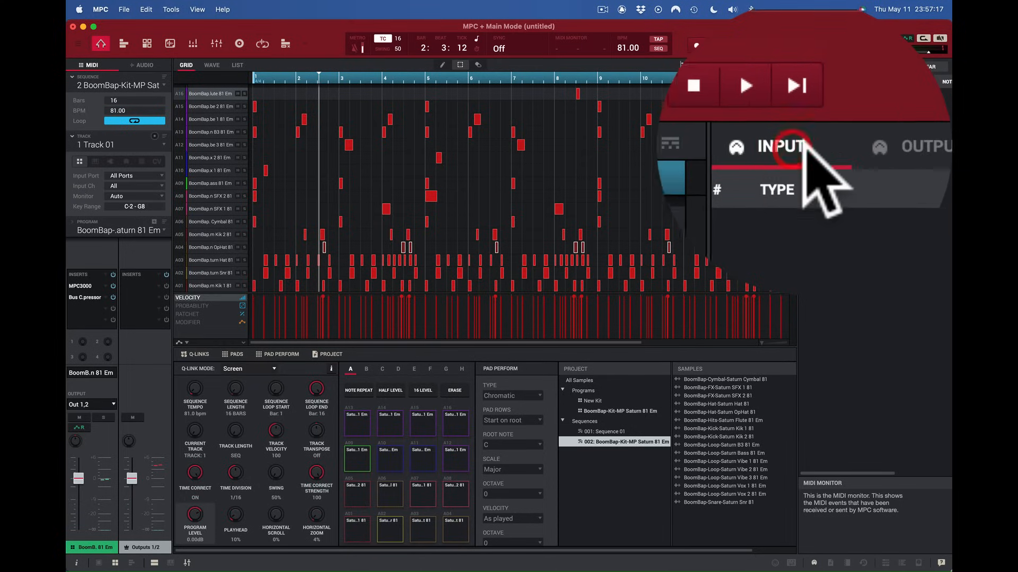
pyautogui.click(872, 67)
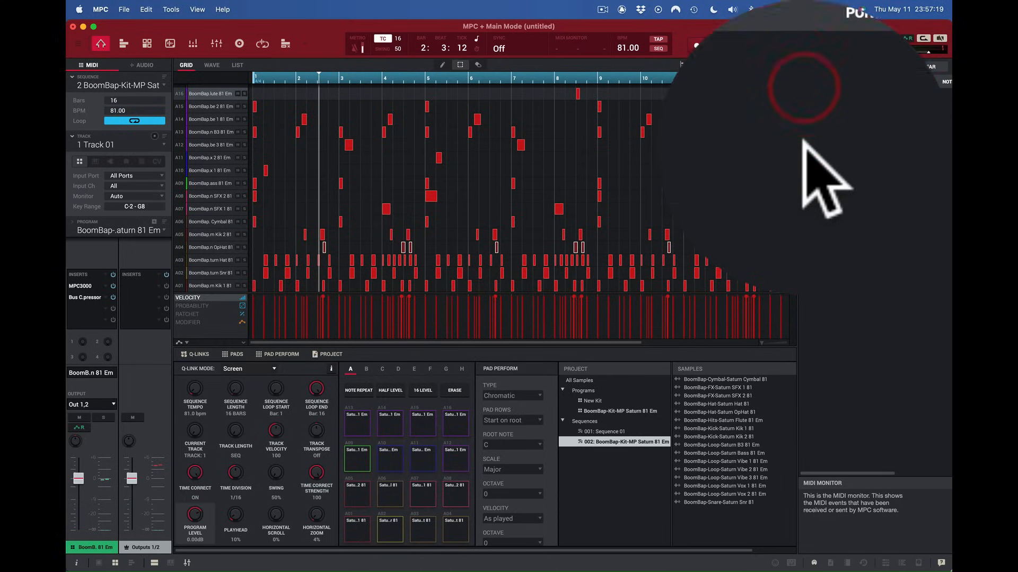
# Open the MIDI Learn panel, toggle it off and on, and leave it showing the global pad mappings.
pyautogui.click(792, 562)
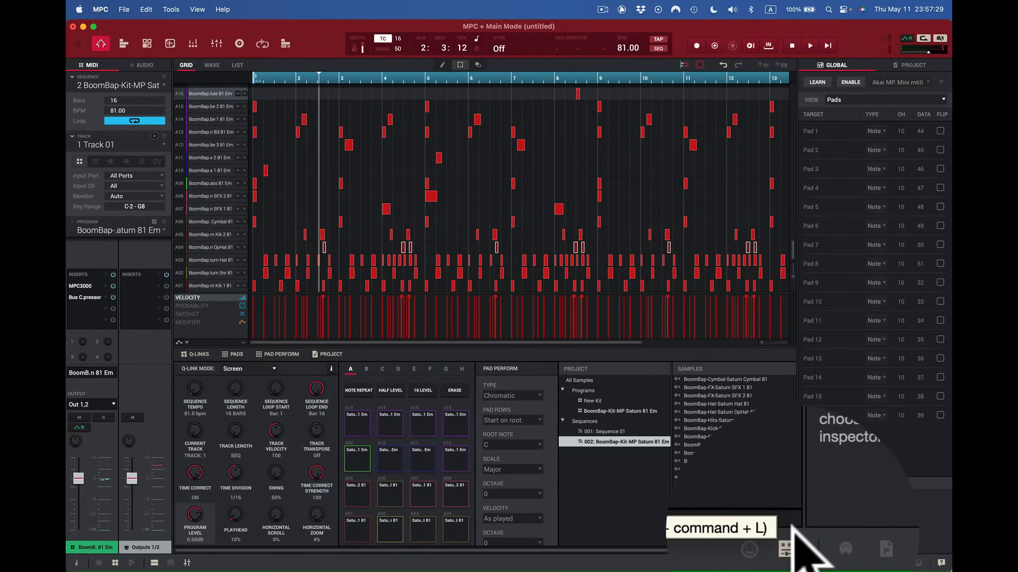
pyautogui.press('shift+super+l')
pyautogui.press('shift+super+l')
pyautogui.press('shift+super+l')
pyautogui.press('shift+super+l')
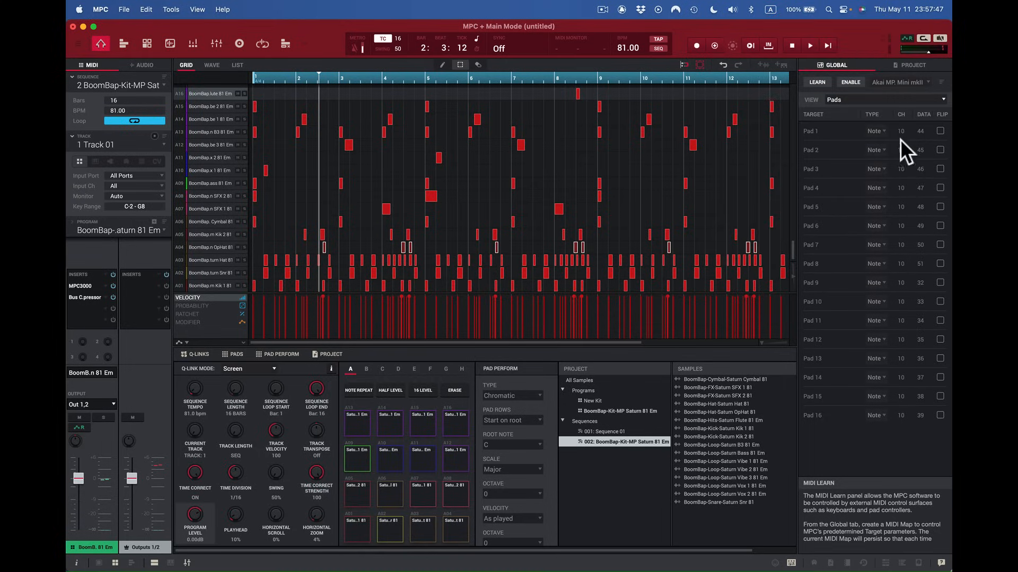
# Show the Q-Links targets of the global MIDI map and view the project-level MIDI mappings.
pyautogui.click(939, 99)
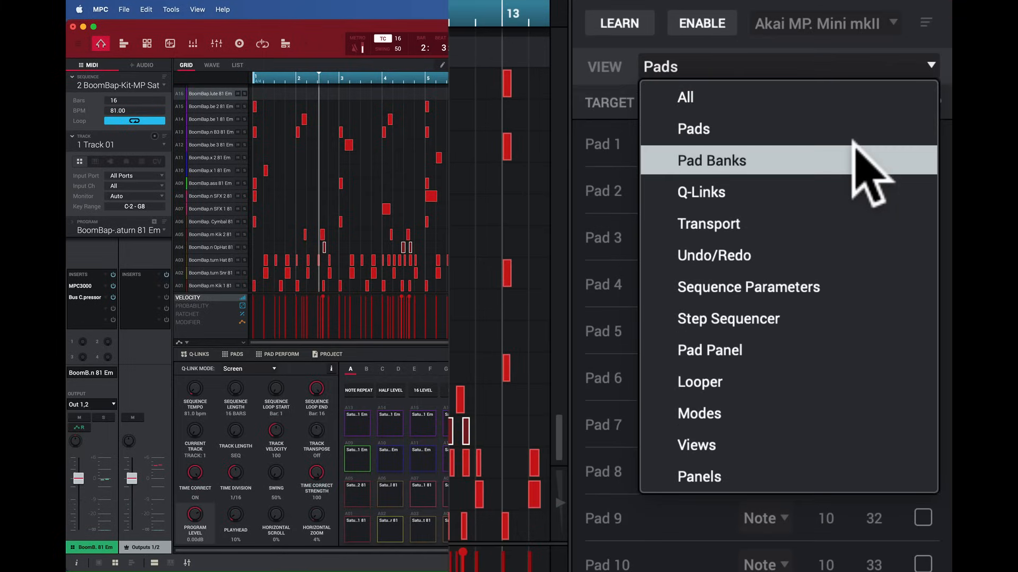
pyautogui.click(869, 192)
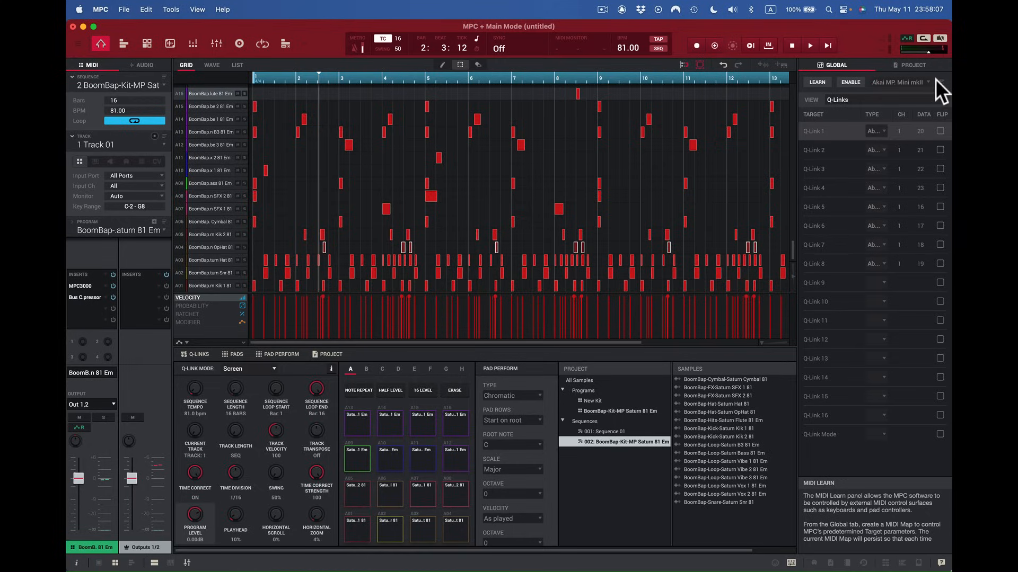
pyautogui.click(906, 64)
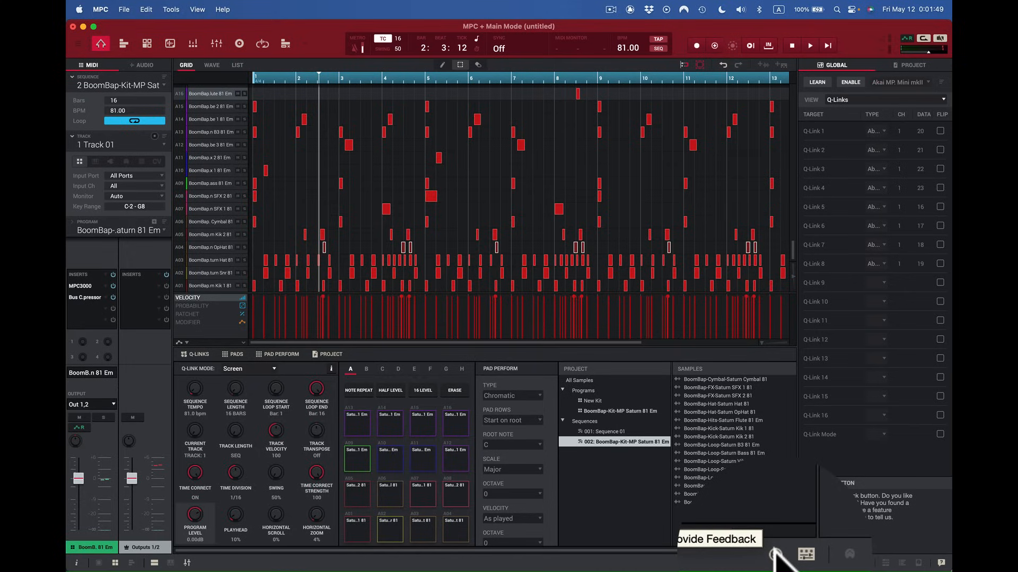
# Open the feedback options and choose to report a bug, bringing up the Akai feedback form in Chrome.
pyautogui.click(775, 554)
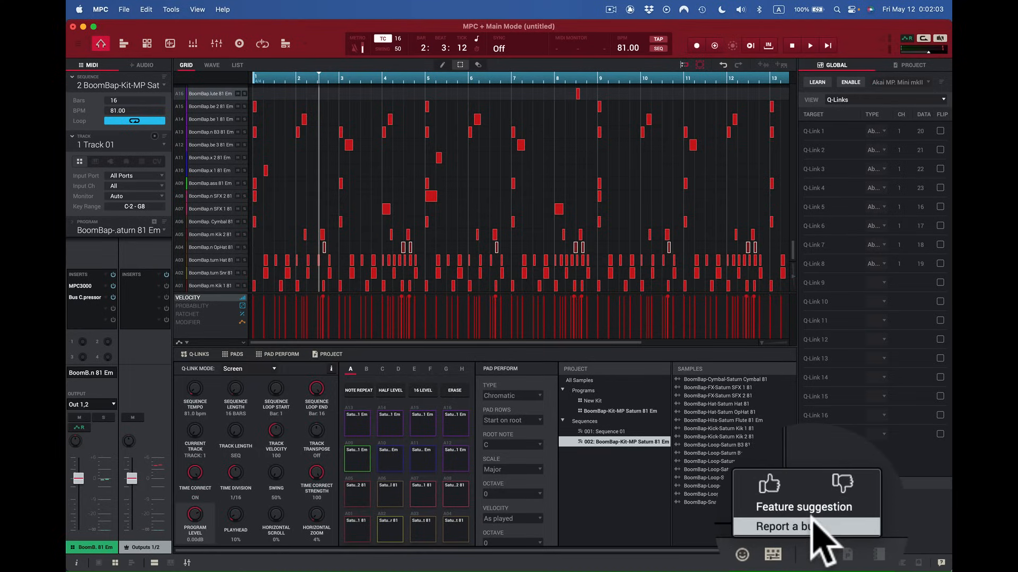
pyautogui.click(811, 522)
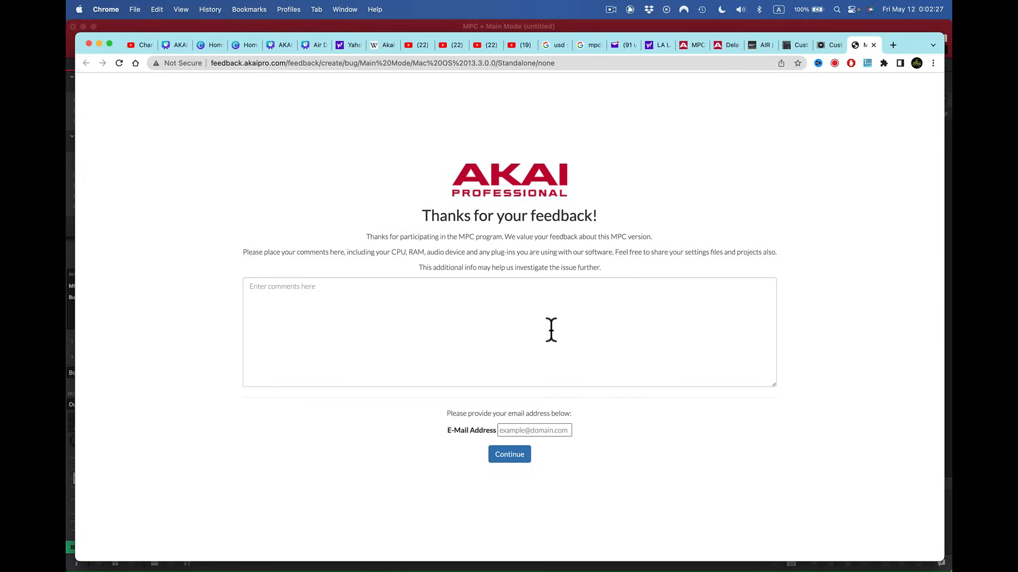
pyautogui.press('shift+super')
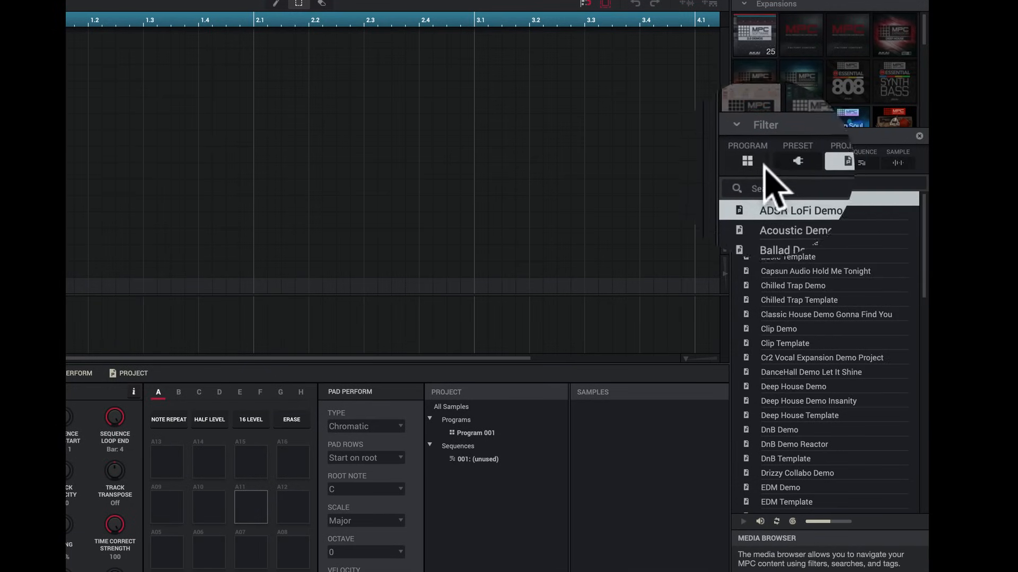
# Filter the Media Browser to programs and back to projects.
pyautogui.click(744, 159)
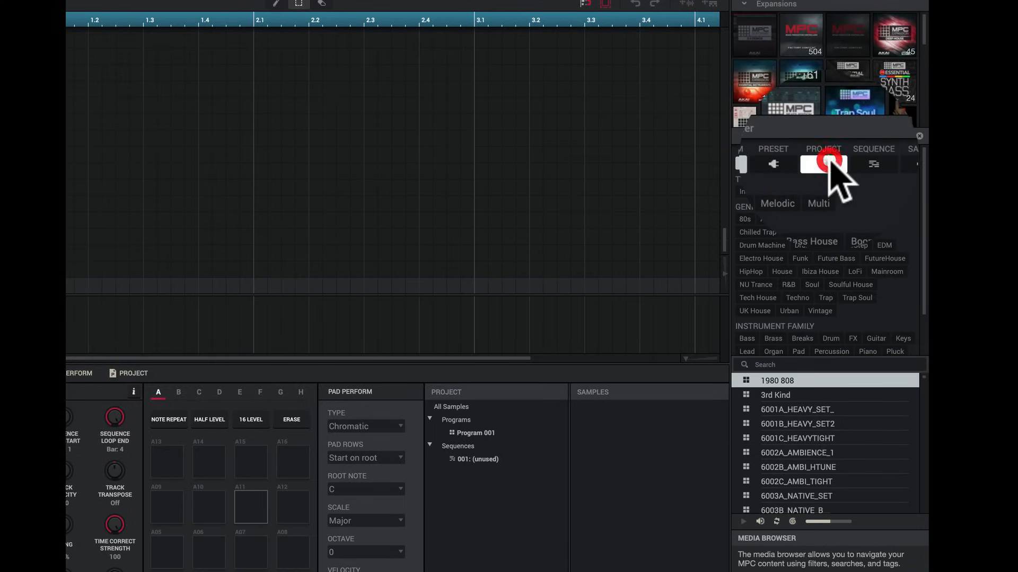
pyautogui.click(829, 161)
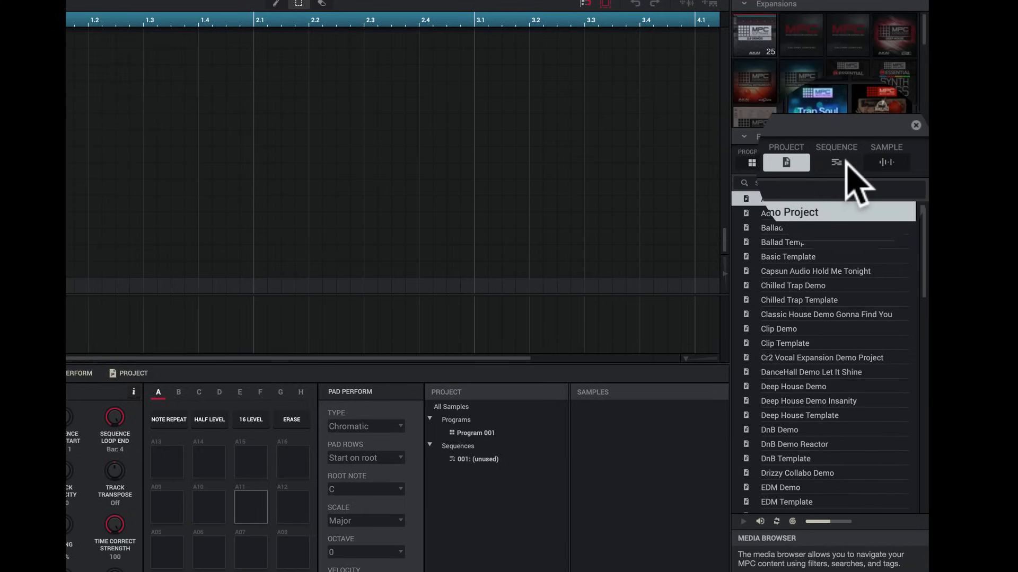
# Filter the Media Browser to sequences, to samples and back to projects.
pyautogui.click(848, 165)
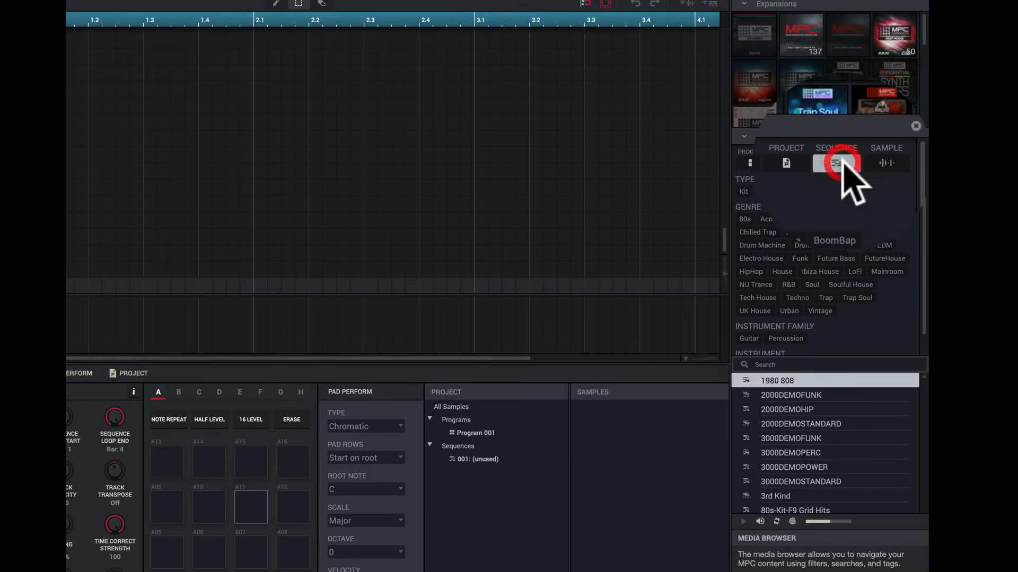
pyautogui.click(886, 163)
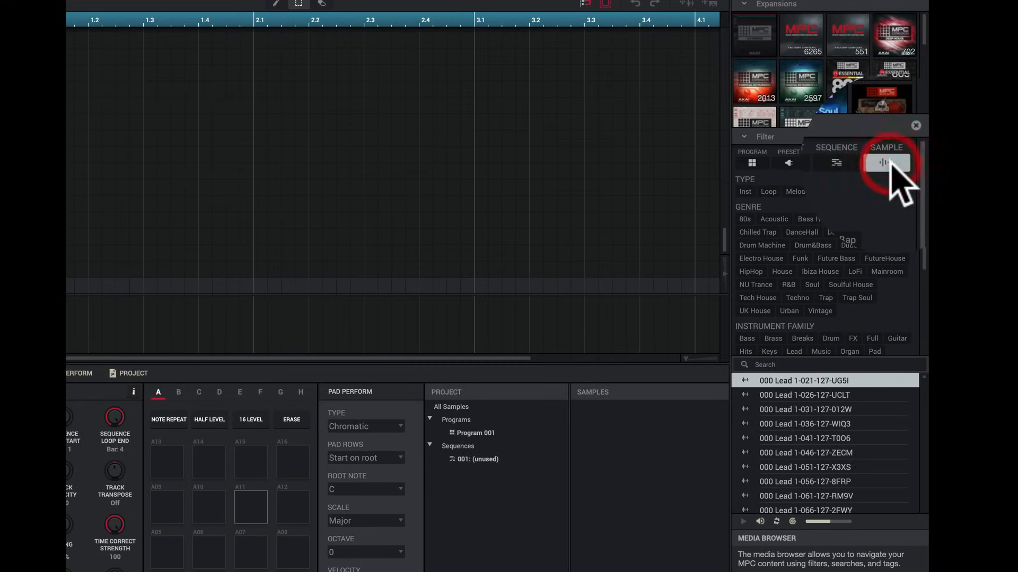
pyautogui.click(825, 162)
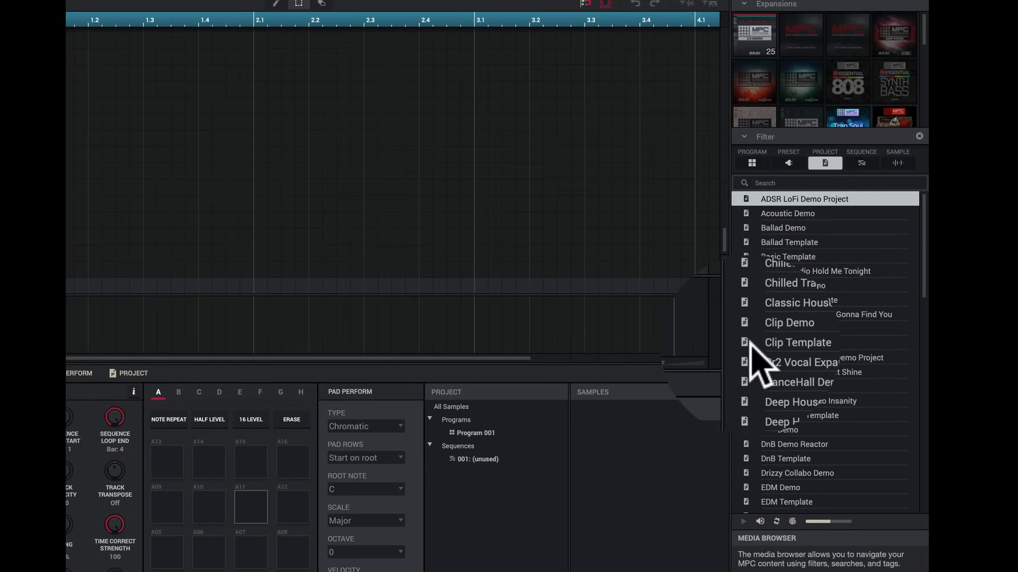
# Select the Clip Template and Cr2 Vocal Expansion Demo Project entries in turn and turn off browser audition.
pyautogui.click(747, 342)
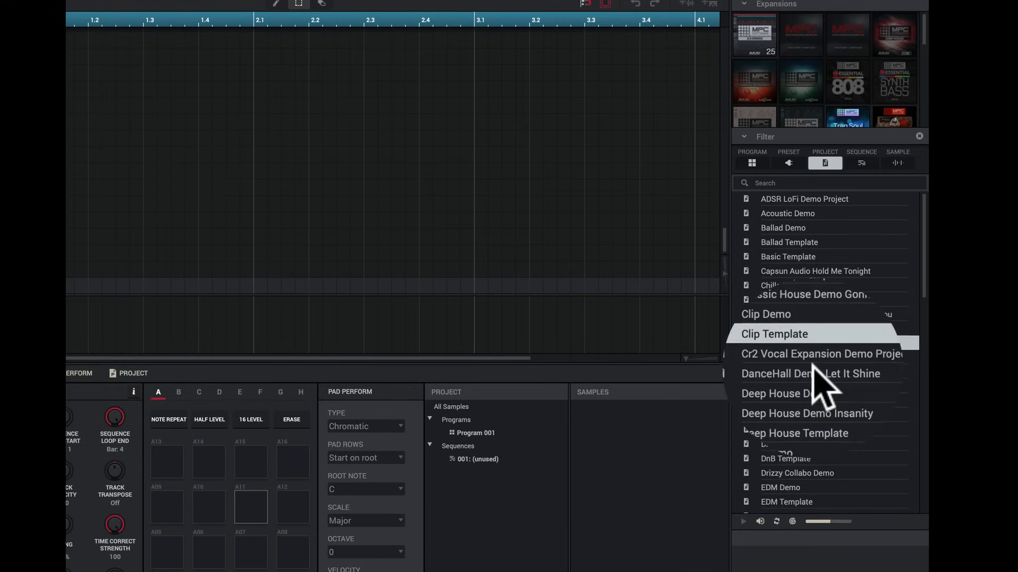
pyautogui.click(783, 358)
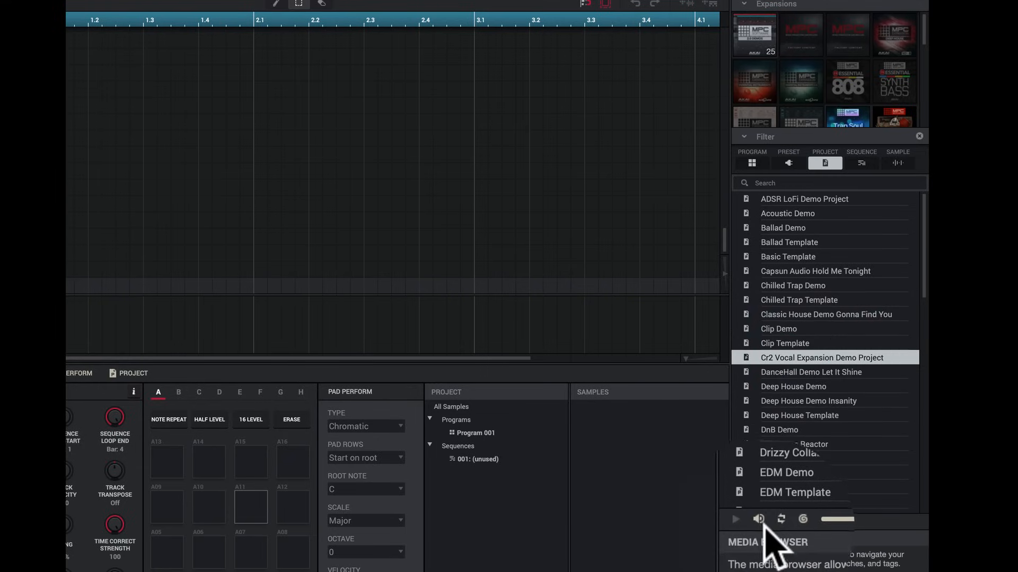
pyautogui.click(760, 520)
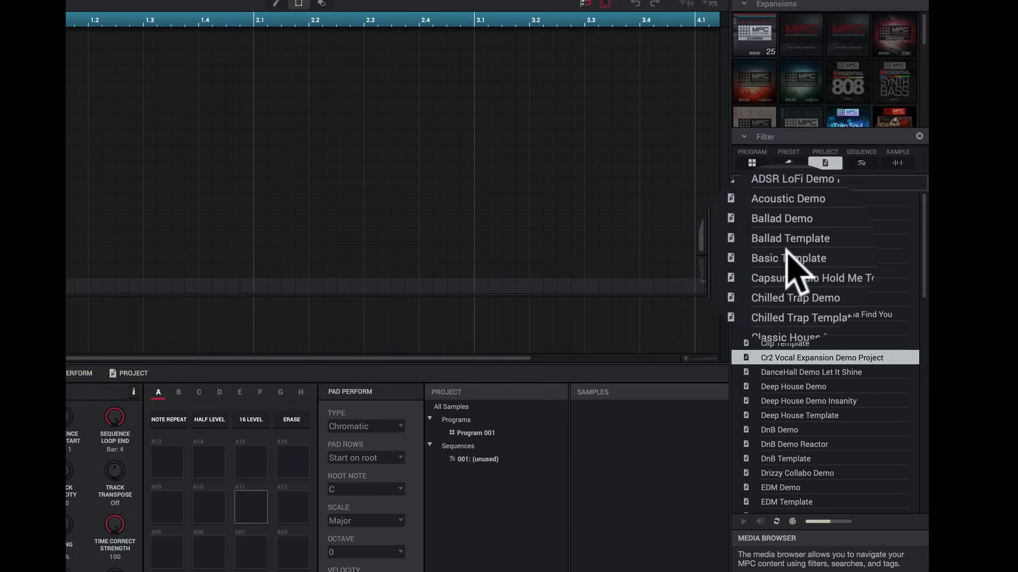
# Filter the Media Browser to sequences and to samples, and select the 000 Lead 1-041-127-T0O6 sample.
pyautogui.click(838, 164)
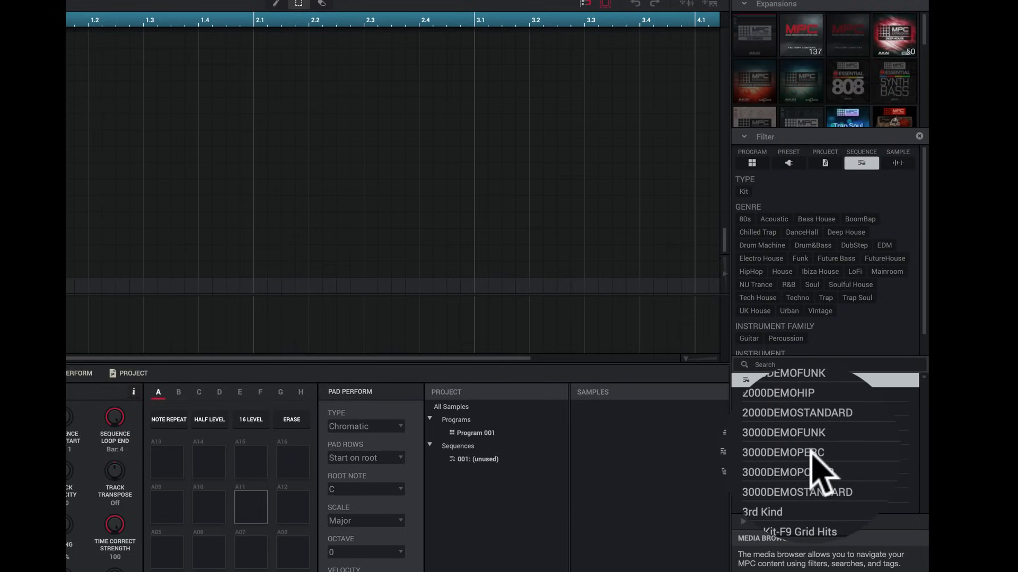
pyautogui.click(892, 163)
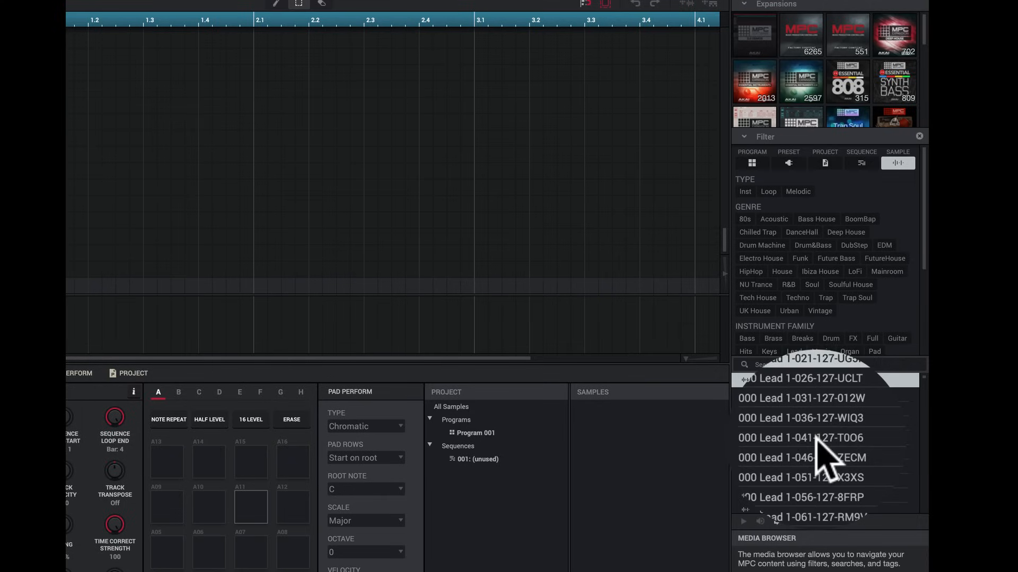
pyautogui.click(816, 439)
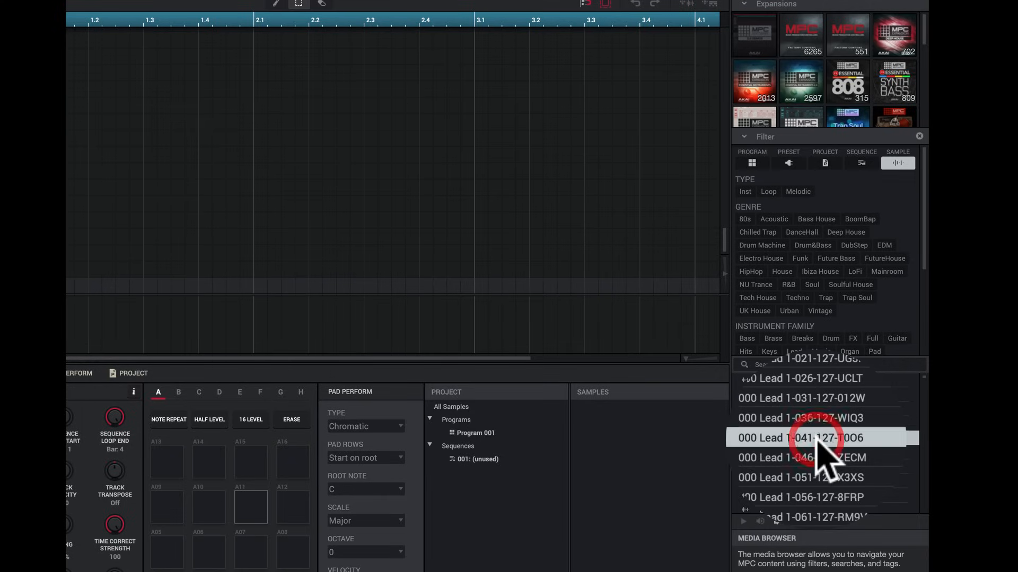
pyautogui.click(759, 522)
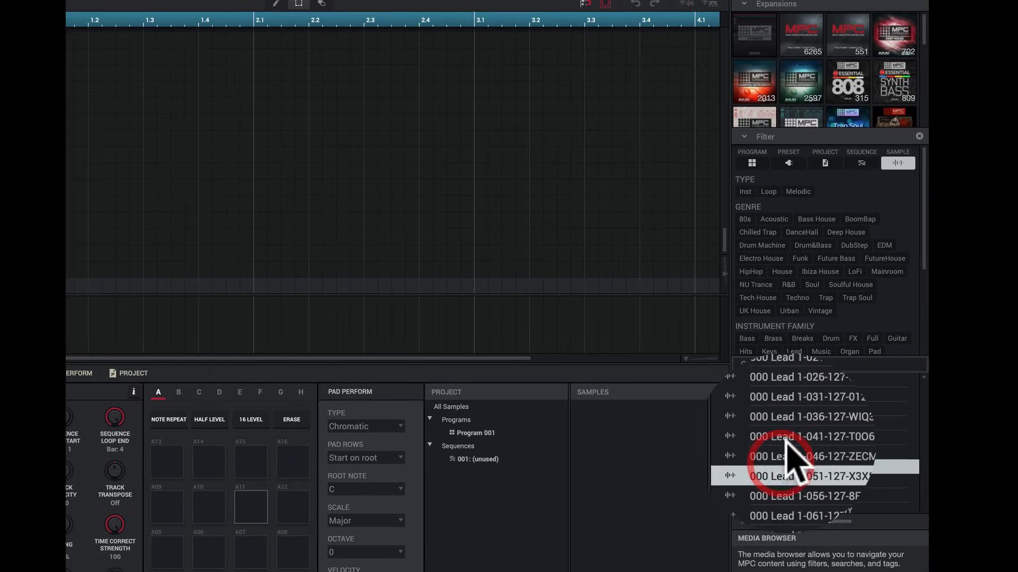
pyautogui.click(783, 392)
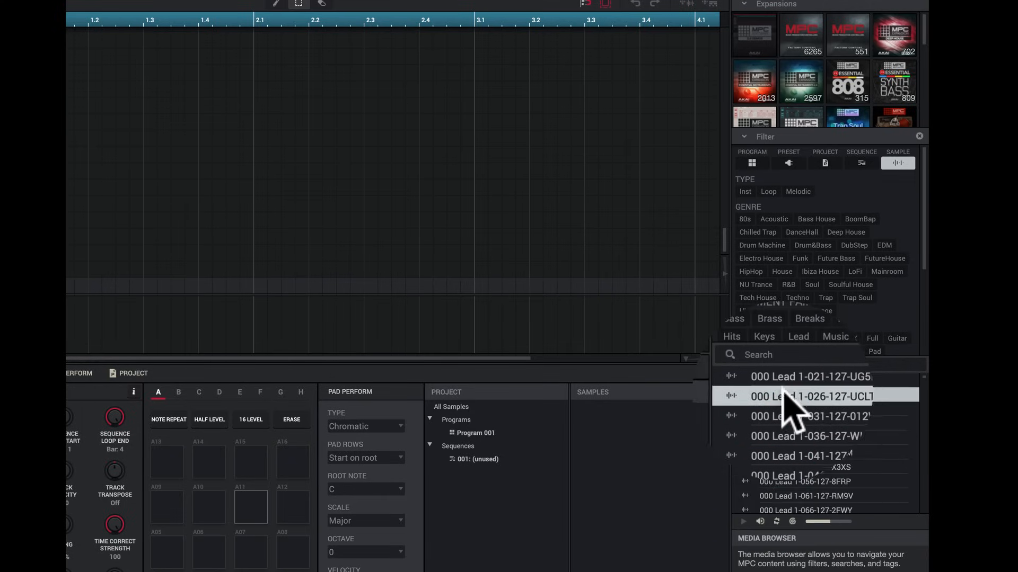
pyautogui.click(819, 488)
pyautogui.scroll(-3, 811, 456)
pyautogui.click(810, 446)
pyautogui.scroll(-2, 826, 482)
pyautogui.click(818, 473)
pyautogui.click(827, 510)
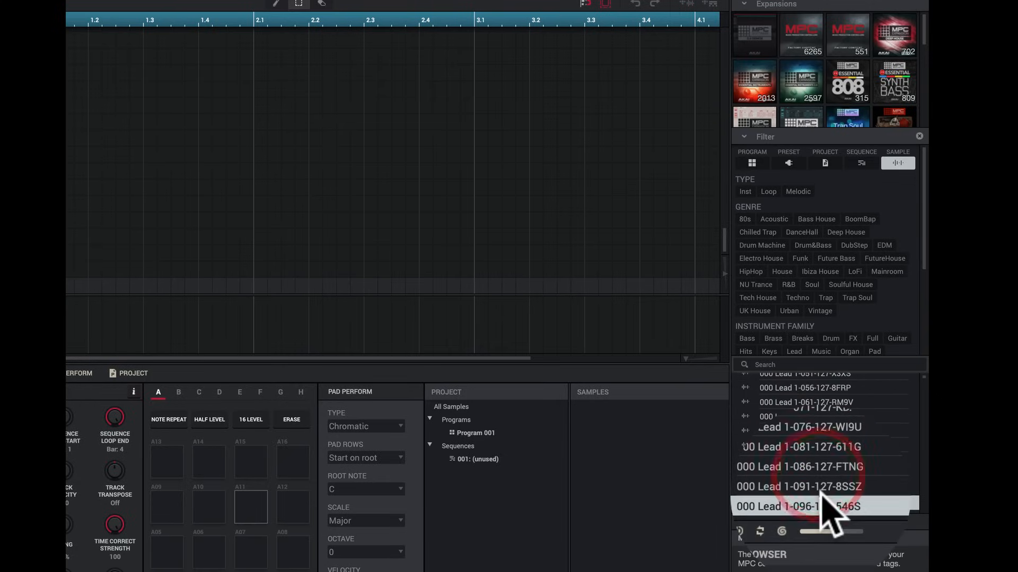
pyautogui.click(761, 522)
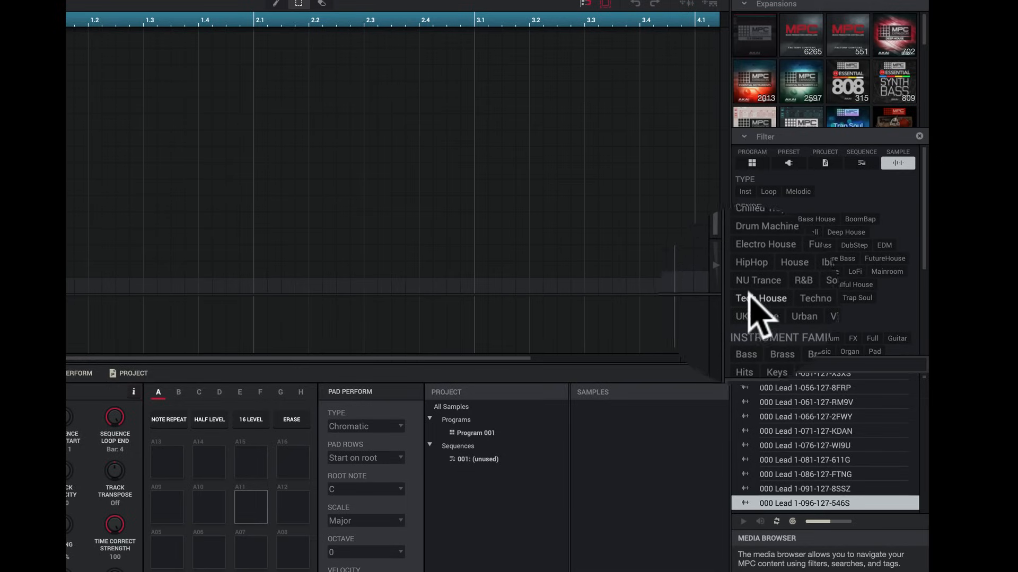
# Filter the samples to the R&B genre and the Drum instrument family, and select clap samples with audition off.
pyautogui.click(791, 285)
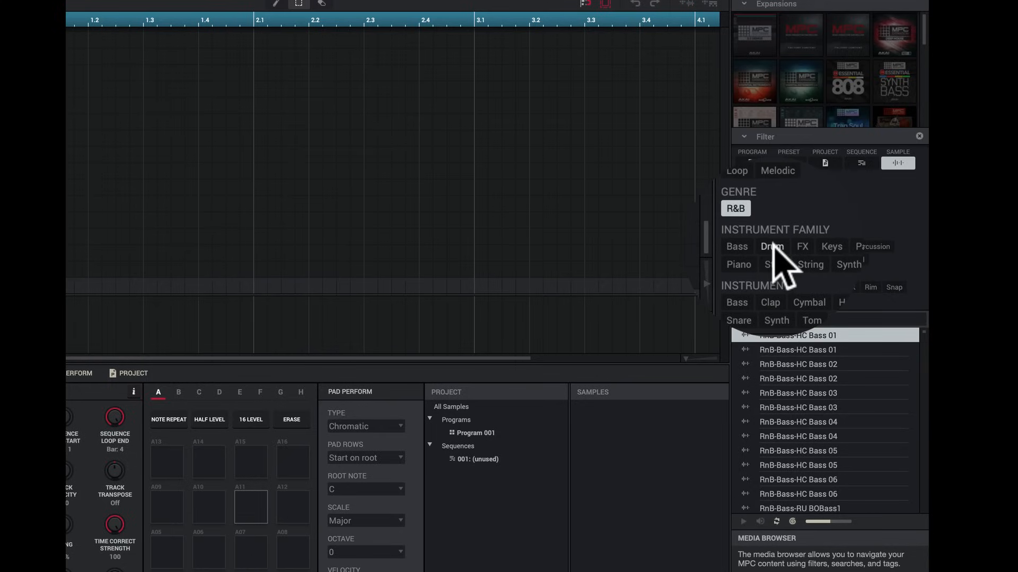
pyautogui.click(774, 247)
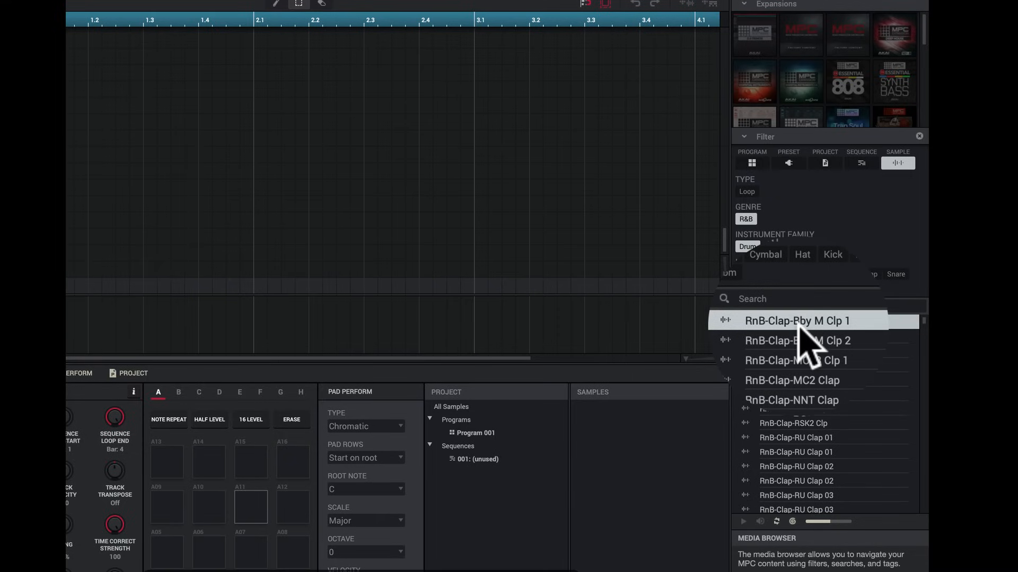
pyautogui.click(747, 336)
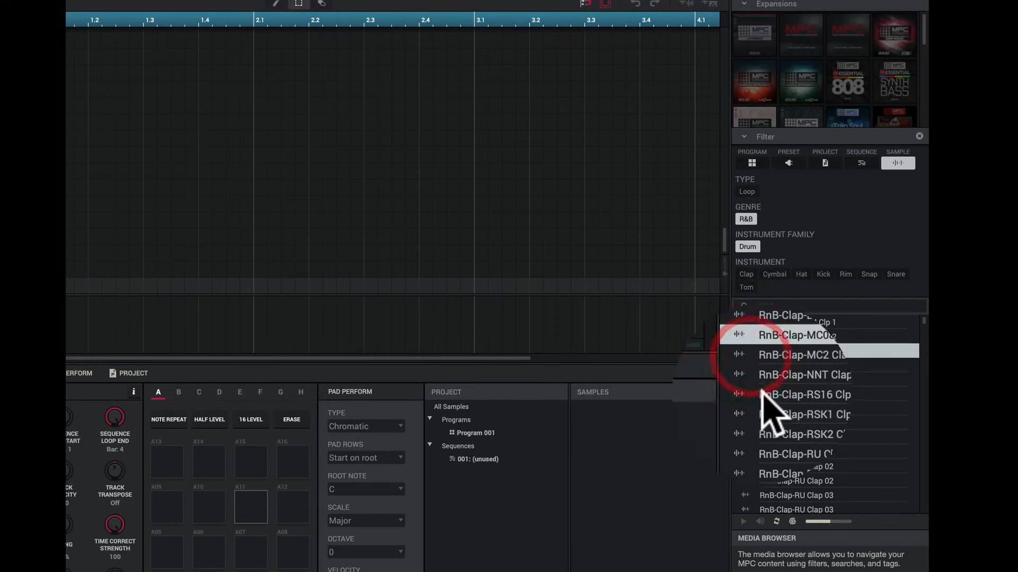
pyautogui.click(747, 394)
# Turn browser audition back on and preview several of the R&B clap samples.
pyautogui.click(760, 521)
pyautogui.click(791, 434)
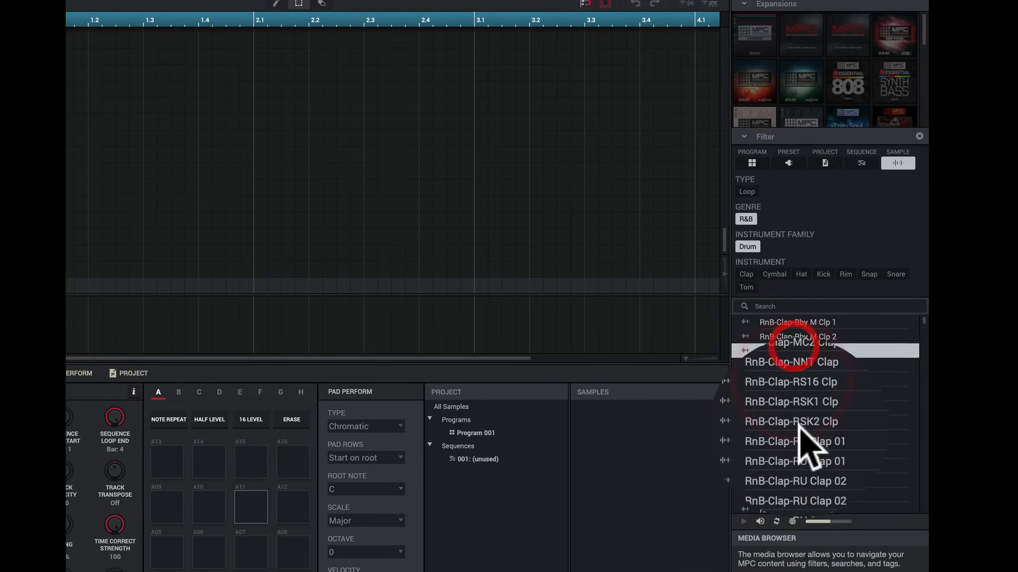
pyautogui.click(789, 471)
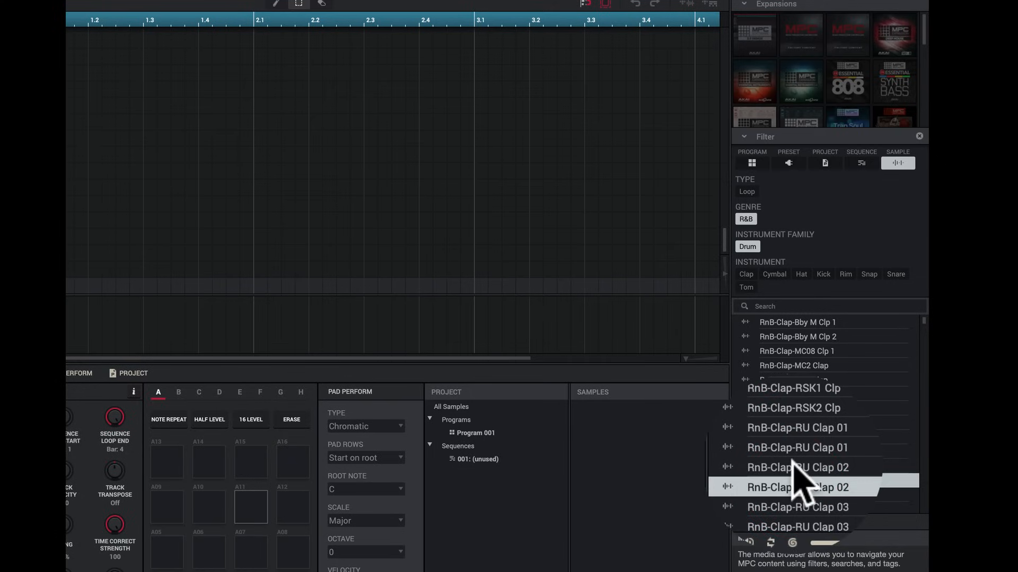
# Preview several R&B snare samples further down the results, finishing at RnB-Snare-HC Snare 01.
pyautogui.moveTo(923, 321); pyautogui.dragTo(927, 476)
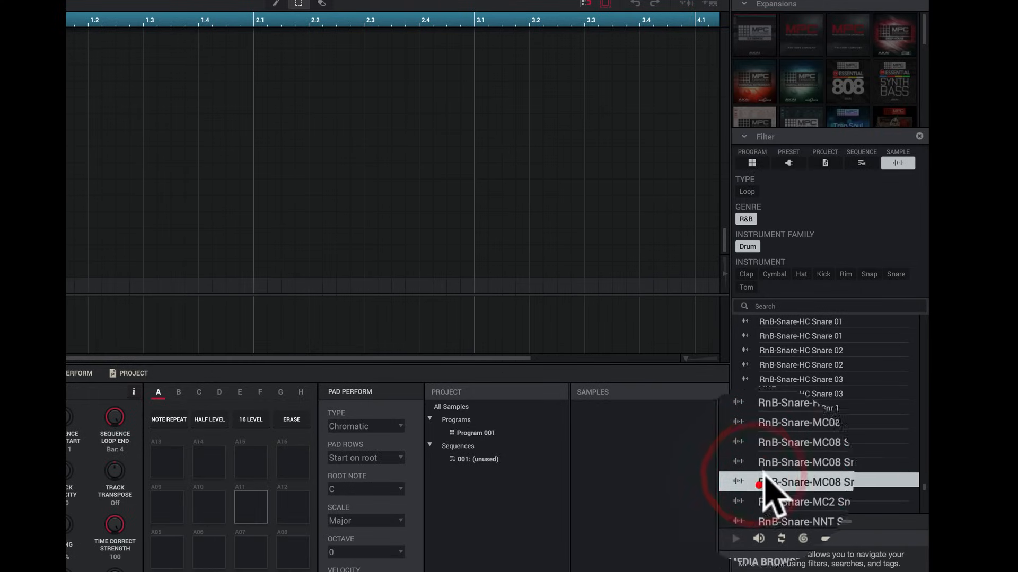
pyautogui.click(749, 409)
pyautogui.click(747, 364)
pyautogui.click(746, 321)
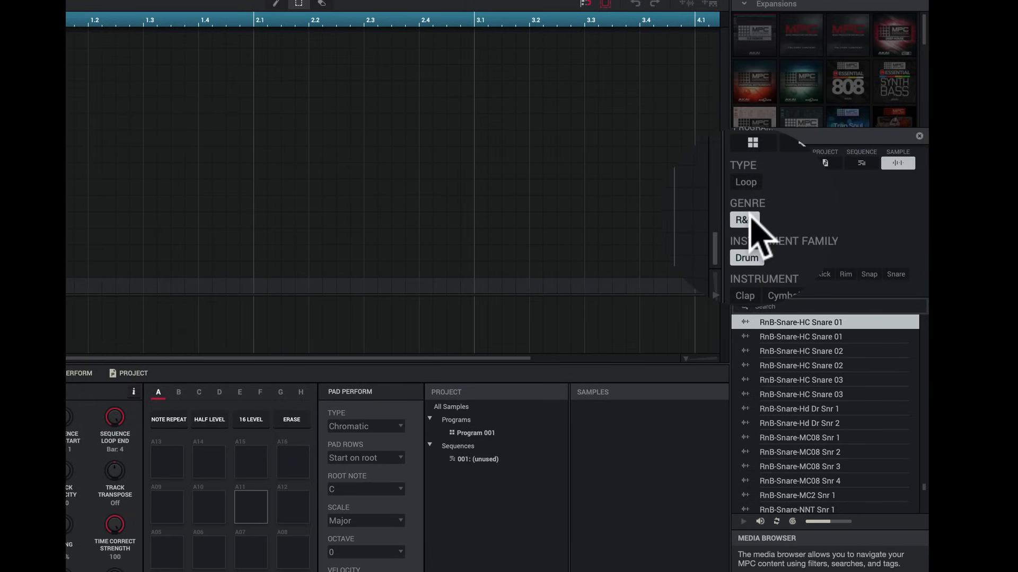
# Clear the R&B genre filter and search all samples for 808 with browser audition turned off.
pyautogui.click(748, 217)
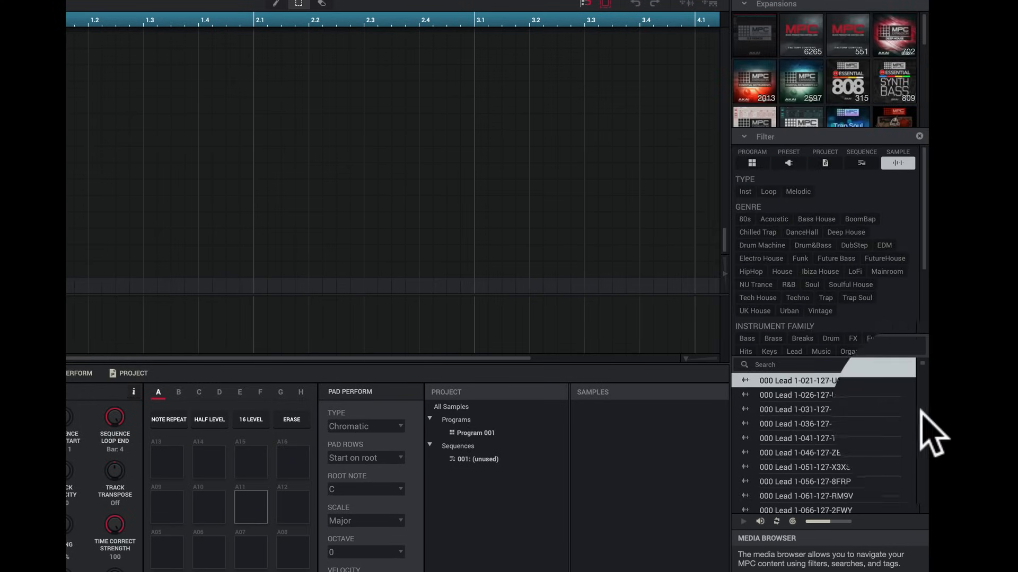
pyautogui.click(760, 522)
pyautogui.click(795, 364)
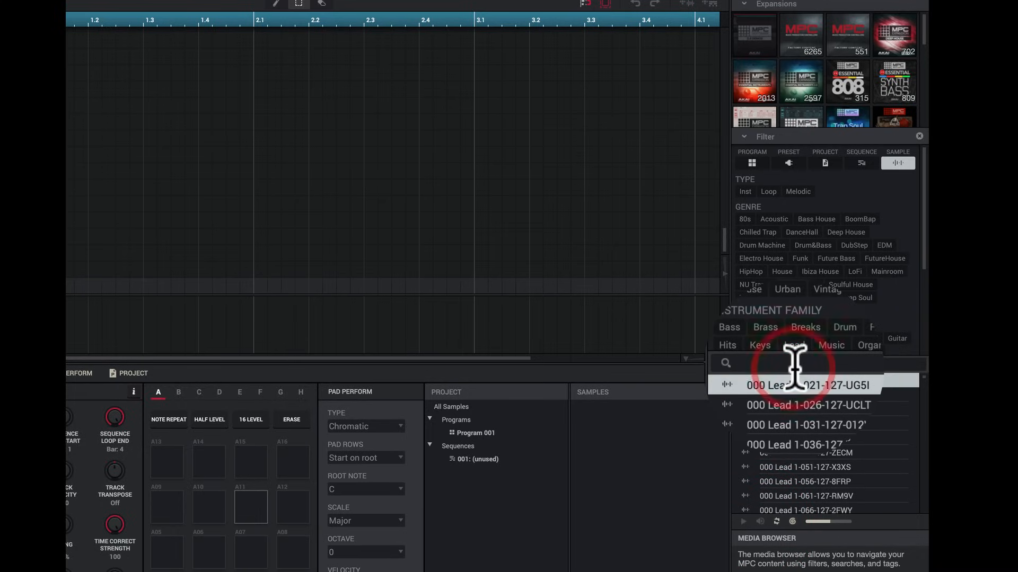
pyautogui.write('808')
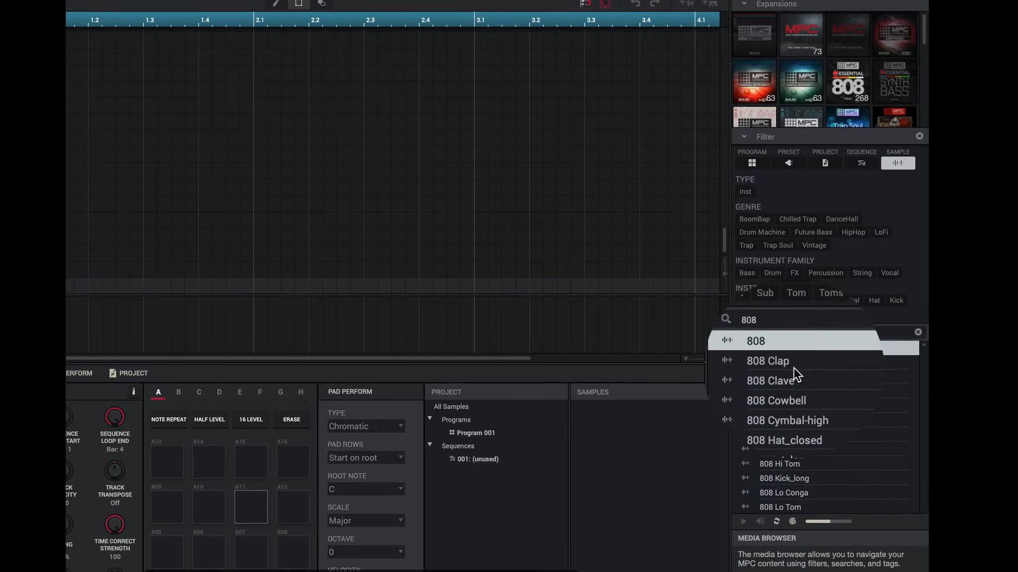
# Turn browser audition on and preview several 808 samples, leaving 808 Clap selected.
pyautogui.click(751, 362)
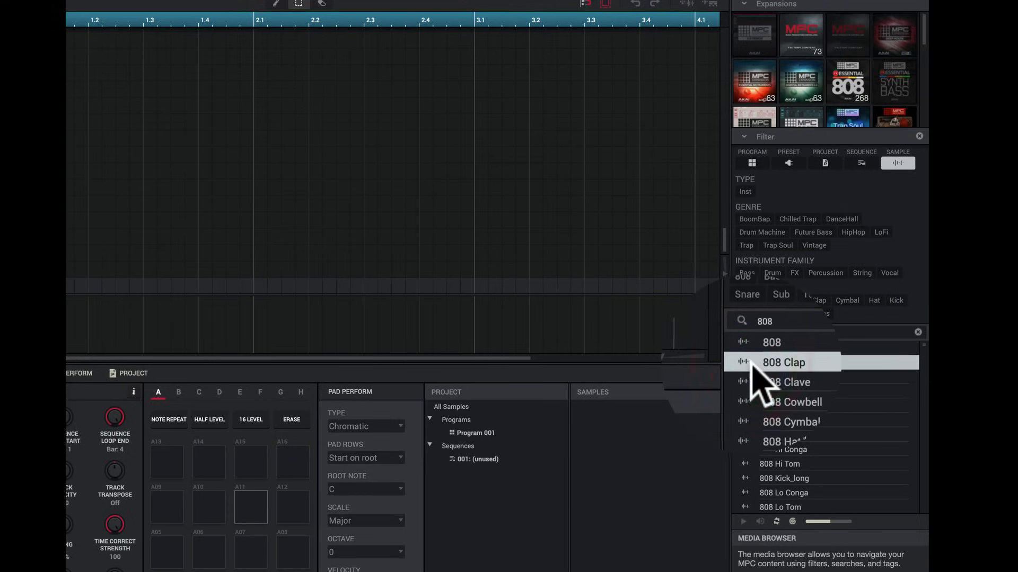
pyautogui.click(760, 521)
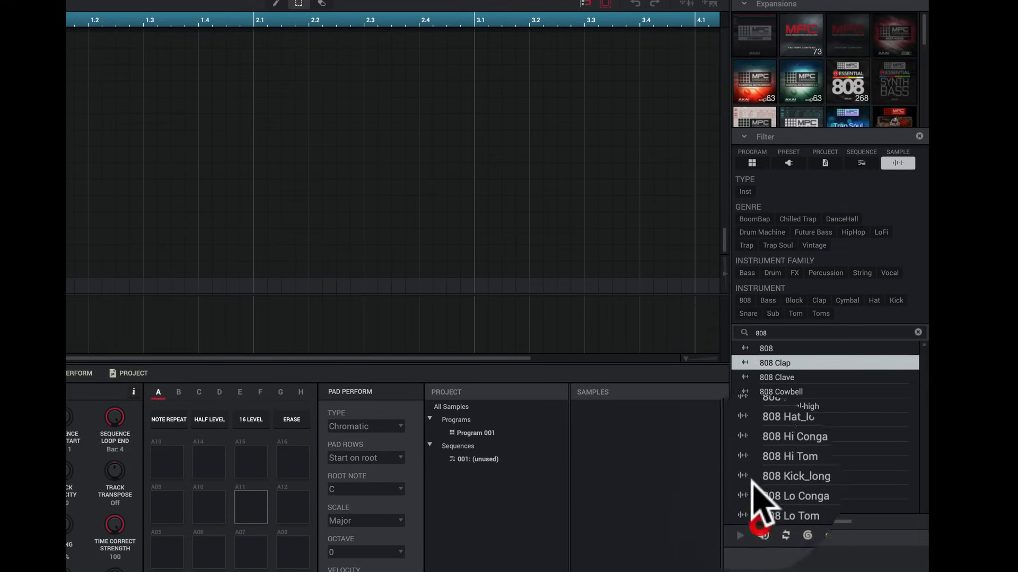
pyautogui.click(745, 376)
pyautogui.click(745, 391)
pyautogui.click(744, 364)
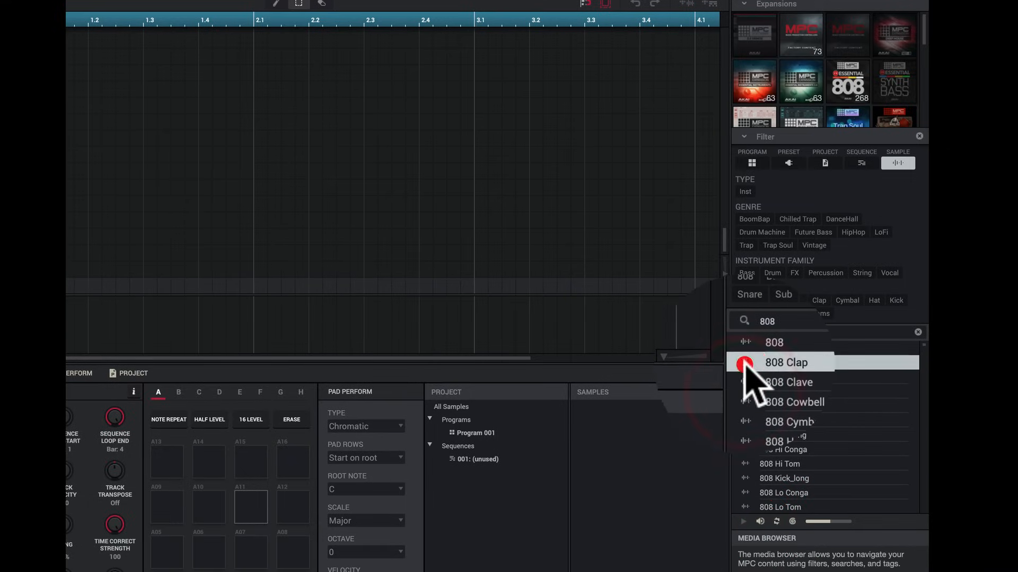
# Assign the 808 Clap sample to pad A06 and play the pad several times.
pyautogui.moveTo(306, 543); pyautogui.dragTo(207, 562)
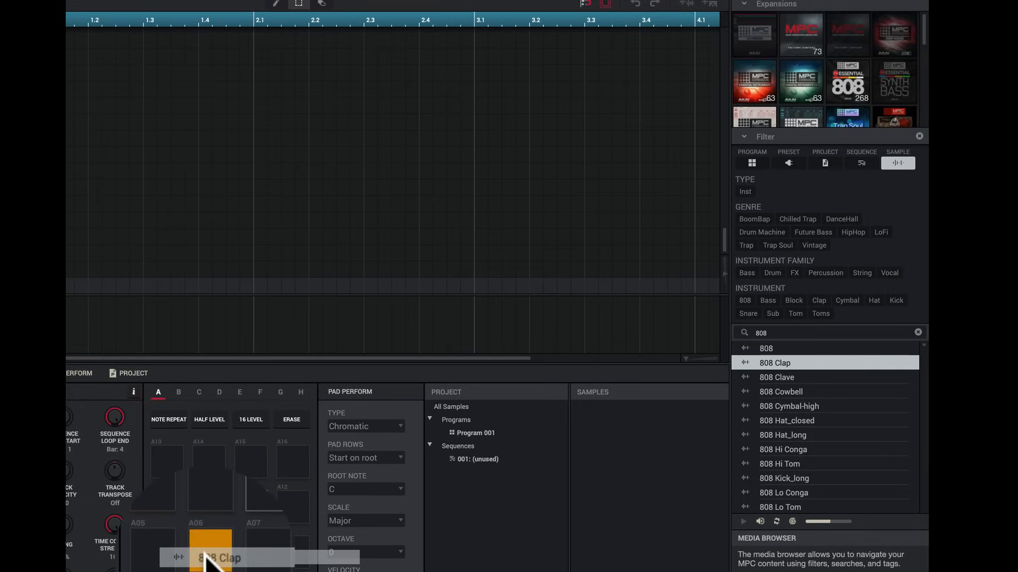
pyautogui.moveTo(206, 558); pyautogui.dragTo(205, 558)
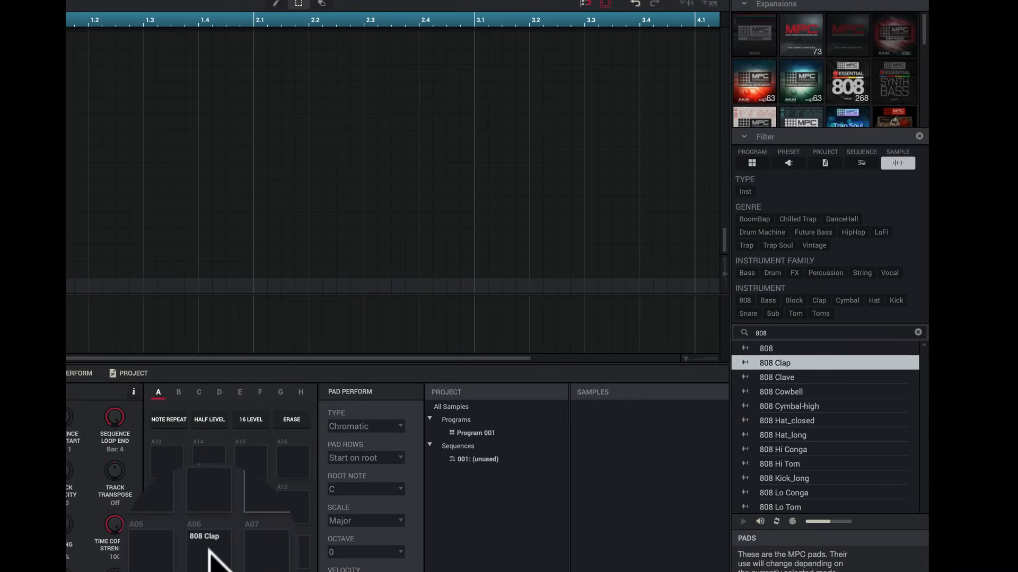
pyautogui.click(209, 550)
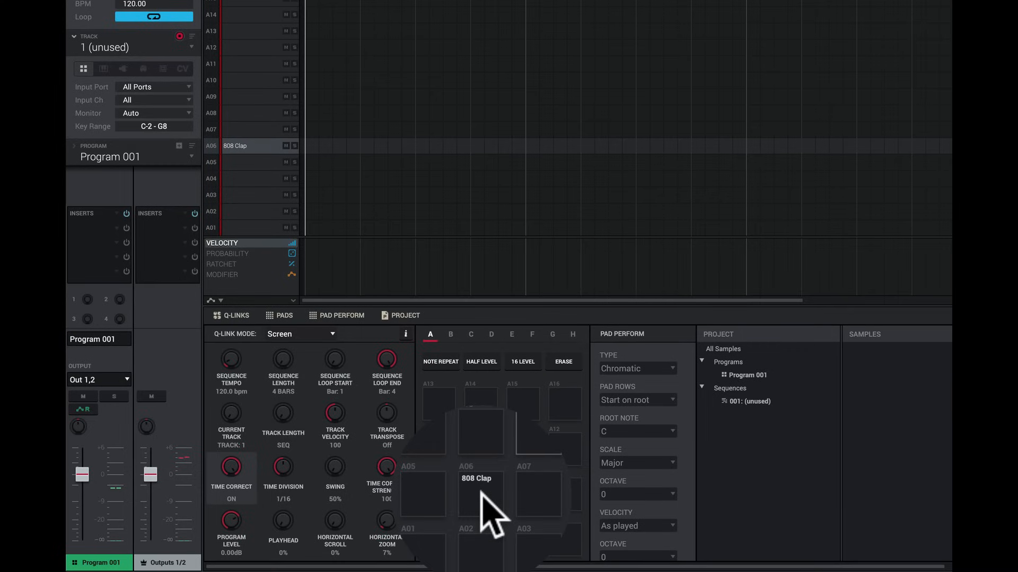
pyautogui.click(481, 493)
pyautogui.click(481, 493)
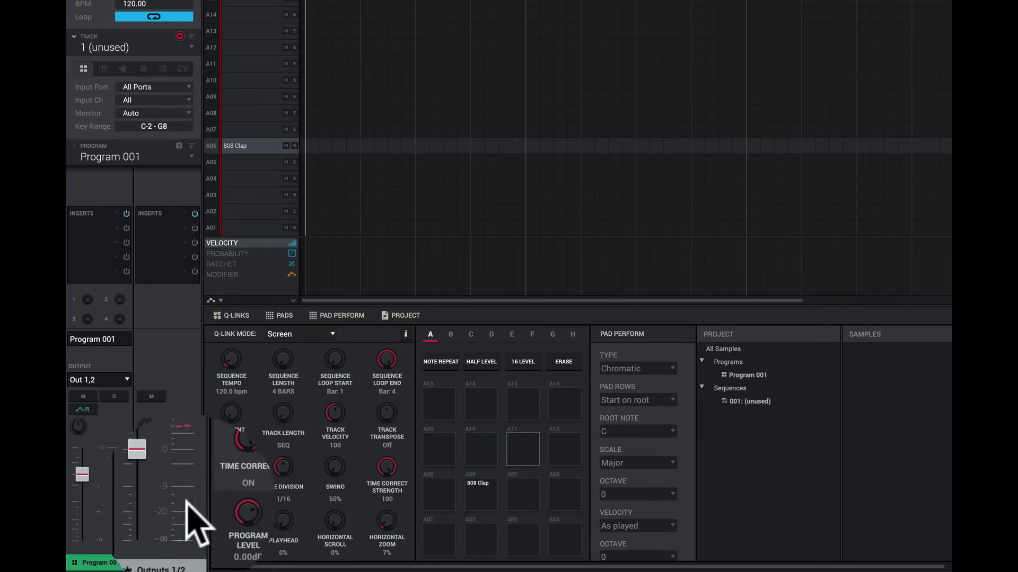
# Play pad A06 again to check the output levels, and list all samples in the project.
pyautogui.moveTo(105, 478)
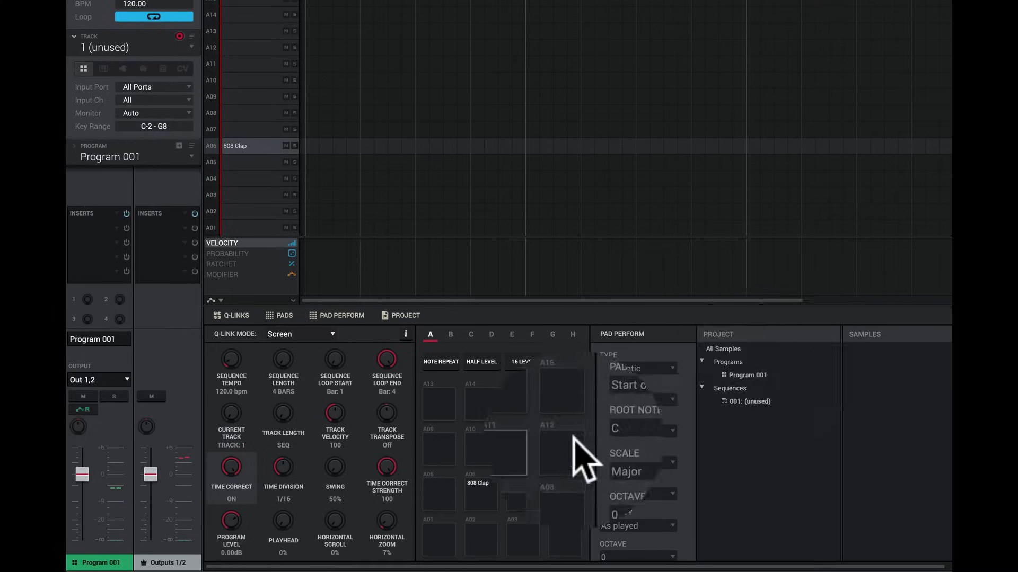
pyautogui.click(480, 495)
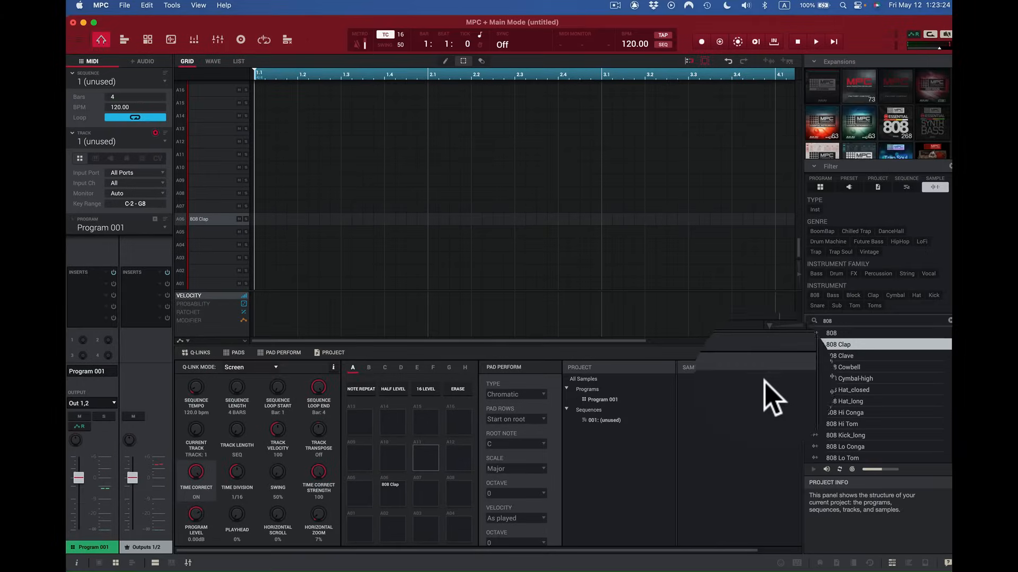
pyautogui.click(585, 379)
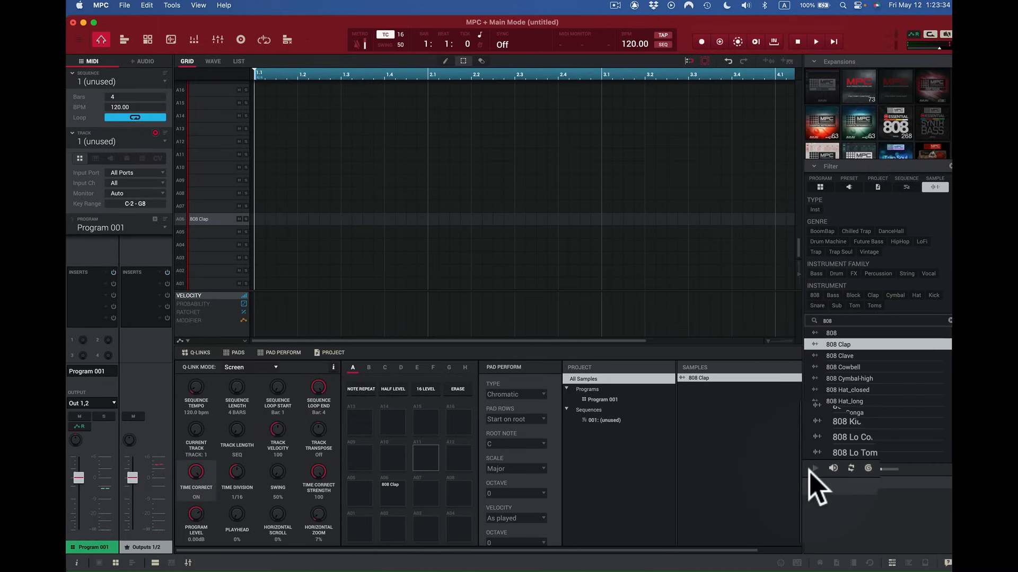
pyautogui.click(811, 470)
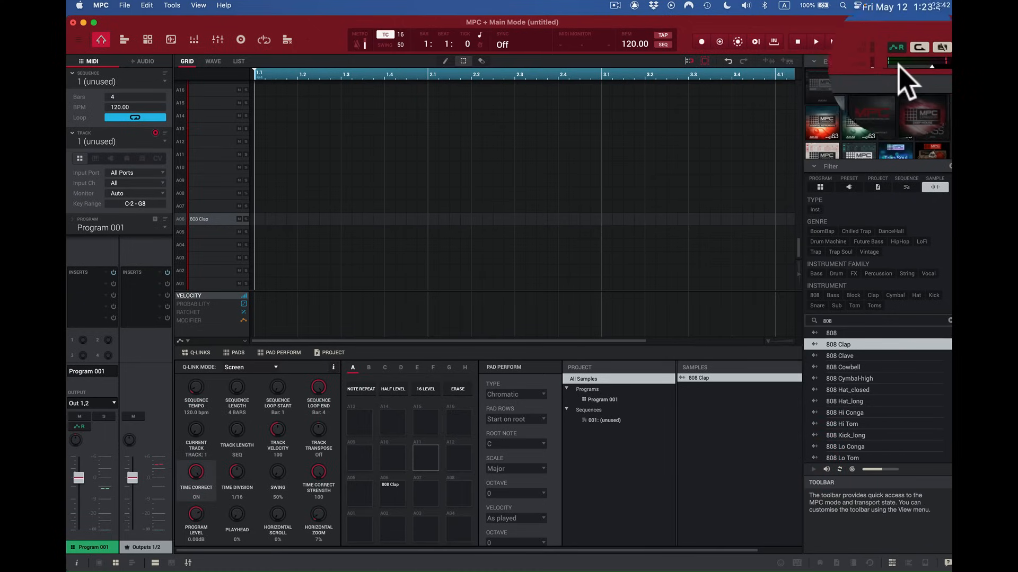
pyautogui.click(392, 501)
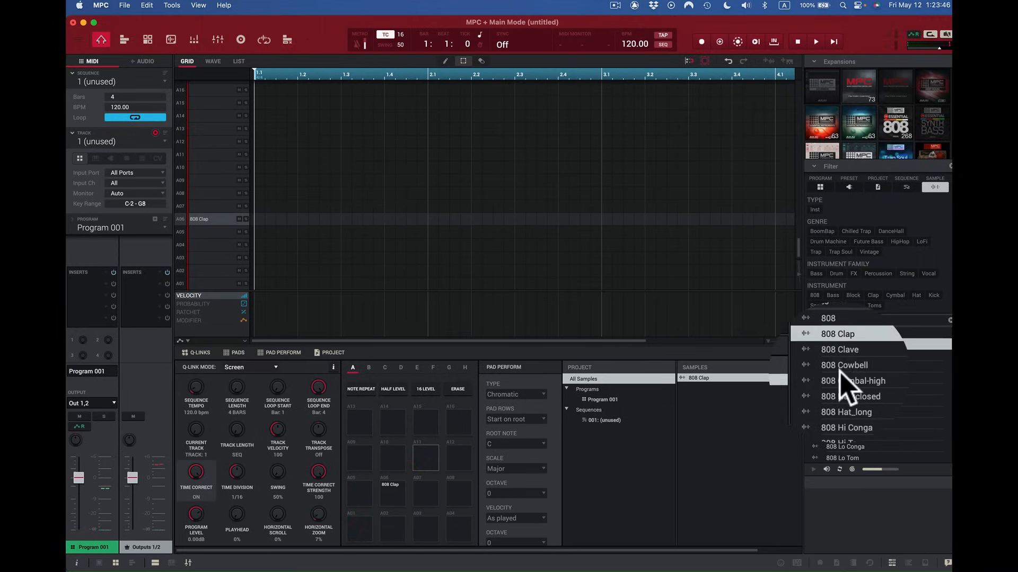
# Audition several 808 samples in the browser and add 808 Kick_long to the project's sample list.
pyautogui.click(813, 469)
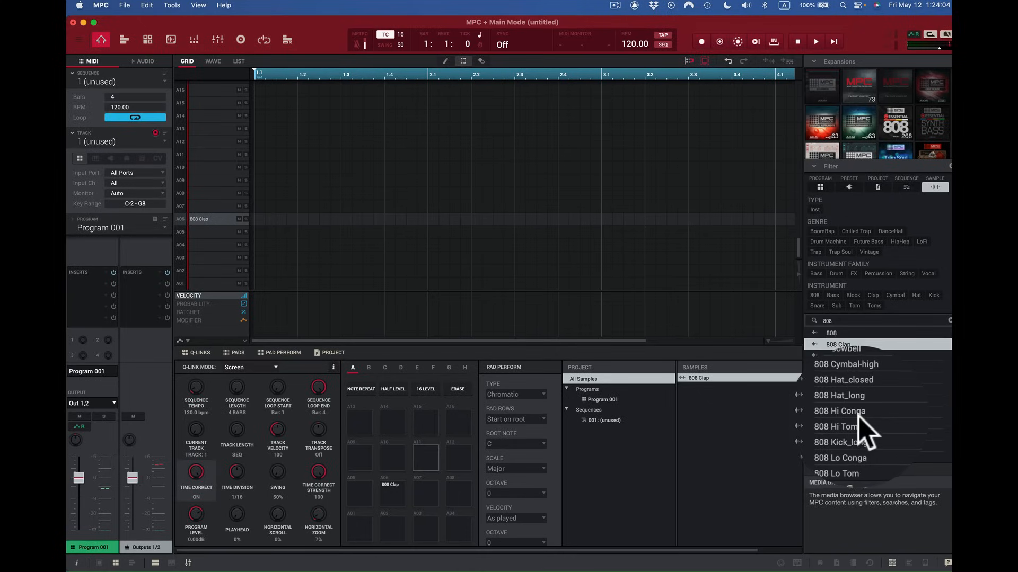
pyautogui.click(858, 414)
pyautogui.click(848, 435)
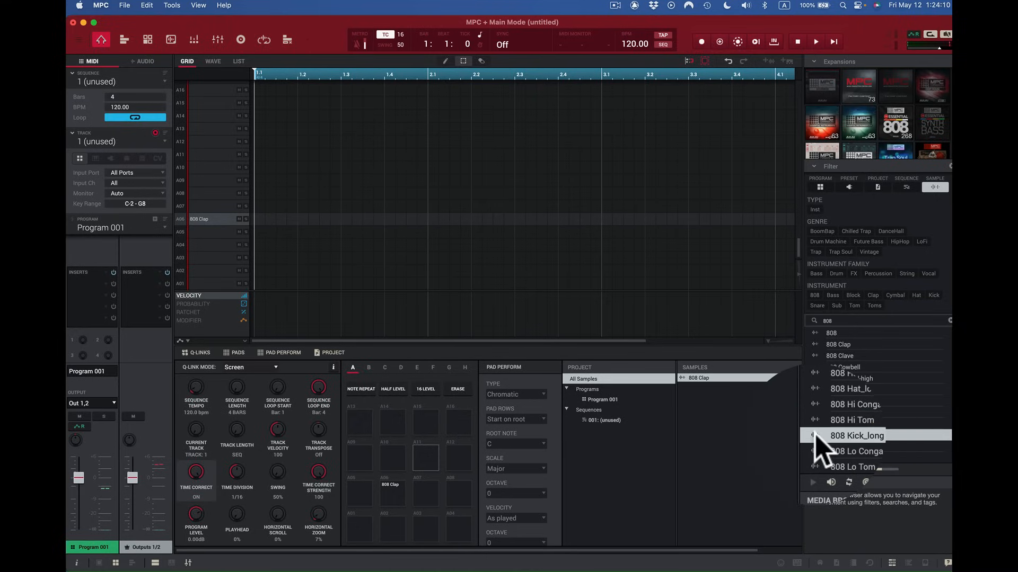
pyautogui.moveTo(815, 435); pyautogui.dragTo(754, 424)
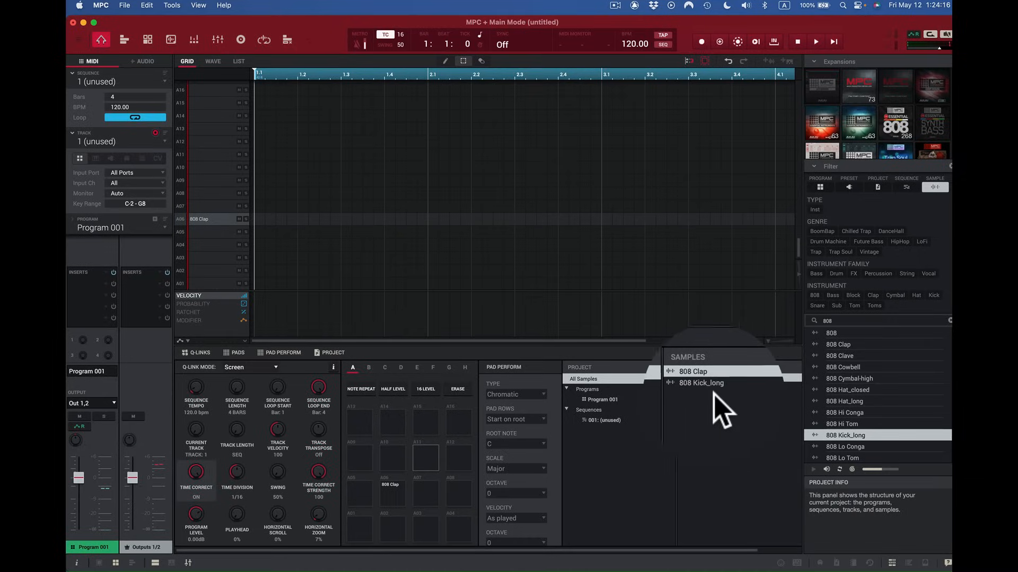
# Audition the 808 samples following 808 Kick_long and add 808 Snare_lo1 to the project's sample list.
pyautogui.click(839, 441)
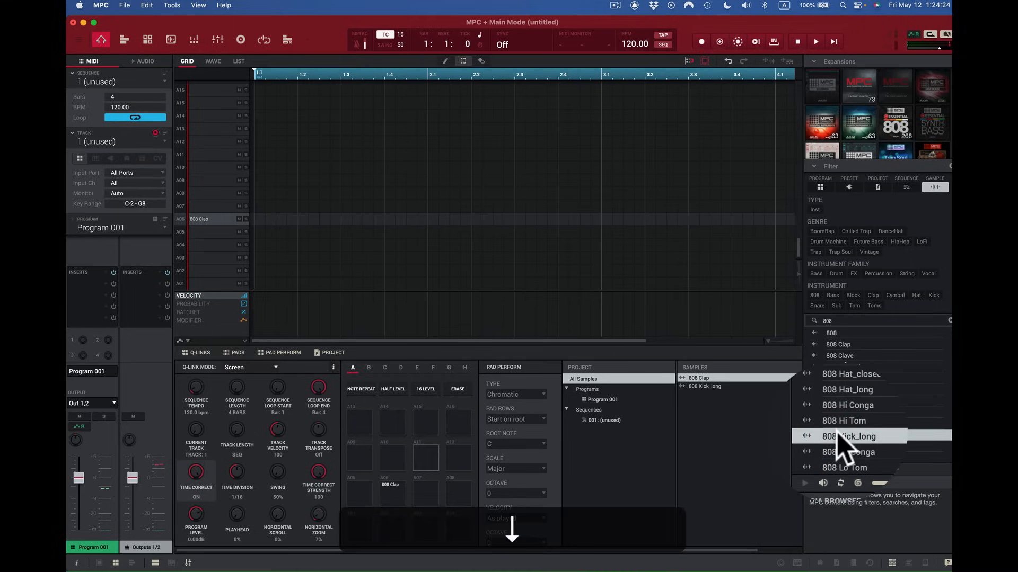
pyautogui.press('Down')
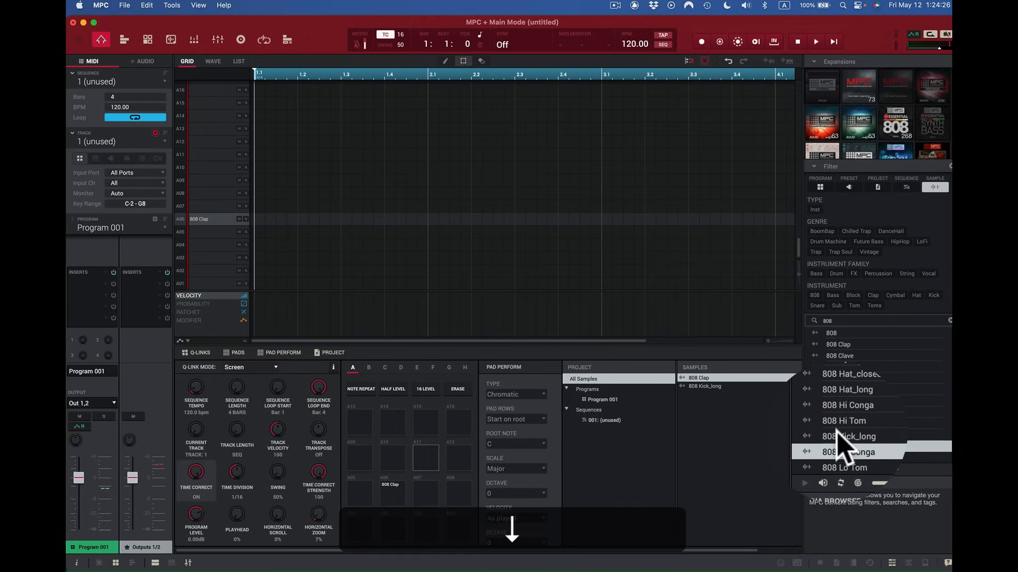
pyautogui.press('Down')
pyautogui.press('Down')
pyautogui.press('Down')
pyautogui.press('Down')
pyautogui.press('Down')
pyautogui.press('Down')
pyautogui.press('Down')
pyautogui.press('Up')
pyautogui.press('Up')
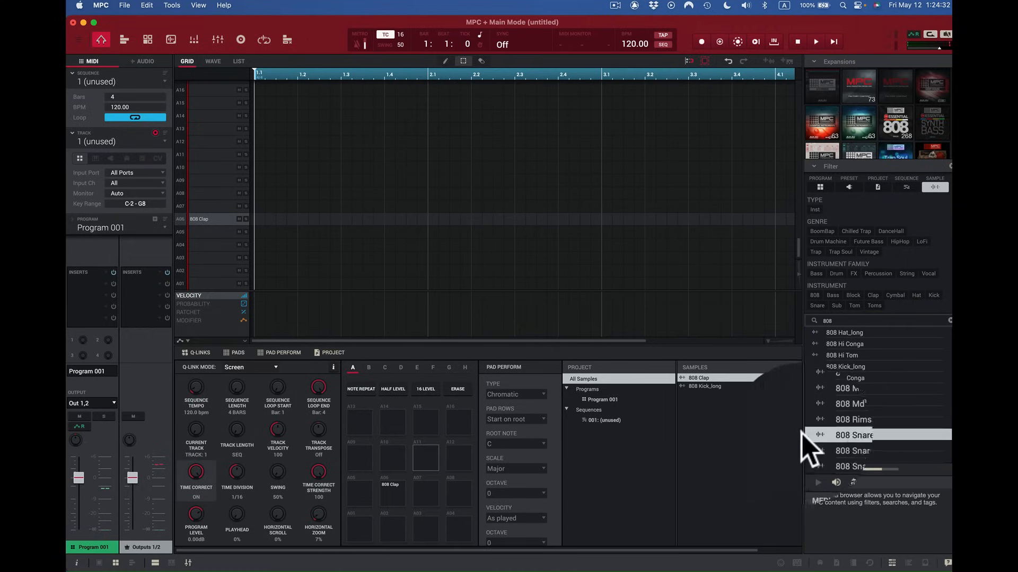
pyautogui.moveTo(730, 430); pyautogui.dragTo(729, 430)
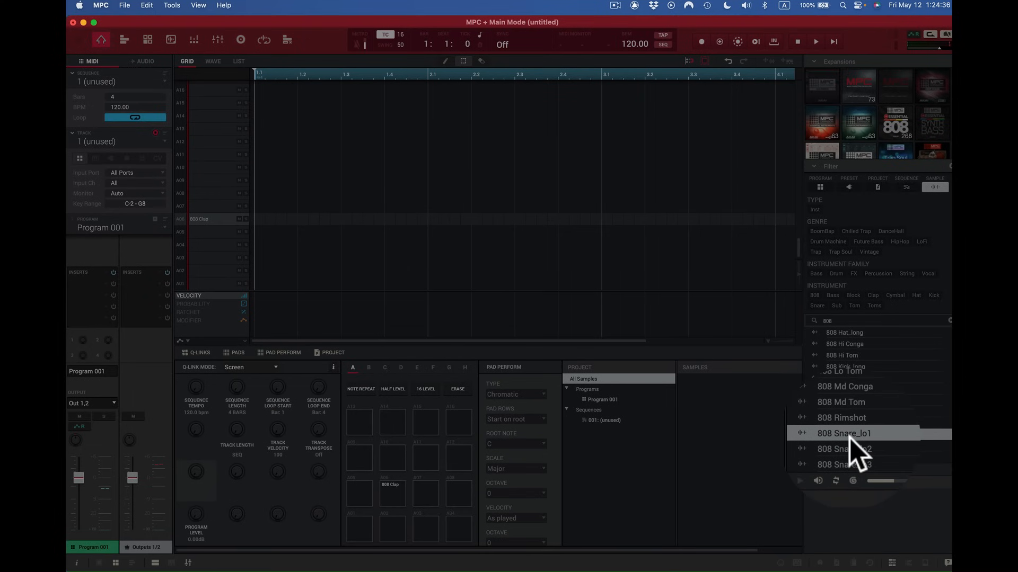
# Audition the hi-hat samples and add 808_HH__CL and 808_HH__OP to the project's sample list.
pyautogui.press('Down')
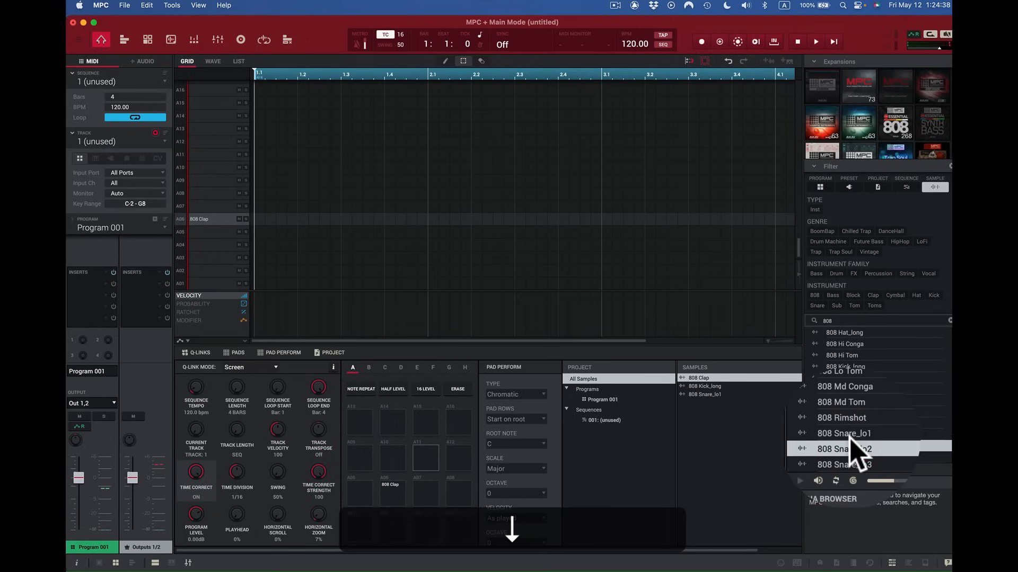
pyautogui.press('Down')
pyautogui.press('Down')
pyautogui.press('Down')
pyautogui.press('Up')
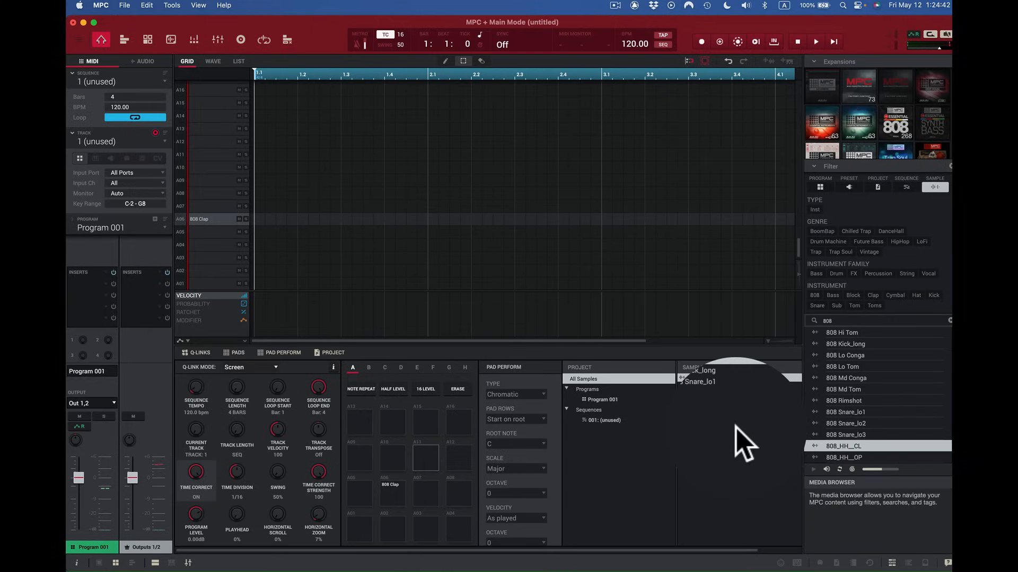
pyautogui.moveTo(725, 427); pyautogui.dragTo(722, 427)
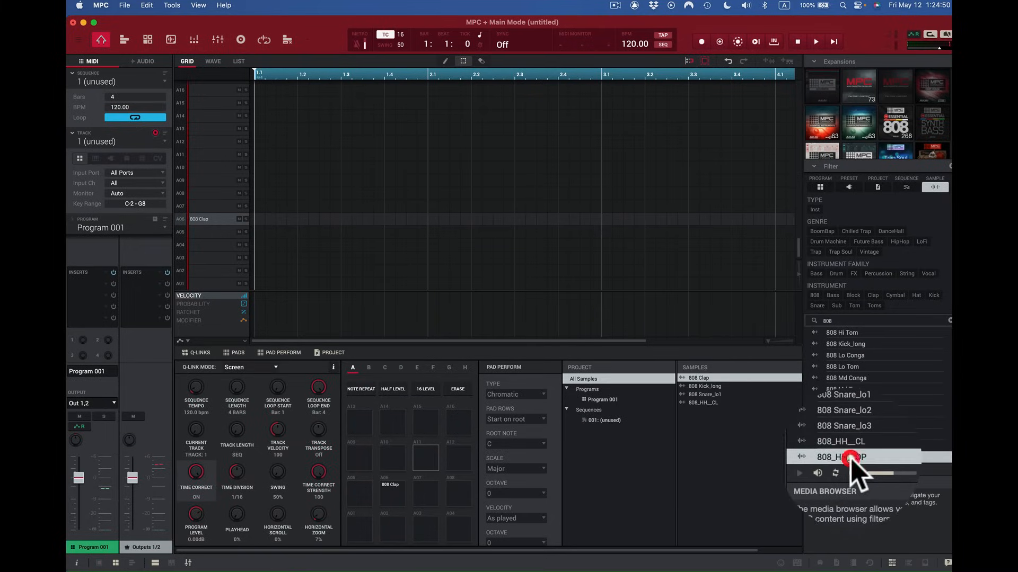
pyautogui.click(819, 458)
pyautogui.moveTo(831, 466); pyautogui.dragTo(721, 448)
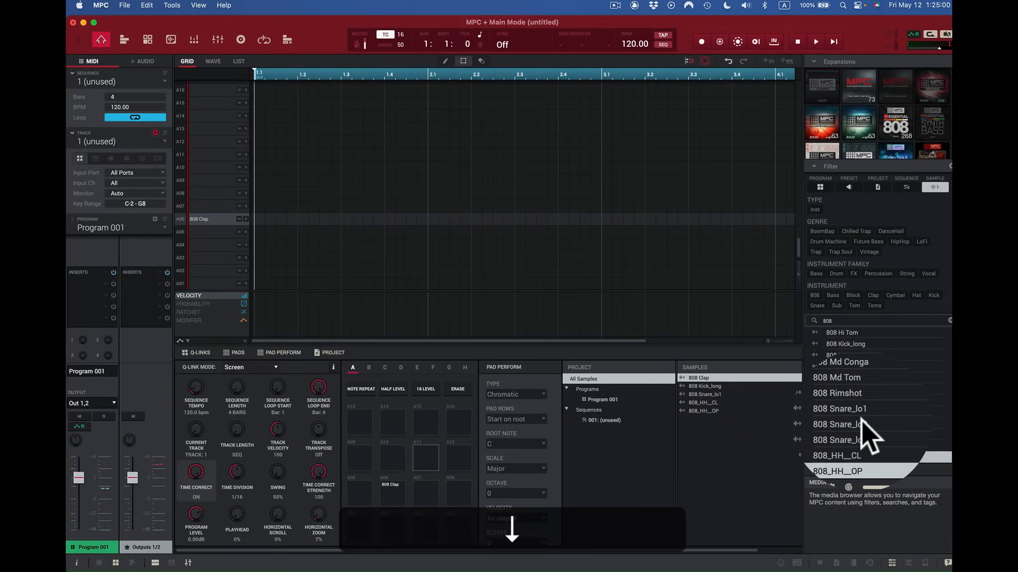
# Audition further 808 search results and add Inst-Bass-F9 Circuit 808-036 C1 to the project's sample list.
pyautogui.click(846, 321)
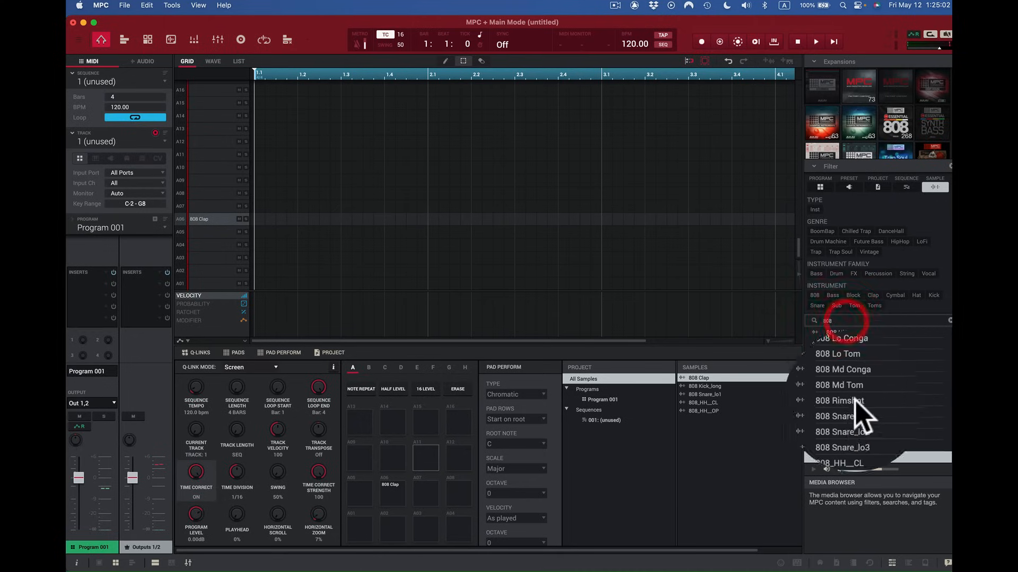
pyautogui.scroll(-1, 839, 462)
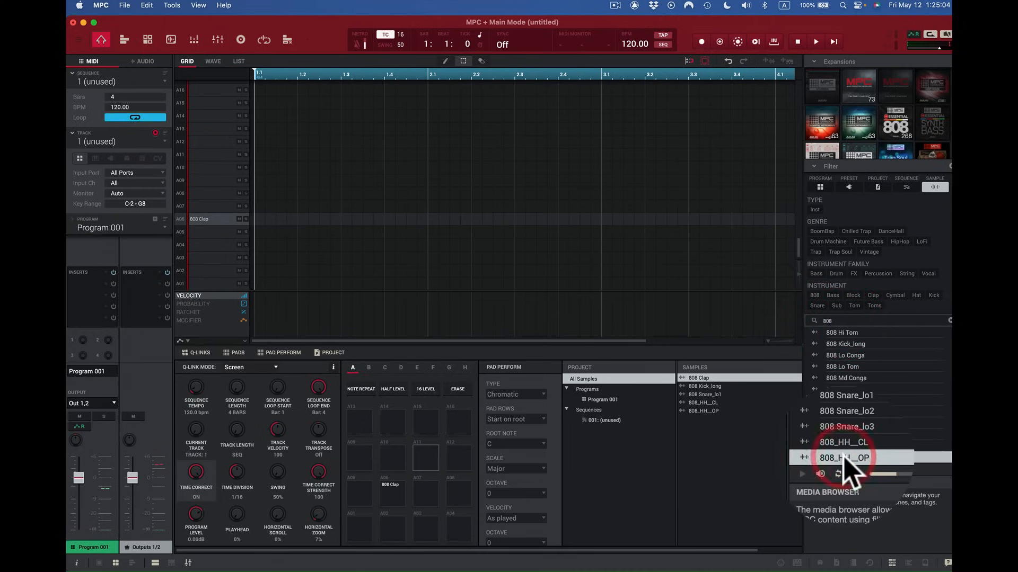
pyautogui.scroll(-1, 848, 470)
pyautogui.scroll(-2, 844, 459)
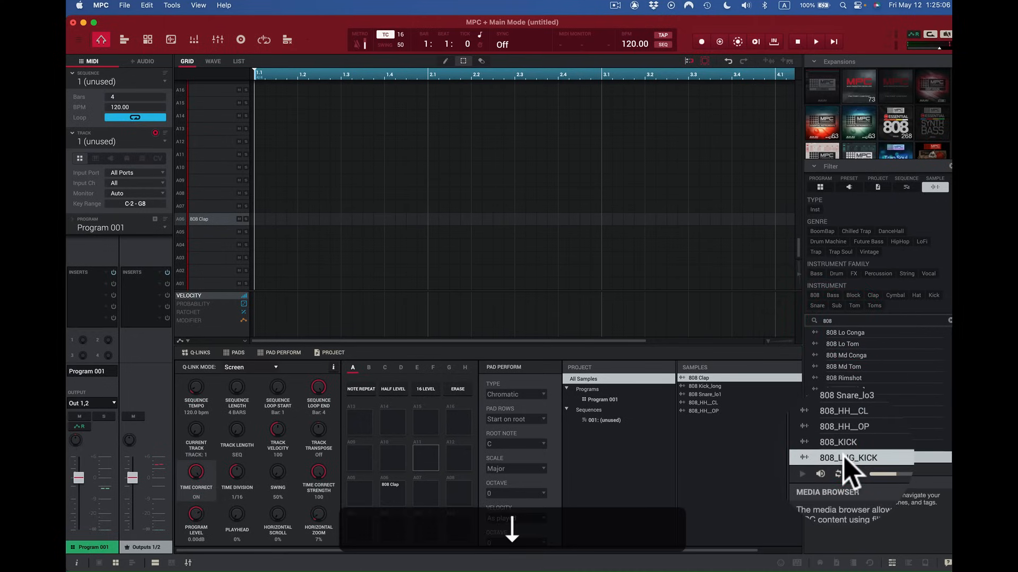
pyautogui.scroll(-3, 844, 457)
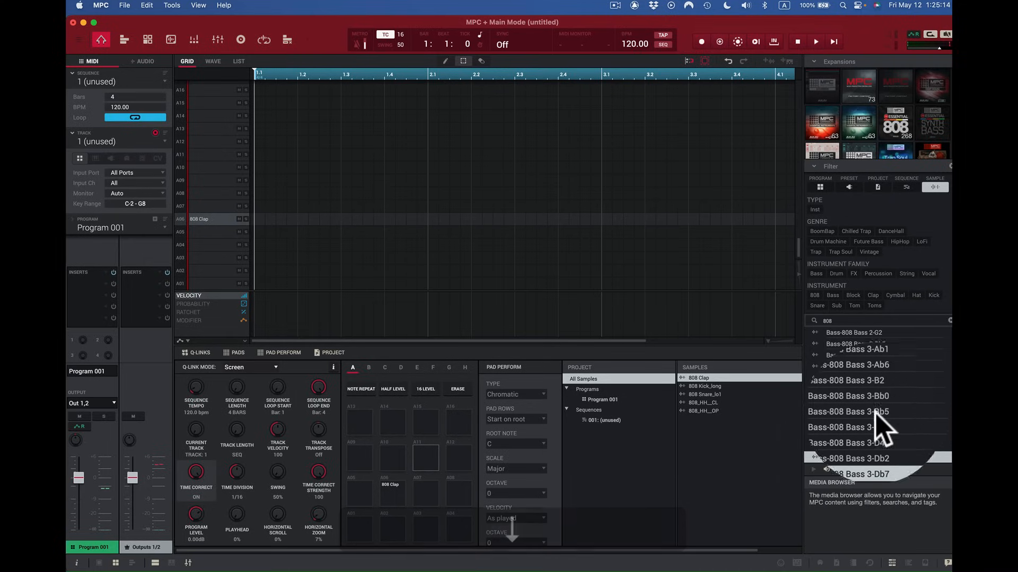
pyautogui.moveTo(954, 343); pyautogui.dragTo(952, 360)
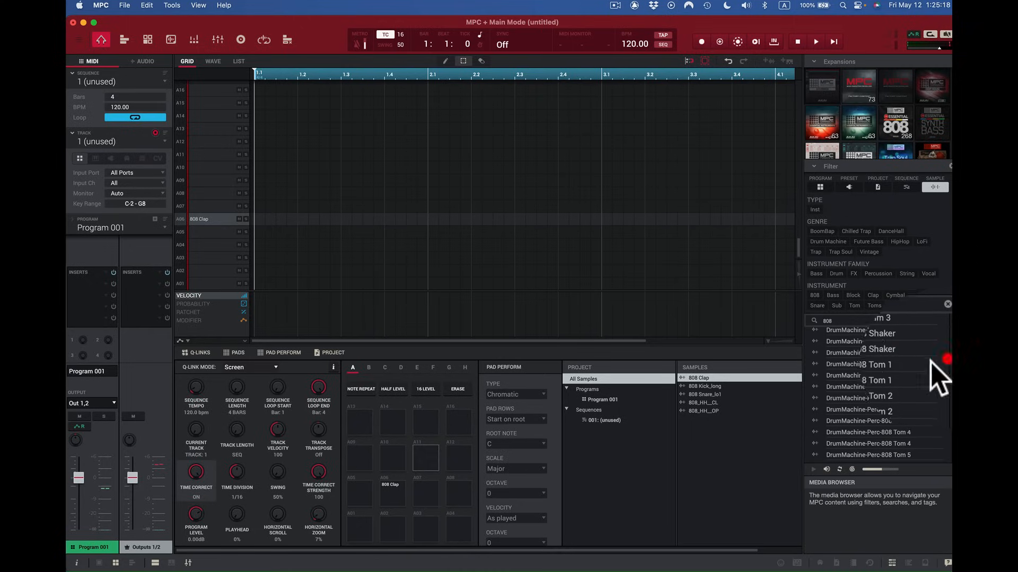
pyautogui.click(875, 330)
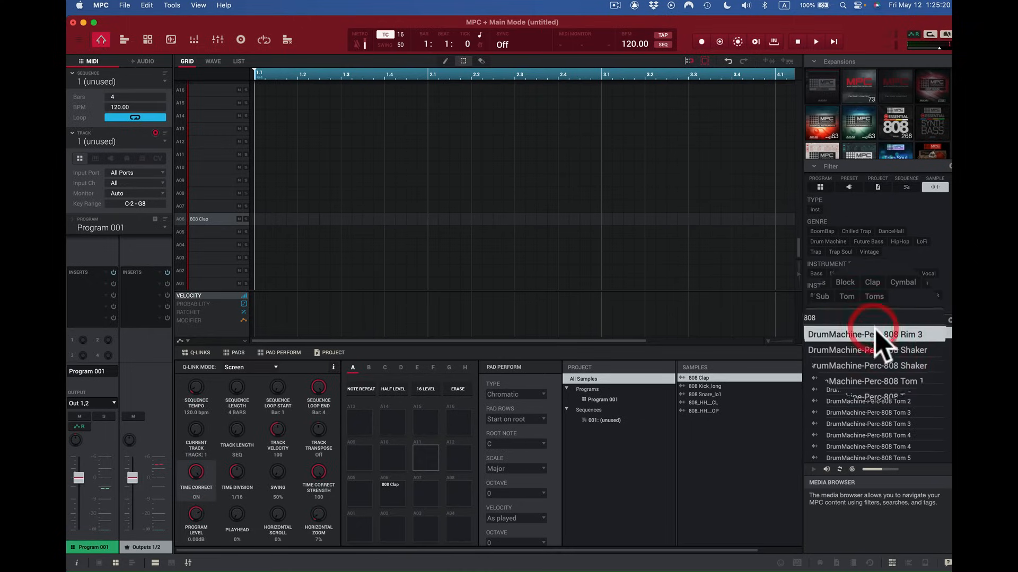
pyautogui.click(880, 345)
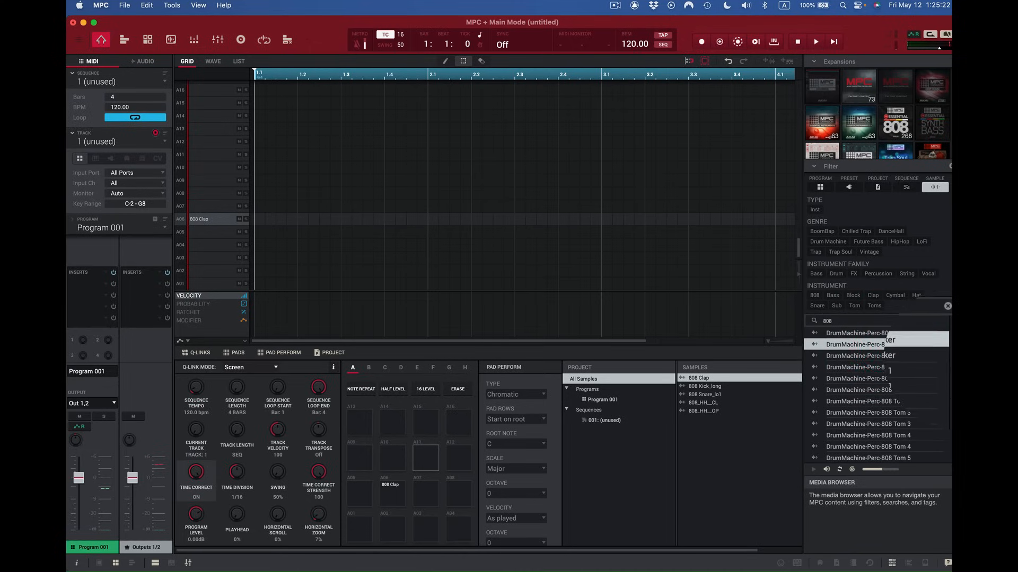
pyautogui.scroll(-10, 878, 395)
pyautogui.click(859, 387)
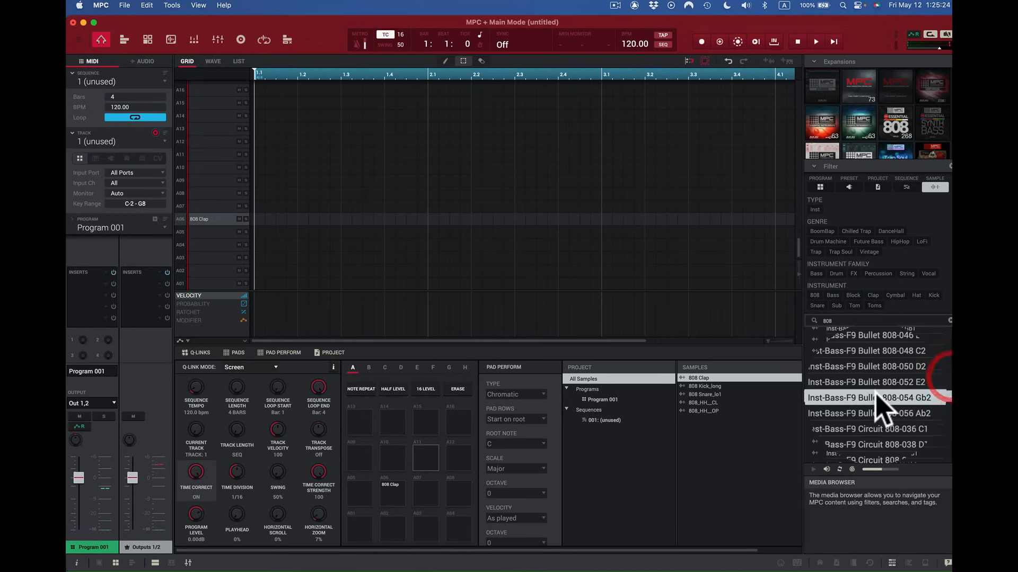
pyautogui.click(855, 421)
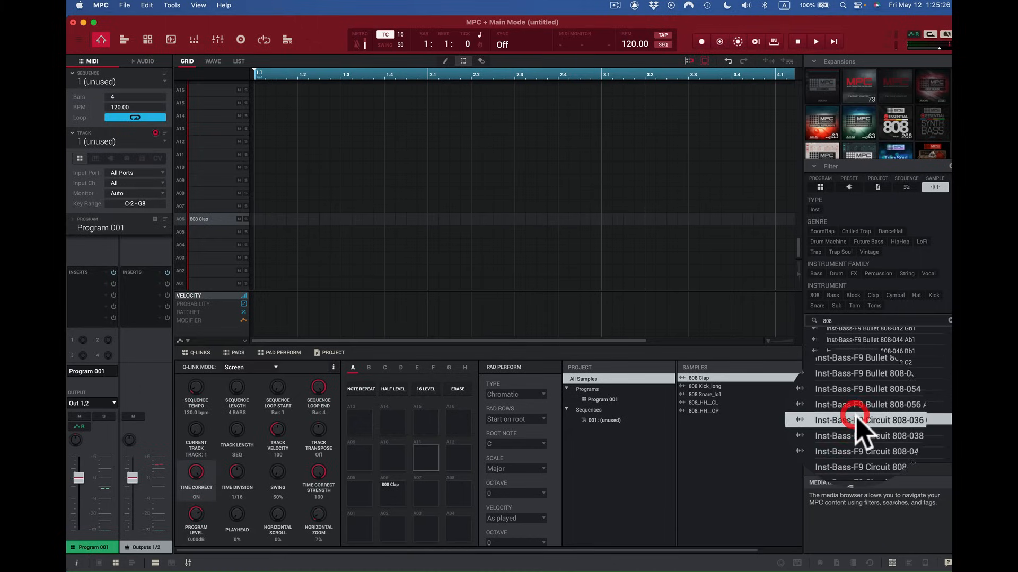
pyautogui.moveTo(851, 423); pyautogui.dragTo(702, 432)
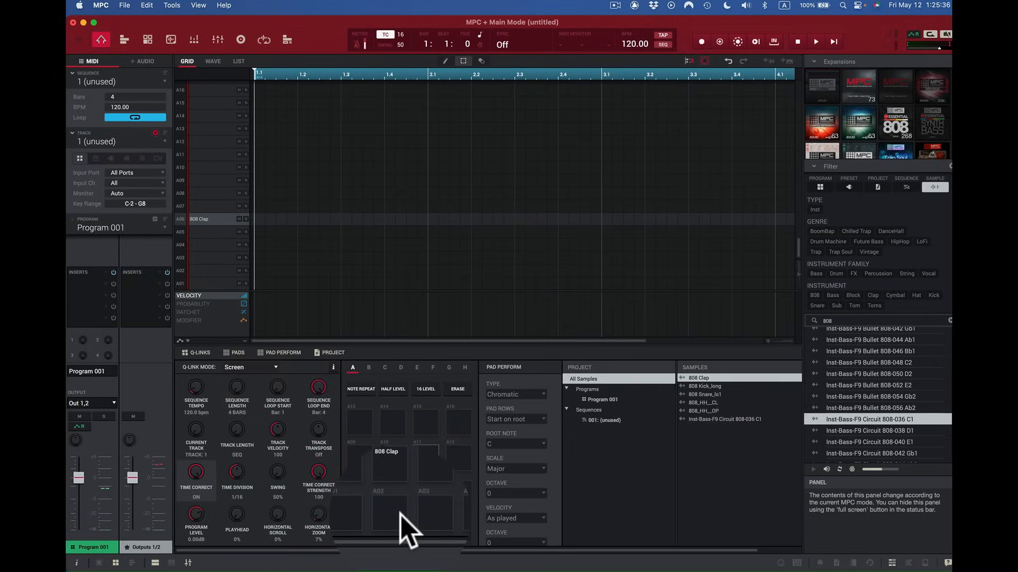
# Show only the samples used by Program 001 and rename the program as New nKit.
pyautogui.click(617, 404)
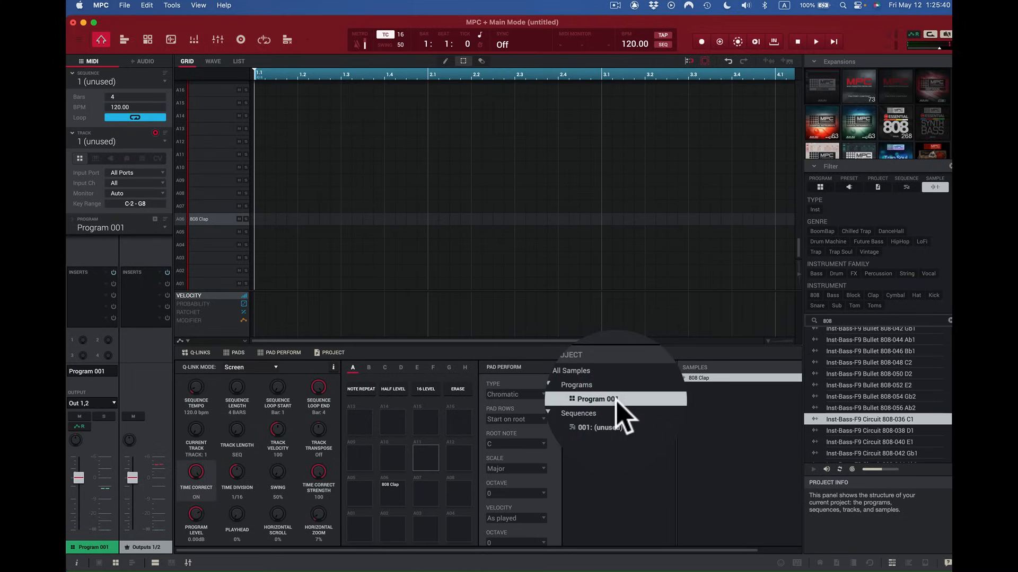
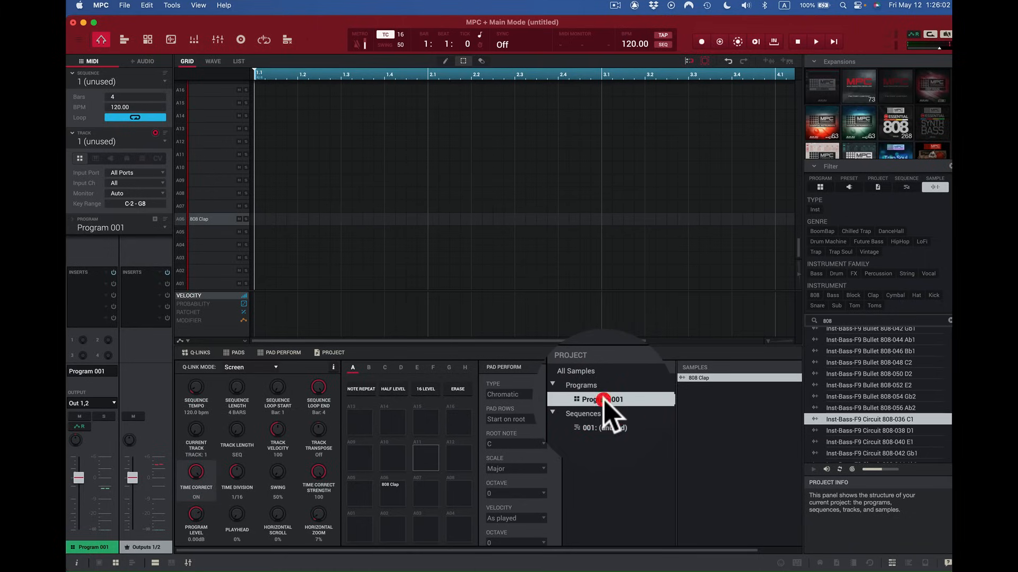
pyautogui.rightClick(603, 400)
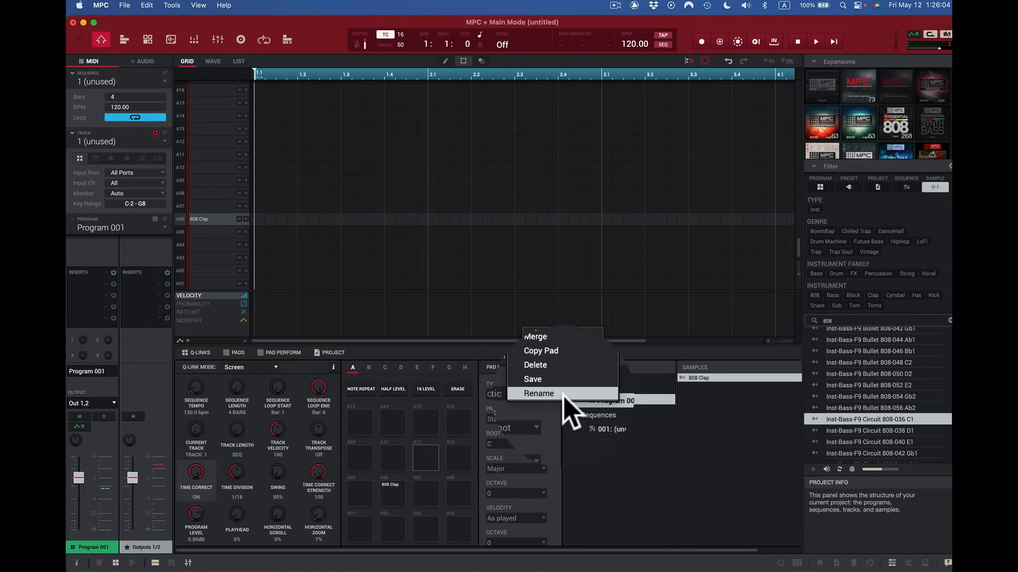
pyautogui.click(566, 397)
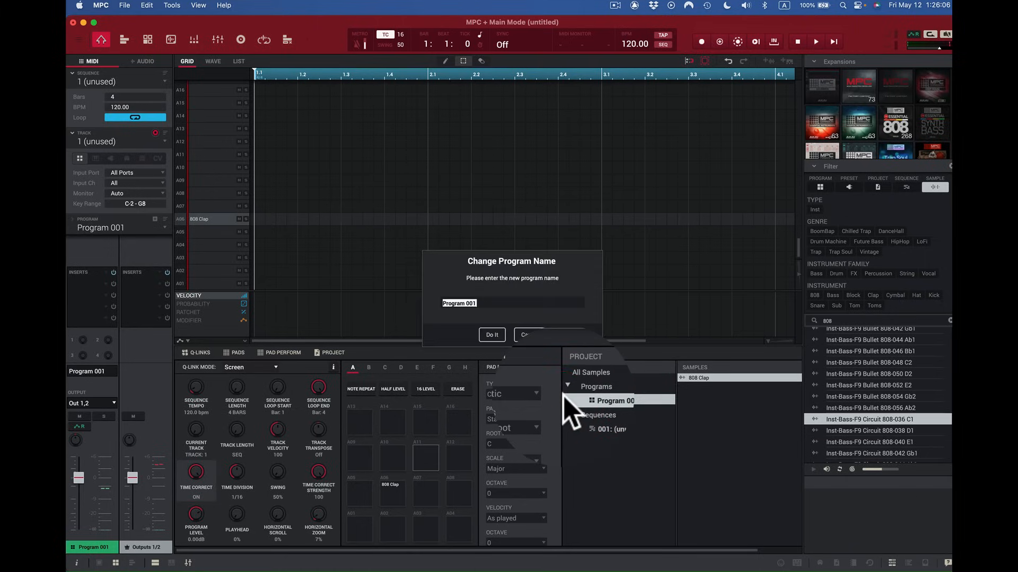
pyautogui.write('New nKit')
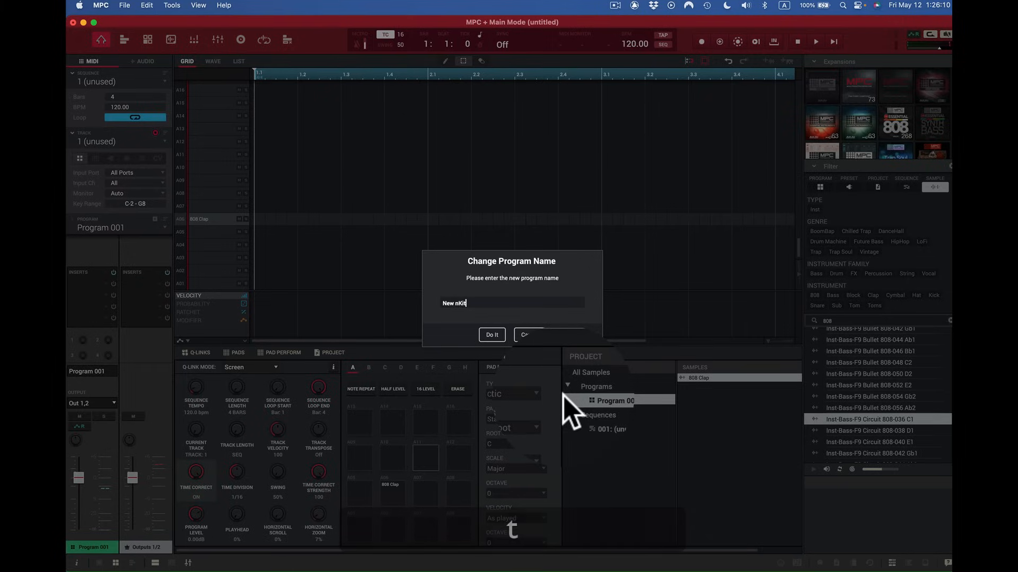
pyautogui.click(496, 334)
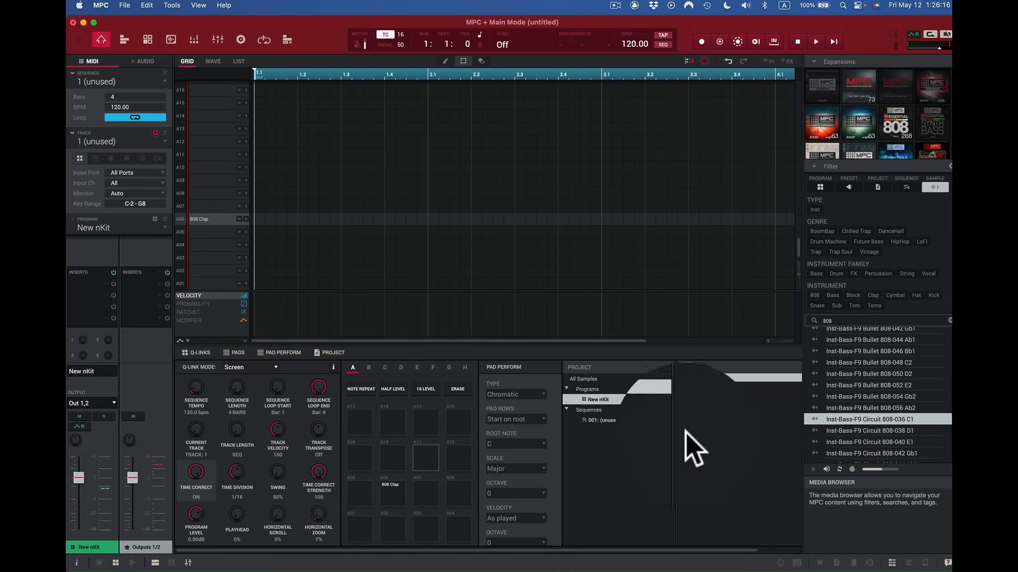
# List all project samples and assign Inst-Bass-F9 Circuit 808-036 C1 to pad A05 and 808 Snare_lo1 to pad A01.
pyautogui.click(588, 379)
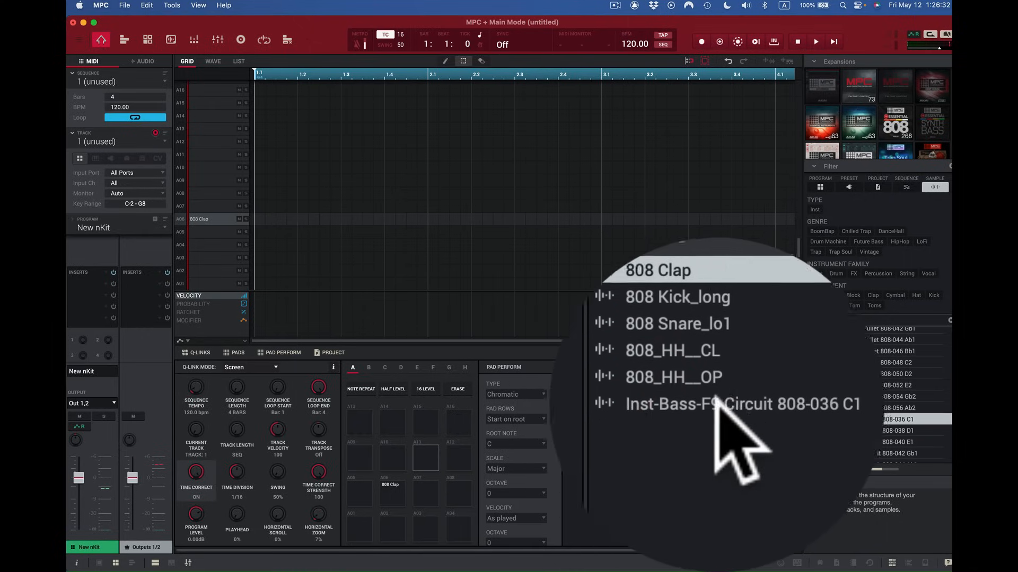
pyautogui.moveTo(683, 419); pyautogui.dragTo(366, 481)
pyautogui.moveTo(365, 396); pyautogui.dragTo(360, 401)
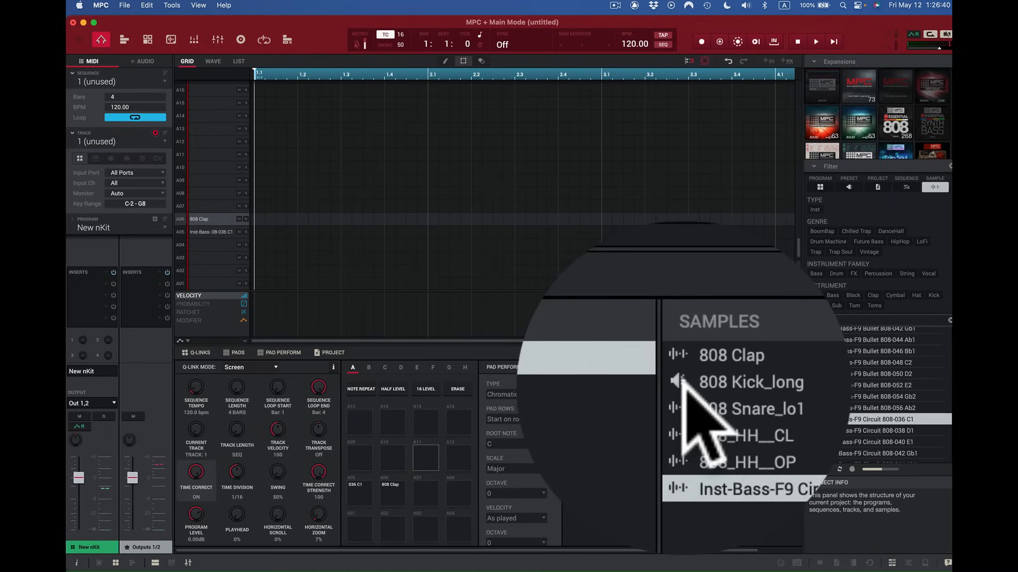
pyautogui.moveTo(689, 396); pyautogui.dragTo(360, 524)
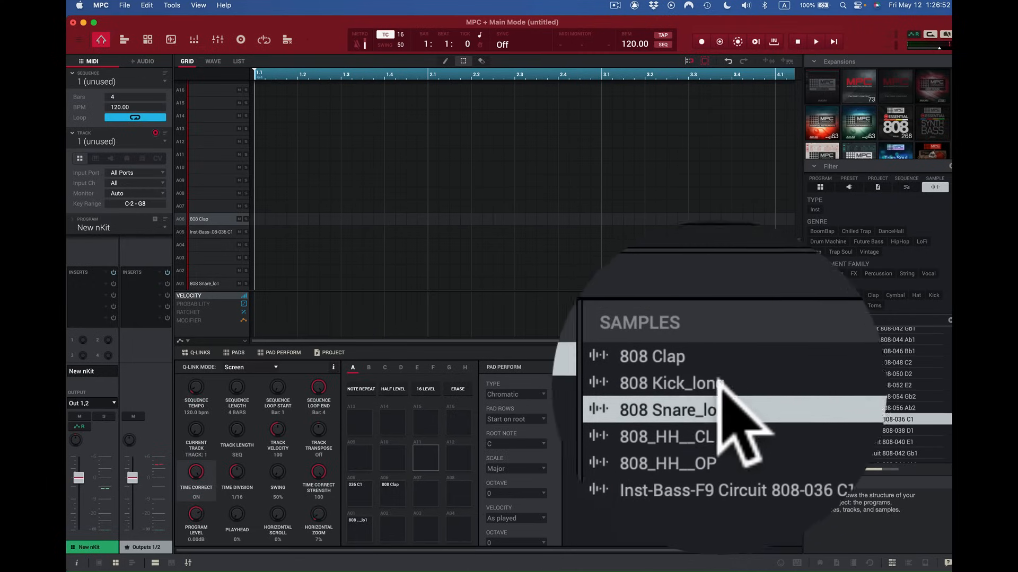
# Assign the 808_HH__CL sample to pad A03 and 808_HH__OP to pad A04.
pyautogui.click(679, 397)
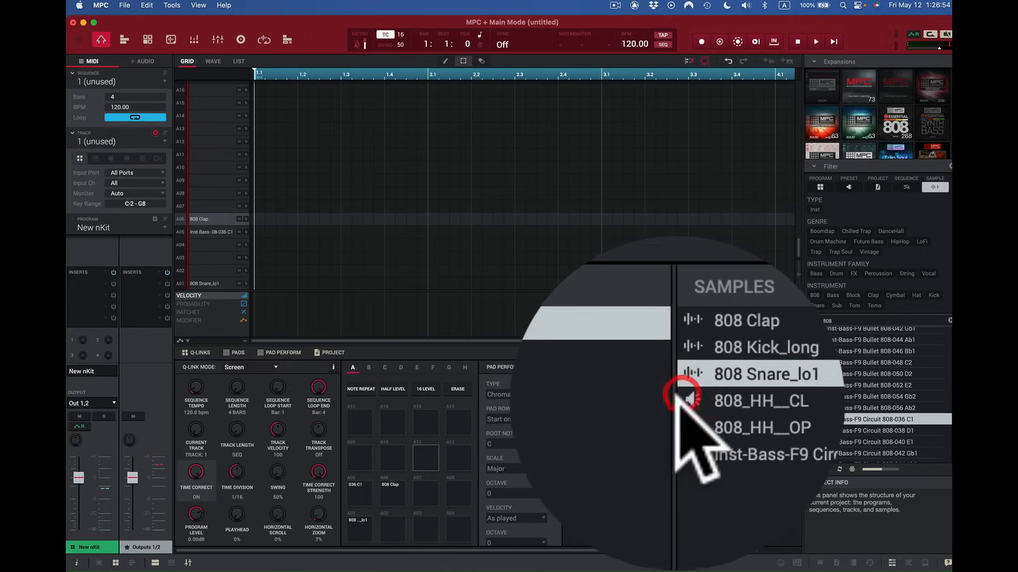
pyautogui.click(710, 397)
pyautogui.moveTo(713, 411); pyautogui.dragTo(435, 421)
pyautogui.moveTo(716, 432); pyautogui.dragTo(604, 440)
pyautogui.moveTo(578, 398); pyautogui.dragTo(453, 436)
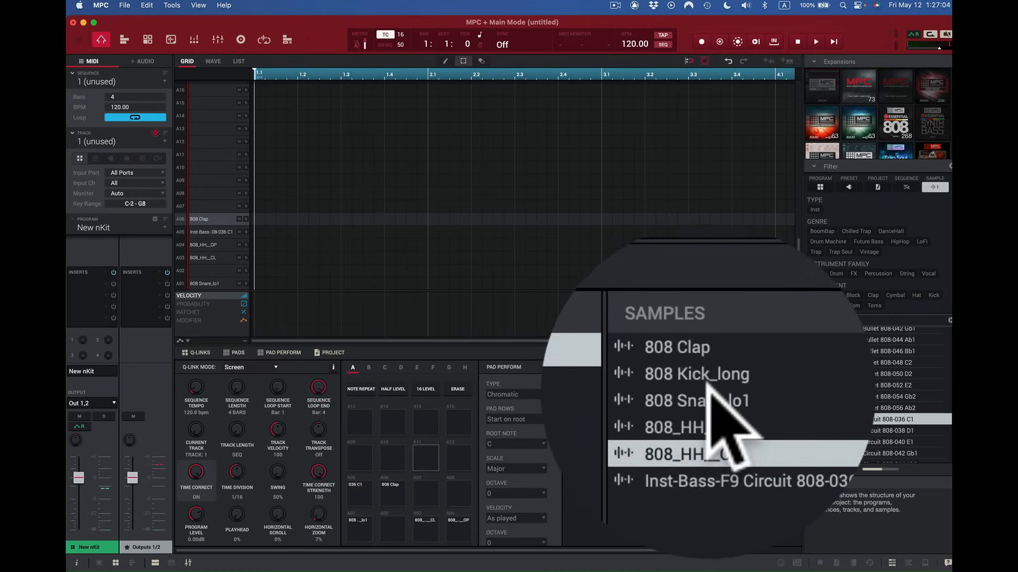
# Assign 808 Kick_long to pad A01 and 808 Snare_lo1 to pad A02.
pyautogui.click(709, 394)
pyautogui.moveTo(687, 393); pyautogui.dragTo(398, 529)
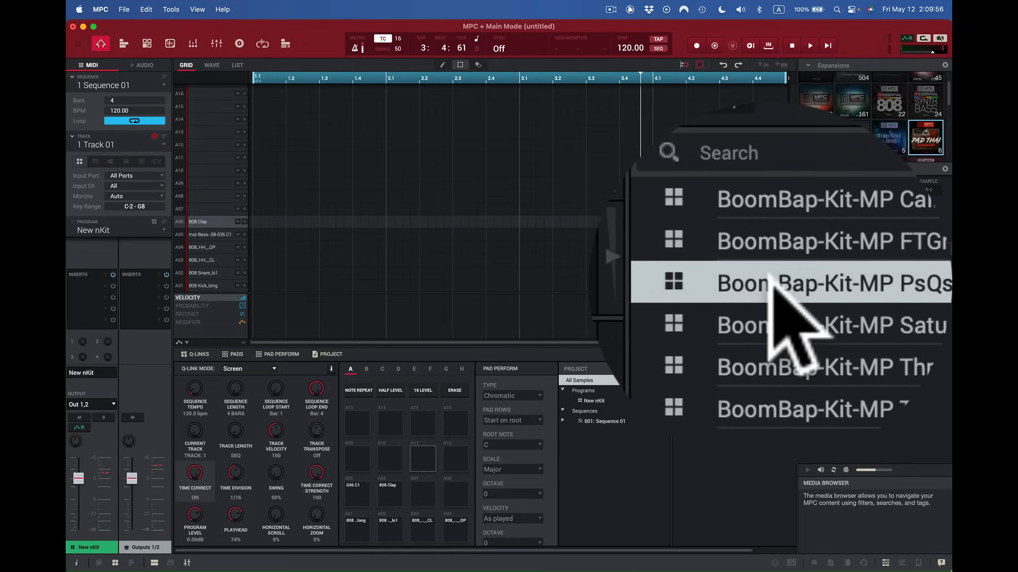
# Load the BoomBap-Kit-MP PsQs 82 Gm kit into the project and audition its hat and kick samples in the sample list.
pyautogui.doubleClick(771, 279)
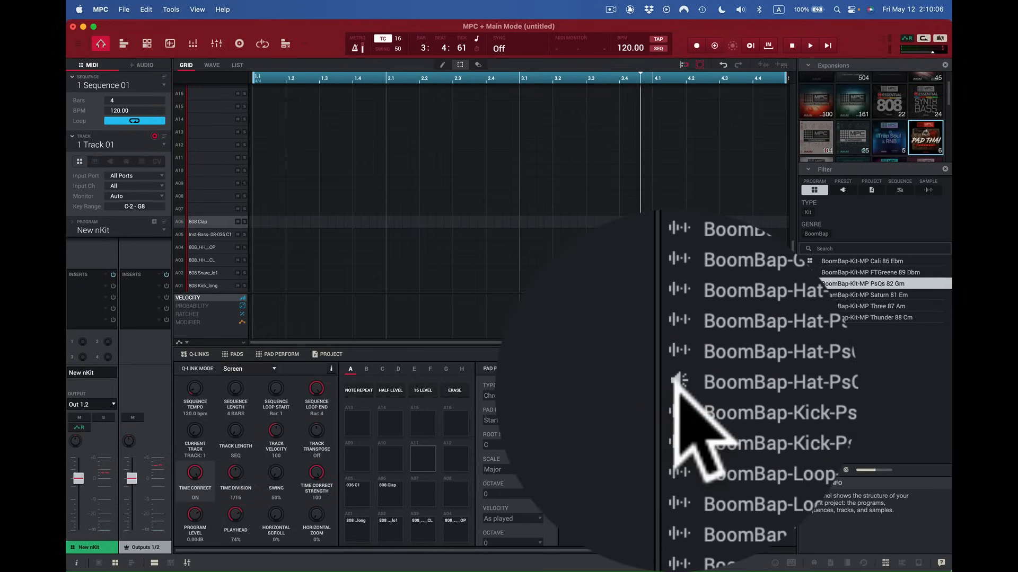
pyautogui.click(676, 381)
pyautogui.click(672, 381)
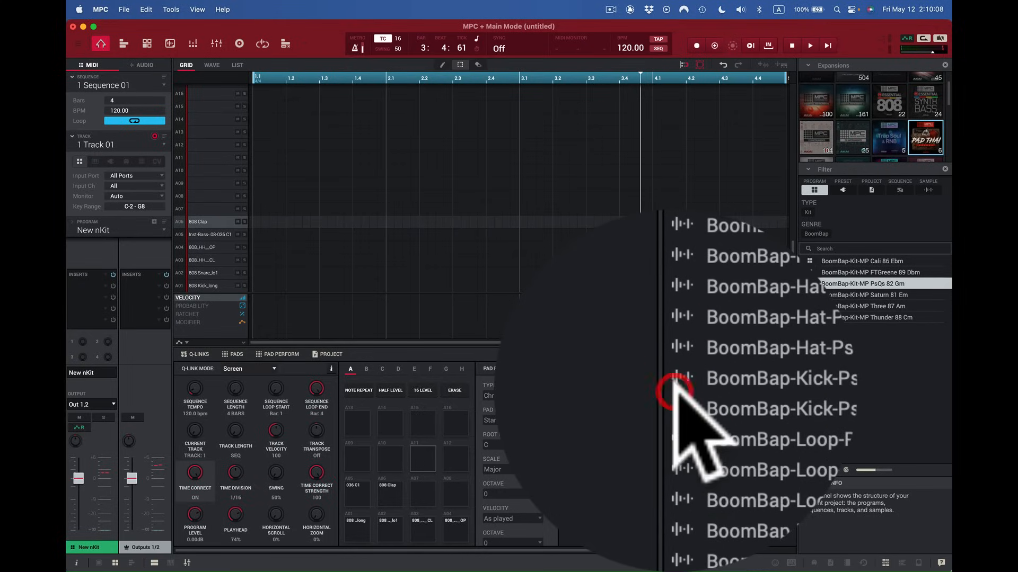
# Audition the BoomBap PsQs kick and loop samples in the project's sample list.
pyautogui.click(673, 380)
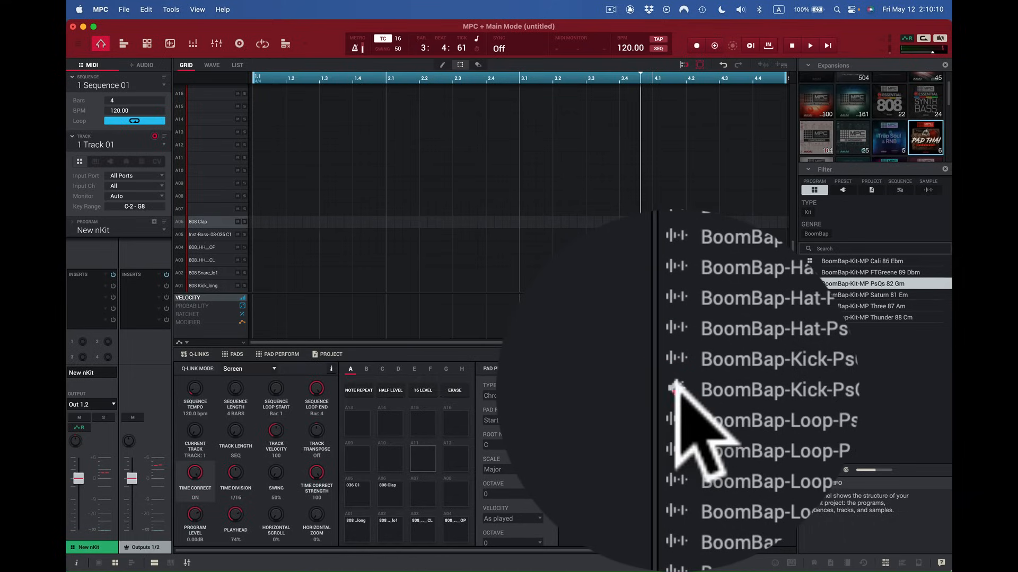
pyautogui.click(673, 382)
pyautogui.click(675, 381)
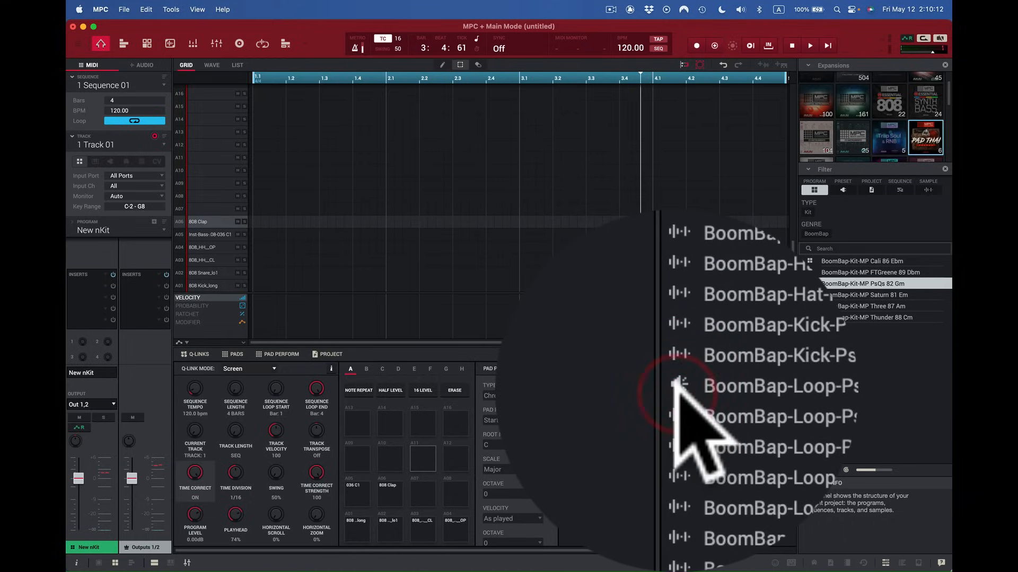
pyautogui.click(674, 380)
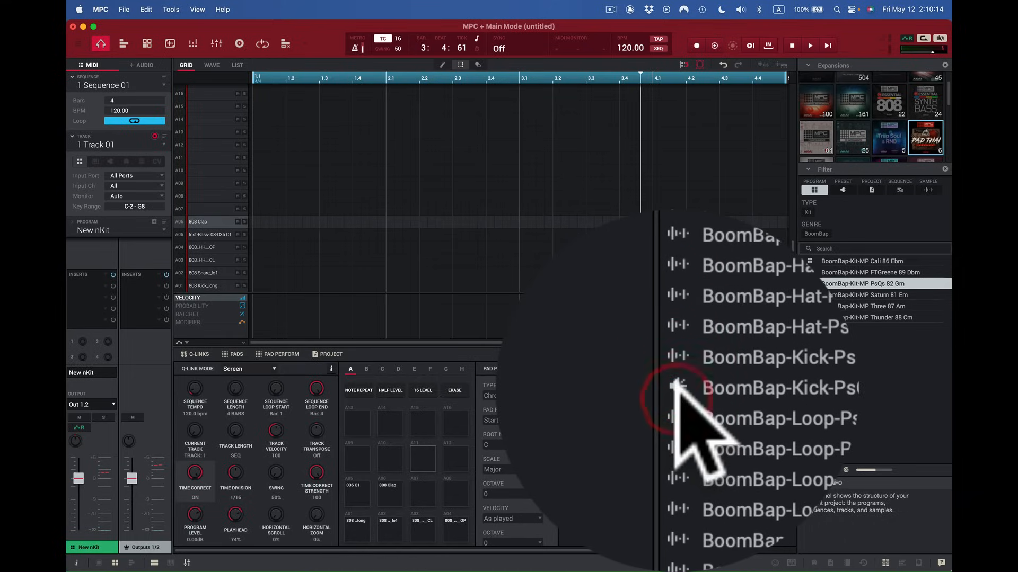
pyautogui.click(681, 385)
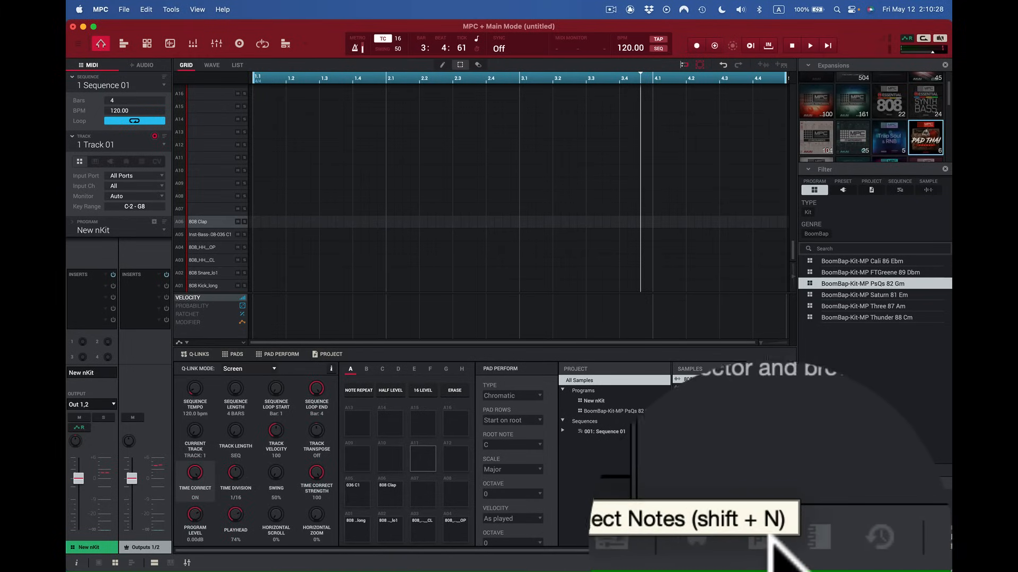
# Show the project contents in place of the expansions browser, audition its BoomBap vocal and loop samples, and select BoomBap-Loop-PsQs Xylo 82 Gm.
pyautogui.click(769, 540)
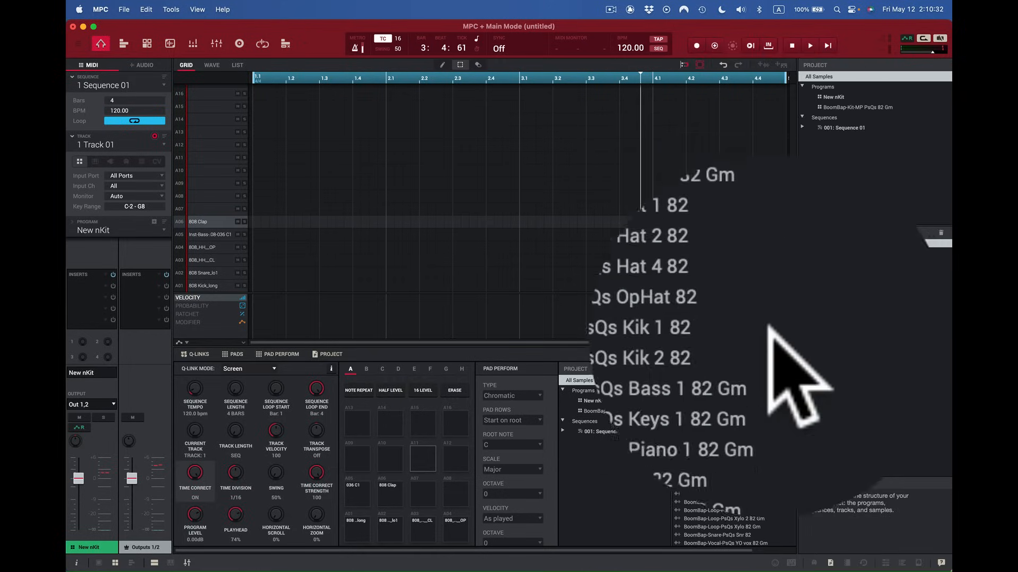
pyautogui.click(803, 424)
pyautogui.click(768, 383)
pyautogui.click(768, 382)
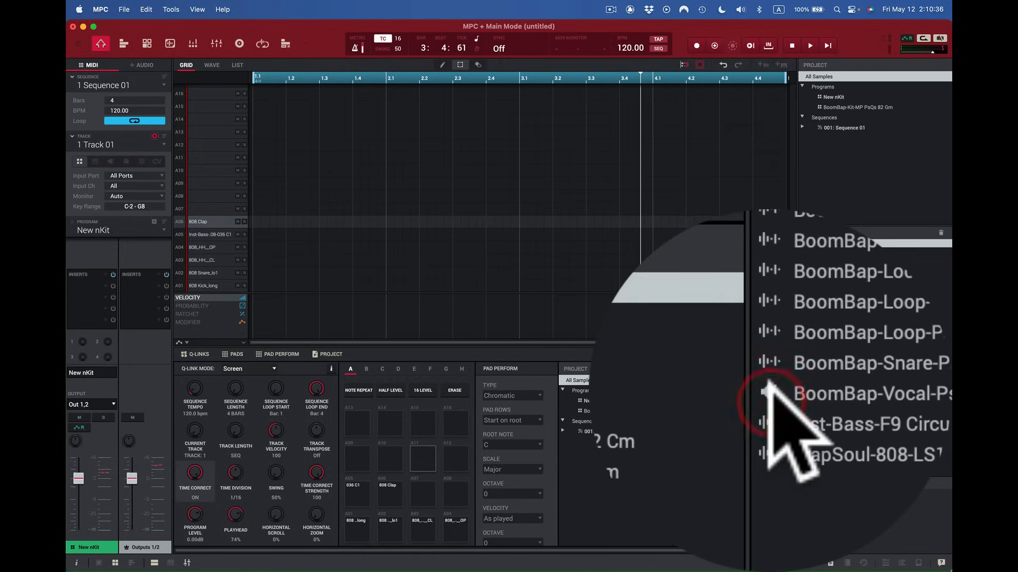
pyautogui.click(769, 383)
pyautogui.click(769, 387)
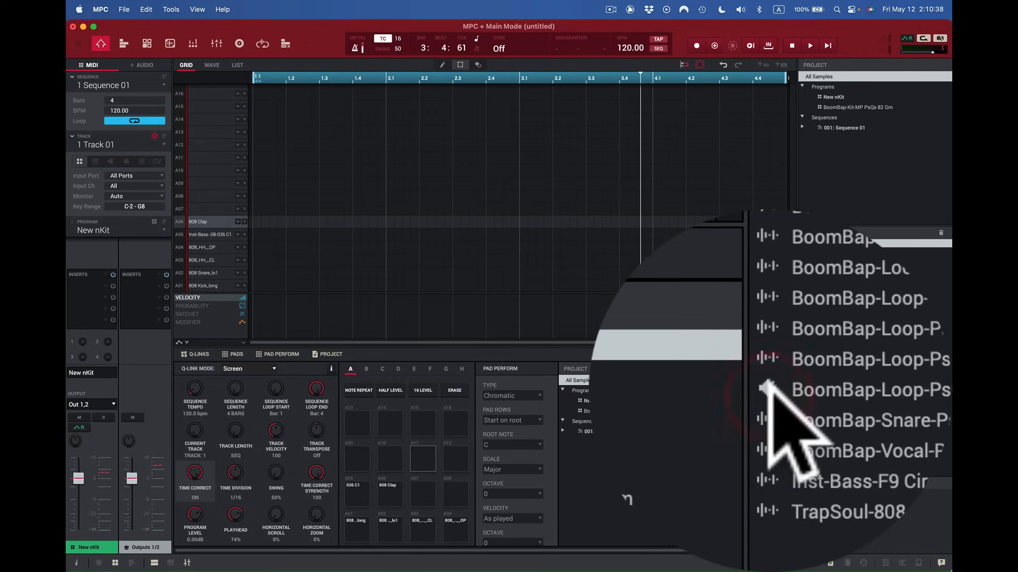
pyautogui.click(769, 390)
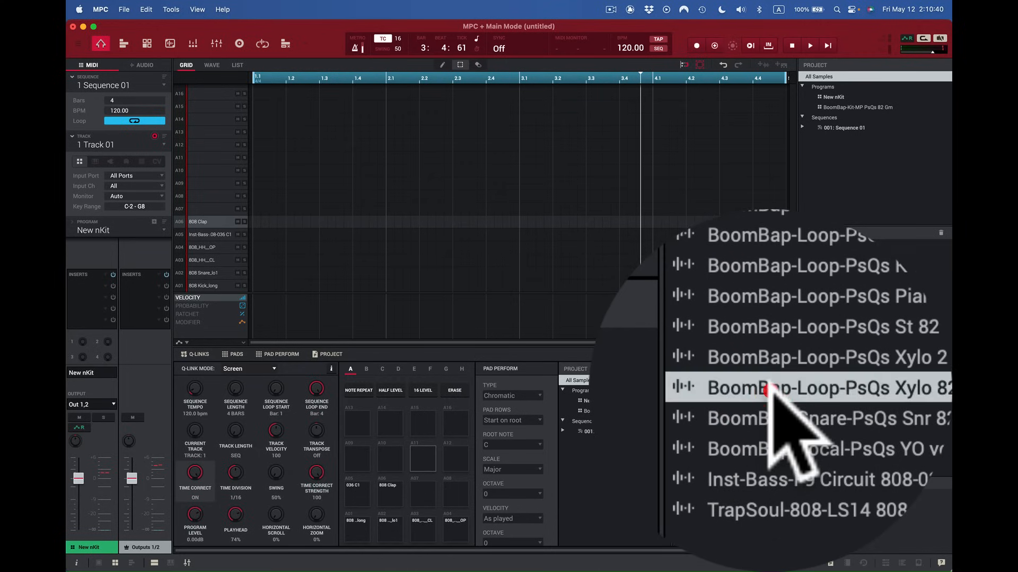
# Examine the Purge Samples options for purging unused samples and deleting all samples, and close them without purging.
pyautogui.click(910, 228)
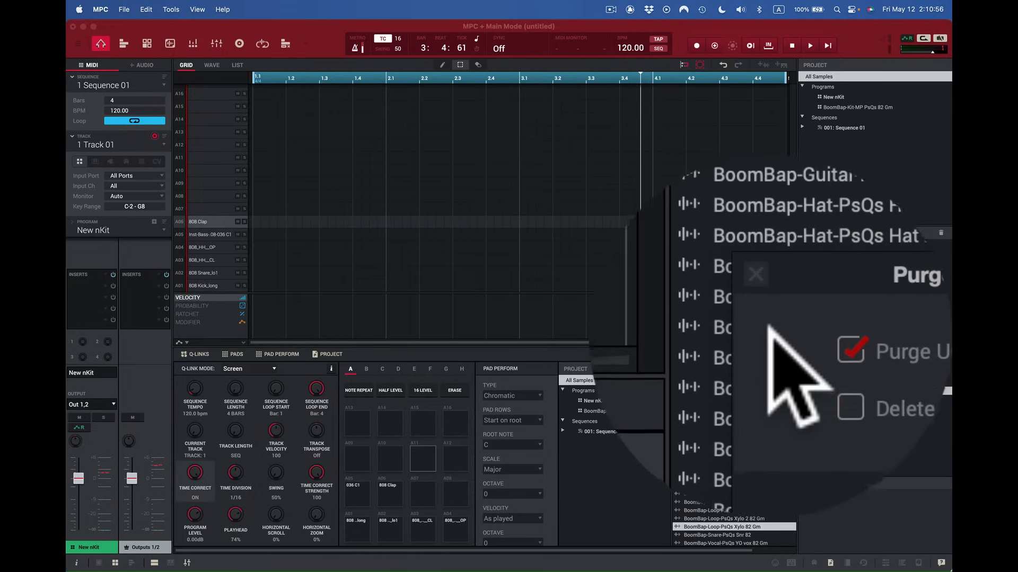
pyautogui.click(768, 330)
pyautogui.click(768, 338)
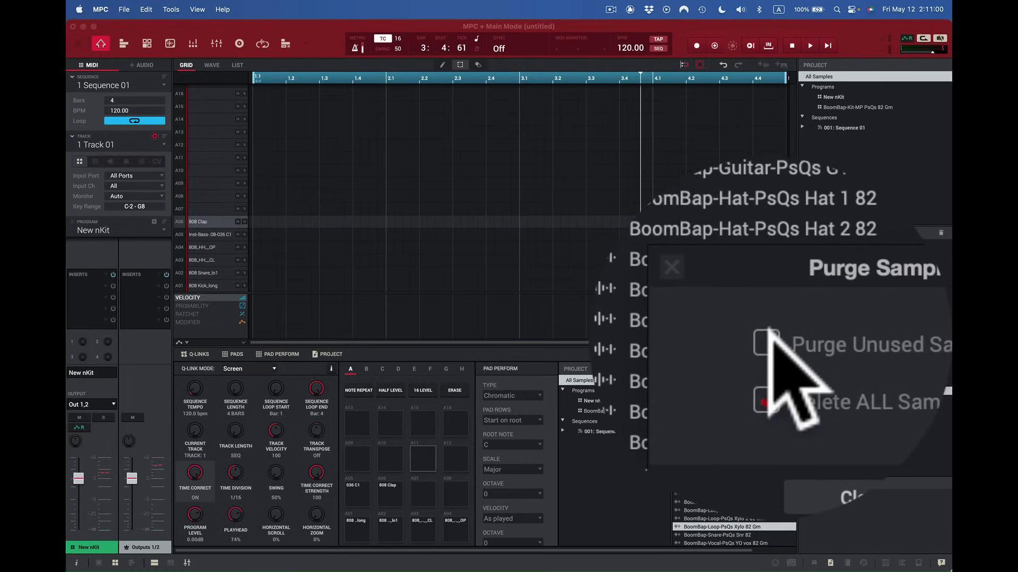
pyautogui.click(768, 336)
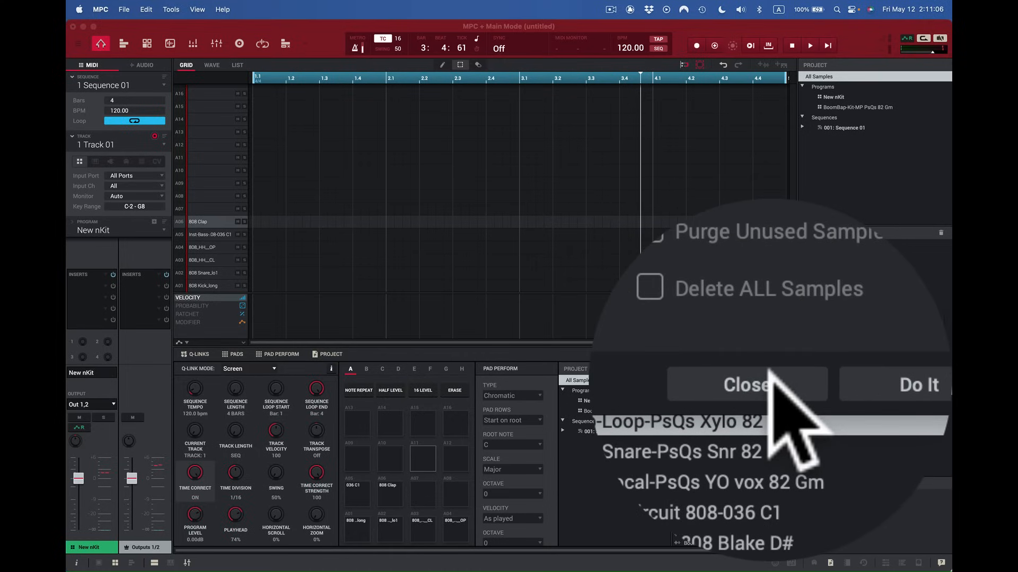
pyautogui.click(772, 379)
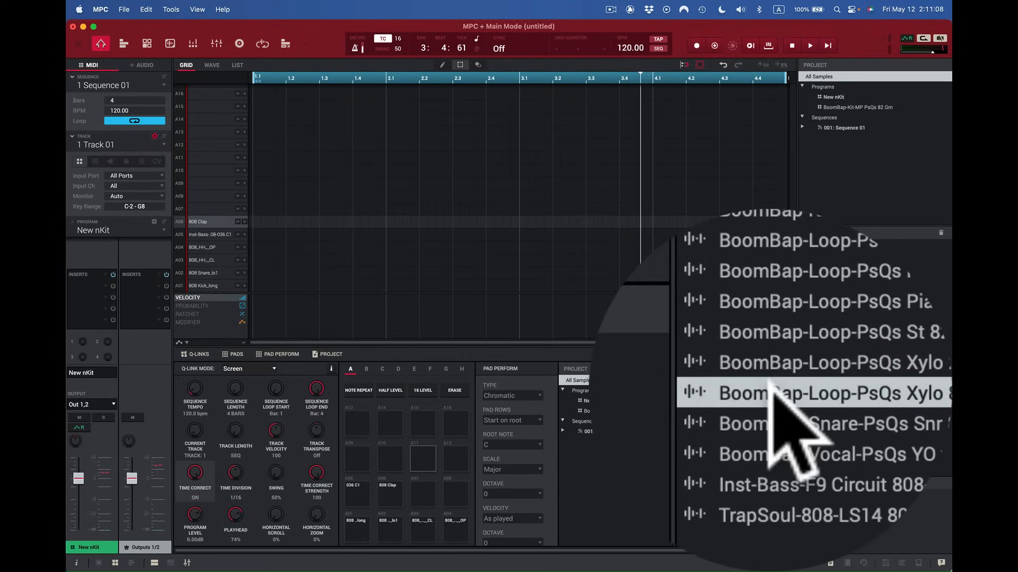
# Try to delete the BoomBap-Loop-PsQs Xylo 82 Gm sample from the project.
pyautogui.click(769, 395)
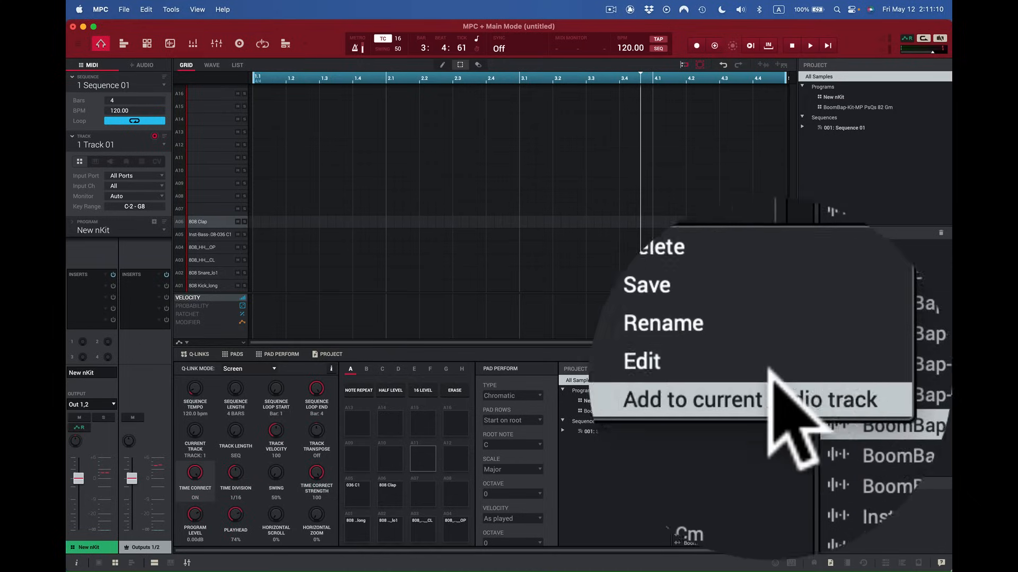
pyautogui.click(768, 339)
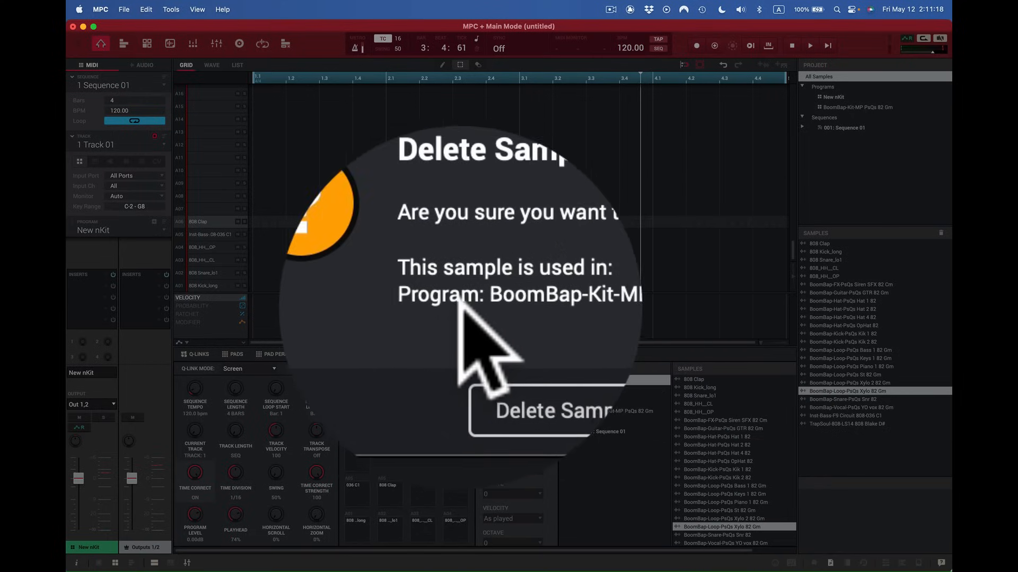
pyautogui.click(491, 327)
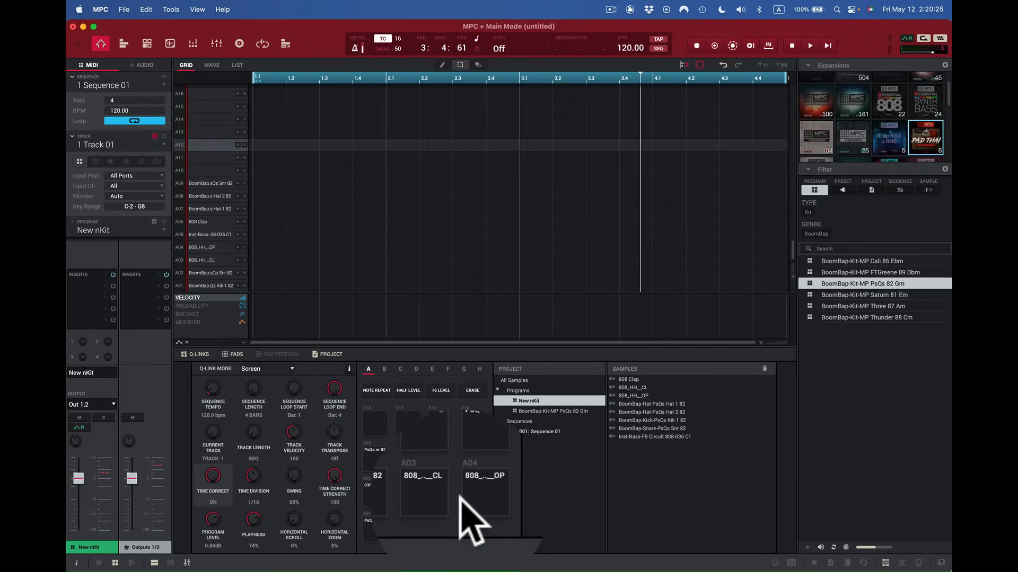
# Hide the expansions browser and set the computer keyboard's Keys mode to Pads.
pyautogui.click(860, 554)
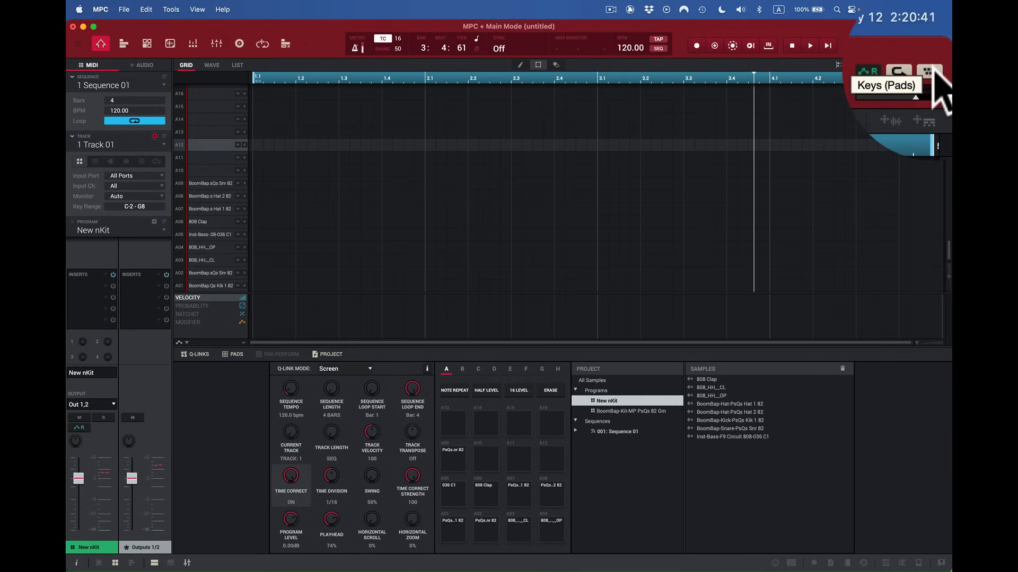
pyautogui.click(931, 72)
pyautogui.click(931, 71)
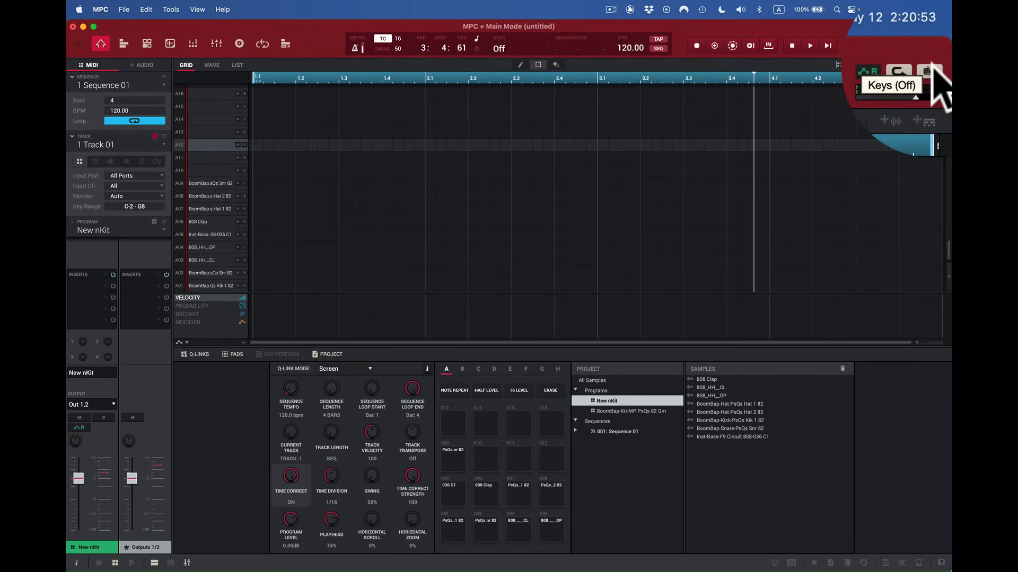
pyautogui.click(932, 69)
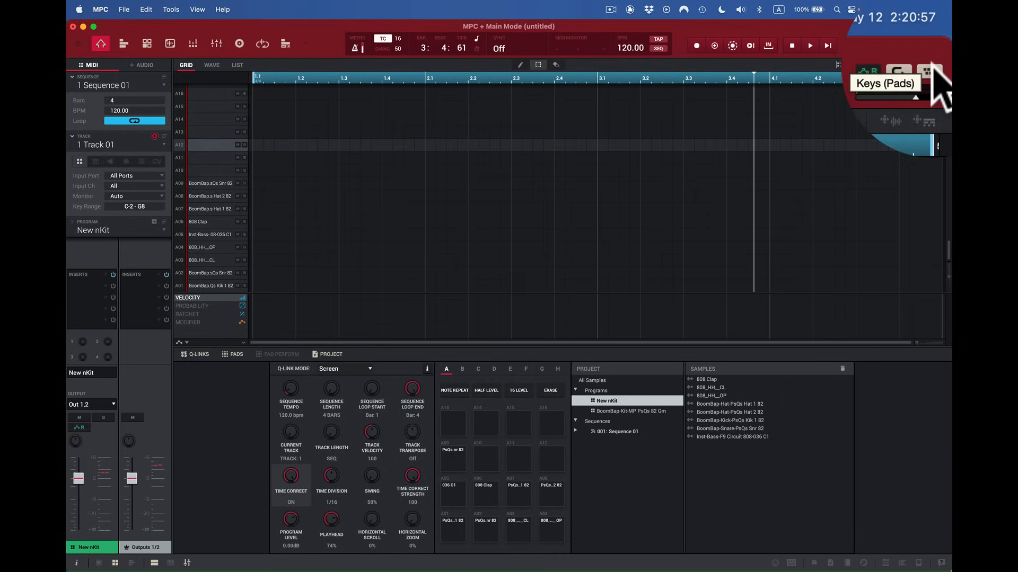
# Play pads A01 to A04 of New nKit from the computer keyboard.
pyautogui.press('z')
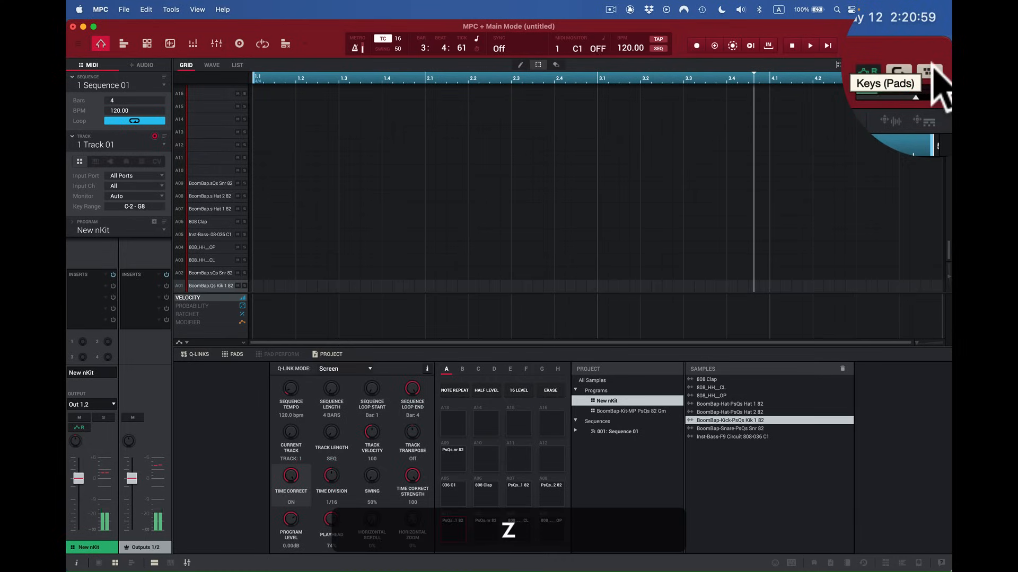
pyautogui.press('c')
pyautogui.press('v')
pyautogui.press('z')
pyautogui.press('x')
pyautogui.press('c')
pyautogui.press('v')
# Play pads A05 to A08 in ascending order twice from the computer keyboard.
pyautogui.press('a')
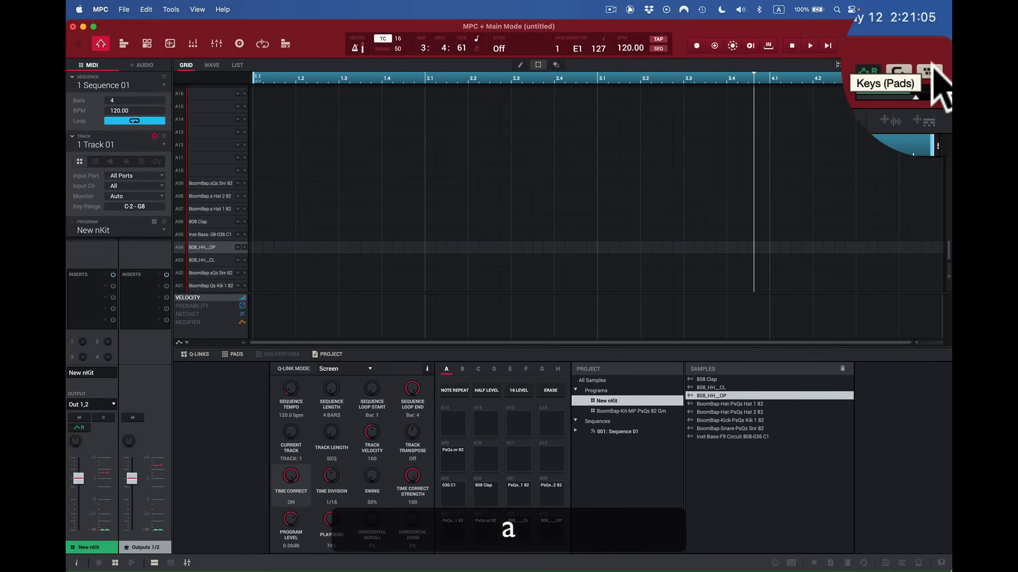
pyautogui.press('s')
pyautogui.press('d')
pyautogui.press('f')
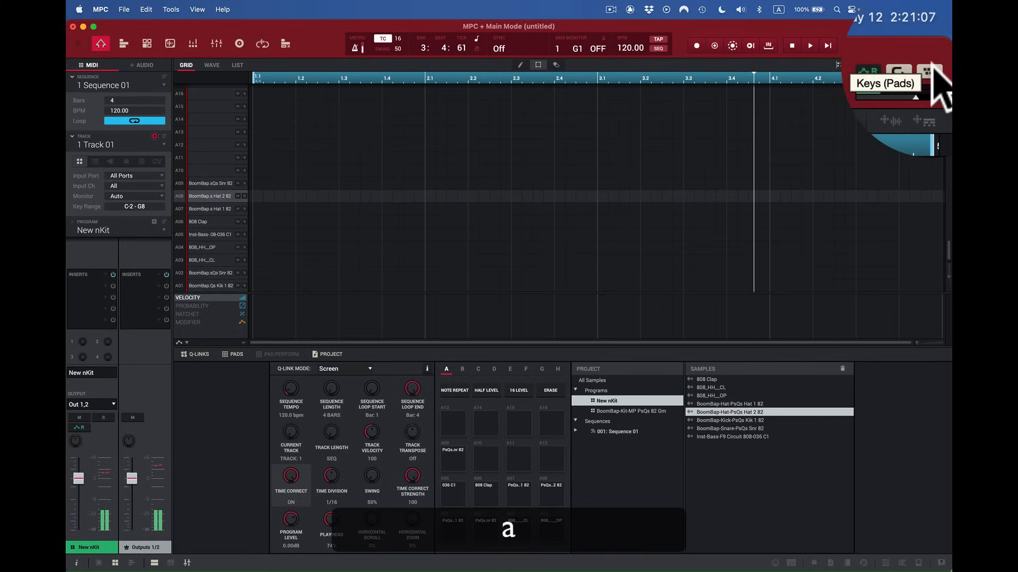
pyautogui.press('s')
pyautogui.press('d')
pyautogui.press('f')
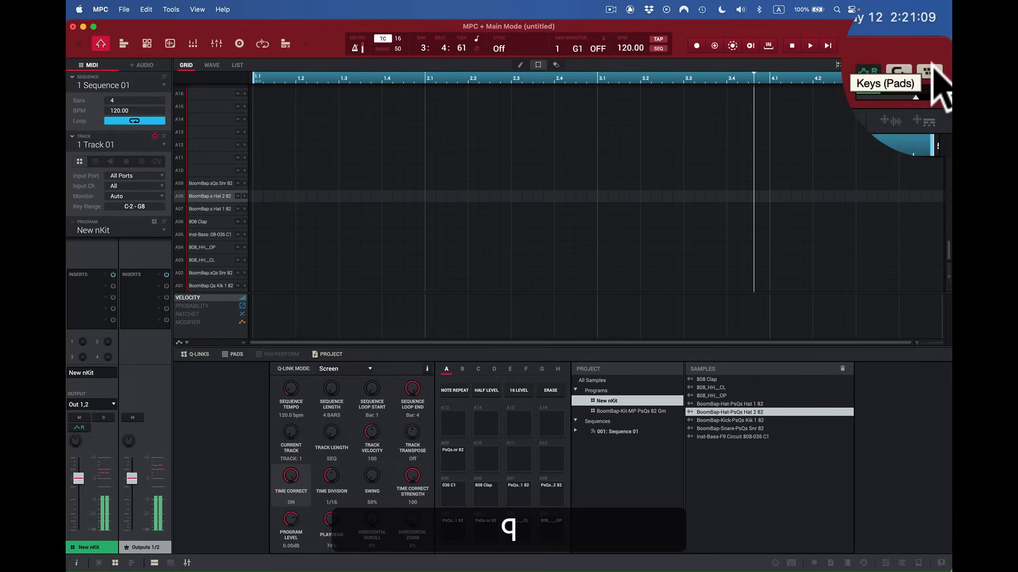
# Play pads from all four rows of bank A, including A09, A05, A06, A01, A02 and A16, from the computer keyboard.
pyautogui.press('q')
pyautogui.press('a')
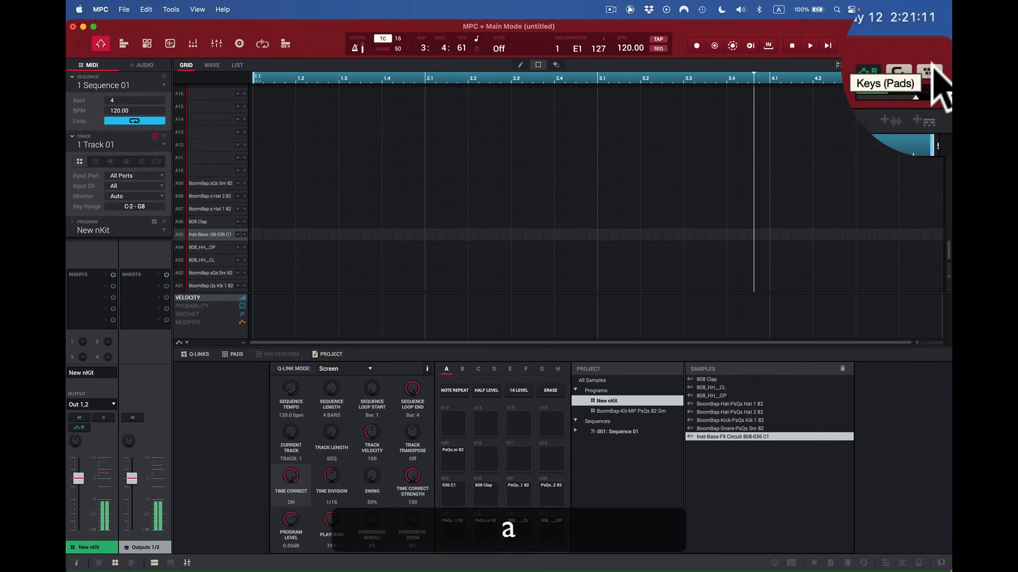
pyautogui.press('s')
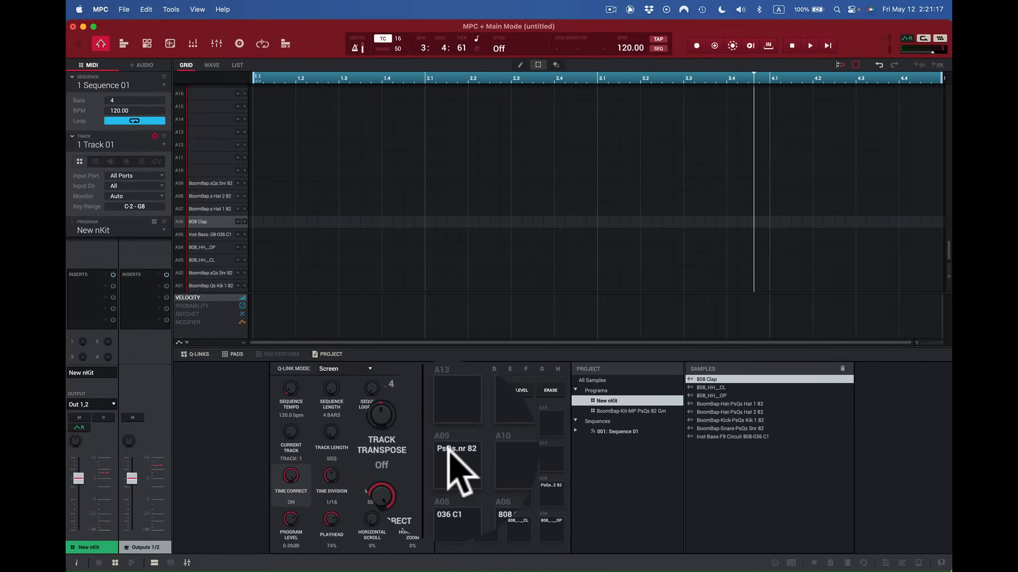
pyautogui.press('a')
pyautogui.press('z')
pyautogui.press('x')
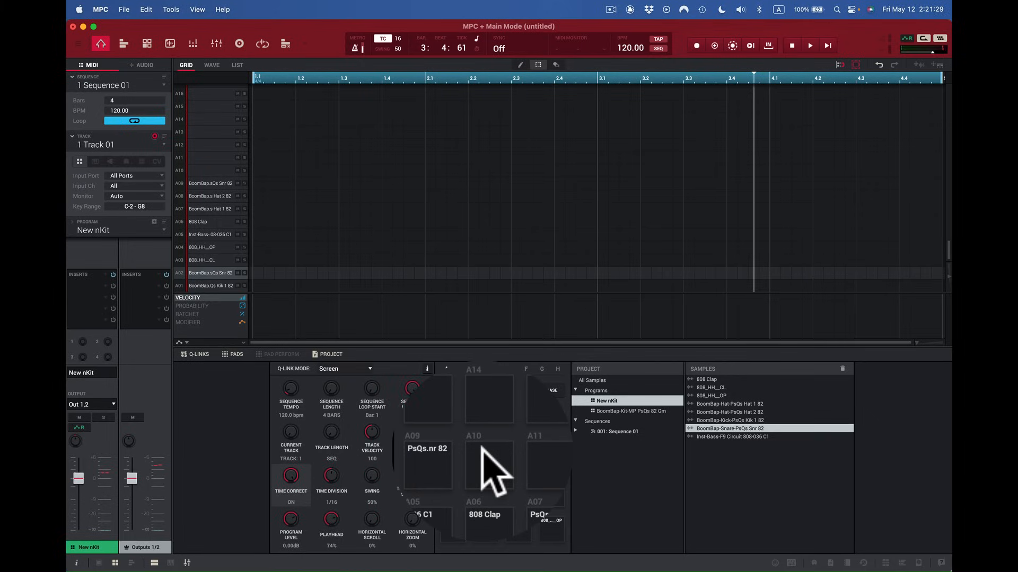
pyautogui.press('2')
pyautogui.press('4')
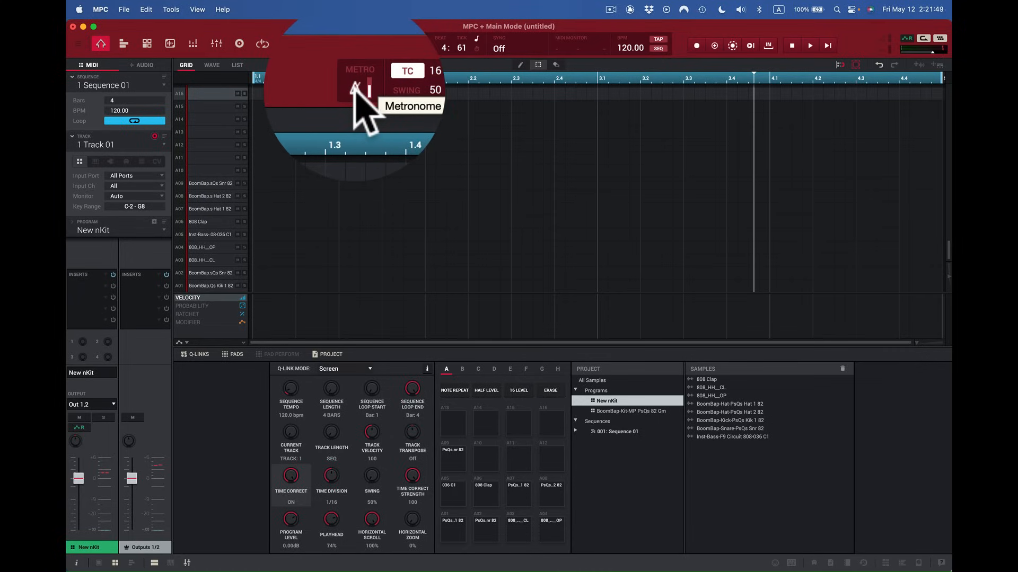
# Switch the metronome off and on again, and play the sequence briefly to hear its current tempo.
pyautogui.press('shift')
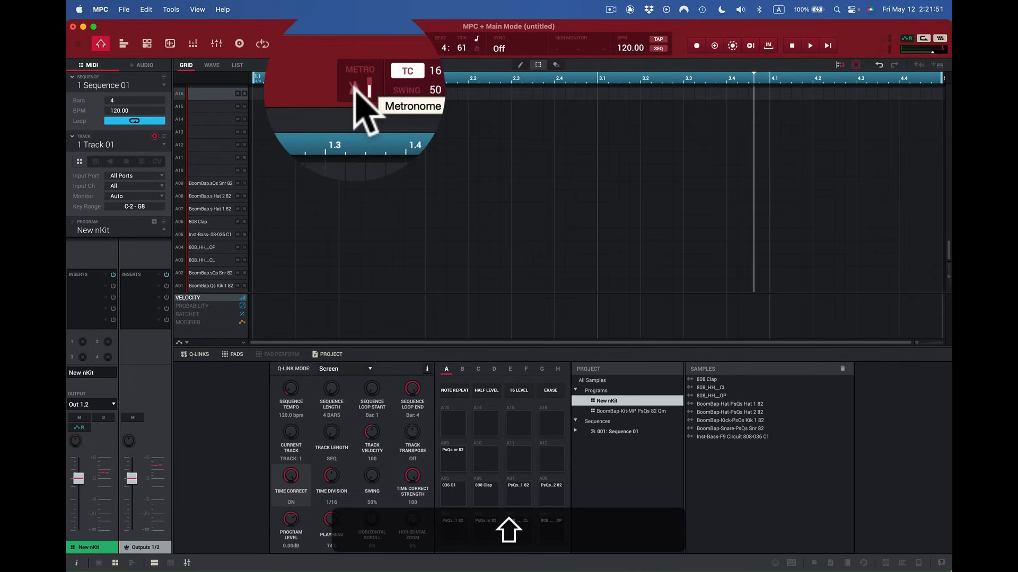
pyautogui.hotkey('shift', 'm')
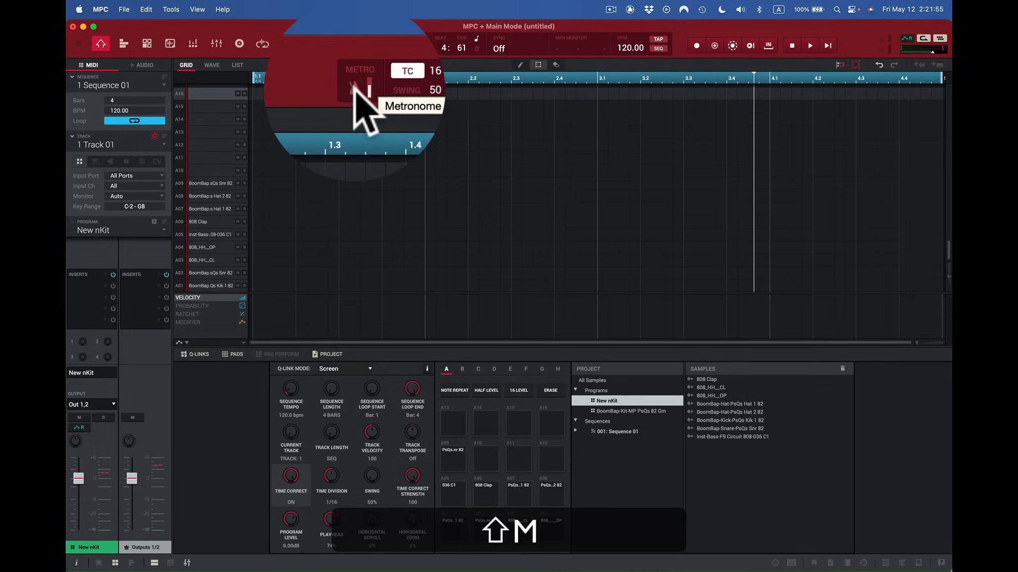
pyautogui.hotkey('shift', 'm')
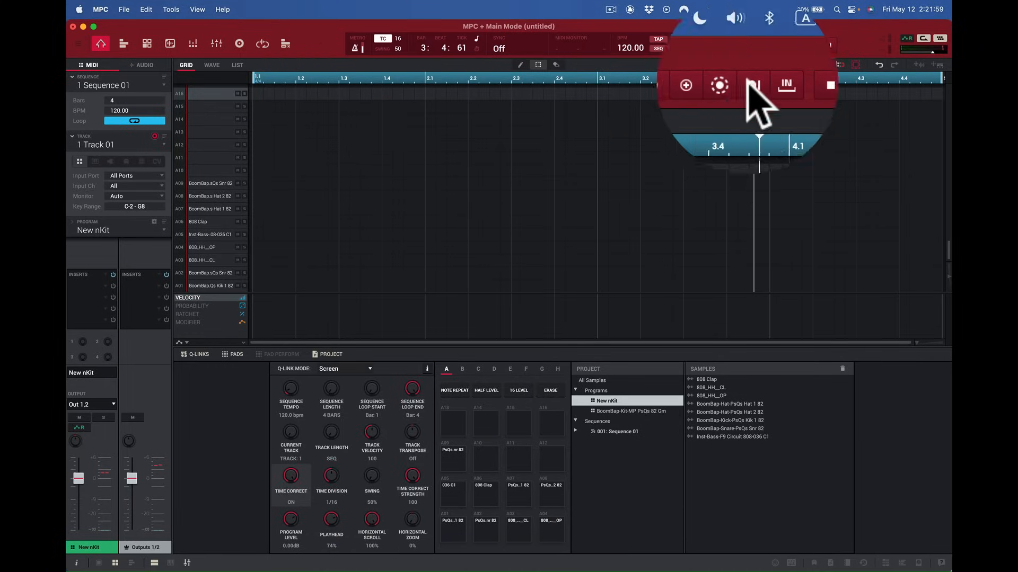
pyautogui.click(810, 83)
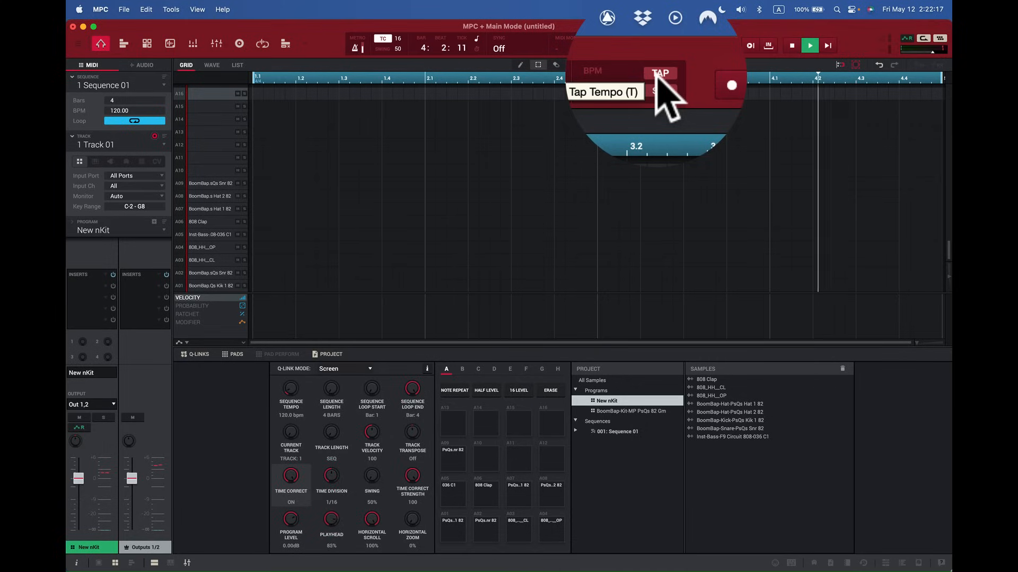
pyautogui.press('space')
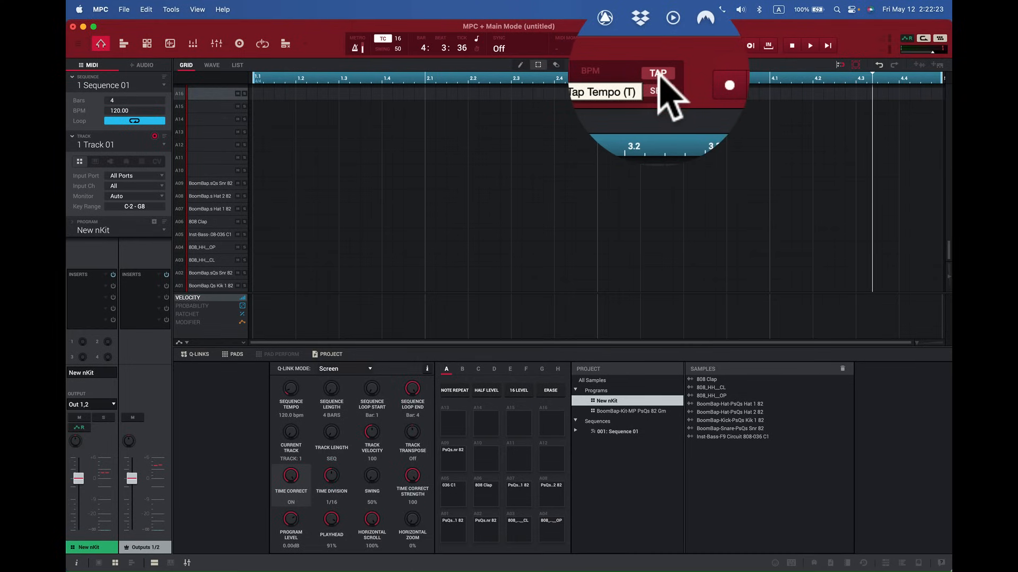
# Tap in a sequence tempo of 81.52 BPM and play the sequence briefly to check it.
pyautogui.click(659, 74)
pyautogui.click(658, 74)
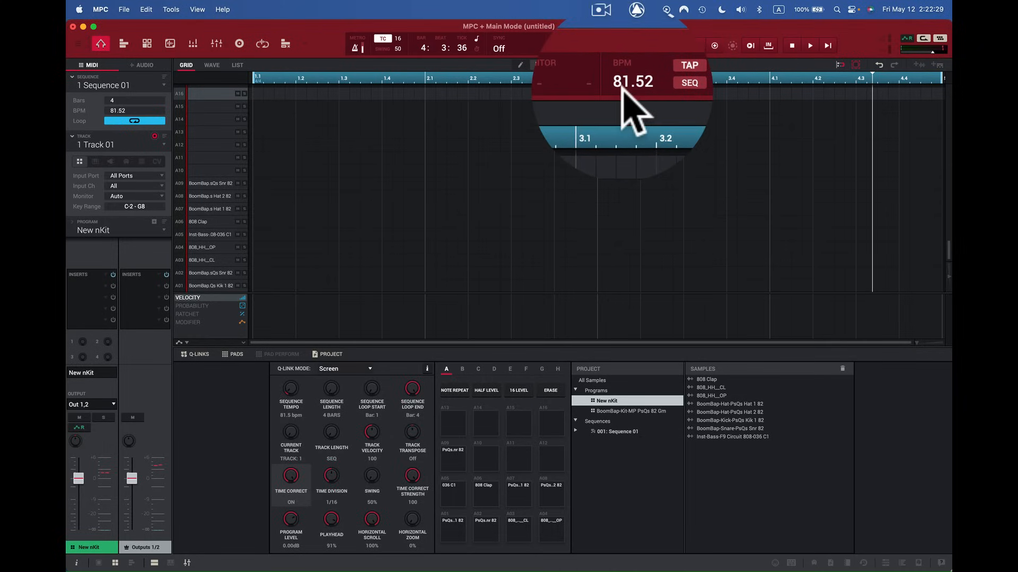
pyautogui.press('space')
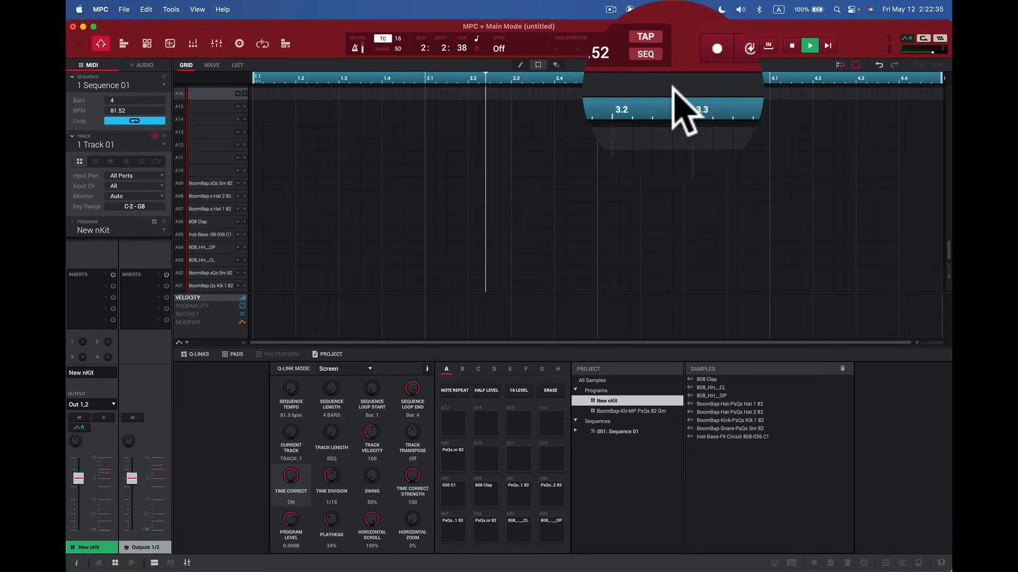
pyautogui.press('space')
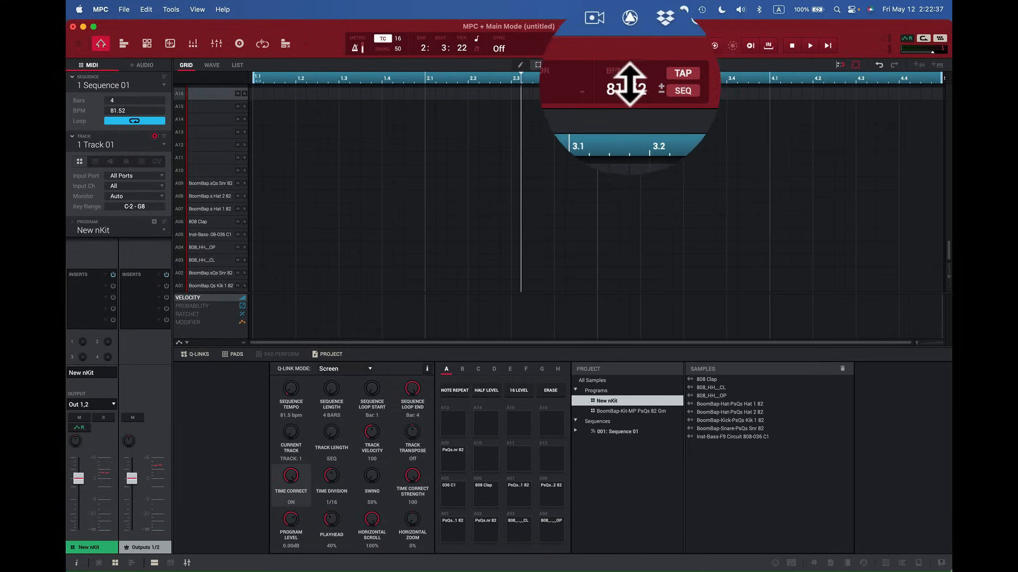
# Set the sequence tempo to 85 BPM.
pyautogui.doubleClick(635, 89)
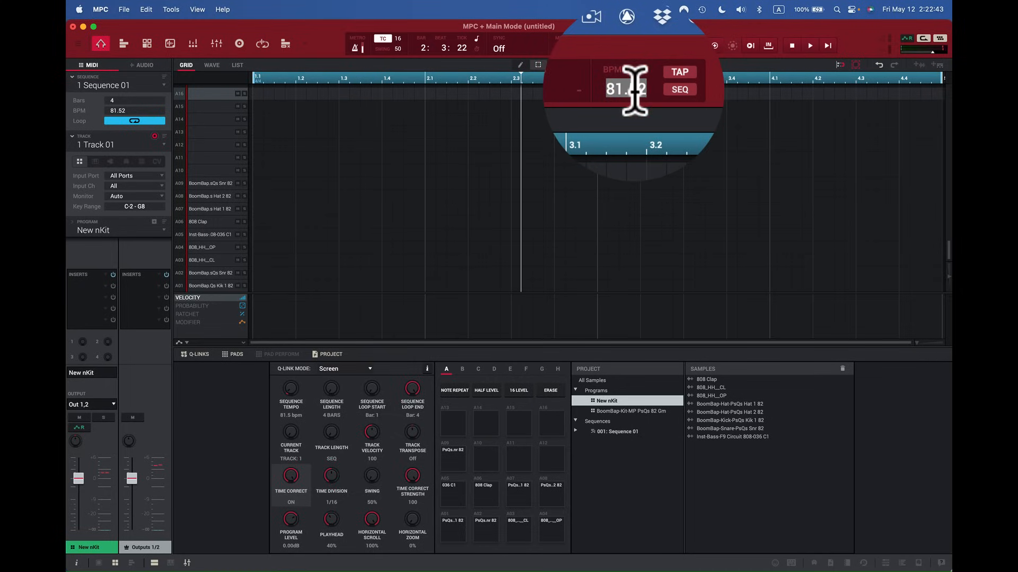
pyautogui.write('85')
pyautogui.press('Return')
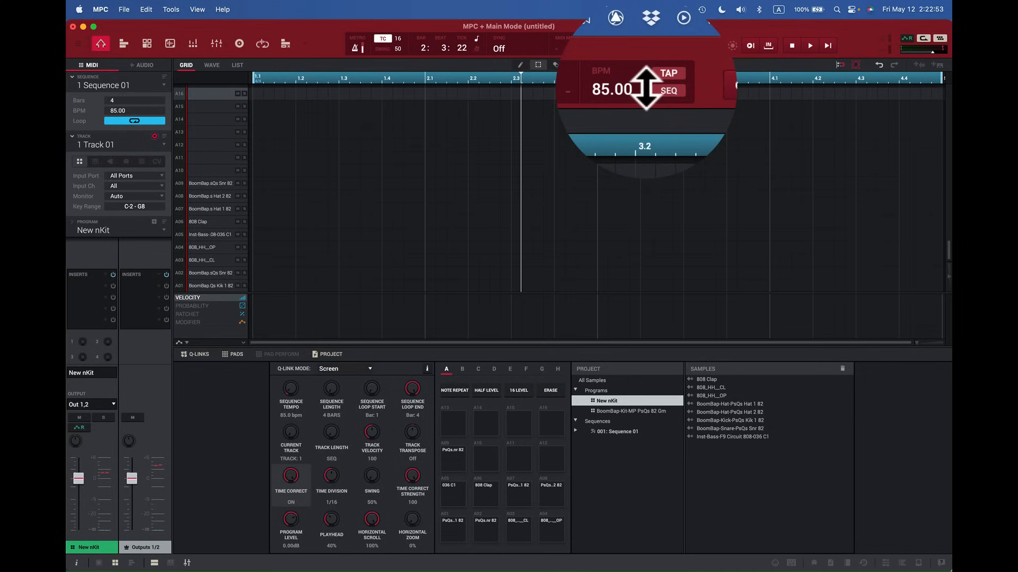
pyautogui.moveTo(645, 88); pyautogui.dragTo(647, 91)
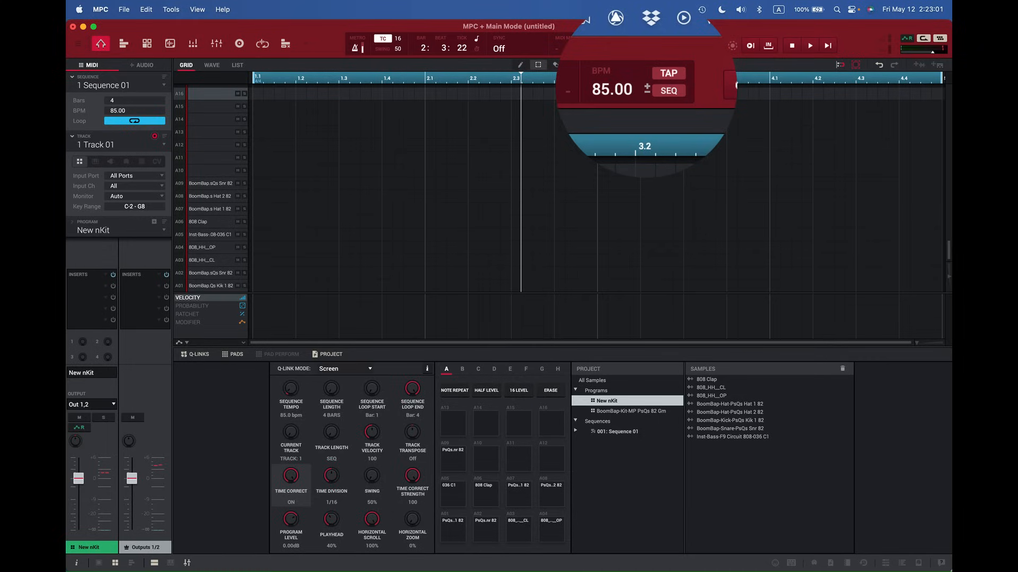
pyautogui.click(646, 85)
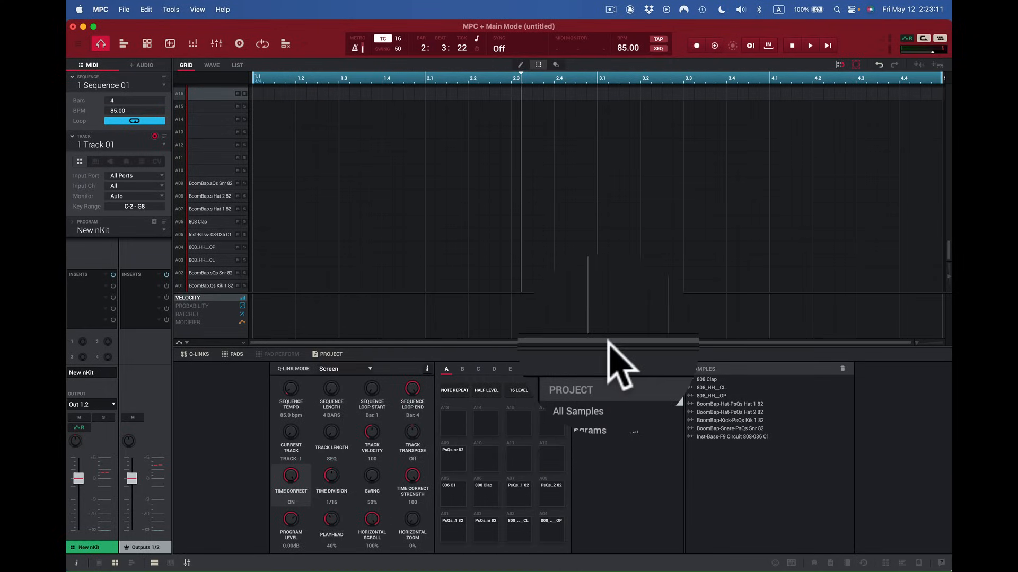
# Play the sequence with the metronome, trigger kick pad A01 twice from the computer keyboard, and stop playback.
pyautogui.press('space')
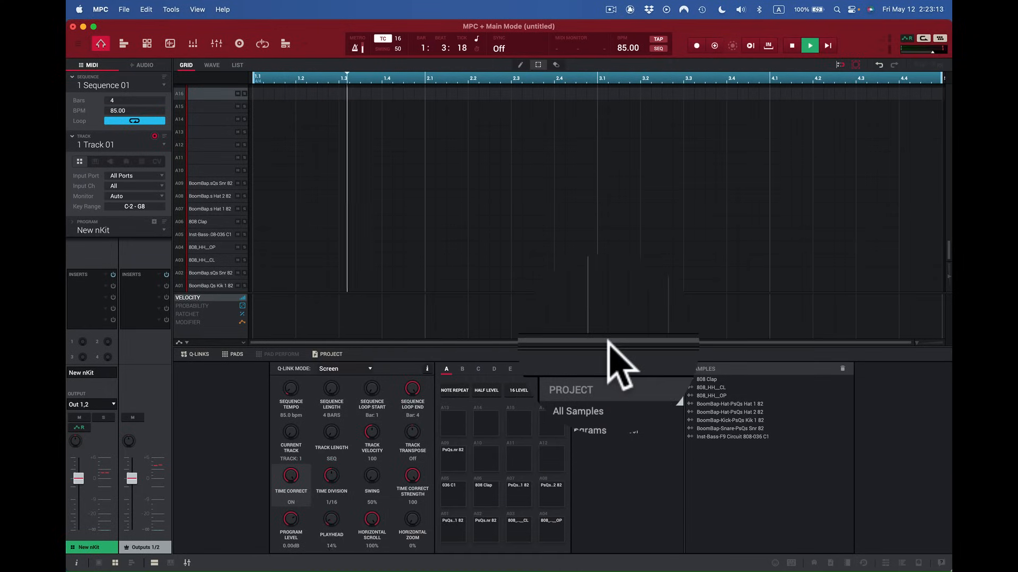
pyautogui.press('z')
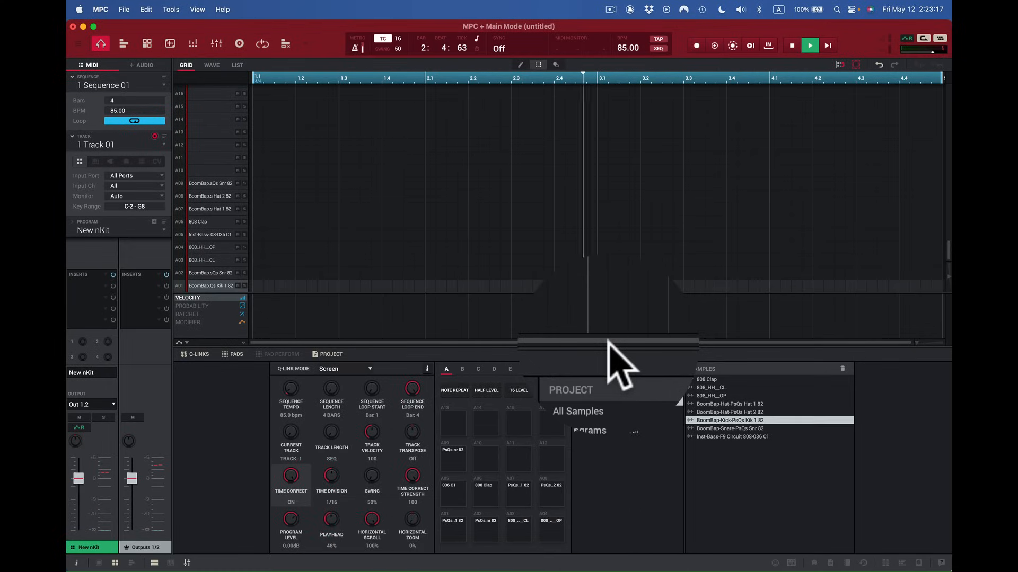
pyautogui.press('z')
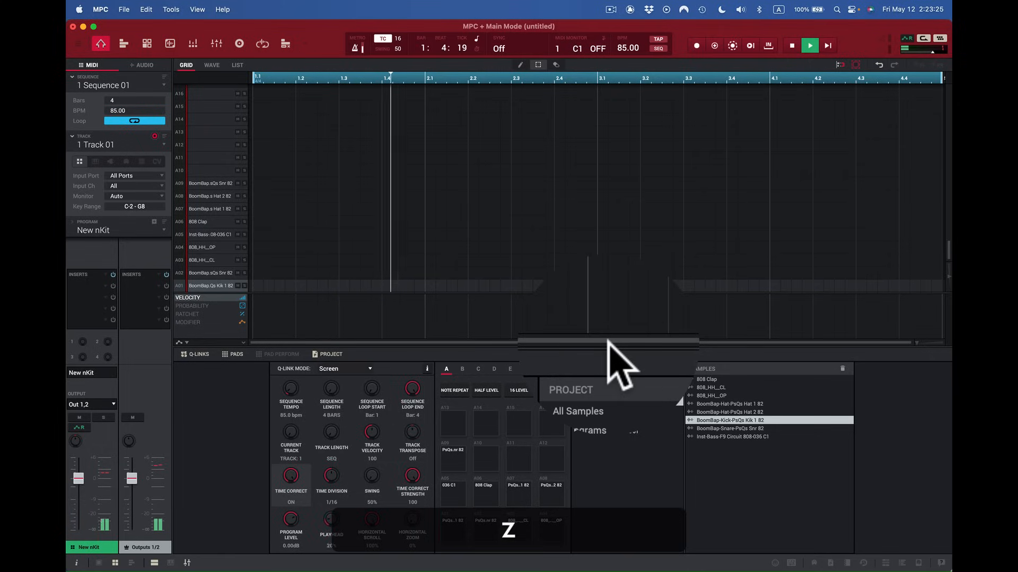
pyautogui.press('space')
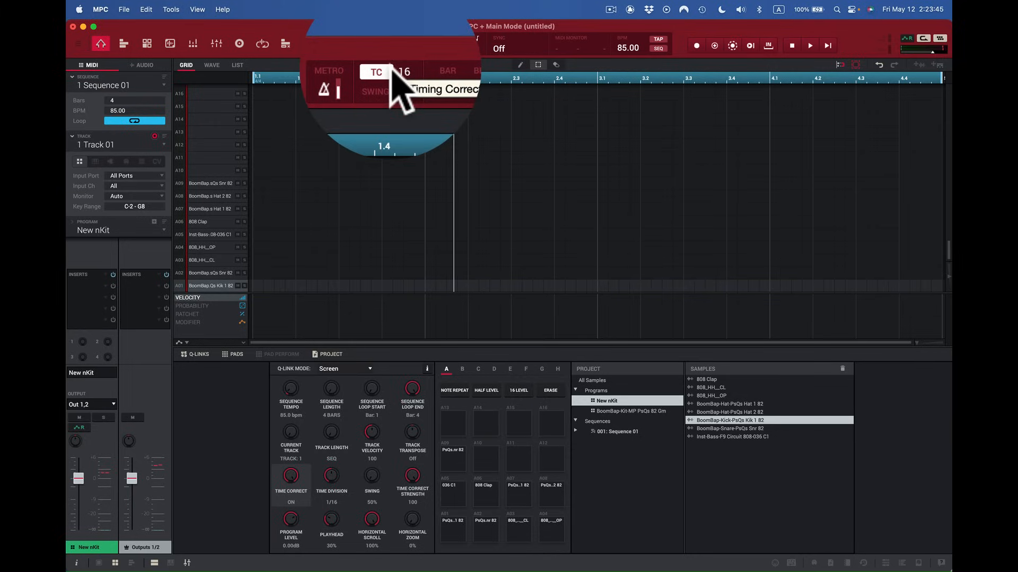
# Check that timing correct is on, and hide the Pad Perform section.
pyautogui.click(387, 42)
pyautogui.press('shift+super')
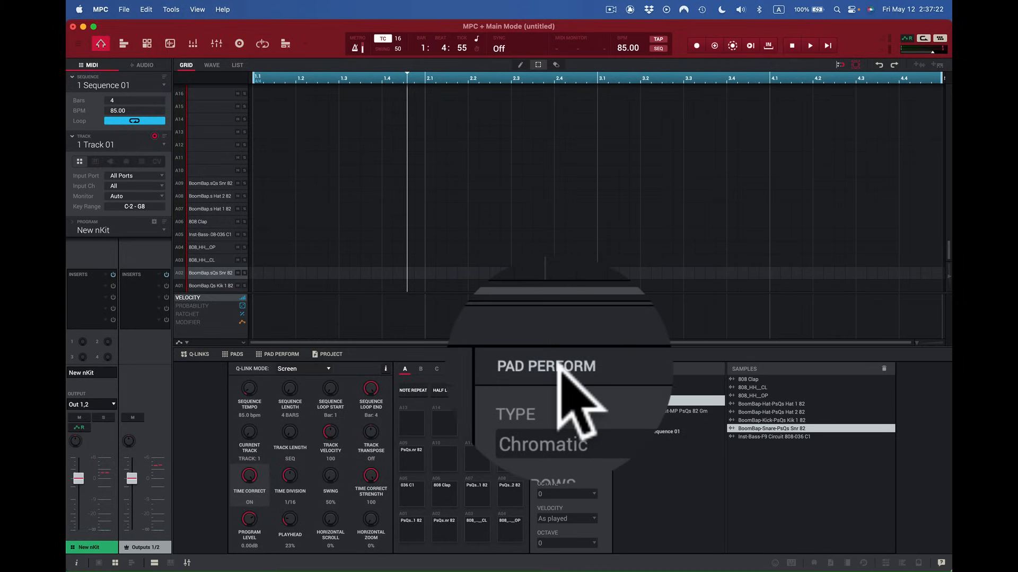
pyautogui.click(263, 353)
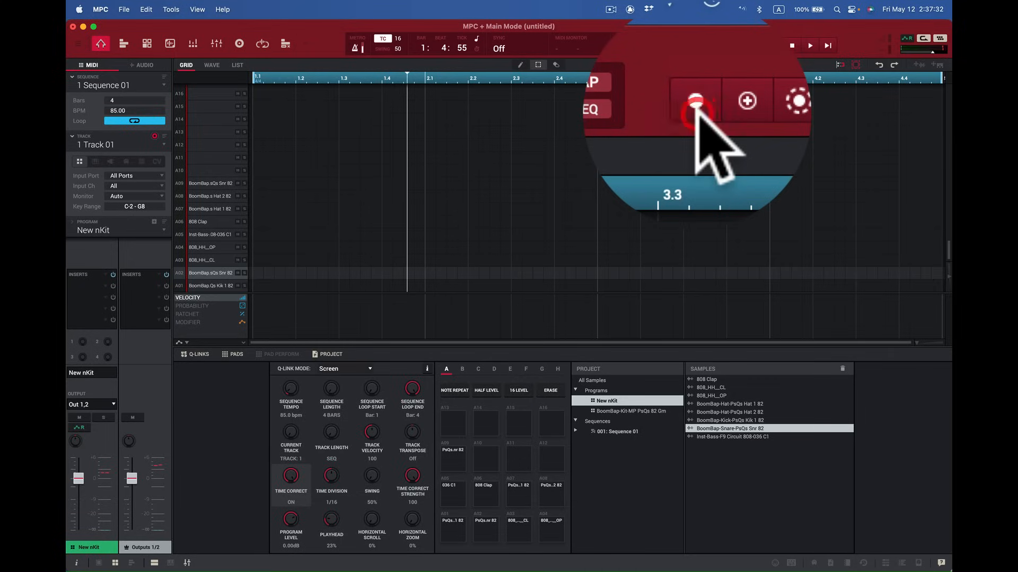
# Review the metronome's enable and output options, and close them without changing anything.
pyautogui.click(165, 9)
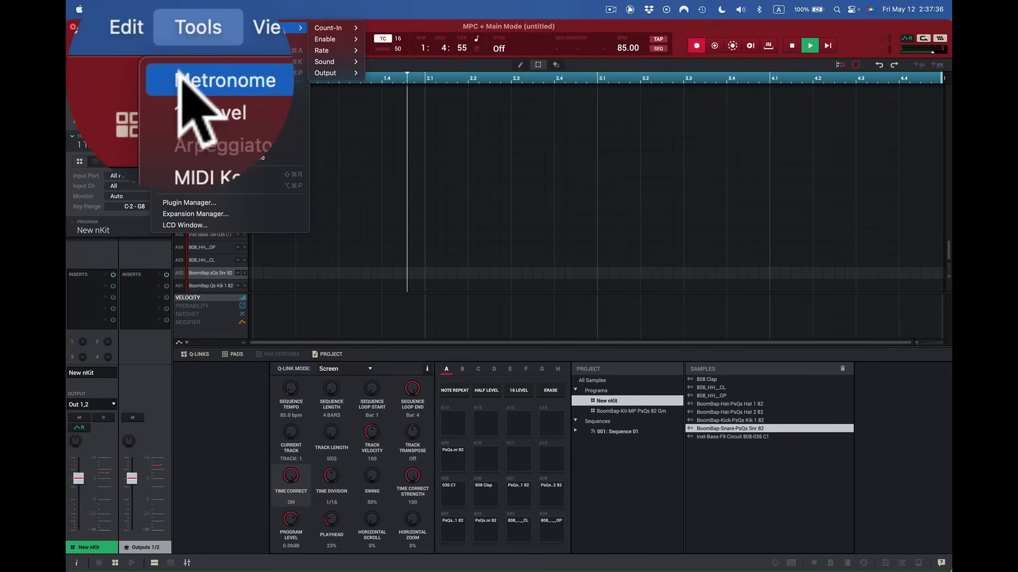
pyautogui.moveTo(304, 27)
pyautogui.moveTo(338, 26)
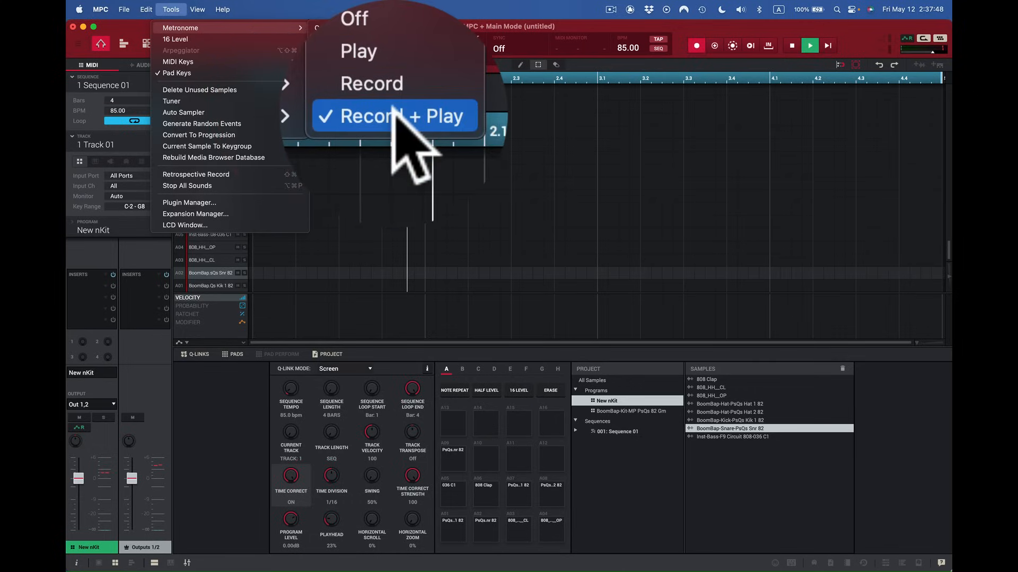
pyautogui.moveTo(336, 103)
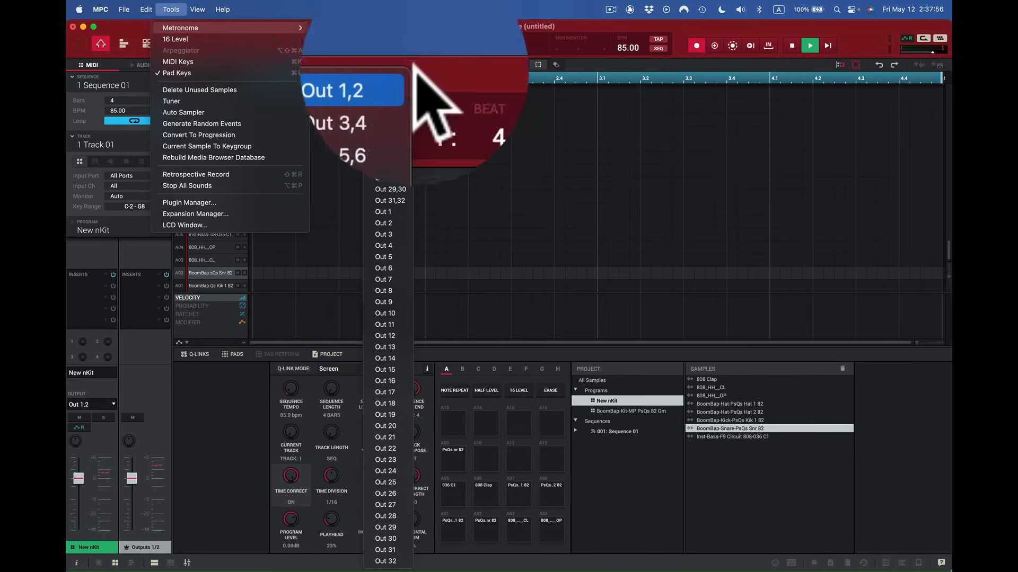
pyautogui.click(661, 41)
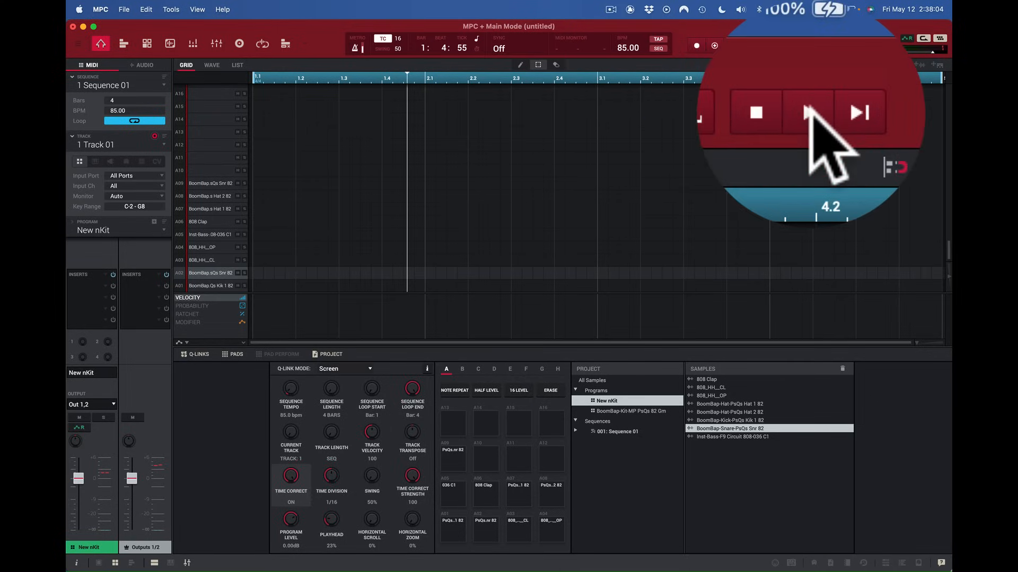
# Record kick pad A01 over all four bars, hitting each bar's downbeat and halfway between beats 2 and 3.
pyautogui.click(808, 108)
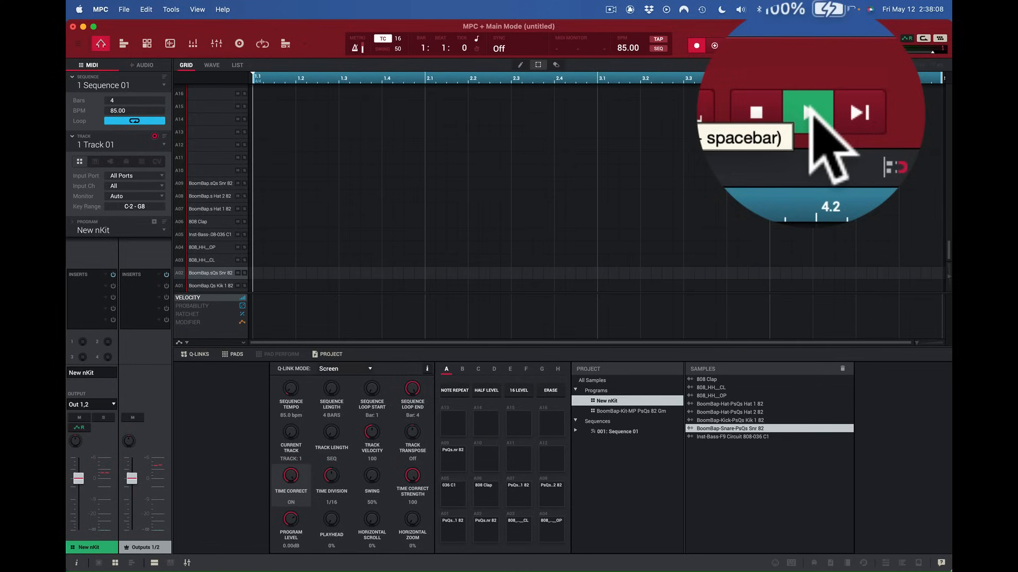
pyautogui.press('z')
pyautogui.press('z')
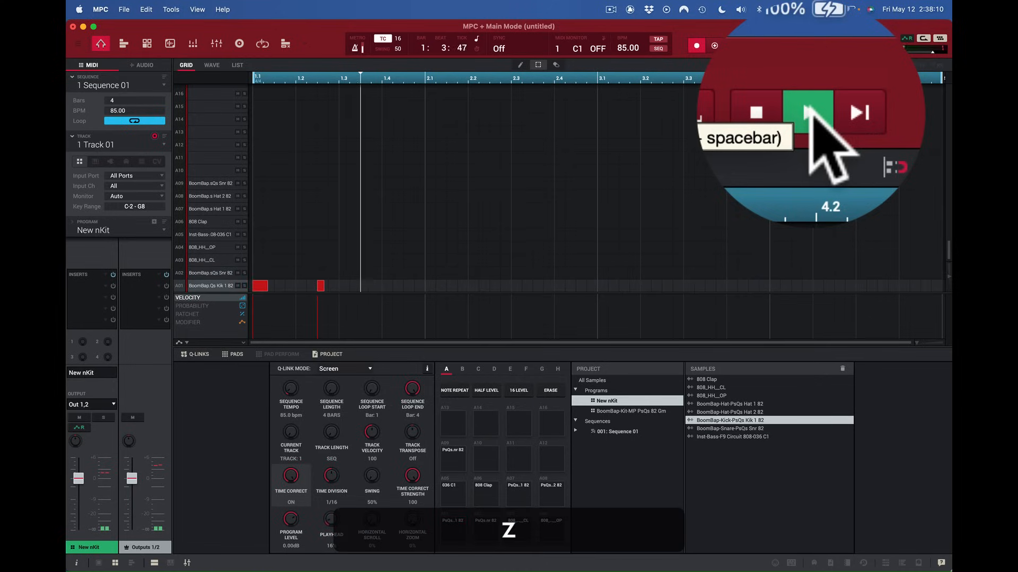
pyautogui.press('z')
pyautogui.press('z')
pyautogui.press('z')
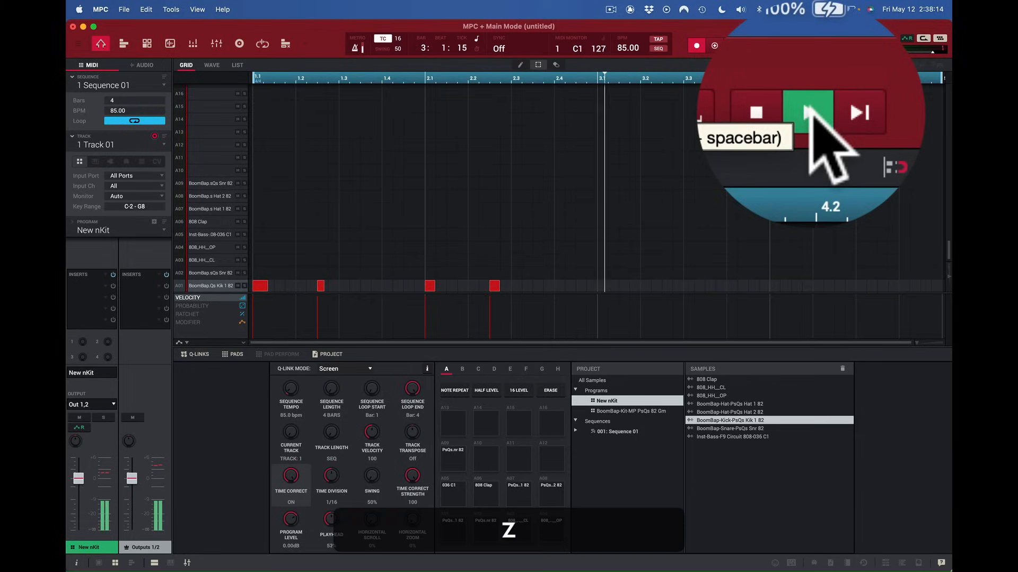
pyautogui.press('z')
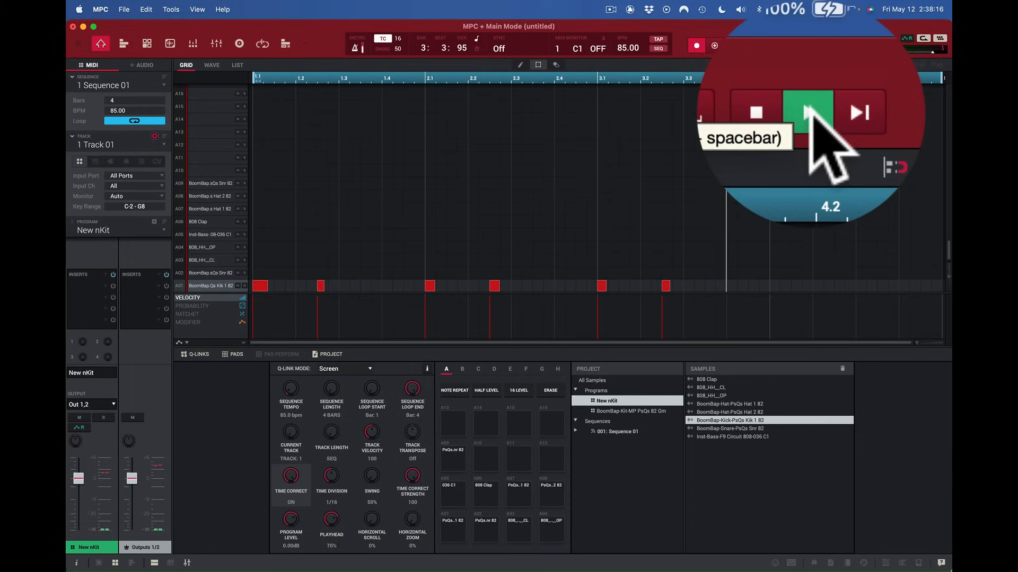
pyautogui.press('z')
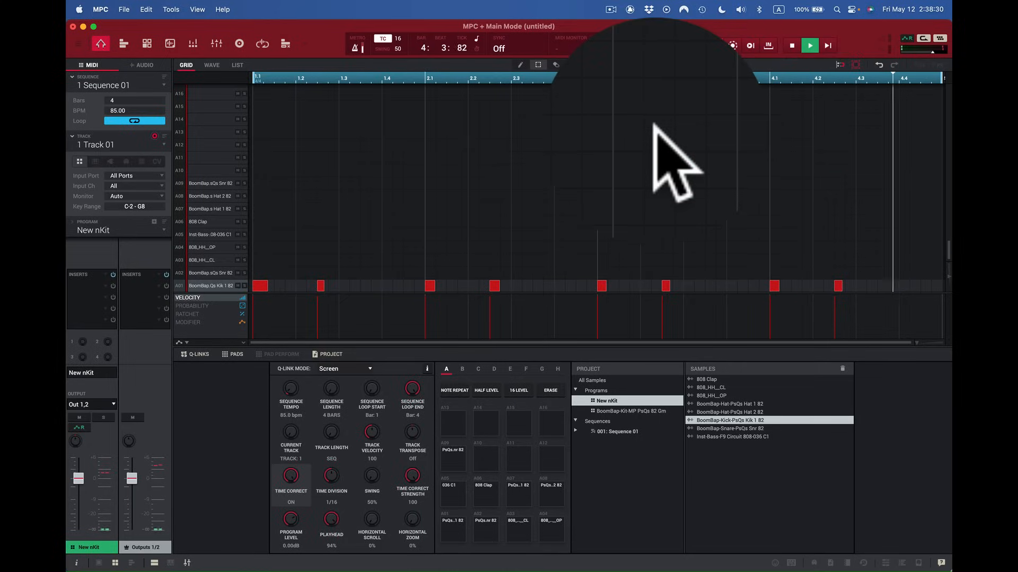
# Add snare hits from pad A02 around beats 2 and 4 of the four bars, and stop the sequence.
pyautogui.press('x')
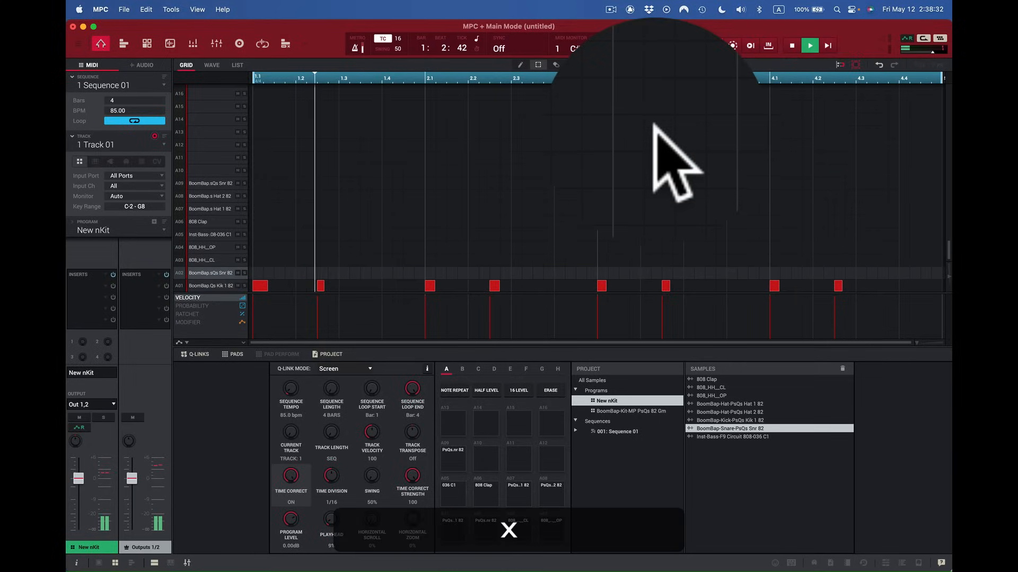
pyautogui.press('x')
pyautogui.press('x')
pyautogui.press('x')
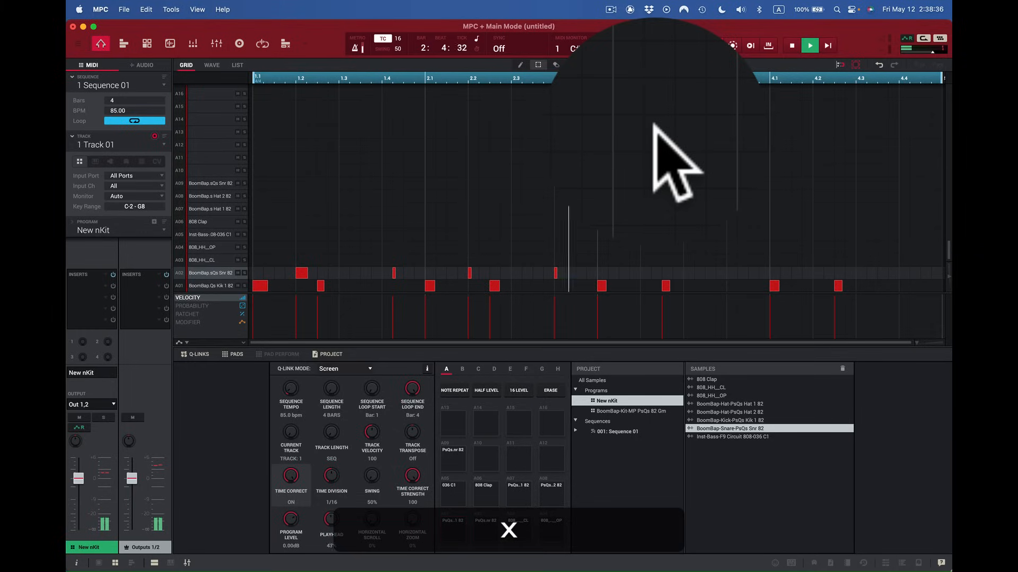
pyautogui.press('x')
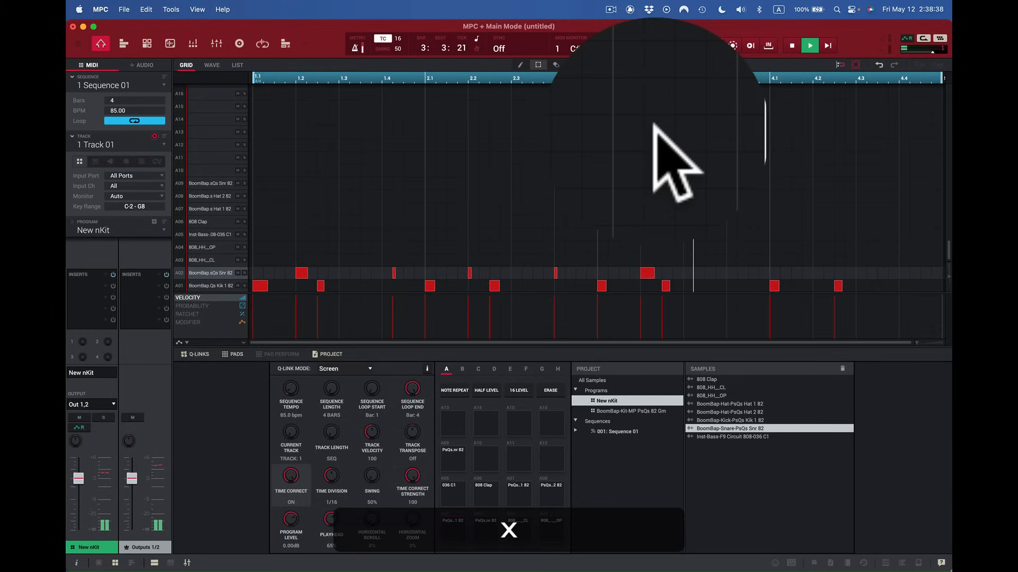
pyautogui.press('x')
pyautogui.press('x')
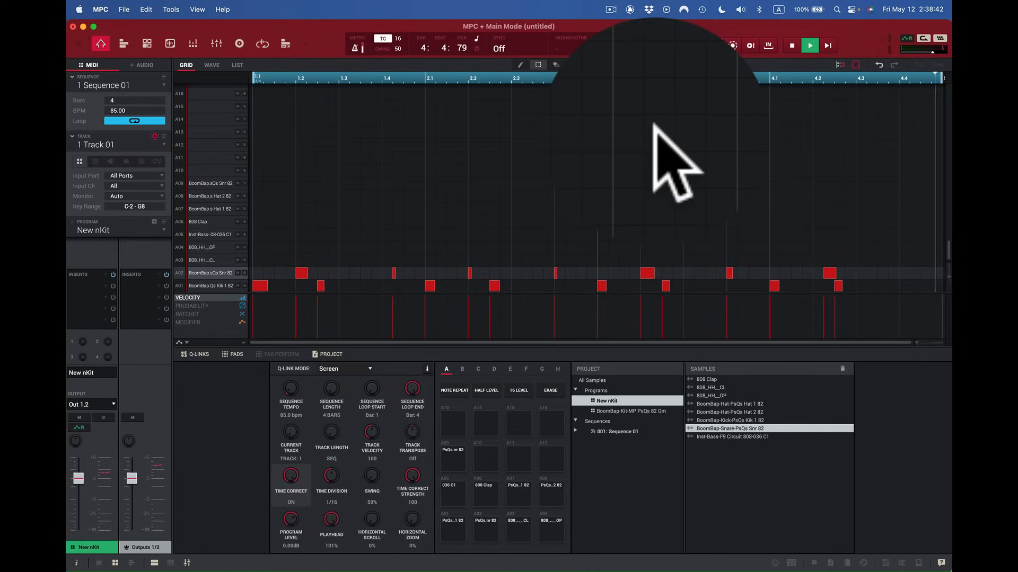
pyautogui.press('space')
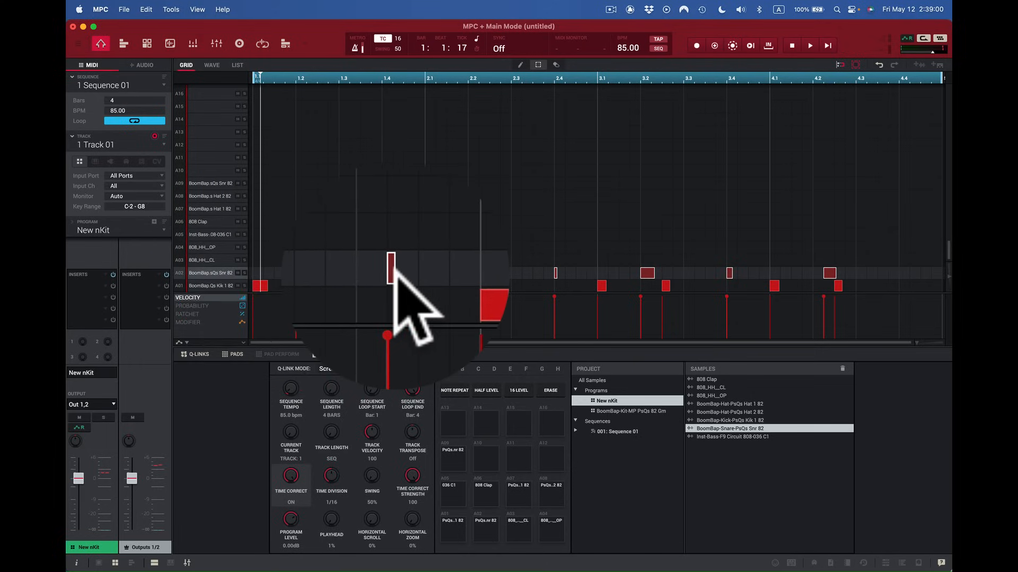
# Move the late snare note in bar 1 back onto beat 4, at position 1:4:0.
pyautogui.click(398, 282)
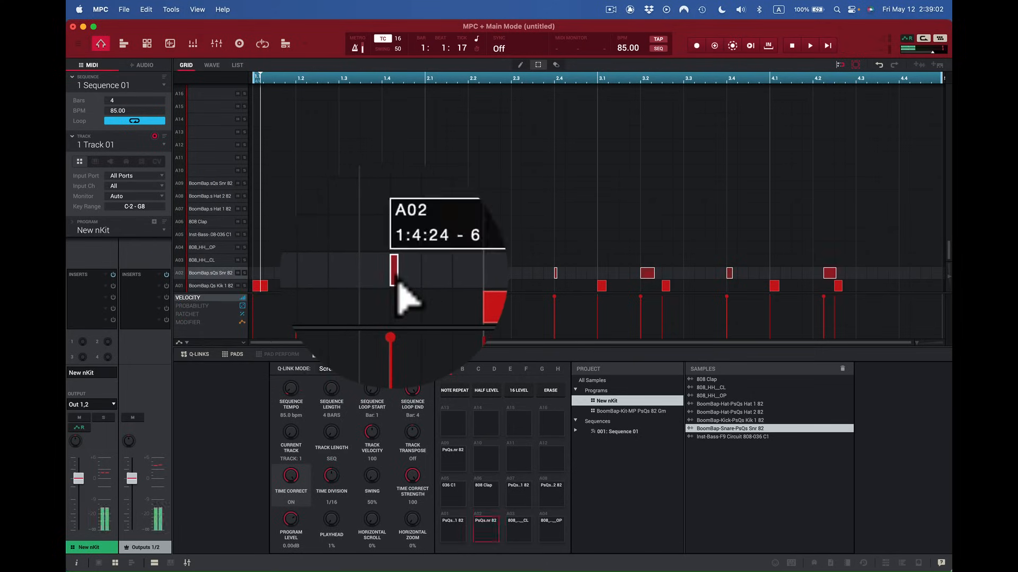
pyautogui.click(393, 270)
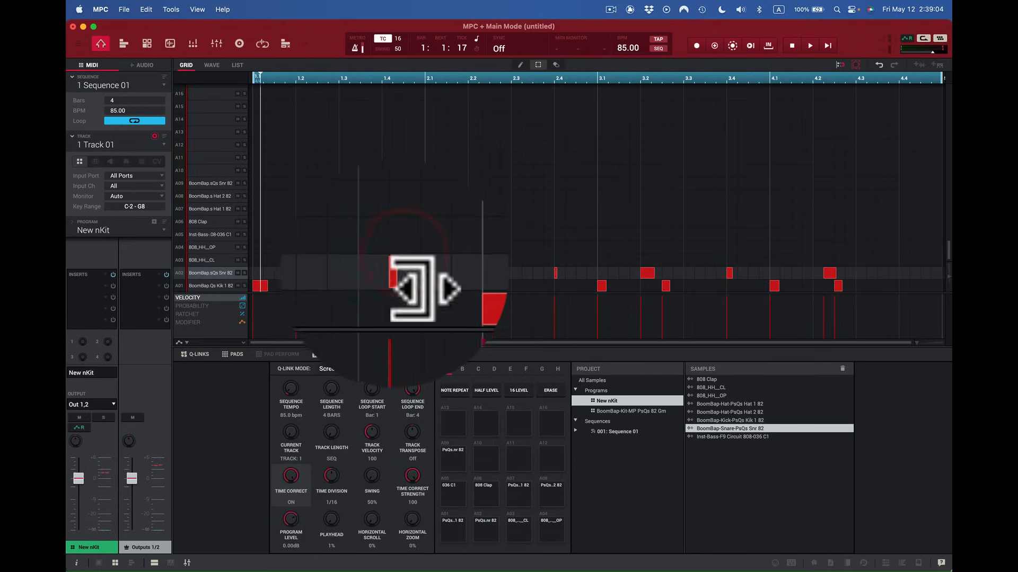
pyautogui.click(392, 270)
pyautogui.click(393, 270)
pyautogui.click(396, 280)
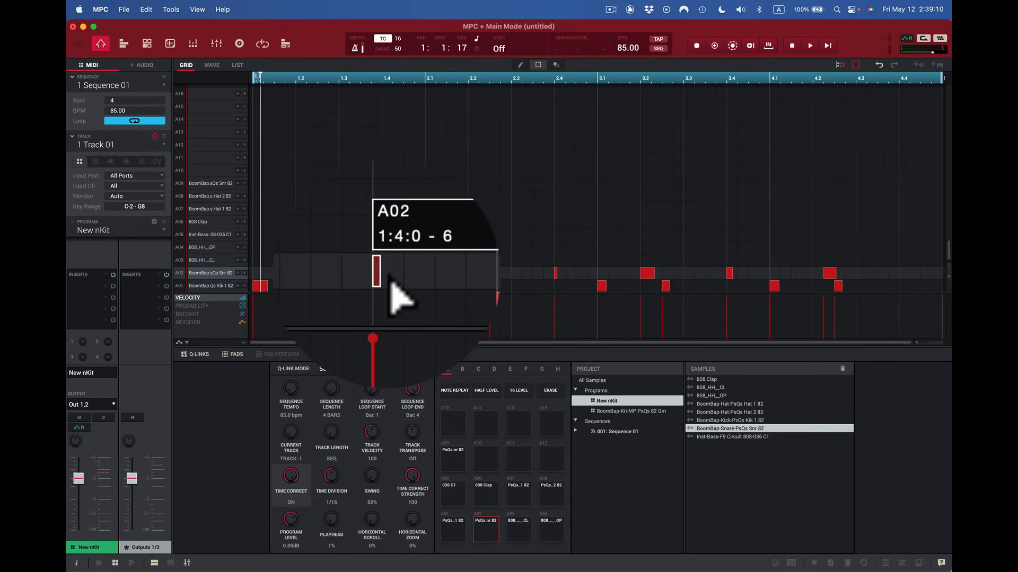
pyautogui.click(385, 269)
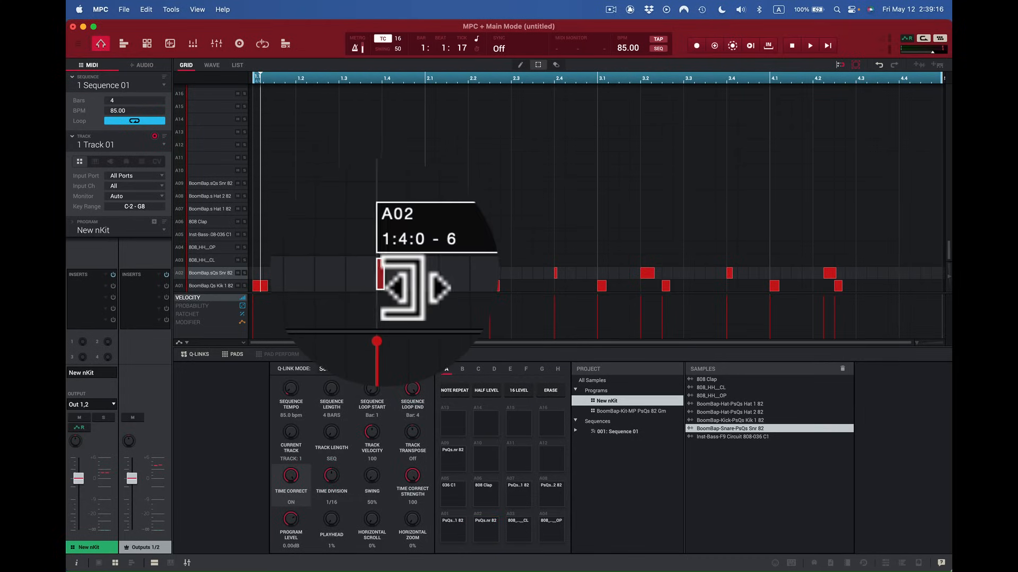
# Resize bar 1's two snare notes to about a sixteenth each, and play the sequence to check the beat.
pyautogui.moveTo(388, 272); pyautogui.dragTo(392, 279)
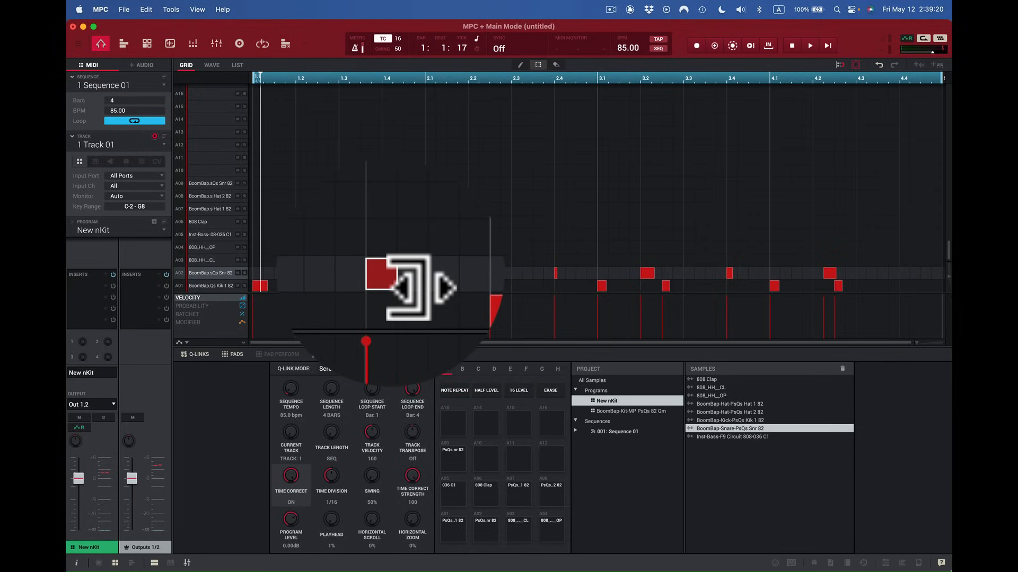
pyautogui.moveTo(307, 270); pyautogui.dragTo(306, 270)
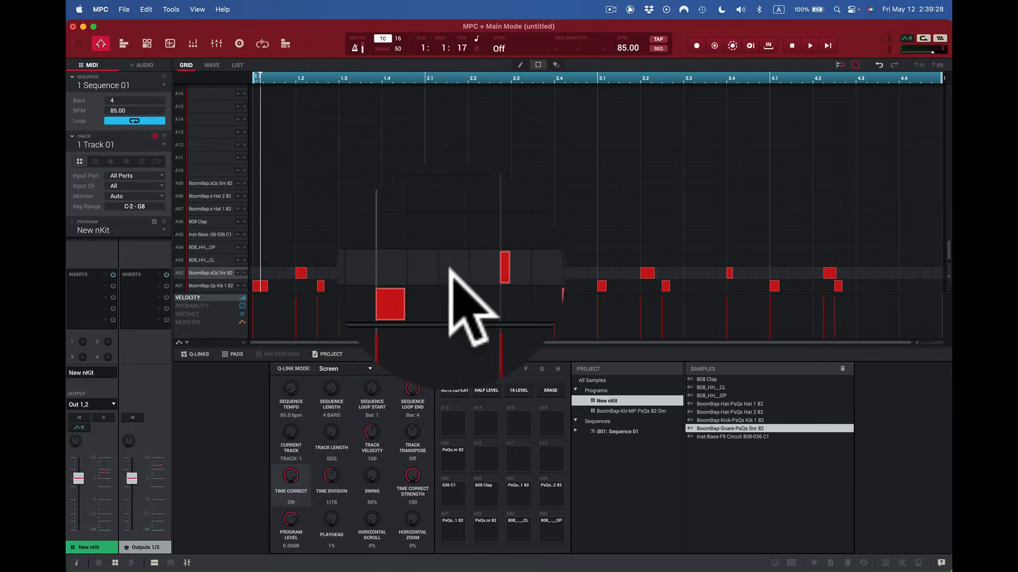
pyautogui.press('space')
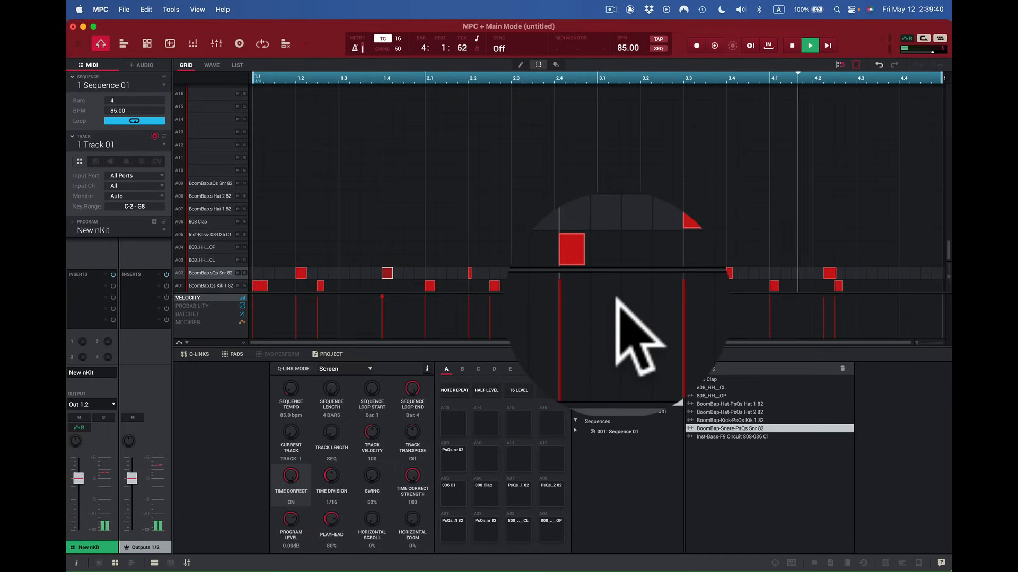
pyautogui.press('space')
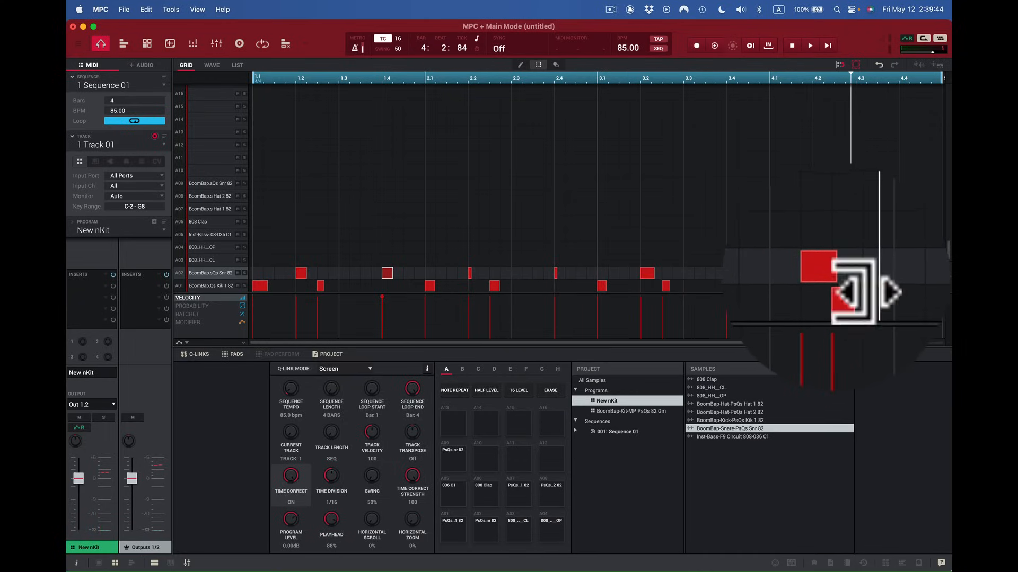
# Correct bar 4's snares on pad A02 so that one note sits on beat 2 and another on beat 4.
pyautogui.moveTo(830, 272); pyautogui.dragTo(822, 274)
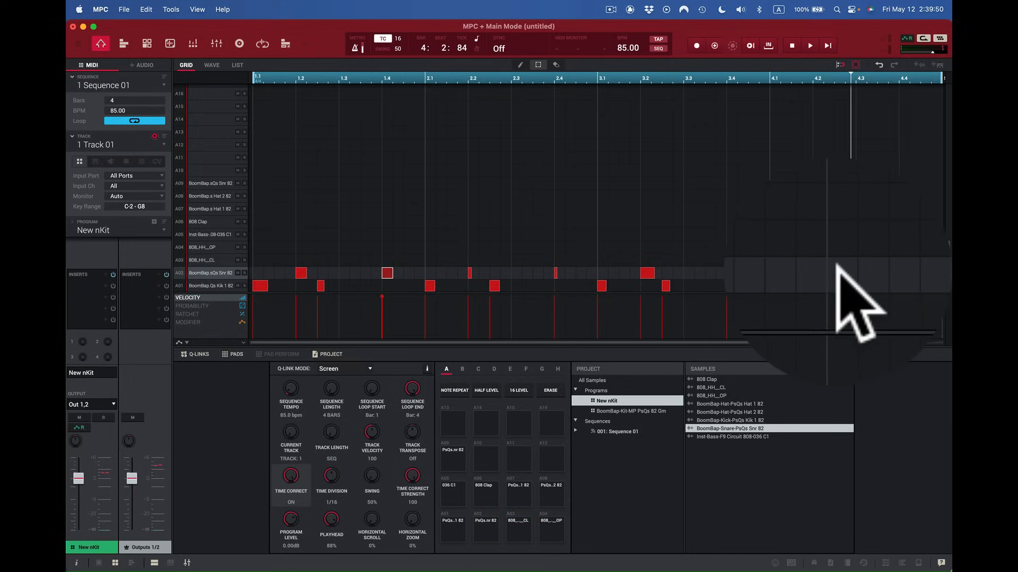
pyautogui.click(834, 269)
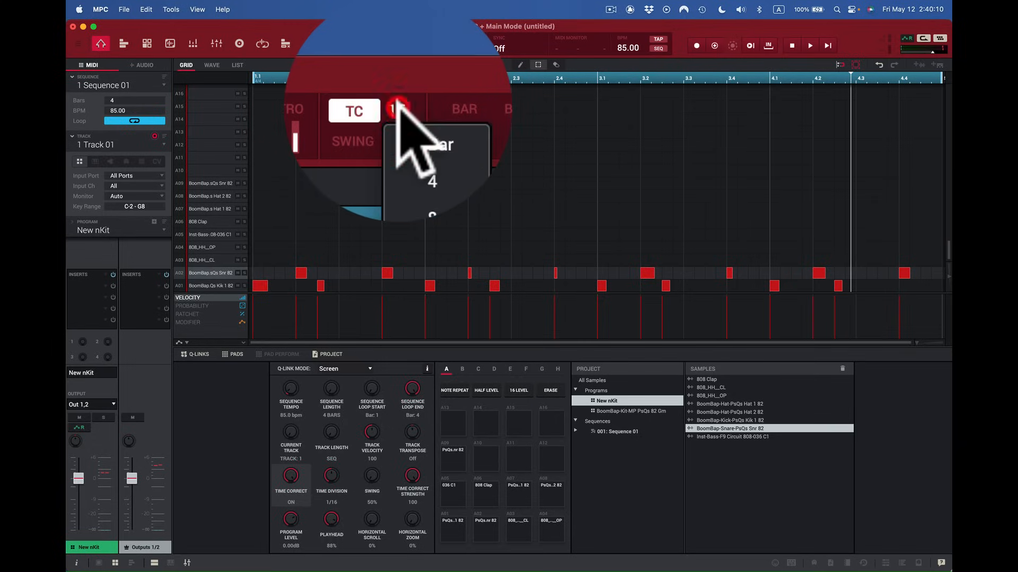
# Set the time correct division to 8, turn on Note Repeat, and choose the closed hi-hat on pad A03.
pyautogui.click(401, 98)
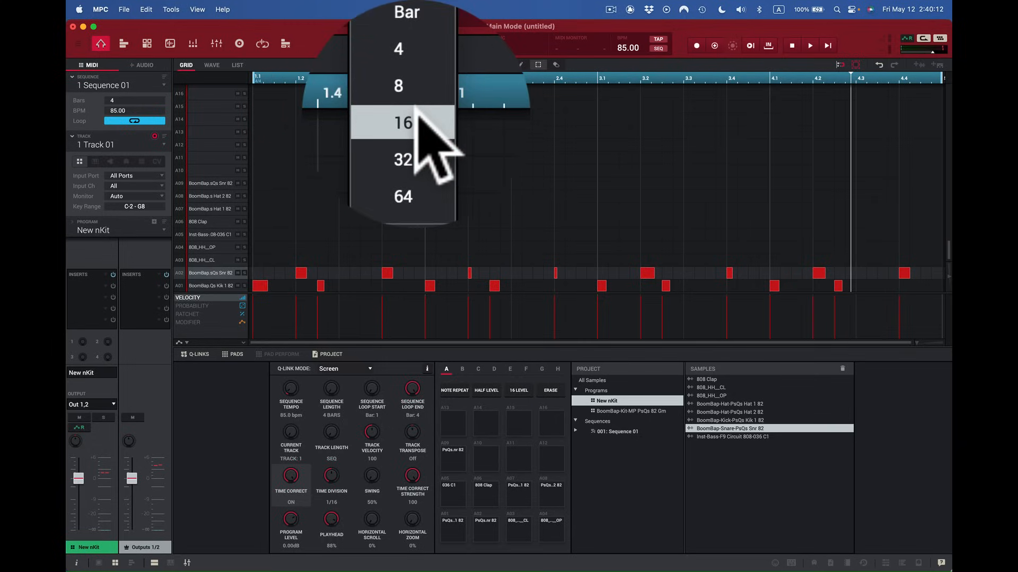
pyautogui.click(419, 112)
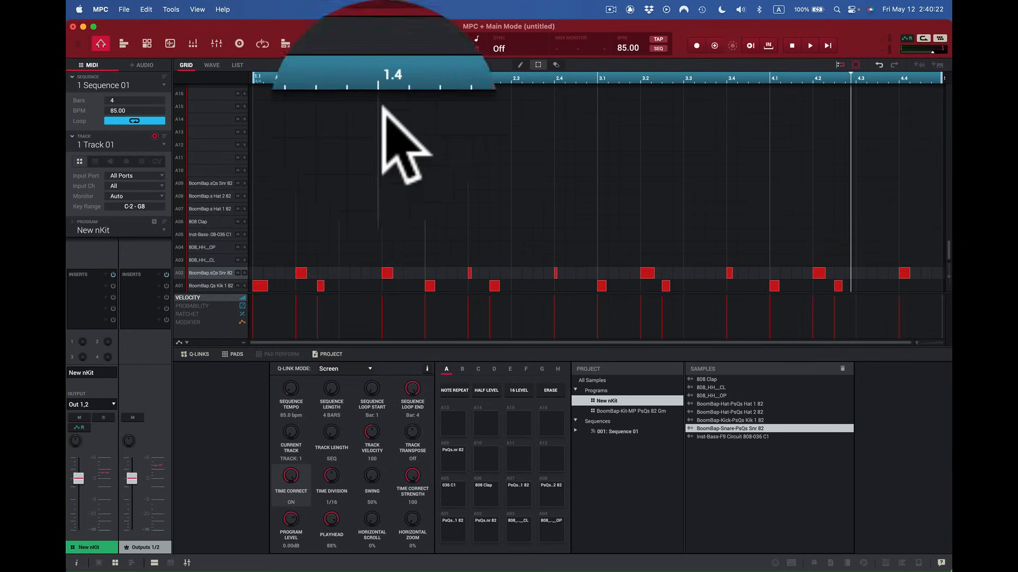
pyautogui.click(398, 40)
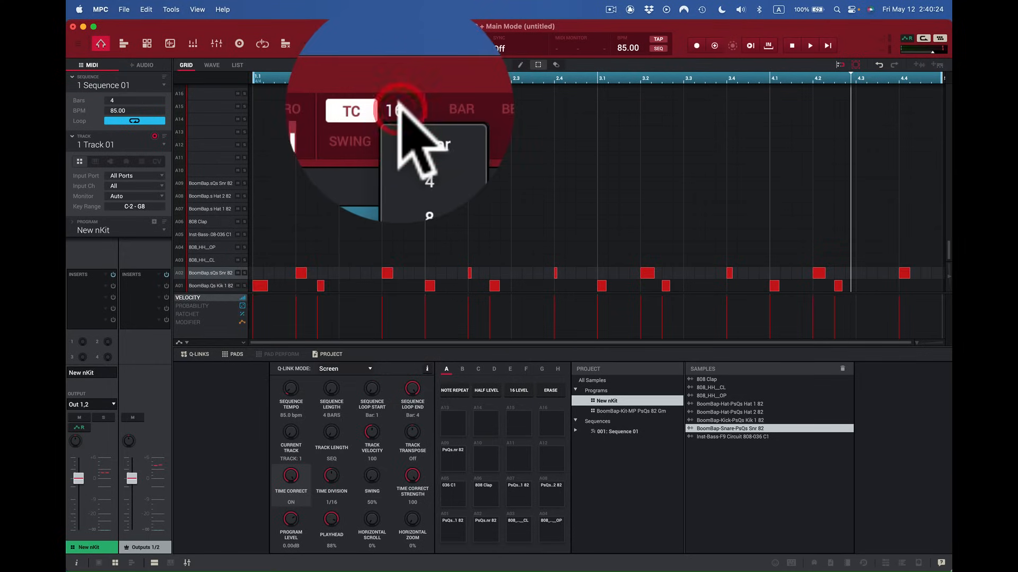
pyautogui.click(426, 76)
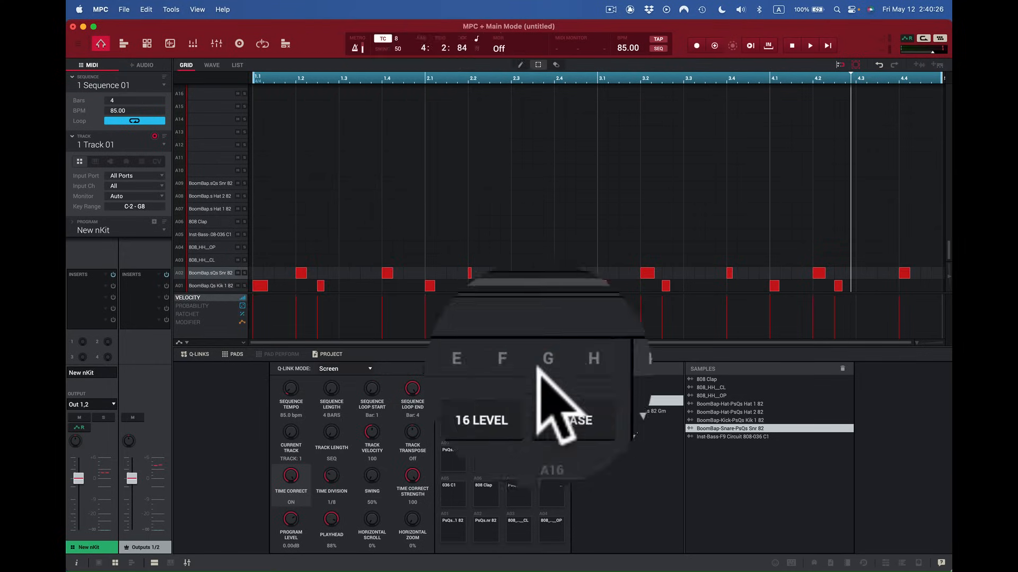
pyautogui.click(455, 390)
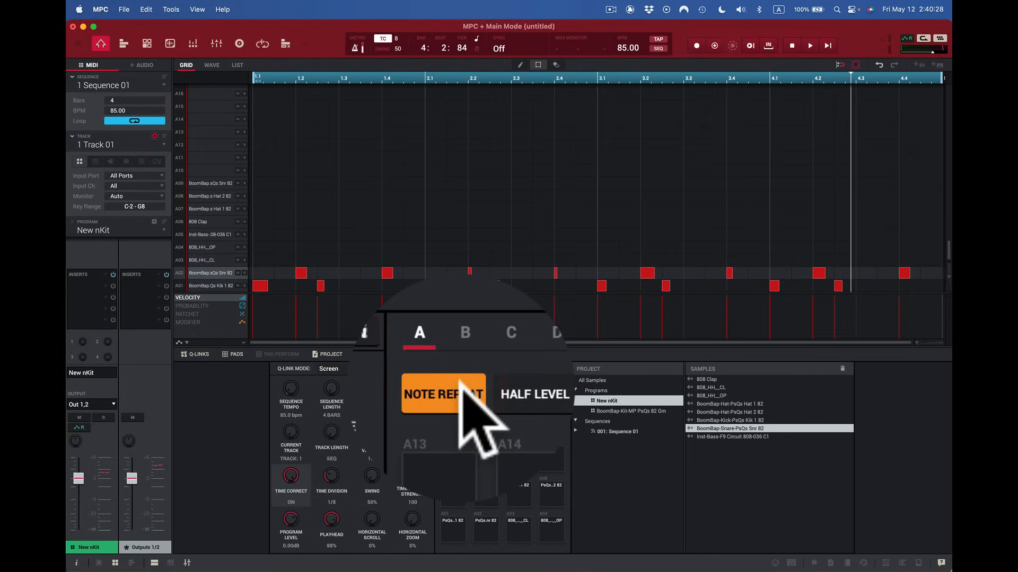
pyautogui.press('c')
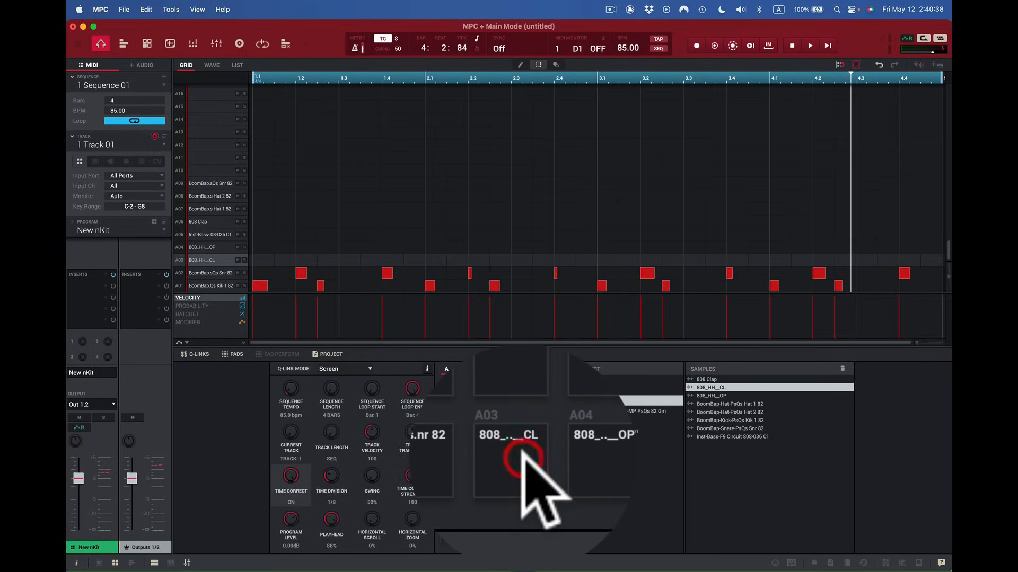
pyautogui.click(522, 450)
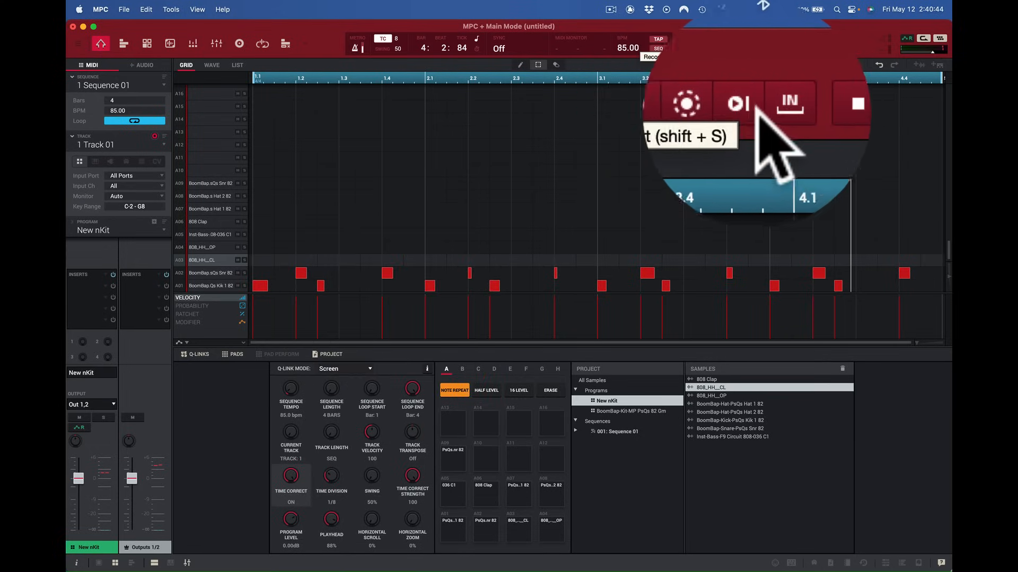
pyautogui.click(811, 46)
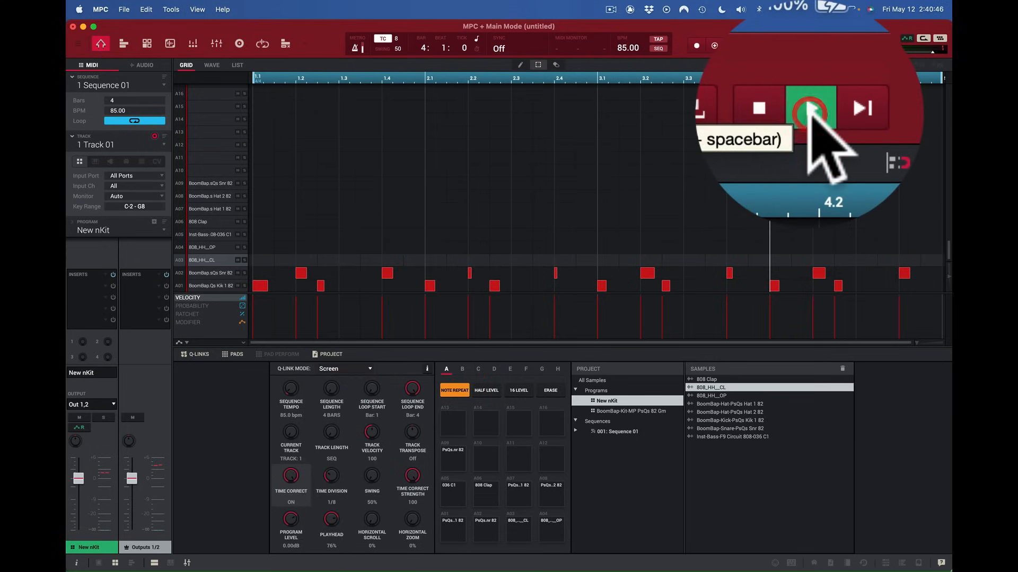
pyautogui.click(792, 46)
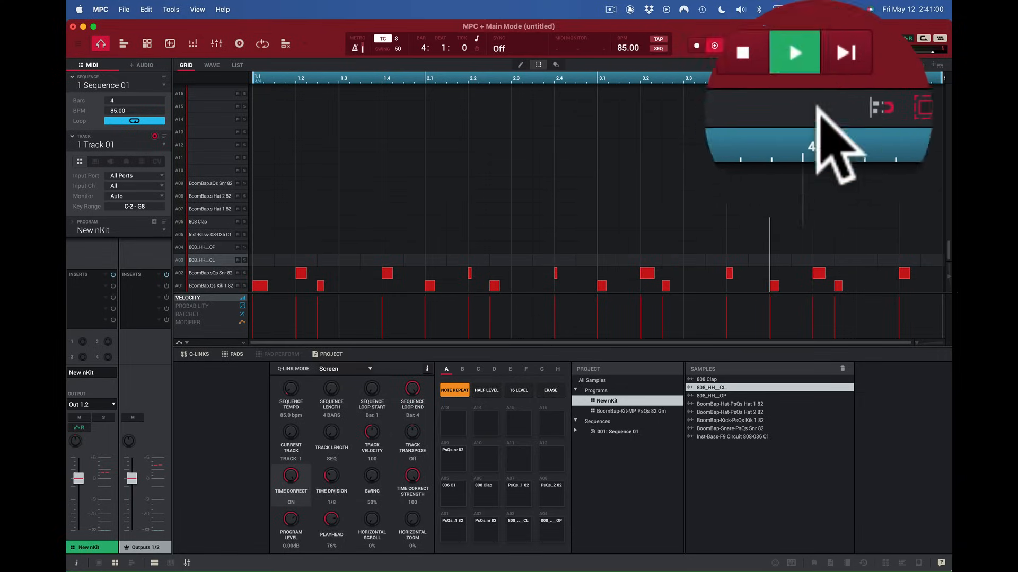
pyautogui.click(808, 111)
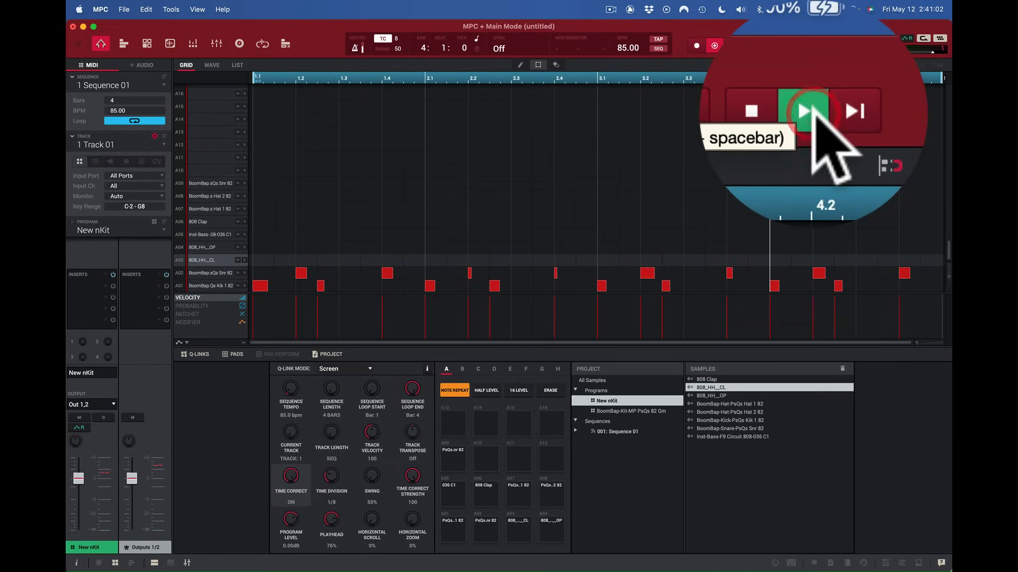
pyautogui.click(790, 113)
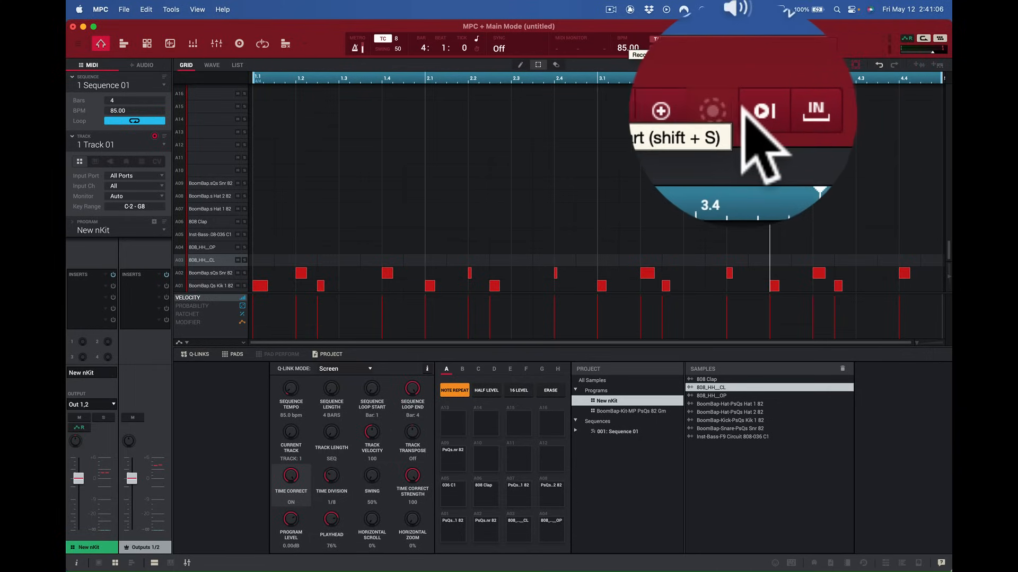
# Overdub repeated eighth-note closed hi-hats from pad A03 across all four bars, starting at the beginning, and stop the sequence.
pyautogui.click(716, 108)
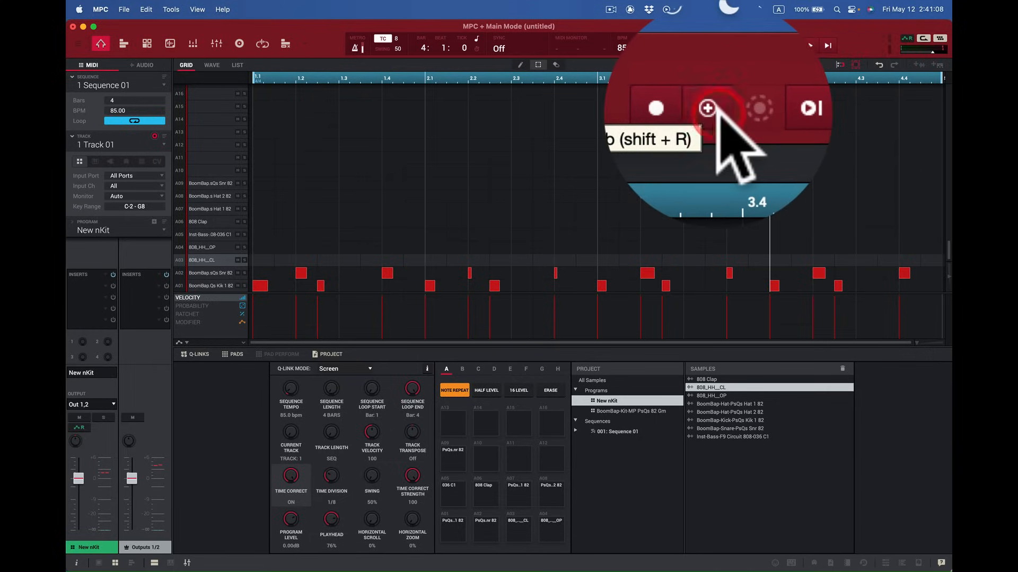
pyautogui.click(830, 109)
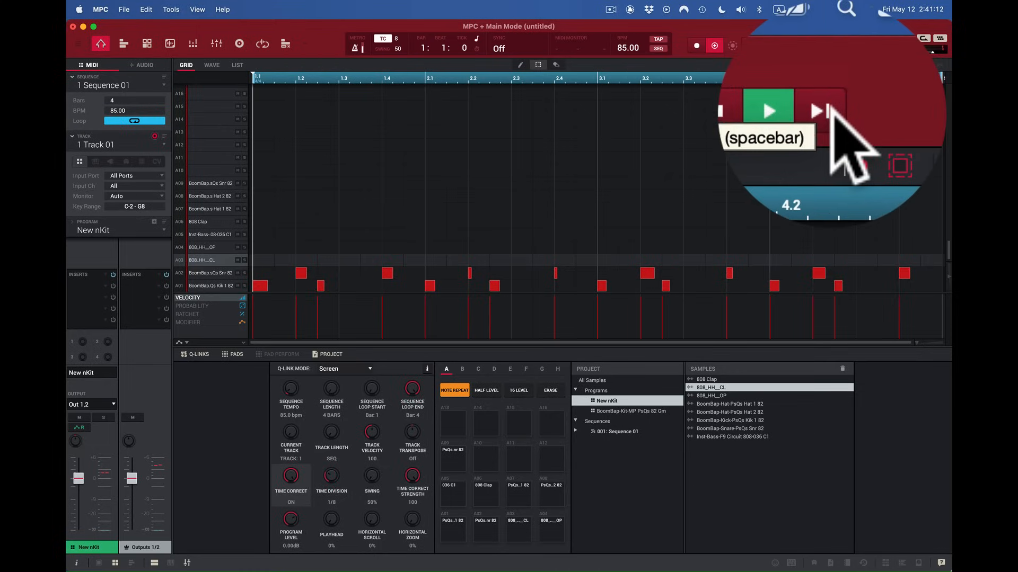
pyautogui.press('c')
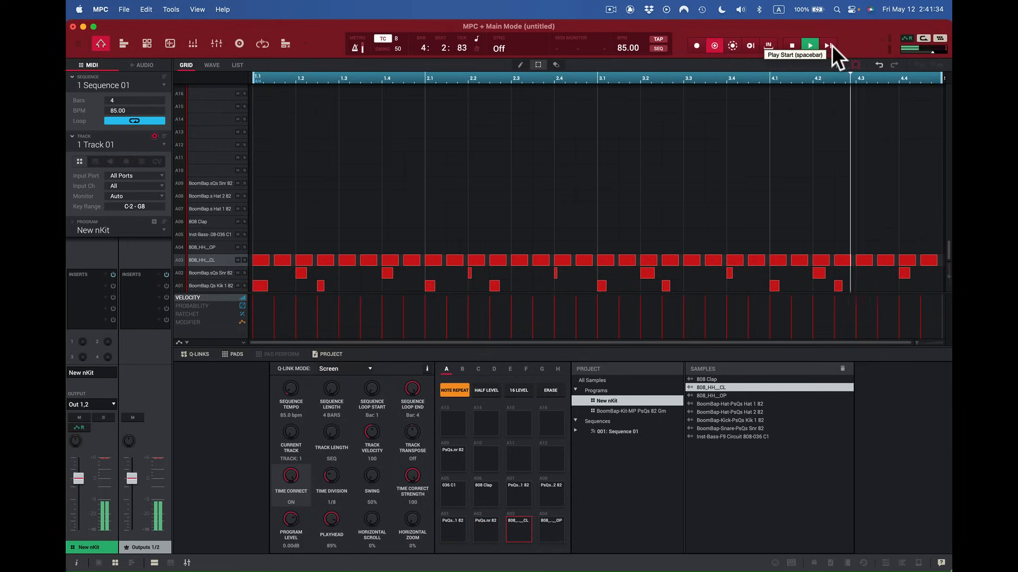
pyautogui.press('space')
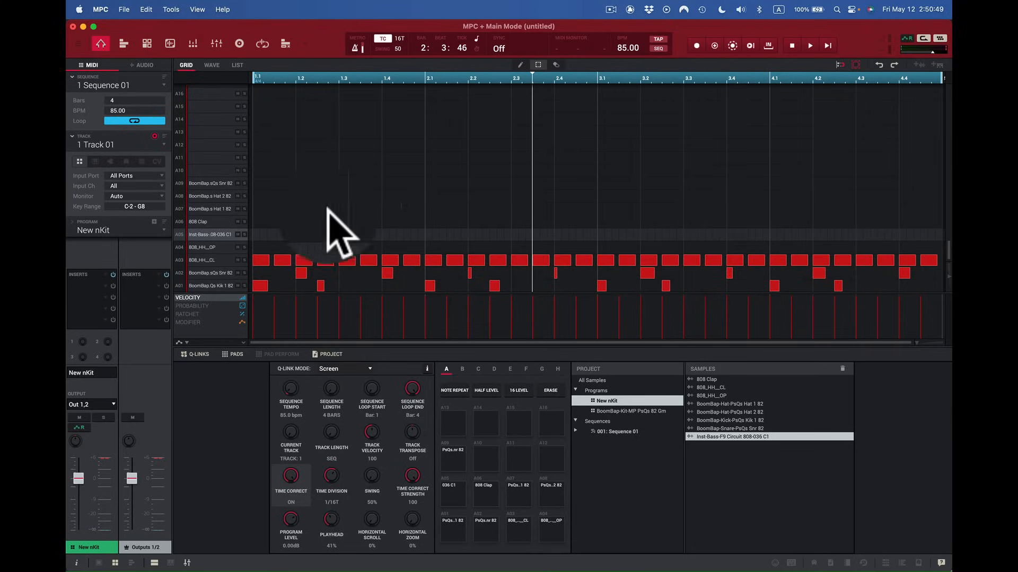
# Overdub bass hits on pad A05 at the start of bar 1, just before and on bar 3, and near bar 4's end.
pyautogui.click(714, 46)
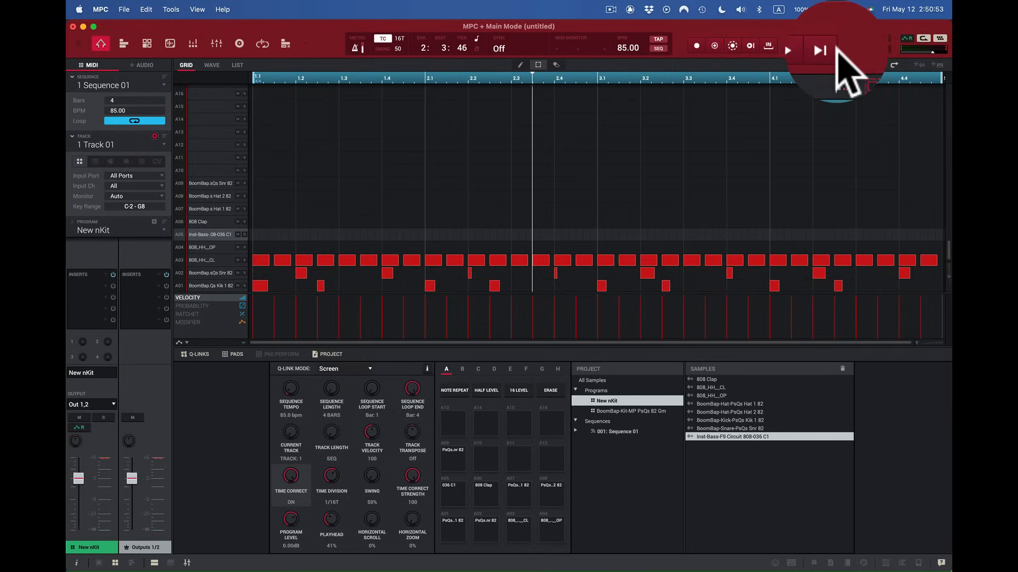
pyautogui.press('space')
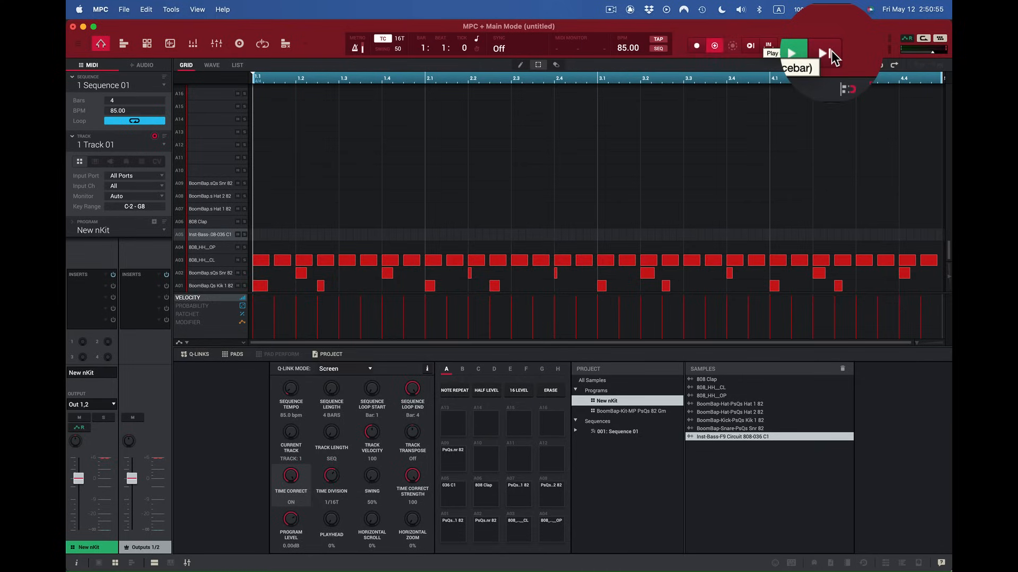
pyautogui.press('a')
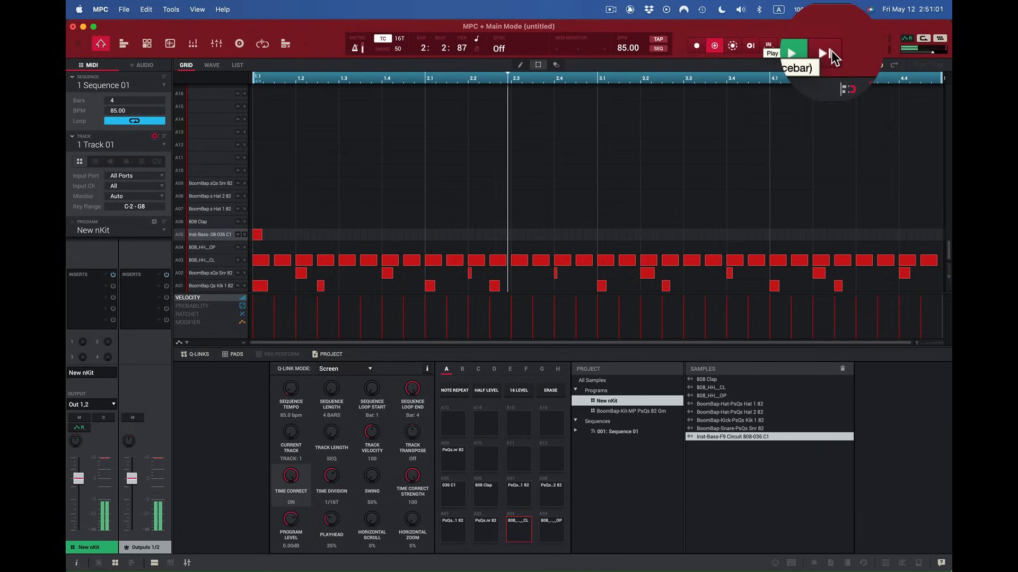
pyautogui.press('a')
pyautogui.press('a')
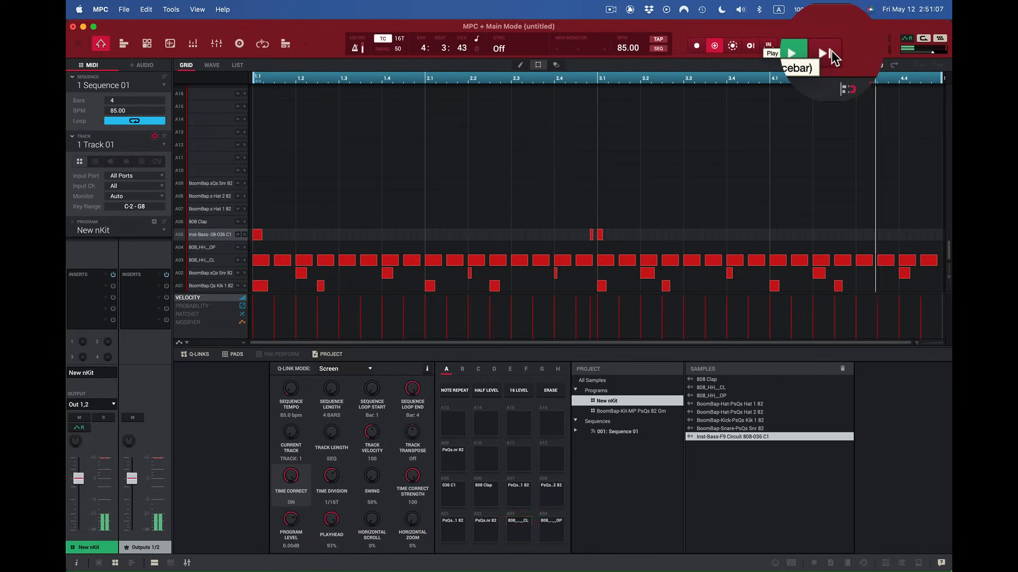
pyautogui.press('a')
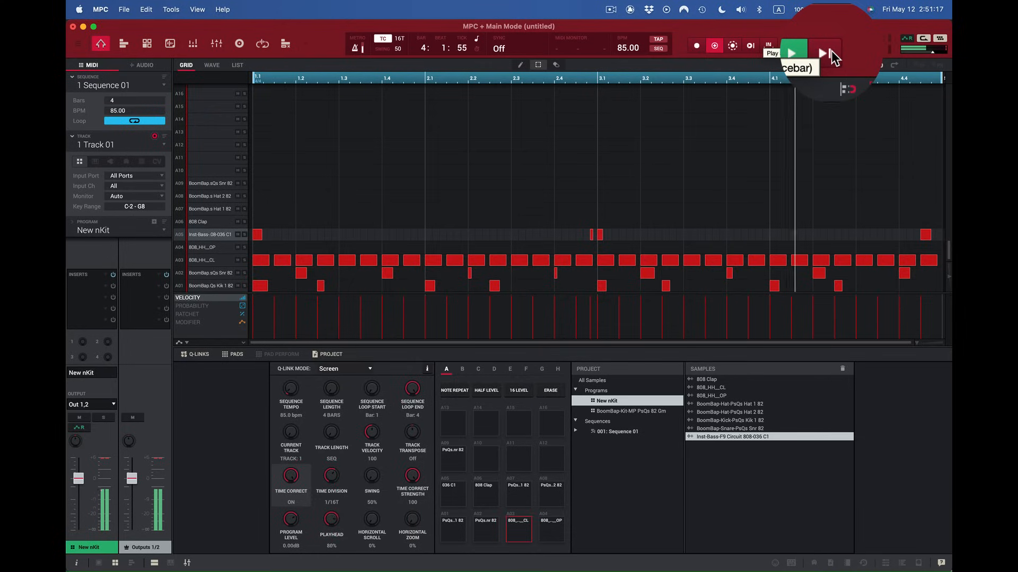
pyautogui.press('space')
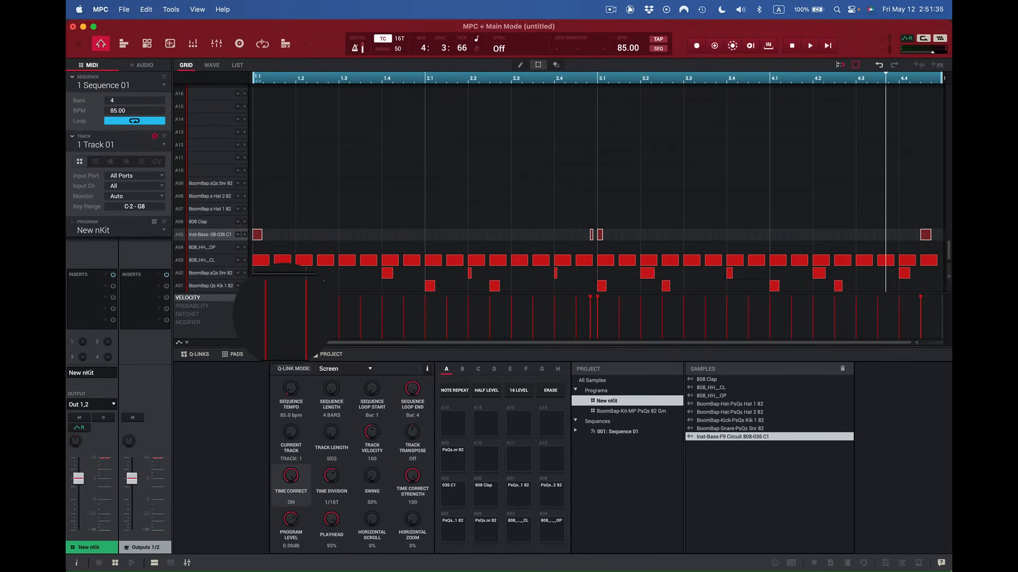
# Overdub two extra kicks on pad A01, one just before bar 2 and one after beat 4 of bar 3.
pyautogui.press('z')
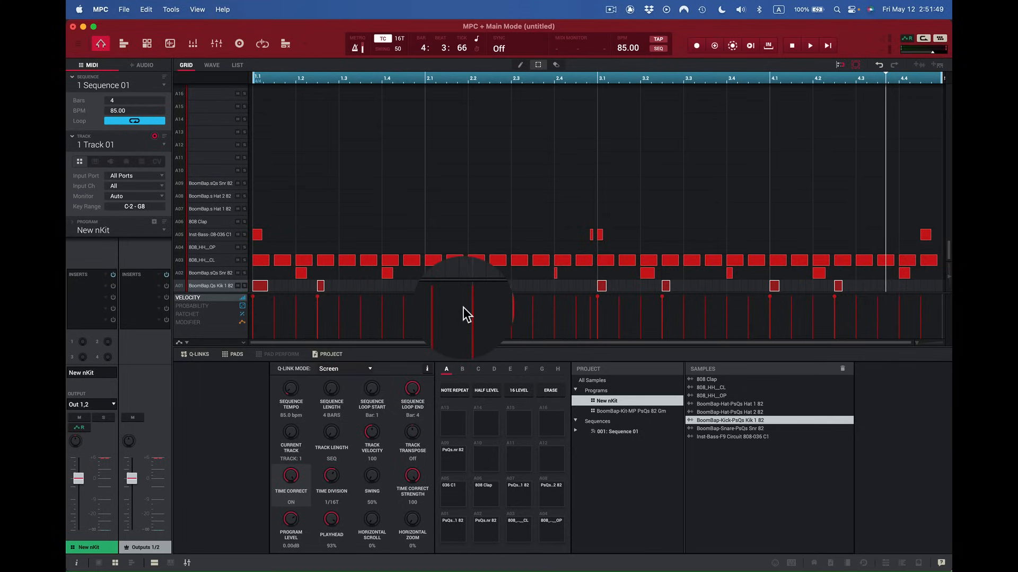
pyautogui.click(827, 50)
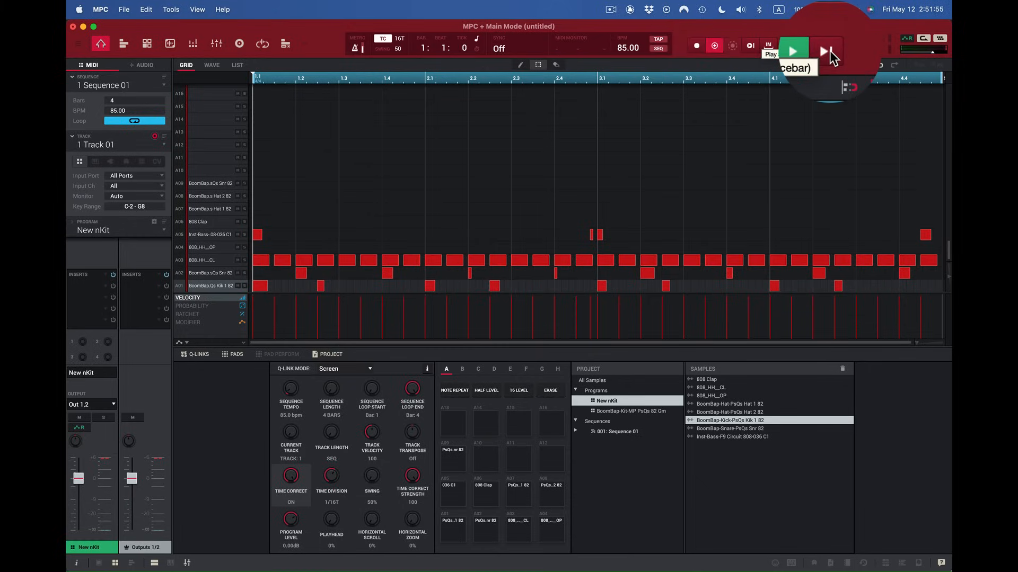
pyautogui.click(829, 49)
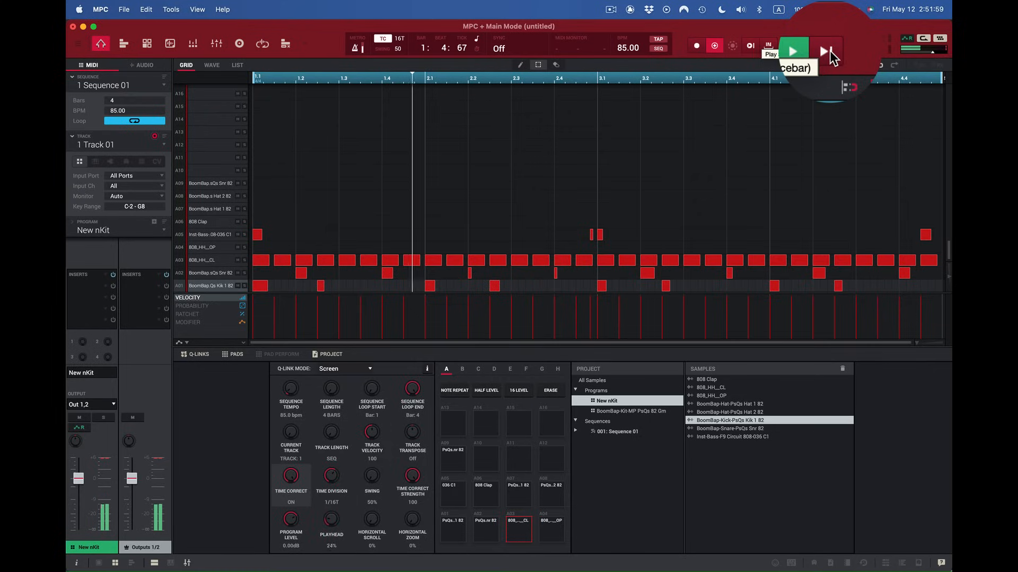
pyautogui.press('z')
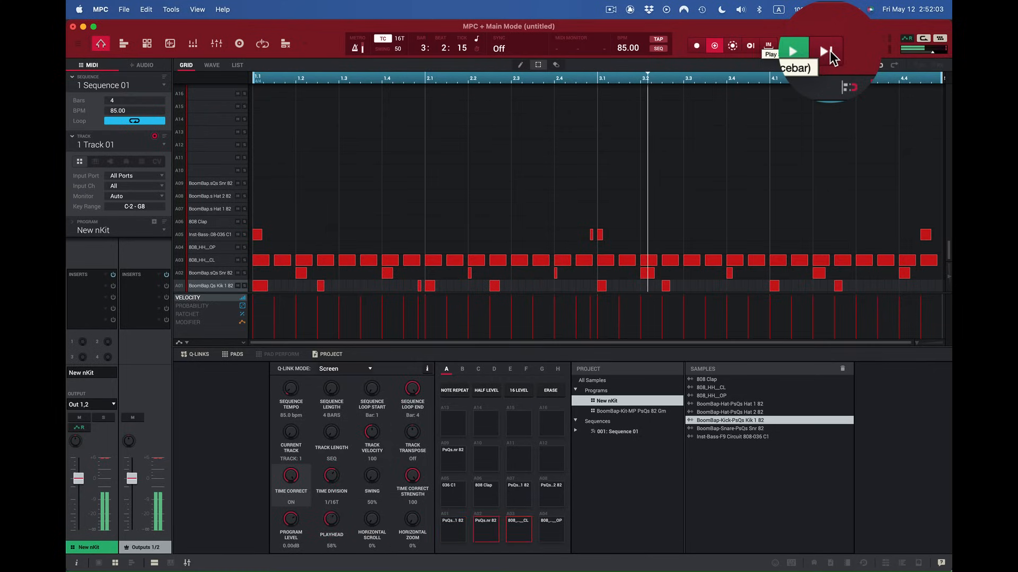
pyautogui.press('z')
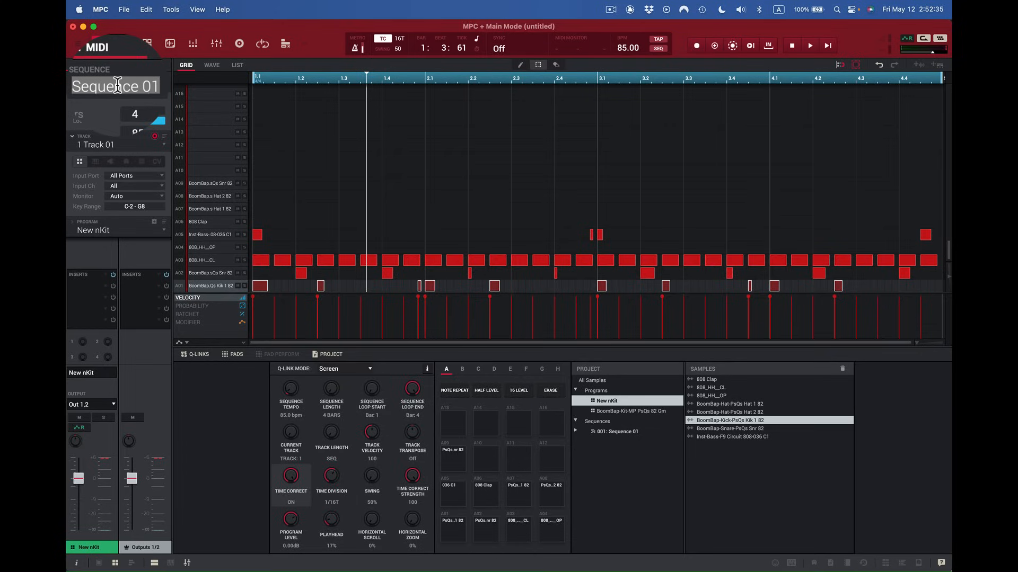
# Rename the sequence to "The Beat".
pyautogui.press('shift')
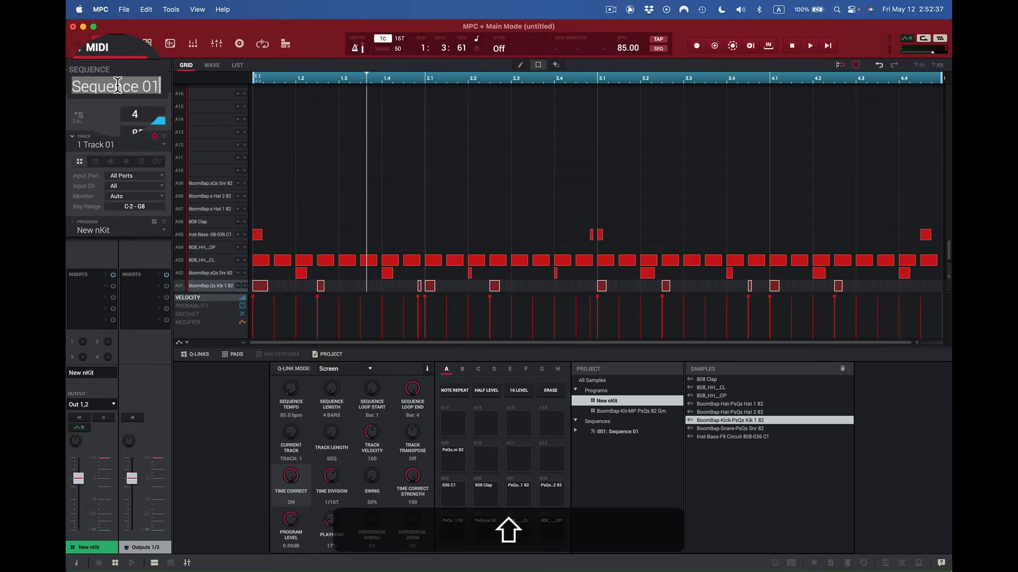
pyautogui.write('The Beat')
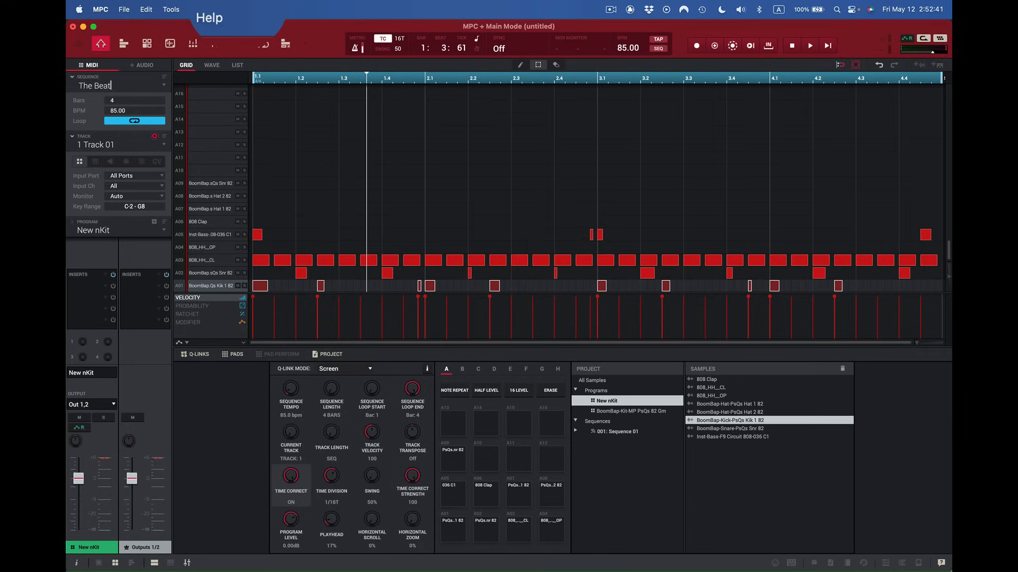
pyautogui.click(287, 121)
pyautogui.press('Return')
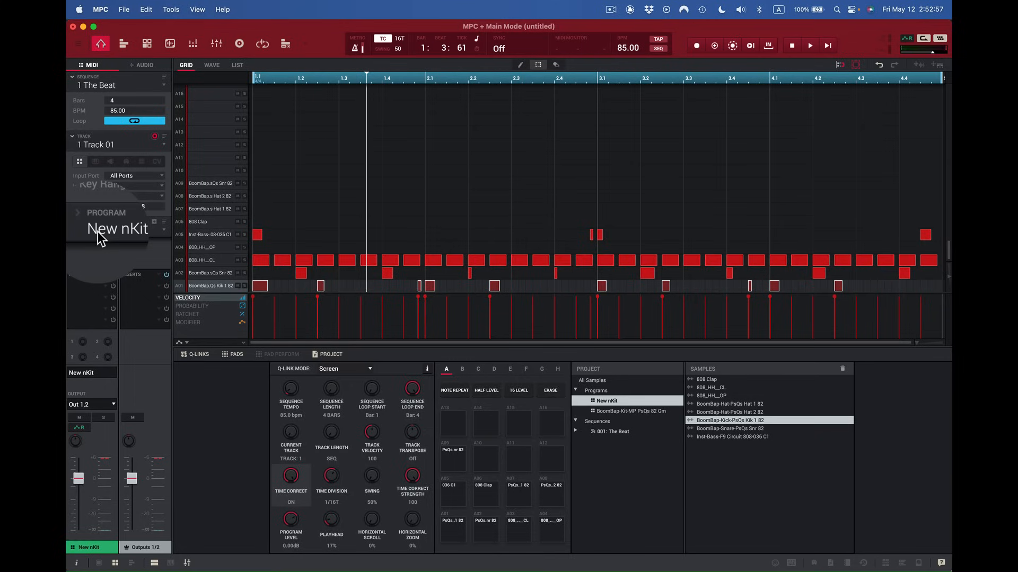
# Play the sequence and set the swing Q-Link to 70%.
pyautogui.press('space')
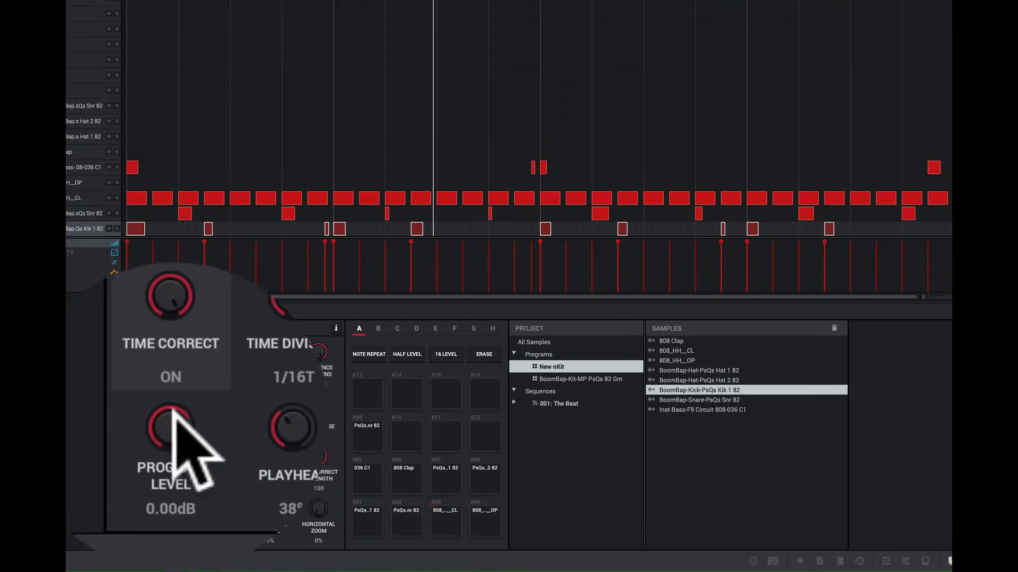
pyautogui.click(357, 459)
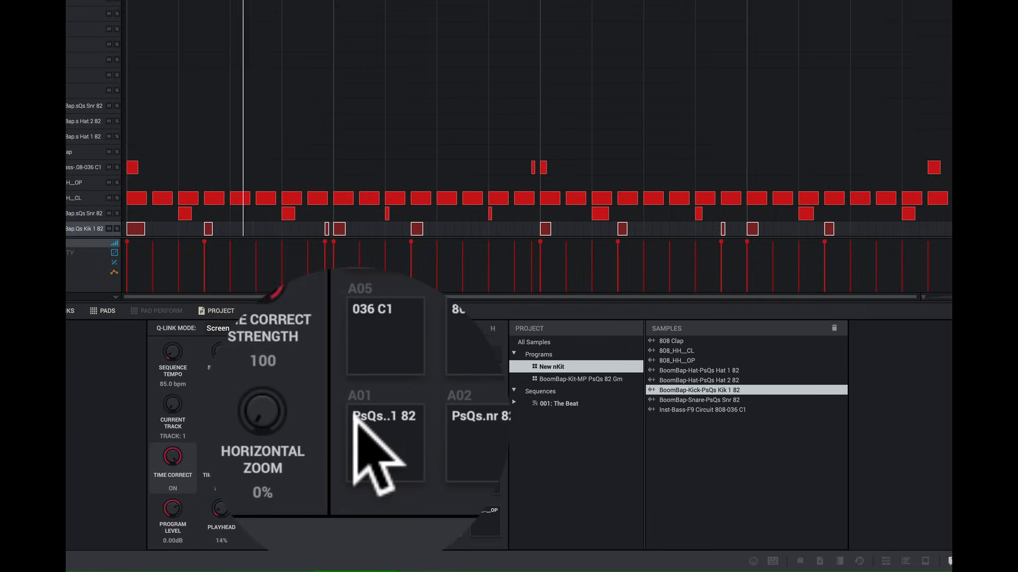
pyautogui.moveTo(264, 409); pyautogui.dragTo(262, 391)
pyautogui.moveTo(263, 431); pyautogui.dragTo(265, 318)
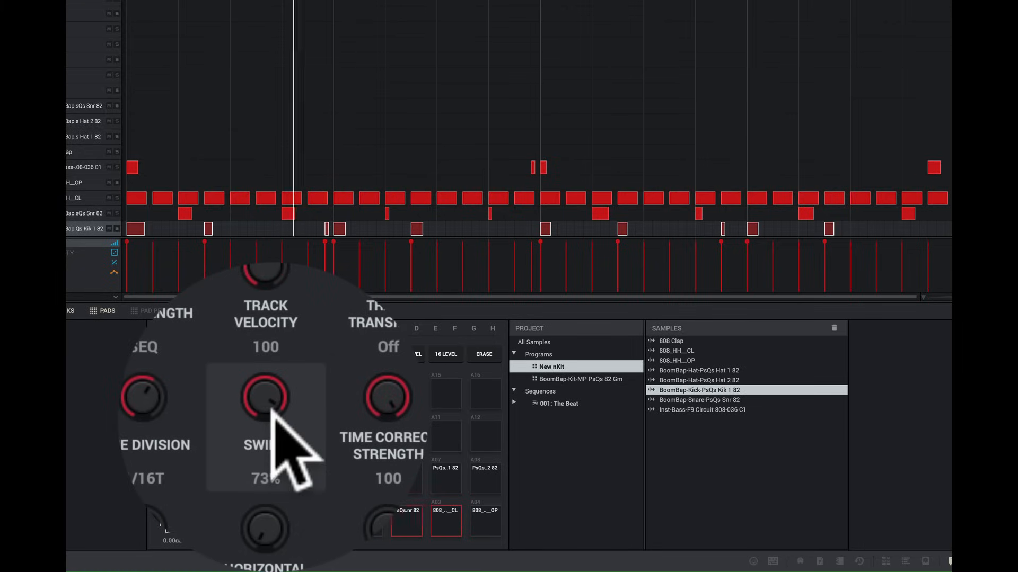
pyautogui.moveTo(271, 412); pyautogui.dragTo(272, 426)
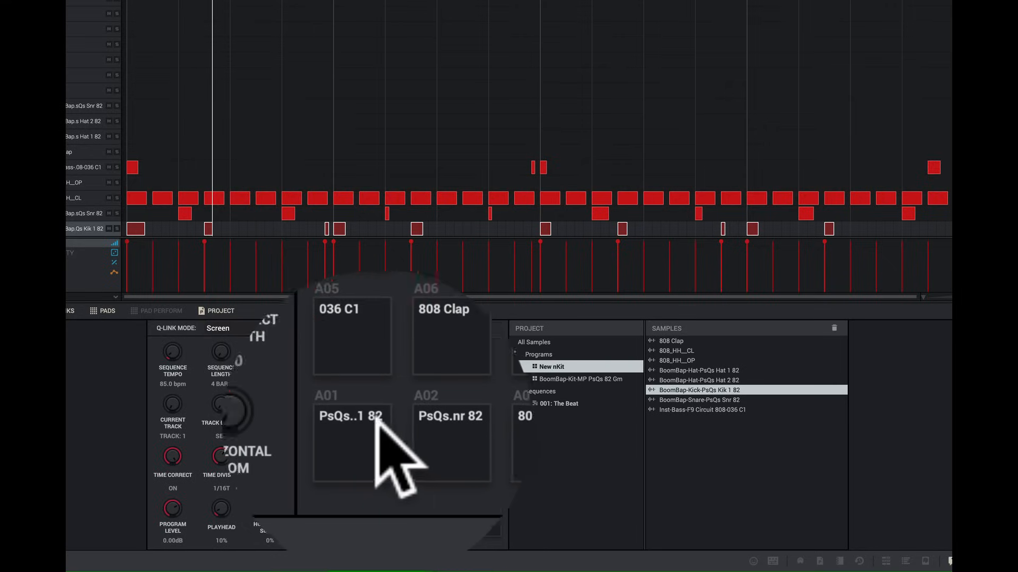
# Switch the Q-Link mode to Program.
pyautogui.click(267, 328)
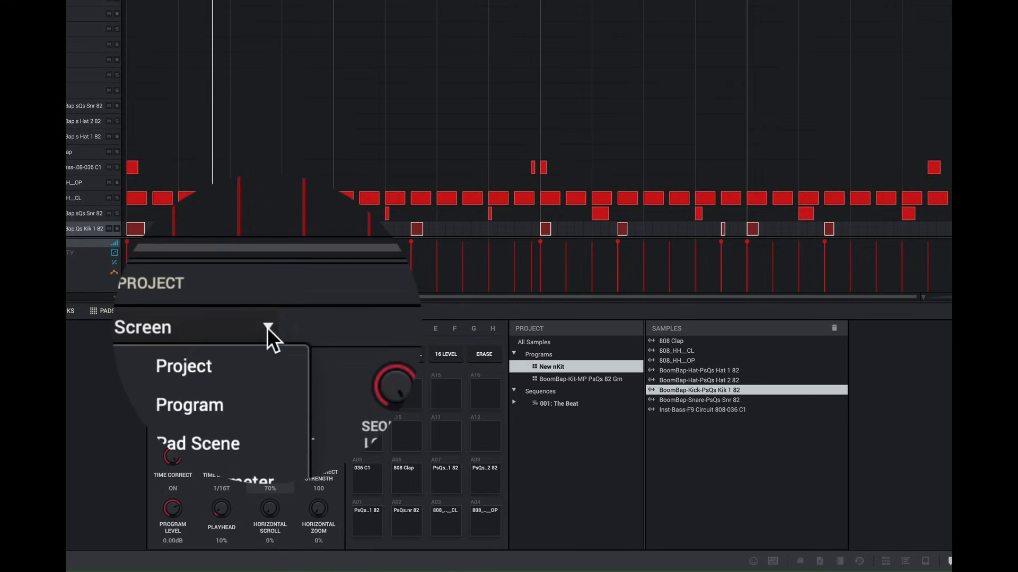
pyautogui.click(254, 358)
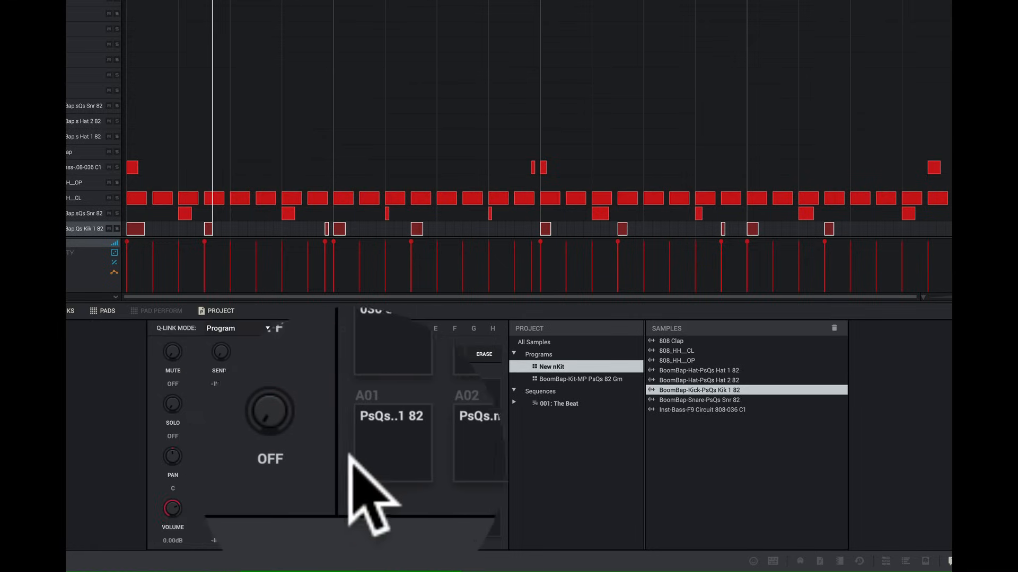
# Select pad A01 and switch the Q-Link mode to Pad Scene.
pyautogui.click(370, 435)
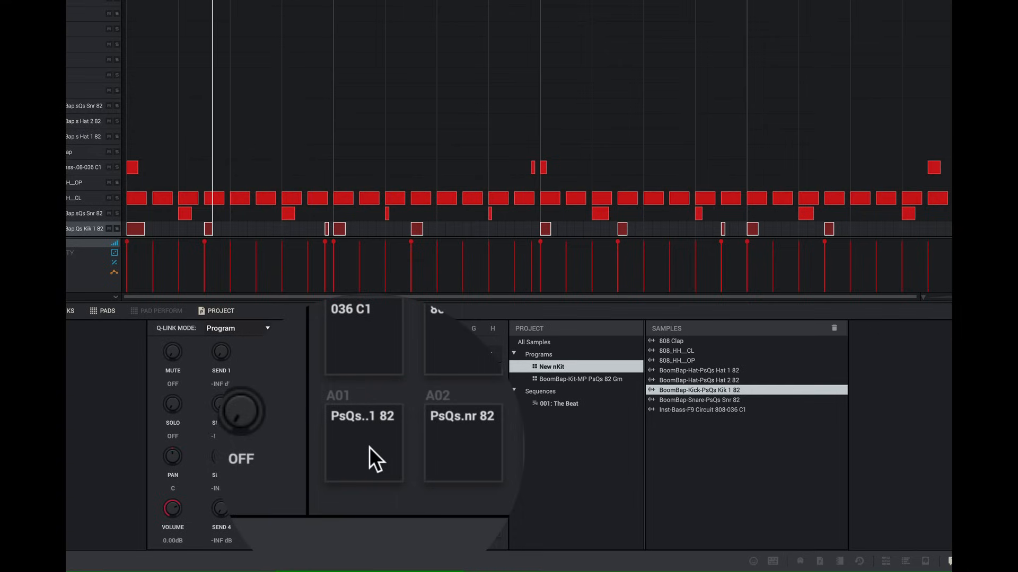
pyautogui.click(268, 329)
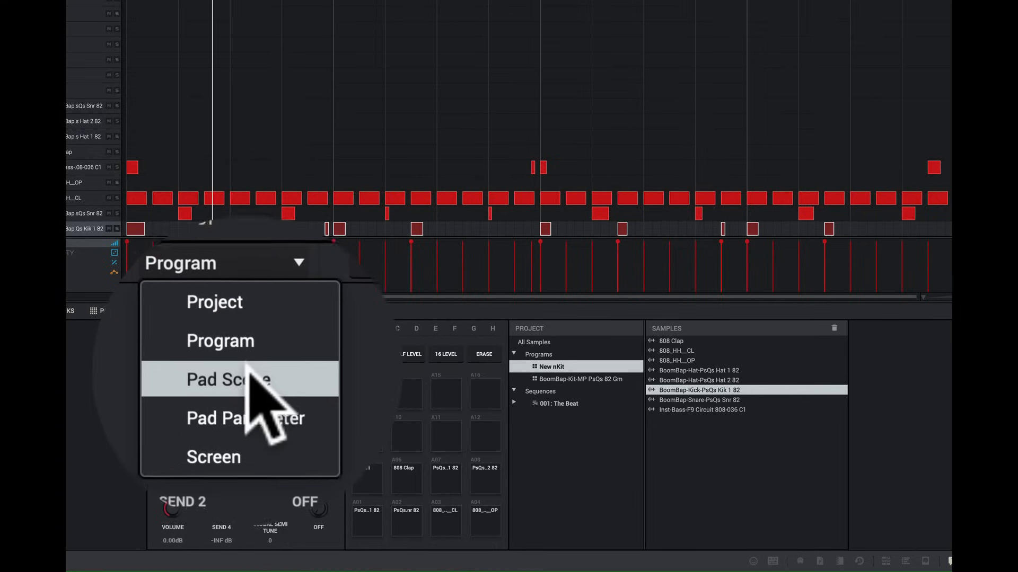
pyautogui.click(246, 371)
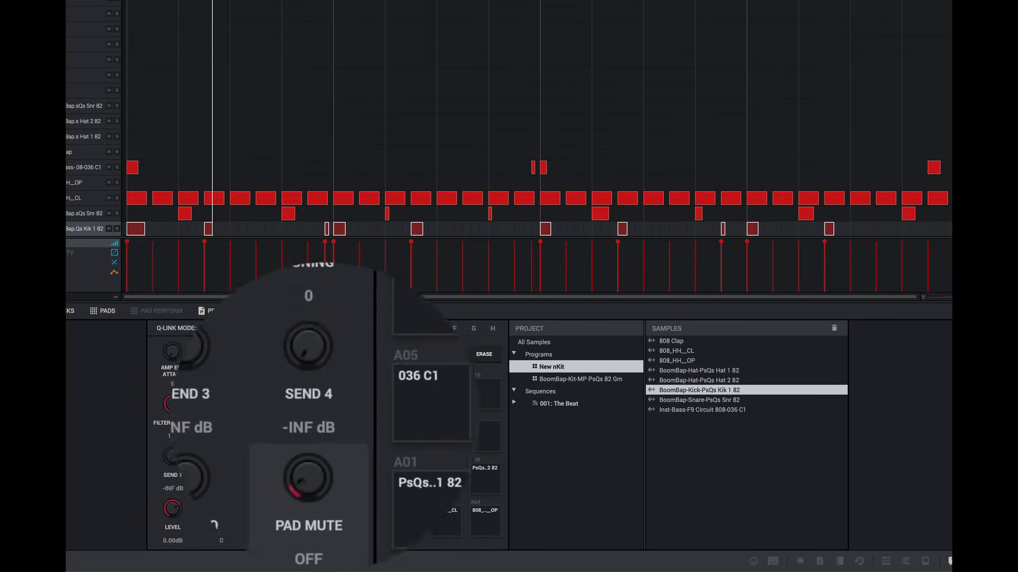
# Turn the kick pad A01's mute on and off, and do the same with its solo, using the Q-Links.
pyautogui.click(318, 508)
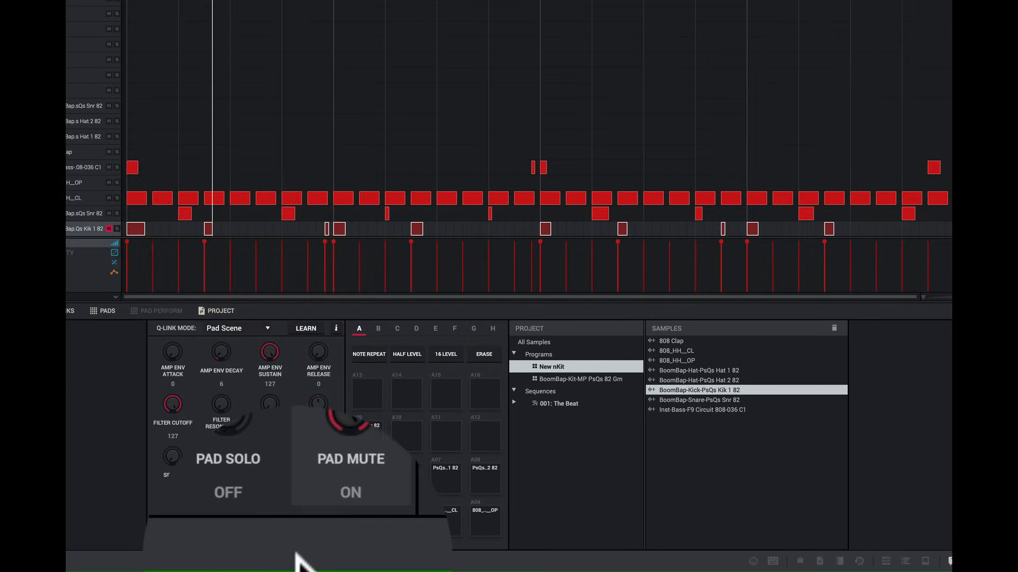
pyautogui.click(318, 507)
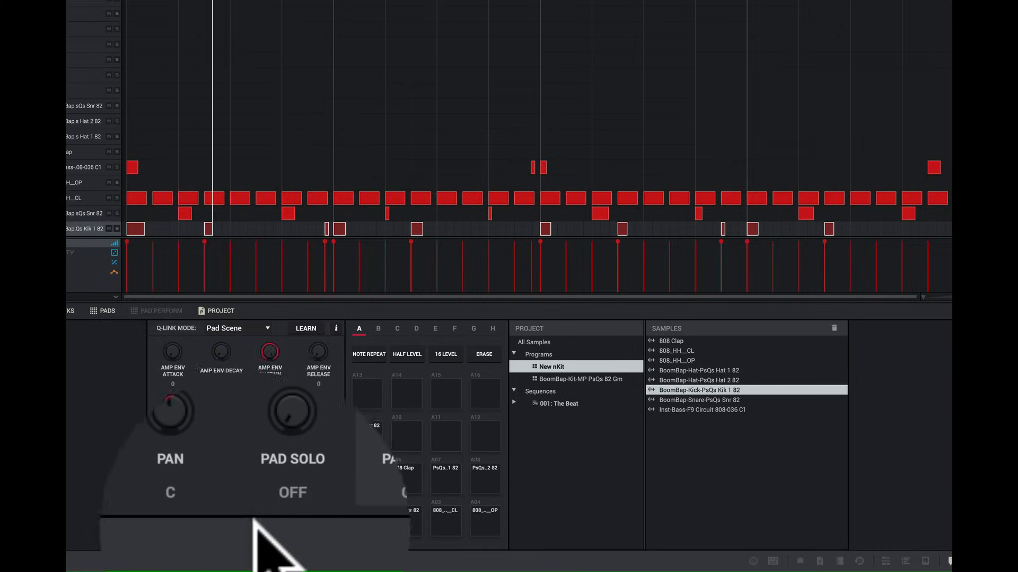
pyautogui.click(263, 411)
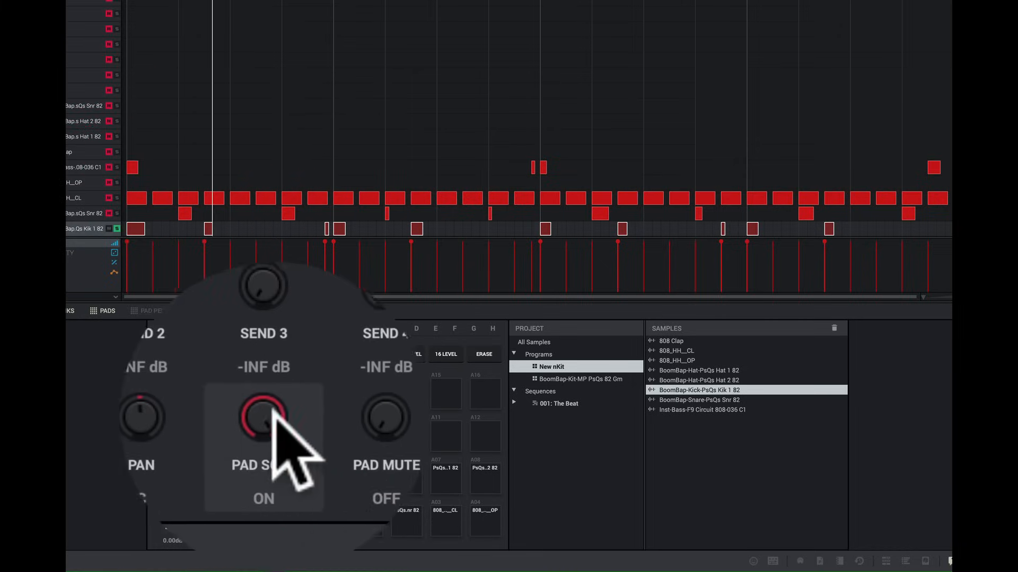
pyautogui.click(266, 515)
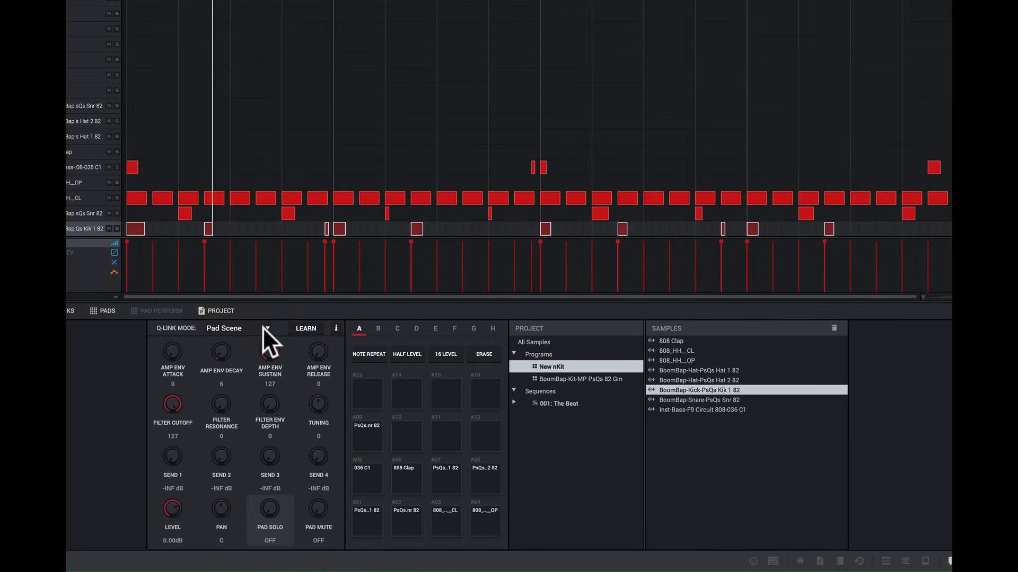
# In the Pad Parameter Q-Link mode, lower pad A05's level to -4.07 dB and pad A03's to -2.30 dB during playback.
pyautogui.click(263, 327)
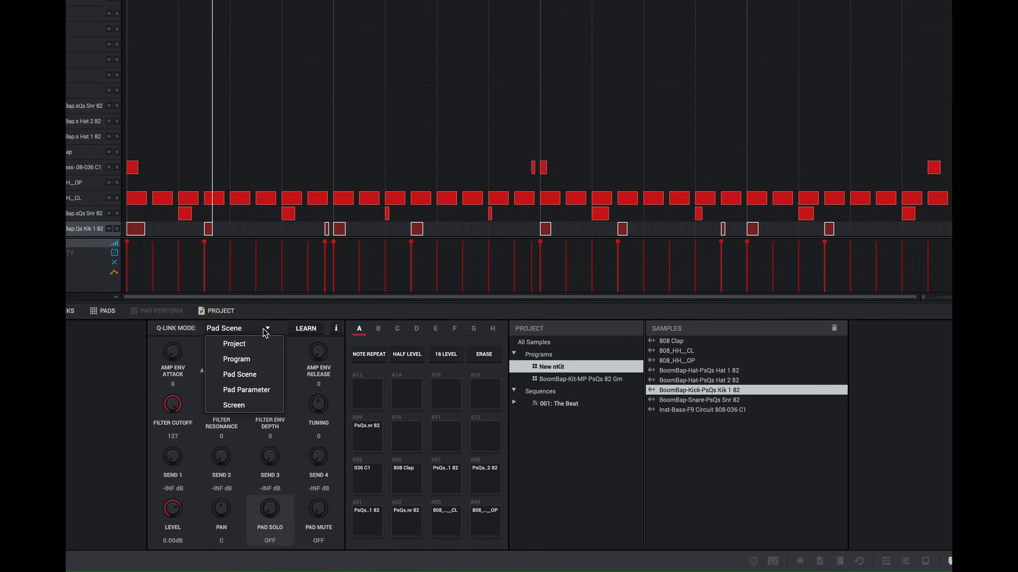
pyautogui.click(244, 390)
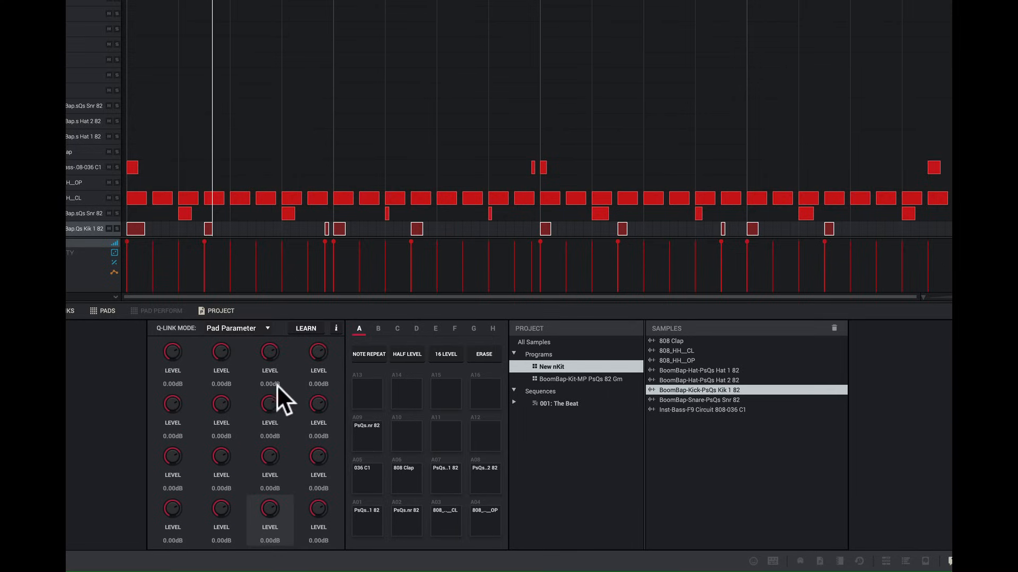
pyautogui.press('space')
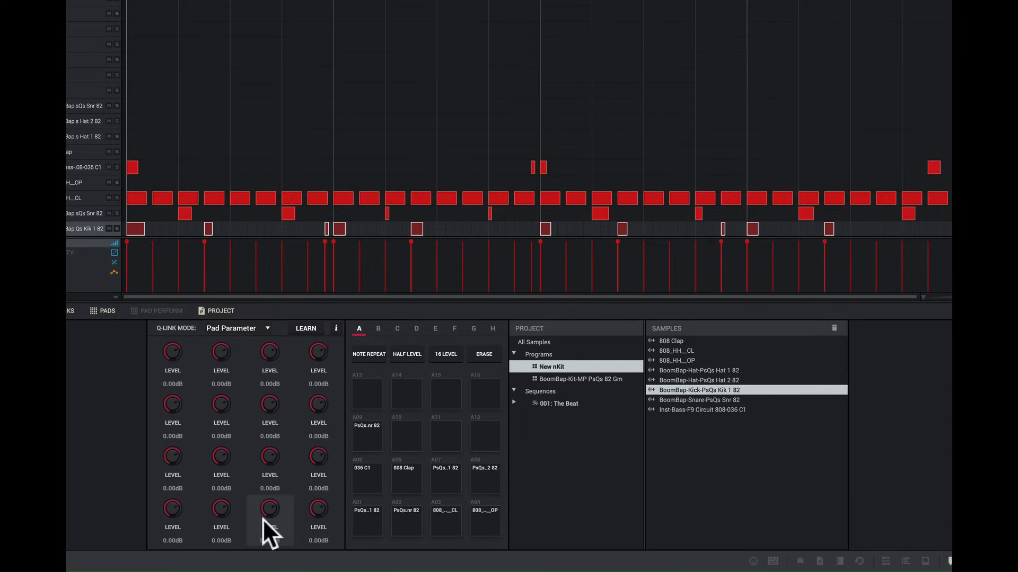
pyautogui.moveTo(168, 462); pyautogui.dragTo(172, 515)
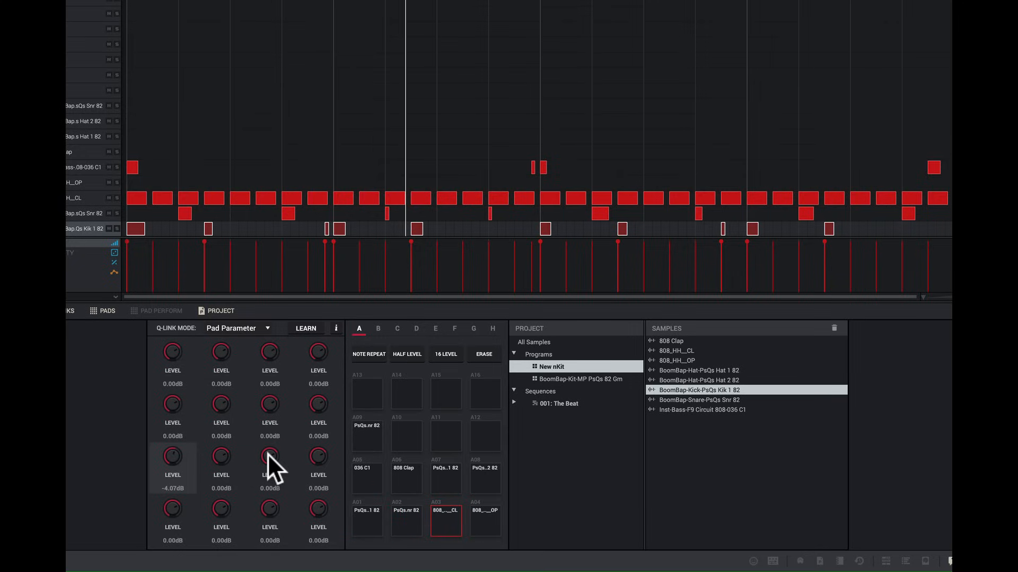
pyautogui.moveTo(263, 504); pyautogui.dragTo(262, 520)
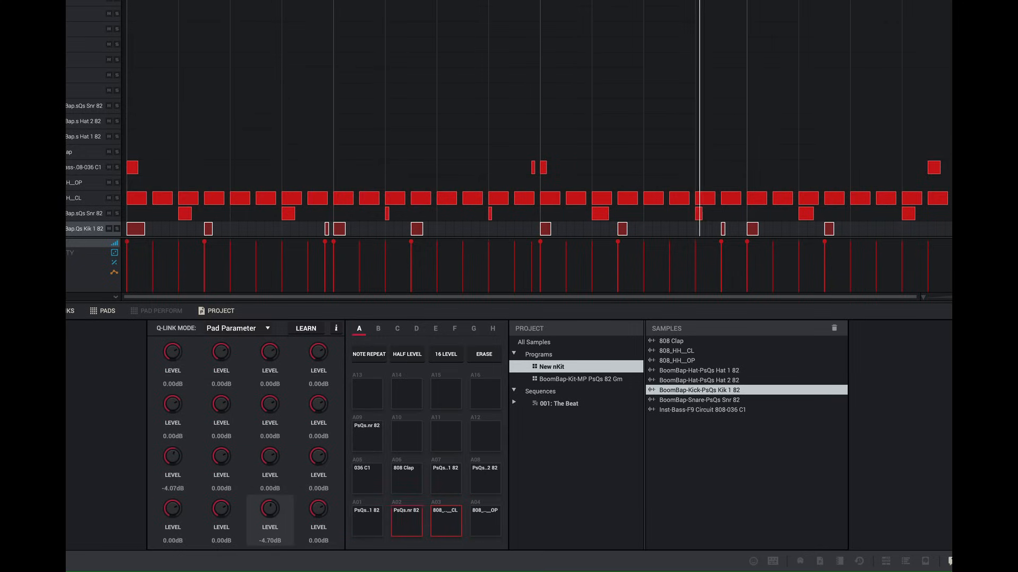
pyautogui.moveTo(269, 509); pyautogui.dragTo(301, 514)
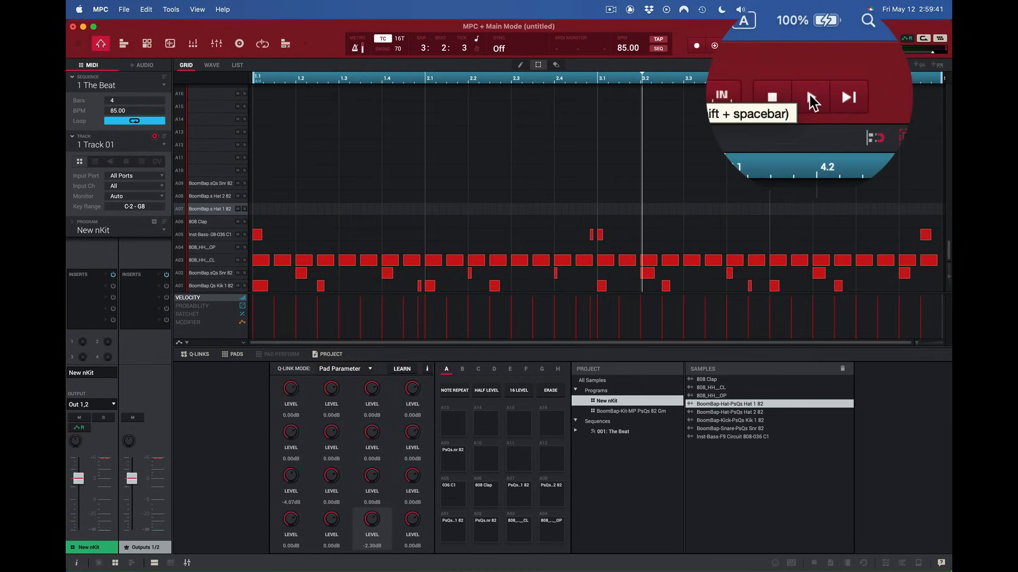
# Play the sequence and rehearse a hi-hat part on pad A07 without recording it.
pyautogui.click(811, 101)
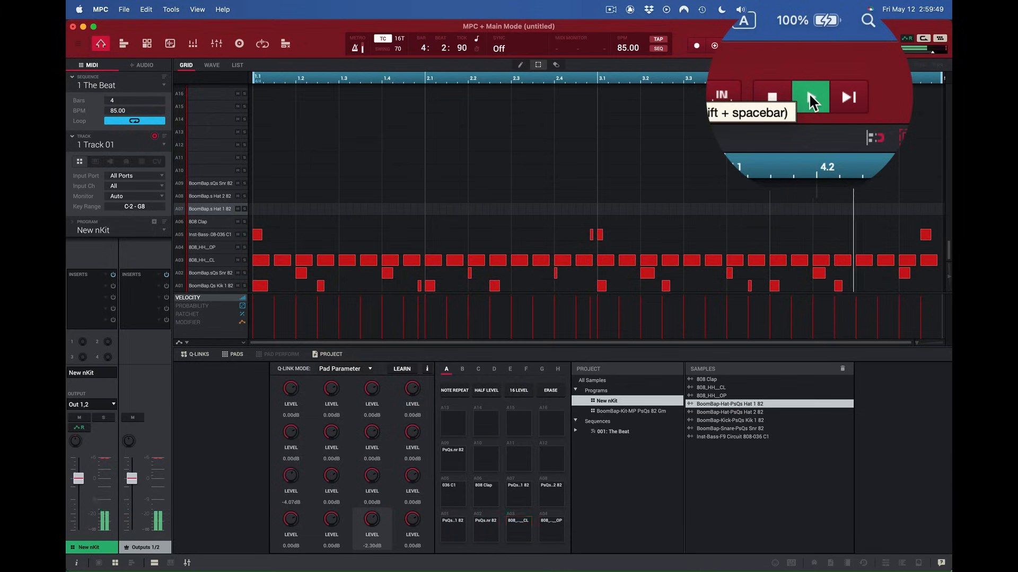
pyautogui.press('d')
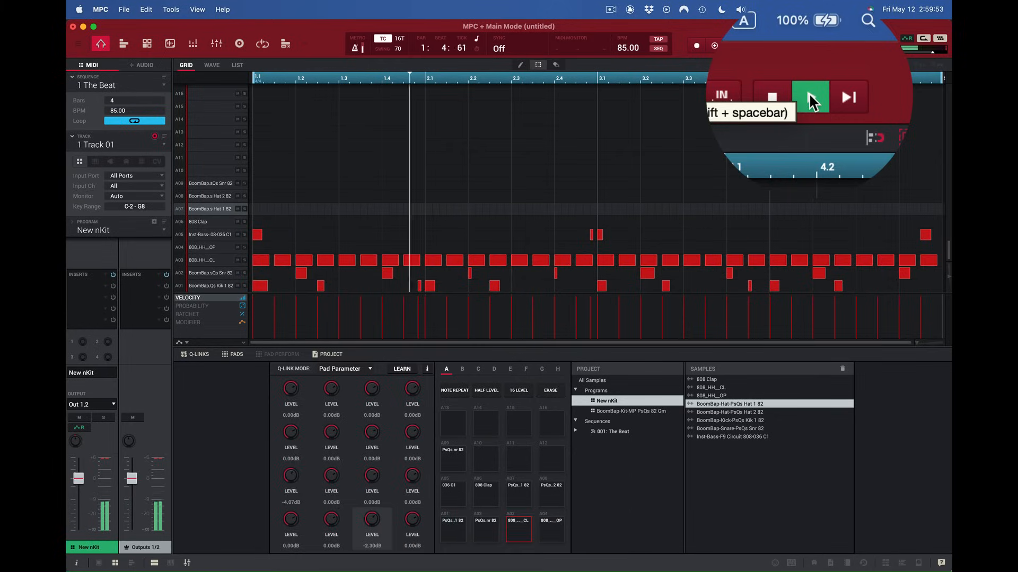
pyautogui.press('d')
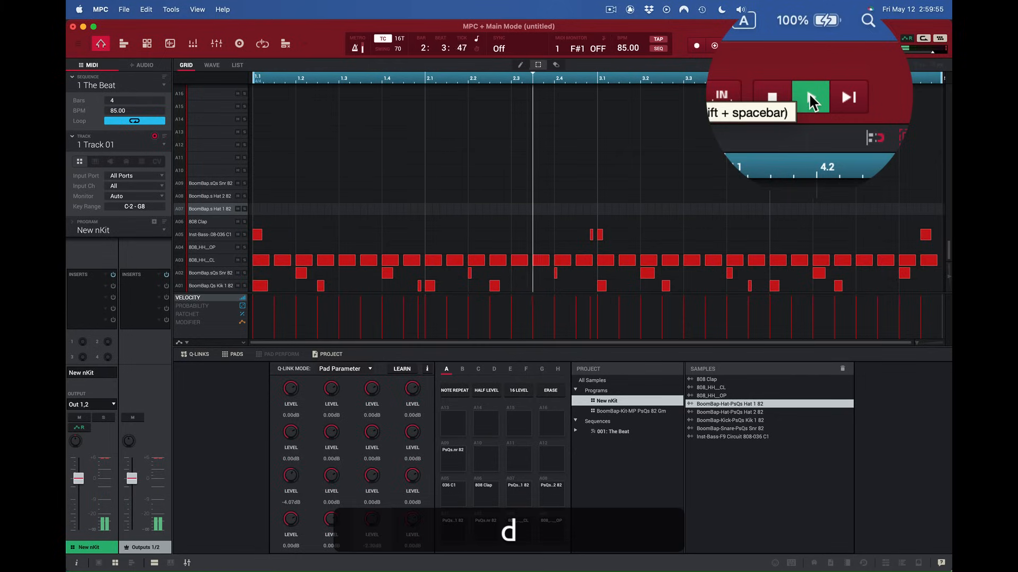
pyautogui.press('d')
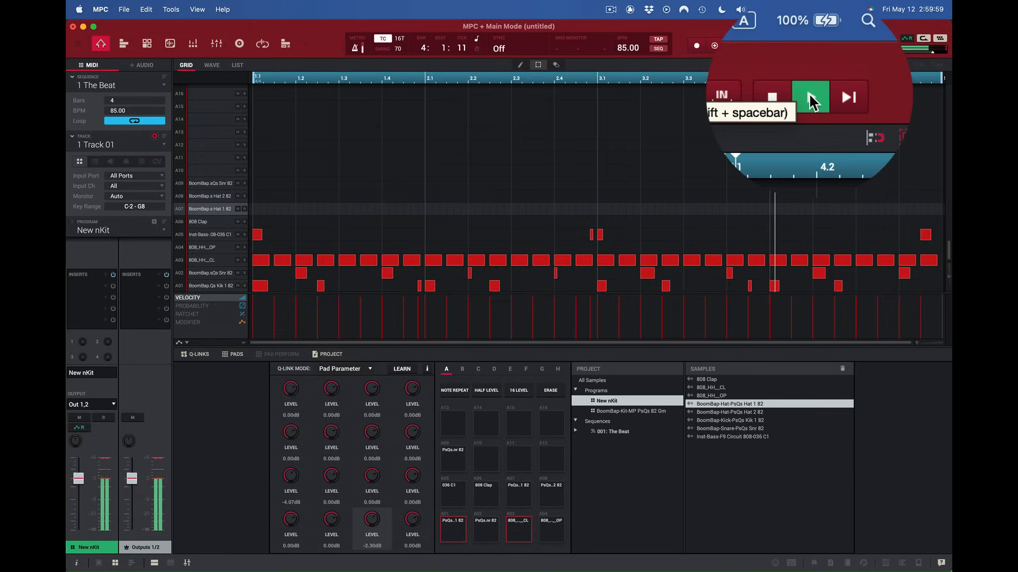
pyautogui.press('d')
# Overdub two hi-hat hits per bar on pad A07 through all four bars and stop playback.
pyautogui.click(714, 47)
pyautogui.press('d')
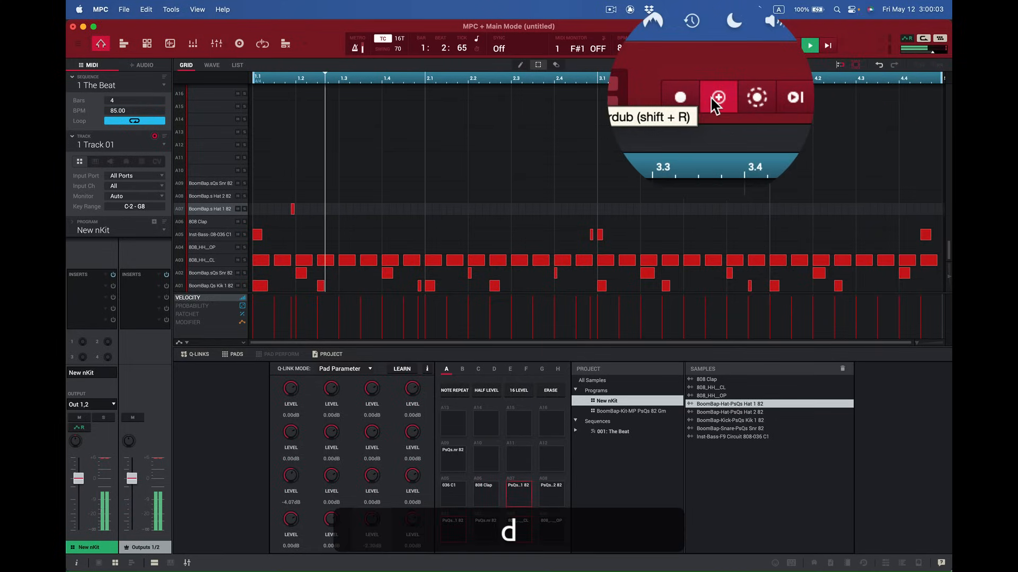
pyautogui.press('d')
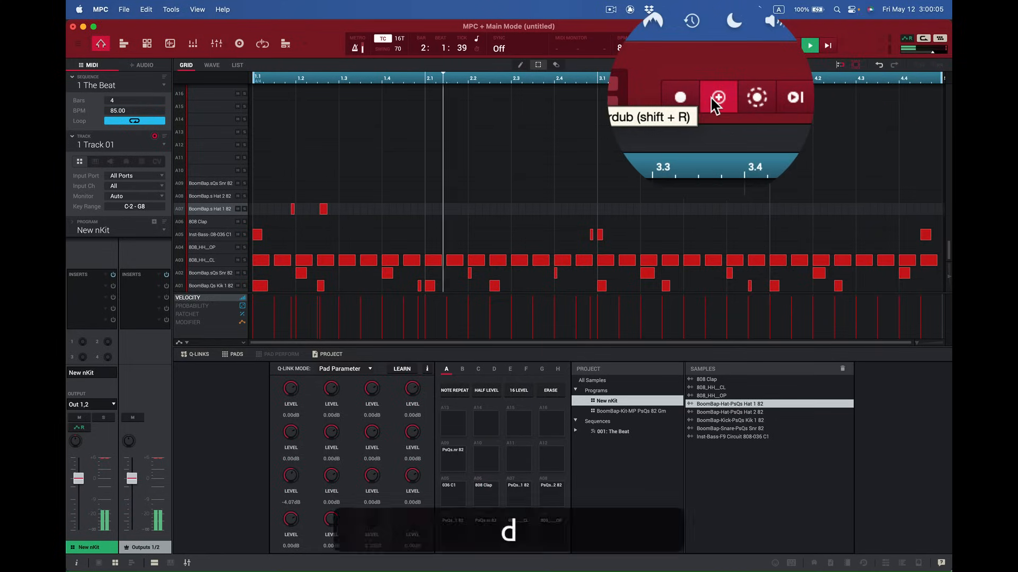
pyautogui.press('d')
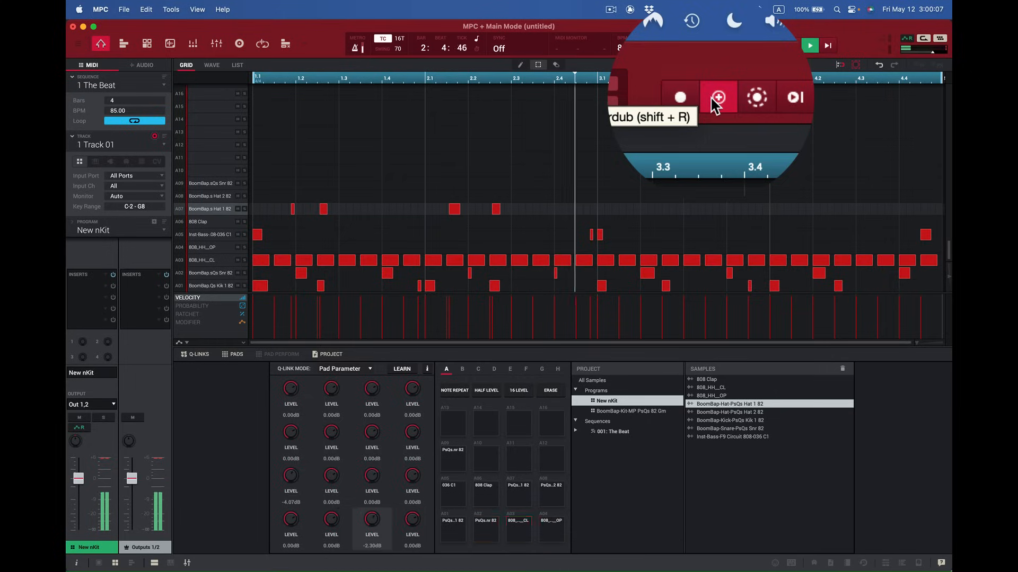
pyautogui.press('d')
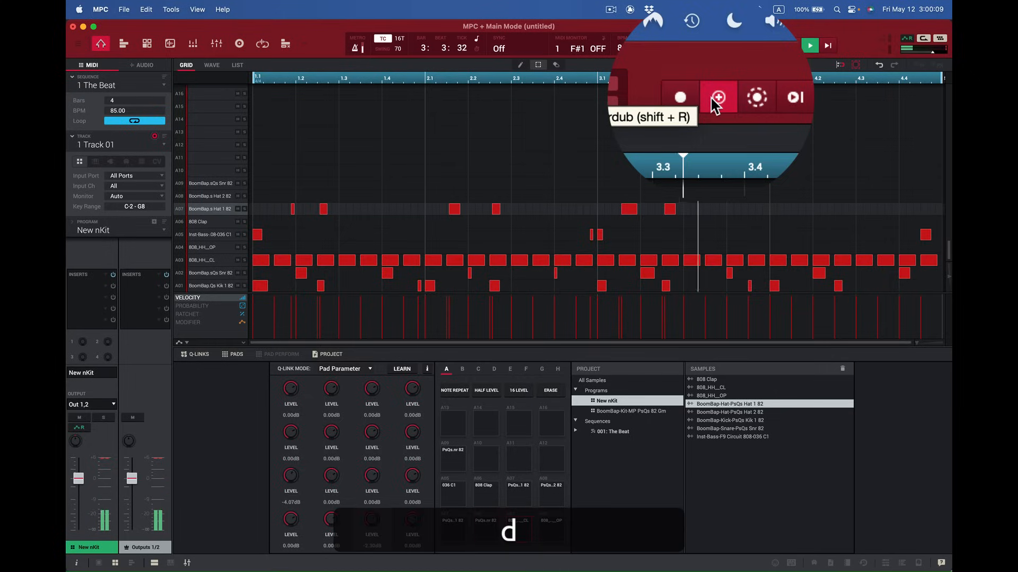
pyautogui.press('d')
pyautogui.press('d')
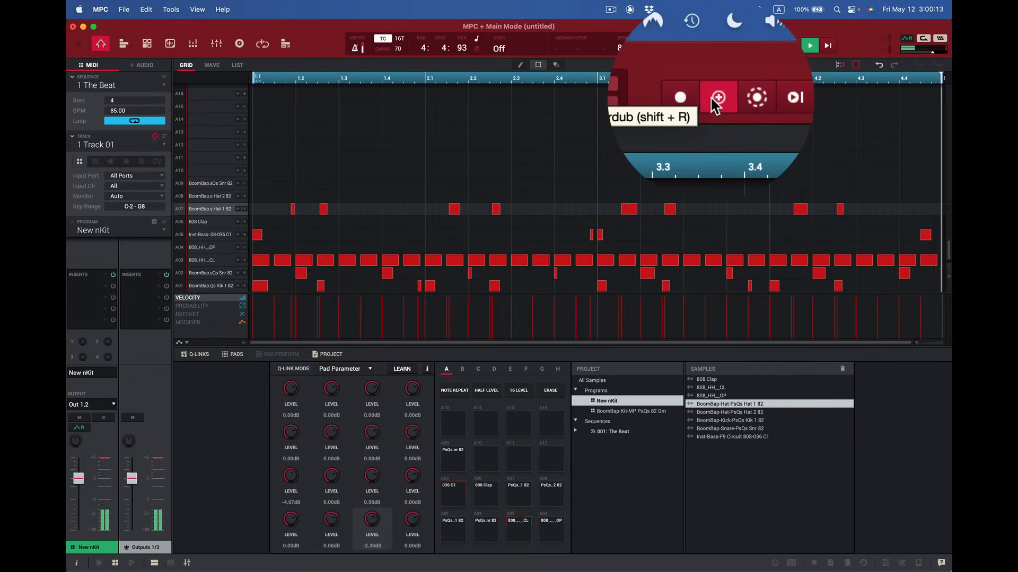
pyautogui.press('space')
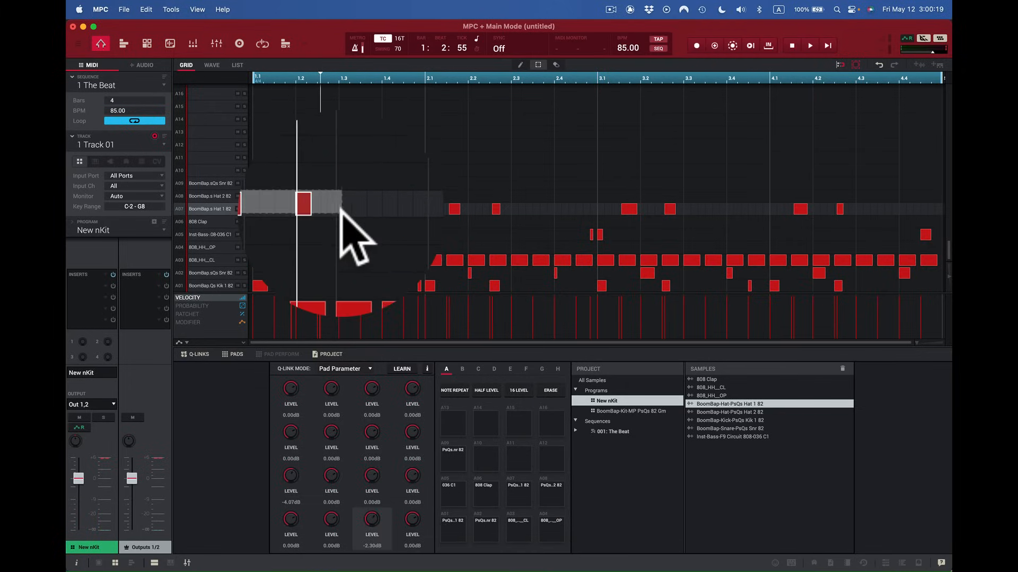
# Replace the two pad A07 hi-hat hits in bar 1 by deleting them and overdubbing two new ones.
pyautogui.click(341, 214)
pyautogui.press('BackSpace')
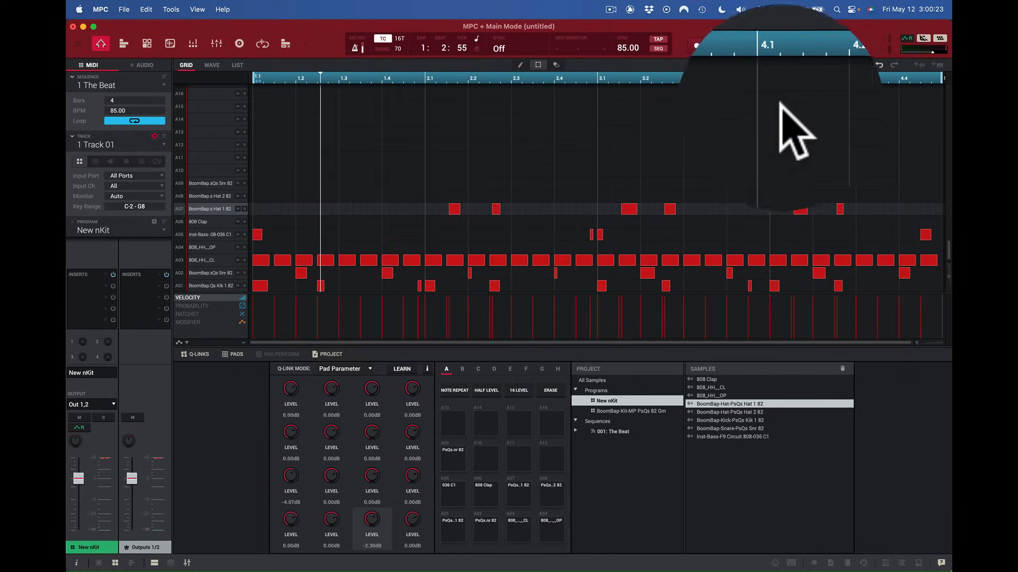
pyautogui.click(809, 96)
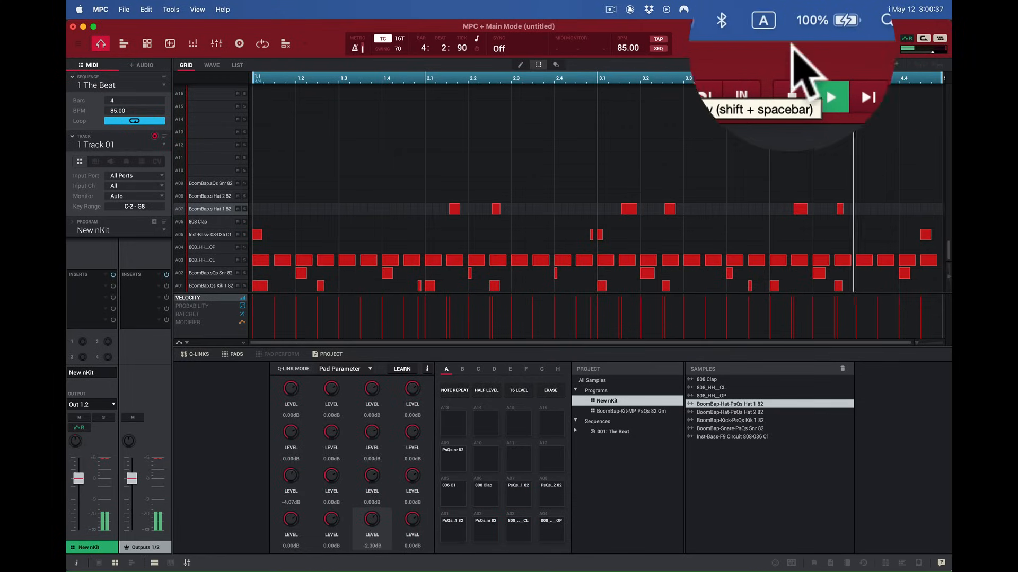
pyautogui.click(711, 46)
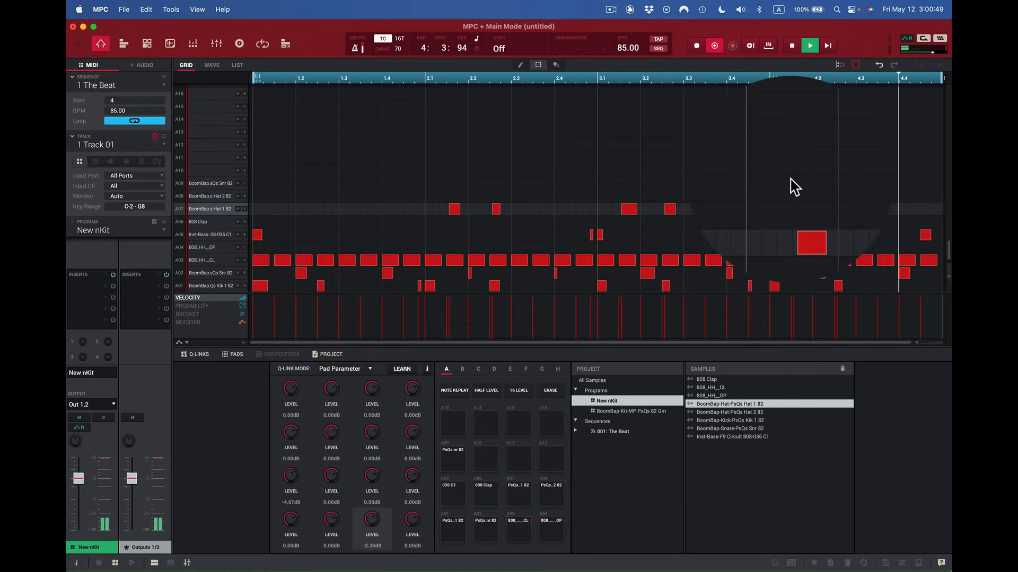
pyautogui.press('d')
pyautogui.press('d')
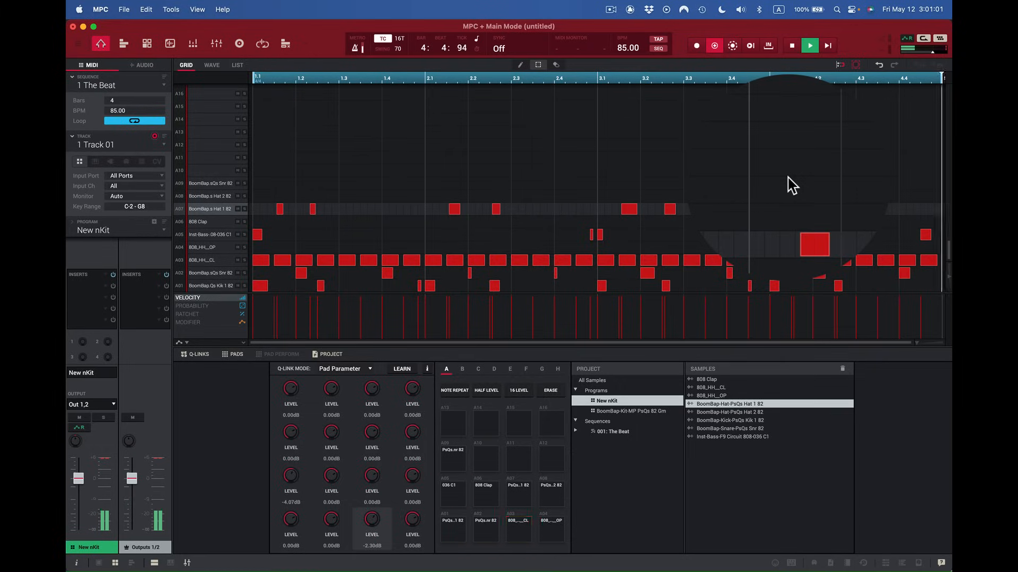
pyautogui.press('space')
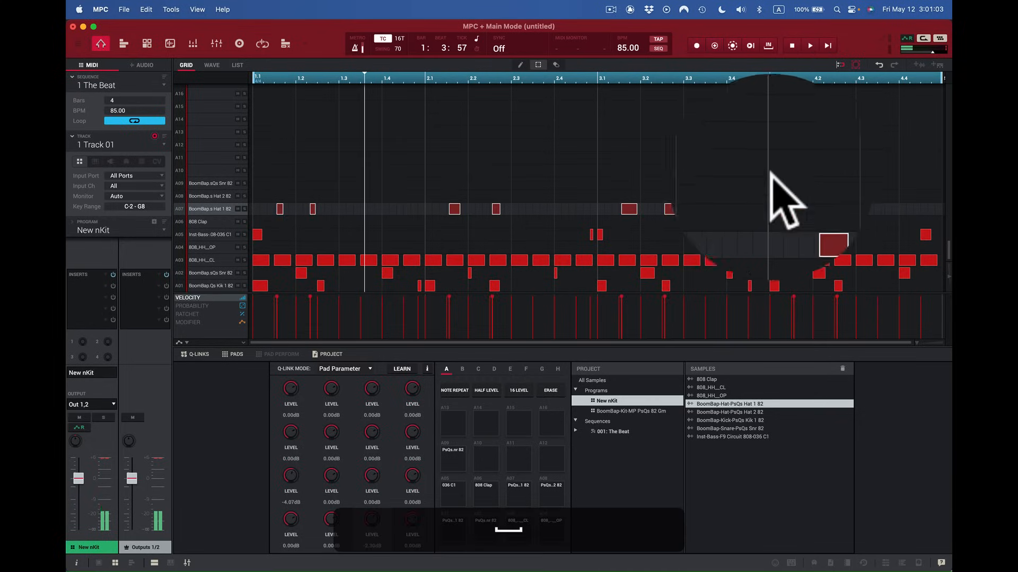
# Move the second pad A07 hit in bar 1 slightly later, to about midway between beats 2 and 3.
pyautogui.click(314, 209)
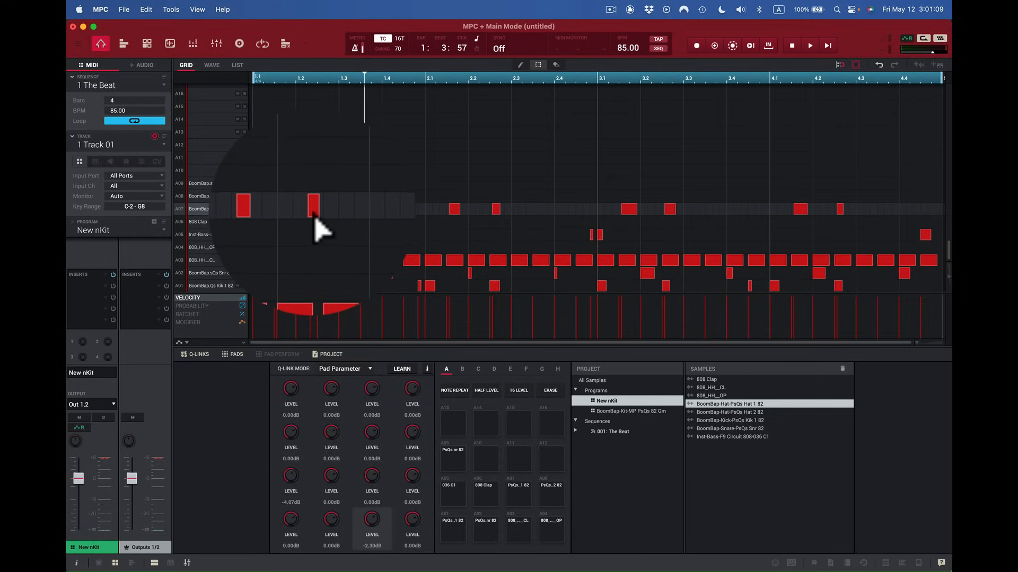
pyautogui.click(314, 215)
pyautogui.moveTo(316, 214); pyautogui.dragTo(324, 214)
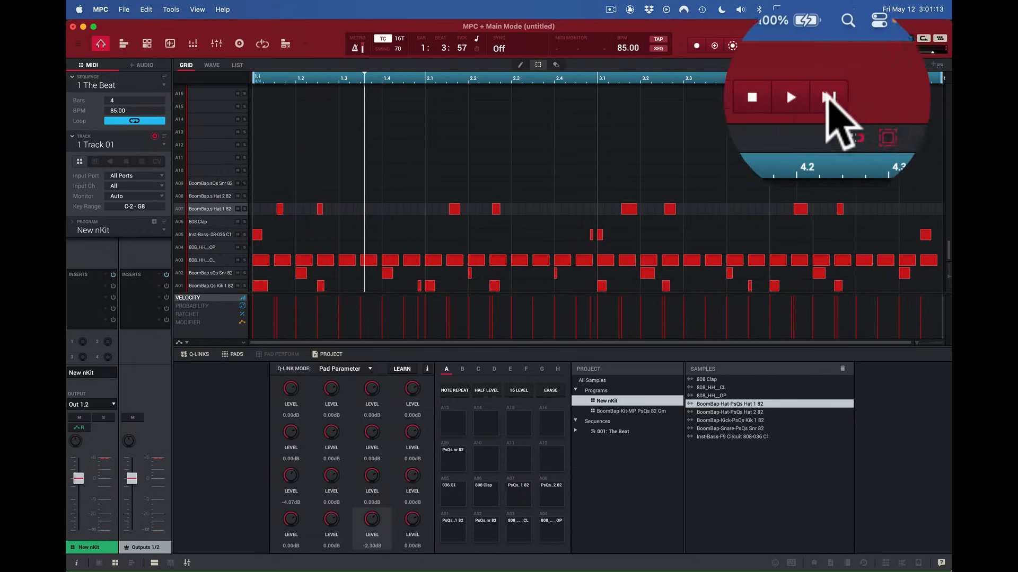
# Play back the sequence The Beat from its start and stop playback.
pyautogui.click(810, 46)
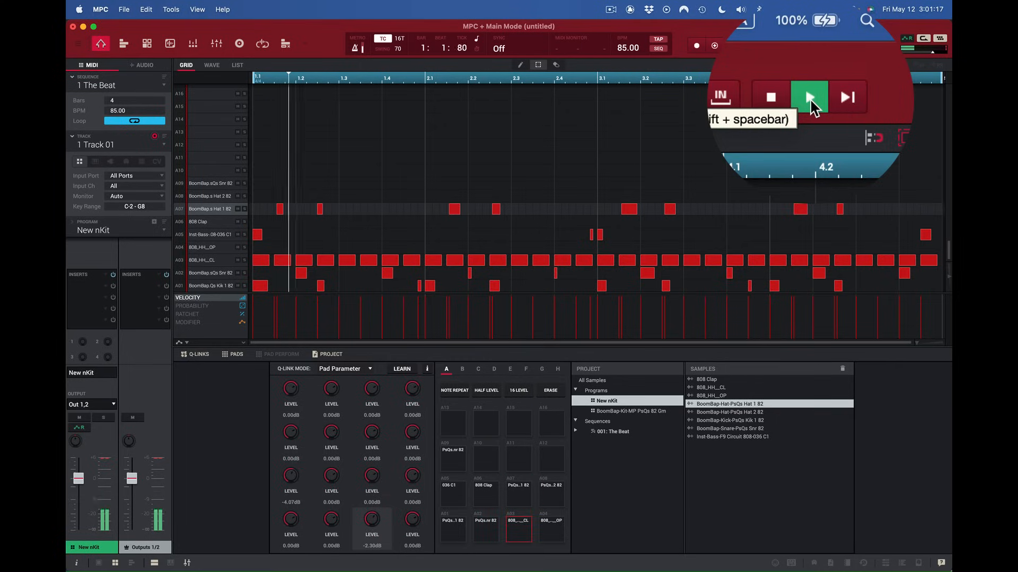
pyautogui.press('space')
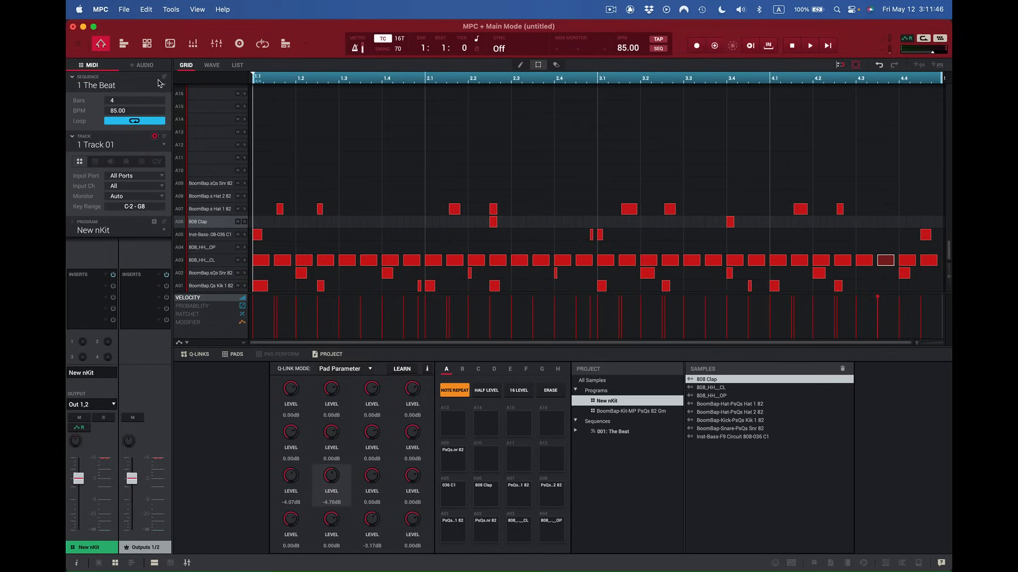
# Save the project under the file name WorkFlow.xpj in the Documents/MPC folder.
pyautogui.click(124, 10)
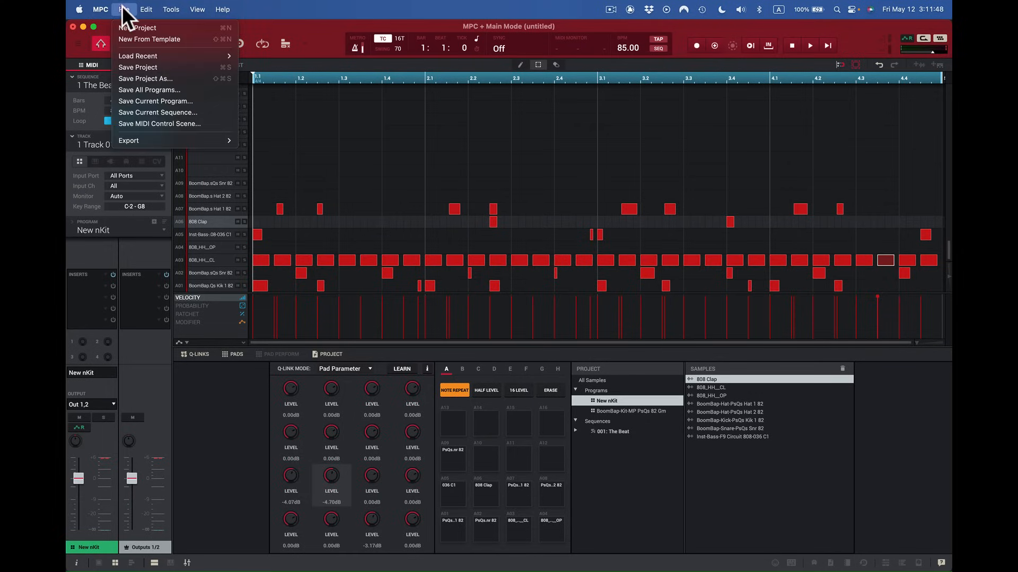
pyautogui.click(132, 69)
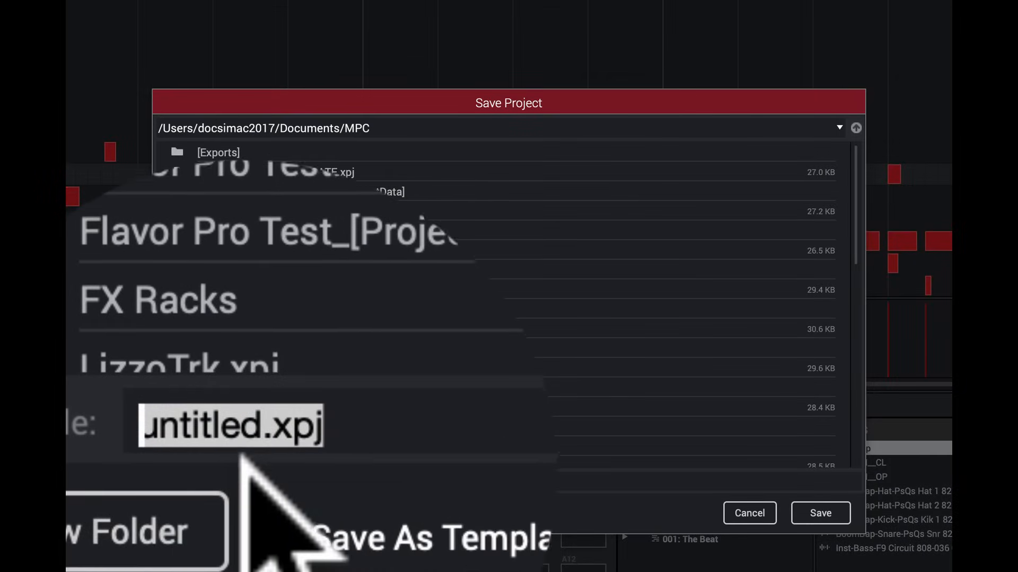
pyautogui.click(250, 473)
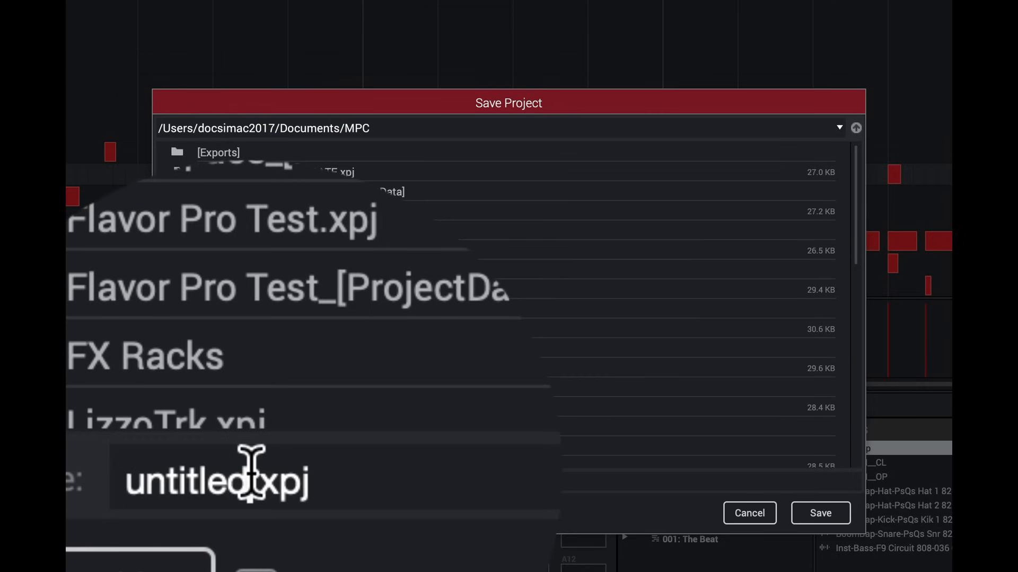
pyautogui.doubleClick(250, 473)
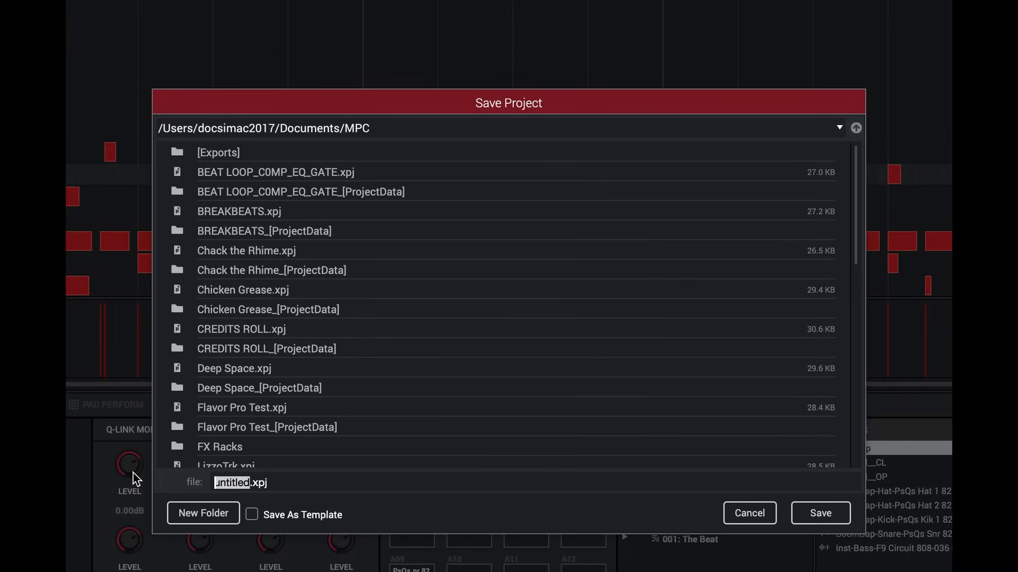
pyautogui.write('WorkFlow')
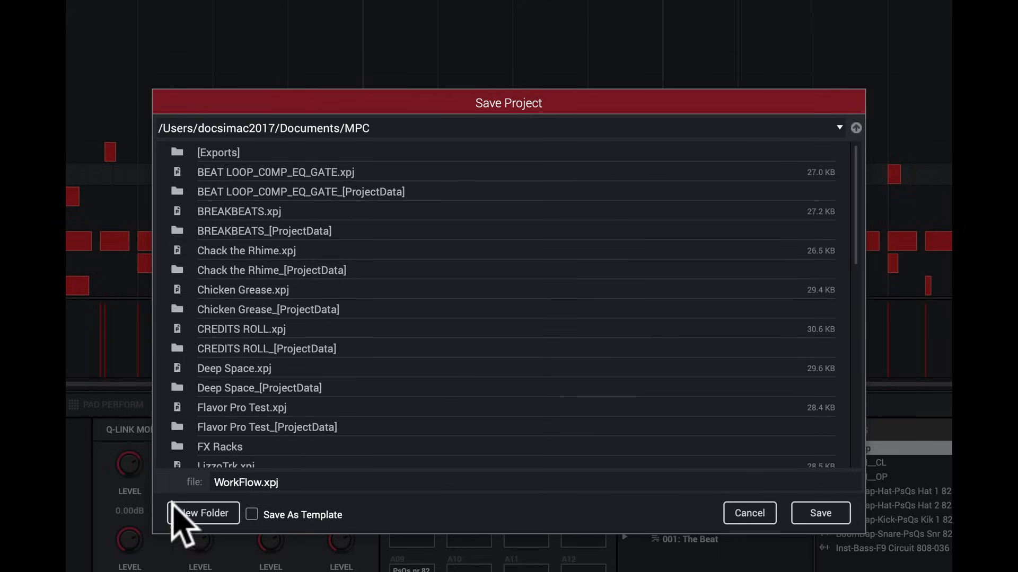
pyautogui.click(837, 515)
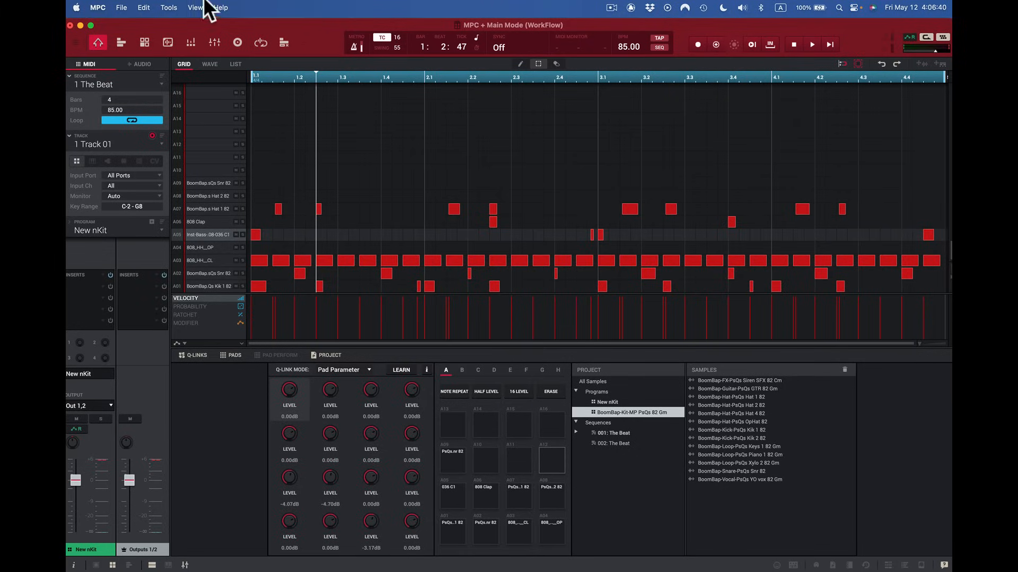
# Clear the whole sequence 1, The Beat, and undo the clearing.
pyautogui.click(143, 7)
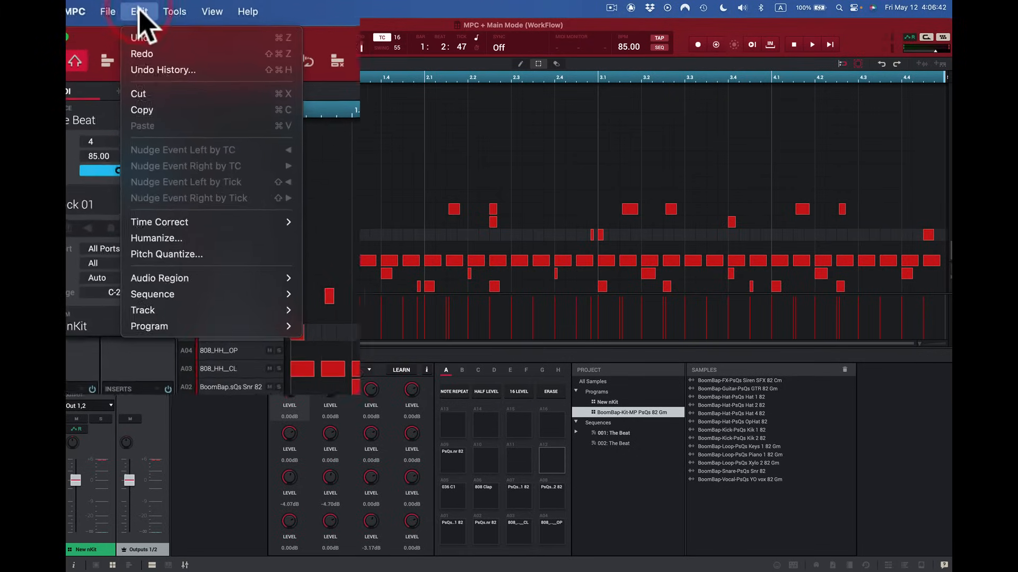
pyautogui.moveTo(175, 350)
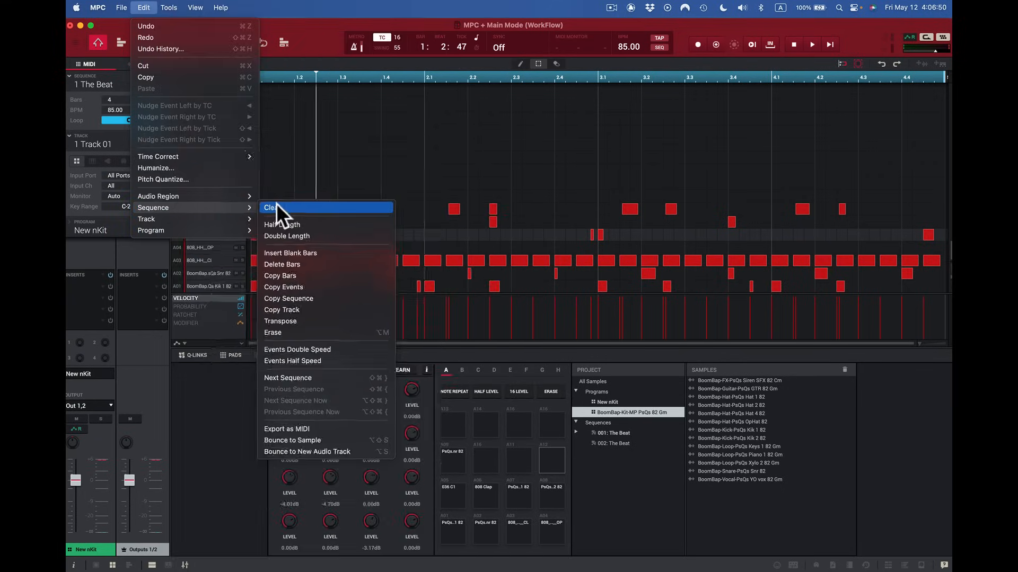
pyautogui.click(242, 82)
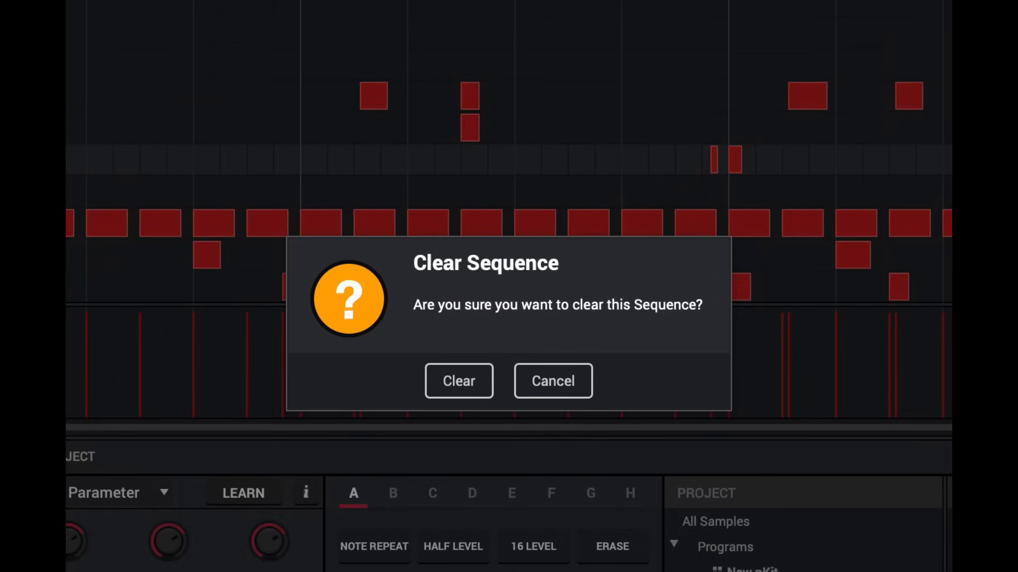
pyautogui.click(457, 378)
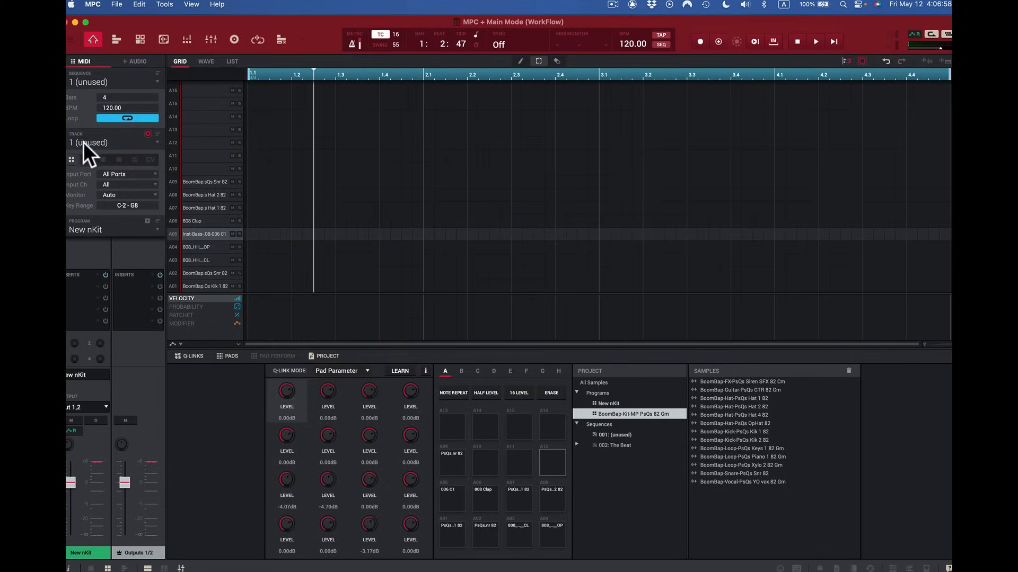
pyautogui.click(139, 5)
pyautogui.click(134, 26)
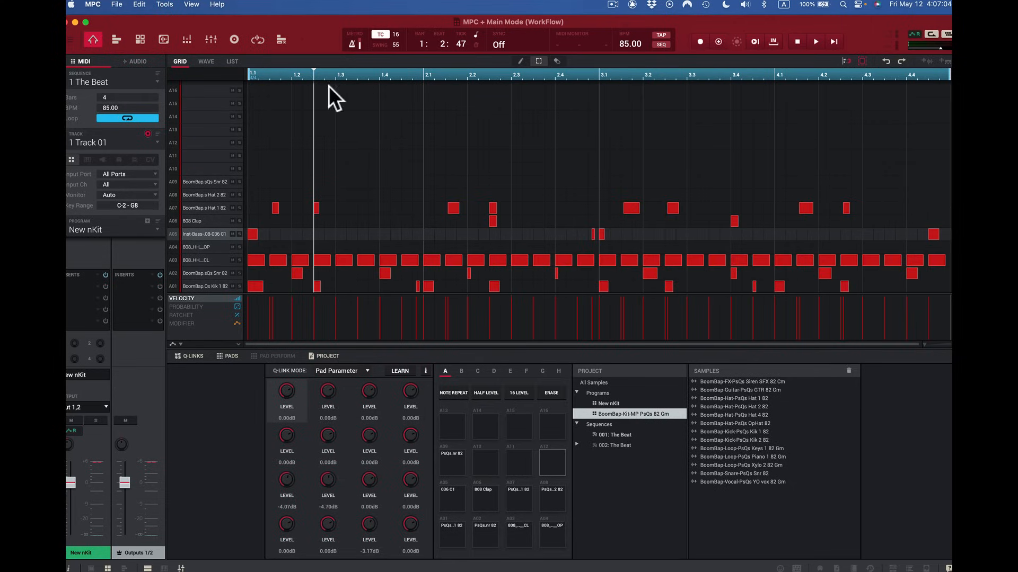
# Halve the length of the sequence The Beat and undo the change.
pyautogui.click(137, 4)
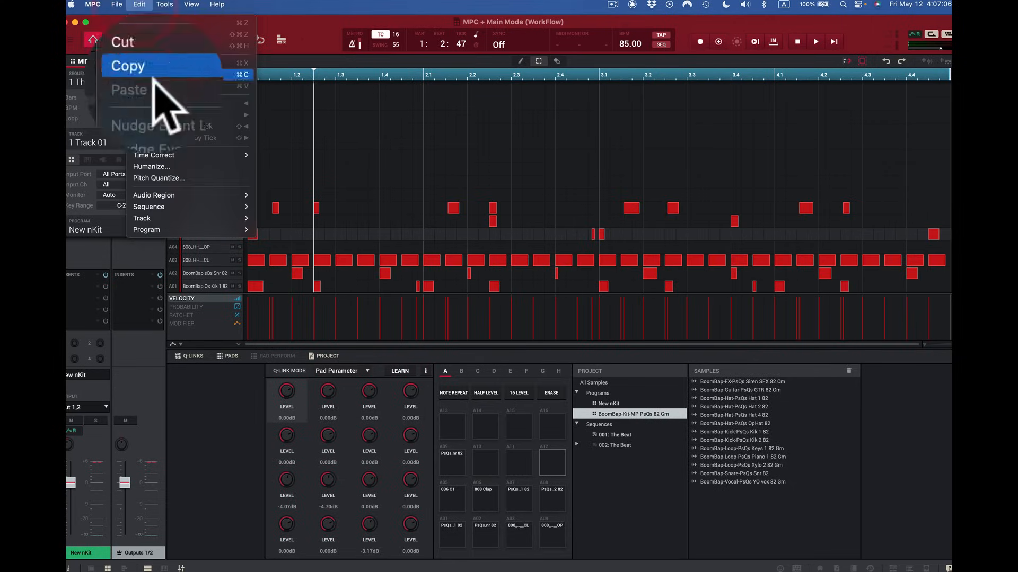
pyautogui.moveTo(162, 205)
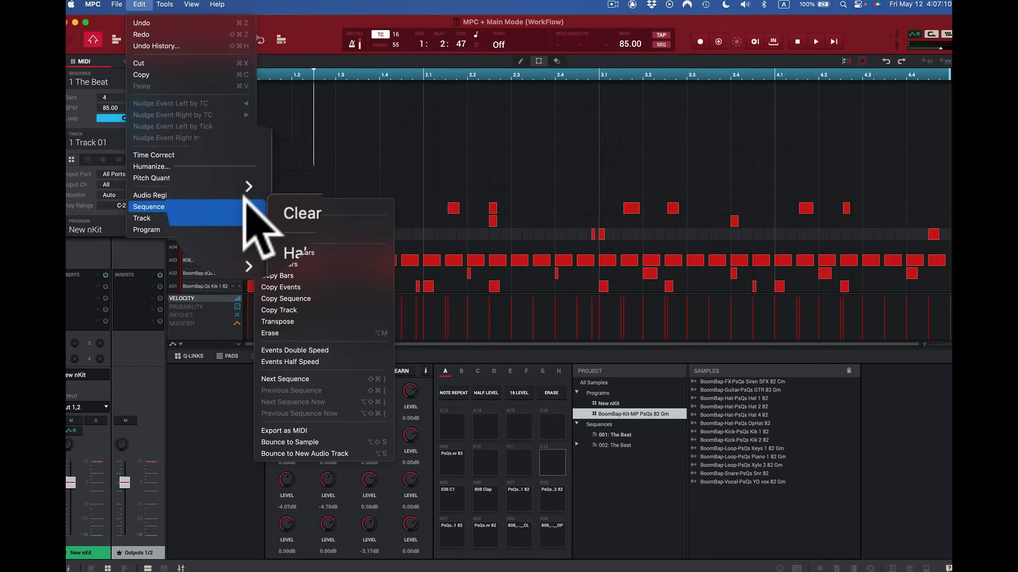
pyautogui.click(310, 253)
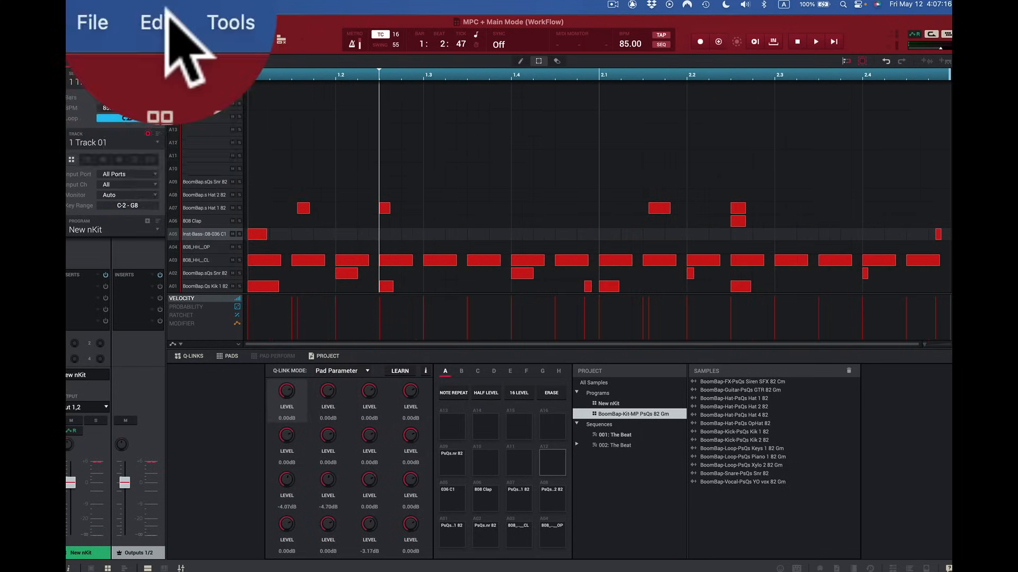
pyautogui.click(139, 6)
pyautogui.click(145, 19)
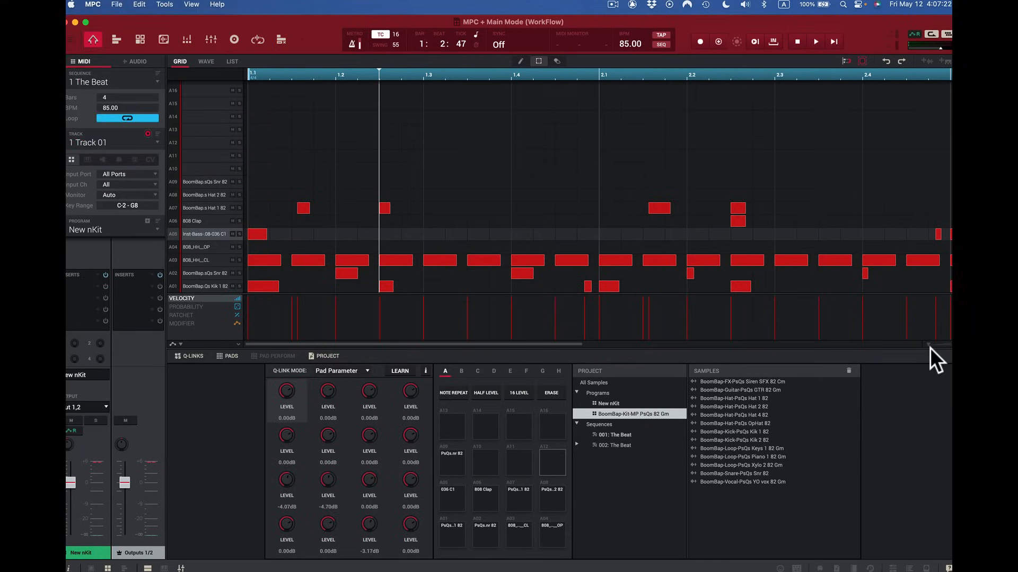
pyautogui.moveTo(929, 346); pyautogui.dragTo(844, 345)
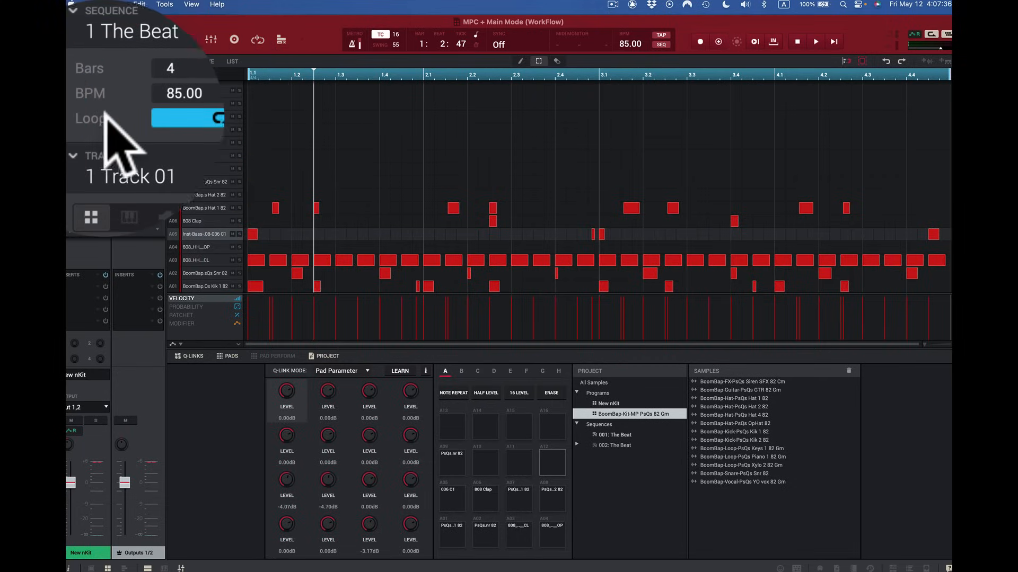
# Switch looping off for the sequence The Beat and switch it back on.
pyautogui.click(176, 115)
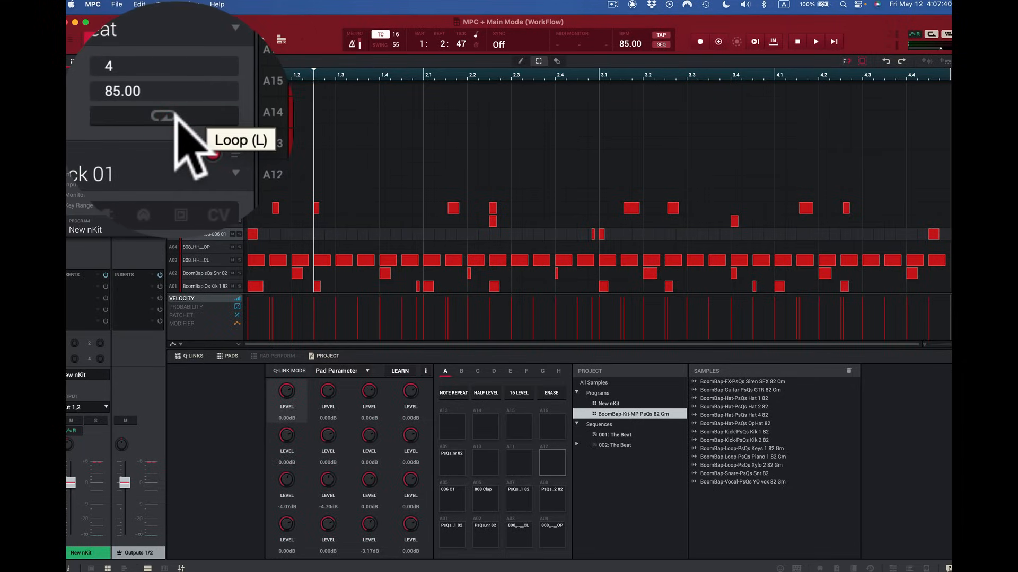
pyautogui.click(176, 116)
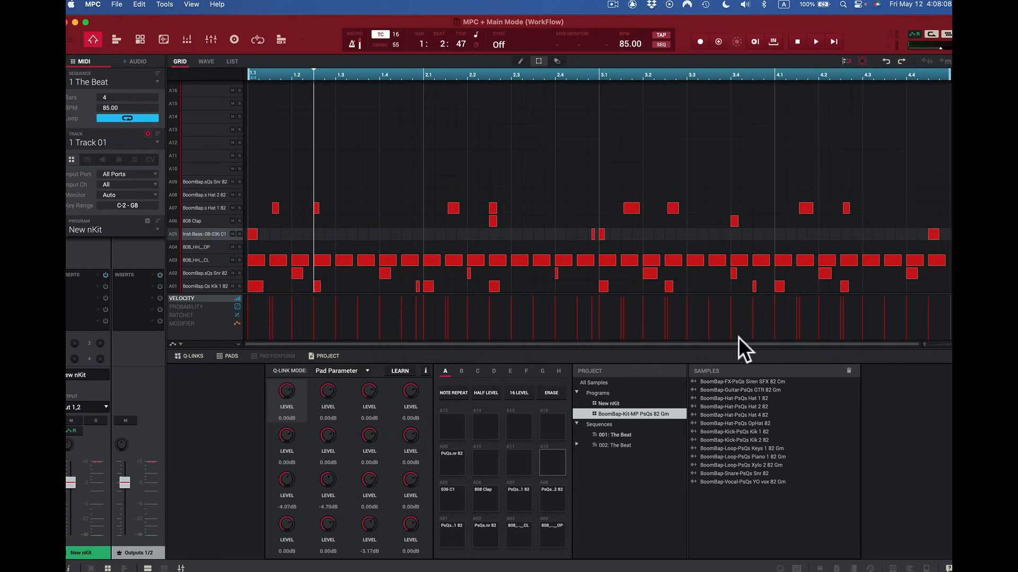
# Double the length of the sequence The Beat and undo the doubling.
pyautogui.click(139, 5)
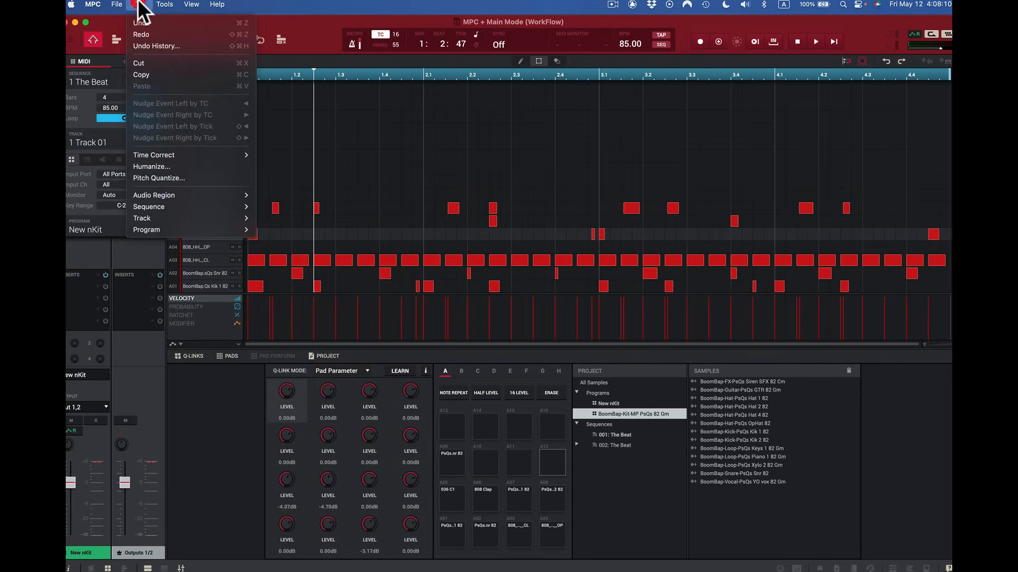
pyautogui.moveTo(190, 351)
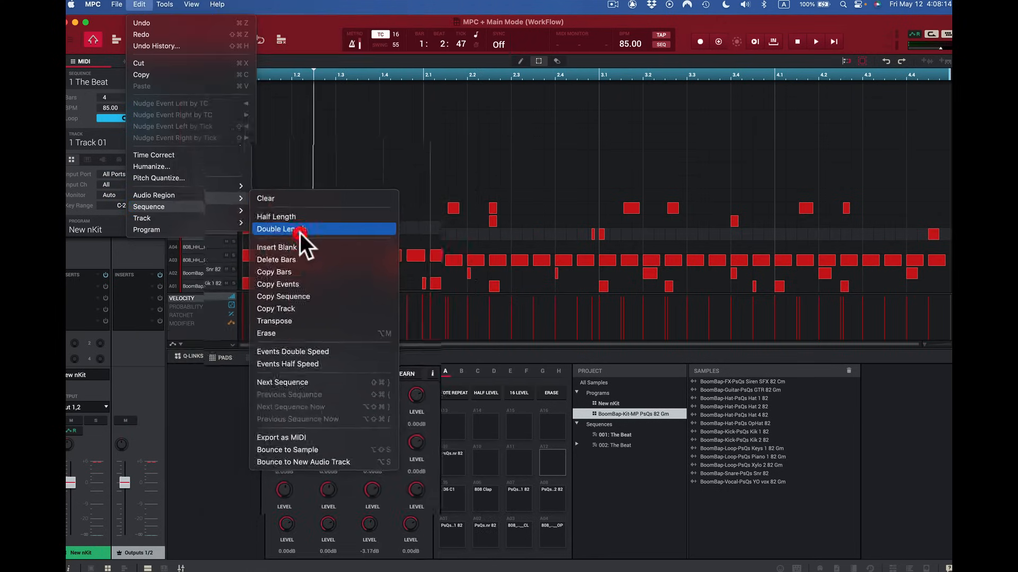
pyautogui.click(300, 232)
pyautogui.moveTo(928, 345); pyautogui.dragTo(881, 346)
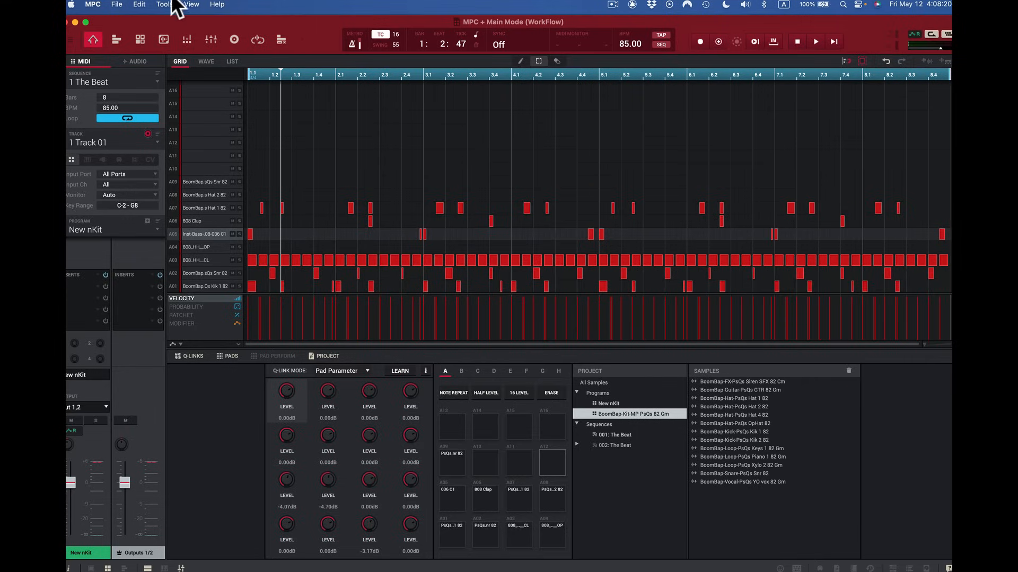
pyautogui.click(139, 4)
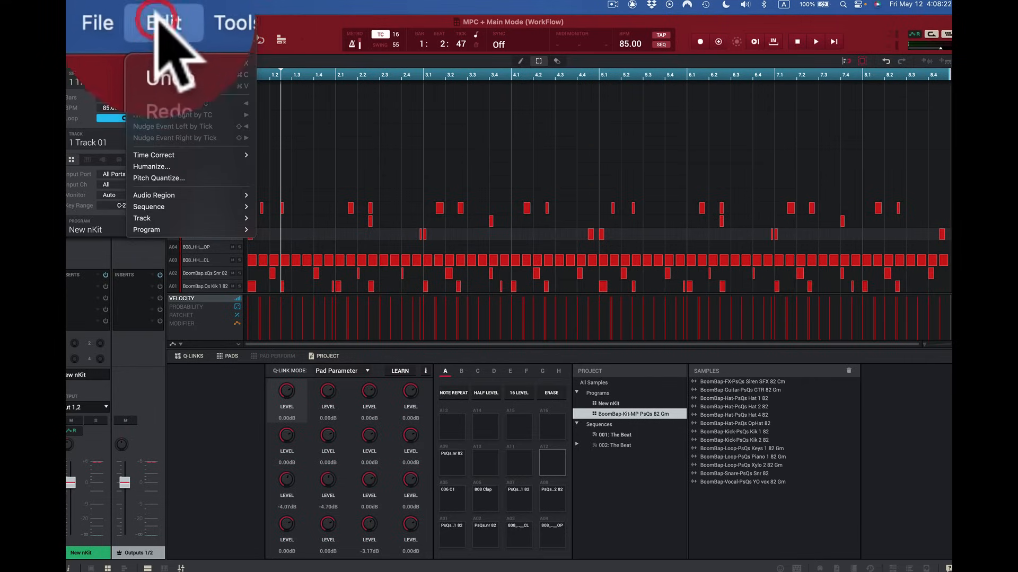
pyautogui.click(159, 80)
# Insert 1 blank 4/4 bar before bar 2 in the sequence The Beat and undo the insertion.
pyautogui.click(139, 4)
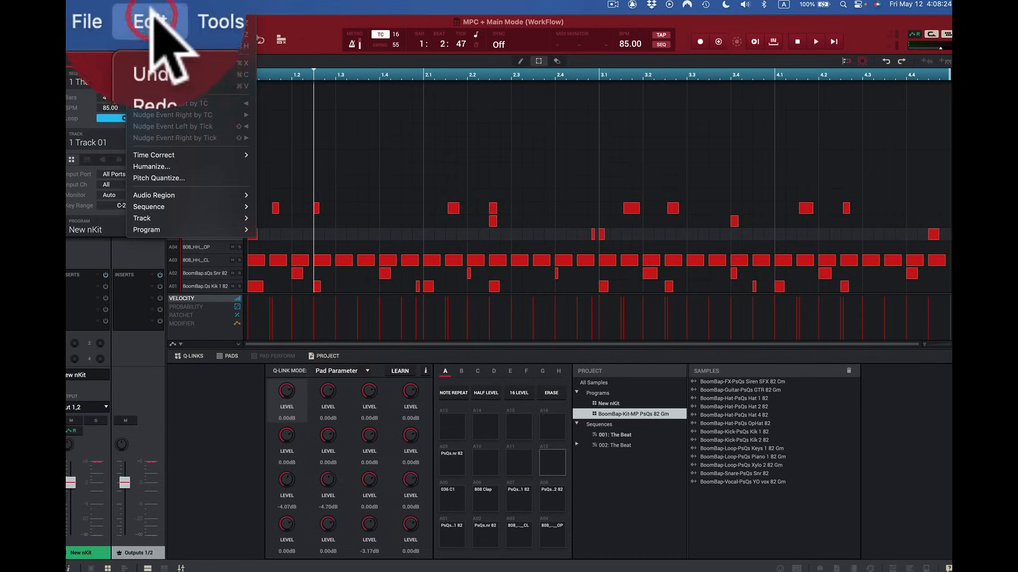
pyautogui.moveTo(200, 206)
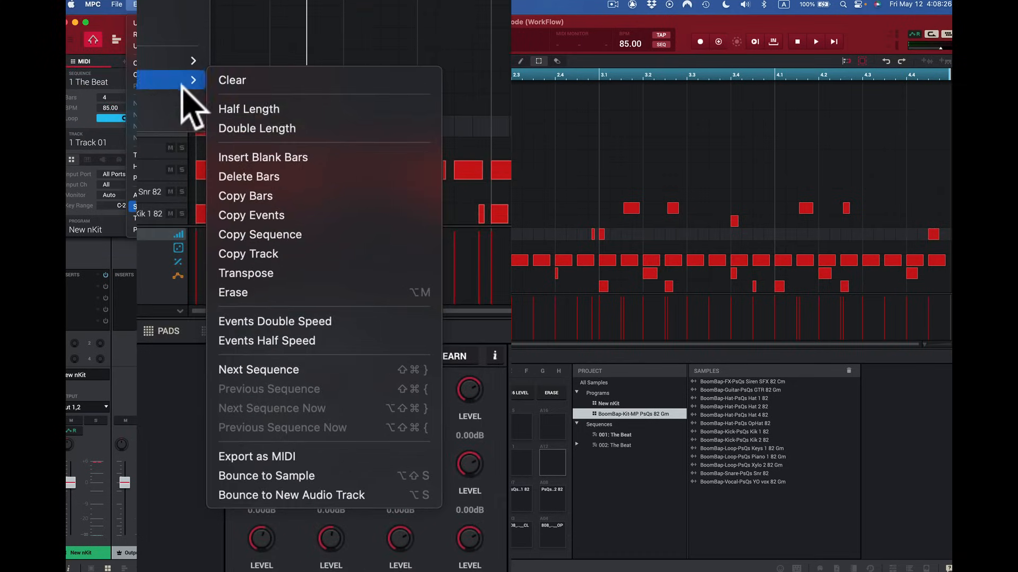
pyautogui.click(329, 241)
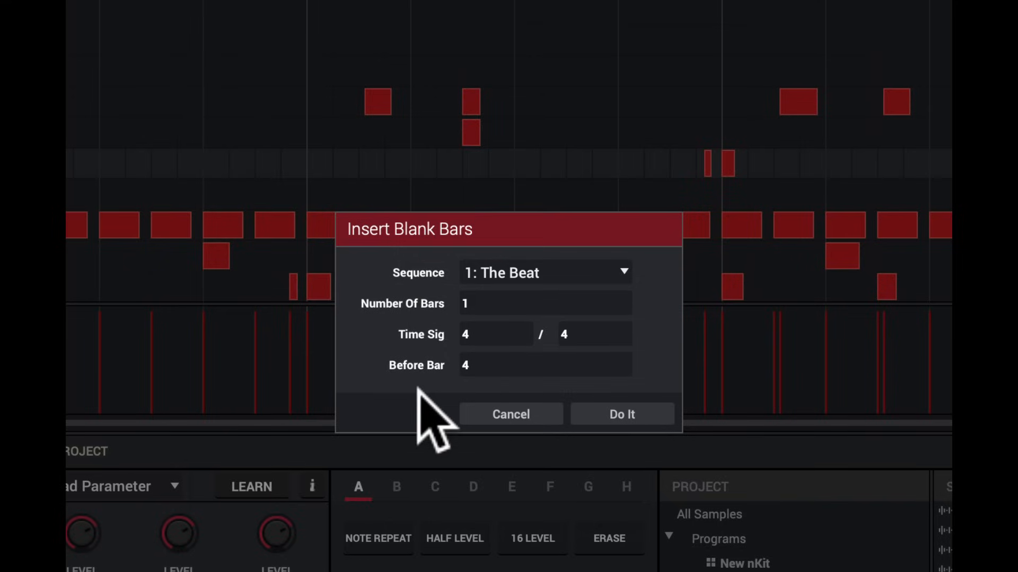
pyautogui.click(463, 373)
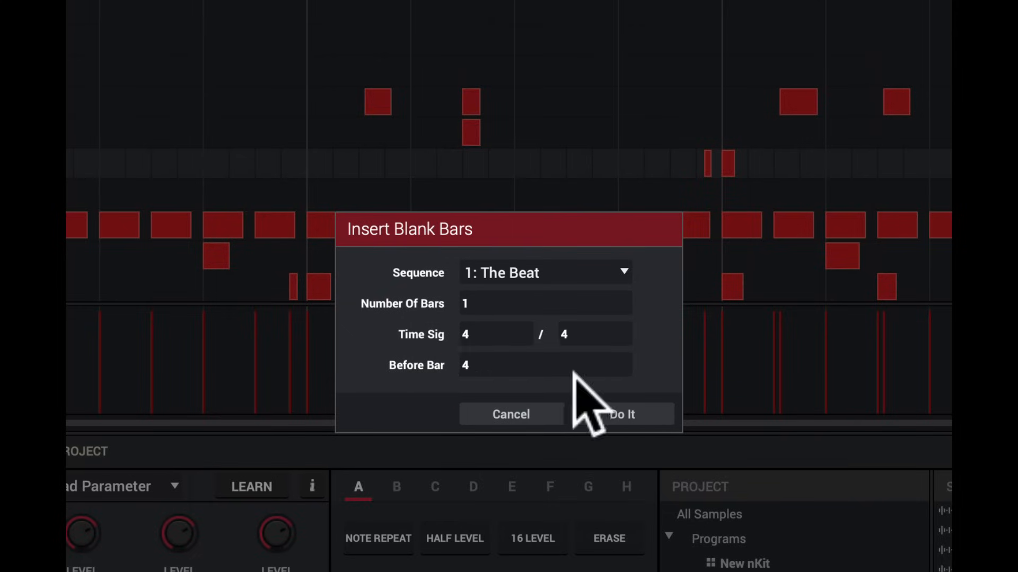
pyautogui.moveTo(629, 366); pyautogui.dragTo(631, 374)
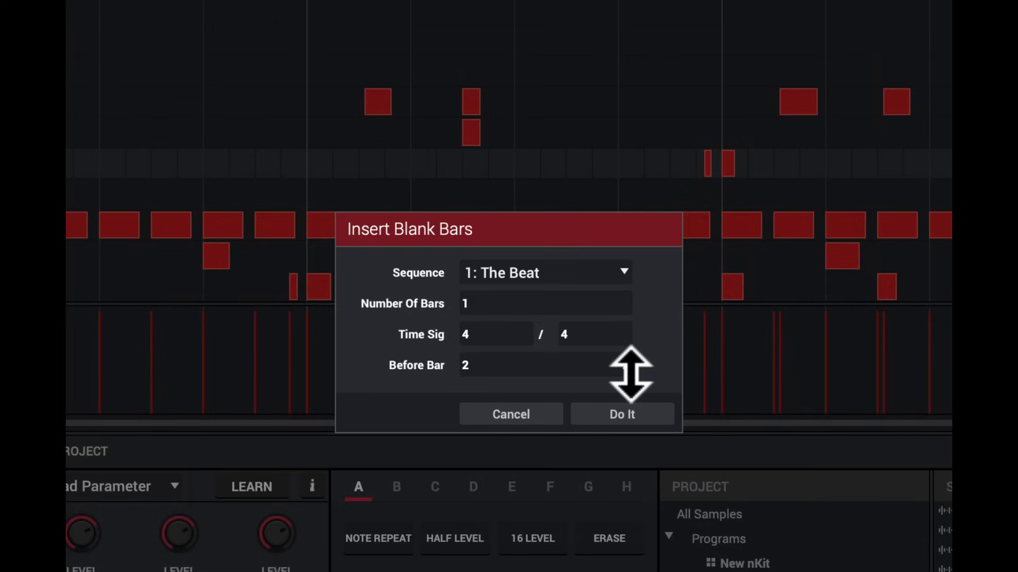
pyautogui.click(620, 417)
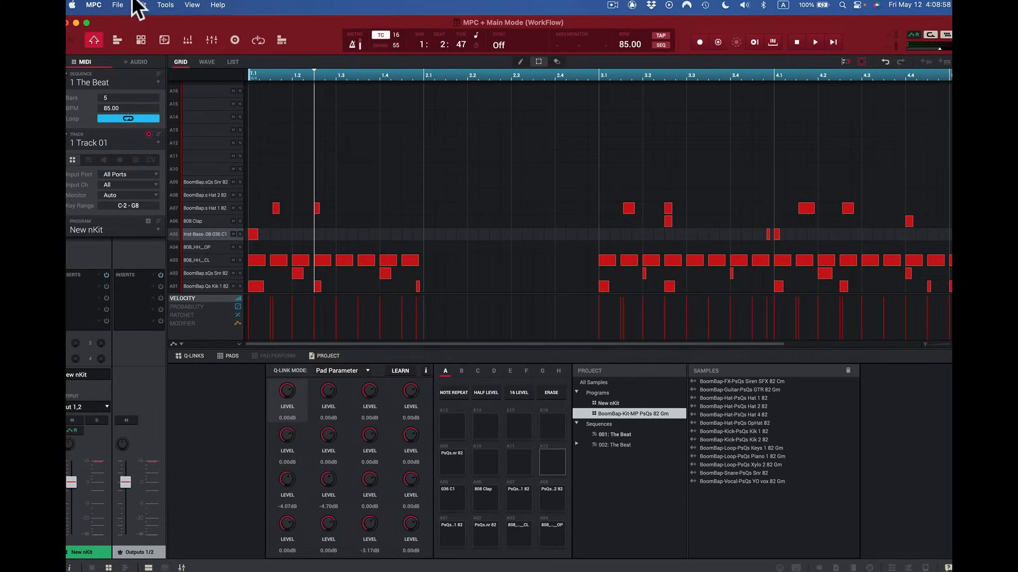
pyautogui.click(140, 5)
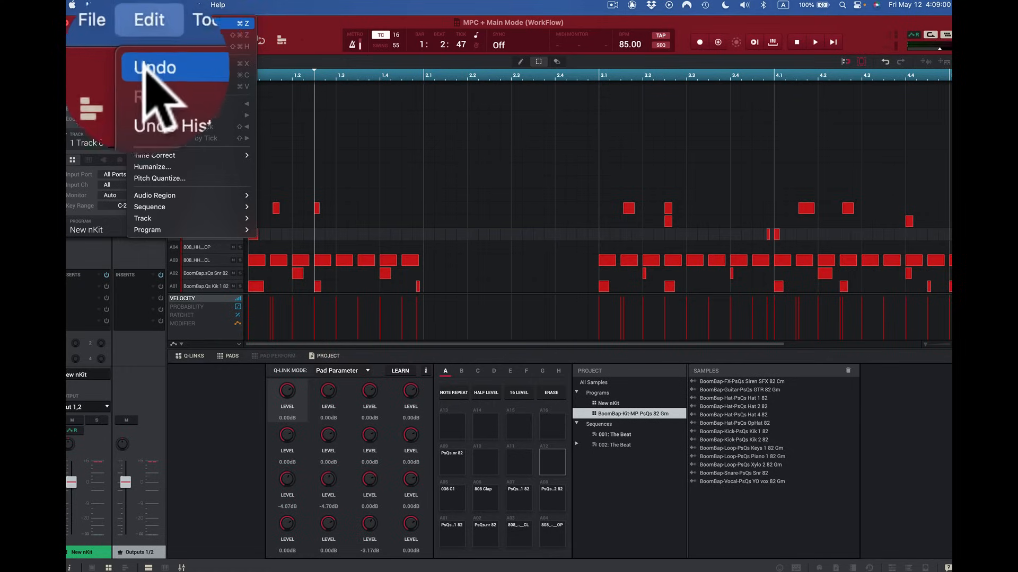
pyautogui.click(137, 24)
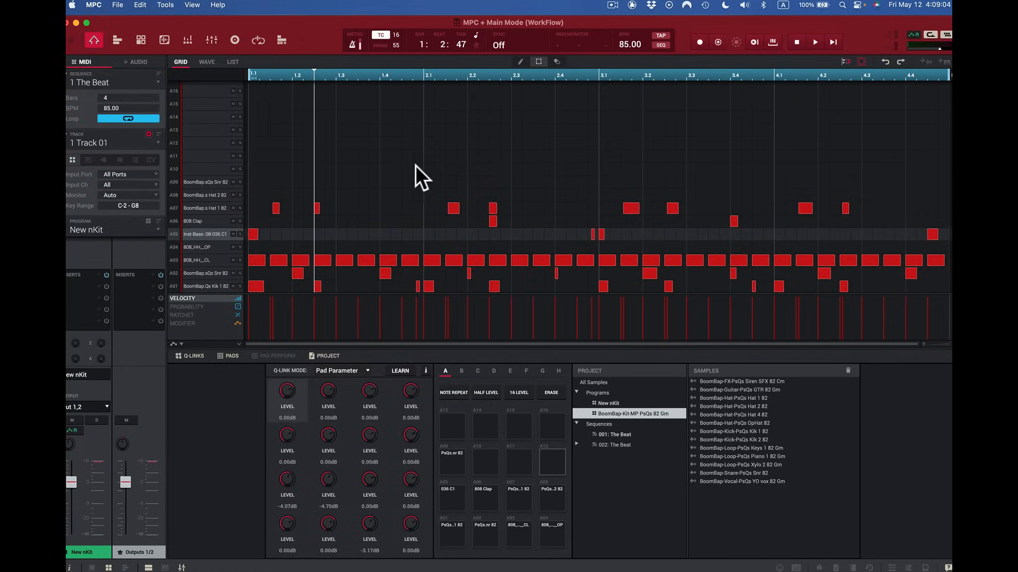
# Delete bar 1 from the sequence The Beat and undo the deletion.
pyautogui.click(140, 5)
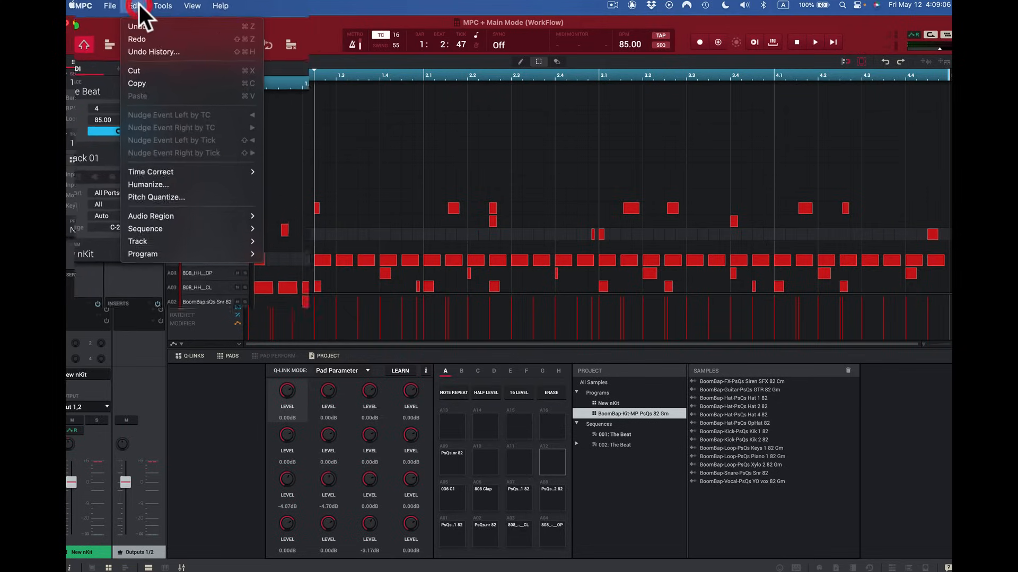
pyautogui.moveTo(154, 206)
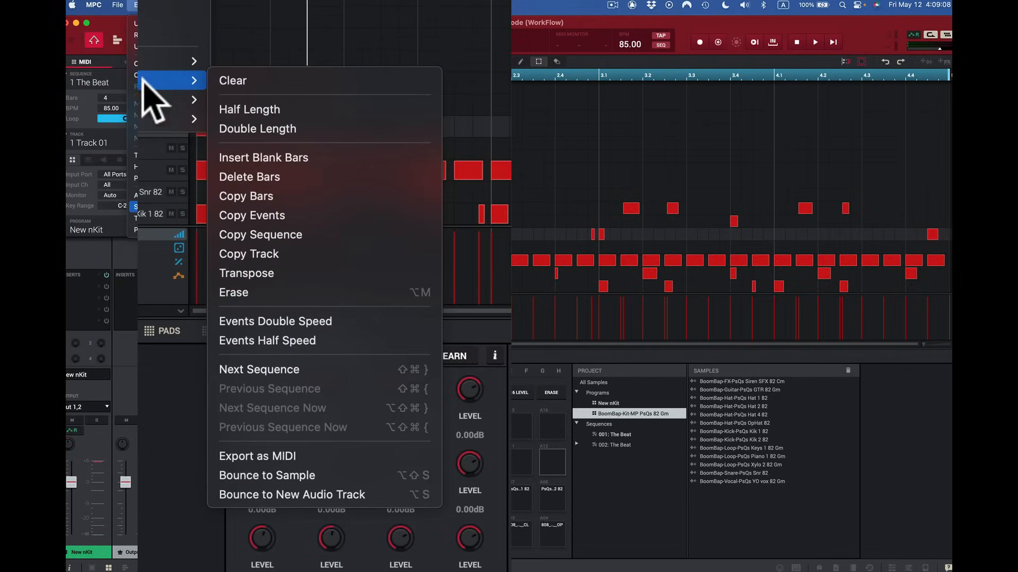
pyautogui.click(386, 199)
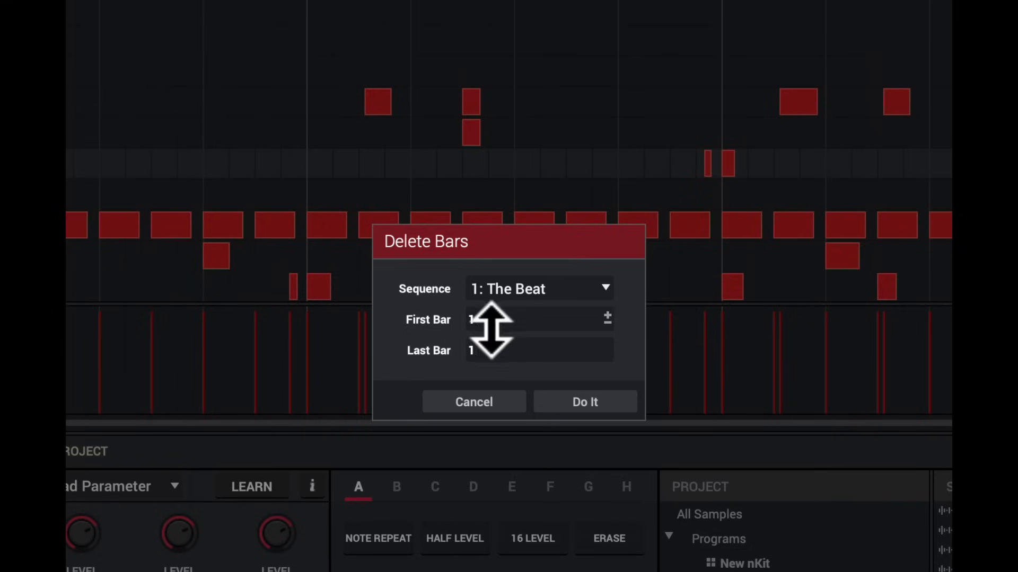
pyautogui.click(597, 401)
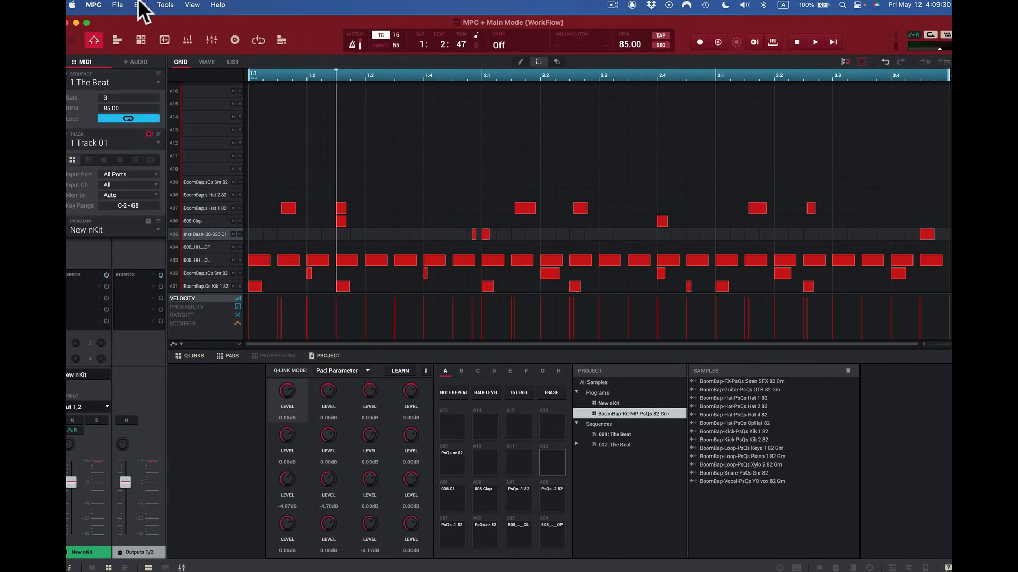
pyautogui.click(140, 6)
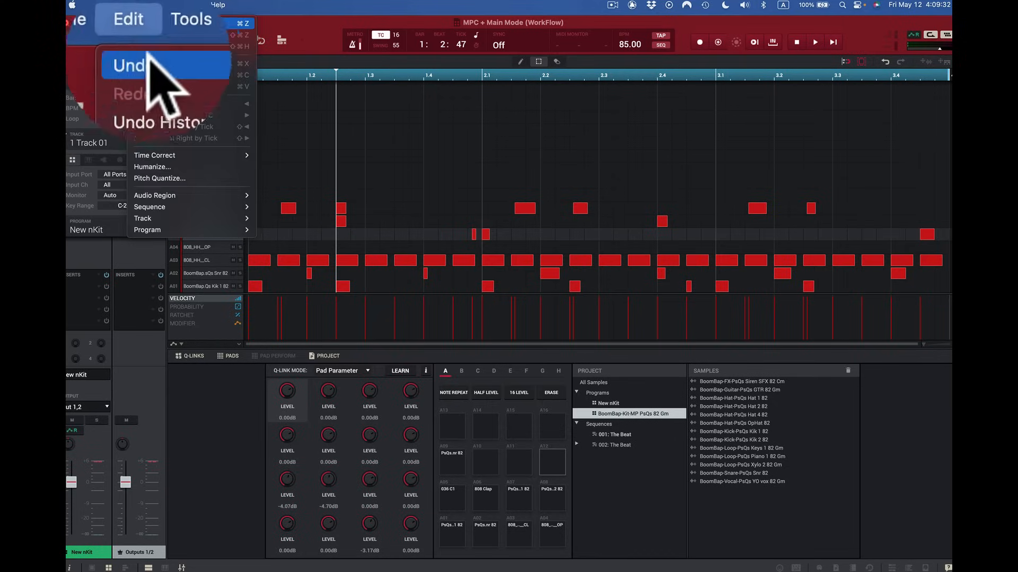
pyautogui.click(151, 18)
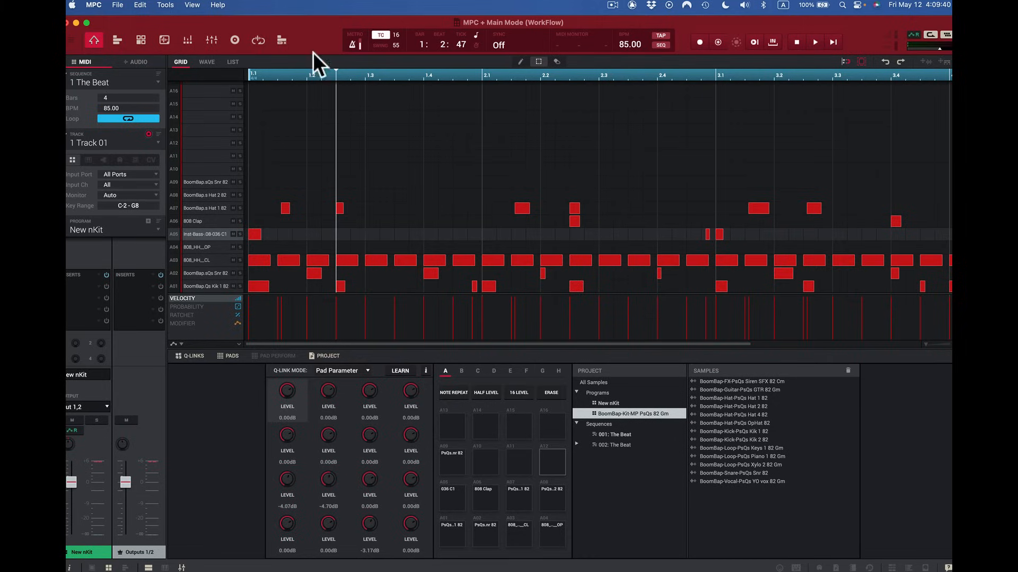
# Copy bars 1 to 4 of sequence 1 after bar 4 with 4 copies in Replace mode and undo the copy.
pyautogui.click(140, 5)
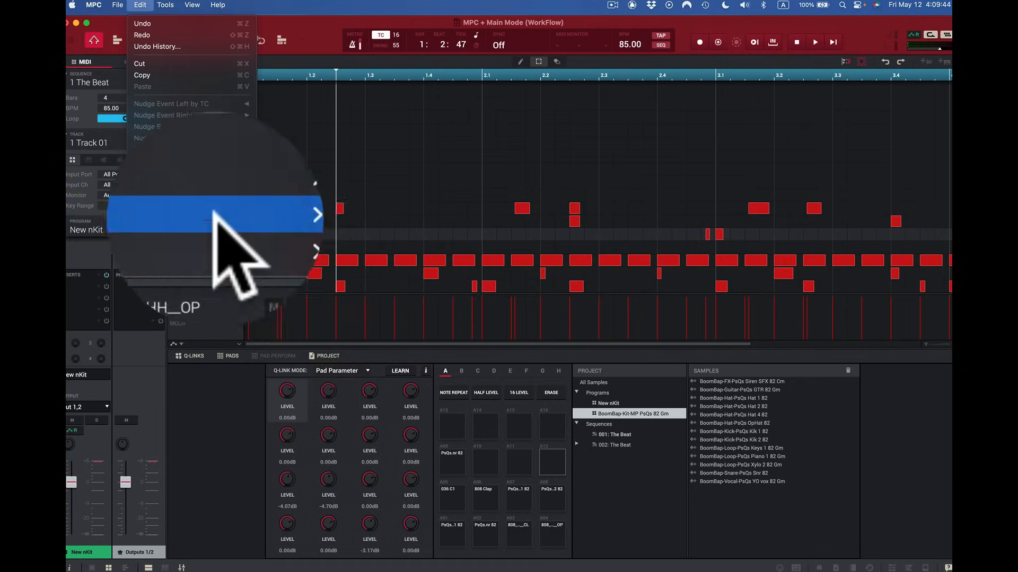
pyautogui.moveTo(222, 207)
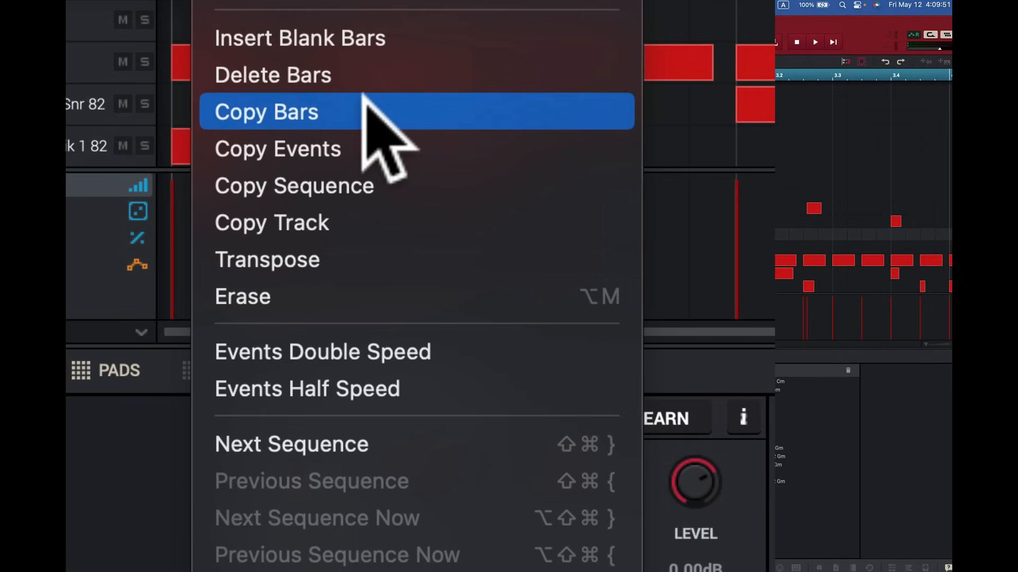
pyautogui.click(366, 110)
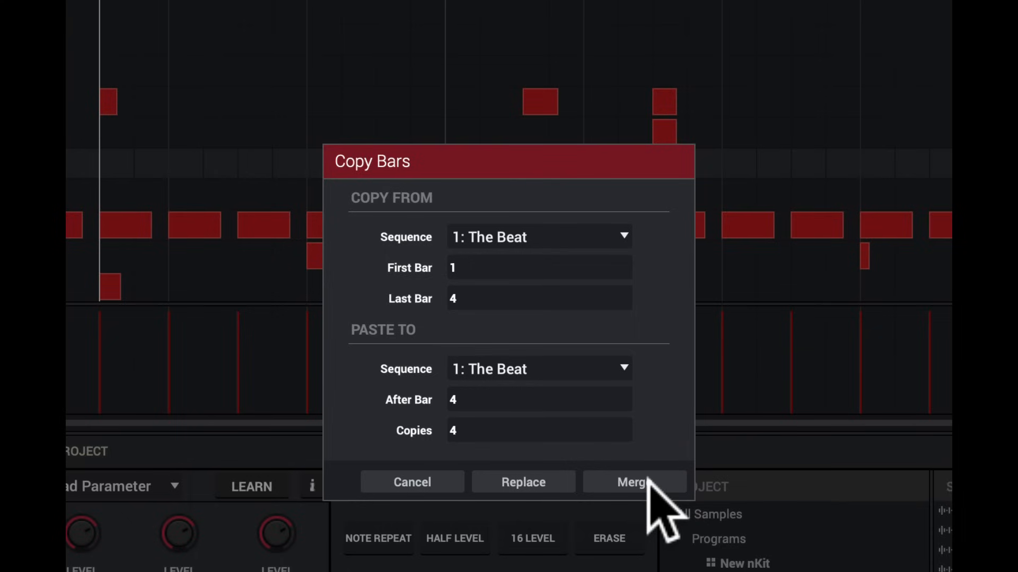
pyautogui.click(527, 481)
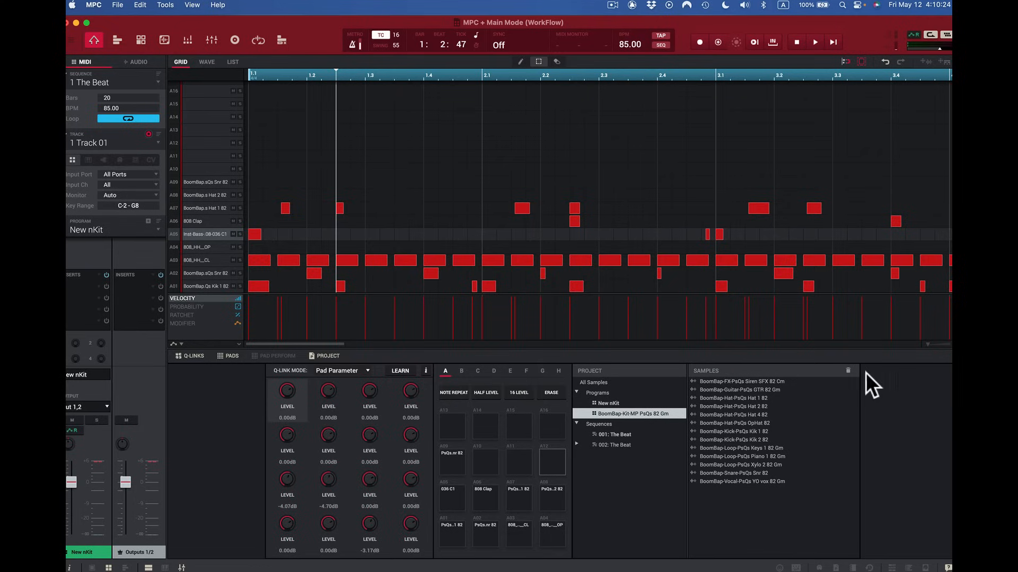
pyautogui.moveTo(855, 337); pyautogui.dragTo(747, 337)
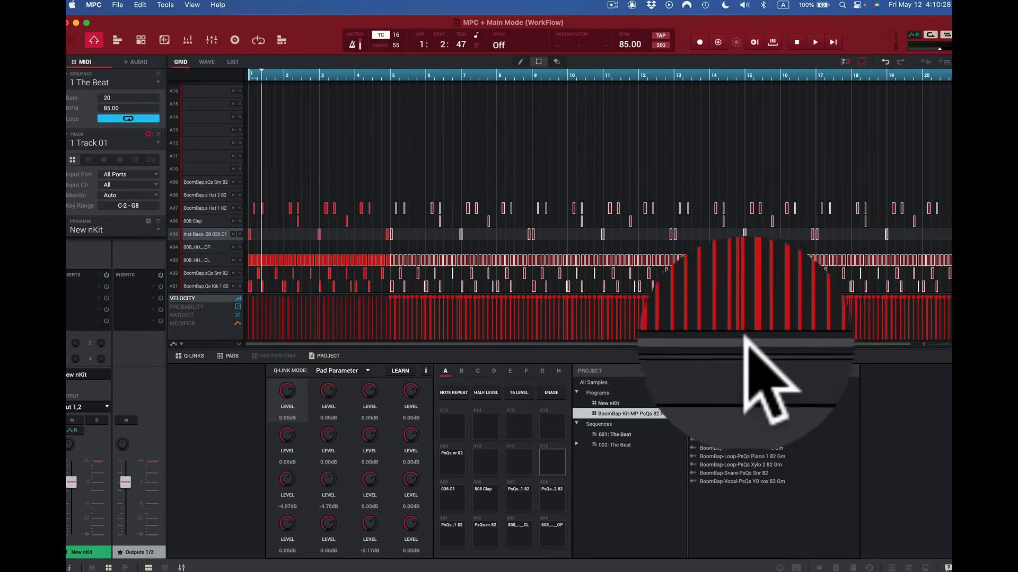
pyautogui.click(673, 342)
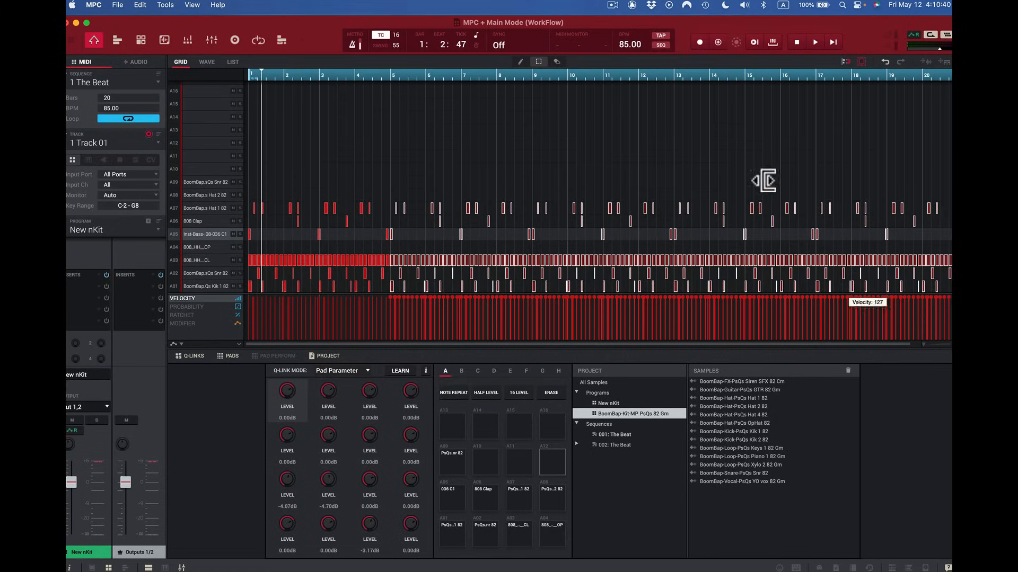
pyautogui.click(140, 5)
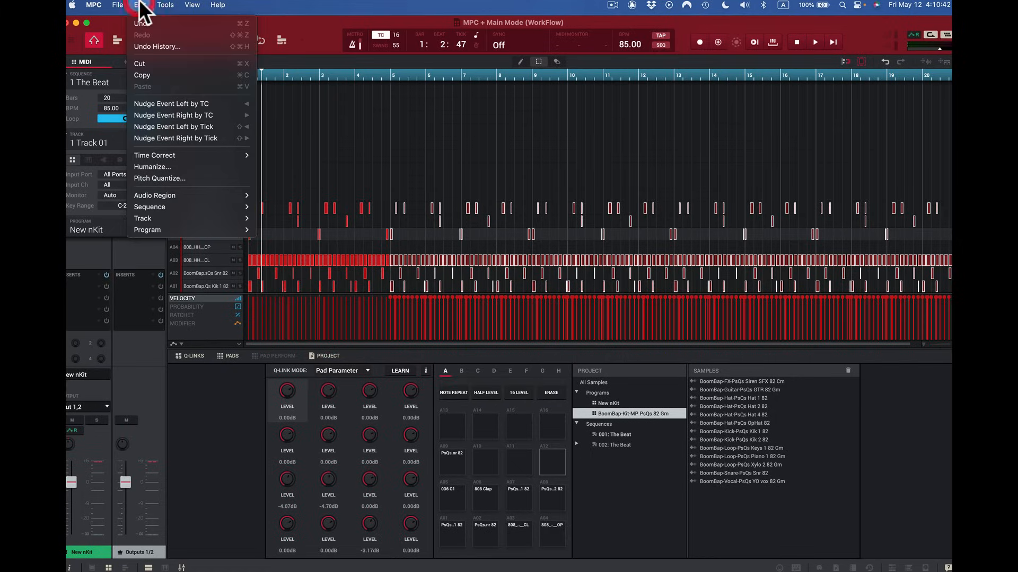
pyautogui.click(144, 19)
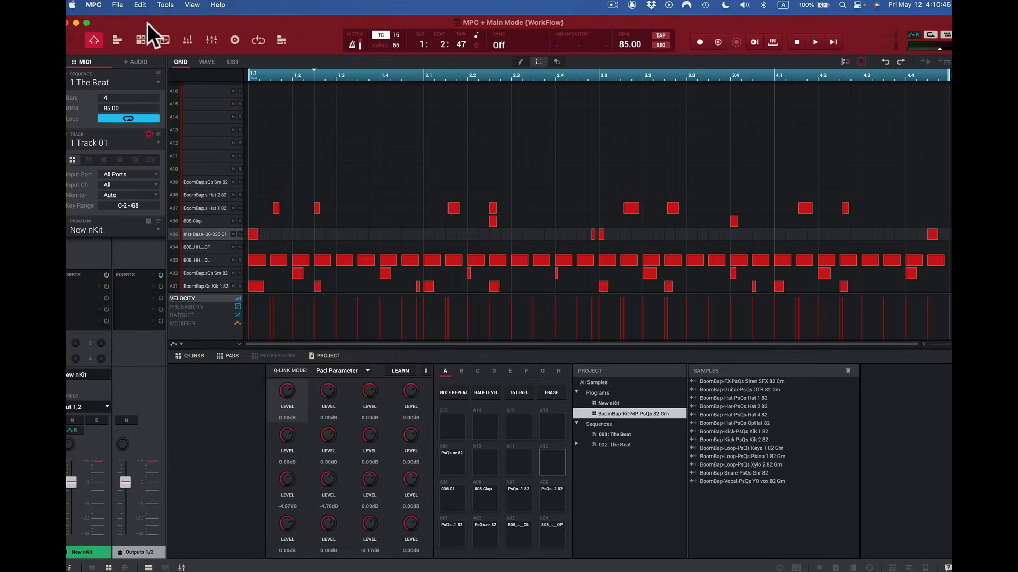
# Open Copy Events for sequence 1, switch it to Copy Only Selected Events and set it back to Copy All Events.
pyautogui.click(140, 8)
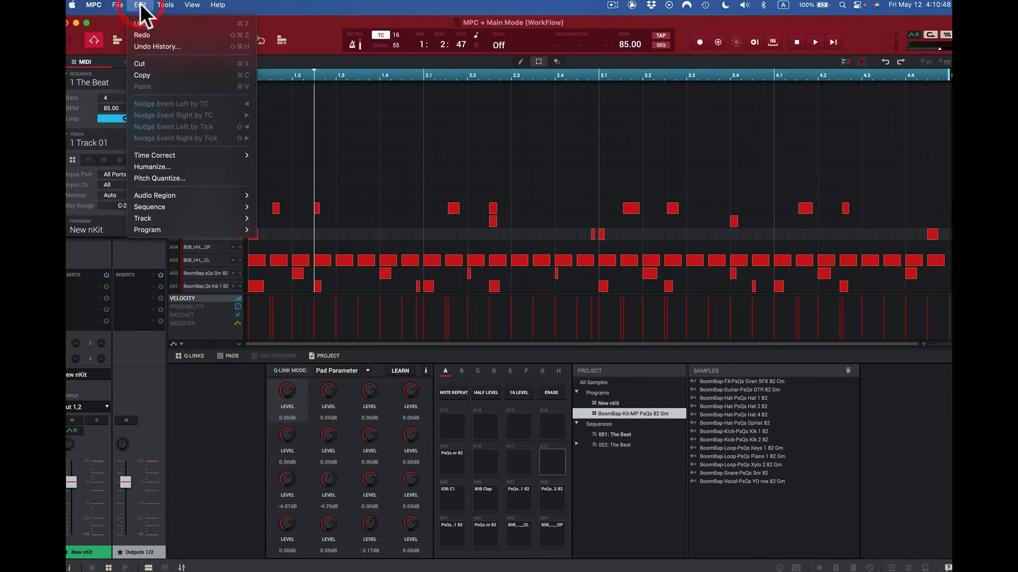
pyautogui.moveTo(176, 211)
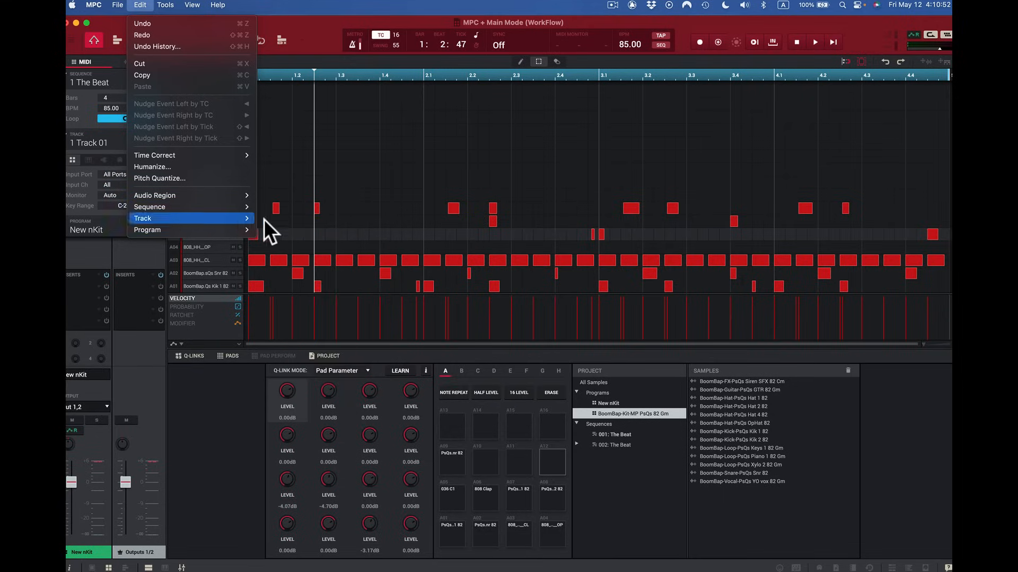
pyautogui.moveTo(240, 204)
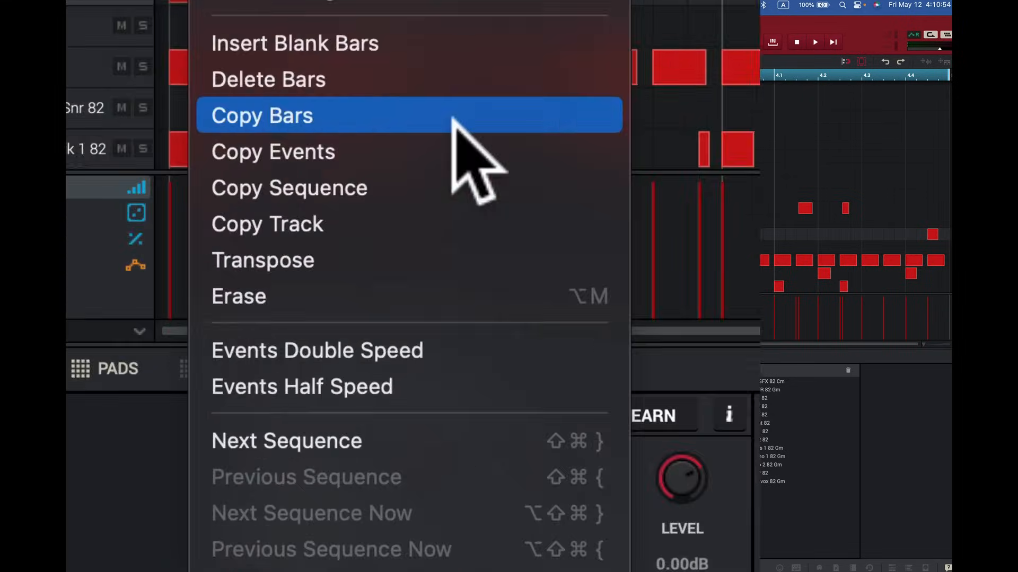
pyautogui.click(445, 146)
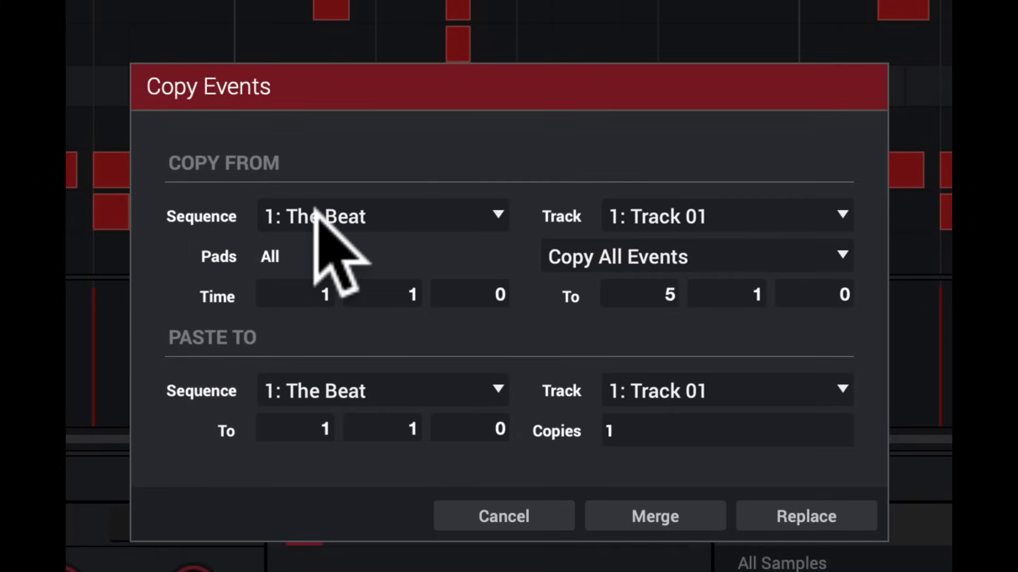
pyautogui.click(842, 256)
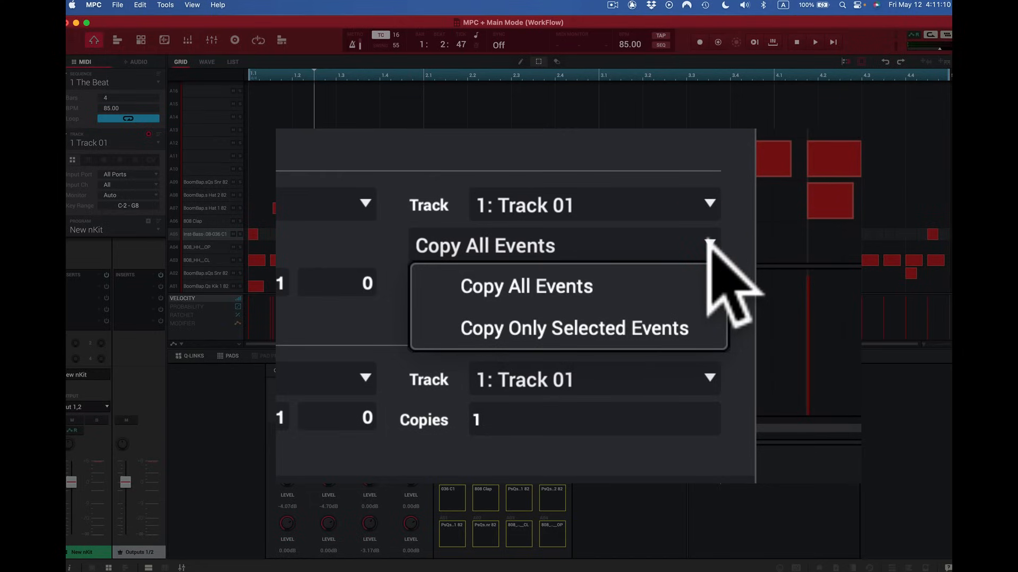
pyautogui.click(684, 321)
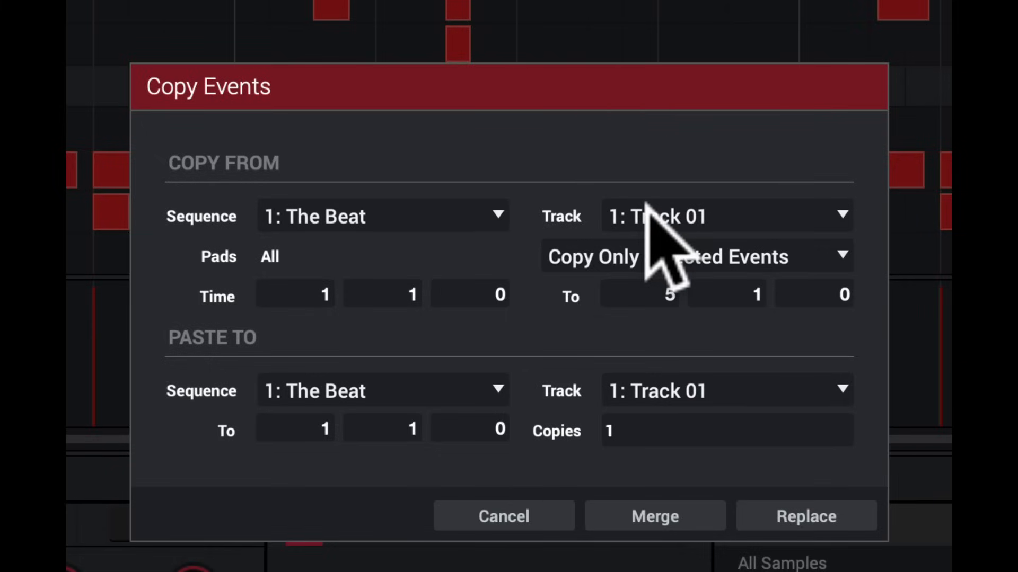
pyautogui.click(851, 255)
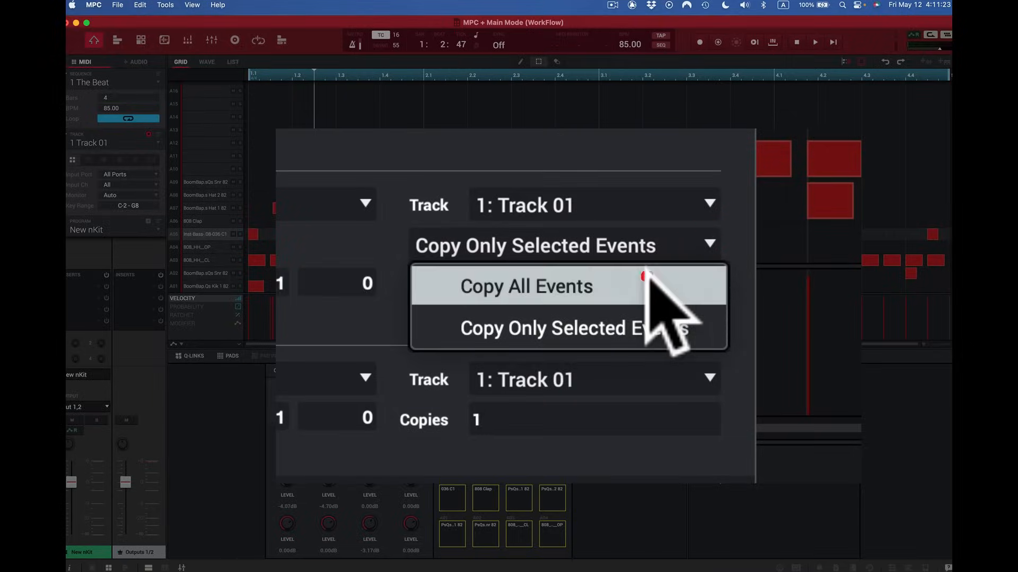
pyautogui.click(648, 272)
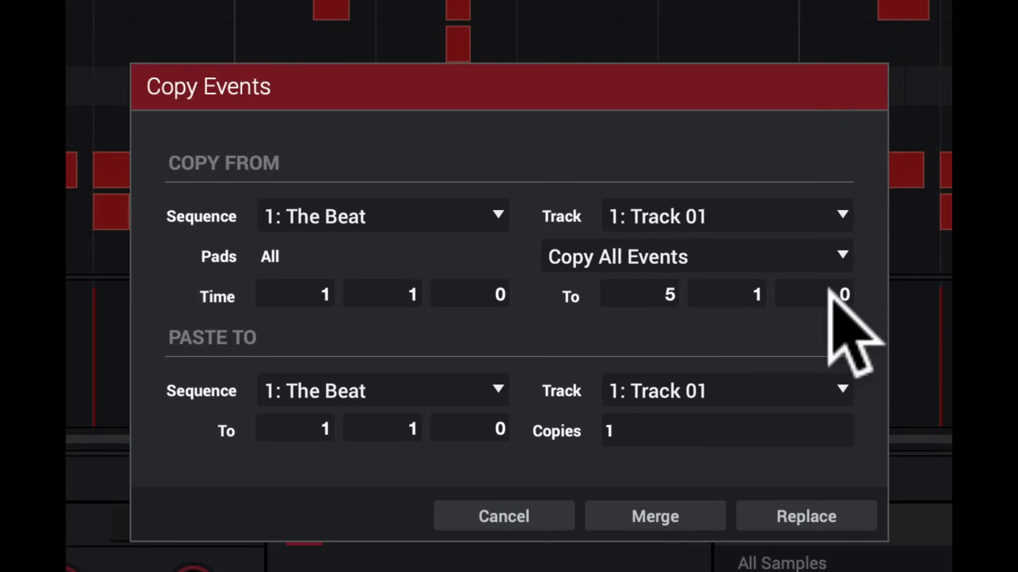
# Set the paste position for the copied events to bar 5 and cancel the Copy Events operation.
pyautogui.click(320, 428)
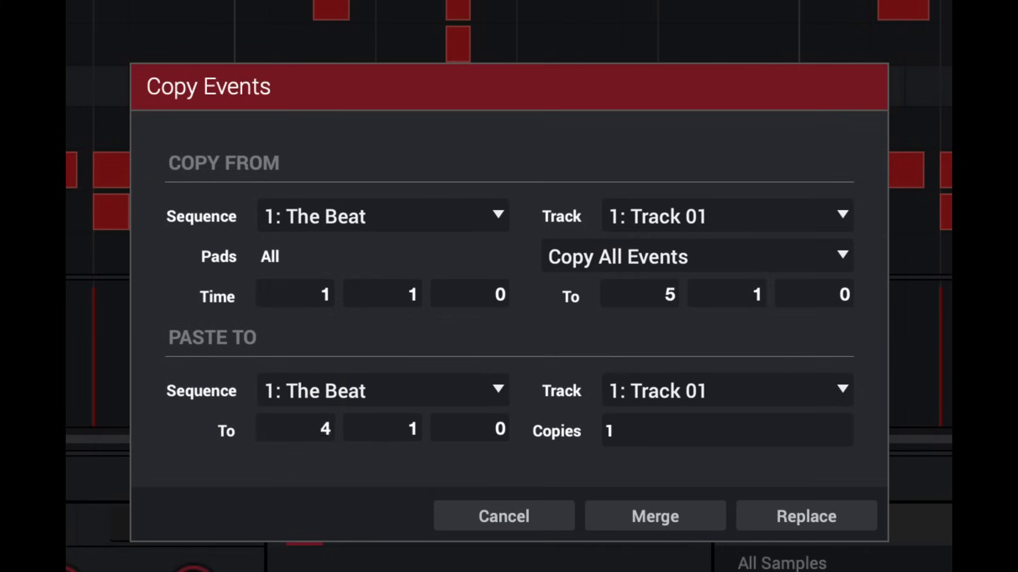
pyautogui.click(318, 424)
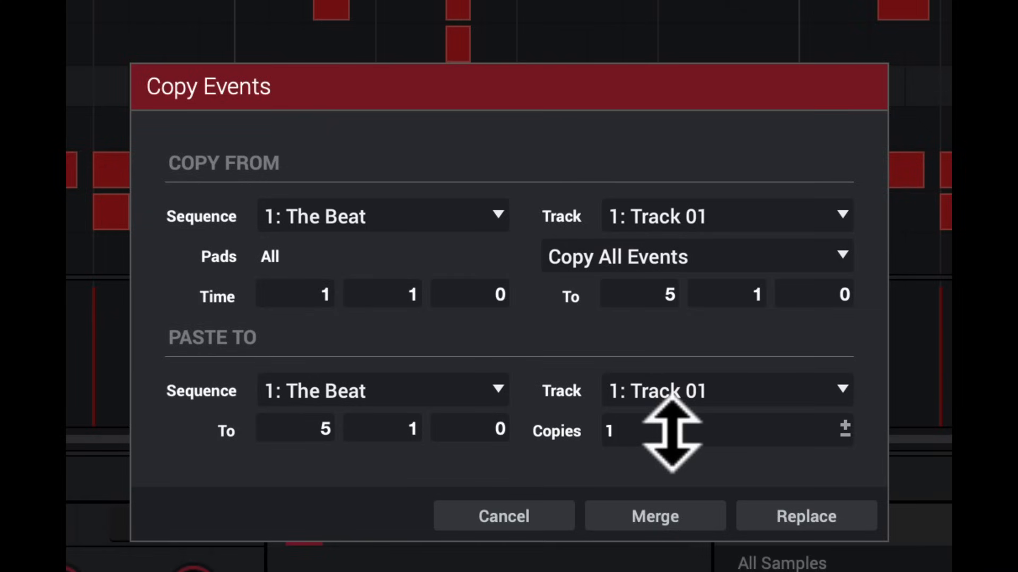
pyautogui.click(842, 215)
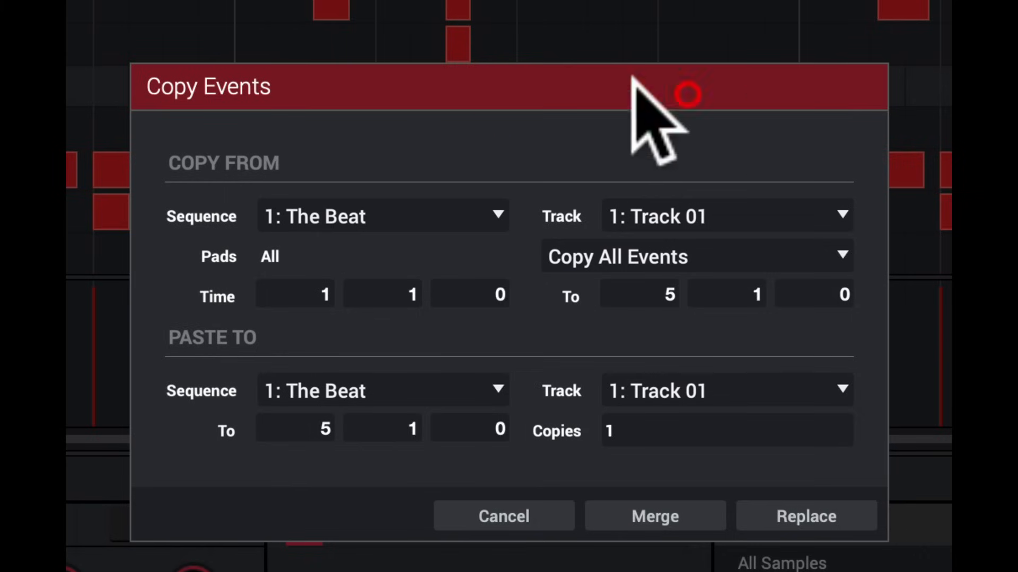
pyautogui.click(506, 515)
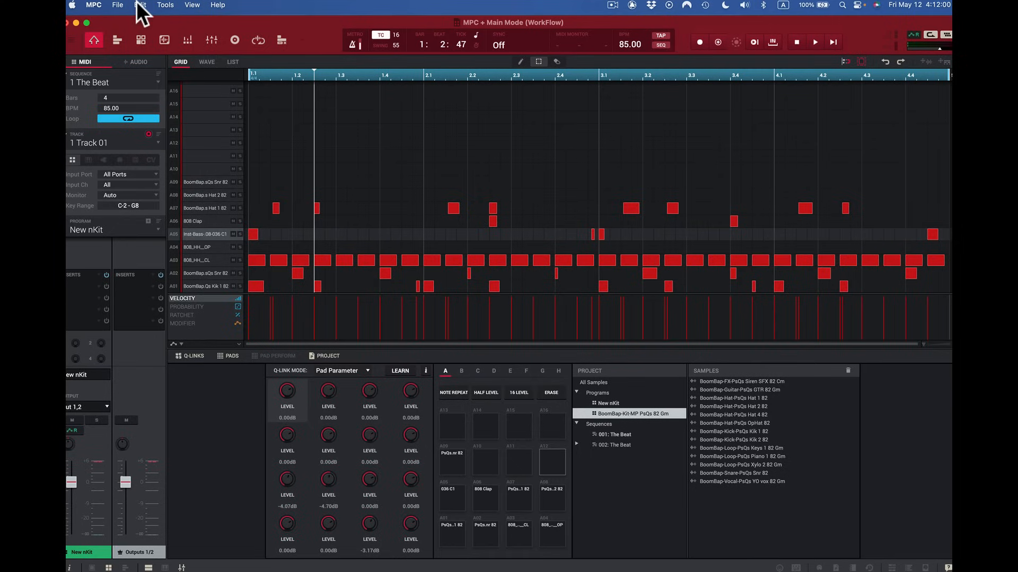
# Copy the contents of sequence 1 The Beat over sequence 2, keeping the name The Beat.
pyautogui.click(139, 5)
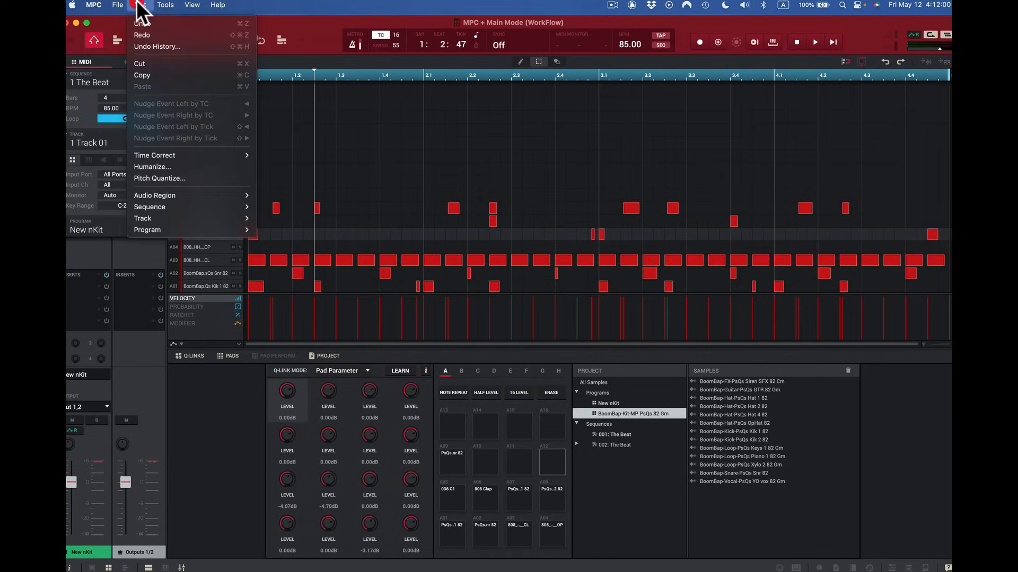
pyautogui.moveTo(142, 206)
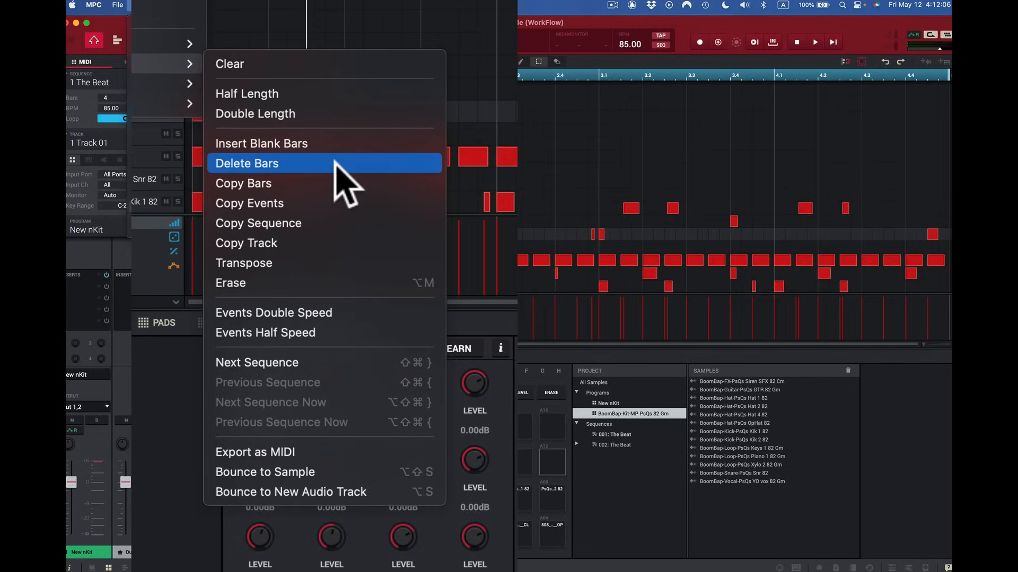
pyautogui.click(326, 222)
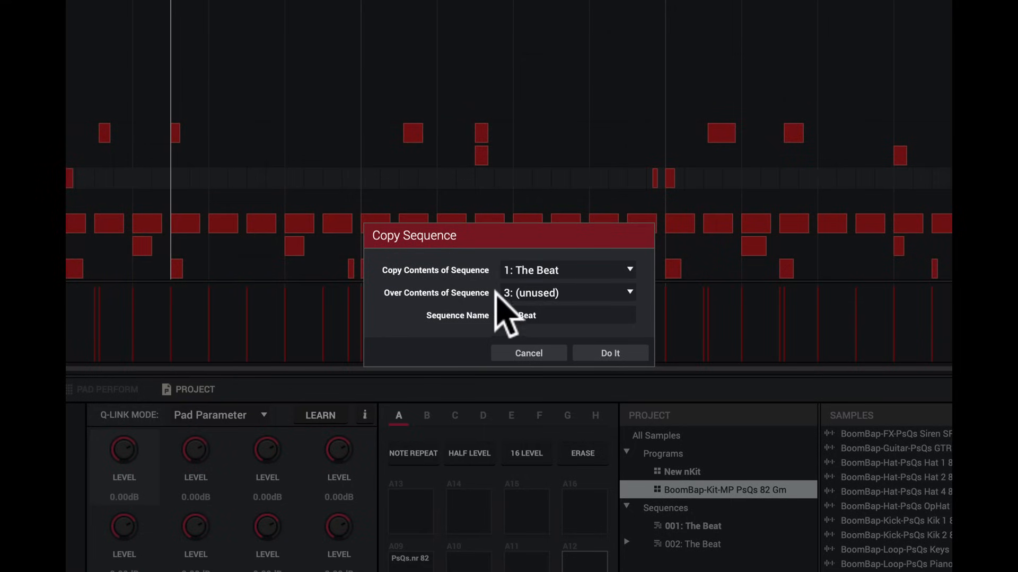
pyautogui.click(603, 95)
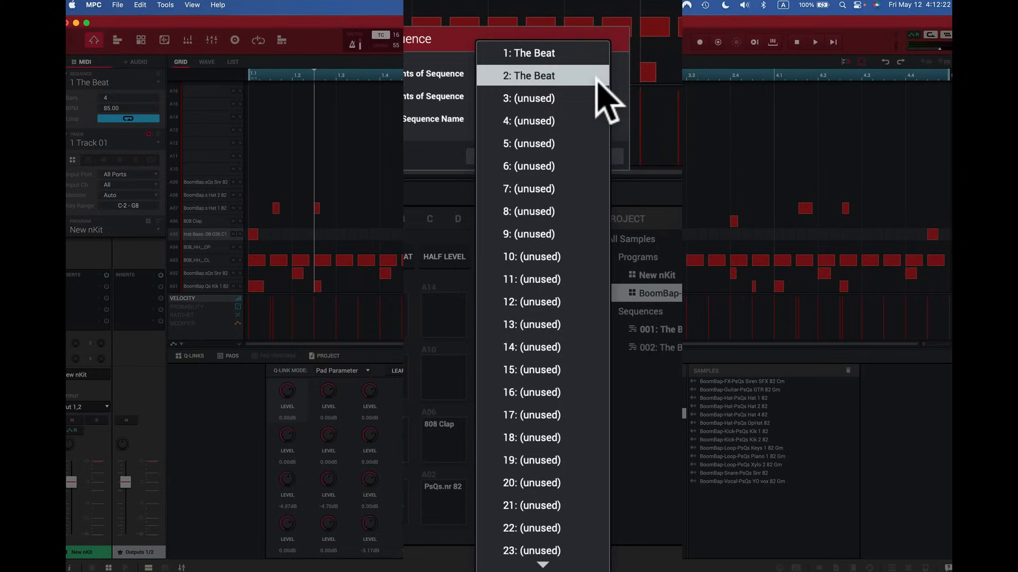
pyautogui.click(596, 78)
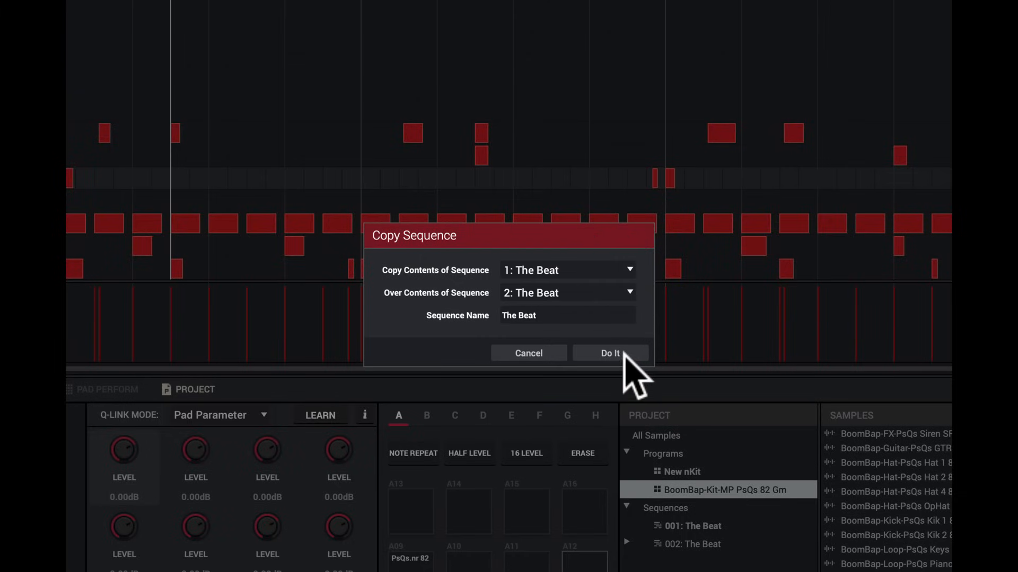
pyautogui.click(621, 348)
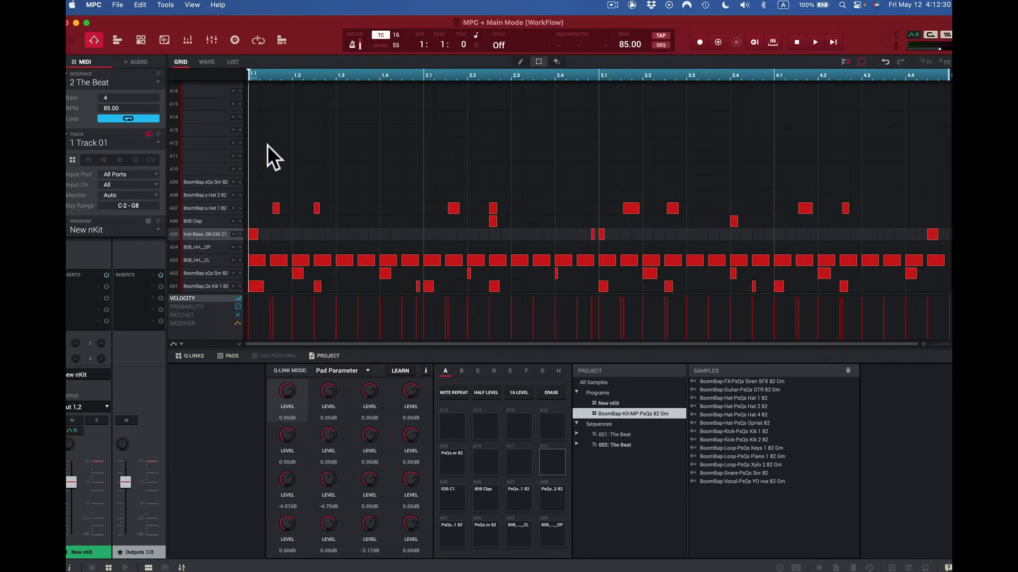
# Double the length of sequence 2 The Beat.
pyautogui.click(138, 5)
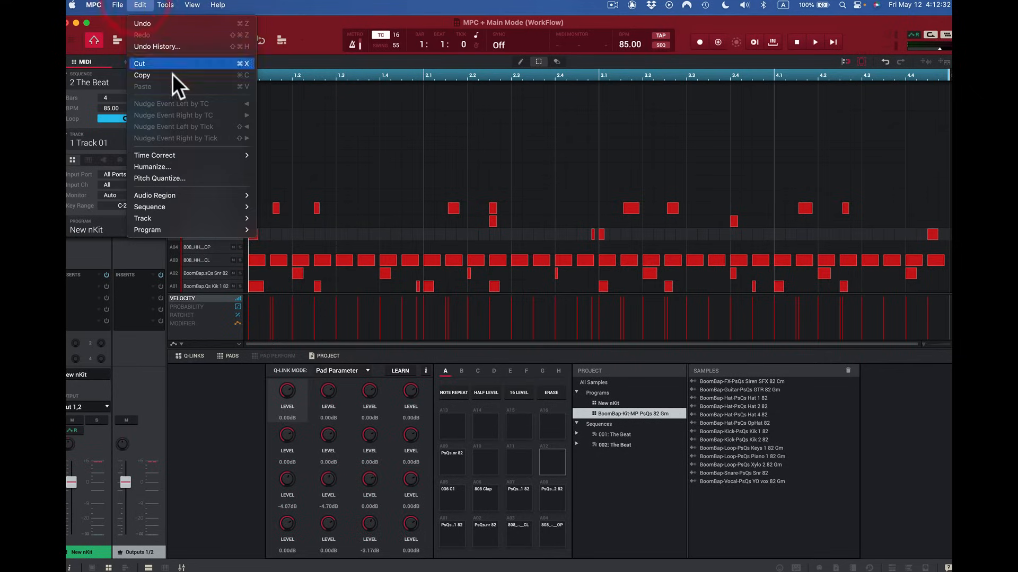
pyautogui.moveTo(202, 212)
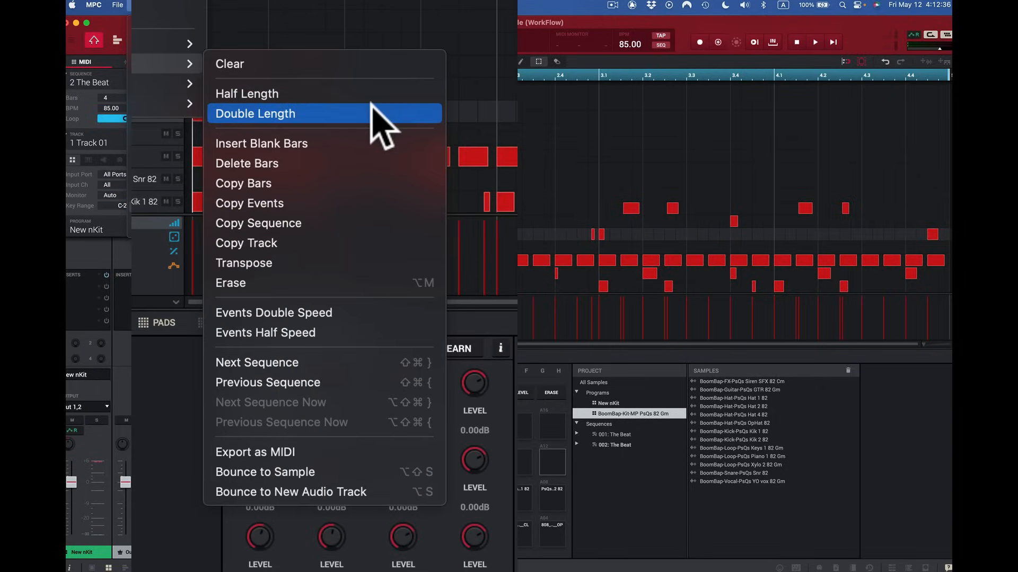
pyautogui.click(374, 193)
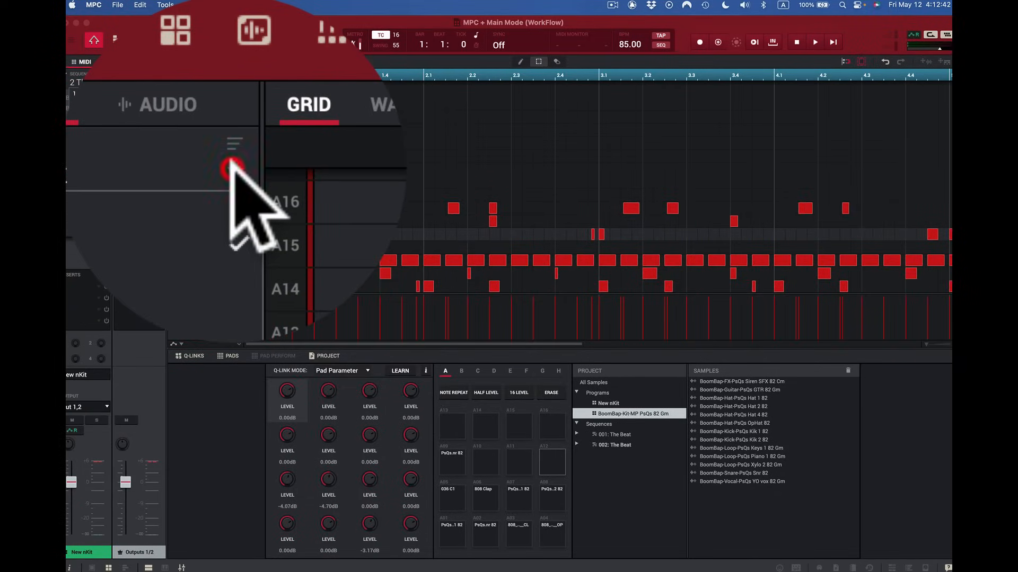
# Switch from sequence 2 to sequence 1 The Beat as the active sequence.
pyautogui.click(114, 83)
pyautogui.click(114, 94)
pyautogui.click(231, 162)
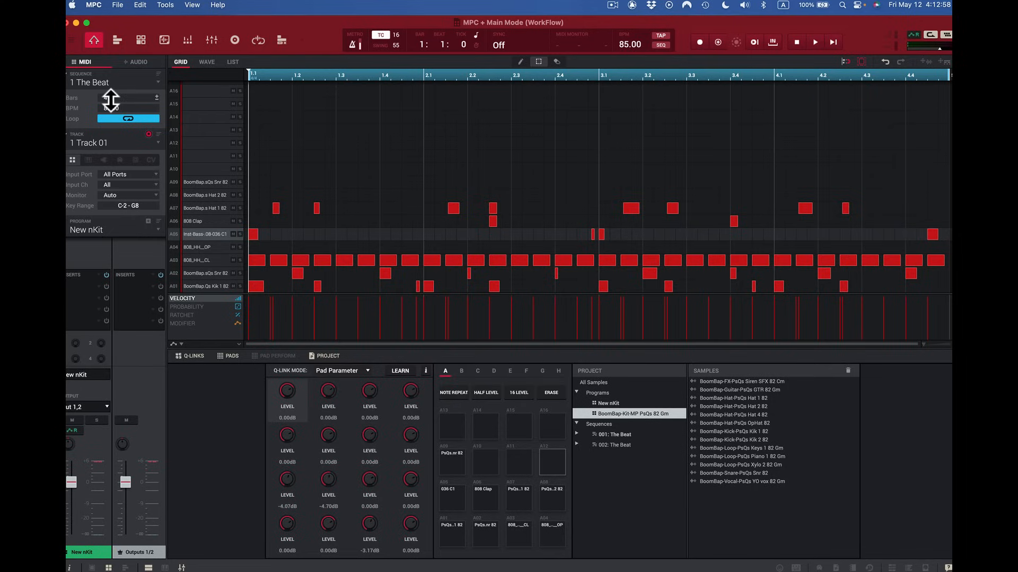
# Try Events Double Speed on sequence 1 The Beat with a short playback and undo the change.
pyautogui.click(140, 5)
pyautogui.moveTo(154, 206)
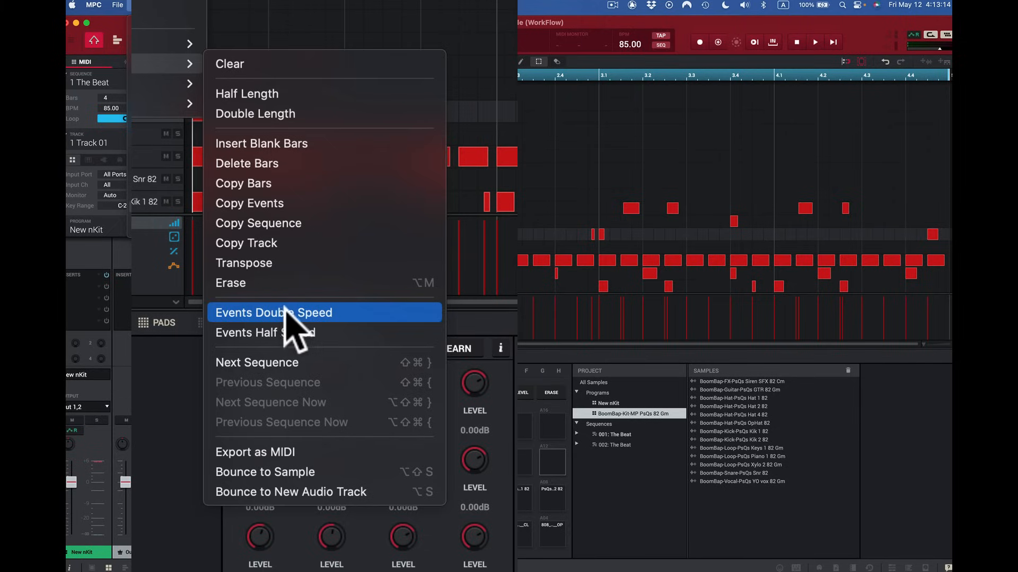
pyautogui.click(327, 312)
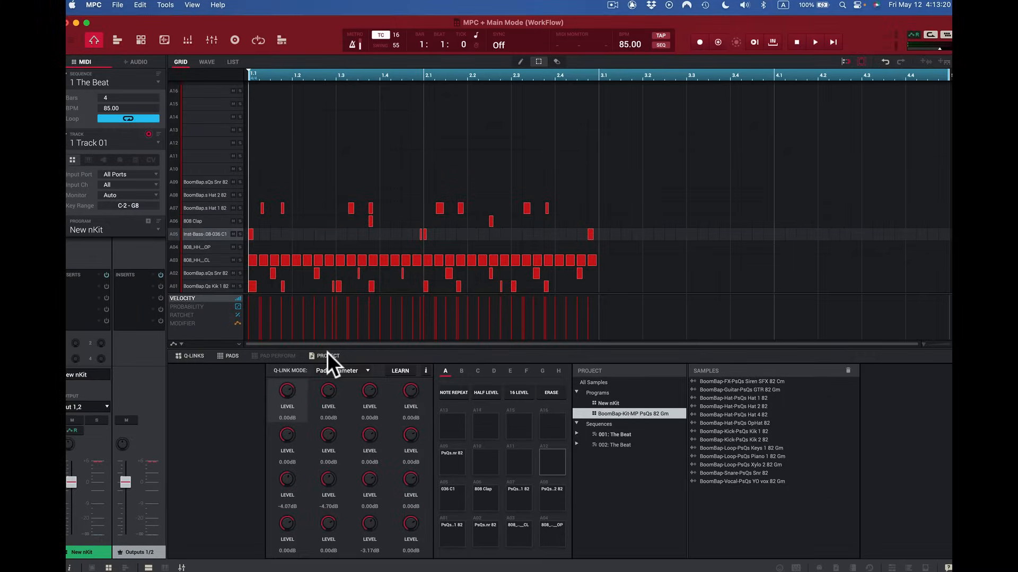
pyautogui.press('space')
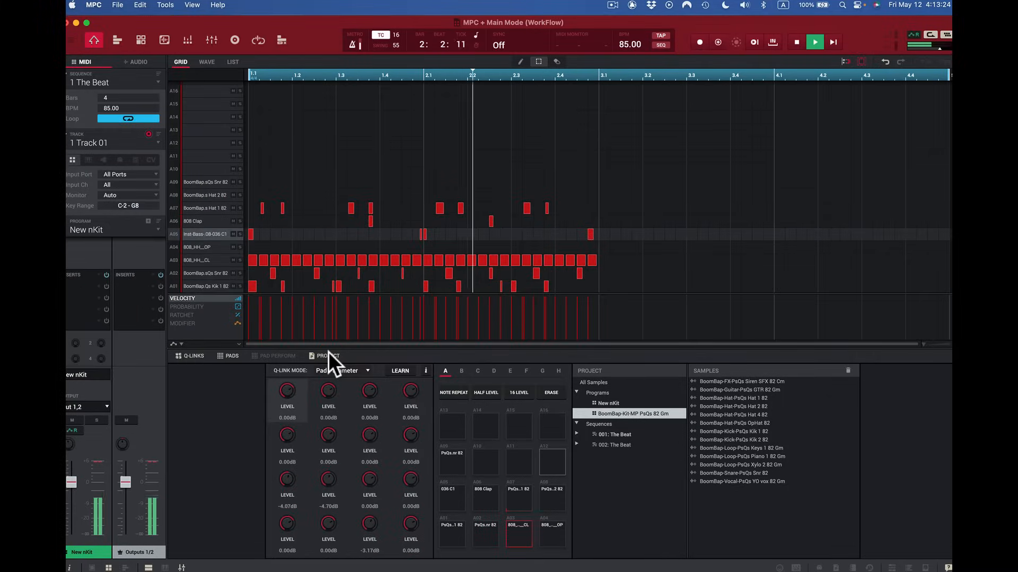
pyautogui.press('space')
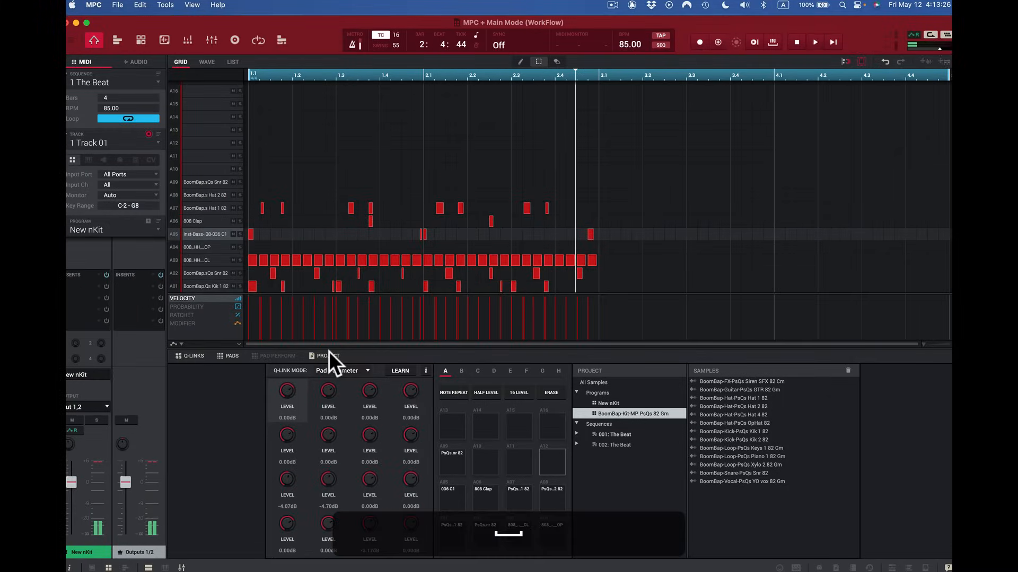
pyautogui.click(140, 5)
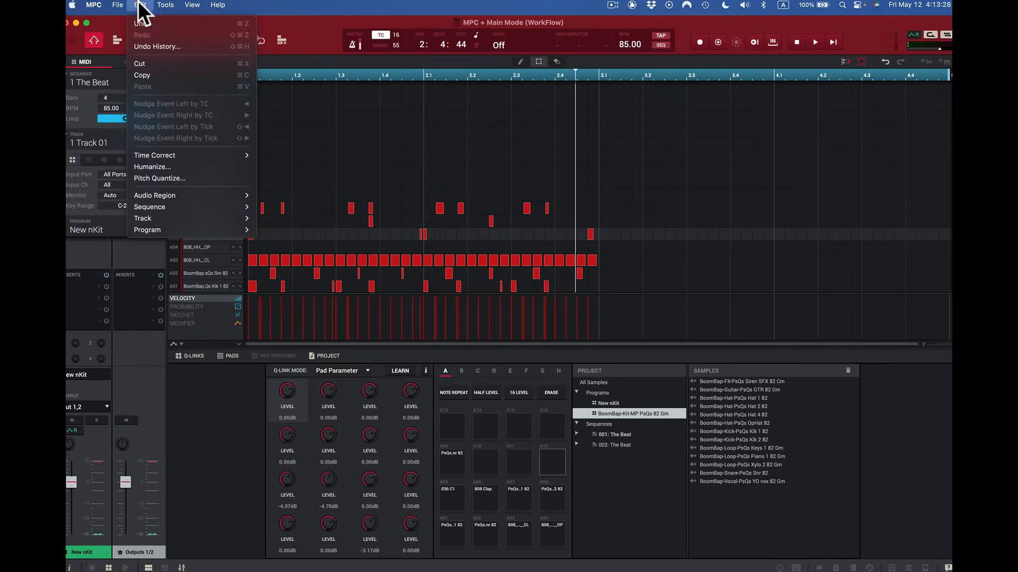
pyautogui.click(149, 21)
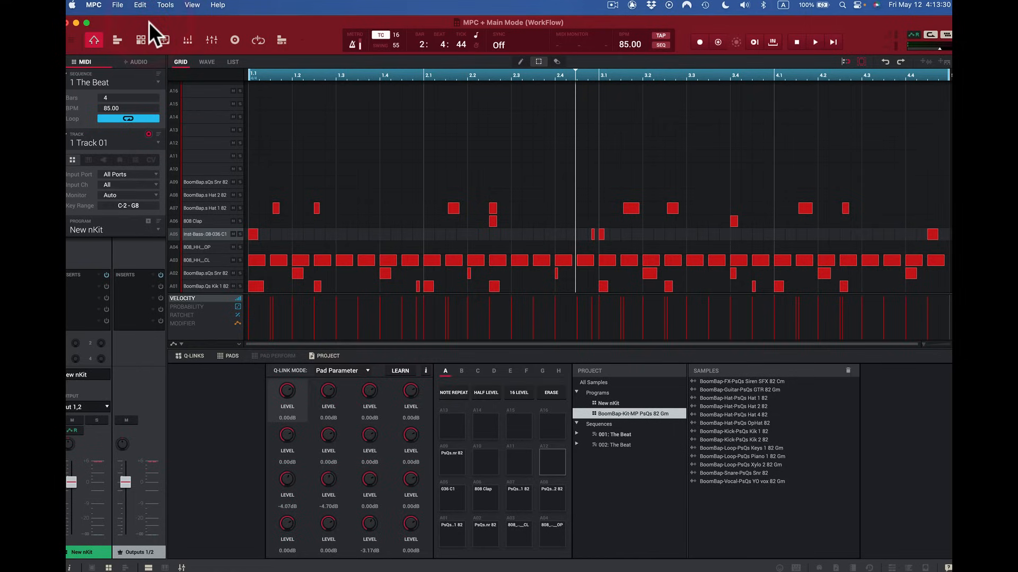
# Try Events Half Speed on sequence 1 The Beat and play back the slowed pattern briefly.
pyautogui.click(139, 5)
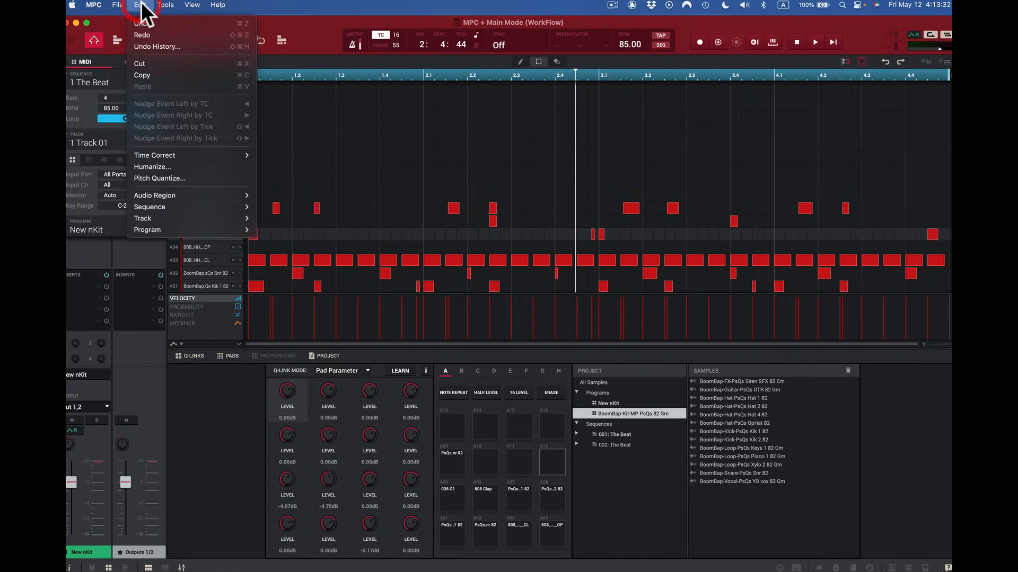
pyautogui.moveTo(157, 206)
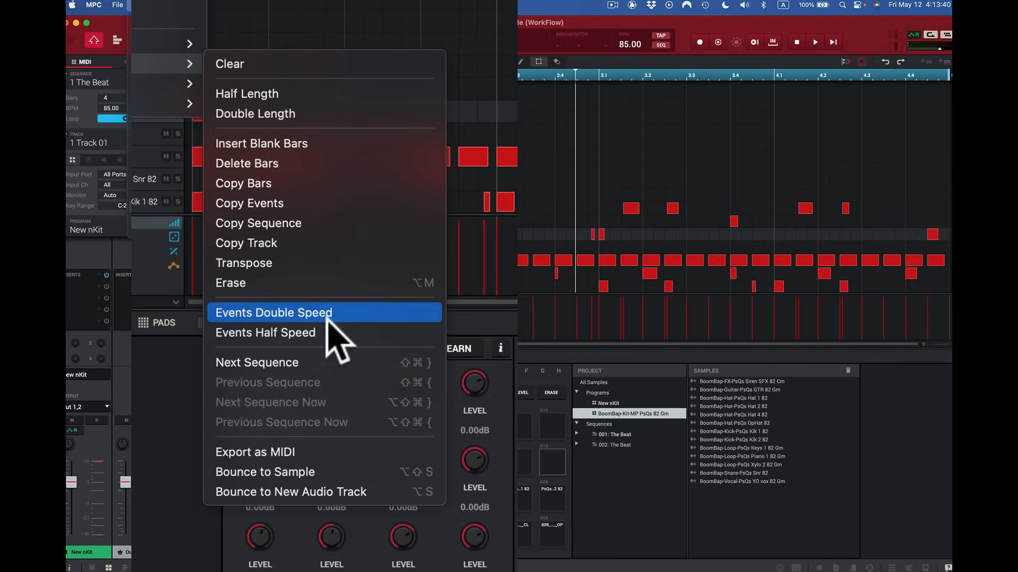
pyautogui.click(300, 332)
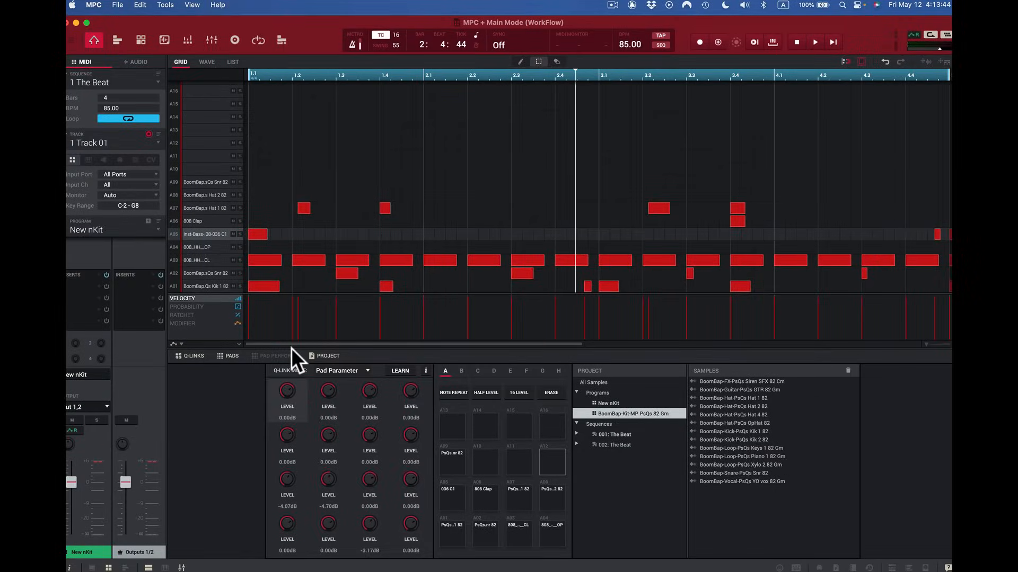
pyautogui.press('space')
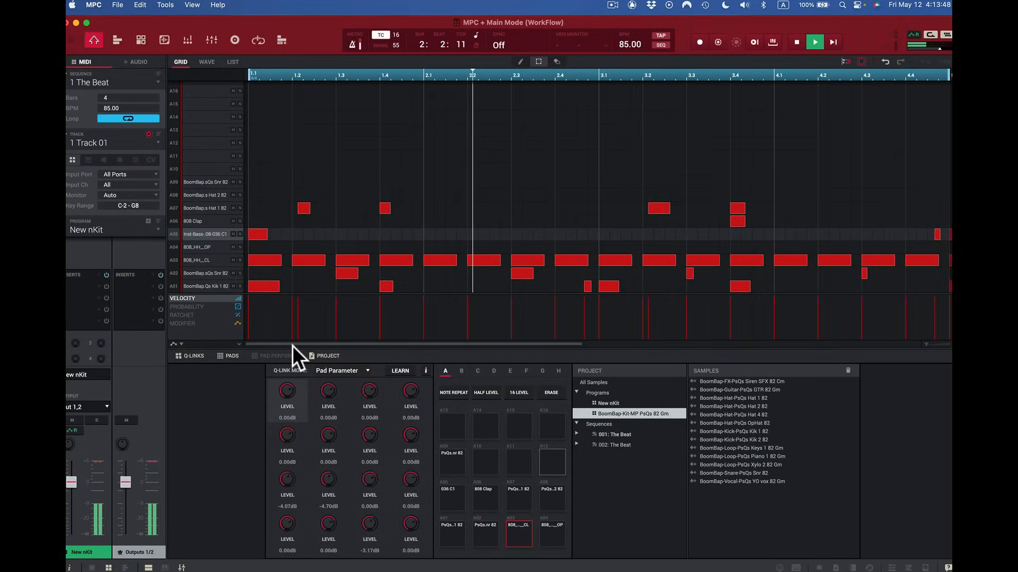
pyautogui.press('space')
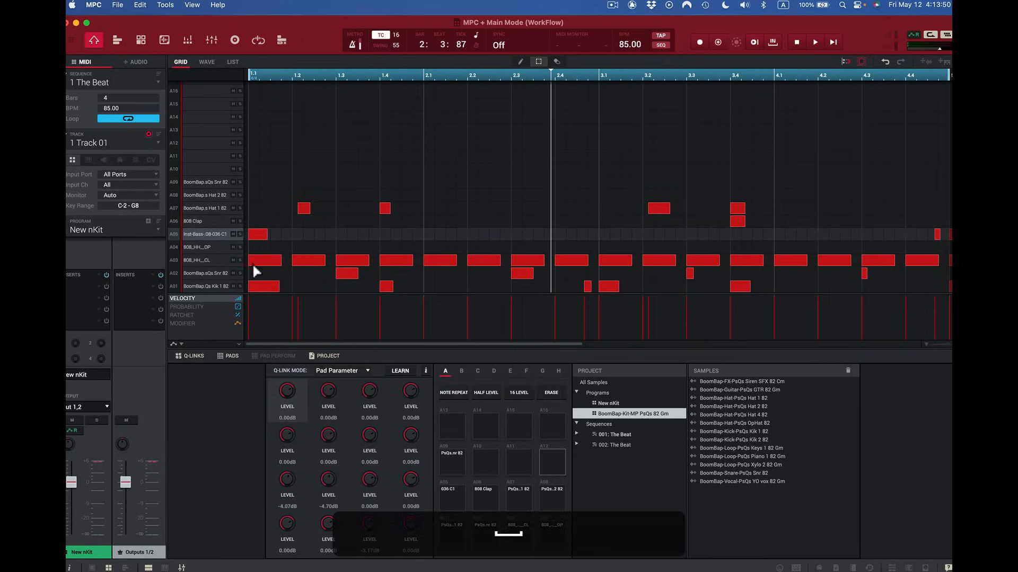
pyautogui.click(138, 5)
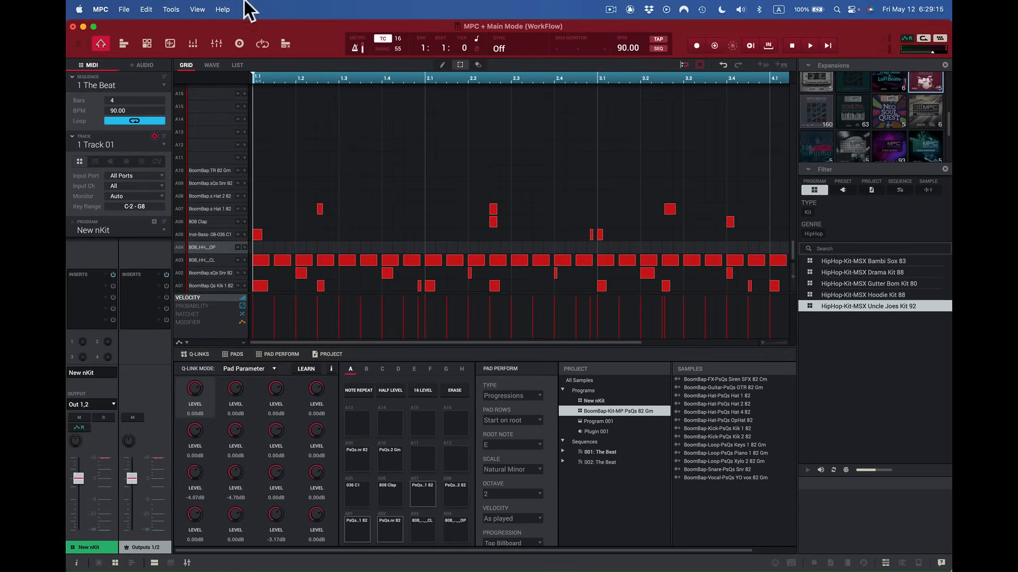
# Select all events on Track 01 of The Beat and deselect them again.
pyautogui.click(147, 9)
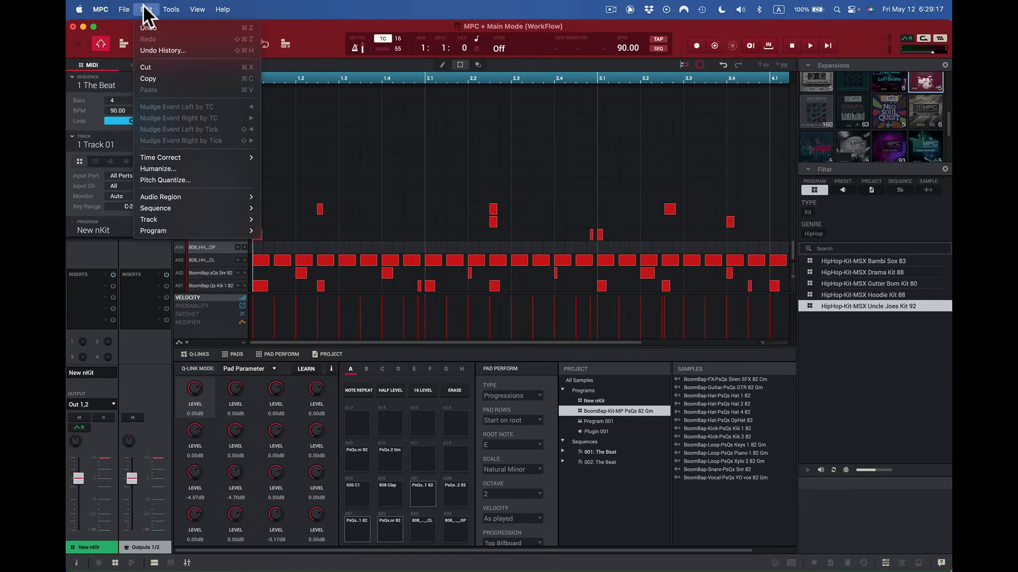
pyautogui.moveTo(176, 218)
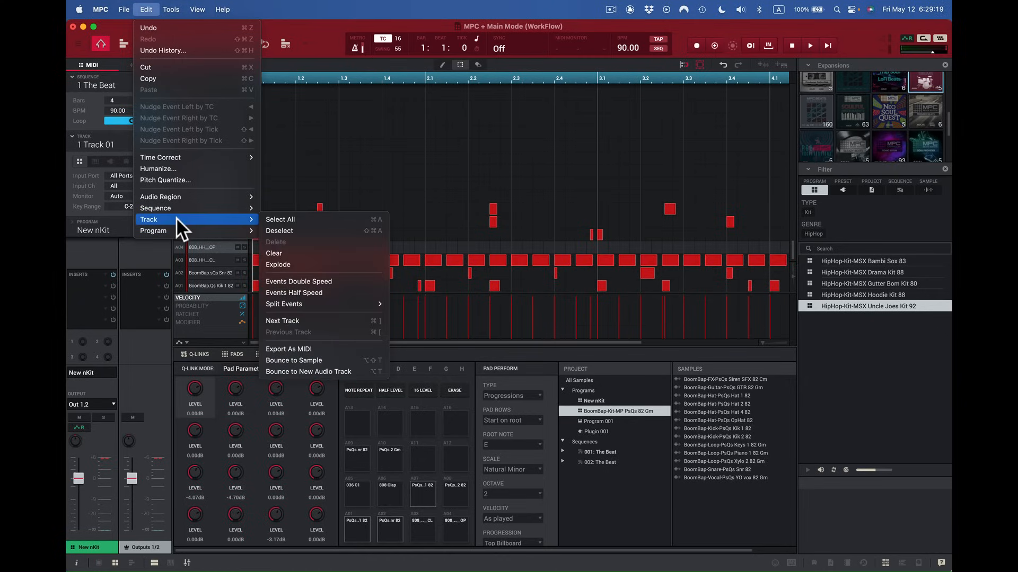
pyautogui.click(285, 218)
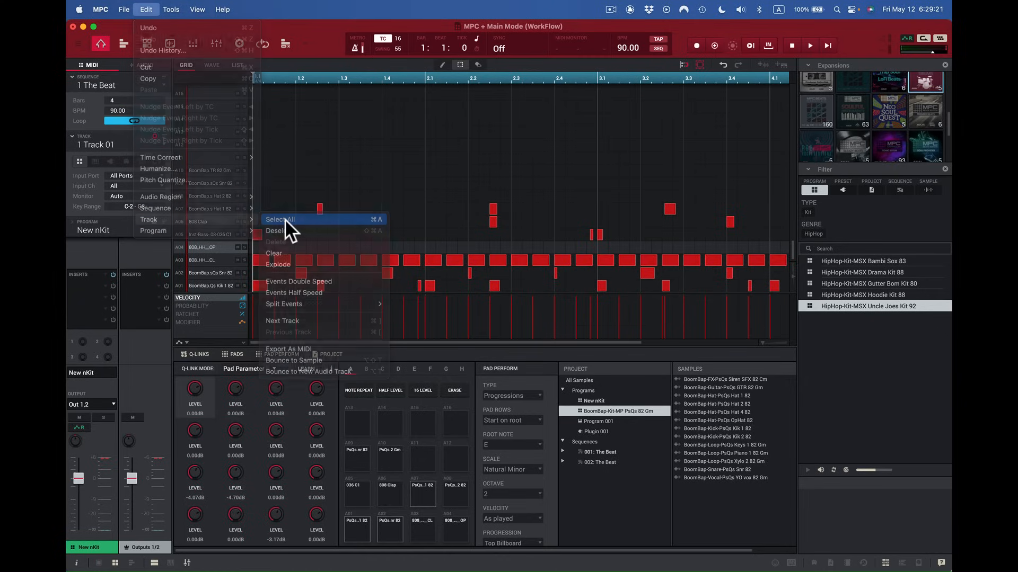
pyautogui.click(145, 7)
pyautogui.moveTo(155, 212)
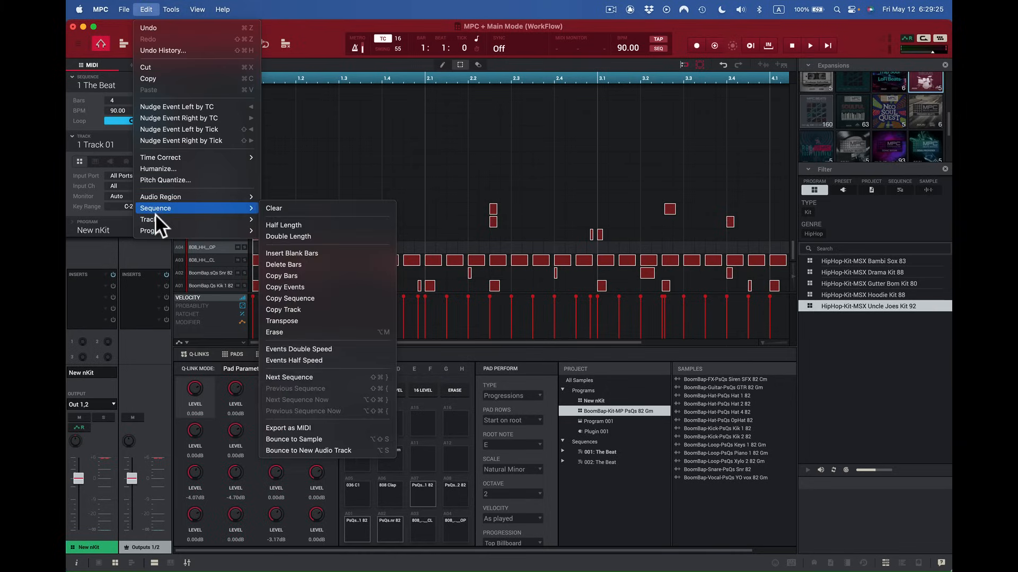
pyautogui.click(291, 229)
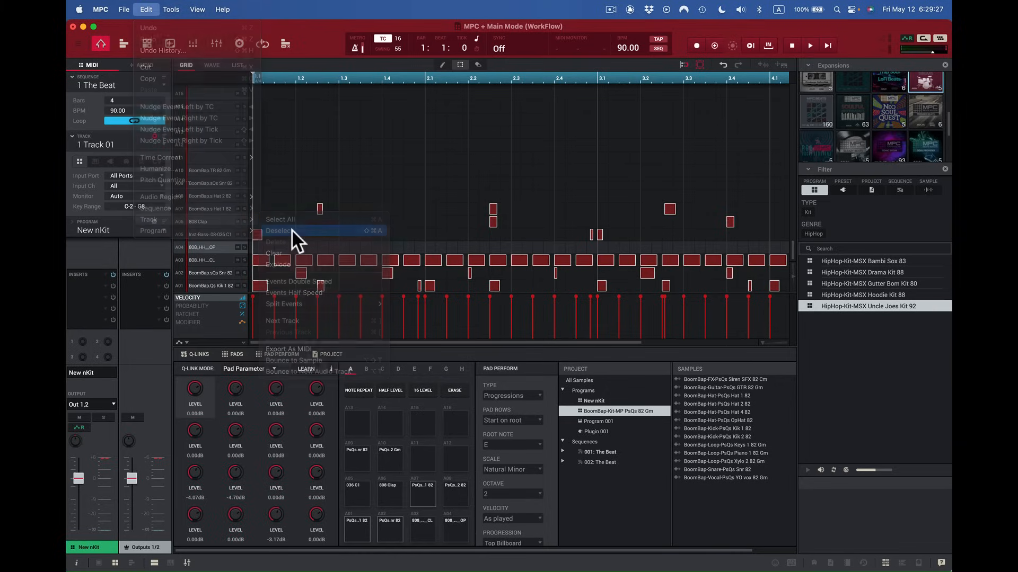
# Request clearing Track 01 and cancel the operation so its events are kept.
pyautogui.click(146, 9)
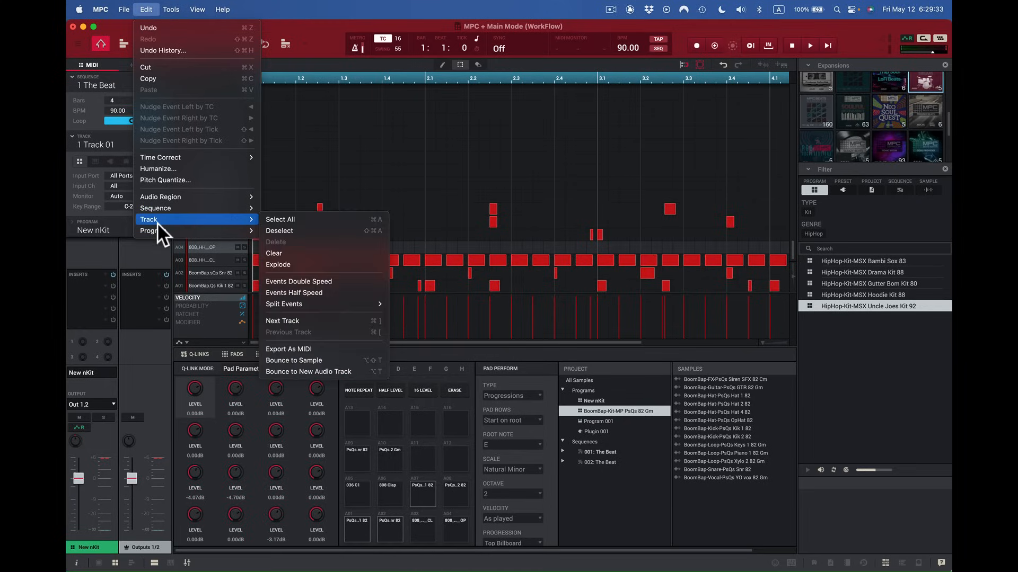
pyautogui.moveTo(238, 229)
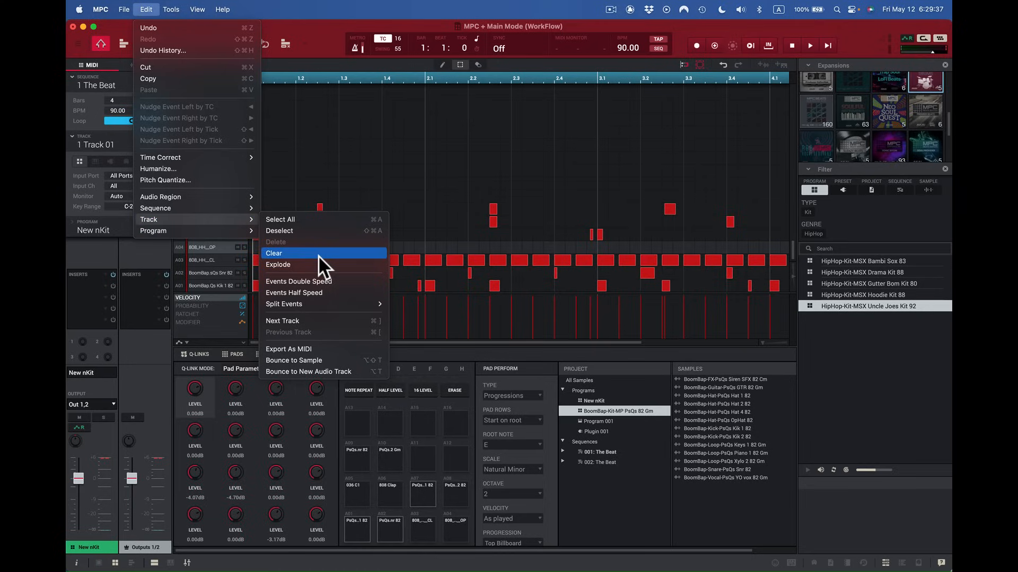
pyautogui.click(318, 256)
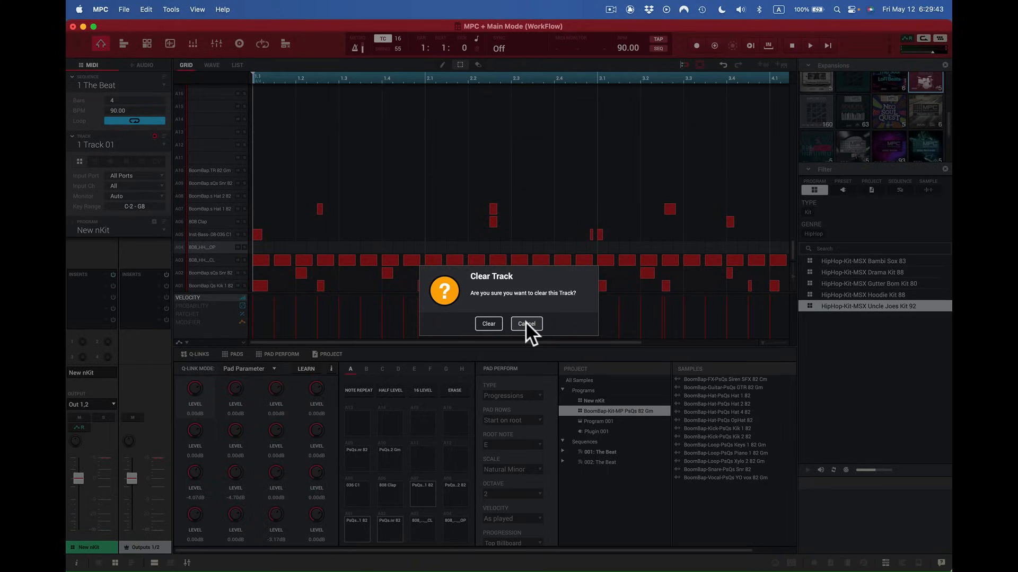
pyautogui.click(526, 322)
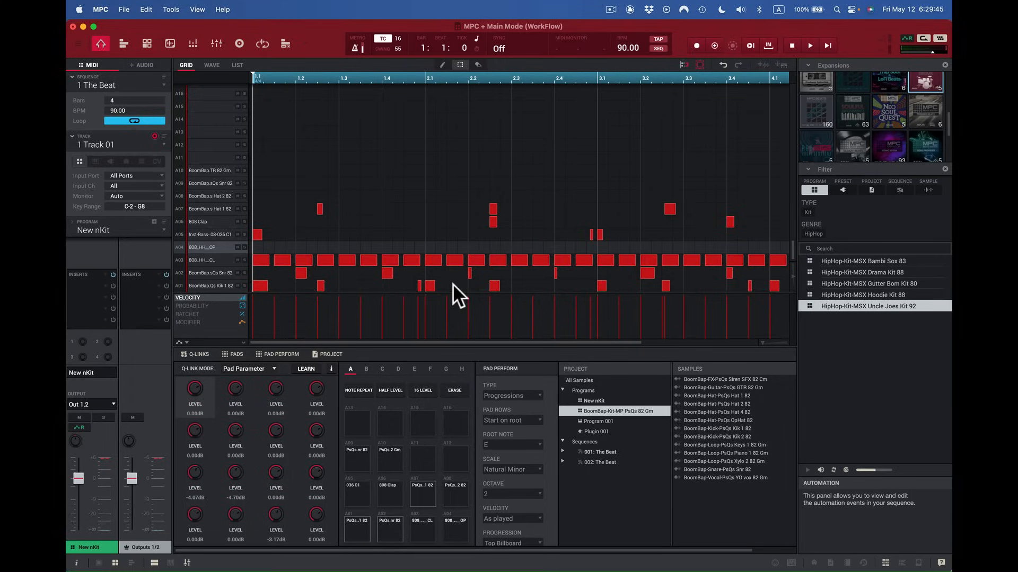
pyautogui.click(144, 8)
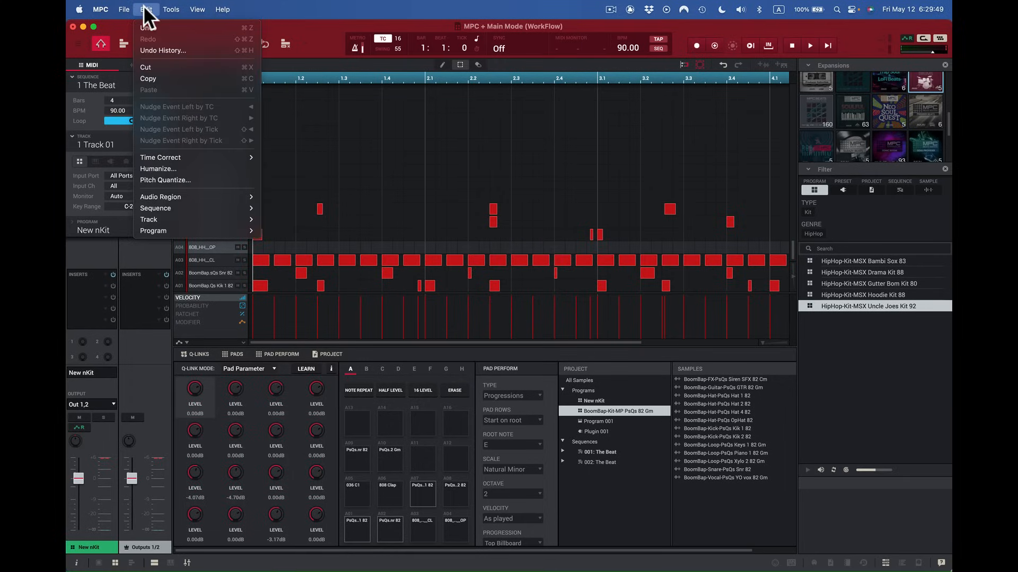
pyautogui.moveTo(162, 221)
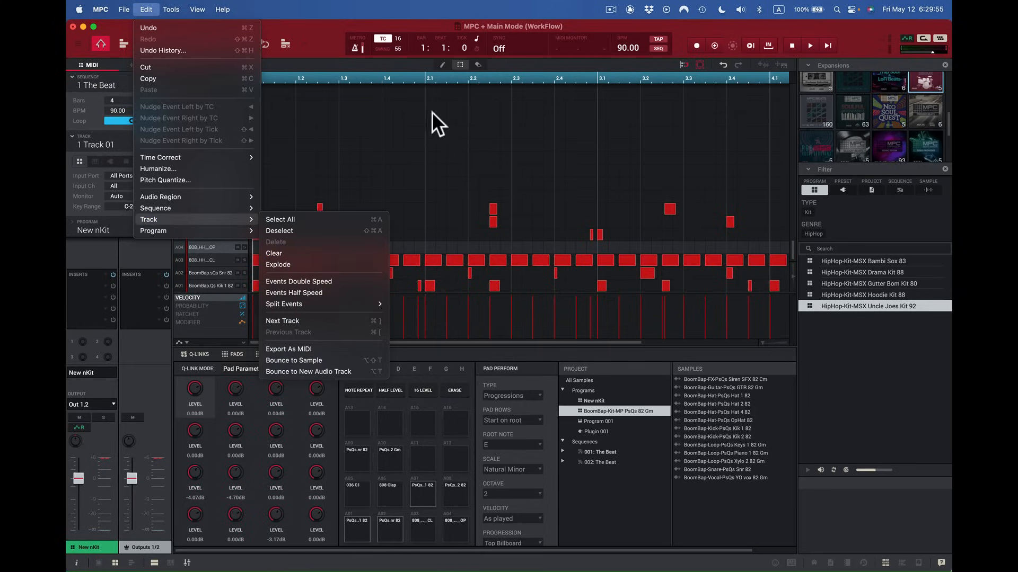
pyautogui.click(332, 41)
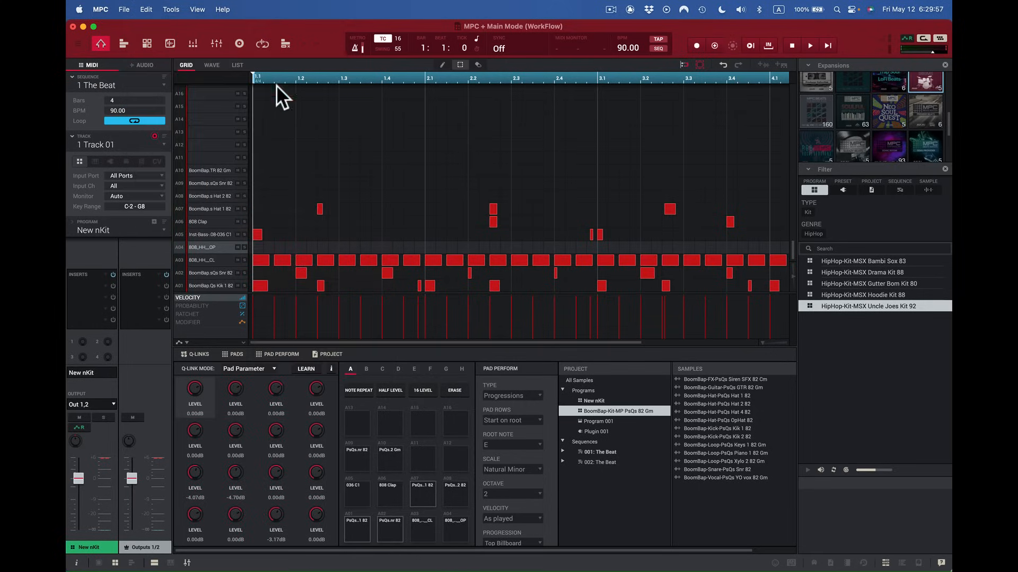
# Explode Track 01 of The Beat into separate tracks, checking the track list before and after.
pyautogui.click(164, 144)
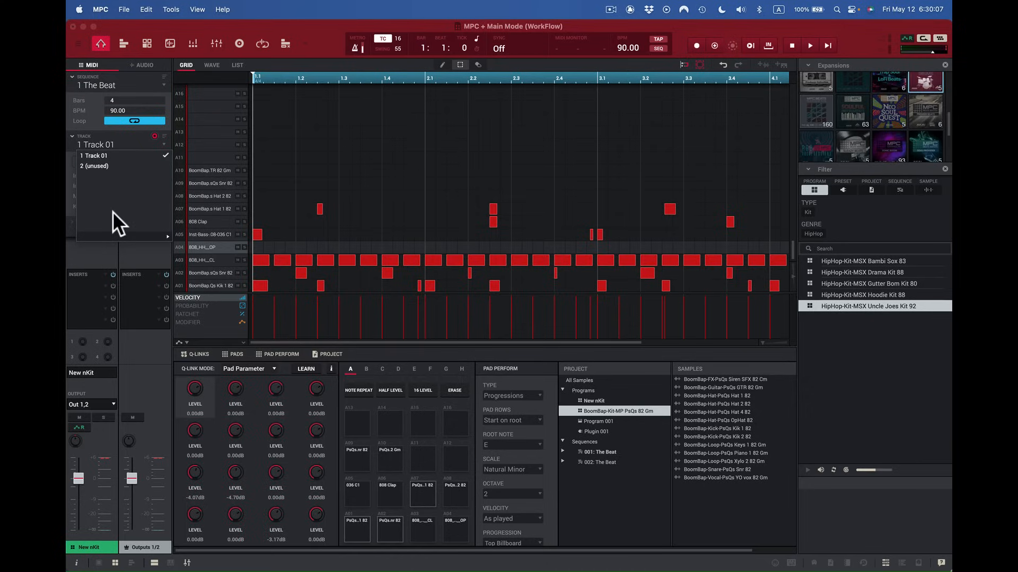
pyautogui.click(123, 6)
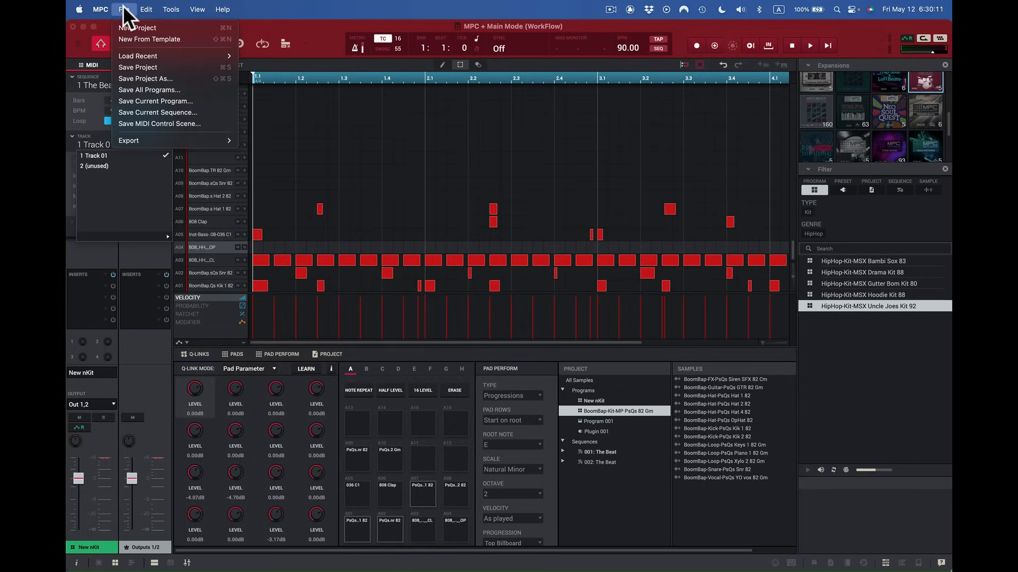
pyautogui.moveTo(136, 6)
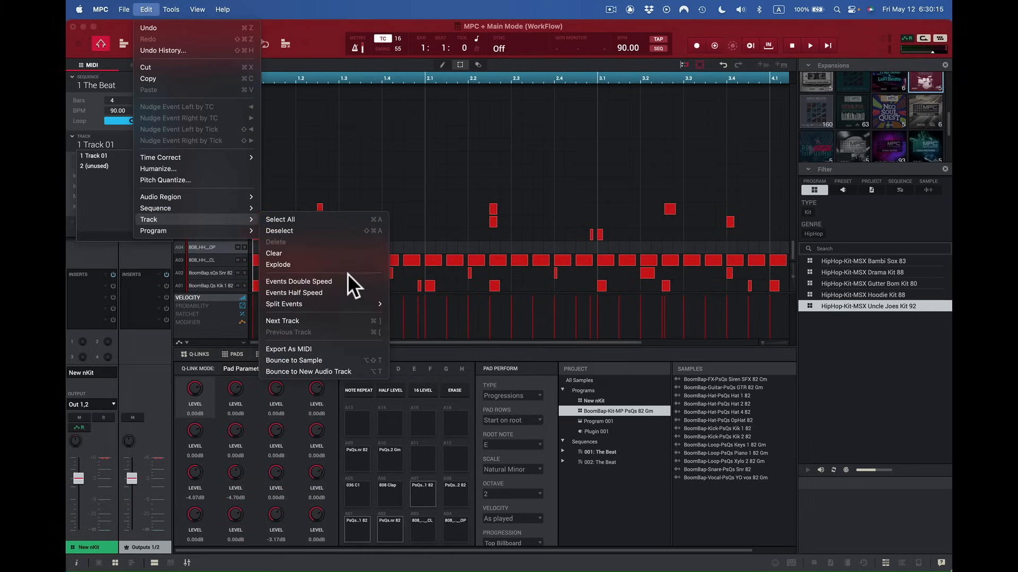
pyautogui.click(349, 267)
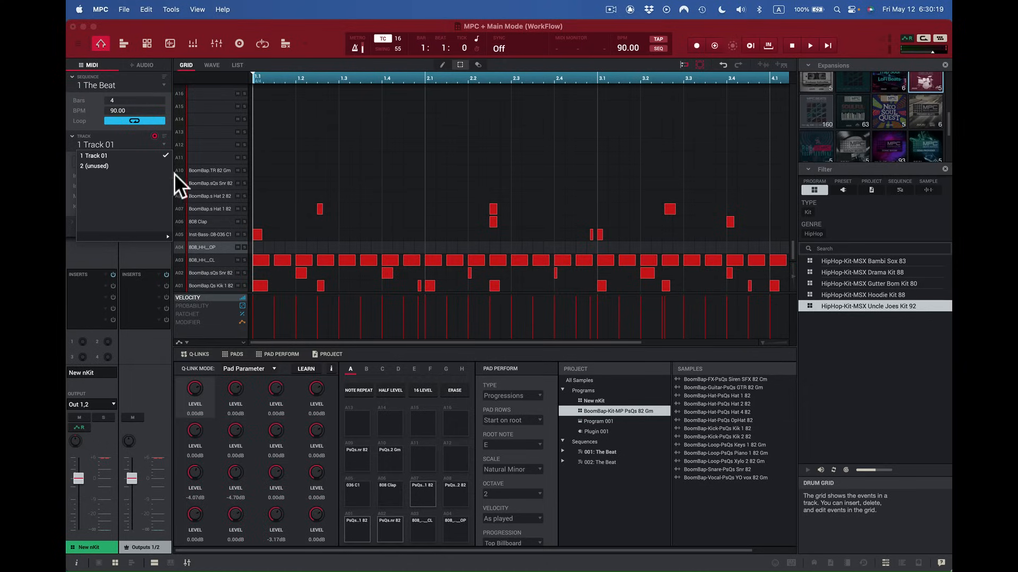
pyautogui.click(131, 136)
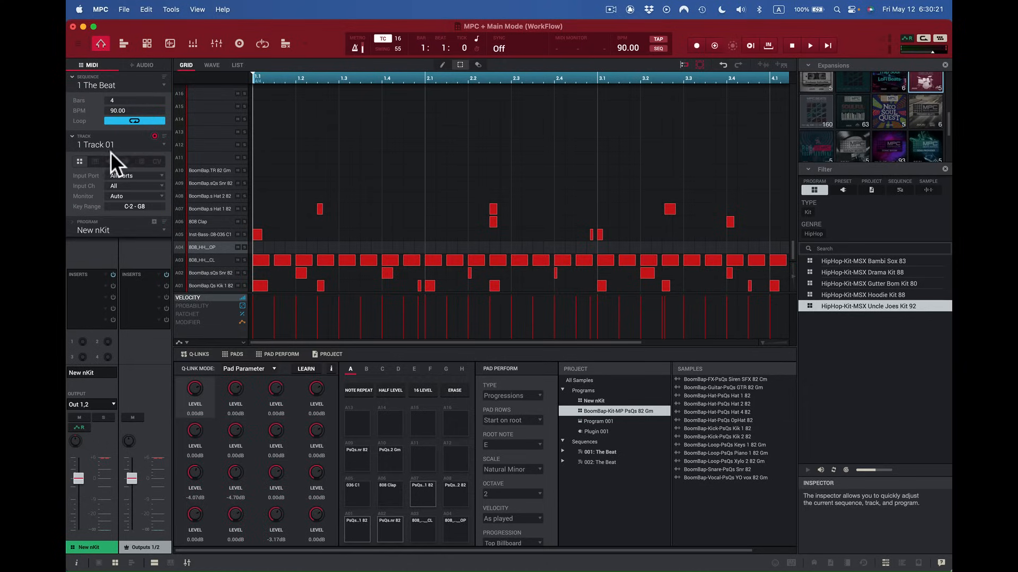
pyautogui.click(161, 142)
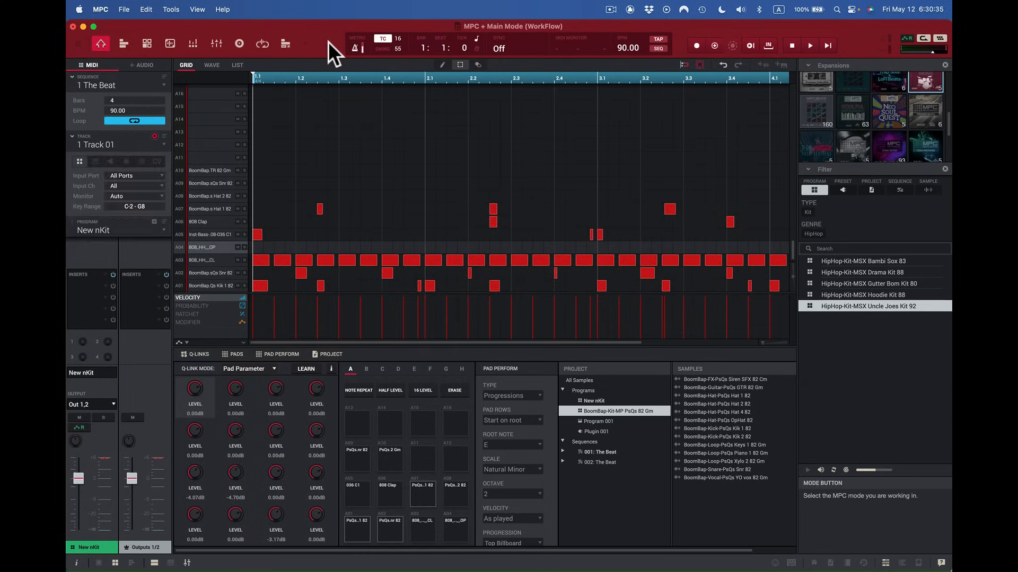
# Show all tracks of The Beat in Track View and play the sequence briefly.
pyautogui.press('space')
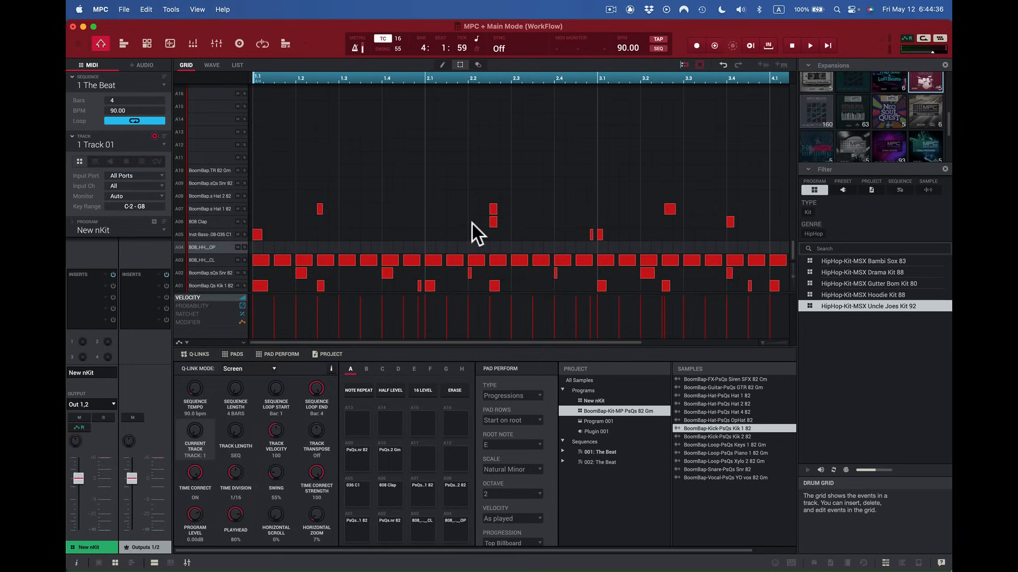
pyautogui.click(122, 41)
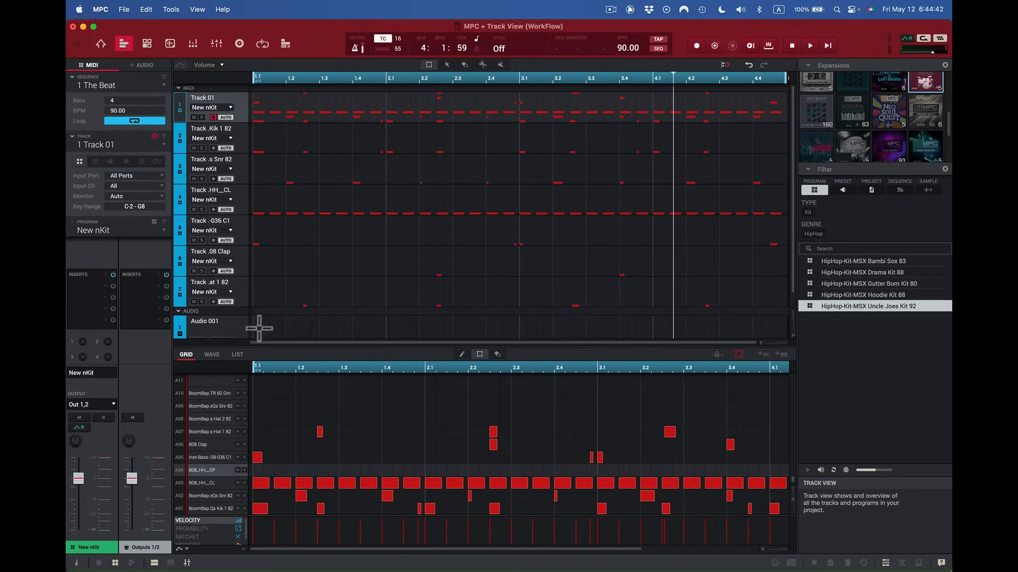
pyautogui.press('space')
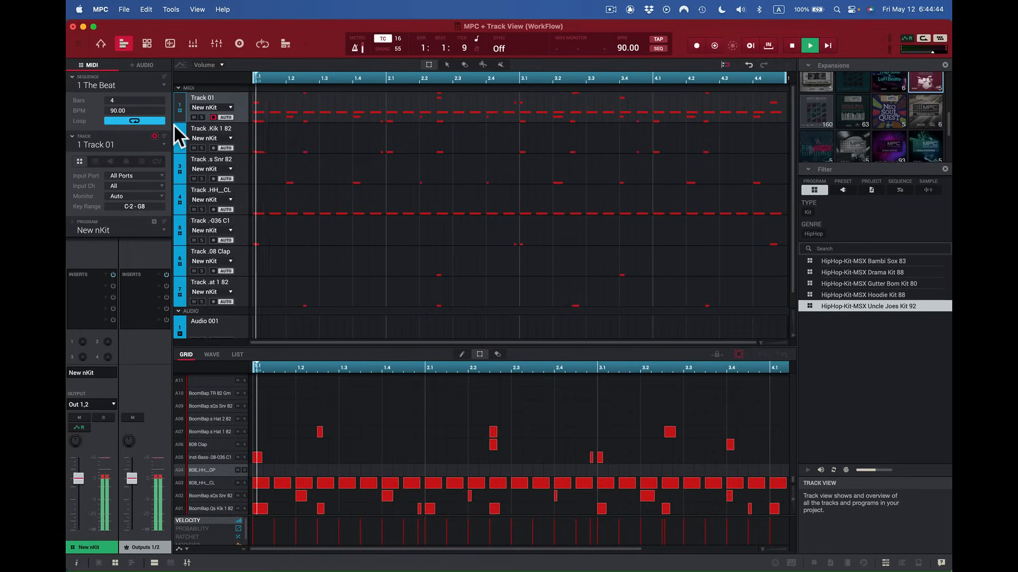
pyautogui.press('space')
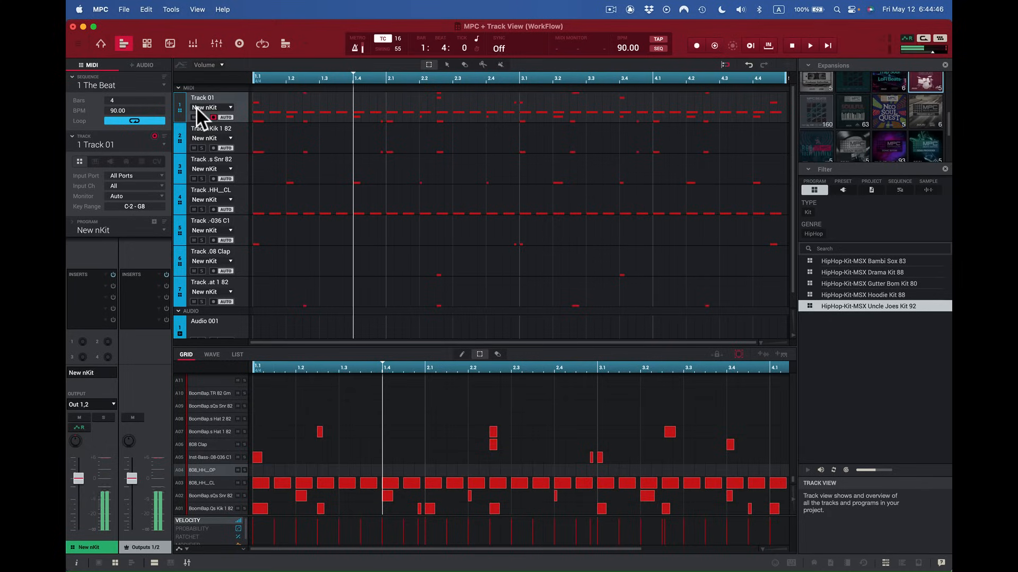
# Mute Track 01 of The Beat and play the sequence to hear only the exploded tracks.
pyautogui.click(198, 117)
pyautogui.click(199, 116)
pyautogui.press('space')
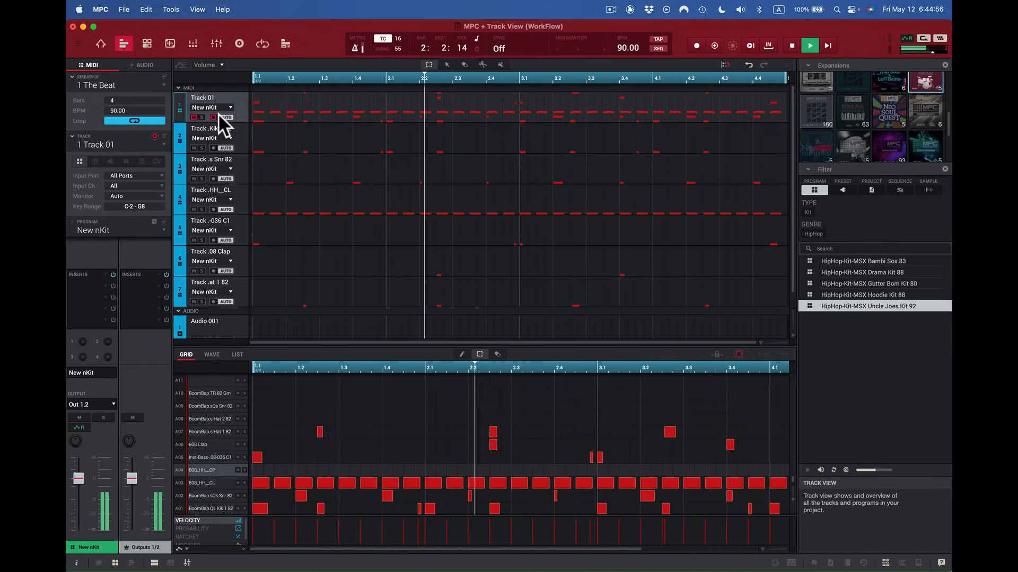
pyautogui.press('space')
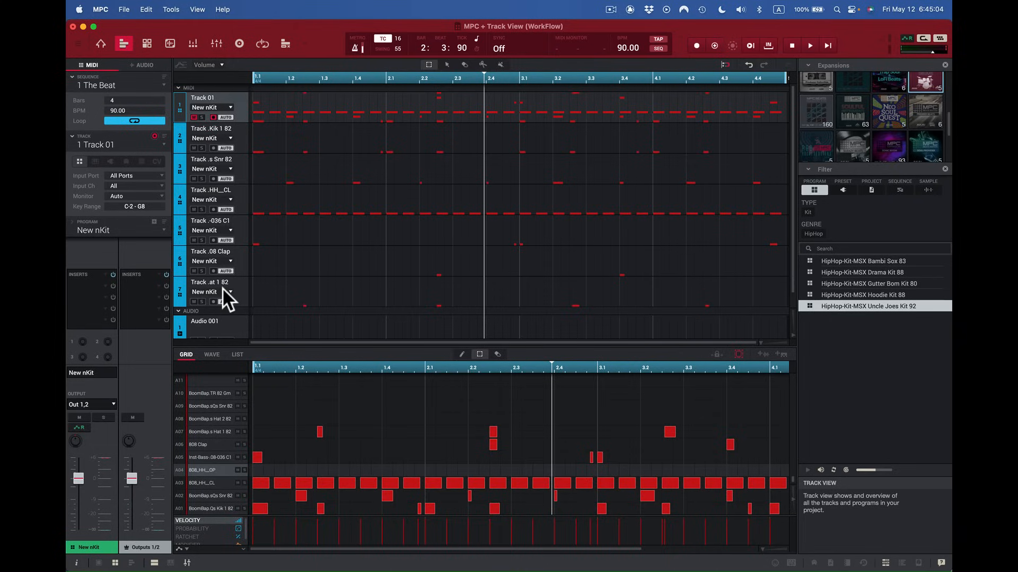
# Play the sequence from the start while muting and unmuting the kick, closed hi-hat and clap tracks, and stop playback.
pyautogui.click(827, 45)
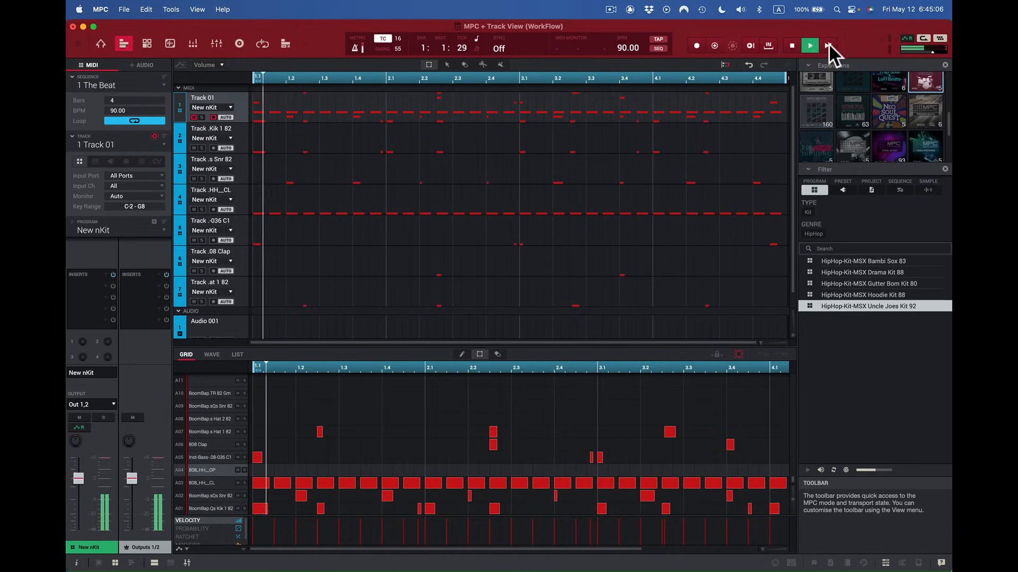
pyautogui.click(194, 148)
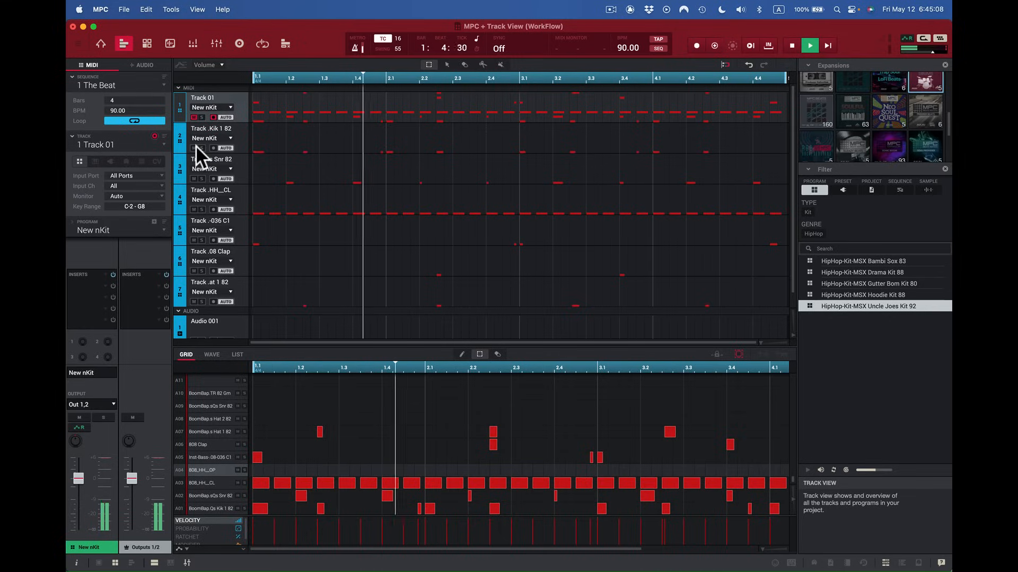
pyautogui.click(194, 210)
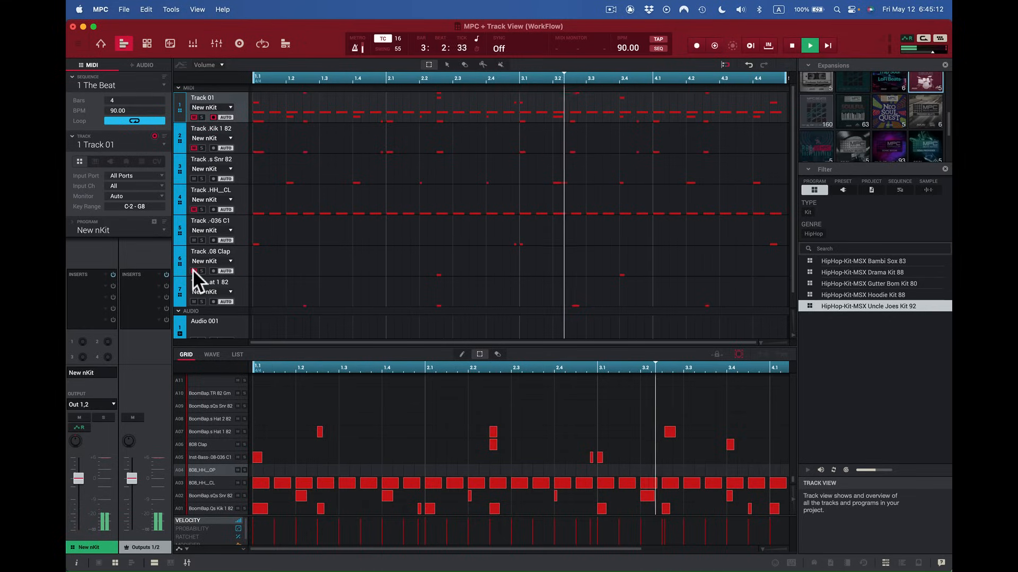
pyautogui.click(194, 210)
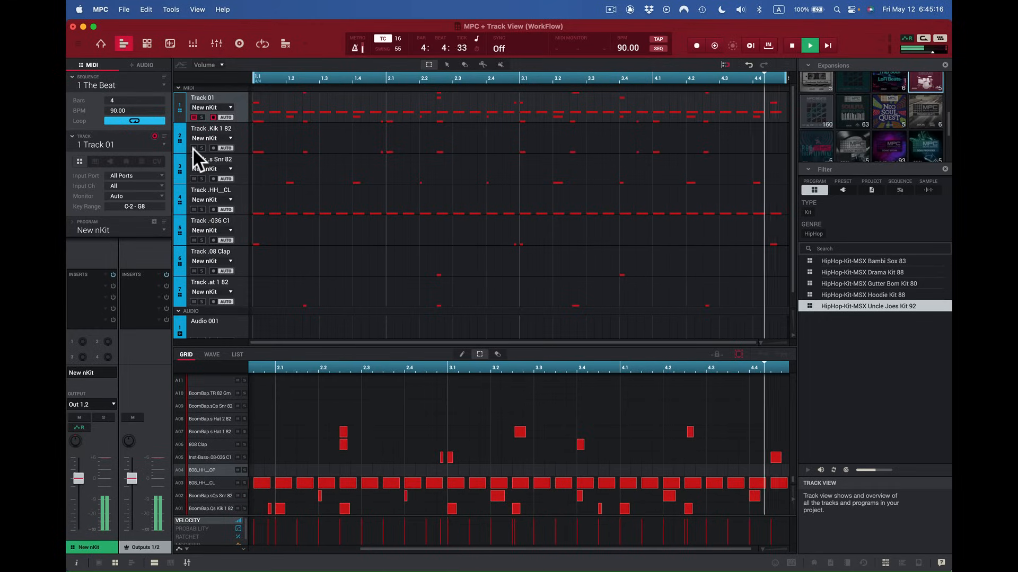
pyautogui.press('space')
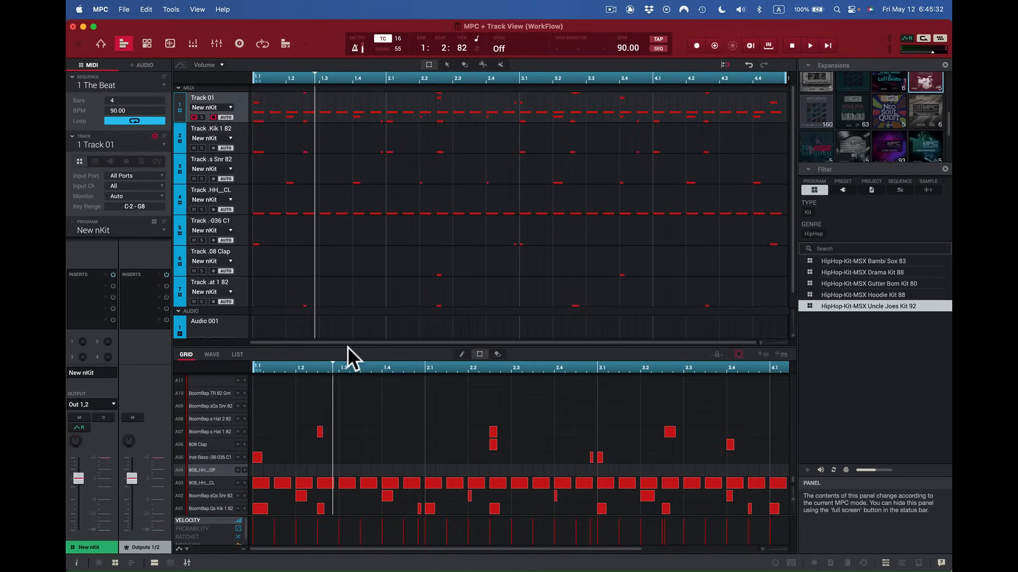
# Open the full mixer with the MIDI track channels displayed and enlarge their section.
pyautogui.click(187, 564)
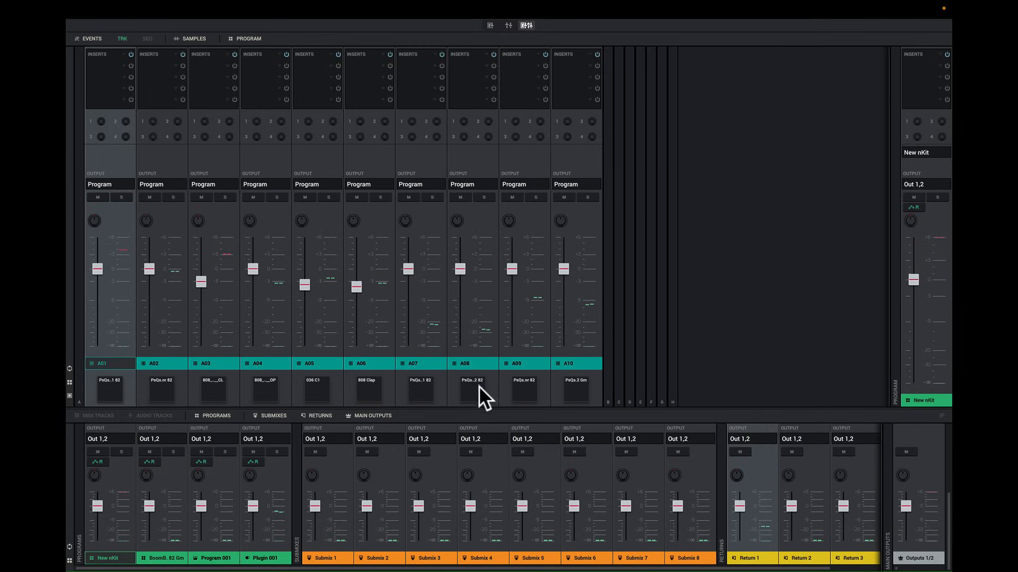
pyautogui.click(110, 415)
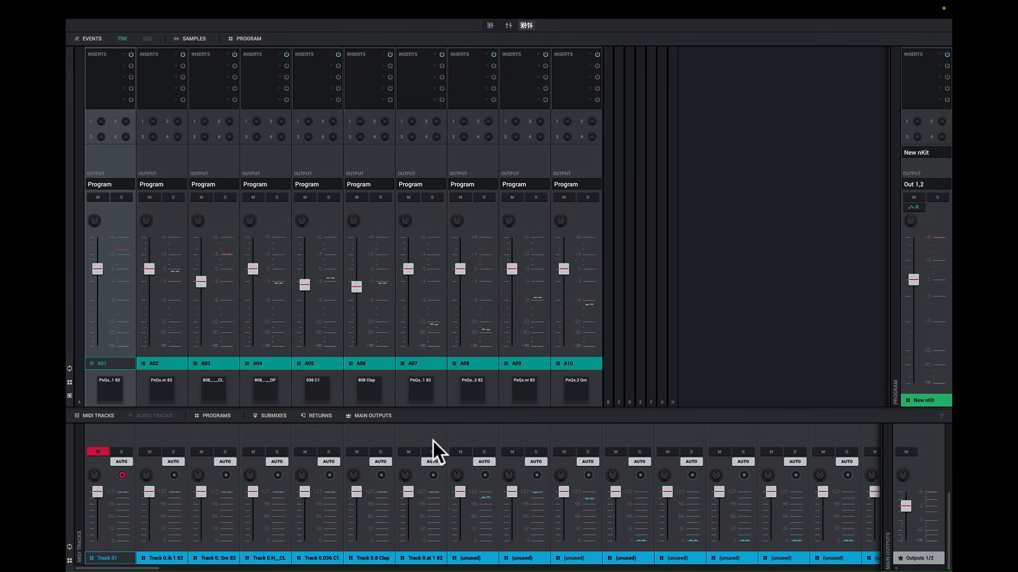
pyautogui.moveTo(463, 409); pyautogui.dragTo(498, 249)
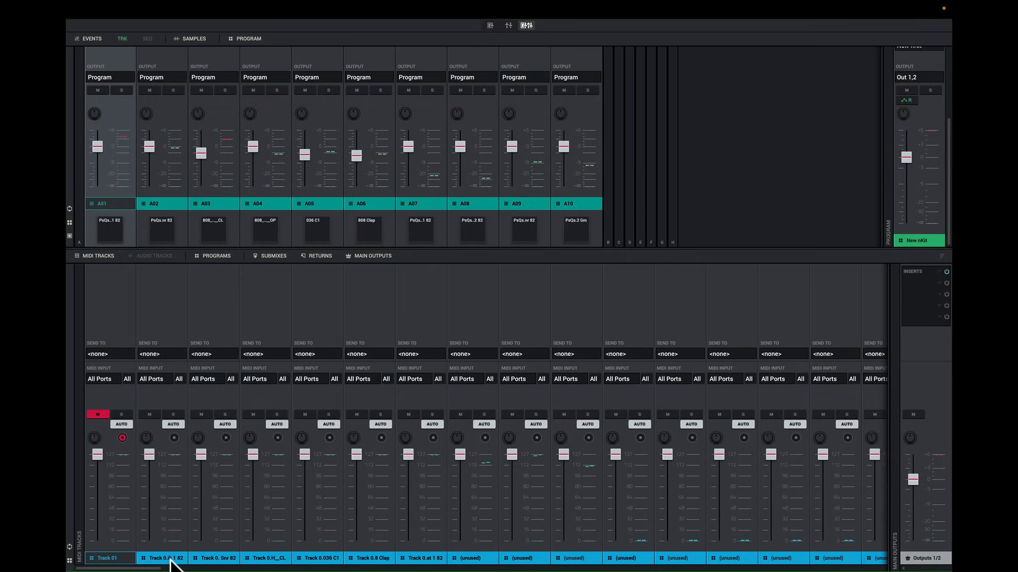
# Inspect the full names of the kick, snare and closed hi-hat tracks in the mixer without renaming them.
pyautogui.doubleClick(154, 558)
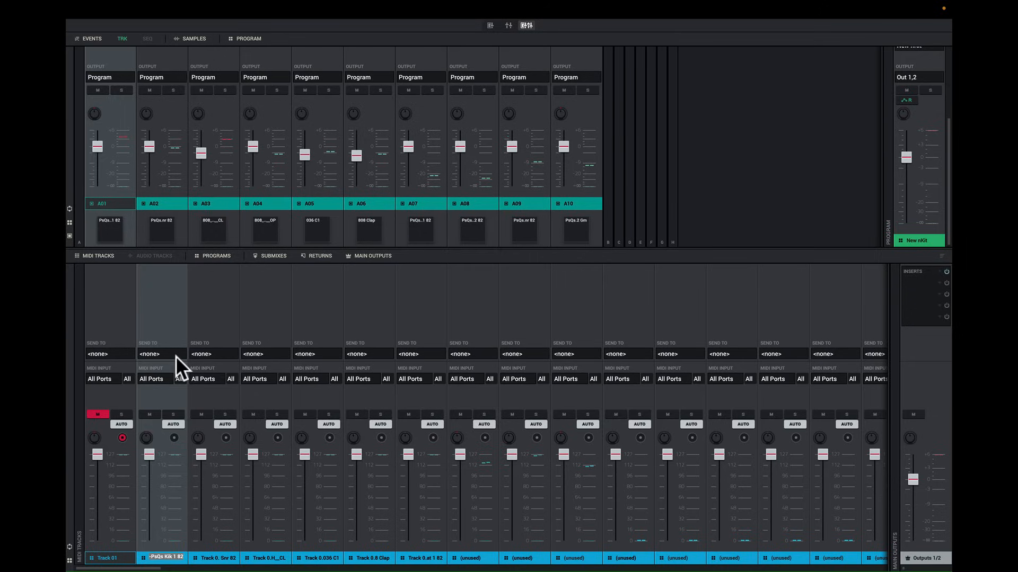
pyautogui.click(244, 298)
pyautogui.doubleClick(225, 559)
pyautogui.doubleClick(268, 559)
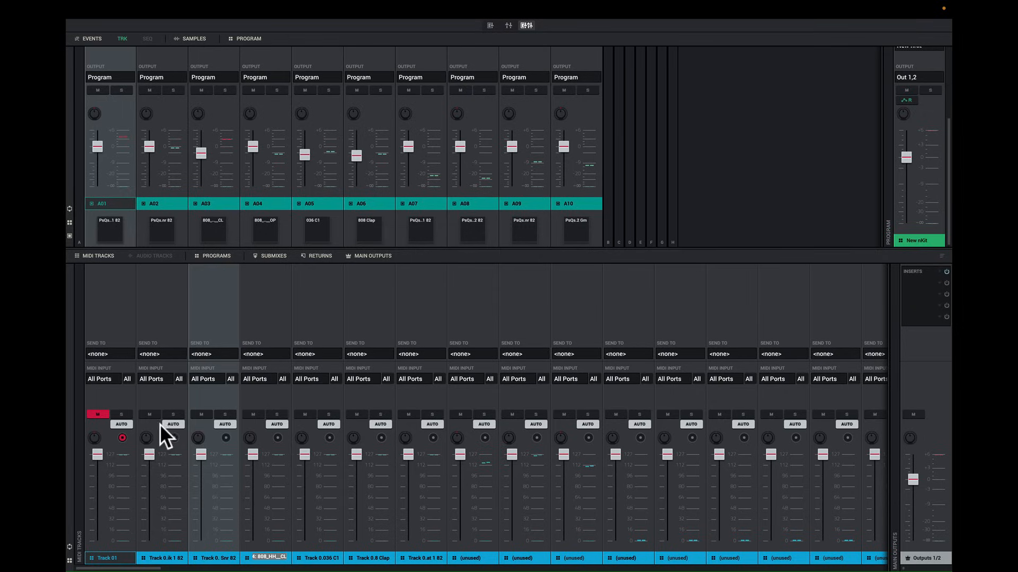
pyautogui.press('BackSpace')
pyautogui.press('Escape')
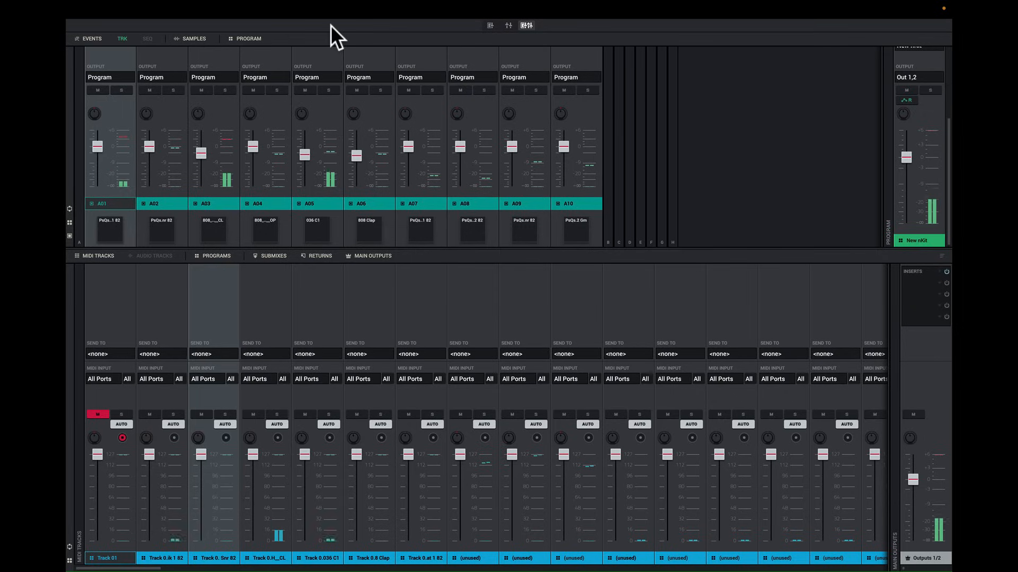
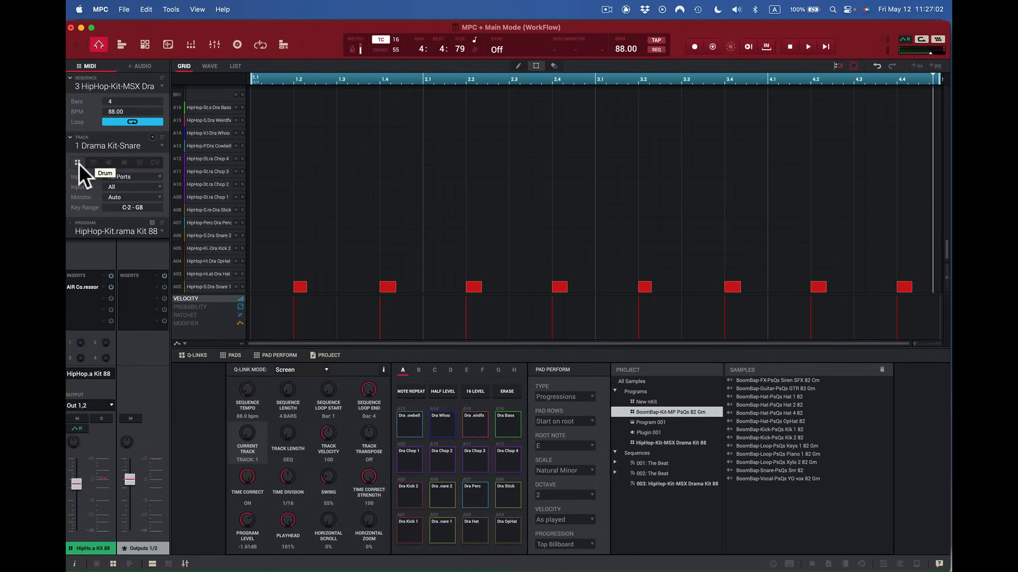
# Play the HipHop-Kit-MSX Drama Kit sequence briefly and audition the Kick 1, Snare 1, Hat and OpHat pads.
pyautogui.press('space')
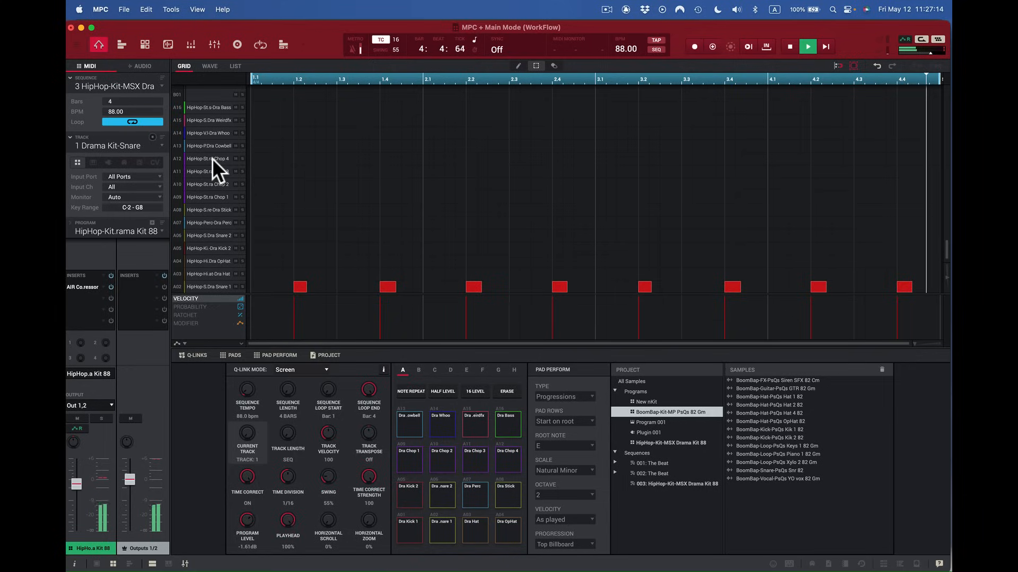
pyautogui.press('space')
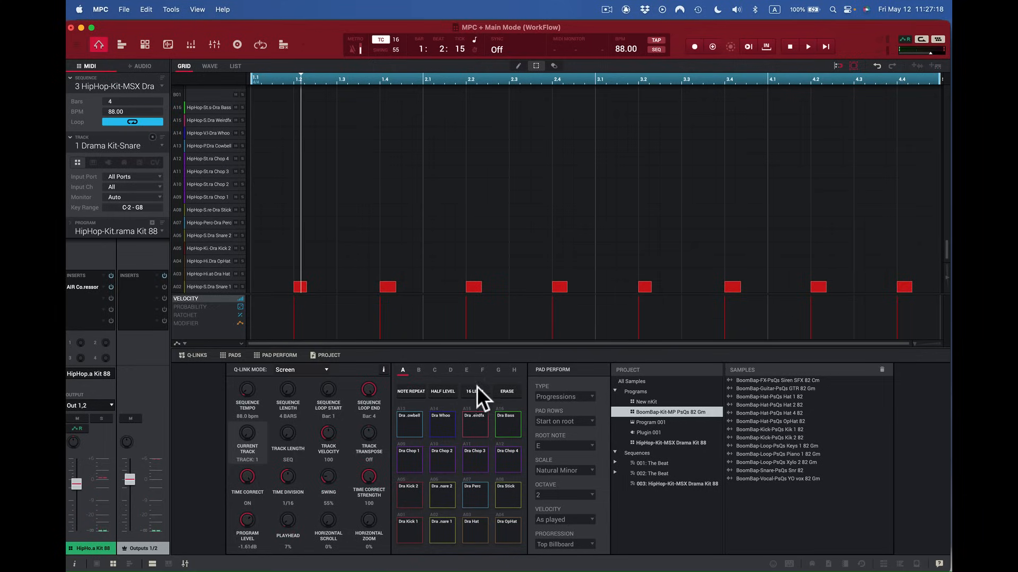
pyautogui.click(402, 535)
pyautogui.click(437, 535)
pyautogui.click(478, 532)
pyautogui.click(515, 533)
pyautogui.click(409, 532)
pyautogui.click(475, 532)
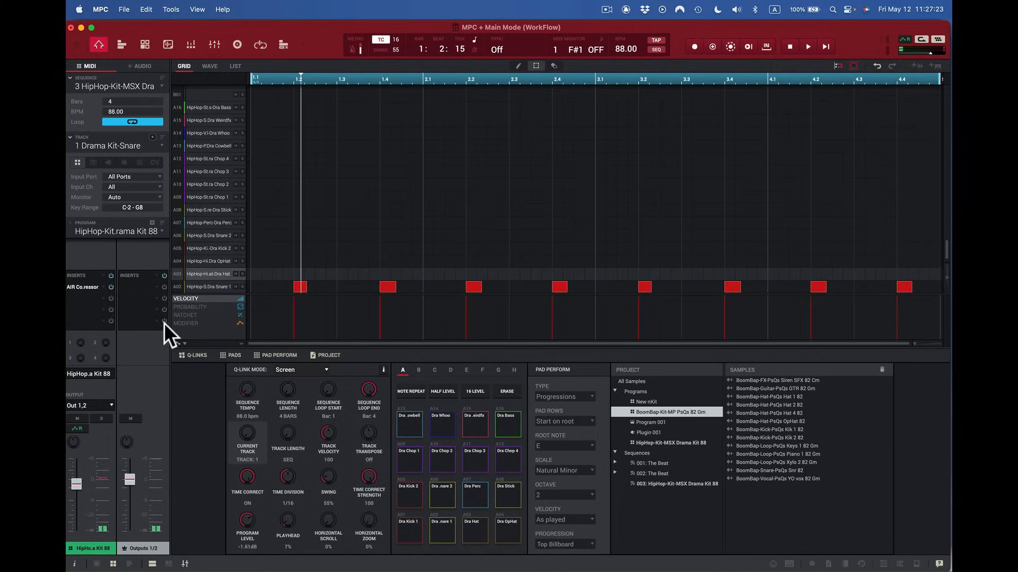
# Check the Drama Kit sequence's track list and open Program Edit with the program editor shown and the Q-Links hidden.
pyautogui.click(161, 146)
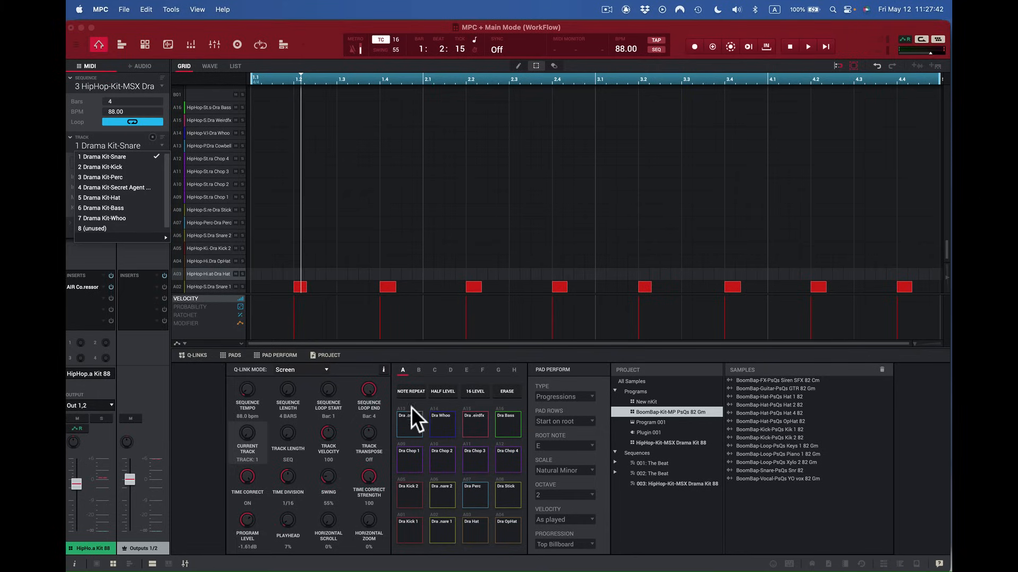
pyautogui.click(143, 41)
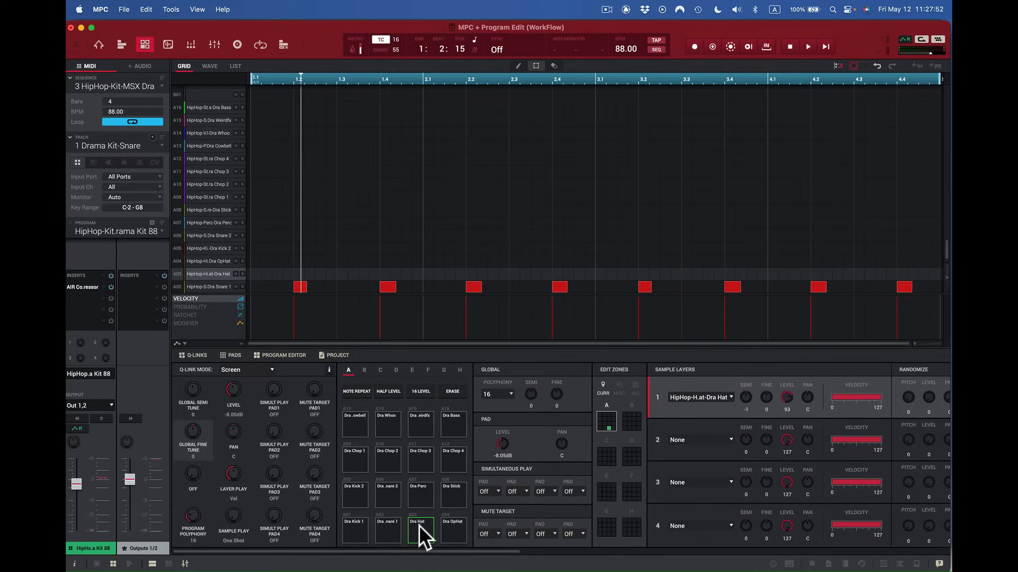
pyautogui.click(274, 355)
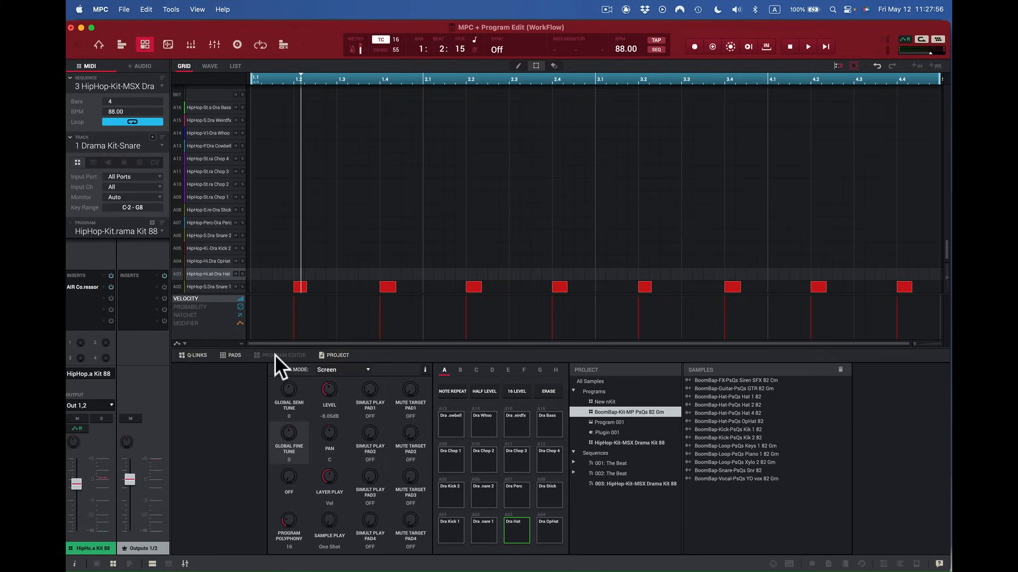
pyautogui.click(275, 355)
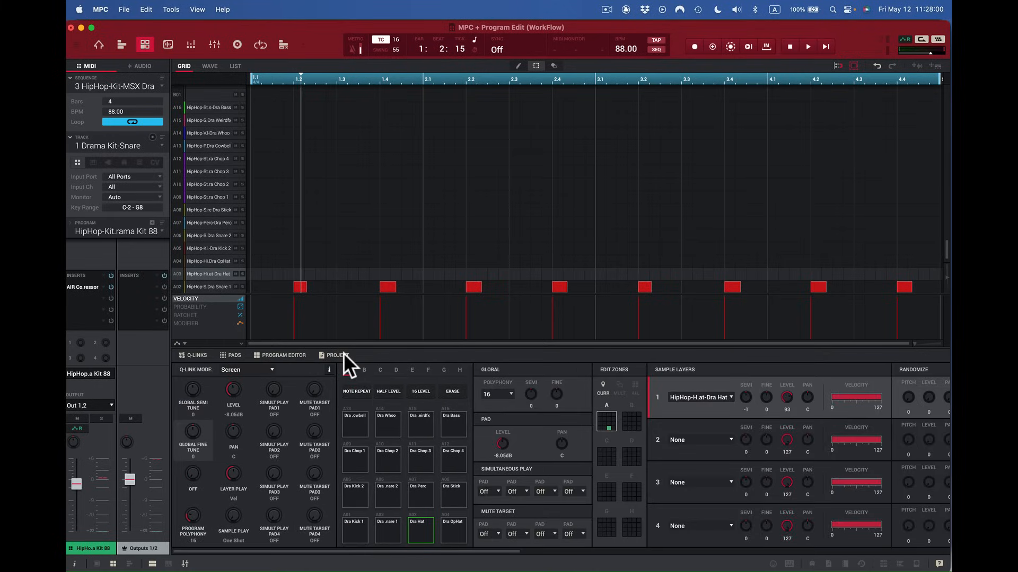
pyautogui.click(199, 354)
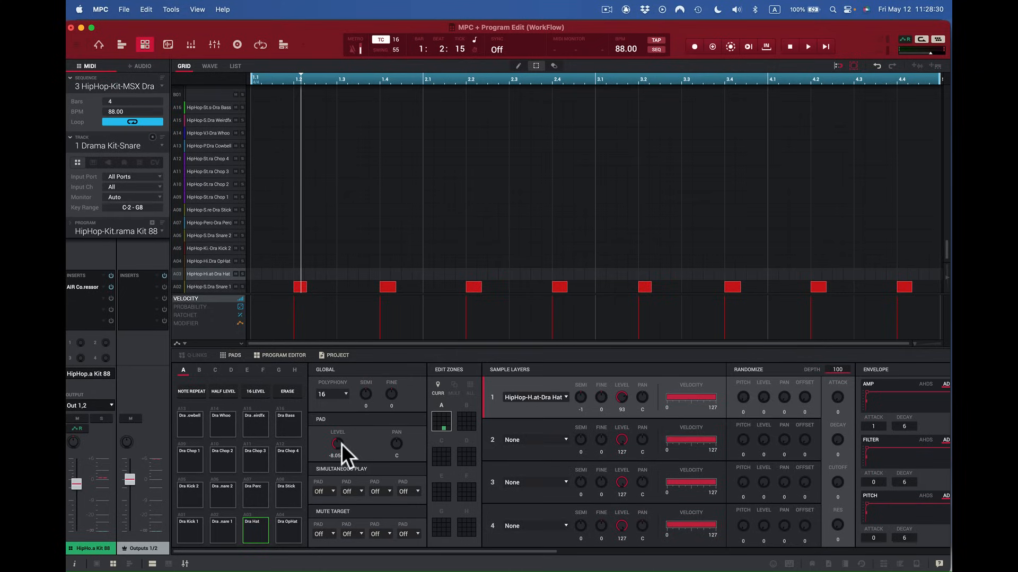
# Audition the Drama Kit's Kick 1, Snare 1, Hat and OpHat pads and examine each pad's program settings.
pyautogui.click(252, 533)
pyautogui.click(221, 529)
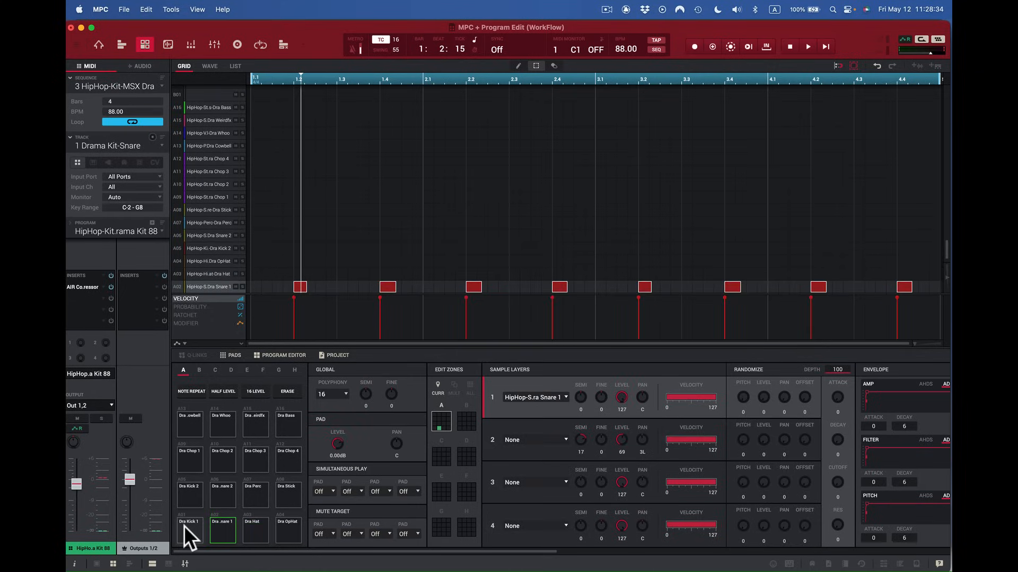
pyautogui.click(186, 526)
pyautogui.click(215, 528)
pyautogui.click(252, 530)
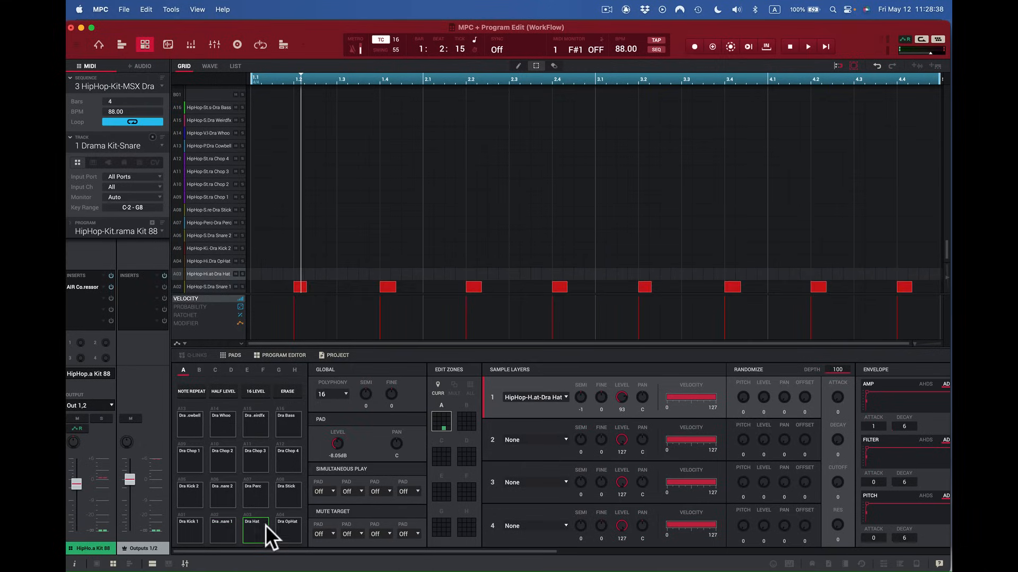
pyautogui.click(285, 526)
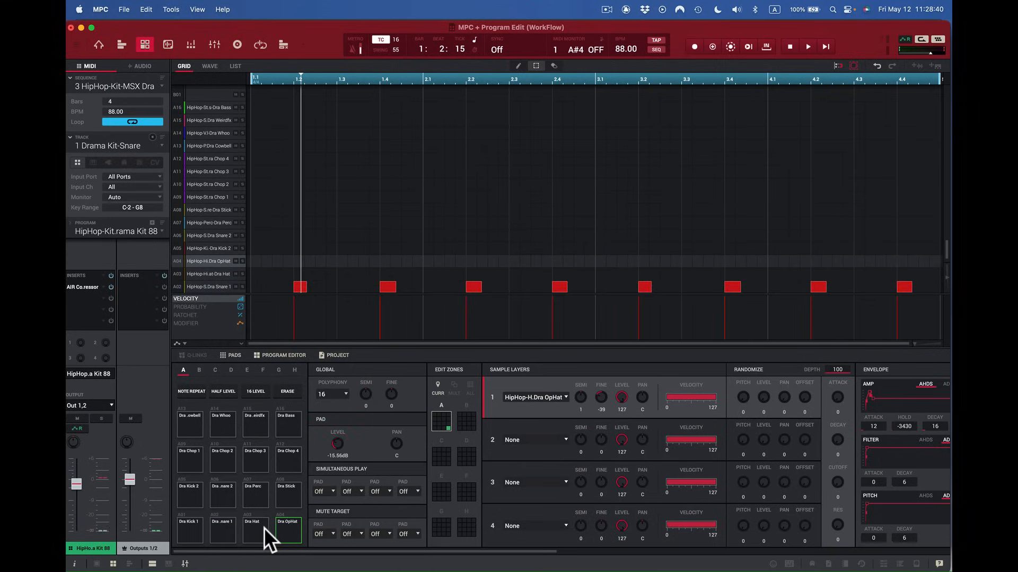
pyautogui.click(218, 527)
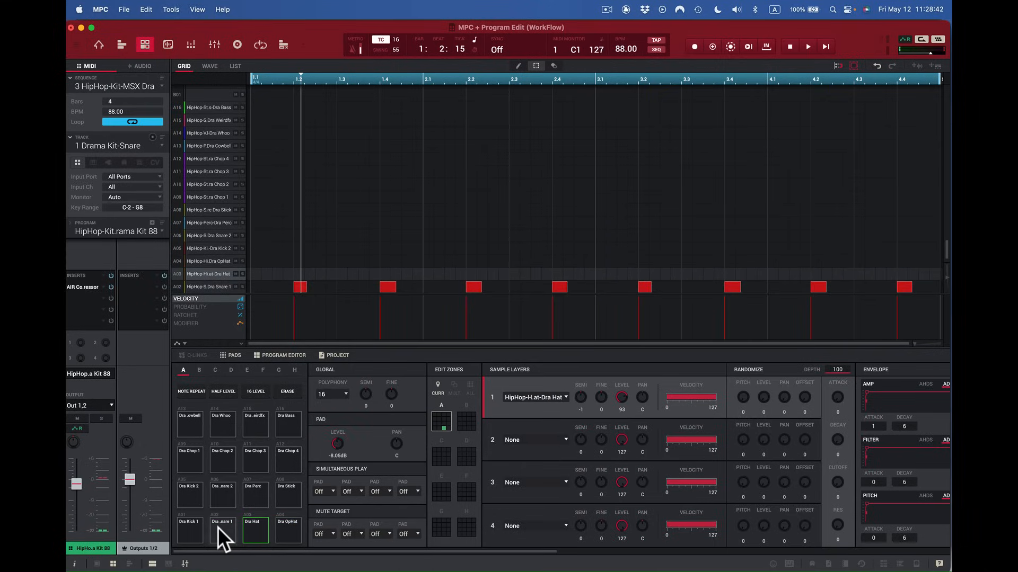
pyautogui.click(179, 528)
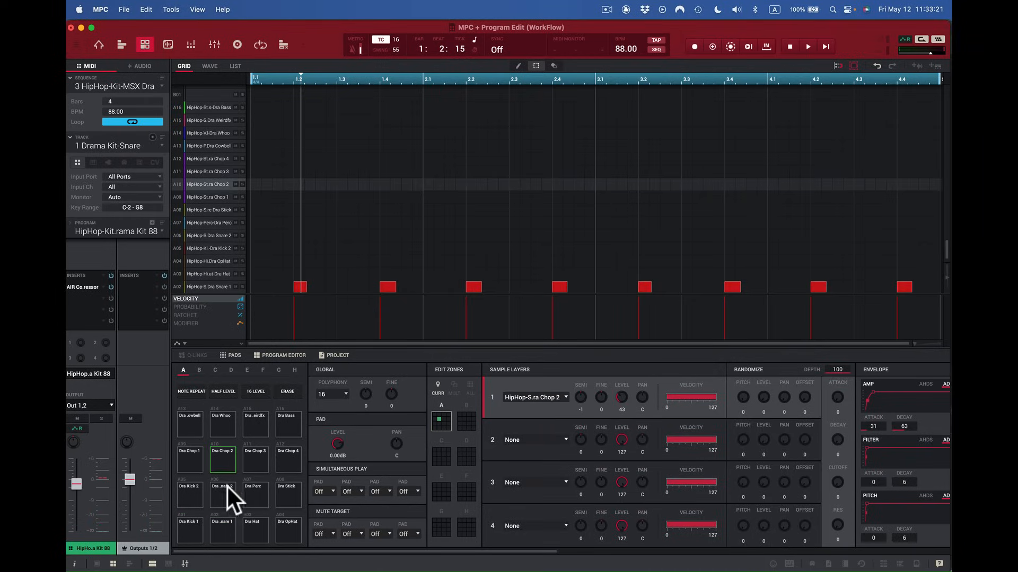
# Pan the Snare 1 pad hard to 50, compare it with the Hat pad, and return its pan to centre.
pyautogui.click(223, 524)
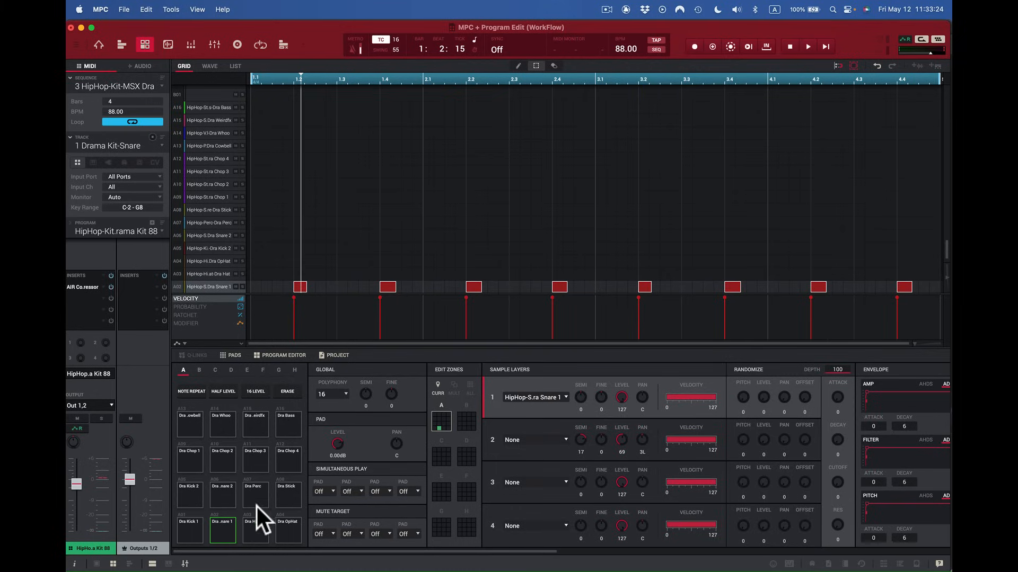
pyautogui.moveTo(395, 440); pyautogui.dragTo(395, 395)
pyautogui.click(231, 527)
pyautogui.click(252, 524)
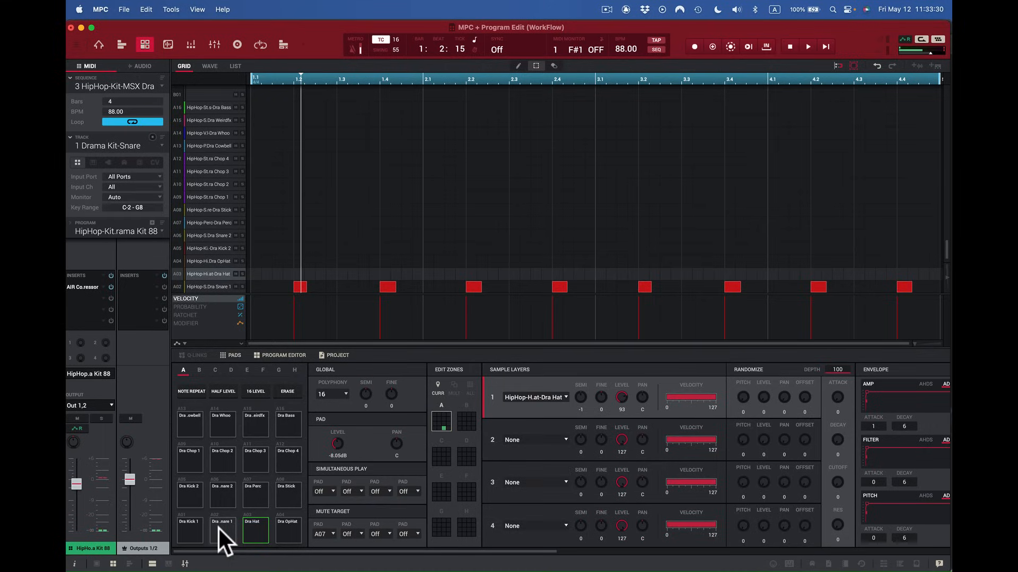
pyautogui.click(217, 527)
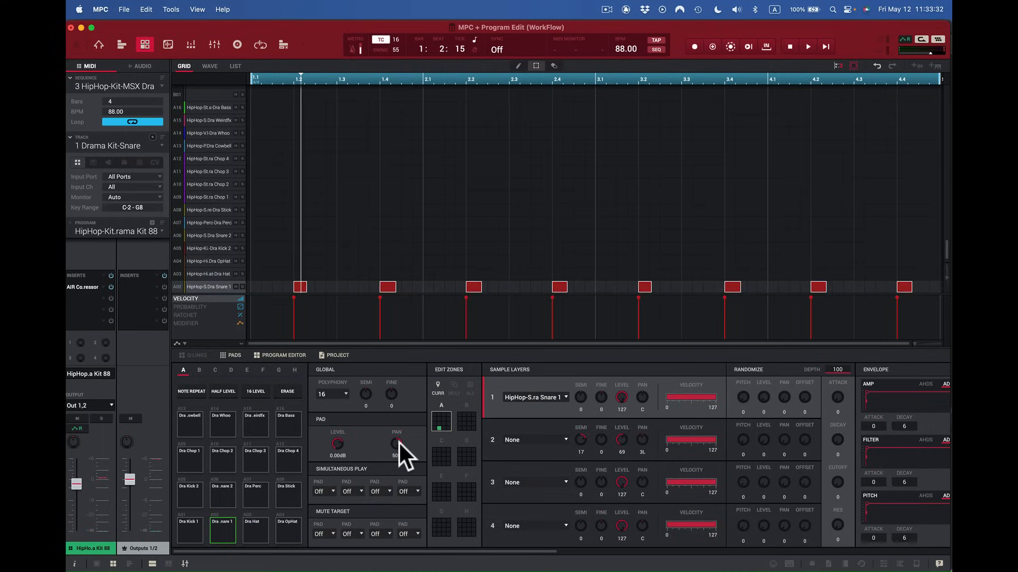
pyautogui.moveTo(396, 444); pyautogui.dragTo(396, 447)
pyautogui.click(223, 529)
# Audition the Kick 1 and Snare 1 pads and set Snare 1 to play pad A03 simultaneously.
pyautogui.click(189, 530)
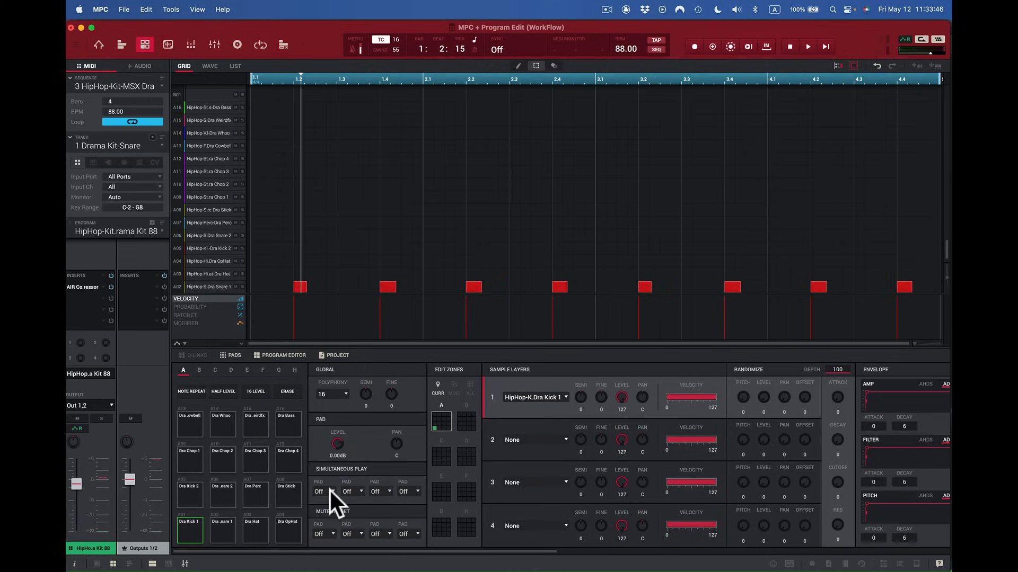
pyautogui.click(222, 527)
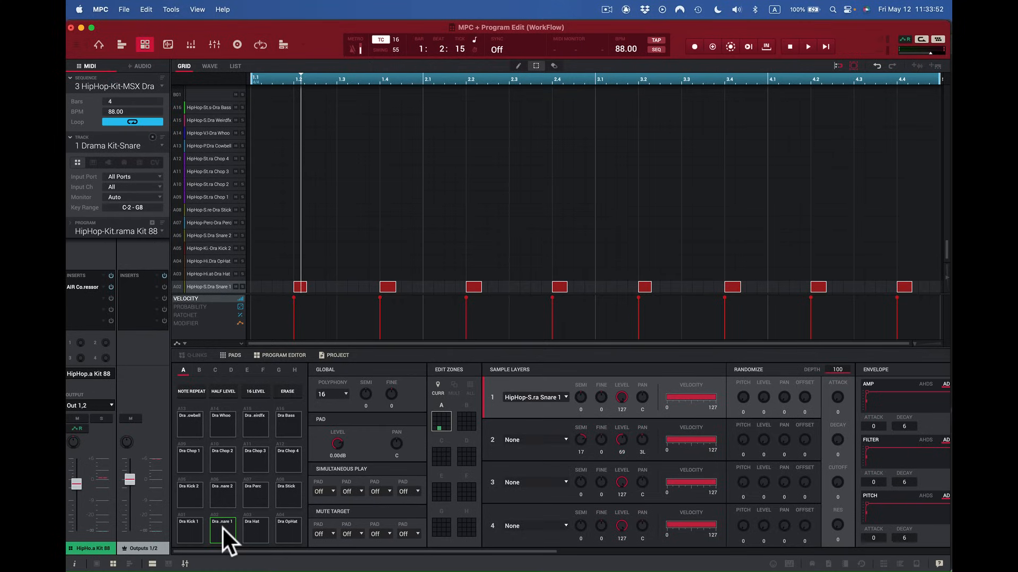
pyautogui.click(332, 491)
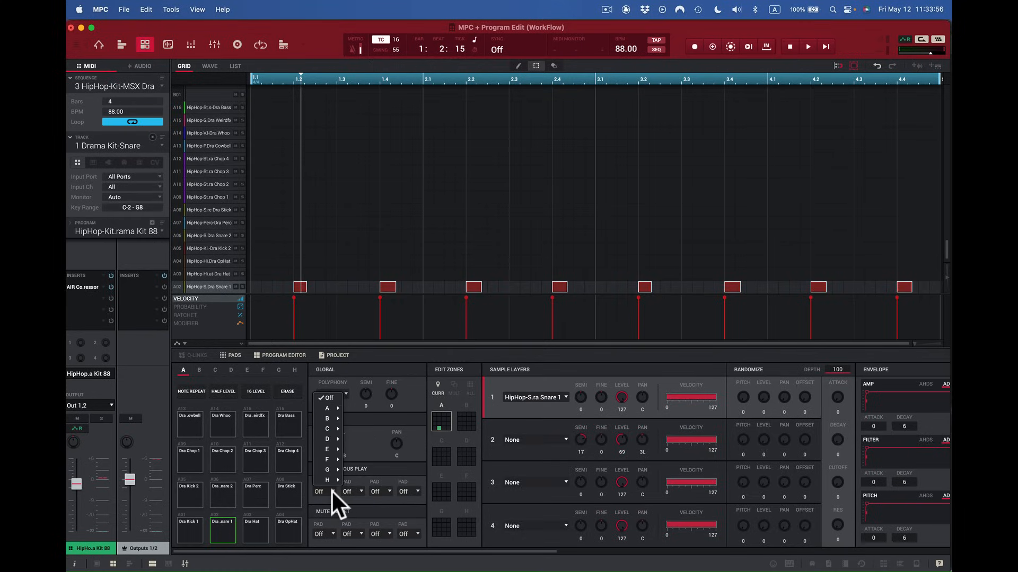
pyautogui.moveTo(335, 408)
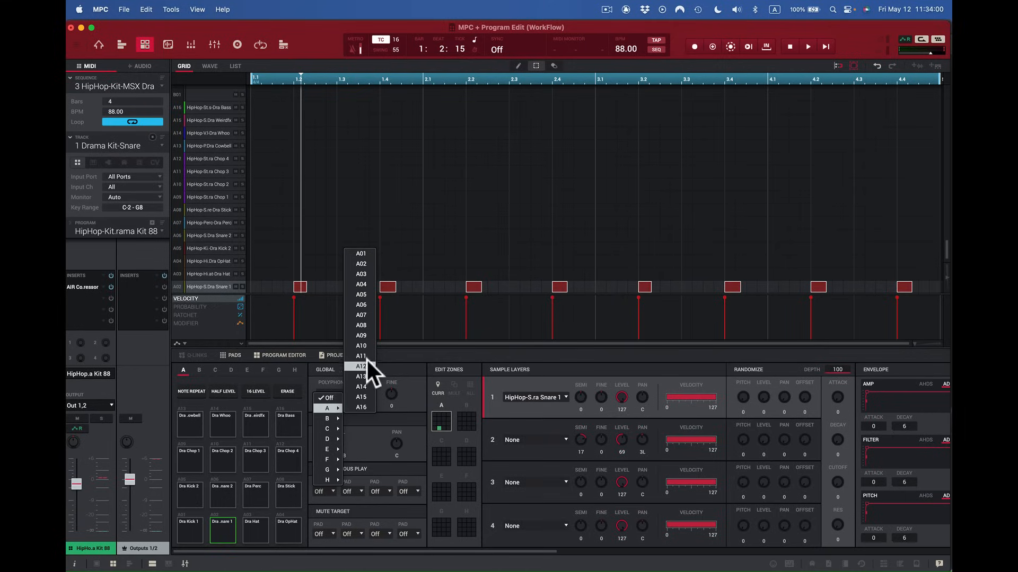
pyautogui.click(363, 272)
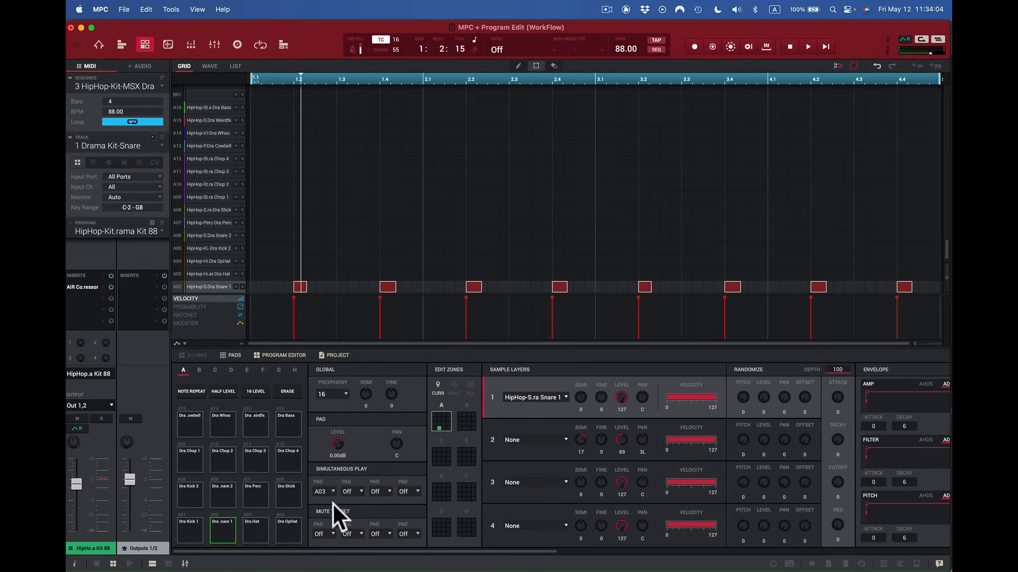
# Audition the Snare 1 pad, set its first simultaneous play pad to A07, and audition Snare 1 again.
pyautogui.click(224, 528)
pyautogui.click(224, 527)
pyautogui.click(225, 527)
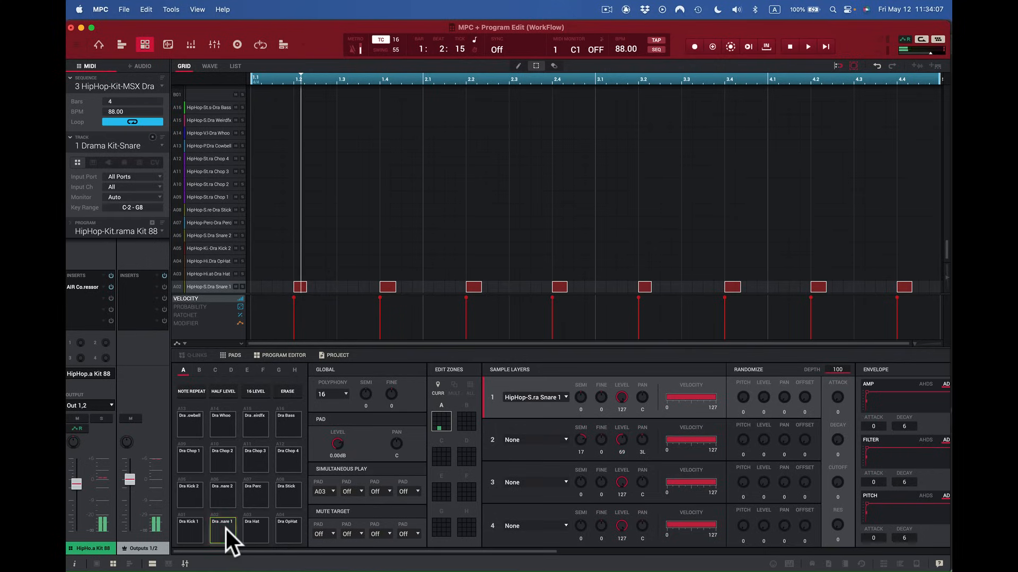
pyautogui.click(329, 489)
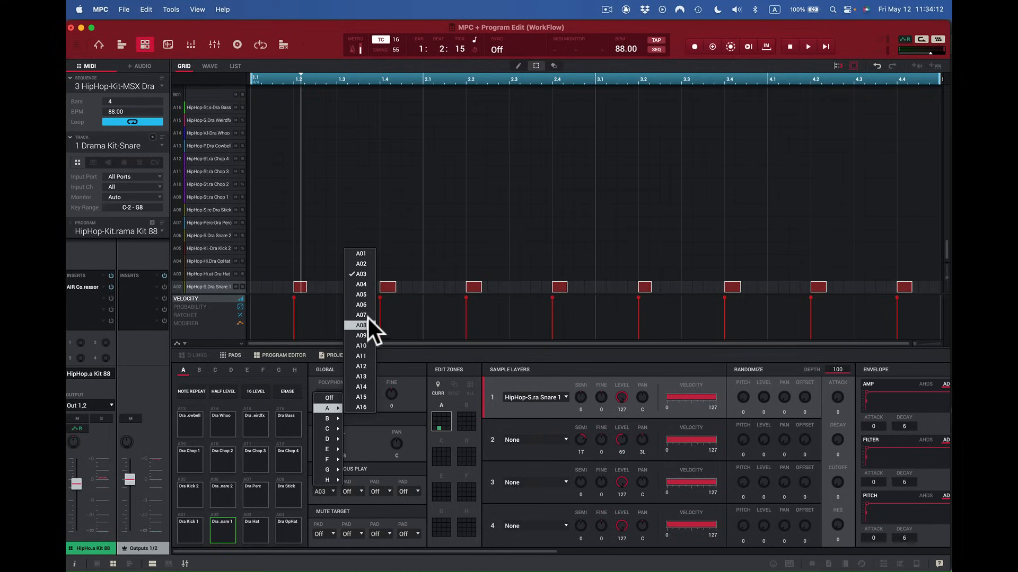
pyautogui.click(363, 315)
pyautogui.click(231, 521)
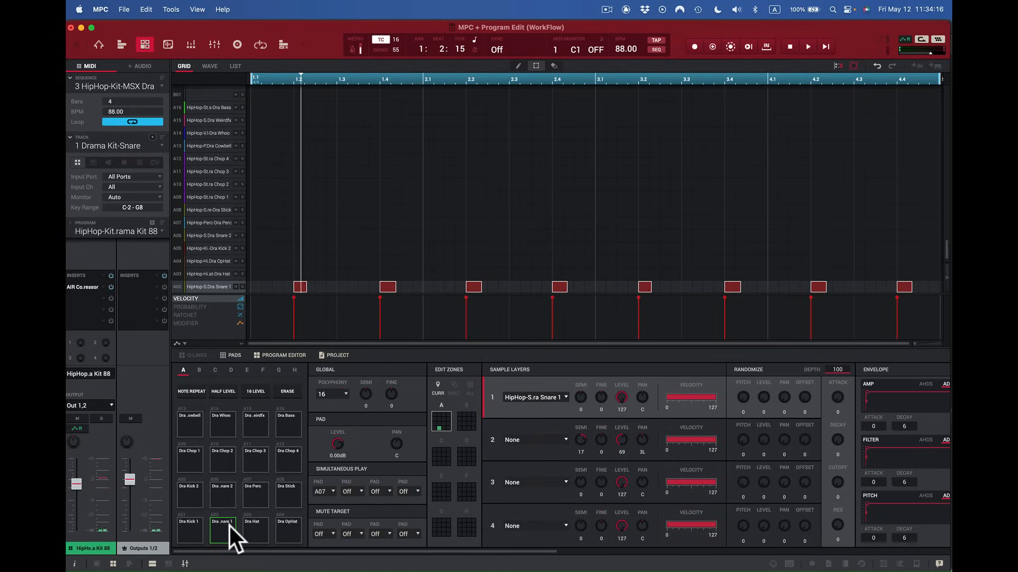
# Switch Snare 1's first simultaneous play slot off, reassign it to A07, and audition the Perc pad on its own.
pyautogui.click(328, 490)
pyautogui.click(320, 397)
pyautogui.click(334, 490)
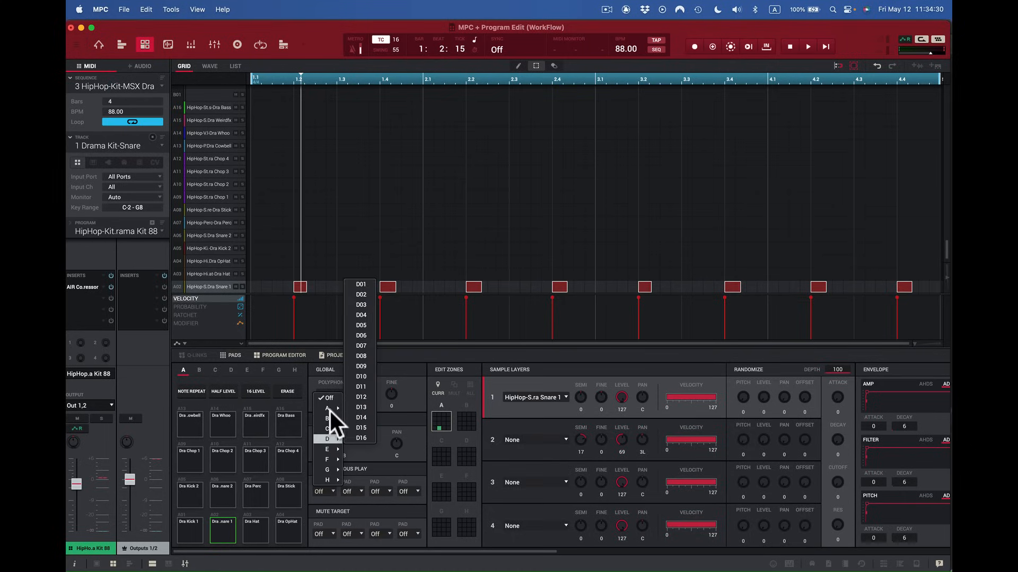
pyautogui.moveTo(328, 409)
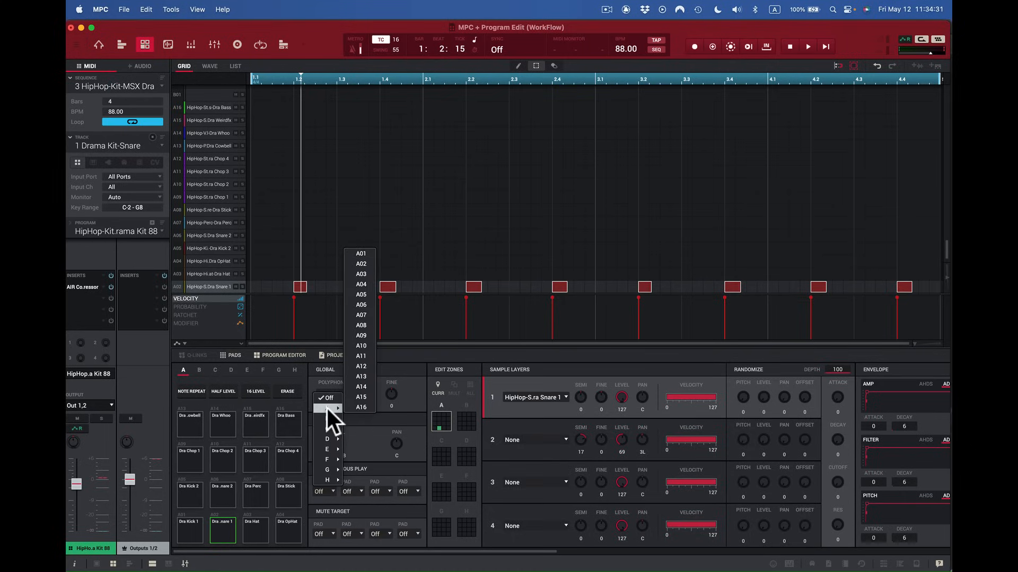
pyautogui.click(361, 315)
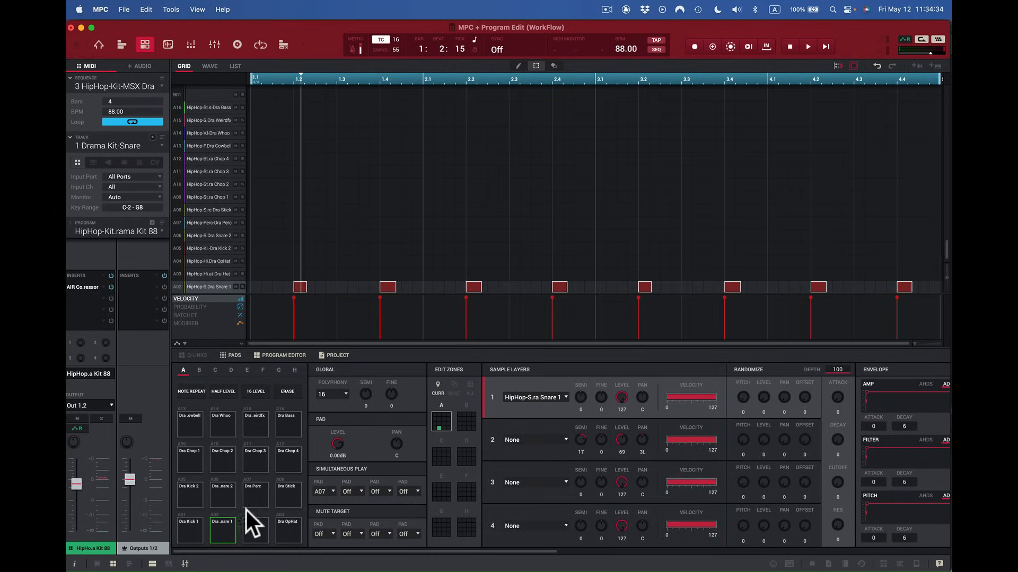
pyautogui.click(254, 496)
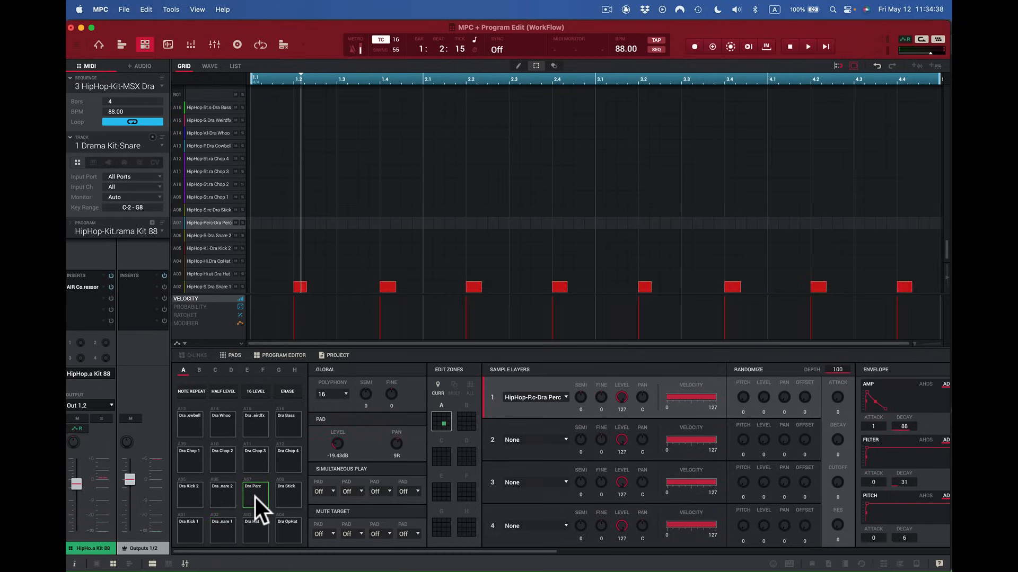
# Select the Snare 1 pad and turn its first simultaneous play slot off.
pyautogui.click(223, 532)
pyautogui.click(330, 491)
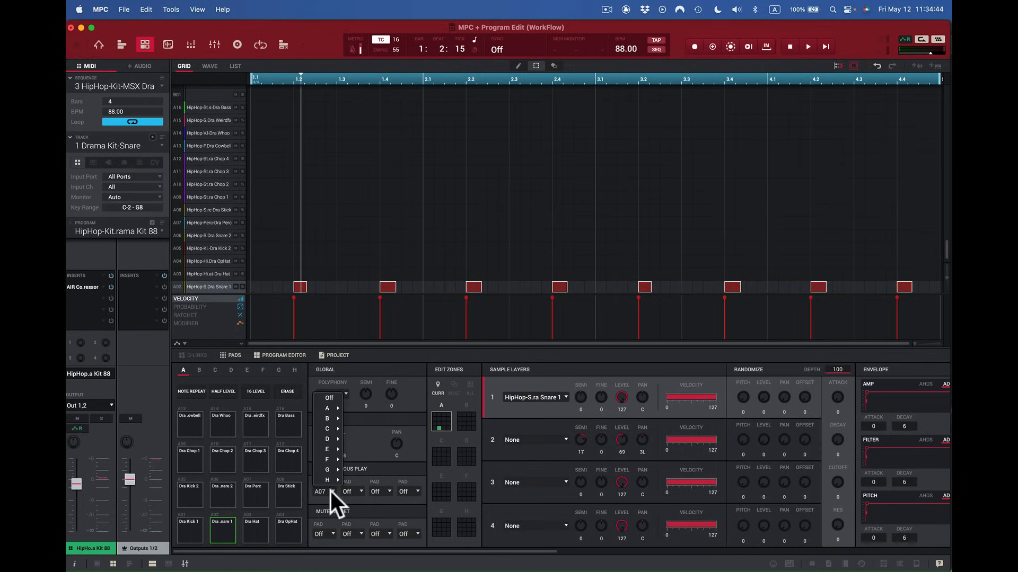
pyautogui.click(334, 398)
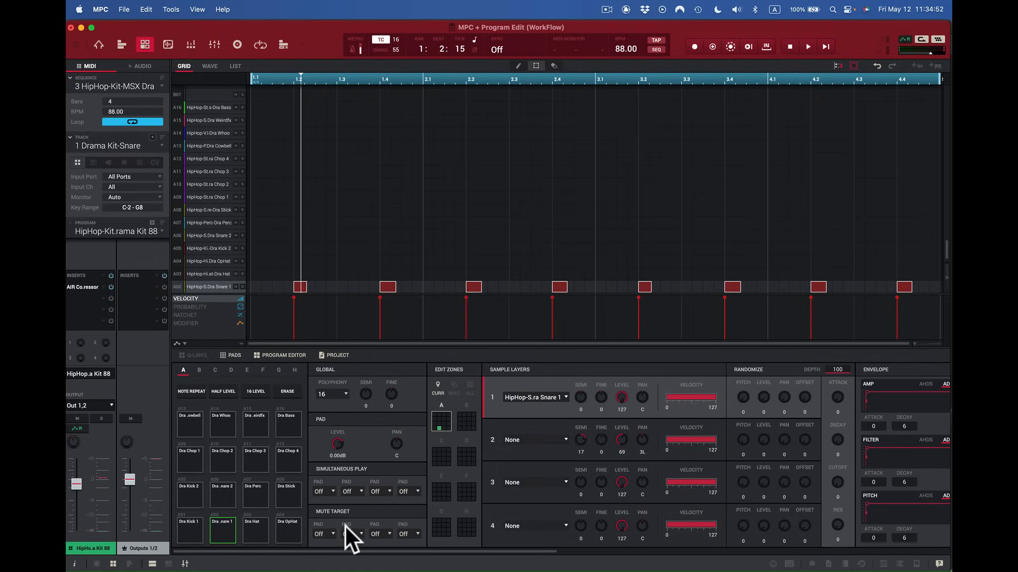
# Audition the Snare 1 and Chop 2 pads and set Snare 1's first mute target to pad A10.
pyautogui.click(221, 536)
pyautogui.click(225, 461)
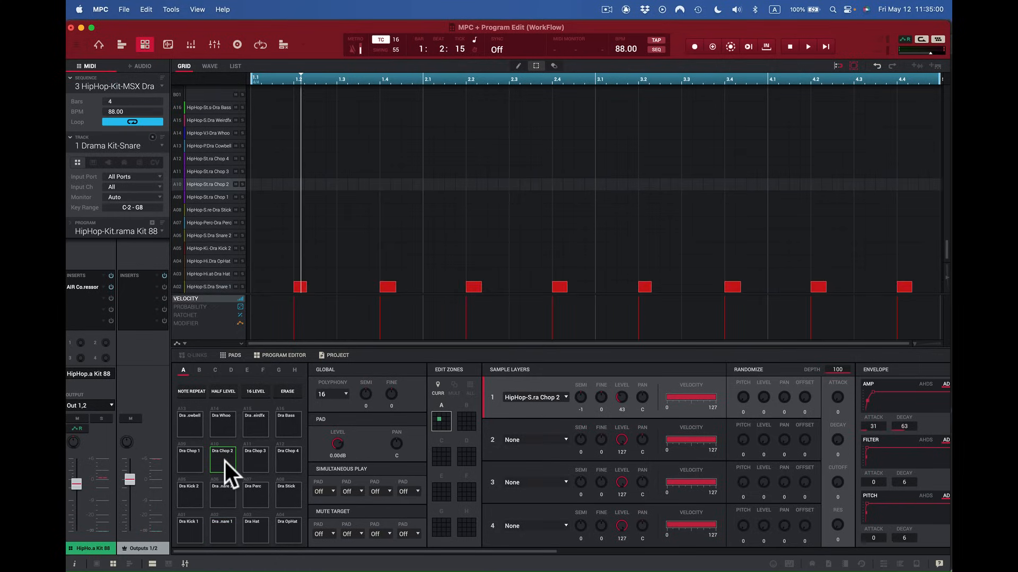
pyautogui.click(222, 529)
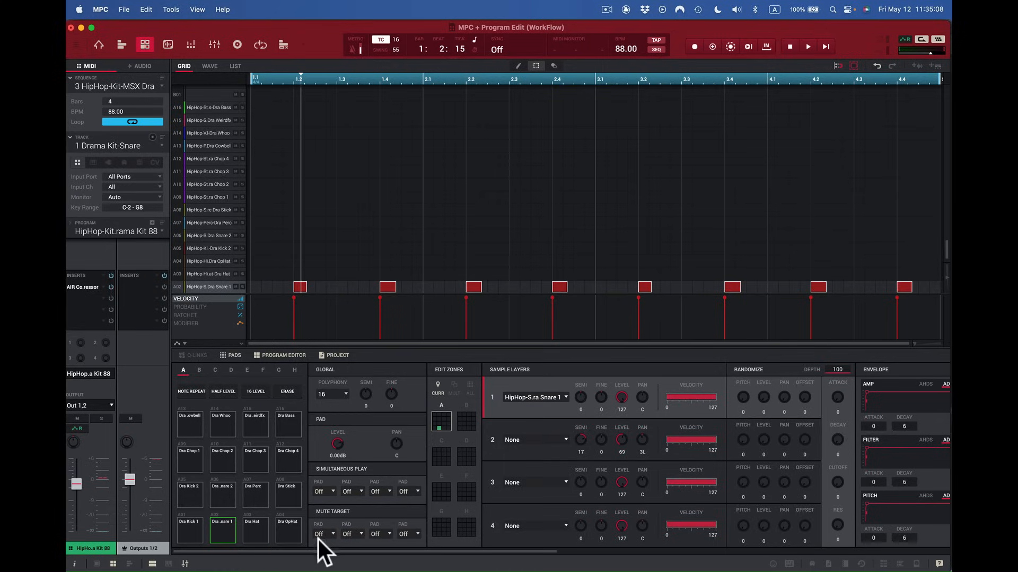
pyautogui.click(332, 533)
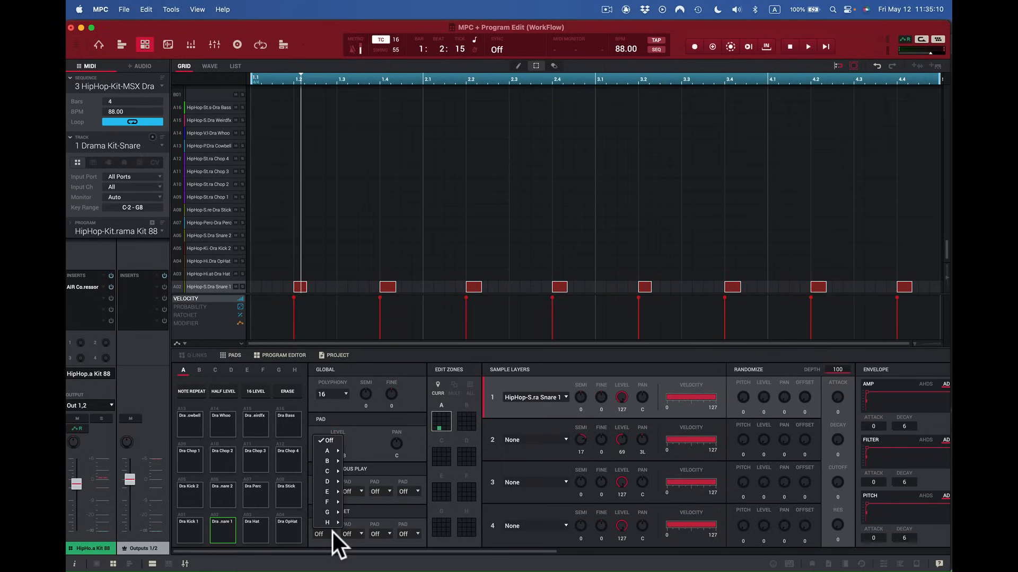
pyautogui.moveTo(333, 471)
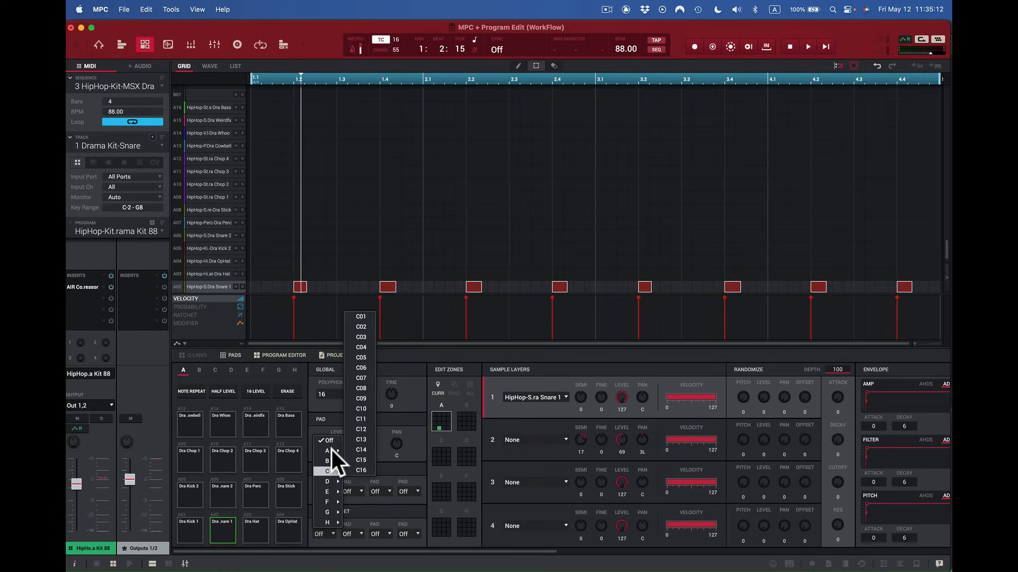
pyautogui.moveTo(330, 450)
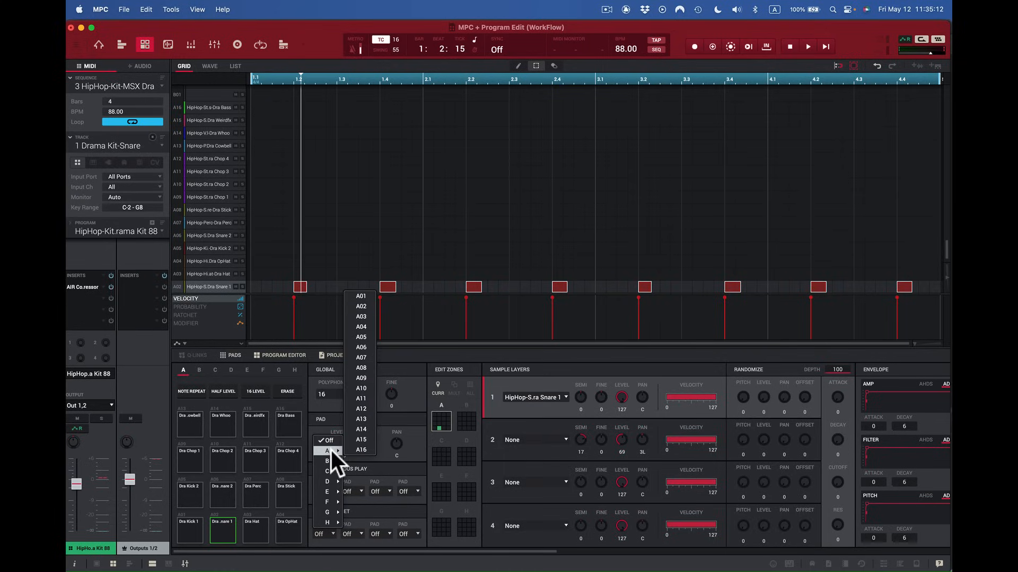
pyautogui.click(371, 389)
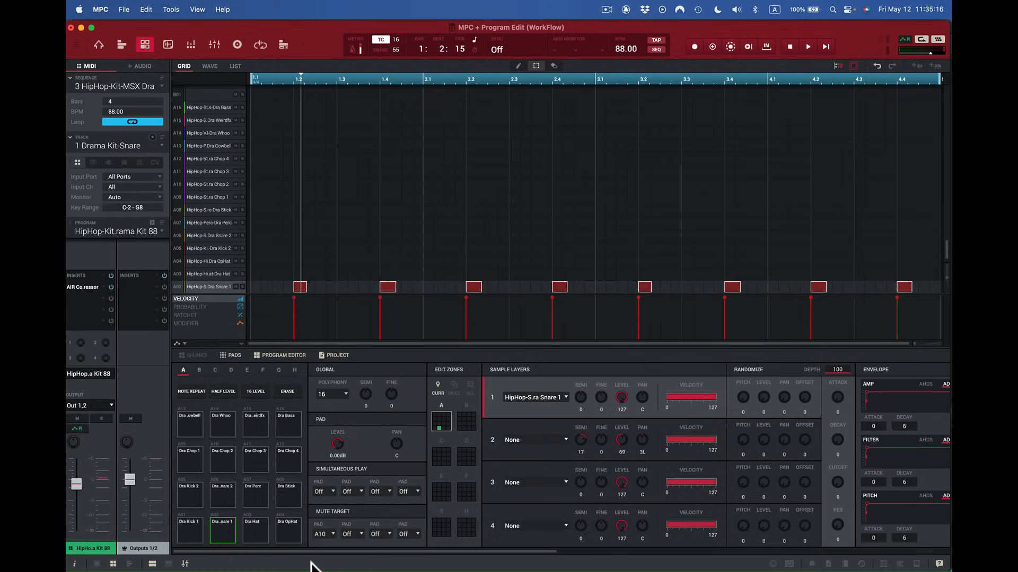
# Test the mute target by playing Chop 2 and Snare 1, and turn Snare 1's first mute target off.
pyautogui.click(225, 463)
pyautogui.click(227, 521)
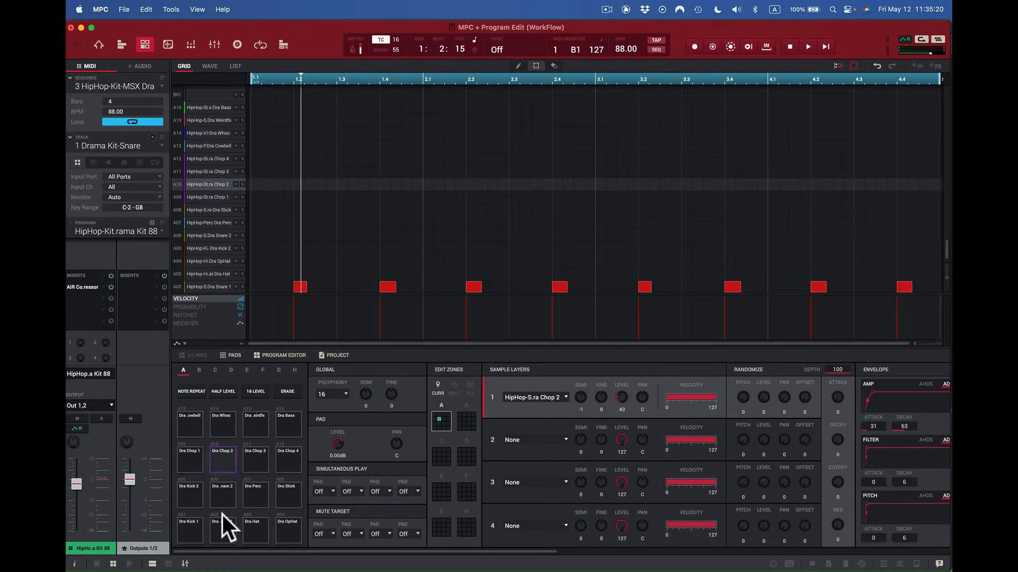
pyautogui.click(221, 514)
pyautogui.click(221, 529)
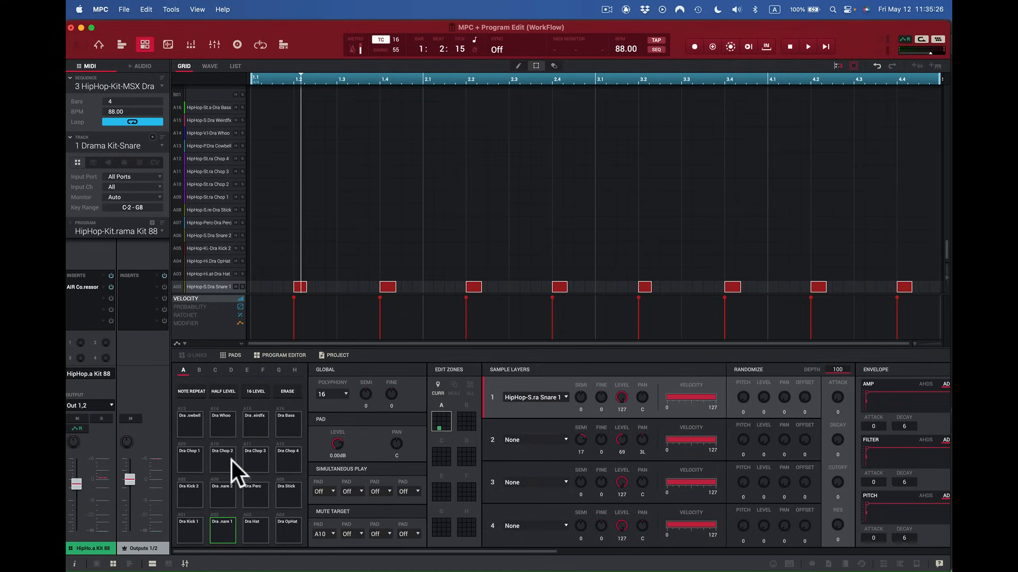
pyautogui.click(331, 532)
pyautogui.click(326, 440)
# Switch the edit zones to all pads and back to current, and assign 808 Snare_lo1 to Snare 1's sample layer 2.
pyautogui.click(469, 386)
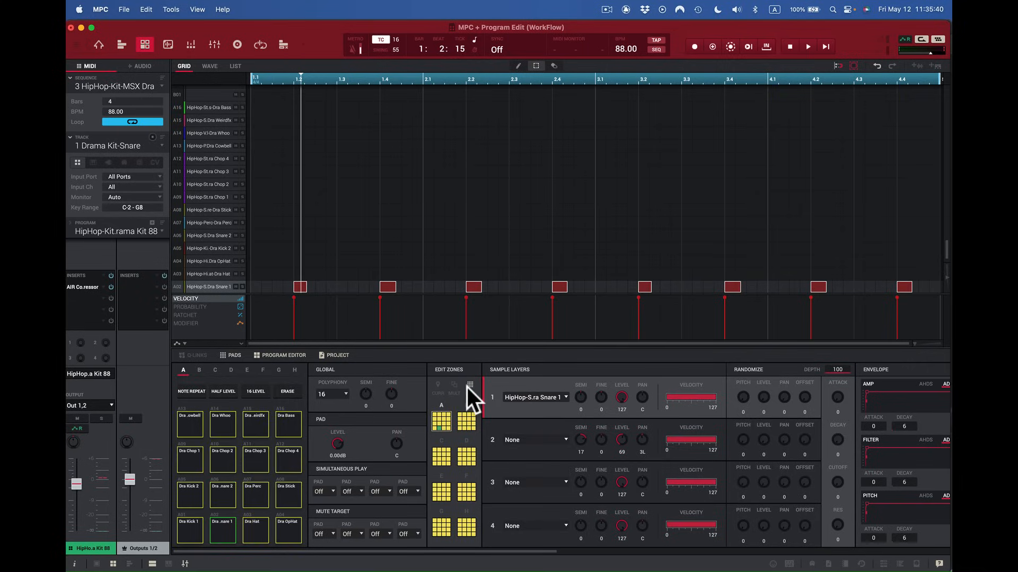
pyautogui.click(437, 386)
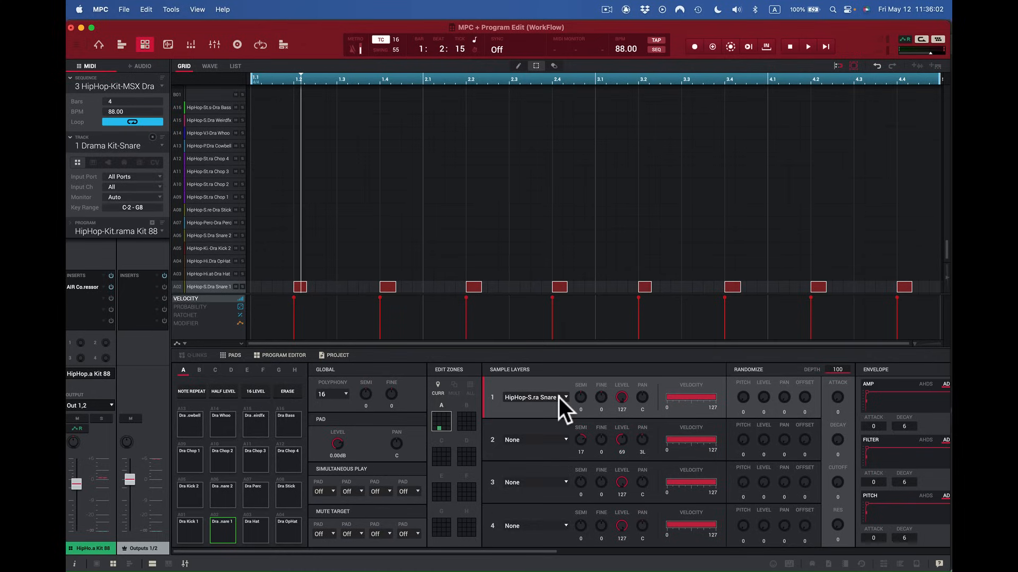
pyautogui.click(567, 439)
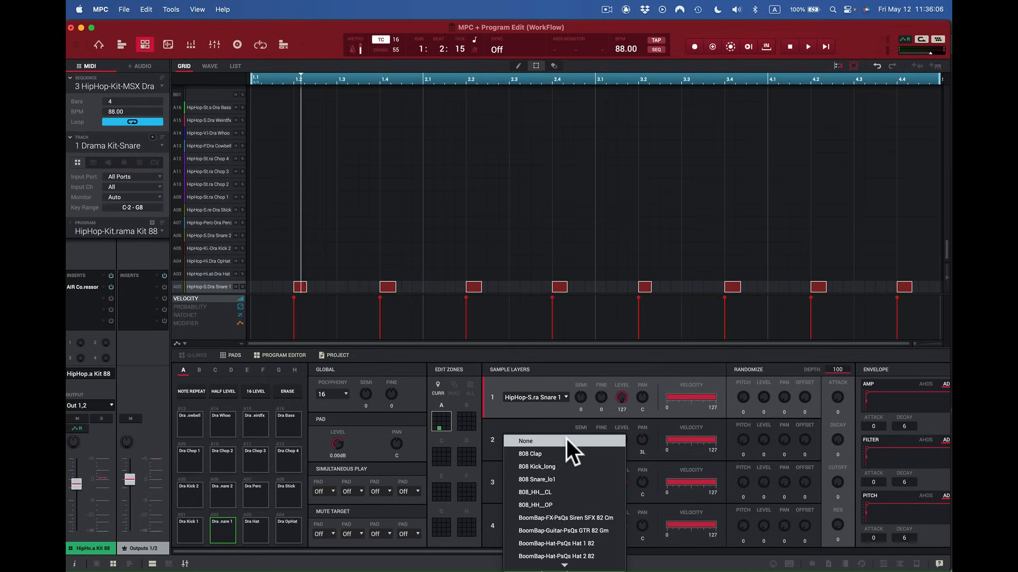
pyautogui.click(538, 479)
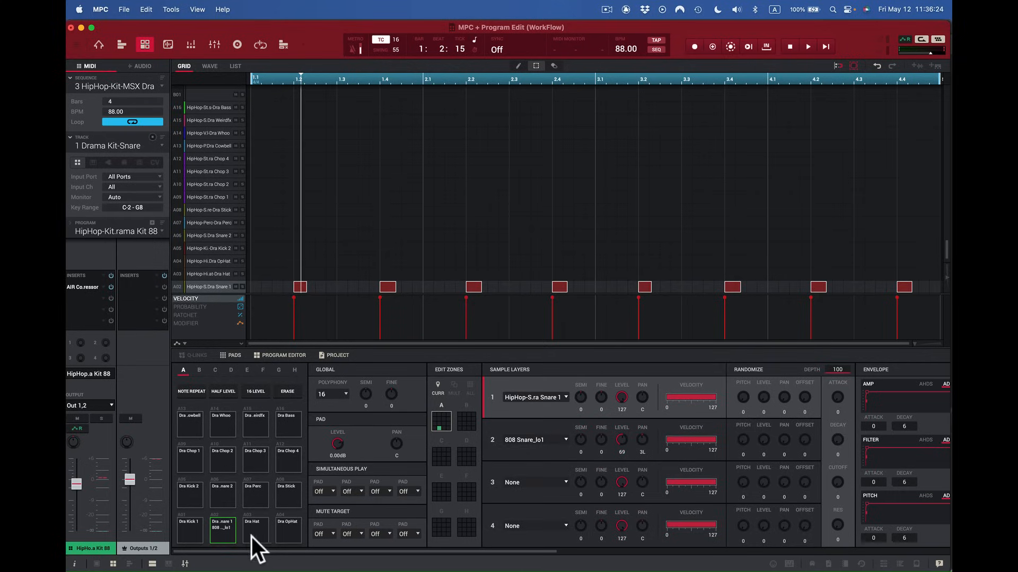
# Lower the level of Snare 1's 808 Snare_lo1 layer to 61 while auditioning the pad.
pyautogui.click(220, 533)
pyautogui.moveTo(622, 439); pyautogui.dragTo(613, 451)
pyautogui.click(224, 531)
pyautogui.moveTo(621, 439); pyautogui.dragTo(624, 445)
pyautogui.click(221, 532)
pyautogui.click(222, 533)
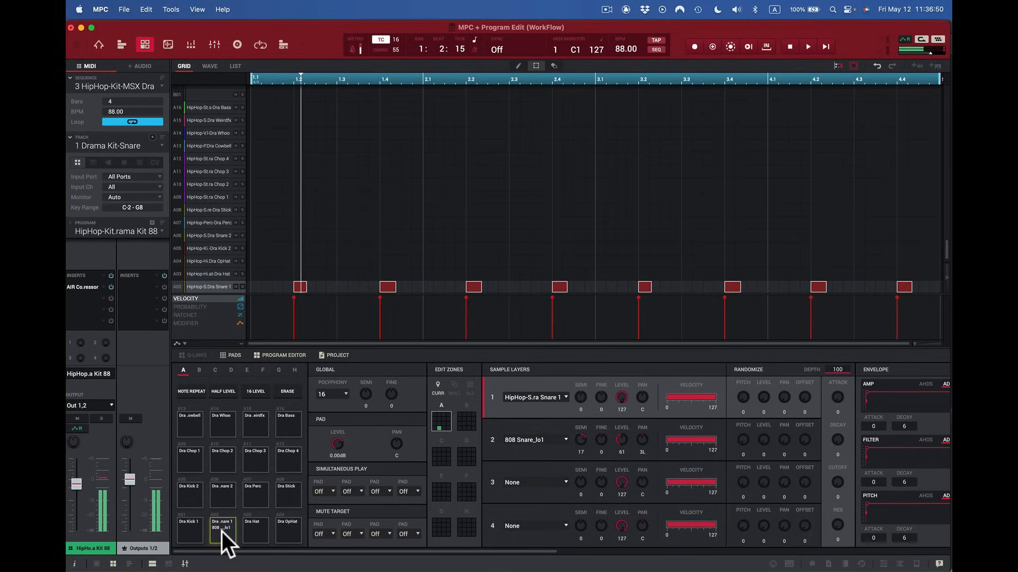
pyautogui.click(222, 532)
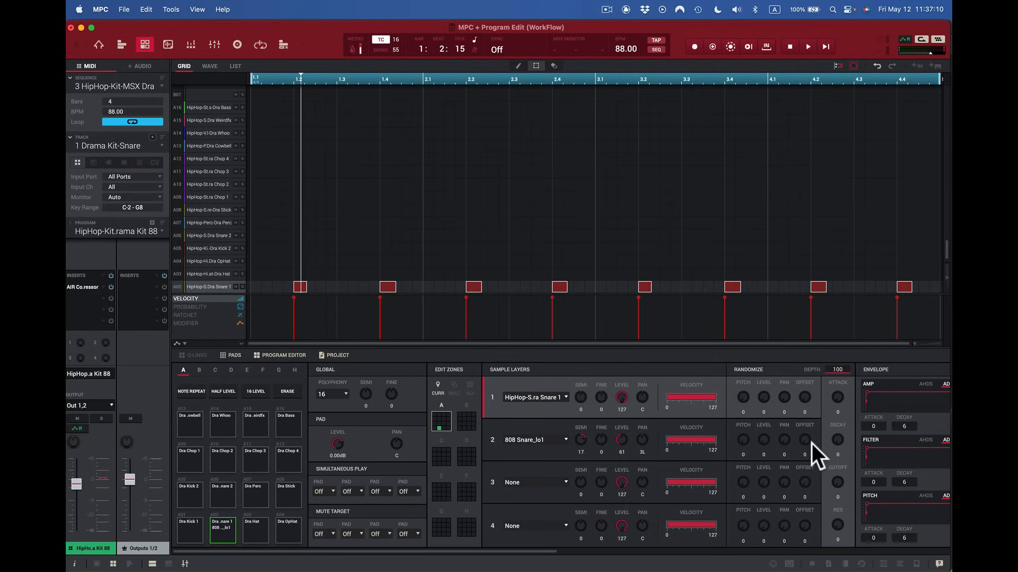
# Set the randomize offset of Snare 1's layer 2 to 33 and audition the pad repeatedly.
pyautogui.moveTo(804, 440); pyautogui.dragTo(800, 447)
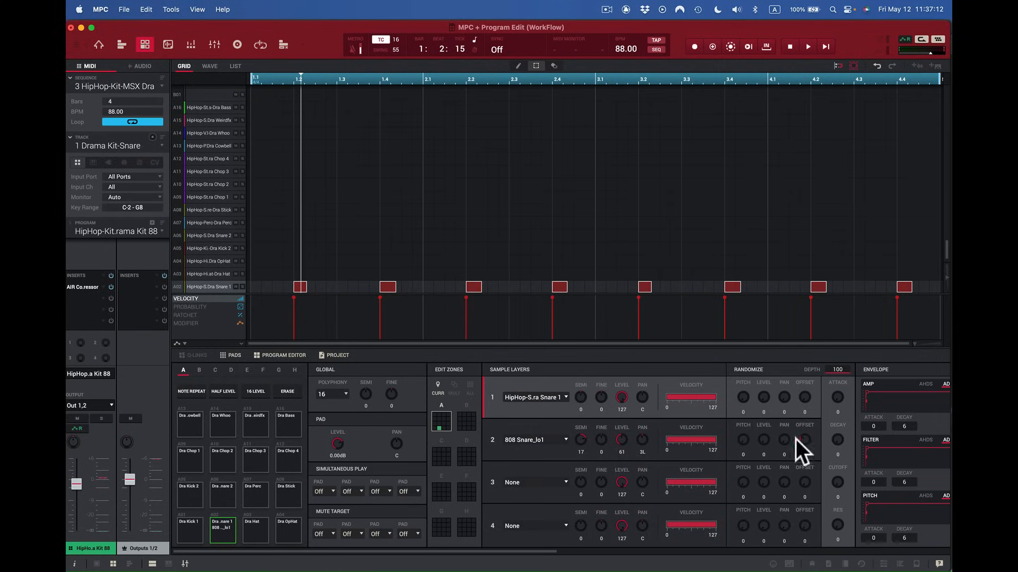
pyautogui.click(218, 529)
pyautogui.click(217, 529)
pyautogui.click(218, 529)
pyautogui.click(218, 529)
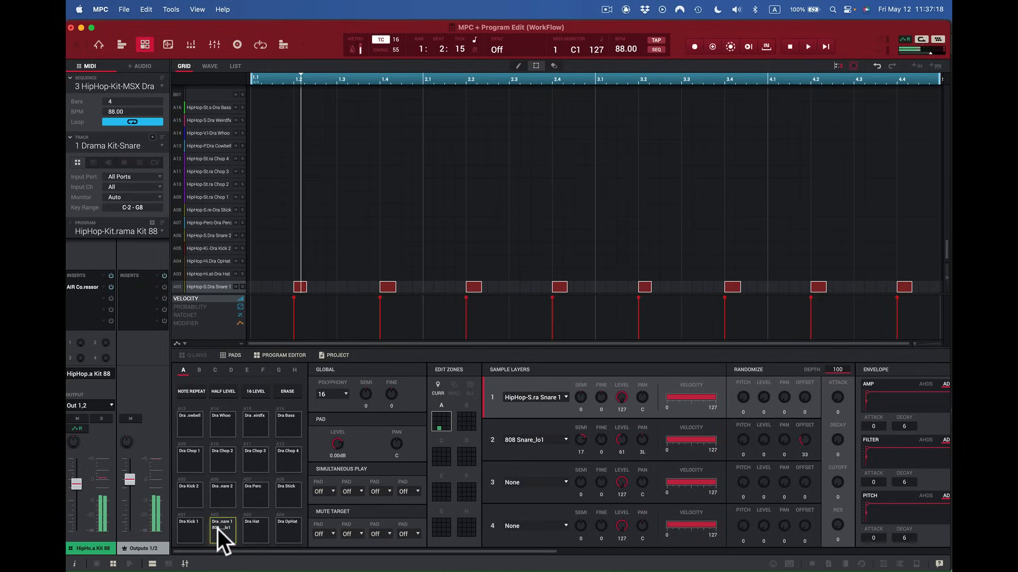
# Raise the randomize offset of Snare 1's layer 2 to 82 and audition the pad repeatedly.
pyautogui.moveTo(806, 455); pyautogui.dragTo(802, 436)
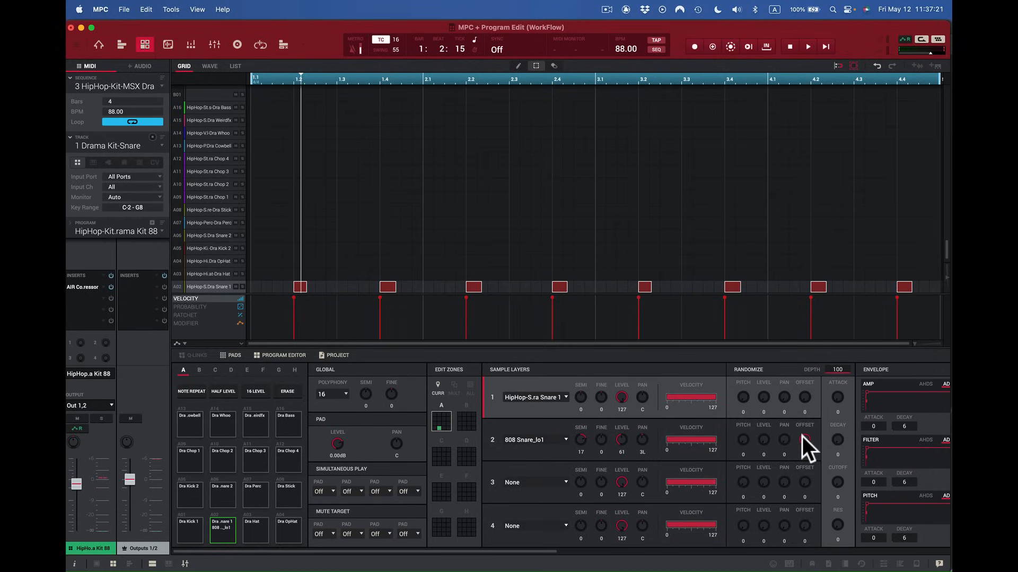
pyautogui.click(227, 534)
pyautogui.click(227, 534)
pyautogui.click(227, 534)
pyautogui.click(227, 534)
# Set layer 2's level to 83 and fine tuning to 6 while auditioning Snare 1, and reduce its randomize offset to 44.
pyautogui.moveTo(621, 440); pyautogui.dragTo(621, 477)
pyautogui.click(214, 533)
pyautogui.moveTo(622, 440); pyautogui.dragTo(621, 452)
pyautogui.click(223, 539)
pyautogui.click(224, 538)
pyautogui.click(223, 538)
pyautogui.click(224, 539)
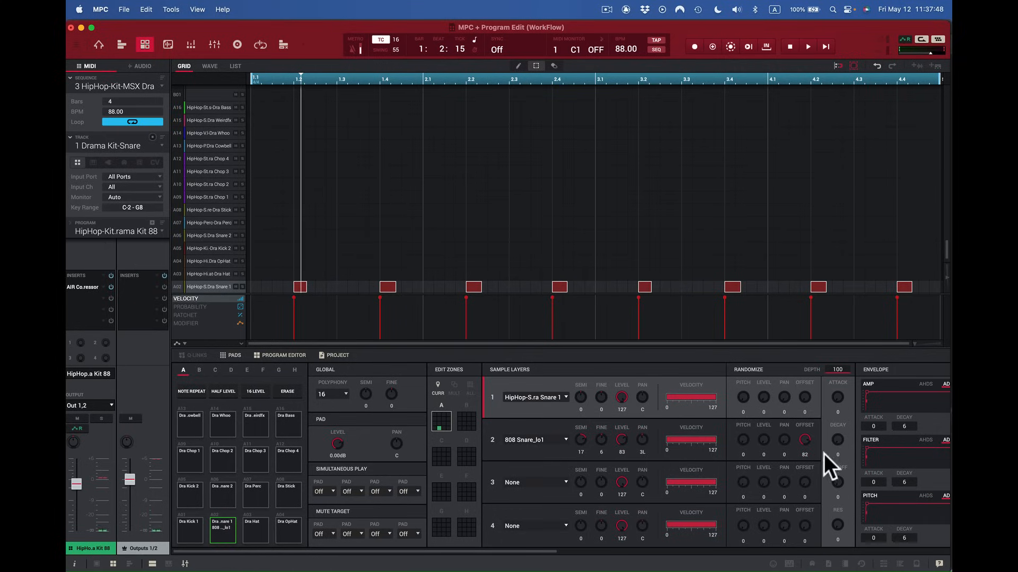
pyautogui.moveTo(805, 440); pyautogui.dragTo(805, 446)
# Set Snare 1's amp envelope decay to 0, and switch the envelope to AHDS and back to AD.
pyautogui.hscroll(2, 600, 463)
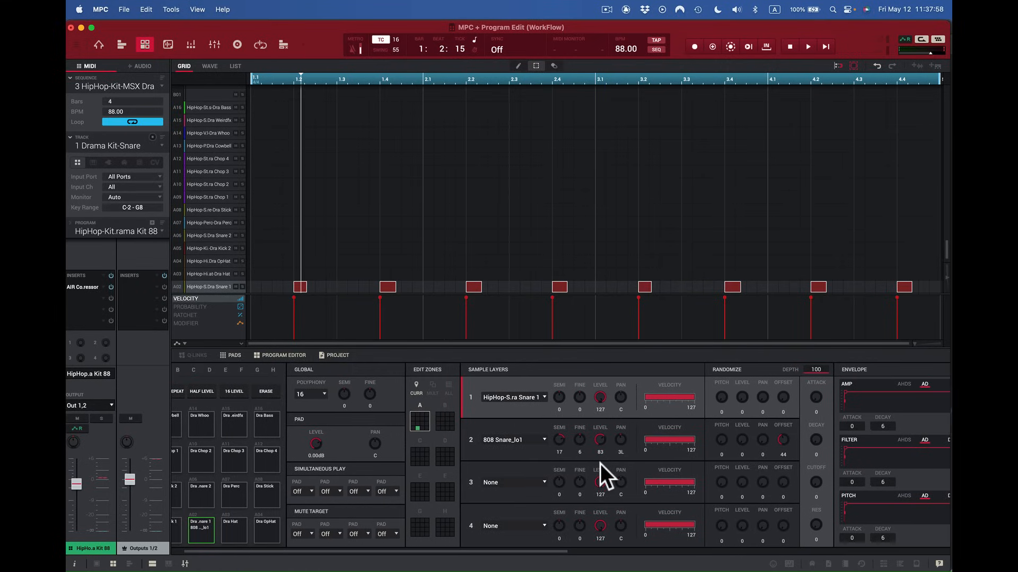
pyautogui.hscroll(3, 600, 464)
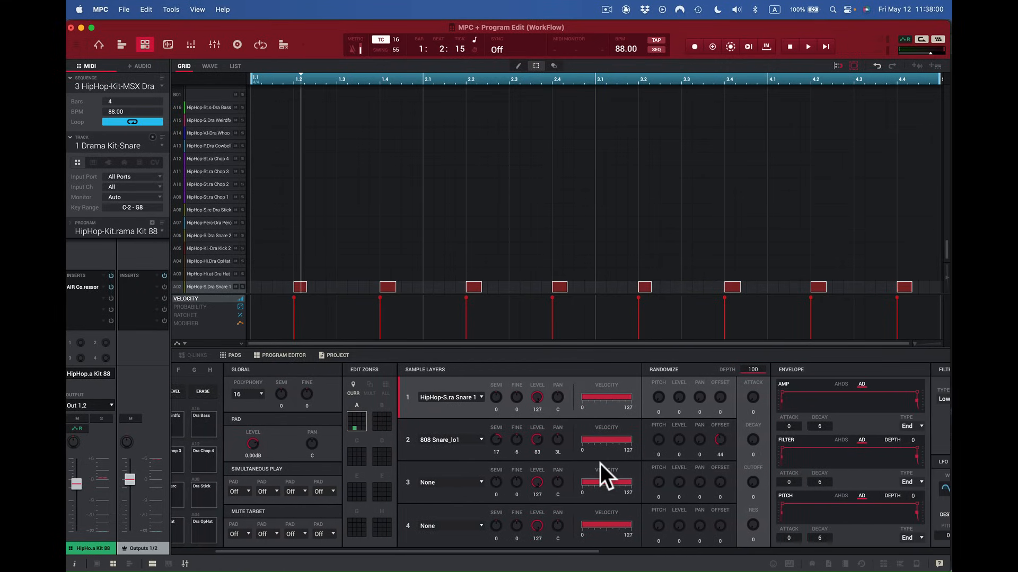
pyautogui.hscroll(2, 600, 464)
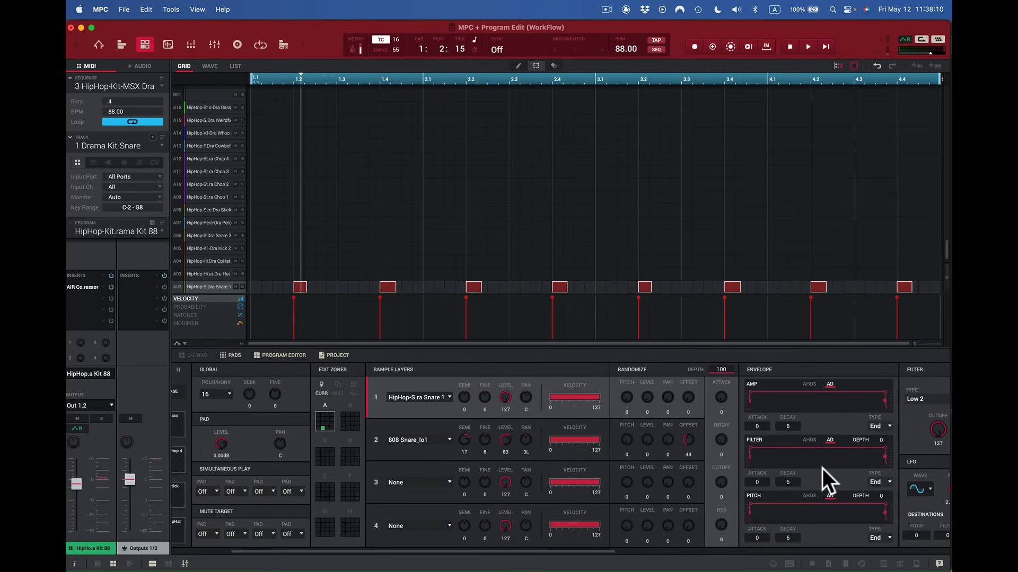
pyautogui.hscroll(2, 822, 468)
pyautogui.hscroll(7, 822, 469)
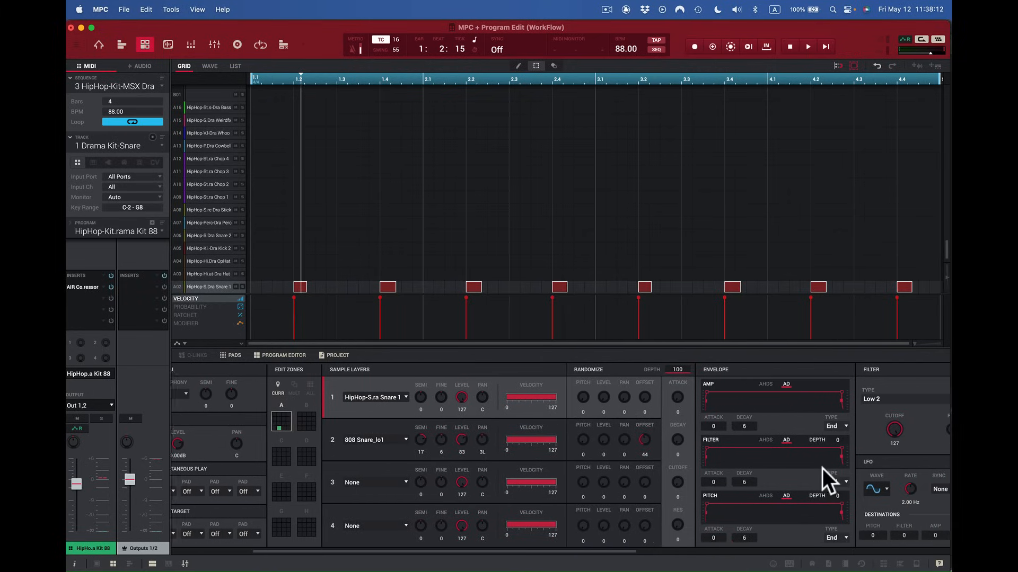
pyautogui.hscroll(2, 822, 468)
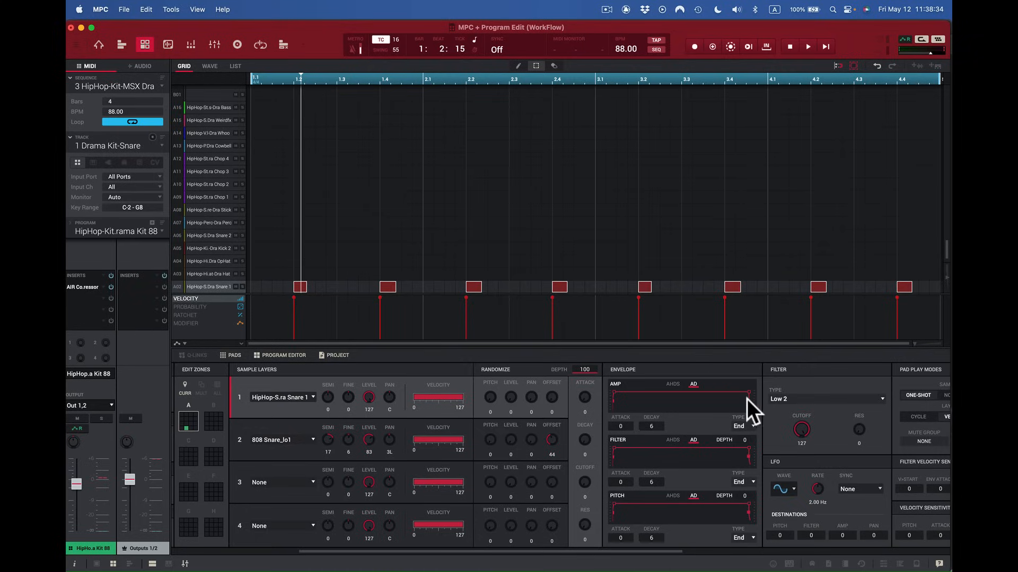
pyautogui.moveTo(749, 393); pyautogui.dragTo(785, 398)
pyautogui.click(672, 383)
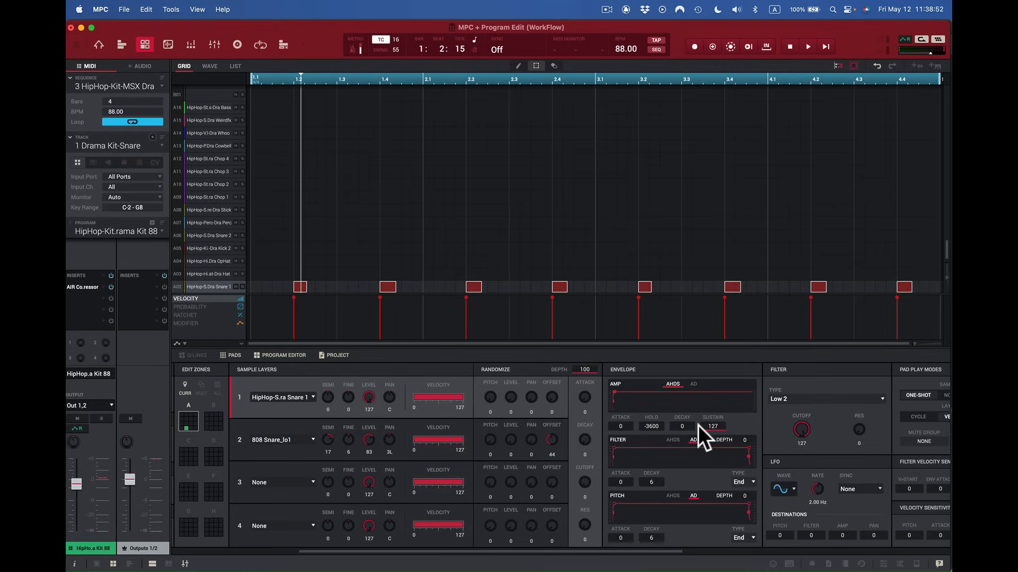
pyautogui.click(694, 384)
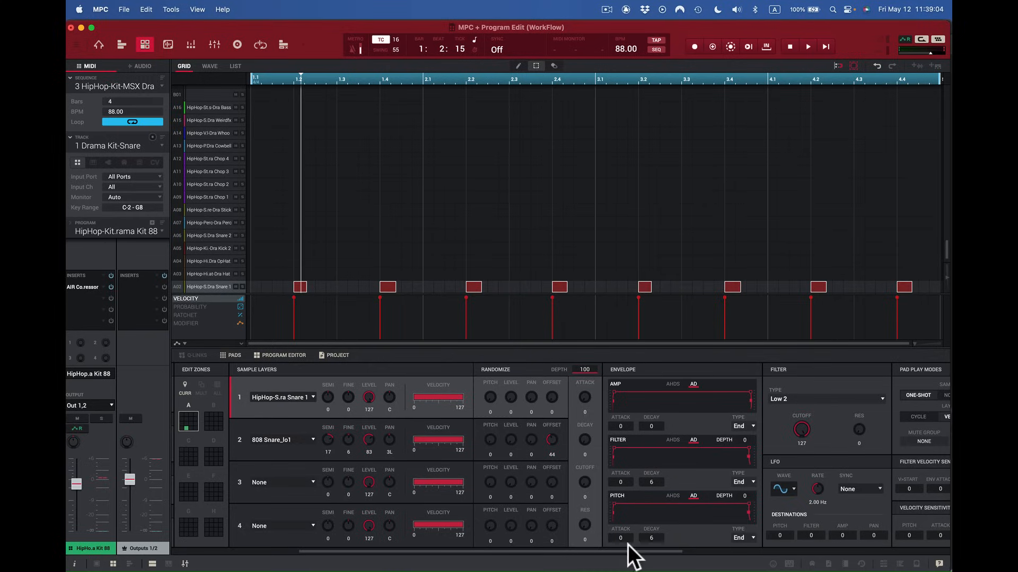
pyautogui.hscroll(3, 771, 516)
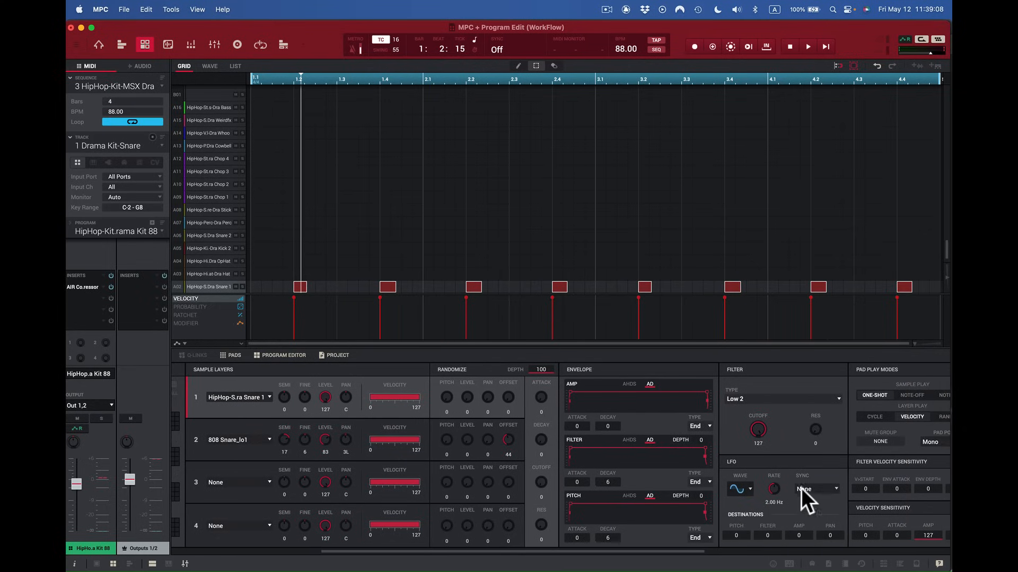
# Set the LFO wave for Snare 1 to Saw and audition its pad.
pyautogui.click(750, 488)
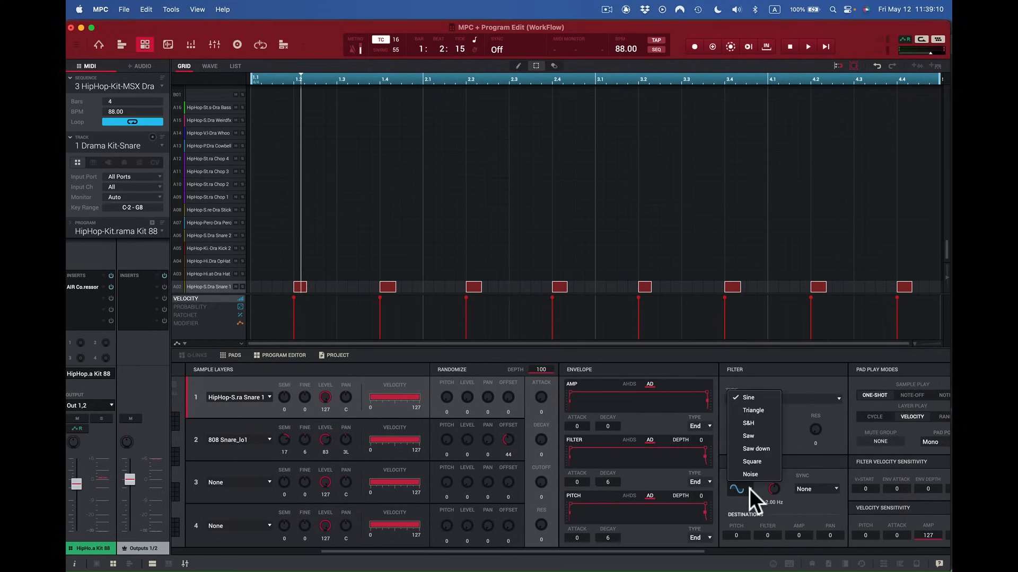
pyautogui.click(756, 435)
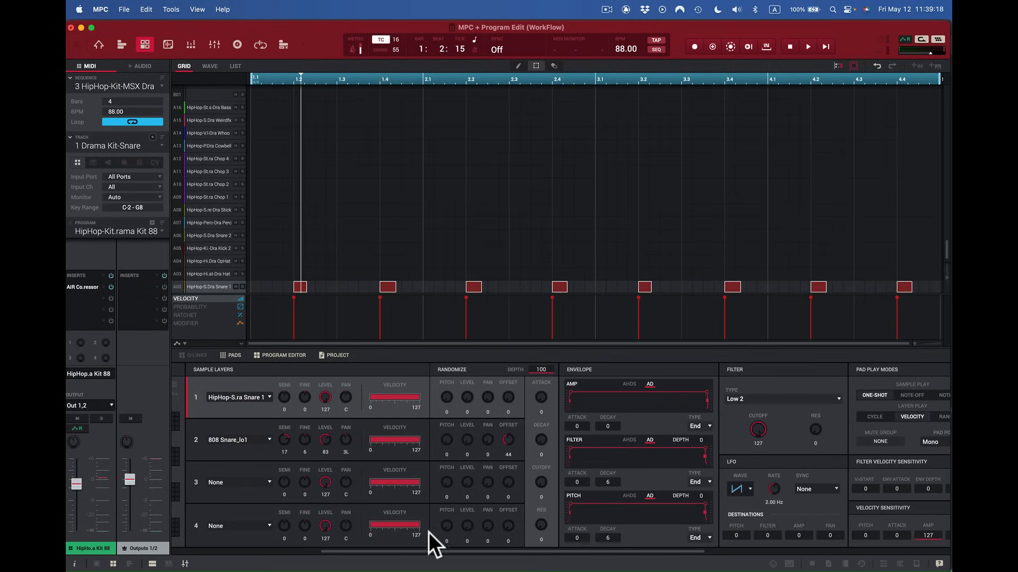
pyautogui.hscroll(-5, 389, 485)
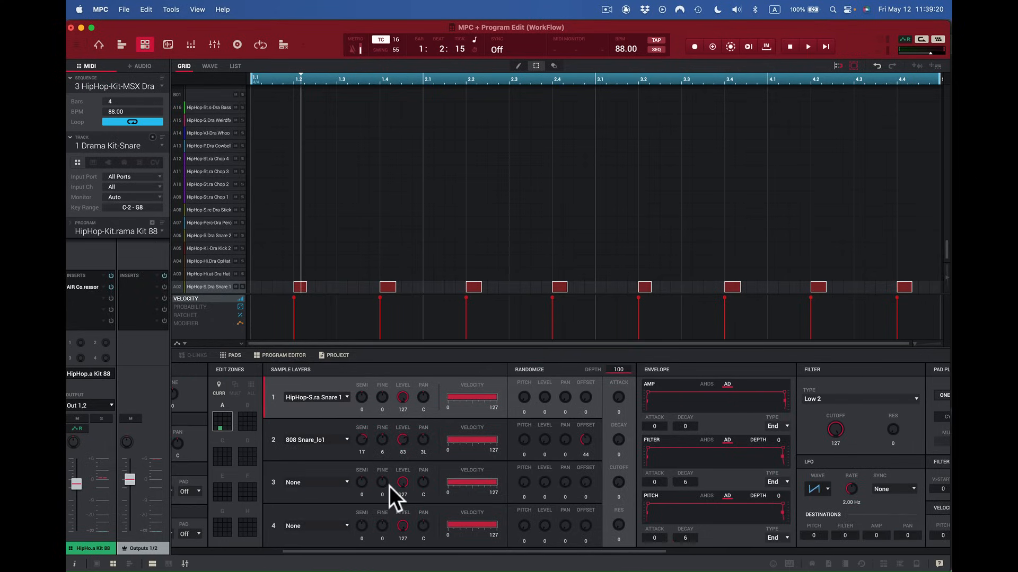
pyautogui.hscroll(-5, 389, 485)
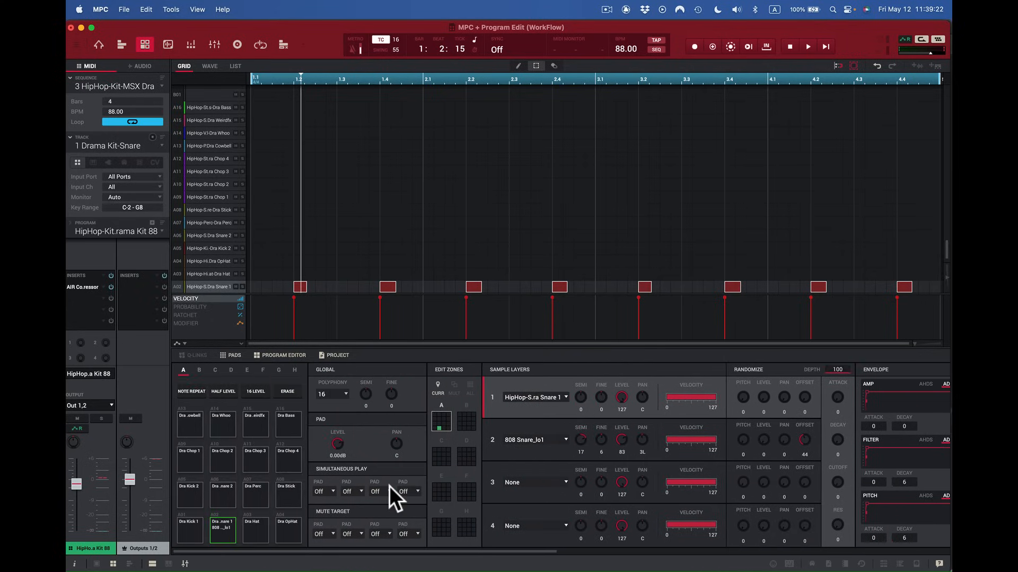
pyautogui.click(218, 531)
# Switch to track 2 Drama Kit-Kick and select the Kick 1 pad for editing.
pyautogui.click(161, 144)
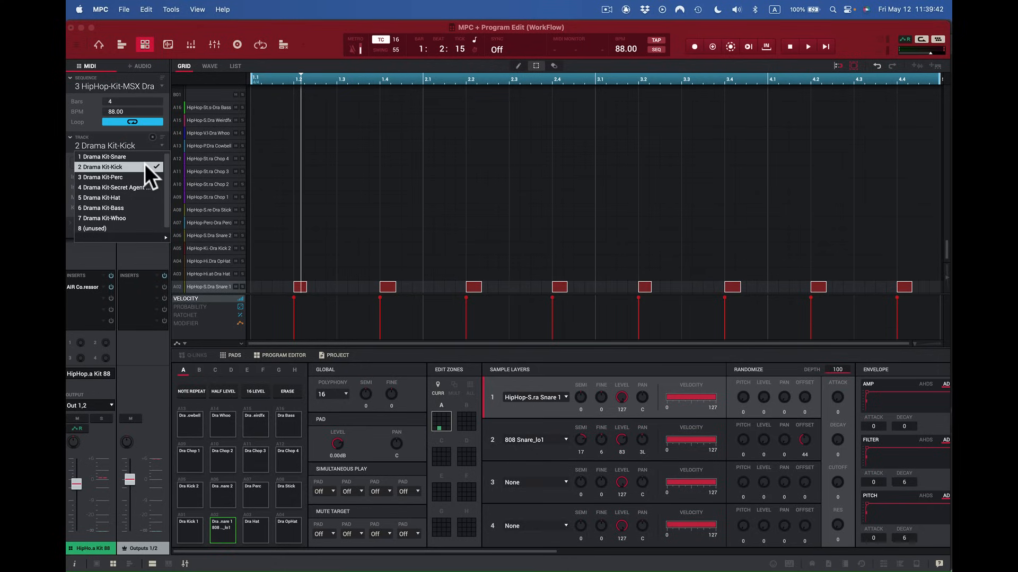
pyautogui.click(145, 165)
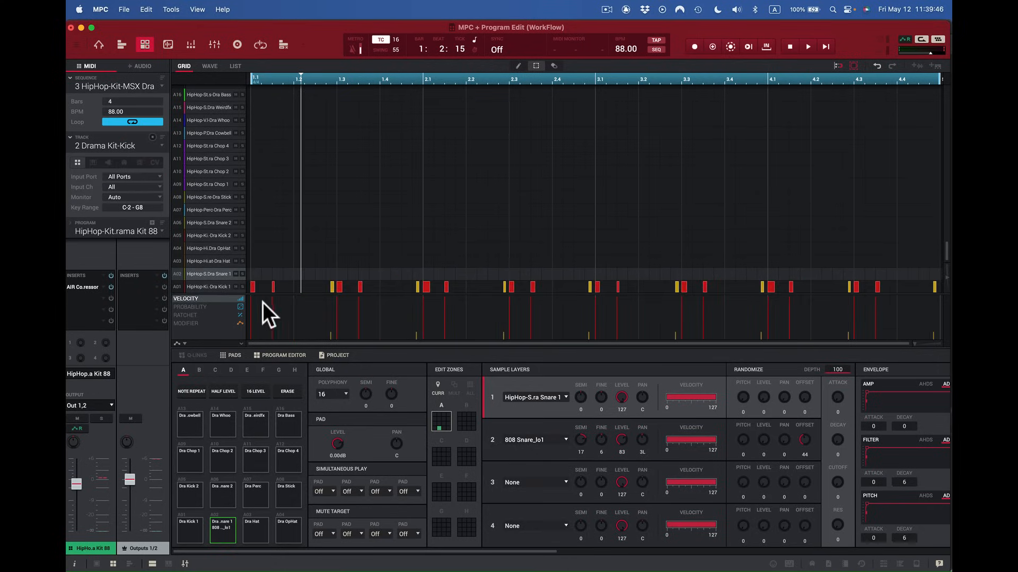
pyautogui.click(191, 531)
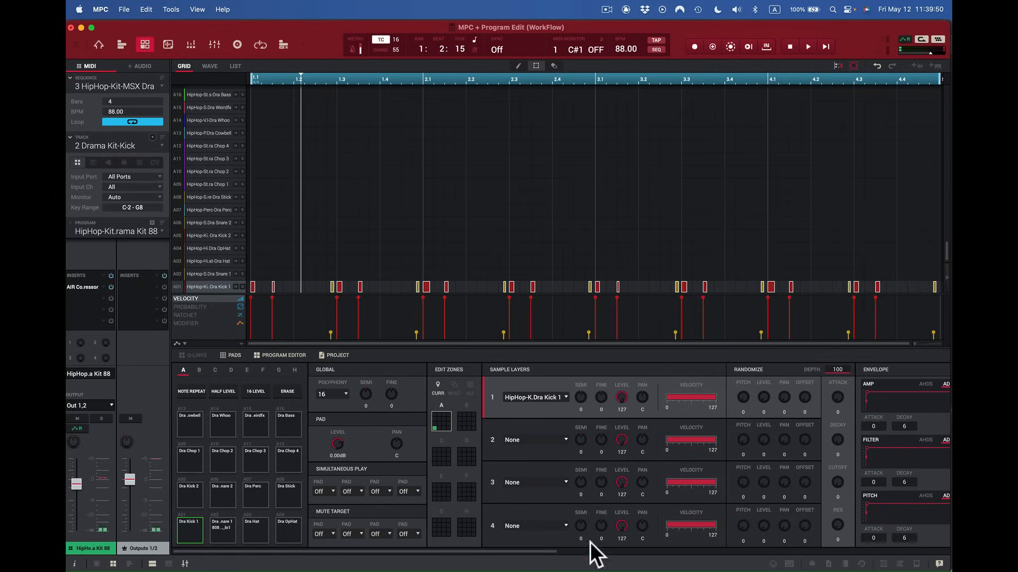
# Assign the HipHop-Kick-Dra Kick 1 sample to Kick 1's layer 2 and audition the pad repeatedly.
pyautogui.click(568, 438)
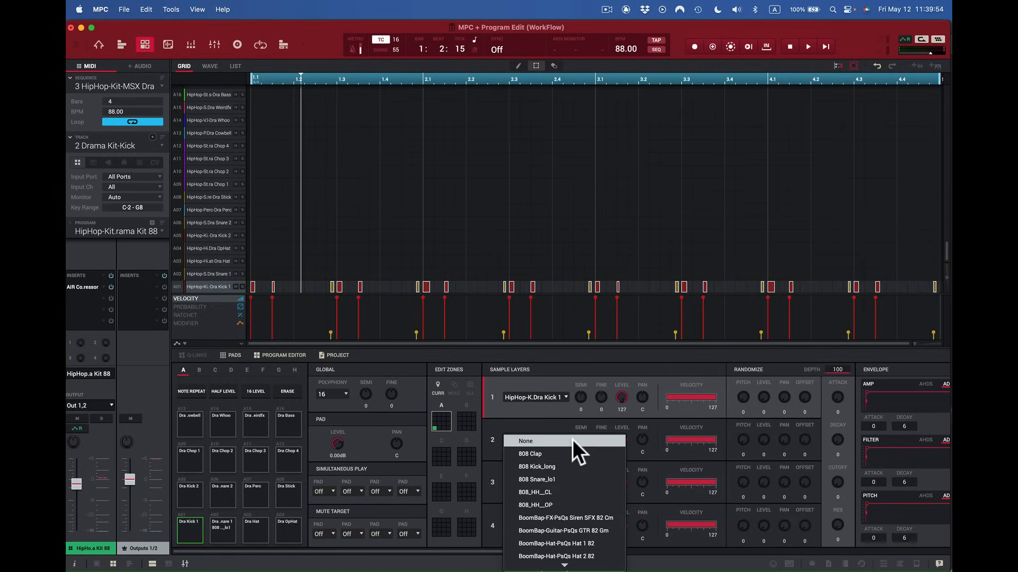
pyautogui.scroll(-2, 597, 531)
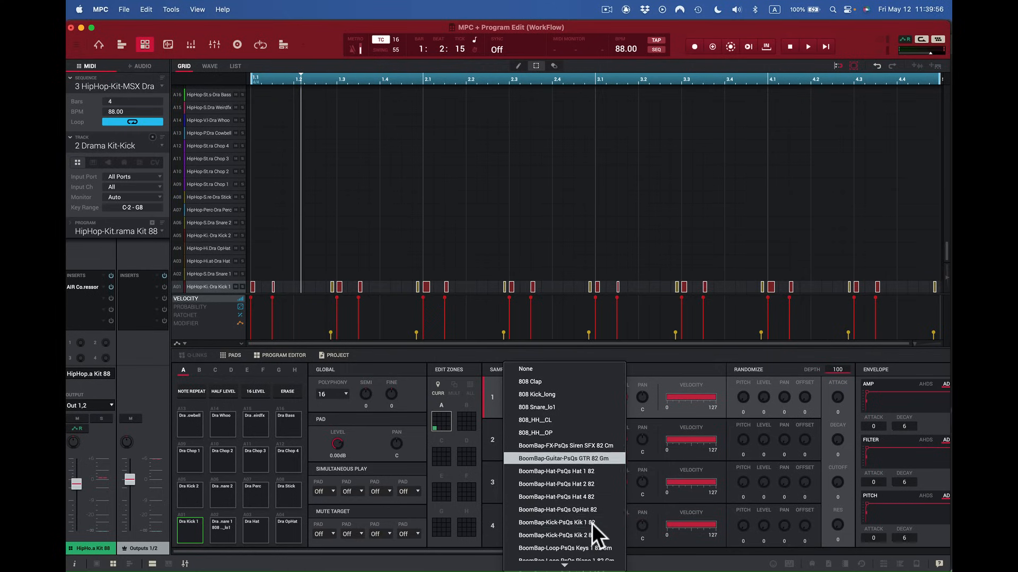
pyautogui.scroll(-1, 591, 524)
pyautogui.scroll(-2, 591, 524)
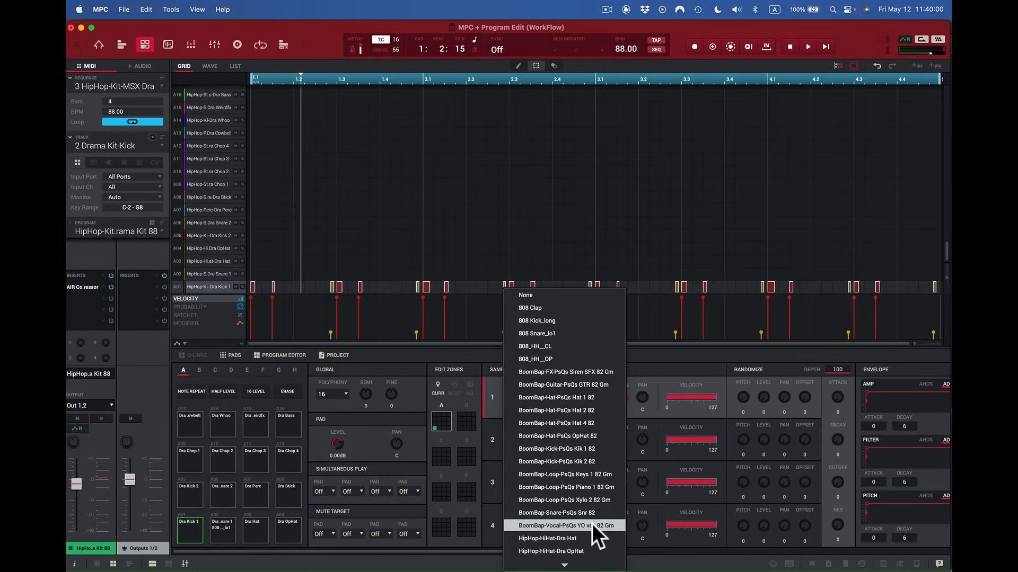
pyautogui.scroll(-2, 591, 523)
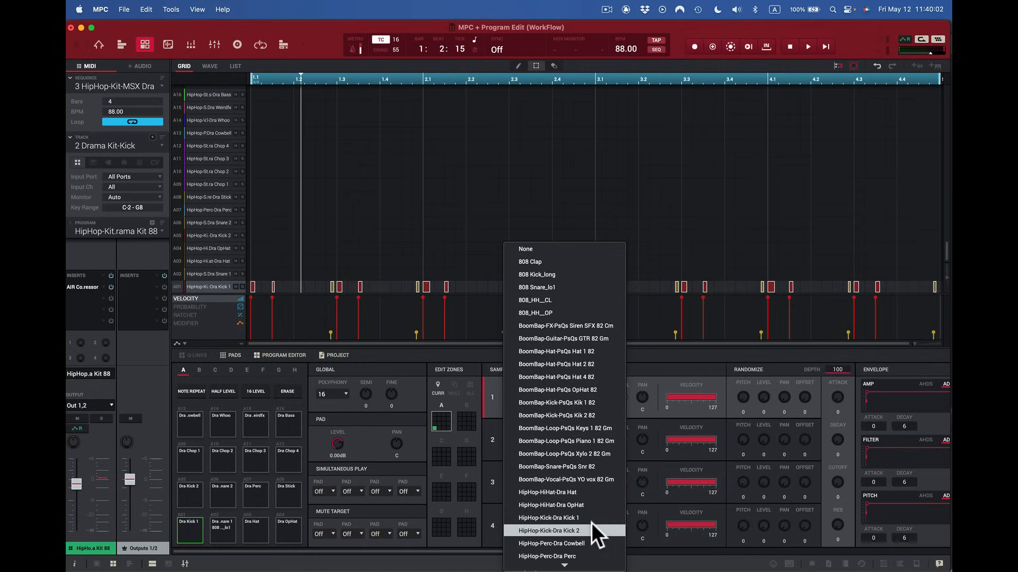
pyautogui.click(576, 517)
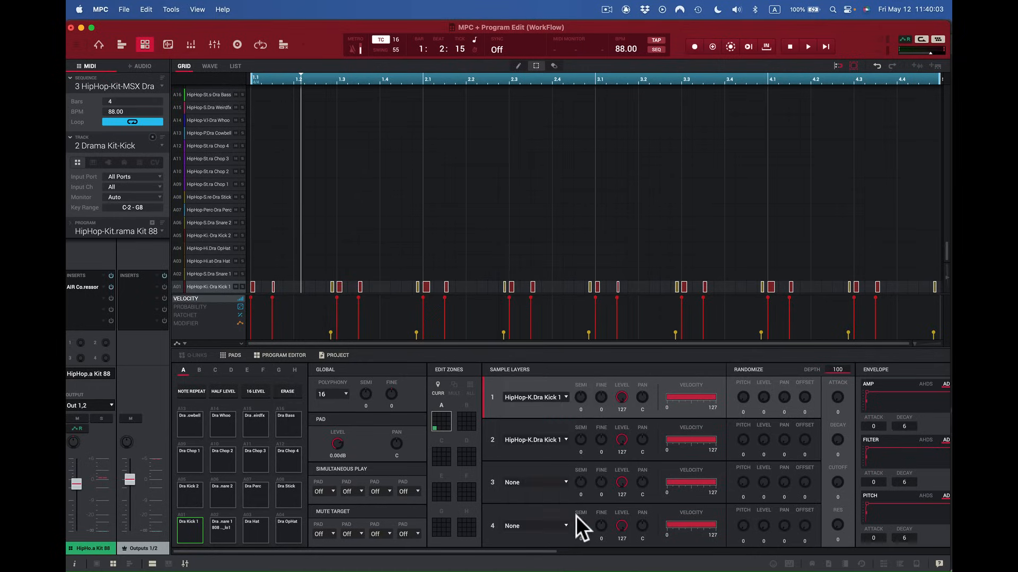
pyautogui.click(193, 532)
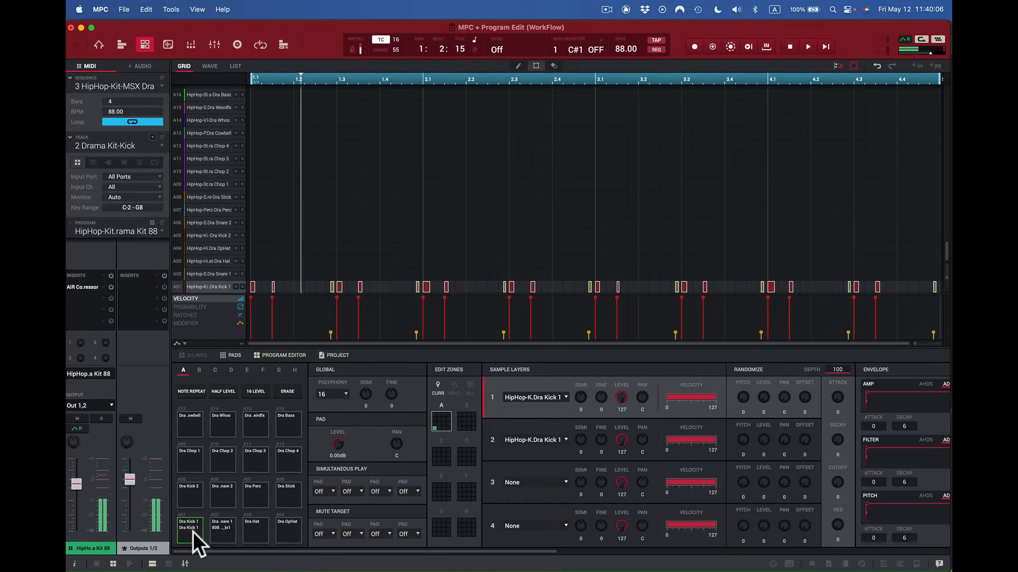
pyautogui.click(193, 532)
pyautogui.click(193, 532)
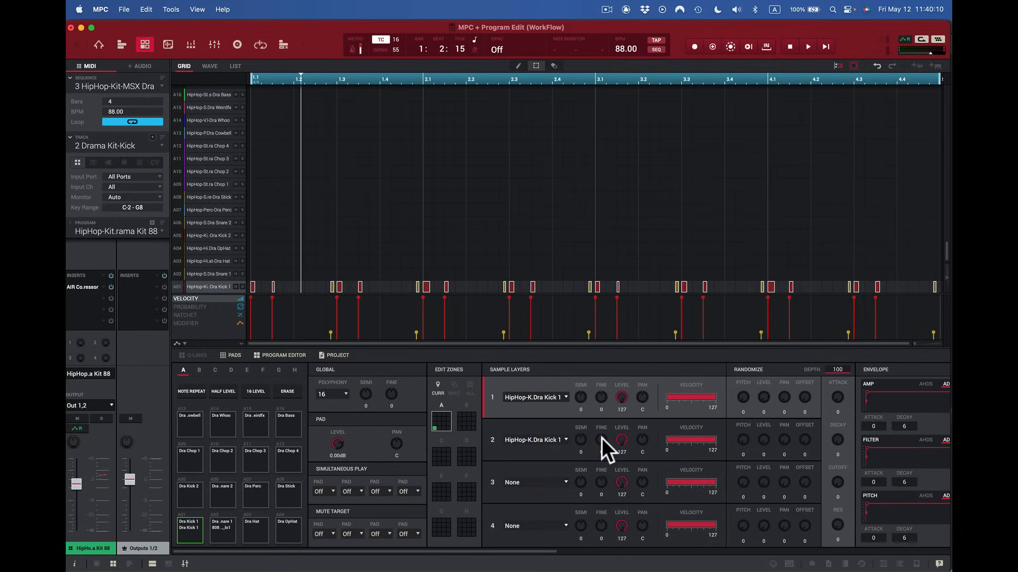
# Replace the sample on Kick 1's layer 2 with HipHop-Kick-Dra Kick 2 and audition the pad.
pyautogui.click(566, 440)
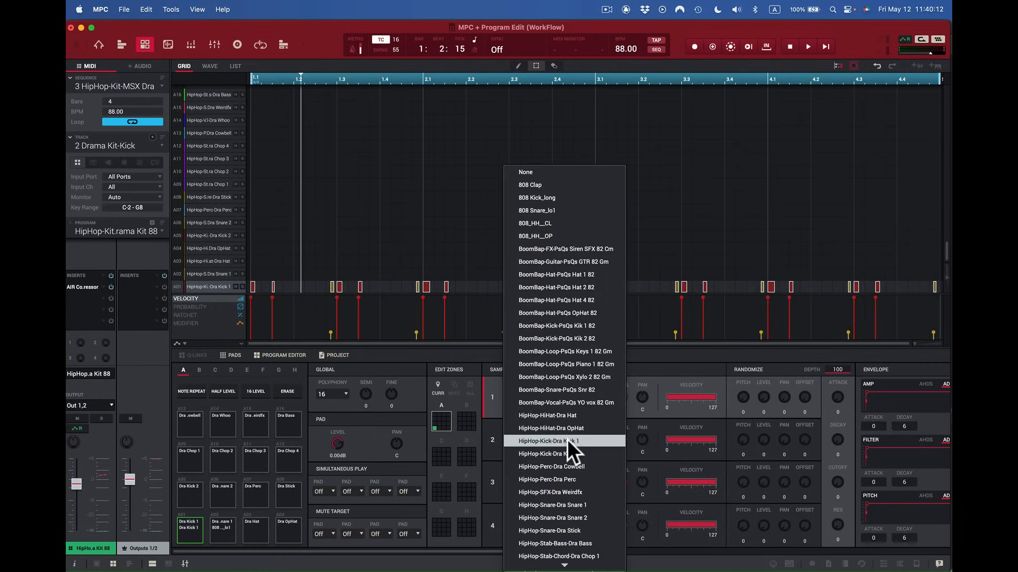
pyautogui.click(568, 453)
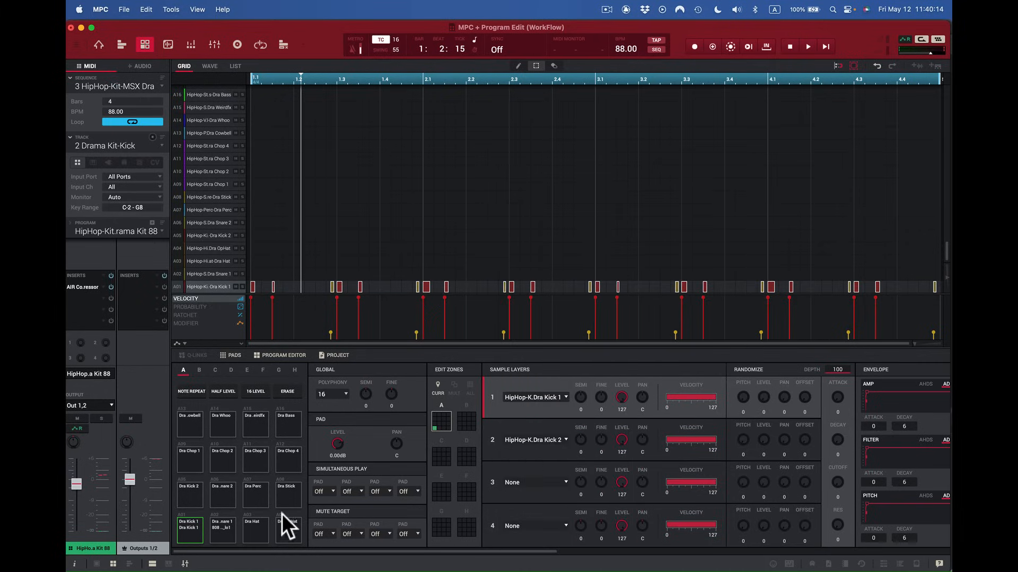
pyautogui.click(183, 532)
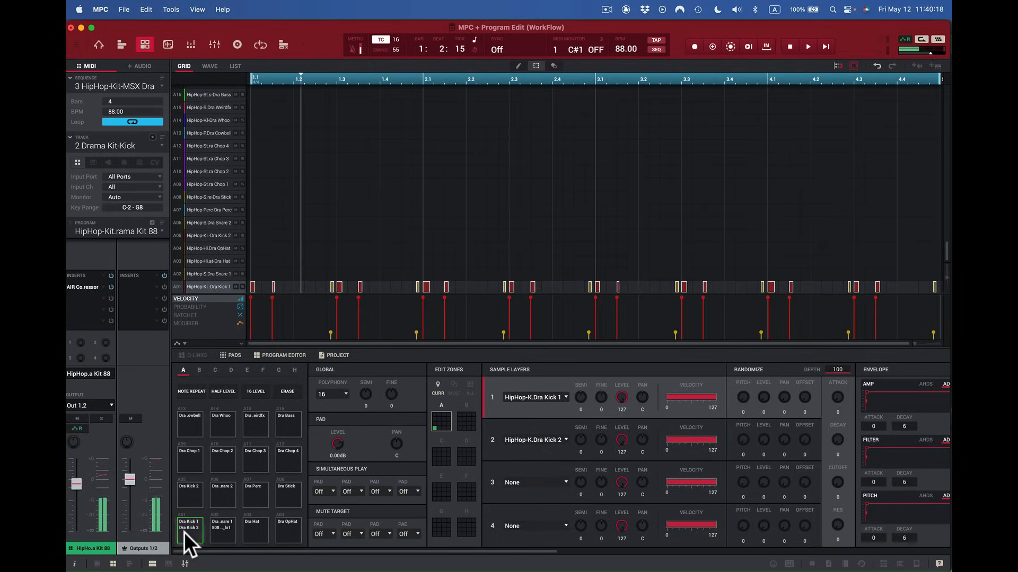
pyautogui.click(183, 532)
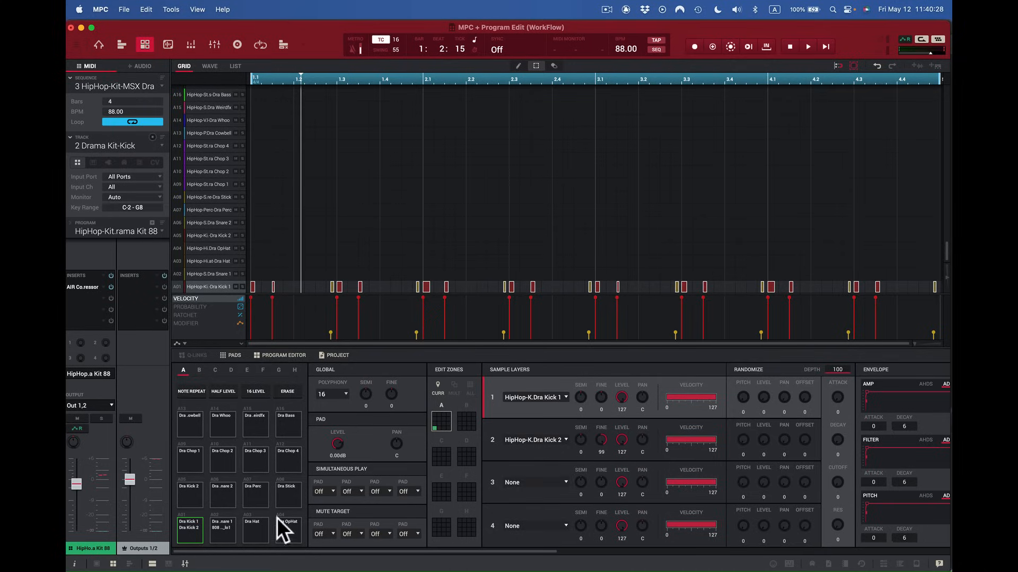
# Set layer 2's fine tuning to -10 and its level to 95 while auditioning Kick 1 repeatedly.
pyautogui.click(199, 524)
pyautogui.click(199, 524)
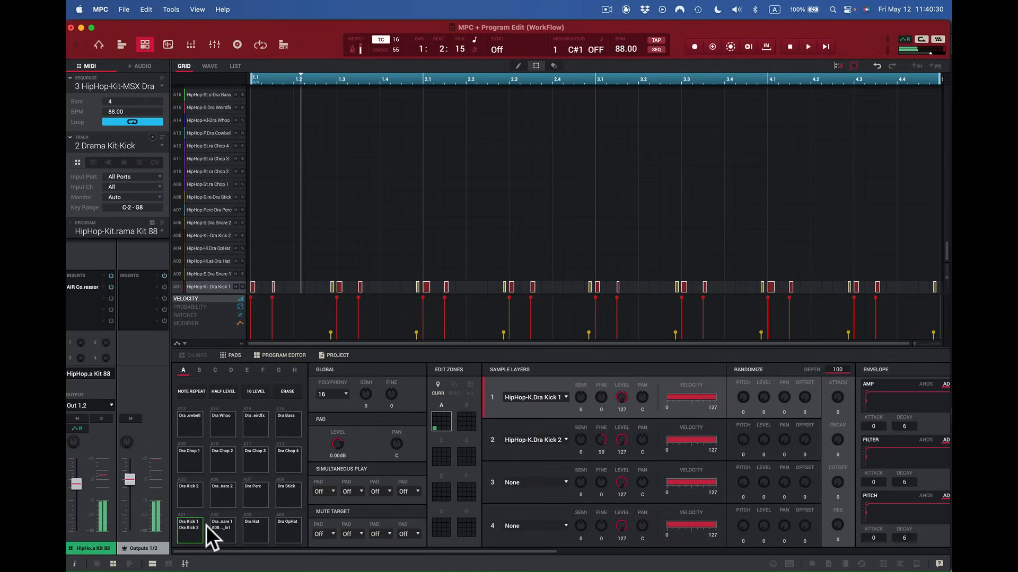
pyautogui.moveTo(602, 441); pyautogui.dragTo(602, 480)
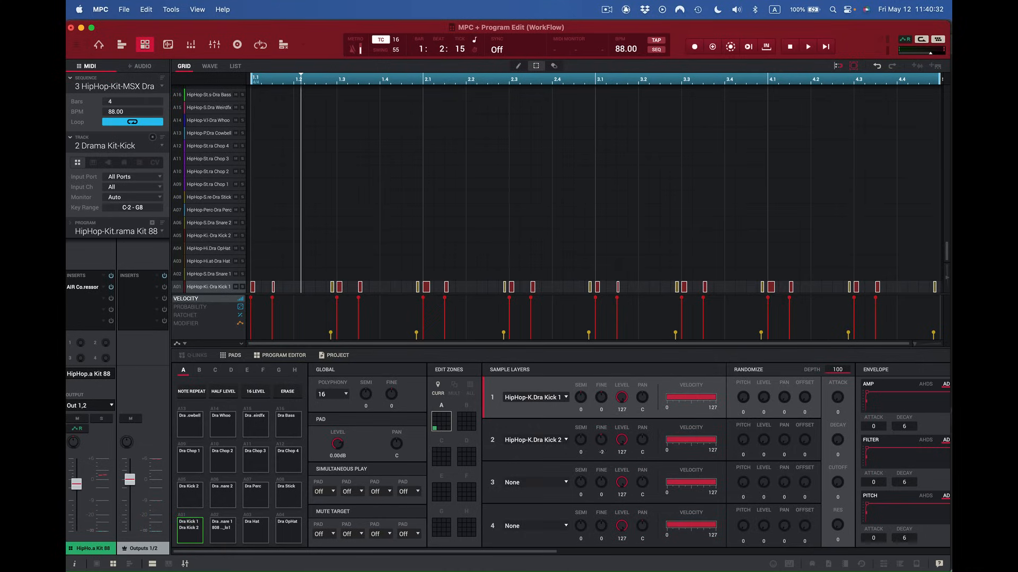
pyautogui.moveTo(622, 441); pyautogui.dragTo(621, 444)
pyautogui.click(194, 532)
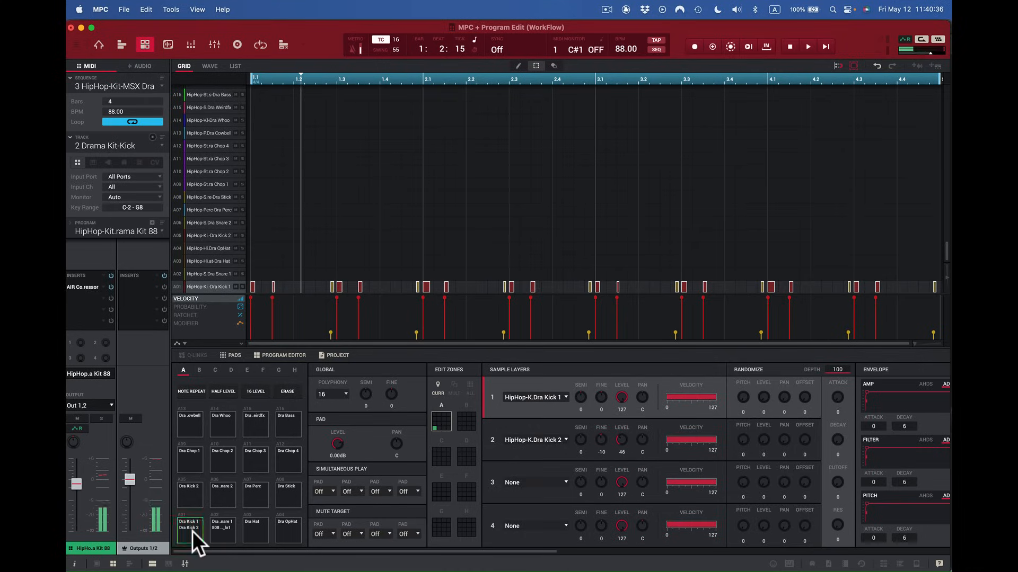
pyautogui.moveTo(622, 439); pyautogui.dragTo(622, 434)
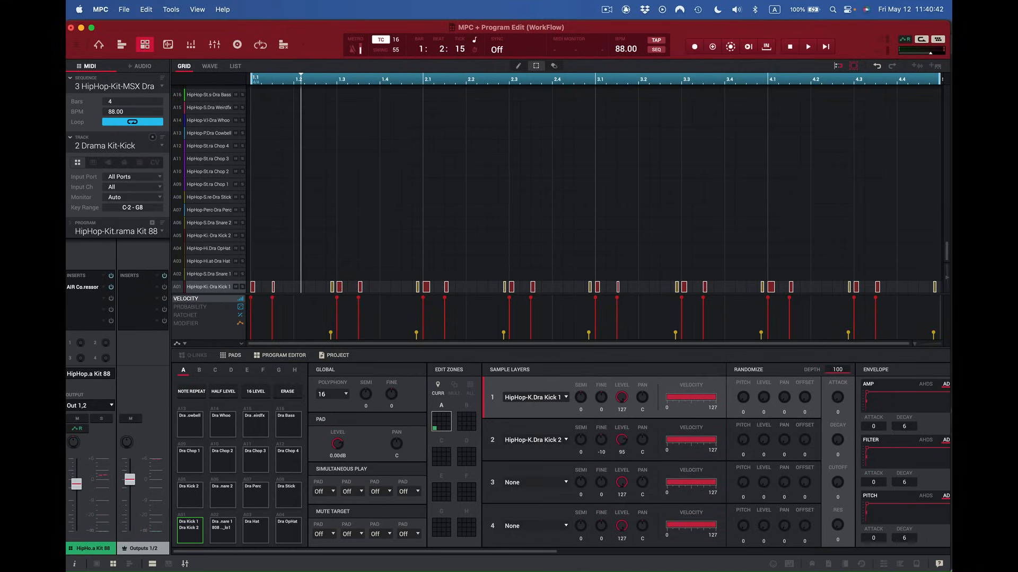
pyautogui.click(189, 530)
pyautogui.click(189, 530)
pyautogui.moveTo(617, 442); pyautogui.dragTo(617, 444)
pyautogui.click(192, 530)
# Tune Snare 1's layer 1 to -6 semitones and layer 2 to 11 semitones while auditioning the pad.
pyautogui.click(218, 531)
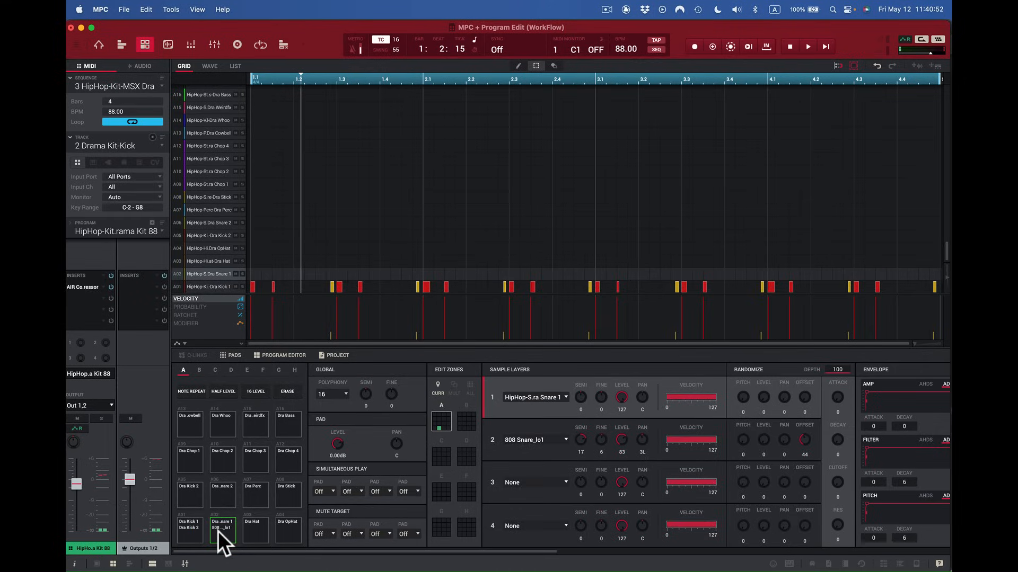
pyautogui.click(224, 530)
pyautogui.click(224, 530)
pyautogui.click(224, 531)
pyautogui.click(224, 531)
# Audition the Kick 1 and Snare 1 pads alternately to compare the layered sounds.
pyautogui.click(202, 532)
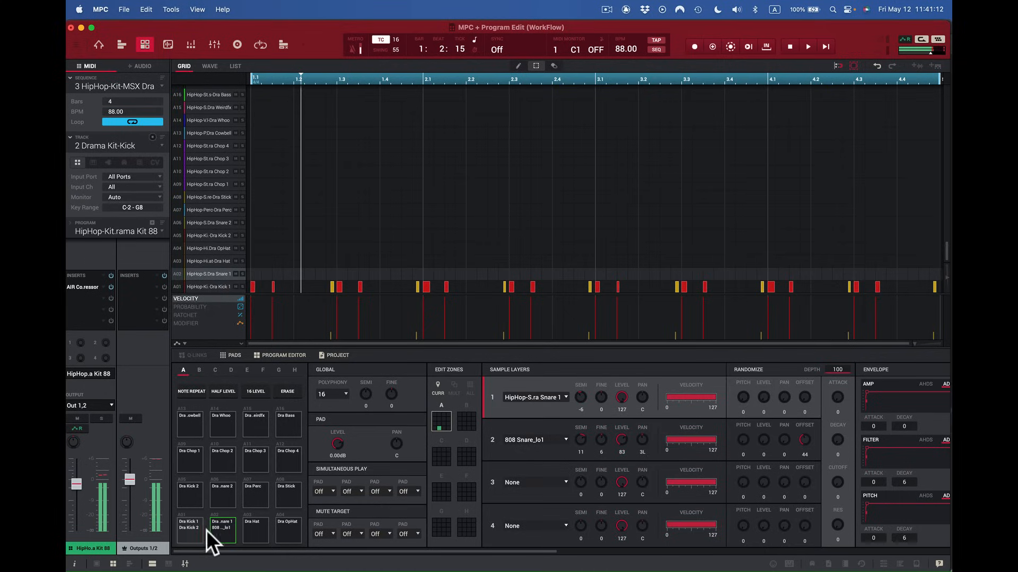
pyautogui.click(195, 528)
pyautogui.click(222, 529)
pyautogui.click(193, 527)
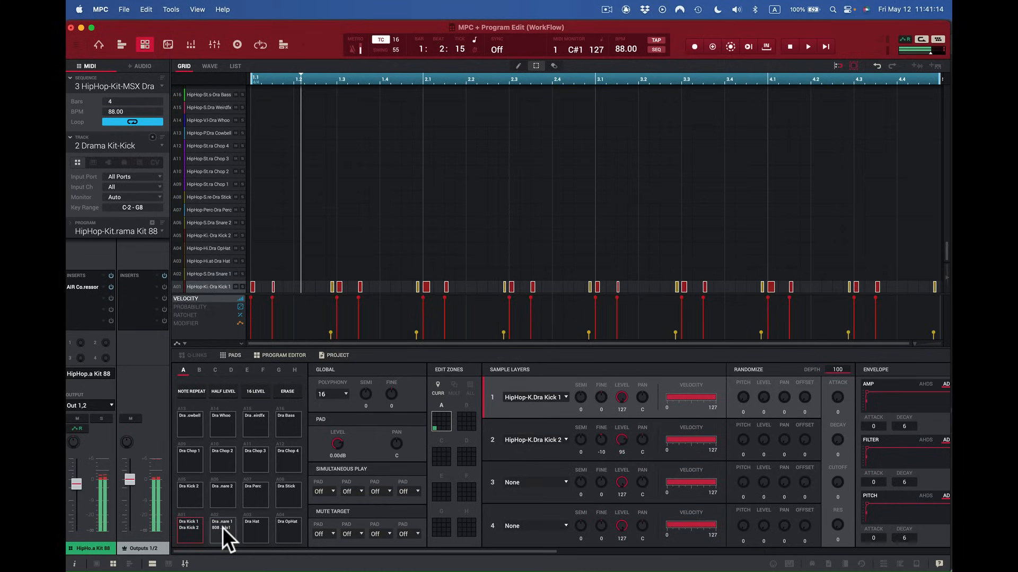
pyautogui.click(223, 527)
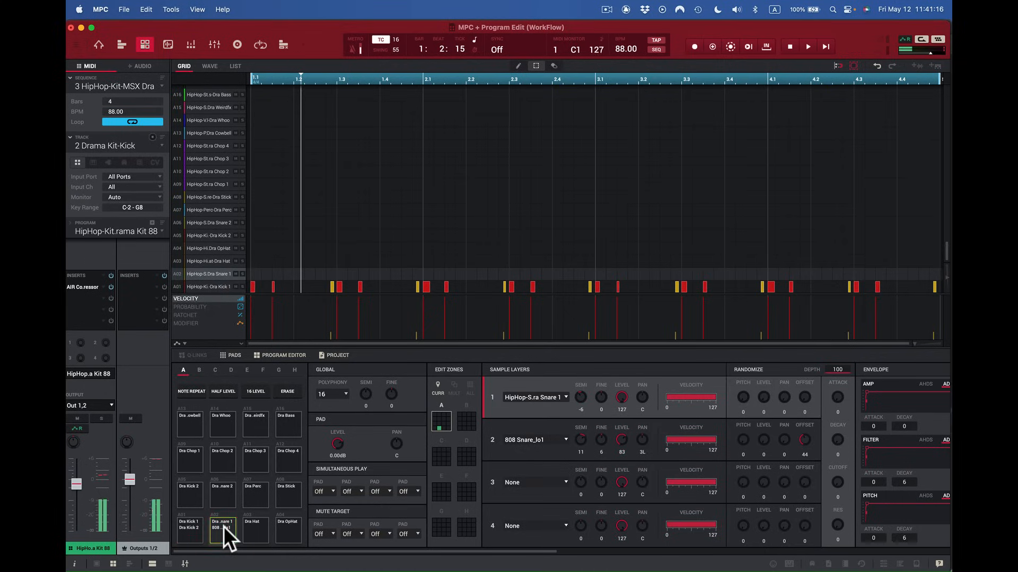
# Lower the overall pad level of Kick 1 and audition the pad.
pyautogui.click(186, 524)
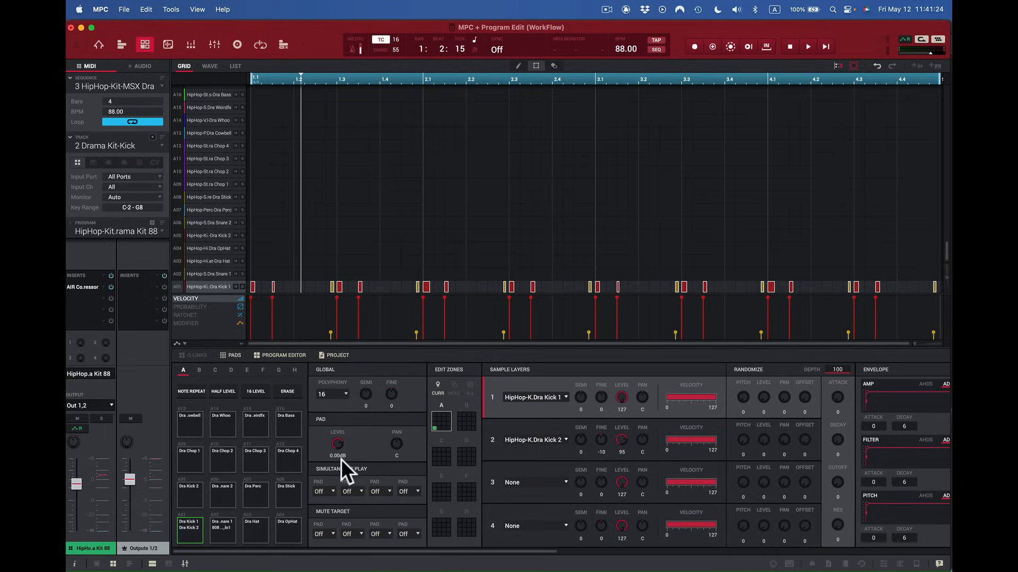
pyautogui.moveTo(335, 443); pyautogui.dragTo(335, 453)
pyautogui.click(192, 531)
# Examine Kick 1's randomize, envelope, filter, LFO, pad play mode and drum FX settings, plus the project and sample lists.
pyautogui.hscroll(5, 526, 439)
pyautogui.hscroll(3, 526, 439)
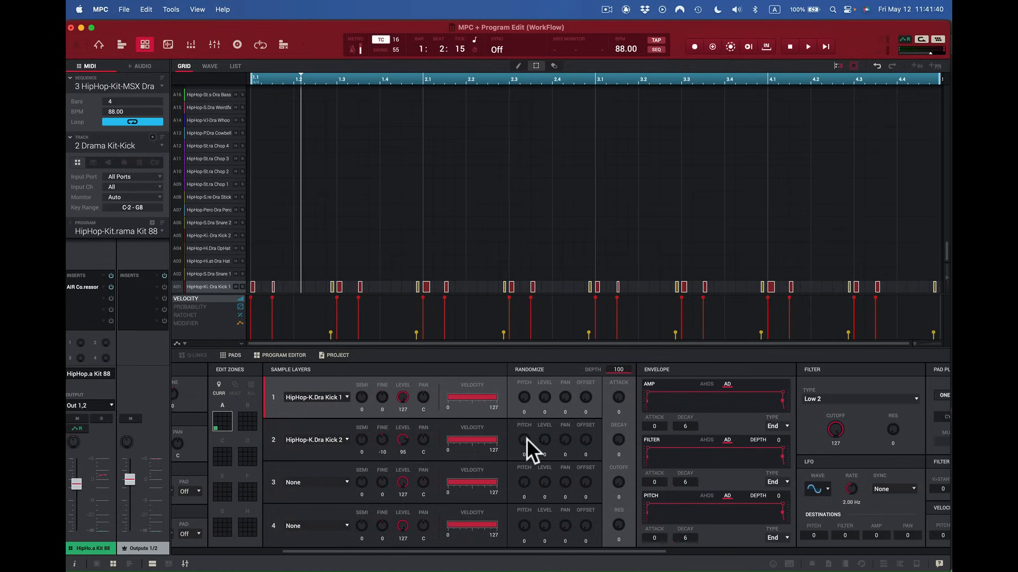
pyautogui.hscroll(4, 527, 439)
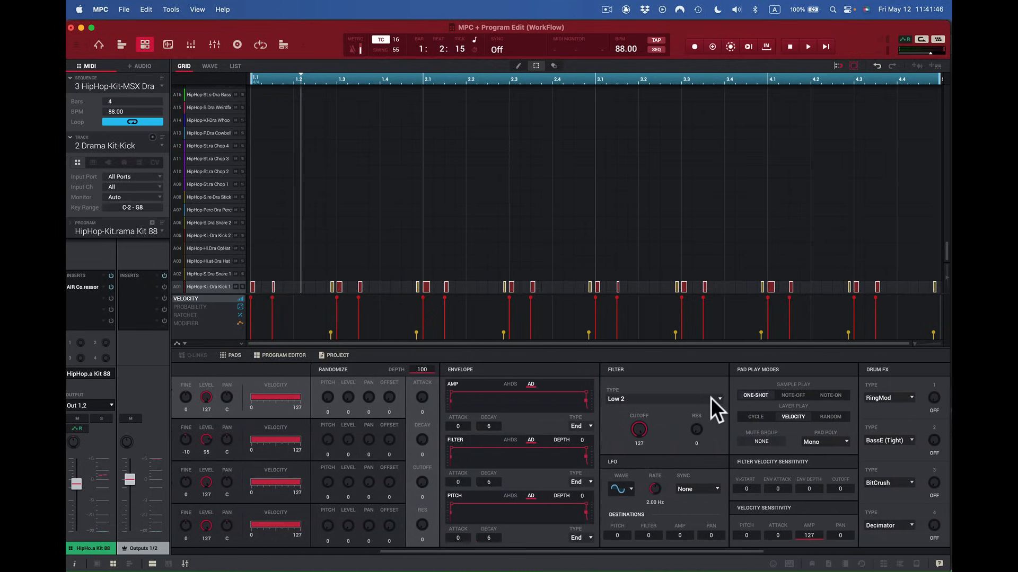
pyautogui.hscroll(2, 710, 398)
pyautogui.hscroll(3, 710, 398)
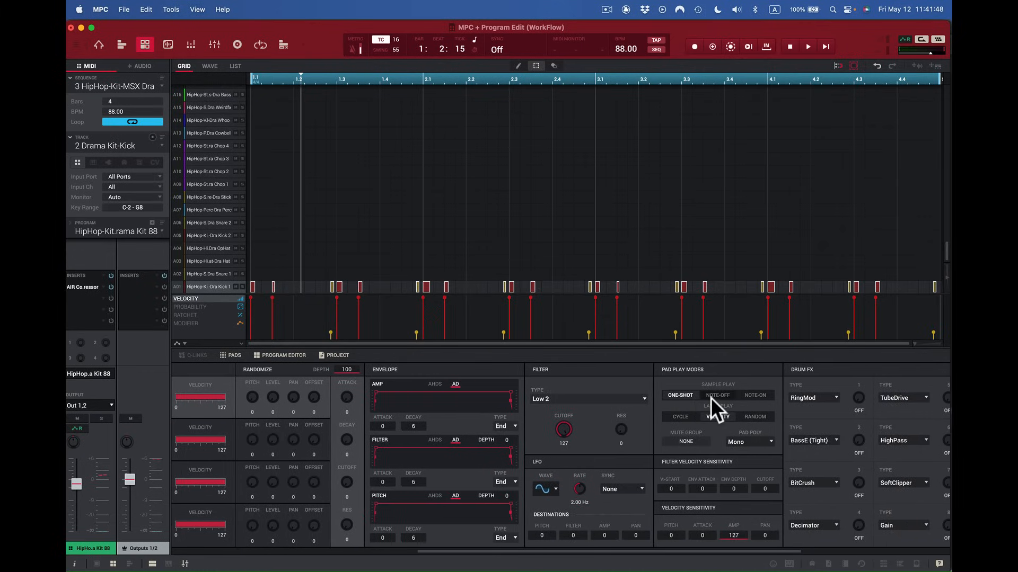
pyautogui.hscroll(3, 710, 398)
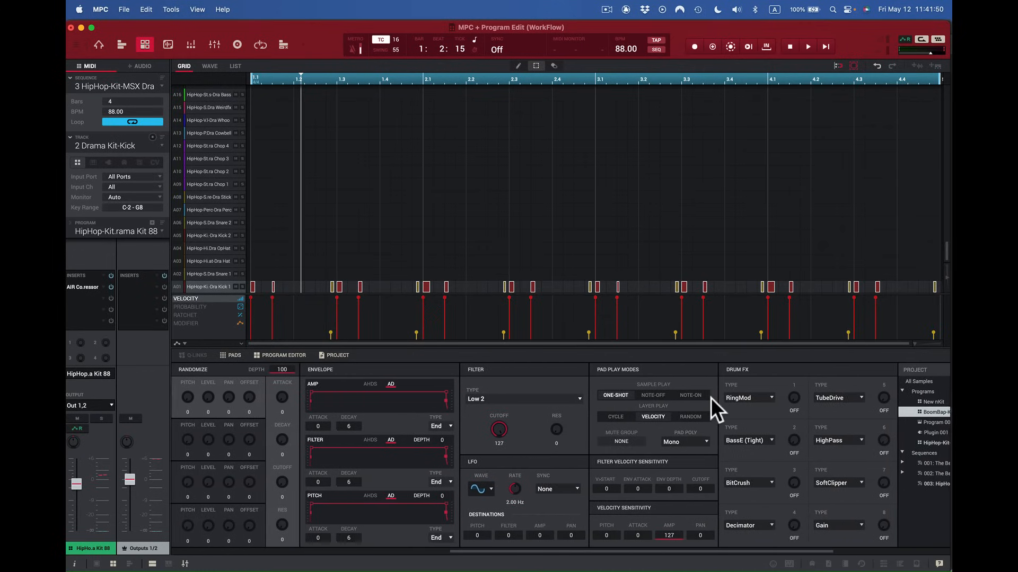
pyautogui.hscroll(1, 710, 397)
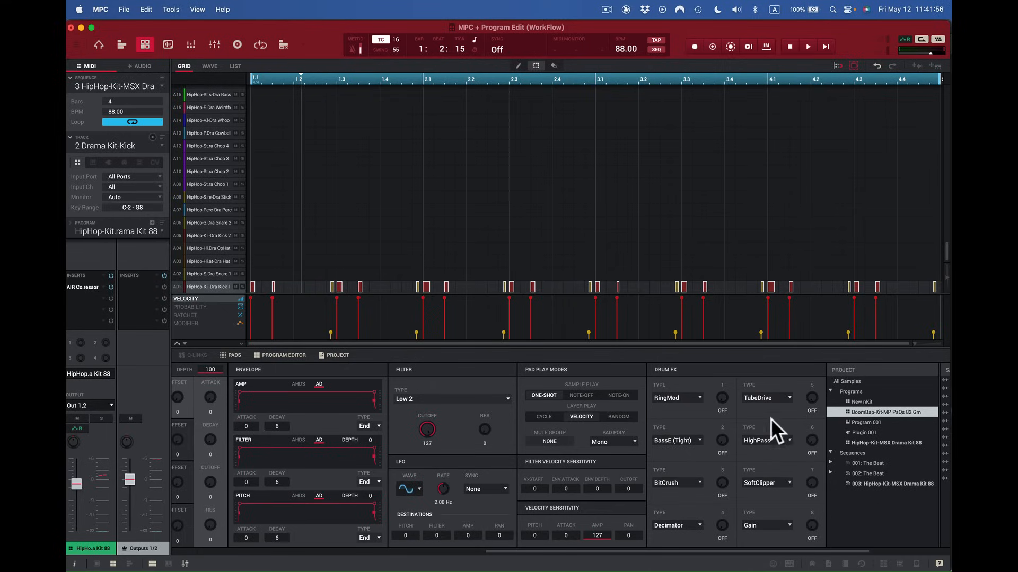
pyautogui.hscroll(3, 789, 410)
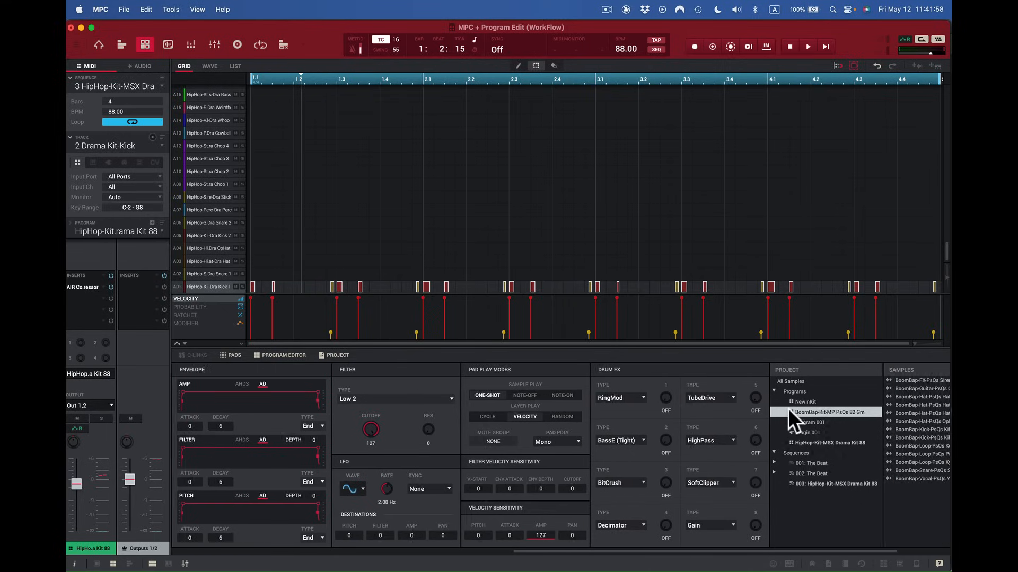
pyautogui.hscroll(4, 789, 409)
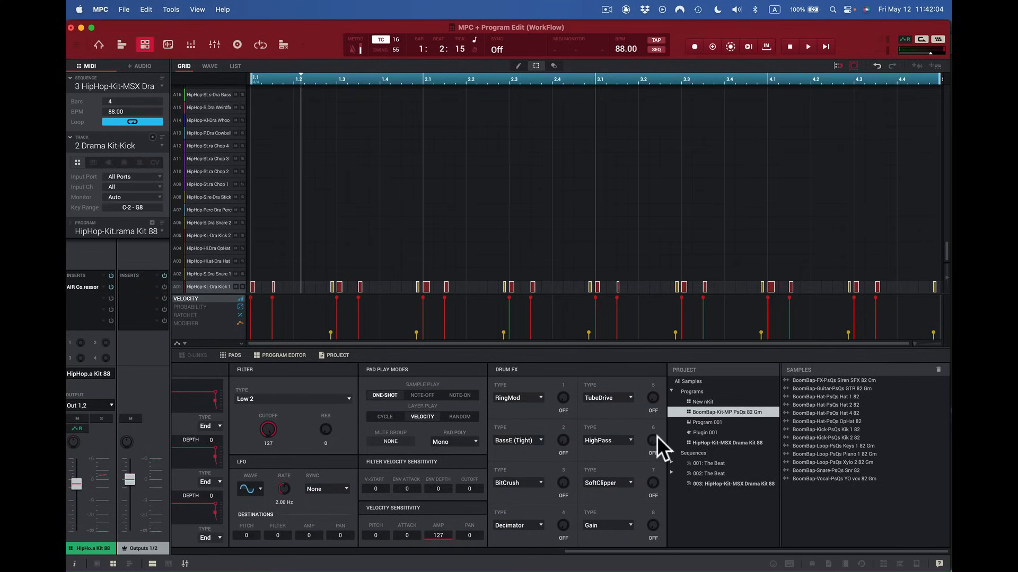
pyautogui.hscroll(-4, 657, 437)
pyautogui.hscroll(-8, 657, 436)
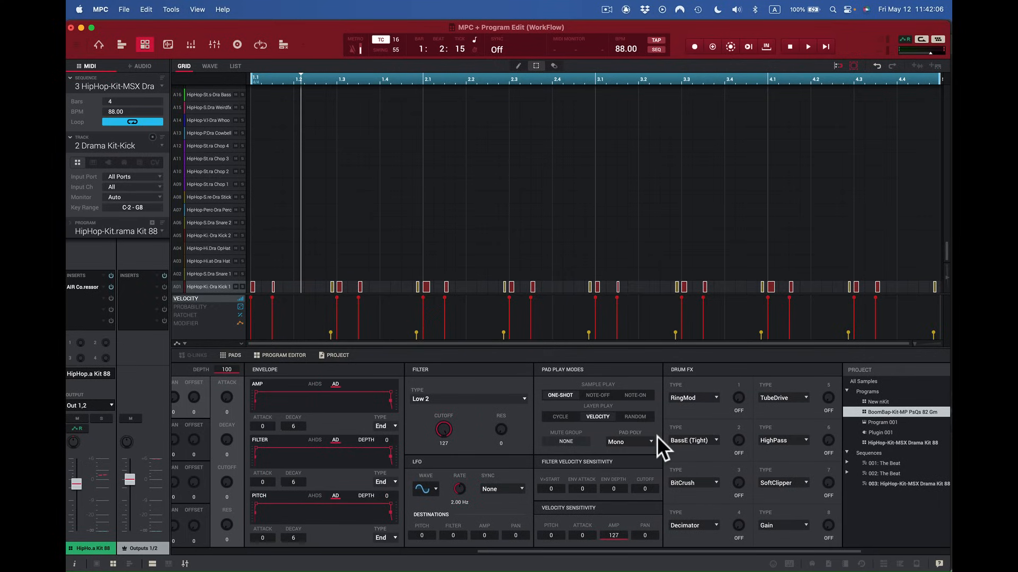
pyautogui.hscroll(-5, 657, 437)
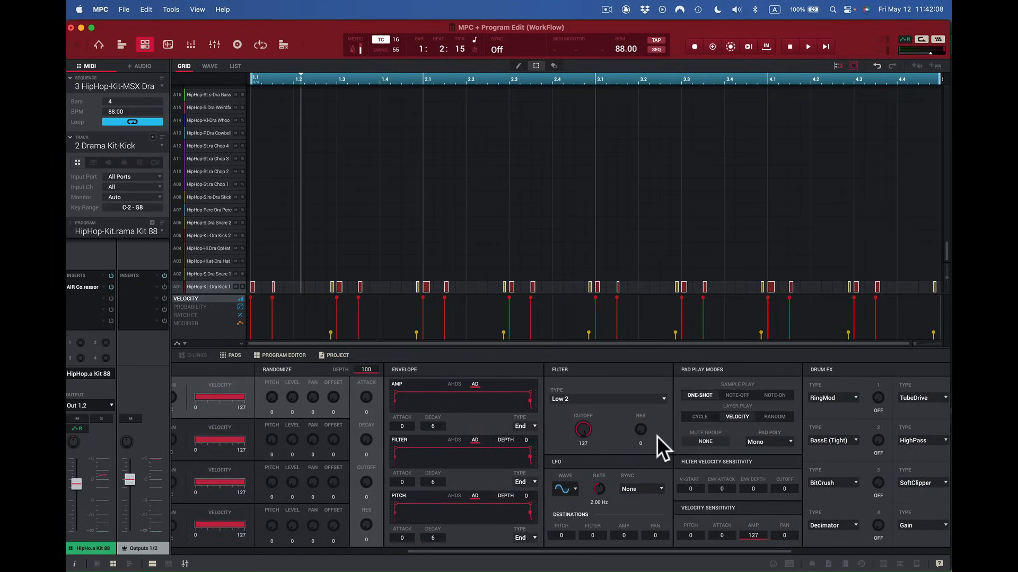
pyautogui.hscroll(-4, 657, 437)
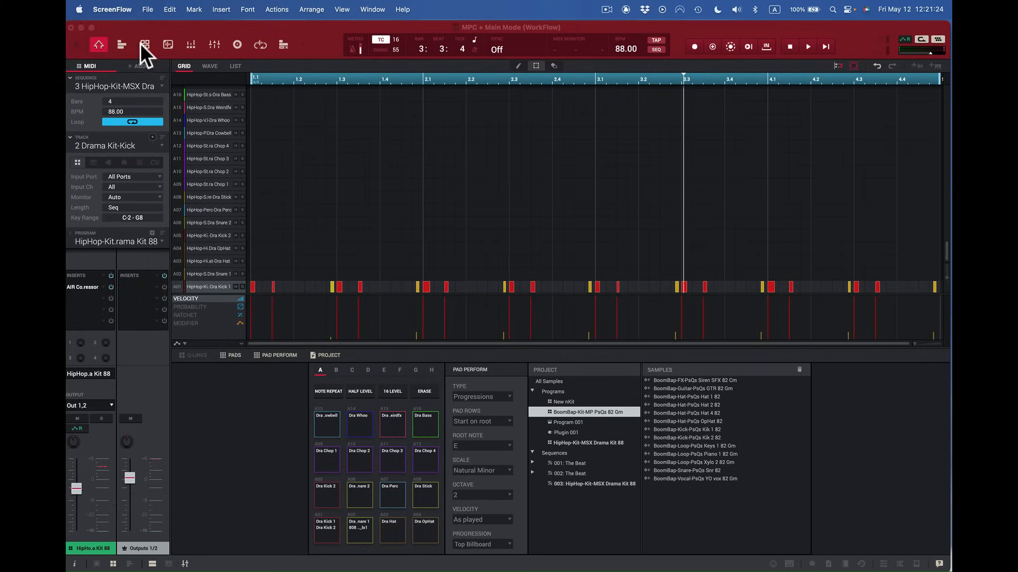
# Enlarge the note grid beneath the track lanes in Track View, keep the Select tool, and return to Main Mode.
pyautogui.click(121, 46)
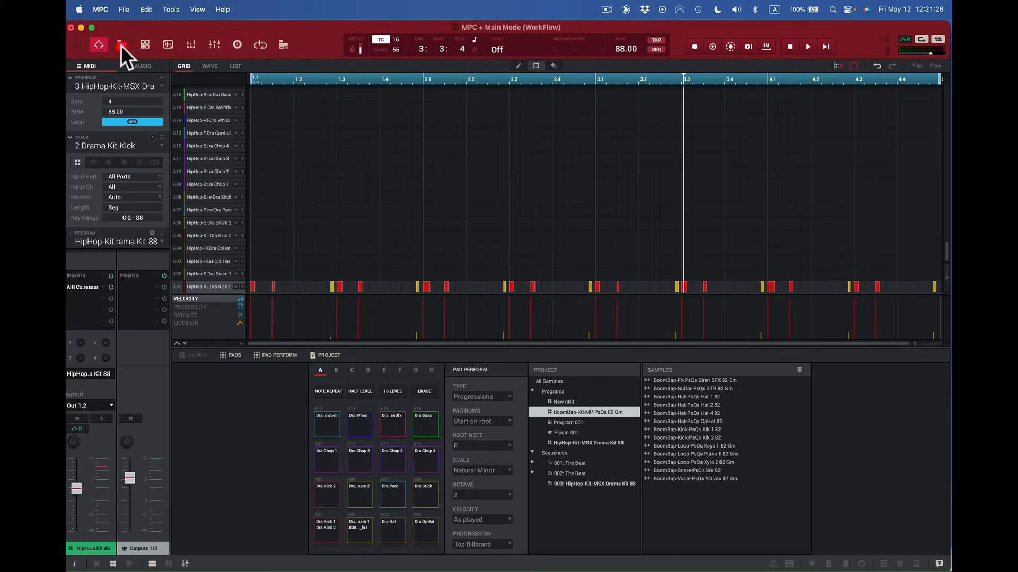
pyautogui.click(121, 45)
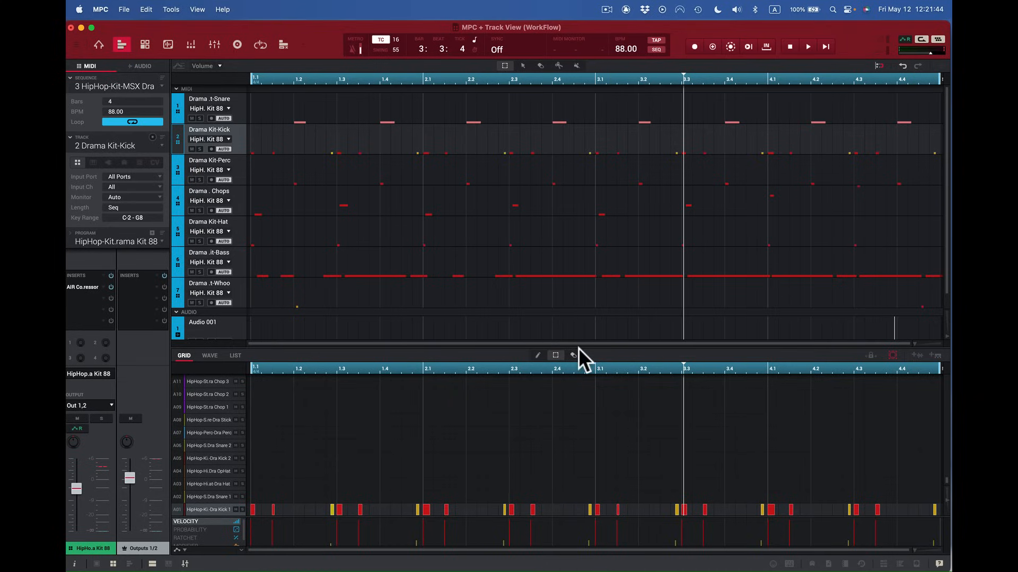
pyautogui.moveTo(582, 339); pyautogui.dragTo(583, 308)
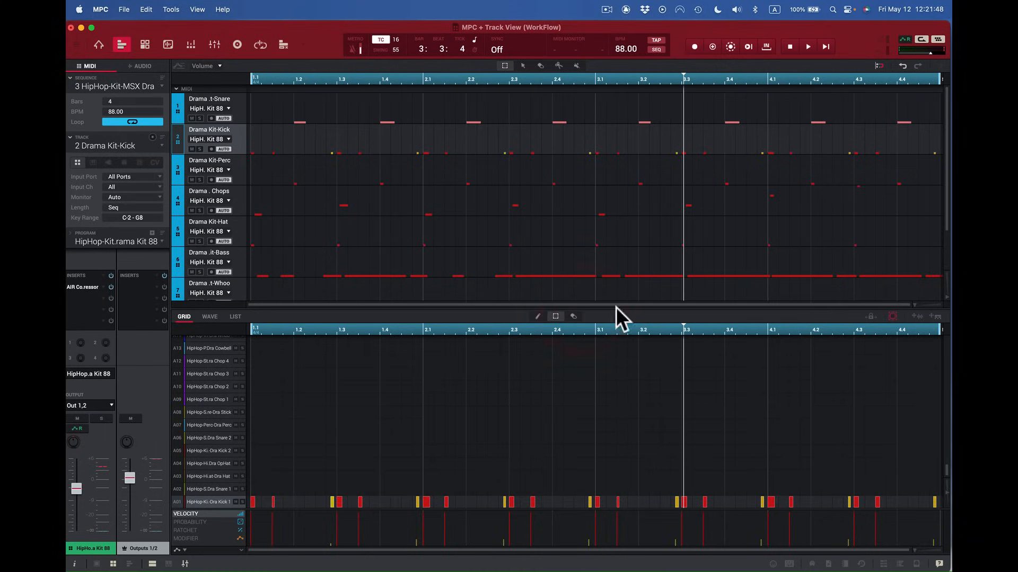
pyautogui.click(577, 65)
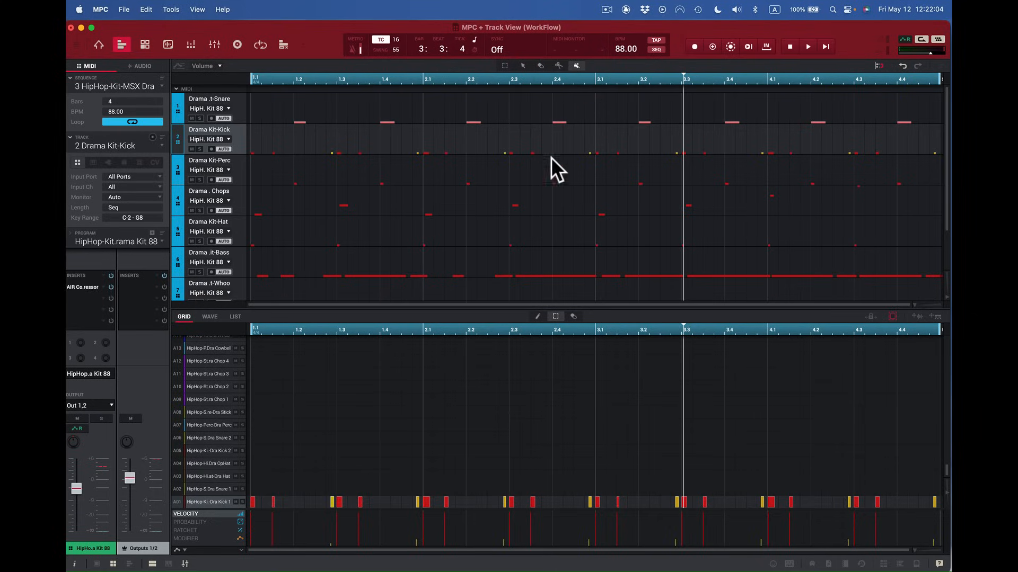
pyautogui.click(504, 64)
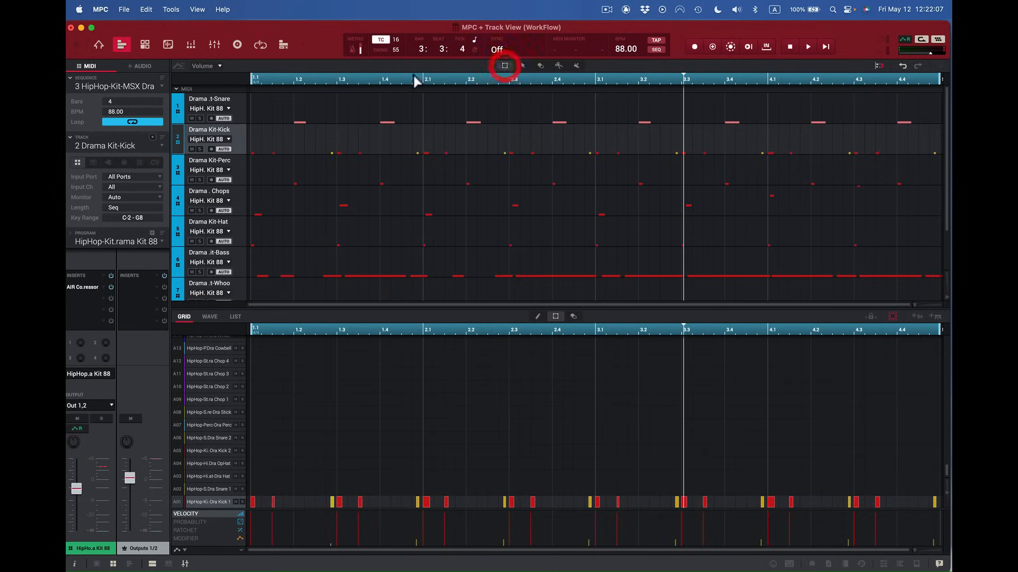
pyautogui.click(98, 45)
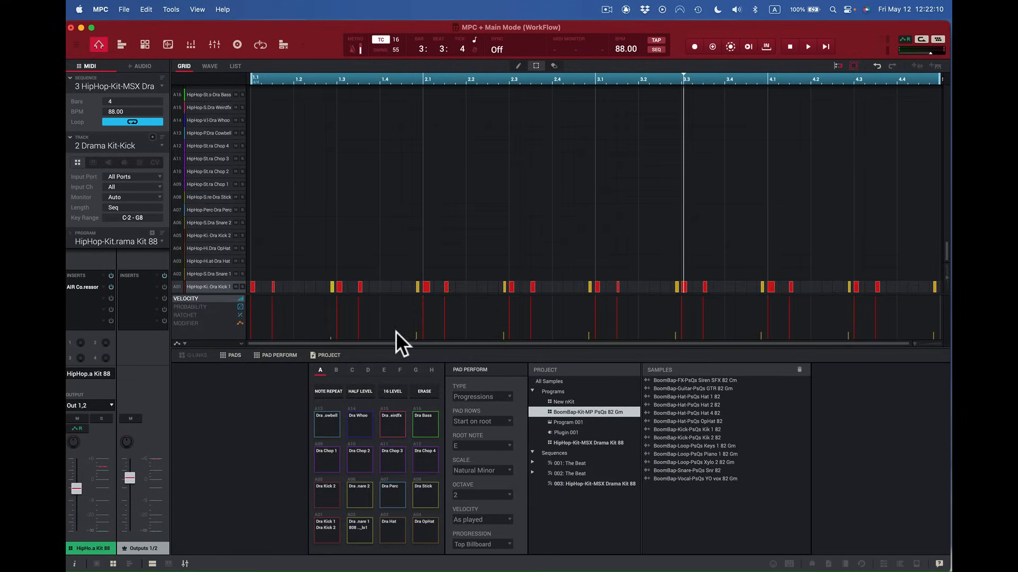
# Select all Kick 1 notes, clear the selection, and undo the trial velocity change on the first low-velocity kick.
pyautogui.click(179, 290)
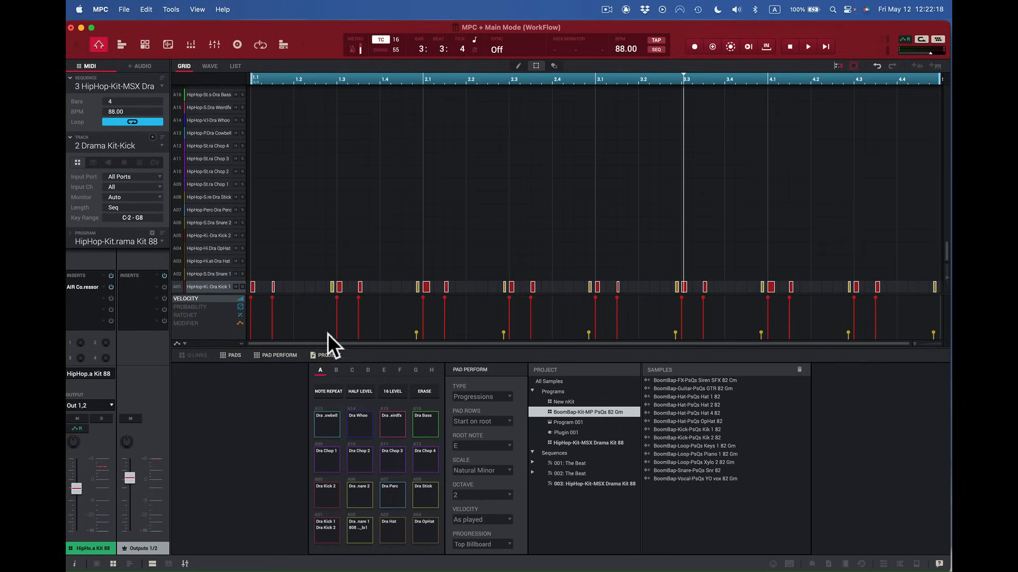
pyautogui.moveTo(328, 337)
pyautogui.press('super+z')
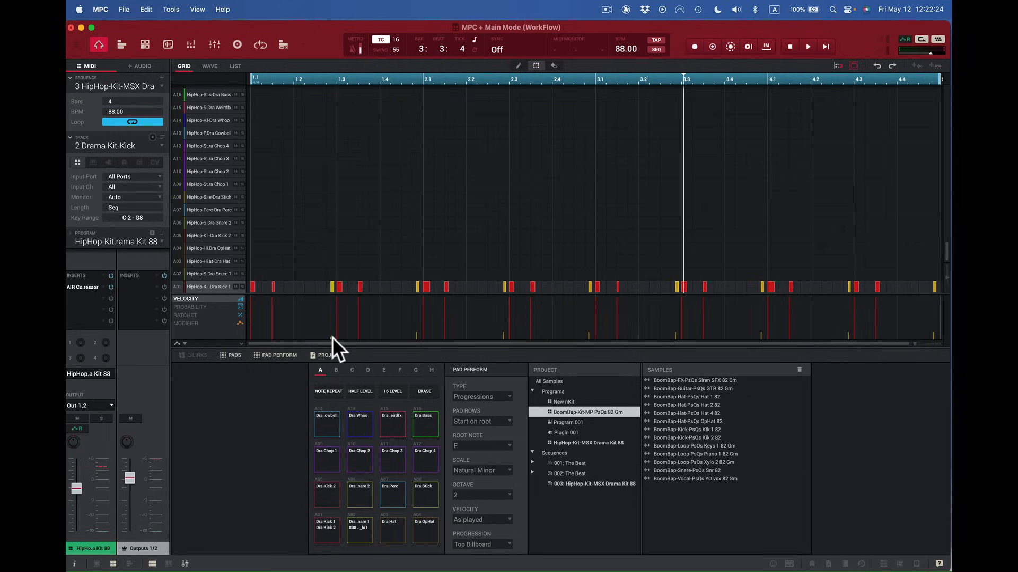
pyautogui.press('super+z')
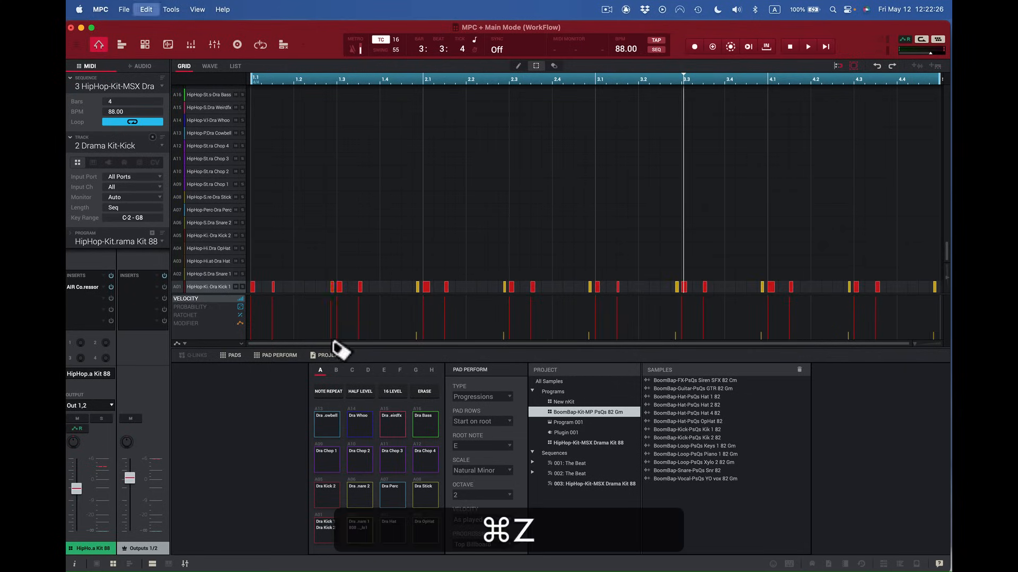
pyautogui.press('super+z')
pyautogui.press('super+z')
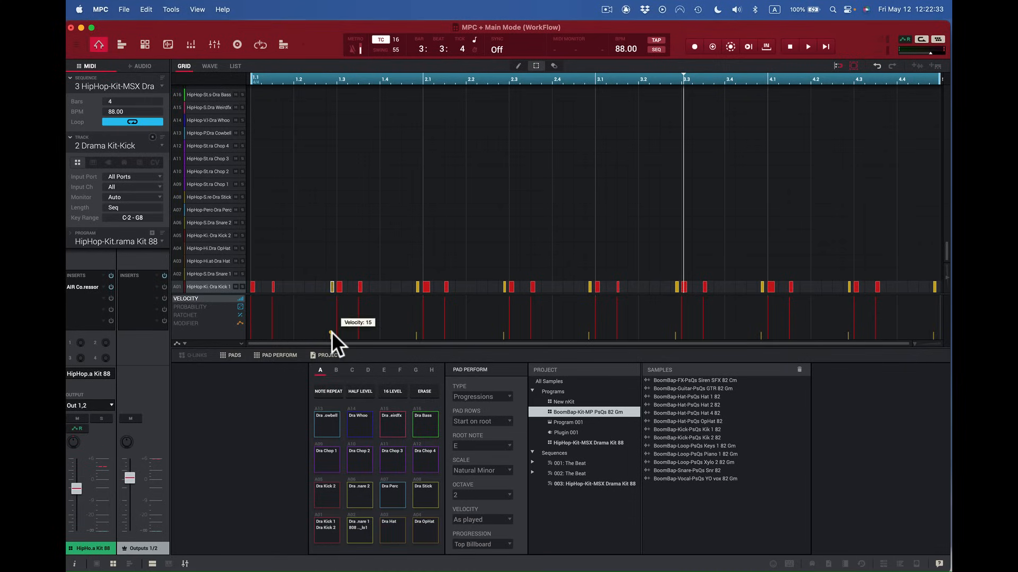
# Select all eight low-velocity Kick 1 notes across the four bars together.
pyautogui.click(331, 332)
pyautogui.click(333, 287)
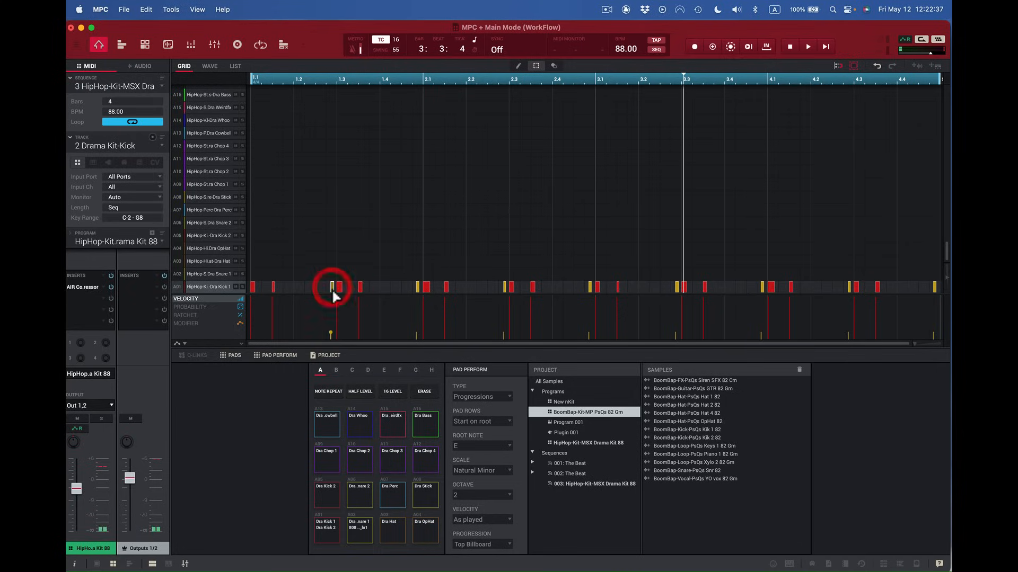
pyautogui.keyDown('shift'); pyautogui.click(418, 285); pyautogui.keyUp('shift')
pyautogui.keyDown('shift'); pyautogui.click(504, 286); pyautogui.keyUp('shift')
pyautogui.keyDown('shift'); pyautogui.click(590, 286); pyautogui.keyUp('shift')
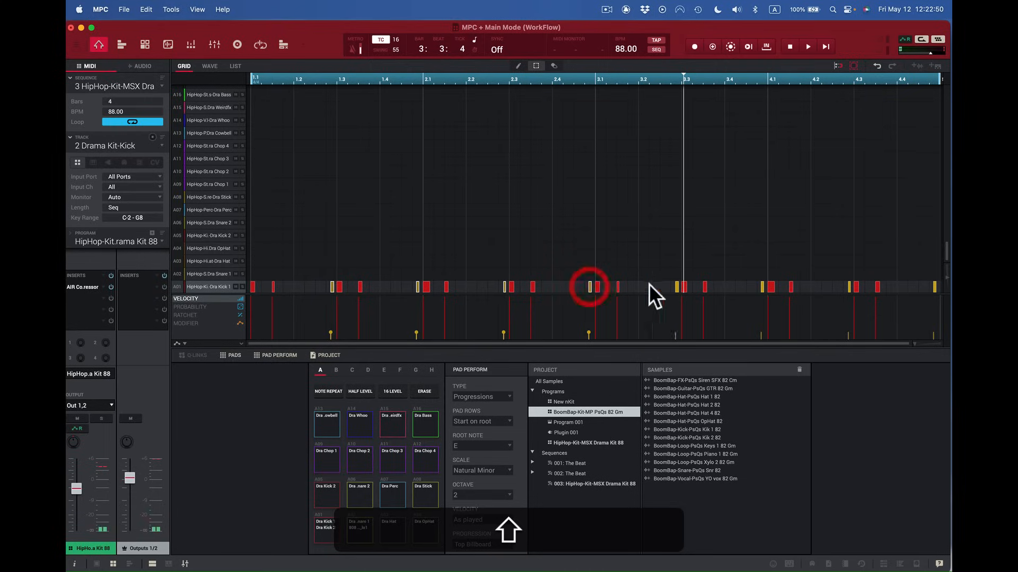
pyautogui.keyDown('shift'); pyautogui.click(676, 287); pyautogui.keyUp('shift')
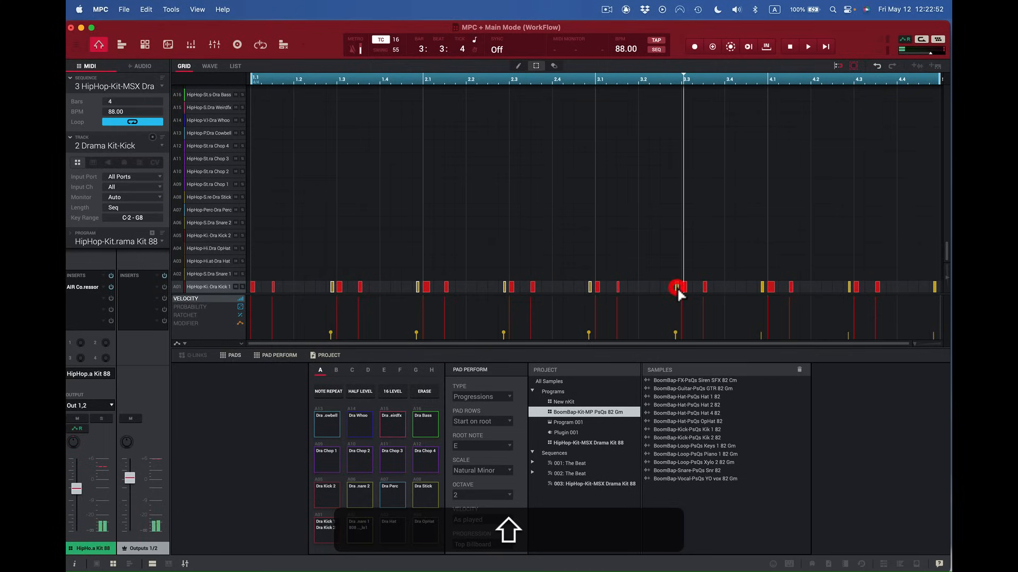
pyautogui.keyDown('shift'); pyautogui.click(761, 286); pyautogui.keyUp('shift')
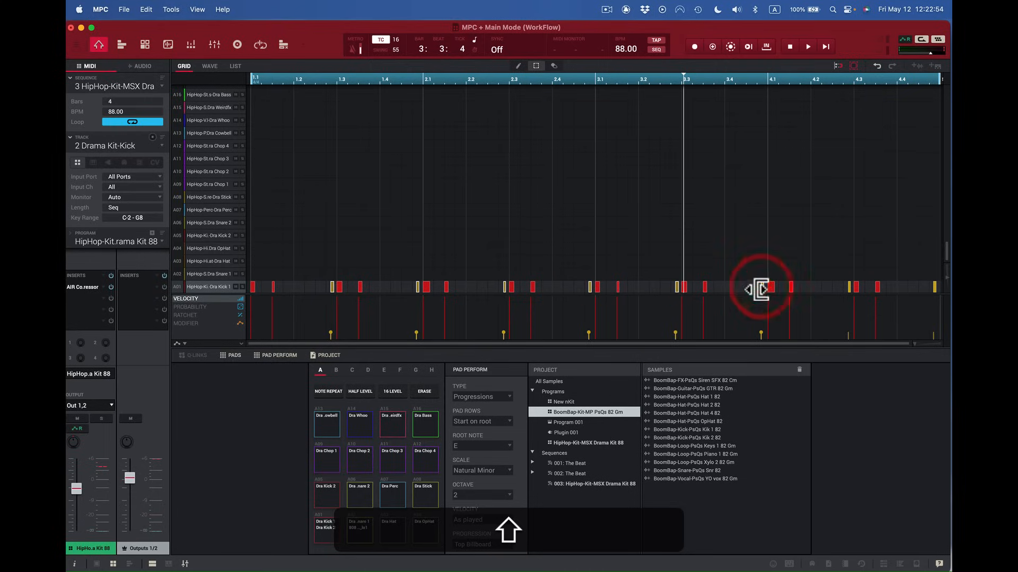
pyautogui.keyDown('shift'); pyautogui.click(848, 287); pyautogui.keyUp('shift')
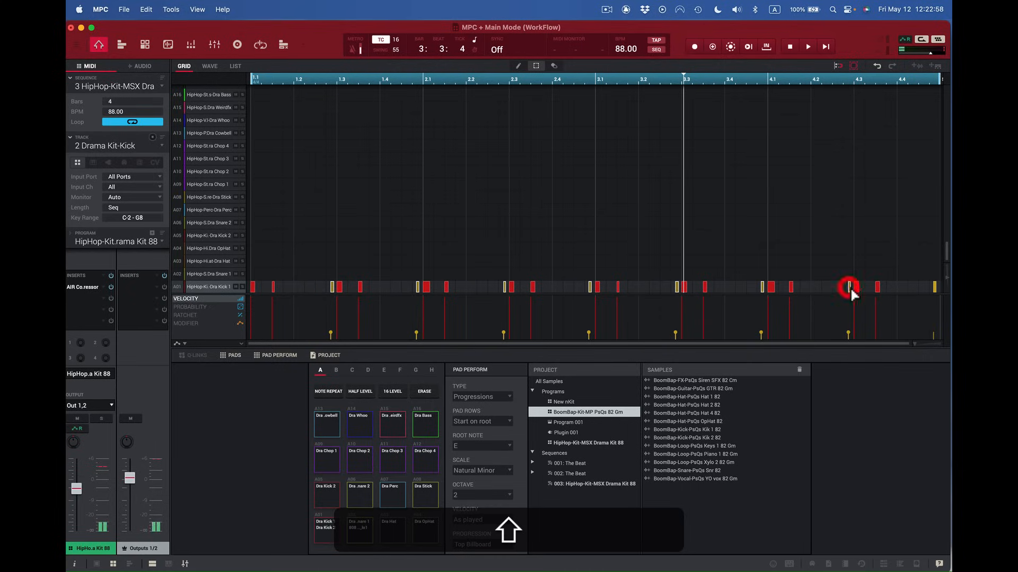
pyautogui.keyDown('shift'); pyautogui.click(934, 287); pyautogui.keyUp('shift')
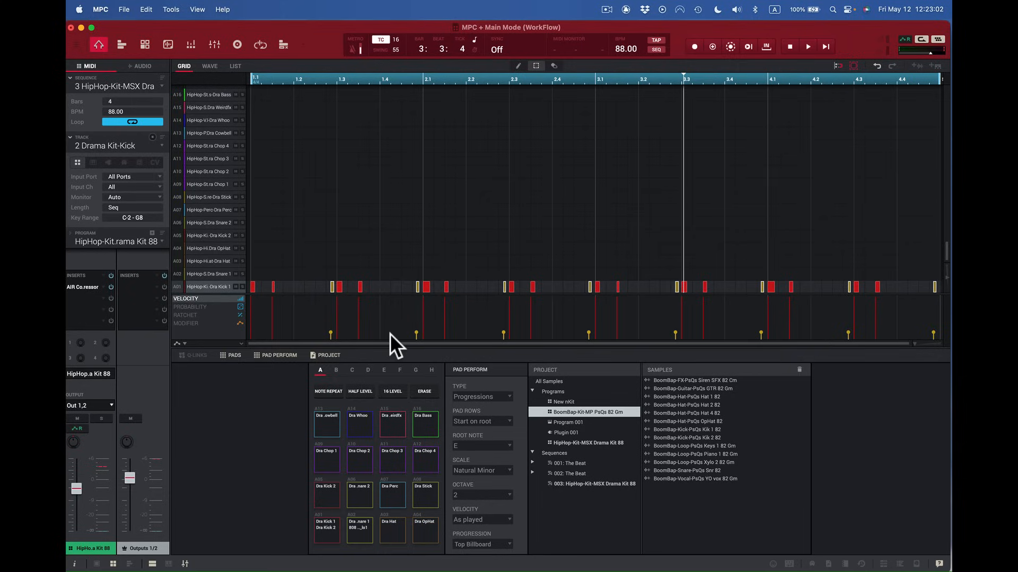
# Raise the selected Kick 1 notes' velocity to 80, refine it to 76, and play the sequence to check each level.
pyautogui.moveTo(332, 332)
pyautogui.moveTo(332, 331); pyautogui.dragTo(341, 310)
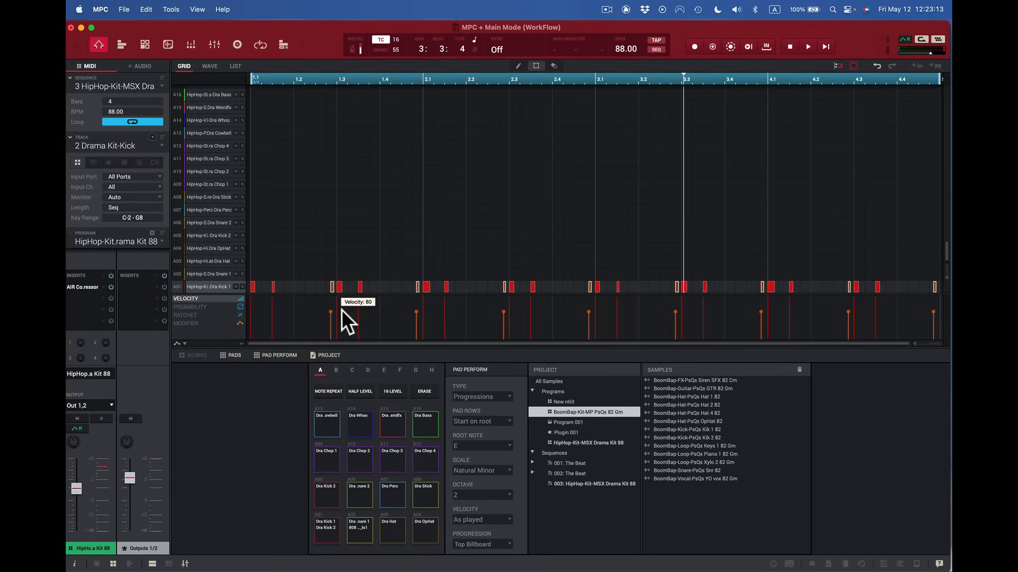
pyautogui.moveTo(341, 310); pyautogui.dragTo(342, 310)
pyautogui.press('space')
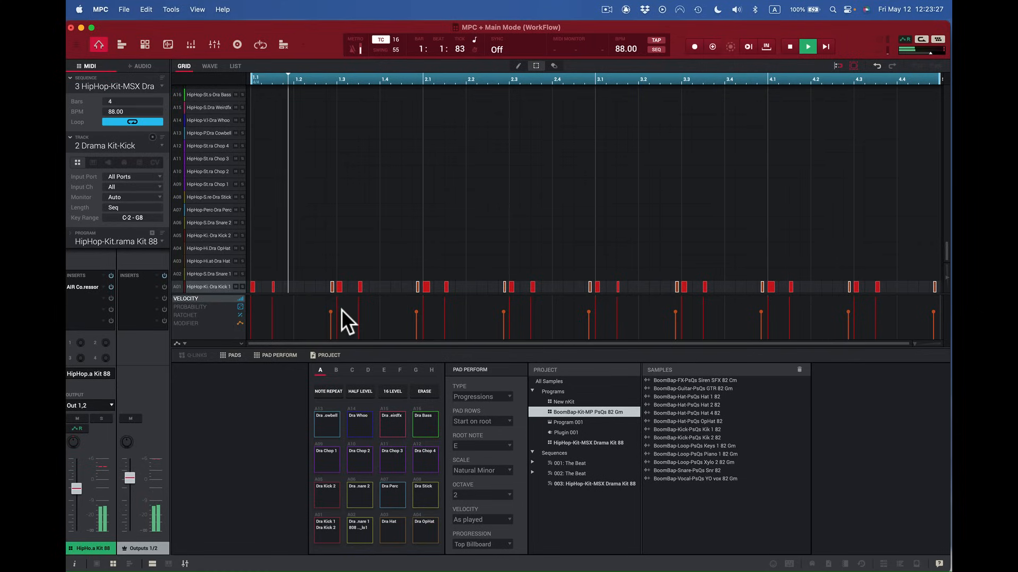
pyautogui.press('space')
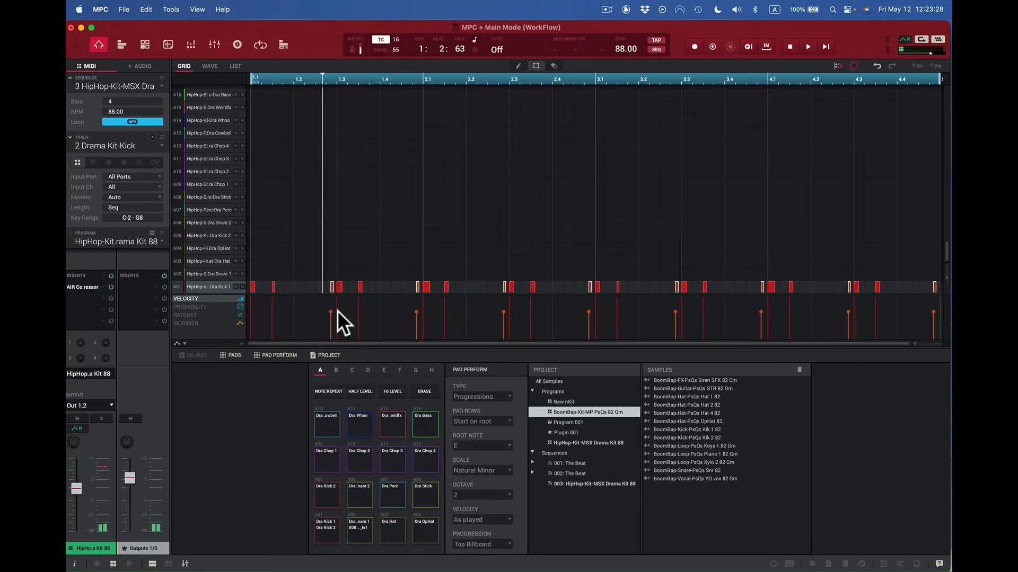
pyautogui.moveTo(331, 313)
pyautogui.moveTo(330, 310); pyautogui.dragTo(330, 312)
pyautogui.press('space')
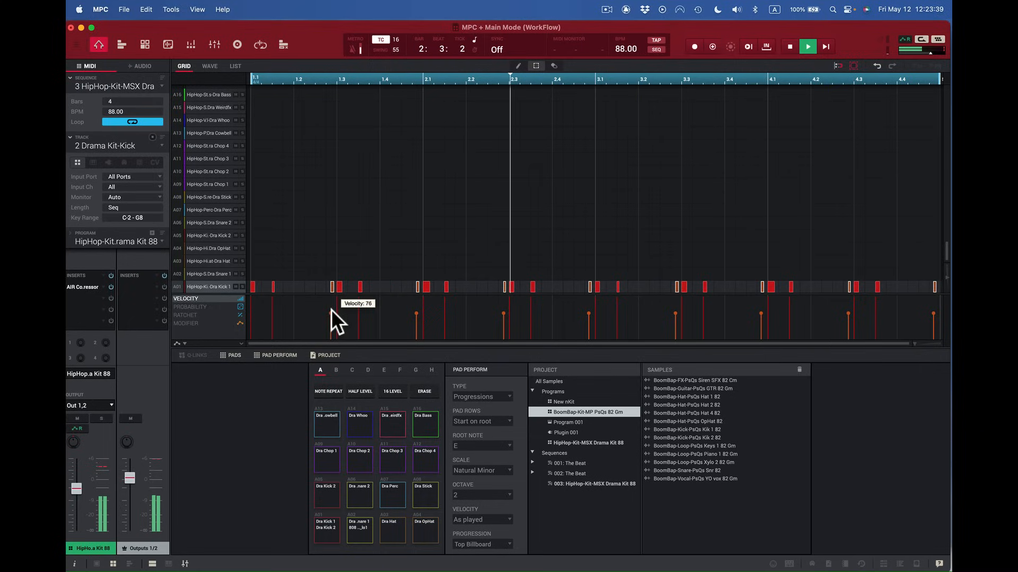
pyautogui.press('space')
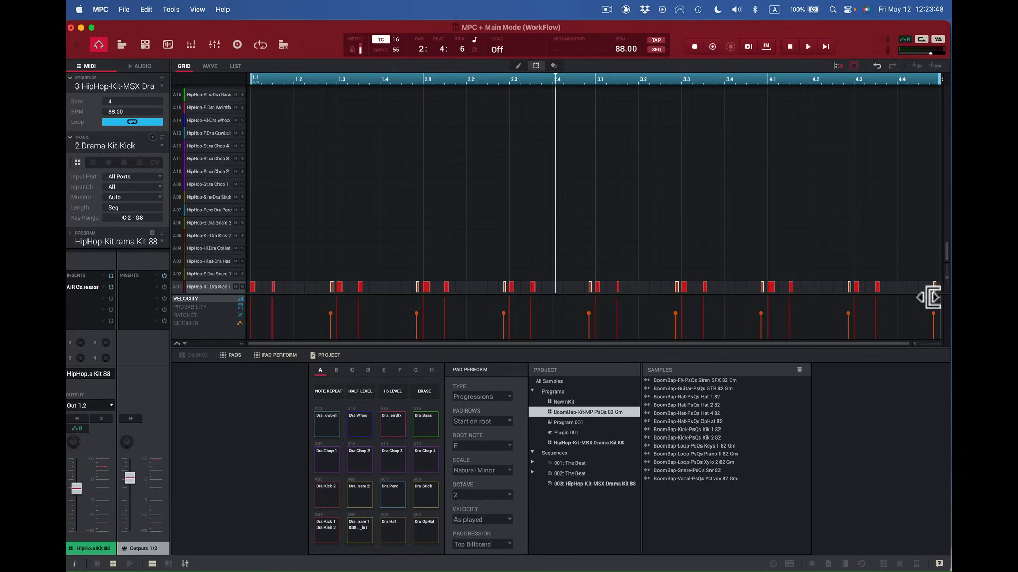
# Try shifting the selected Kick 1 notes earlier, undo the move, and clear the selection.
pyautogui.moveTo(332, 310)
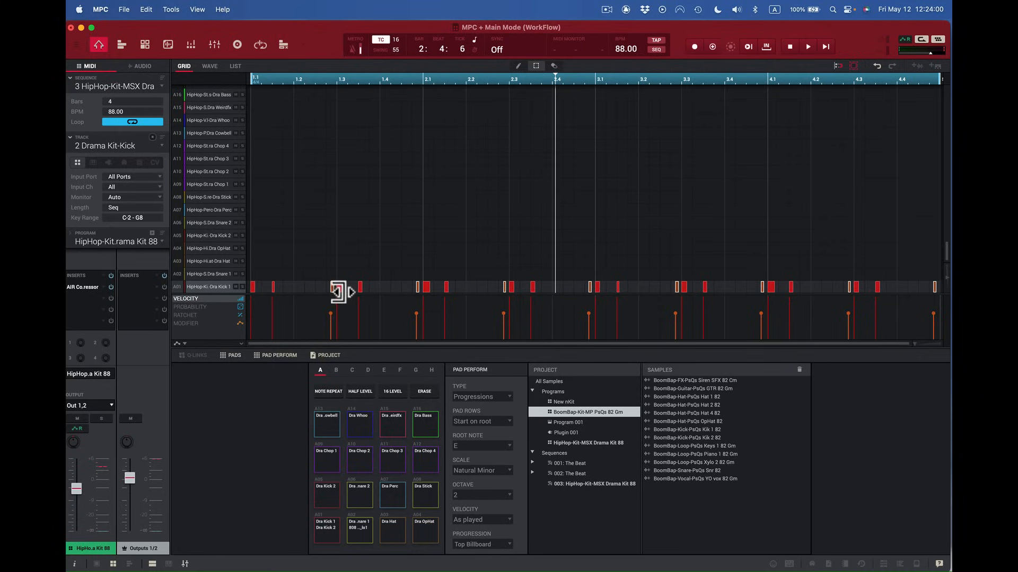
pyautogui.moveTo(332, 286); pyautogui.dragTo(310, 289)
pyautogui.press('super+z')
pyautogui.click(498, 259)
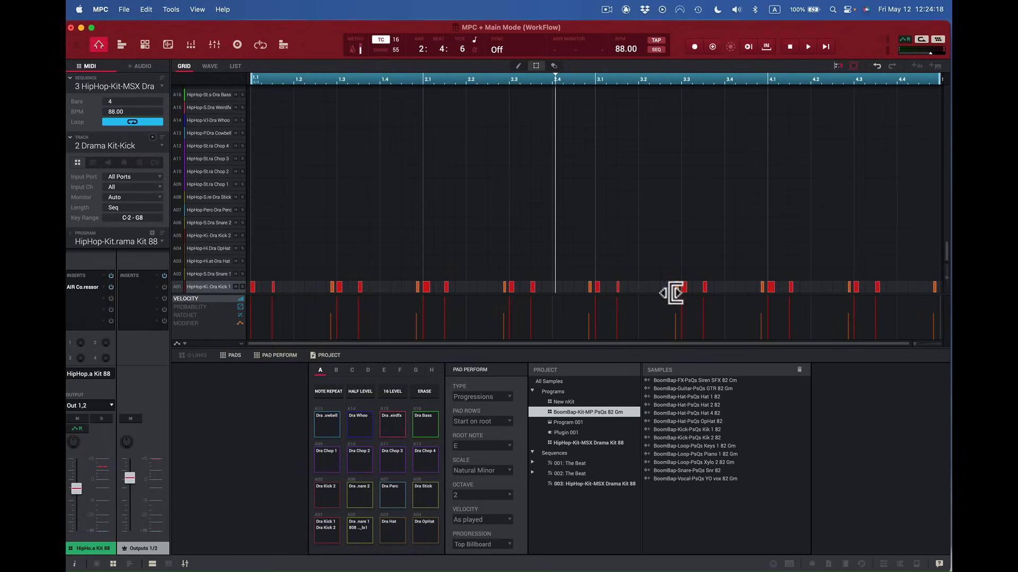
# Try erasing the softer Kick 1 note just before beat 1.3 with the Eraser tool, and undo the deletion.
pyautogui.click(554, 65)
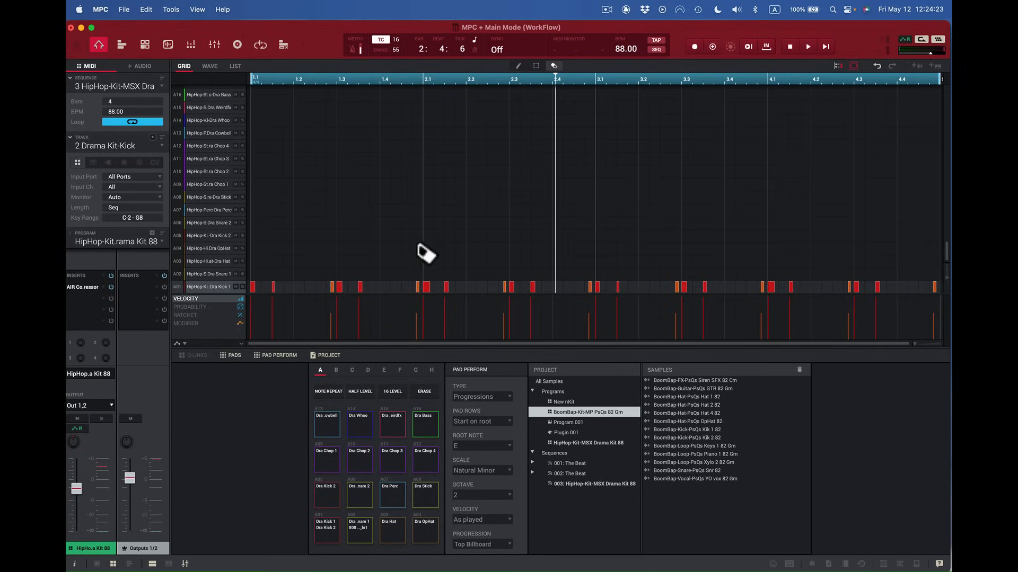
pyautogui.click(332, 287)
pyautogui.click(334, 292)
pyautogui.press('super')
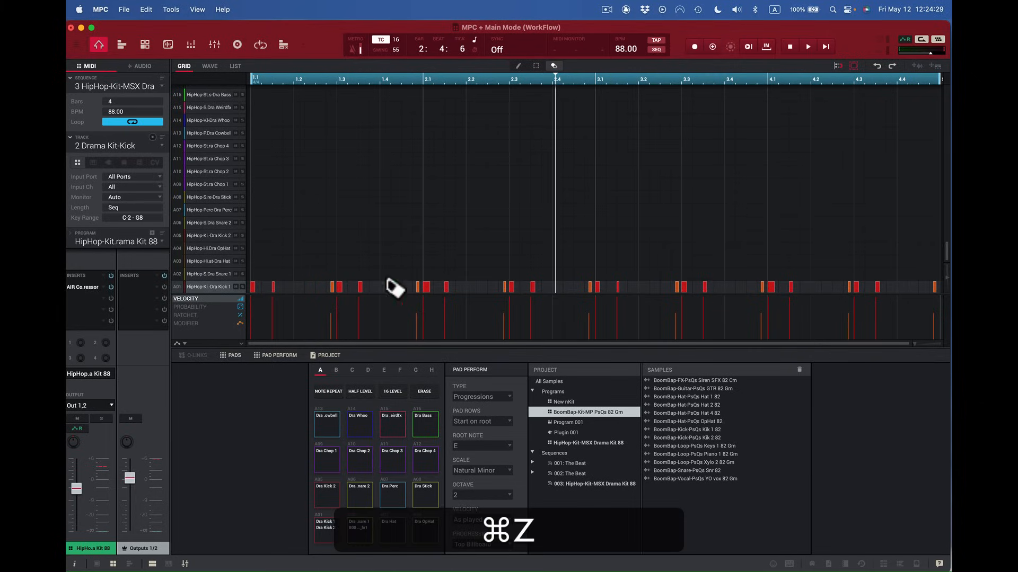
# Marquee-select the Kick 1 notes from just before beat 1.3 to beat 3.4 with the Select tool, and clear the selection.
pyautogui.click(535, 65)
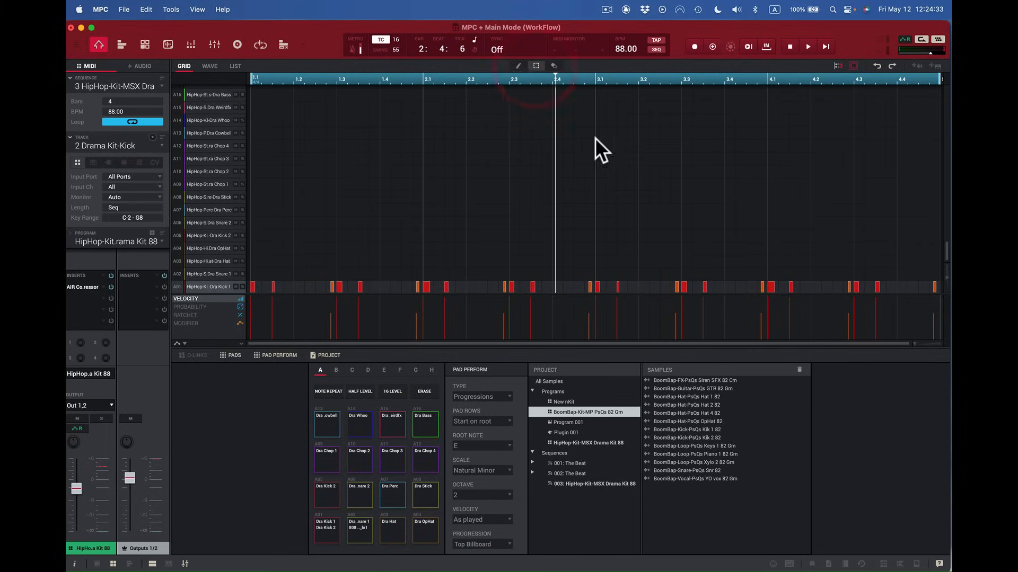
pyautogui.moveTo(326, 272); pyautogui.dragTo(724, 293)
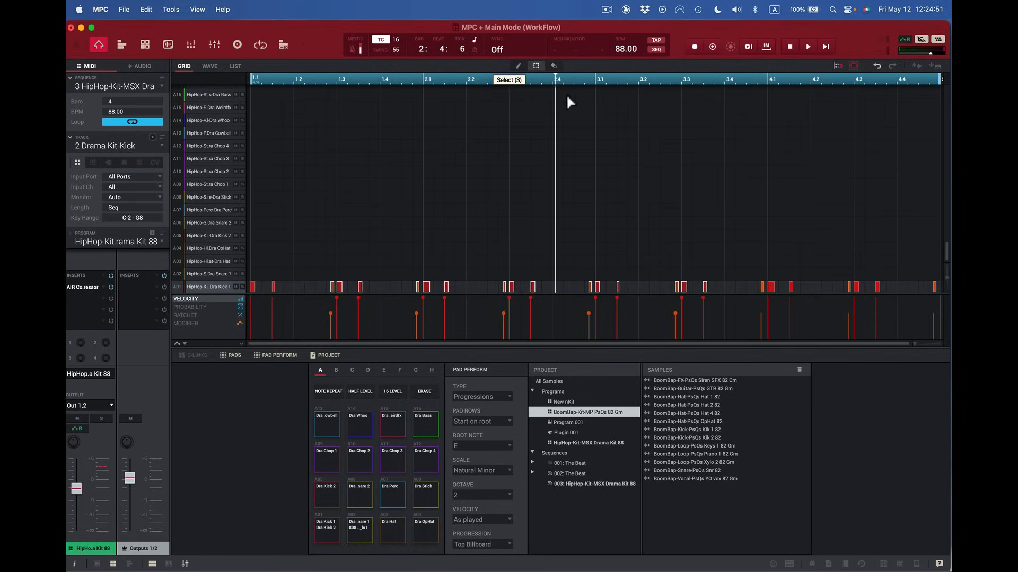
pyautogui.click(719, 172)
# Try adding a Snare 1 note at beat 2.3 with the Draw tool, and undo it.
pyautogui.click(518, 66)
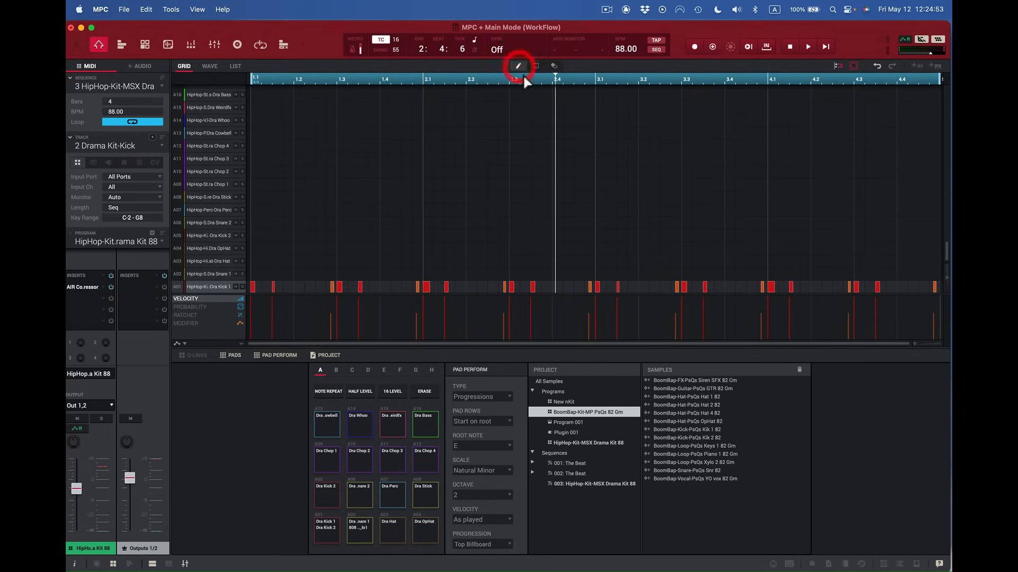
pyautogui.click(515, 274)
pyautogui.press('super+z')
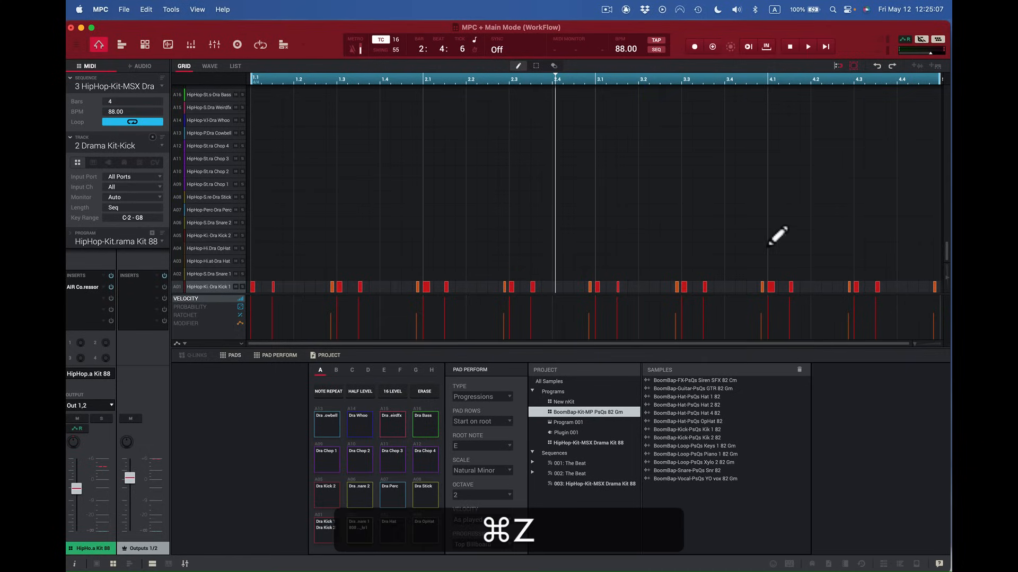
# Set the time correction to 16T and draw three consecutive Snare 1 notes starting at beat 2.2.
pyautogui.click(397, 39)
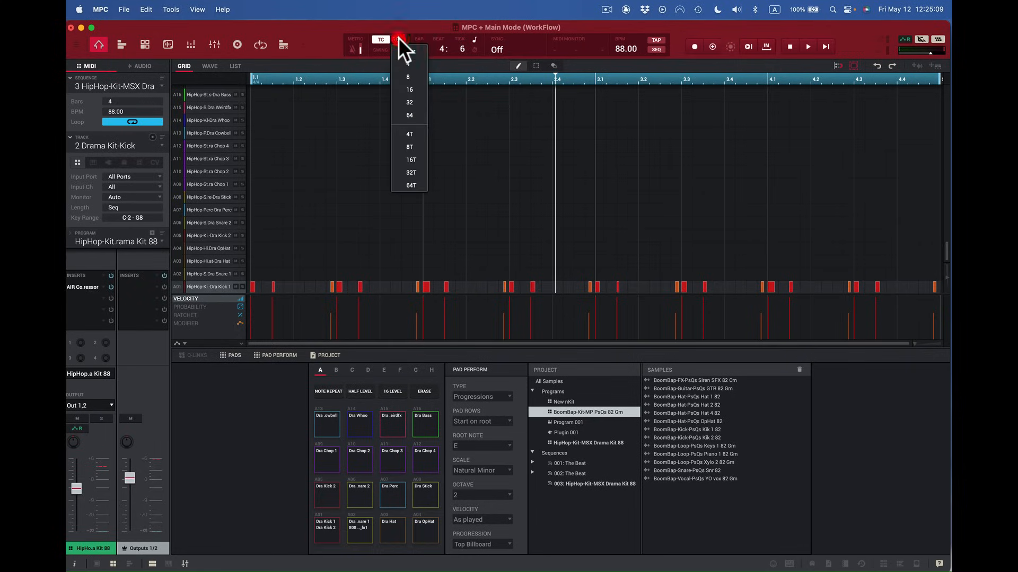
pyautogui.click(413, 159)
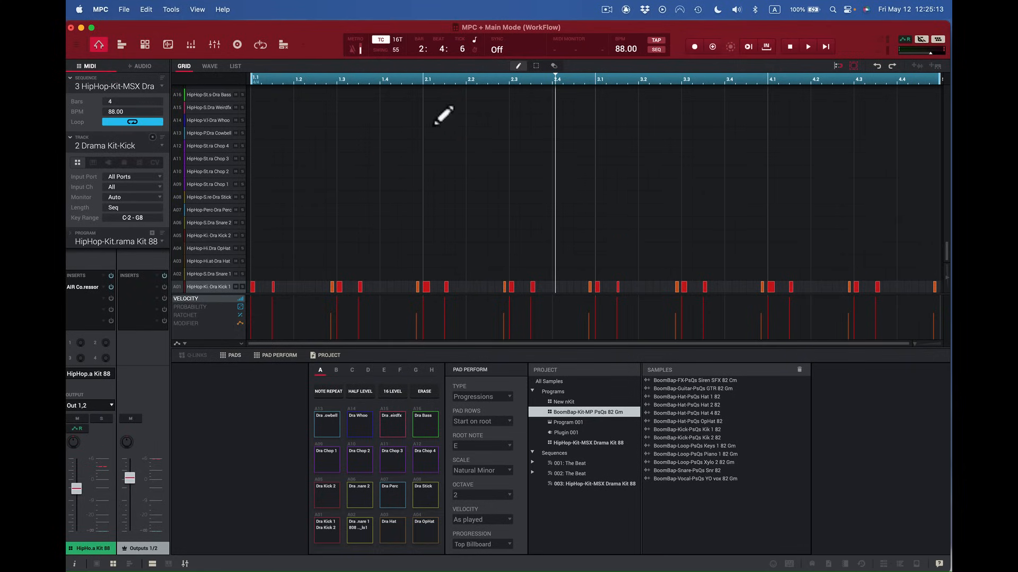
pyautogui.click(470, 273)
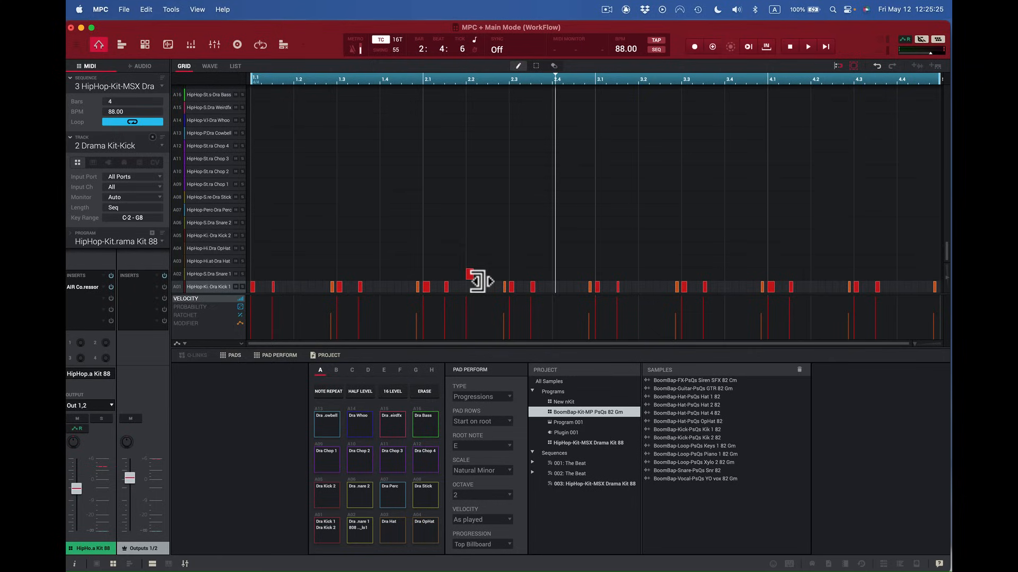
pyautogui.click(477, 274)
pyautogui.click(484, 274)
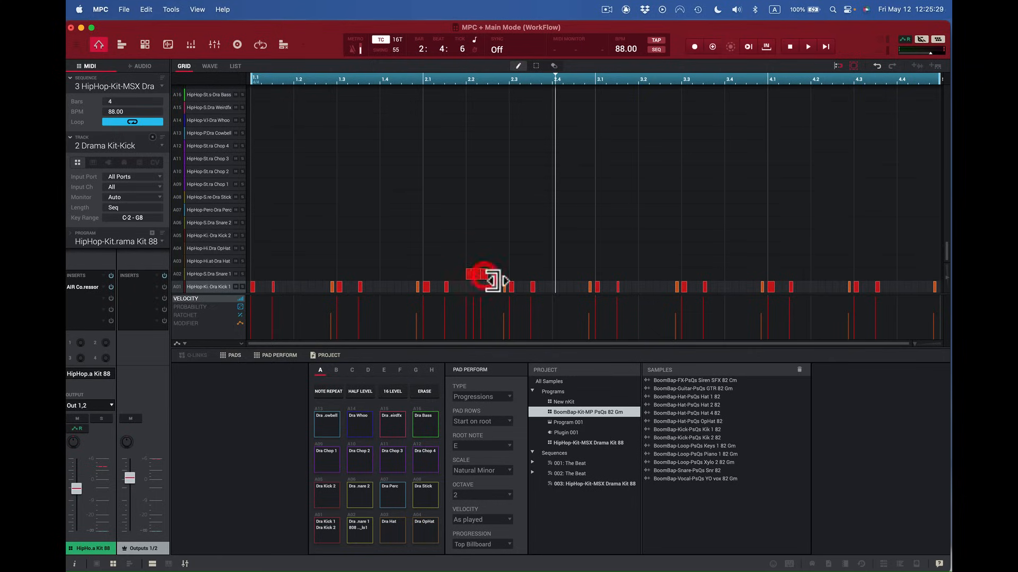
# Fill the Snare 1 row with consecutive 16T notes from beat 2.1 to beat 2.3 using the Draw tool.
pyautogui.click(491, 274)
pyautogui.click(498, 274)
pyautogui.click(505, 274)
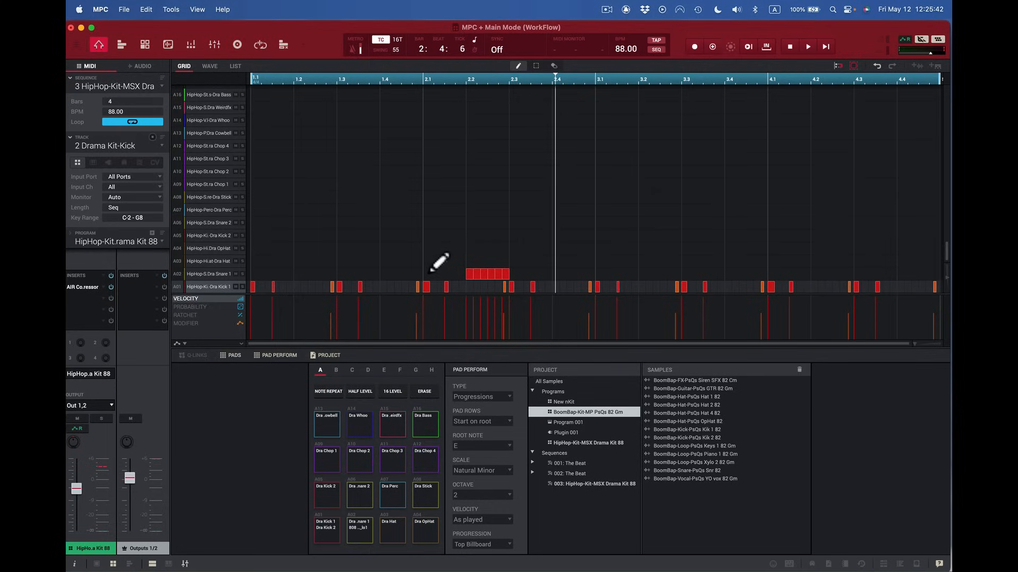
pyautogui.moveTo(428, 272); pyautogui.dragTo(462, 272)
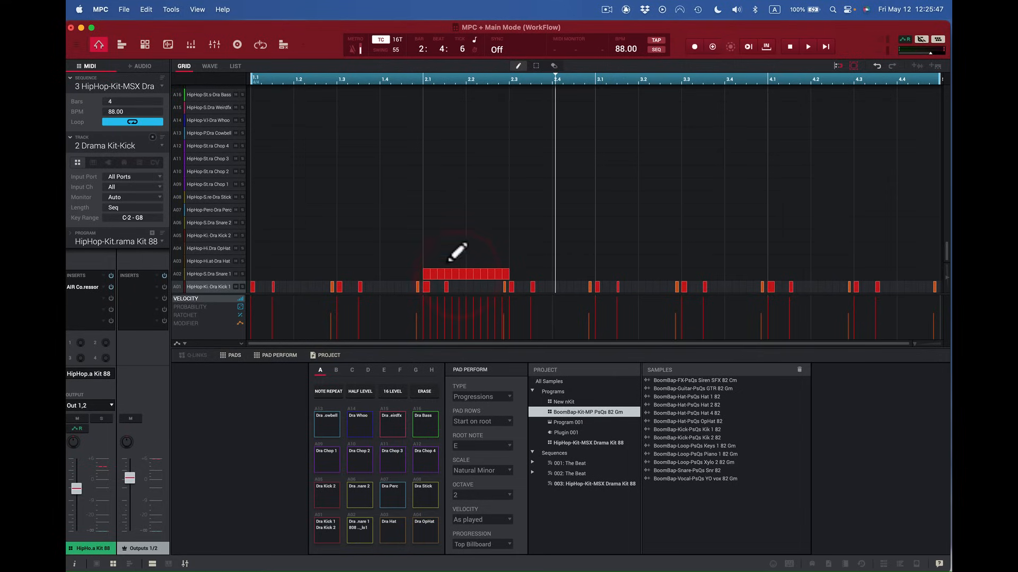
# Draw a continuous run of Snare 2 notes from just before beat 1.4 to beat 4.3, then undo and redo it.
pyautogui.moveTo(379, 225); pyautogui.dragTo(855, 194)
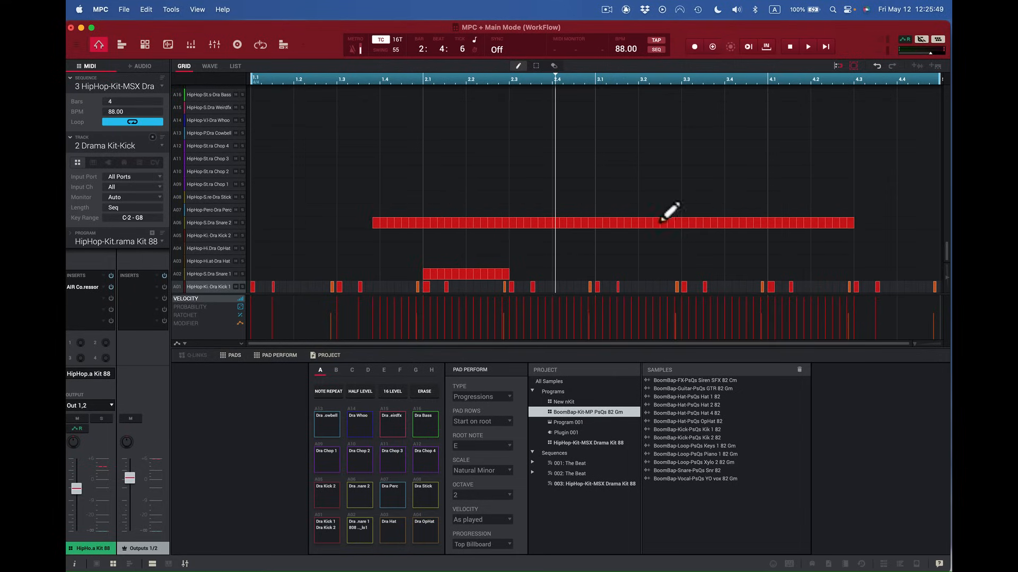
pyautogui.press('super+z')
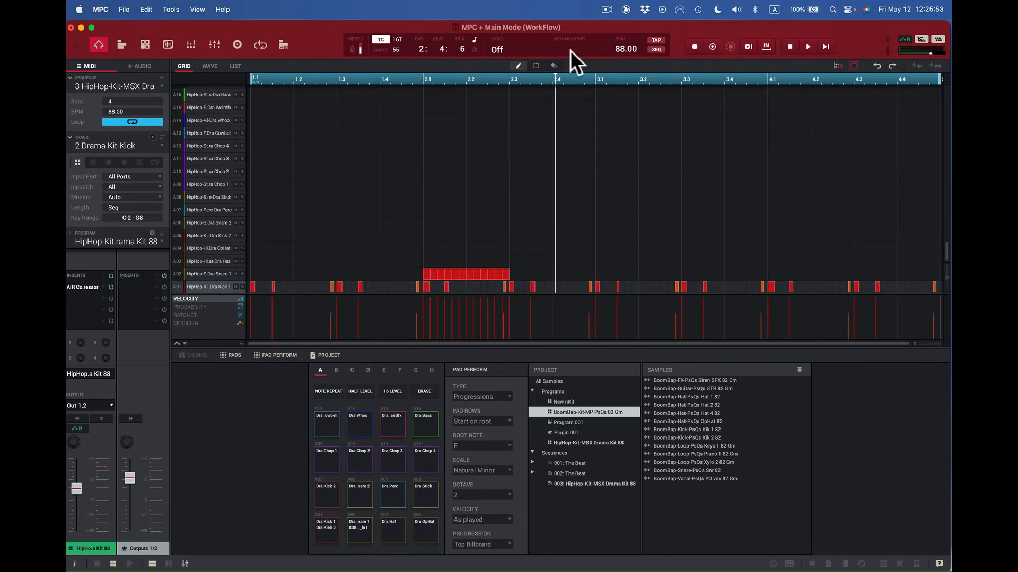
pyautogui.press('shift+super+z')
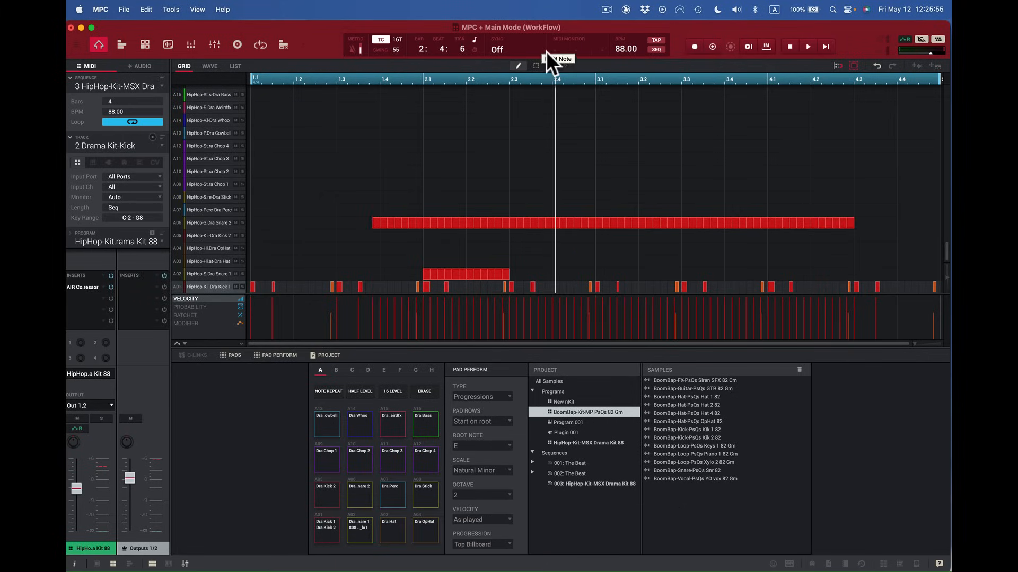
# Erase the drawn Snare 2 run and the Snare 1 notes between beats 2.1 and 2.3 with the Eraser tool.
pyautogui.click(555, 66)
pyautogui.click(823, 220)
pyautogui.moveTo(388, 222)
pyautogui.mouseDown()
pyautogui.moveTo(380, 226)
pyautogui.moveTo(866, 234)
pyautogui.mouseUp()
pyautogui.click(856, 224)
pyautogui.moveTo(512, 276); pyautogui.dragTo(424, 272)
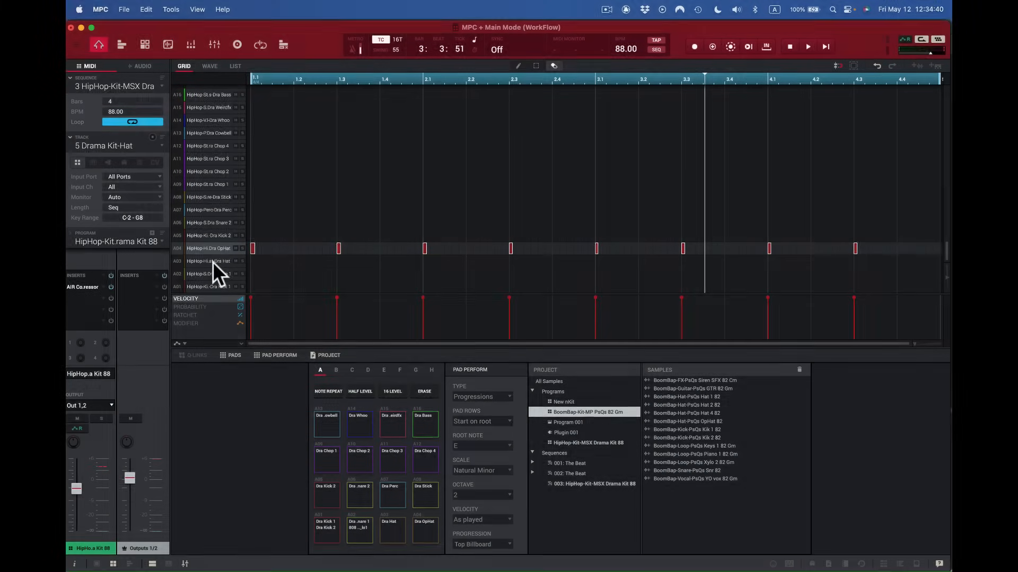
# Audition the Hat, Kick 2, Snare 2 and Perc pads from the grid's pad rows.
pyautogui.click(212, 262)
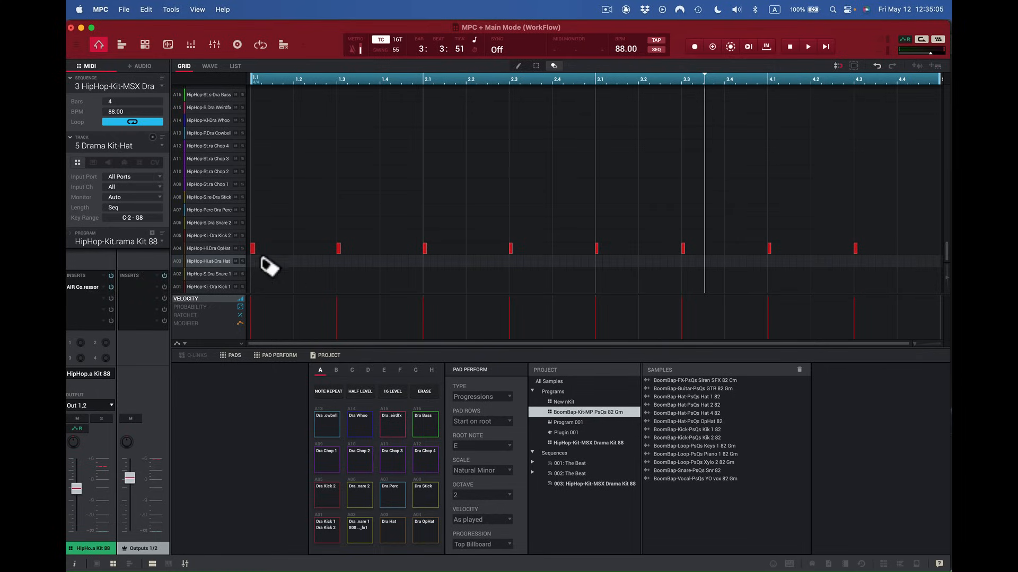
pyautogui.click(178, 234)
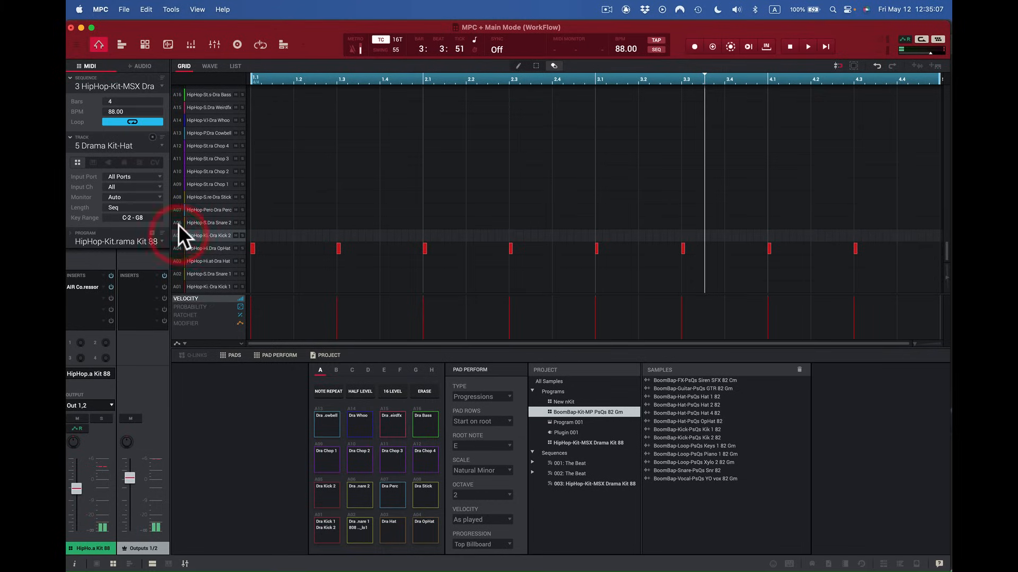
pyautogui.click(177, 219)
pyautogui.click(177, 209)
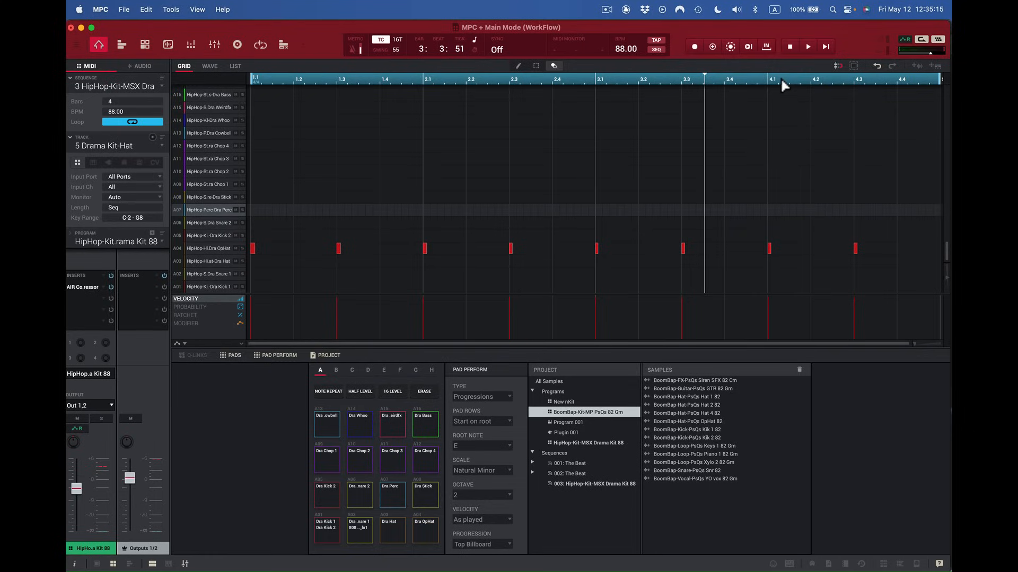
# Toggle the option that selects a pad's note events along with the pad, and try it on the OpHat and Hat pads.
pyautogui.click(836, 64)
pyautogui.click(853, 67)
pyautogui.click(423, 532)
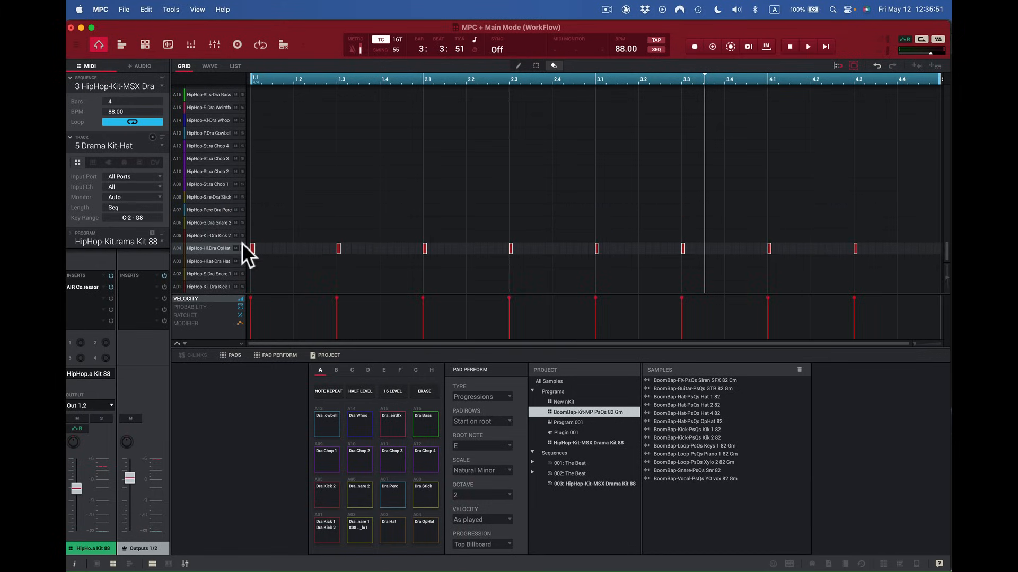
pyautogui.click(855, 65)
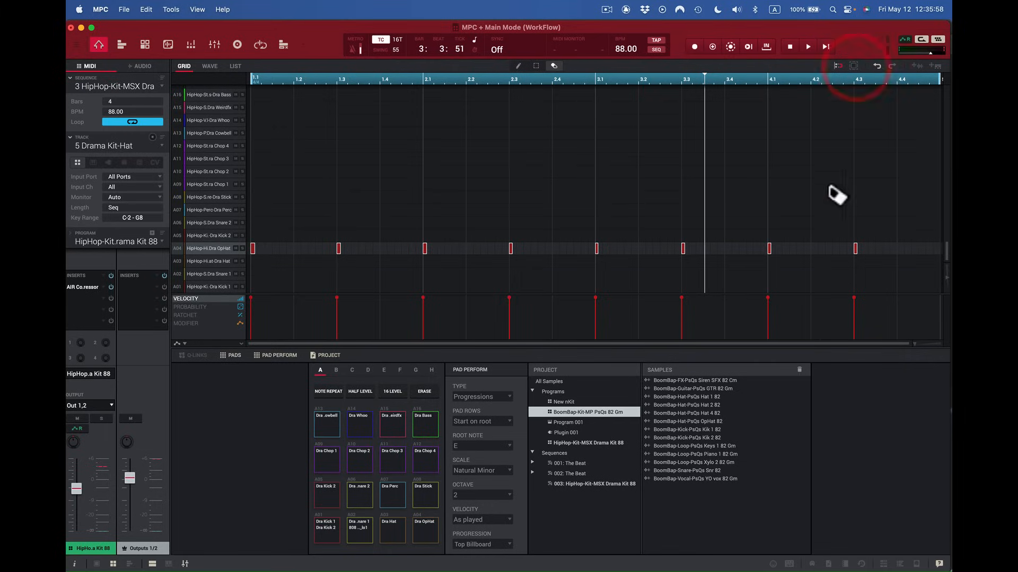
pyautogui.click(427, 526)
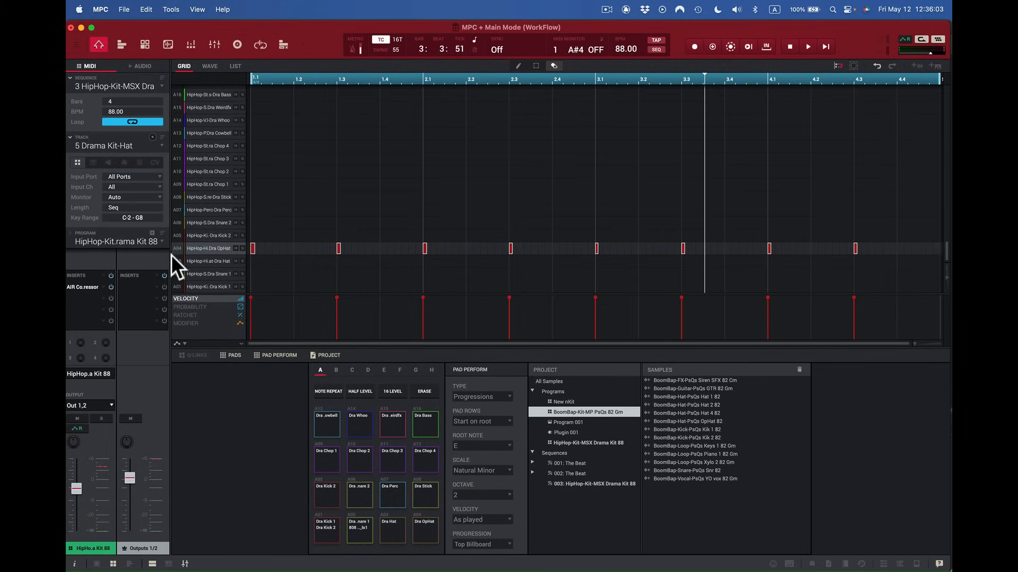
pyautogui.click(396, 530)
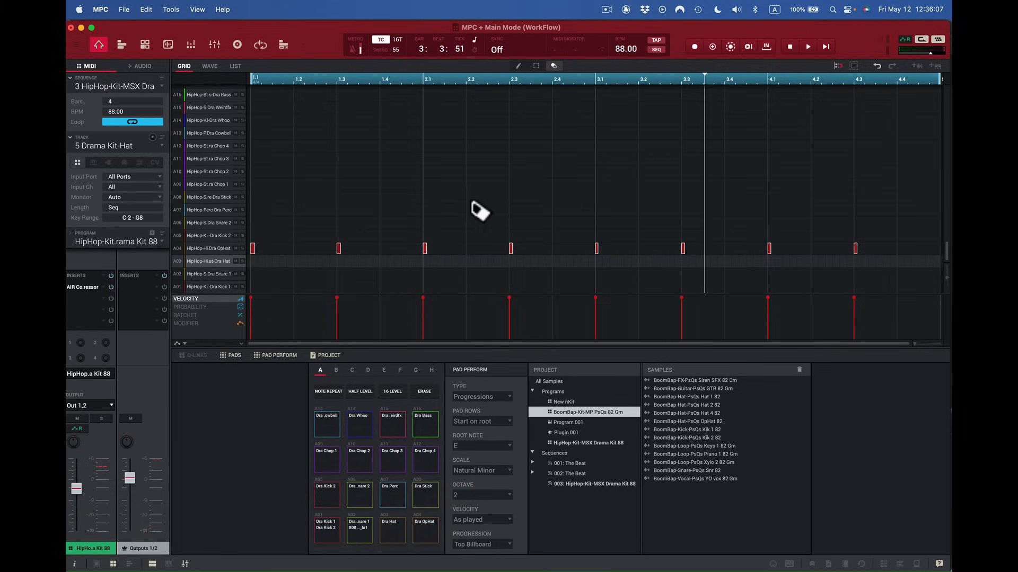
# Try adding a Chop 3 note just before beat 2.3 with the Draw tool, and undo it.
pyautogui.click(519, 66)
pyautogui.click(495, 155)
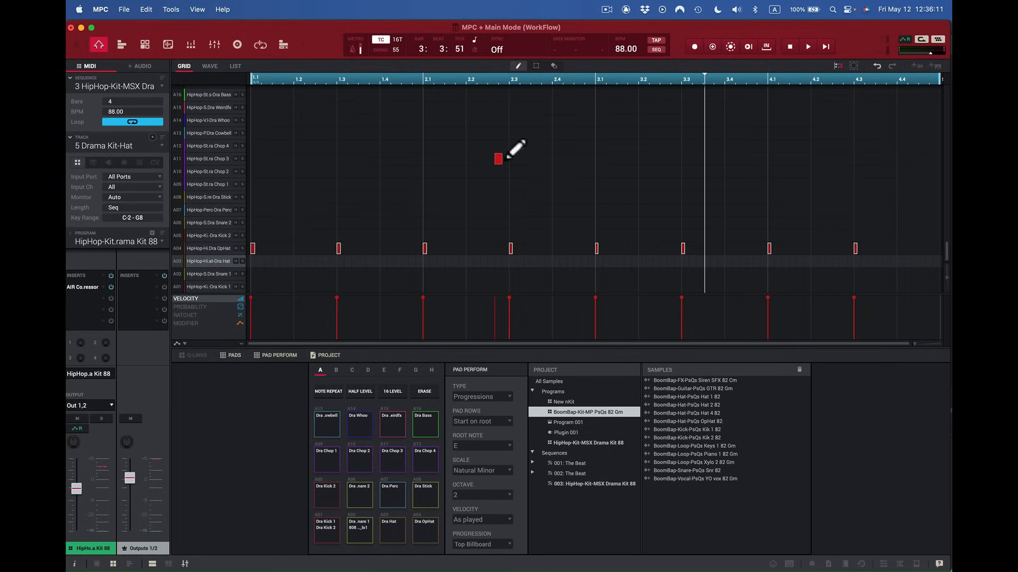
pyautogui.press('super+z')
# Clear the note selection with the Select tool and trigger the OpHat pad.
pyautogui.click(536, 66)
pyautogui.click(523, 195)
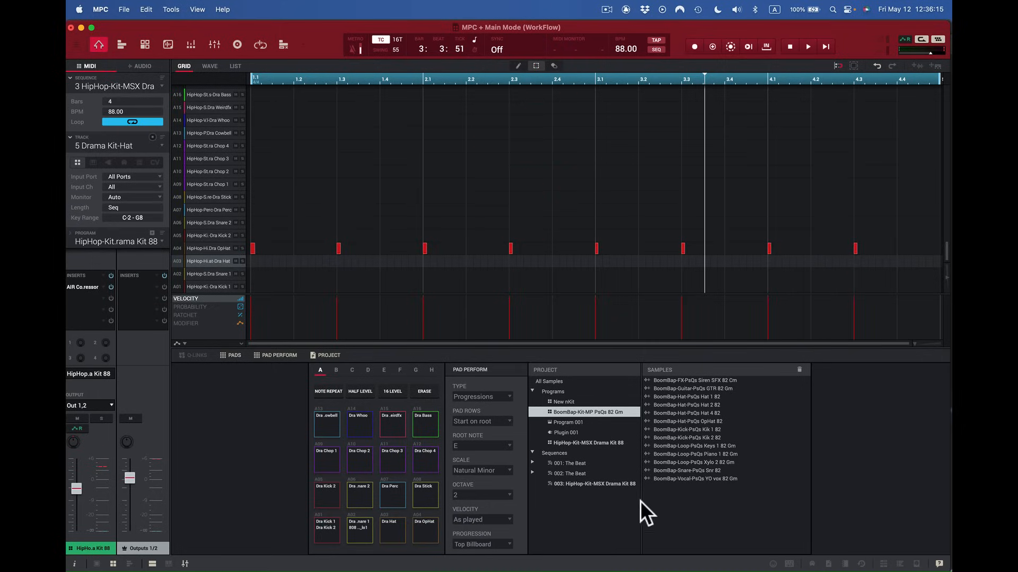
pyautogui.click(431, 530)
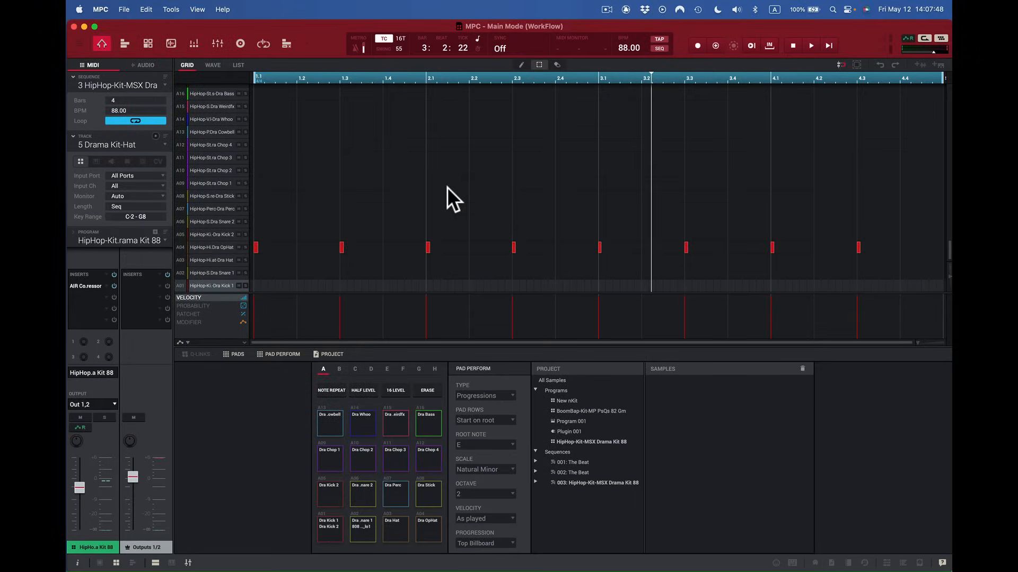
# Play and stop the sequence, and move the MPC window down to uncover part of the desktop.
pyautogui.press('space')
pyautogui.press('space')
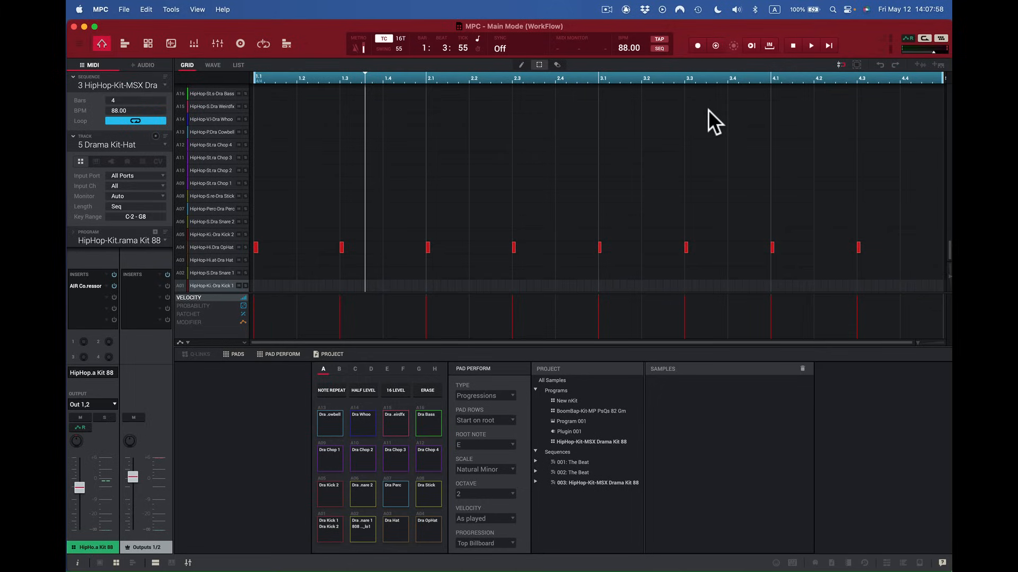
pyautogui.moveTo(708, 102); pyautogui.dragTo(675, 125)
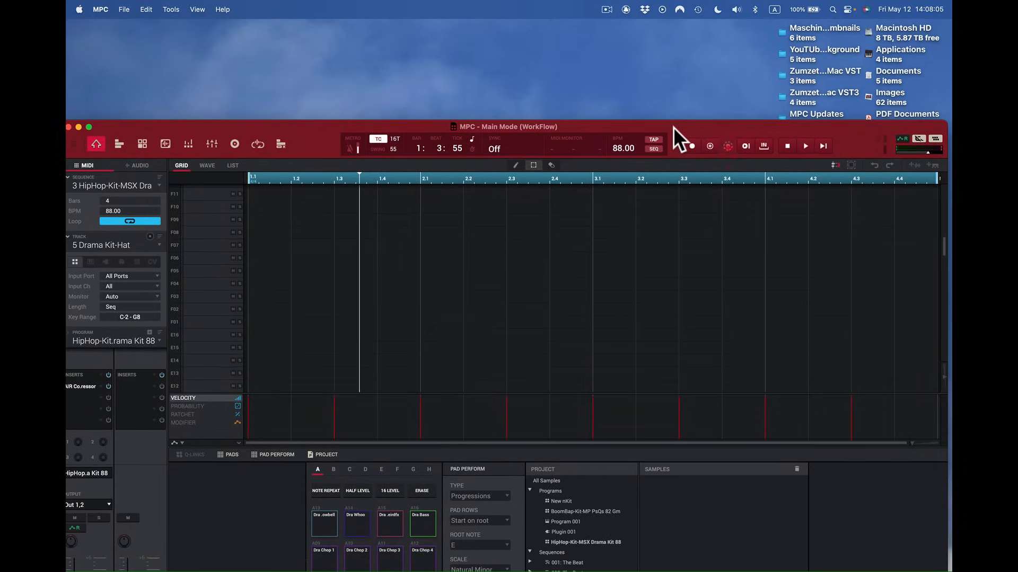
# Export the sequence as a WAV file and the Drama Kit-Hat track as a MIDI file onto the desktop.
pyautogui.click(918, 164)
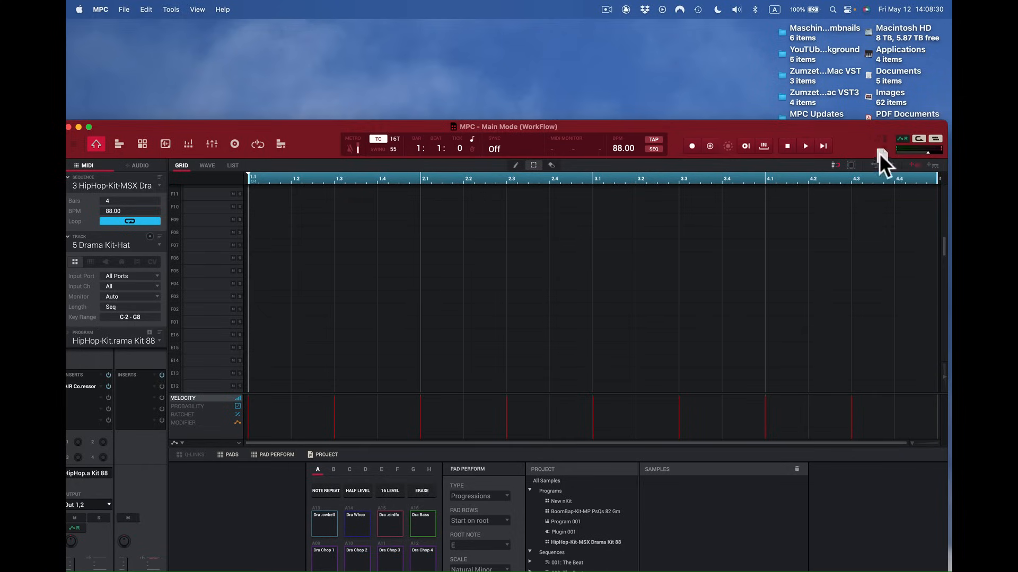
pyautogui.moveTo(721, 116); pyautogui.dragTo(439, 70)
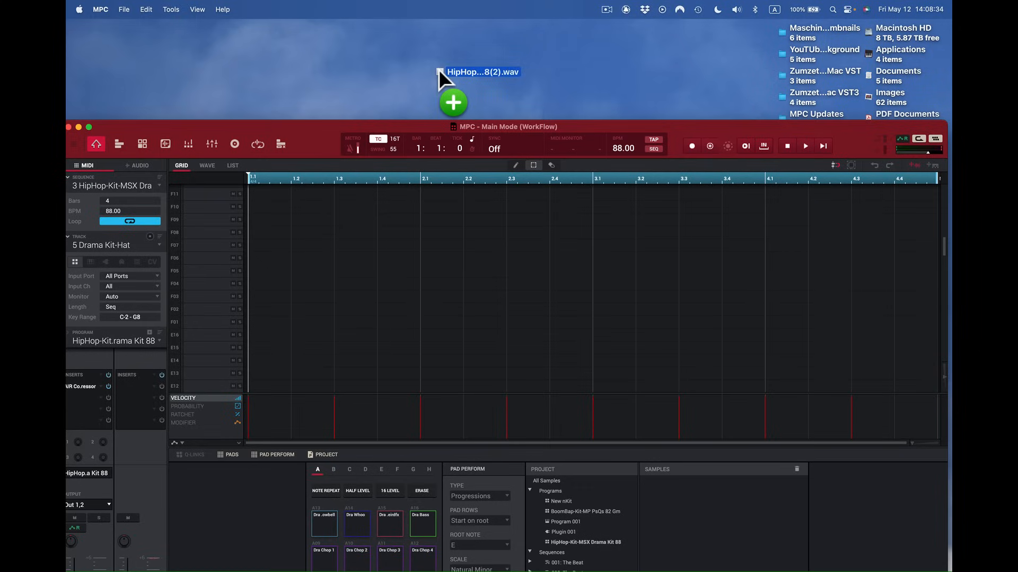
pyautogui.moveTo(438, 70); pyautogui.dragTo(439, 69)
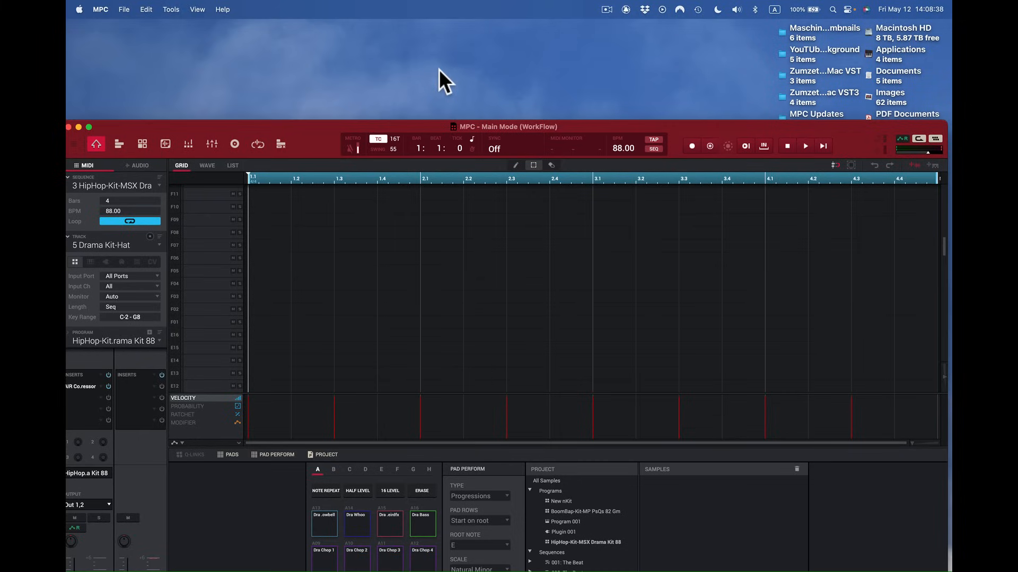
pyautogui.click(933, 164)
pyautogui.moveTo(713, 123); pyautogui.dragTo(493, 89)
# Reposition and hide the MPC window, and expand the Music stack on the desktop.
pyautogui.moveTo(678, 131); pyautogui.dragTo(683, 34)
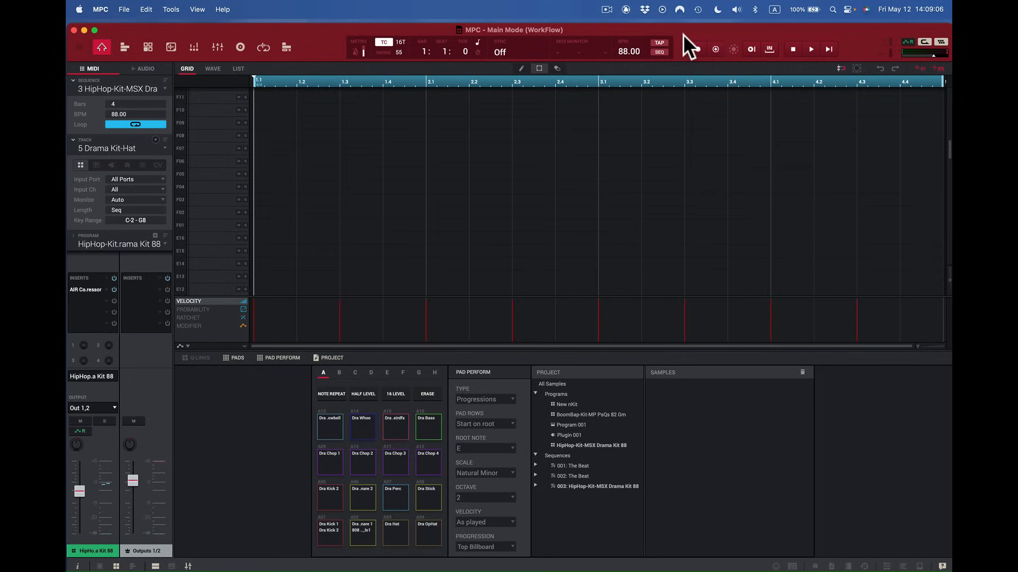
pyautogui.moveTo(682, 34); pyautogui.dragTo(683, 37)
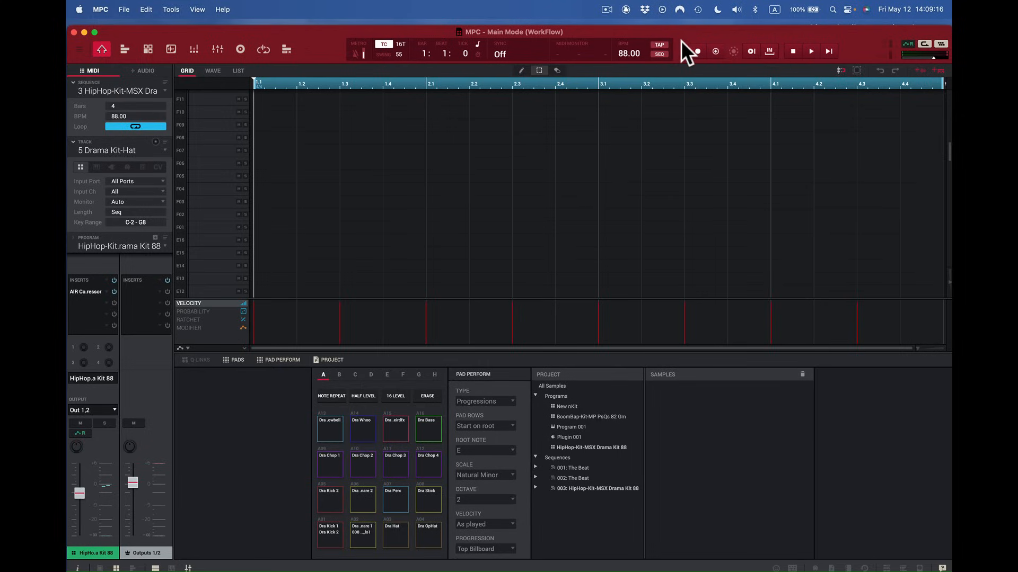
pyautogui.click(680, 122)
pyautogui.moveTo(685, 33); pyautogui.dragTo(620, 295)
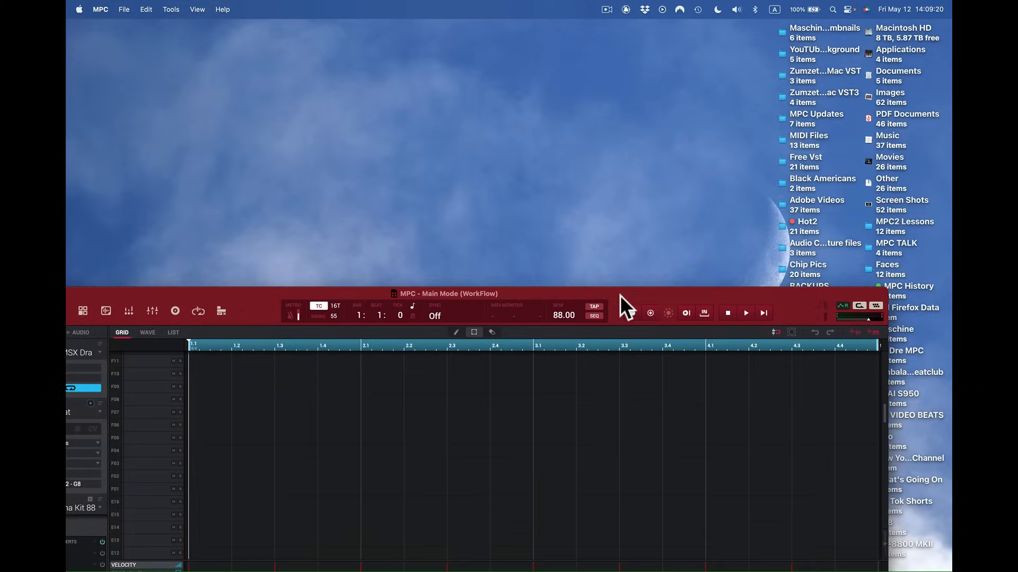
pyautogui.press('super')
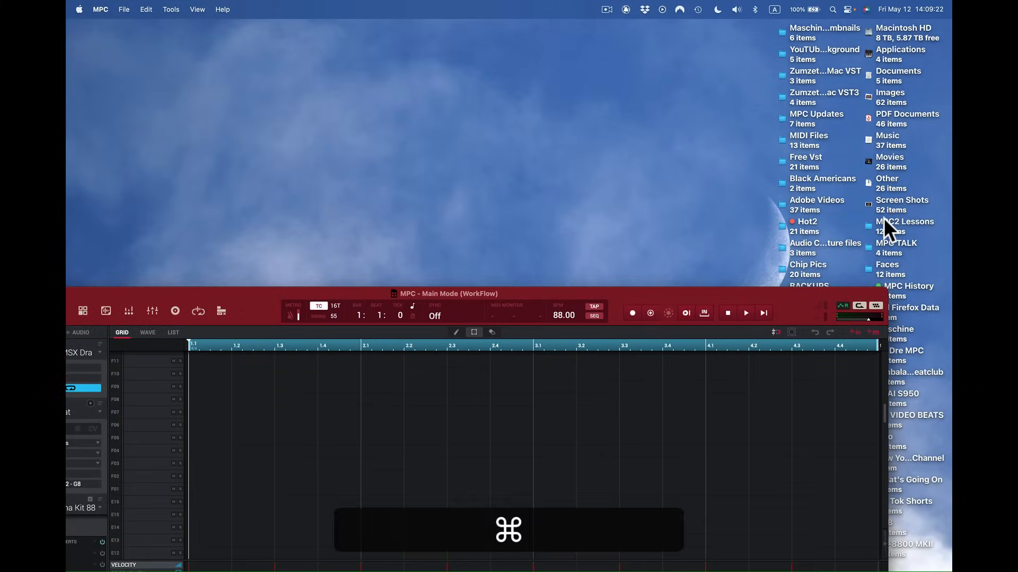
pyautogui.press('super+h')
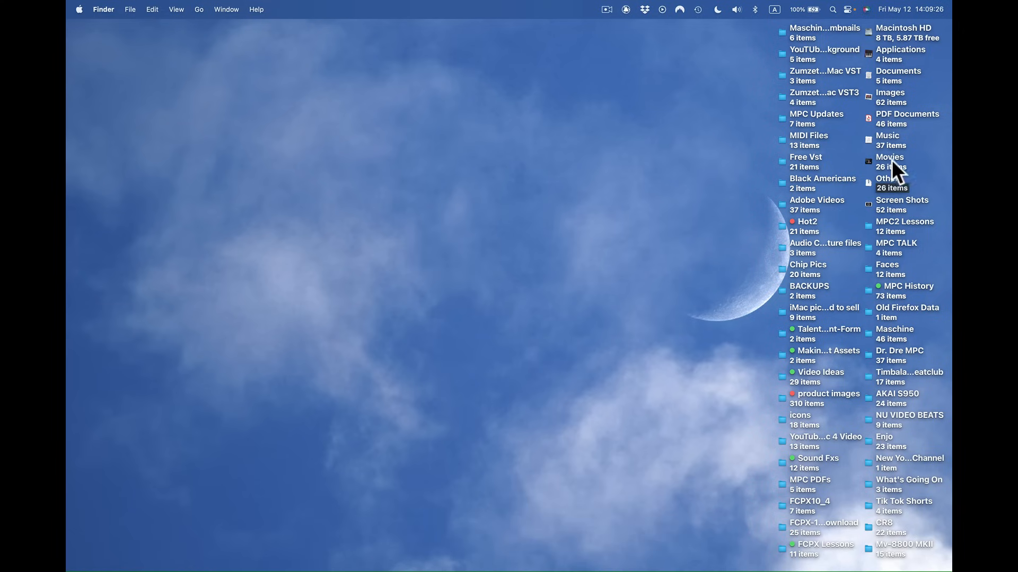
pyautogui.click(869, 137)
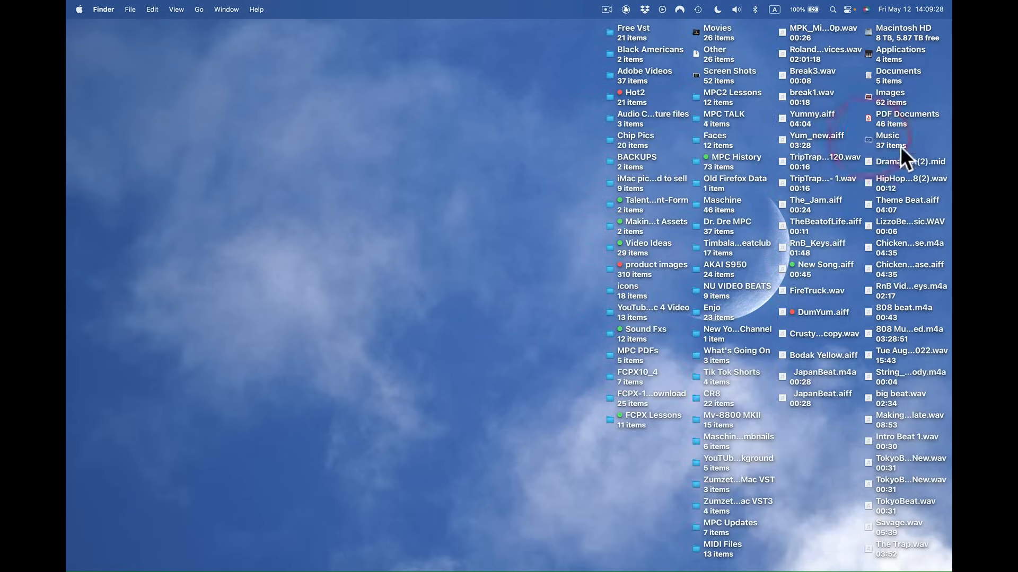
# Open HipHop-Kit-MSX Drama Kit 88(2).wav in QuickTime Player and play it.
pyautogui.rightClick(870, 179)
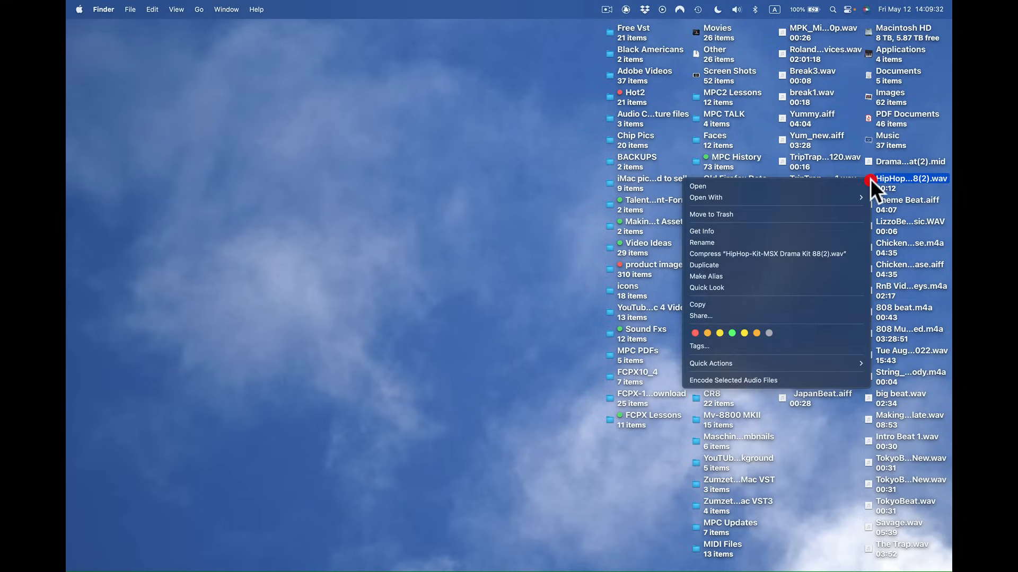
pyautogui.moveTo(854, 192)
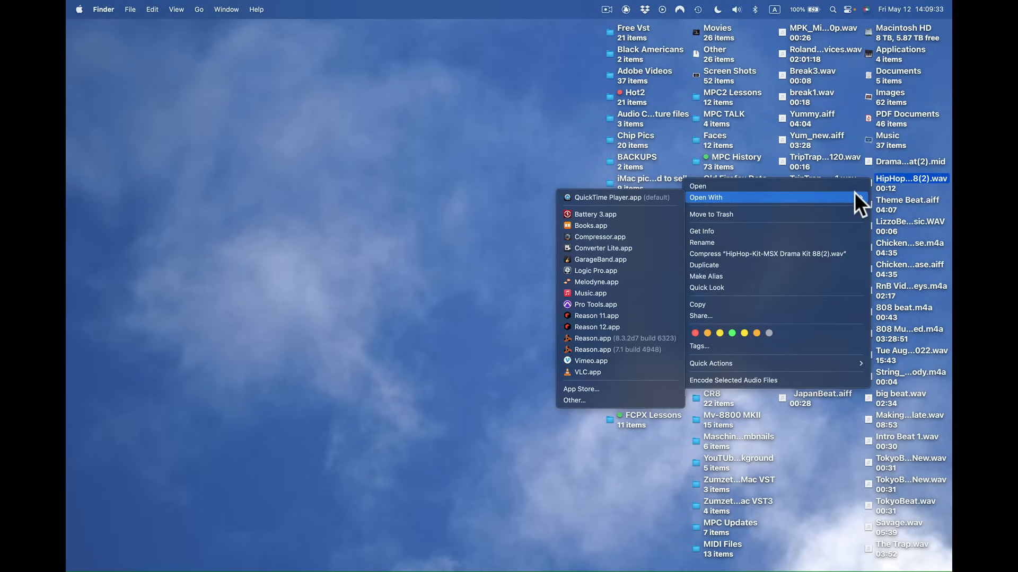
pyautogui.click(633, 197)
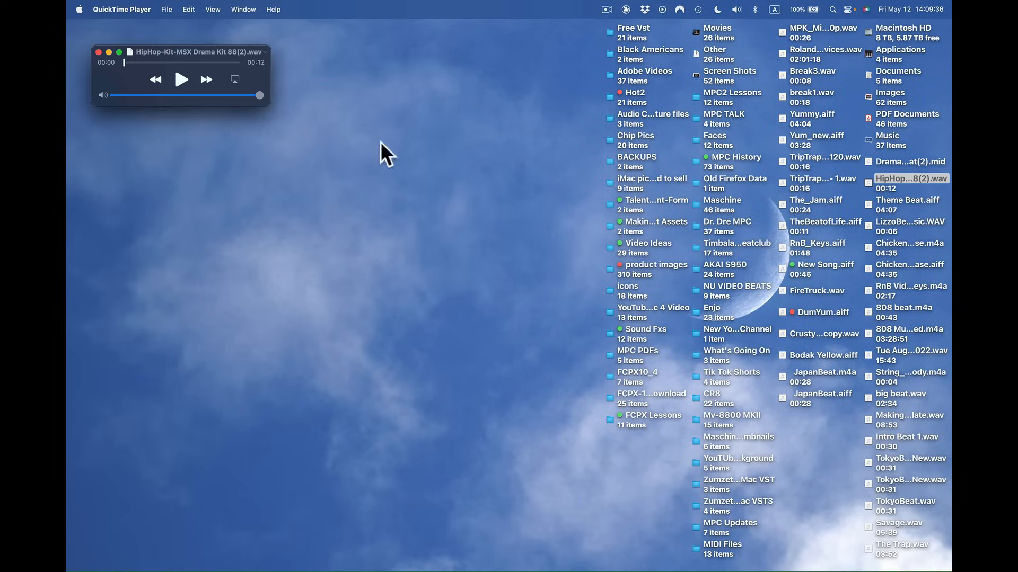
pyautogui.click(180, 81)
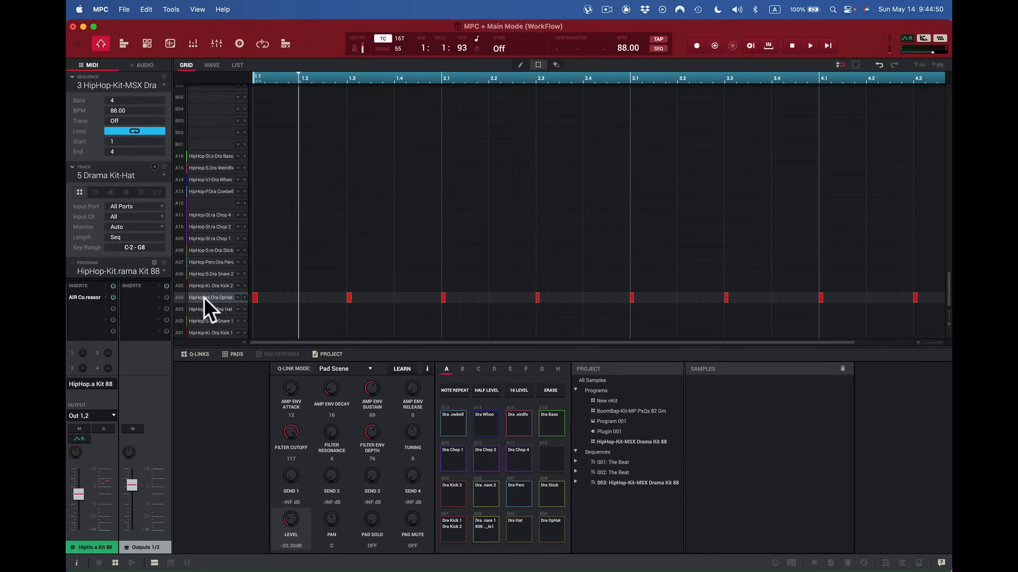
# Reveal the note lane area below the grid and add a mixer Pan automation lane for pad A04.
pyautogui.click(243, 342)
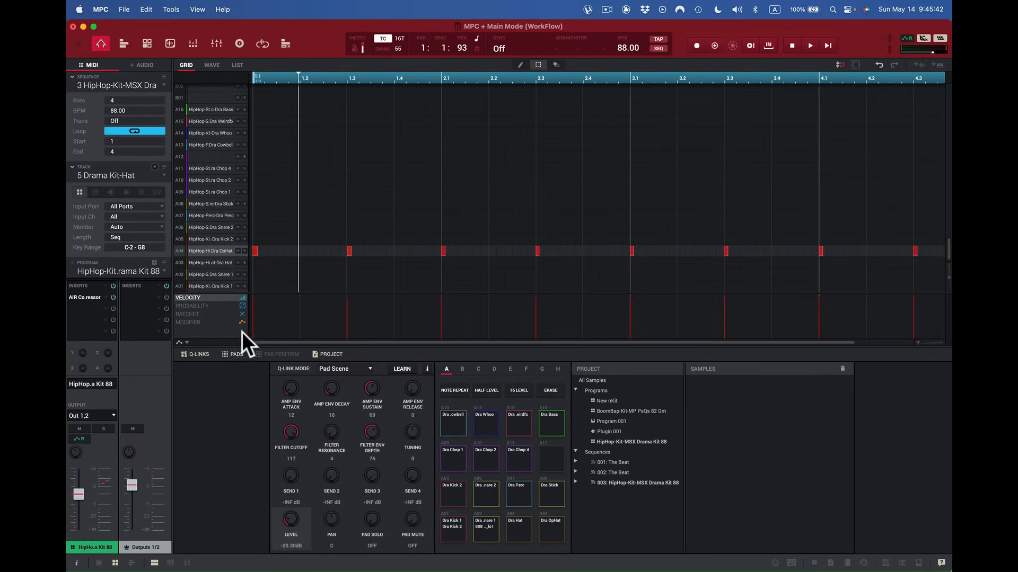
pyautogui.rightClick(186, 341)
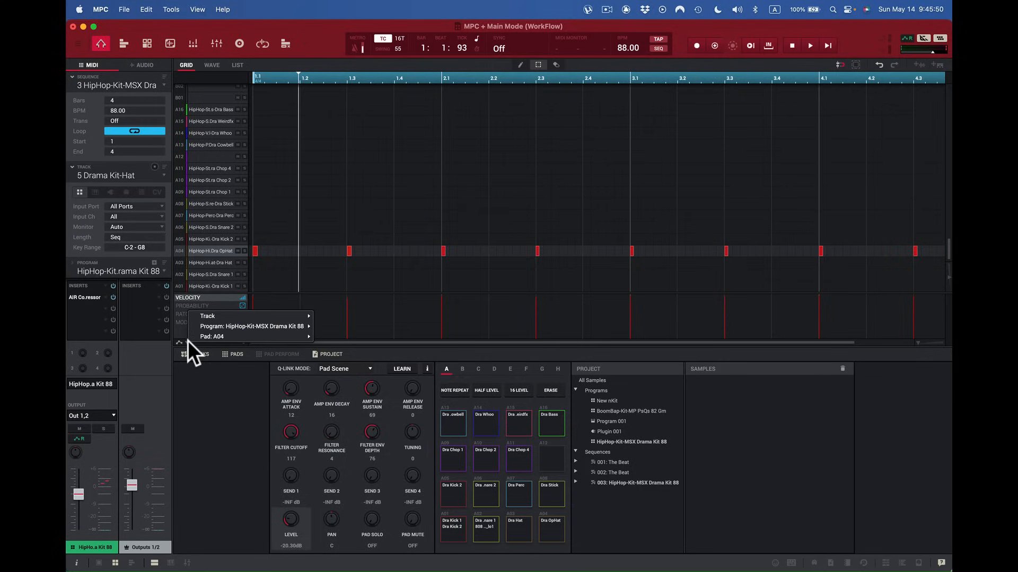
pyautogui.moveTo(188, 339)
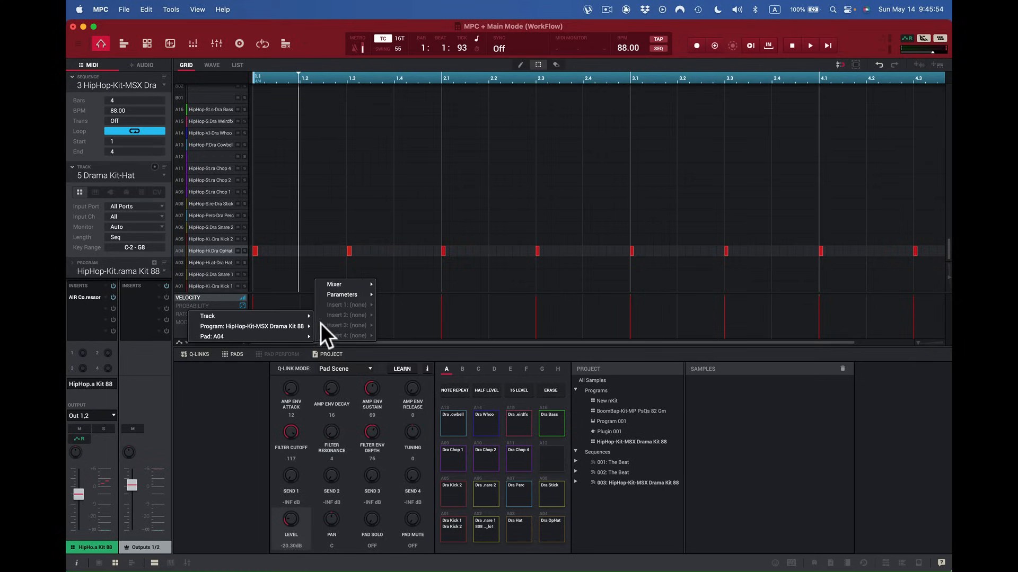
pyautogui.moveTo(346, 284)
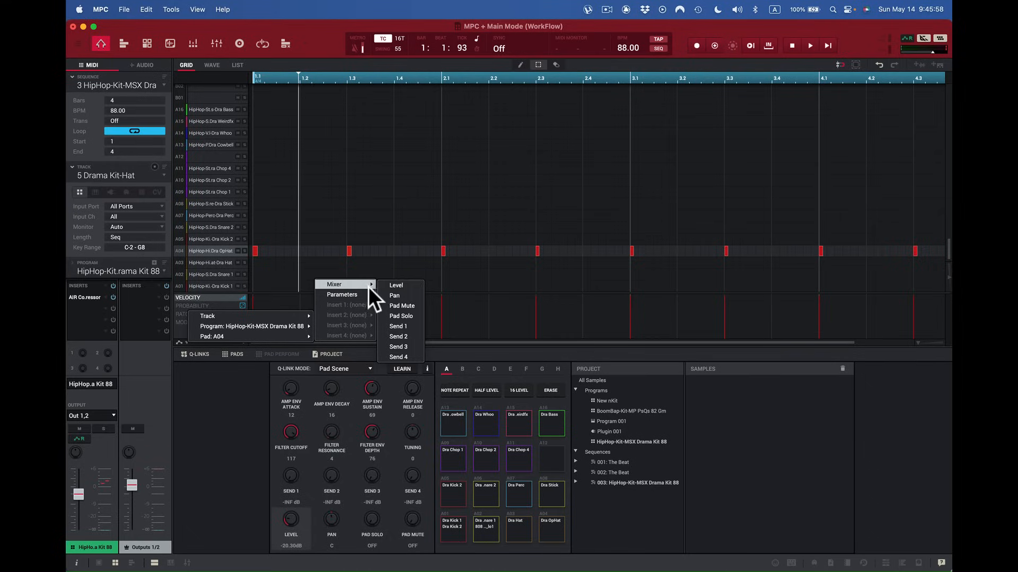
pyautogui.click(403, 295)
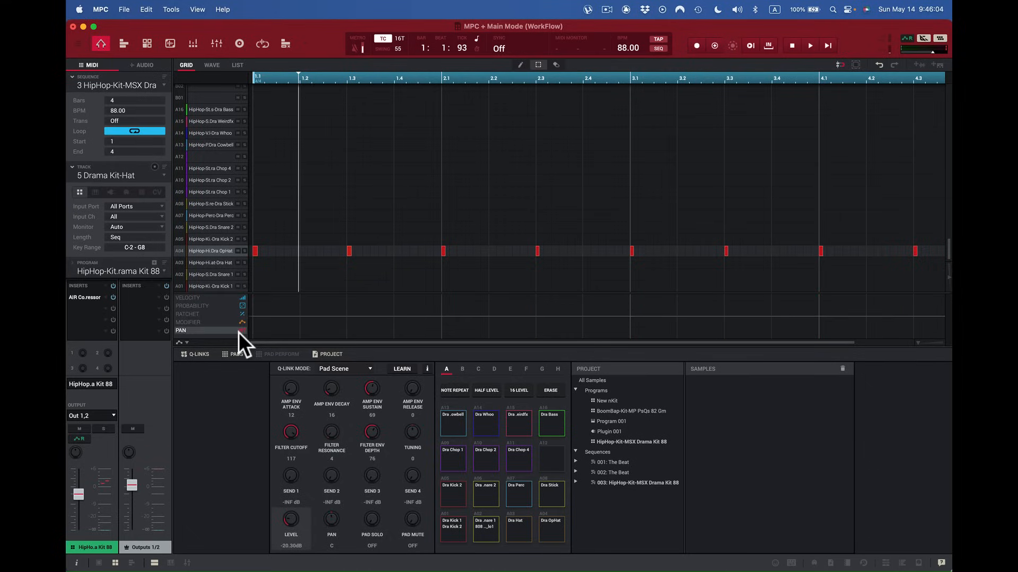
# Audition the Dra OpHat and Dra Hat pads, finishing with Dra OpHat selected.
pyautogui.click(552, 530)
pyautogui.click(552, 530)
pyautogui.click(509, 528)
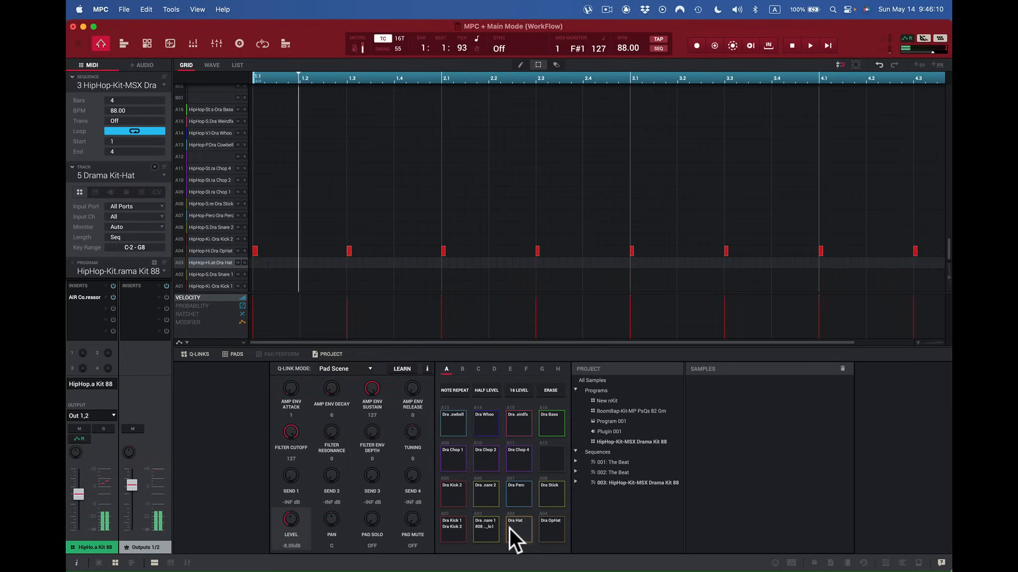
pyautogui.click(545, 529)
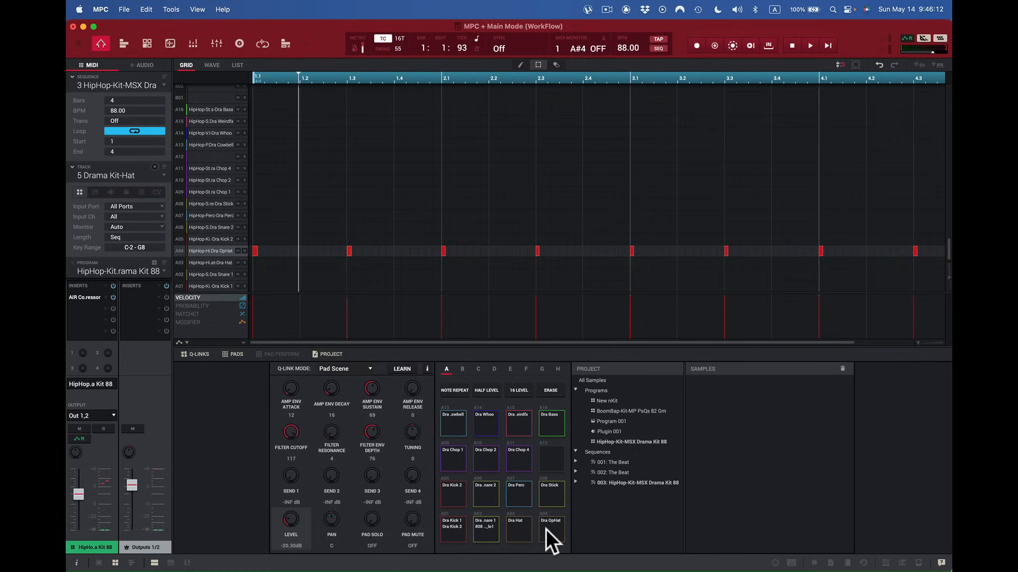
pyautogui.click(548, 529)
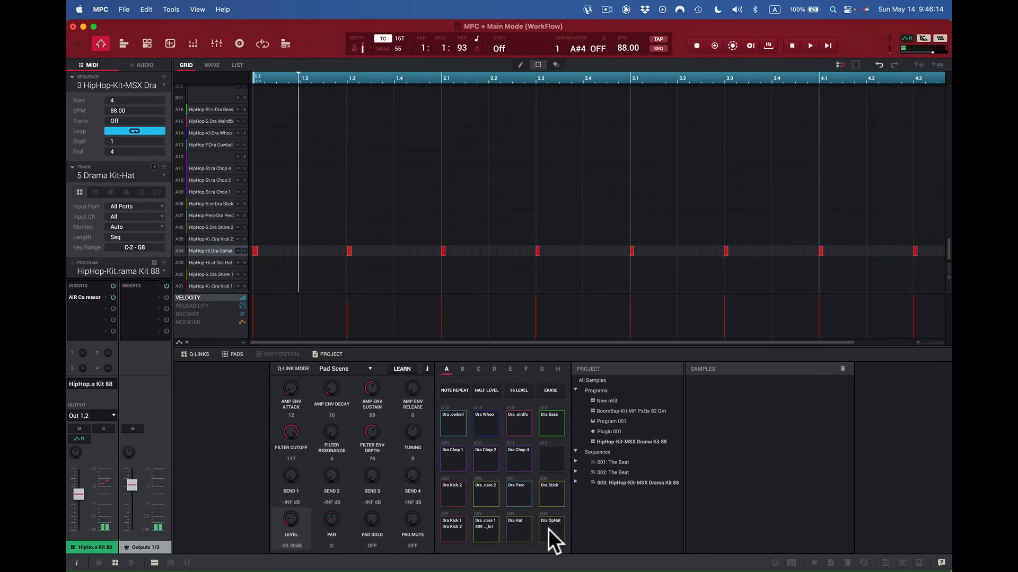
# Add the mixer Pan automation lane for pad A04 again and set the pad's pan to 1R.
pyautogui.click(186, 342)
pyautogui.moveTo(212, 317)
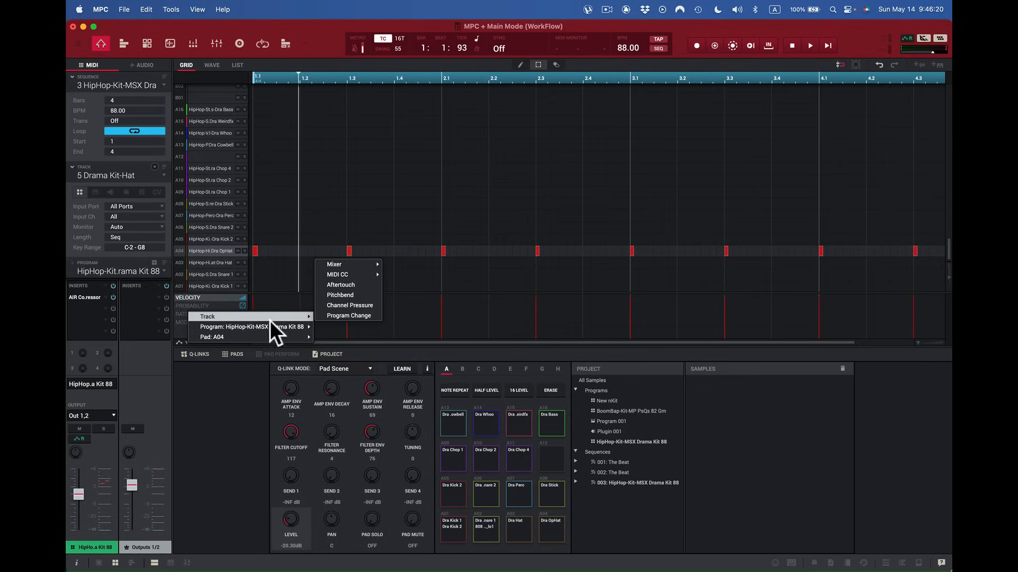
pyautogui.moveTo(260, 333)
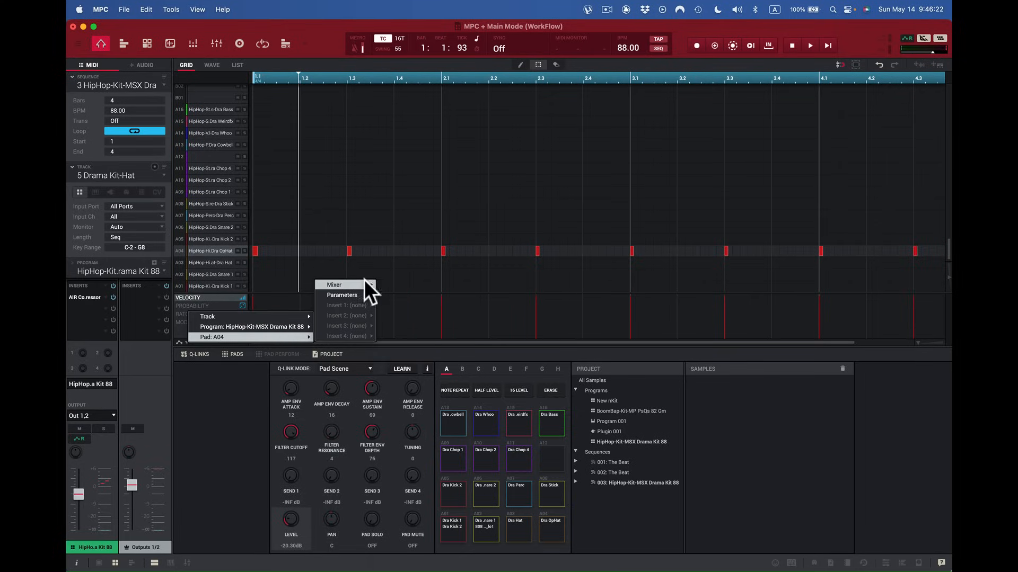
pyautogui.moveTo(363, 285)
pyautogui.click(397, 296)
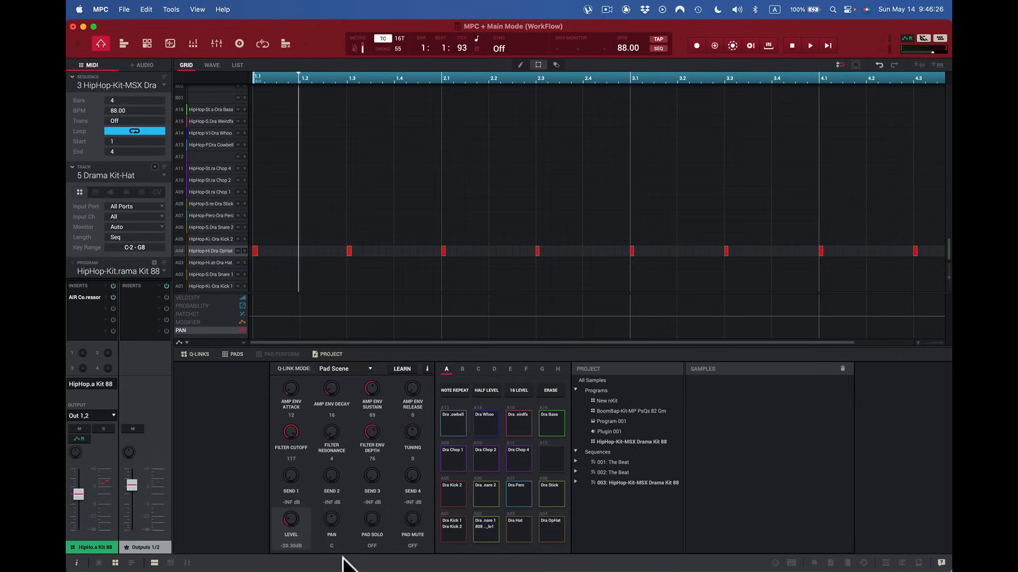
pyautogui.moveTo(330, 520)
pyautogui.mouseDown()
pyautogui.moveTo(329, 503)
pyautogui.moveTo(331, 532)
pyautogui.mouseUp()
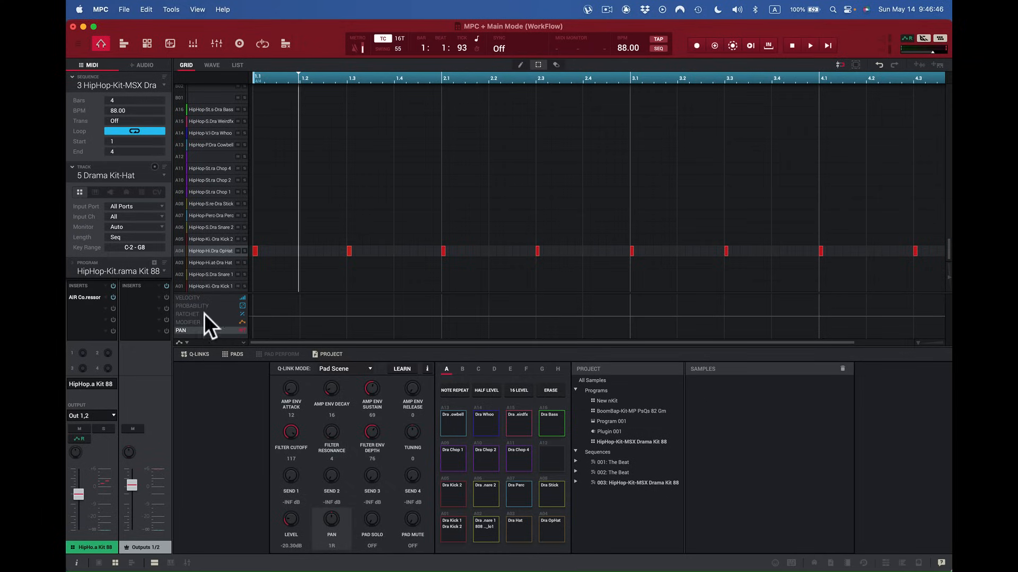
# View the Velocity, Probability, Ratchet and Modifier lanes of pad A04 in turn, and return to the Pan lane.
pyautogui.click(202, 298)
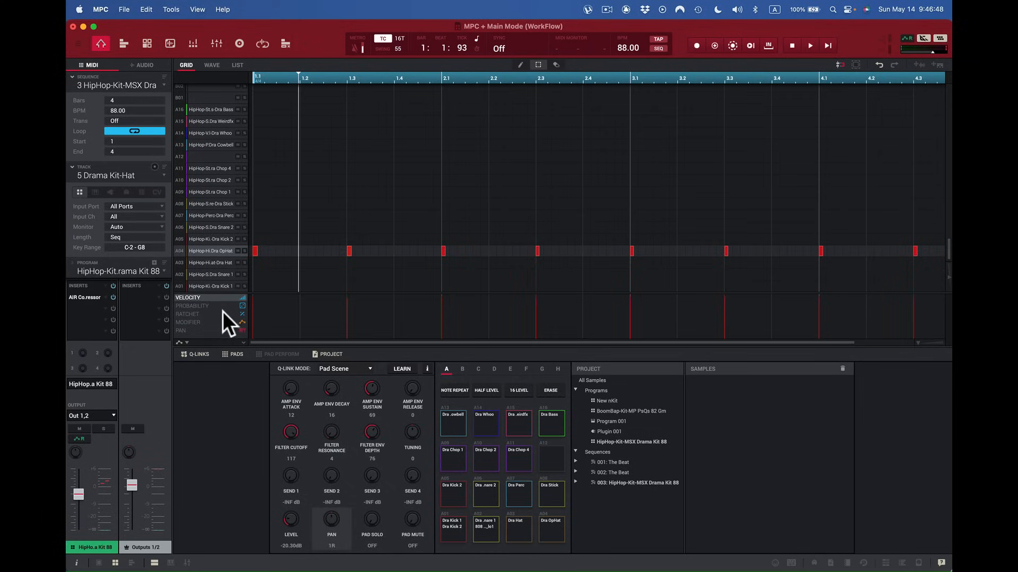
pyautogui.click(202, 306)
pyautogui.click(203, 315)
pyautogui.click(201, 322)
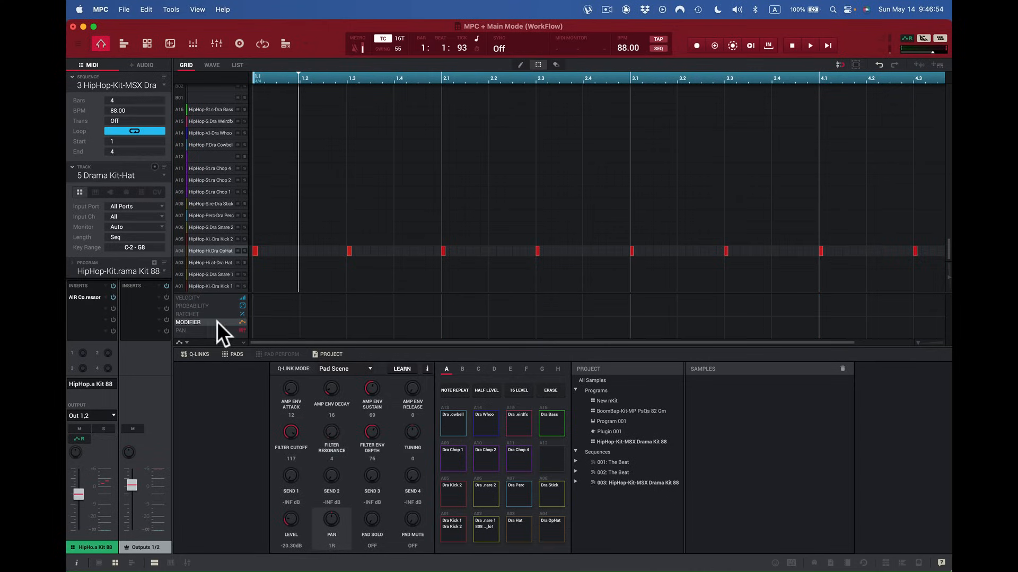
pyautogui.click(187, 330)
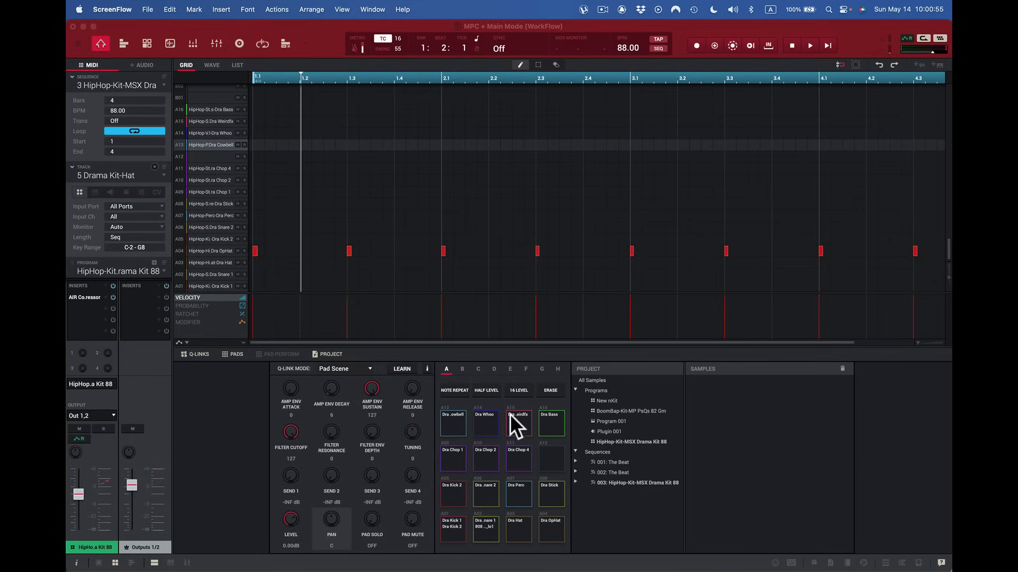
# Enable Note Repeat and play the Kick 1, Kick 2, Snare 2, Perc and Stick pads.
pyautogui.click(453, 391)
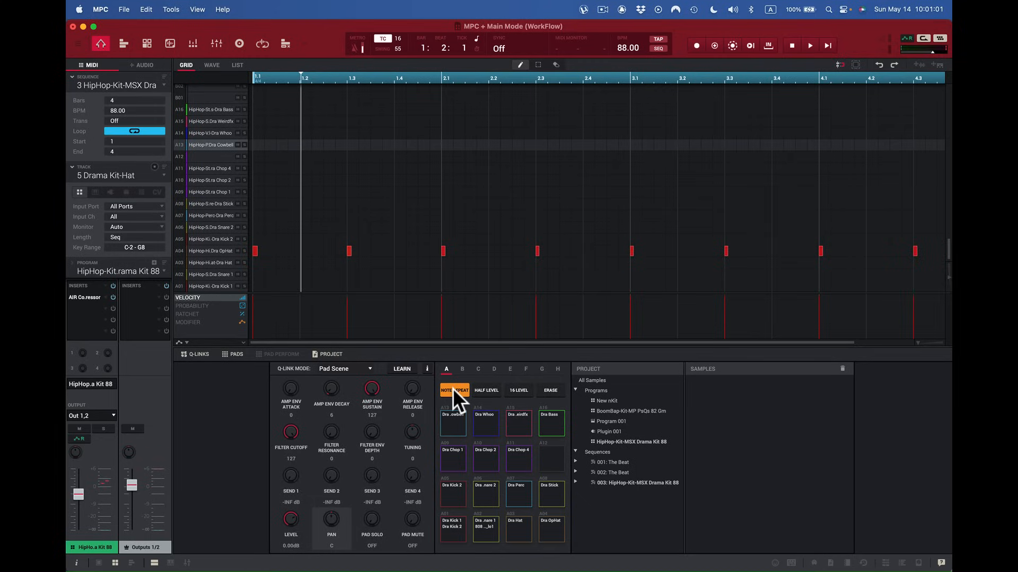
pyautogui.press('z')
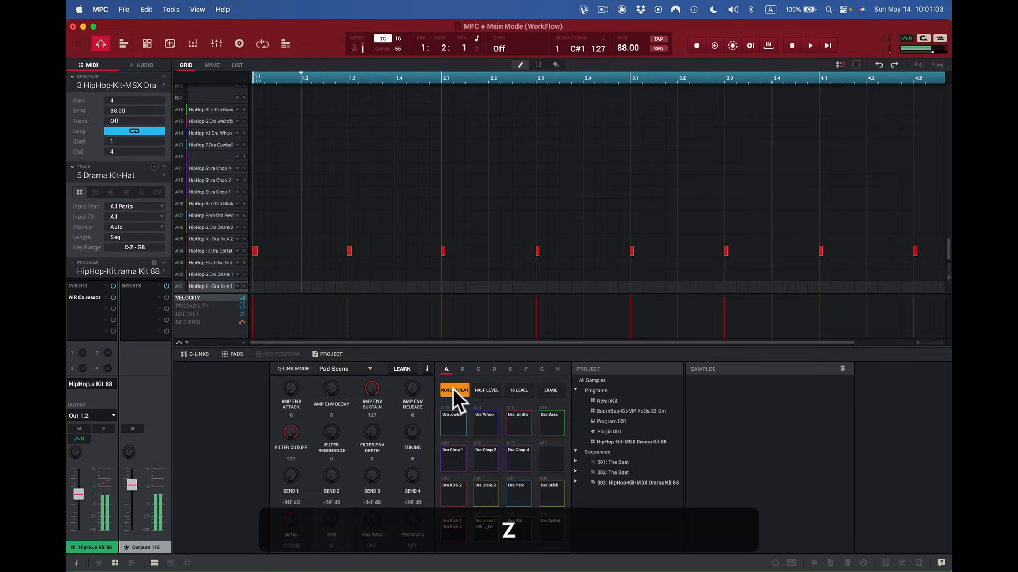
pyautogui.press('a')
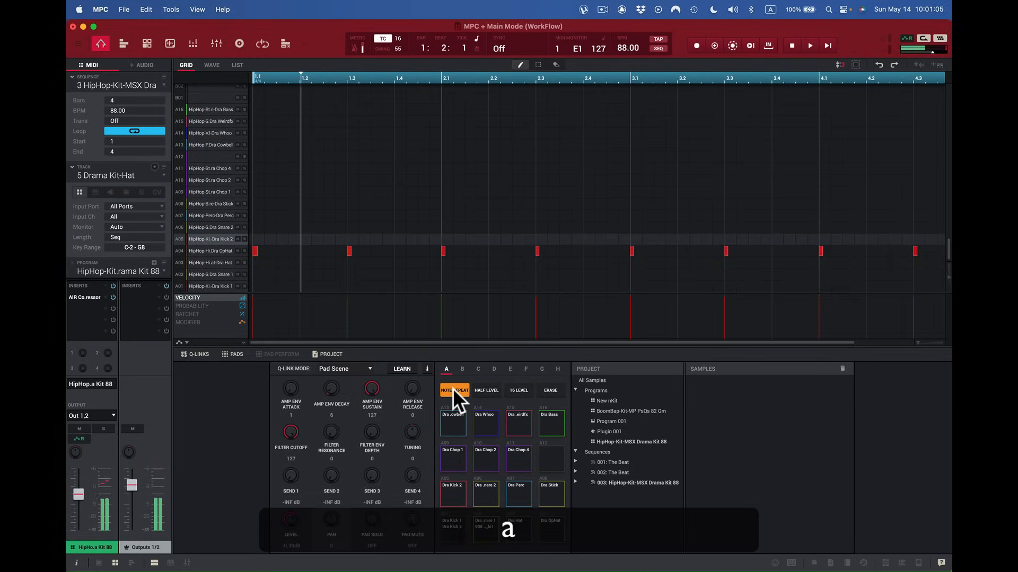
pyautogui.press('s')
pyautogui.press('d')
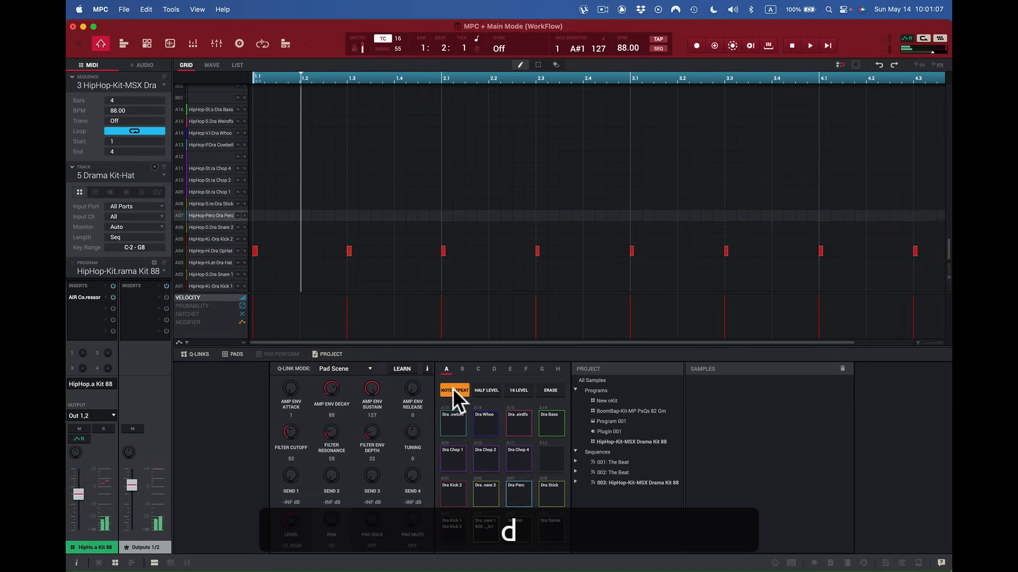
pyautogui.press('f')
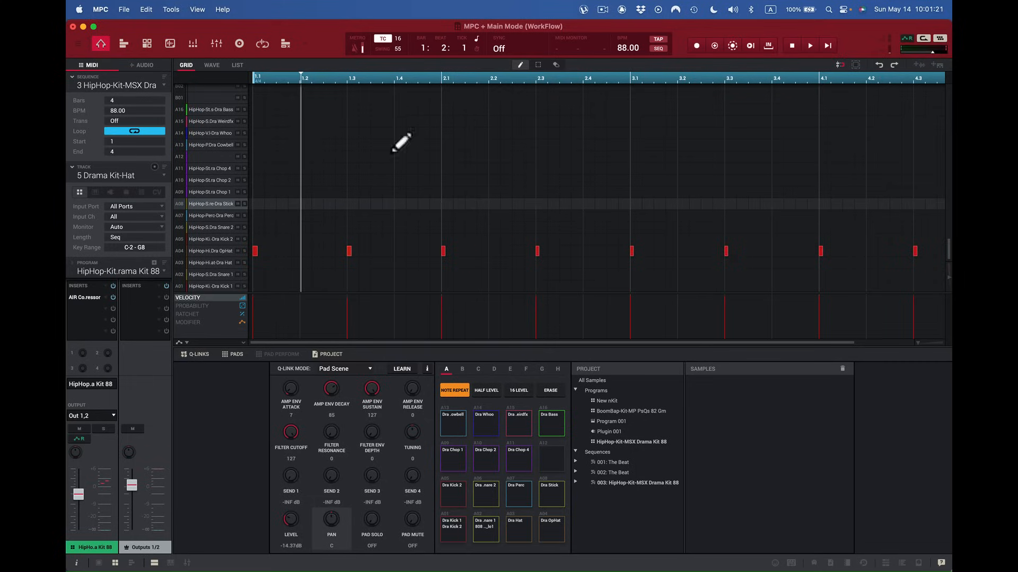
# Set the timing correct division to 4T and play the Snare 2 and Perc pads with Note Repeat.
pyautogui.click(397, 38)
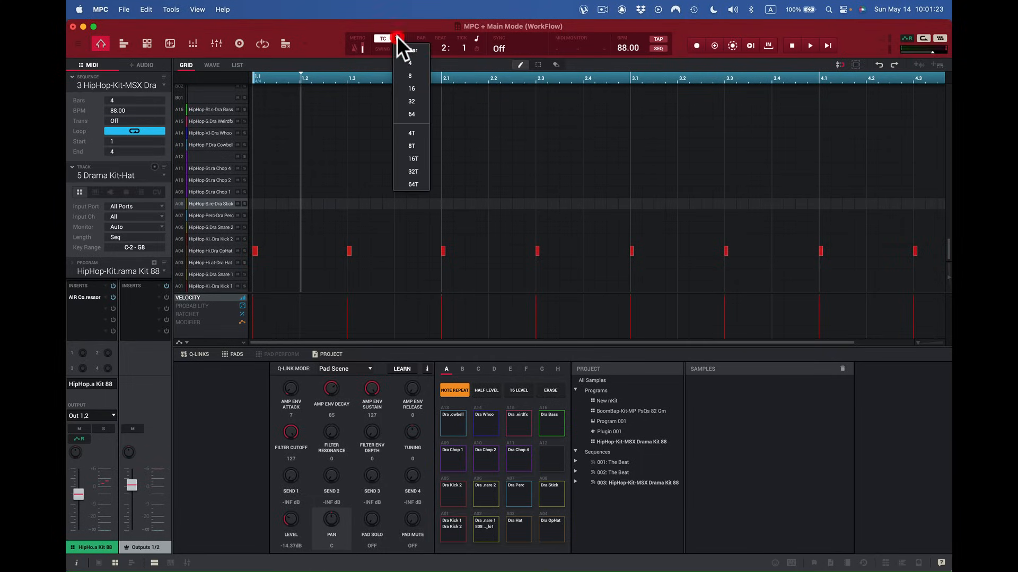
pyautogui.click(415, 132)
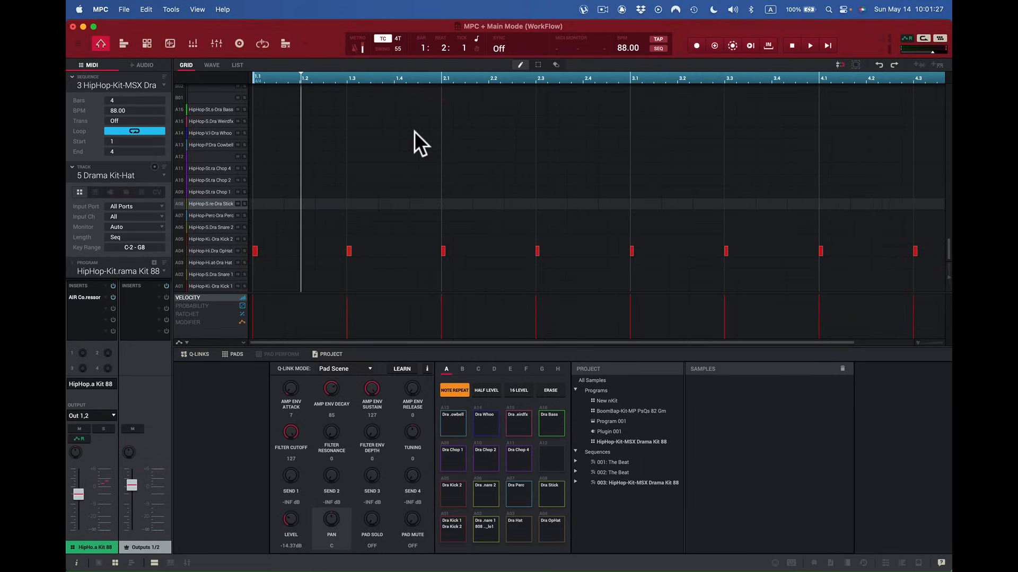
pyautogui.press('s')
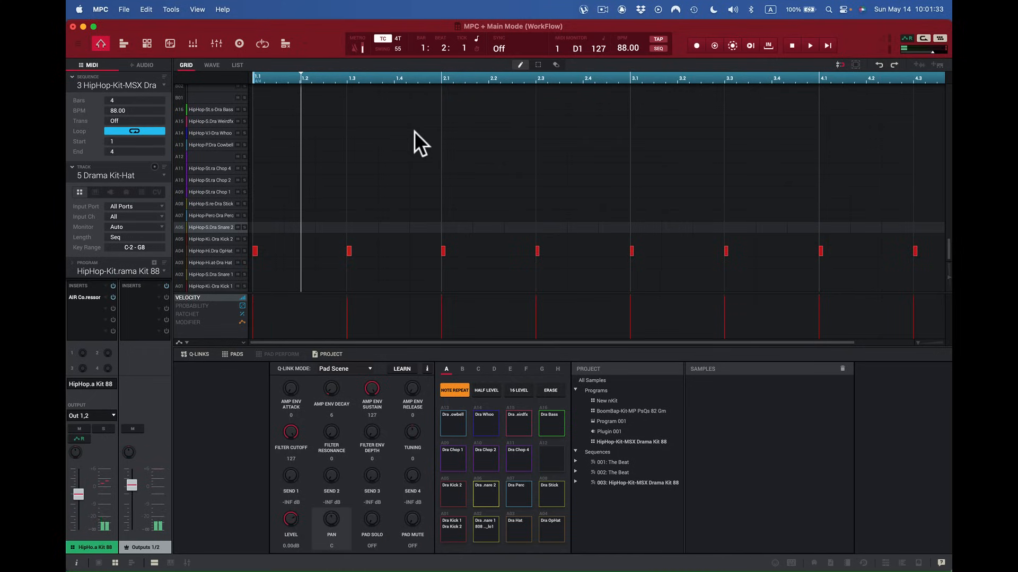
pyautogui.press('d')
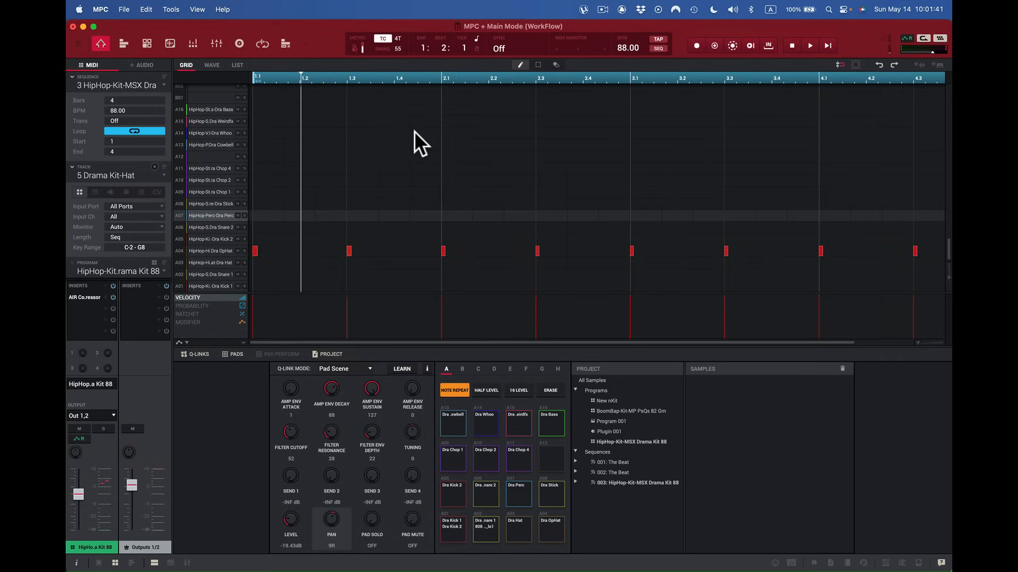
# Repeat the Perc pad while switching the timing correct division to 8, to 32 and back to 8.
pyautogui.click(398, 36)
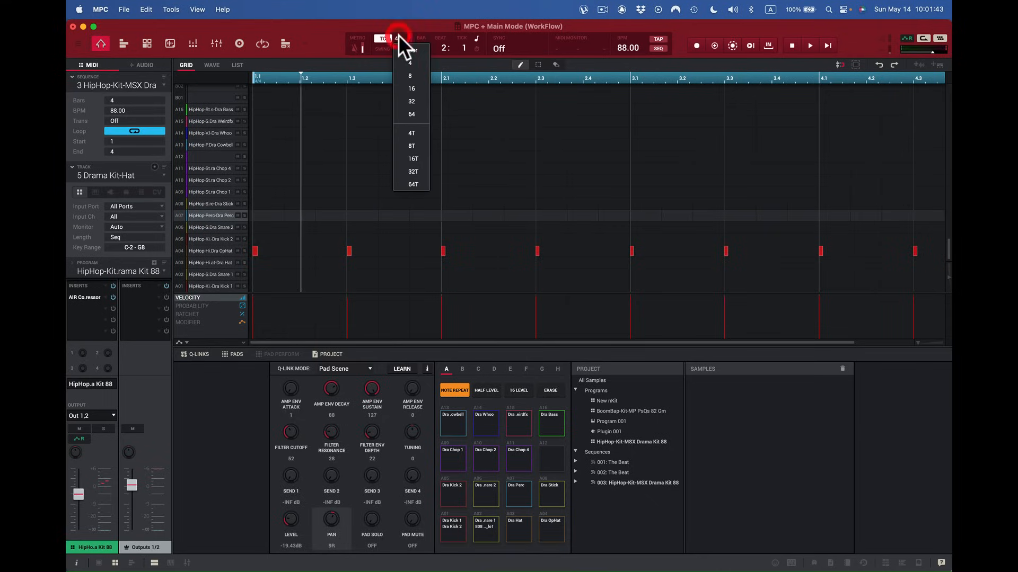
pyautogui.click(411, 71)
pyautogui.press('d')
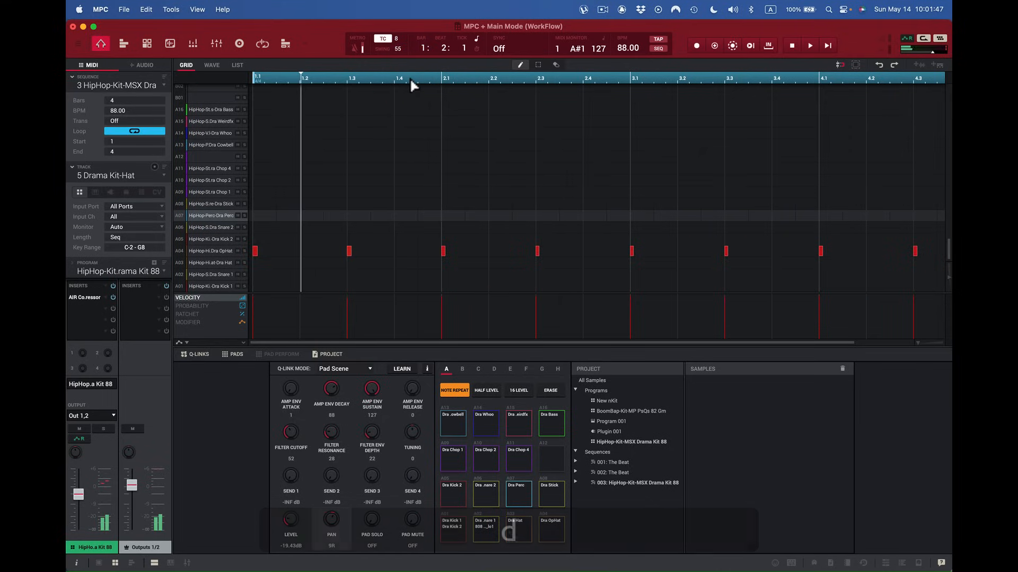
pyautogui.click(396, 37)
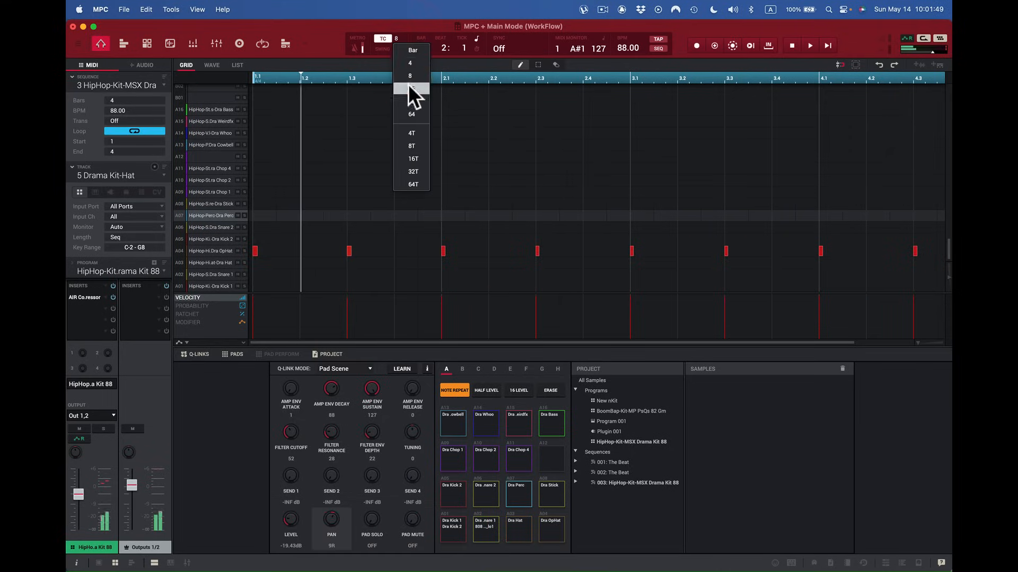
pyautogui.click(413, 100)
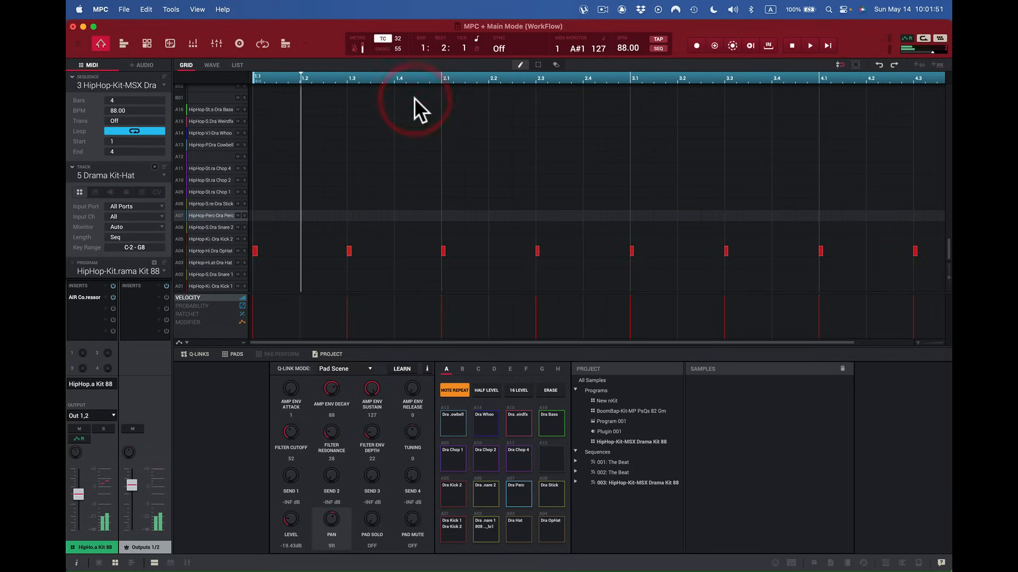
pyautogui.click(398, 37)
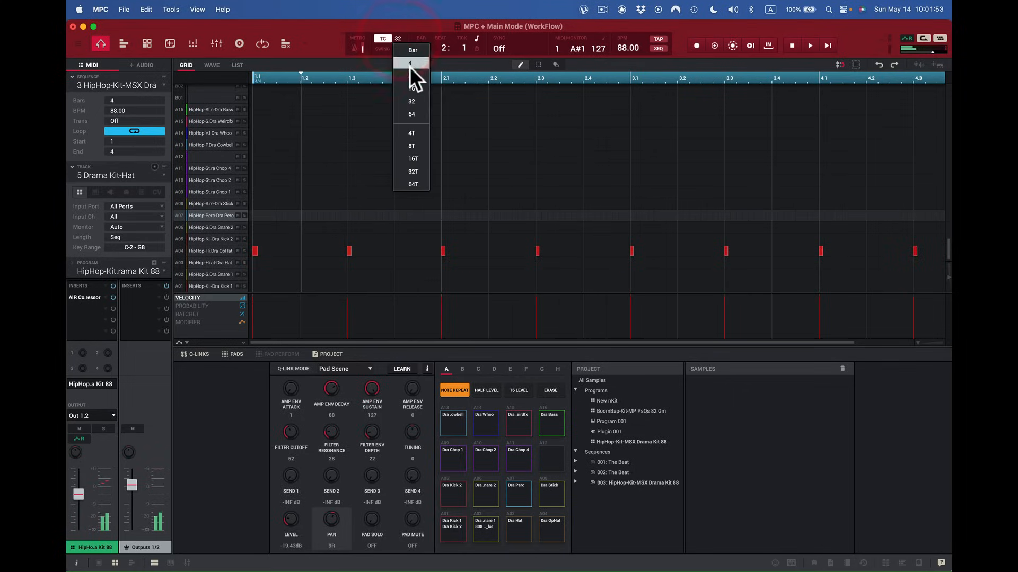
pyautogui.click(411, 80)
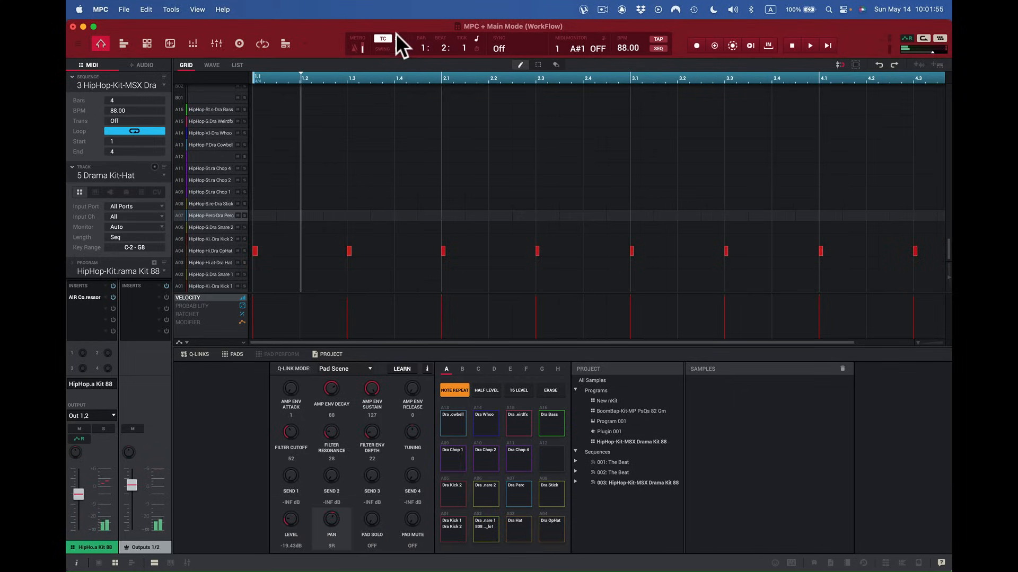
# Turn off Timing Correct and play pads A06 to A12 with Note Repeat still enabled.
pyautogui.click(382, 38)
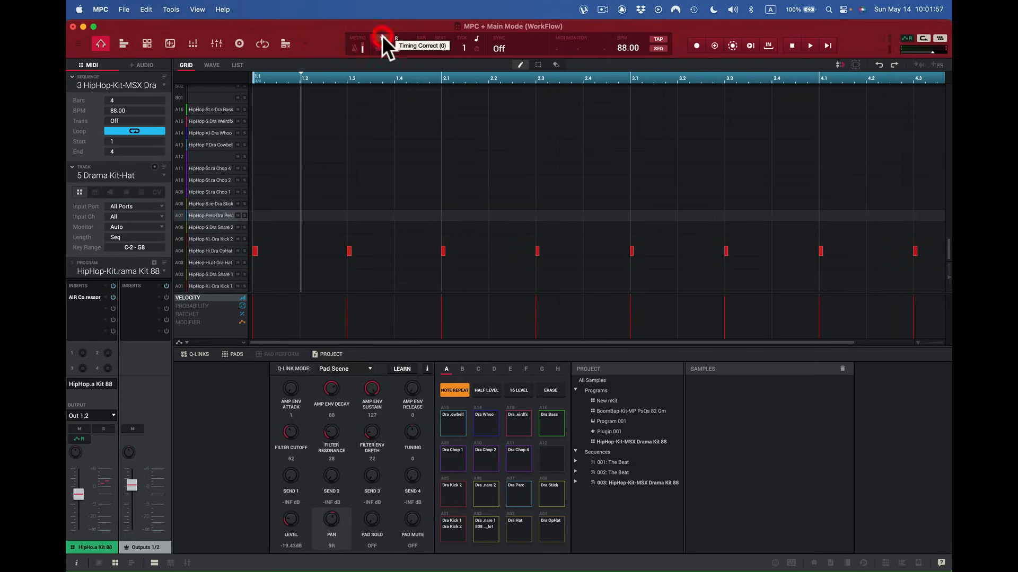
pyautogui.press('s')
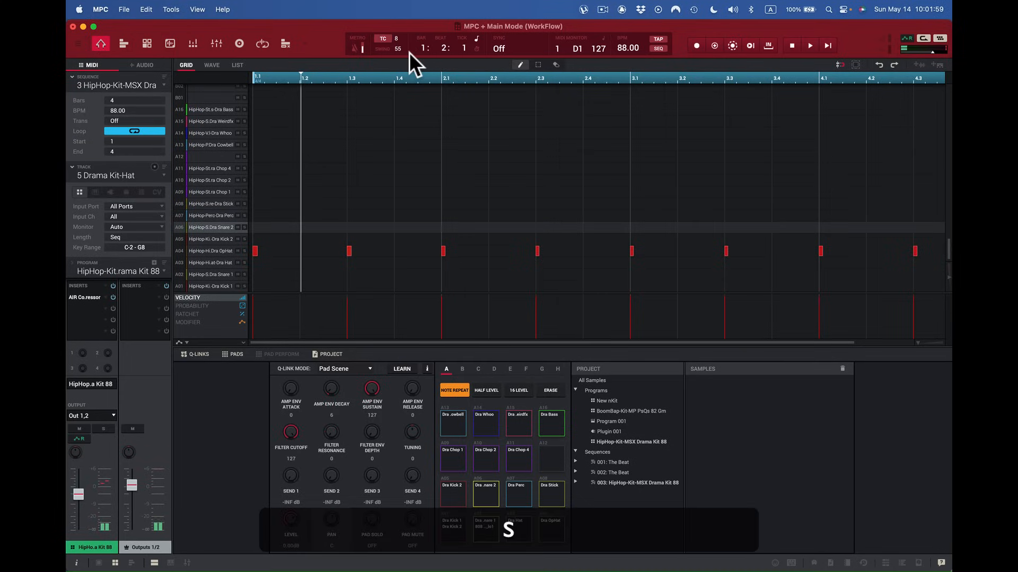
pyautogui.press('d')
pyautogui.press('f')
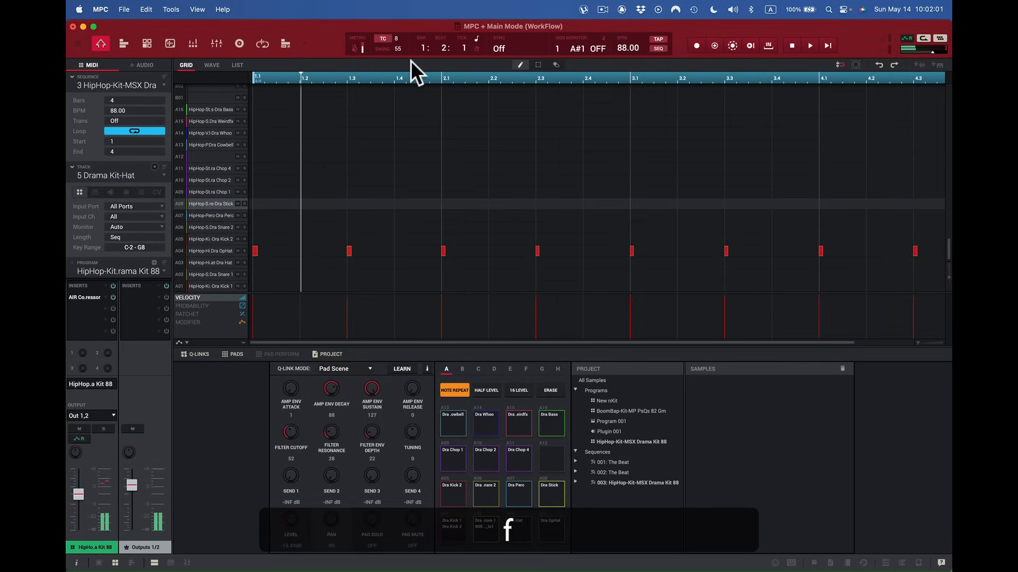
pyautogui.press('q')
pyautogui.press('w')
pyautogui.press('e')
pyautogui.press('r')
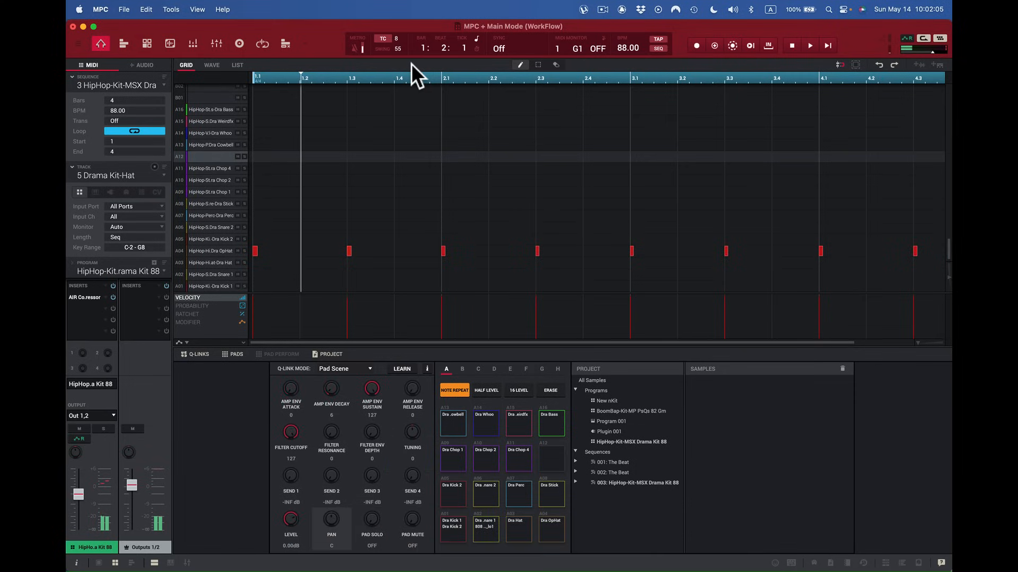
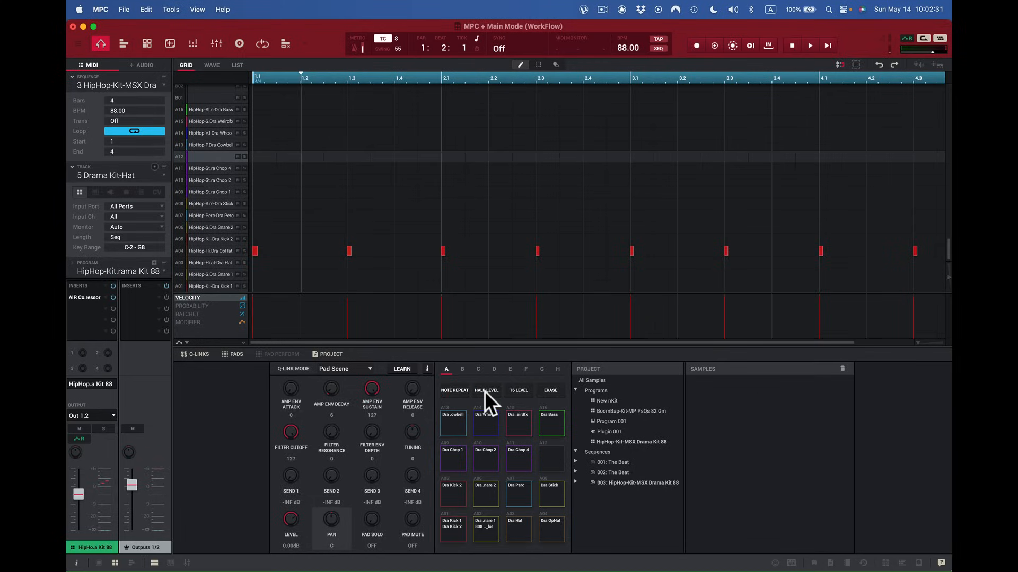
# Play the Kick 1 pad repeatedly at its normal level.
pyautogui.click(449, 529)
pyautogui.click(449, 529)
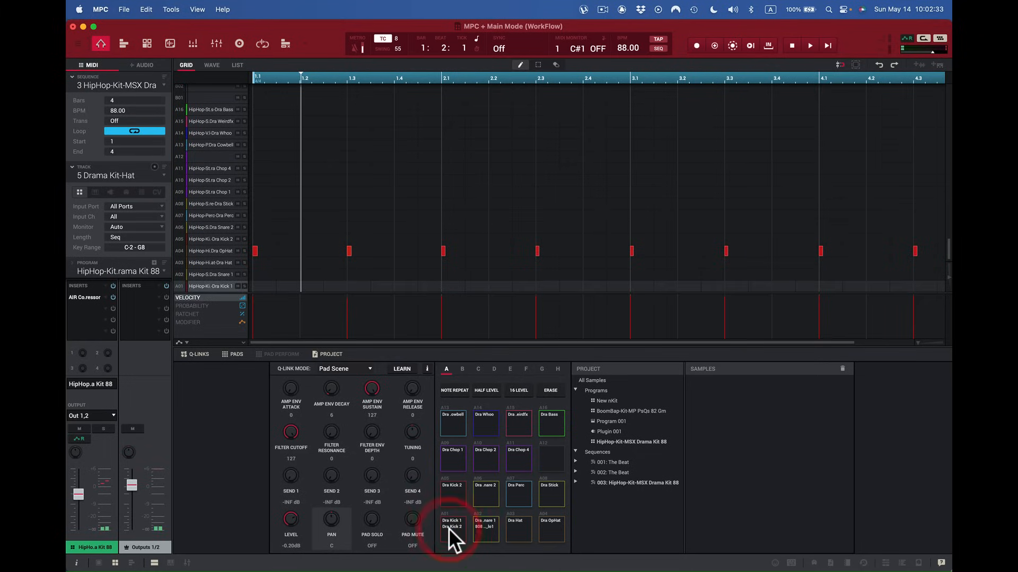
pyautogui.click(450, 529)
pyautogui.click(449, 529)
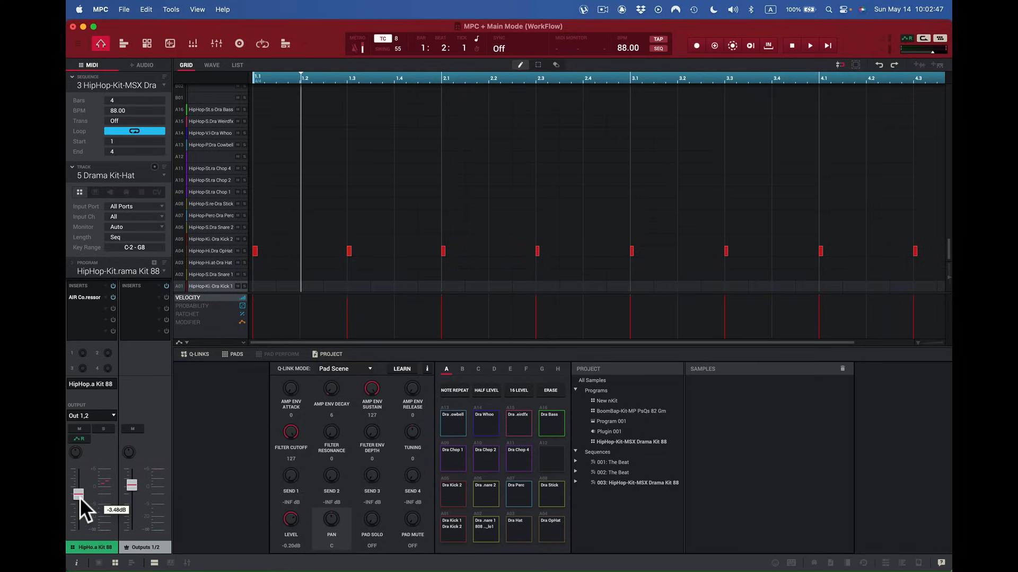
pyautogui.click(453, 525)
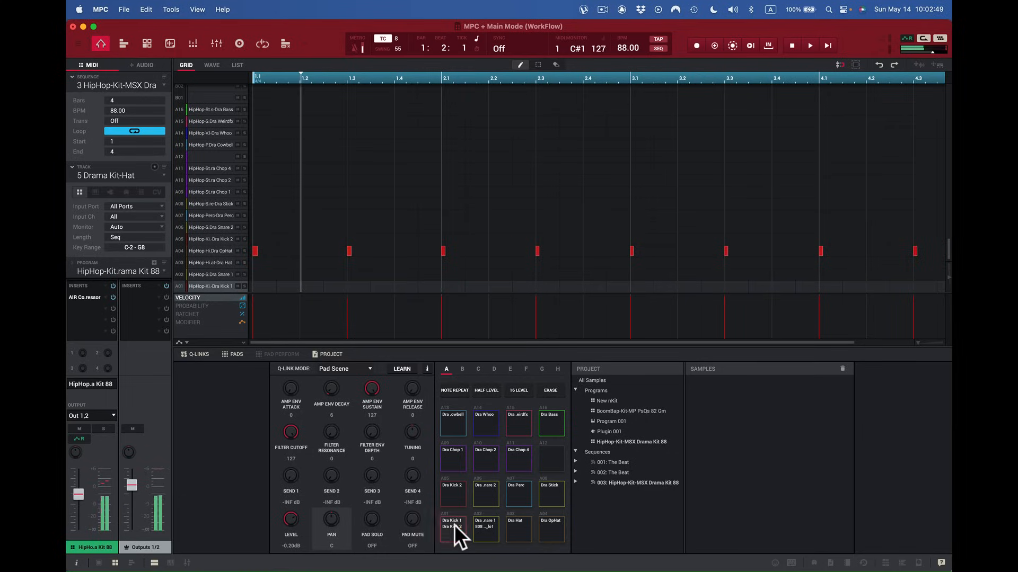
pyautogui.click(454, 525)
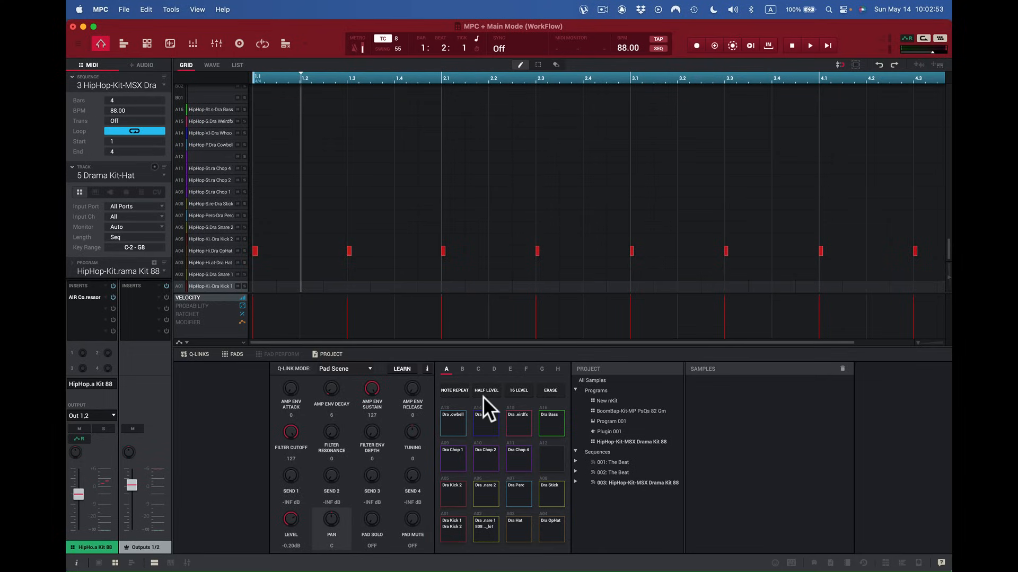
# Enable Half Level and play the Kick 1, Snare 1, Hat, Perc, Snare 2 and Kick 2 pads.
pyautogui.click(488, 392)
pyautogui.click(451, 525)
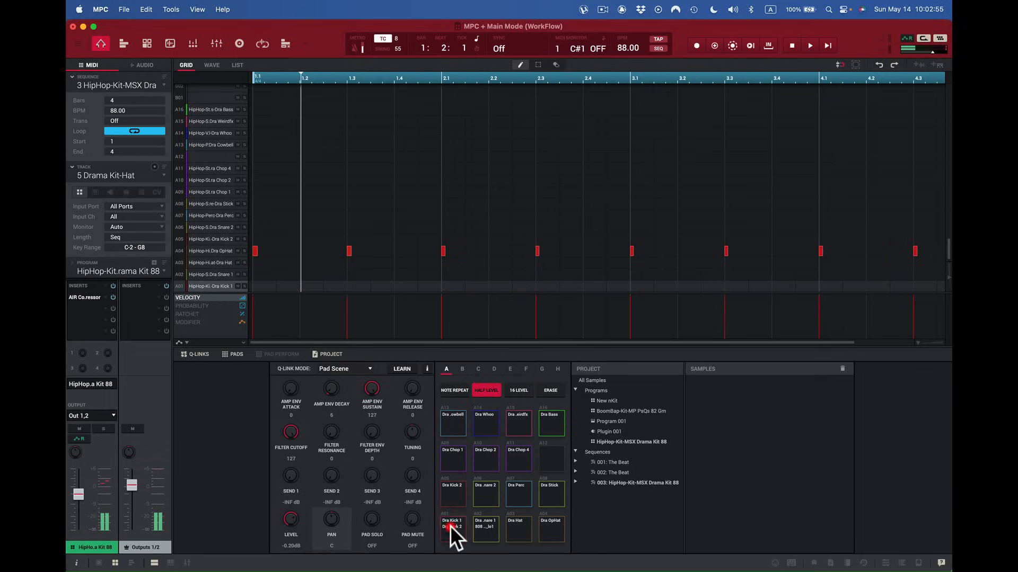
pyautogui.click(450, 526)
pyautogui.click(492, 529)
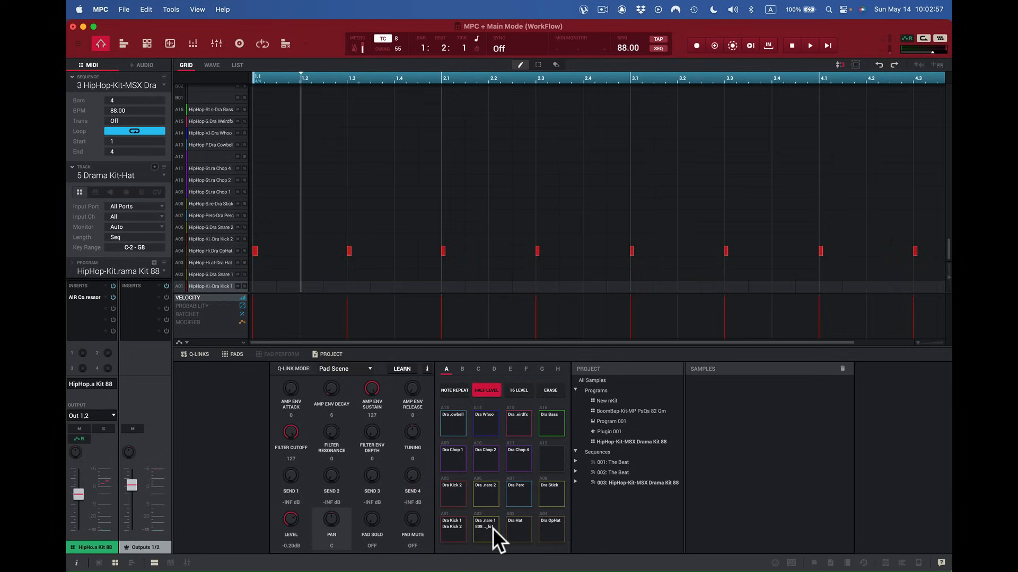
pyautogui.click(513, 527)
pyautogui.click(516, 496)
pyautogui.click(482, 497)
pyautogui.click(456, 497)
# Play the Kick 1, Snare 1, Hat, OpHat, Stick and Perc pads at half level.
pyautogui.click(457, 531)
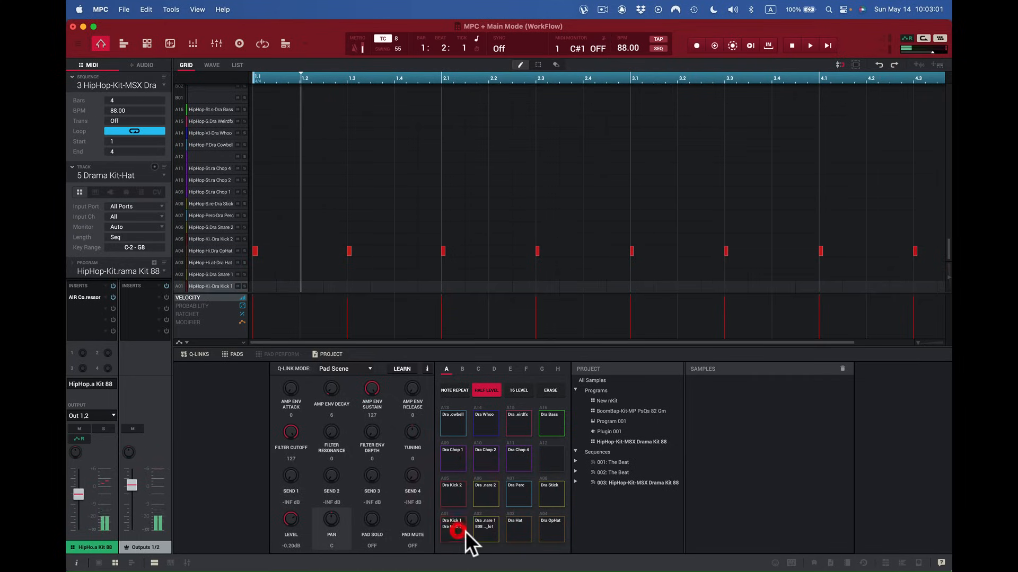
pyautogui.click(489, 531)
pyautogui.click(524, 528)
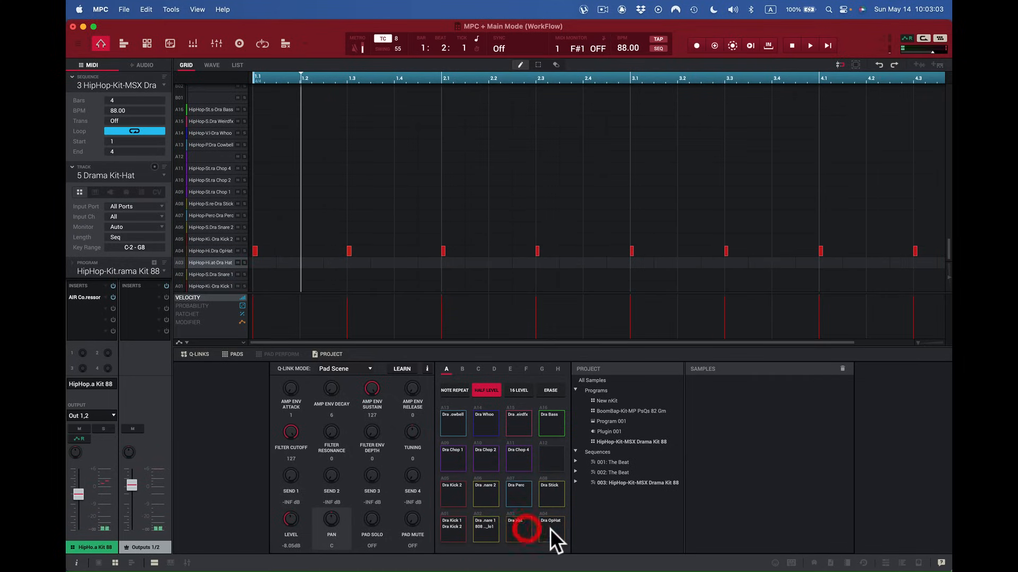
pyautogui.click(550, 529)
pyautogui.click(551, 498)
pyautogui.click(522, 499)
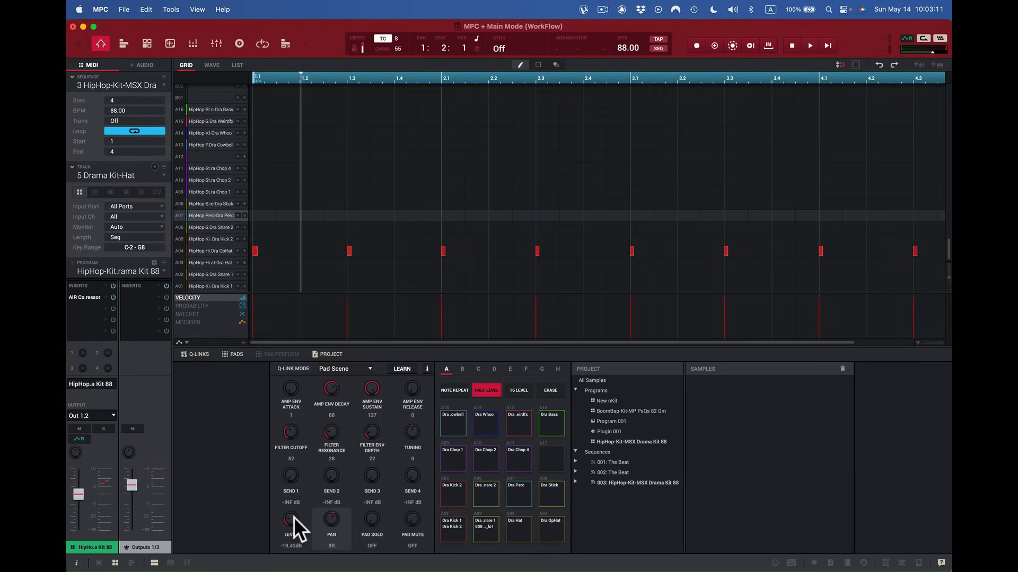
# Play the Kick 1, Hat, Stick, Perc, Snare 2 and Kick 2 pads with Half Level still enabled.
pyautogui.click(447, 524)
pyautogui.click(516, 526)
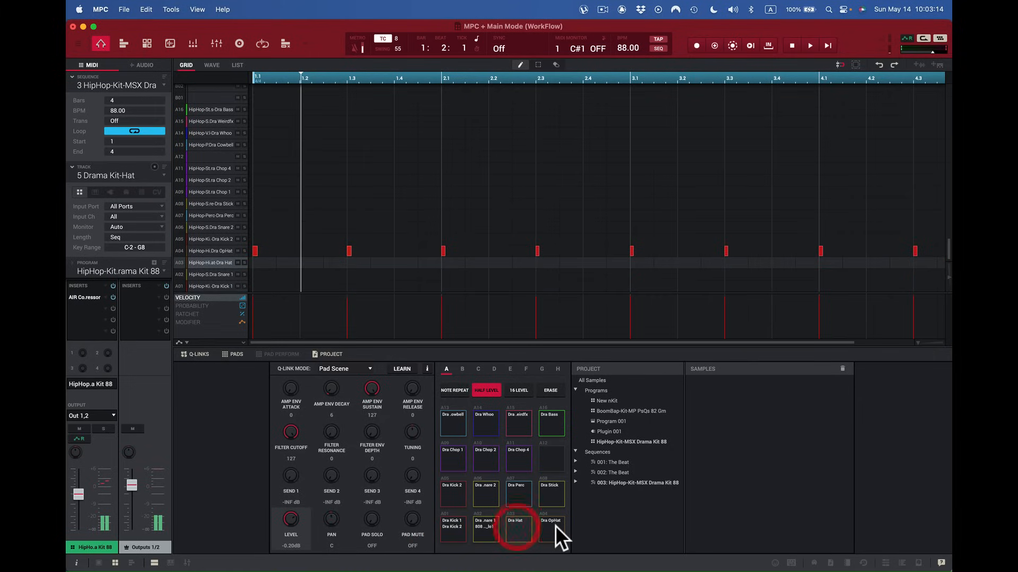
pyautogui.click(547, 497)
pyautogui.click(524, 497)
pyautogui.click(487, 502)
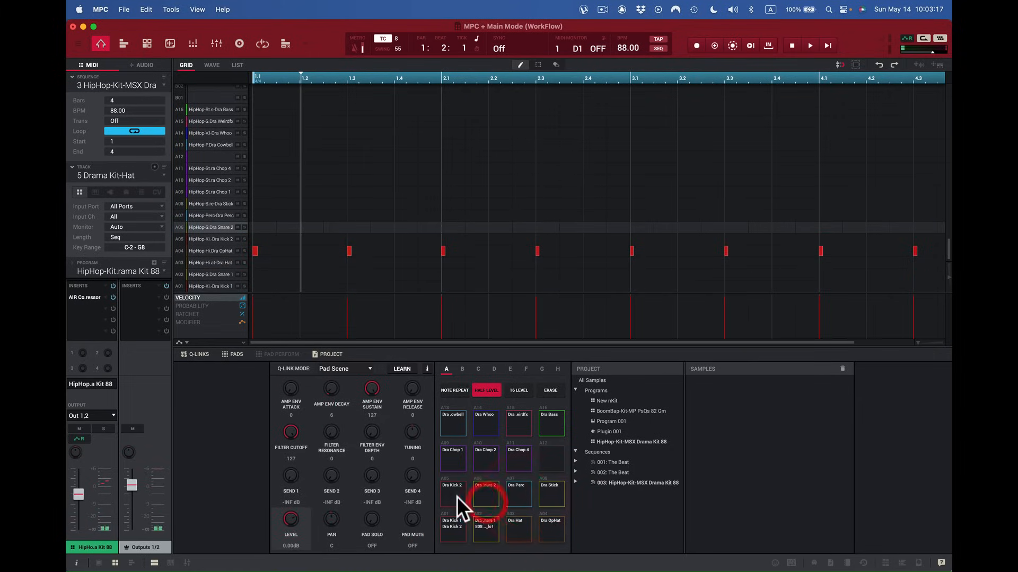
pyautogui.click(455, 493)
# Play pads A09 to A12, Bass and Weirdfx at half level, and adjust the Weirdfx pad's level to +0.05 dB.
pyautogui.click(456, 463)
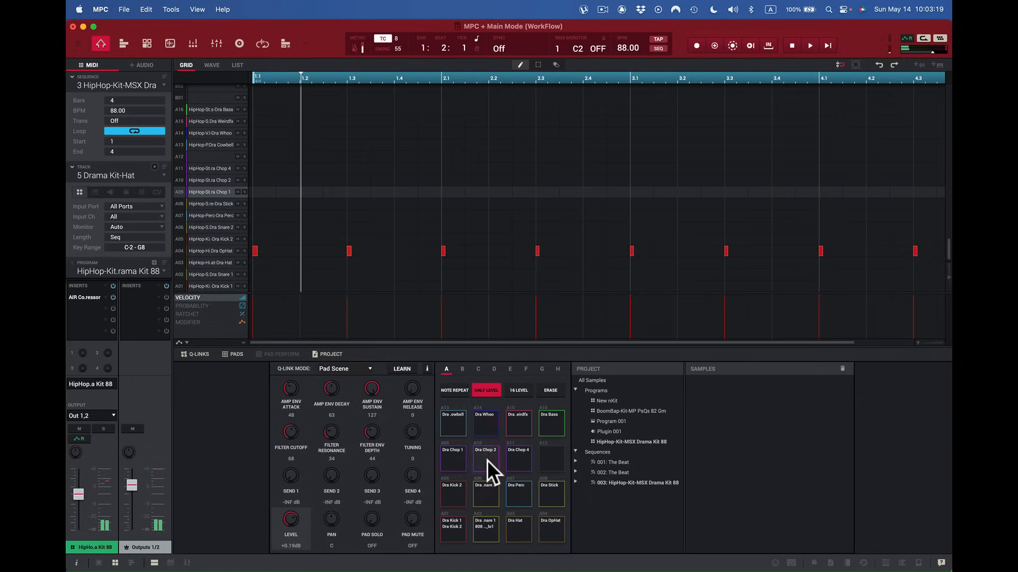
pyautogui.click(488, 461)
pyautogui.click(513, 462)
pyautogui.click(551, 457)
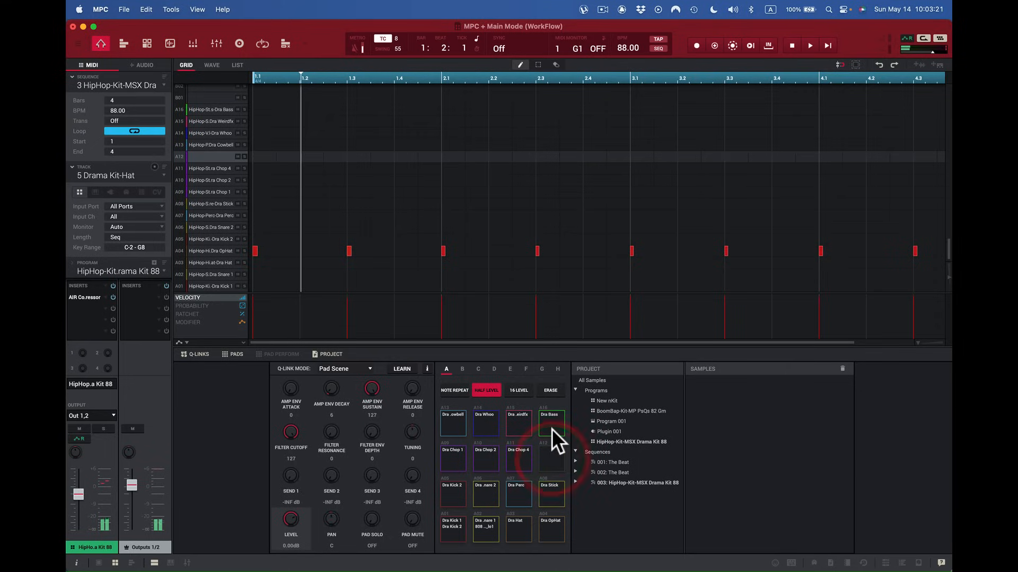
pyautogui.click(553, 428)
pyautogui.click(524, 430)
pyautogui.moveTo(526, 570)
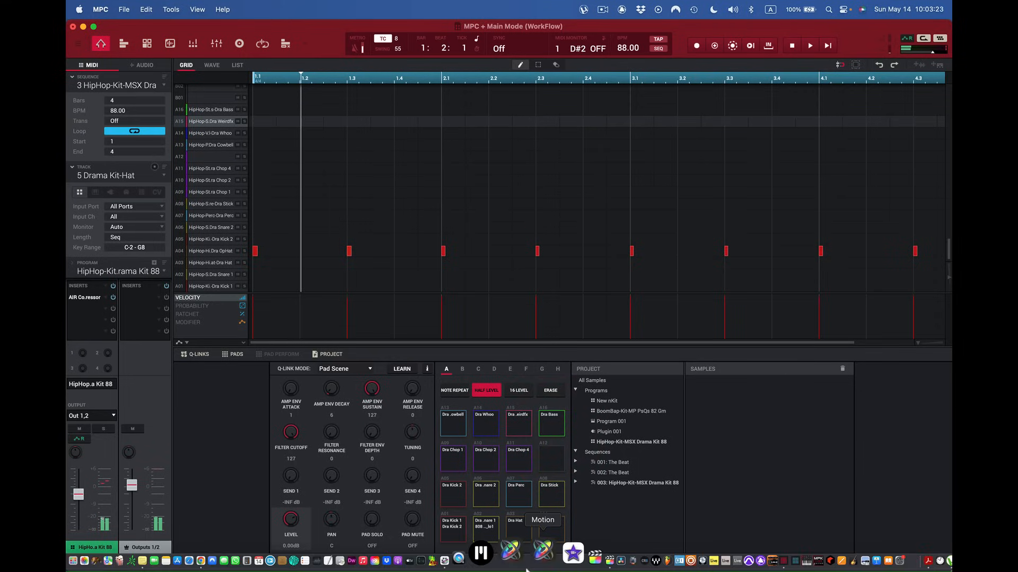
pyautogui.moveTo(291, 519)
pyautogui.mouseDown()
pyautogui.moveTo(291, 507)
pyautogui.moveTo(290, 515)
pyautogui.mouseUp()
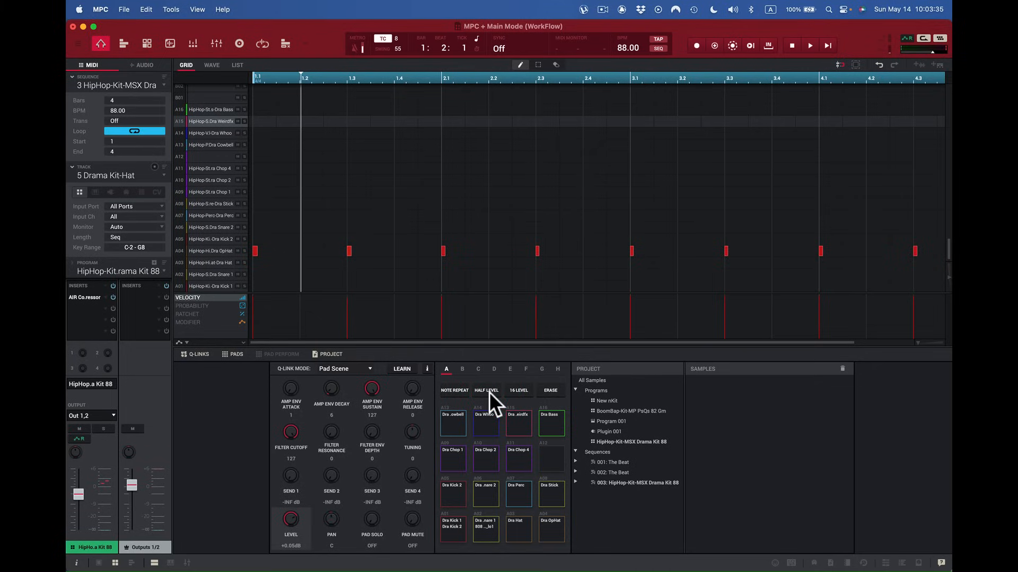
# Activate 16 Levels with the type set to Velocity and pad A1 as its source pad.
pyautogui.click(519, 391)
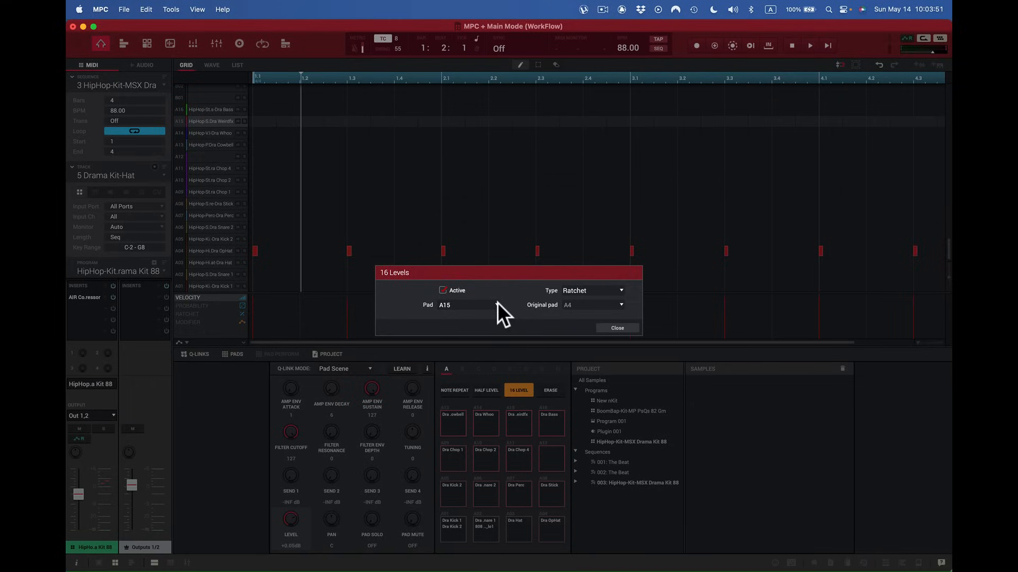
pyautogui.click(620, 290)
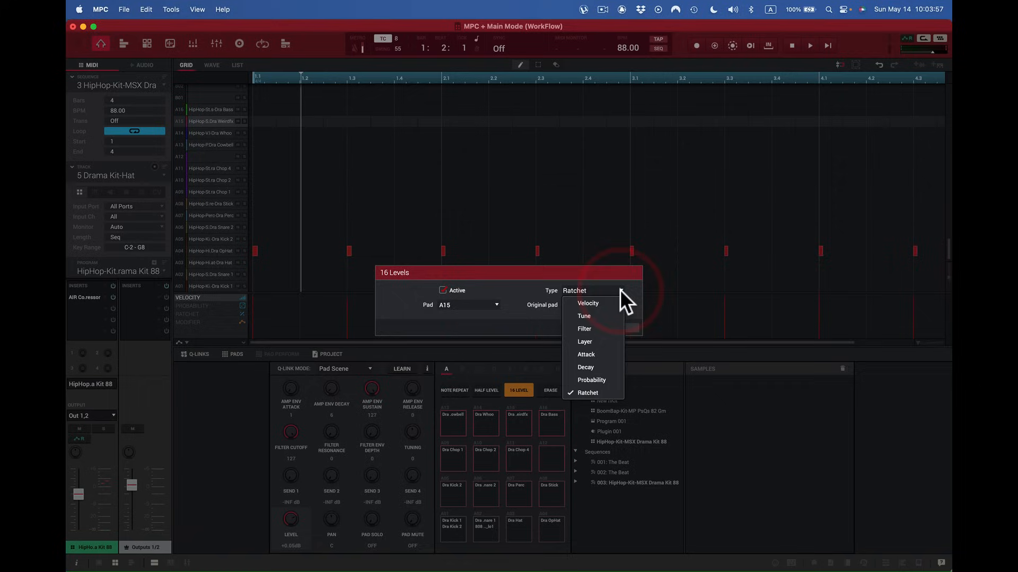
pyautogui.click(606, 307)
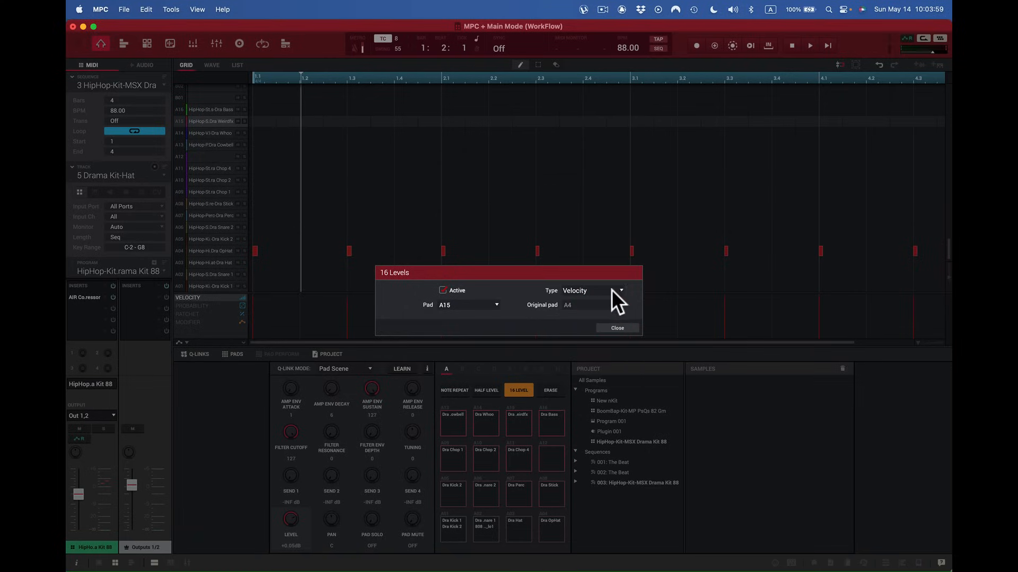
pyautogui.click(619, 290)
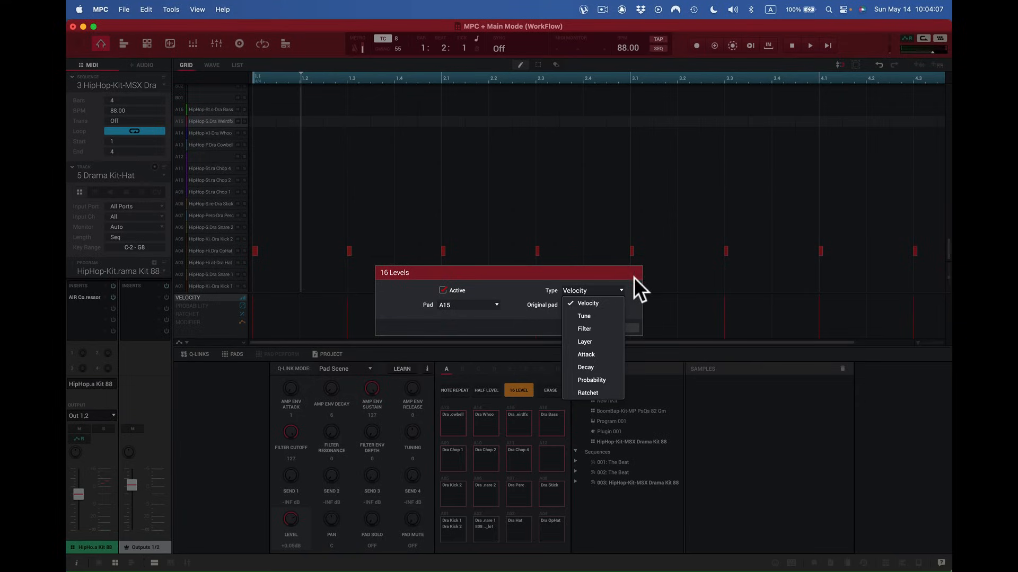
pyautogui.click(625, 282)
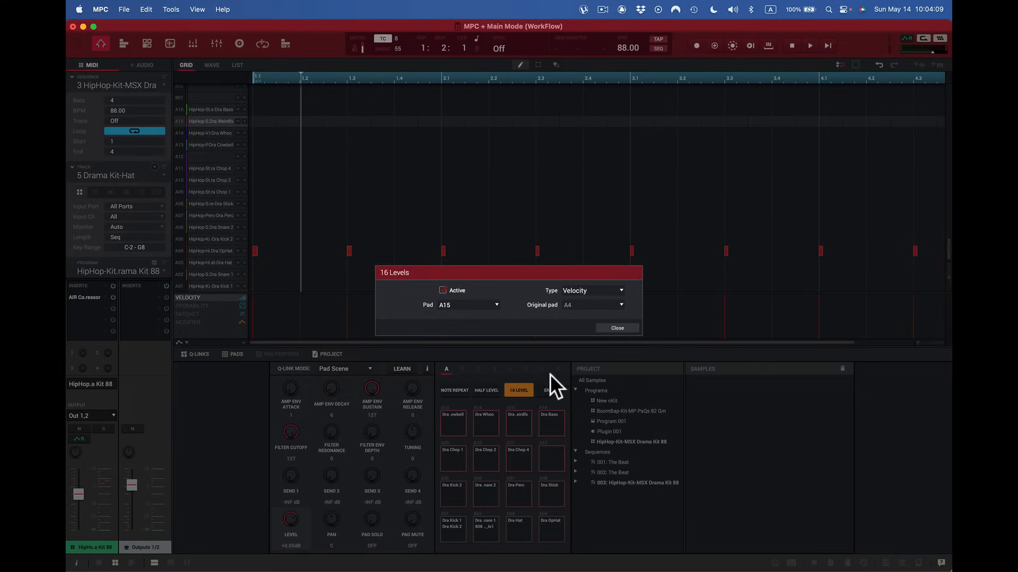
pyautogui.click(499, 306)
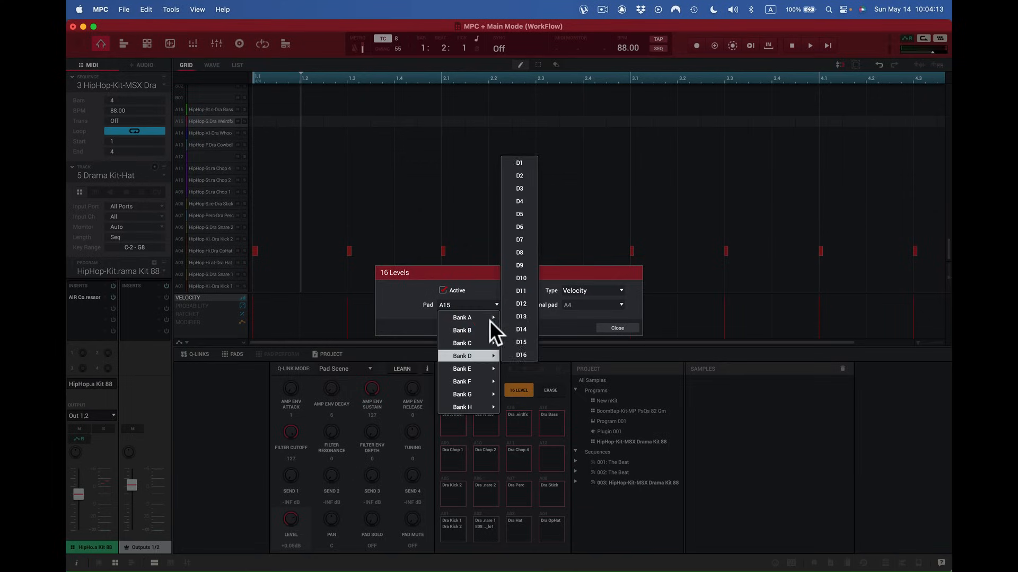
pyautogui.moveTo(484, 318)
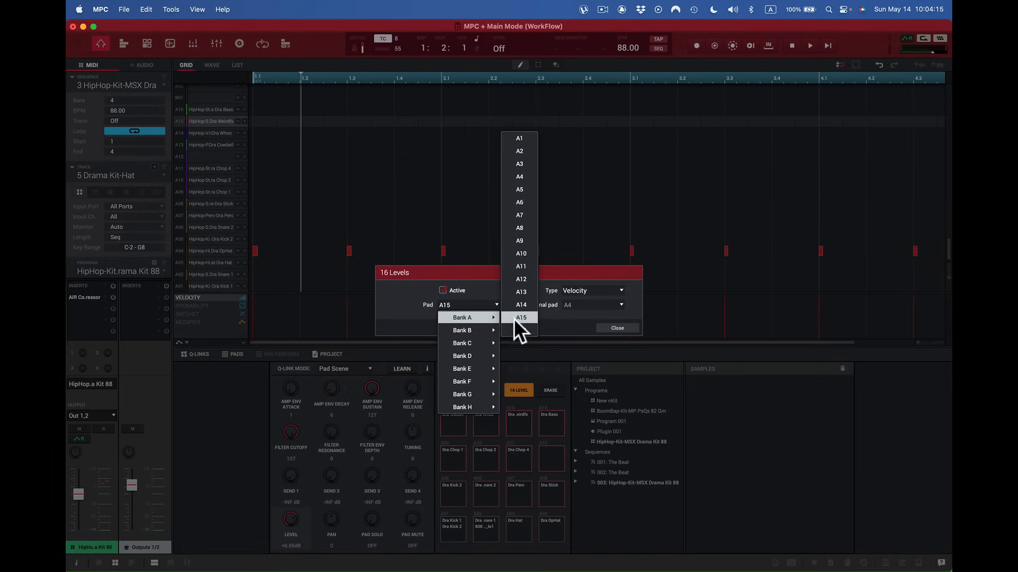
pyautogui.click(523, 140)
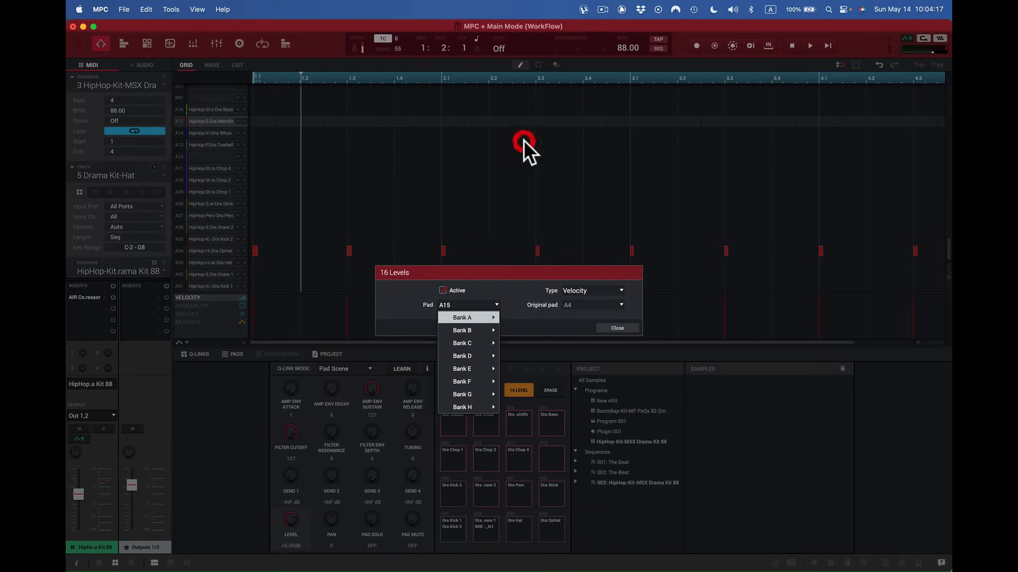
pyautogui.click(620, 326)
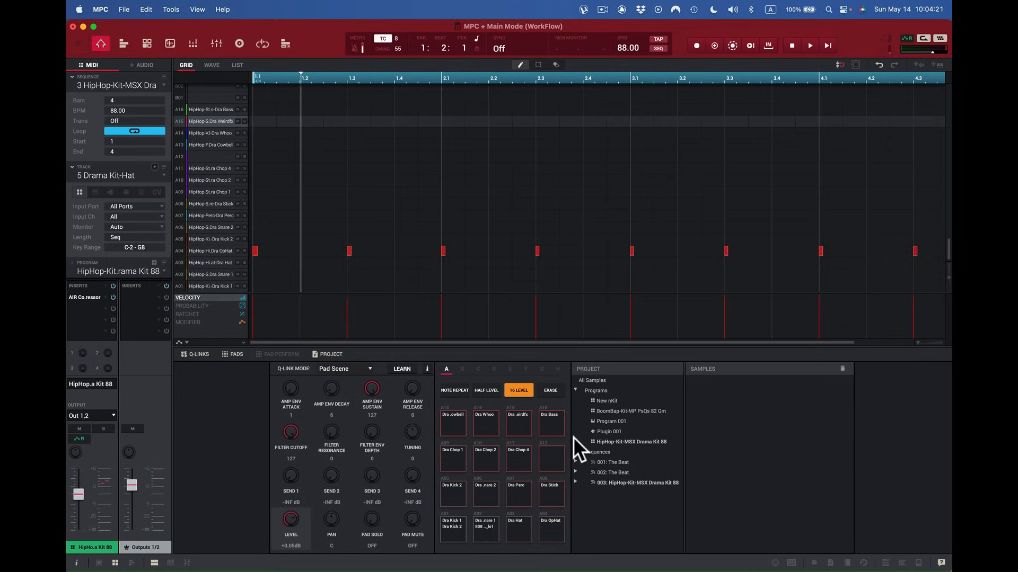
# Play the 16 Levels velocity steps on pads A01 and A16, and on further pads from the lowest row to the highest.
pyautogui.click(459, 529)
pyautogui.click(459, 528)
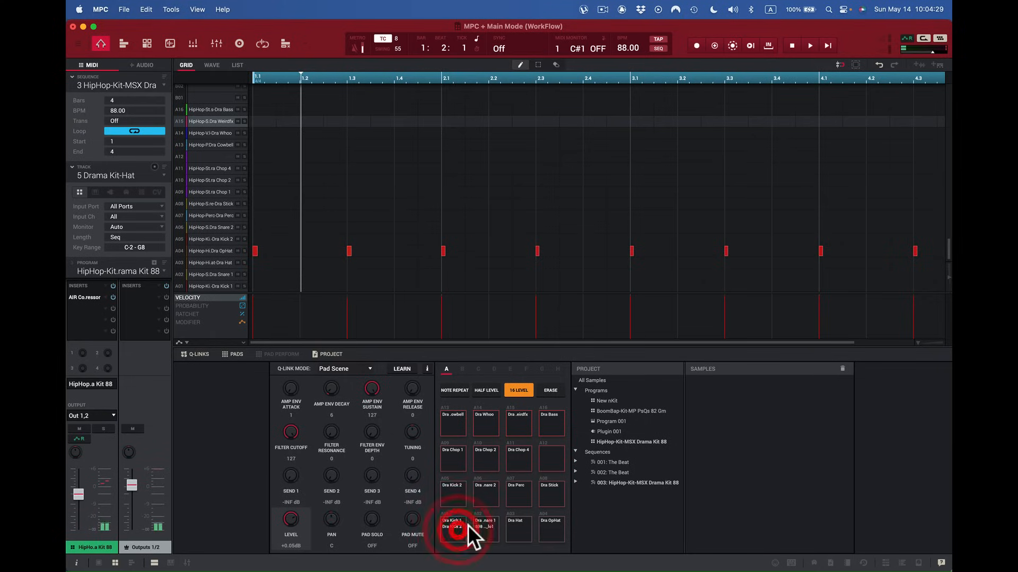
pyautogui.click(556, 425)
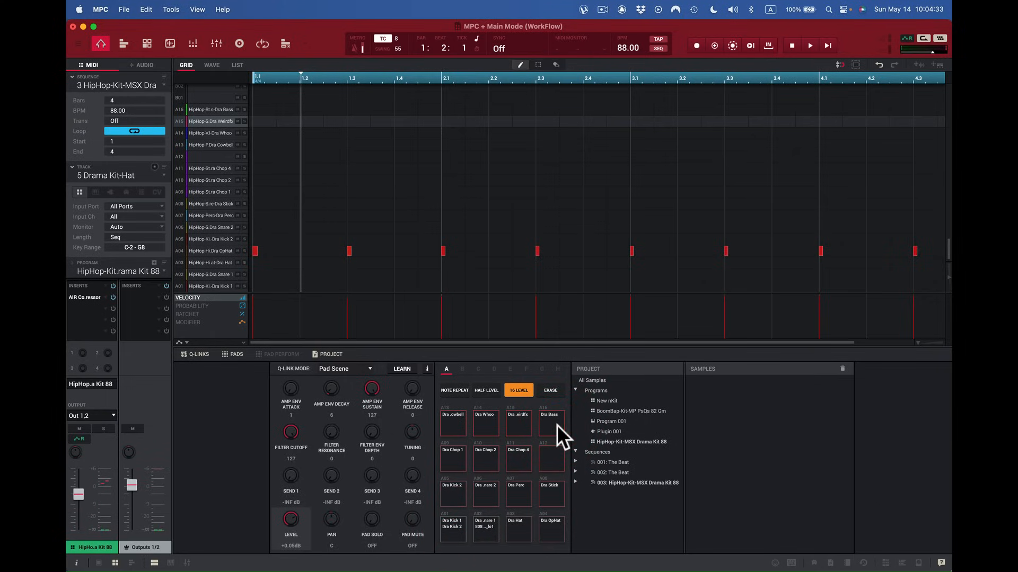
pyautogui.press('z')
pyautogui.press('x')
pyautogui.press('v')
pyautogui.press('s')
pyautogui.press('f')
pyautogui.press('q')
pyautogui.press('e')
pyautogui.press('1')
pyautogui.press('2')
pyautogui.press('4')
# Turn off 16 Levels and play the Bass, Weirdfx, Whoo, Kick 1, Snare 1, Hat and OpHat pads.
pyautogui.click(516, 389)
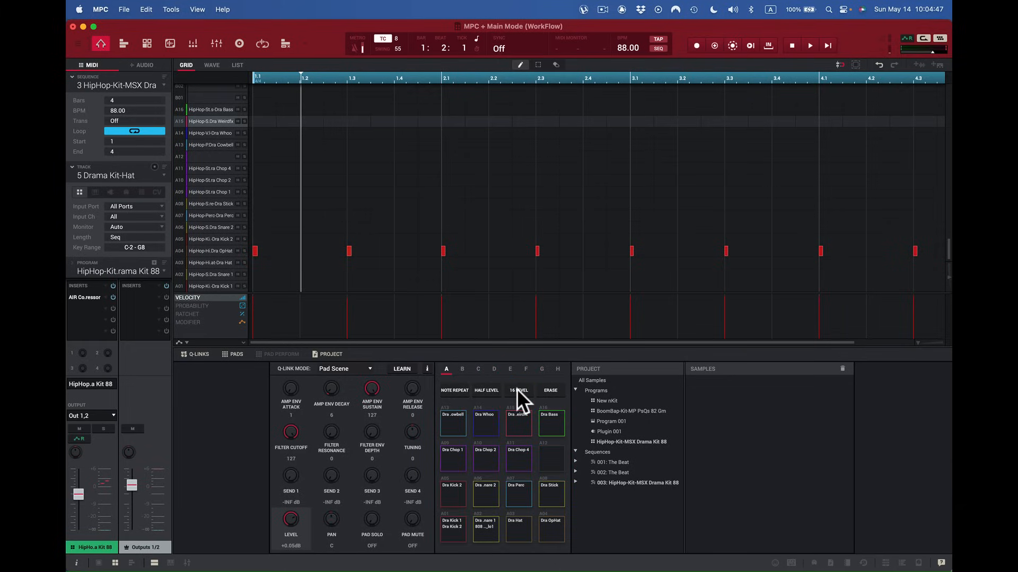
pyautogui.click(545, 422)
pyautogui.click(522, 423)
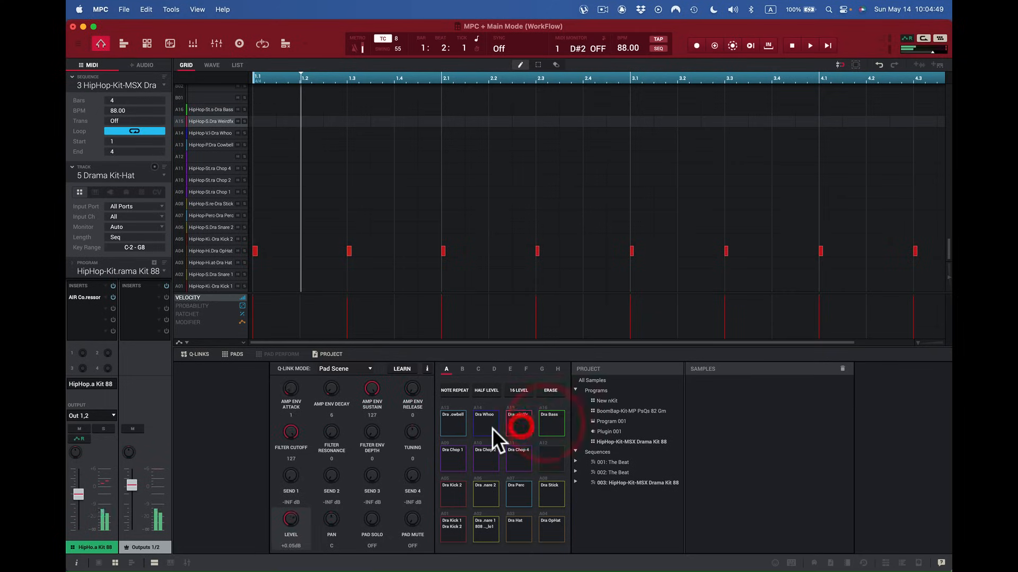
pyautogui.click(490, 427)
pyautogui.click(446, 538)
pyautogui.click(484, 534)
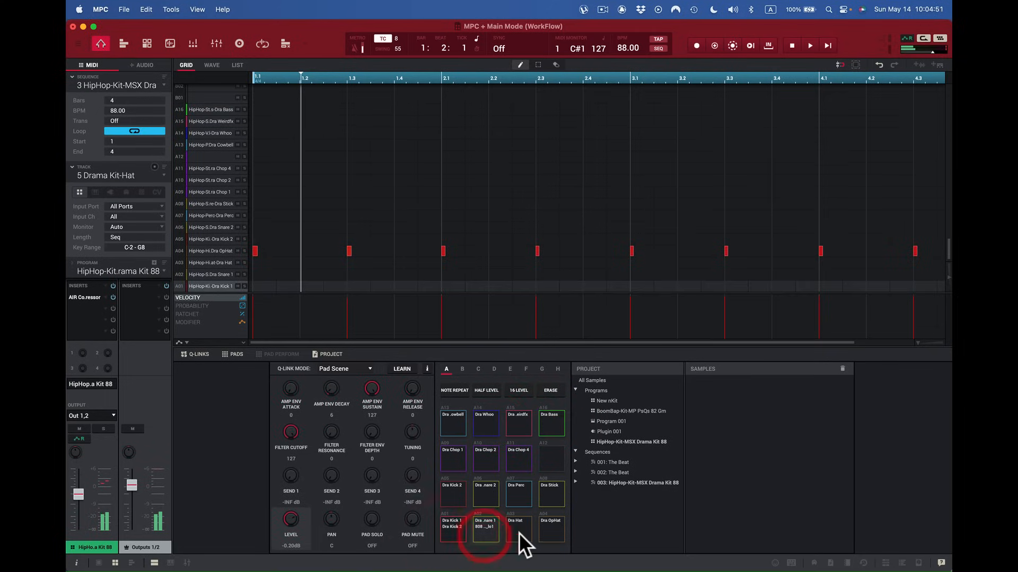
pyautogui.click(520, 534)
pyautogui.click(552, 530)
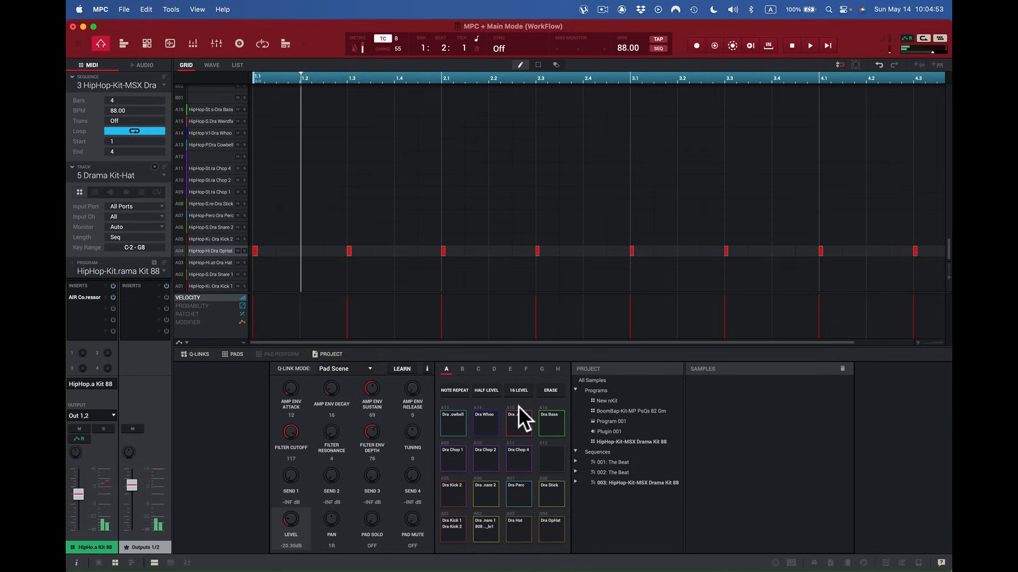
# Activate 16 Levels with the type set to Tune and pad A13 as its source pad.
pyautogui.click(521, 390)
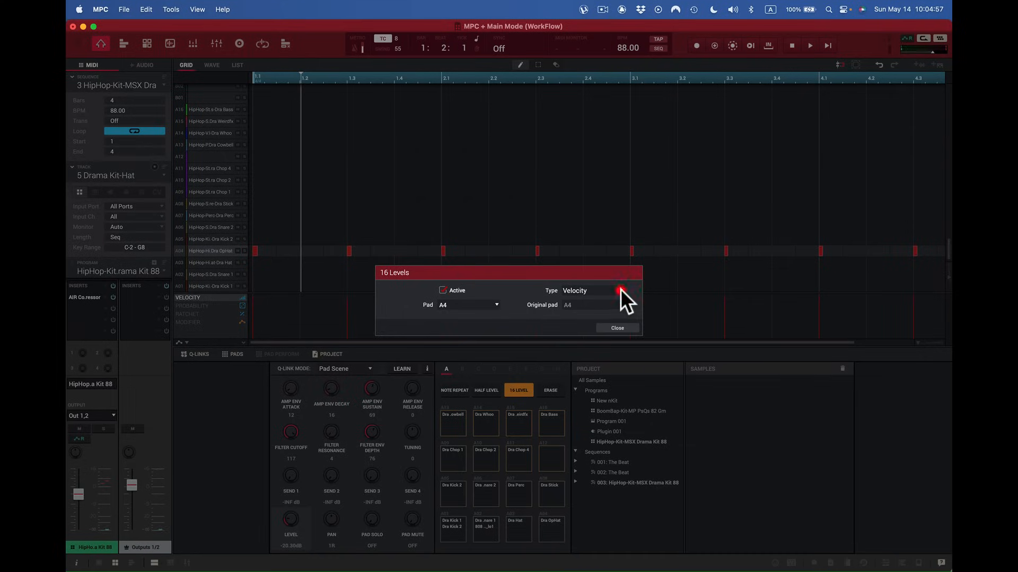
pyautogui.click(620, 289)
pyautogui.click(602, 315)
pyautogui.click(496, 305)
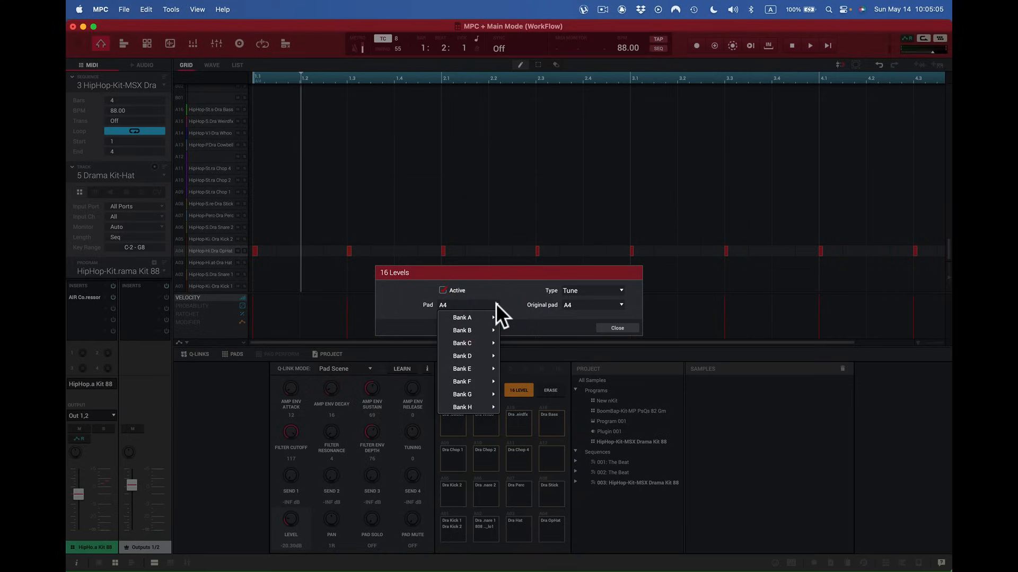
pyautogui.moveTo(489, 318)
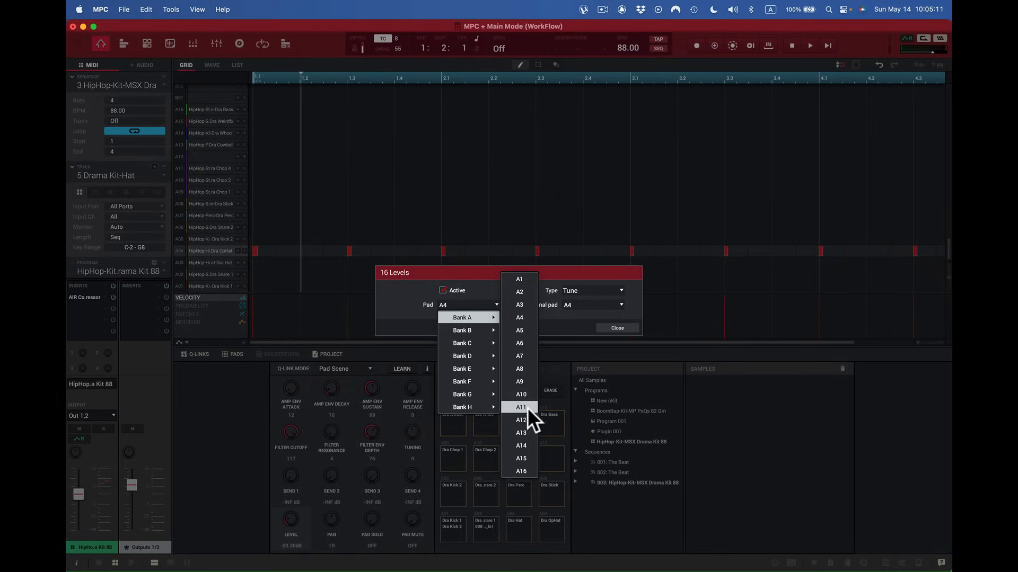
pyautogui.click(524, 431)
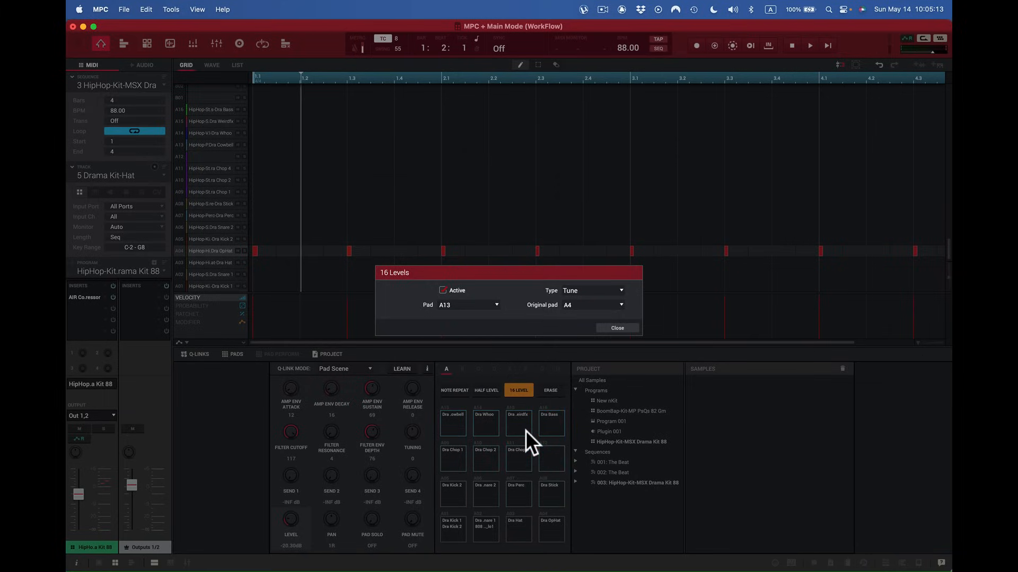
pyautogui.click(618, 327)
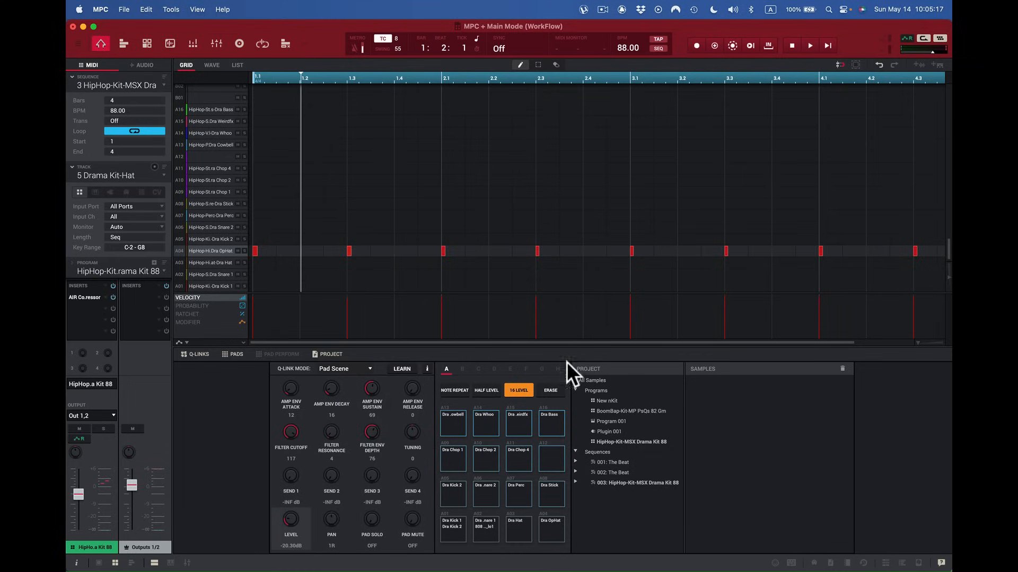
# Play the 16 Levels tune steps on pad A16 and on further pads from the highest row down to the lowest.
pyautogui.click(552, 417)
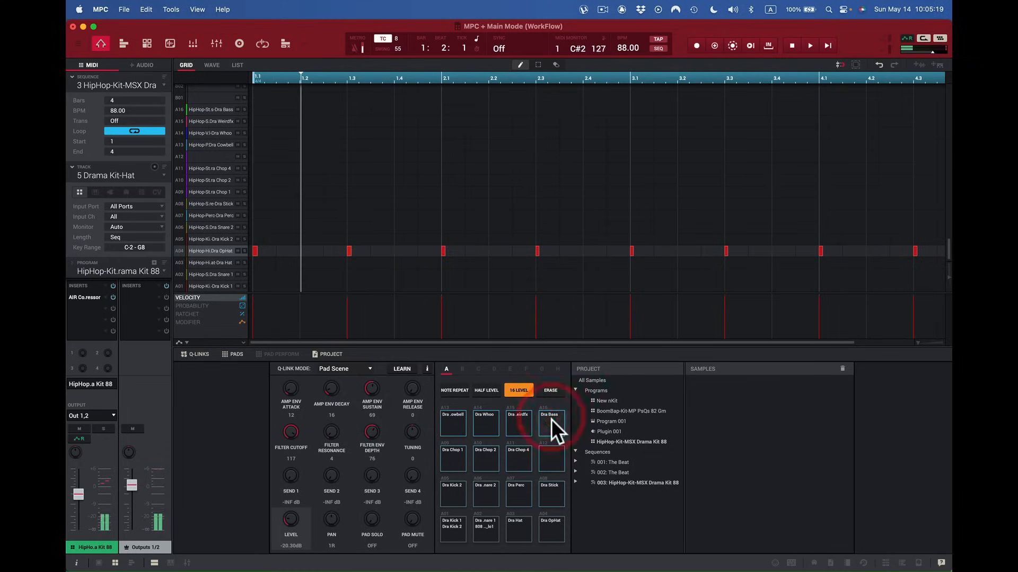
pyautogui.click(551, 419)
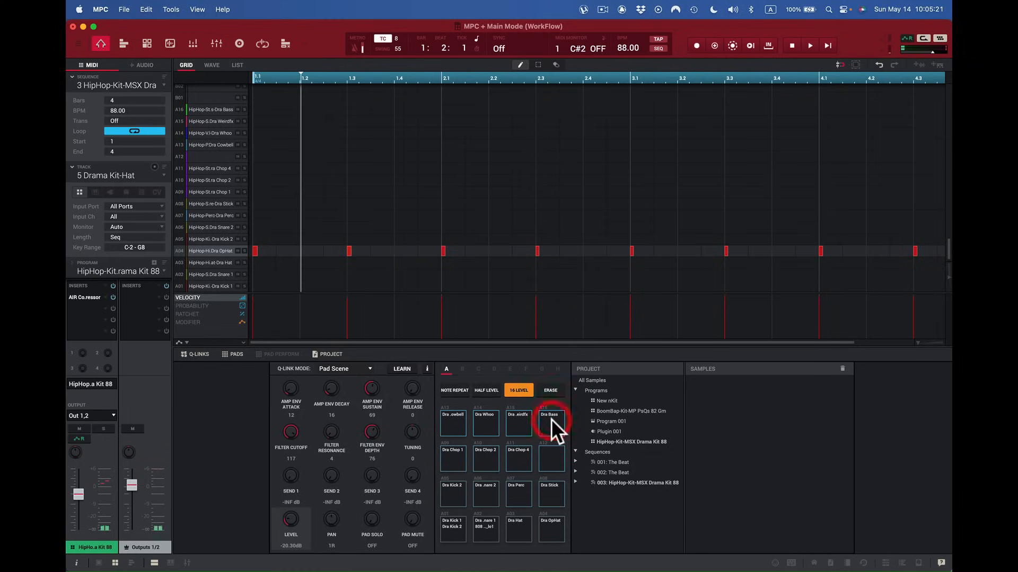
pyautogui.press('2')
pyautogui.press('1')
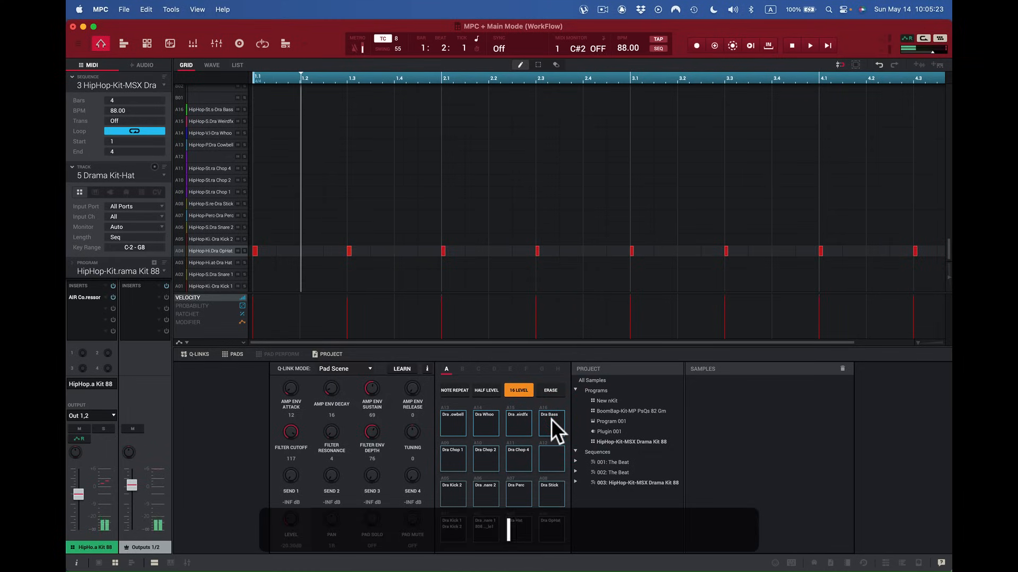
pyautogui.press('r')
pyautogui.press('e')
pyautogui.press('w')
pyautogui.press('q')
pyautogui.press('d')
pyautogui.press('s')
pyautogui.press('a')
pyautogui.press('c')
pyautogui.press('x')
pyautogui.press('z')
pyautogui.press('v')
pyautogui.press('z')
pyautogui.press('z')
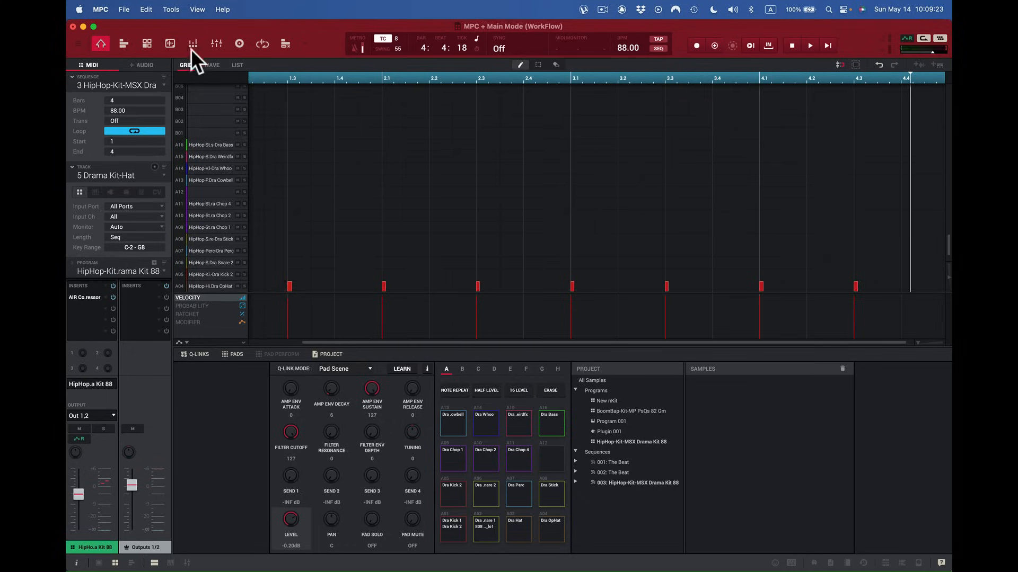
# Open the Dra Chop 1 pad's sample in Sample Edit and audition it with the one-shot Play From Start and Play To Start pads.
pyautogui.click(454, 458)
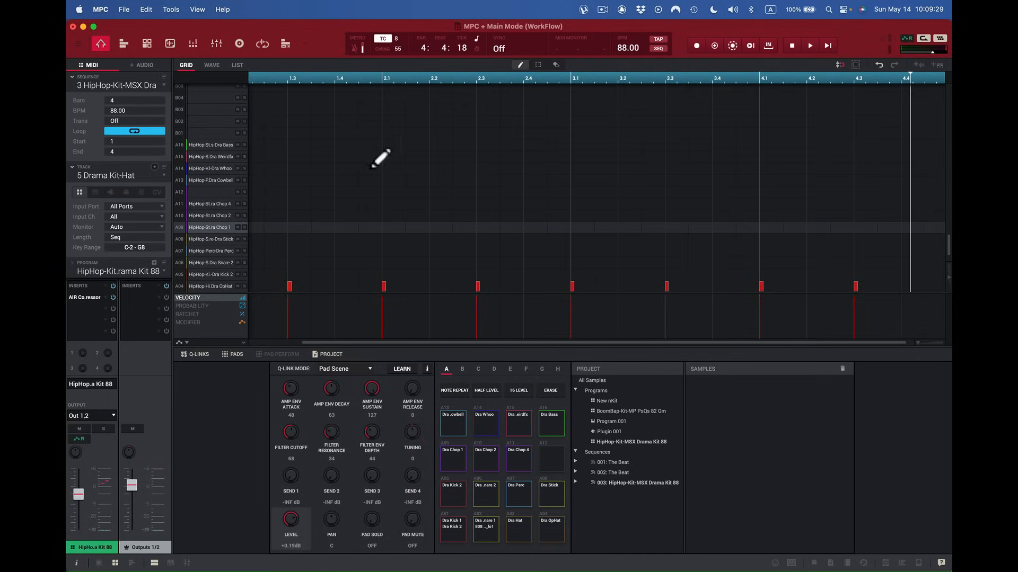
pyautogui.click(171, 42)
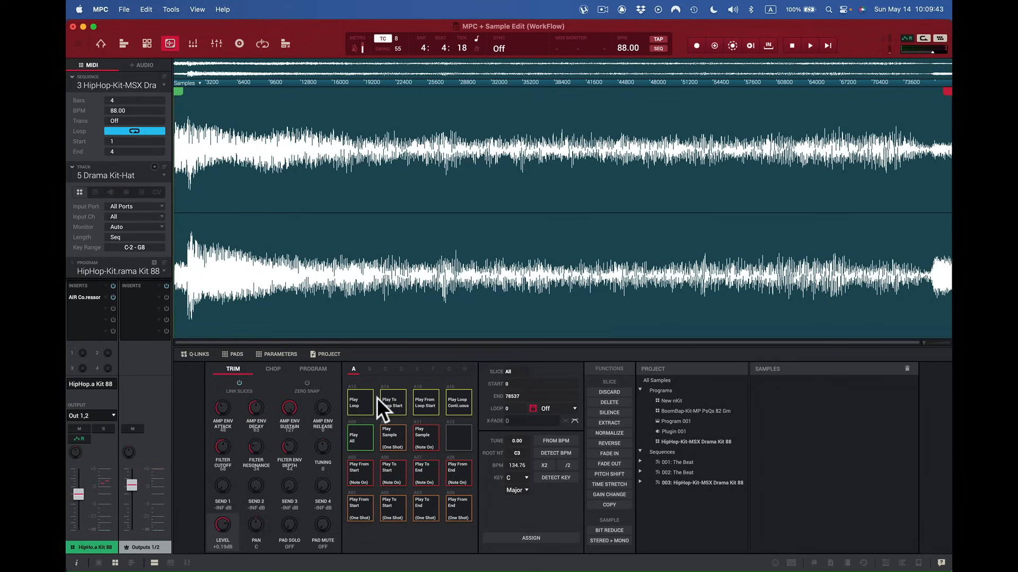
pyautogui.click(358, 506)
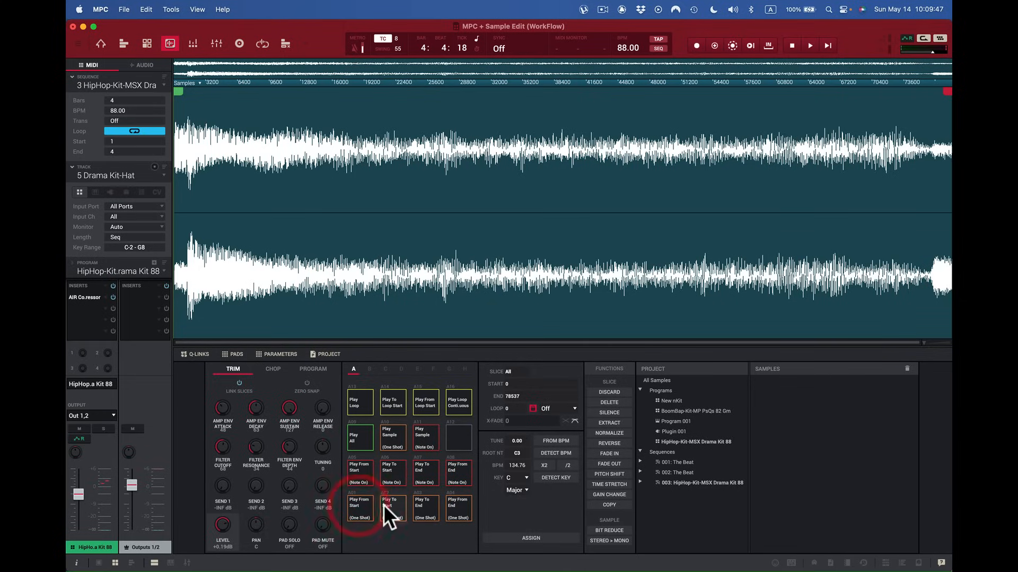
pyautogui.click(383, 505)
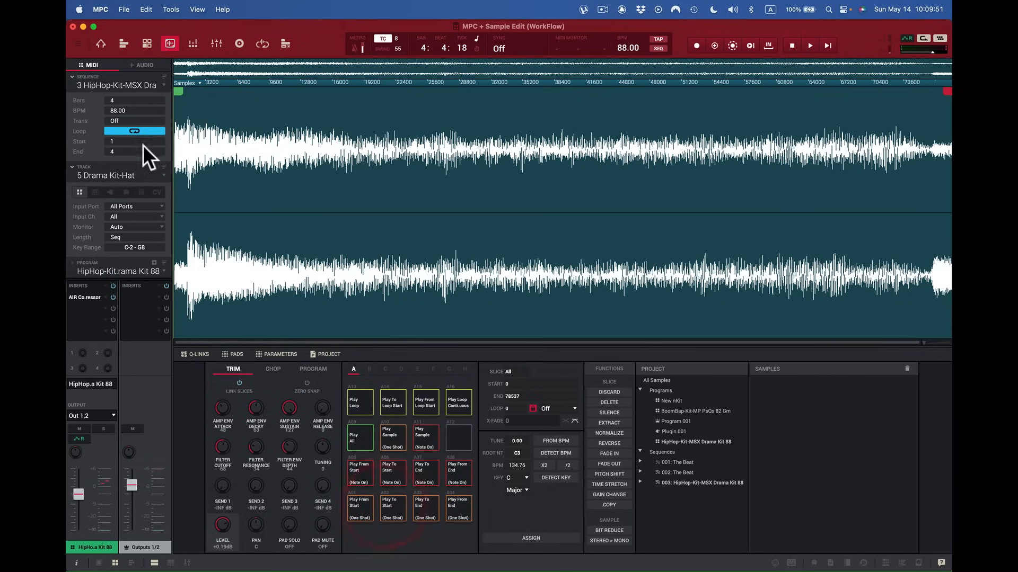
# Set the sample's start to 7398 and end to 71398, and audition the one-shot Play From Start and Play To Start pads.
pyautogui.moveTo(178, 94); pyautogui.dragTo(248, 98)
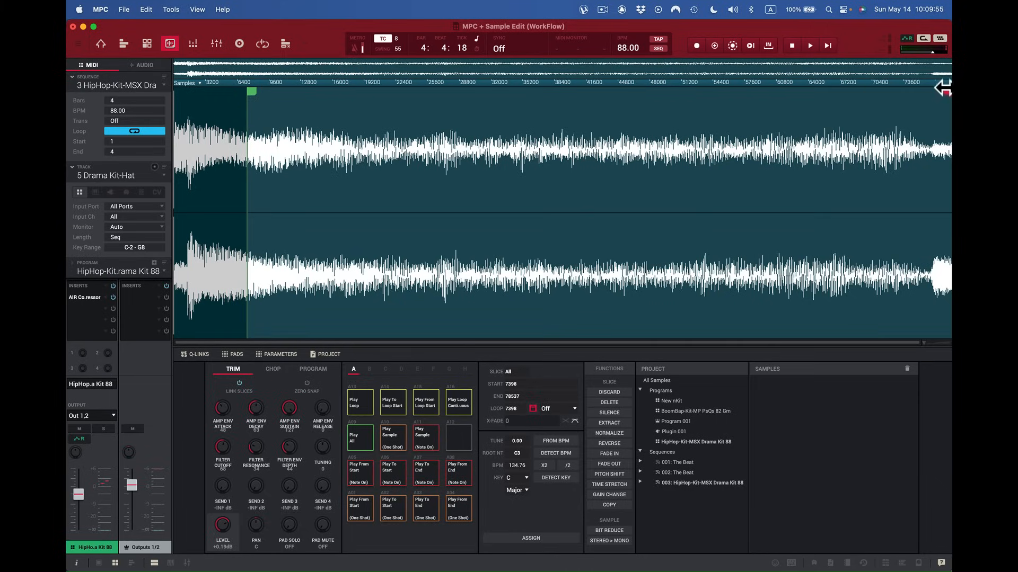
pyautogui.moveTo(946, 92); pyautogui.dragTo(872, 91)
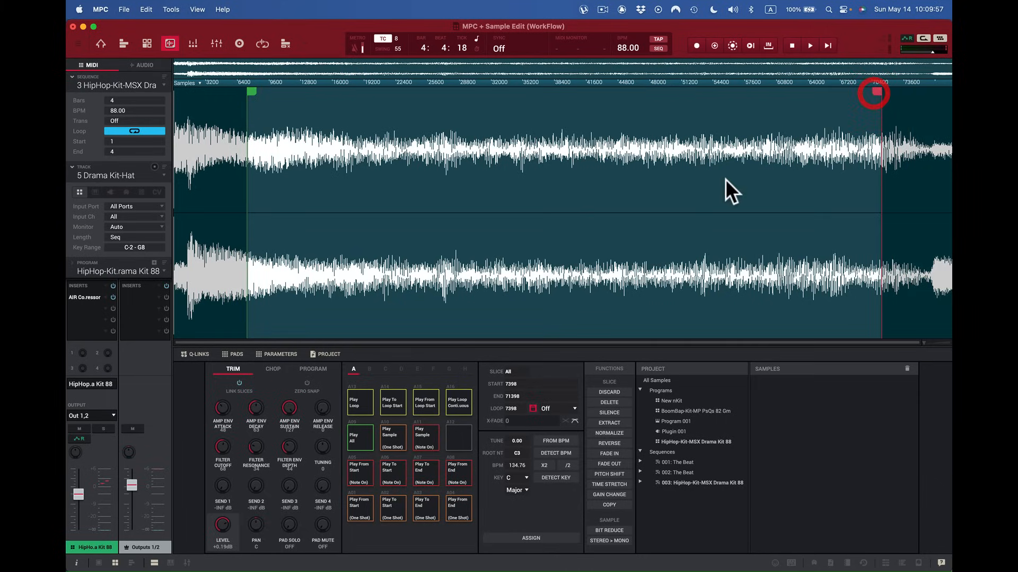
pyautogui.click(386, 512)
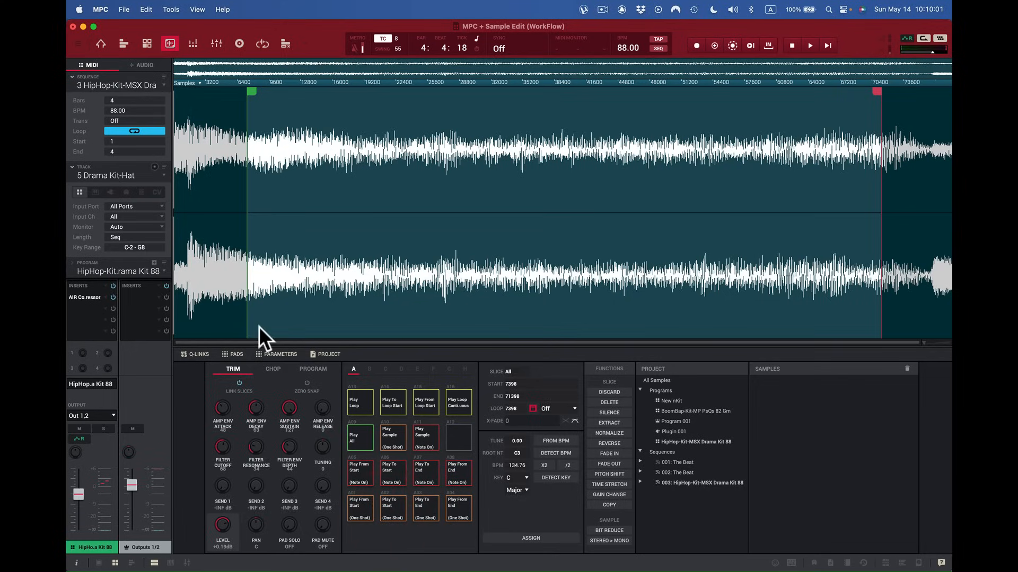
pyautogui.click(354, 508)
pyautogui.click(395, 507)
# Audition the sample with the Note On pads Play From Start, Play To Start, Play To End and Play From End.
pyautogui.click(355, 475)
pyautogui.click(355, 475)
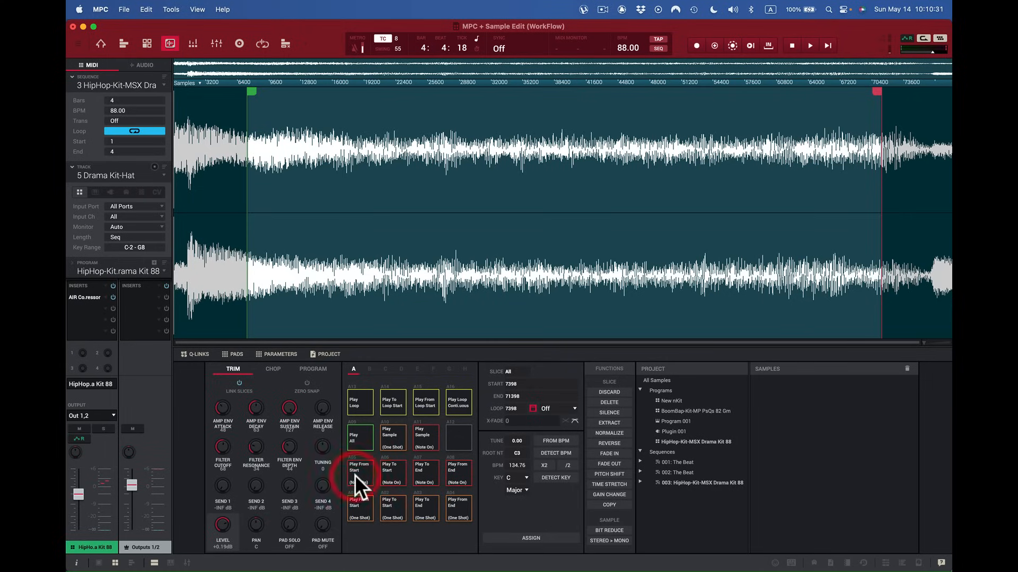
pyautogui.click(394, 474)
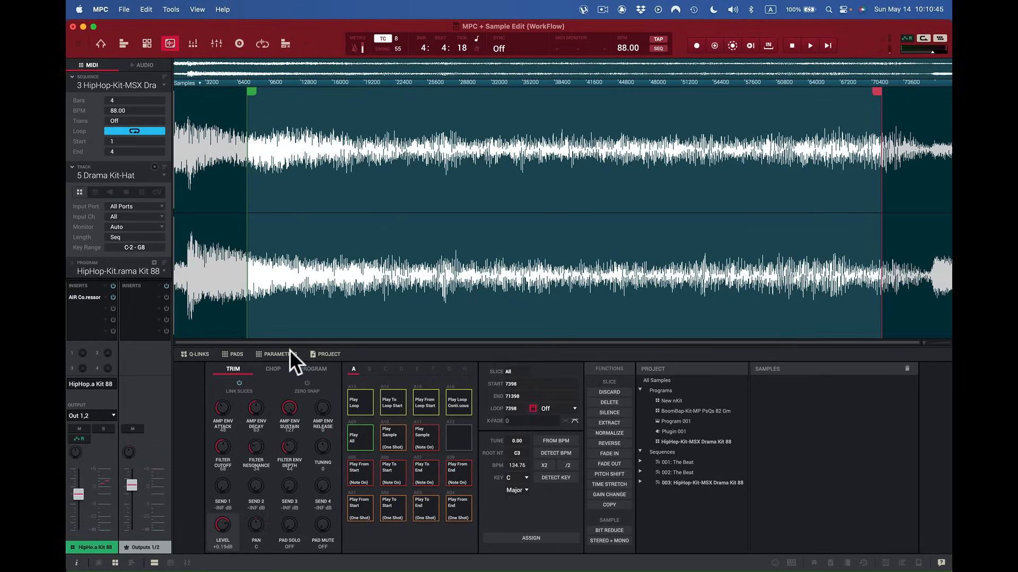
pyautogui.click(424, 476)
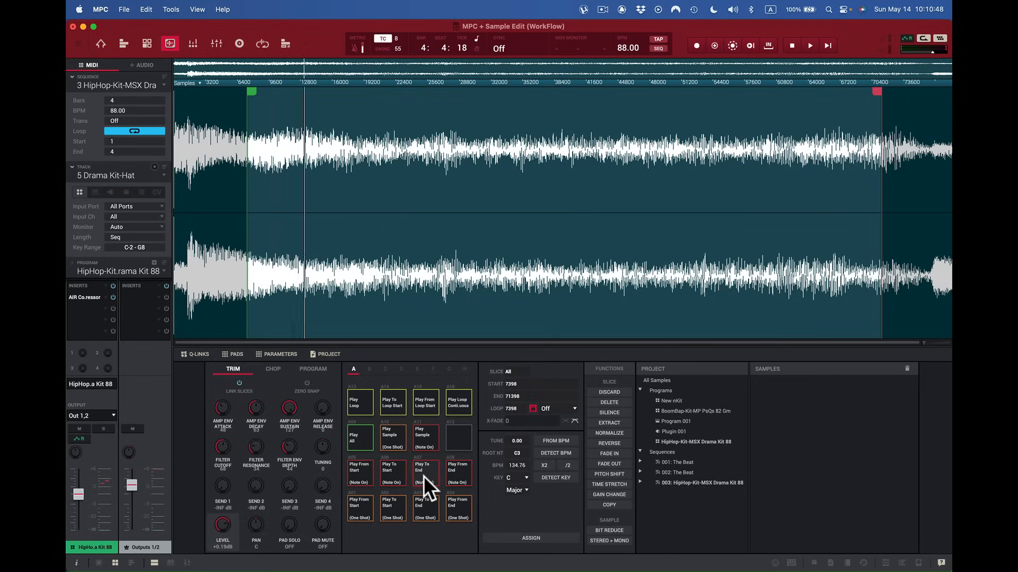
pyautogui.click(462, 478)
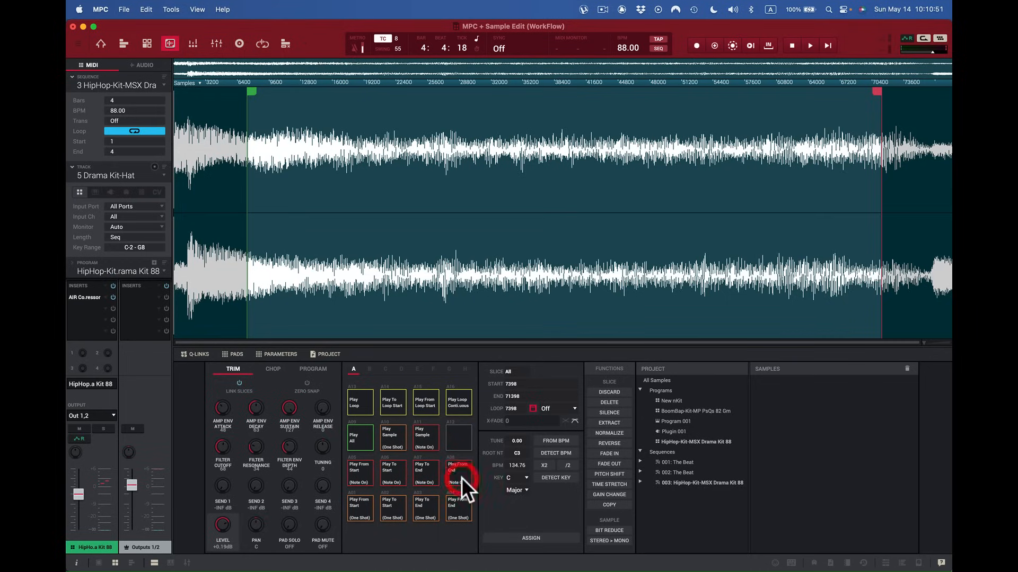
# Audition the sample with the Play All pad and the Play Sample pads in their One Shot and Note On versions.
pyautogui.click(364, 440)
pyautogui.click(392, 435)
pyautogui.click(390, 438)
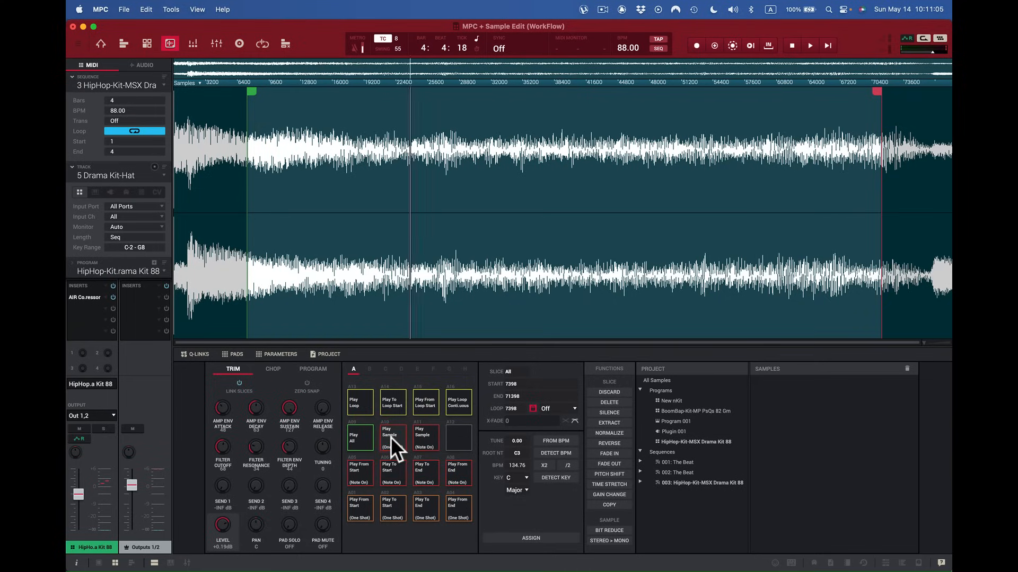
pyautogui.click(390, 438)
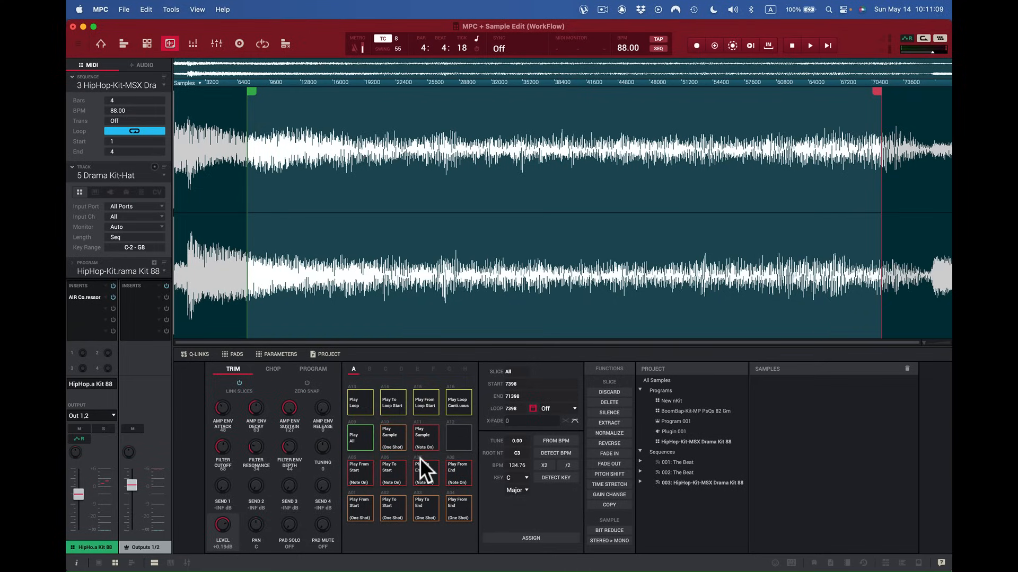
pyautogui.click(421, 436)
# Audition the sample with the Play Loop, Play To Loop Start, Play From Loop Start and Play Loop Continuous pads.
pyautogui.click(358, 402)
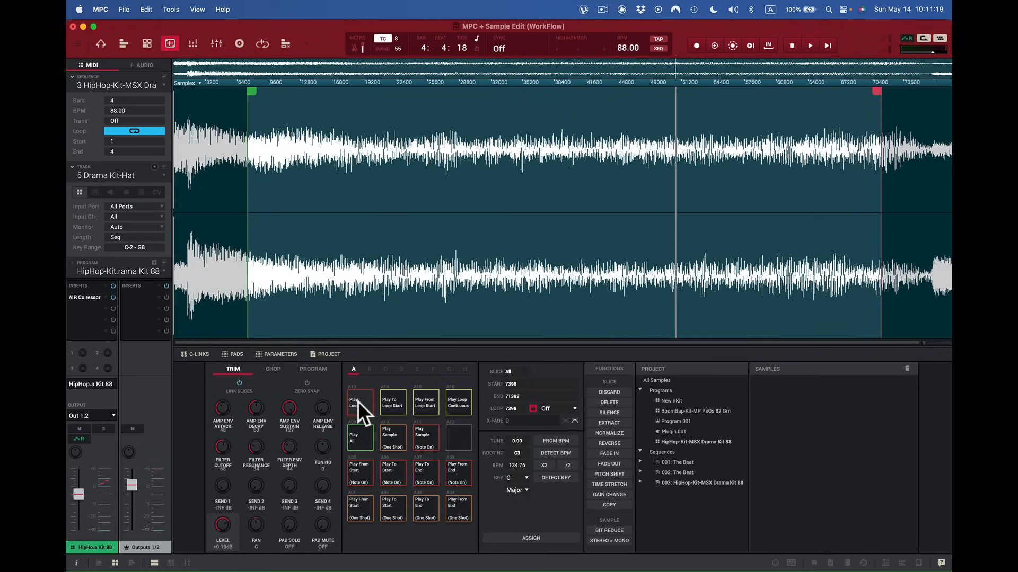
pyautogui.click(357, 401)
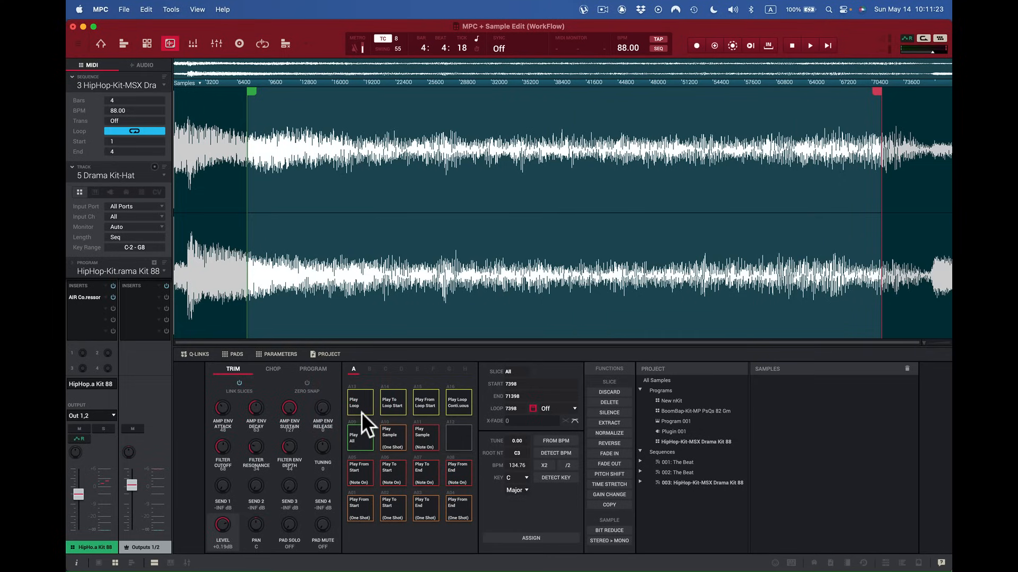
pyautogui.click(394, 405)
pyautogui.click(395, 404)
pyautogui.click(395, 405)
pyautogui.click(421, 405)
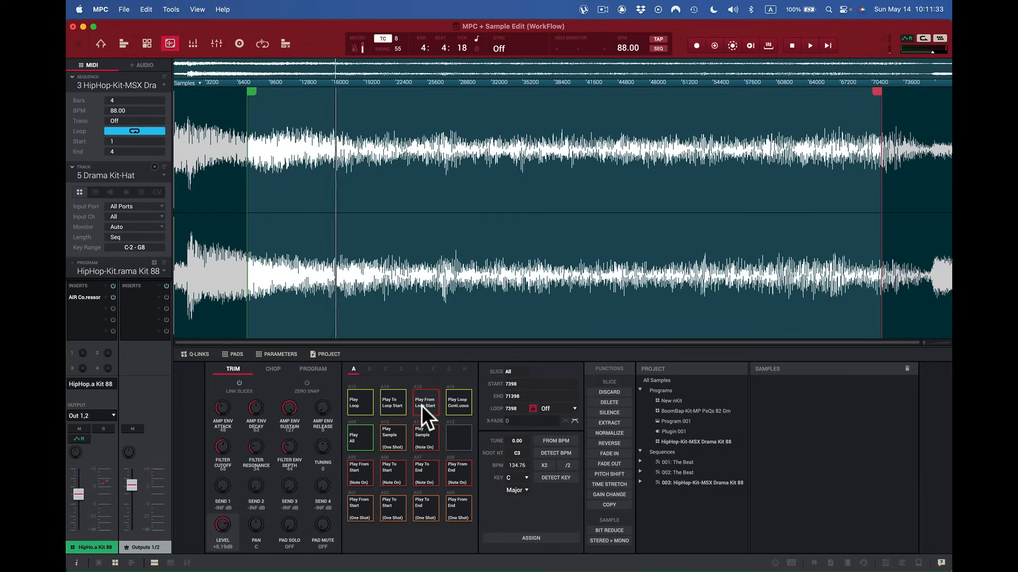
pyautogui.click(421, 406)
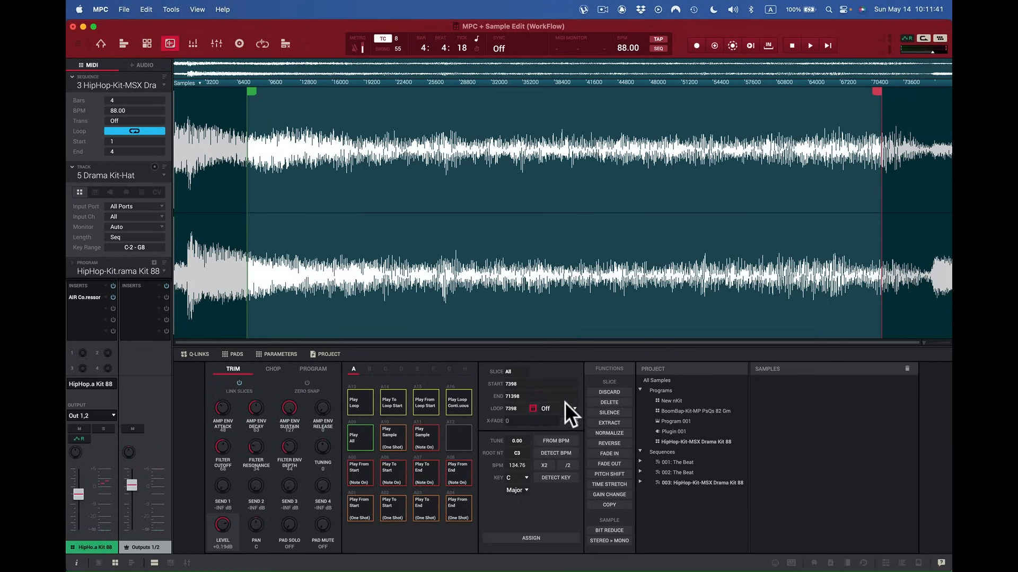
pyautogui.click(464, 405)
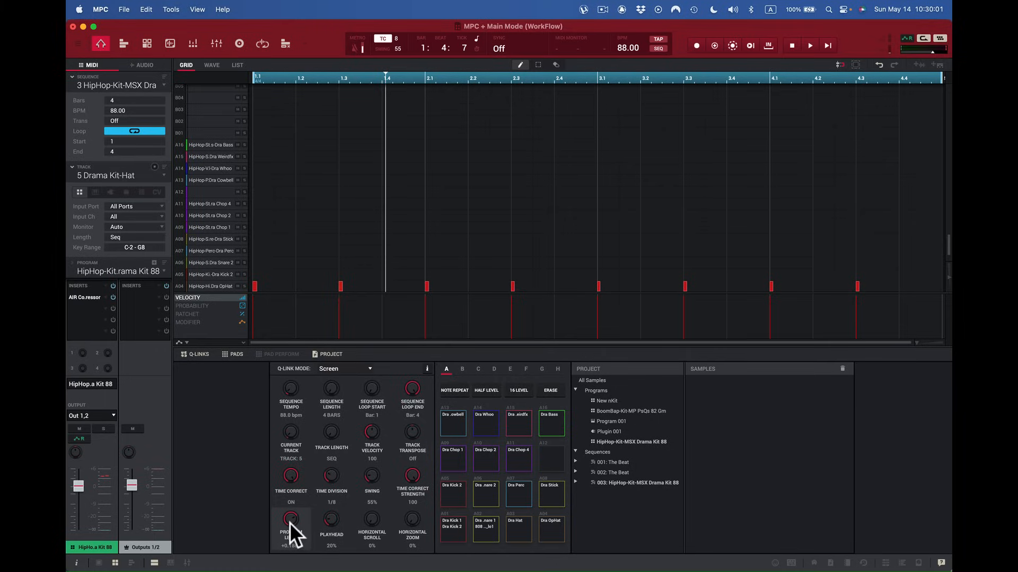
# Adjust the program level to -0.48 dB using the Program Level Q-Link and the program's mixer fader.
pyautogui.moveTo(290, 519); pyautogui.dragTo(290, 517)
pyautogui.scroll(-2, 79, 485)
pyautogui.scroll(1, 80, 486)
pyautogui.moveTo(79, 500); pyautogui.dragTo(79, 487)
# Return the playhead to the sequence start with the Playhead Q-Link, play the sequence briefly and stop it.
pyautogui.moveTo(331, 522); pyautogui.dragTo(331, 543)
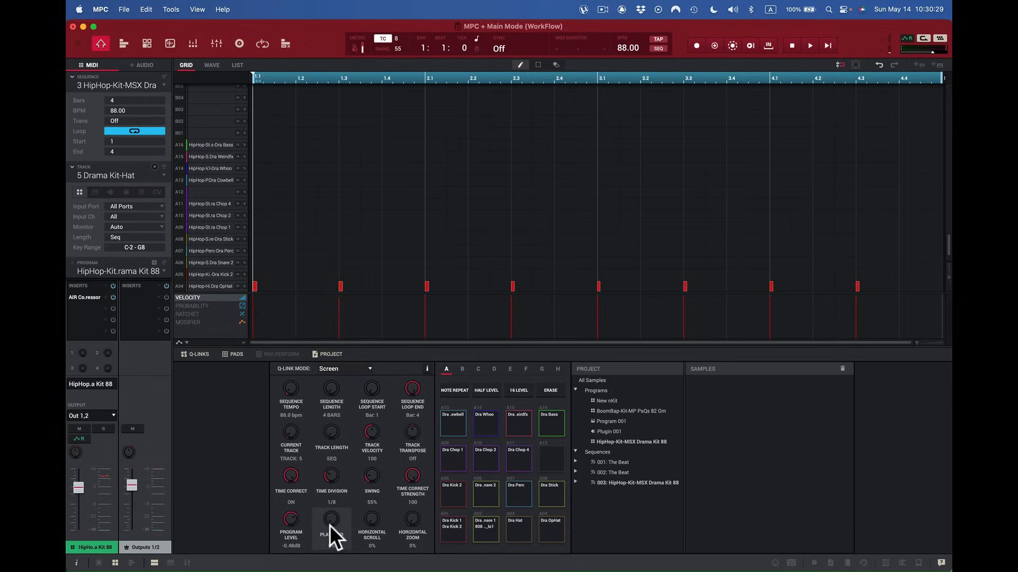
pyautogui.press('space')
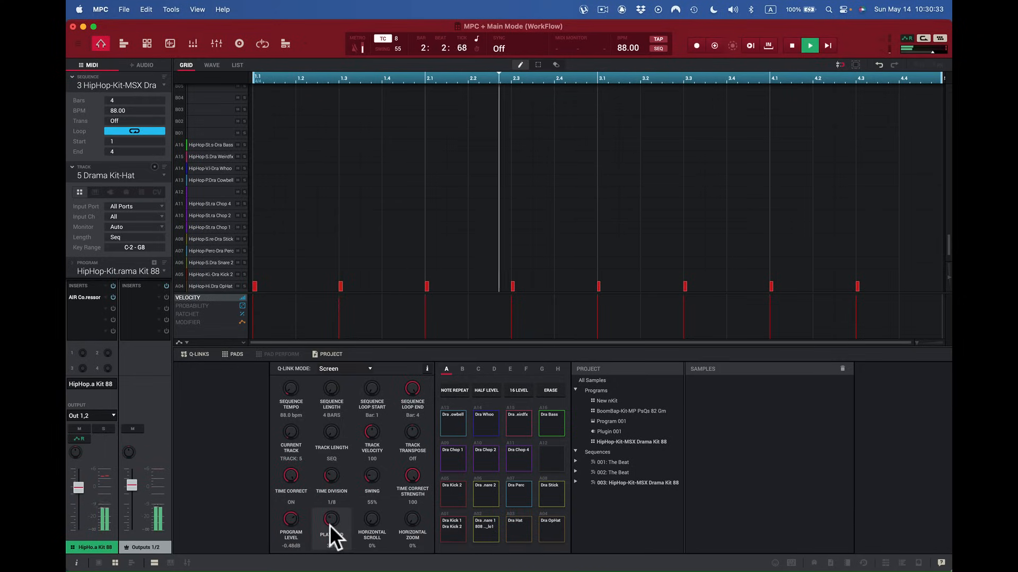
pyautogui.press('space')
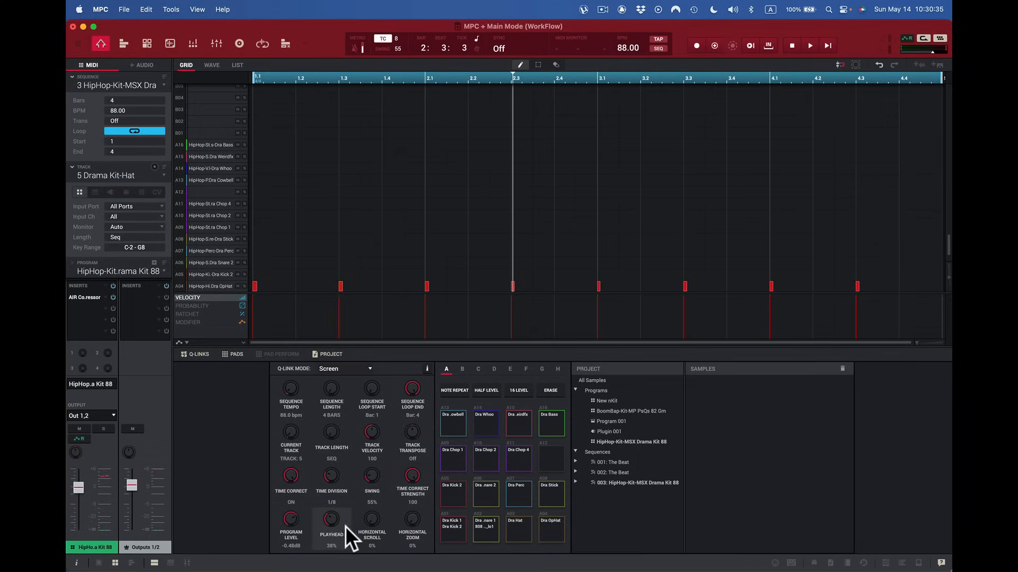
# Try the Horizontal Scroll and Horizontal Zoom Q-Links, and switch the Time Correct Q-Link off and back on.
pyautogui.click(371, 519)
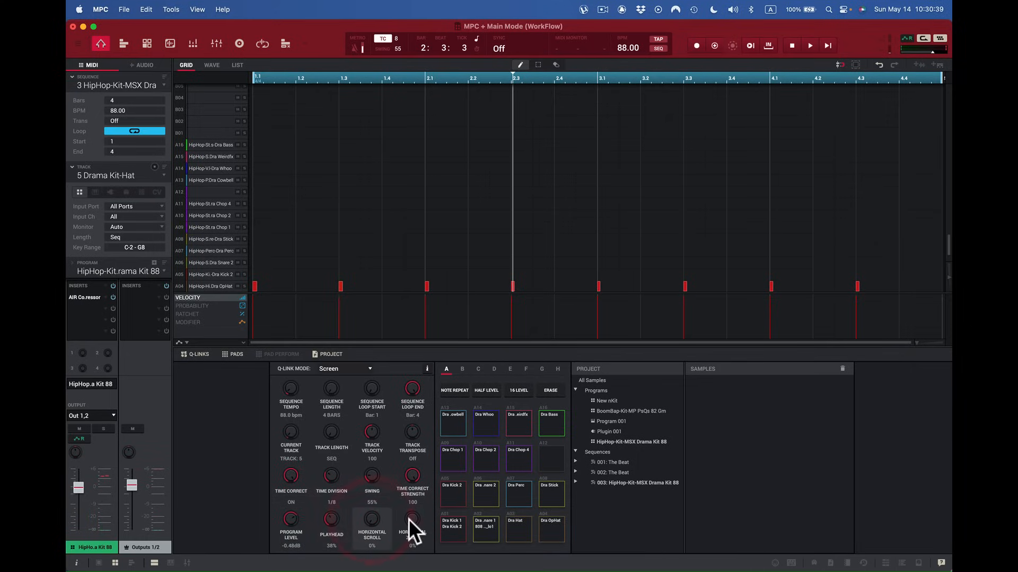
pyautogui.moveTo(410, 519)
pyautogui.mouseDown()
pyautogui.moveTo(410, 499)
pyautogui.moveTo(409, 510)
pyautogui.moveTo(371, 525)
pyautogui.moveTo(372, 545)
pyautogui.moveTo(371, 495)
pyautogui.moveTo(372, 543)
pyautogui.moveTo(408, 508)
pyautogui.moveTo(407, 527)
pyautogui.mouseUp()
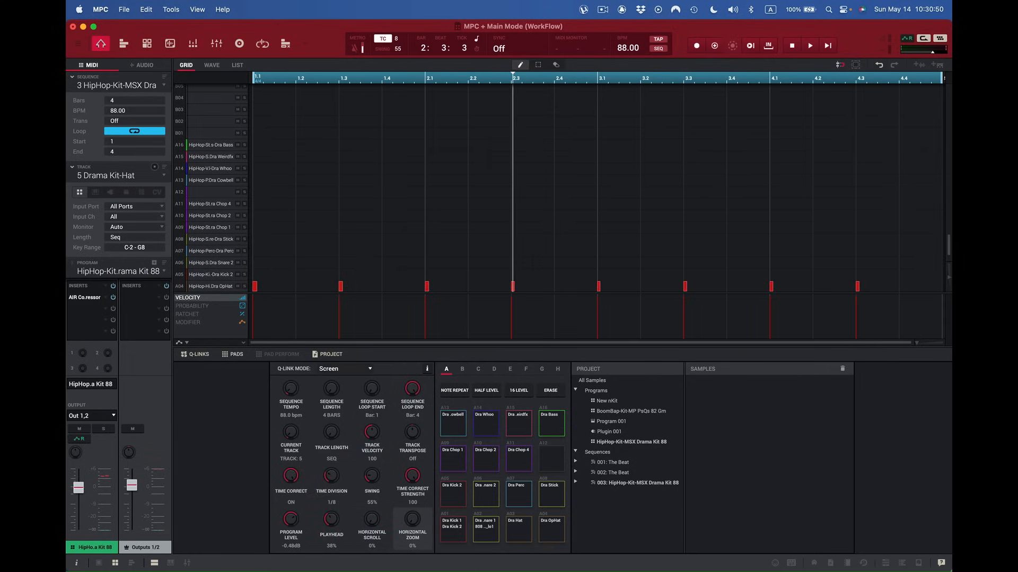
pyautogui.click(290, 477)
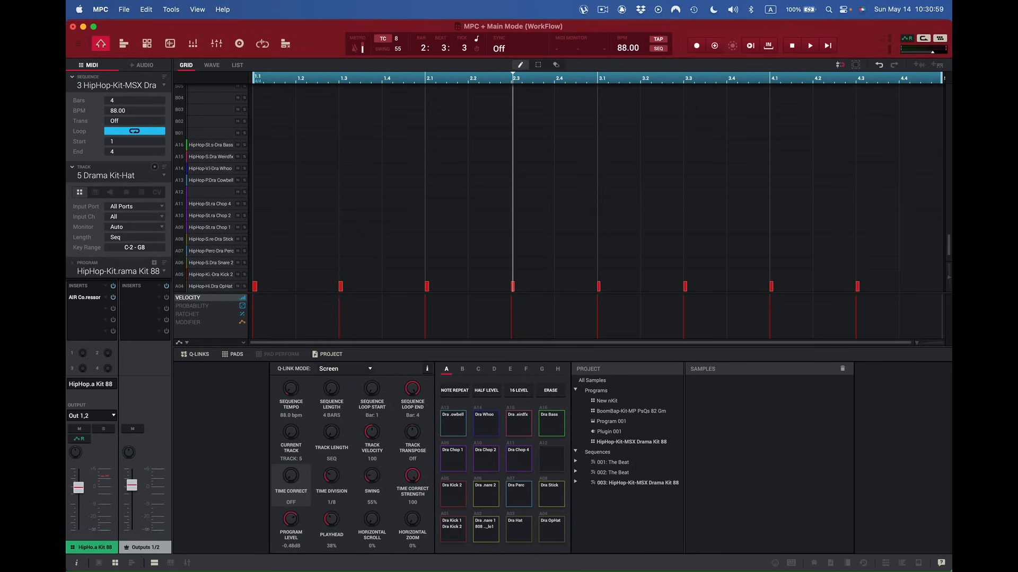
pyautogui.moveTo(290, 476); pyautogui.dragTo(291, 455)
# Set the Q-Link mode to Pad Parameter and show the Q-Link setup for the selected Q-Link.
pyautogui.click(427, 369)
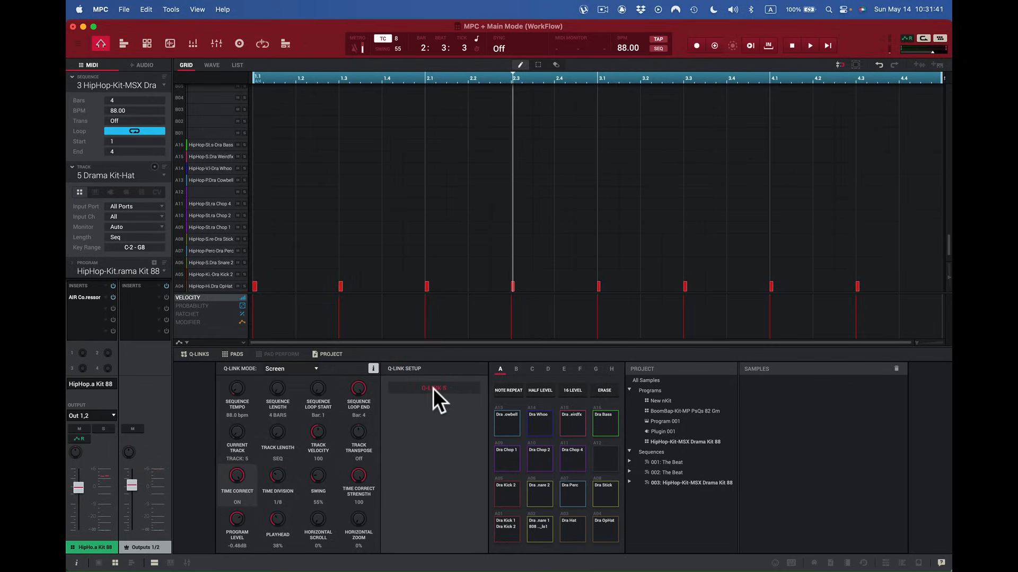
pyautogui.click(372, 368)
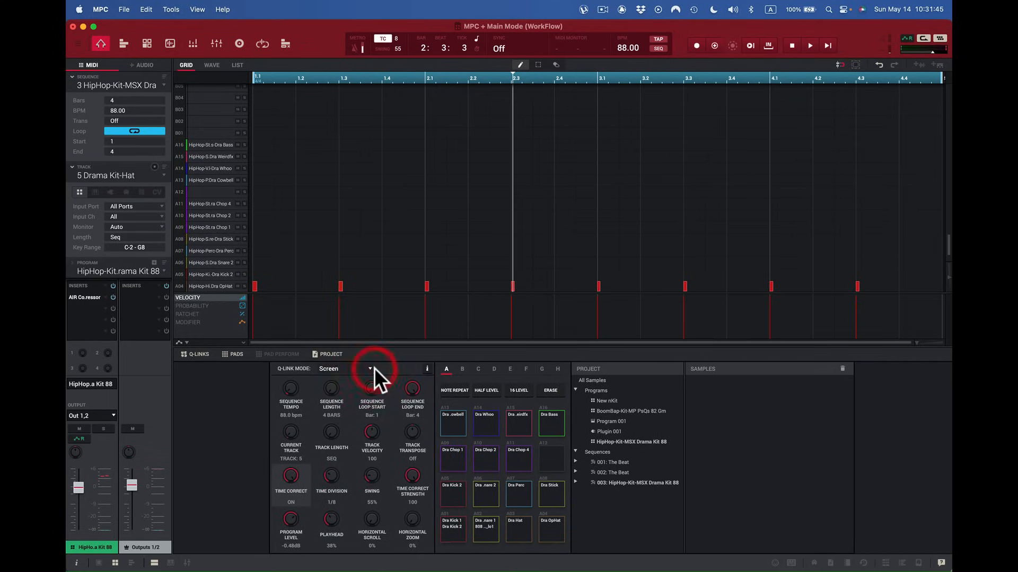
pyautogui.click(368, 366)
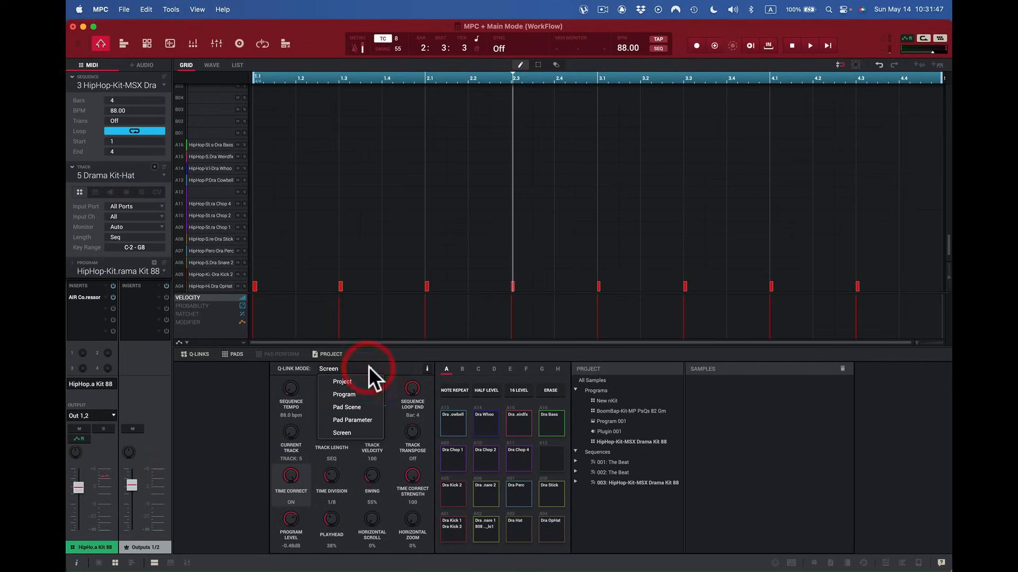
pyautogui.click(374, 416)
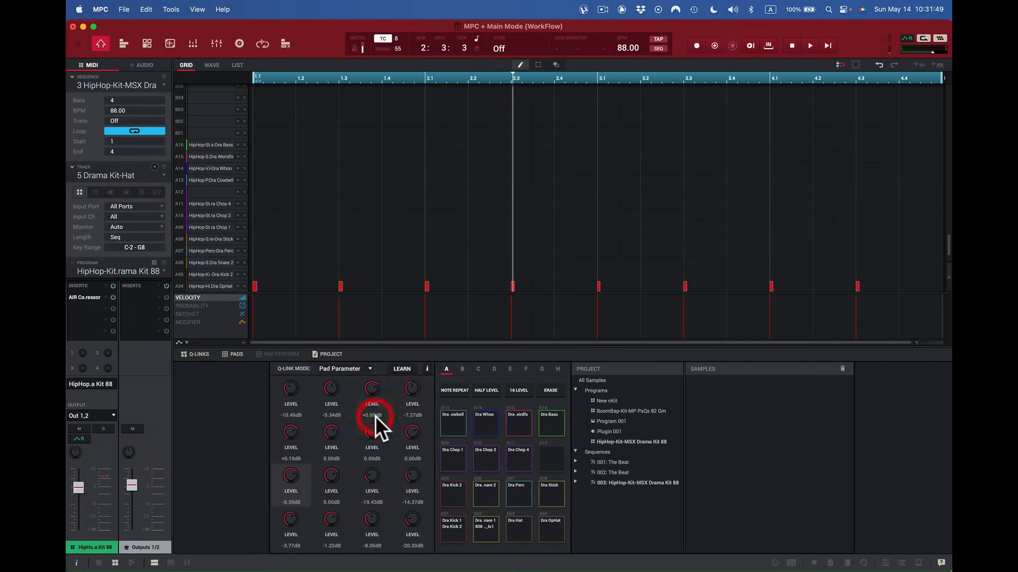
pyautogui.click(427, 368)
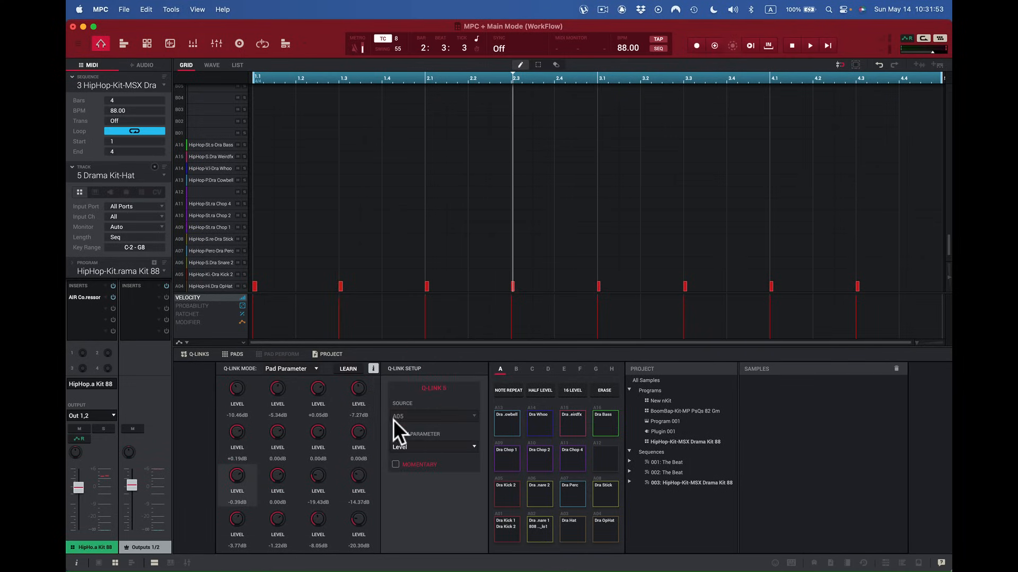
# Set the Q-Link parameter for the pads to the mixer's Pan.
pyautogui.click(473, 414)
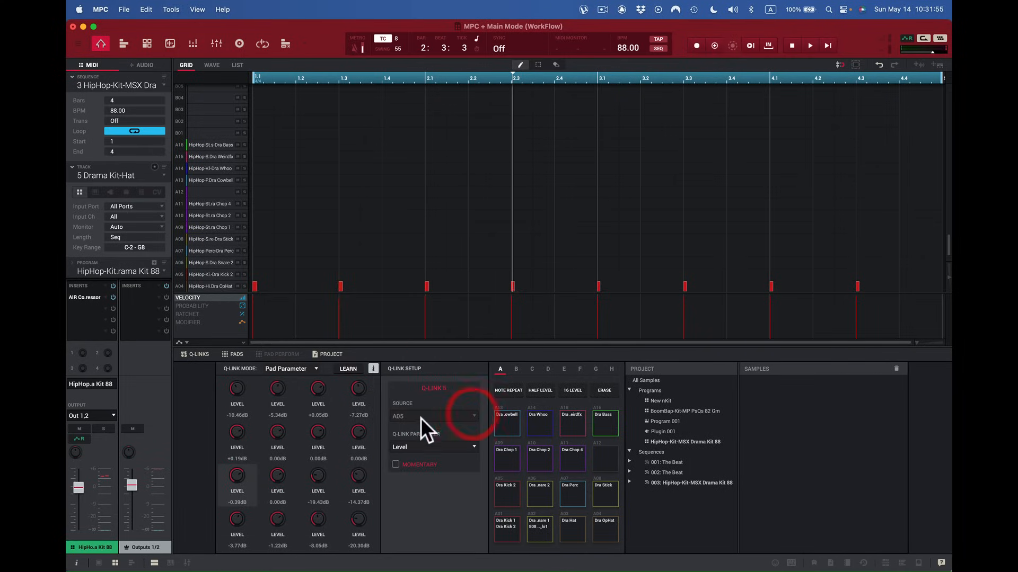
pyautogui.click(474, 441)
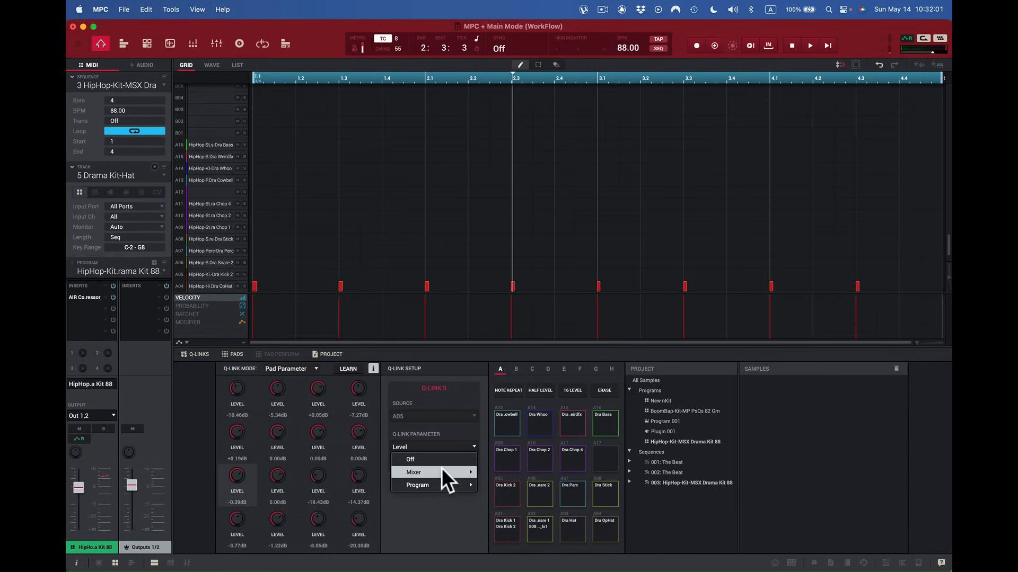
pyautogui.moveTo(442, 470)
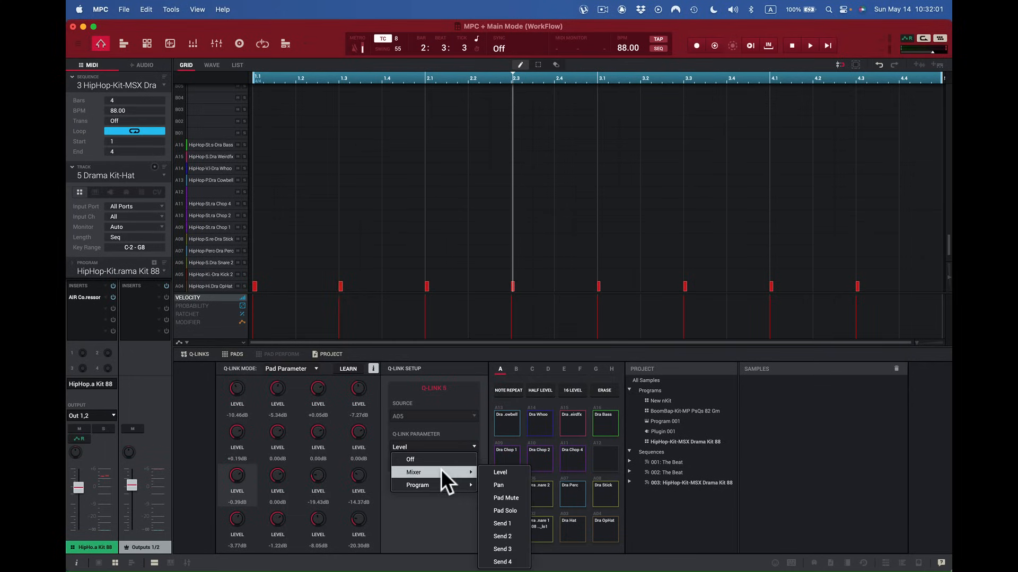
pyautogui.click(503, 484)
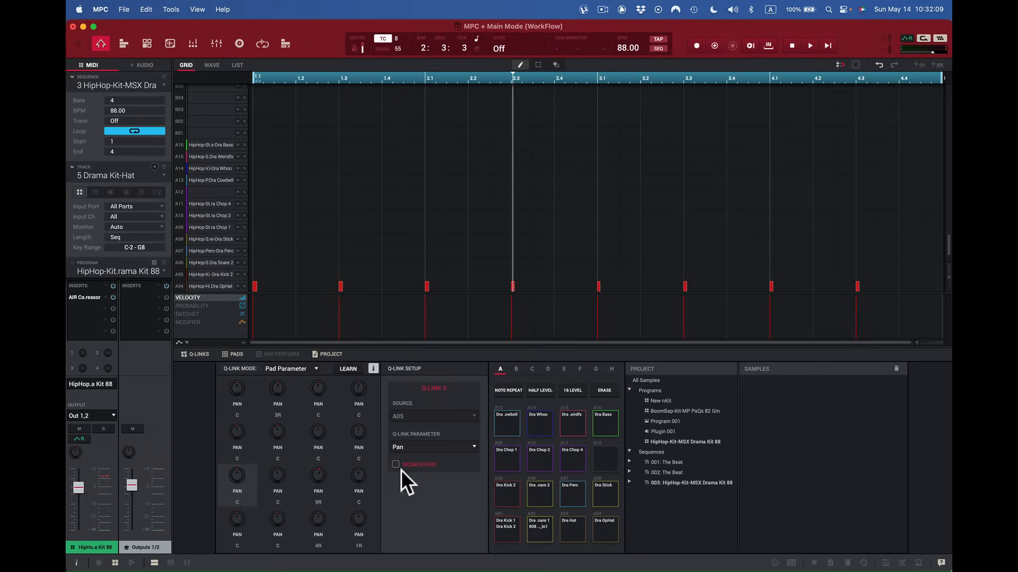
# Set the Q-Link parameter for the pads to the mixer's Pad Mute and hide the Q-Link setup.
pyautogui.click(476, 445)
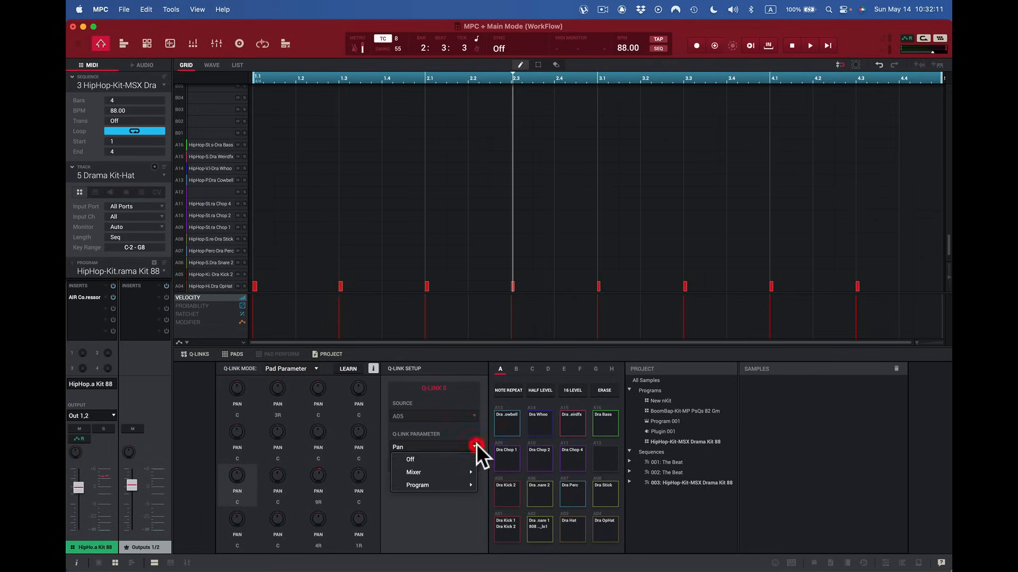
pyautogui.moveTo(451, 472)
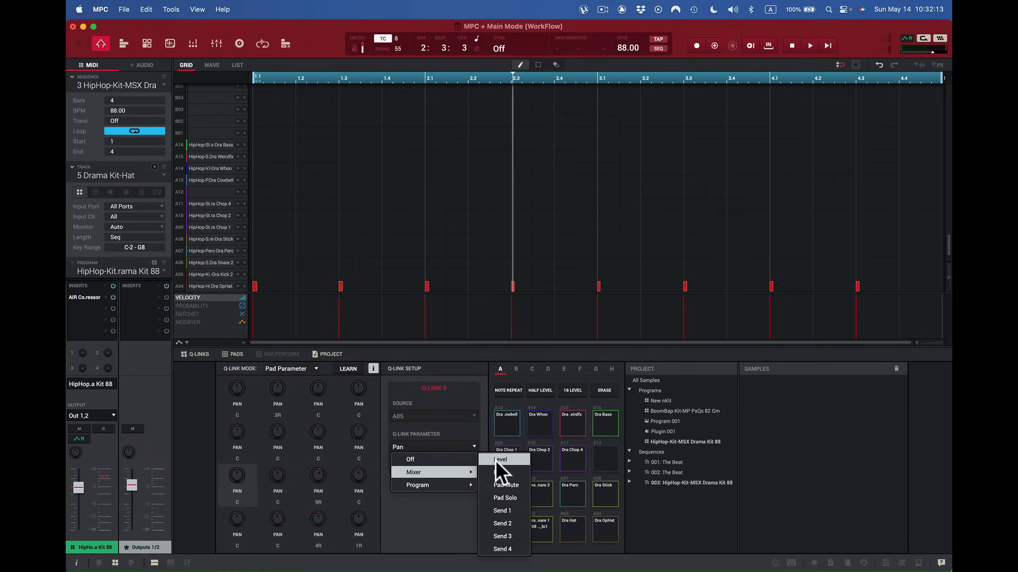
pyautogui.click(503, 483)
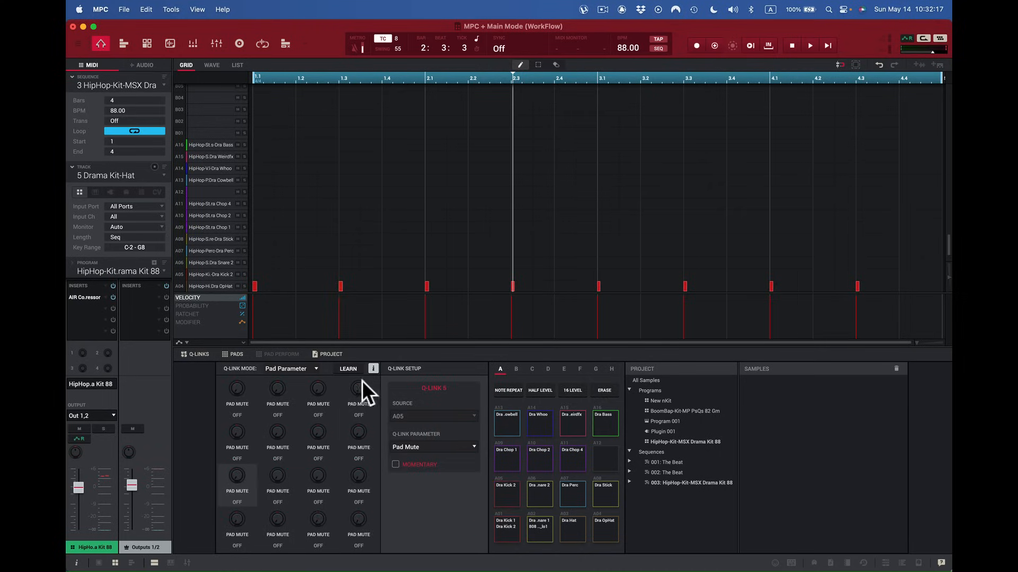
pyautogui.click(372, 366)
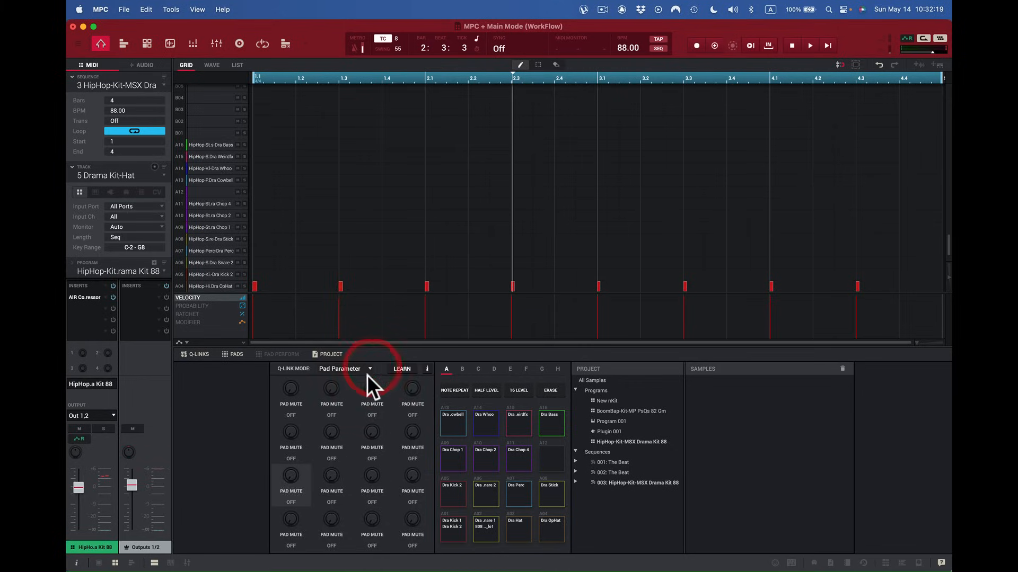
# Mute pads A01, A02 and A03 using their Pad Mute Q-Links.
pyautogui.click(290, 520)
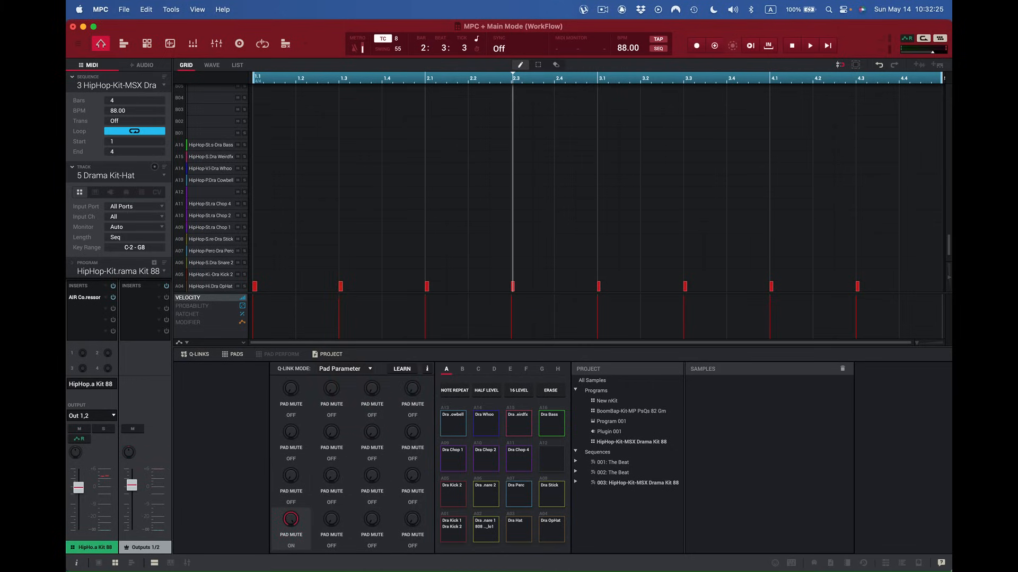
pyautogui.moveTo(296, 521); pyautogui.dragTo(266, 434)
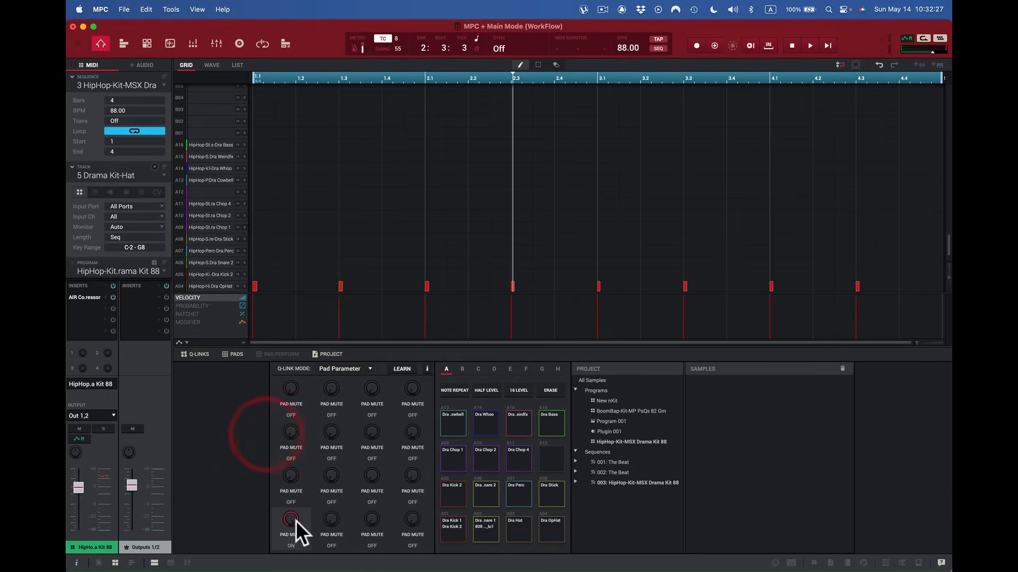
pyautogui.scroll(-3, 206, 205)
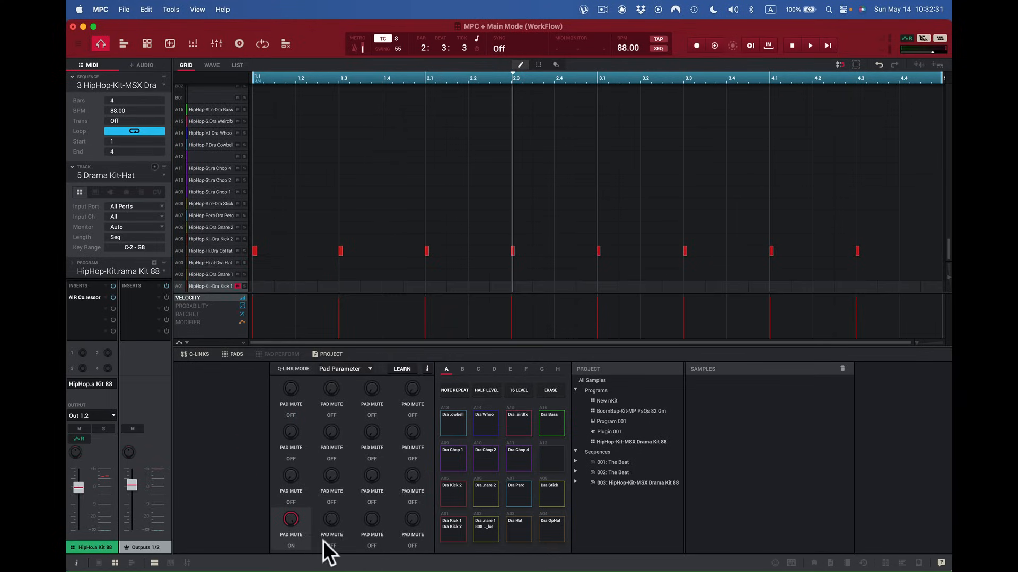
pyautogui.click(331, 520)
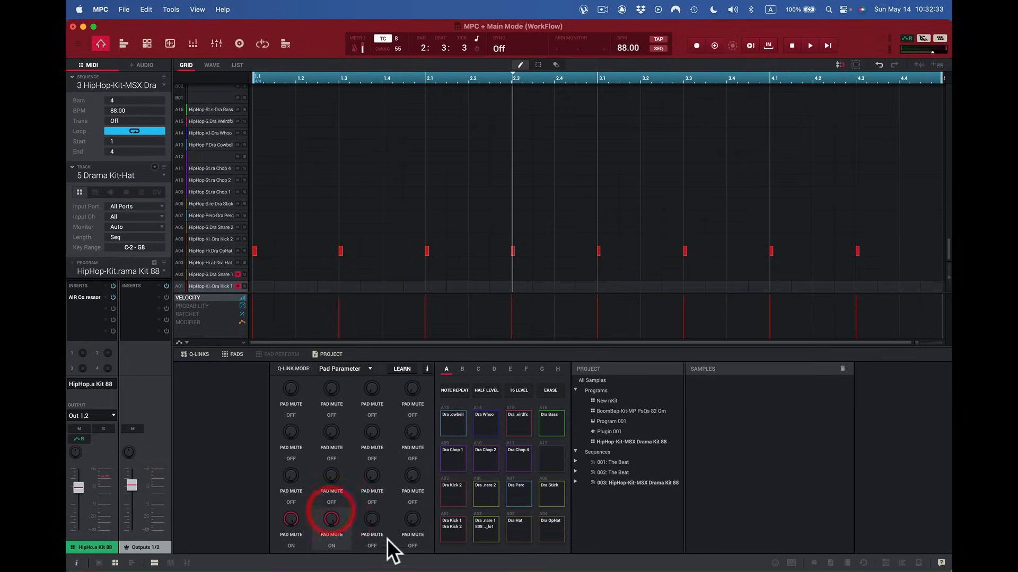
pyautogui.click(366, 522)
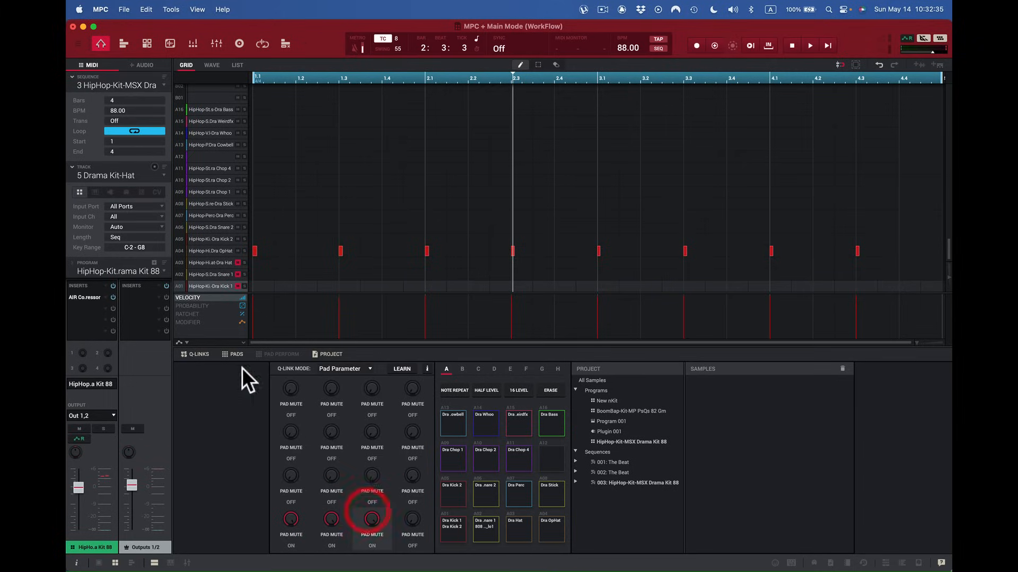
# Unmute pads A03, A02 and A01 using their Q-Links.
pyautogui.click(368, 518)
pyautogui.click(329, 518)
pyautogui.click(292, 517)
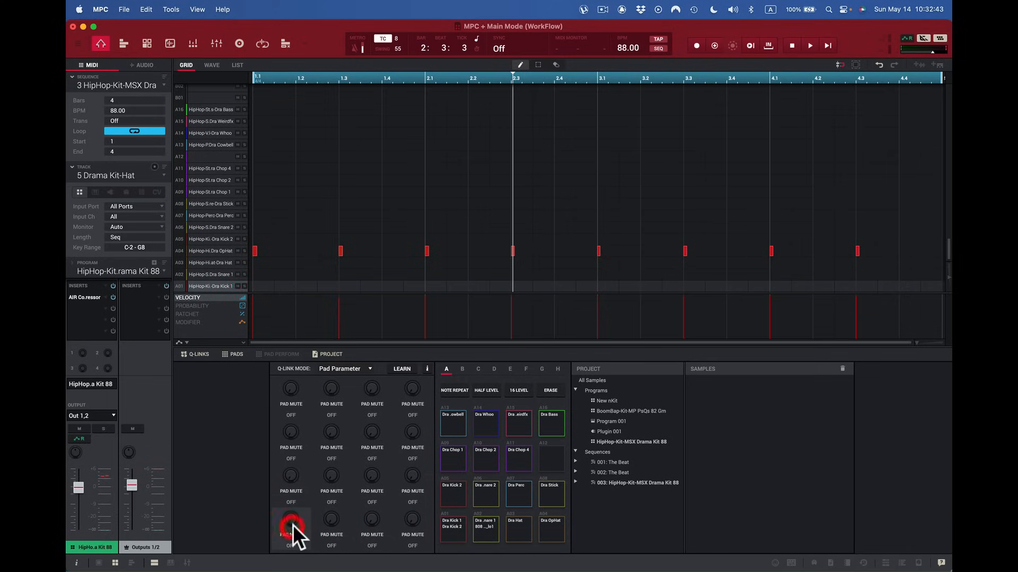
# Switch the Q-Link mode to Pad Scene and select pad A02 to show its parameters.
pyautogui.click(367, 367)
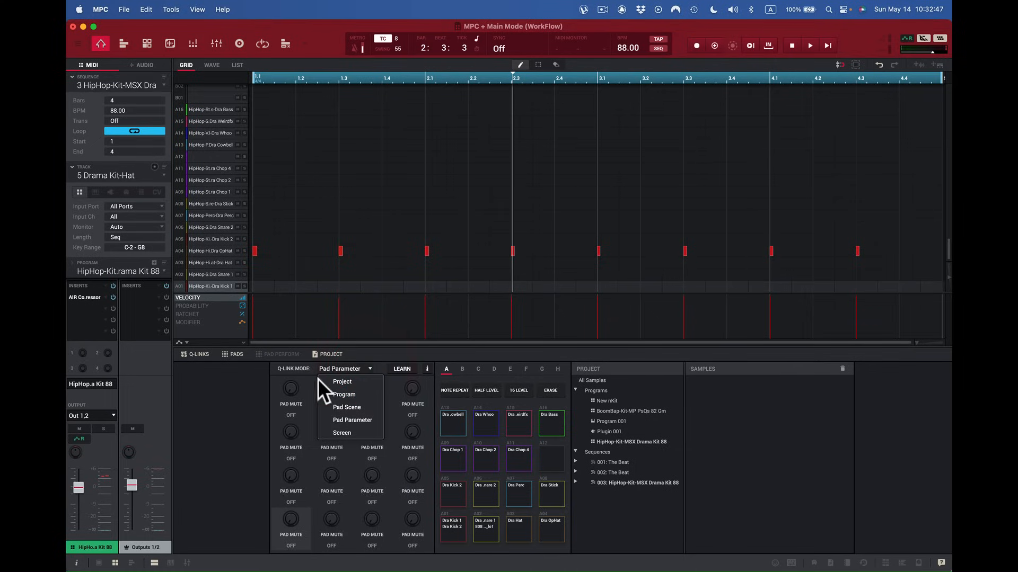
pyautogui.click(349, 409)
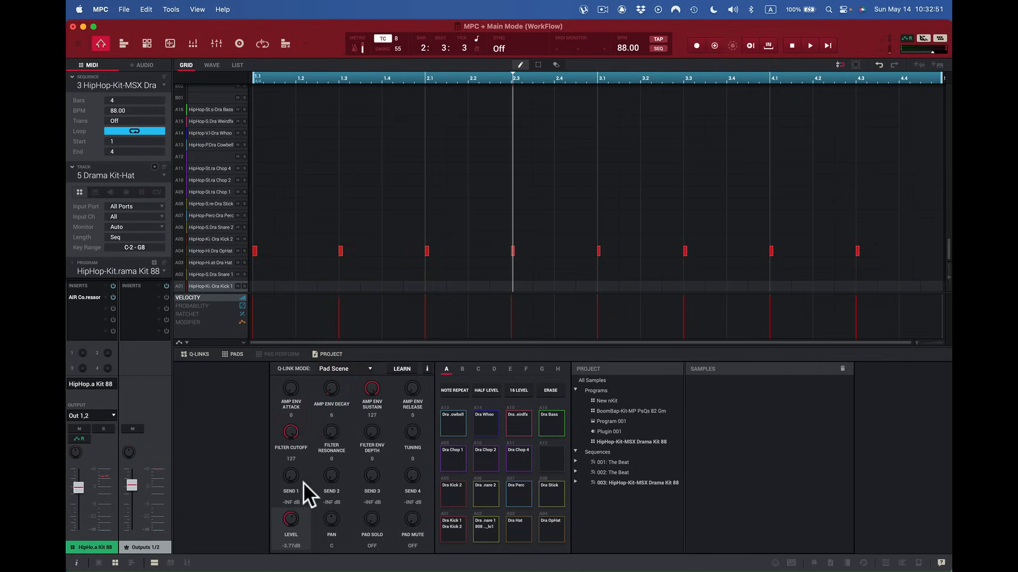
pyautogui.click(489, 530)
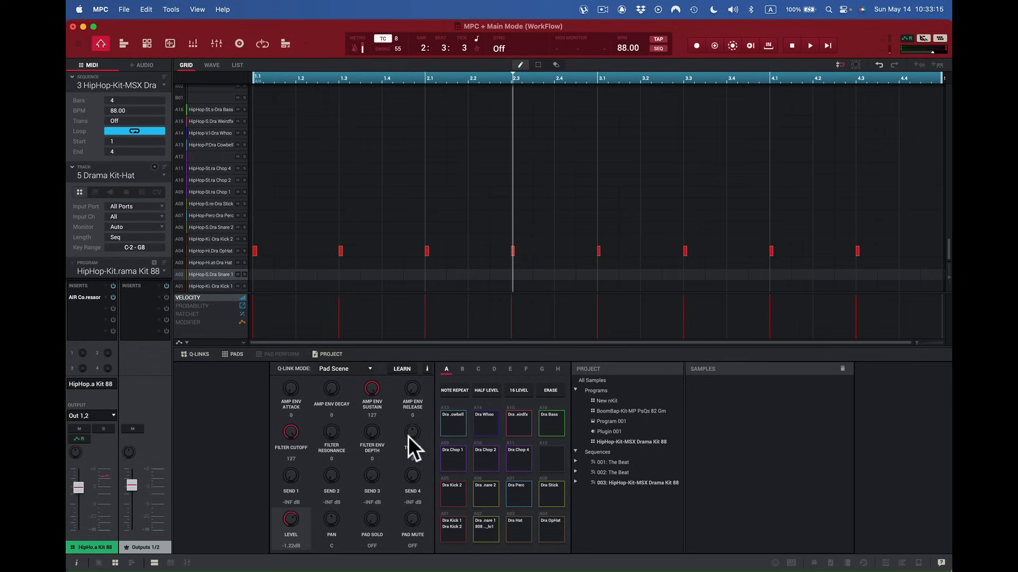
# Try a tuning of 101 on pad A01, audition the kick, and lower the tuning back to about 2.
pyautogui.click(454, 526)
pyautogui.moveTo(413, 436); pyautogui.dragTo(412, 424)
pyautogui.click(456, 528)
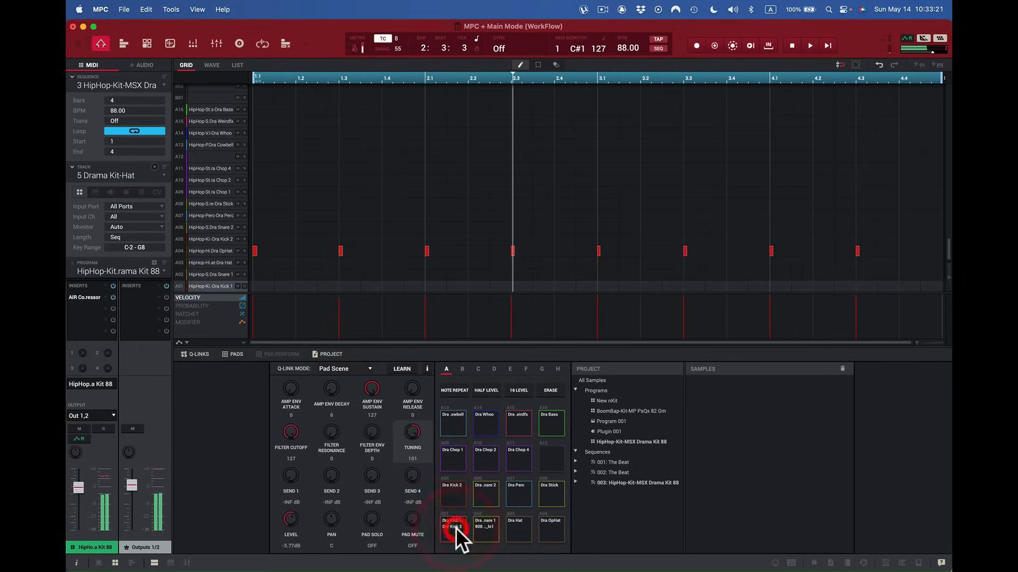
pyautogui.moveTo(409, 432); pyautogui.dragTo(409, 447)
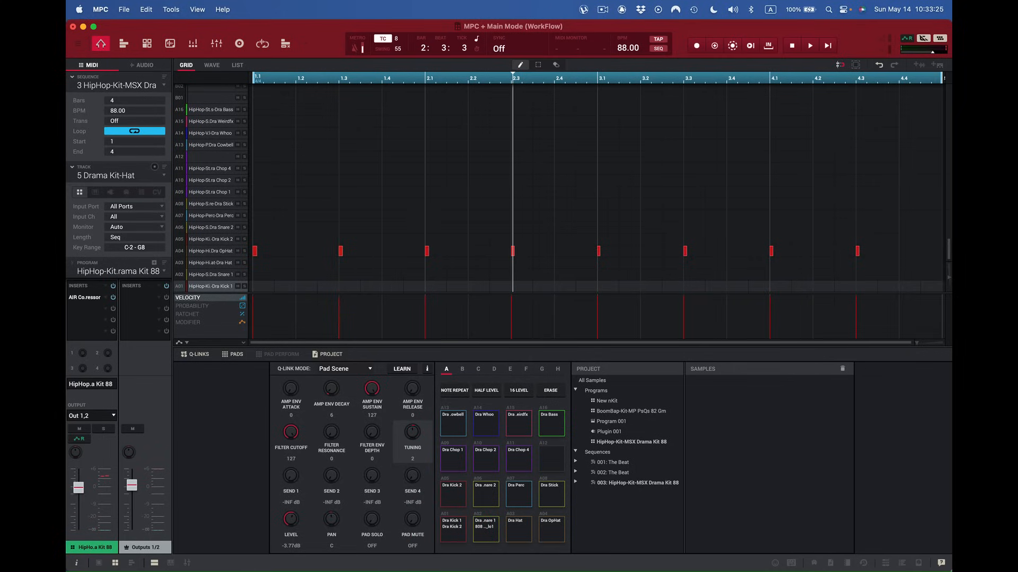
pyautogui.click(444, 512)
# Try a tuning of 108 on pad A05, compare its Q-Links with pad A09, and reset A05's tuning to 0.
pyautogui.click(455, 496)
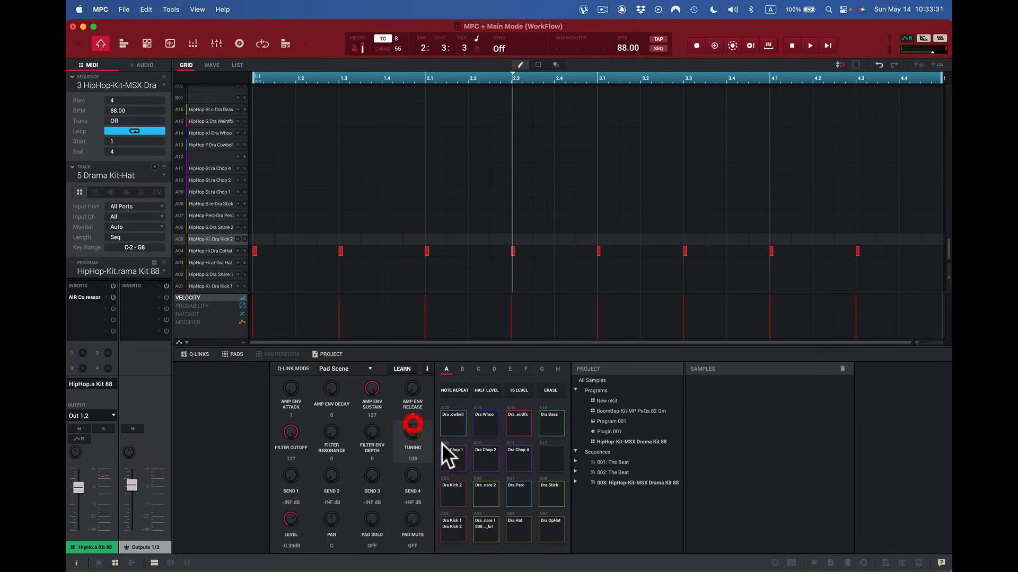
pyautogui.click(451, 459)
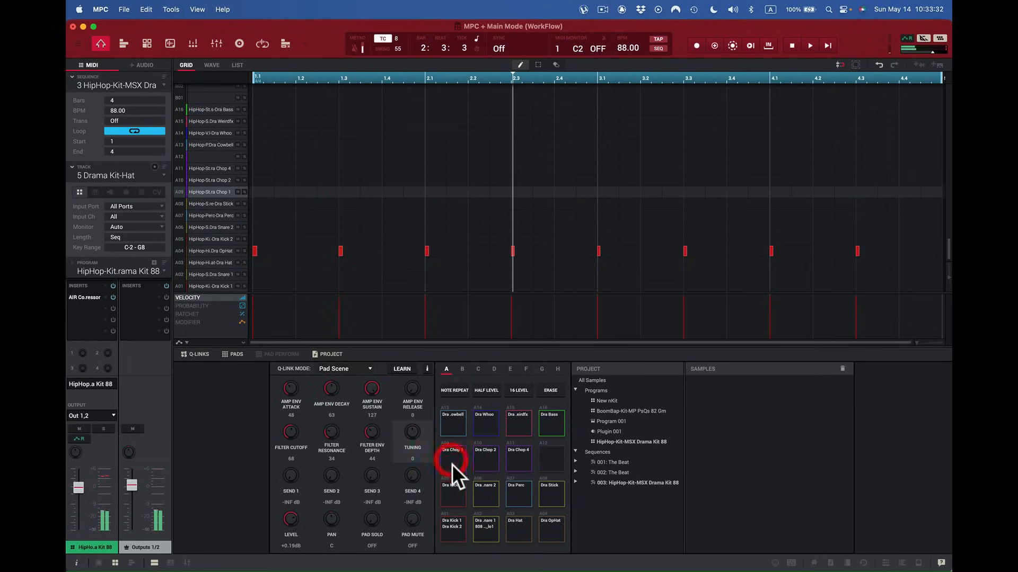
pyautogui.click(454, 498)
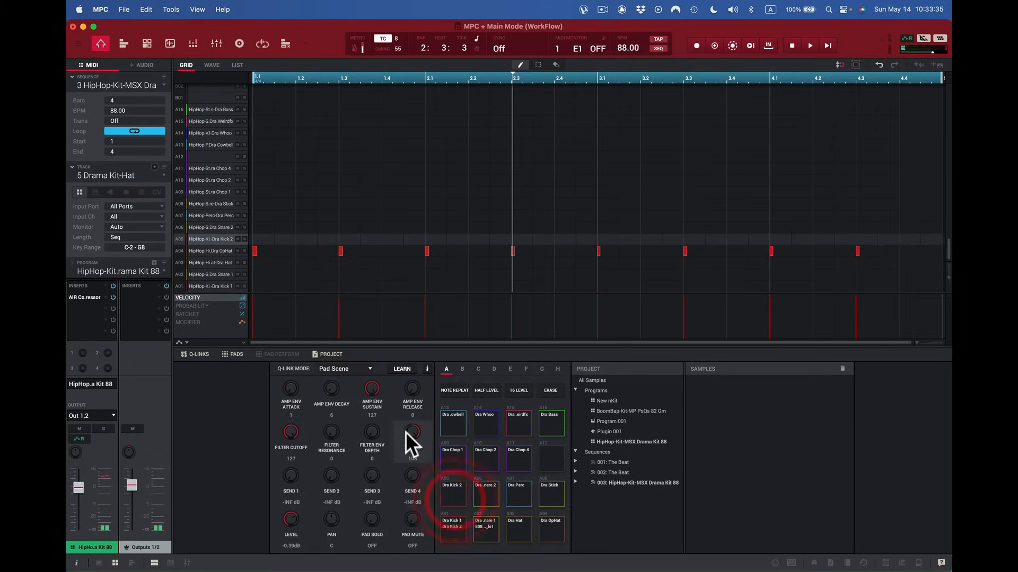
pyautogui.moveTo(406, 432); pyautogui.dragTo(407, 454)
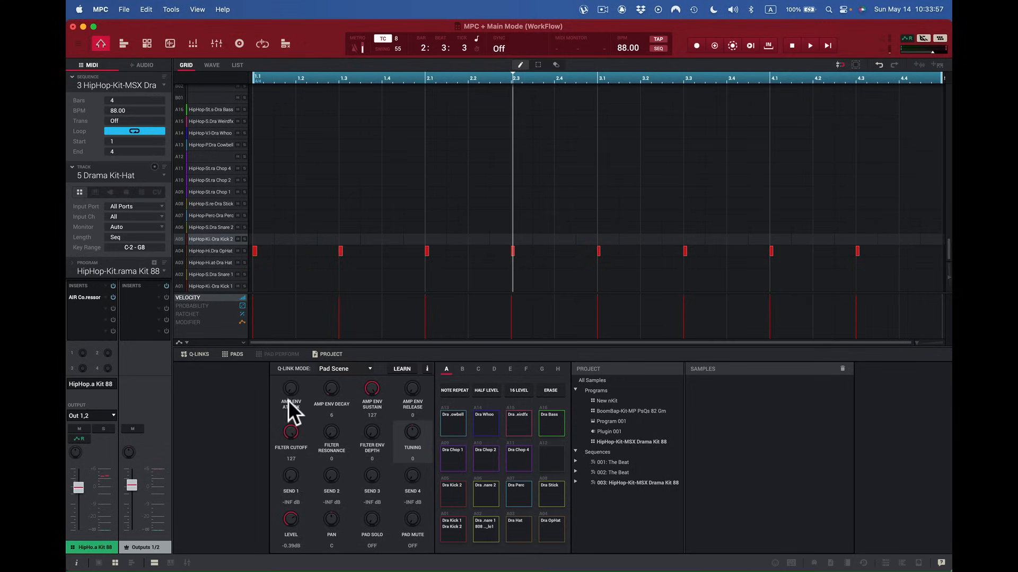
# Examine the mixer and program parameters that can be assigned to Q-Link 12 in the Q-Link setup.
pyautogui.click(427, 368)
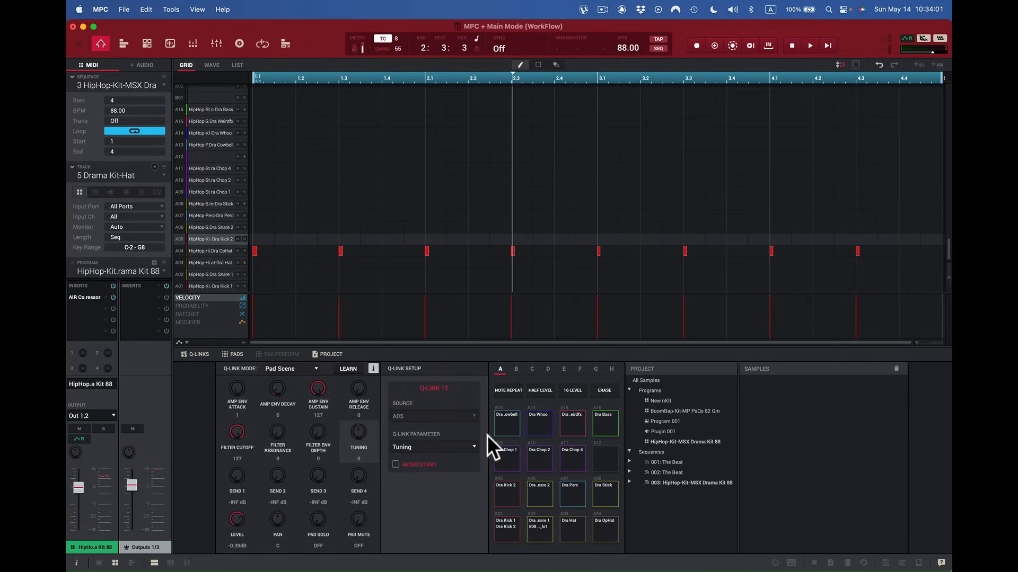
pyautogui.click(472, 445)
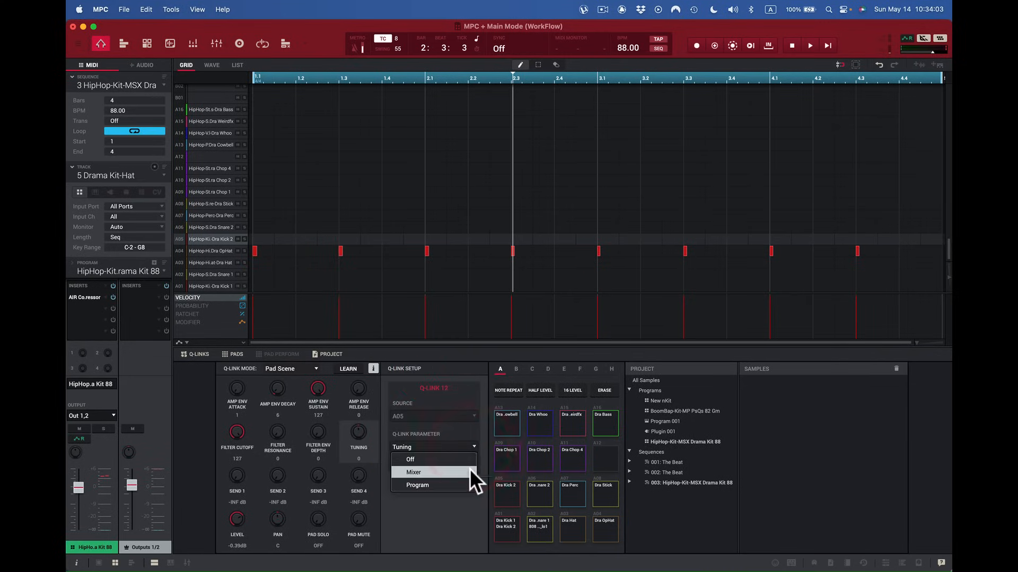
pyautogui.moveTo(470, 470)
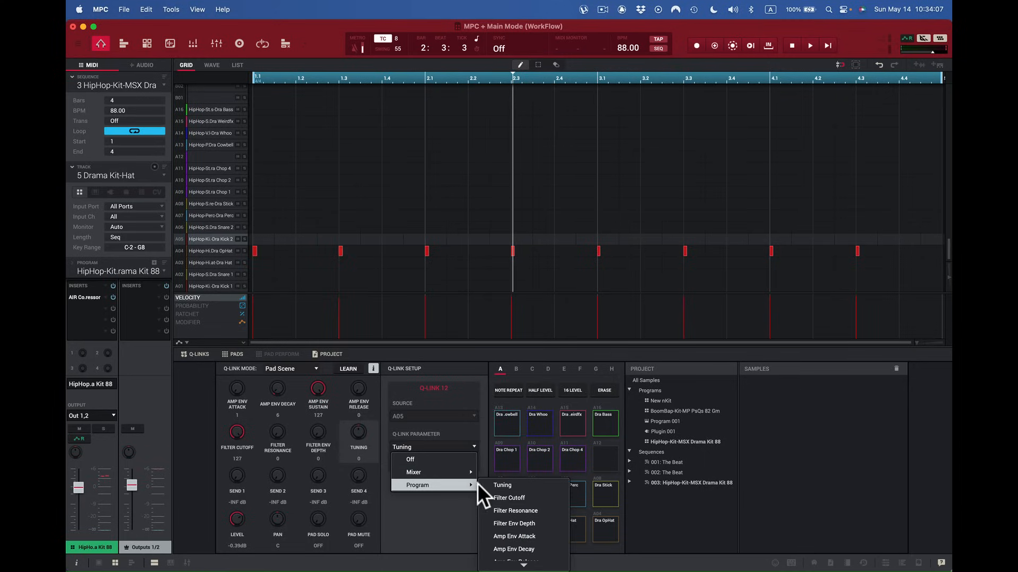
pyautogui.scroll(-5, 518, 518)
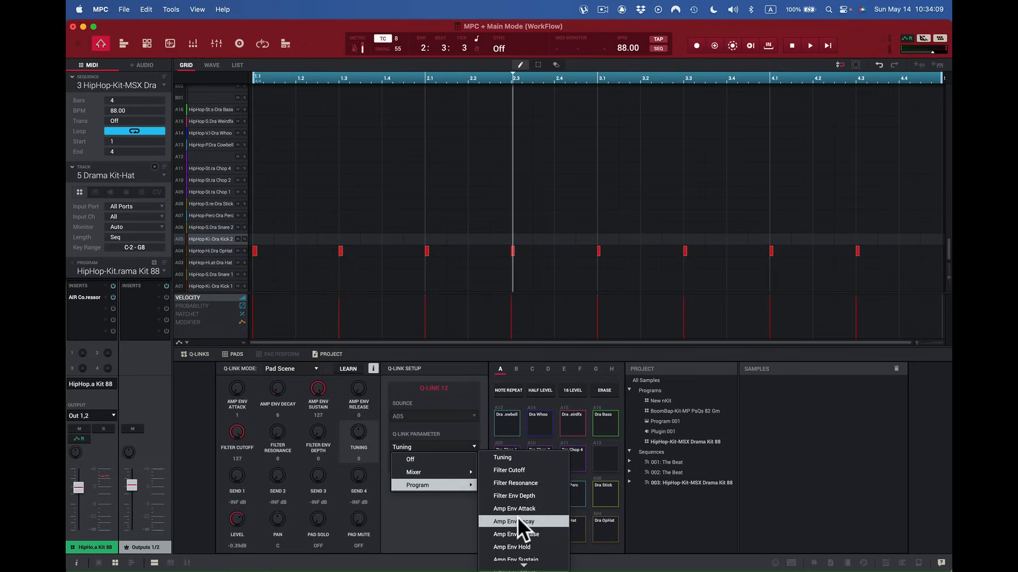
pyautogui.scroll(-6, 518, 516)
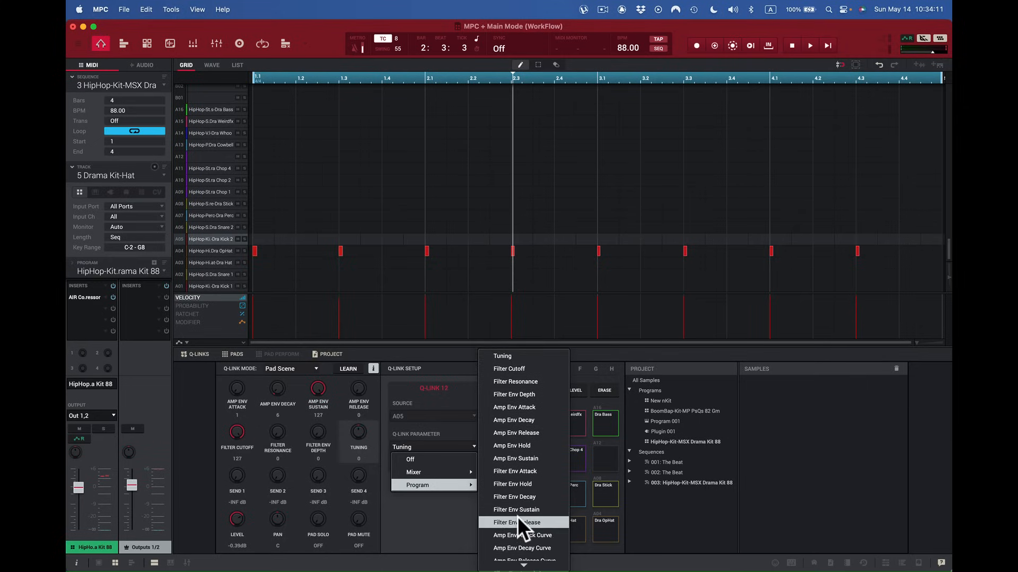
pyautogui.scroll(-12, 518, 516)
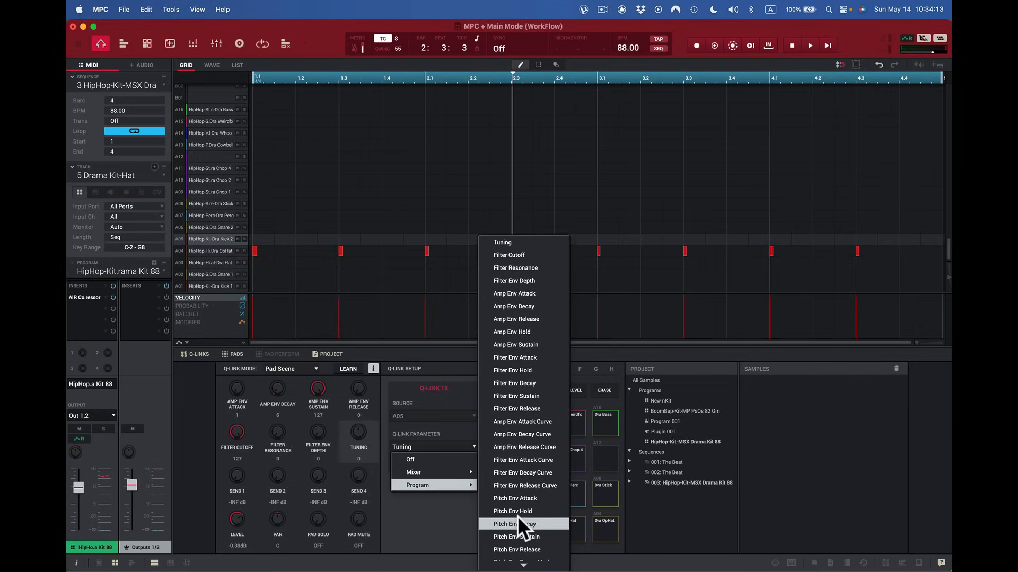
pyautogui.scroll(-8, 518, 516)
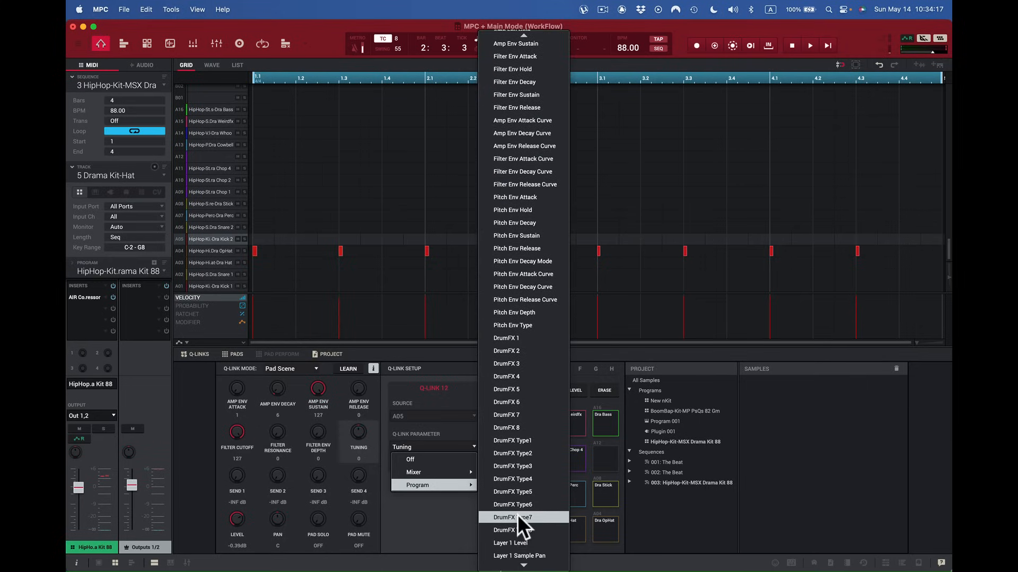
pyautogui.scroll(6, 518, 514)
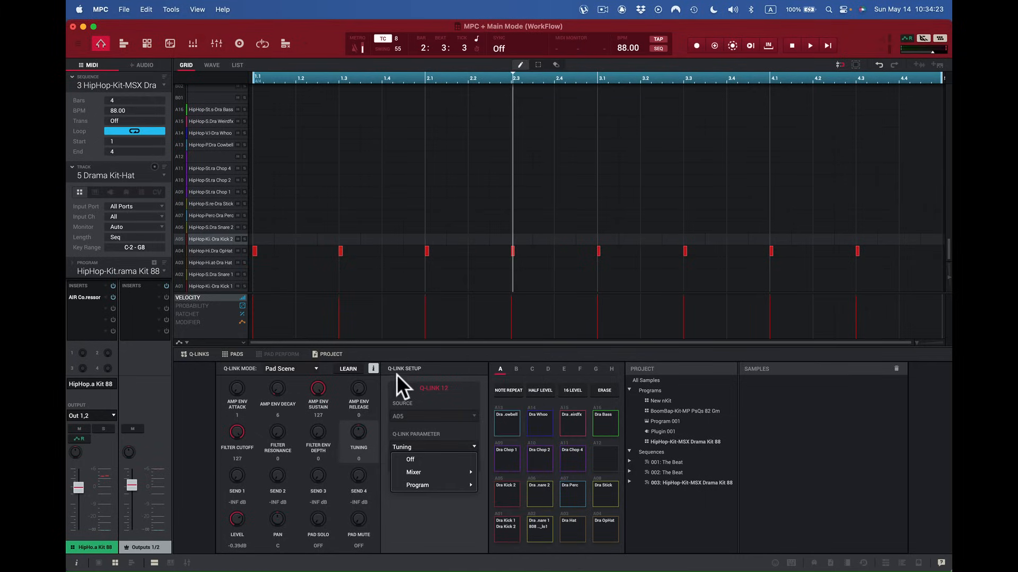
pyautogui.click(387, 384)
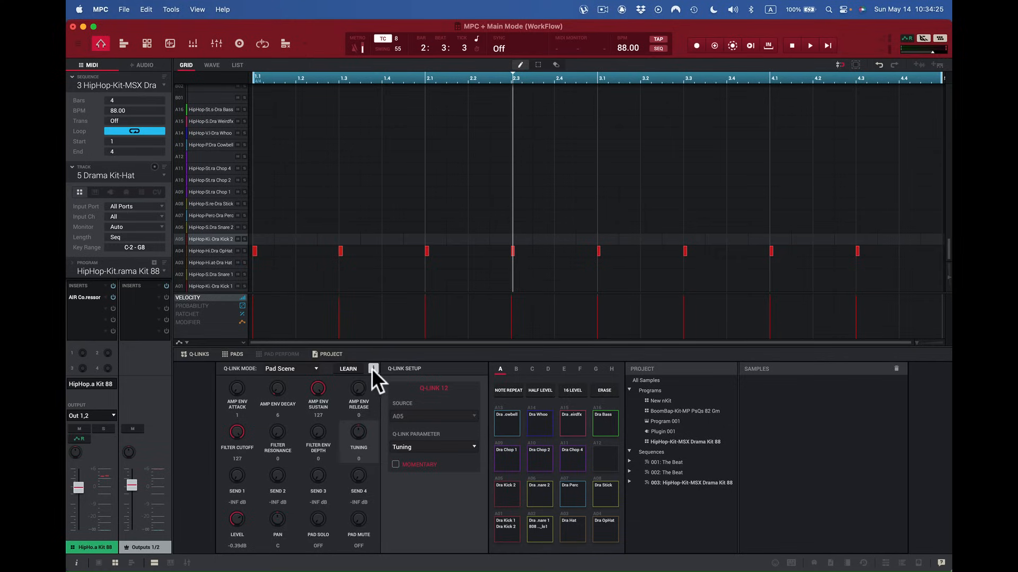
# Hide the Q-Link setup and switch the Q-Link mode to Program.
pyautogui.click(373, 368)
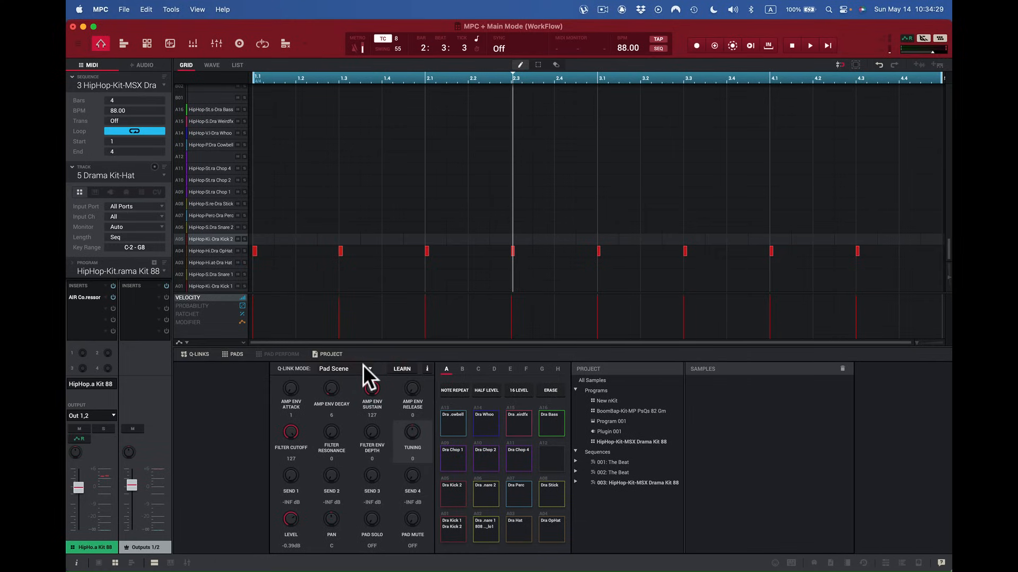
pyautogui.click(366, 369)
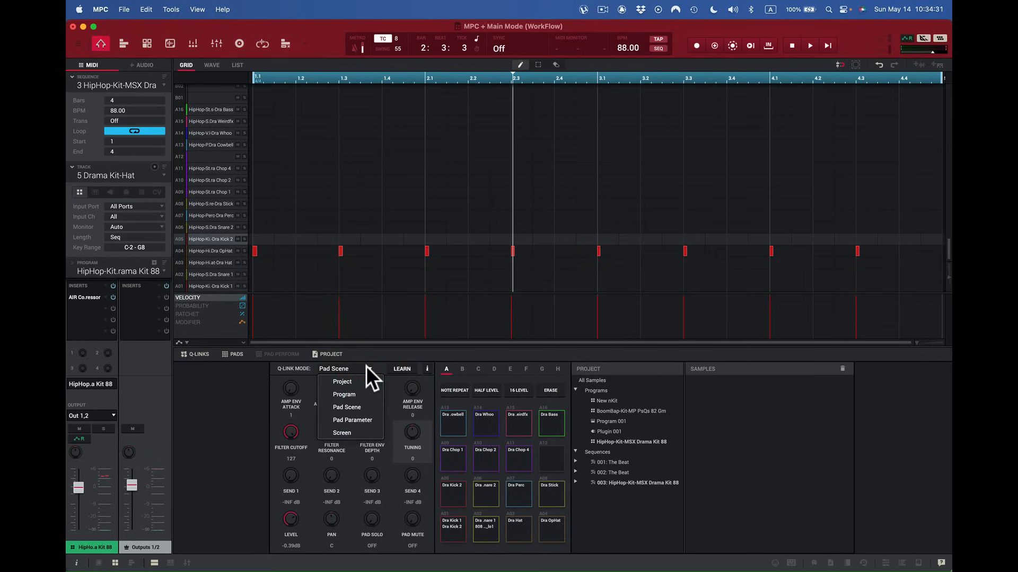
pyautogui.click(350, 394)
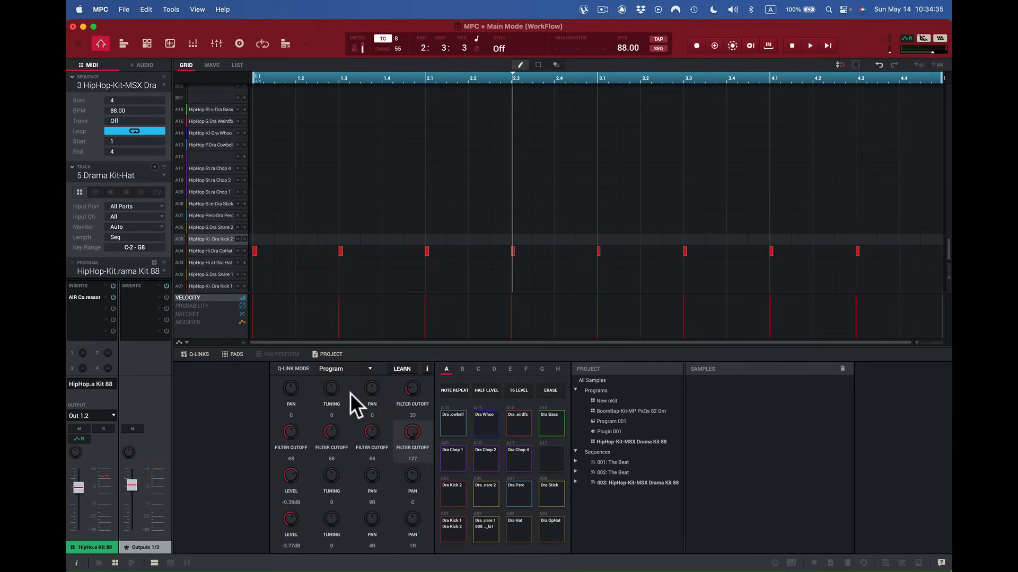
# Switch the Q-Link mode to Project.
pyautogui.click(370, 370)
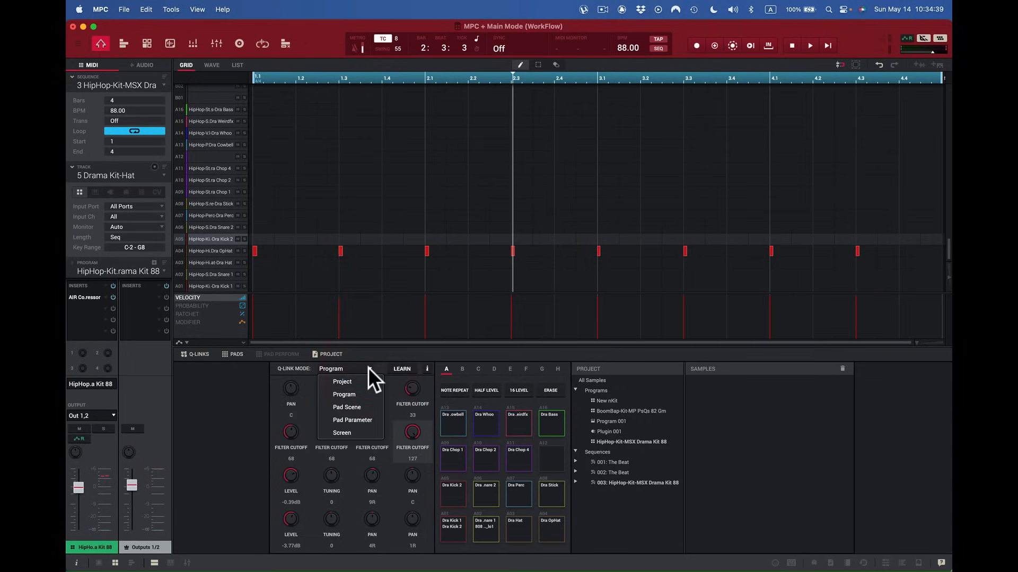
pyautogui.click(357, 379)
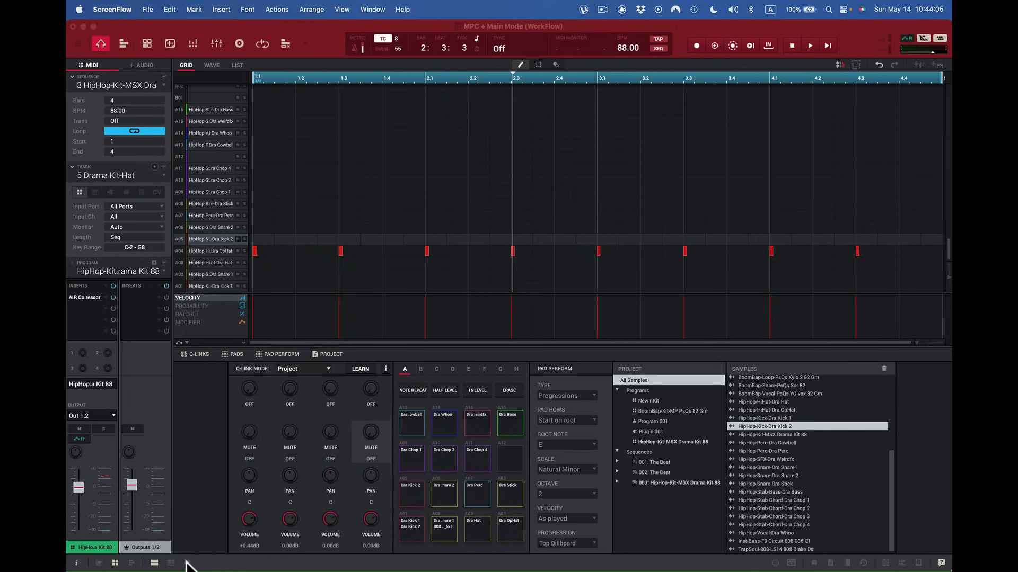
# Open the mixer window, try the Outputs 1/2 fader, and raise the HipHop kit program's volume fader slightly.
pyautogui.click(208, 562)
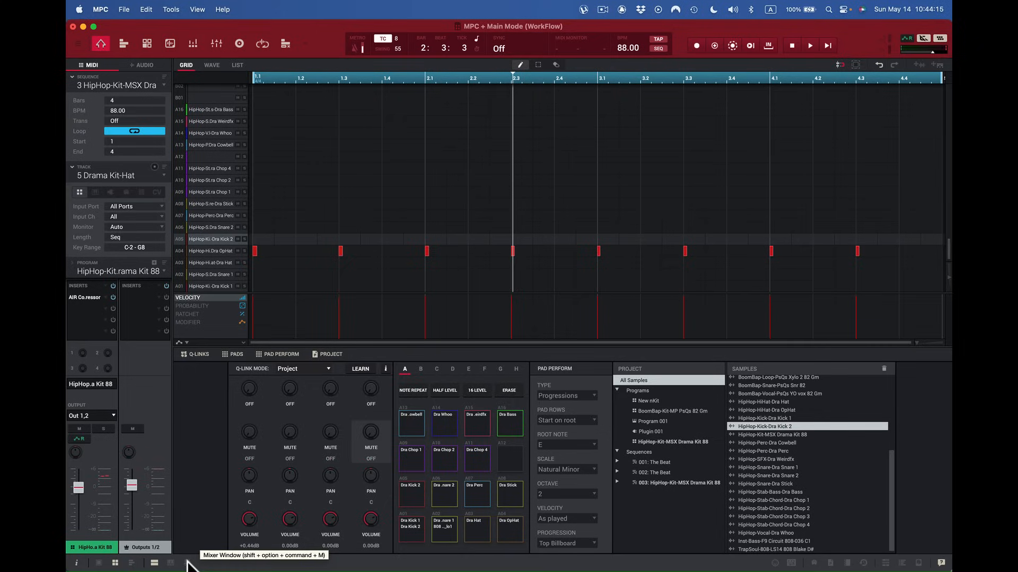
pyautogui.click(187, 563)
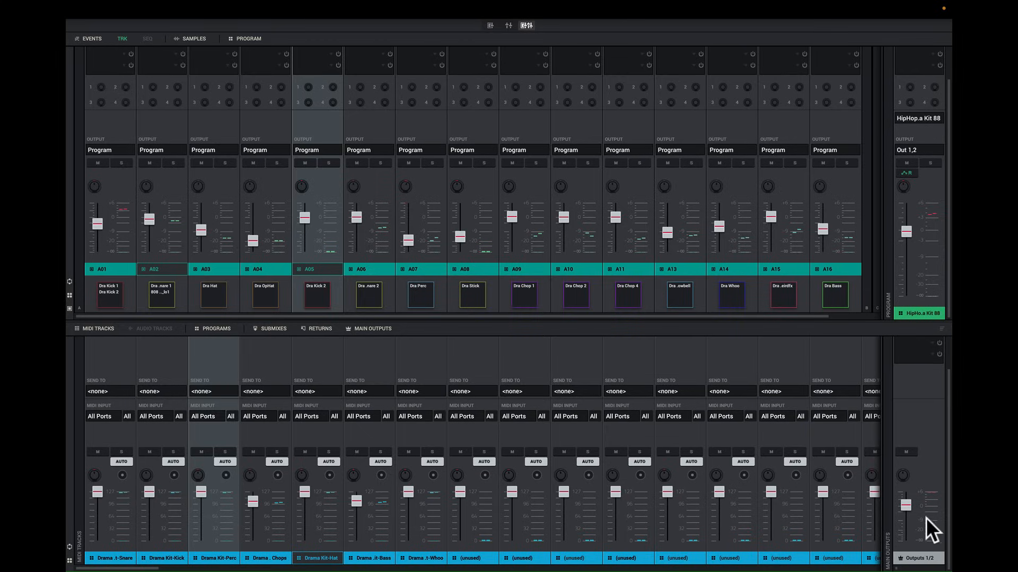
pyautogui.moveTo(908, 506); pyautogui.dragTo(909, 501)
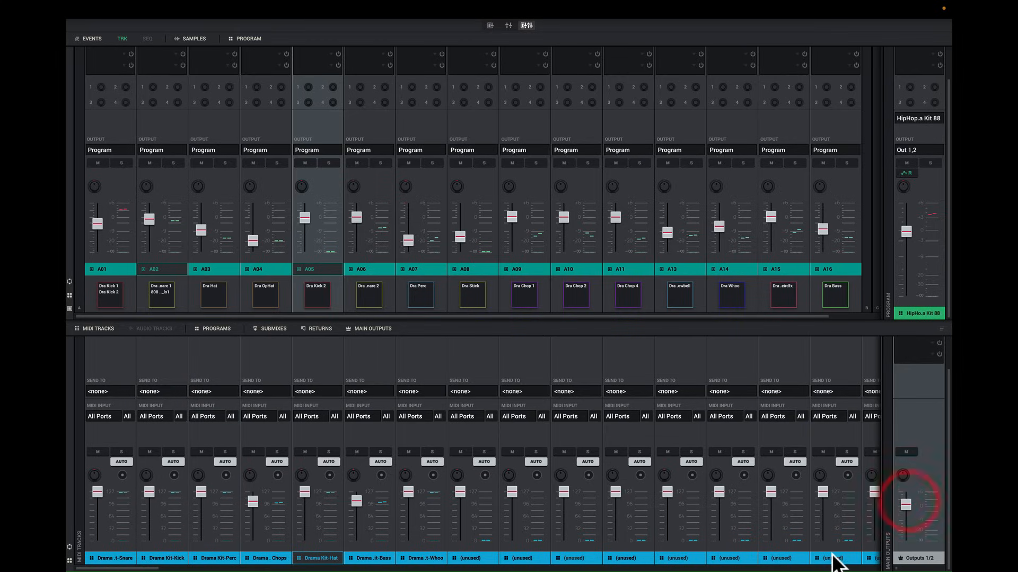
pyautogui.click(907, 227)
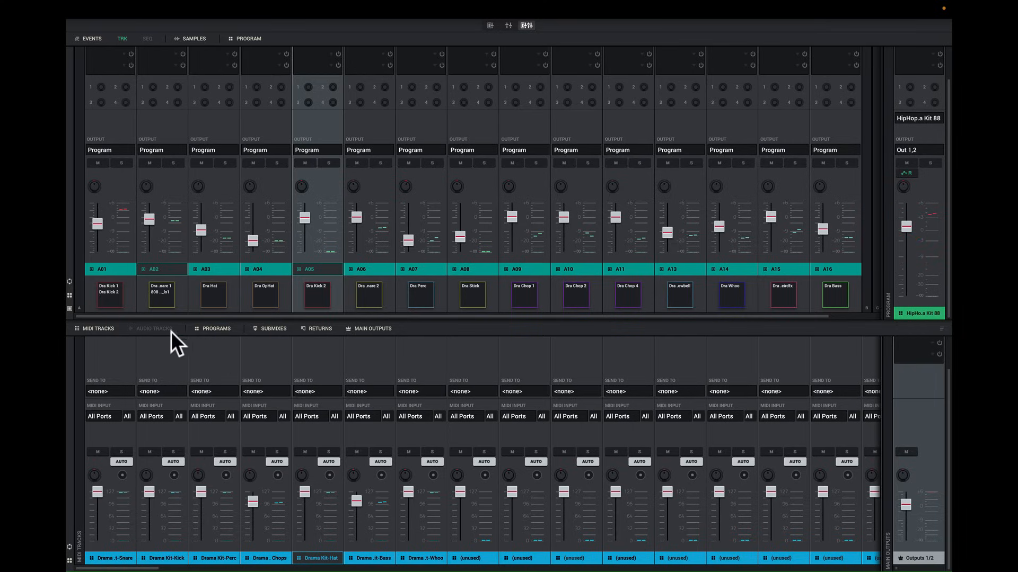
# Audition pads A01, A02 and A03 from their mixer channels, ending on pad A01.
pyautogui.click(100, 296)
pyautogui.click(154, 297)
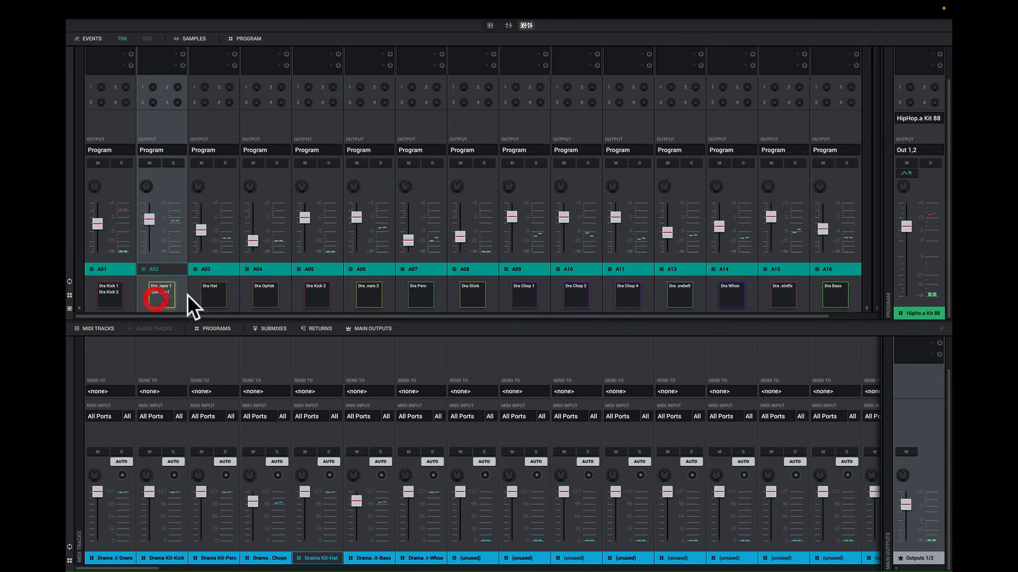
pyautogui.click(213, 300)
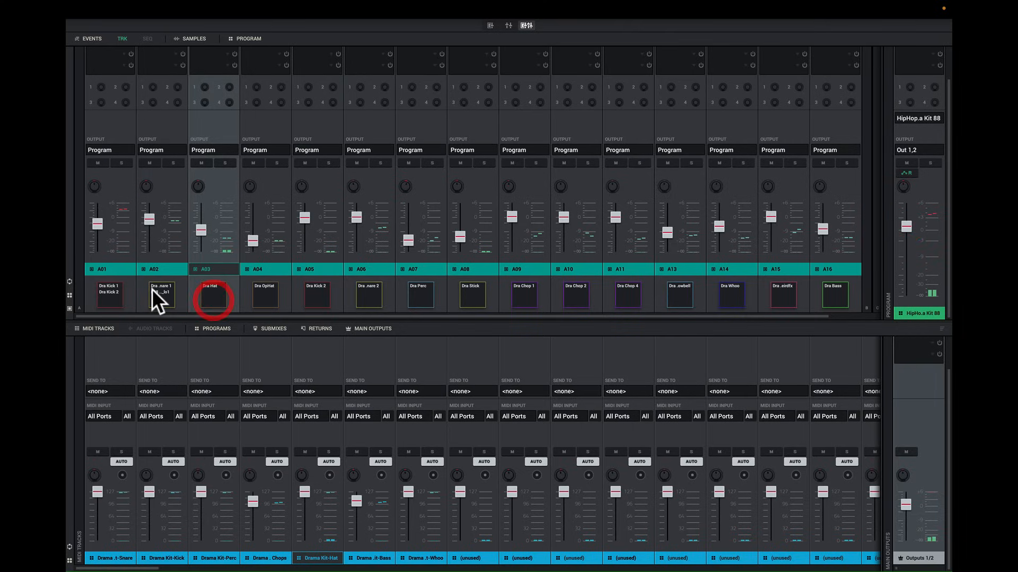
pyautogui.click(112, 293)
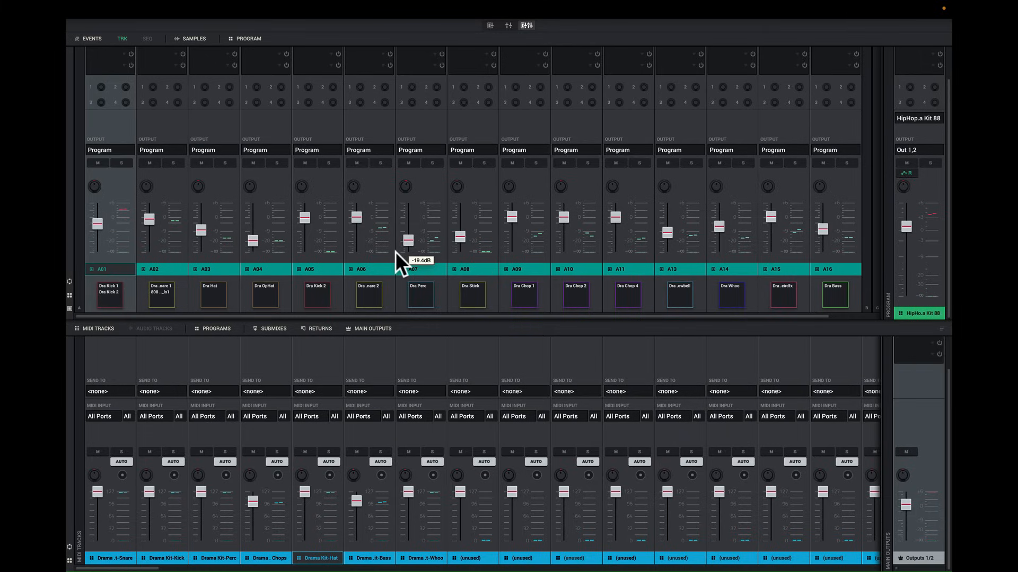
# Enlarge the pad mixer section to view its inserts, audition pad A16, and resize the section to show more of the track mixer.
pyautogui.moveTo(455, 321); pyautogui.dragTo(466, 380)
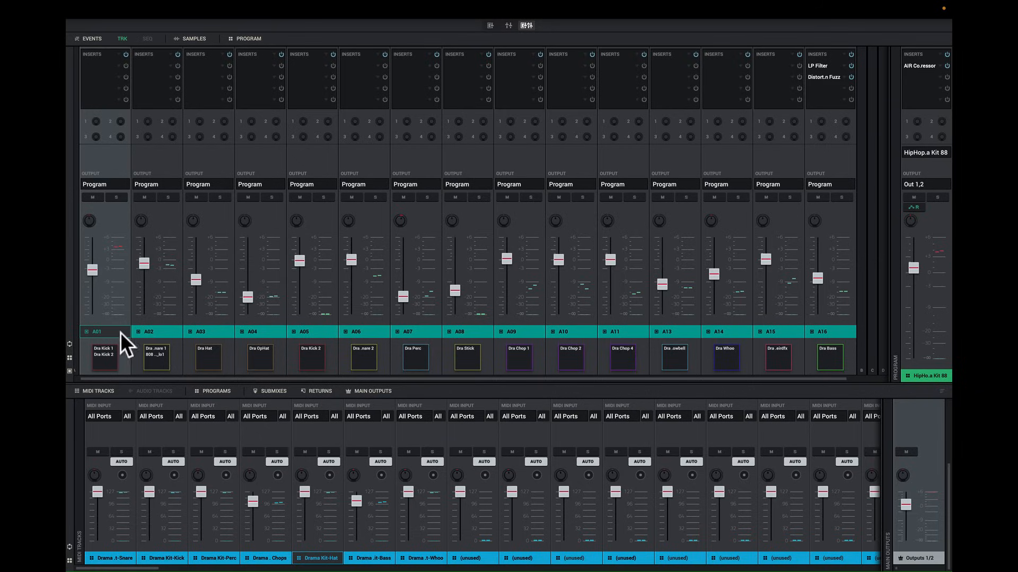
pyautogui.click(69, 368)
pyautogui.click(69, 369)
pyautogui.click(826, 363)
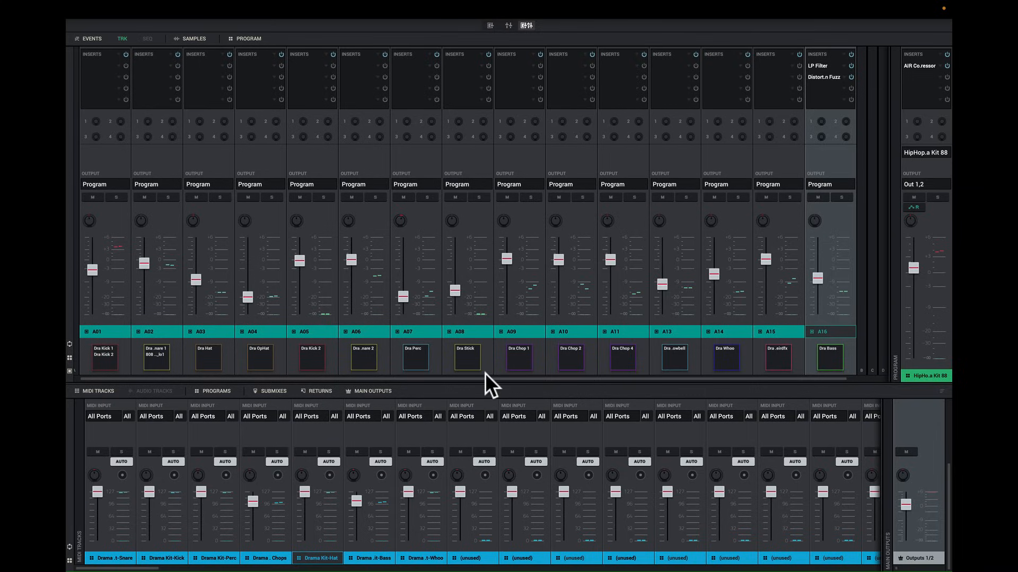
pyautogui.moveTo(489, 378); pyautogui.dragTo(504, 274)
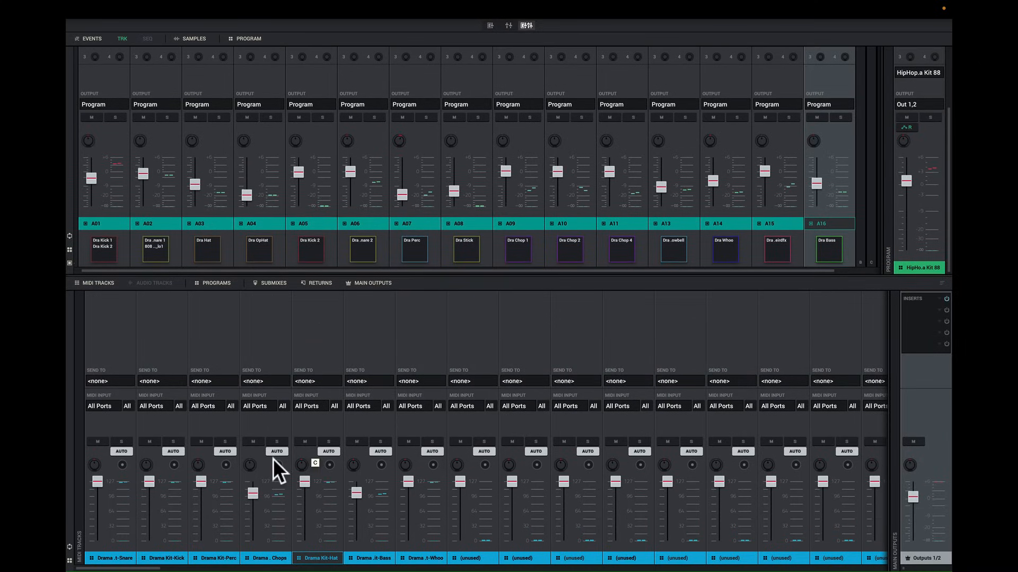
# Hide the MIDI track, program, submix and return channels in the mixer one by one, and show them again.
pyautogui.click(101, 283)
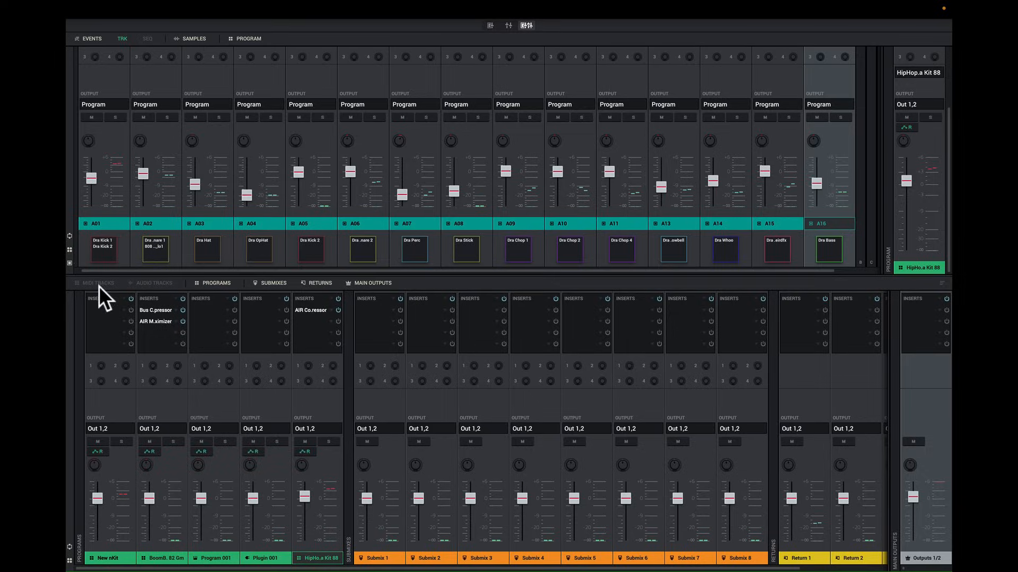
pyautogui.click(214, 283)
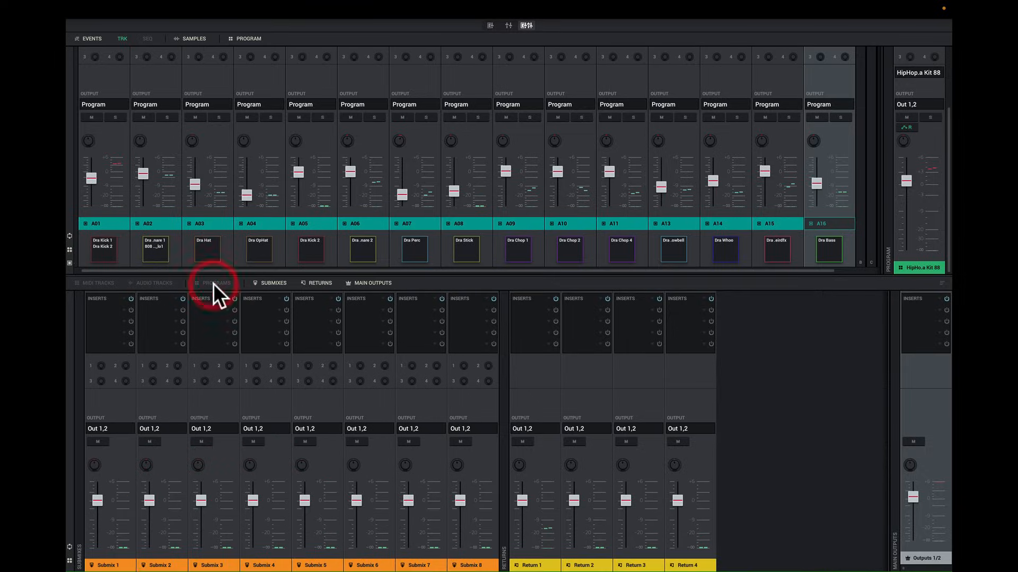
pyautogui.click(271, 283)
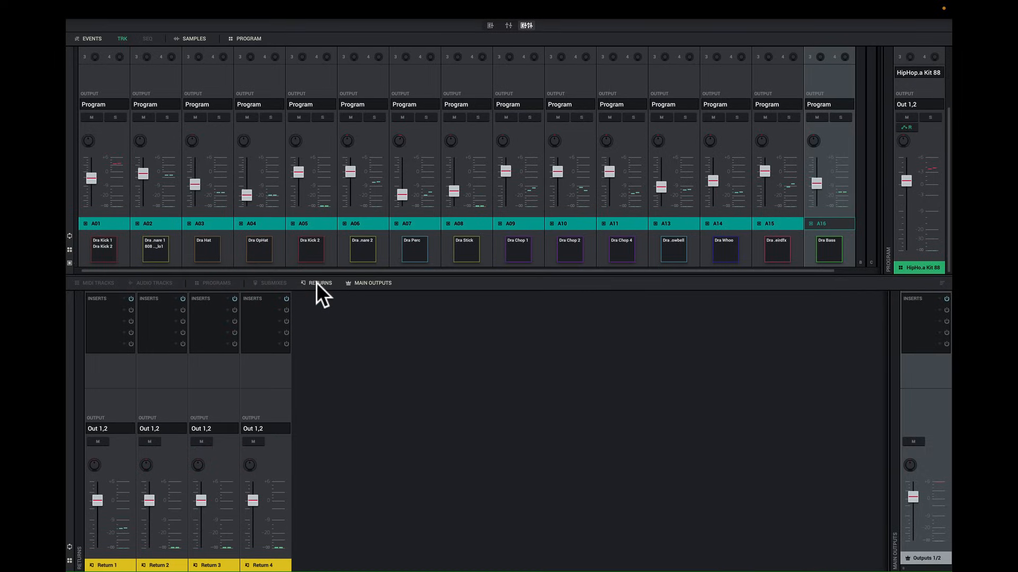
pyautogui.click(317, 282)
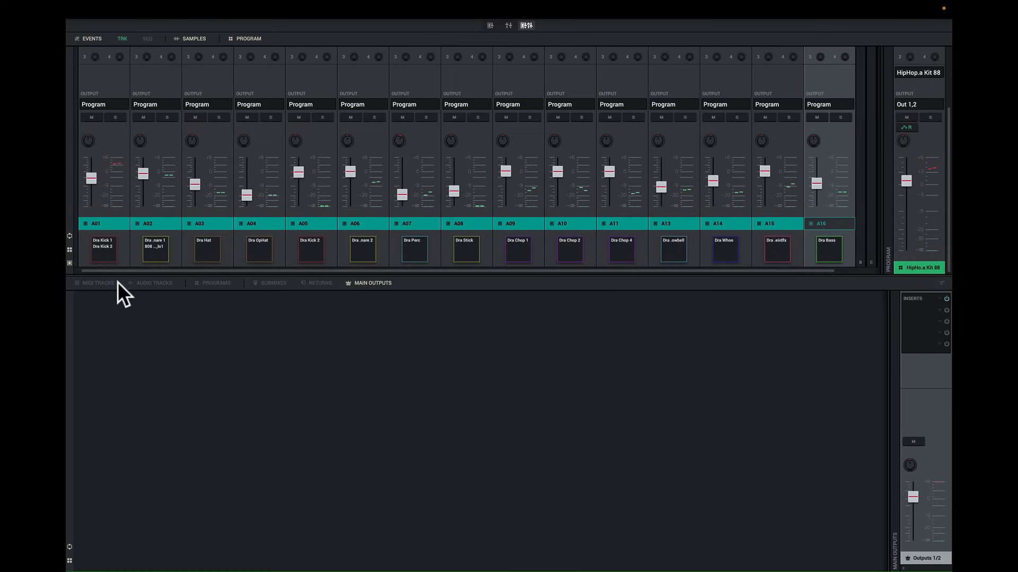
pyautogui.click(96, 281)
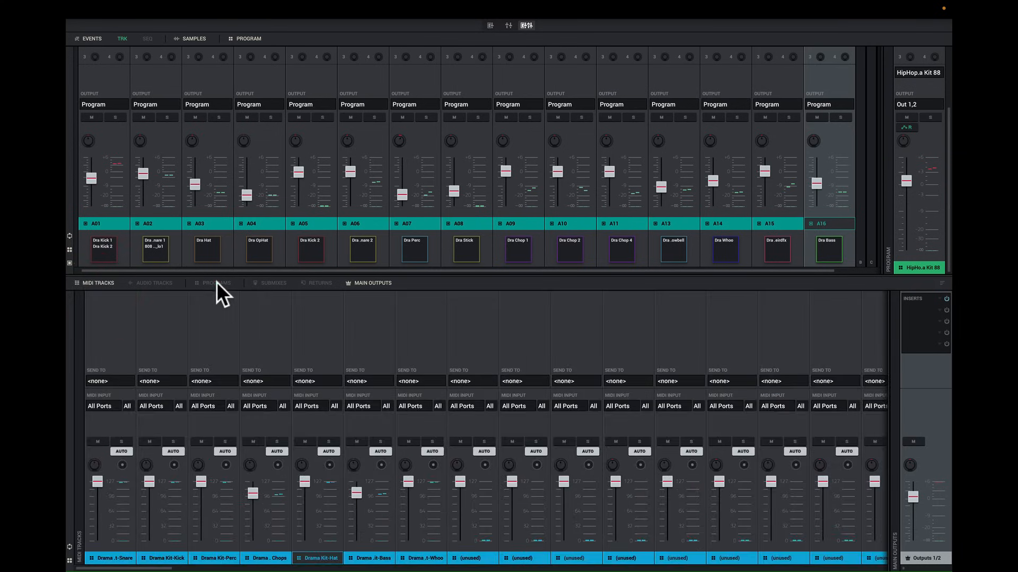
pyautogui.click(271, 283)
# Examine the remaining pad channels in the mixer, return to the main window, and show the on-screen piano keyboard.
pyautogui.moveTo(833, 272); pyautogui.dragTo(892, 275)
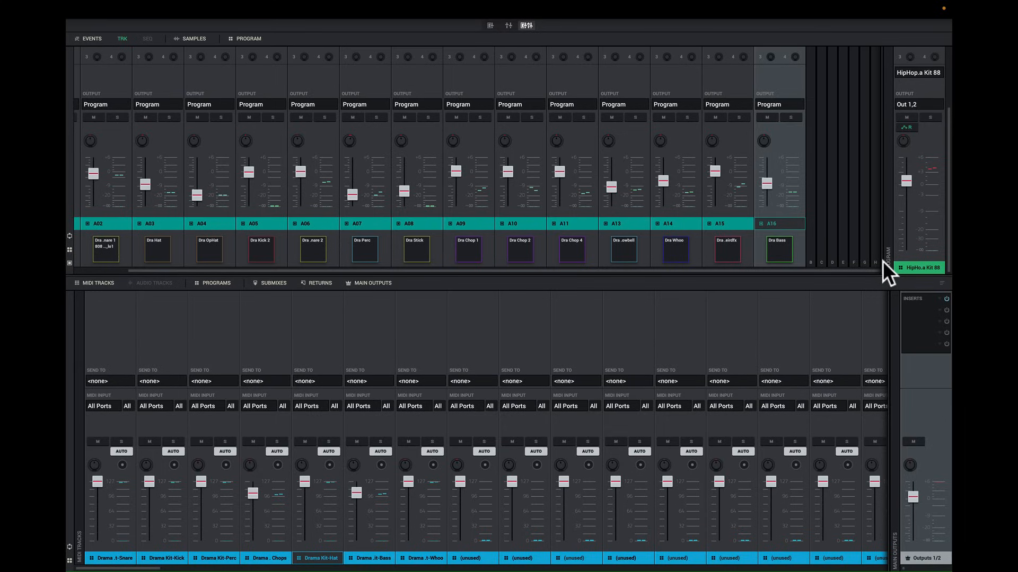
pyautogui.hotkey('ctrl', 'Left')
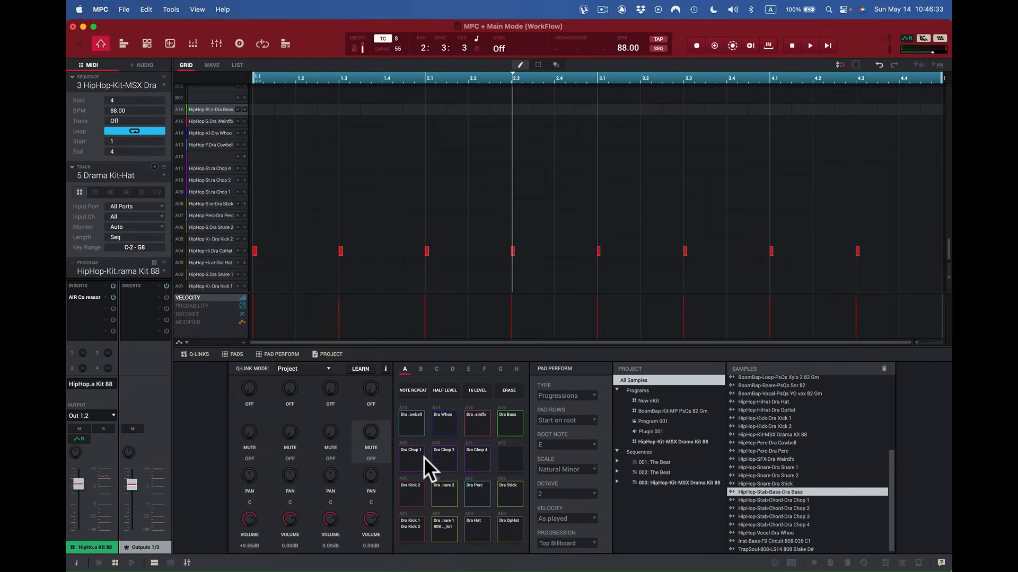
pyautogui.click(170, 564)
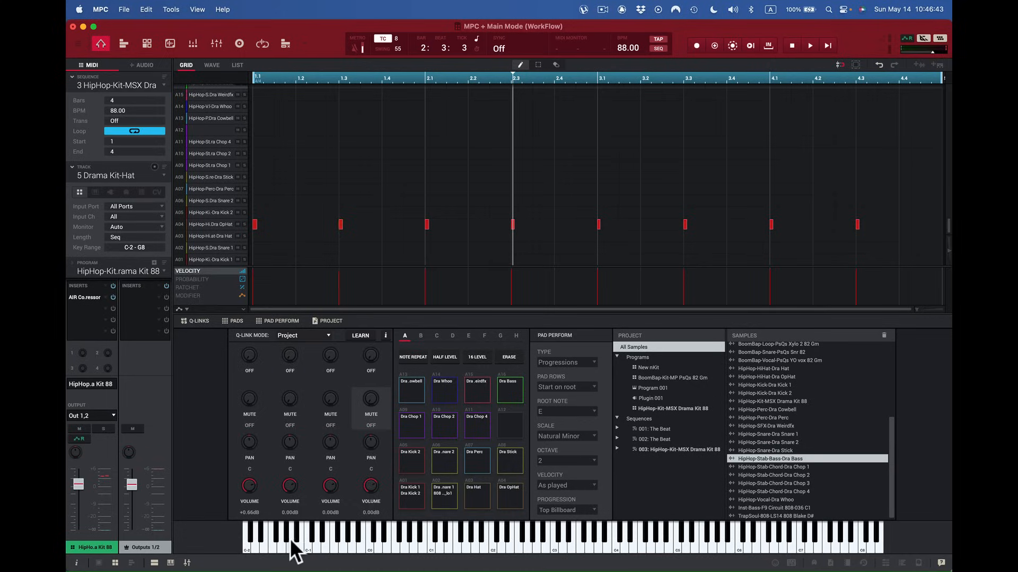
# Sweep across the piano keyboard and play individual keys around C2 to audition the kit's pads, including the chops and the stick.
pyautogui.moveTo(263, 537); pyautogui.dragTo(651, 539)
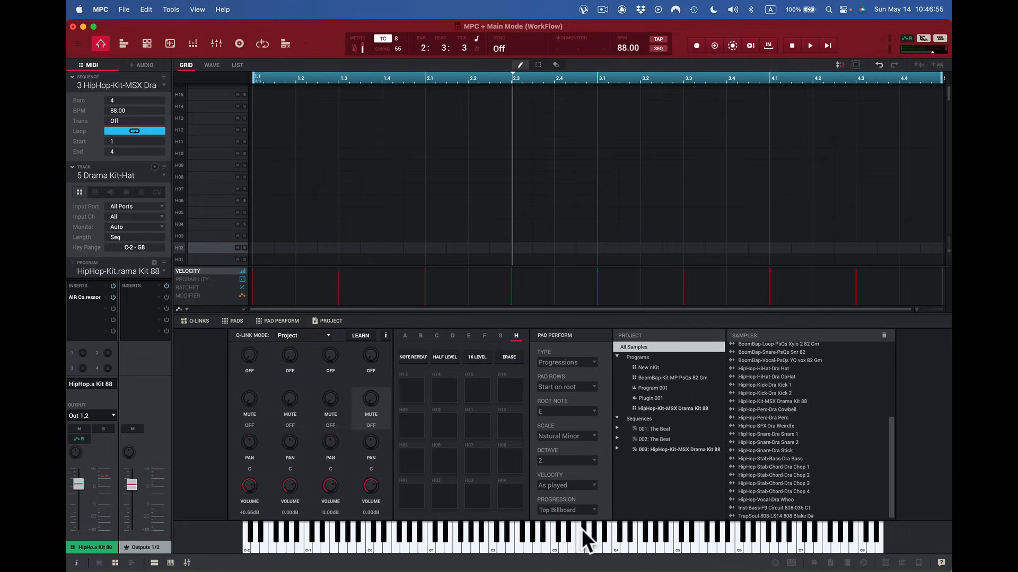
pyautogui.click(456, 542)
pyautogui.click(466, 545)
pyautogui.click(493, 550)
pyautogui.click(492, 551)
pyautogui.click(492, 551)
pyautogui.click(492, 551)
pyautogui.click(482, 550)
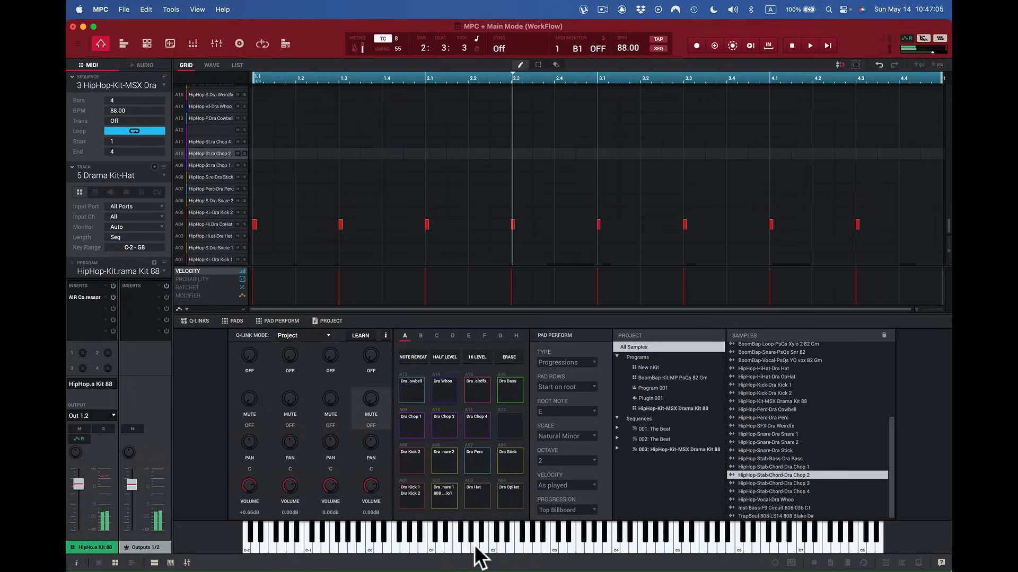
pyautogui.click(474, 547)
pyautogui.click(466, 546)
pyautogui.click(461, 547)
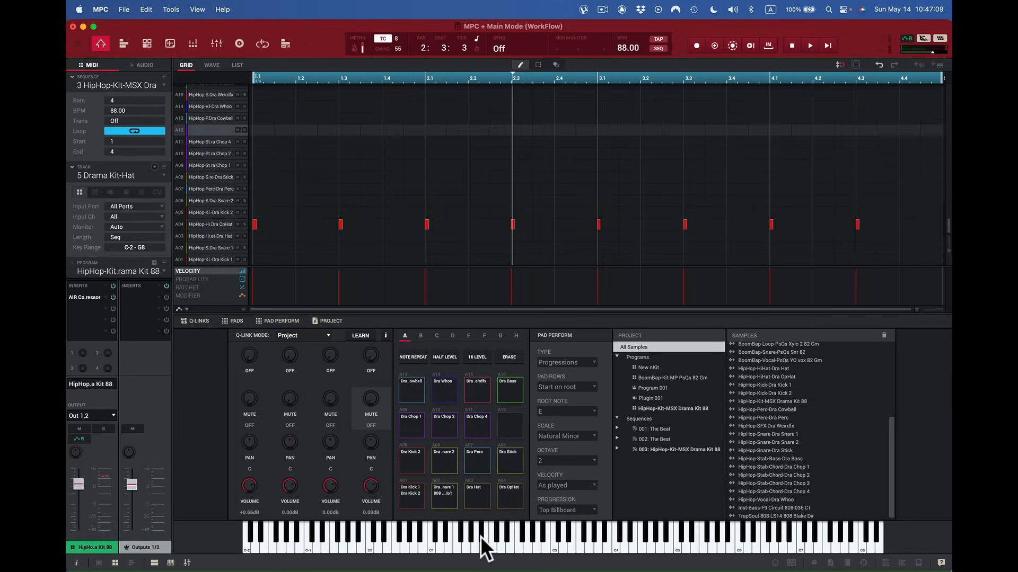
pyautogui.click(475, 537)
pyautogui.click(471, 535)
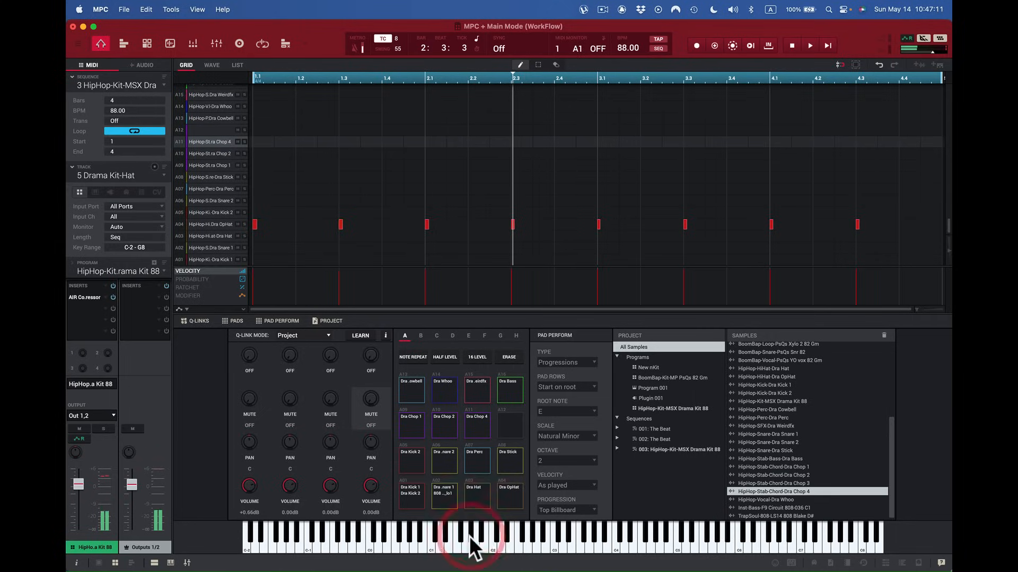
pyautogui.click(461, 538)
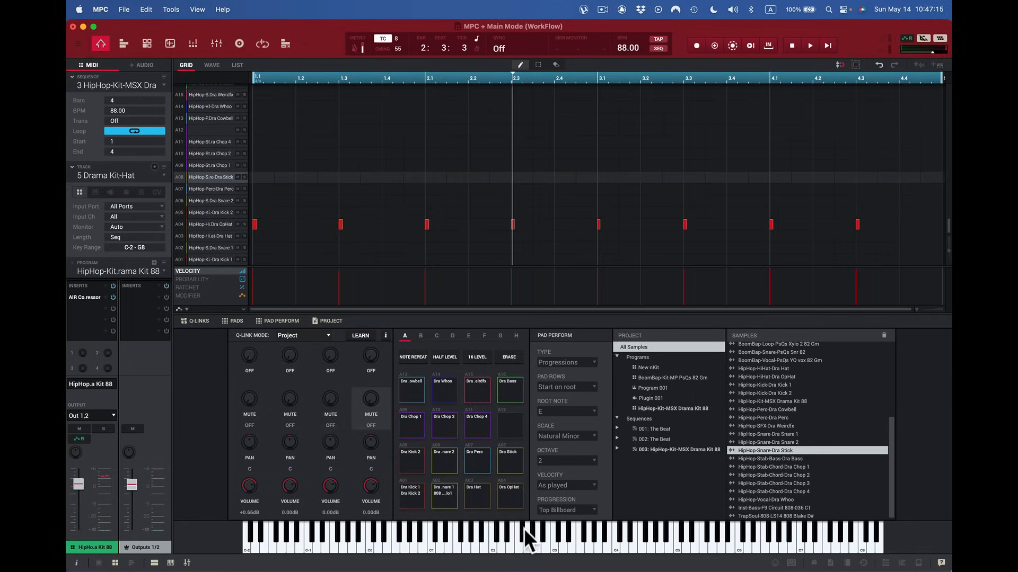
# Hide the piano keyboard and toggle the bottom panel off and back on.
pyautogui.click(172, 562)
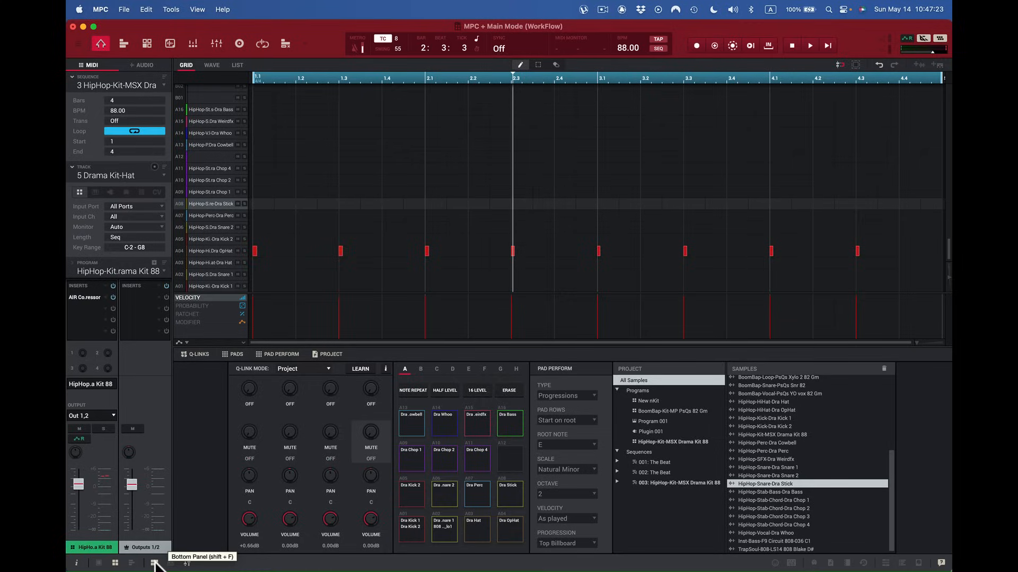
pyautogui.click(155, 563)
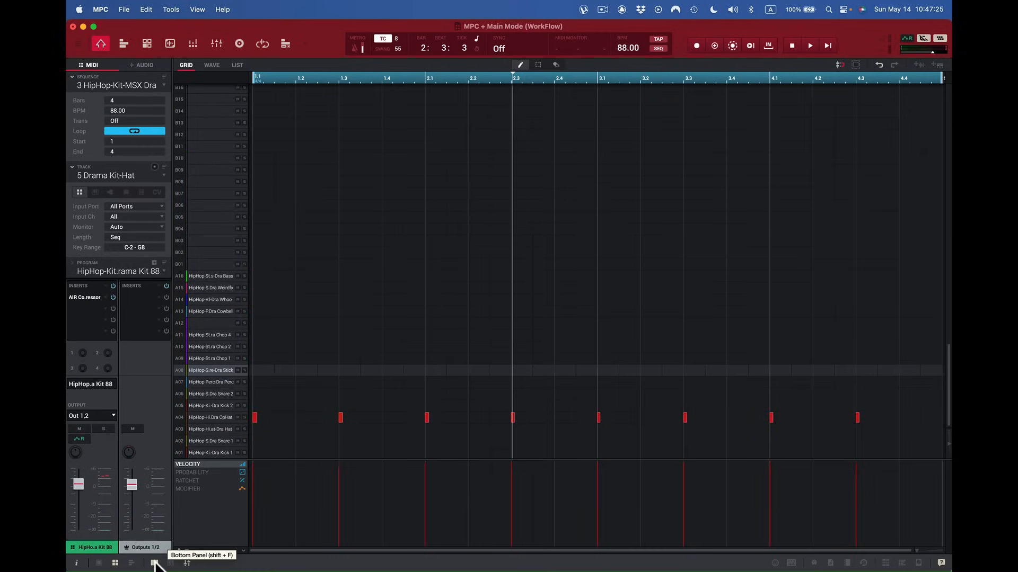
pyautogui.click(155, 563)
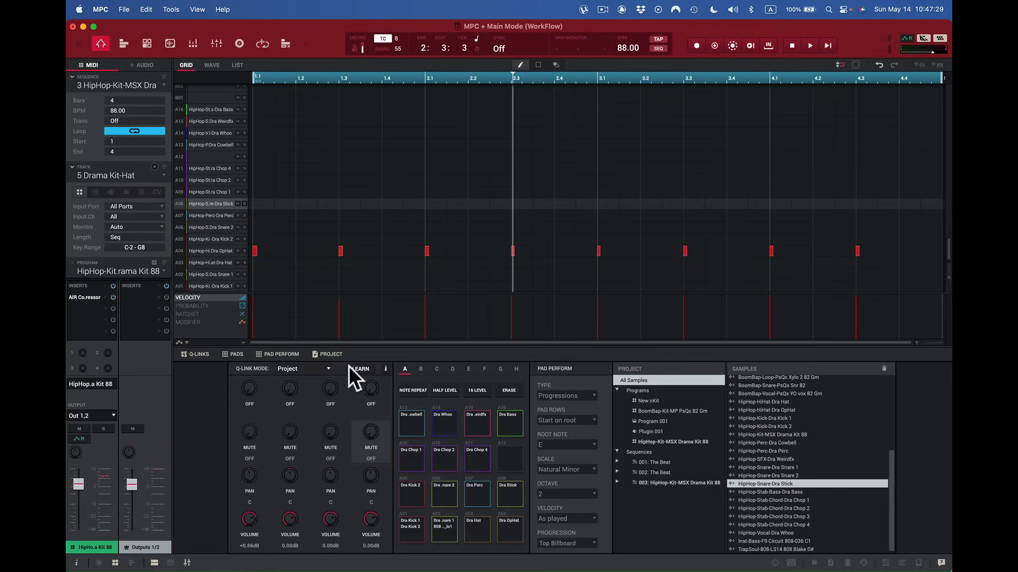
# Hide the Project, Pad Perform, Pads and Q-Links sections of the bottom panel, and show all four again.
pyautogui.click(333, 354)
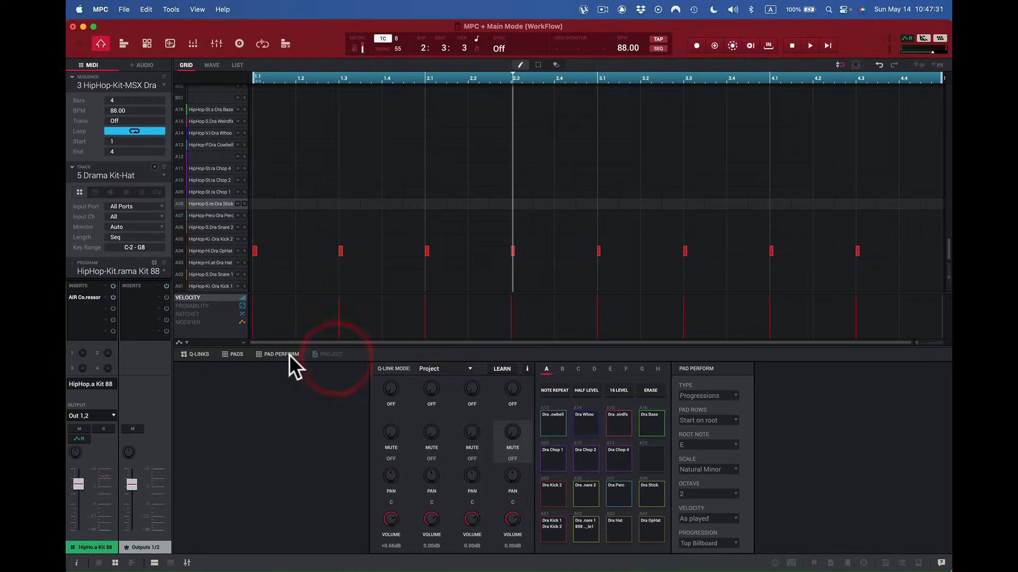
pyautogui.click(286, 355)
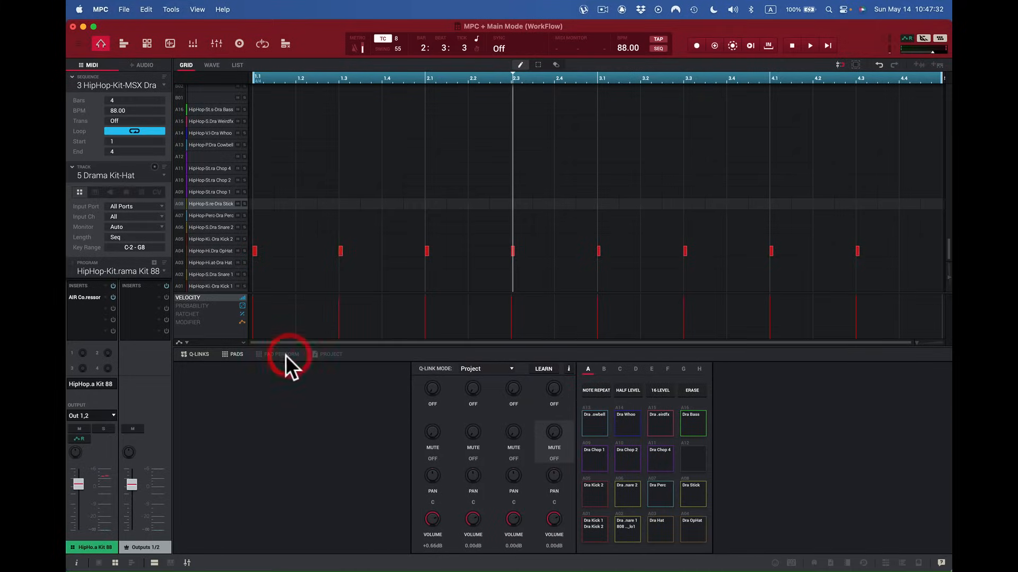
pyautogui.click(233, 354)
pyautogui.click(200, 353)
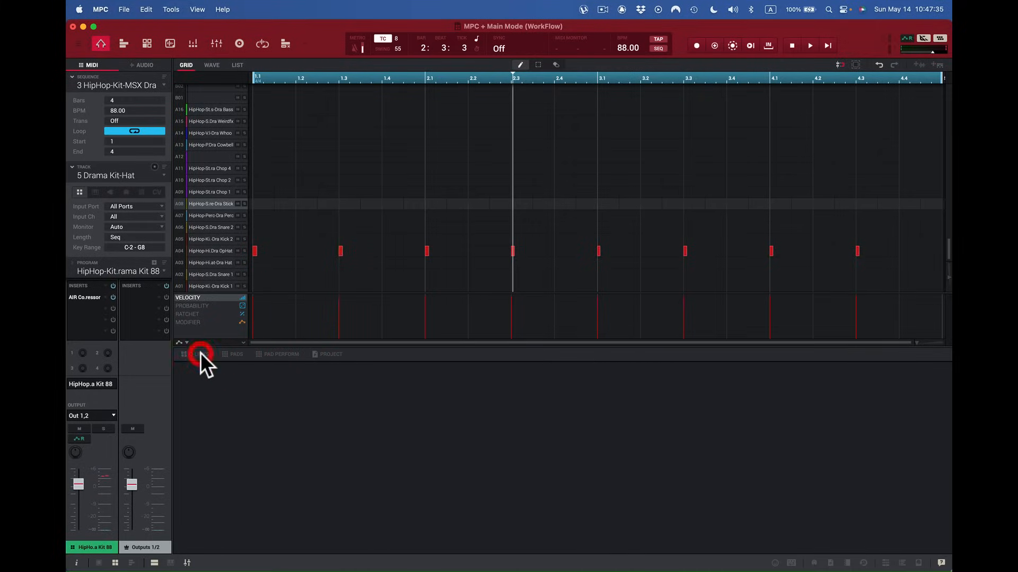
pyautogui.click(203, 353)
pyautogui.click(233, 354)
pyautogui.click(269, 356)
pyautogui.click(328, 354)
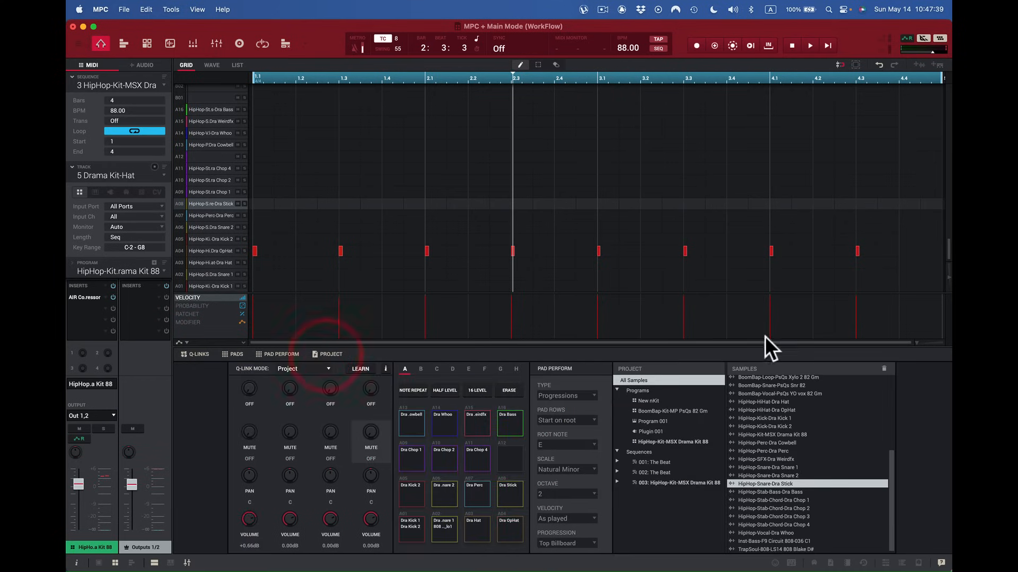
# Display the Drama Kit-Hat track's channel strip beside its program strip, and audition pads A09, A10 and A01.
pyautogui.click(131, 564)
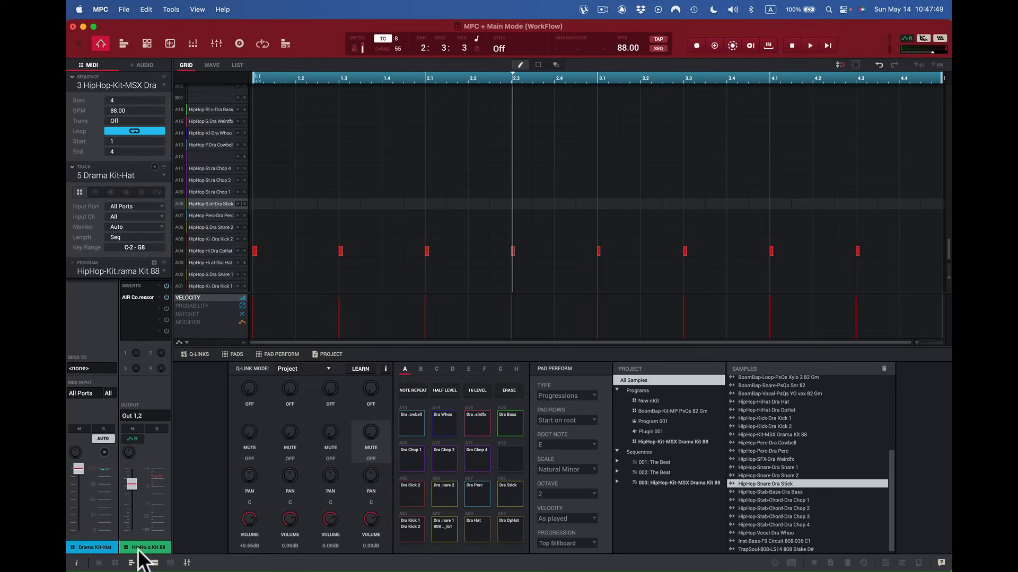
pyautogui.click(408, 455)
pyautogui.click(448, 455)
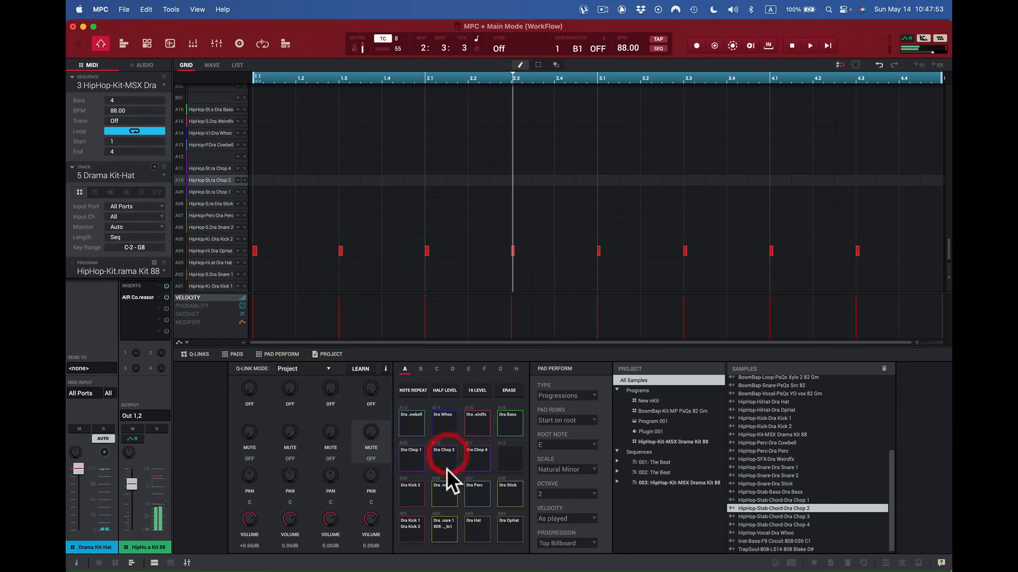
pyautogui.click(411, 526)
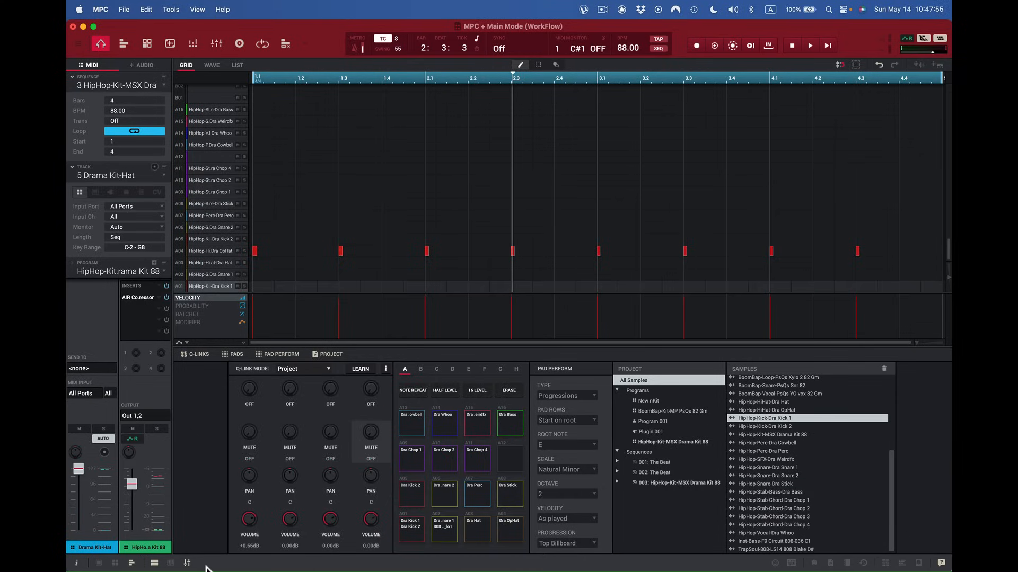
# Display the program's channel strip beside Outputs 1/2, and lower its level to about -26 dB during playback before raising it again.
pyautogui.click(131, 563)
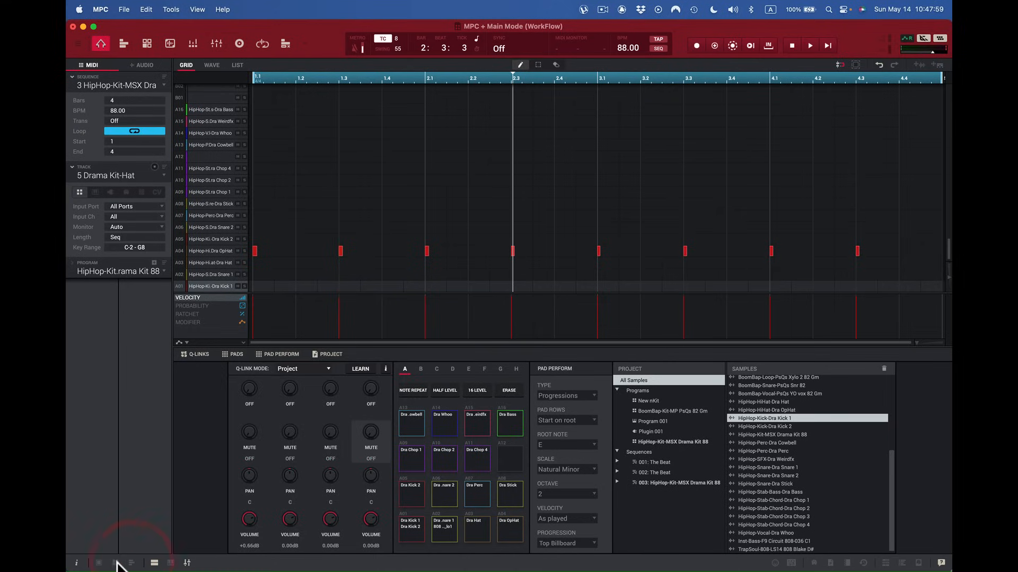
pyautogui.click(115, 563)
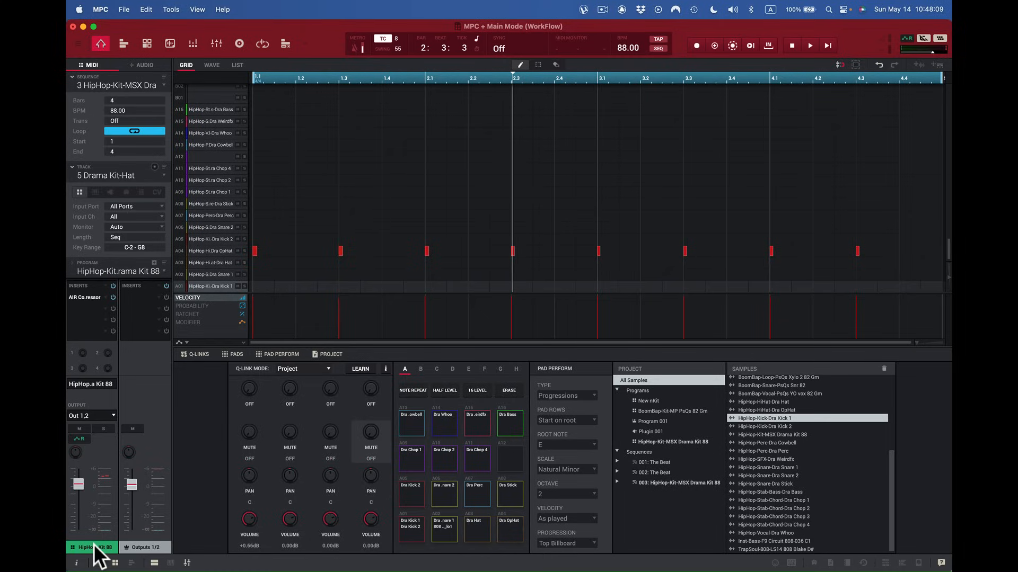
pyautogui.press('space')
pyautogui.moveTo(78, 486); pyautogui.dragTo(78, 524)
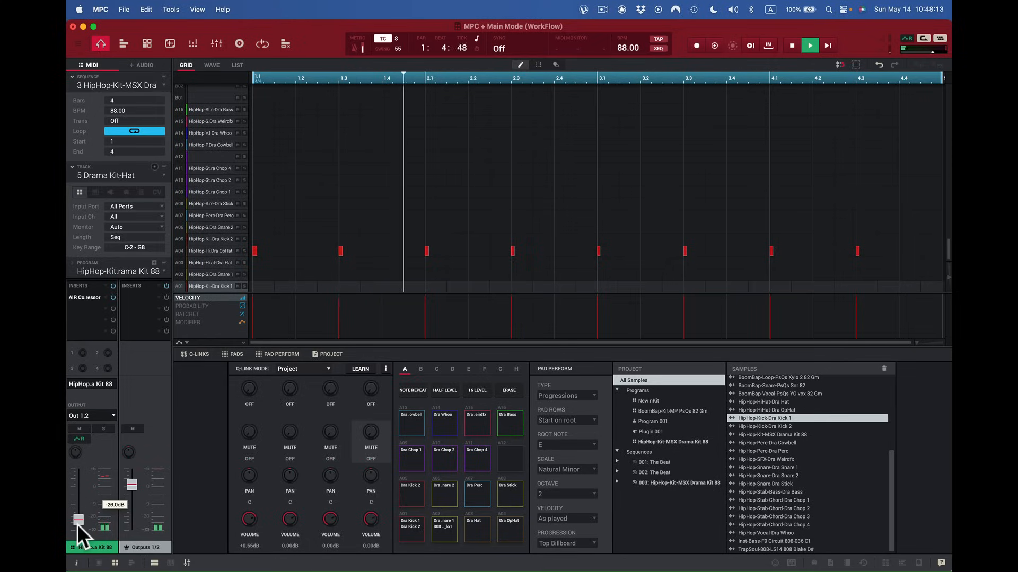
pyautogui.press('space')
pyautogui.moveTo(77, 524); pyautogui.dragTo(78, 503)
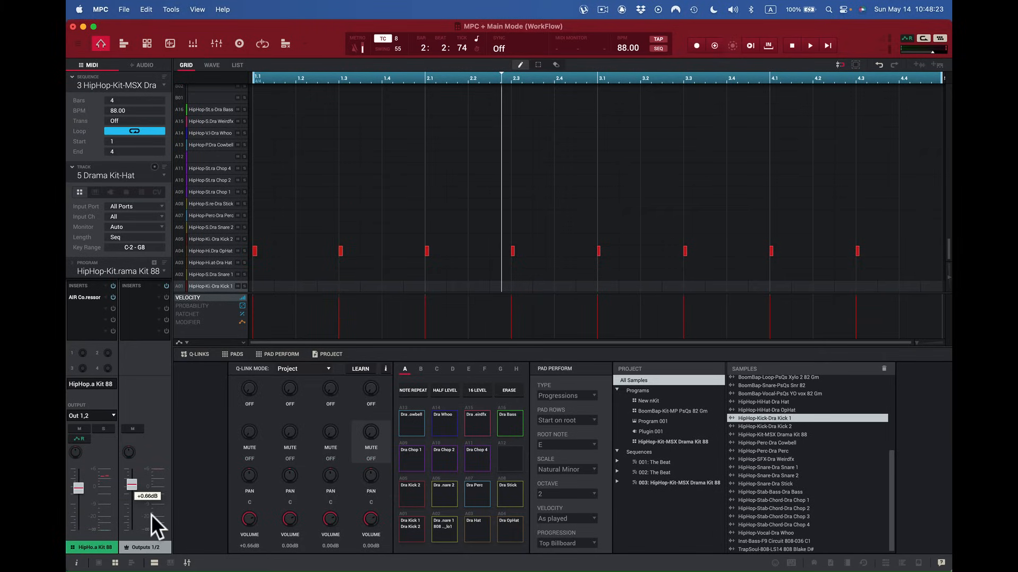
# Display the pad channel strip beside the program strip, and audition pads A02, A06 and A08.
pyautogui.click(99, 563)
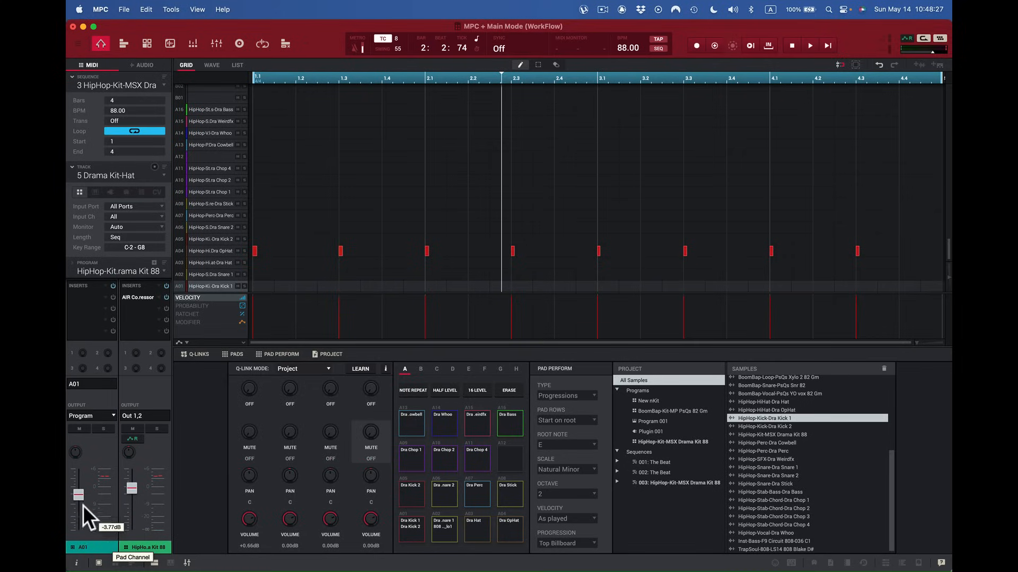
pyautogui.click(449, 533)
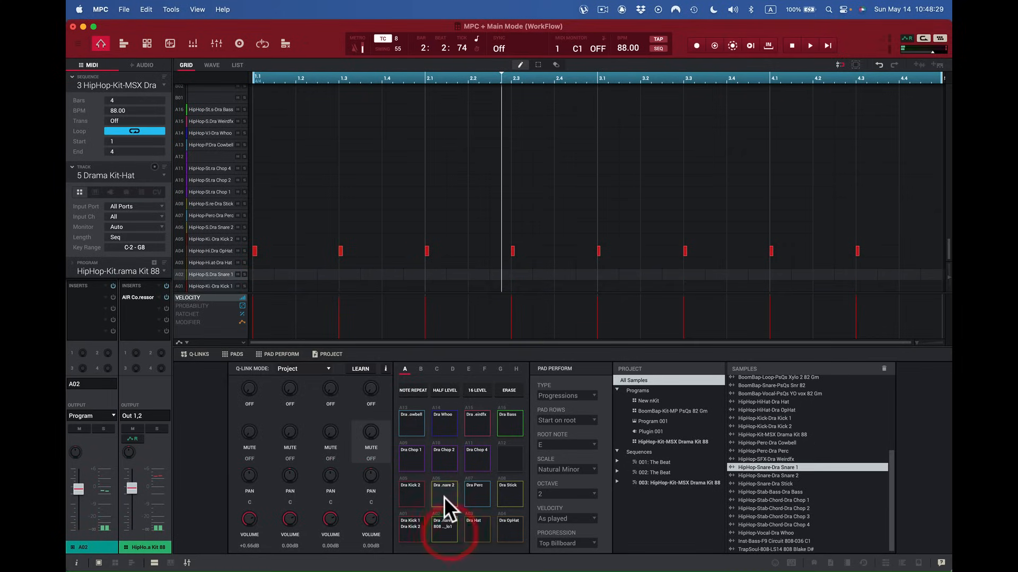
pyautogui.click(443, 497)
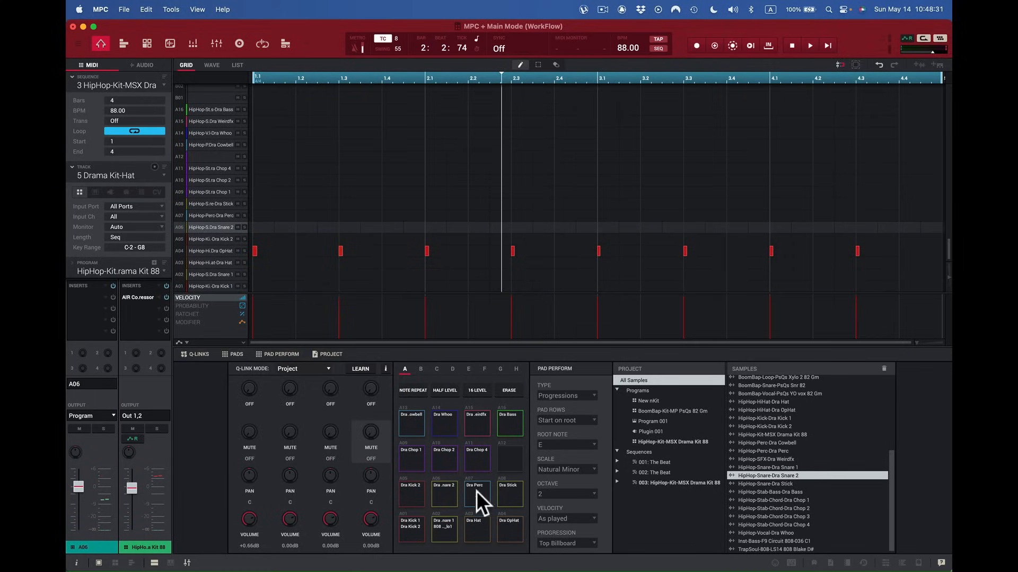
pyautogui.click(510, 498)
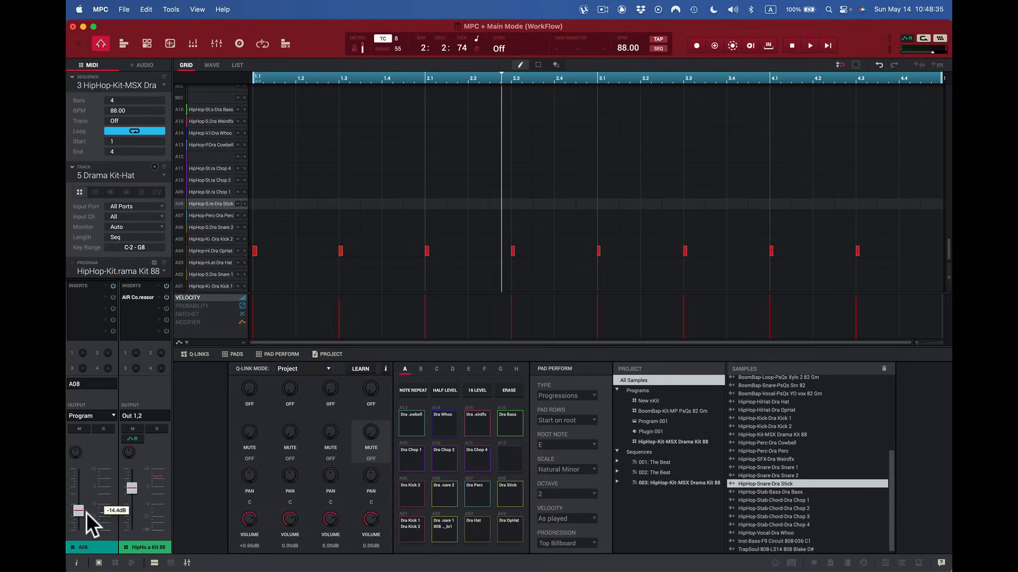
pyautogui.click(513, 496)
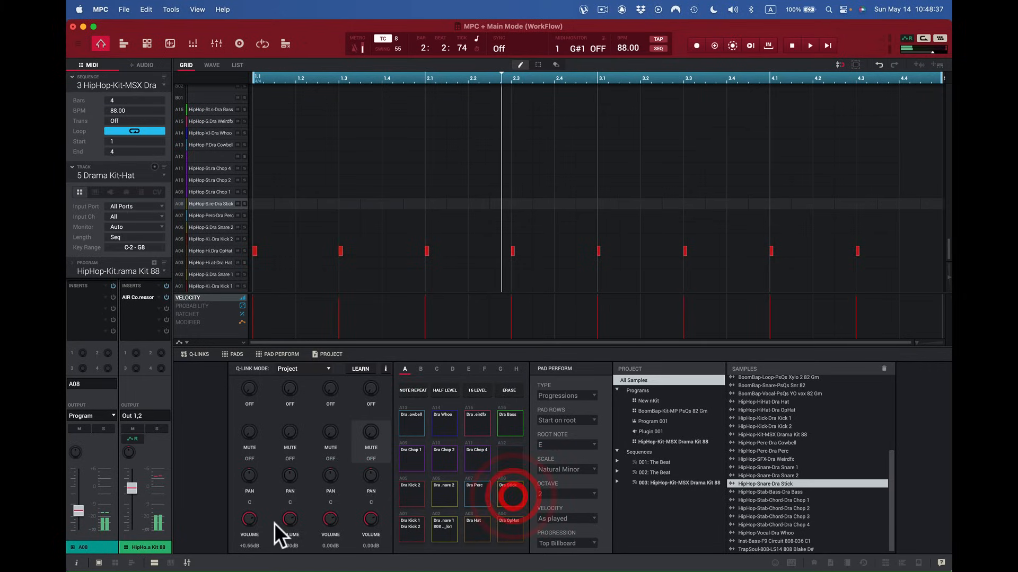
# Audition the bottom row of pads from A04 to A01, finishing with pad A02 selected.
pyautogui.click(515, 531)
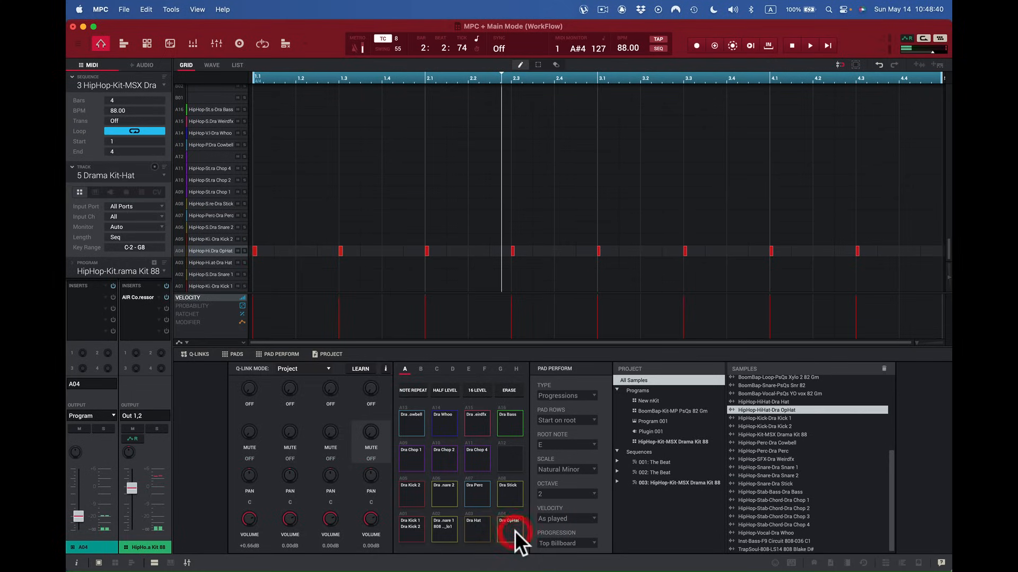
pyautogui.click(477, 531)
pyautogui.click(443, 530)
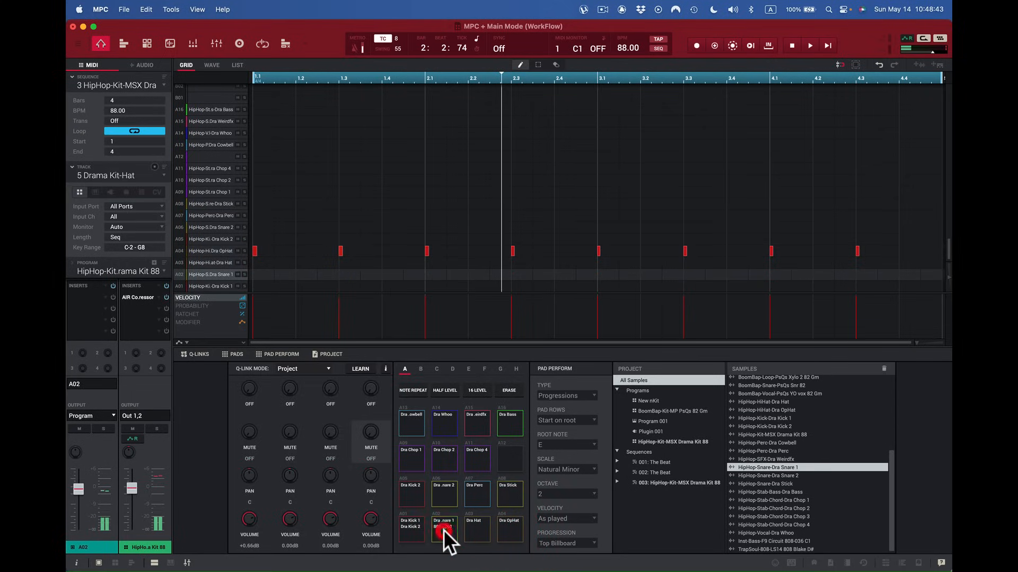
pyautogui.click(413, 529)
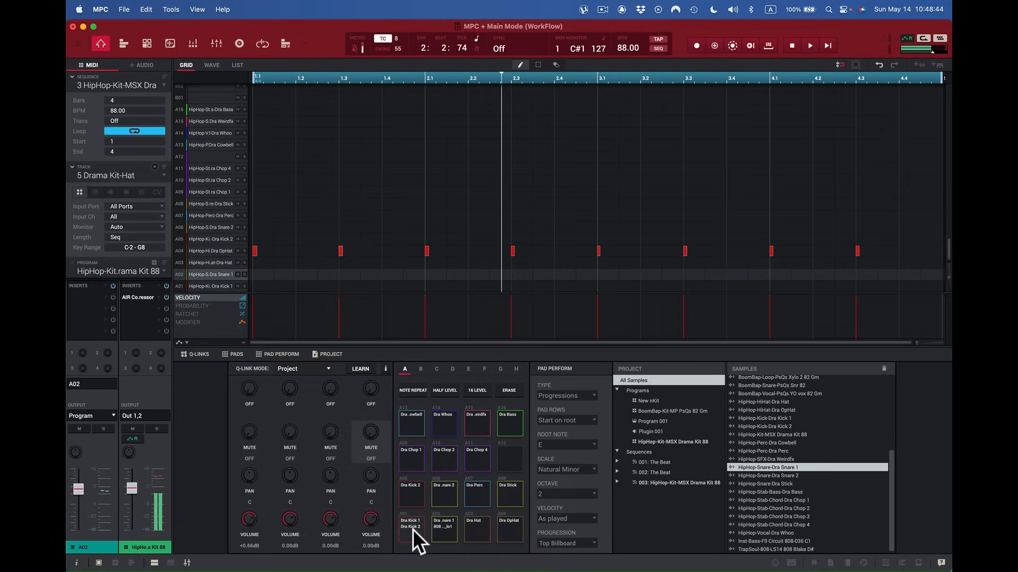
pyautogui.click(449, 530)
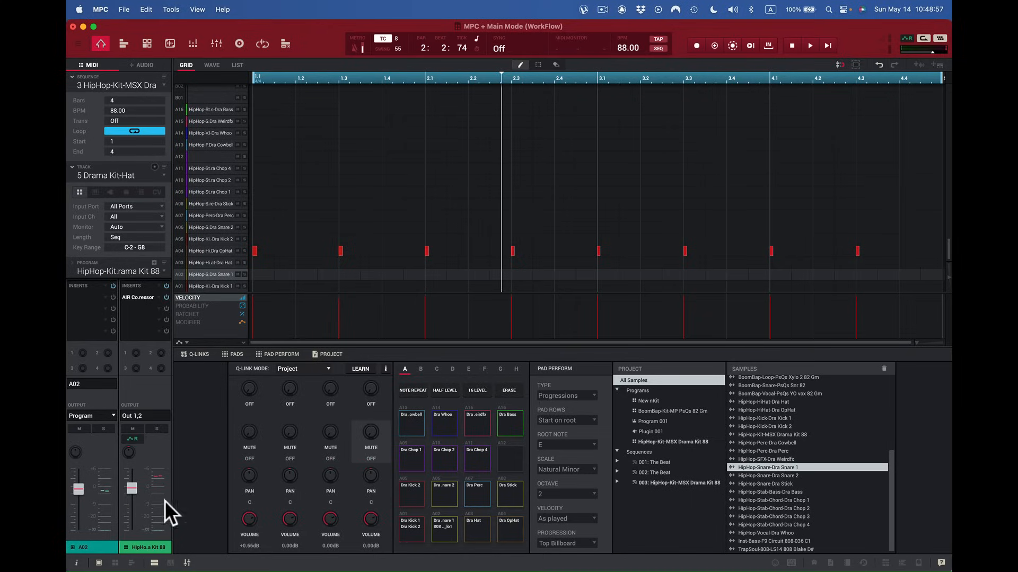
# Insert the AIR Delay Pro effect in the first insert slot of pad A02.
pyautogui.click(104, 297)
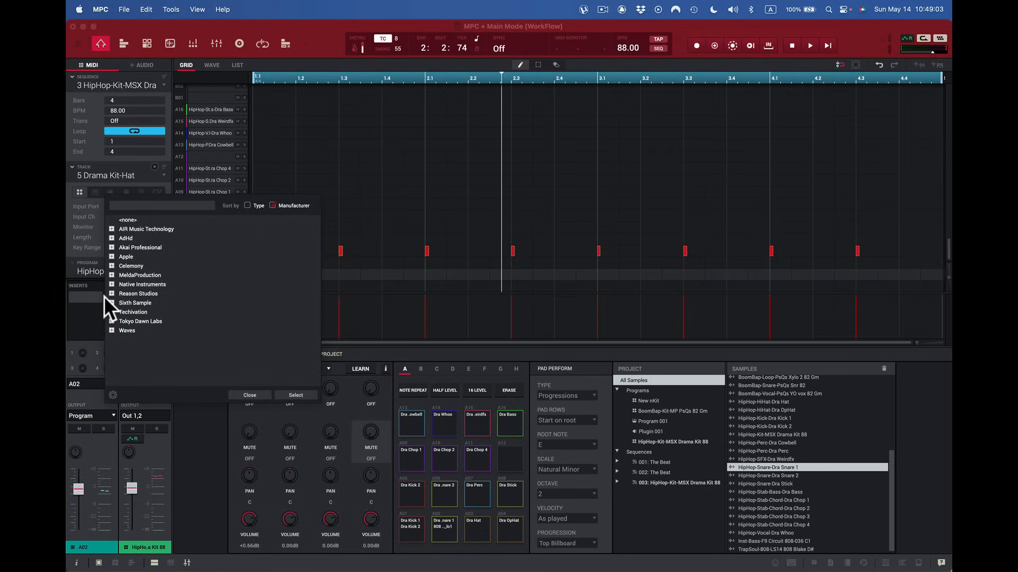
pyautogui.click(109, 229)
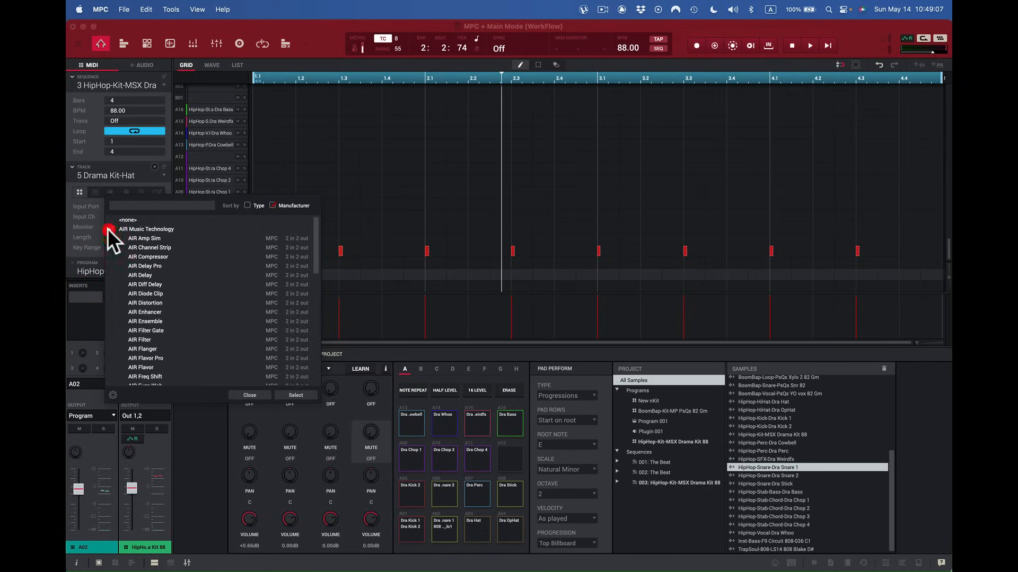
pyautogui.click(142, 263)
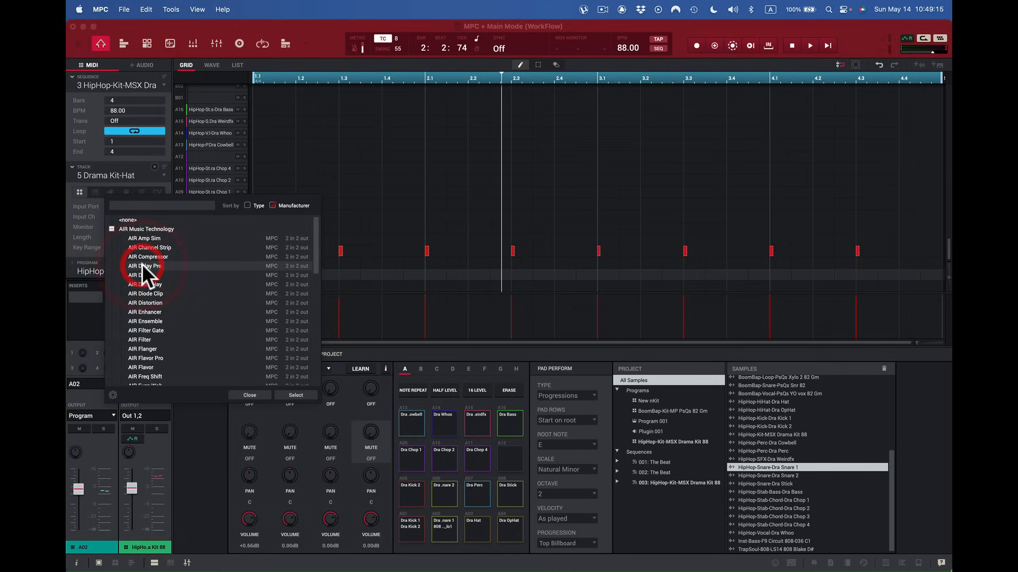
pyautogui.doubleClick(134, 265)
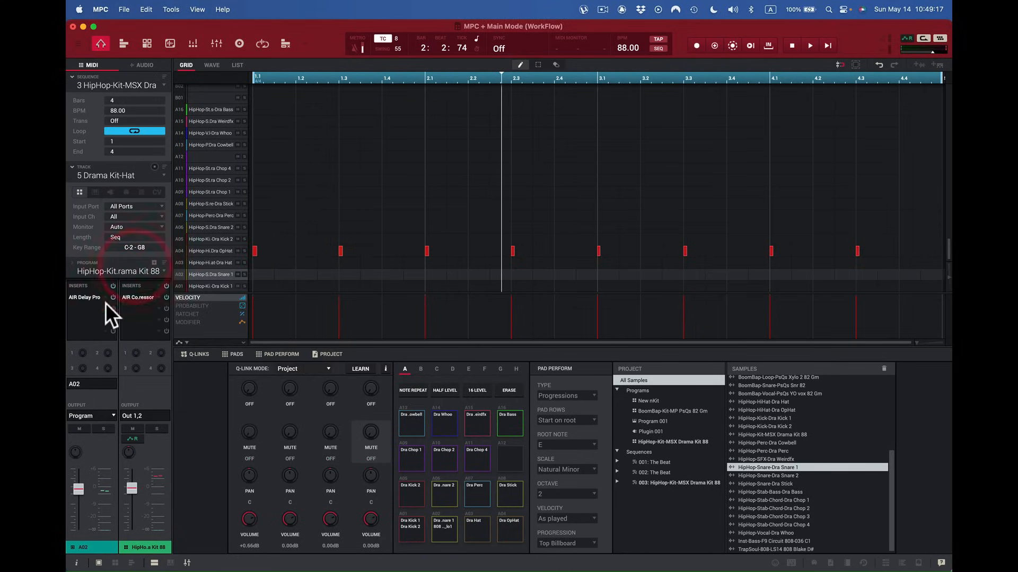
# Load the Basic preset Dual 4 in pad A02's AIR Delay Pro, and audition the snare pad with the delay.
pyautogui.doubleClick(90, 295)
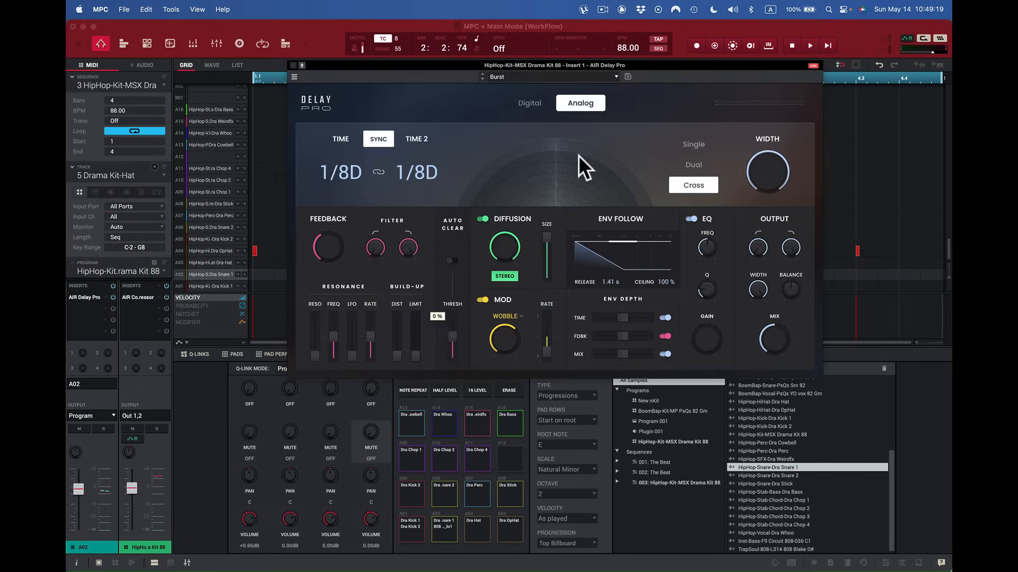
pyautogui.click(614, 76)
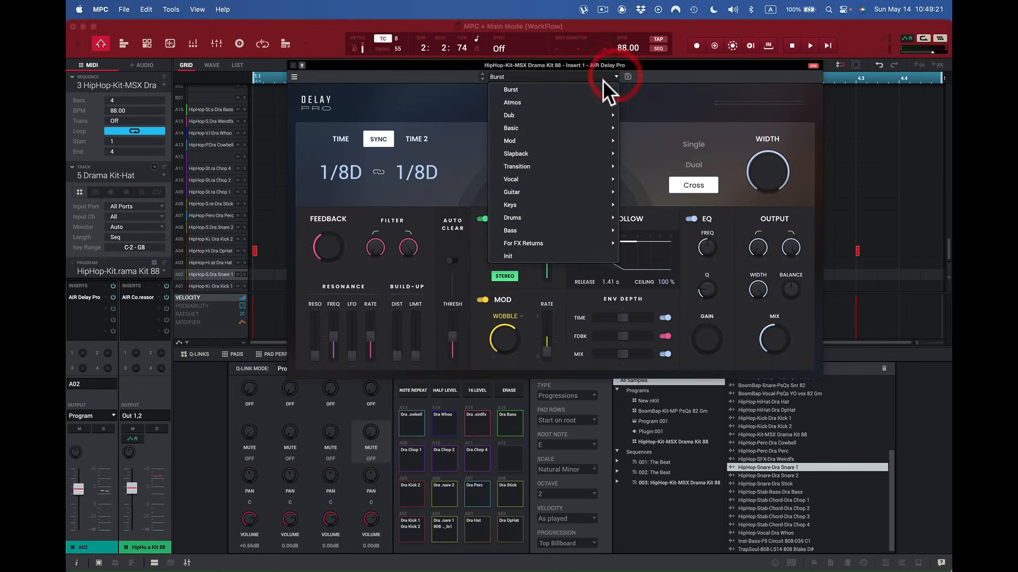
pyautogui.moveTo(538, 126)
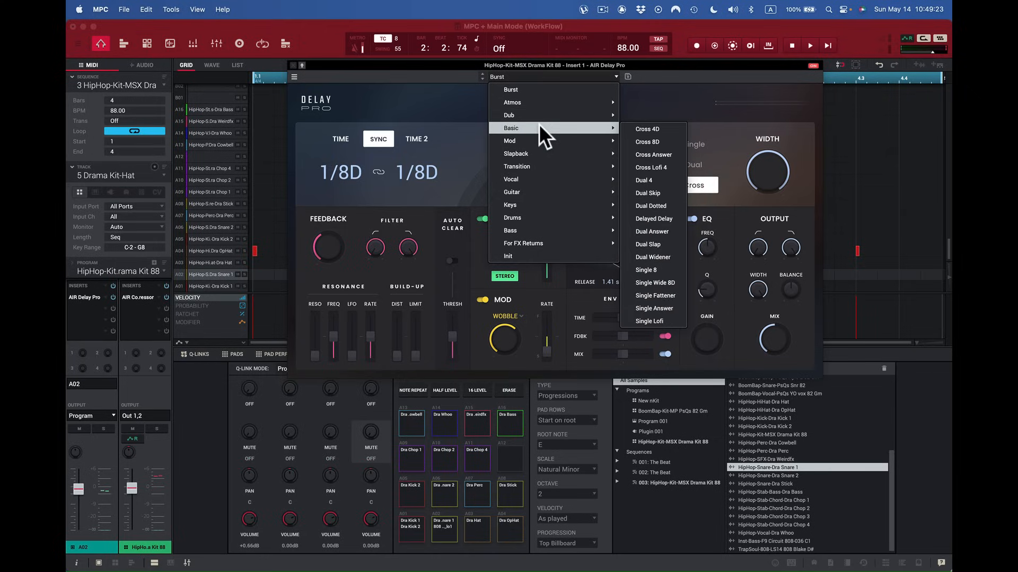
pyautogui.click(670, 179)
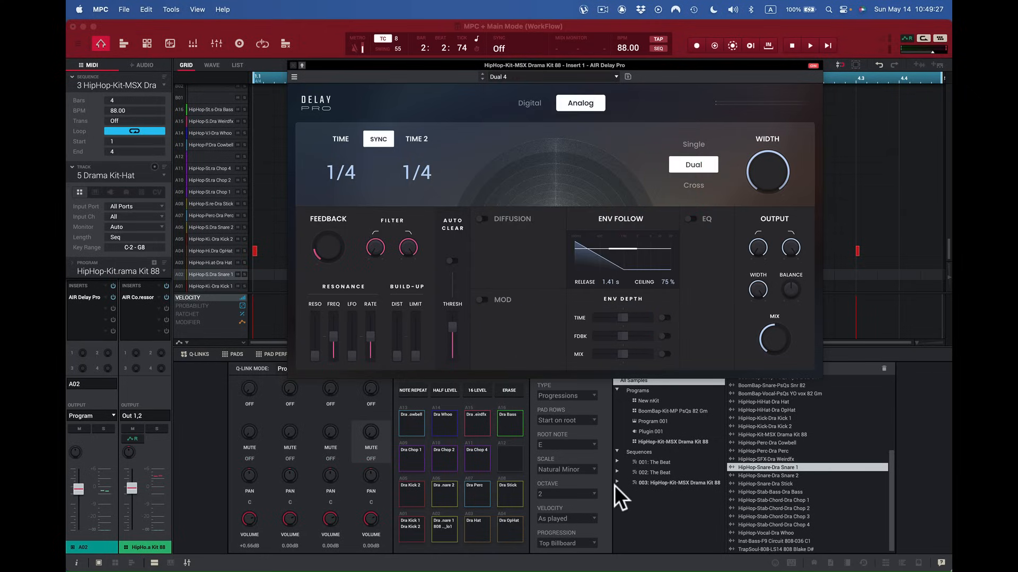
pyautogui.click(509, 528)
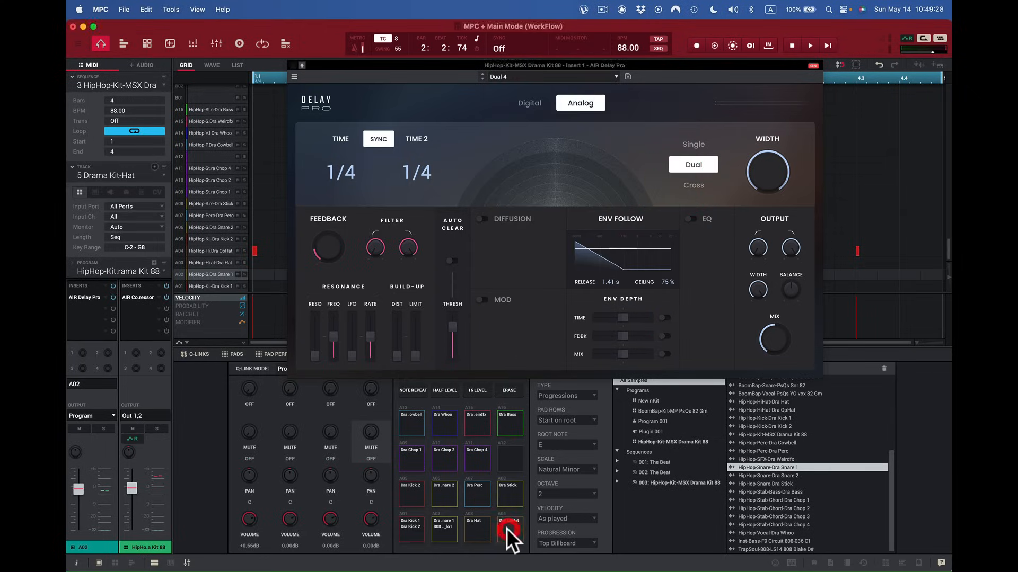
pyautogui.click(446, 530)
pyautogui.click(442, 530)
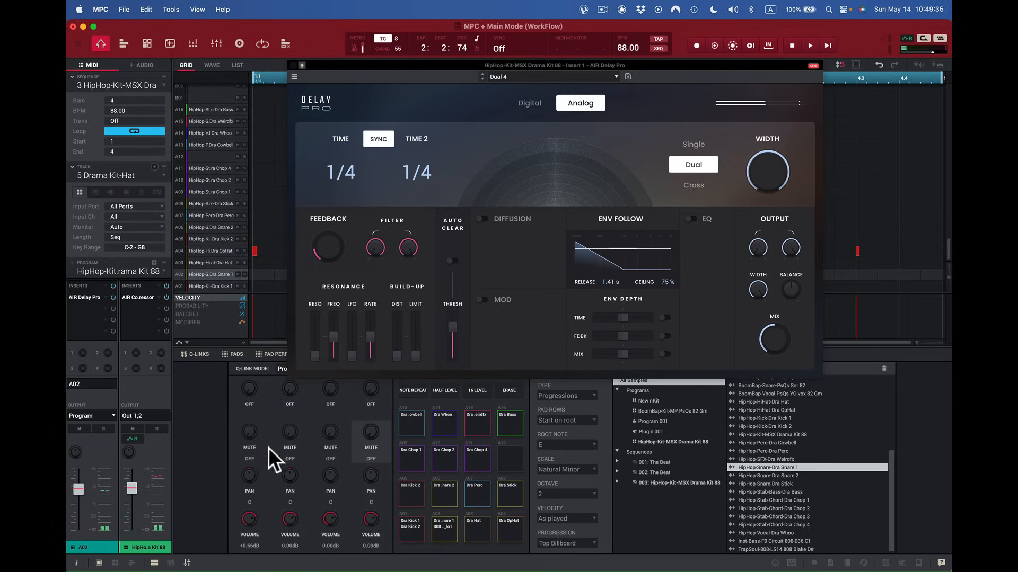
# Remove AIR Delay Pro from pad A02 by setting its first insert to <none>.
pyautogui.moveTo(79, 351)
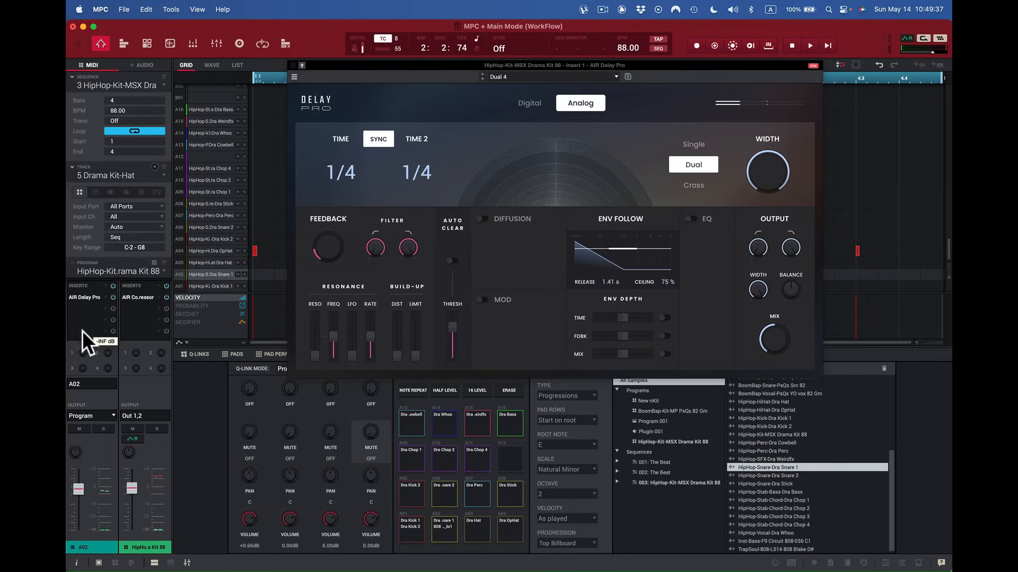
pyautogui.click(105, 295)
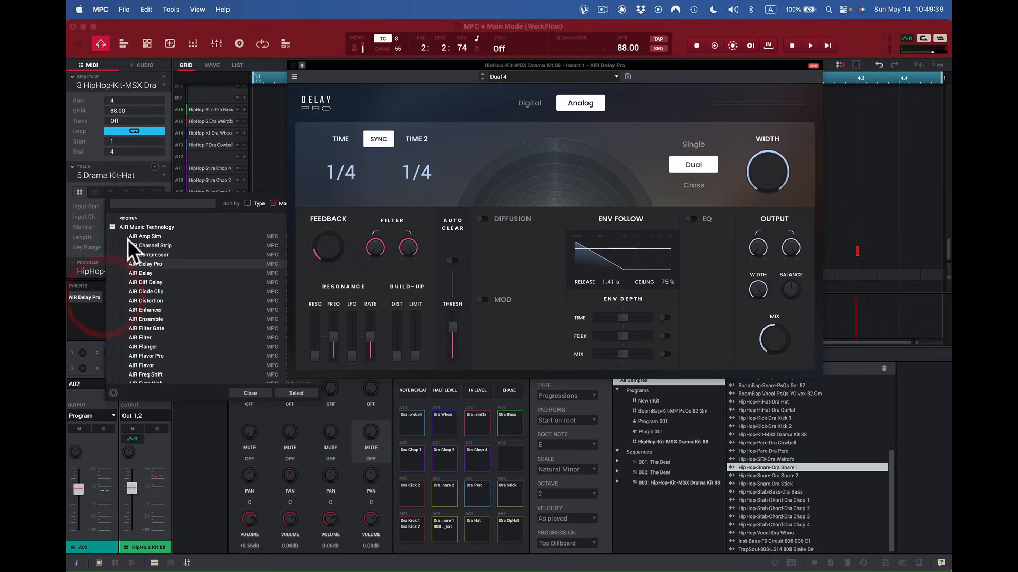
pyautogui.doubleClick(125, 216)
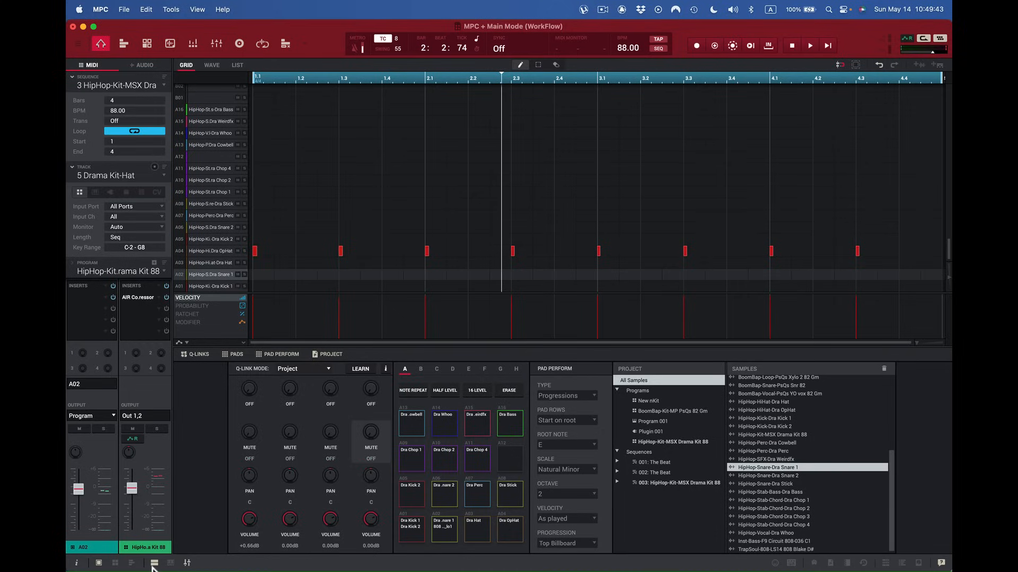
# Display the program's channel strip beside Outputs 1/2 again, and hide and show the Inspector twice.
pyautogui.click(114, 563)
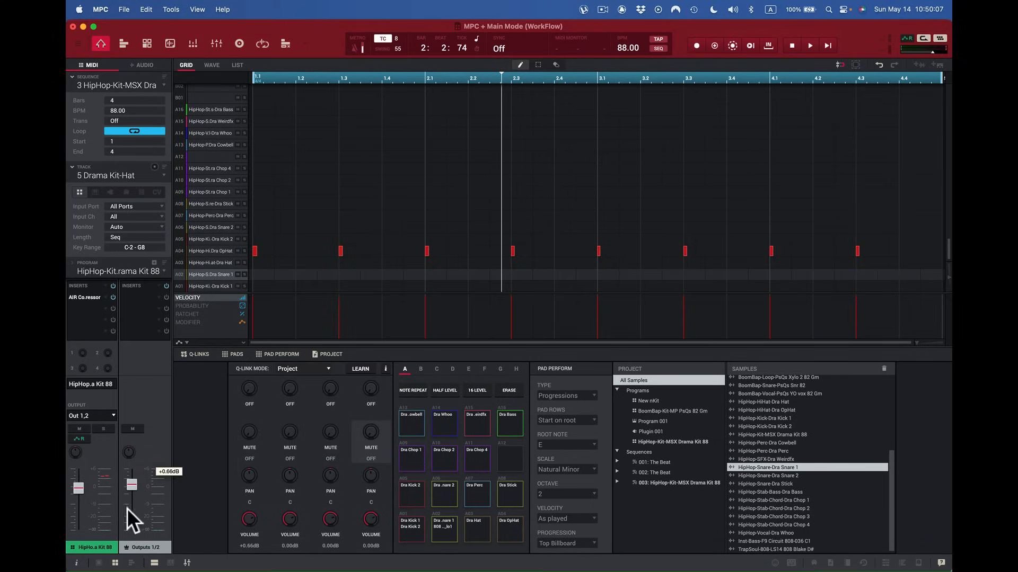
pyautogui.click(77, 563)
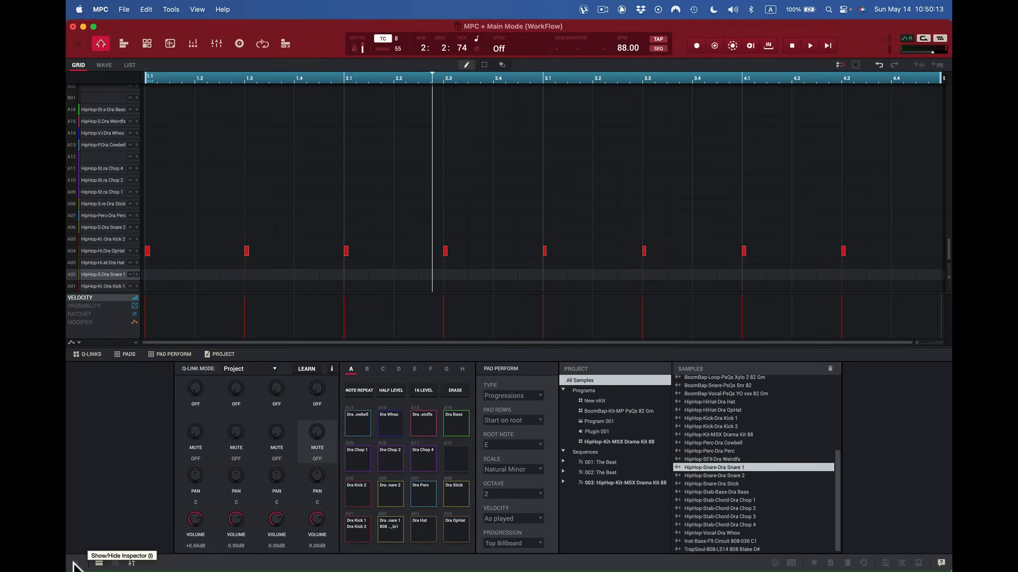
pyautogui.click(76, 563)
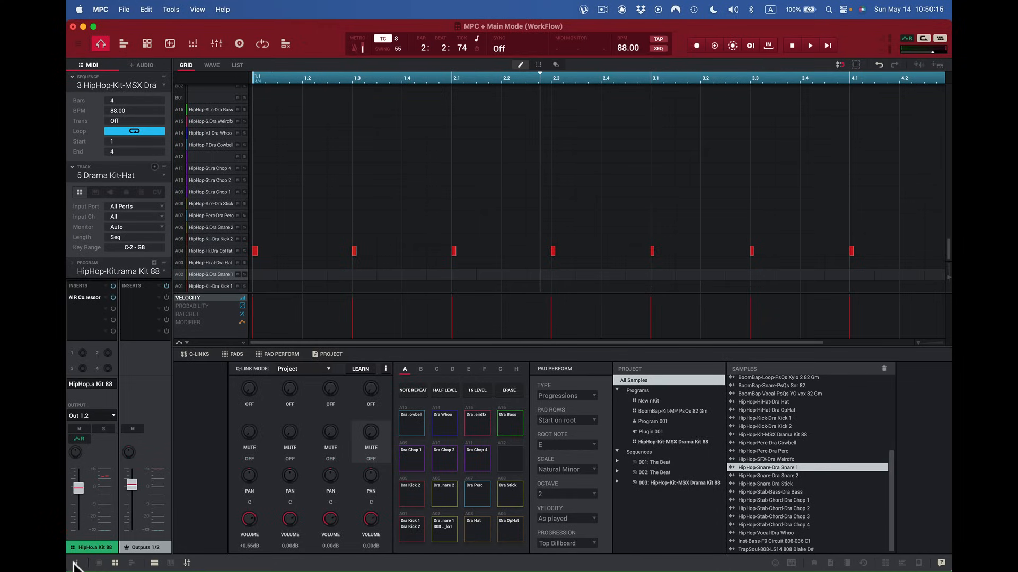
pyautogui.click(75, 564)
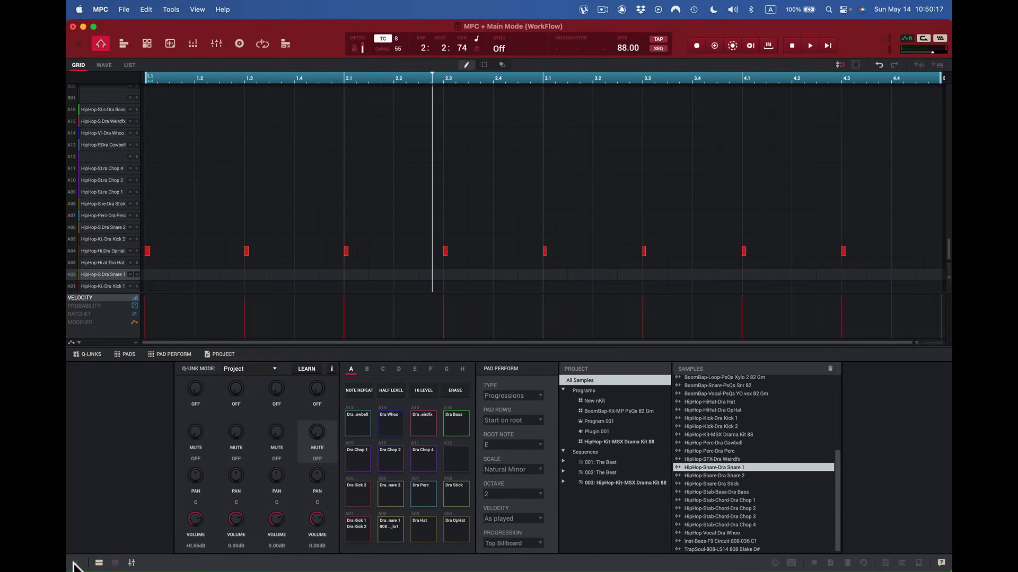
pyautogui.click(76, 564)
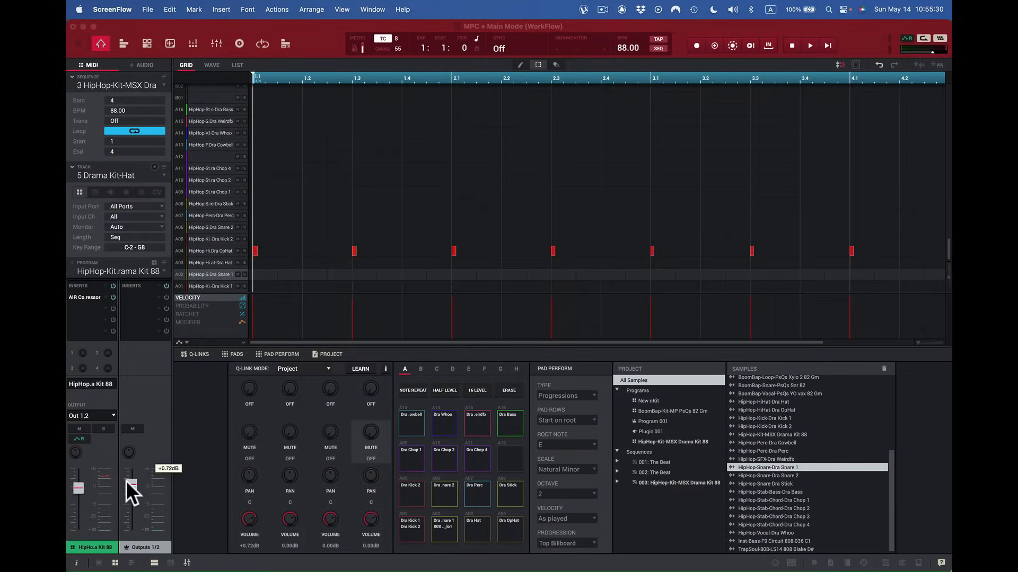
# Adjust the Outputs 1/2 level with its fader and the master level slider, leaving it at about +0.16 dB.
pyautogui.moveTo(128, 482)
pyautogui.mouseDown()
pyautogui.moveTo(129, 492)
pyautogui.moveTo(143, 479)
pyautogui.mouseUp()
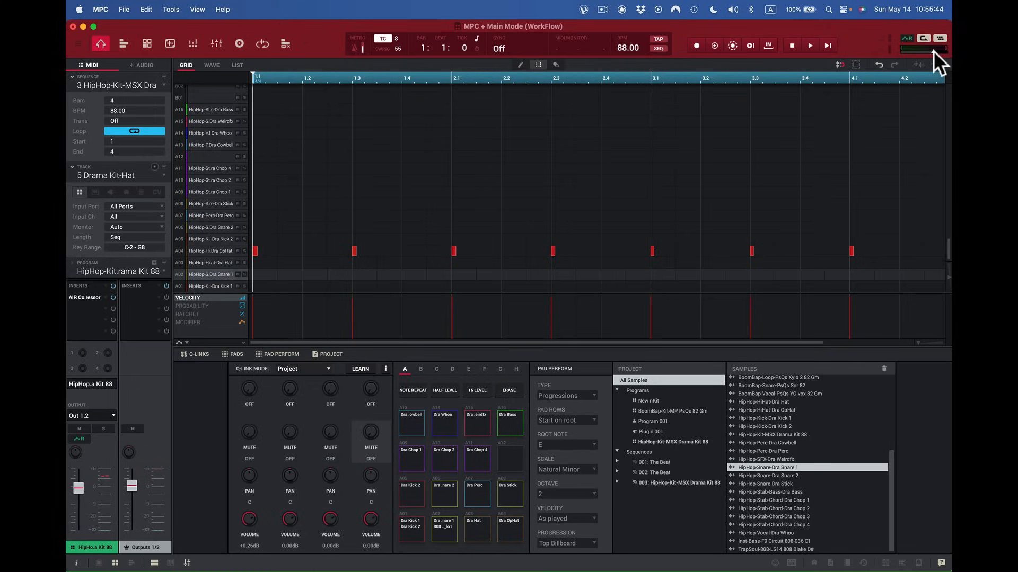
pyautogui.moveTo(930, 52)
pyautogui.moveTo(921, 53)
pyautogui.mouseDown()
pyautogui.moveTo(912, 55)
pyautogui.moveTo(925, 50)
pyautogui.mouseUp()
pyautogui.moveTo(926, 50); pyautogui.dragTo(926, 49)
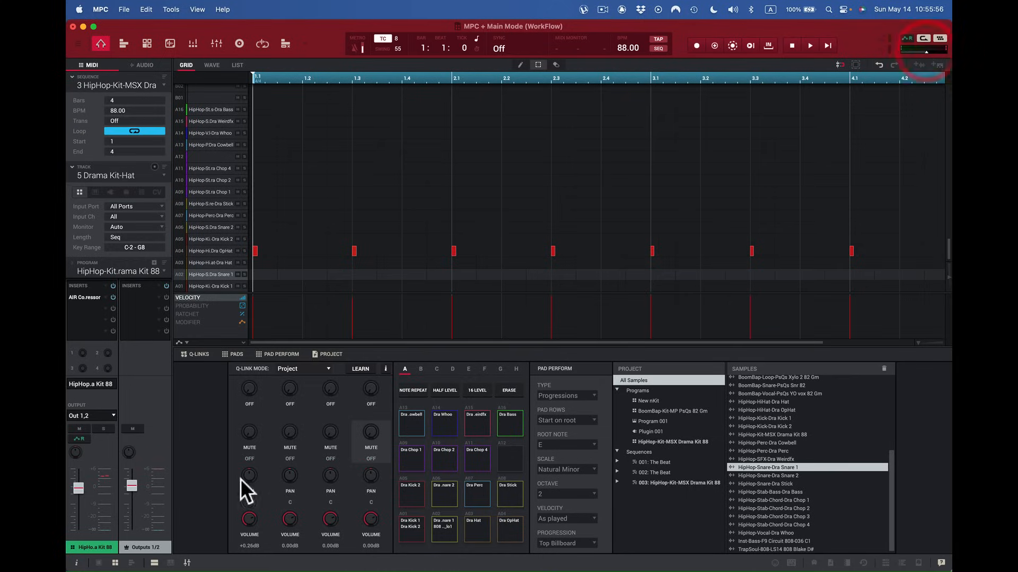
pyautogui.moveTo(136, 492)
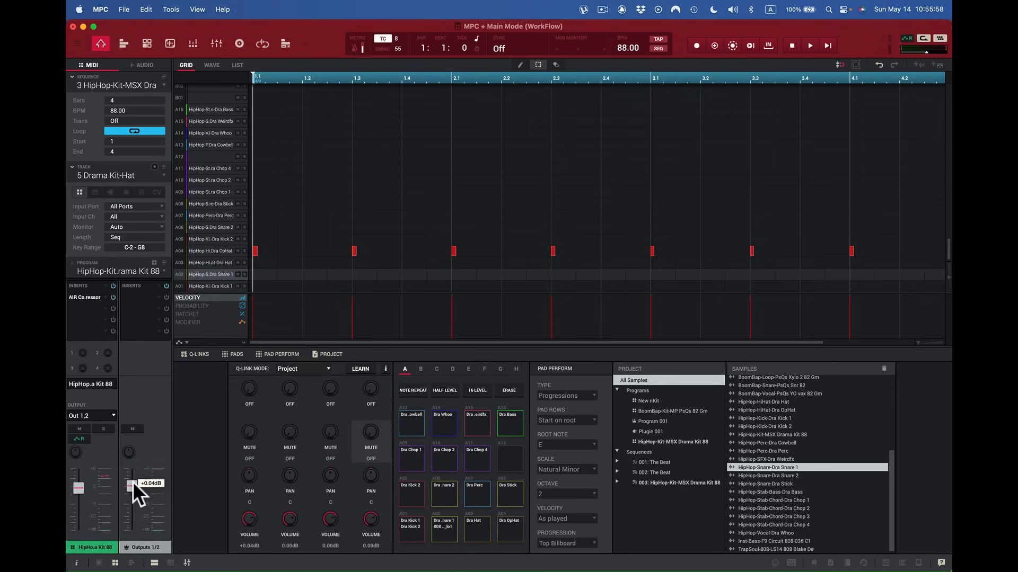
pyautogui.moveTo(133, 484)
pyautogui.mouseDown()
pyautogui.moveTo(125, 520)
pyautogui.moveTo(131, 491)
pyautogui.mouseUp()
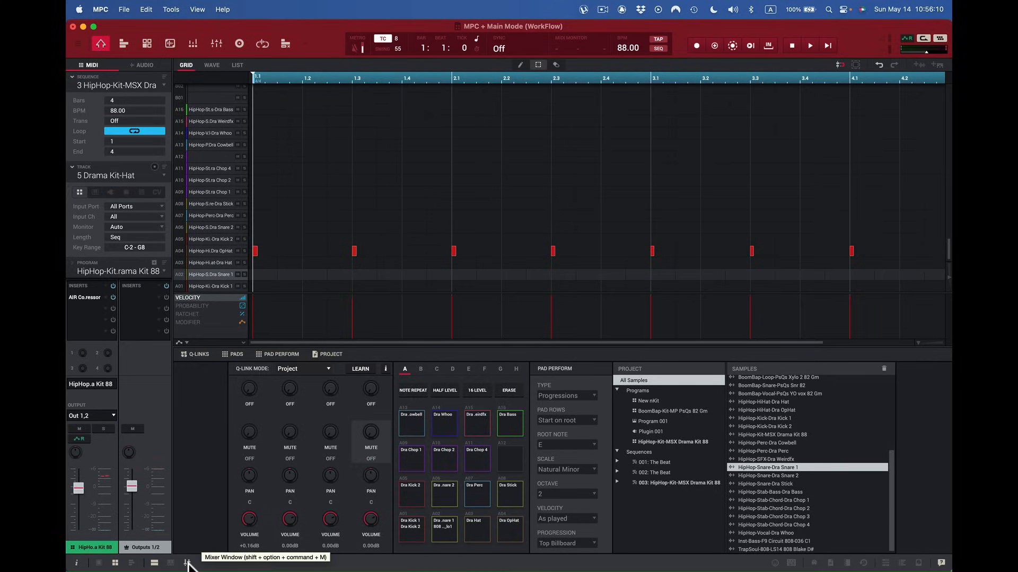
# Switch to the mixer window, hide the MIDI track strips, and look across the program, submix and return channels.
pyautogui.press('ctrl')
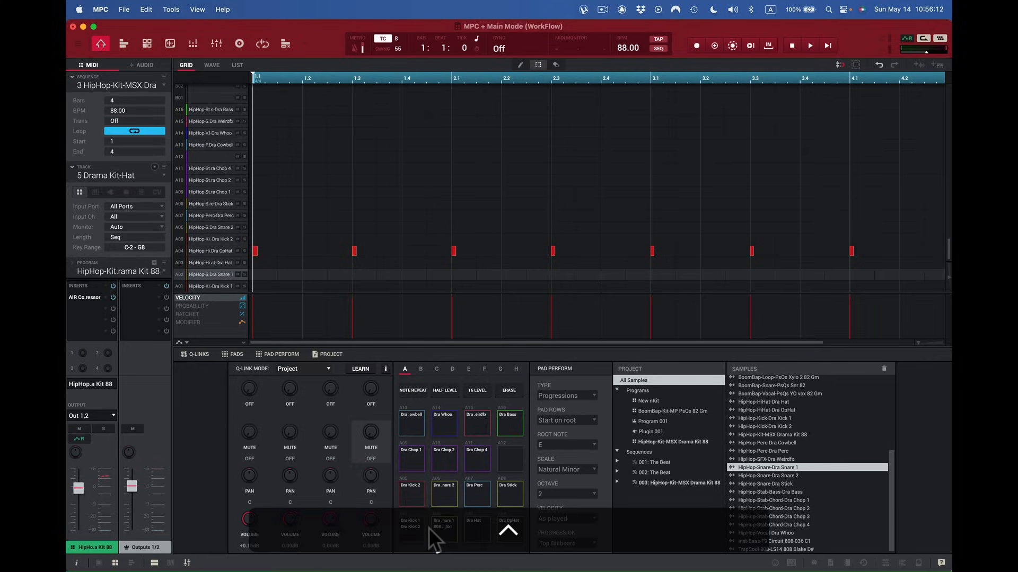
pyautogui.hotkey('ctrl', 'Right')
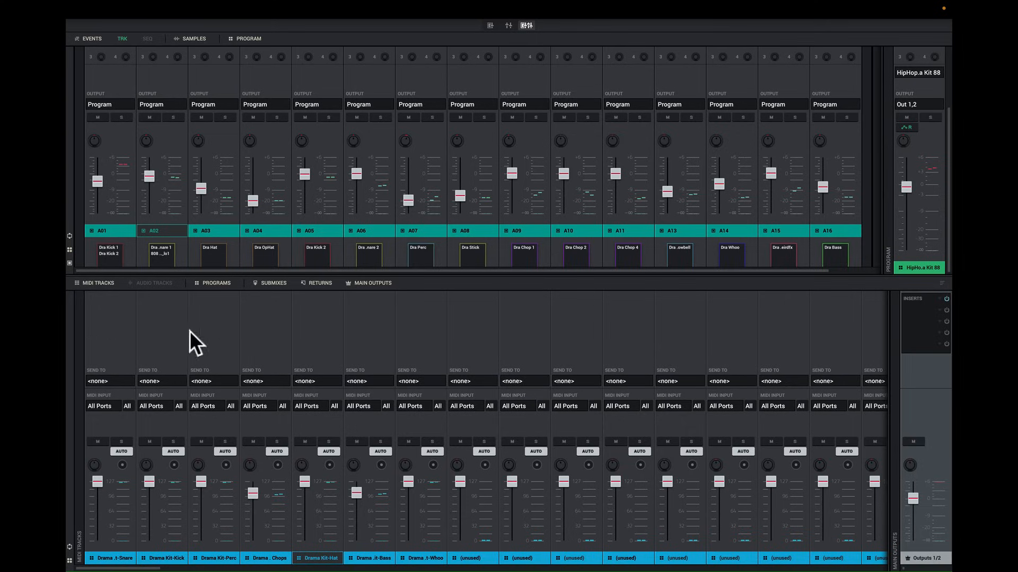
pyautogui.click(98, 282)
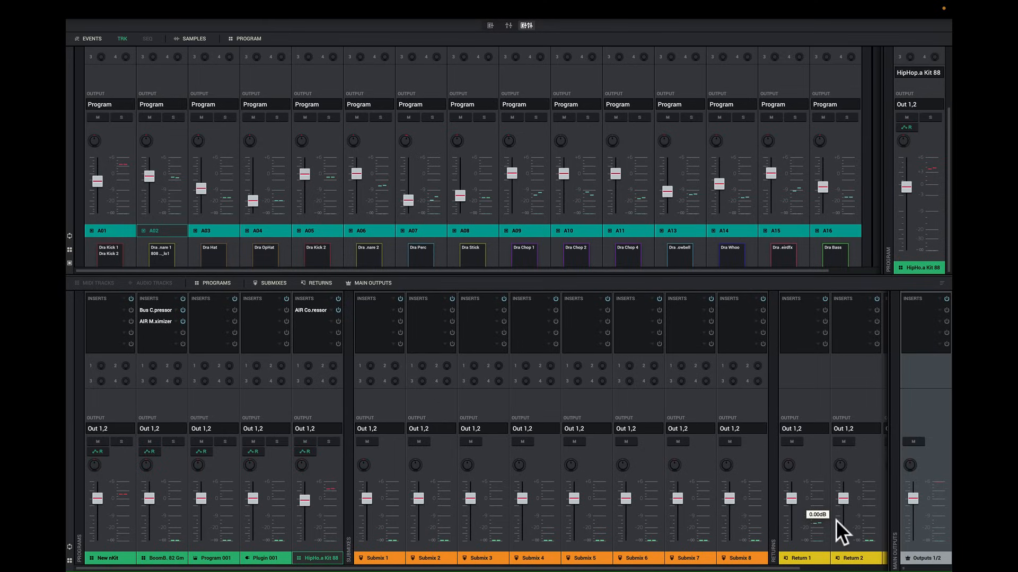
pyautogui.moveTo(798, 569); pyautogui.dragTo(897, 568)
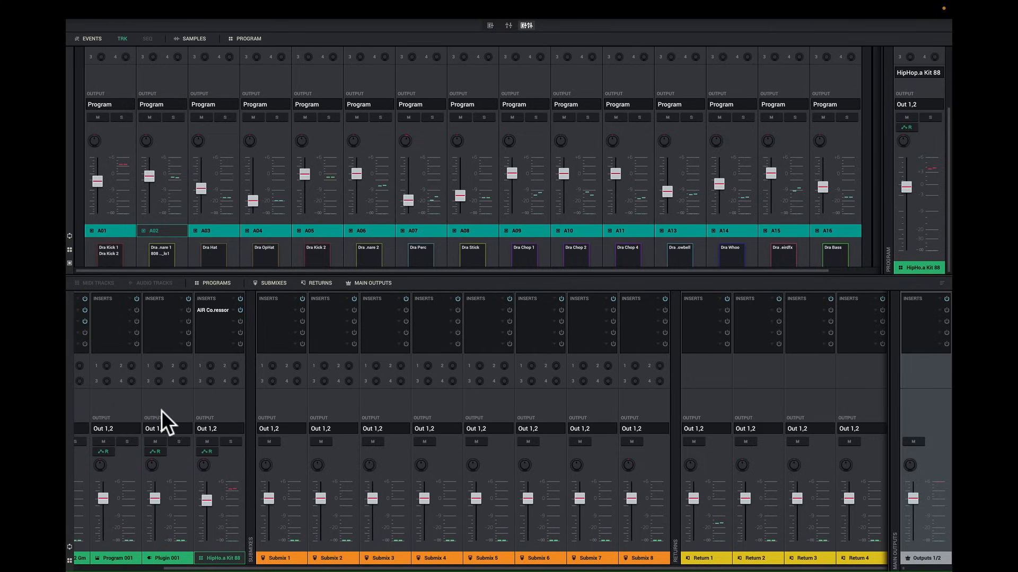
pyautogui.hscroll(-4, 226, 557)
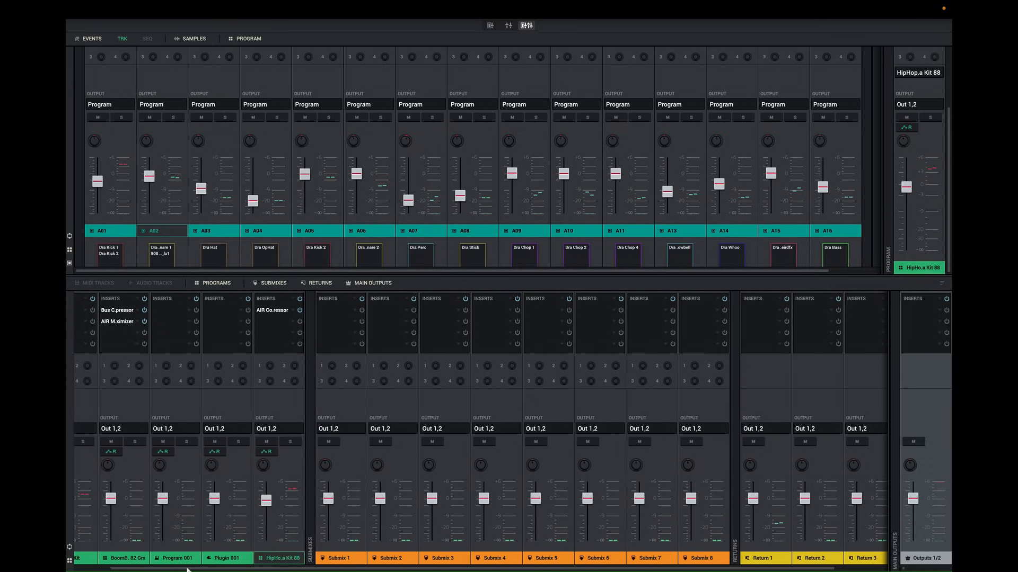
pyautogui.hscroll(-3, 160, 563)
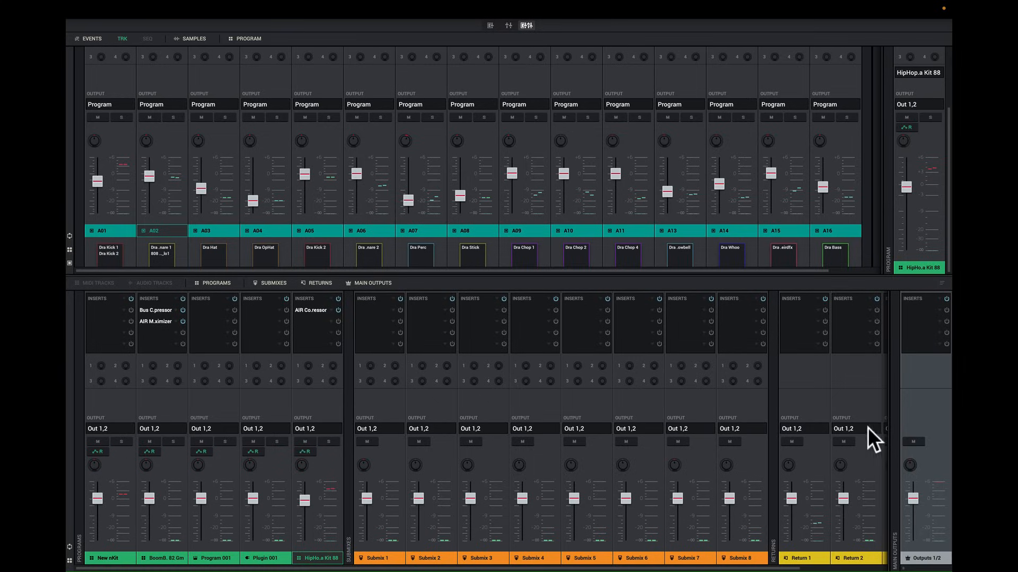
# Load AIR Kill EQ from AIR Music Technology into the first insert of Outputs 1/2.
pyautogui.click(939, 311)
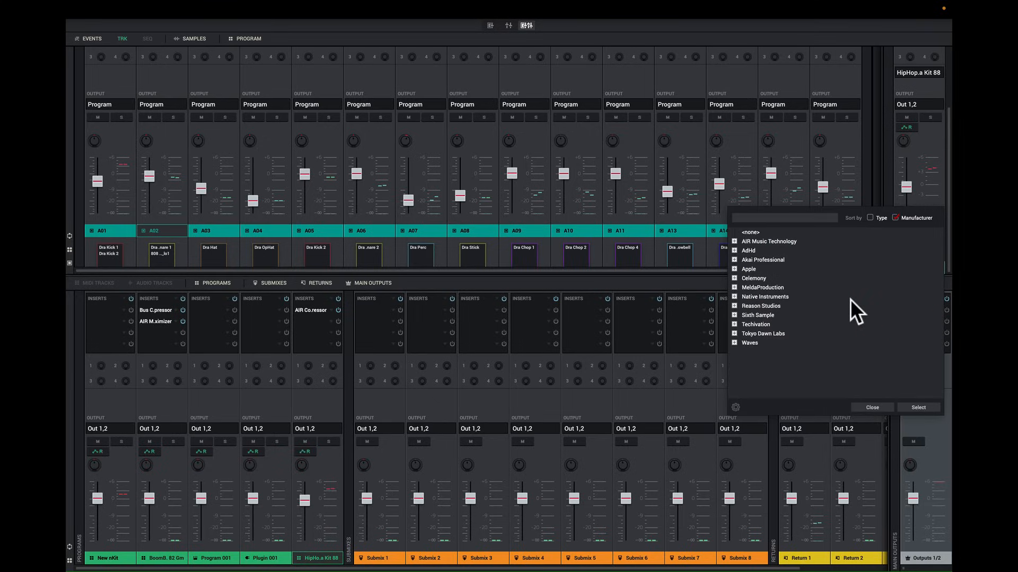
pyautogui.click(734, 242)
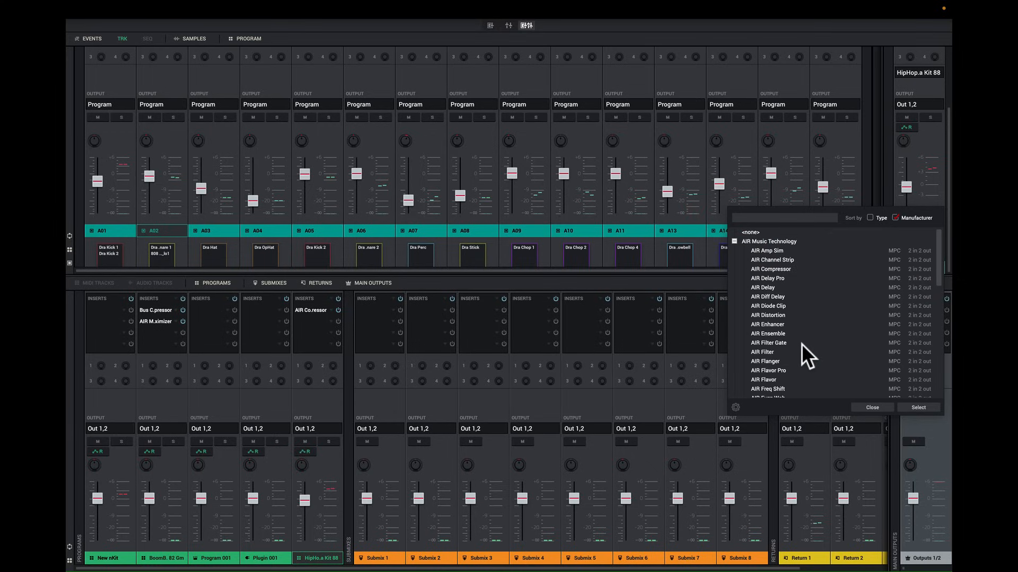
pyautogui.scroll(-3, 801, 345)
pyautogui.scroll(-4, 801, 344)
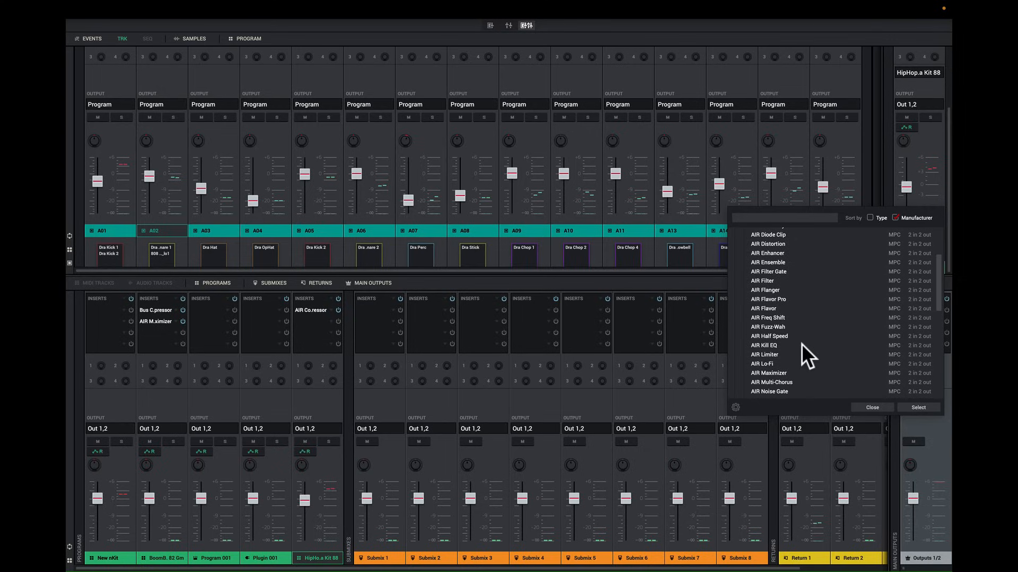
pyautogui.scroll(-1, 802, 344)
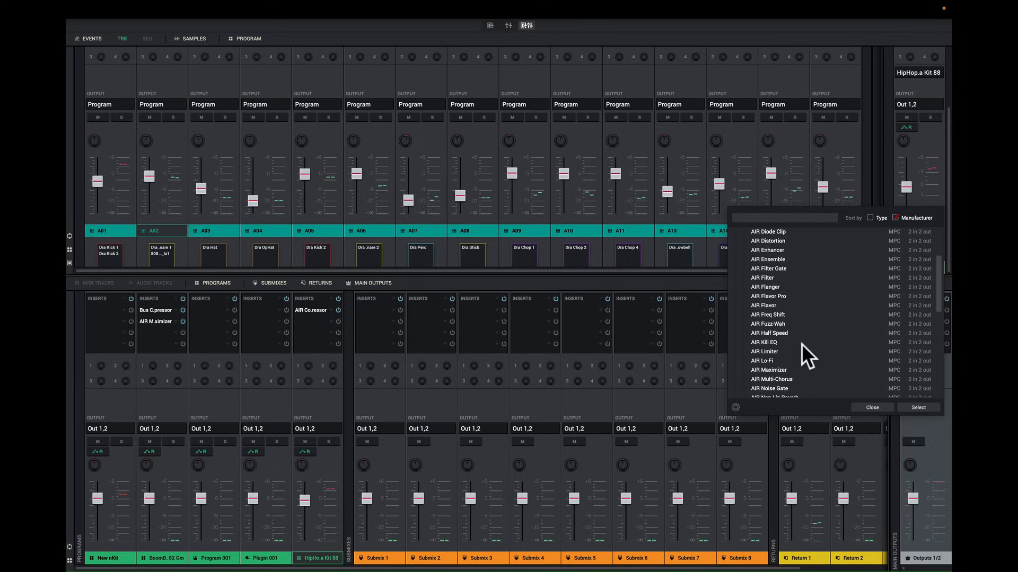
pyautogui.click(765, 341)
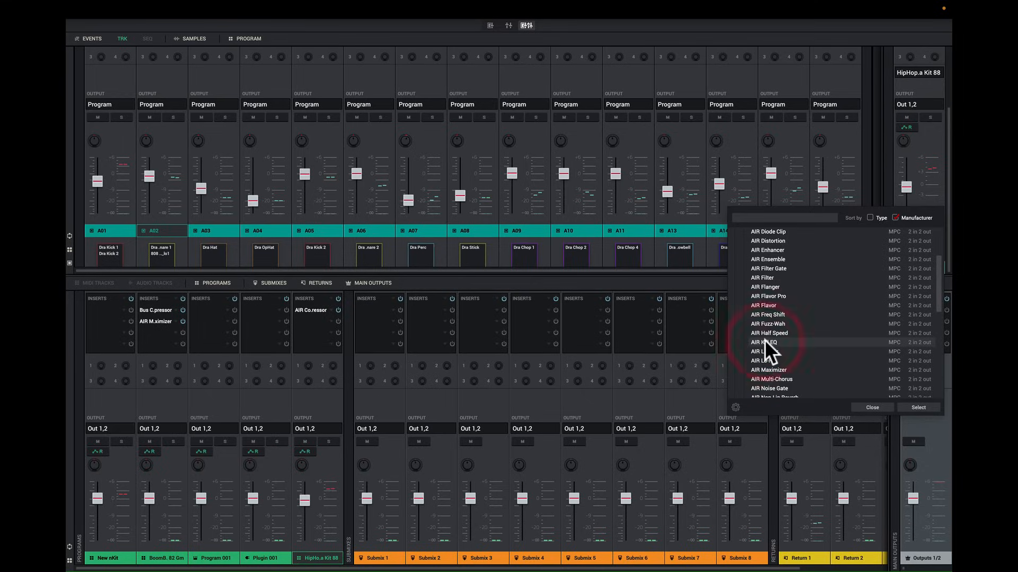
pyautogui.doubleClick(764, 341)
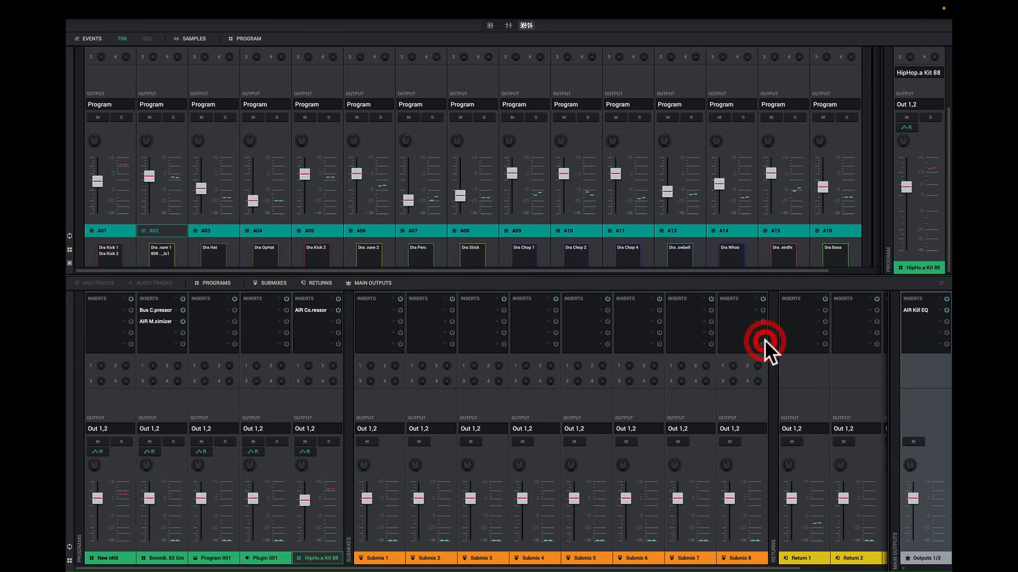
# Load AIR Maximizer from AIR Music Technology into the second insert of Outputs 1/2.
pyautogui.click(938, 321)
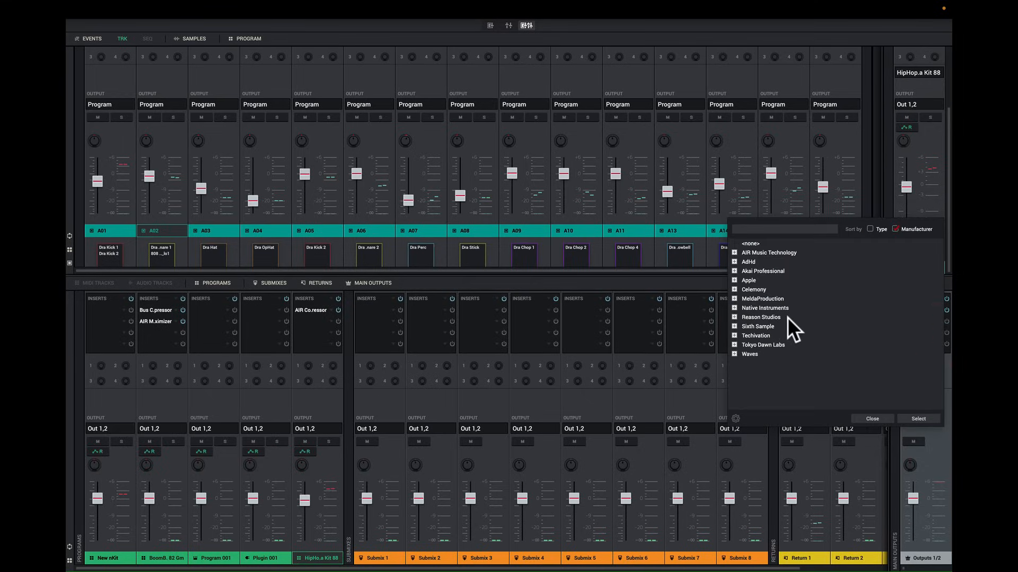
pyautogui.click(735, 253)
pyautogui.scroll(-3, 791, 337)
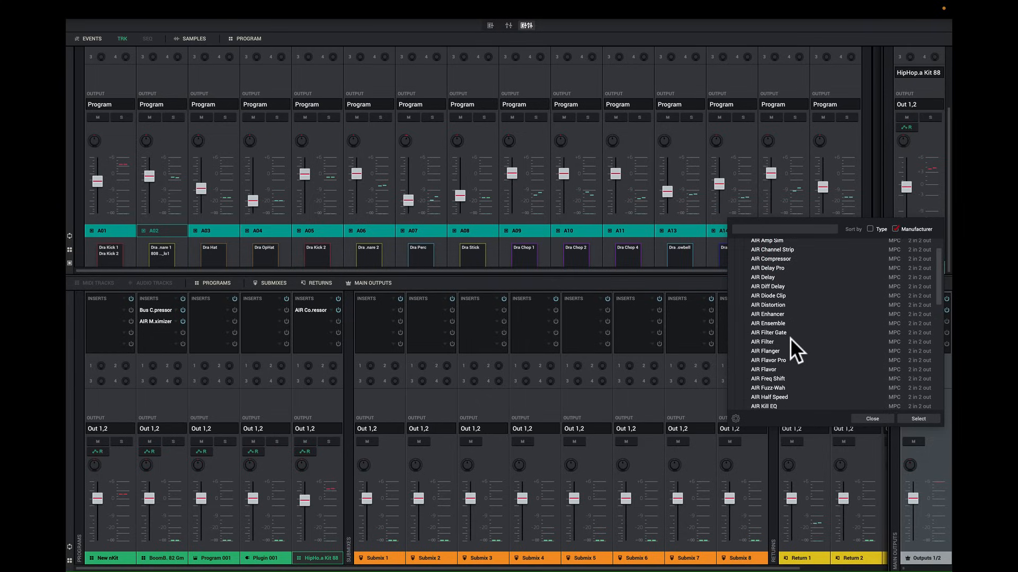
pyautogui.scroll(-1, 790, 337)
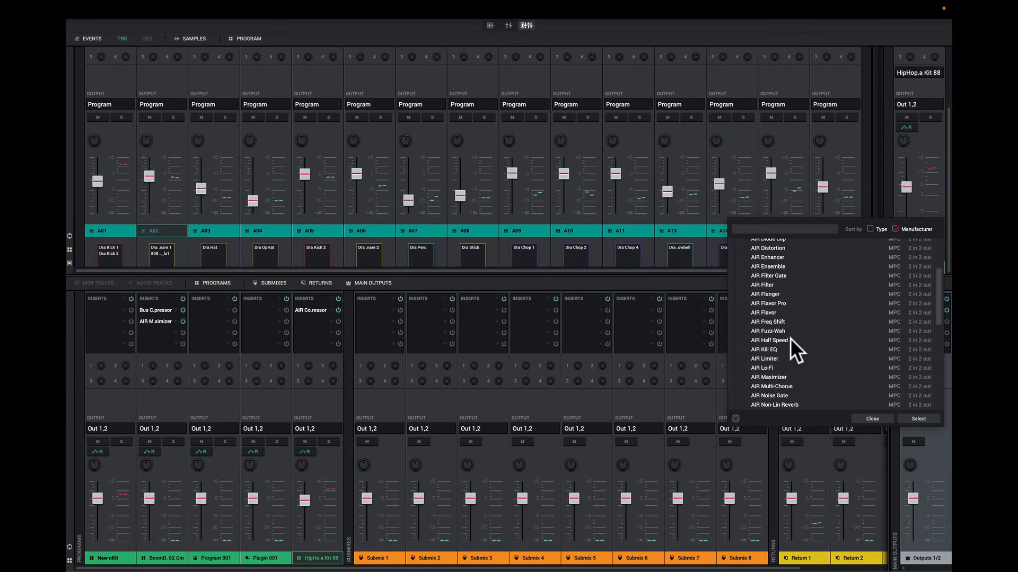
pyautogui.click(778, 374)
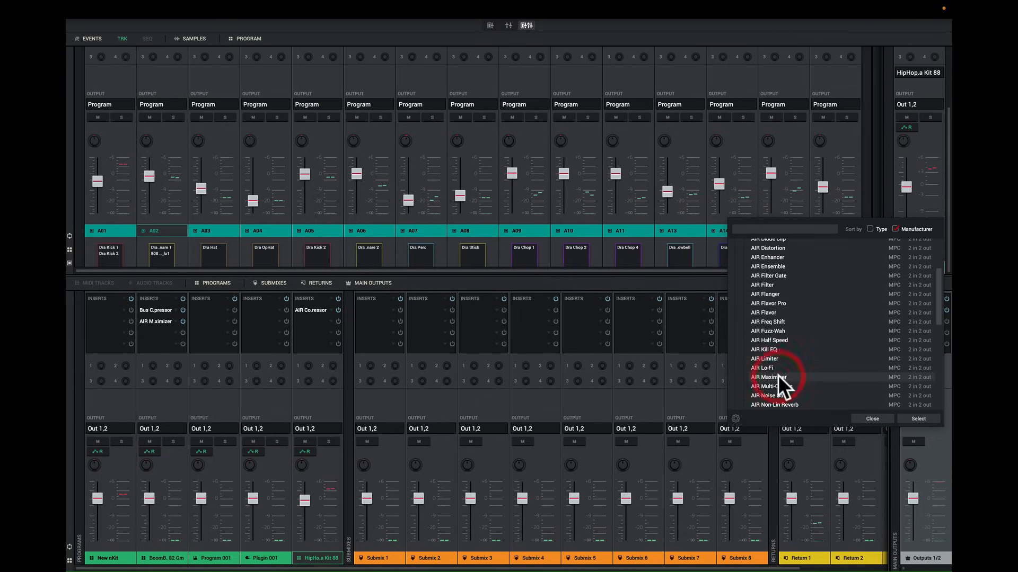
pyautogui.click(778, 375)
pyautogui.doubleClick(760, 377)
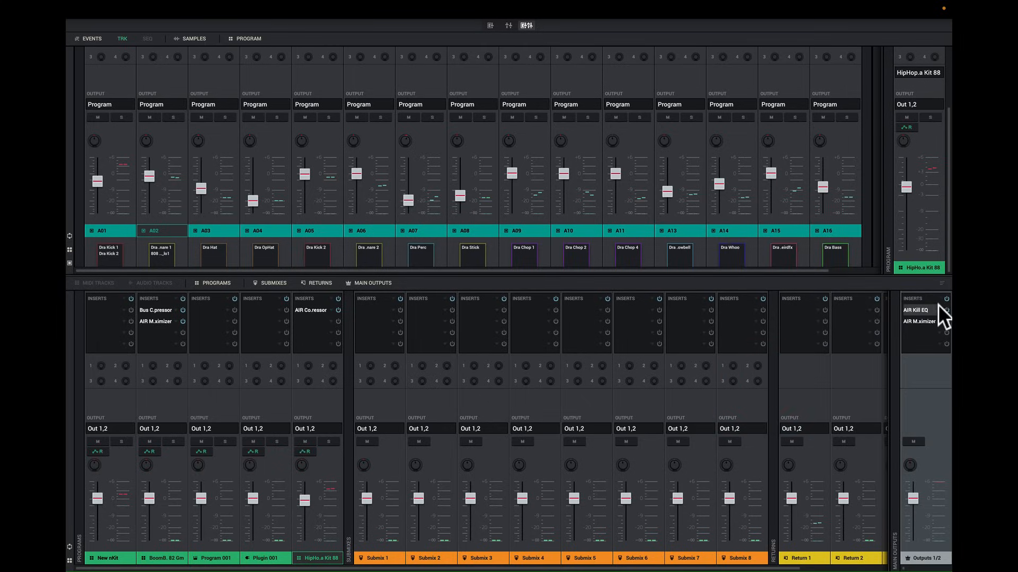
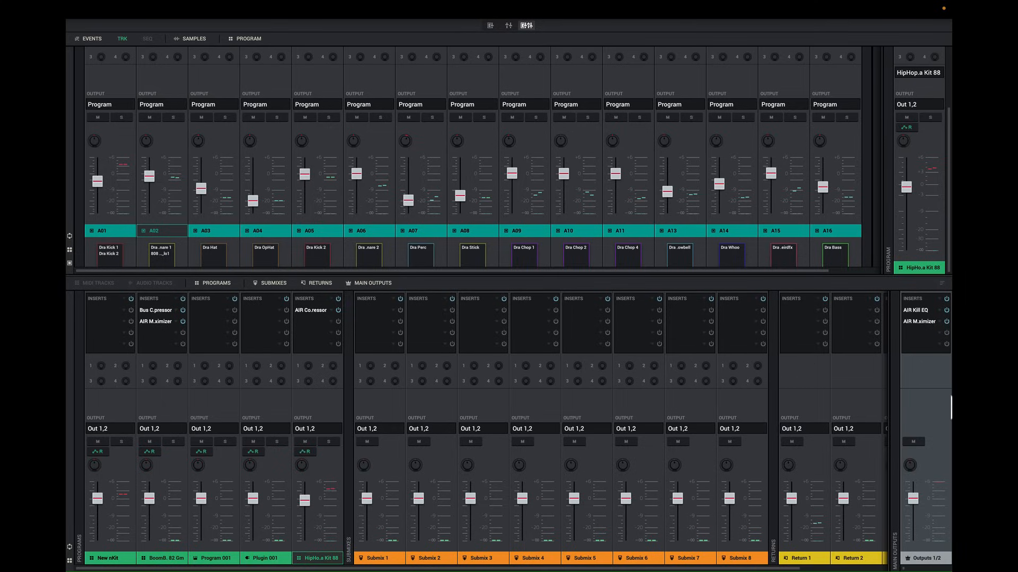
# Play the TrapSoul kit sequence in the grid view and stop it.
pyautogui.moveTo(909, 493)
pyautogui.press('shift+super')
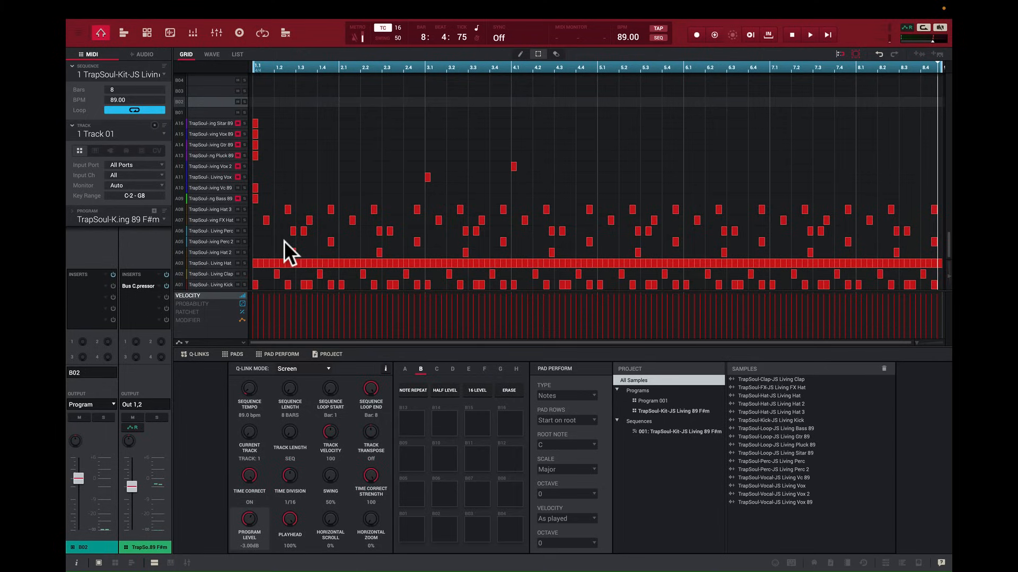
pyautogui.press('space')
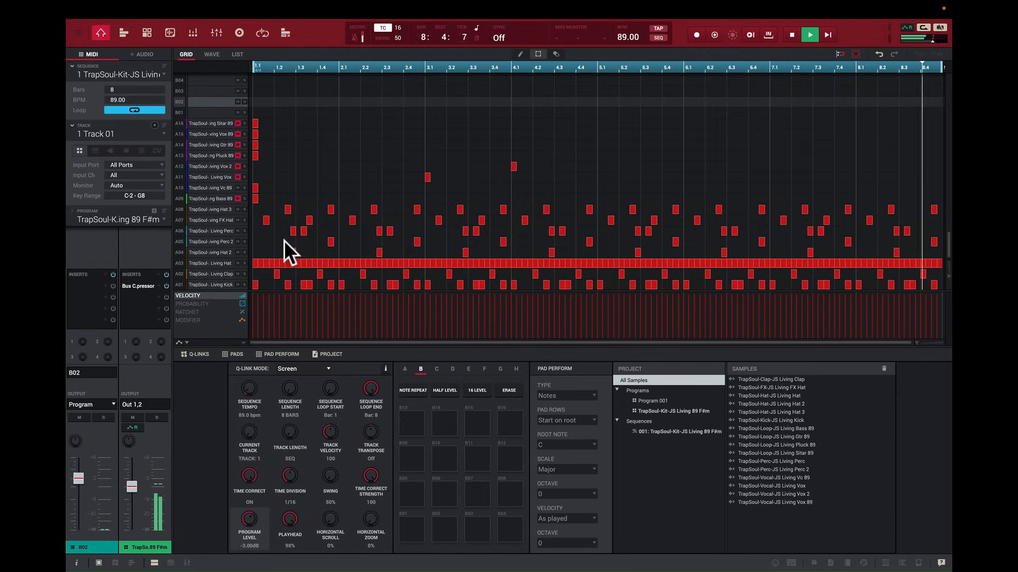
pyautogui.press('space')
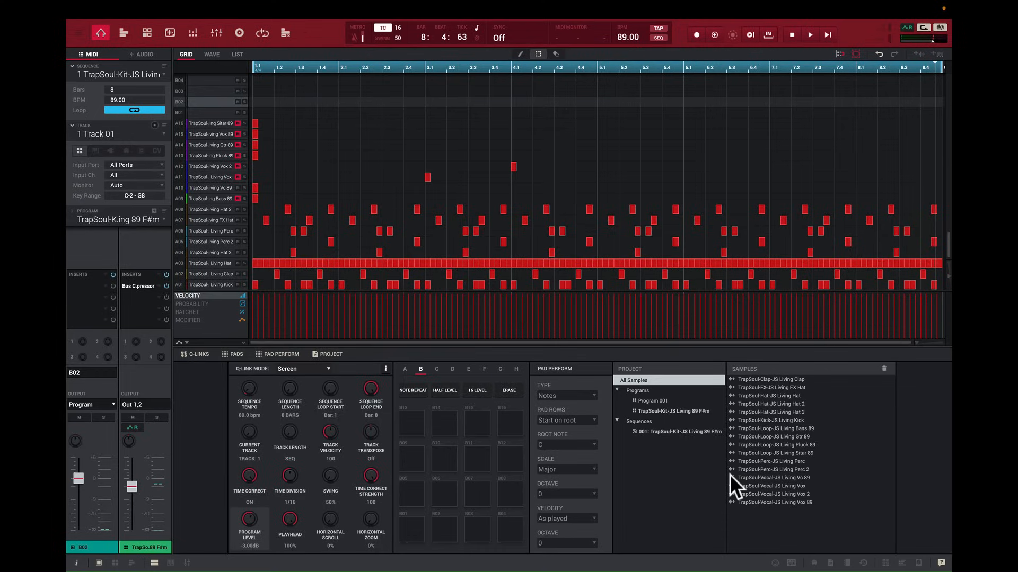
# Select pad A11 and pad A10 in the grid, audition A10, and open its vocal sample in Sample Edit mode.
pyautogui.click(178, 177)
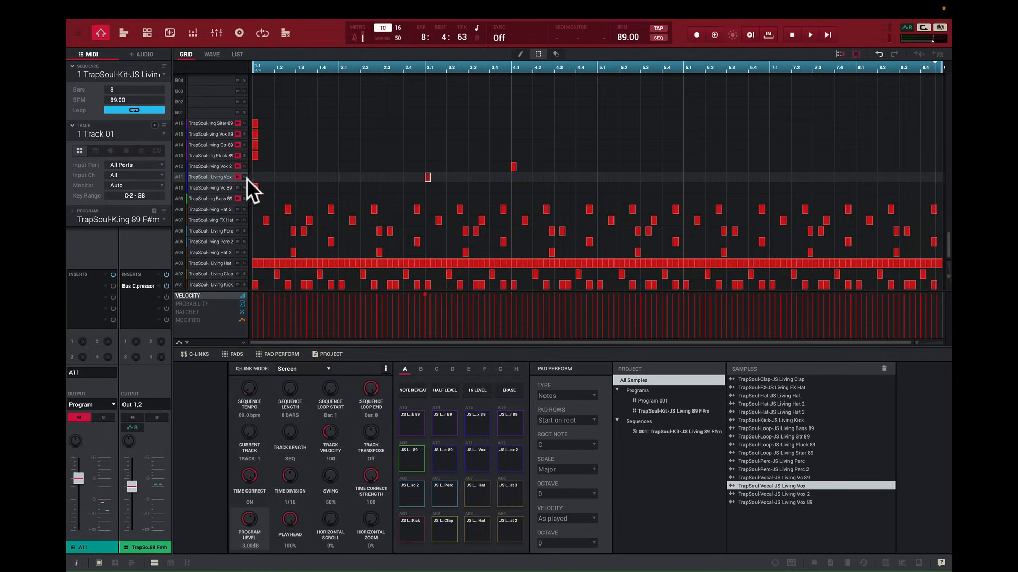
pyautogui.click(177, 190)
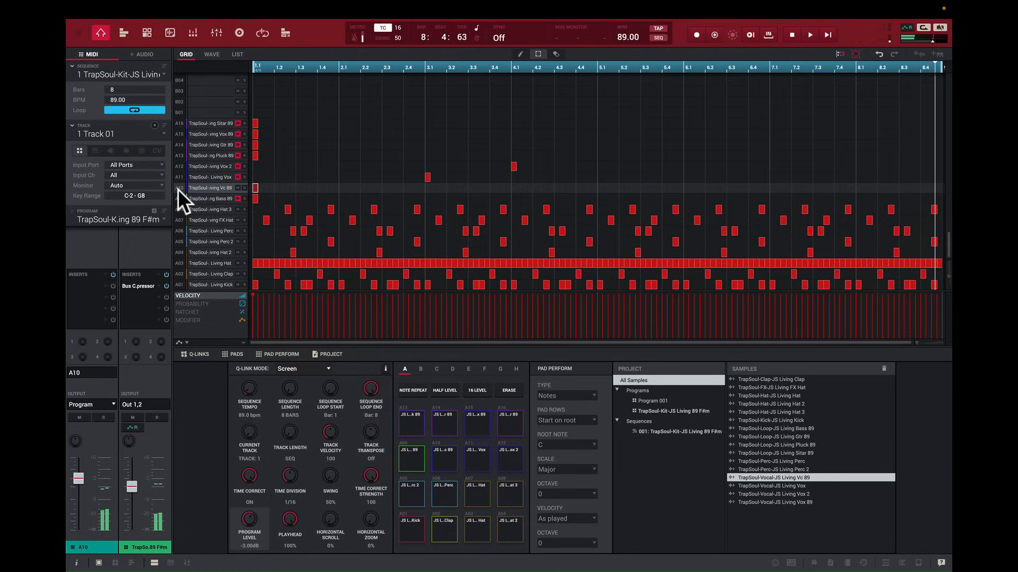
pyautogui.click(177, 189)
pyautogui.click(170, 31)
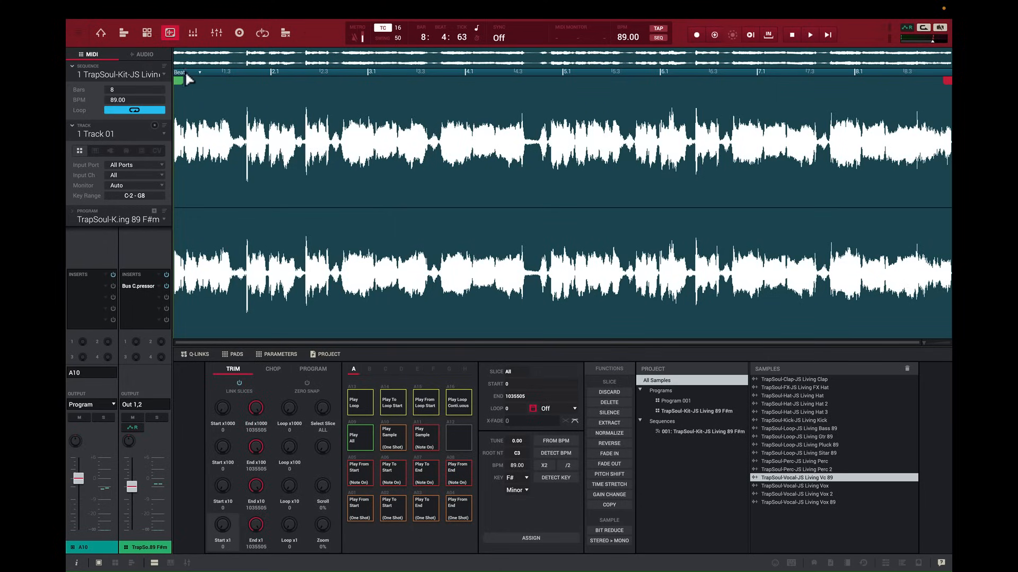
# Switch the waveform ruler to Time (secs:ms), to Samples, and back to Beat.
pyautogui.click(200, 73)
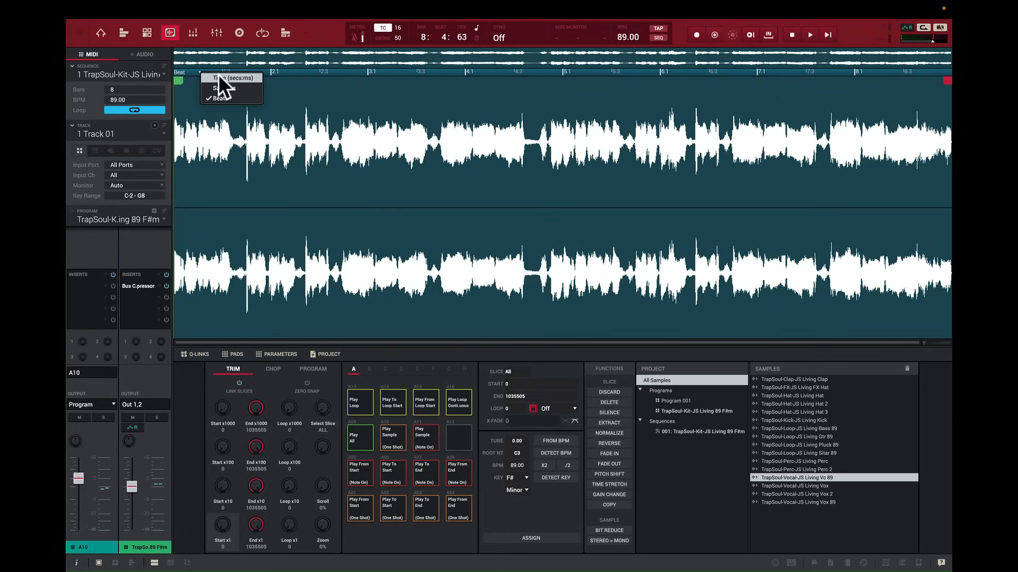
pyautogui.click(218, 75)
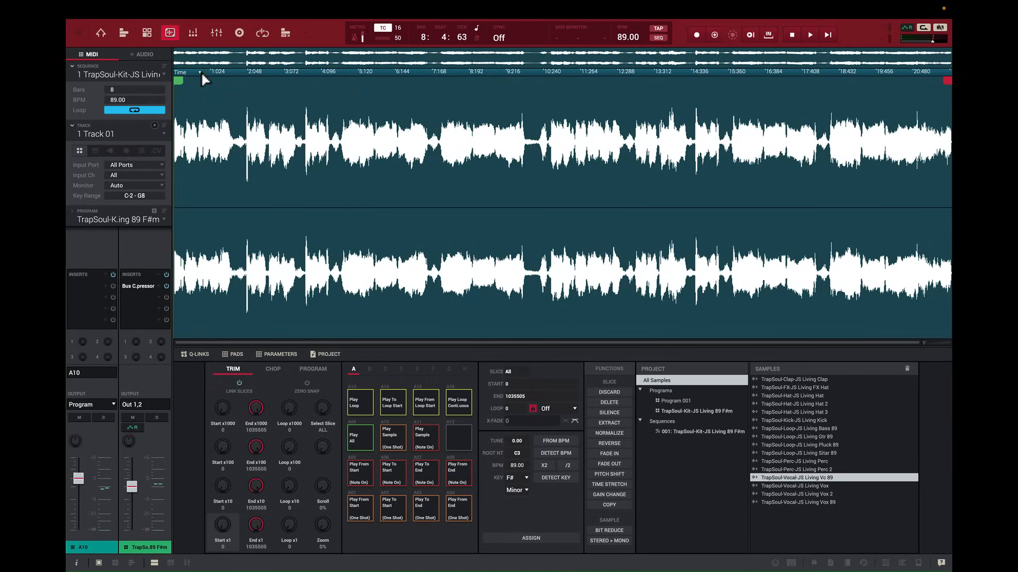
pyautogui.click(200, 73)
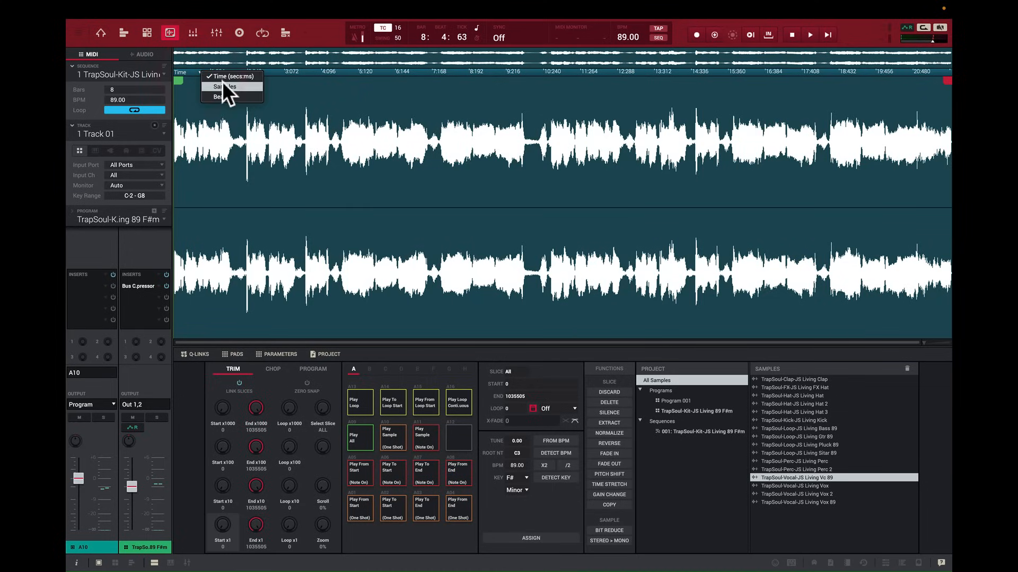
pyautogui.click(224, 85)
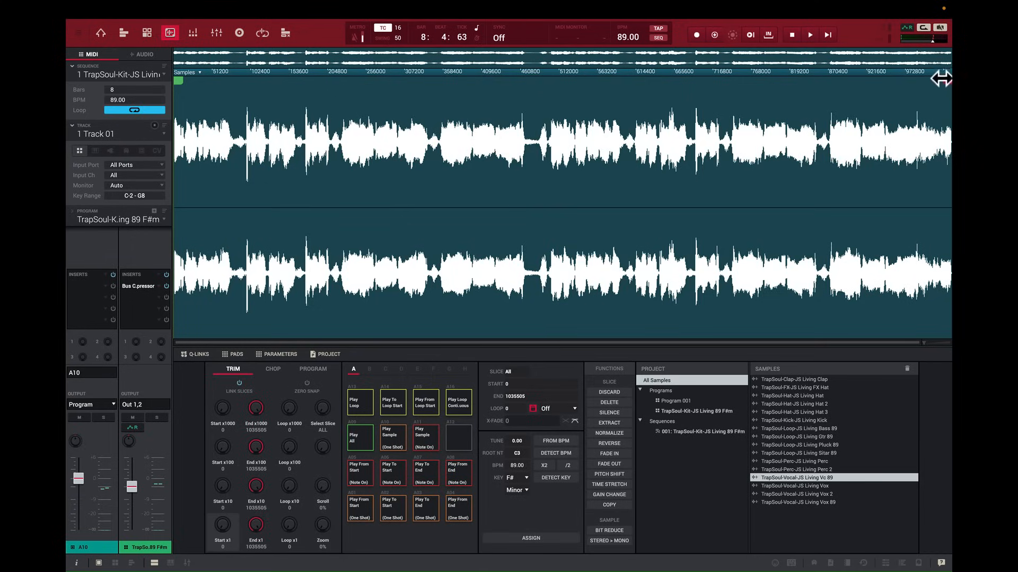
pyautogui.click(200, 71)
pyautogui.click(223, 94)
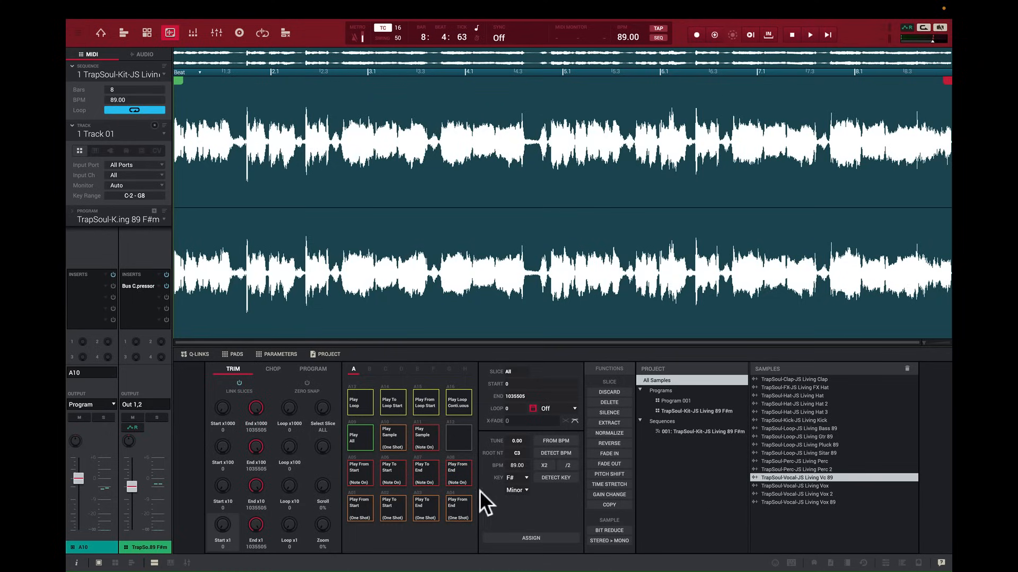
# Audition the vocal sample with Play From Start in both One Shot and Note On modes.
pyautogui.click(368, 506)
pyautogui.click(360, 479)
pyautogui.click(360, 479)
pyautogui.click(359, 509)
# Move the sample's start point to 127562, near beat 2.1, and audition it repeatedly with Play To Start (One Shot).
pyautogui.moveTo(178, 77); pyautogui.dragTo(274, 87)
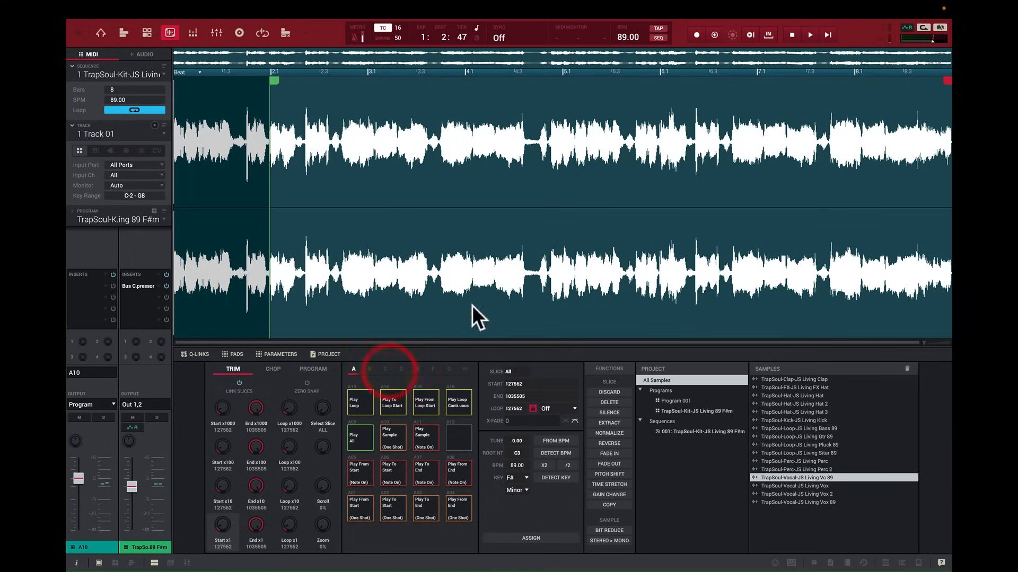
pyautogui.click(394, 504)
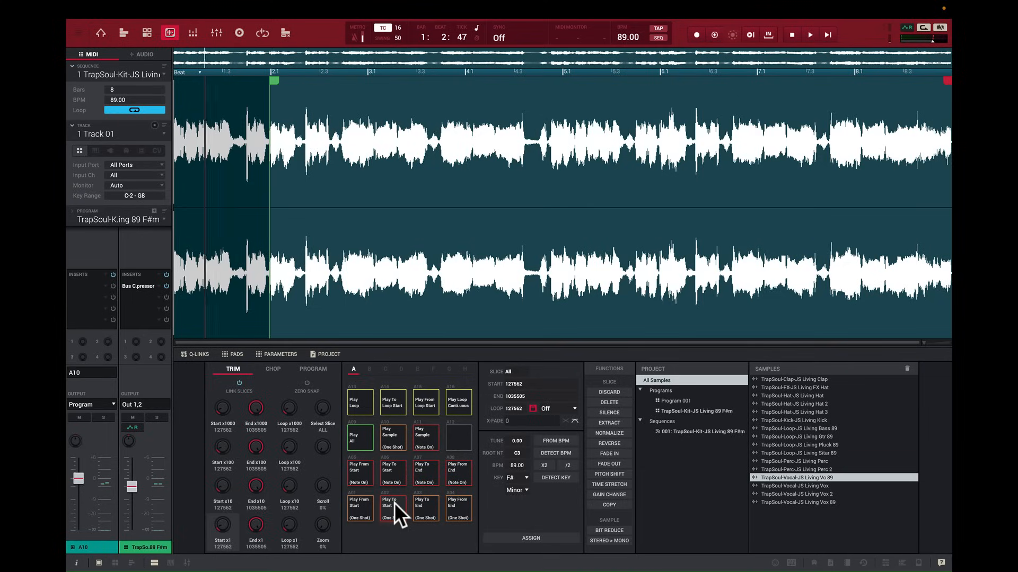
pyautogui.click(395, 503)
pyautogui.click(394, 504)
pyautogui.click(394, 503)
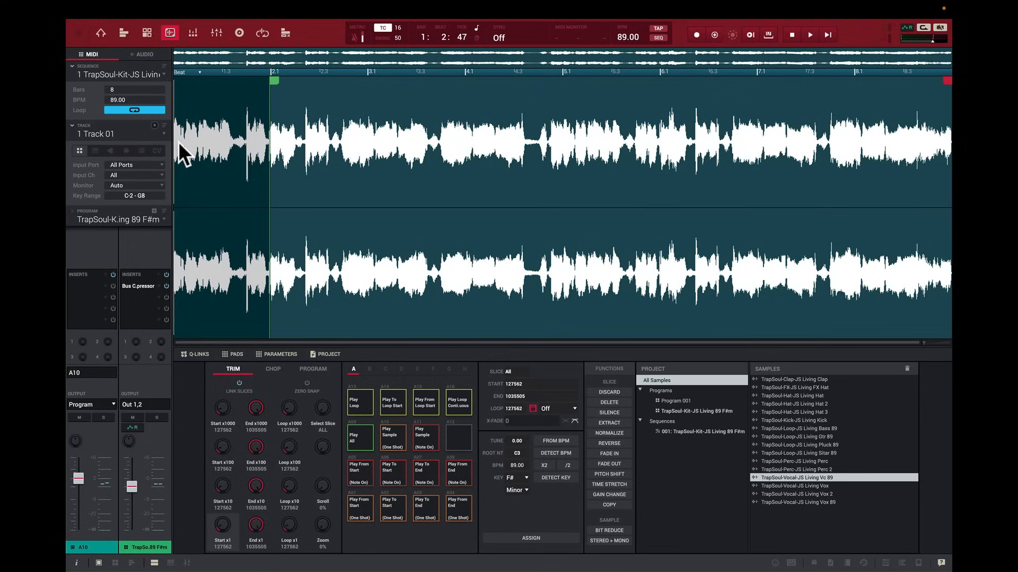
pyautogui.click(393, 506)
# Move the sample's end point to 905897, near beat 8.1, and audition with Play From Start in One Shot and Note On modes.
pyautogui.moveTo(946, 81); pyautogui.dragTo(851, 90)
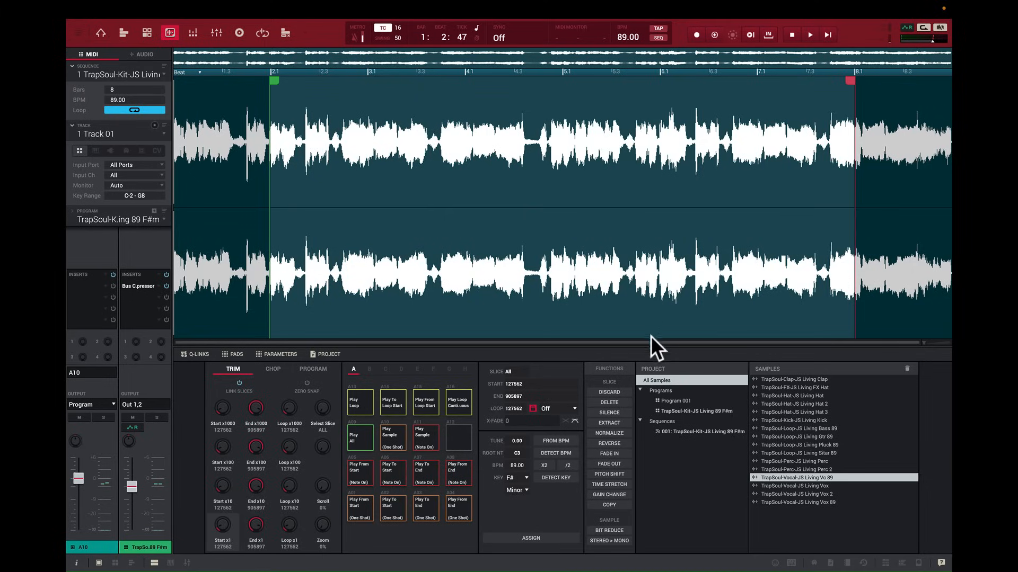
pyautogui.click(360, 507)
pyautogui.click(360, 507)
pyautogui.click(360, 507)
pyautogui.click(359, 508)
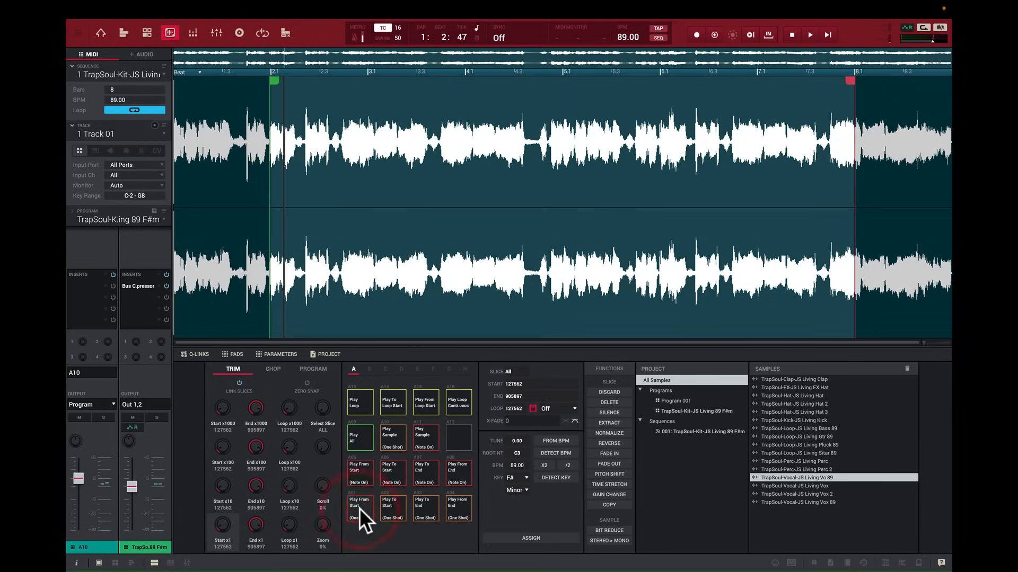
pyautogui.click(357, 480)
pyautogui.click(360, 509)
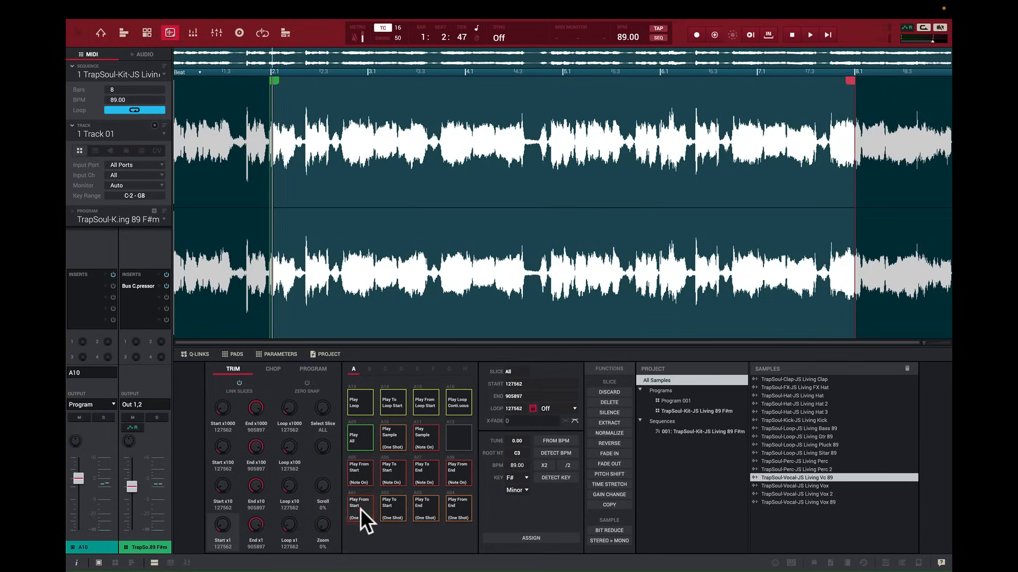
# Audition the vocal sample with Play From Start (Note On), and check its end point with Play To End and Play From End (One Shot).
pyautogui.click(362, 478)
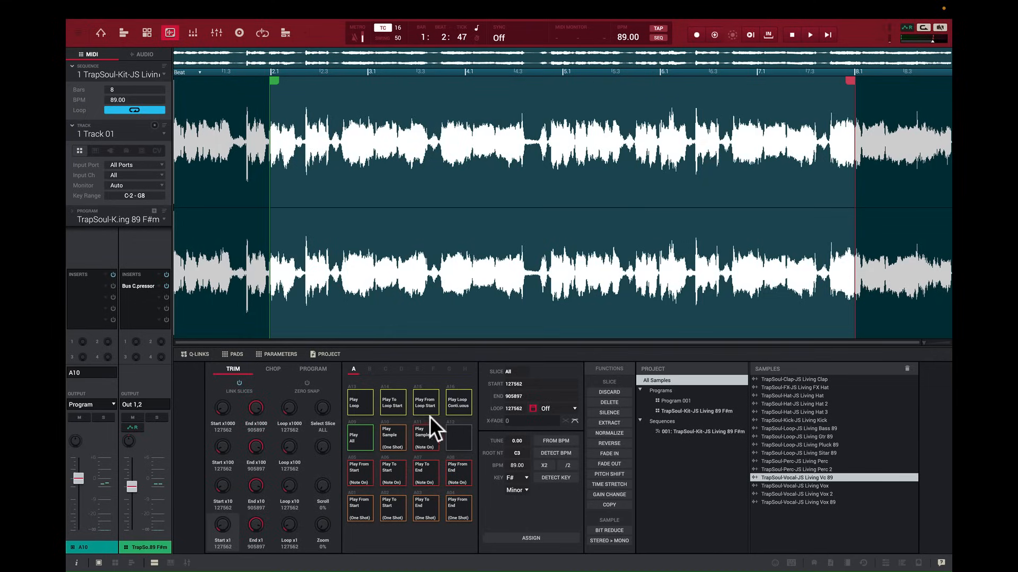
pyautogui.click(425, 508)
pyautogui.click(454, 504)
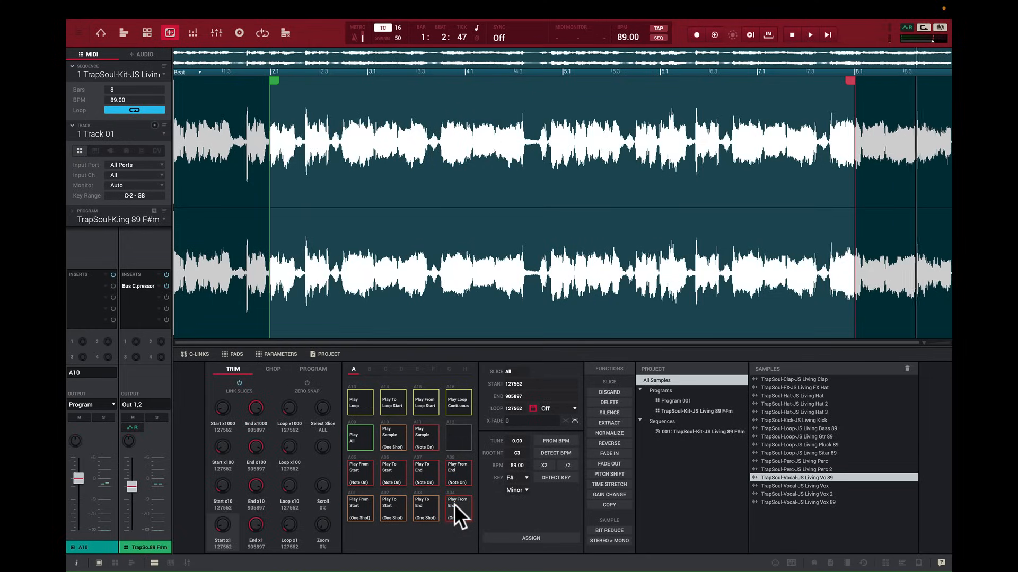
pyautogui.click(454, 504)
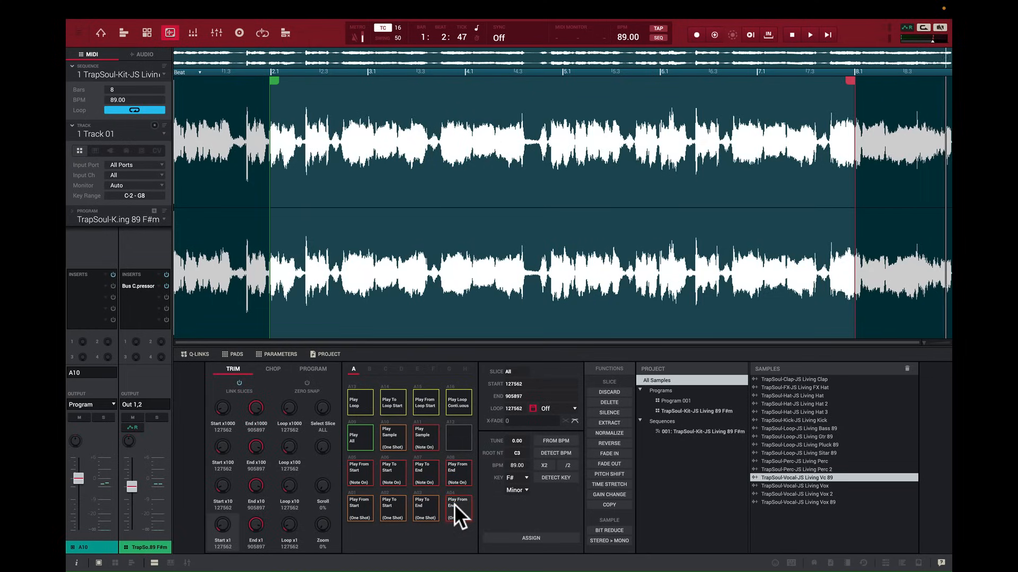
pyautogui.click(454, 504)
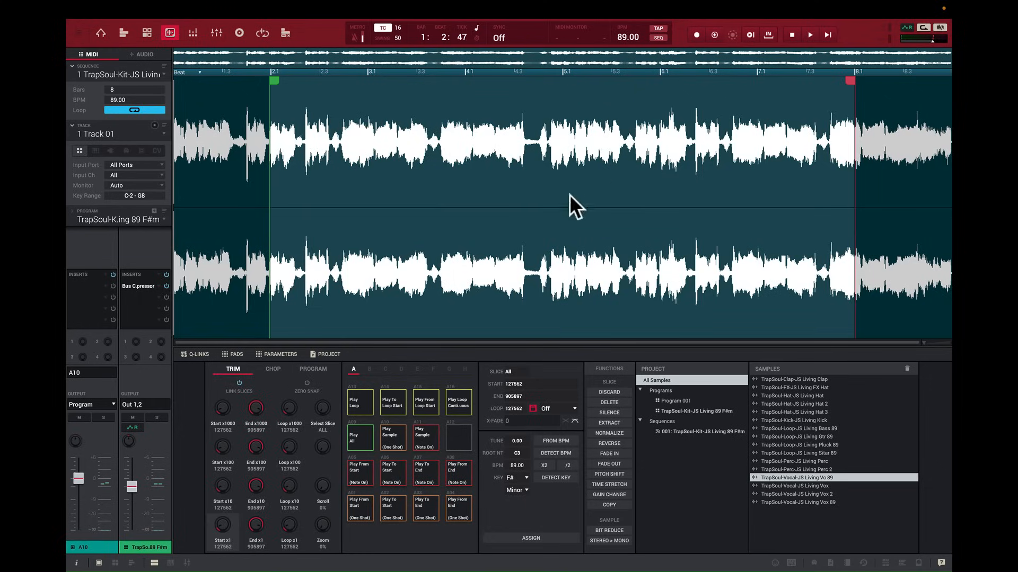
# Compare Play From Start in Note On and One Shot modes, and audition Play From End and Play To Start in Note On mode.
pyautogui.click(359, 478)
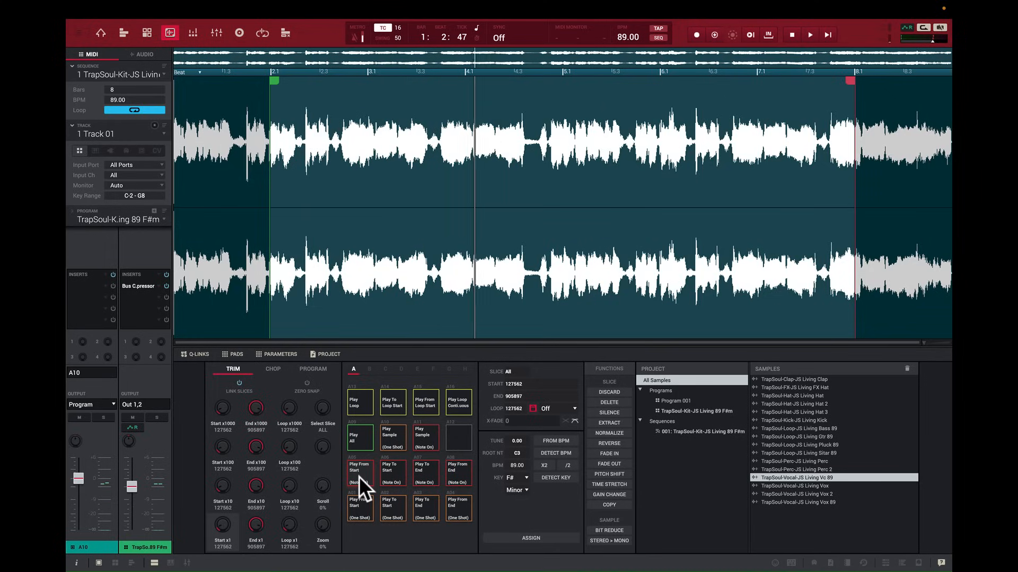
pyautogui.moveTo(359, 476); pyautogui.dragTo(364, 472)
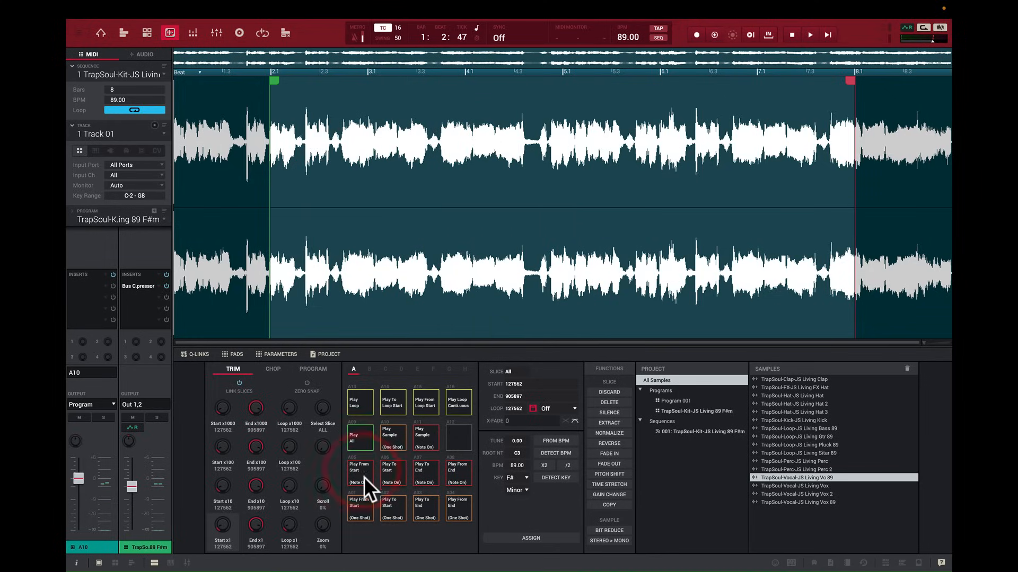
pyautogui.click(363, 506)
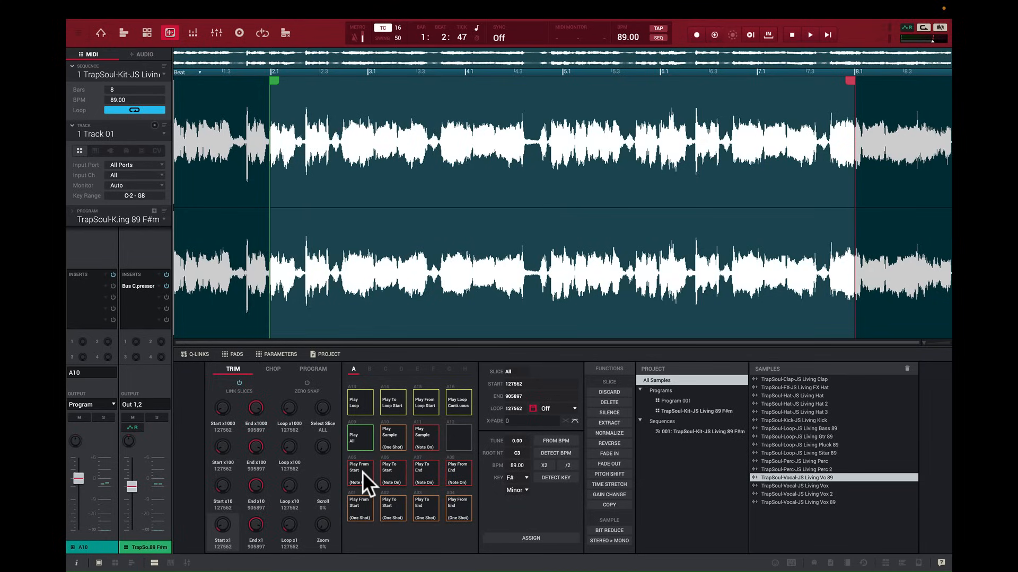
pyautogui.click(456, 479)
pyautogui.click(362, 469)
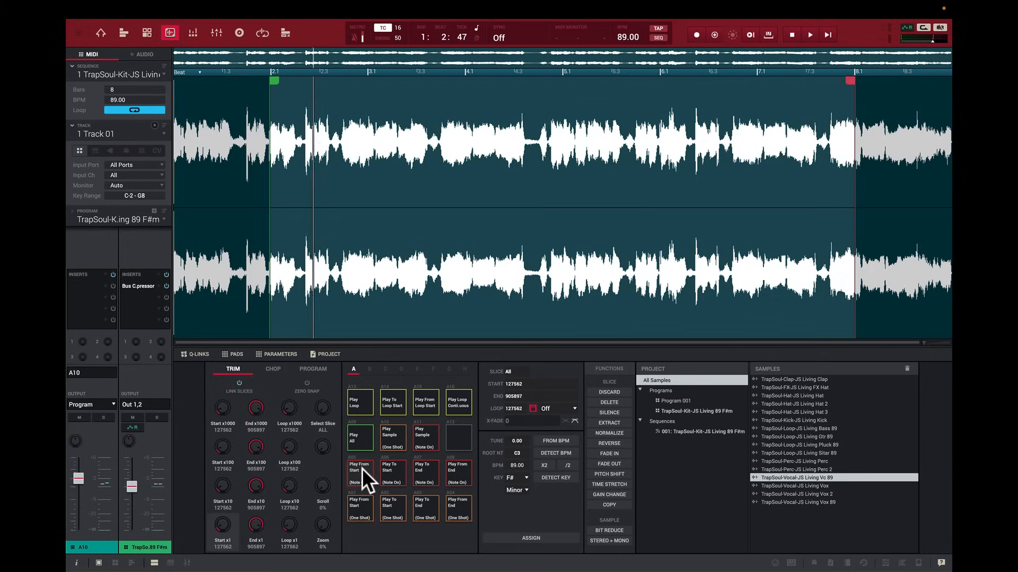
pyautogui.click(392, 472)
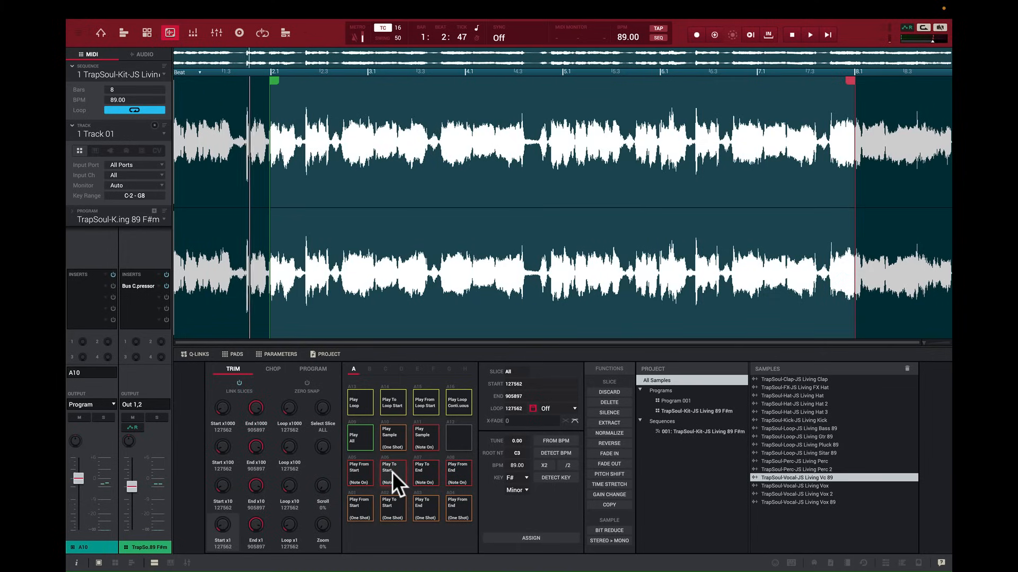
pyautogui.click(392, 473)
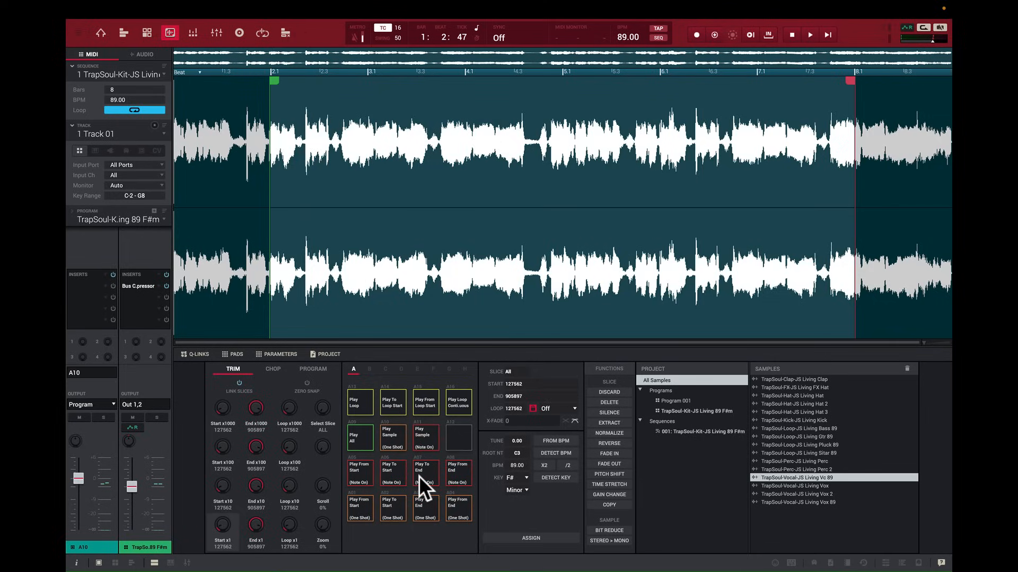
# Audition the whole vocal with Play All, and the trimmed region with Play Sample in Note On and One Shot modes.
pyautogui.click(357, 436)
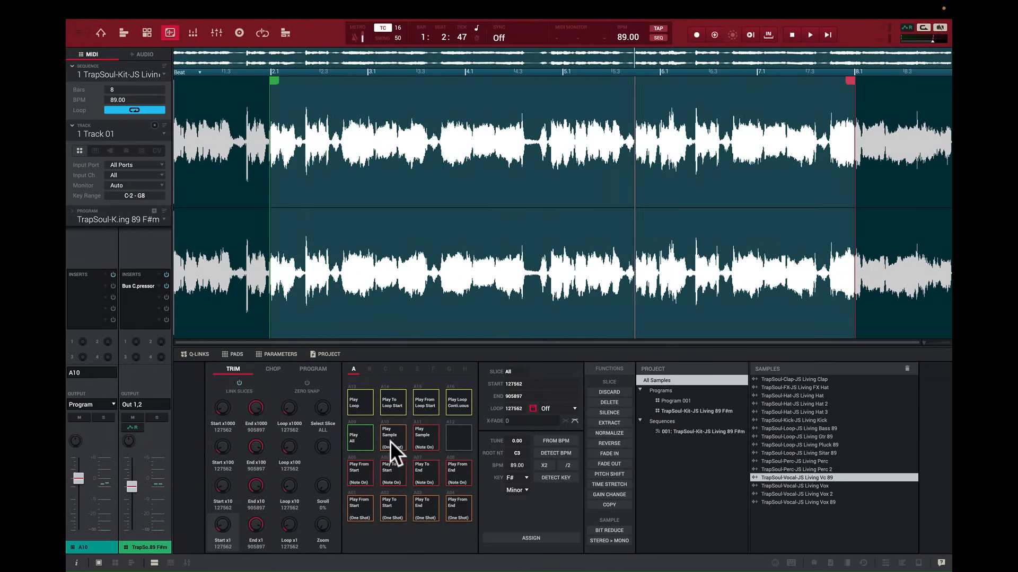
pyautogui.click(423, 440)
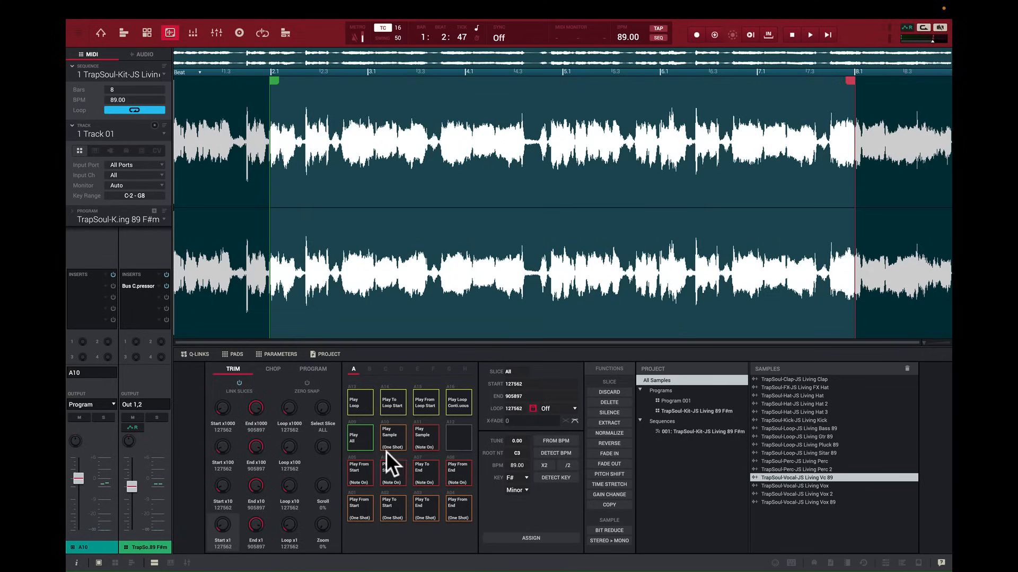
pyautogui.click(392, 437)
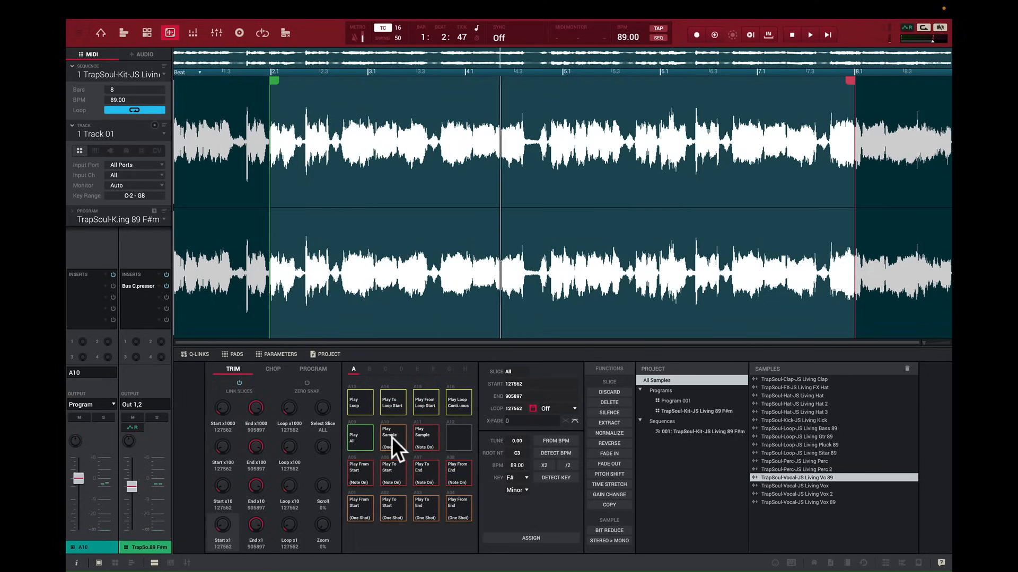
pyautogui.click(392, 437)
pyautogui.click(425, 439)
# Move the sample's end point to 349943, between beats 3.3 and 4.1, and audition Play Sample in One Shot and Note On modes.
pyautogui.moveTo(851, 81)
pyautogui.mouseDown()
pyautogui.moveTo(676, 102)
pyautogui.moveTo(433, 112)
pyautogui.mouseUp()
pyautogui.click(391, 448)
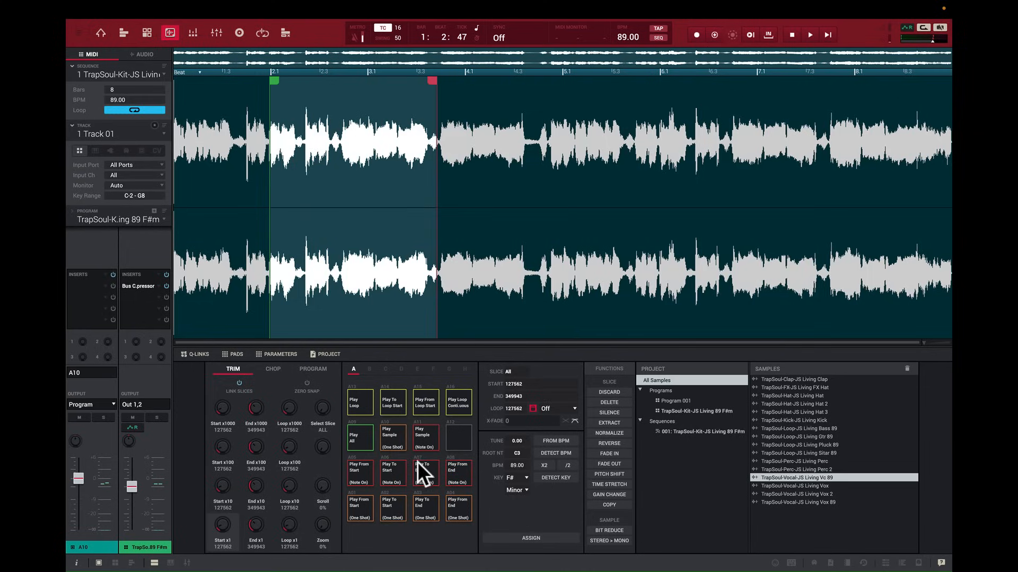
pyautogui.click(424, 441)
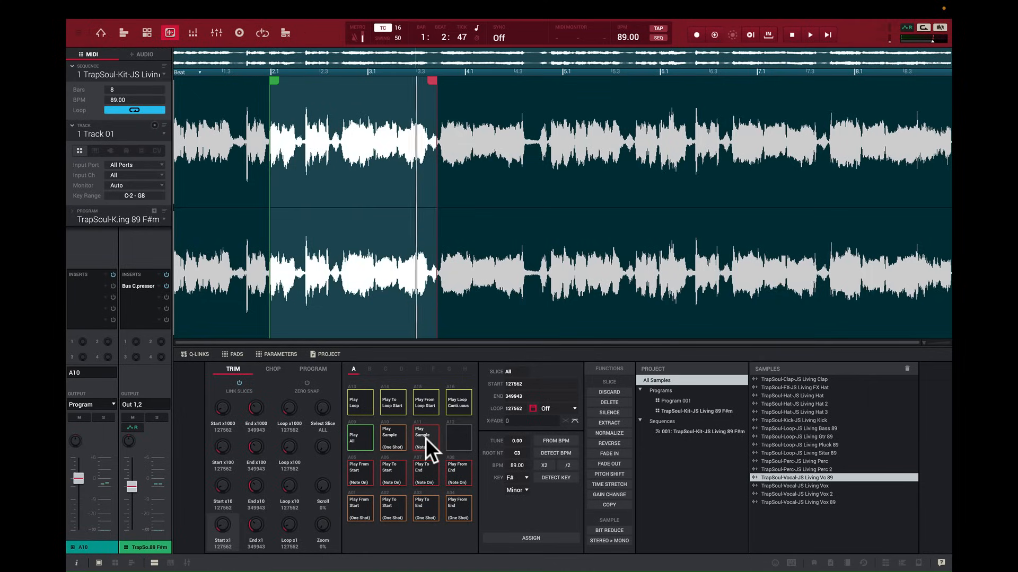
# Audition the shortened region repeatedly with Play Loop.
pyautogui.click(363, 406)
pyautogui.click(354, 412)
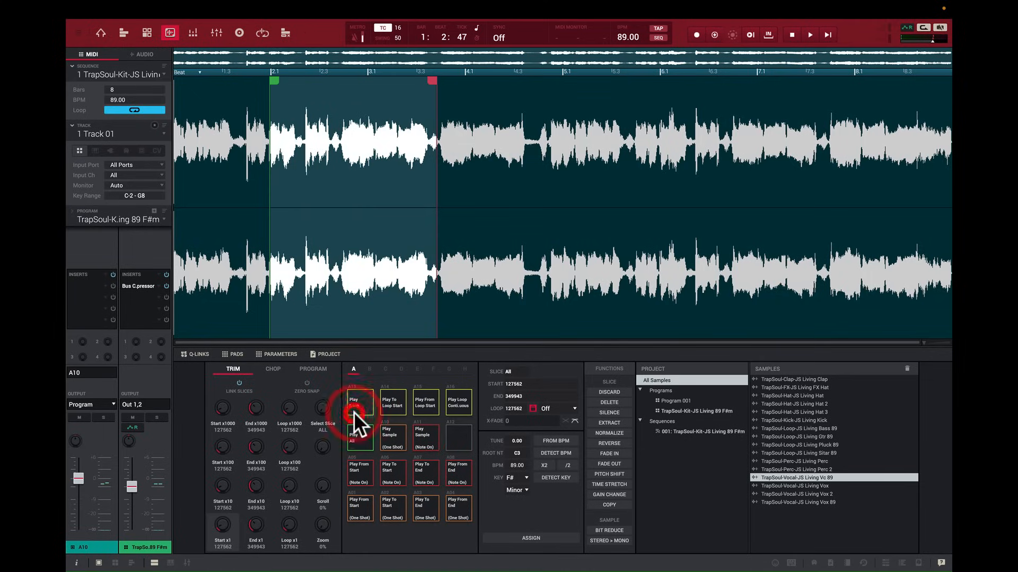
pyautogui.click(355, 408)
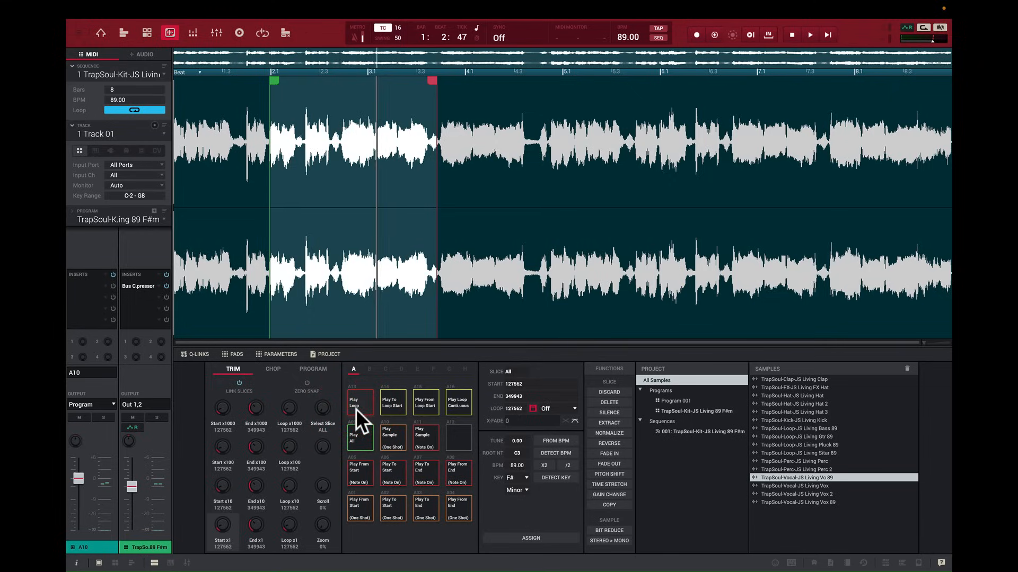
pyautogui.click(355, 408)
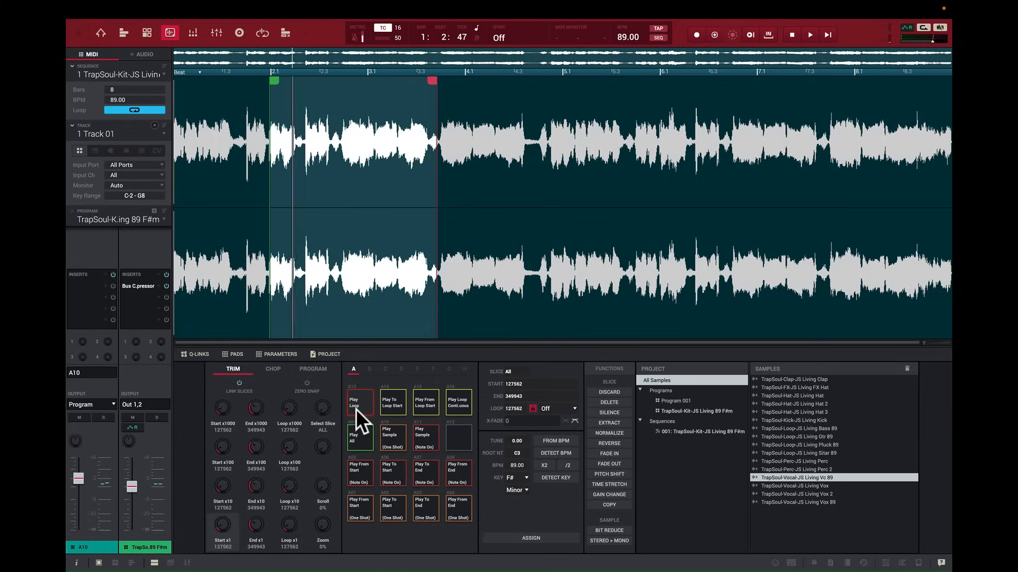
pyautogui.click(356, 409)
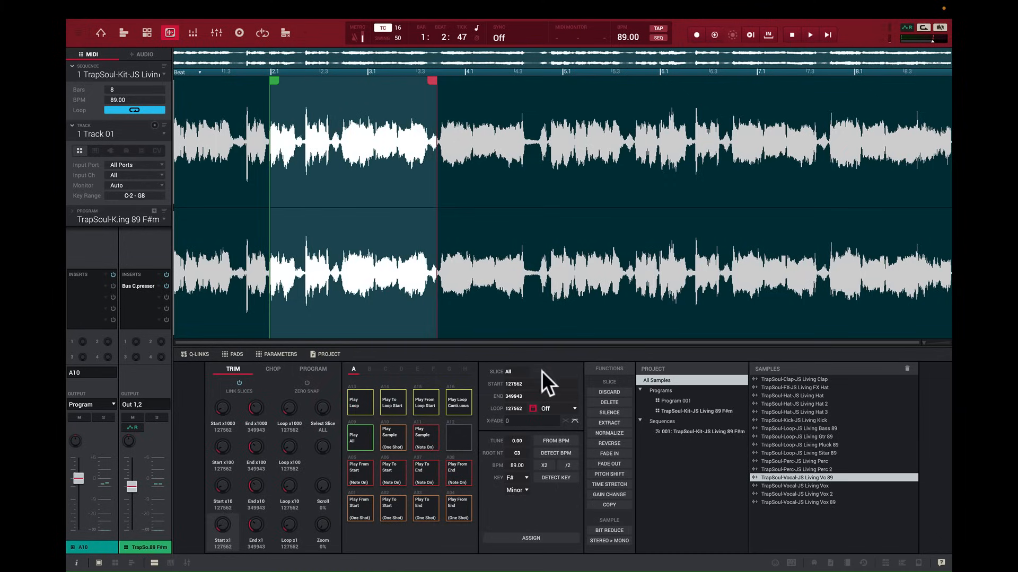
# Move the end point to 386779 and the start point to 126198, and audition with Play To Loop Start and Play To Start (One Shot).
pyautogui.moveTo(433, 79); pyautogui.dragTo(458, 87)
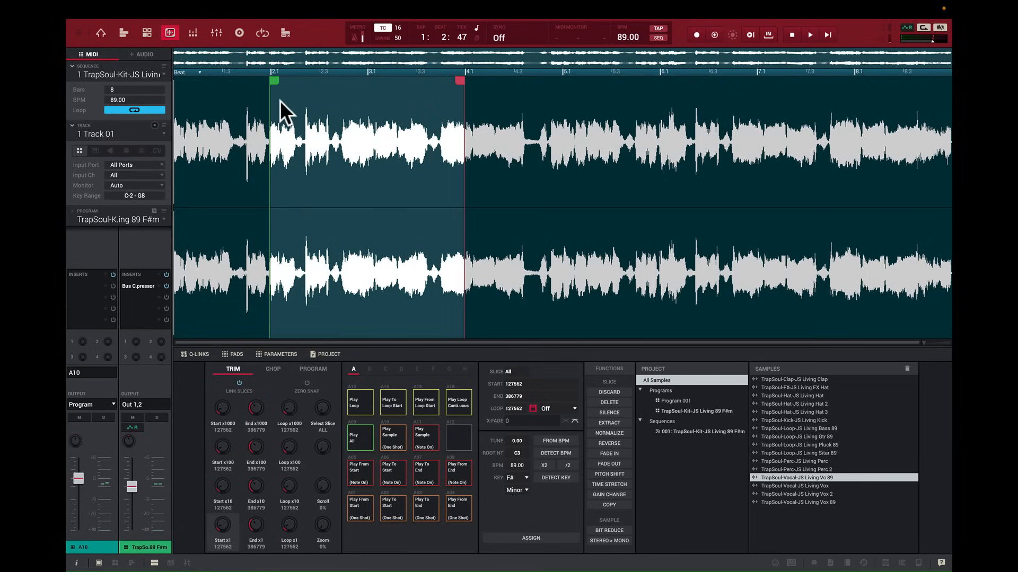
pyautogui.moveTo(272, 80); pyautogui.dragTo(271, 80)
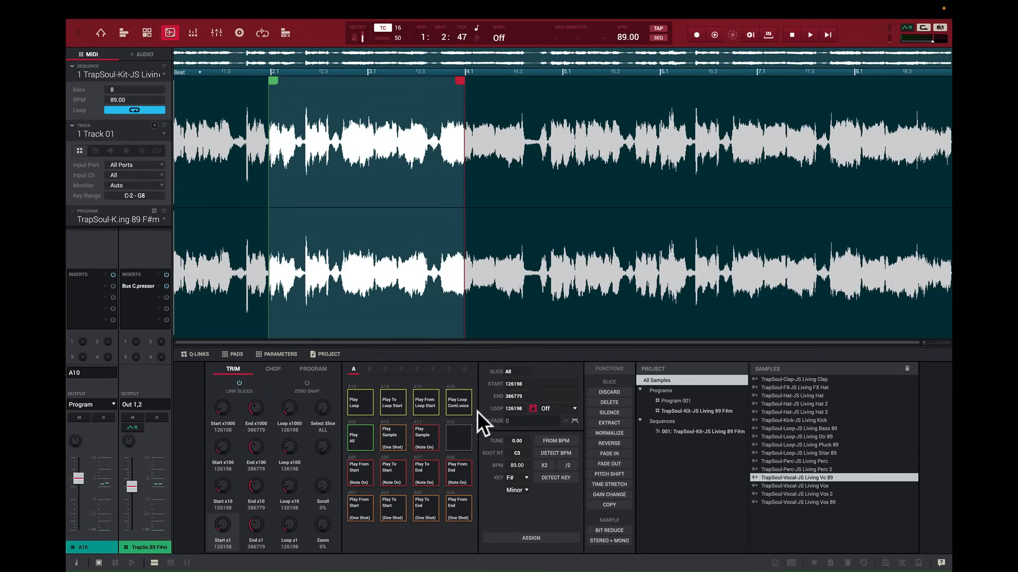
pyautogui.click(393, 402)
pyautogui.click(375, 464)
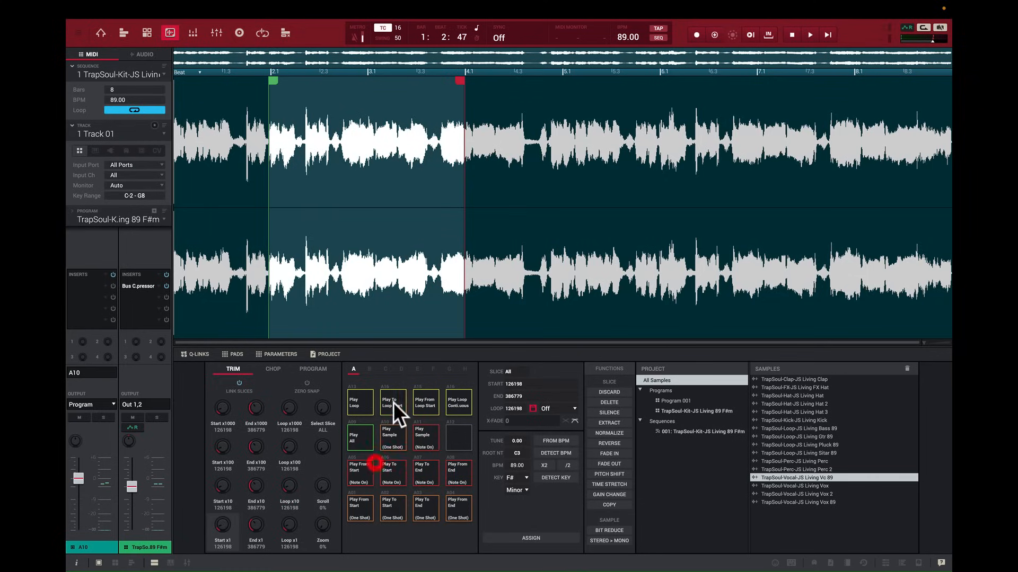
pyautogui.click(387, 504)
# Audition the two-bar region with Play Loop, Play From Loop Start and Play Loop Continuous.
pyautogui.click(357, 406)
pyautogui.click(428, 405)
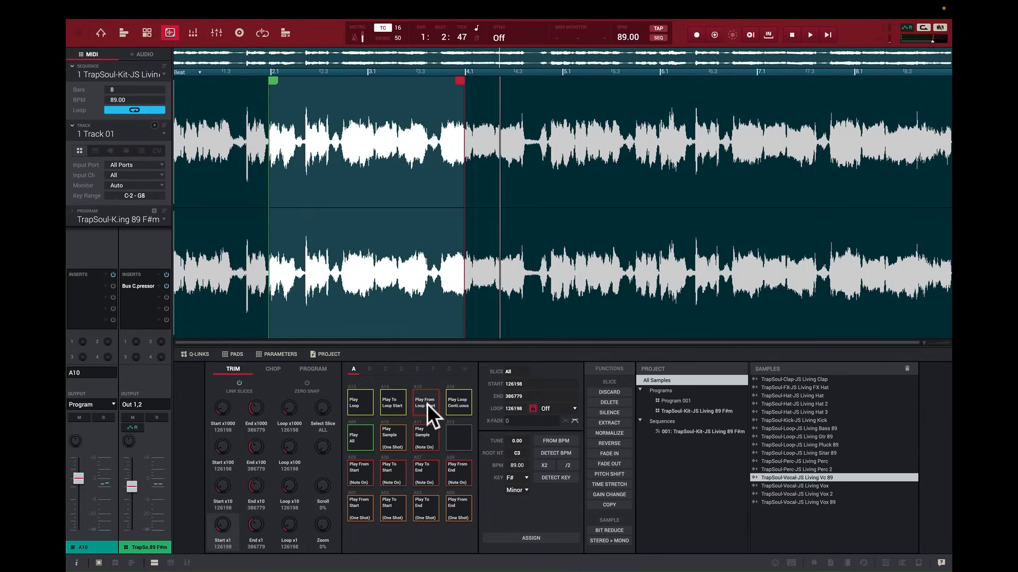
pyautogui.click(427, 404)
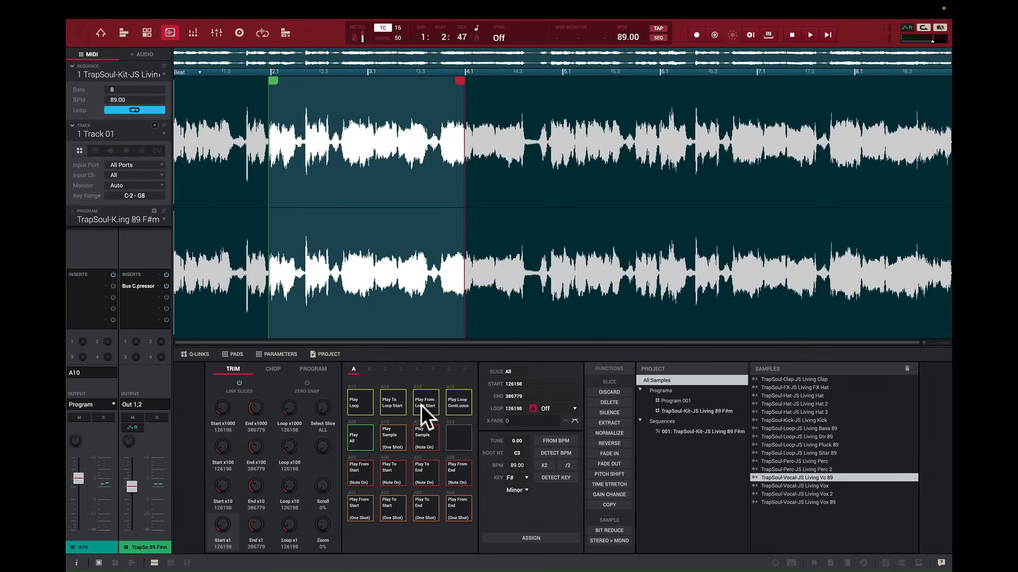
pyautogui.click(463, 401)
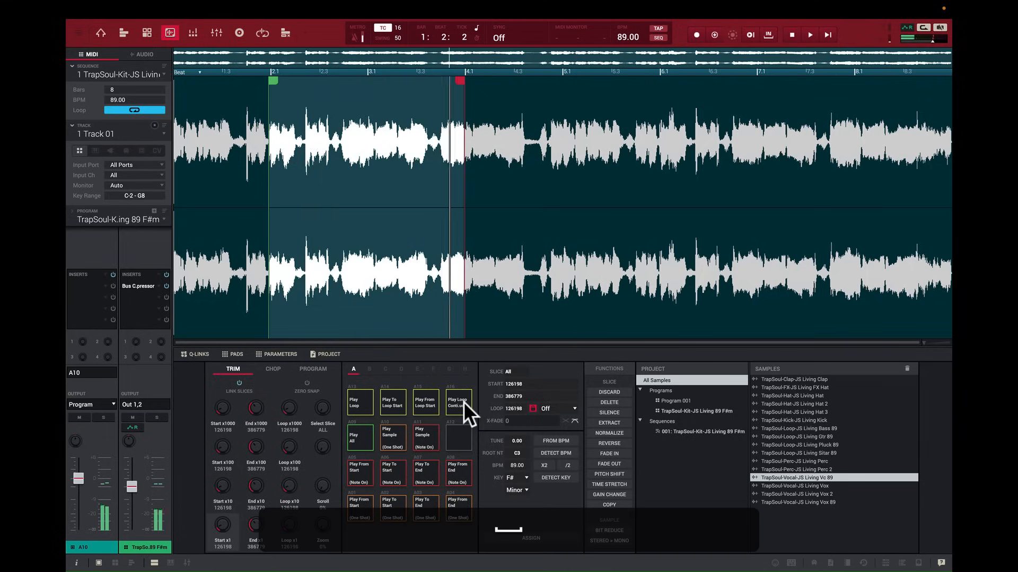
# Widen the region to start point 94819 and end point 491830, and audition it with Play Loop.
pyautogui.click(558, 439)
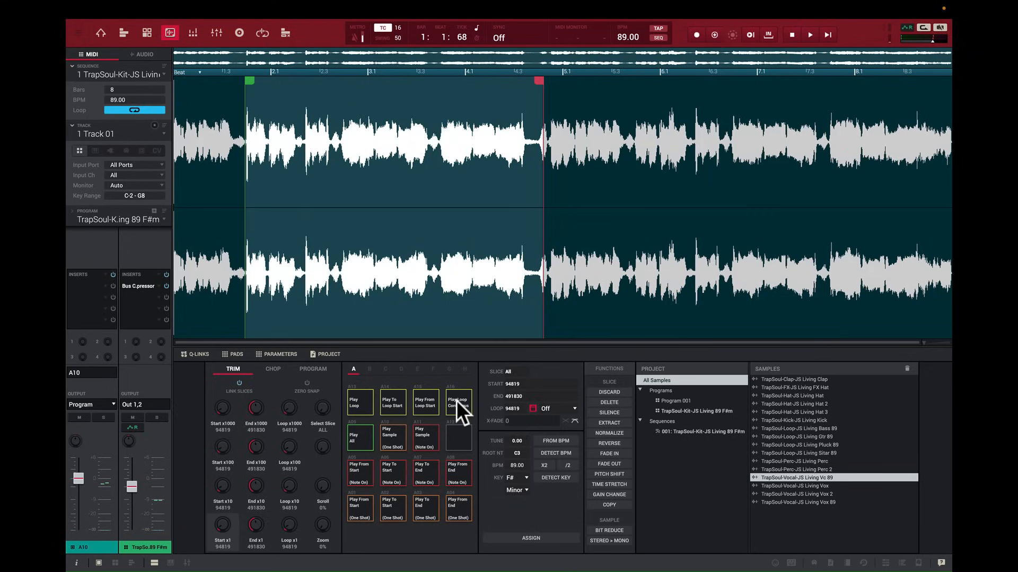
pyautogui.click(358, 403)
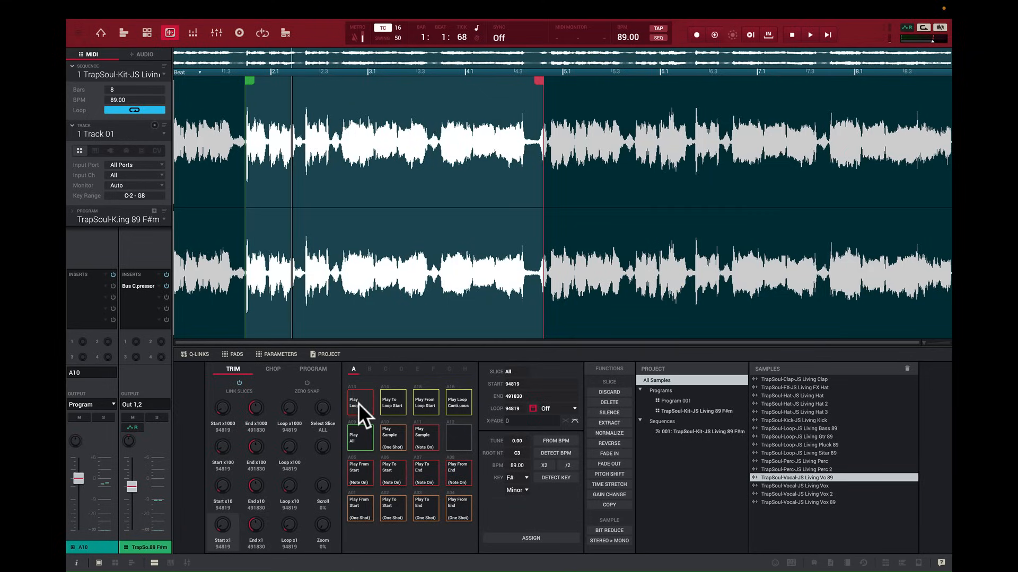
pyautogui.click(359, 403)
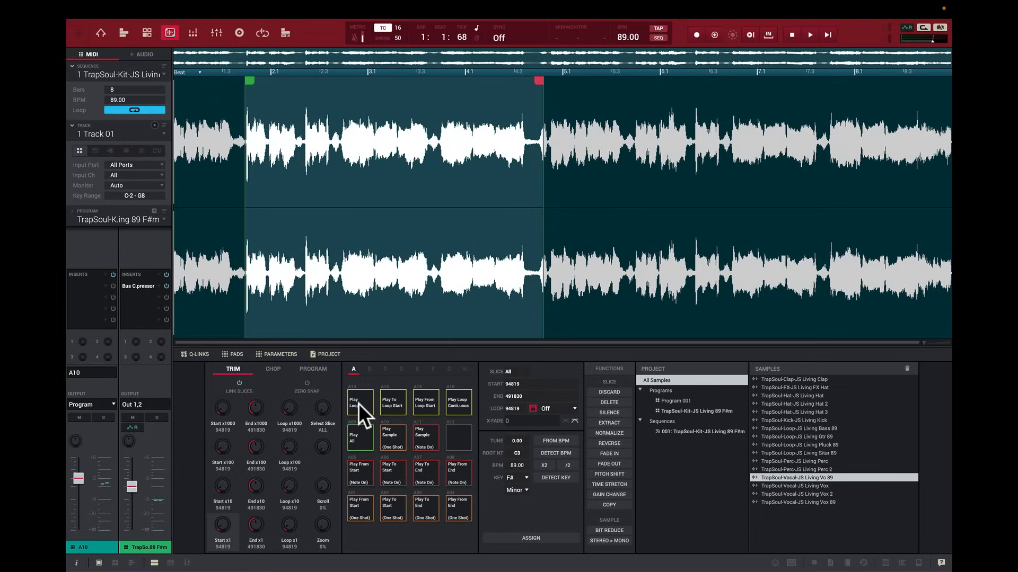
# Audition the widened region with Play To Loop Start, Play From Loop Start and Play Loop Continuous, and stop the continuous loop.
pyautogui.click(390, 401)
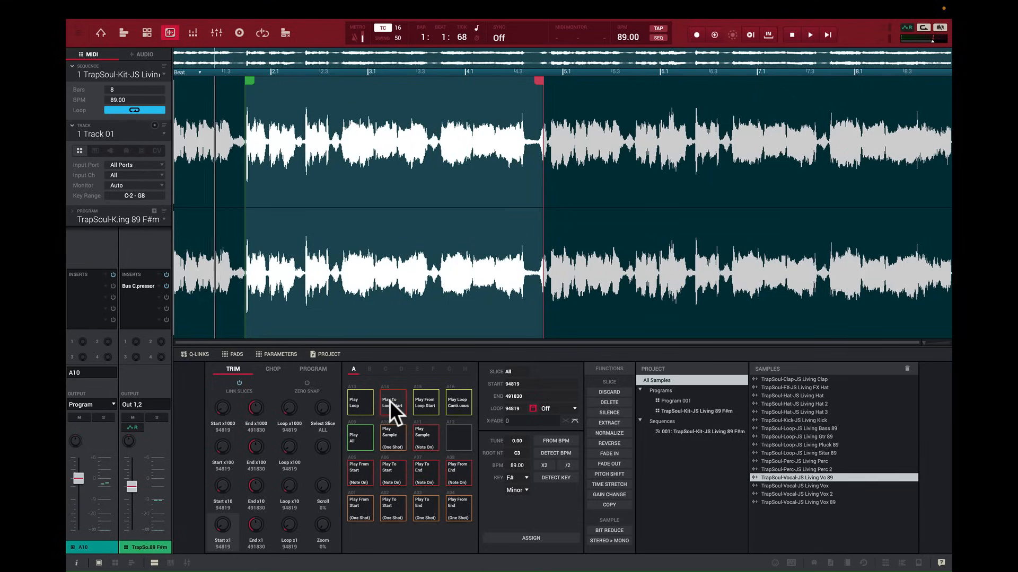
pyautogui.click(390, 401)
pyautogui.click(389, 400)
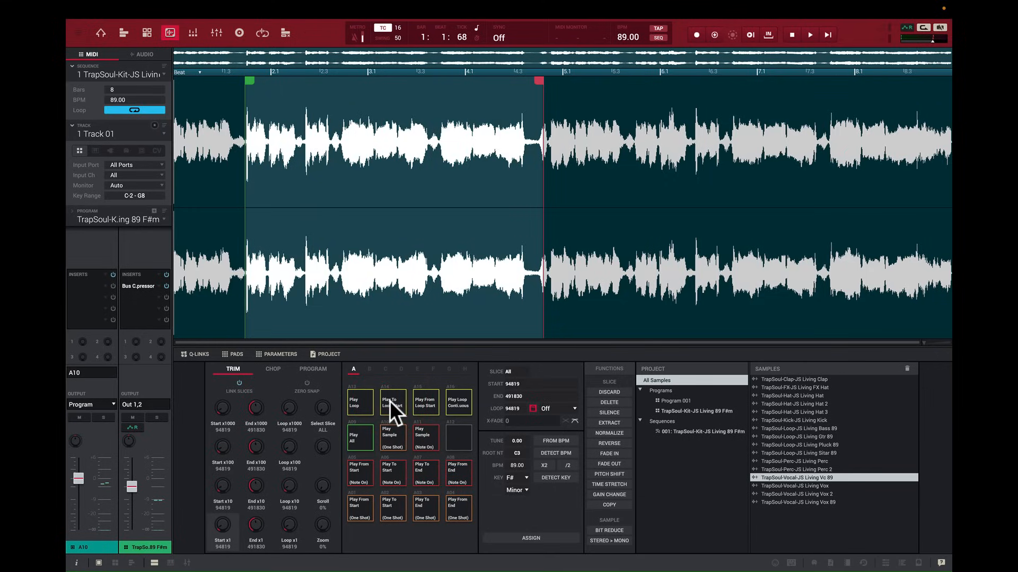
pyautogui.click(421, 404)
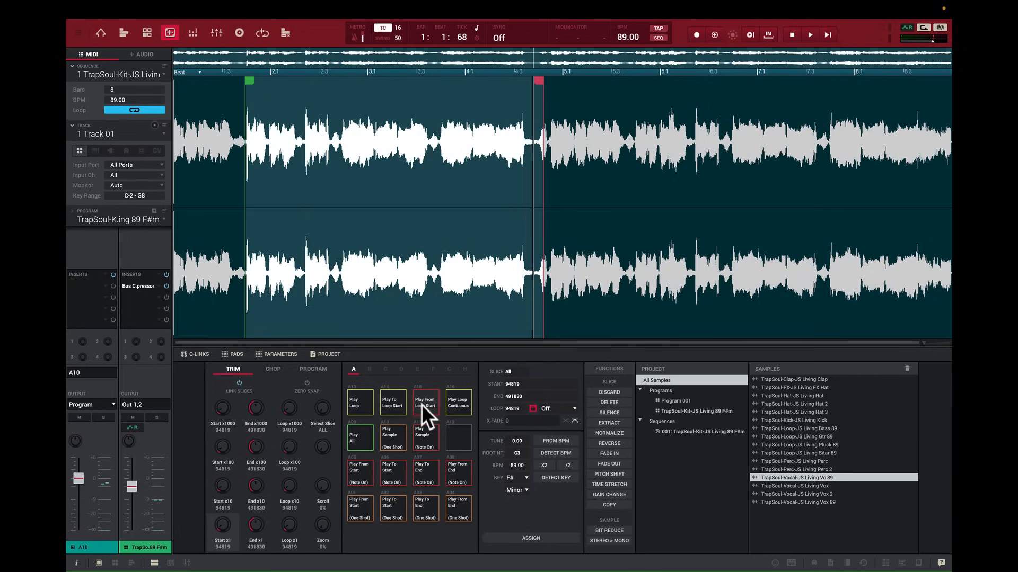
pyautogui.click(422, 405)
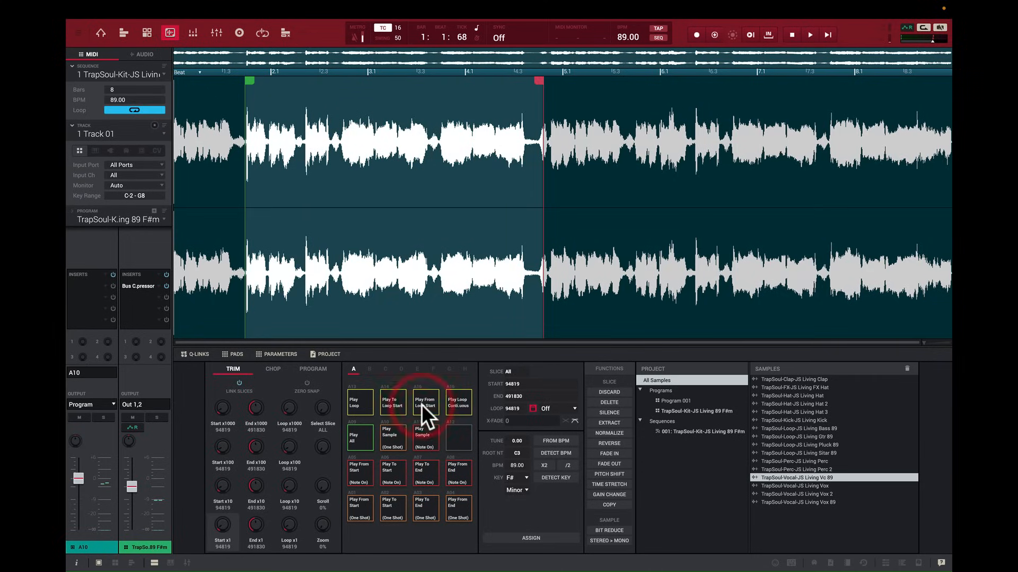
pyautogui.click(456, 405)
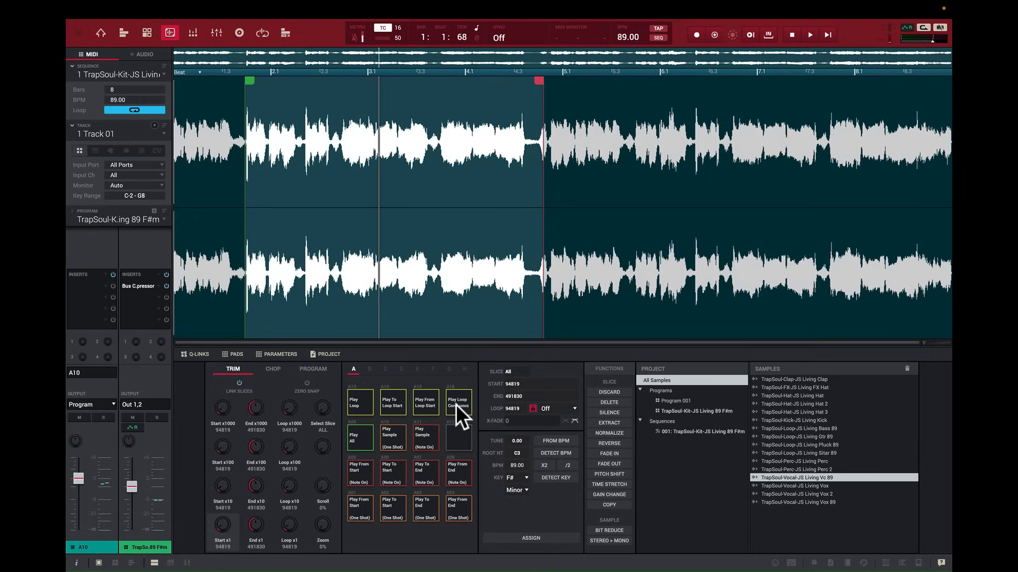
pyautogui.click(455, 405)
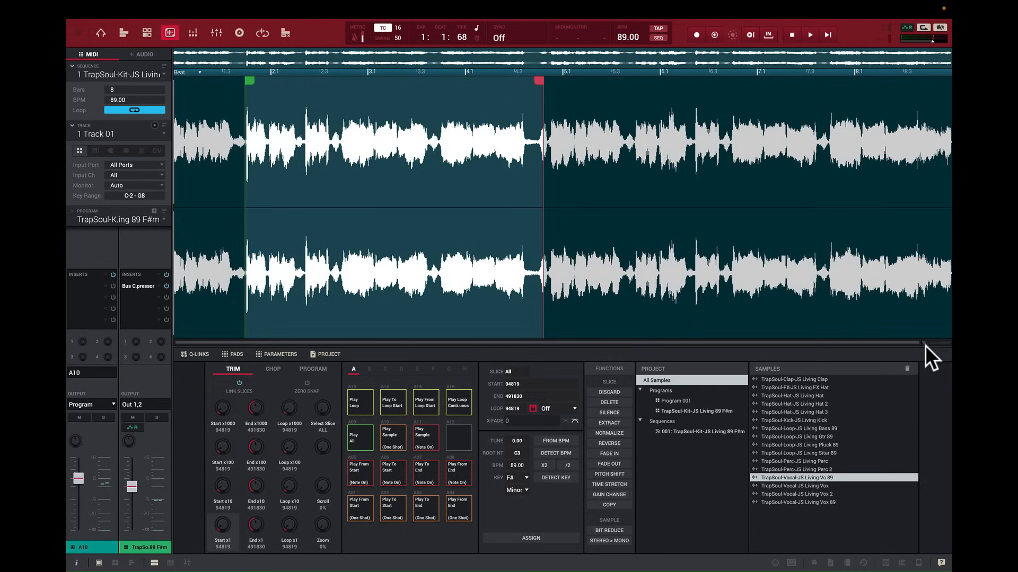
# Move the sample's start point back to 0, at the beginning of the waveform.
pyautogui.moveTo(924, 341)
pyautogui.mouseDown()
pyautogui.moveTo(946, 338)
pyautogui.moveTo(920, 343)
pyautogui.mouseUp()
pyautogui.moveTo(250, 80); pyautogui.dragTo(128, 77)
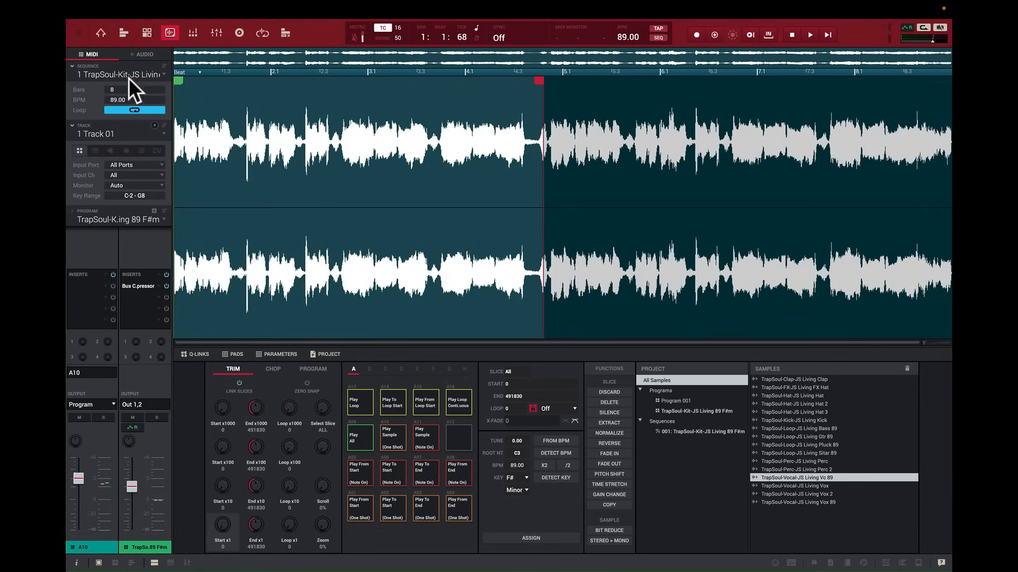
# Narrow the sample region to start point 275589 and end point 676694, and restore it to 0 and 1035505.
pyautogui.moveTo(538, 80); pyautogui.dragTo(946, 96)
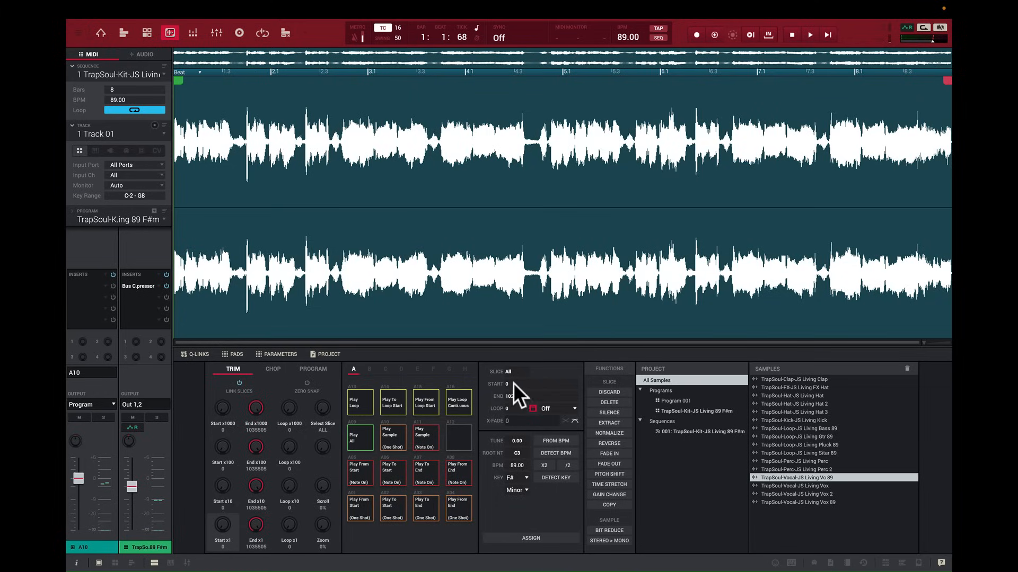
pyautogui.moveTo(178, 81); pyautogui.dragTo(386, 103)
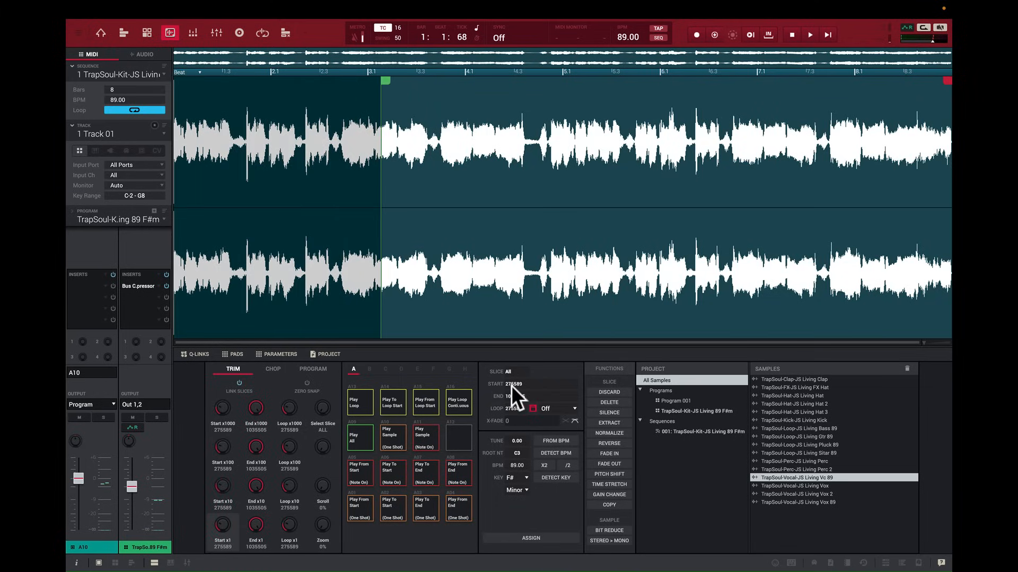
pyautogui.moveTo(946, 81); pyautogui.dragTo(679, 88)
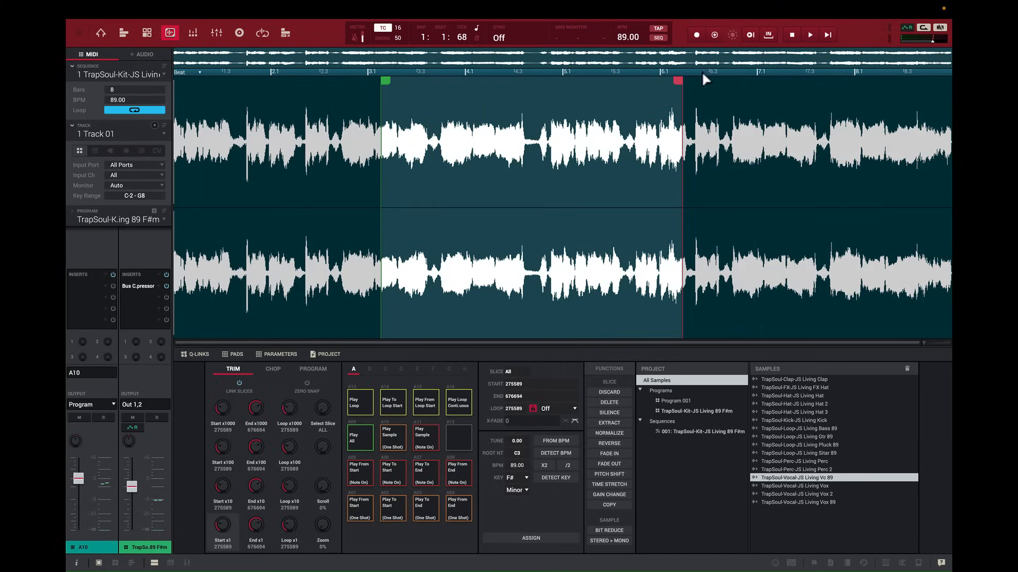
pyautogui.moveTo(673, 84); pyautogui.dragTo(948, 88)
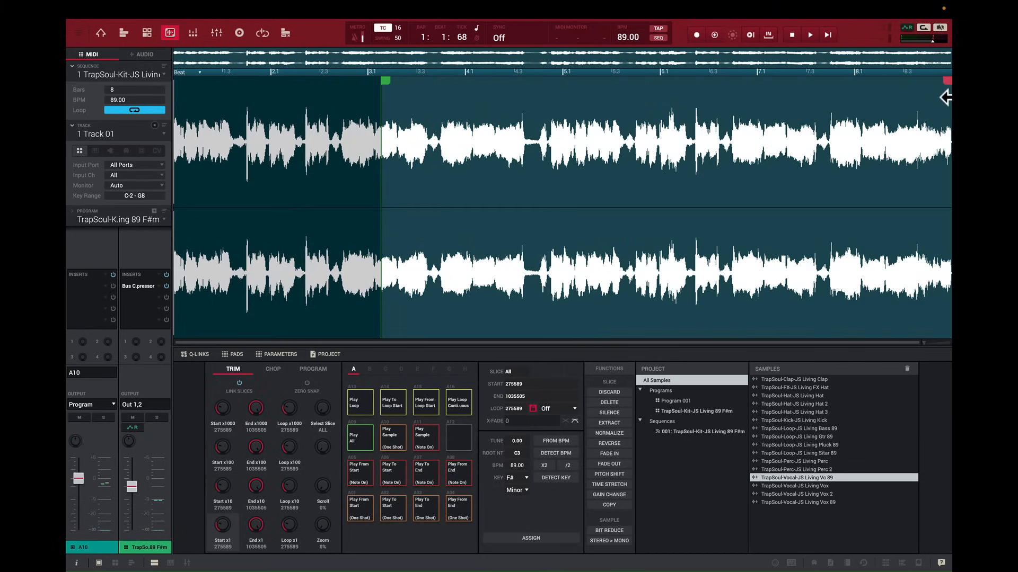
pyautogui.moveTo(381, 77); pyautogui.dragTo(109, 65)
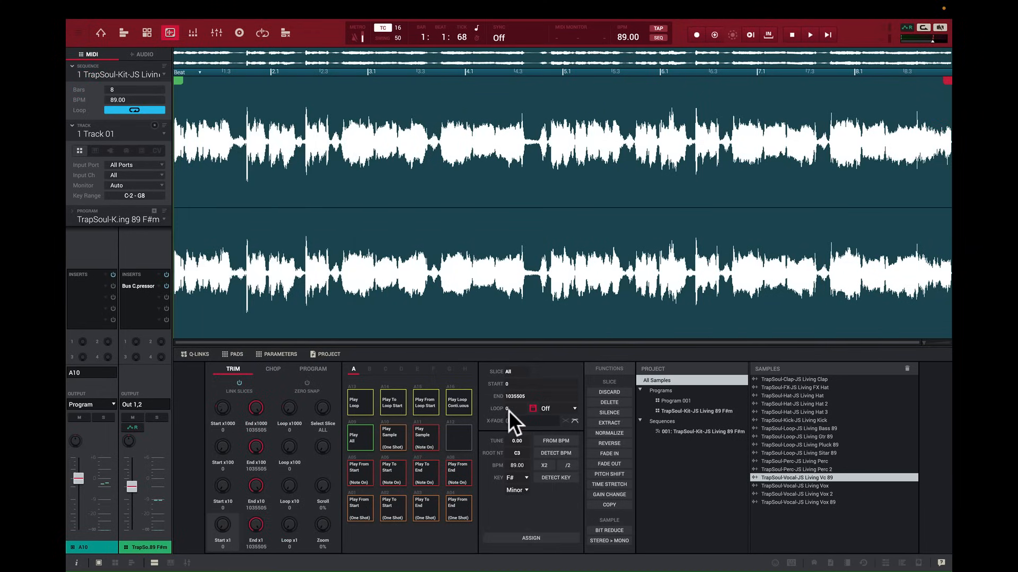
# Set the region to start point 94819 and end point 353354, and extend it back to the full waveform.
pyautogui.moveTo(178, 81); pyautogui.dragTo(248, 90)
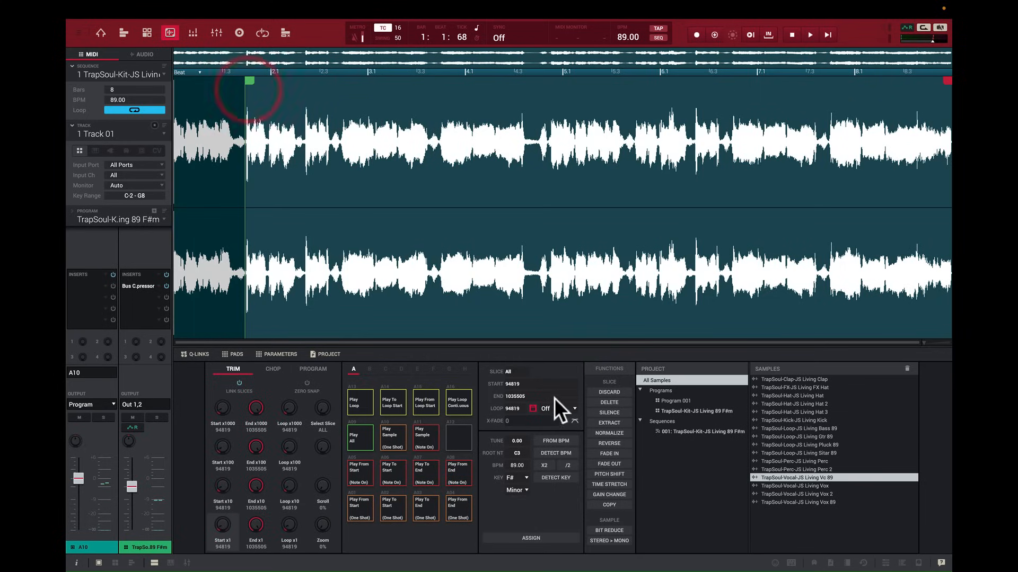
pyautogui.moveTo(947, 83); pyautogui.dragTo(432, 50)
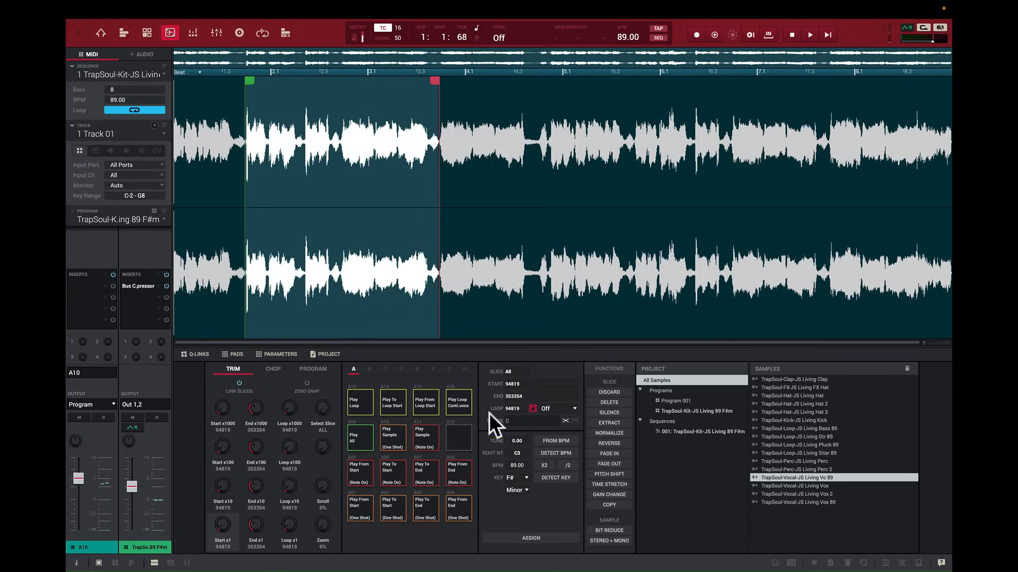
pyautogui.moveTo(246, 78); pyautogui.dragTo(116, 90)
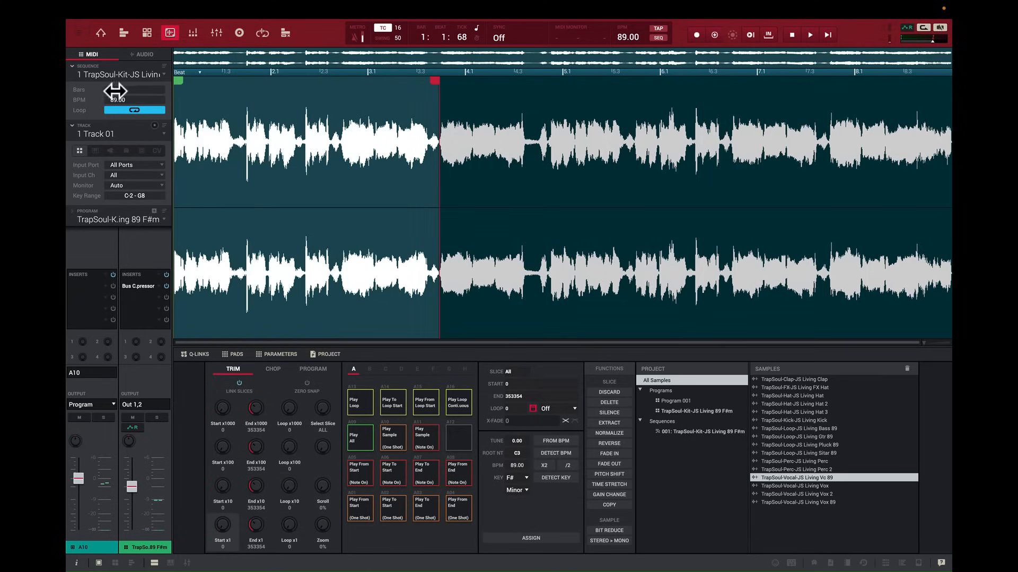
pyautogui.moveTo(435, 81); pyautogui.dragTo(948, 106)
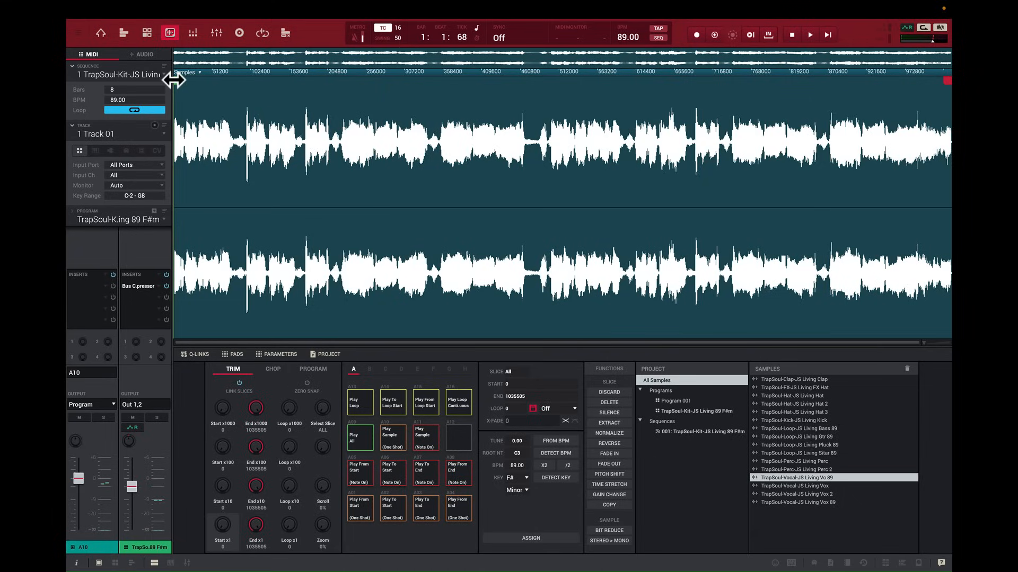
# Move the start point to 152801, check the ruler's unit options, and move the start point on to 160305.
pyautogui.moveTo(173, 80); pyautogui.dragTo(289, 97)
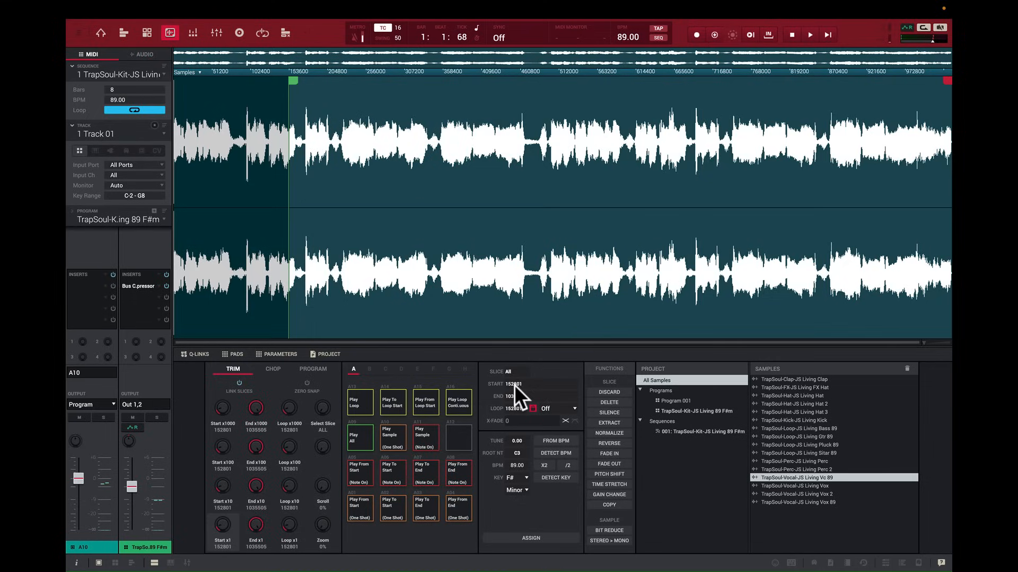
pyautogui.click(200, 73)
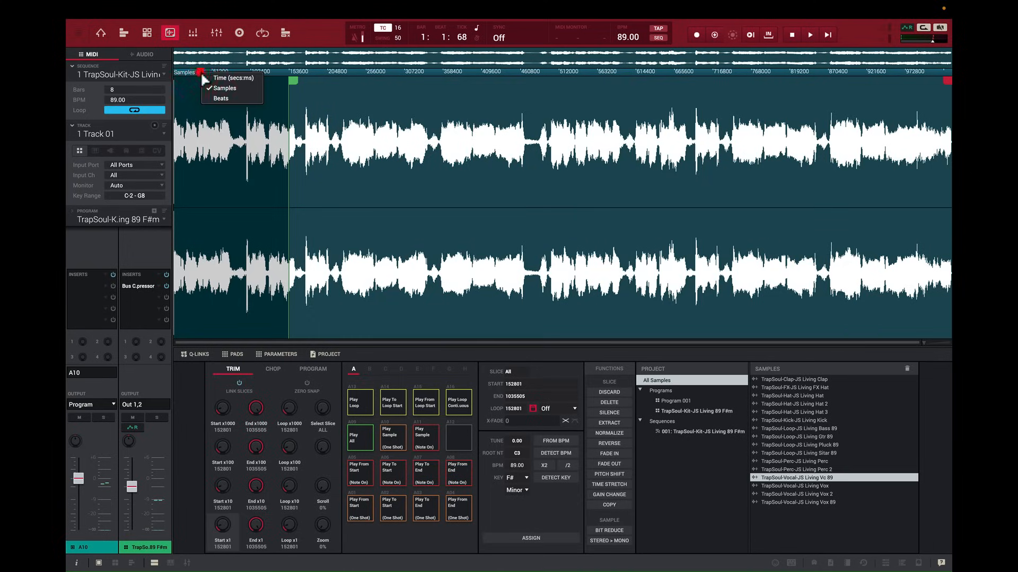
pyautogui.click(323, 75)
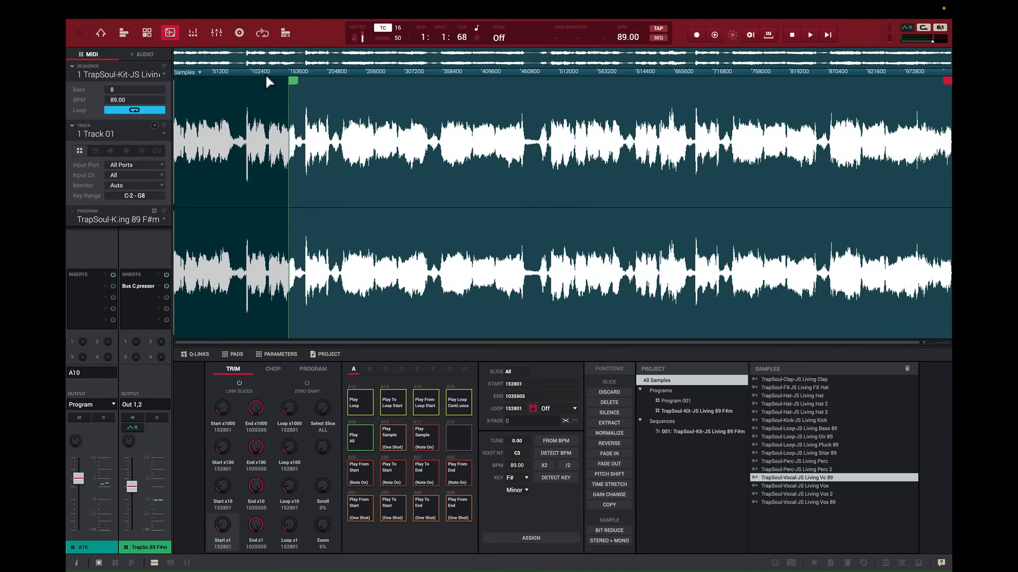
pyautogui.moveTo(294, 81)
pyautogui.mouseDown()
pyautogui.moveTo(320, 78)
pyautogui.moveTo(295, 77)
pyautogui.mouseUp()
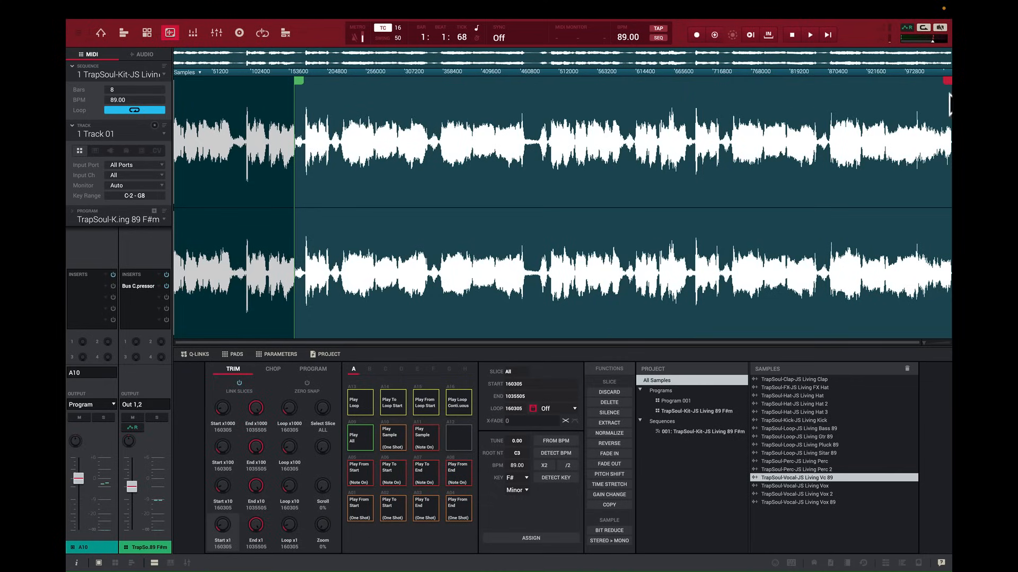
# Shorten the region's end point to 847232, and return the end and start points to 1035505 and 0.
pyautogui.moveTo(946, 79); pyautogui.dragTo(795, 89)
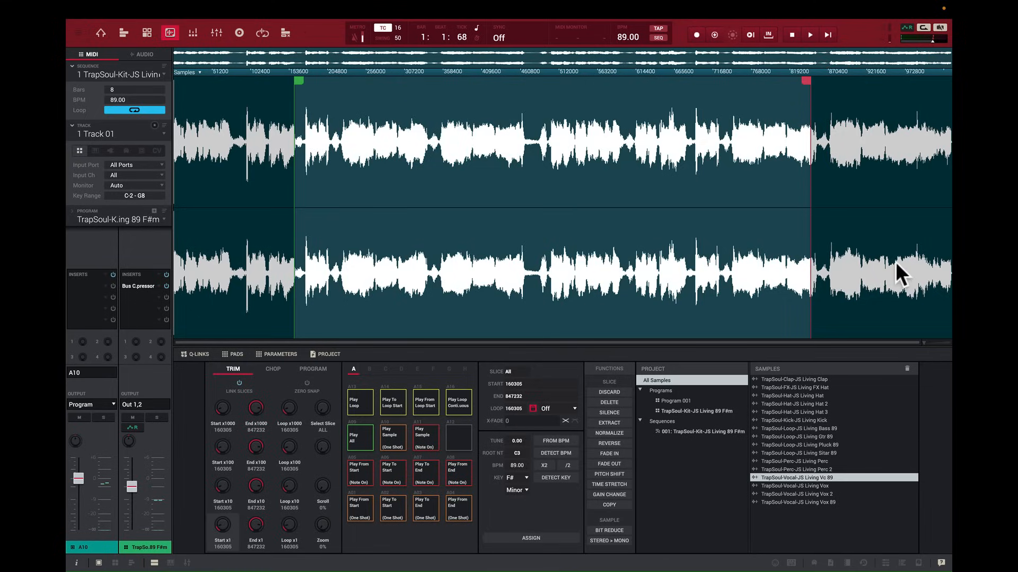
pyautogui.moveTo(809, 79); pyautogui.dragTo(945, 102)
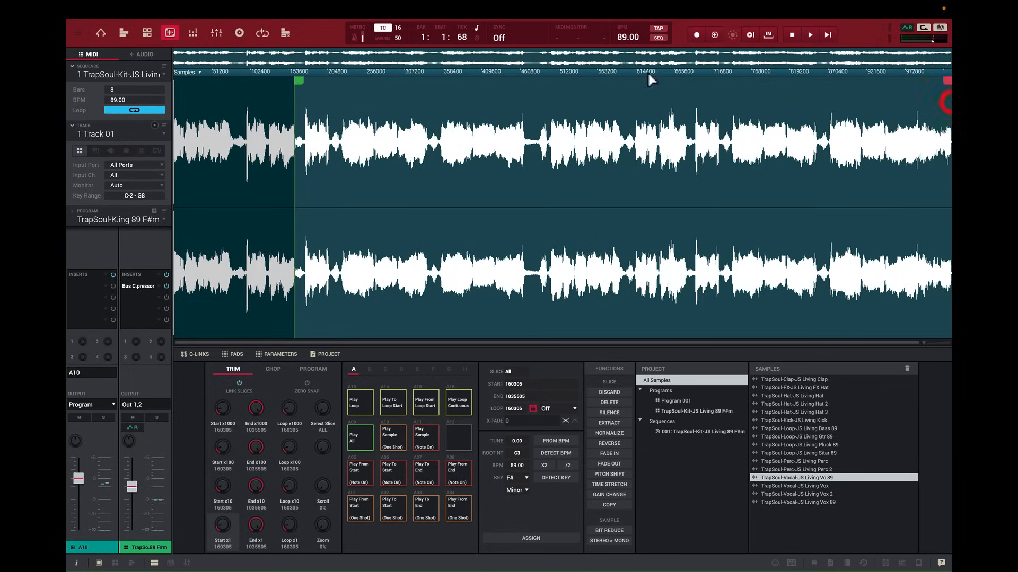
pyautogui.moveTo(295, 81)
pyautogui.mouseDown()
pyautogui.moveTo(112, 89)
pyautogui.moveTo(110, 101)
pyautogui.mouseUp()
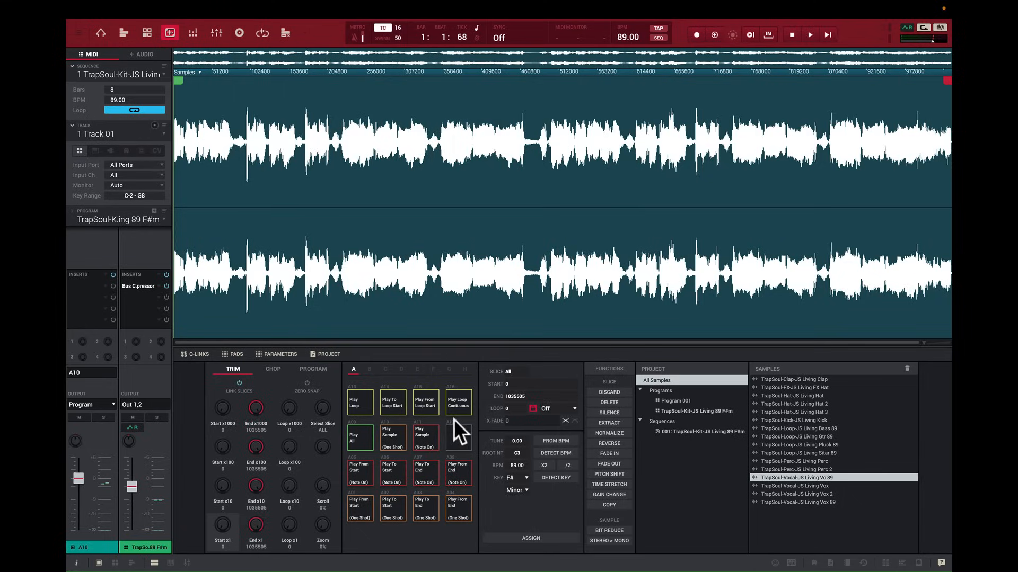
# Toggle the loop point's lock off and on again, auditioning the sample from the waveform in between.
pyautogui.click(533, 410)
pyautogui.click(200, 208)
pyautogui.click(533, 409)
# Raise the sample's tuning to 2.04 and audition it several times from the start of the waveform.
pyautogui.moveTo(518, 442); pyautogui.dragTo(518, 434)
pyautogui.click(182, 224)
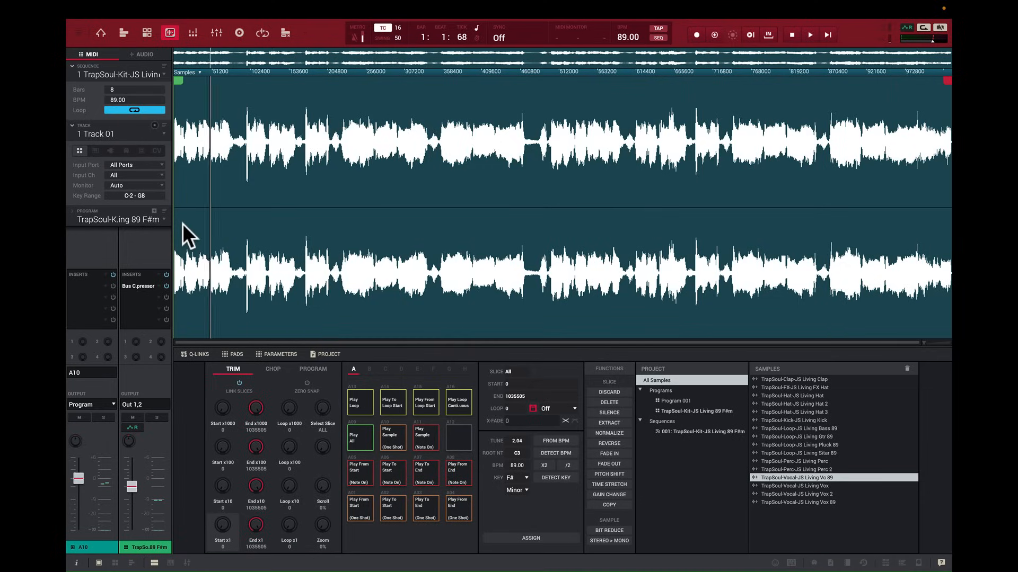
pyautogui.click(182, 224)
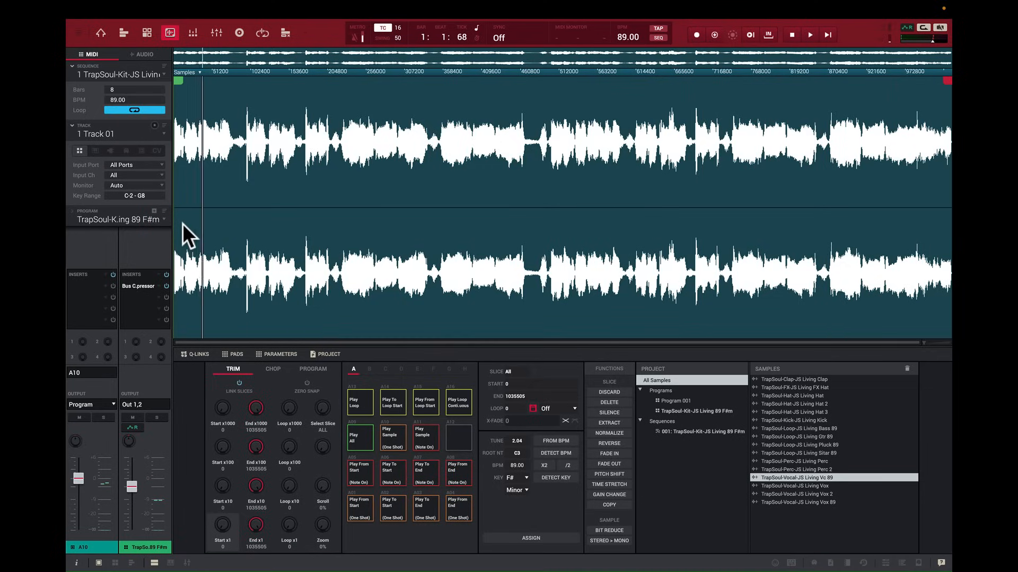
pyautogui.click(182, 223)
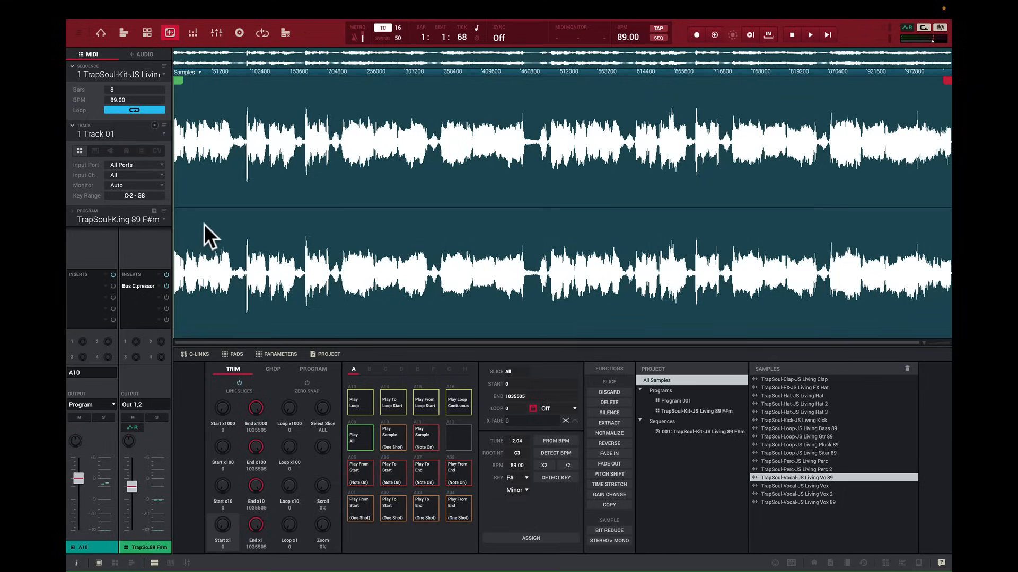
pyautogui.click(205, 224)
# Switch to Main mode, play the sequence to hear the retuned vocal in context, and stop playback.
pyautogui.click(100, 29)
pyautogui.press('space')
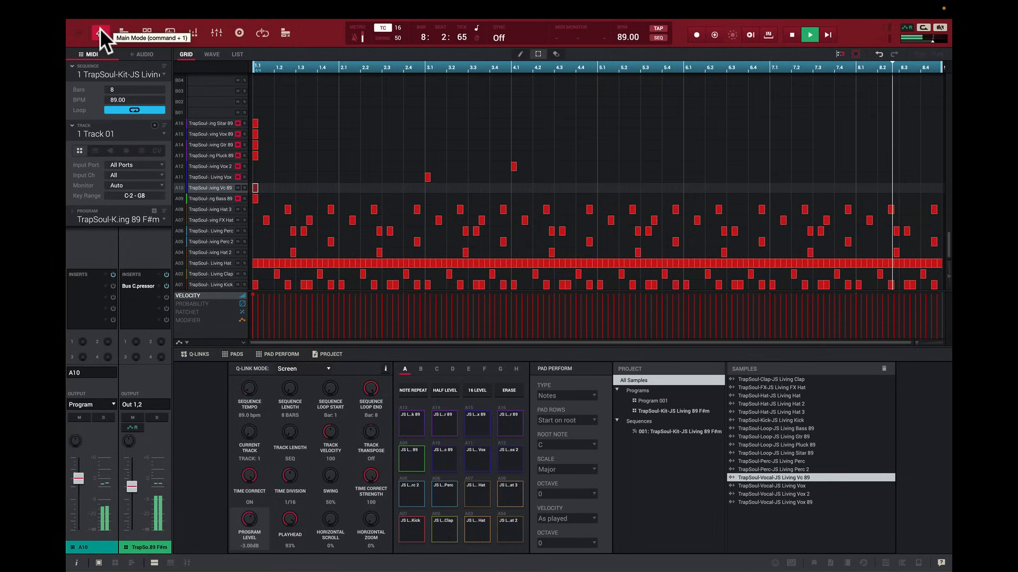
pyautogui.press('space')
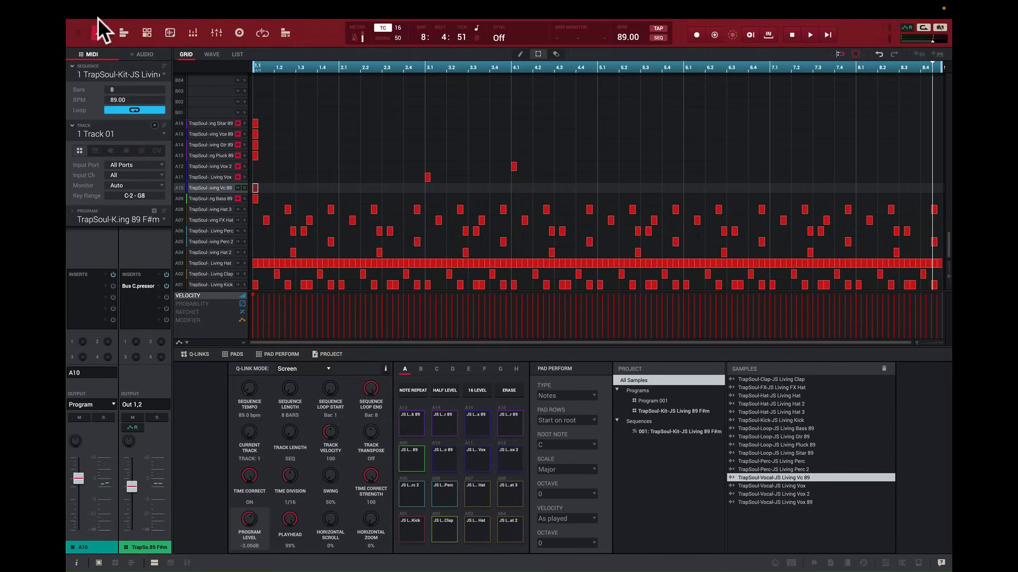
# Set the vocal sample's tuning to 6.12 in Sample Edit, and play and stop the sequence in Main mode.
pyautogui.click(170, 32)
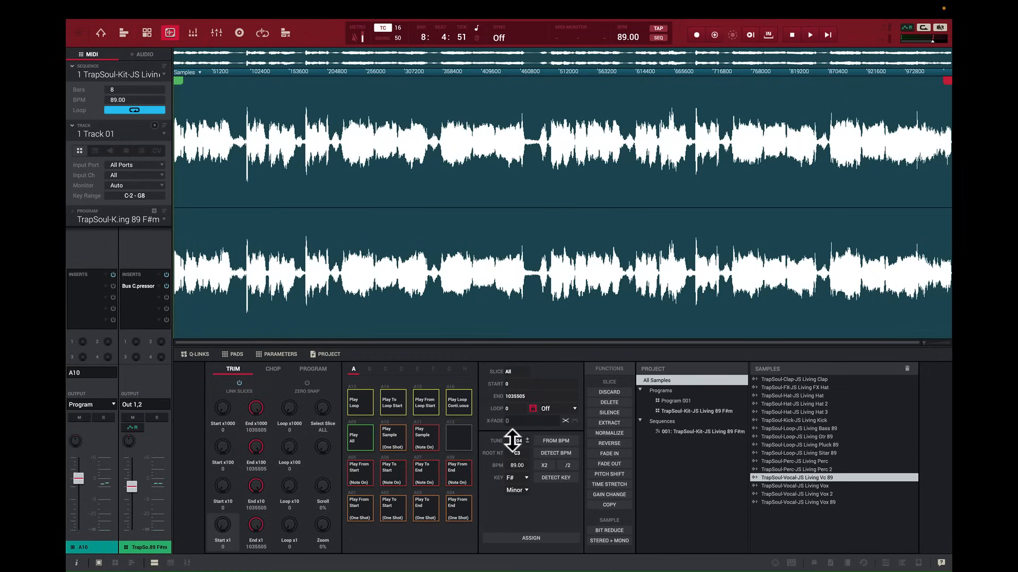
pyautogui.moveTo(515, 441); pyautogui.dragTo(515, 419)
pyautogui.click(98, 29)
pyautogui.press('space')
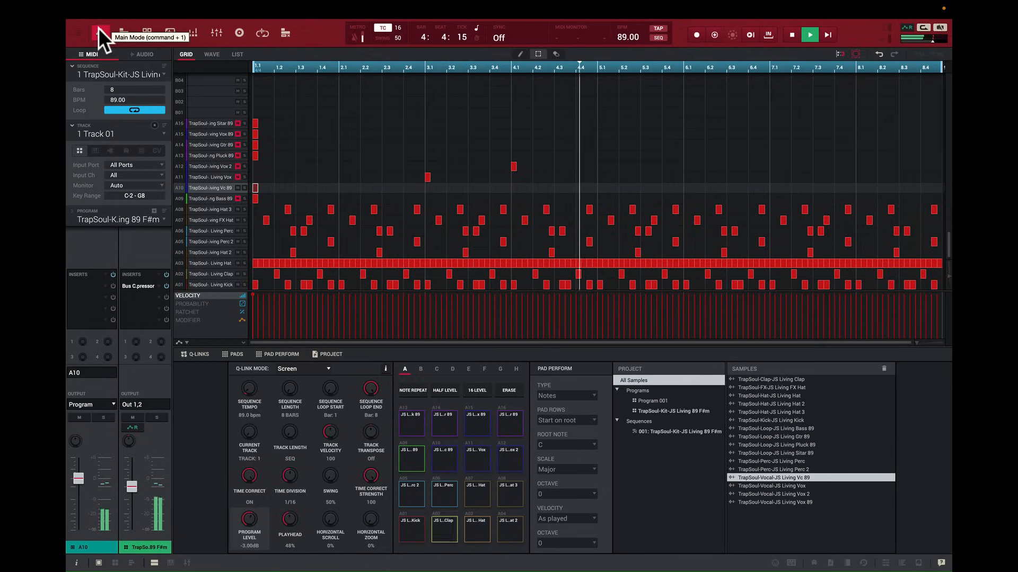
pyautogui.press('space')
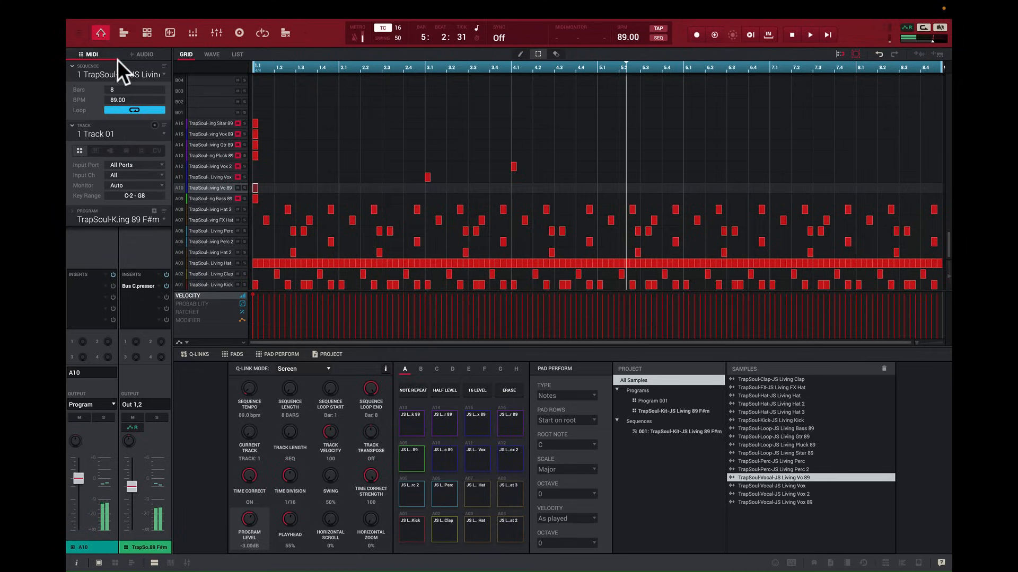
# Lower the vocal sample's tuning to -3.19 in Sample Edit, and play and stop the sequence in Main mode.
pyautogui.click(173, 33)
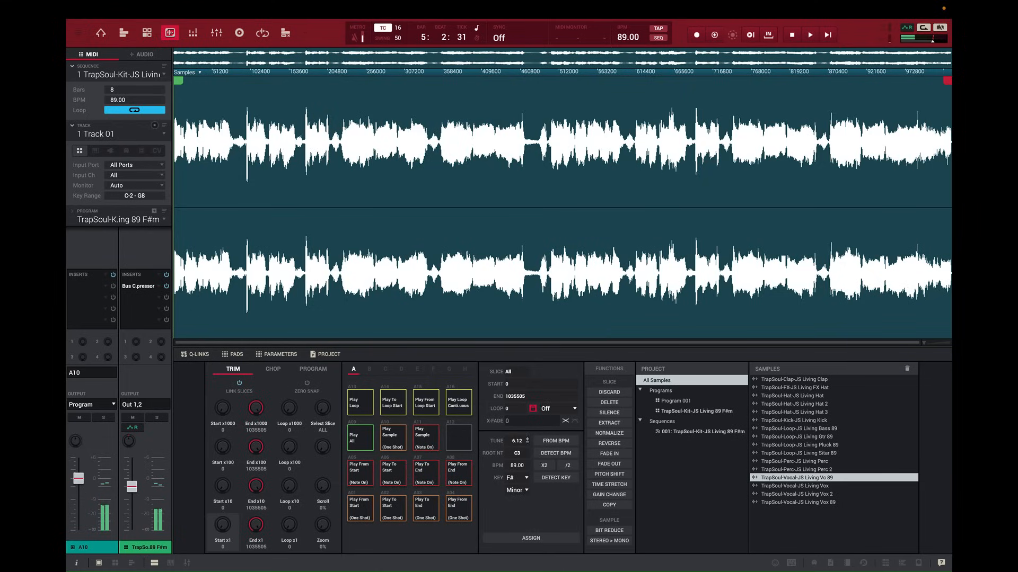
pyautogui.moveTo(518, 450); pyautogui.dragTo(518, 458)
pyautogui.click(98, 33)
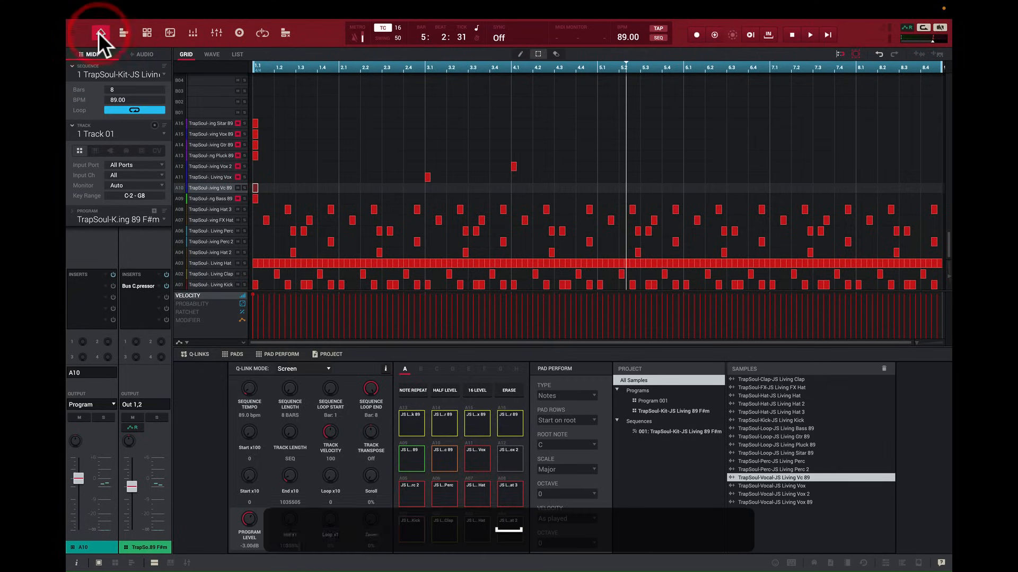
pyautogui.press('space')
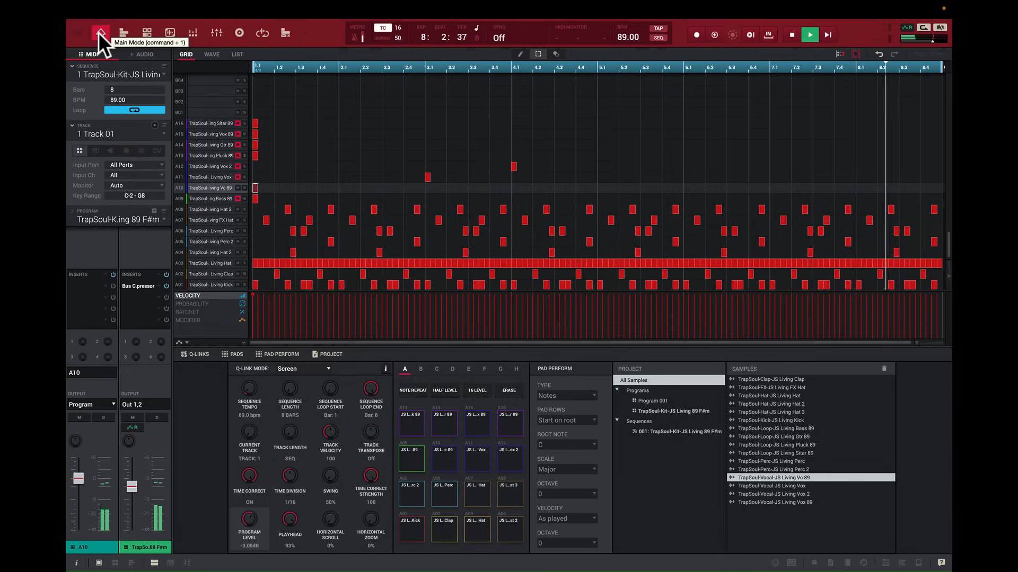
pyautogui.press('space')
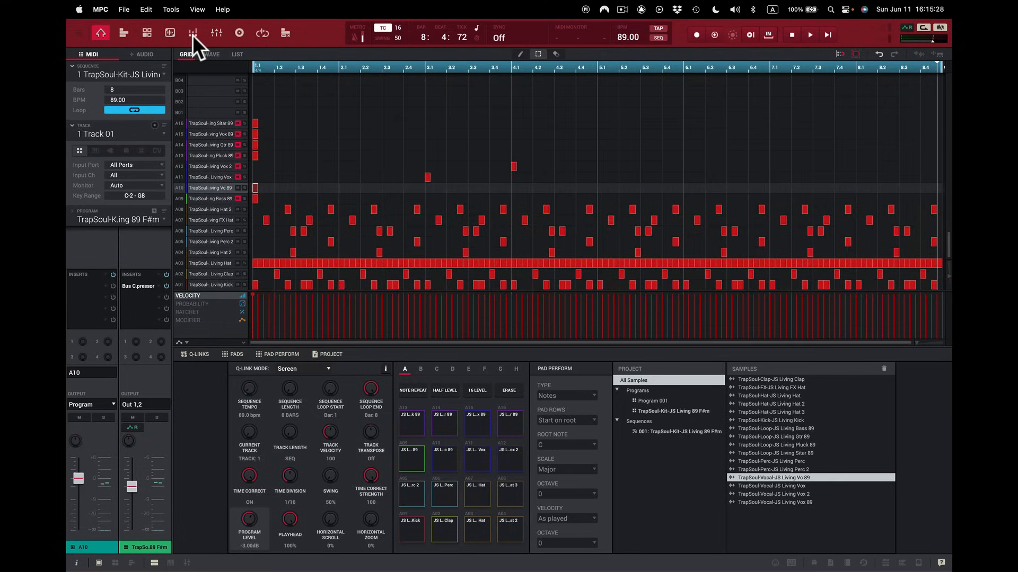
# Reset the vocal sample's tuning to 0.00 in Sample Edit and audition it from the waveform.
pyautogui.click(169, 32)
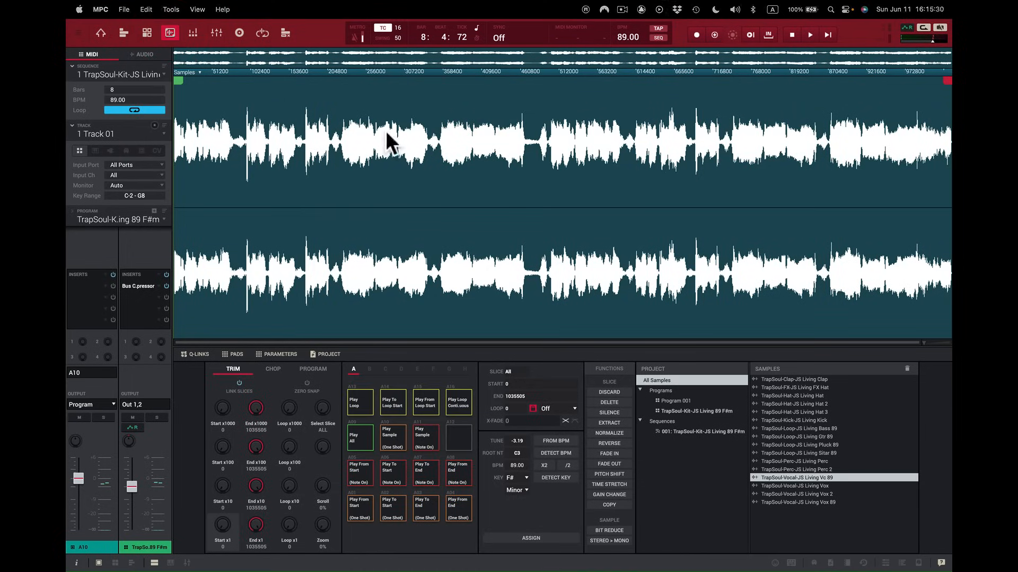
pyautogui.moveTo(523, 444); pyautogui.dragTo(520, 431)
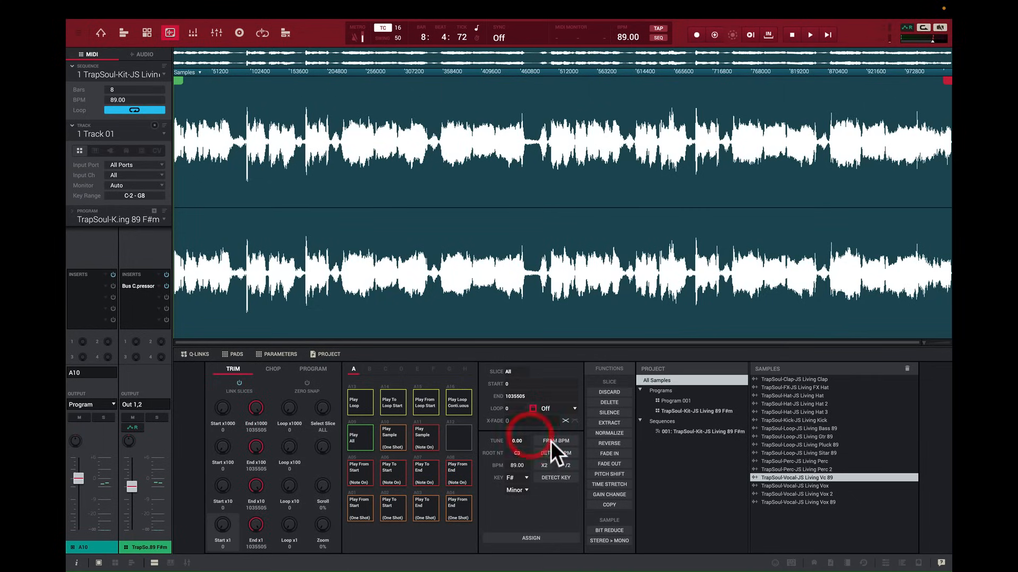
pyautogui.click(256, 218)
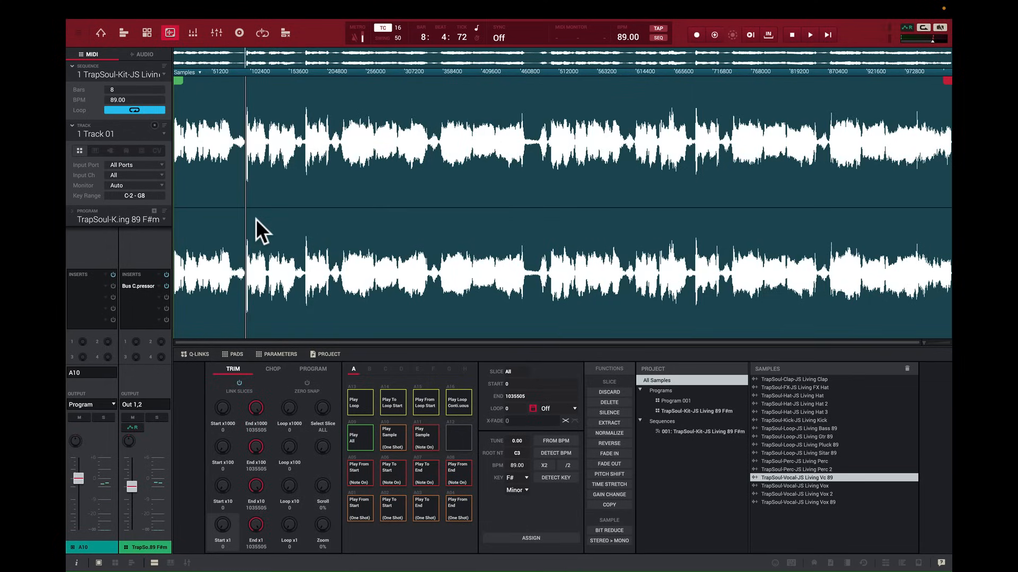
pyautogui.click(256, 218)
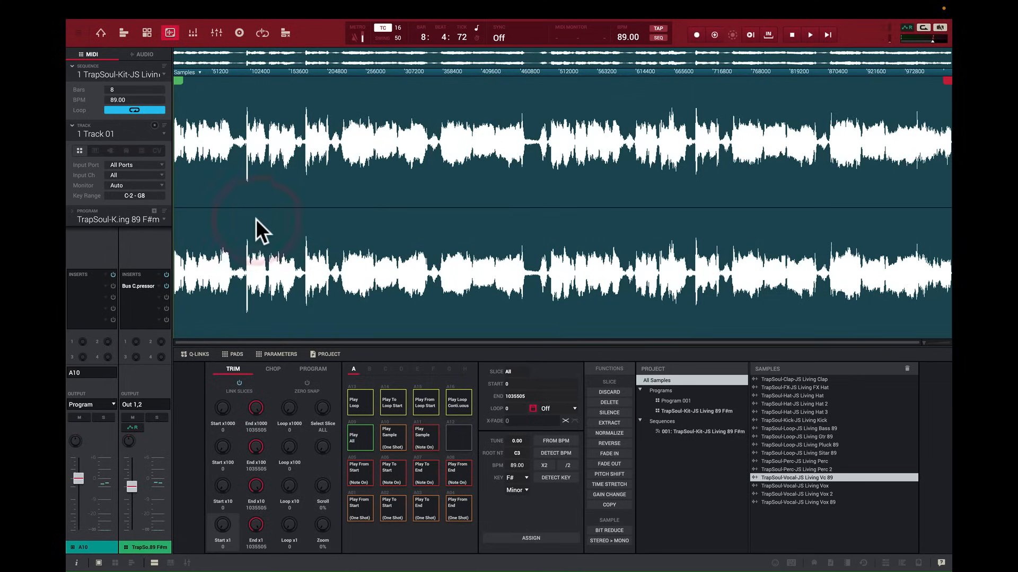
# Switch to the Loop Samples folder in Finder and audition Italian Wildstyle.wav.
pyautogui.press('shift+super')
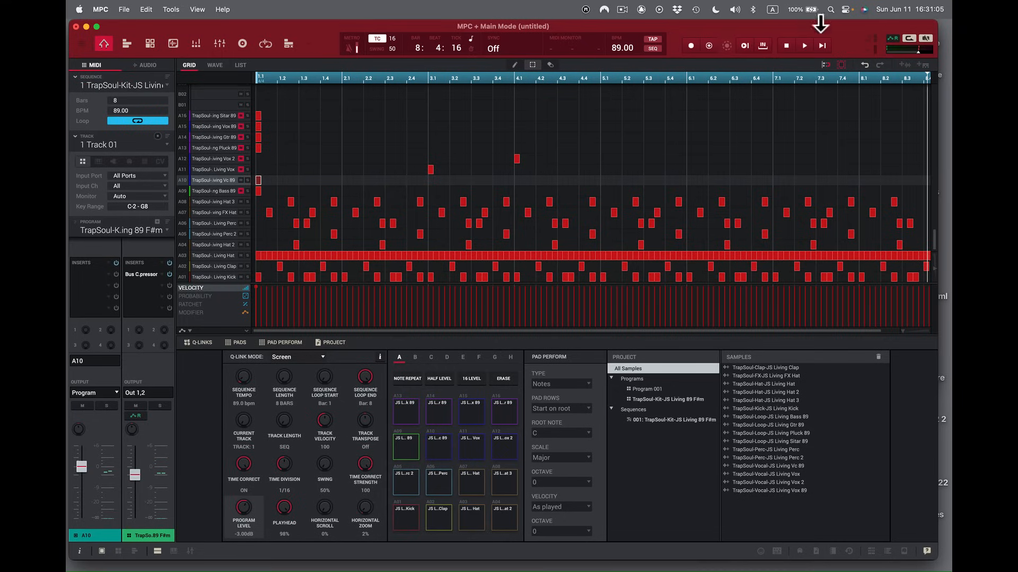
pyautogui.moveTo(833, 21); pyautogui.dragTo(769, 24)
pyautogui.click(902, 49)
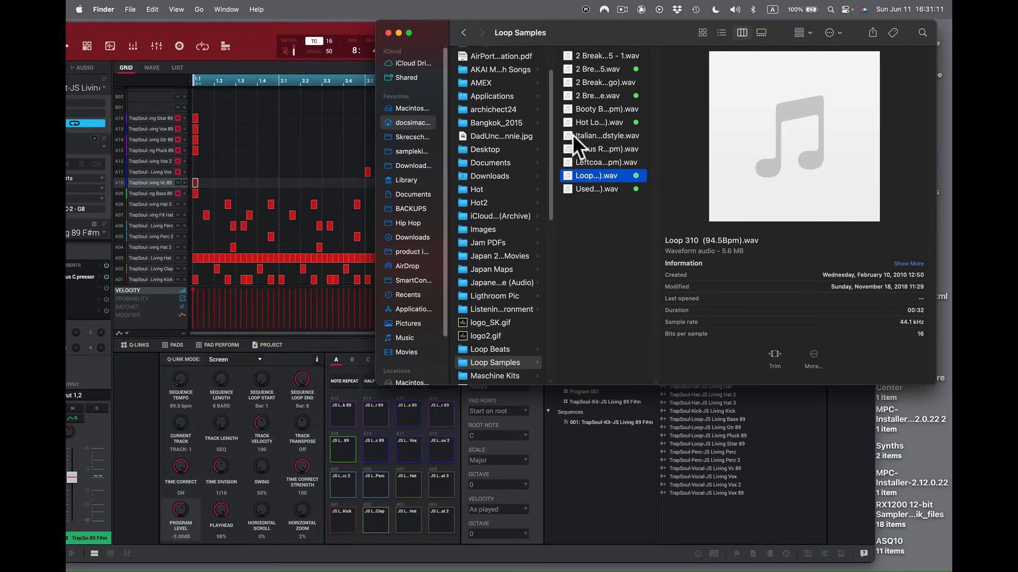
pyautogui.click(595, 135)
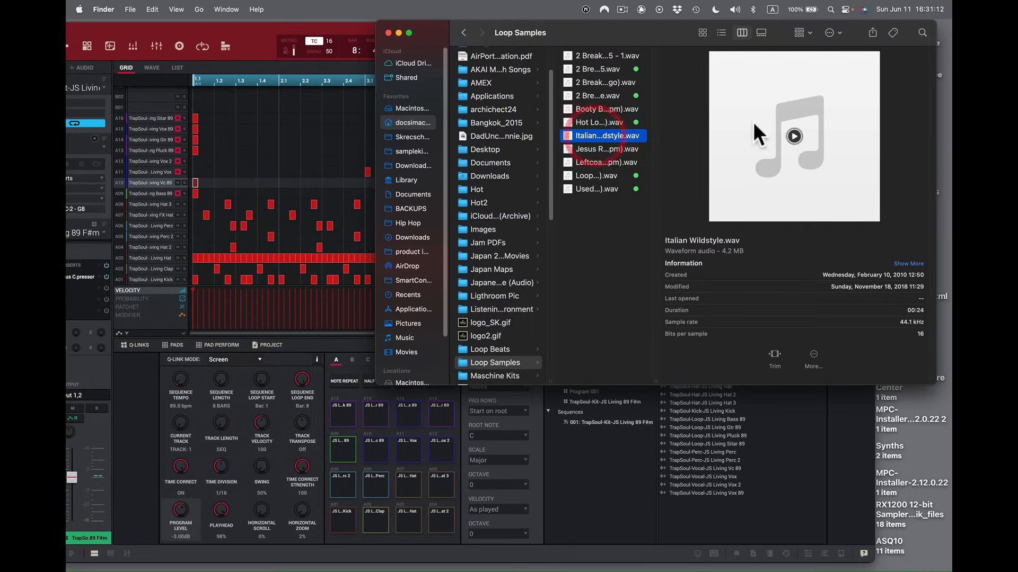
pyautogui.click(793, 136)
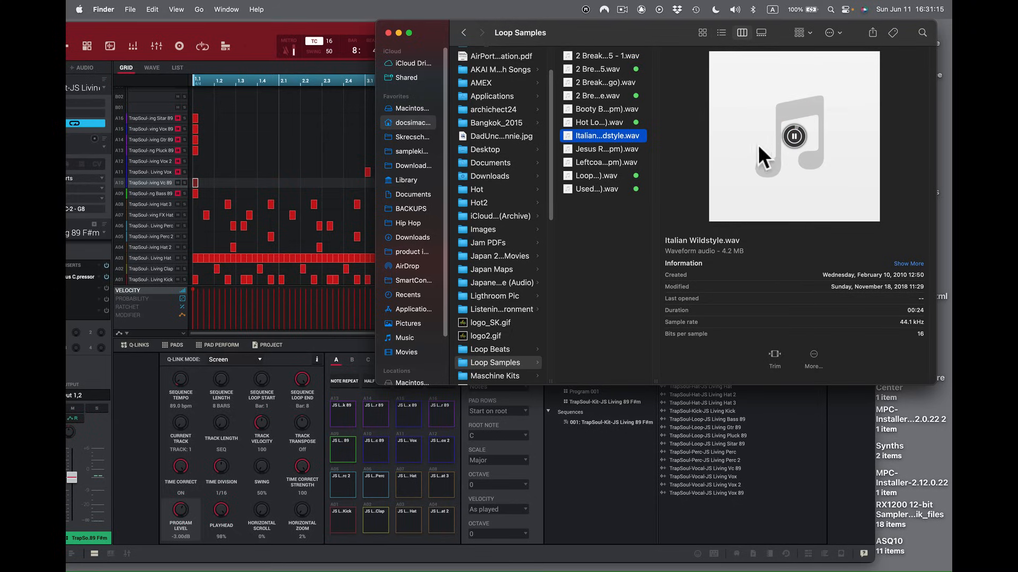
# Audition Jesus Ride (94.5Bpm).wav and Leftcoast Loop (79.5Bpm).wav, and select Loop 310 (94.5Bpm).wav for preview.
pyautogui.click(567, 149)
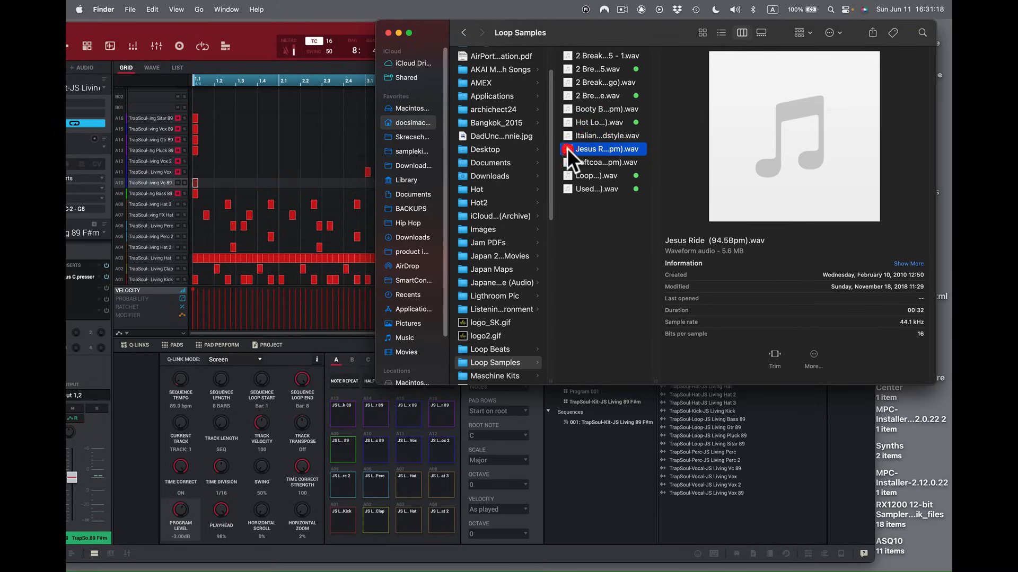
pyautogui.click(794, 136)
pyautogui.click(794, 136)
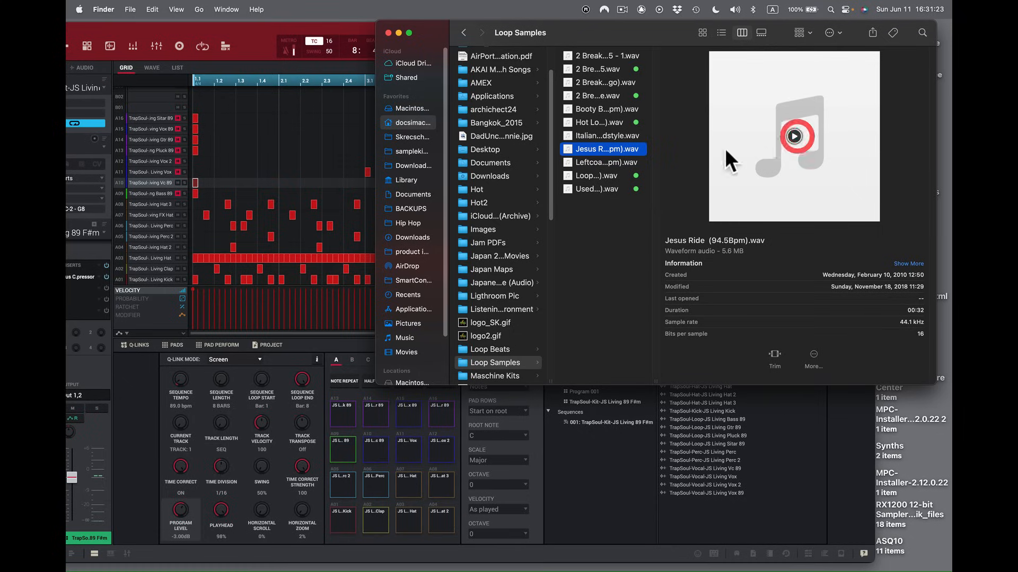
pyautogui.click(570, 165)
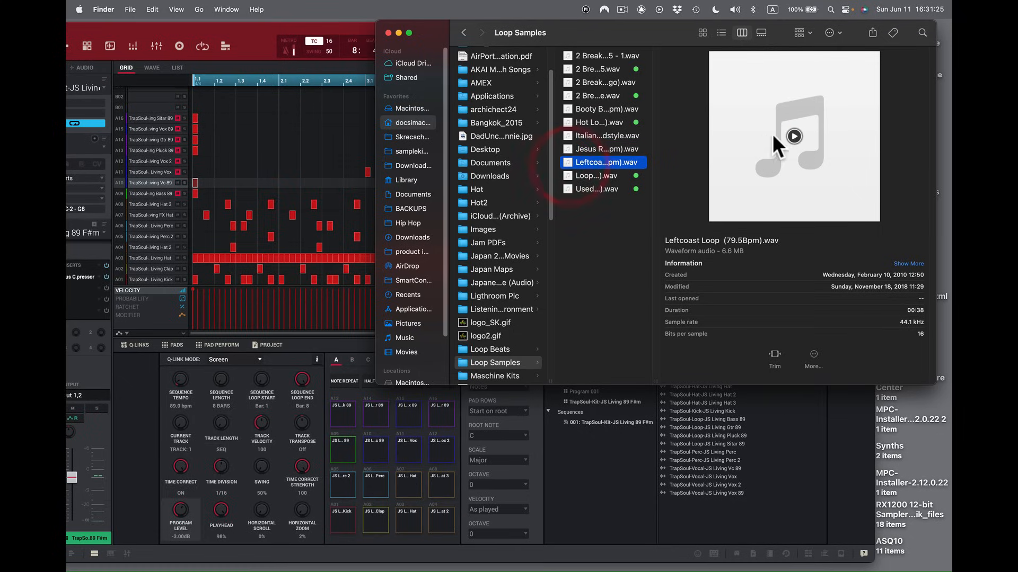
pyautogui.click(795, 135)
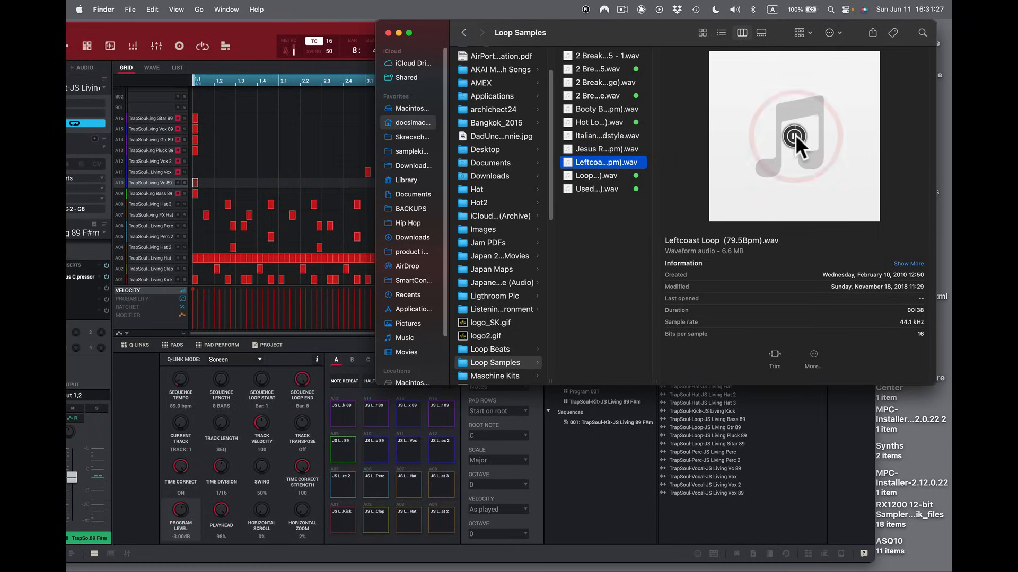
pyautogui.click(575, 176)
pyautogui.moveTo(800, 148)
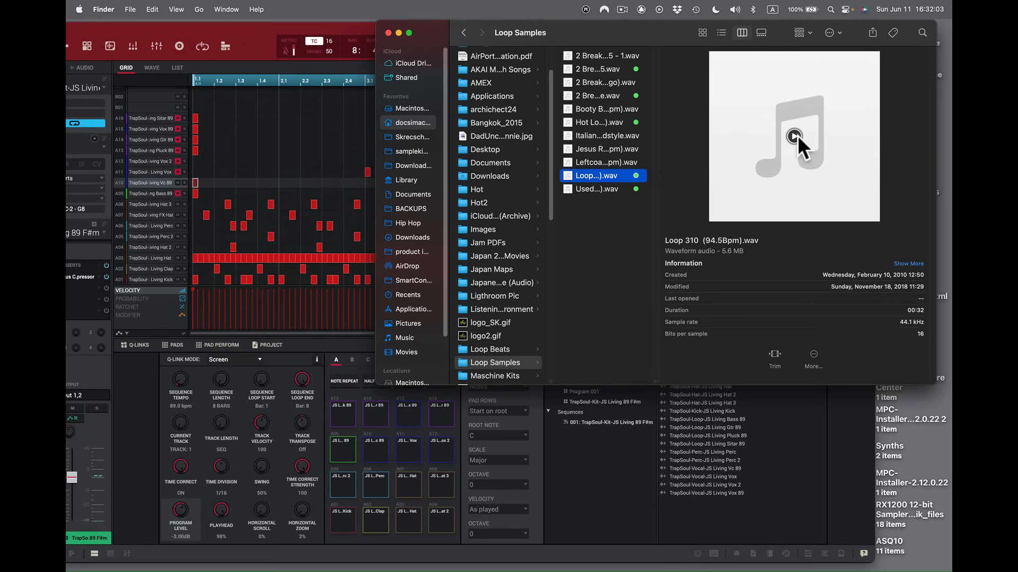
# Import Loop 310 (94.5Bpm).wav from Finder into the MPC project's sample pool and open Sample Edit.
pyautogui.moveTo(637, 29); pyautogui.dragTo(951, 28)
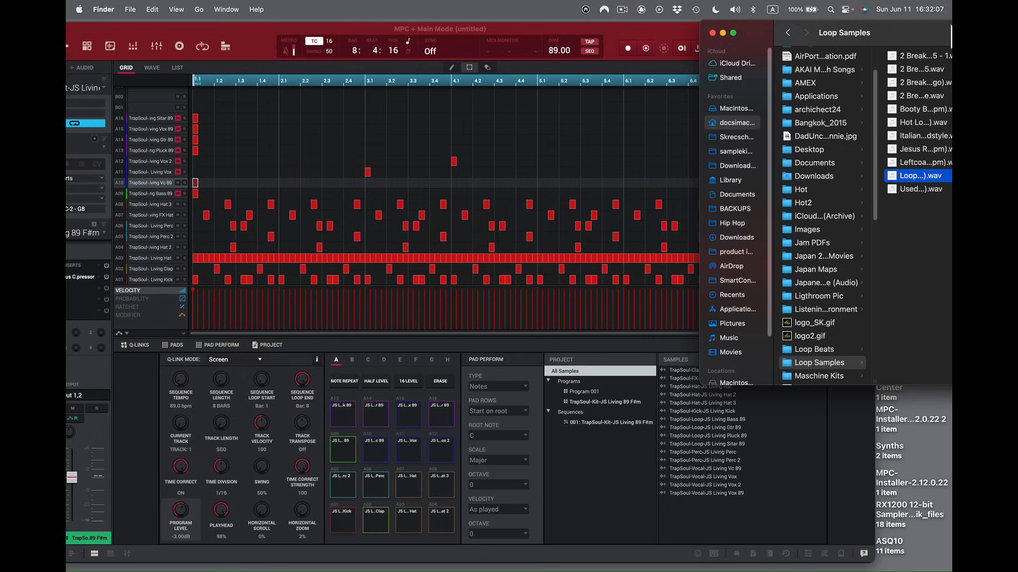
pyautogui.moveTo(896, 176); pyautogui.dragTo(689, 513)
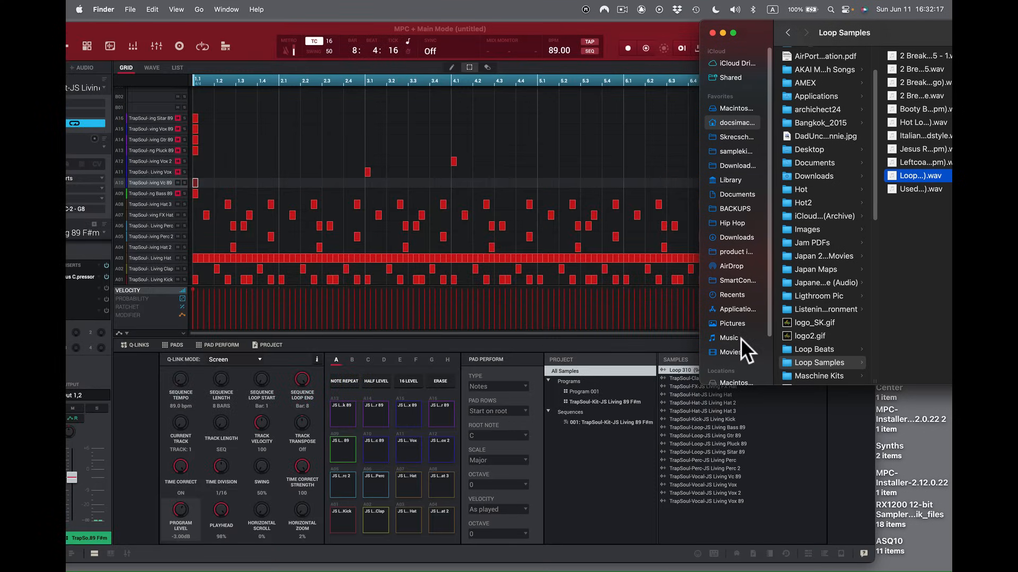
pyautogui.doubleClick(663, 25)
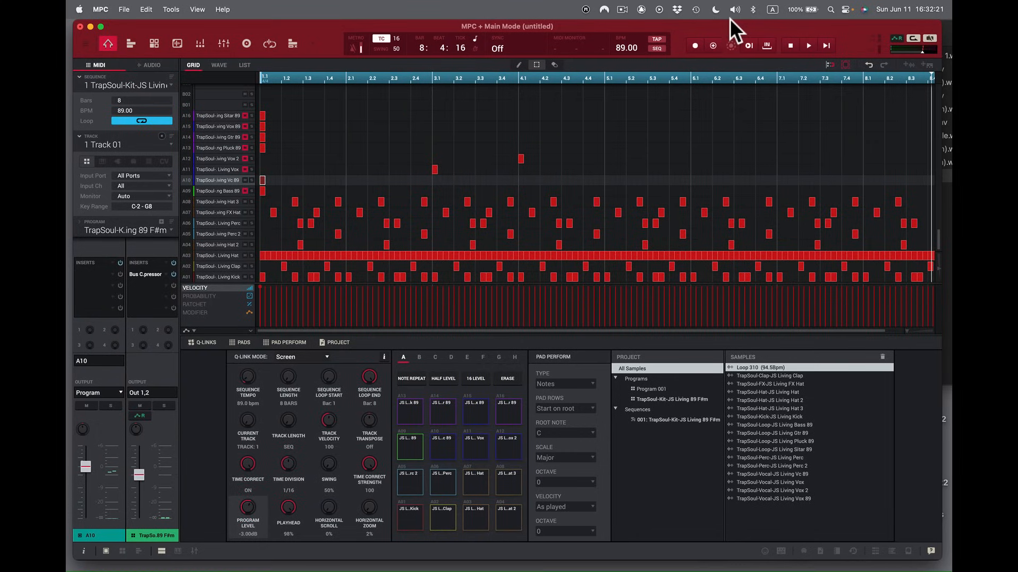
pyautogui.click(727, 365)
pyautogui.click(177, 44)
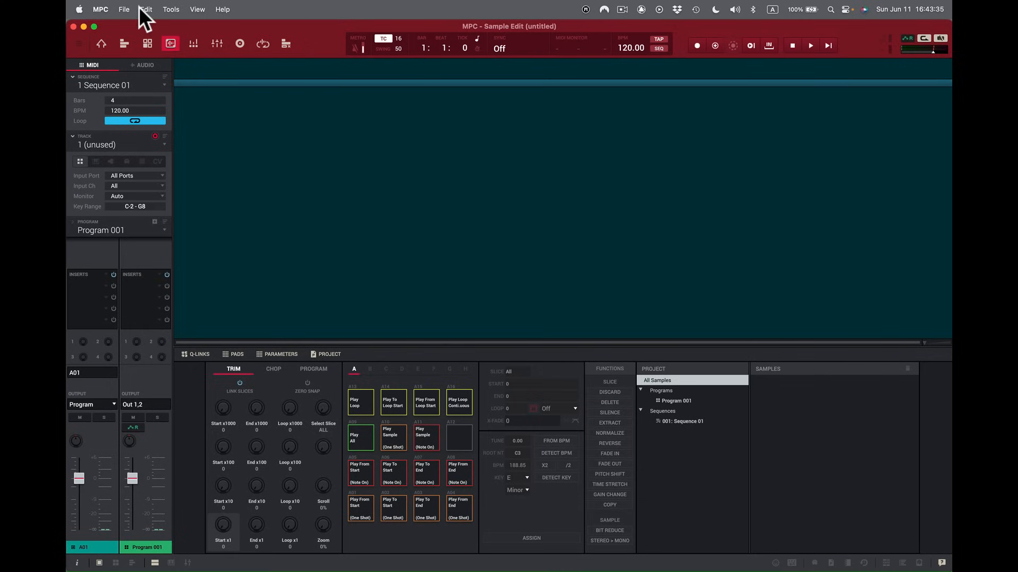
# Create a new empty project.
pyautogui.click(141, 8)
pyautogui.moveTo(123, 8)
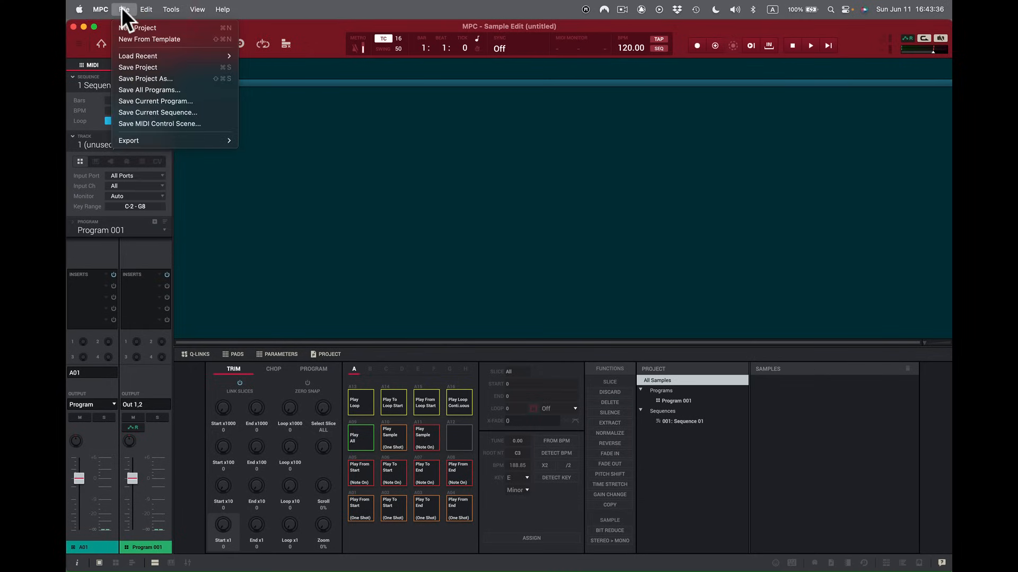
pyautogui.click(141, 28)
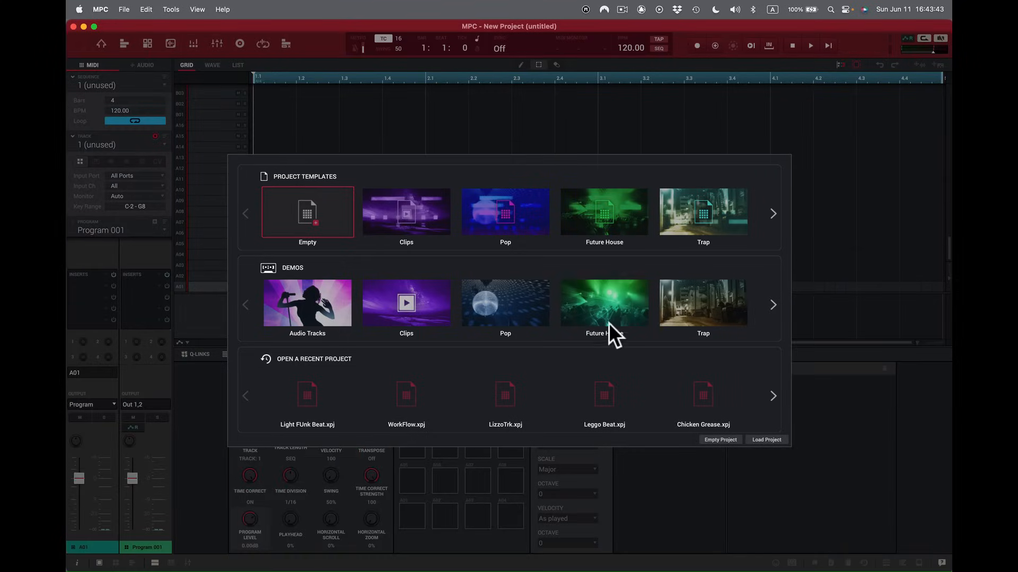
pyautogui.click(729, 440)
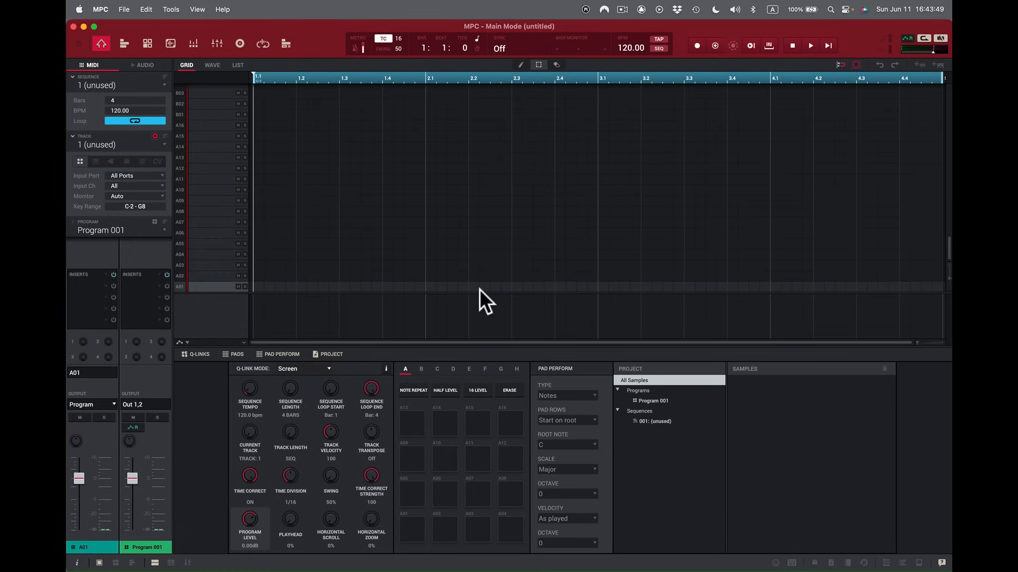
# Import Loop 310 (94.5Bpm).wav and Hot Loop (100Bpm).wav from Finder's Loop Samples folder into the MPC project's sample pool.
pyautogui.moveTo(850, 25); pyautogui.dragTo(648, 12)
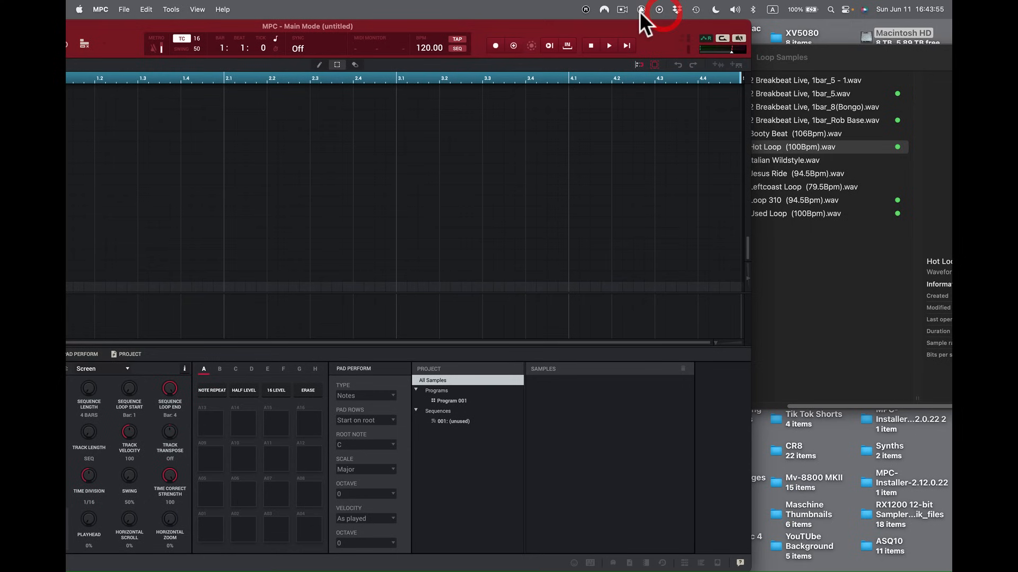
pyautogui.click(816, 53)
pyautogui.moveTo(816, 53); pyautogui.dragTo(844, 51)
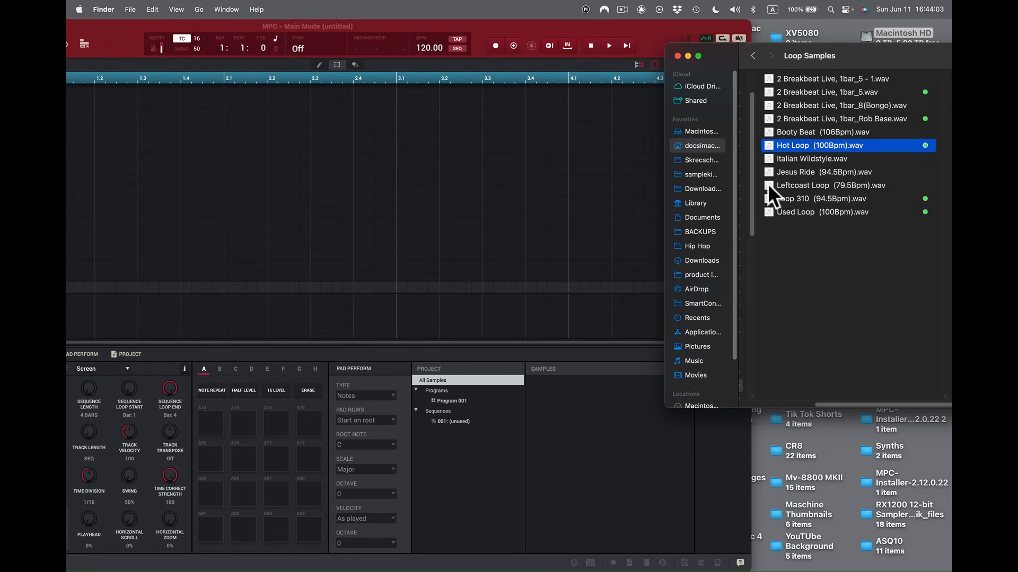
pyautogui.click(768, 200)
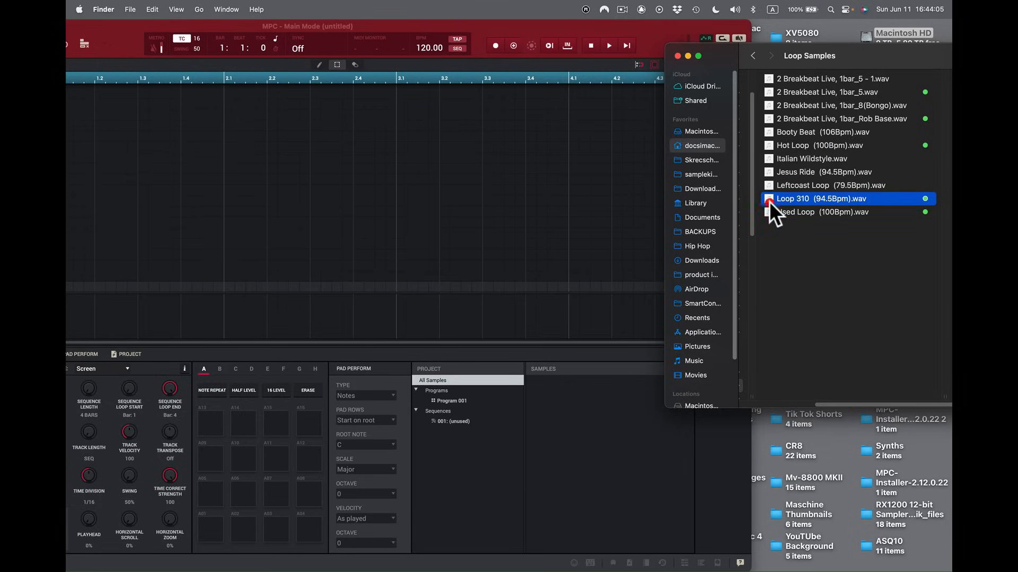
pyautogui.moveTo(772, 196); pyautogui.dragTo(569, 381)
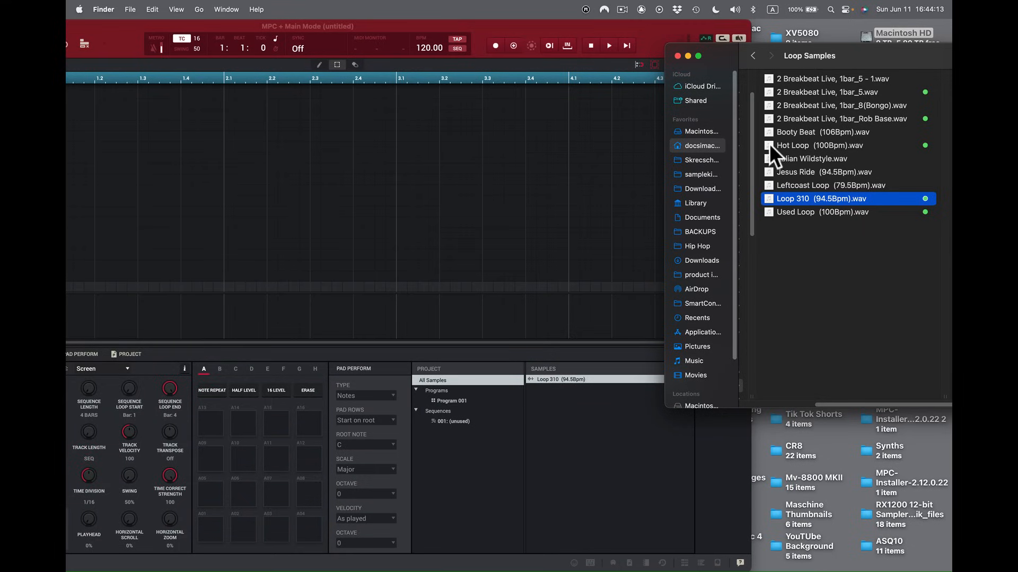
pyautogui.moveTo(768, 144); pyautogui.dragTo(560, 444)
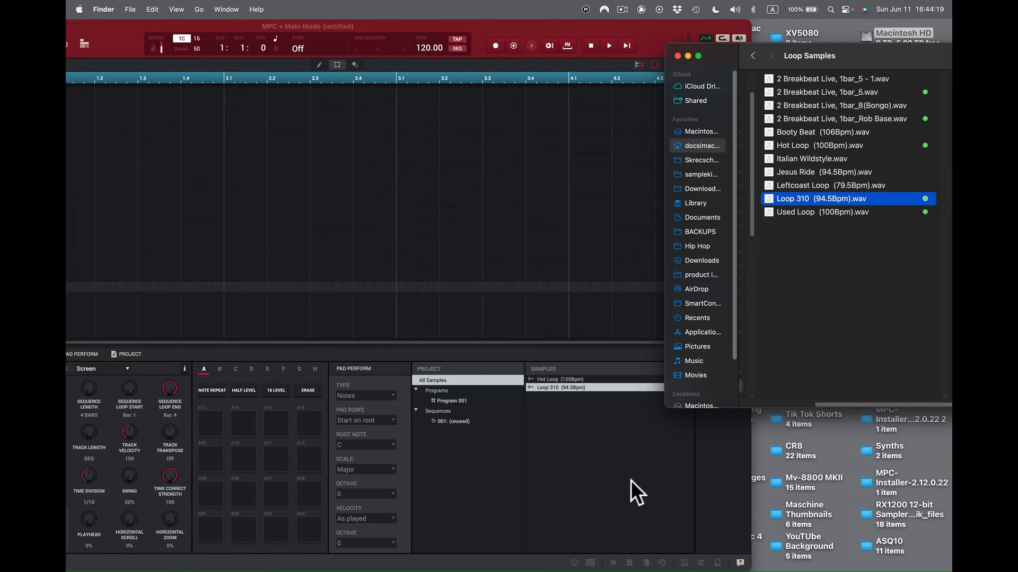
pyautogui.moveTo(719, 57); pyautogui.dragTo(728, 55)
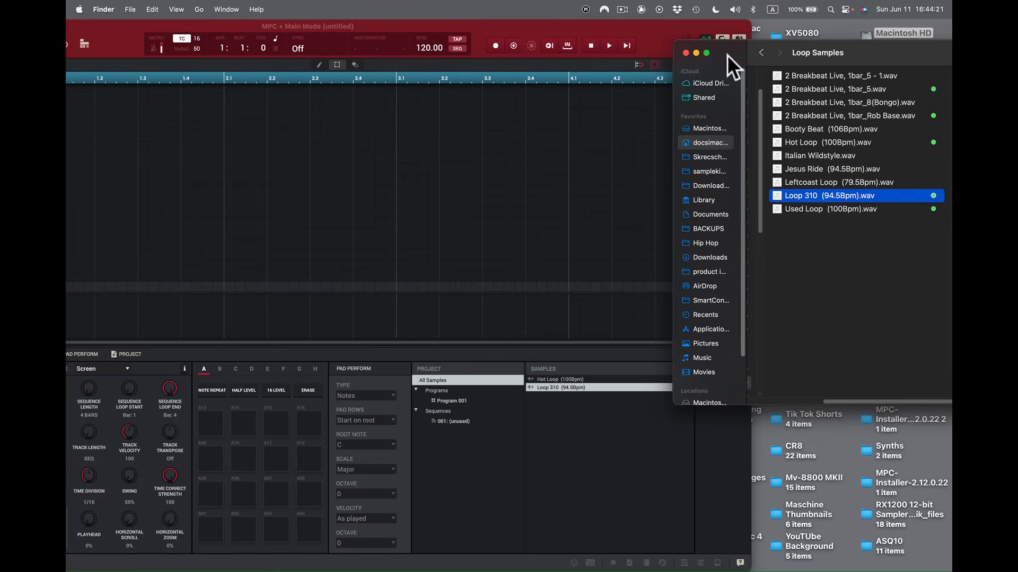
pyautogui.click(670, 37)
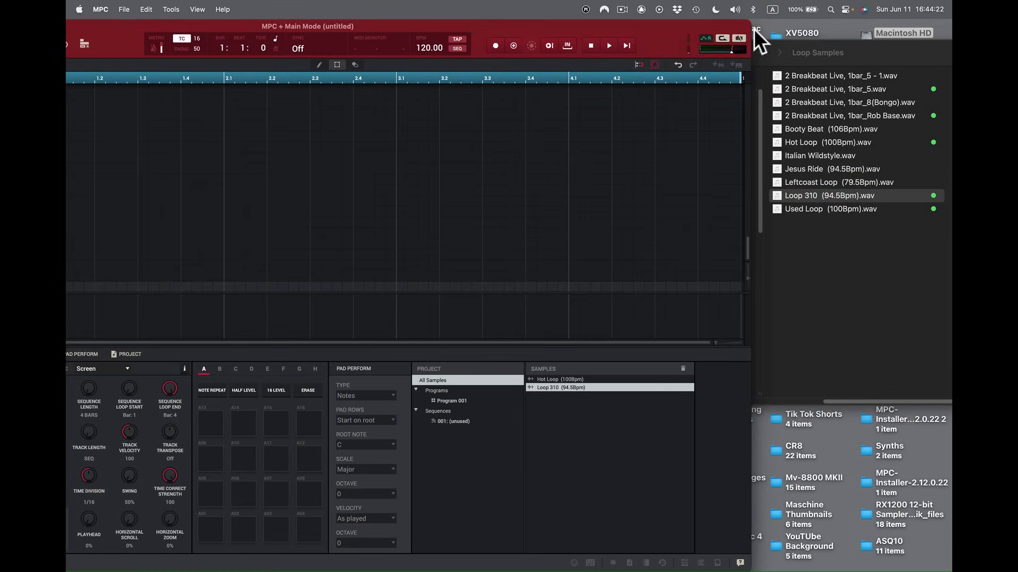
pyautogui.doubleClick(647, 26)
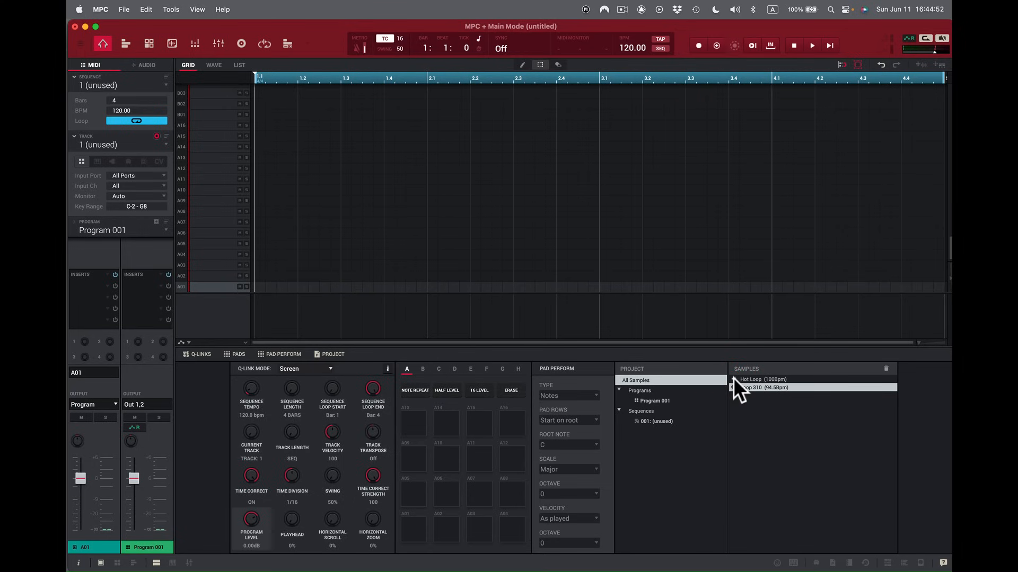
# Switch to Finder's Loop Samples folder and audition Hot Loop (100Bpm).wav.
pyautogui.moveTo(887, 29); pyautogui.dragTo(639, 67)
pyautogui.moveTo(852, 50); pyautogui.dragTo(644, 54)
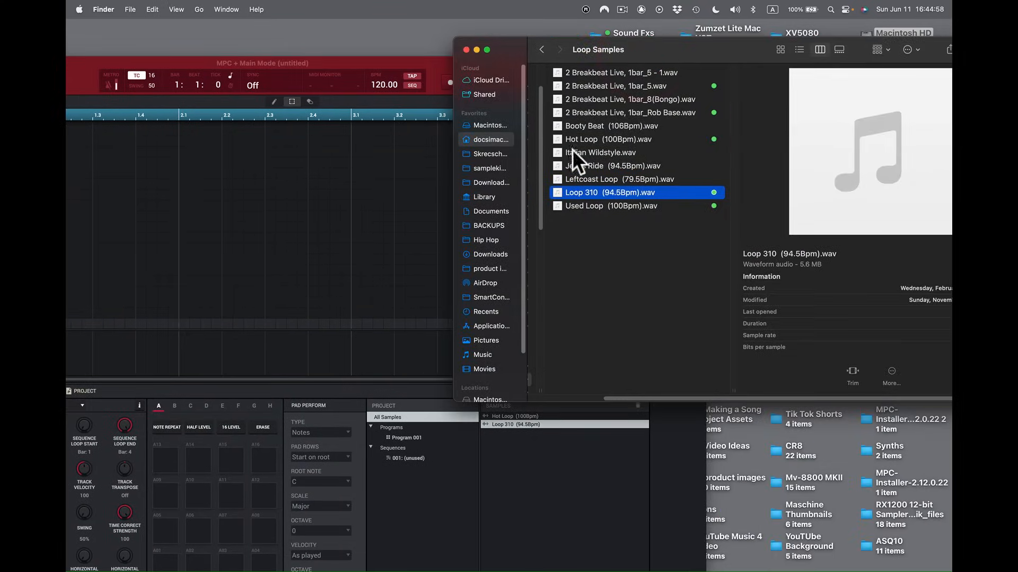
pyautogui.click(561, 137)
pyautogui.moveTo(895, 154)
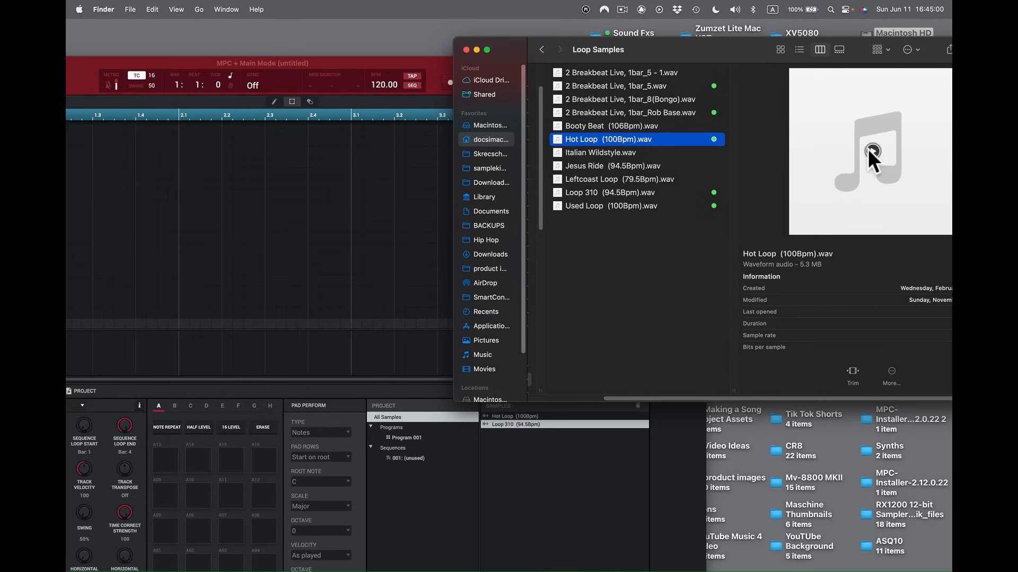
pyautogui.click(870, 149)
pyautogui.click(874, 149)
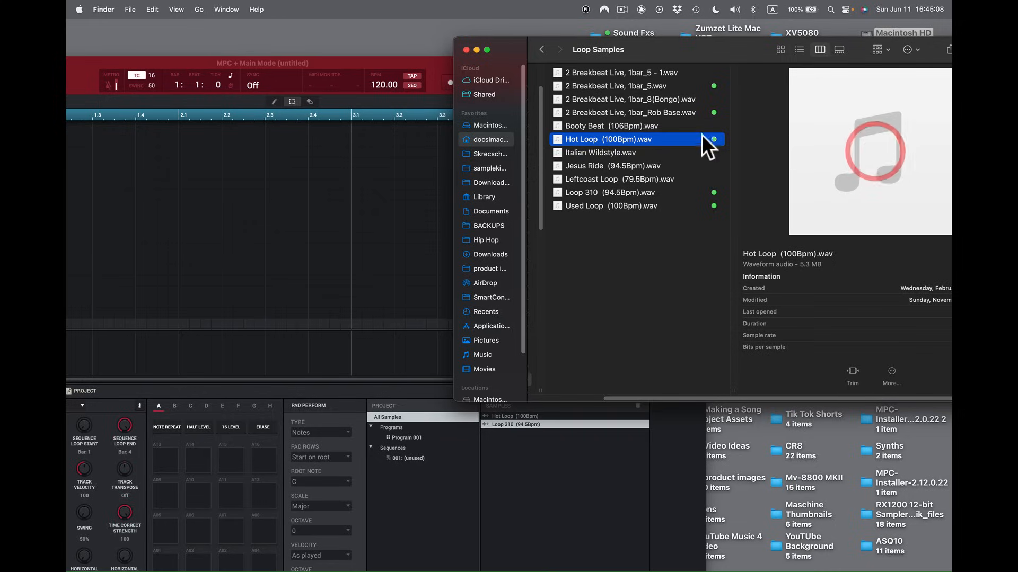
# Audition Loop 310 (94.5Bpm).wav in Finder and return to the MPC window.
pyautogui.click(558, 190)
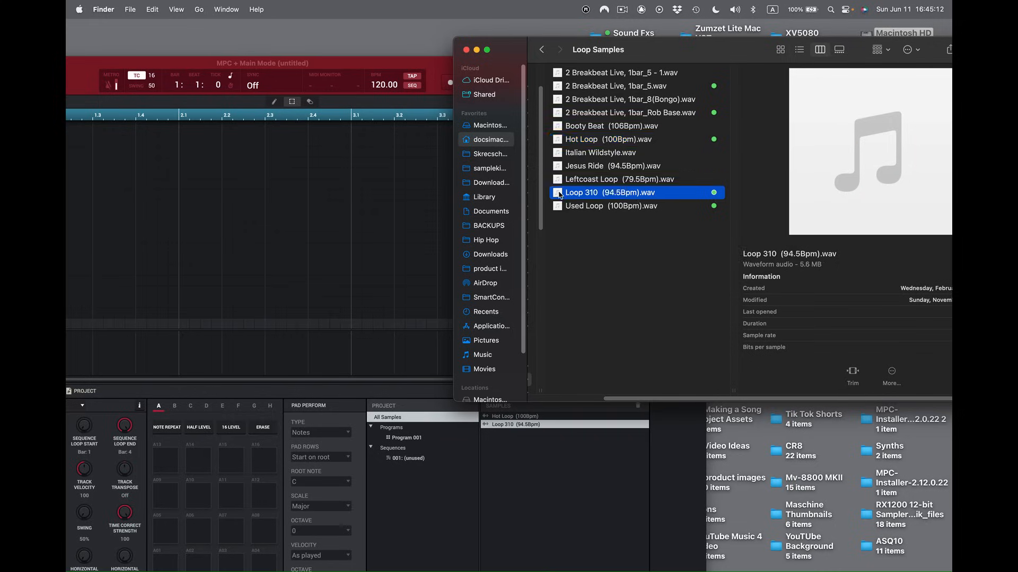
pyautogui.moveTo(884, 161)
pyautogui.click(872, 152)
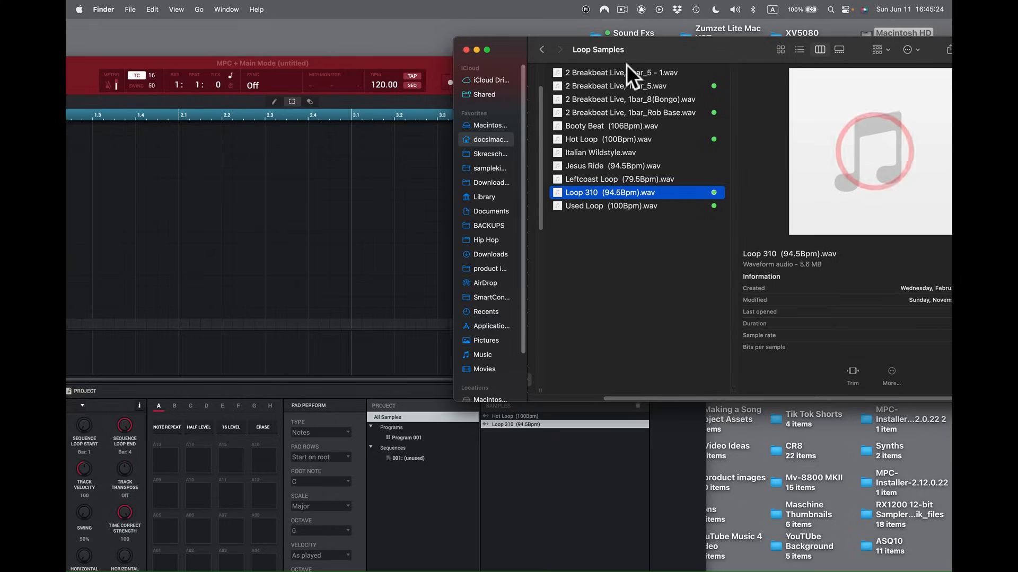
pyautogui.moveTo(511, 40); pyautogui.dragTo(572, 23)
pyautogui.moveTo(471, 61); pyautogui.dragTo(715, 17)
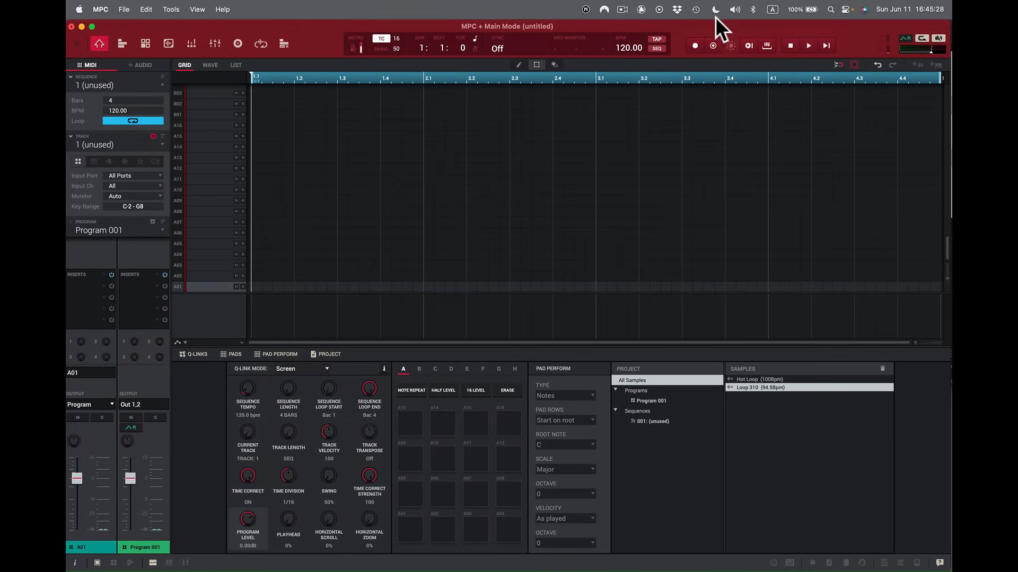
# Select the Hot Loop (100Bpm) sample and set the sequence tempo to 100 BPM.
pyautogui.click(730, 386)
pyautogui.click(773, 378)
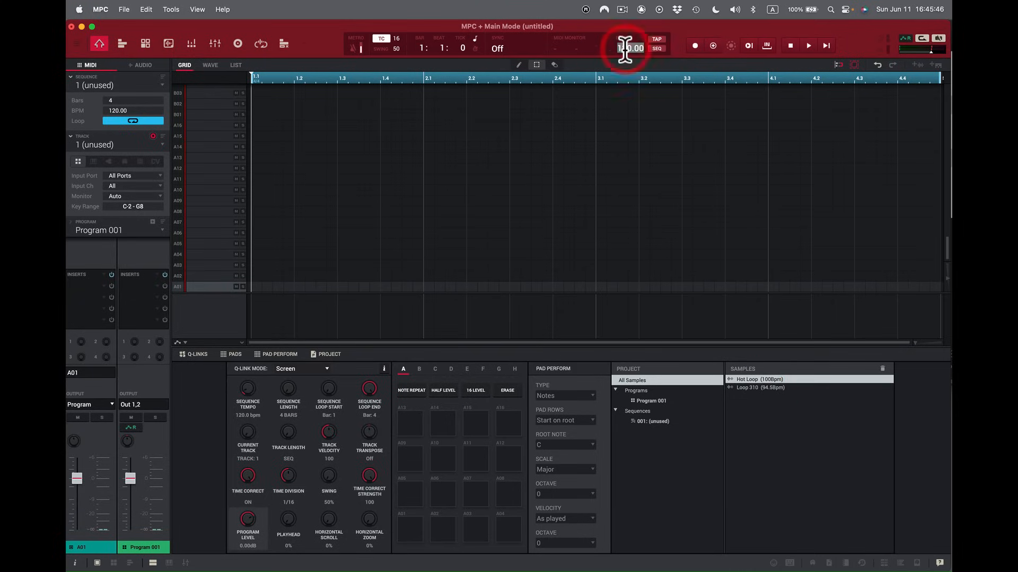
pyautogui.write('00')
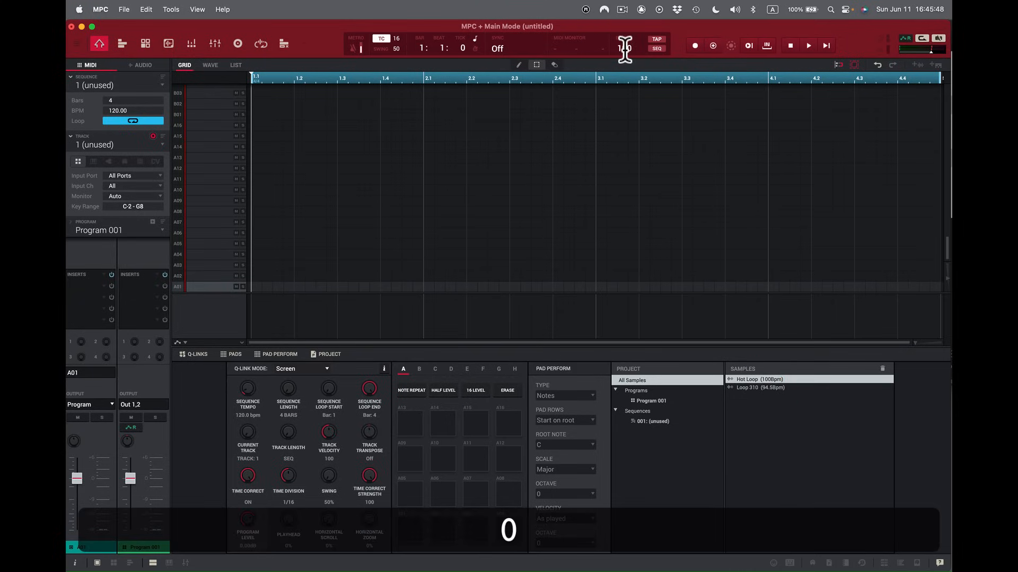
pyautogui.press('Return')
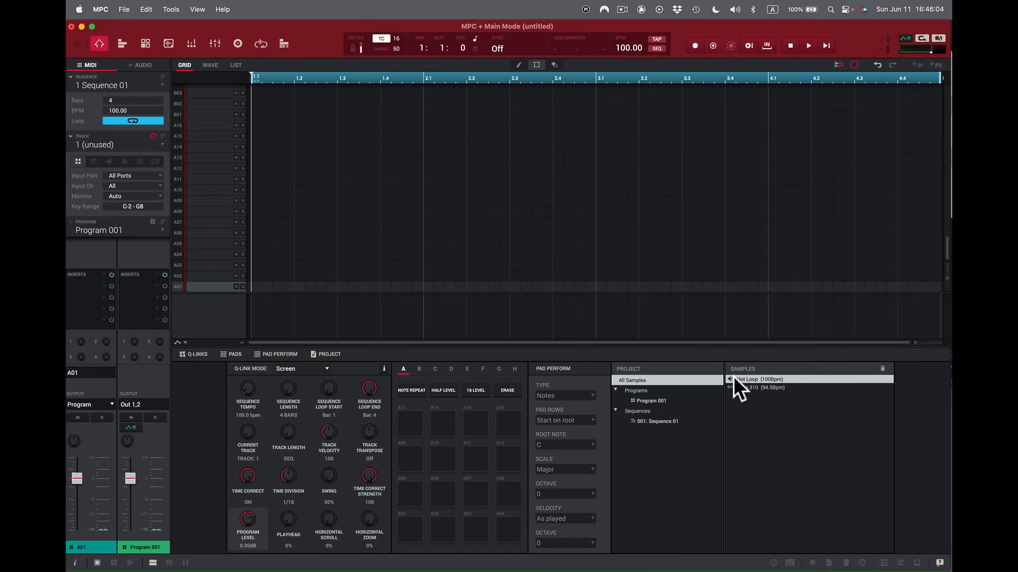
# Assign the Hot Loop (100Bpm) sample to pad A01 and open it in Sample Edit.
pyautogui.moveTo(733, 376); pyautogui.dragTo(405, 529)
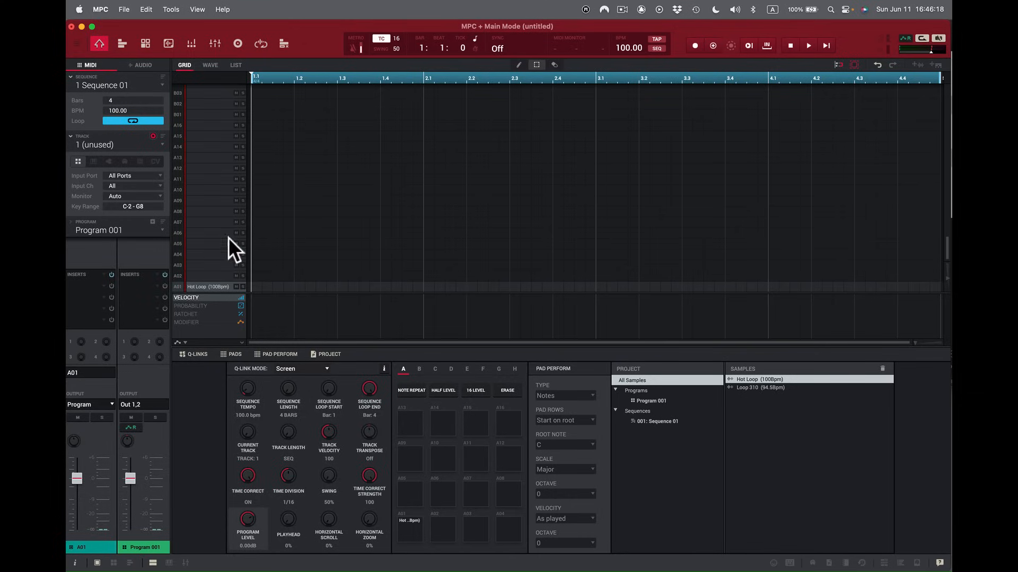
pyautogui.click(168, 43)
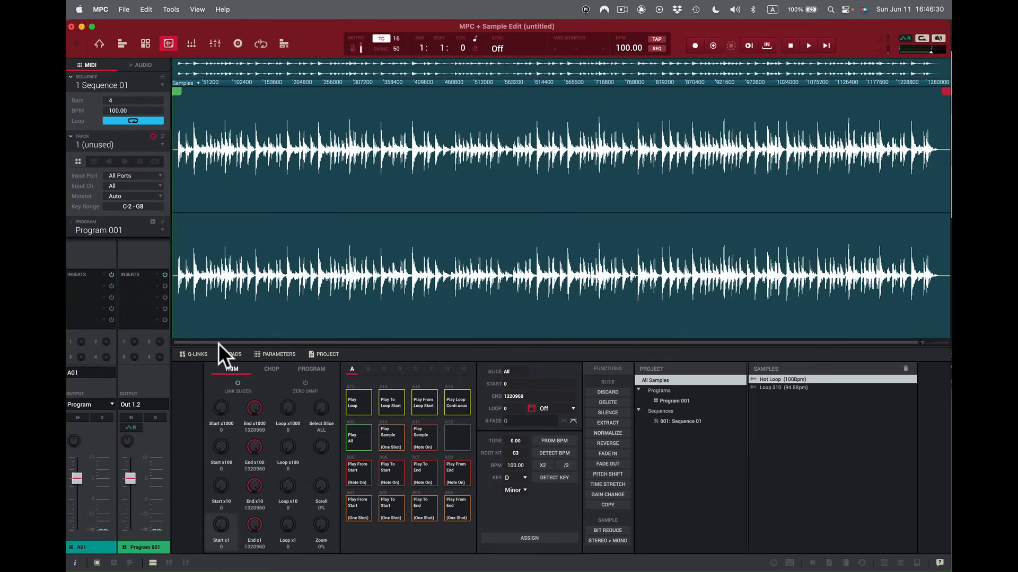
# Move the Hot Loop sample's end point back to about sample 356781 in Sample Edit.
pyautogui.click(99, 43)
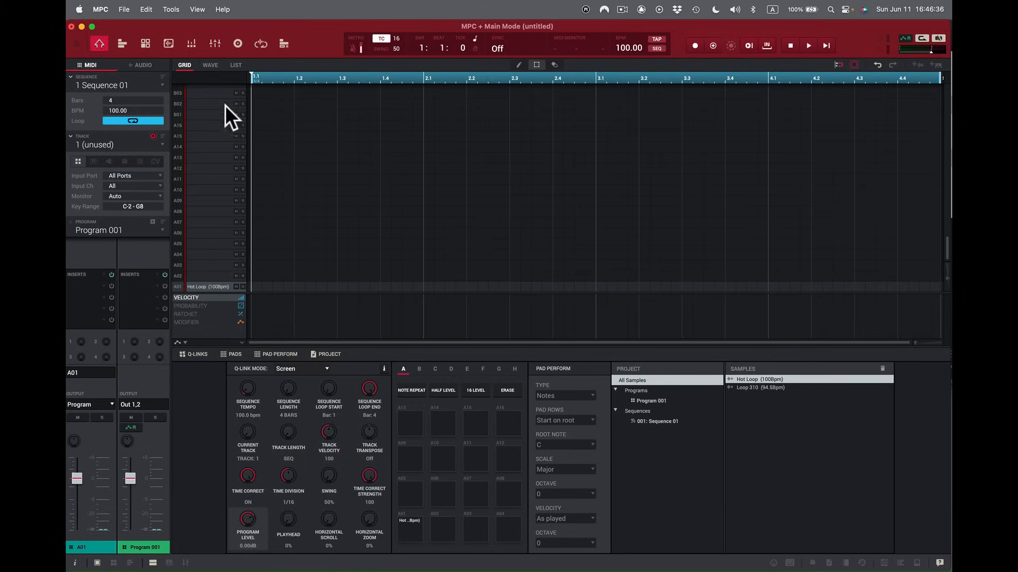
pyautogui.click(168, 43)
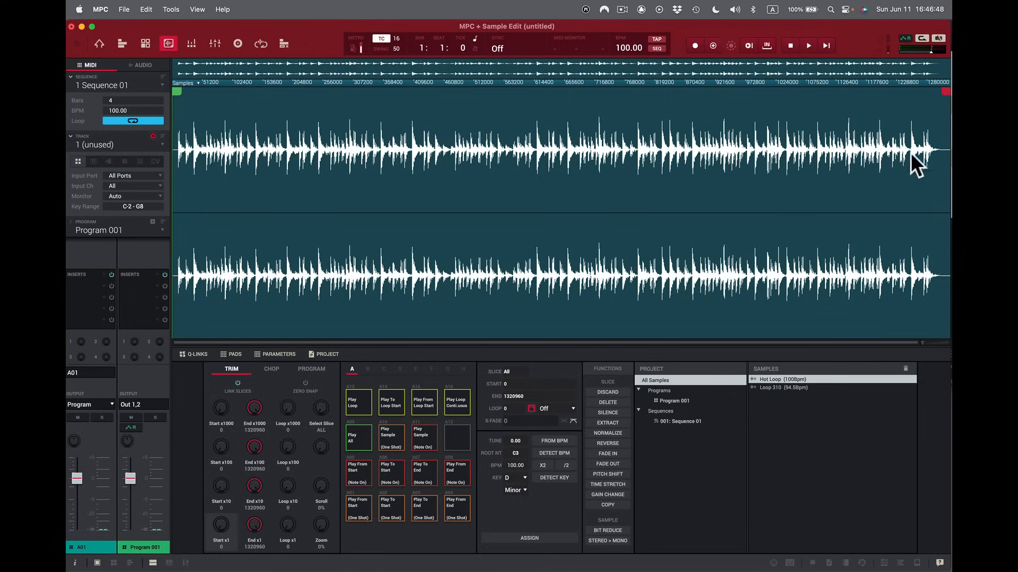
pyautogui.moveTo(939, 90)
pyautogui.mouseDown()
pyautogui.moveTo(729, 136)
pyautogui.moveTo(345, 152)
pyautogui.moveTo(378, 151)
pyautogui.mouseUp()
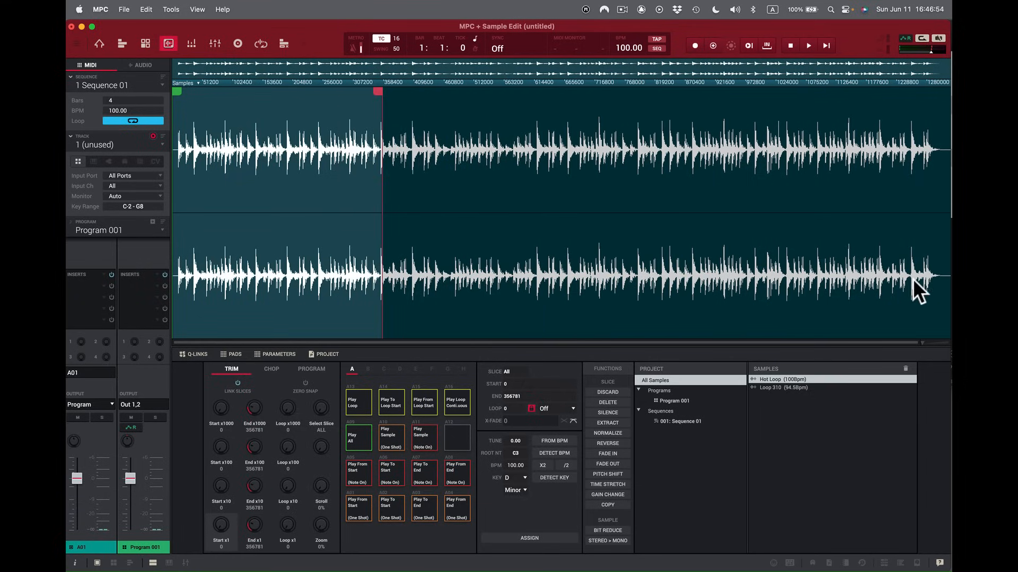
# Place a pad A01 note at the start of the sequence in Main Mode and play the sequence.
pyautogui.click(105, 45)
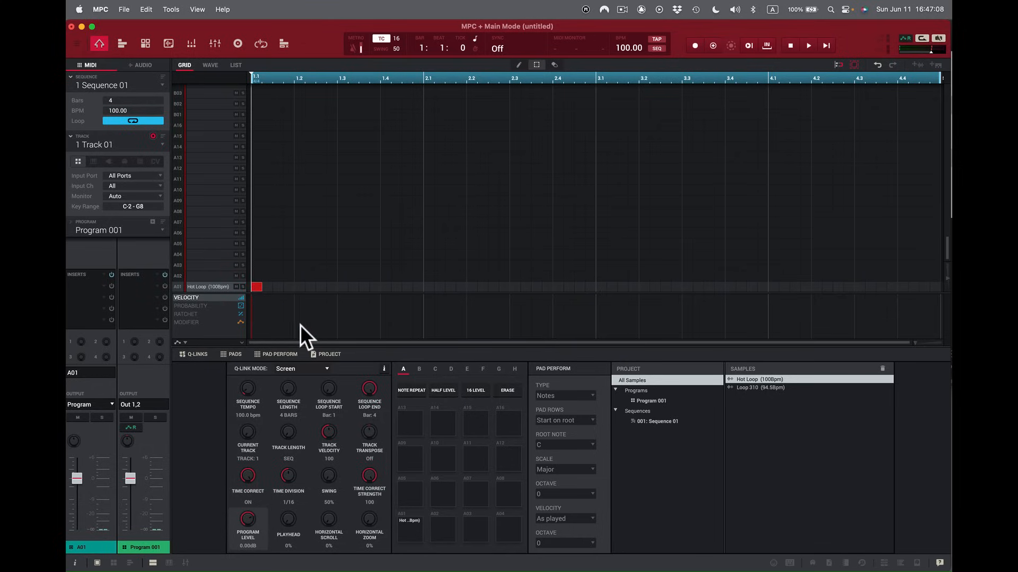
pyautogui.press('space')
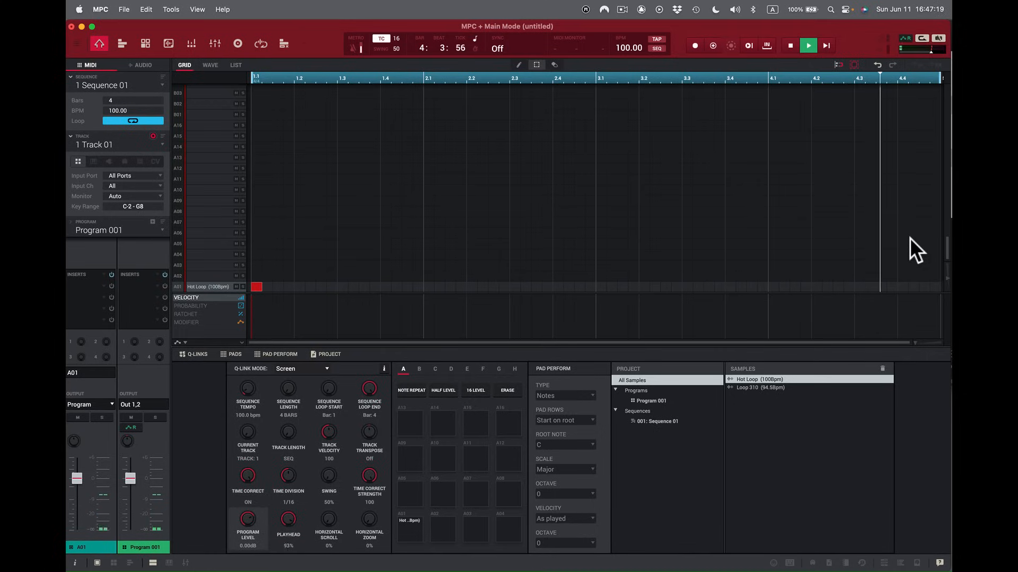
pyautogui.press('space')
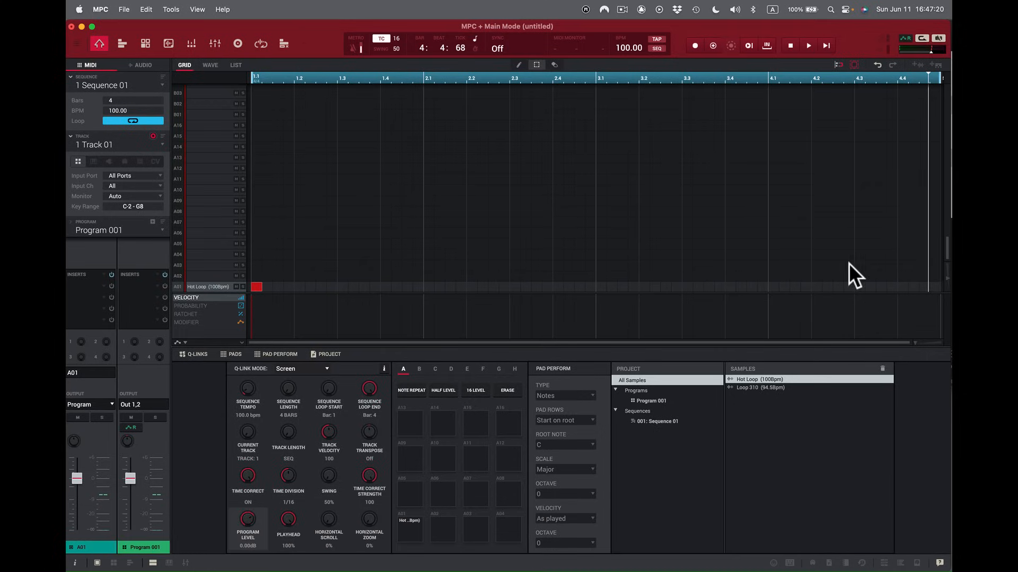
# Move the Hot Loop start point to about sample 8701 and repeatedly audition the sample from its start as a one shot.
pyautogui.click(165, 43)
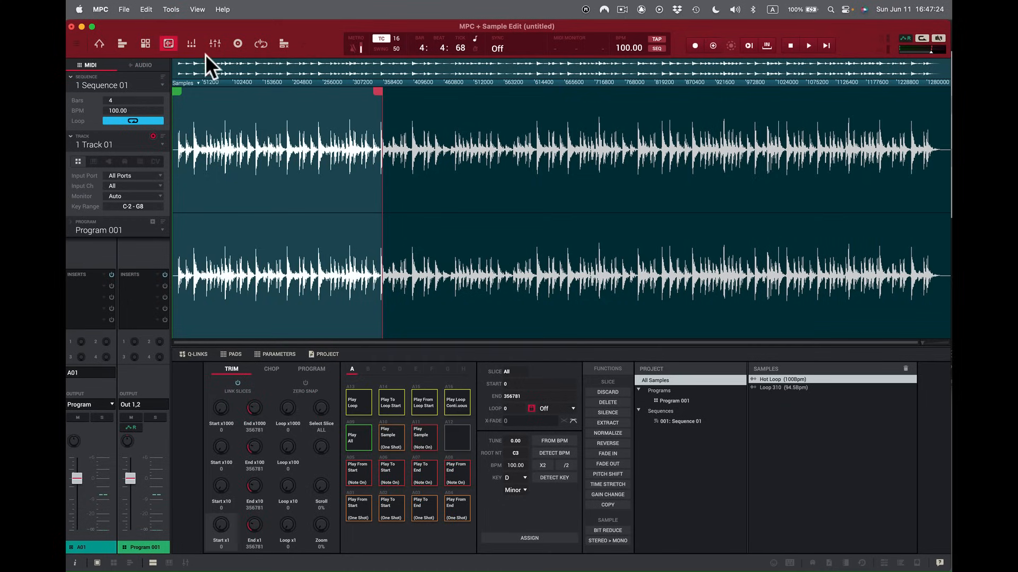
pyautogui.moveTo(177, 88); pyautogui.dragTo(181, 89)
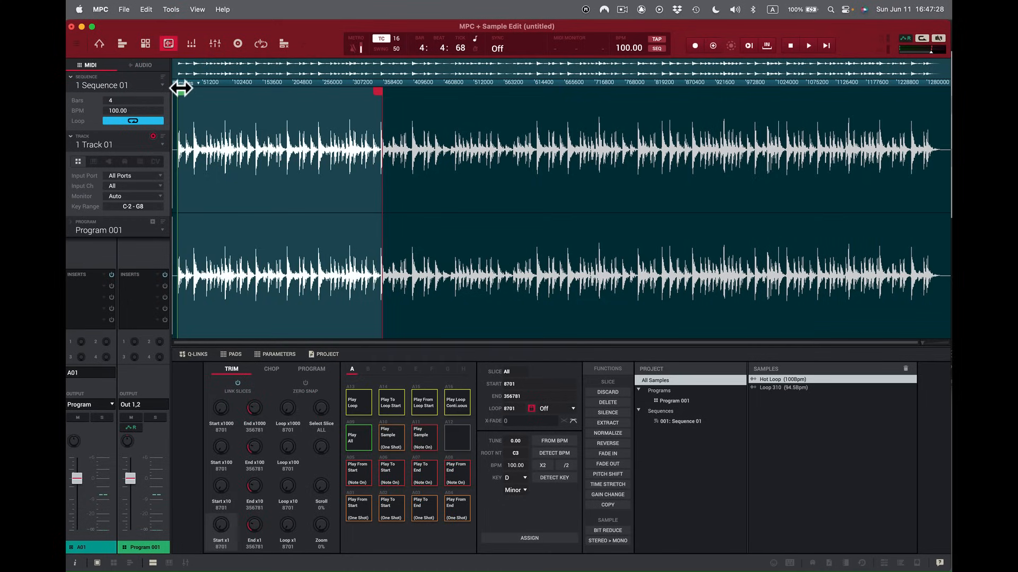
pyautogui.click(359, 509)
pyautogui.click(359, 510)
pyautogui.click(358, 510)
pyautogui.click(358, 510)
pyautogui.click(358, 509)
pyautogui.click(358, 510)
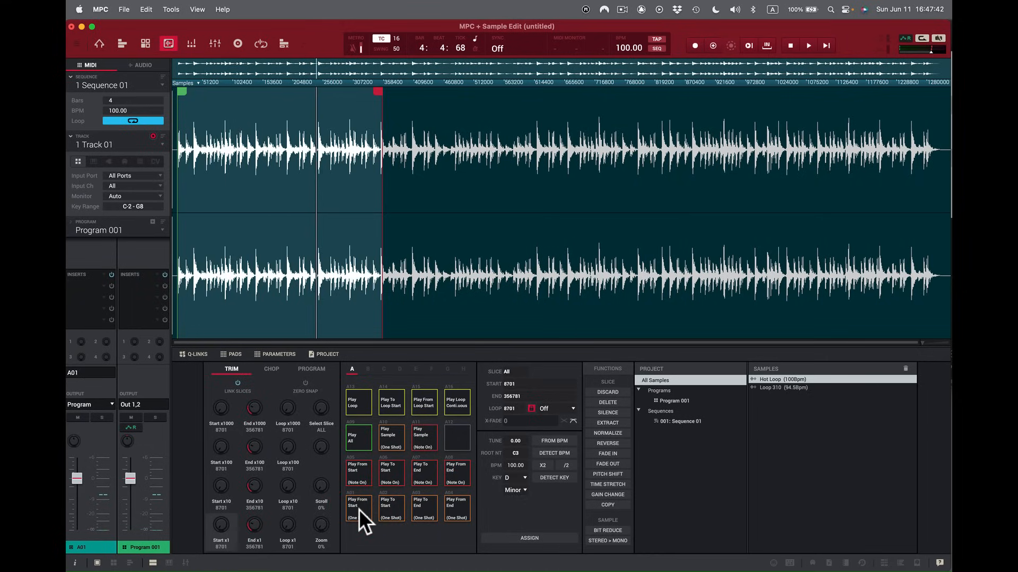
# Set the waveform ruler to Beats and place the Hot Loop end point at about sample 426397, near bar 5.
pyautogui.moveTo(377, 91); pyautogui.dragTo(445, 97)
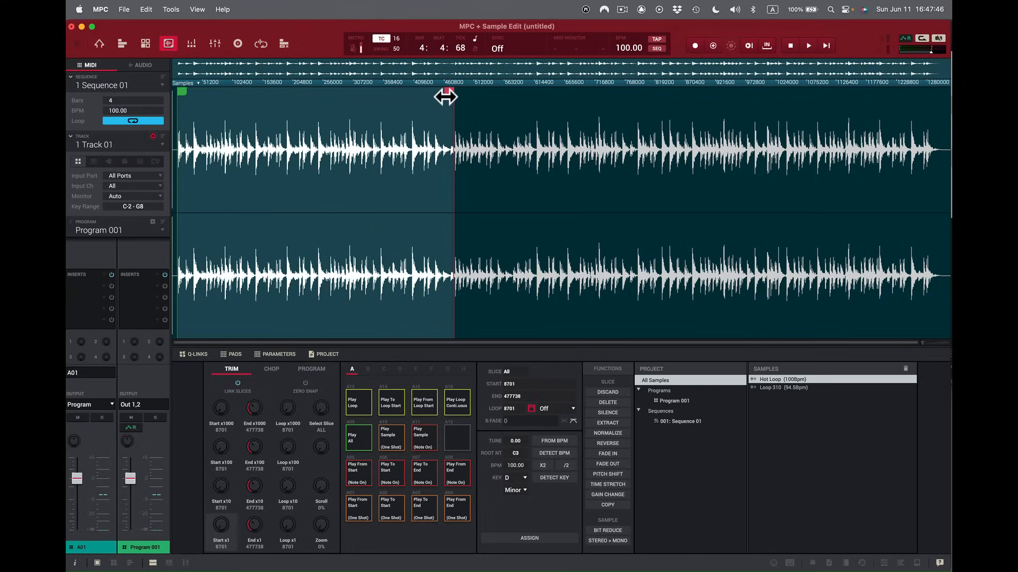
pyautogui.click(198, 81)
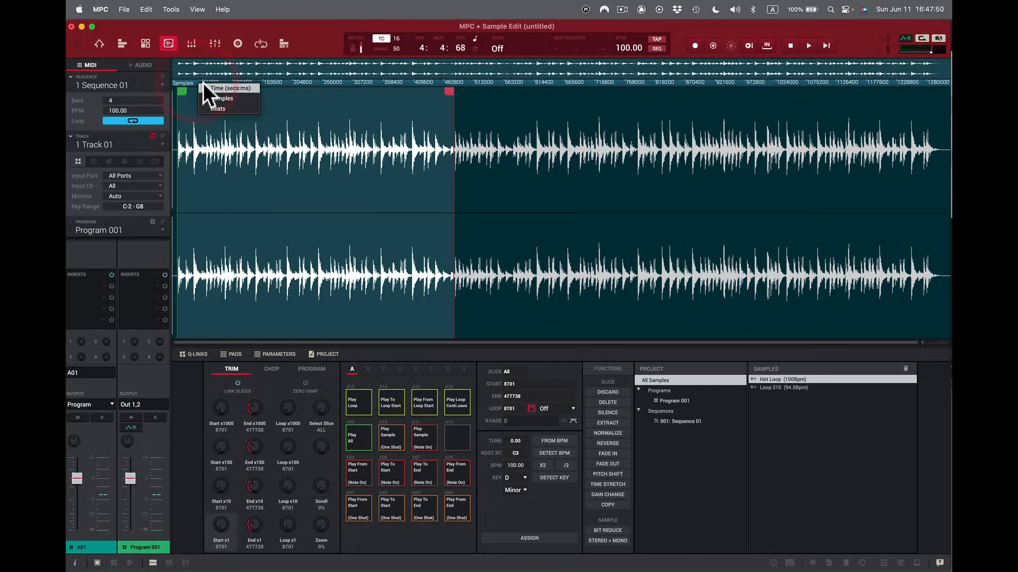
pyautogui.click(223, 102)
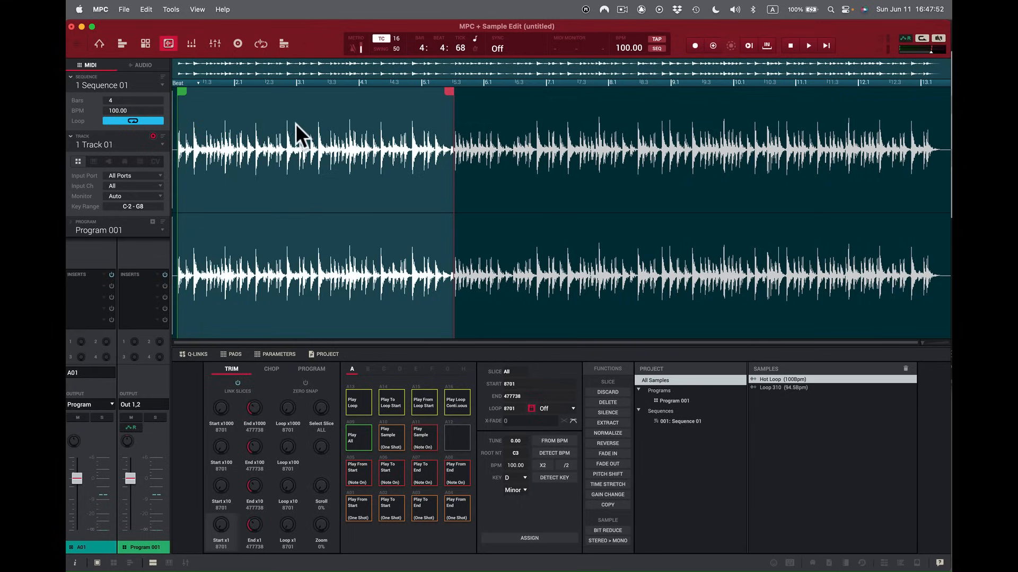
pyautogui.moveTo(445, 93); pyautogui.dragTo(414, 96)
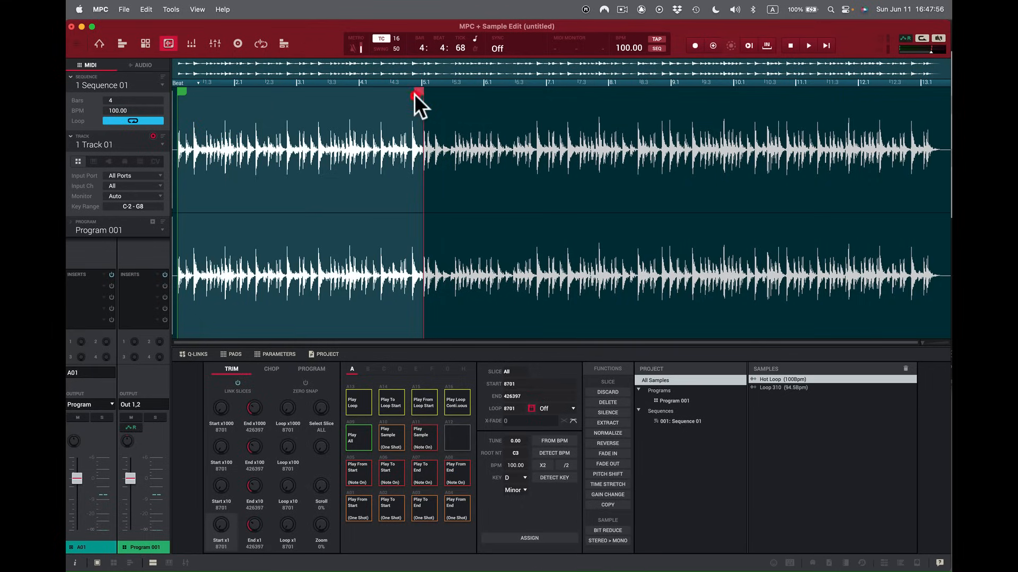
# Audition the trimmed region with Play Loop Continuous and play the sequence to check its timing.
pyautogui.click(459, 407)
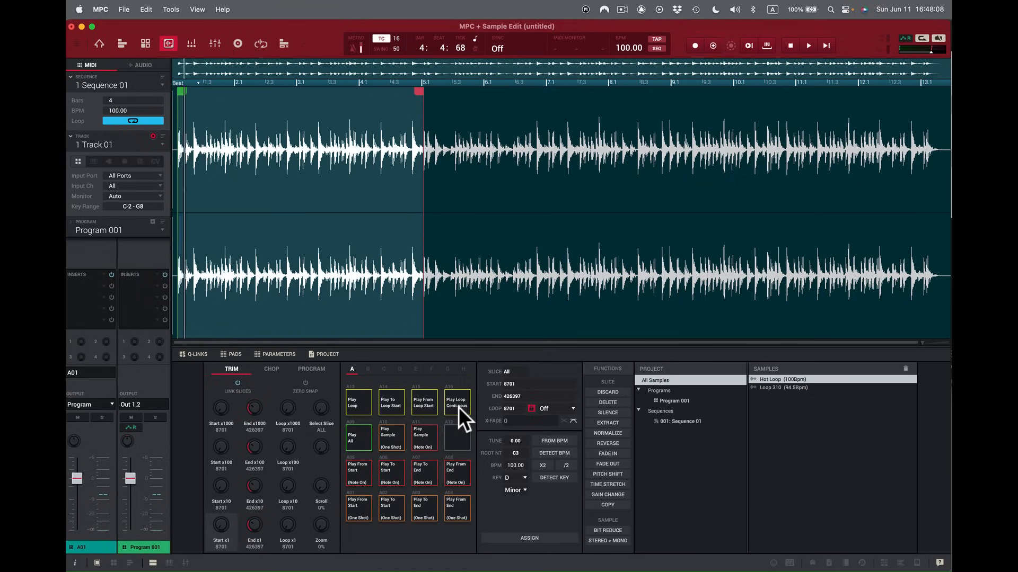
pyautogui.press('space')
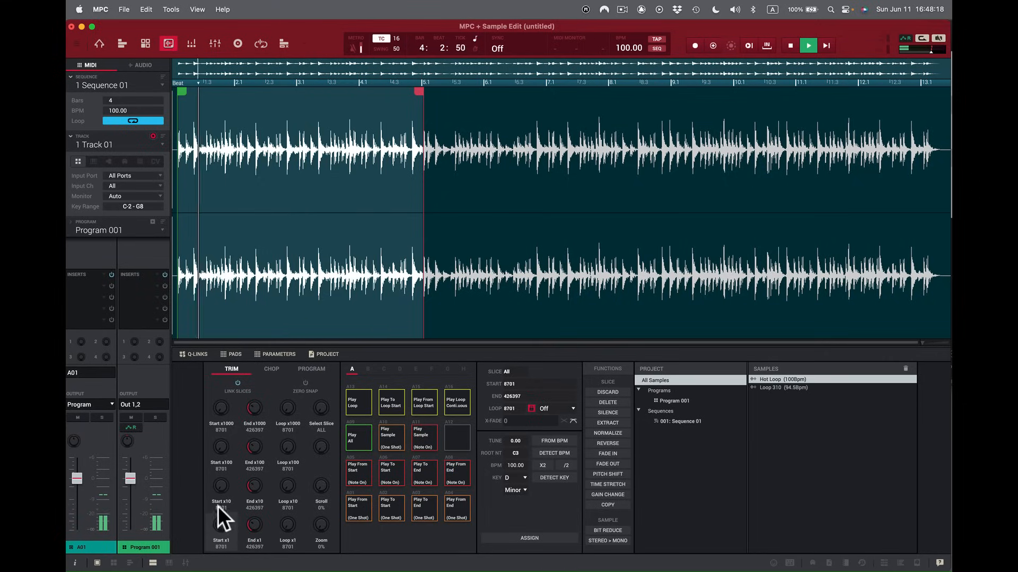
pyautogui.click(457, 403)
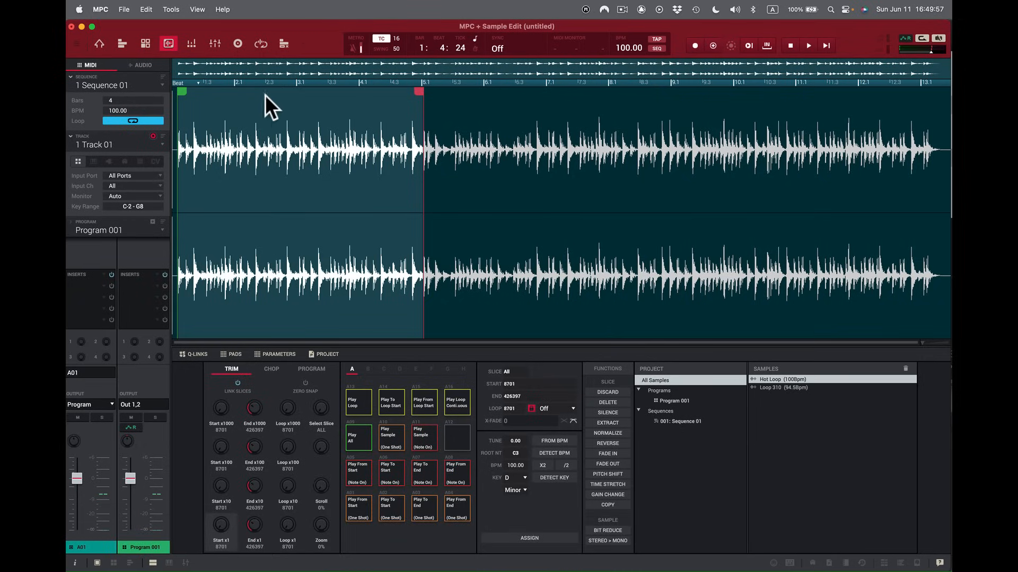
# Fine-tune the Hot Loop end point to about sample 427601, just before the hit after bar 5.
pyautogui.moveTo(925, 342); pyautogui.dragTo(929, 342)
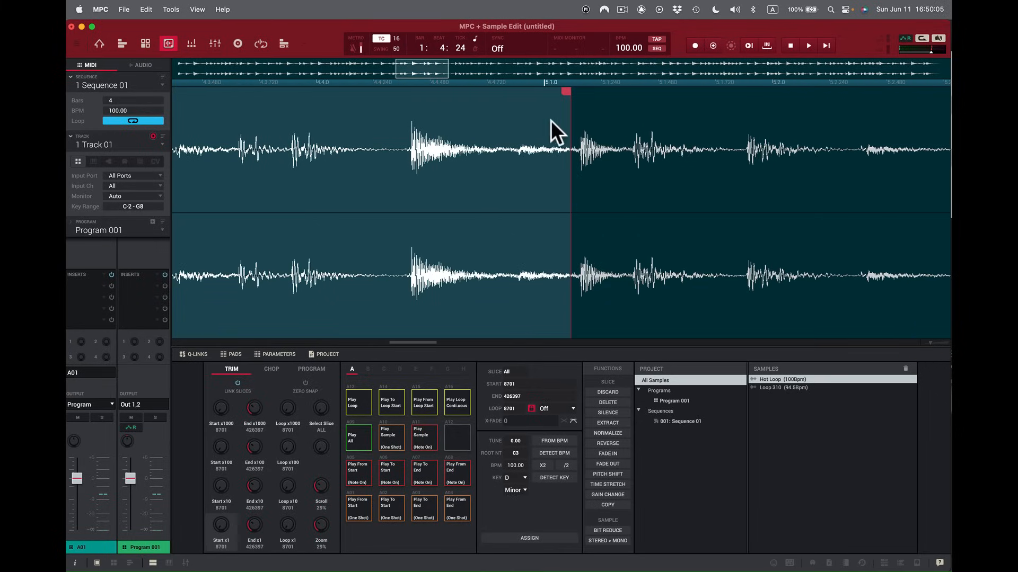
pyautogui.moveTo(570, 94); pyautogui.dragTo(579, 91)
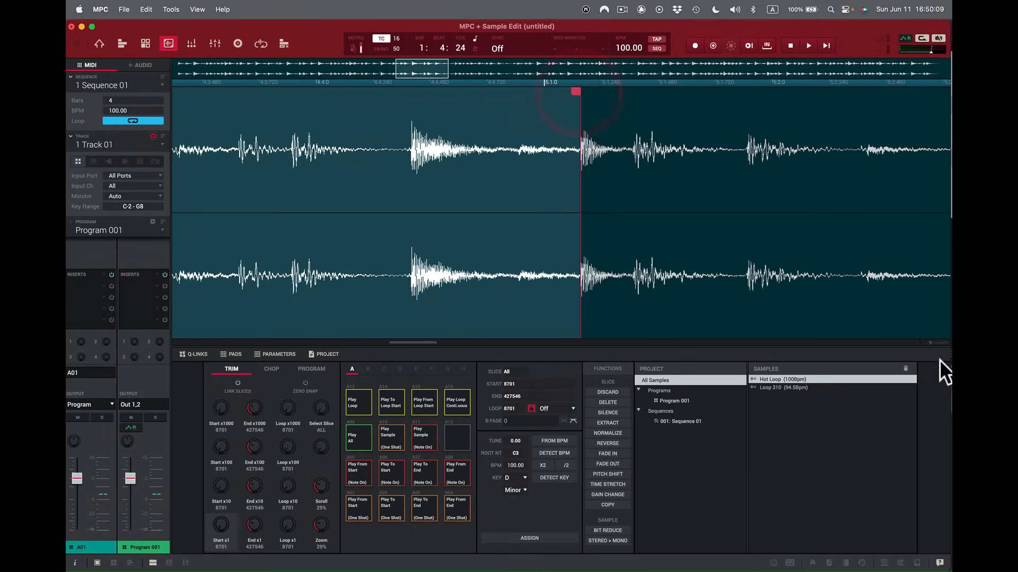
pyautogui.moveTo(930, 342); pyautogui.dragTo(947, 351)
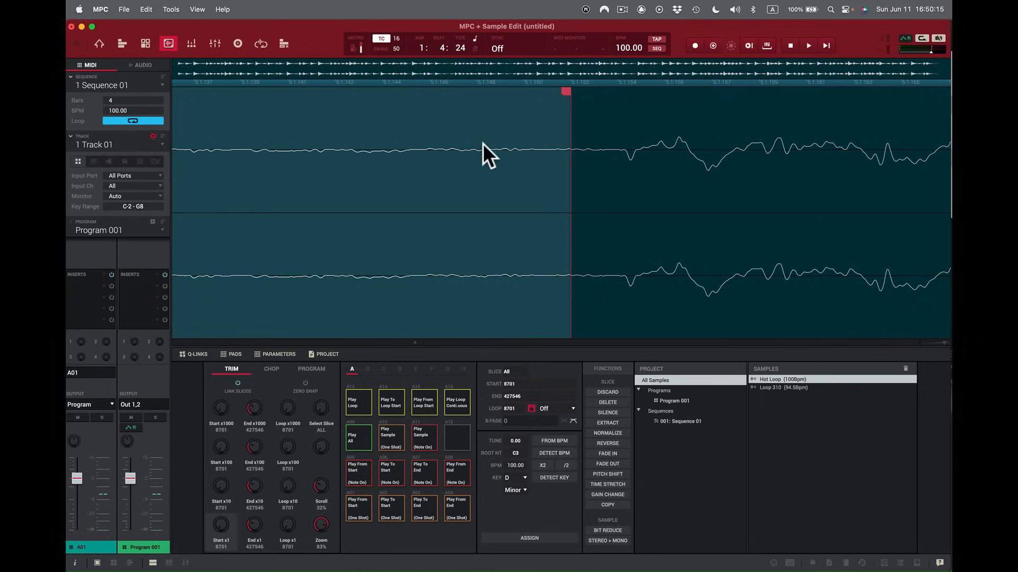
pyautogui.moveTo(565, 90); pyautogui.dragTo(617, 97)
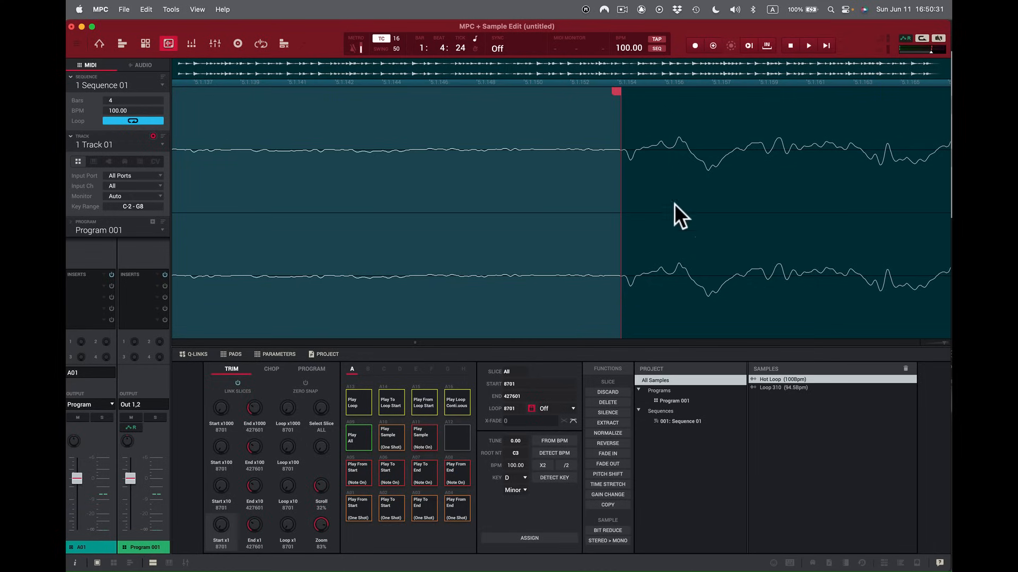
# Fine-tune the Hot Loop start point to about sample 10449, right where the first hit begins.
pyautogui.moveTo(946, 343); pyautogui.dragTo(924, 344)
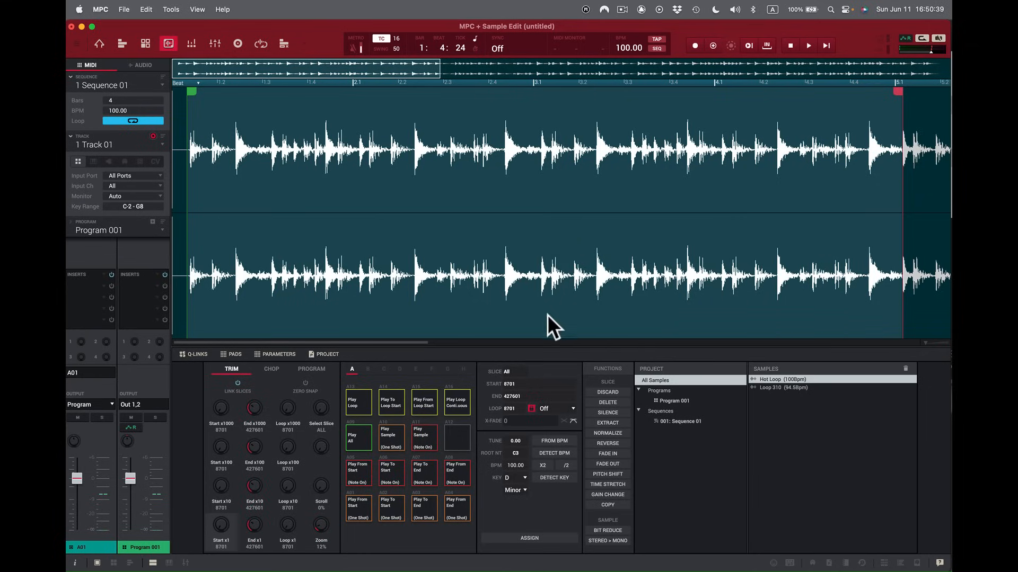
pyautogui.moveTo(188, 89); pyautogui.dragTo(191, 90)
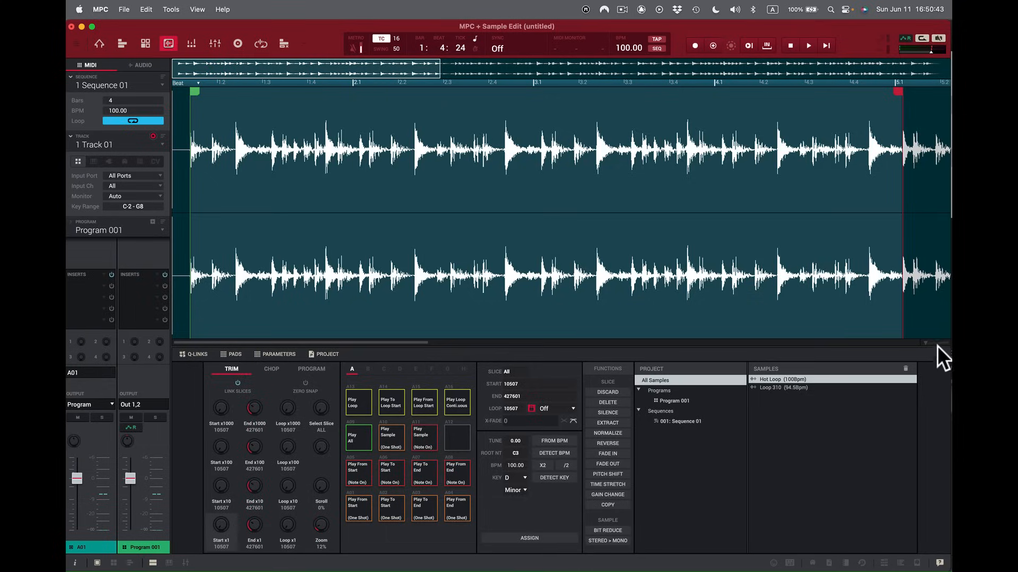
pyautogui.moveTo(928, 343); pyautogui.dragTo(941, 343)
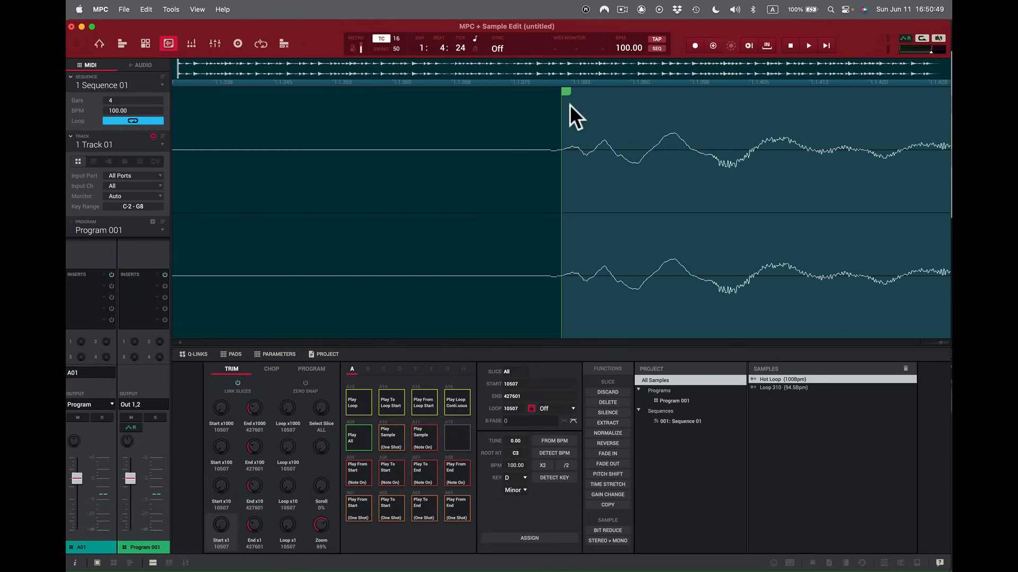
pyautogui.moveTo(564, 91); pyautogui.dragTo(548, 96)
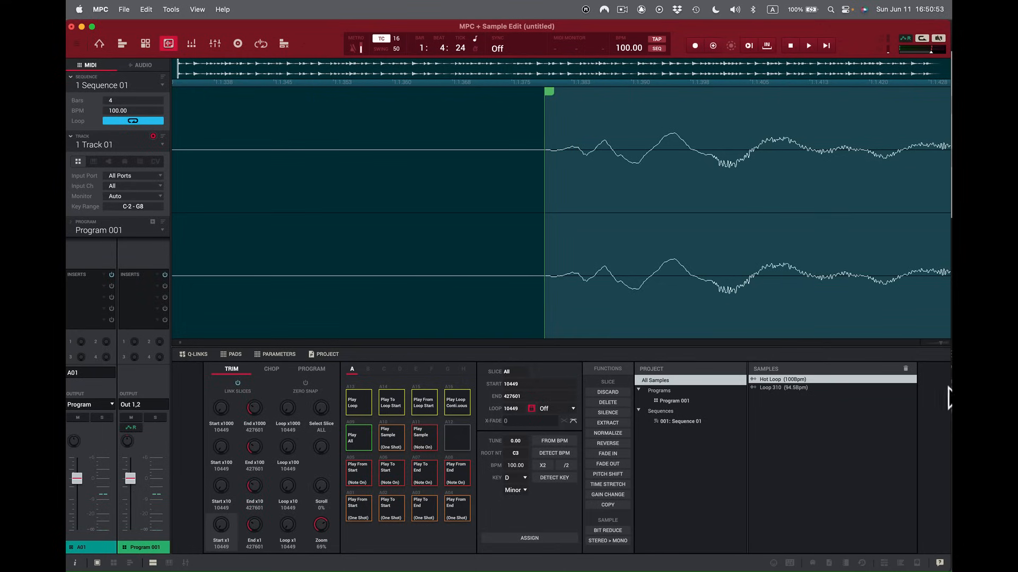
pyautogui.moveTo(943, 342)
pyautogui.mouseDown()
pyautogui.moveTo(920, 351)
pyautogui.moveTo(920, 368)
pyautogui.mouseUp()
pyautogui.moveTo(852, 570)
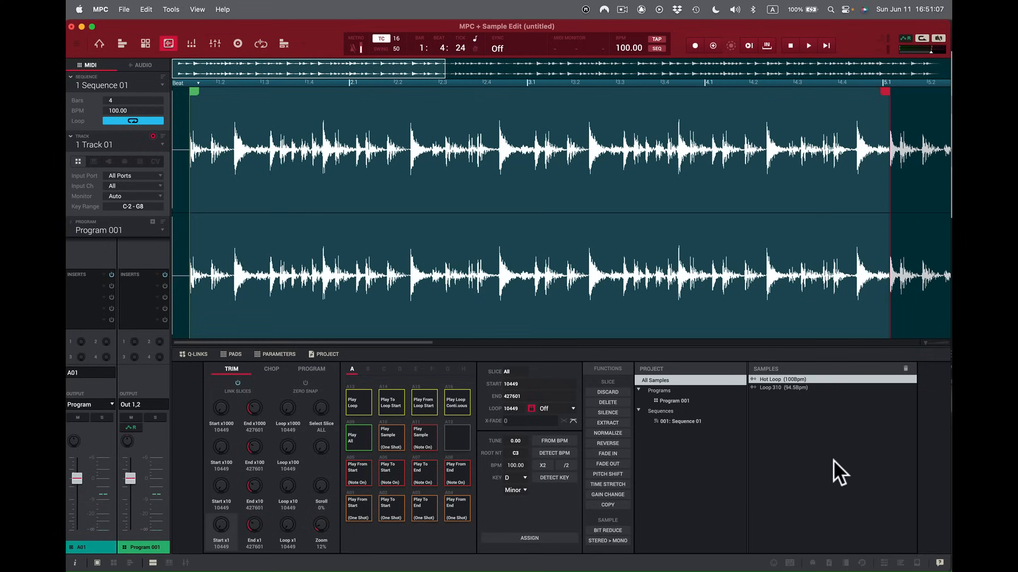
# Play the sequence in Main Mode from its beginning to check the trimmed Hot Loop on pad A01.
pyautogui.click(98, 42)
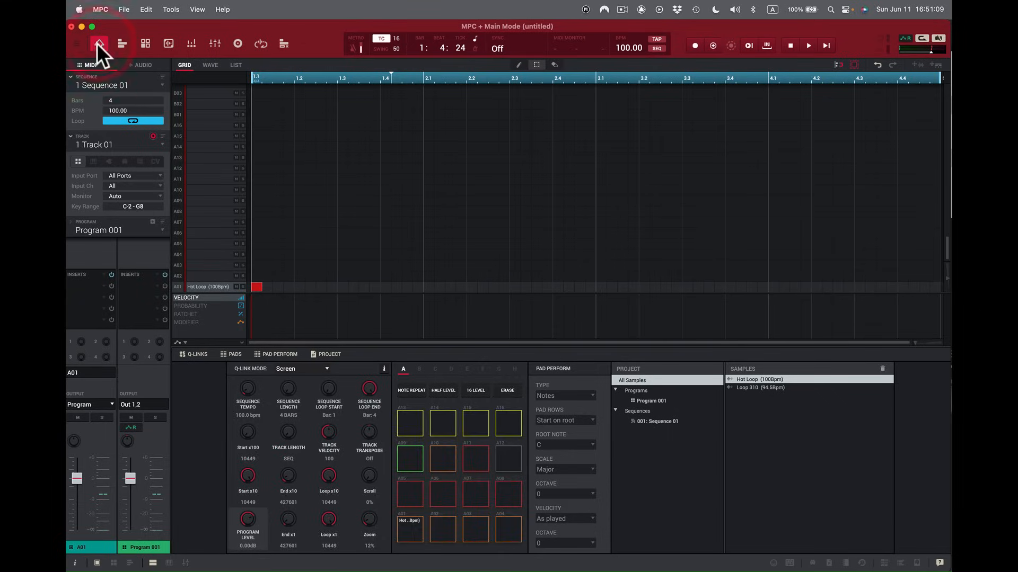
pyautogui.click(256, 287)
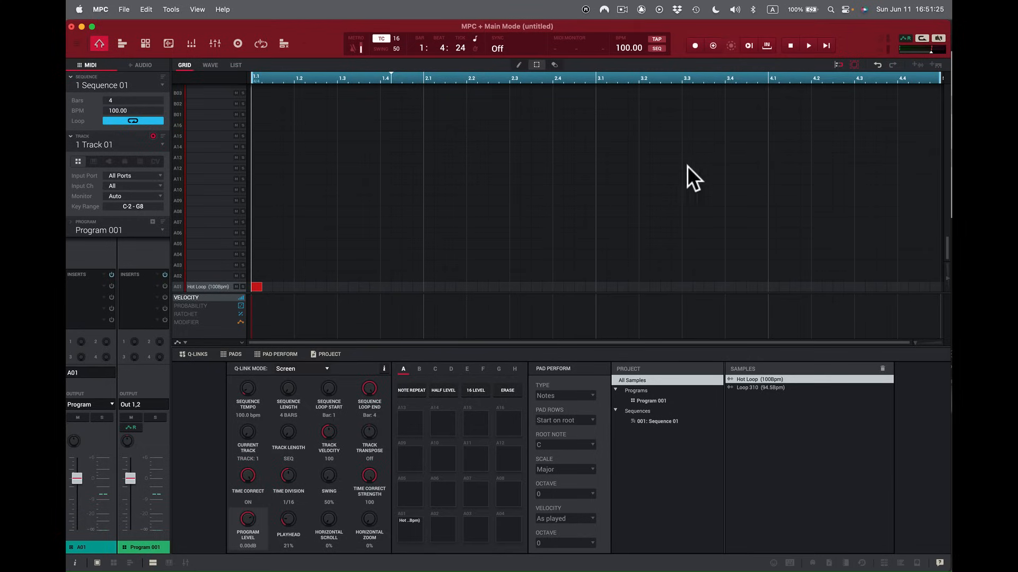
pyautogui.click(809, 45)
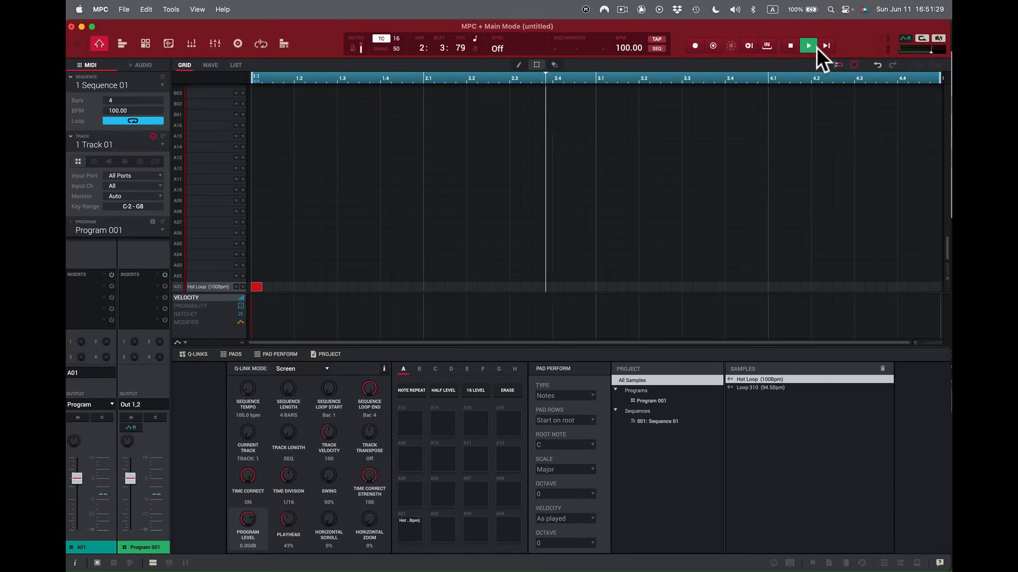
pyautogui.click(824, 45)
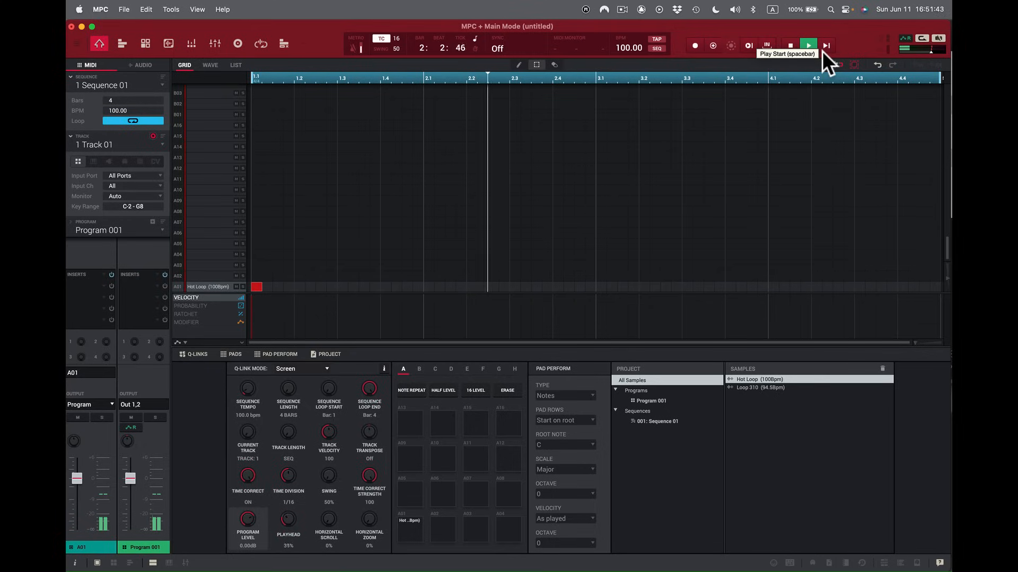
pyautogui.press('space')
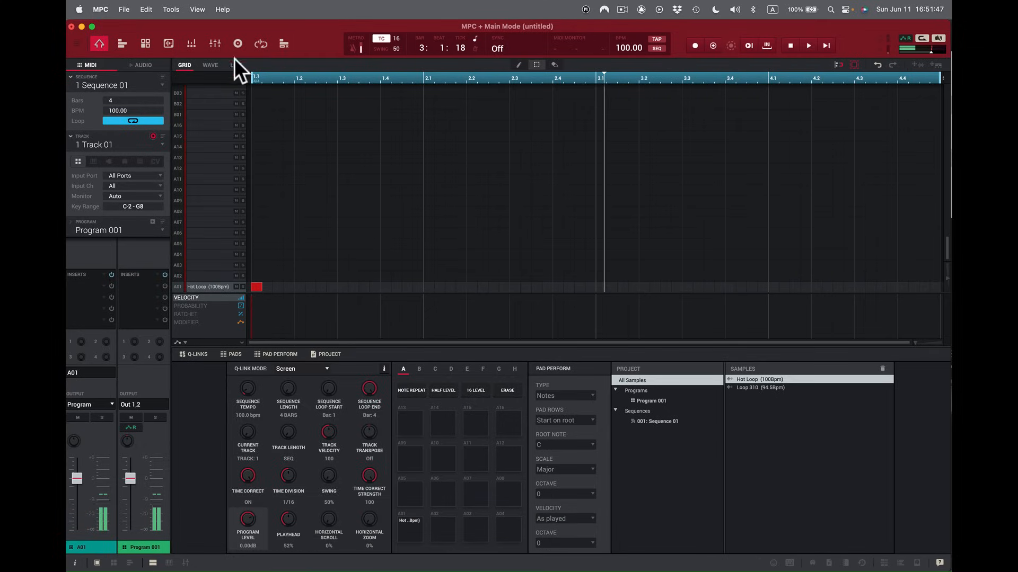
# Audition the trimmed Hot Loop region in Sample Edit with Play Loop Continuous.
pyautogui.click(169, 44)
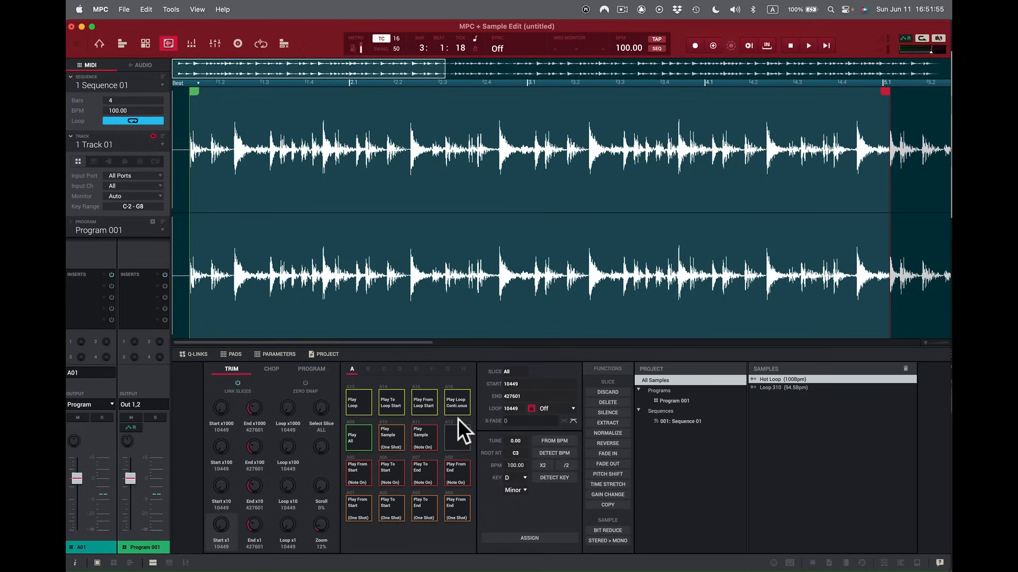
pyautogui.click(457, 405)
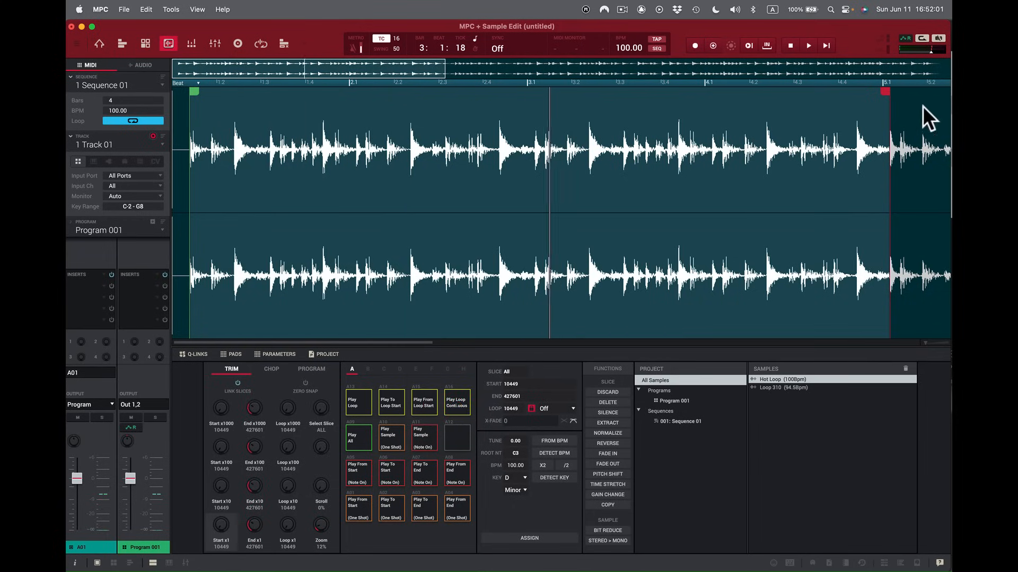
pyautogui.moveTo(927, 343); pyautogui.dragTo(909, 342)
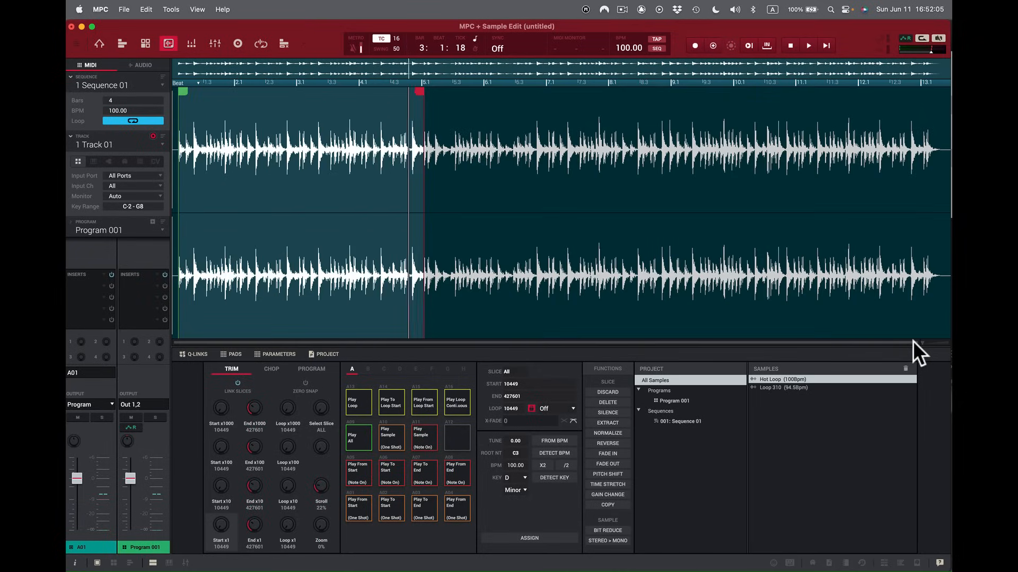
pyautogui.moveTo(913, 341); pyautogui.dragTo(923, 339)
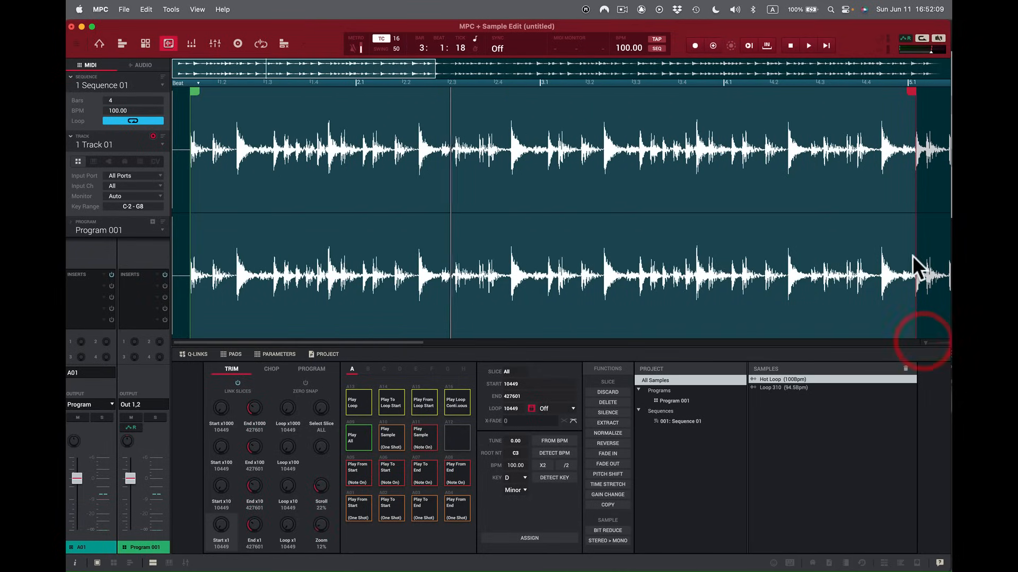
# Extend the Hot Loop end point to about sample 432158 and audition the region with Play Loop Continuous.
pyautogui.click(913, 97)
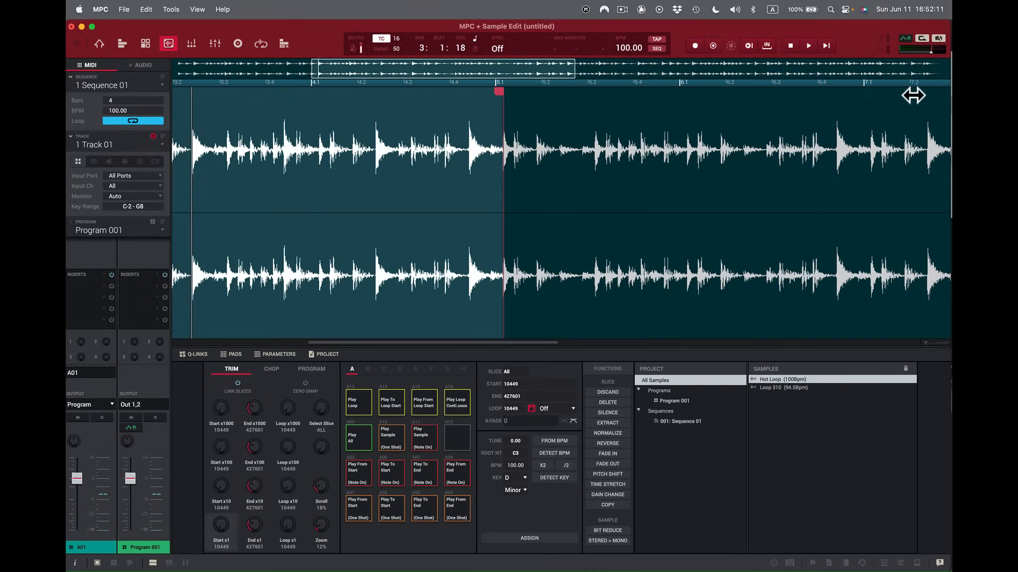
pyautogui.moveTo(500, 91); pyautogui.dragTo(508, 93)
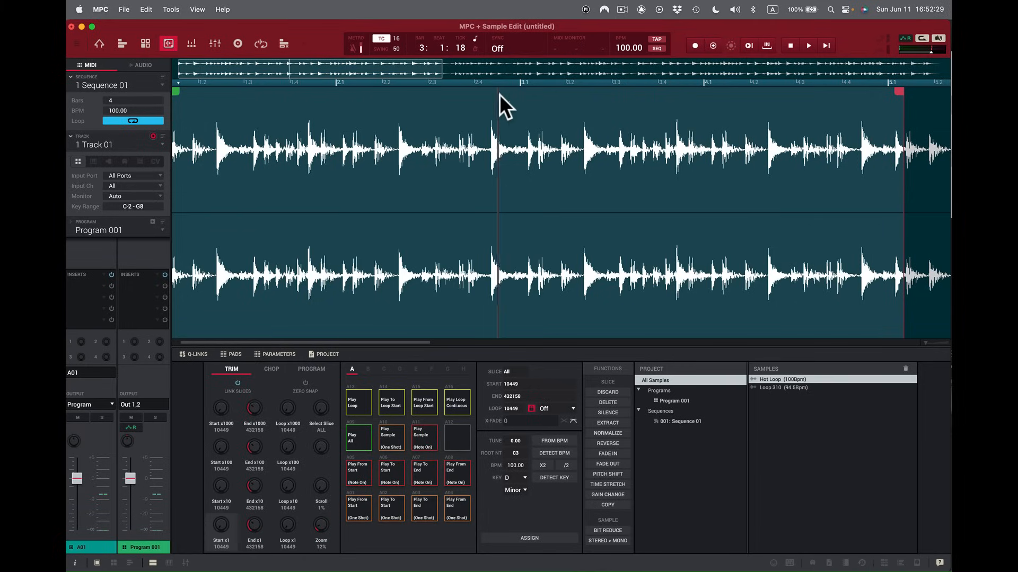
pyautogui.click(459, 406)
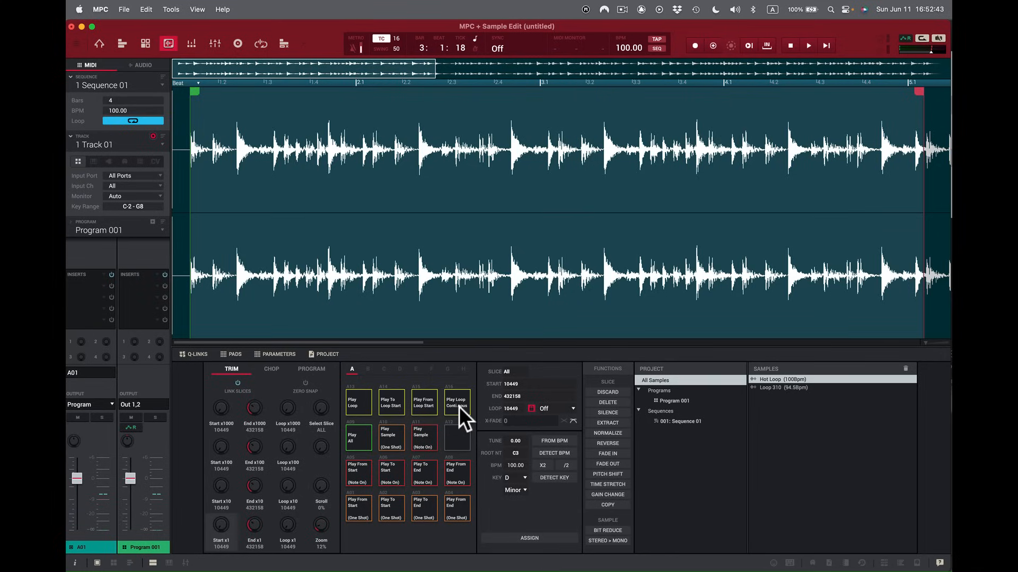
pyautogui.press('shift+super')
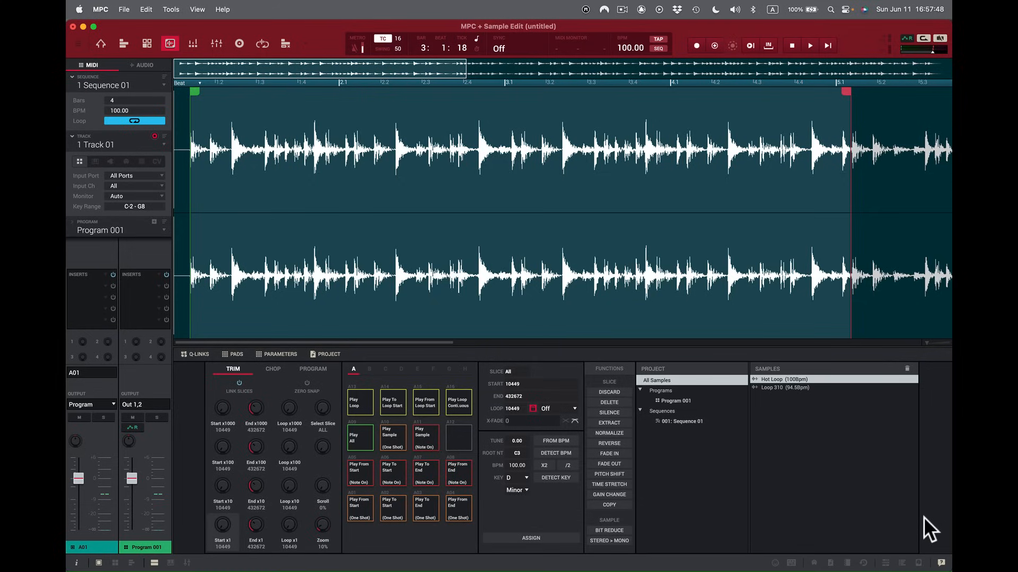
pyautogui.click(459, 404)
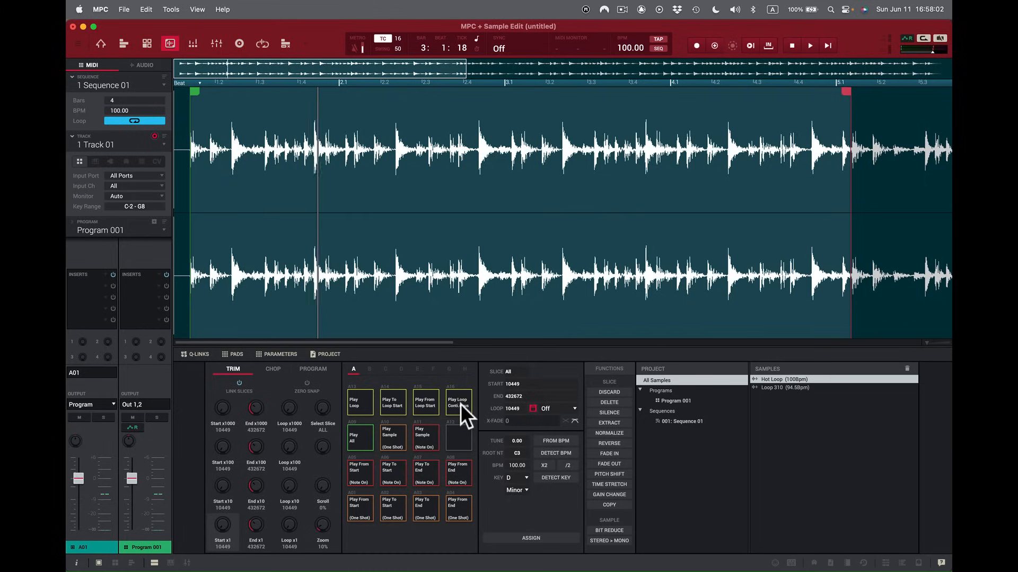
pyautogui.click(460, 404)
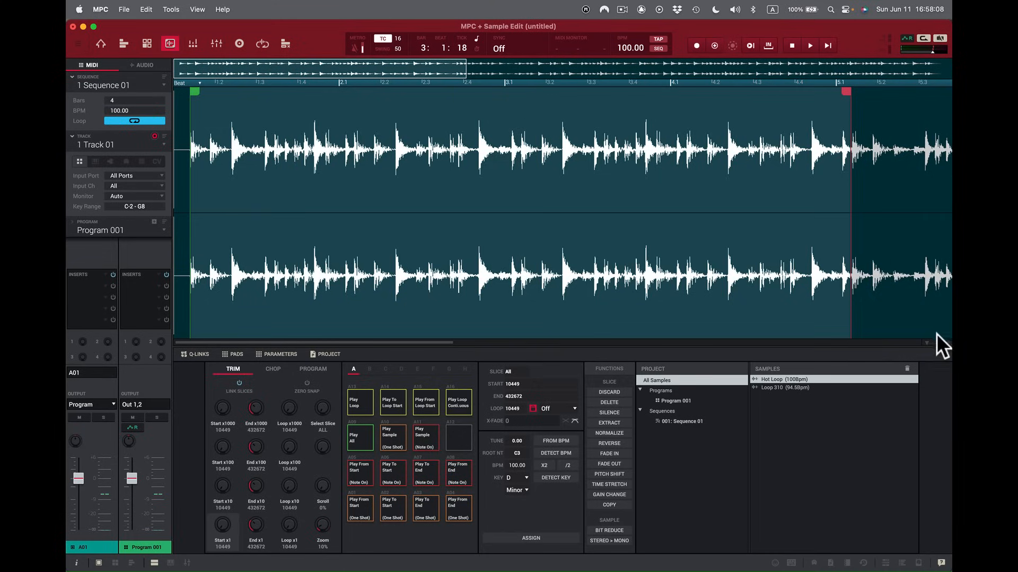
# Fine-tune the Hot Loop end point to about sample 433519, right before the next hit, and audition the loop.
pyautogui.moveTo(930, 343); pyautogui.dragTo(935, 338)
pyautogui.moveTo(566, 96); pyautogui.dragTo(600, 100)
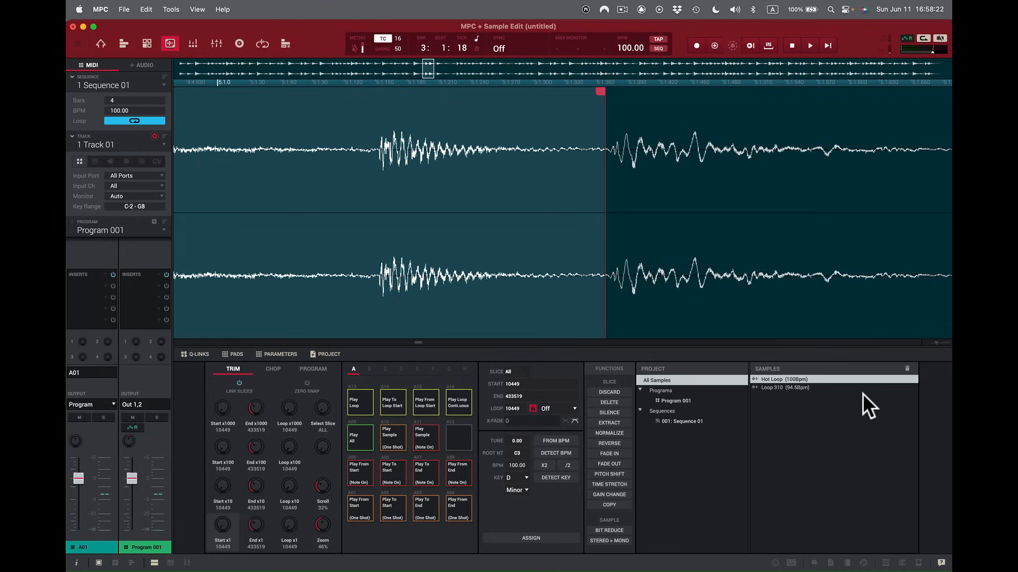
pyautogui.moveTo(937, 342); pyautogui.dragTo(924, 338)
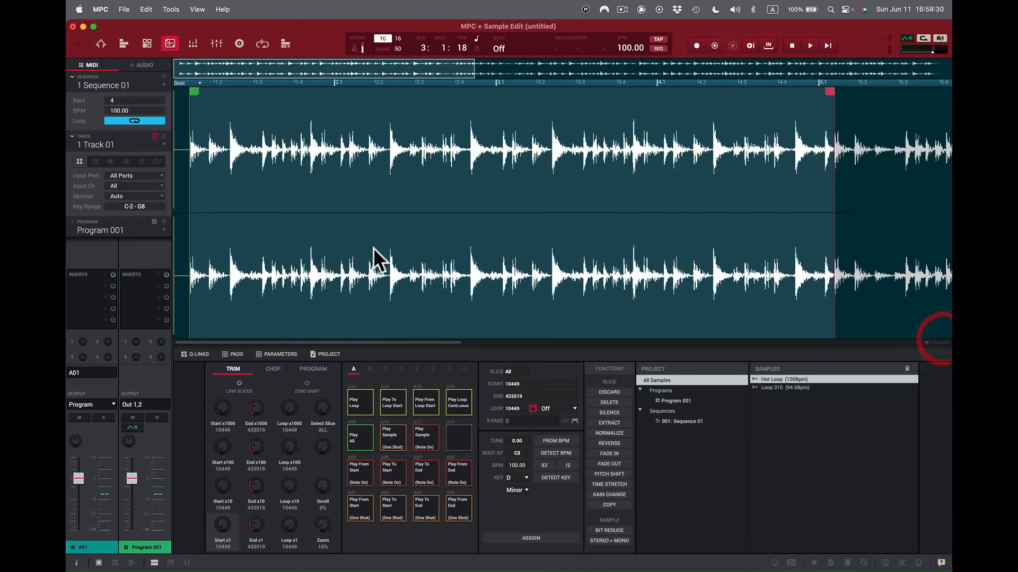
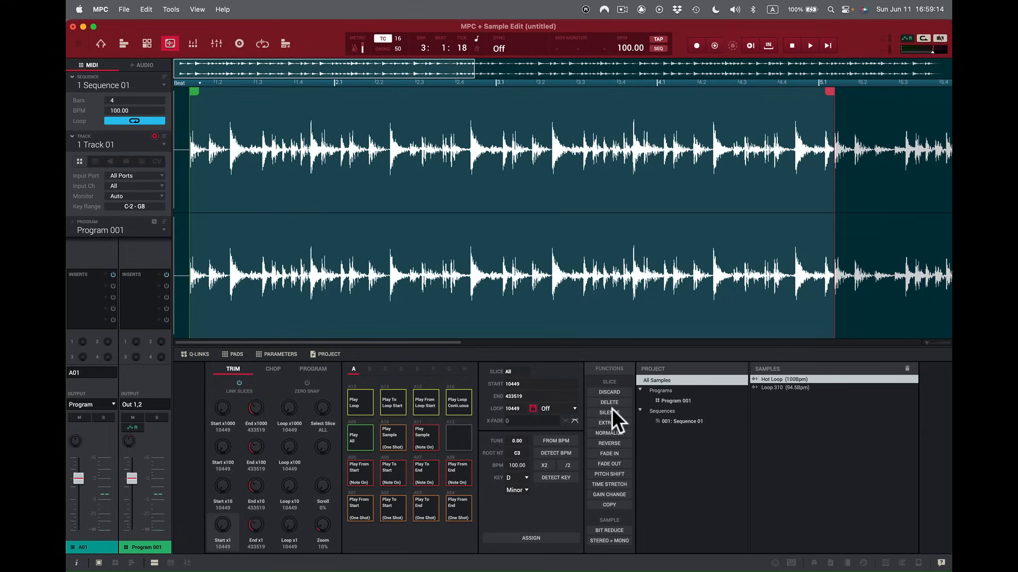
pyautogui.click(457, 399)
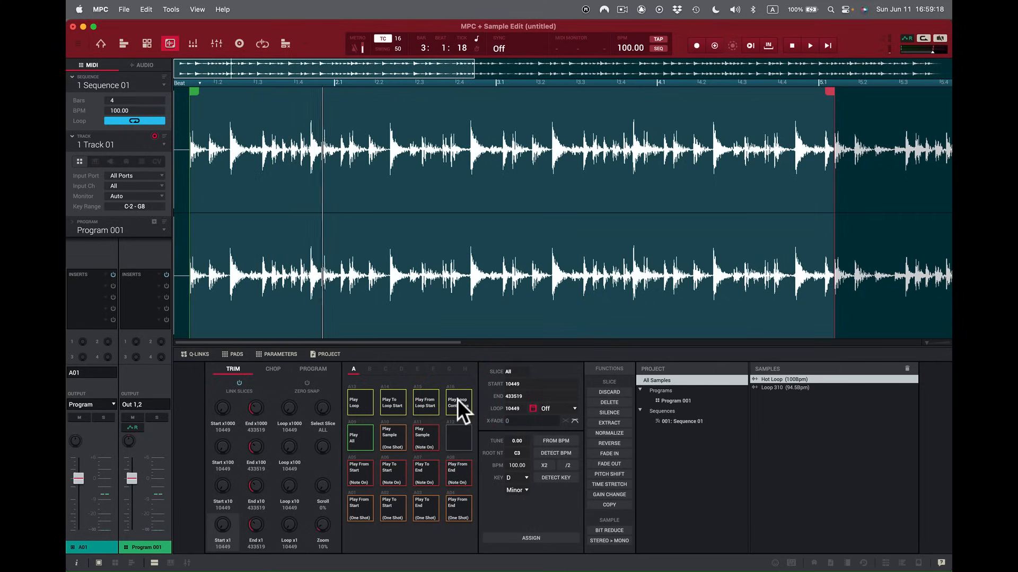
pyautogui.click(456, 400)
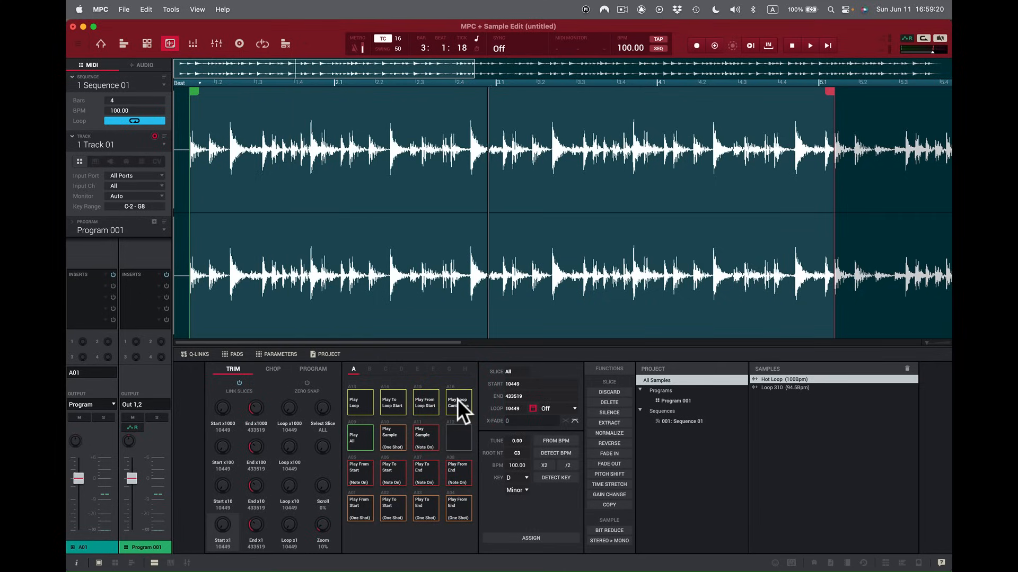
# Discard the audio outside the Hot Loop's start and end points, check the shortened waveform, and undo the discard.
pyautogui.click(606, 391)
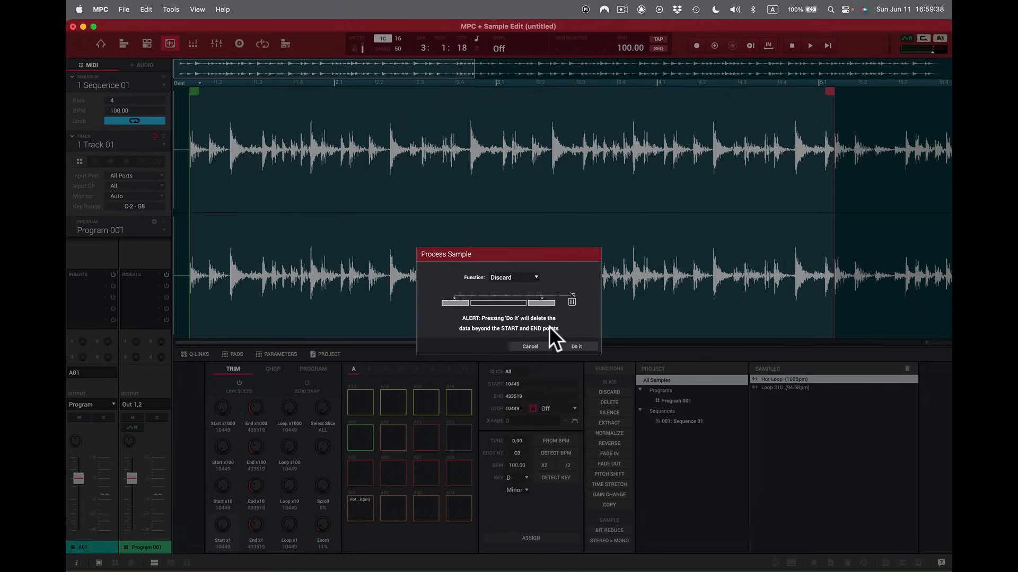
pyautogui.click(529, 346)
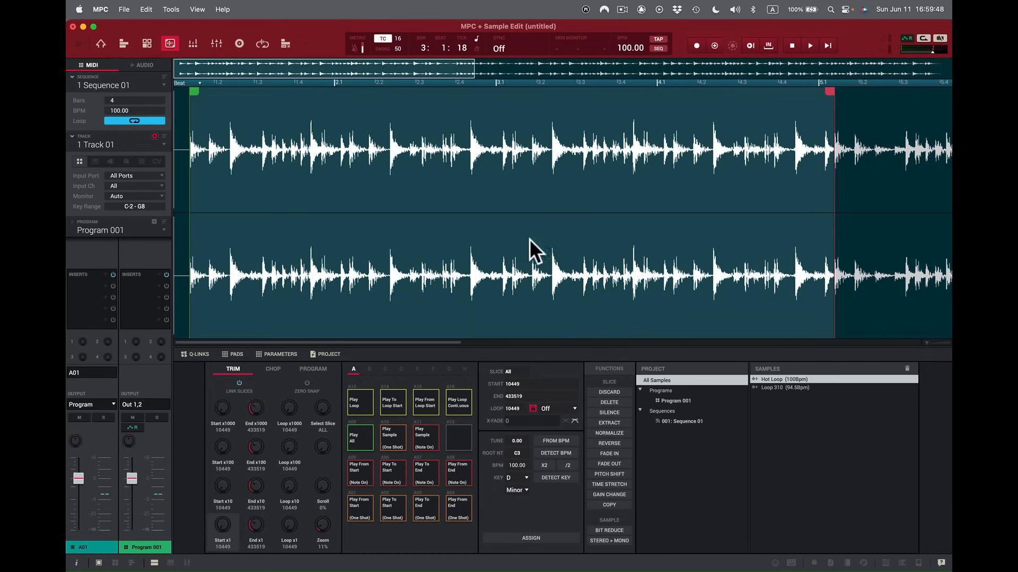
pyautogui.click(609, 394)
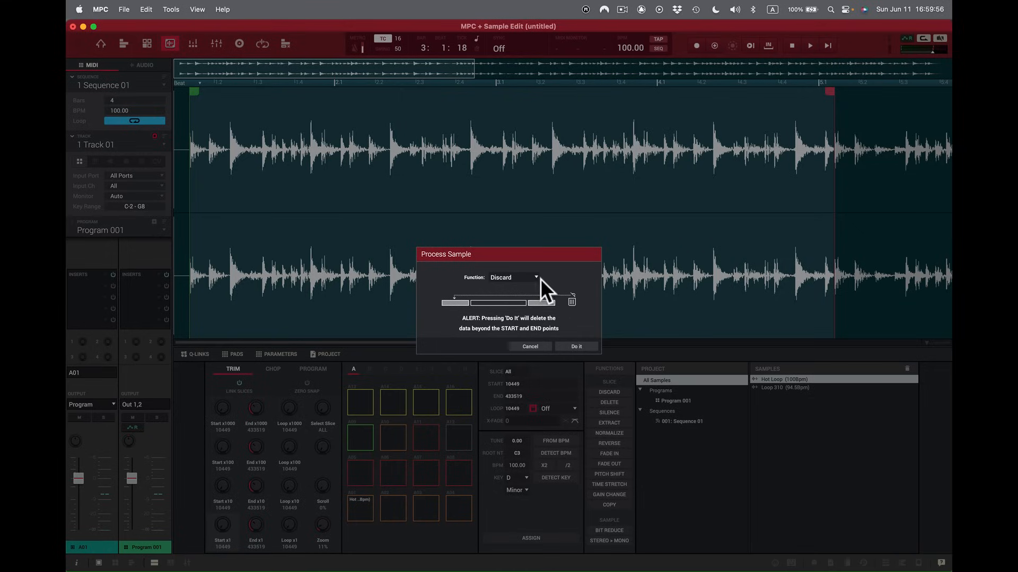
pyautogui.click(578, 346)
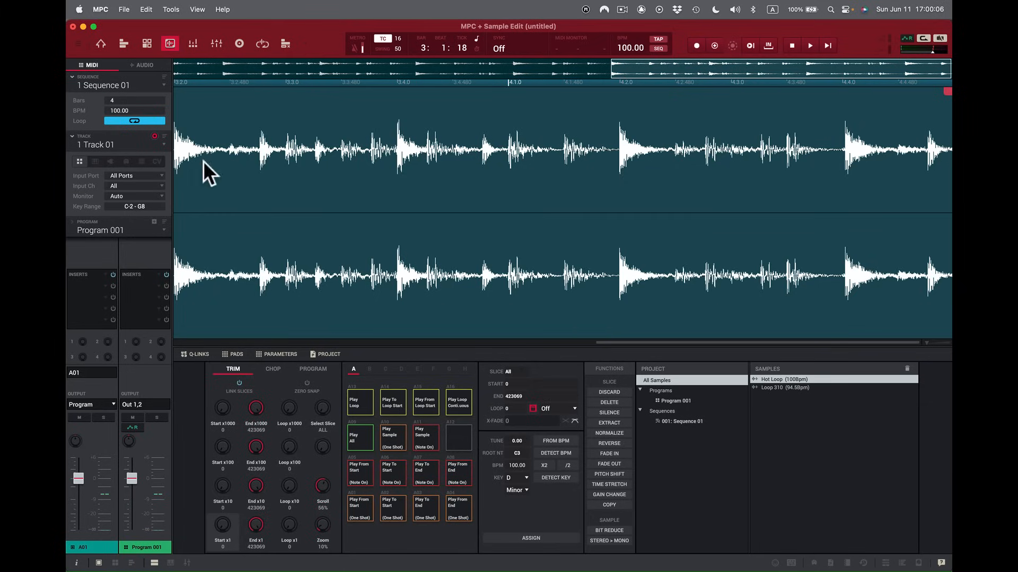
pyautogui.moveTo(927, 342); pyautogui.dragTo(853, 338)
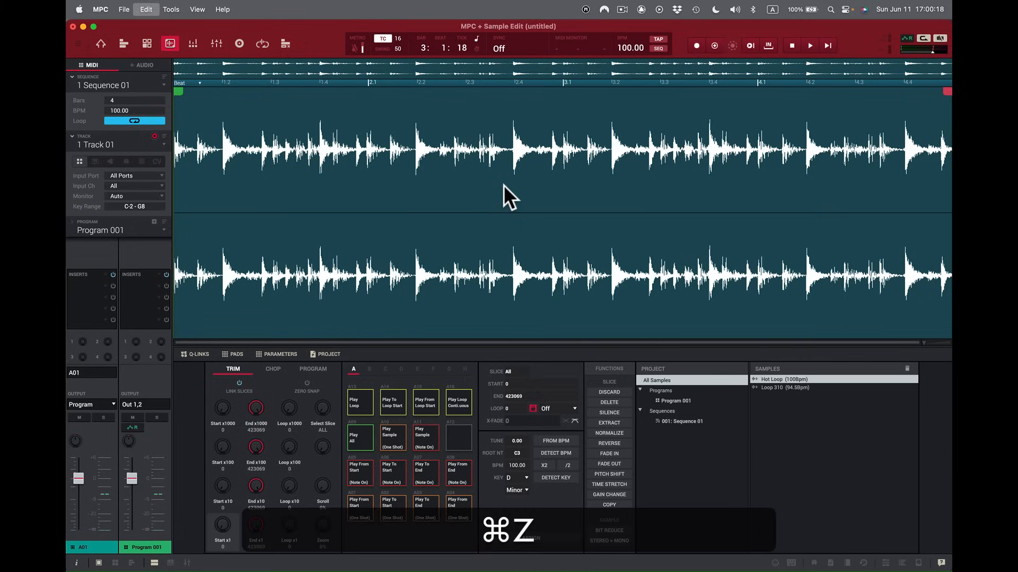
pyautogui.press('super+z')
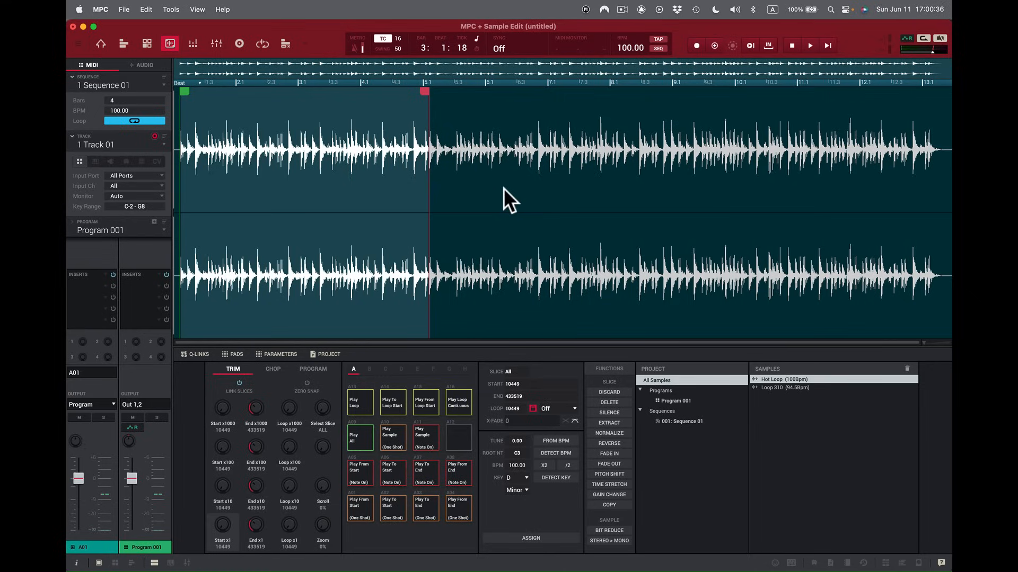
# Extract the Hot Loop region between the start and end points as a new sample, view it, and reselect the original.
pyautogui.click(611, 423)
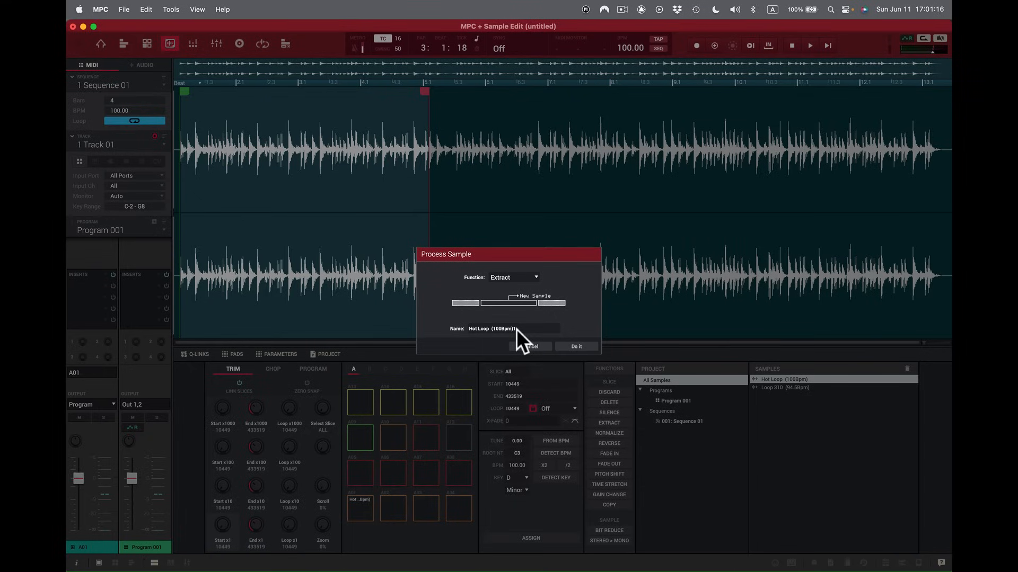
pyautogui.click(578, 346)
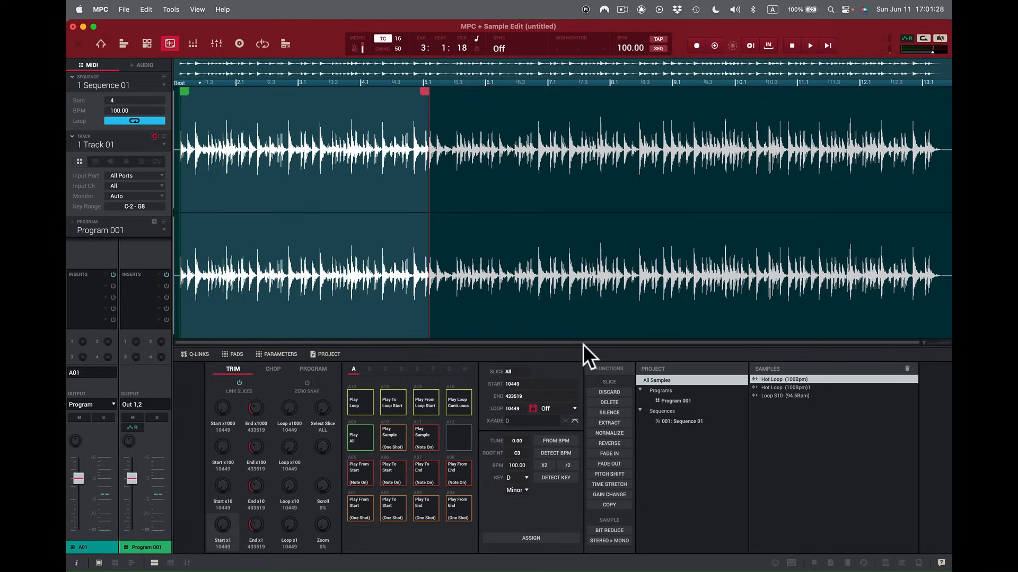
pyautogui.click(795, 389)
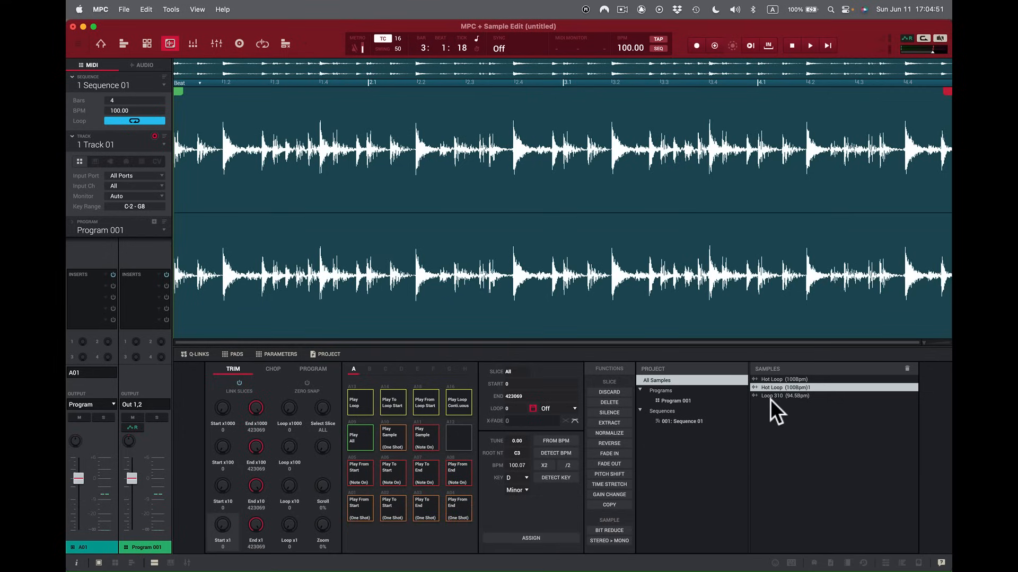
pyautogui.click(782, 379)
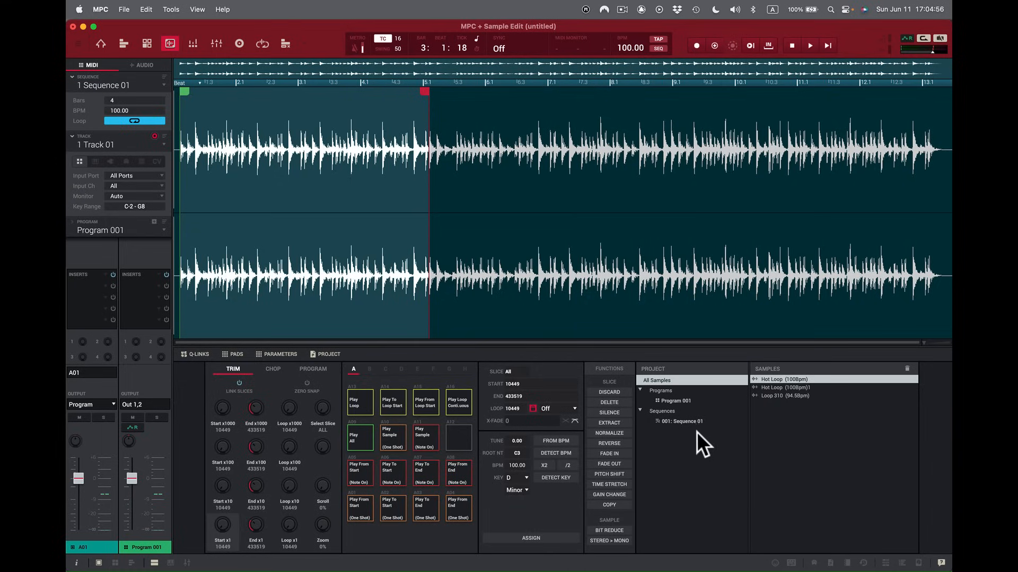
# Delete the section between the Hot Loop's start and end points, audition the remaining audio, and undo the deletion.
pyautogui.click(613, 401)
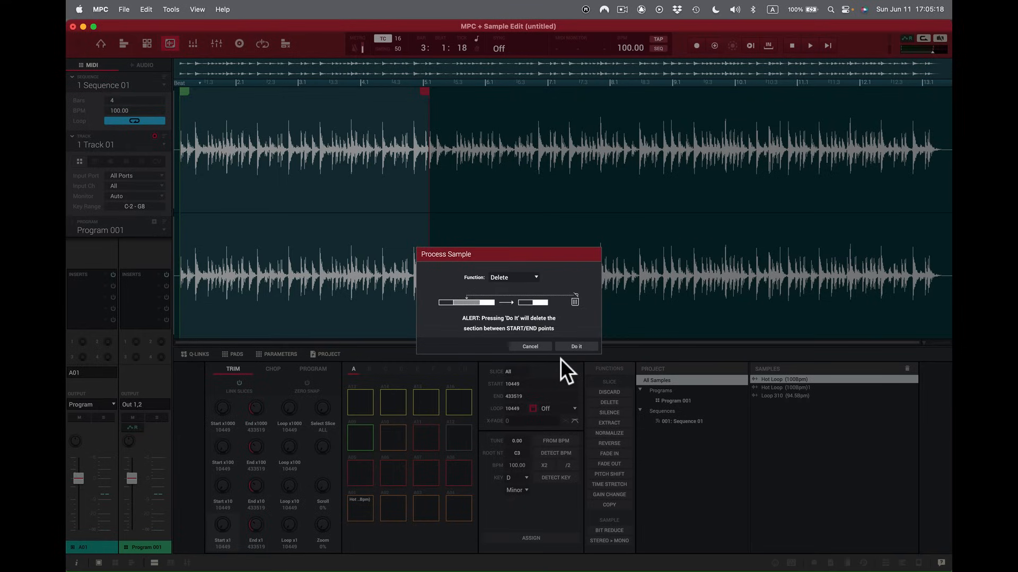
pyautogui.click(571, 346)
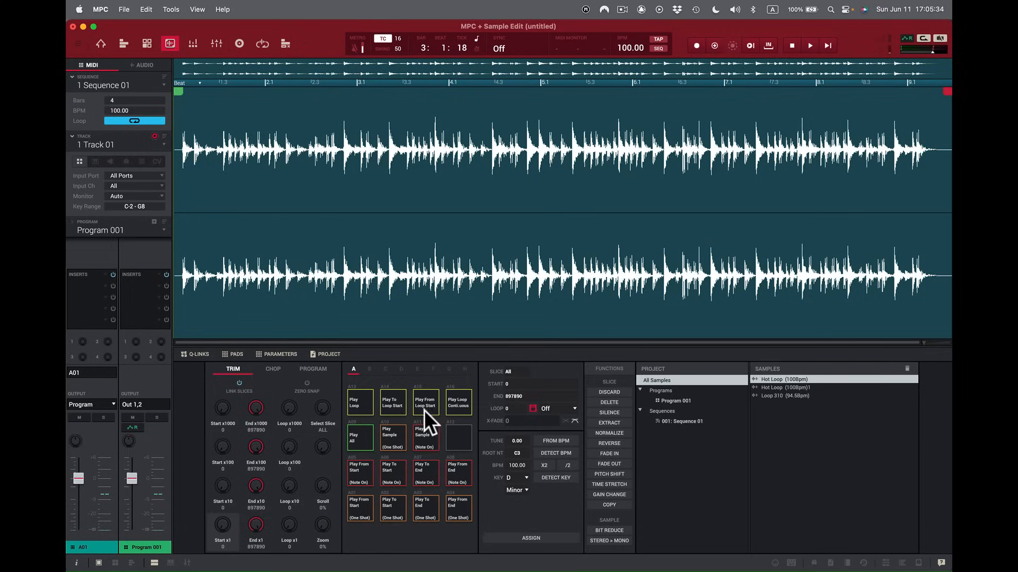
pyautogui.click(457, 405)
pyautogui.click(457, 405)
pyautogui.click(457, 405)
pyautogui.press('super+z')
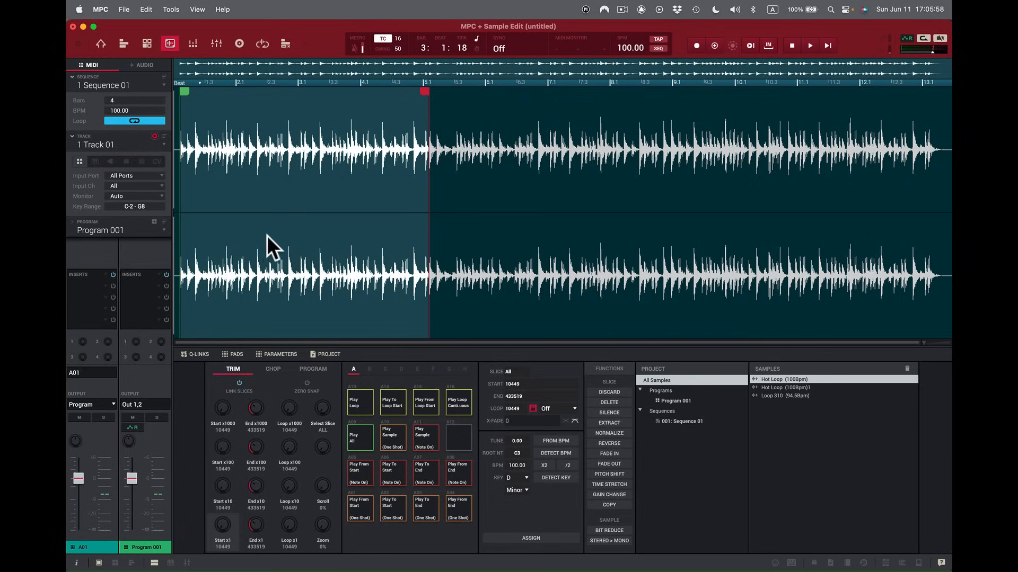
# Move the Hot Loop start point to about sample 433390, right before the hit that follows the first four-bar loop.
pyautogui.moveTo(186, 91); pyautogui.dragTo(415, 107)
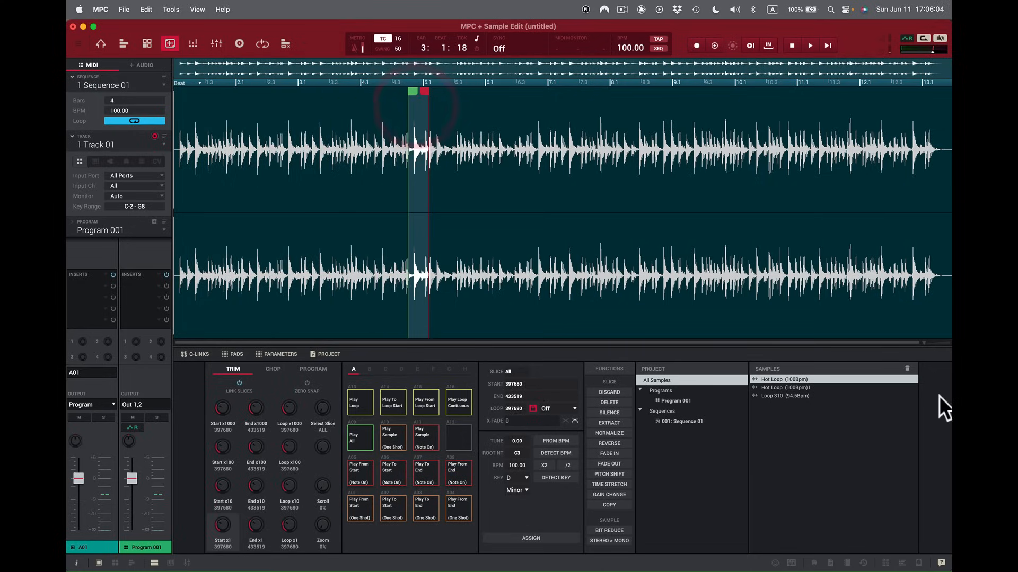
pyautogui.moveTo(928, 342); pyautogui.dragTo(928, 342)
pyautogui.moveTo(675, 93); pyautogui.dragTo(748, 94)
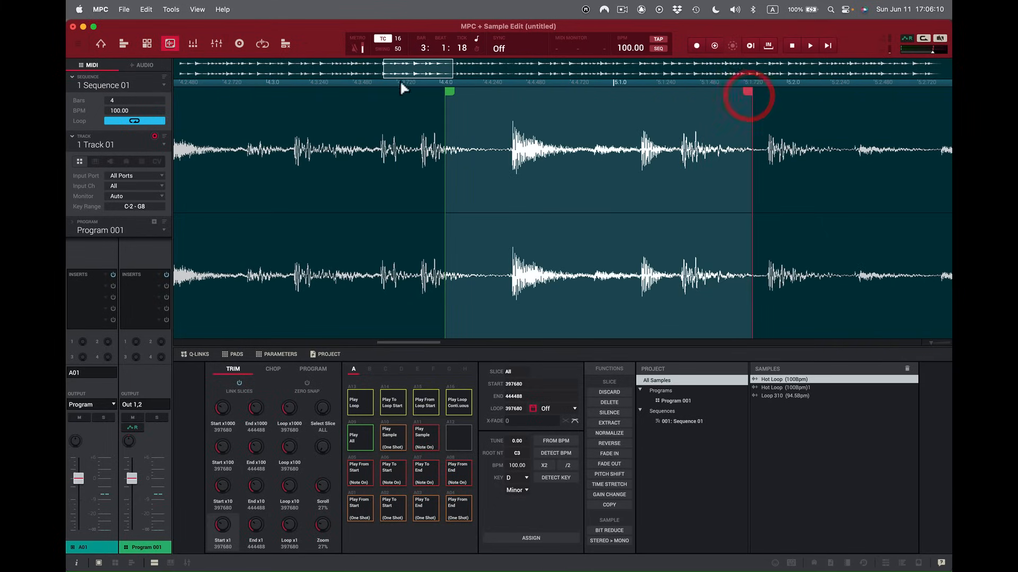
pyautogui.moveTo(446, 91); pyautogui.dragTo(680, 122)
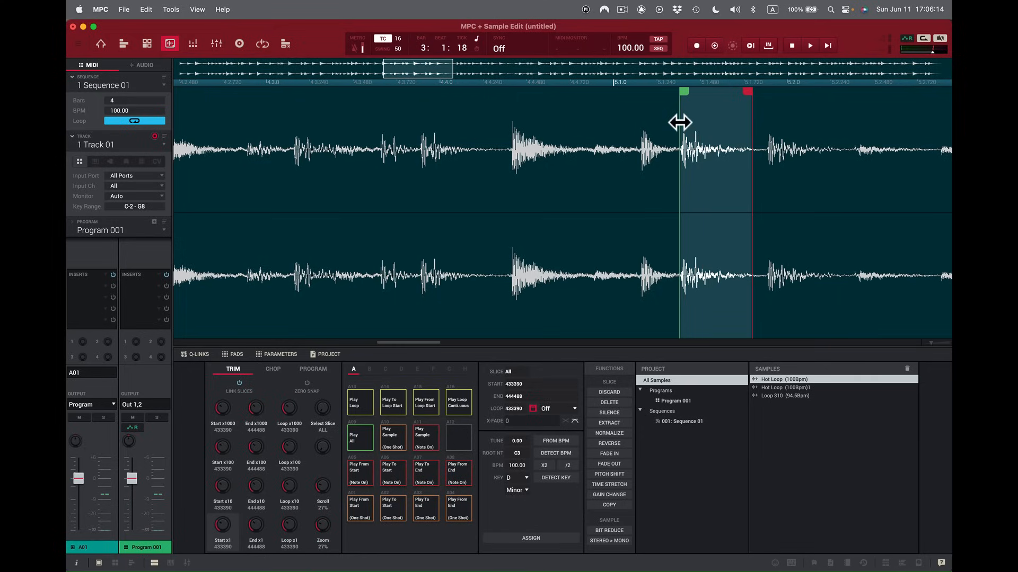
# Extend the Hot Loop end point to about sample 644371, just past bar 7, auditioning the region with Play Loop Continuous.
pyautogui.moveTo(933, 342)
pyautogui.mouseDown()
pyautogui.moveTo(911, 338)
pyautogui.moveTo(926, 336)
pyautogui.mouseUp()
pyautogui.moveTo(570, 90); pyautogui.dragTo(947, 136)
pyautogui.moveTo(933, 341); pyautogui.dragTo(922, 341)
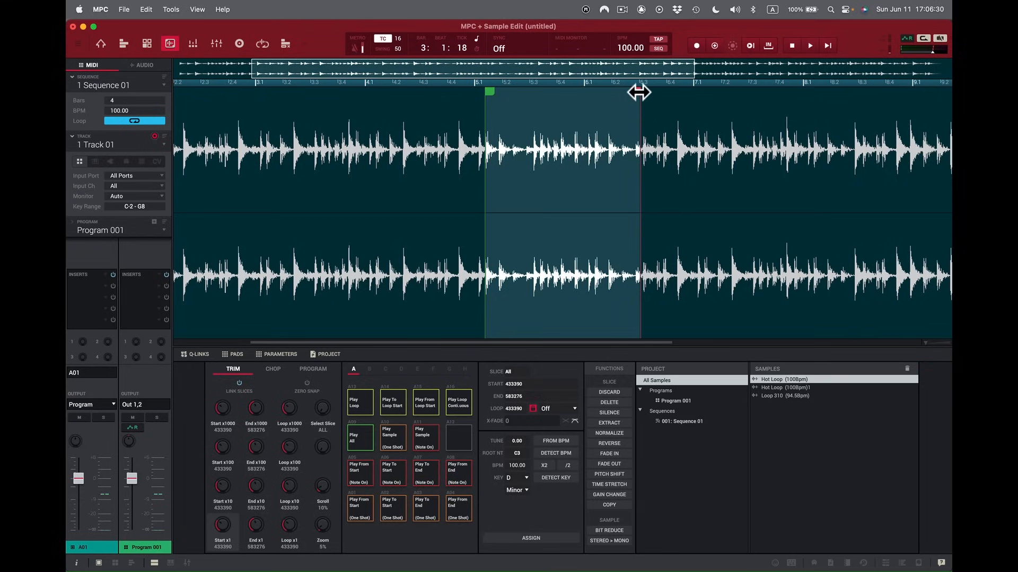
pyautogui.moveTo(639, 93)
pyautogui.mouseDown()
pyautogui.moveTo(686, 98)
pyautogui.moveTo(675, 103)
pyautogui.mouseUp()
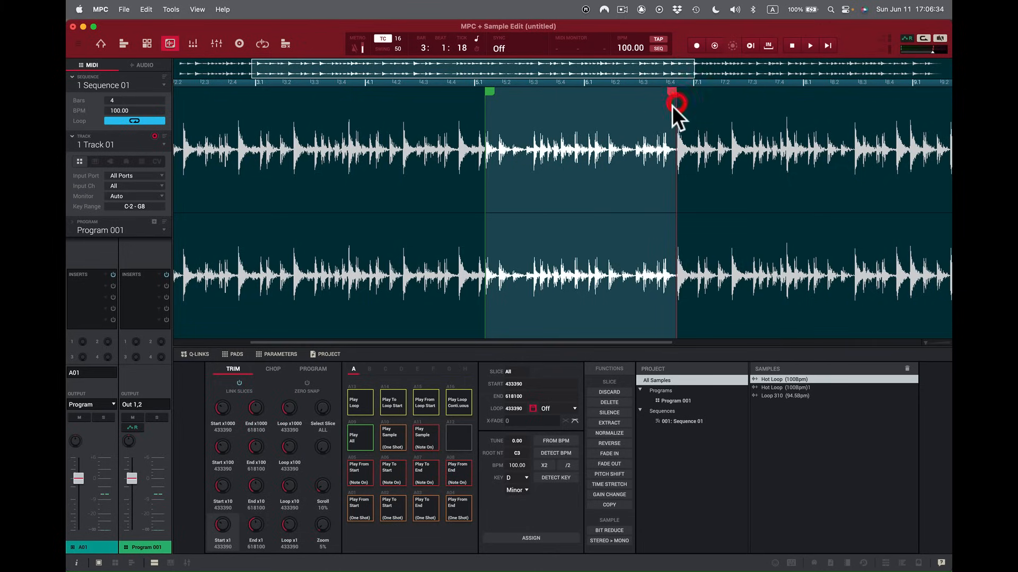
pyautogui.click(454, 403)
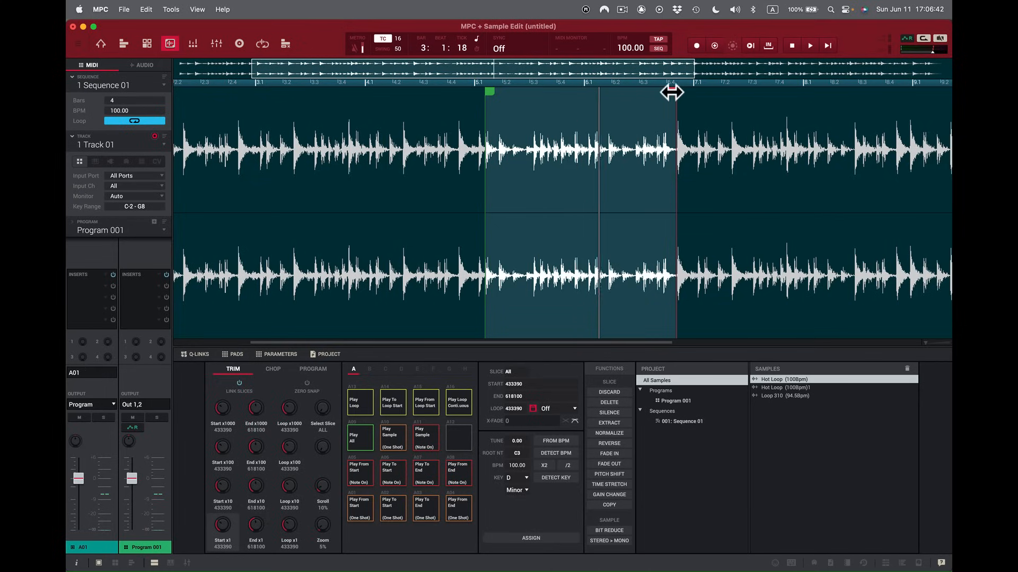
pyautogui.moveTo(672, 93); pyautogui.dragTo(698, 94)
pyautogui.click(692, 94)
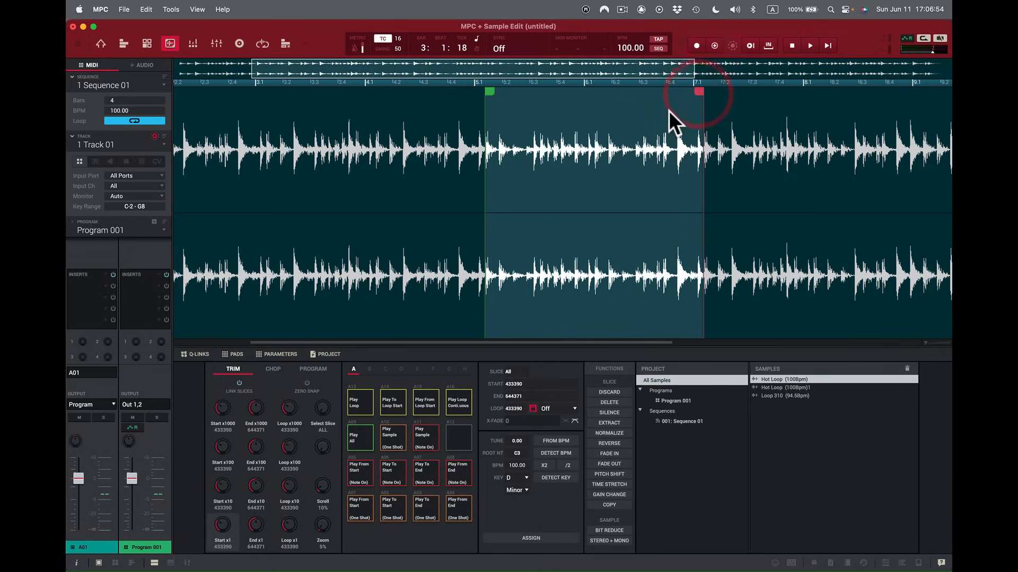
# Audition the Hot Loop region between the start and end points with Play Loop Continuous, briefly running the sequence playback alongside it.
pyautogui.click(465, 396)
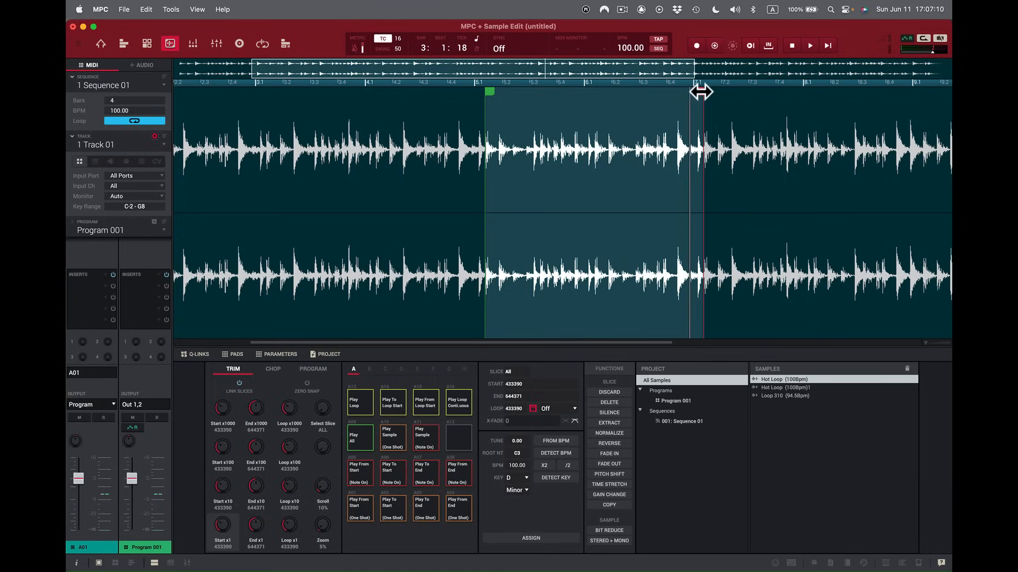
pyautogui.press('space')
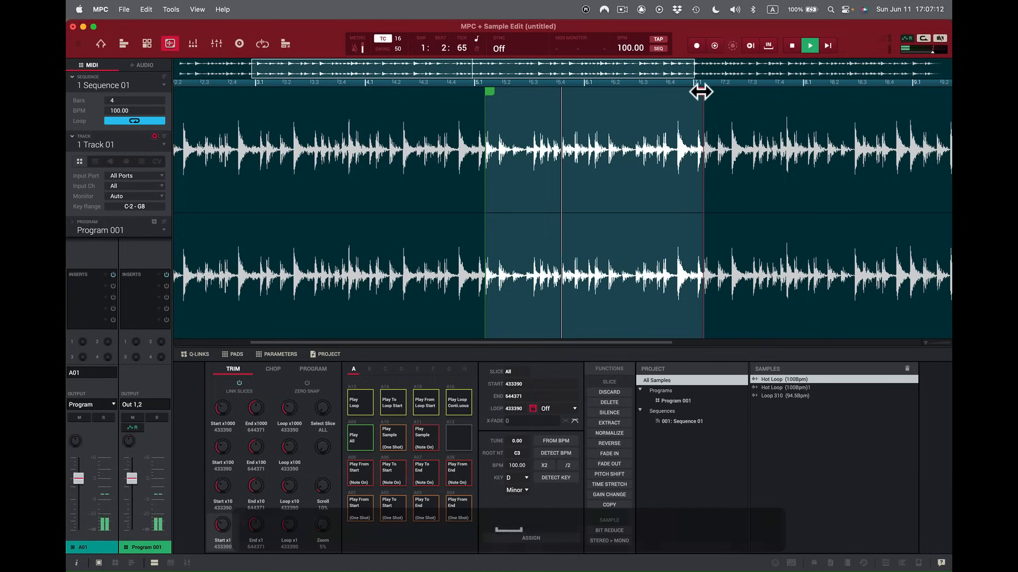
pyautogui.press('space')
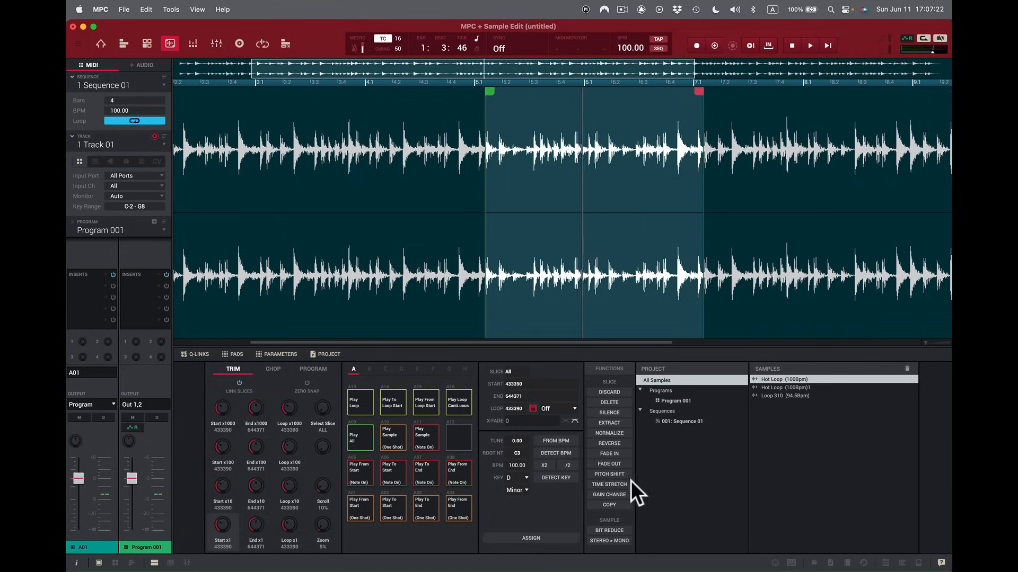
pyautogui.click(451, 404)
# Silence the Hot Loop section between the start and end points, and undo the silencing.
pyautogui.moveTo(924, 342); pyautogui.dragTo(917, 344)
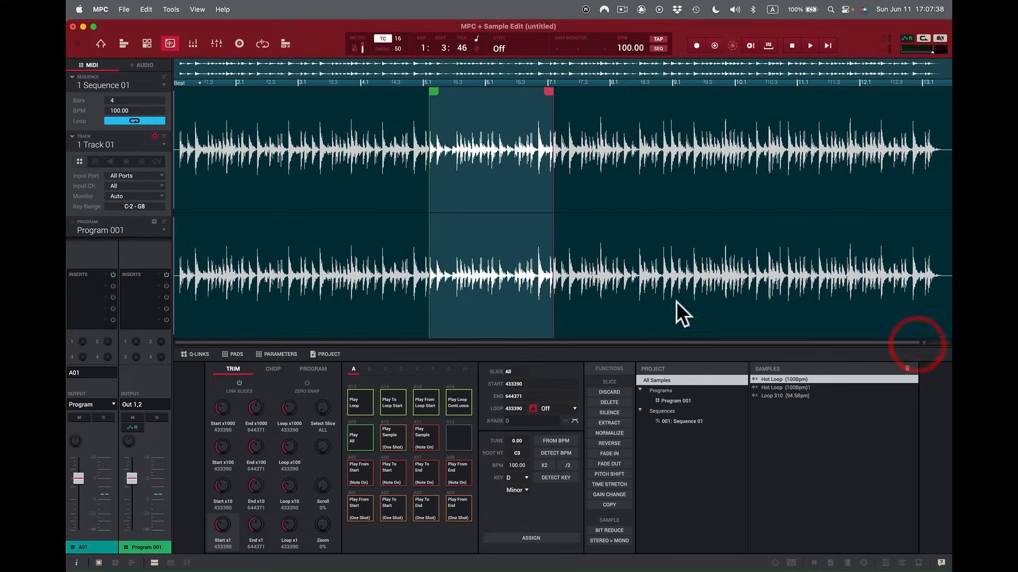
pyautogui.click(614, 412)
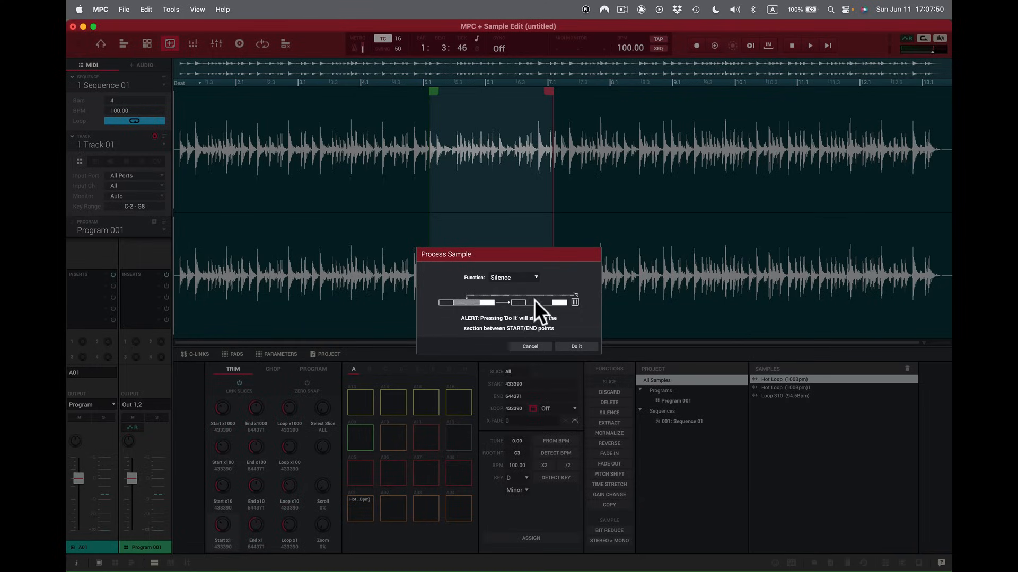
pyautogui.click(576, 346)
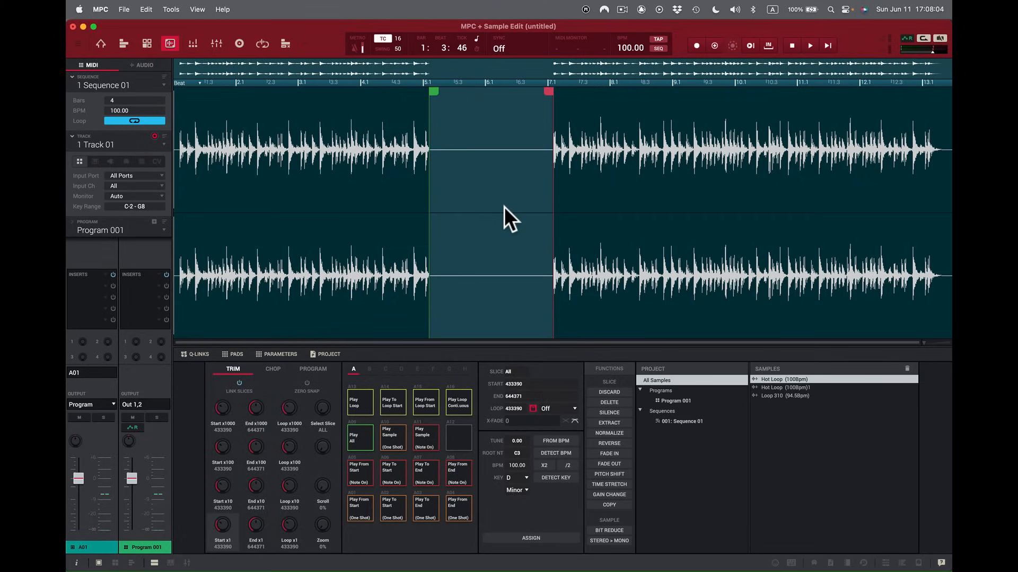
pyautogui.press('super+z')
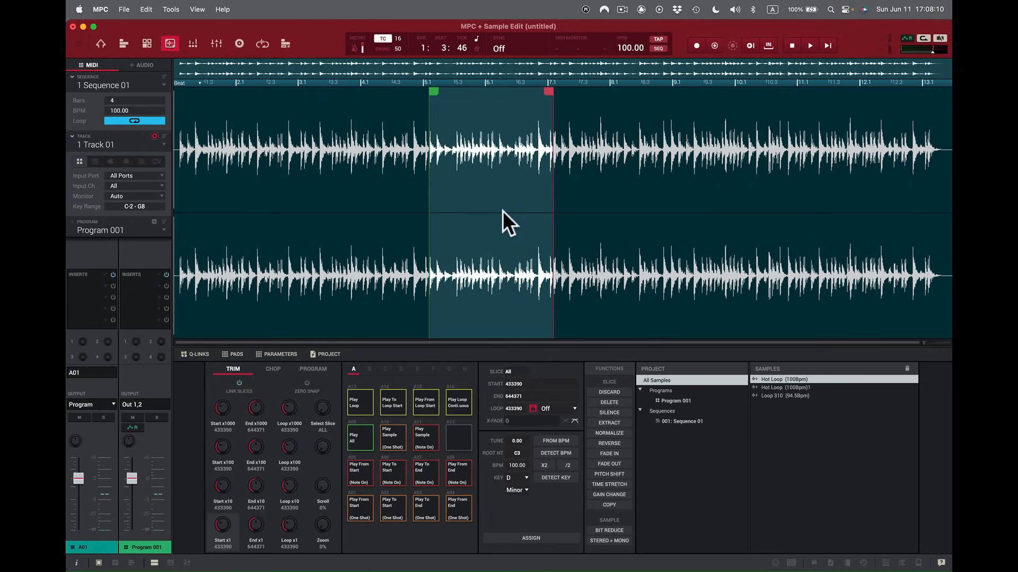
# Extract the Hot Loop region between the start and end points as a new sample, view both extracted samples, and reselect the original.
pyautogui.click(609, 423)
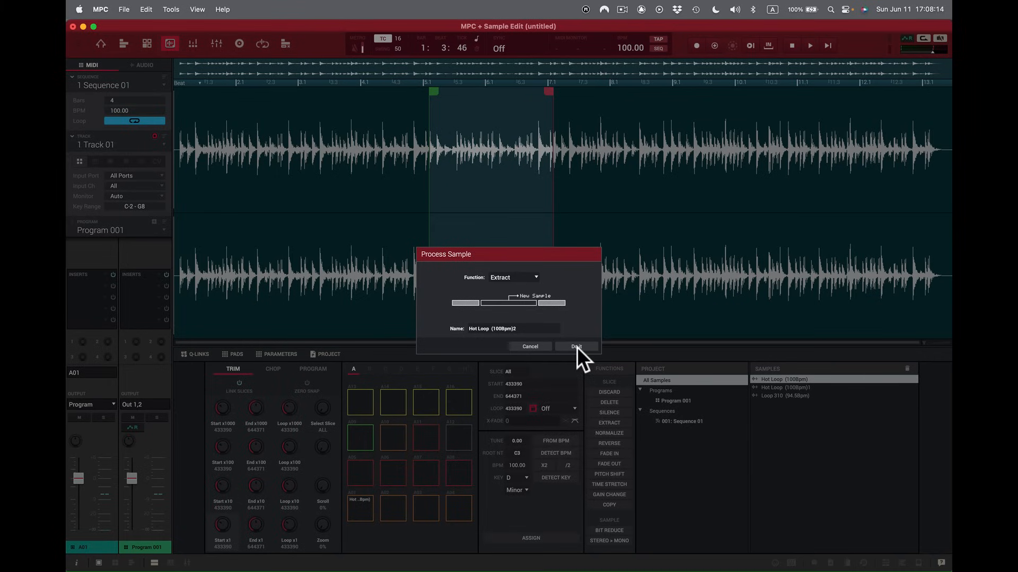
pyautogui.click(576, 347)
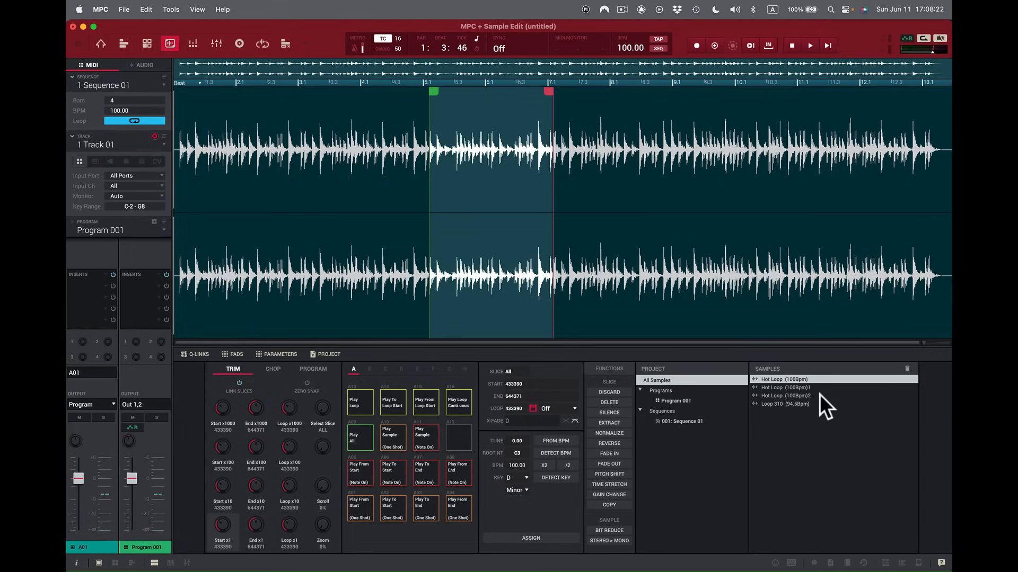
pyautogui.click(806, 387)
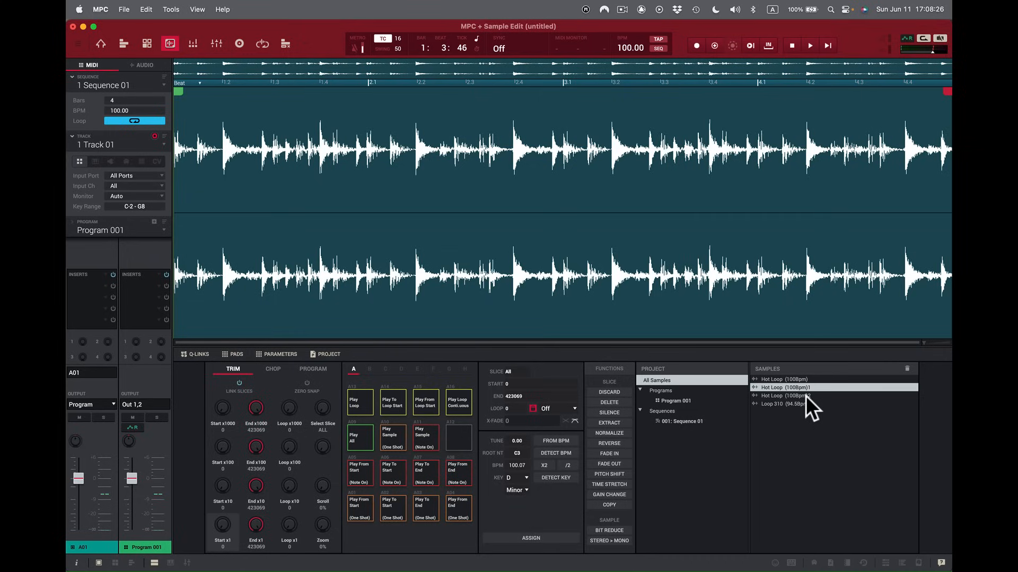
pyautogui.click(805, 395)
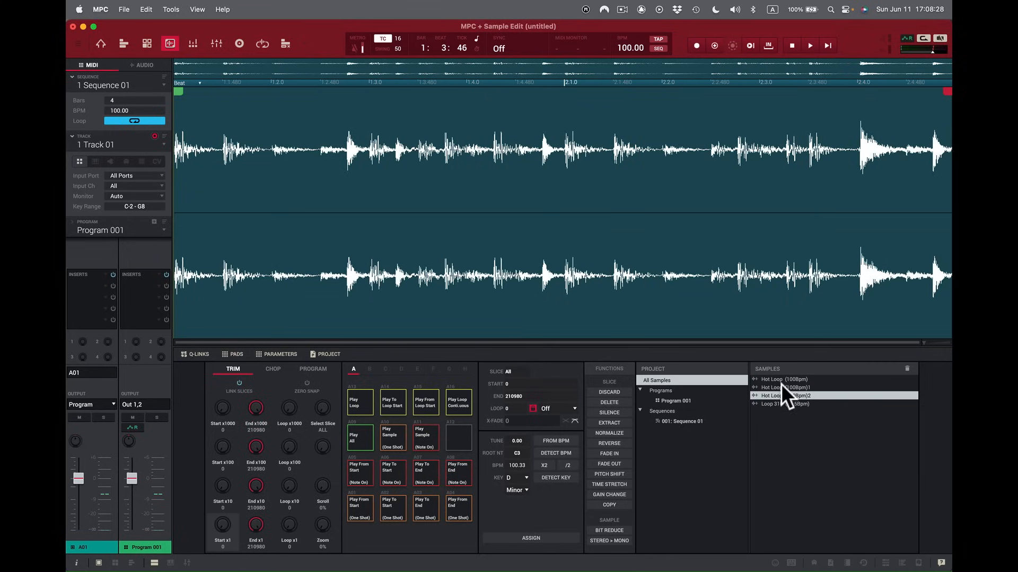
pyautogui.click(784, 379)
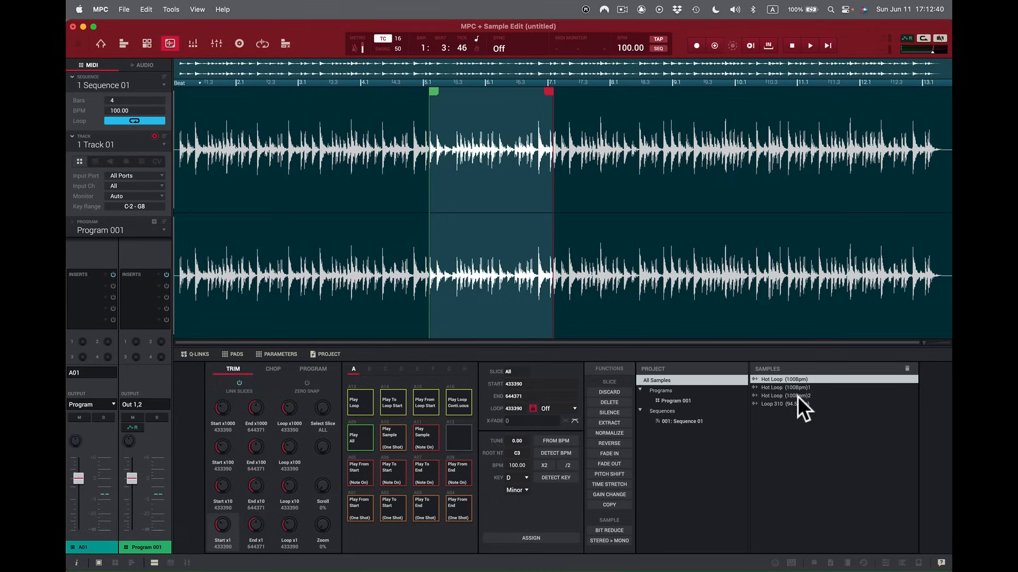
# Select the newly extracted two-bar sample Hot Loop (100Bpm)2 and audition it with Play Loop Continuous.
pyautogui.click(797, 396)
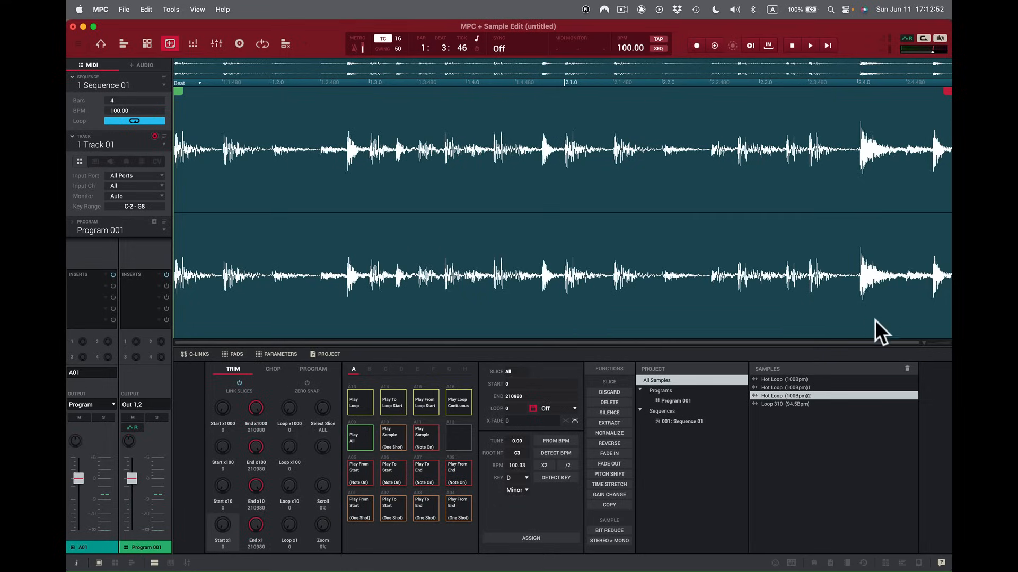
pyautogui.click(457, 402)
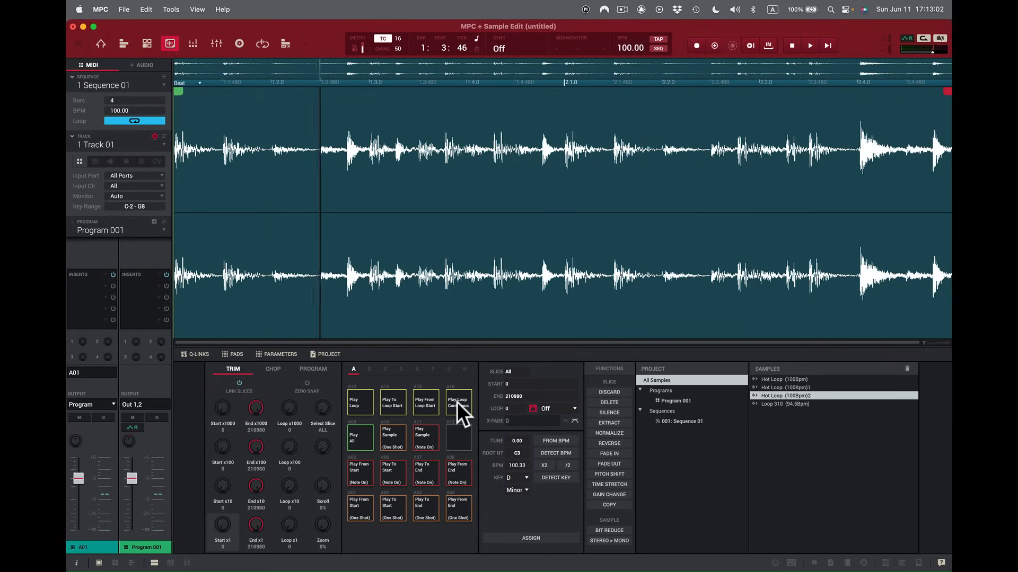
pyautogui.click(457, 402)
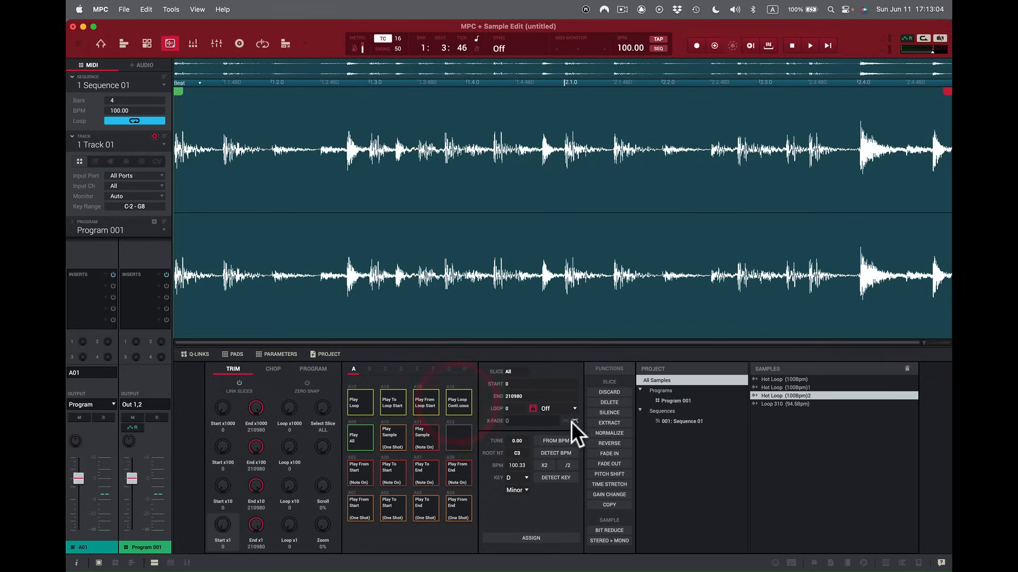
# Normalize the extracted Hot Loop (100Bpm)2 sample, audition it with Play Loop Continuous, and undo the normalization.
pyautogui.click(618, 433)
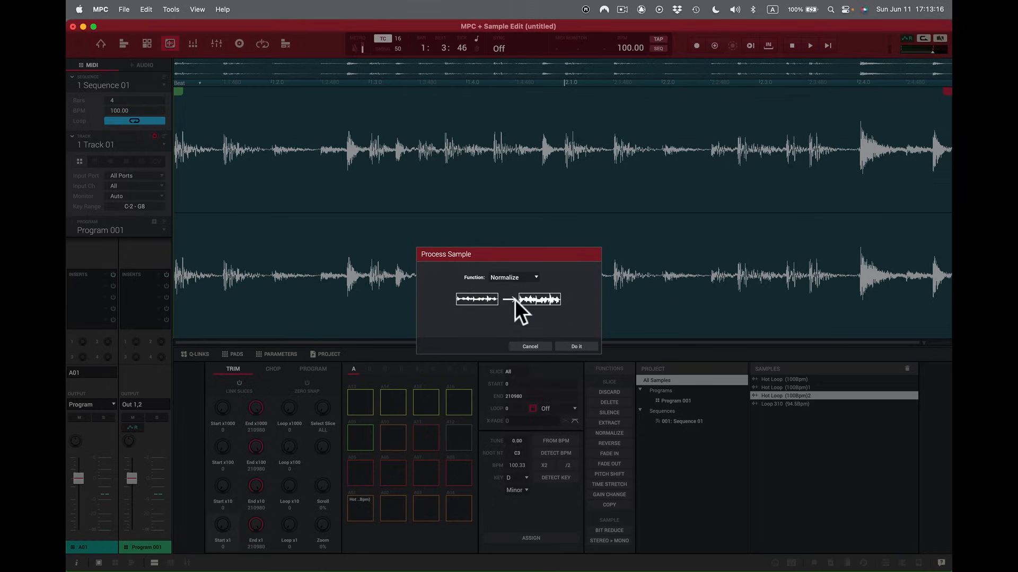
pyautogui.click(575, 346)
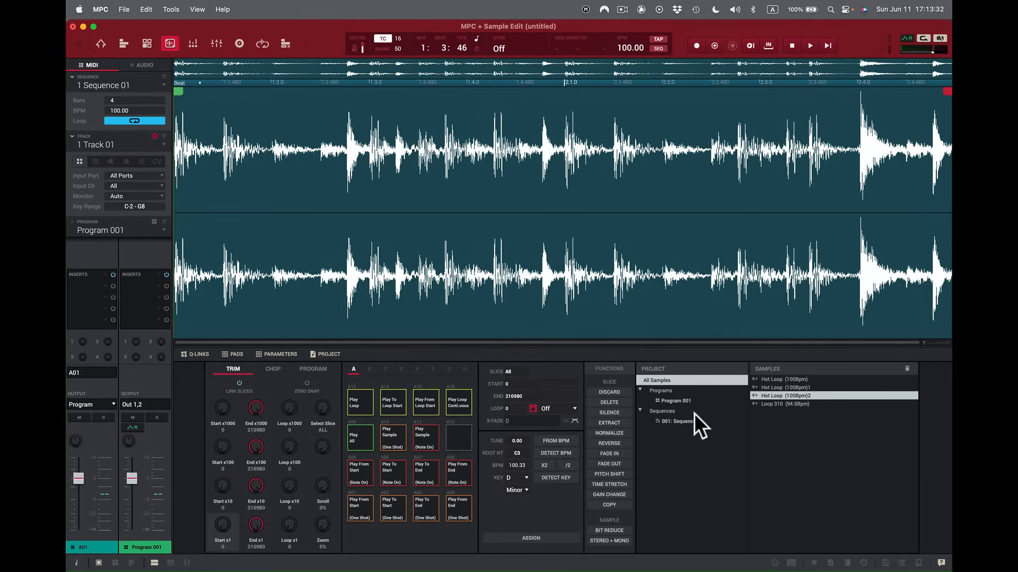
pyautogui.click(454, 396)
pyautogui.click(453, 397)
pyautogui.press('super+z')
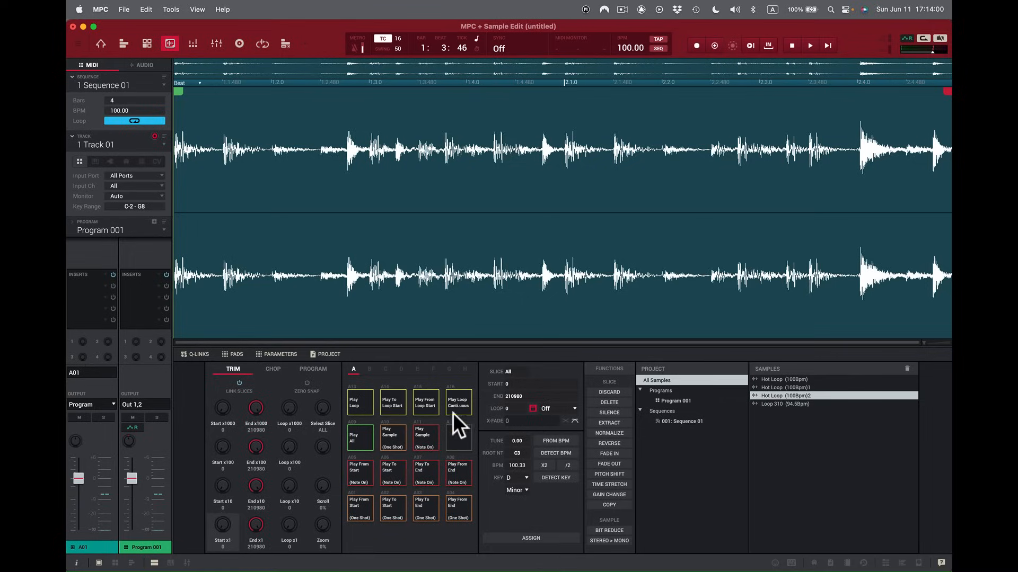
# Reverse the extracted Hot Loop (100Bpm)2 sample, audition it, and undo the reversal.
pyautogui.click(614, 443)
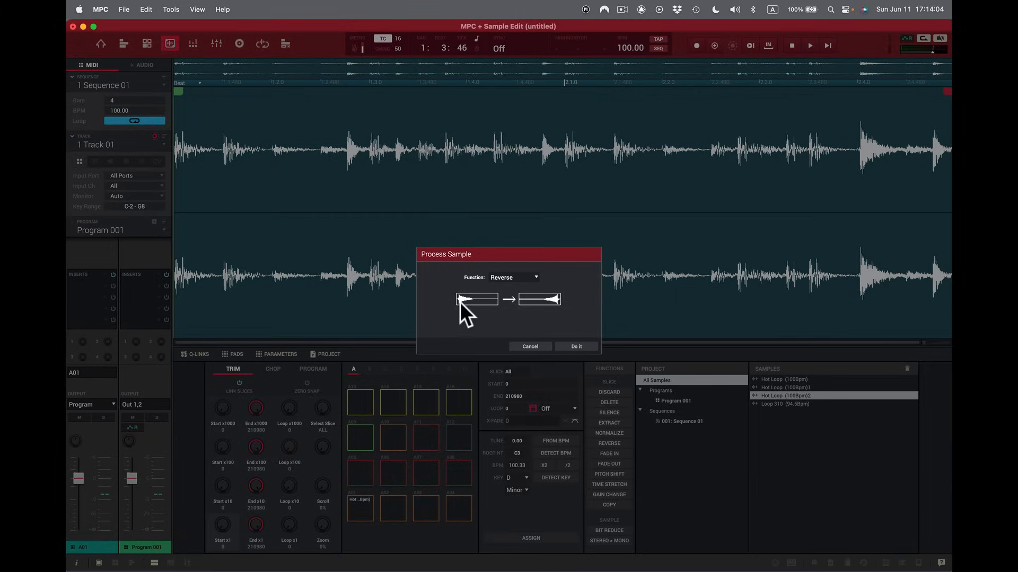
pyautogui.click(578, 347)
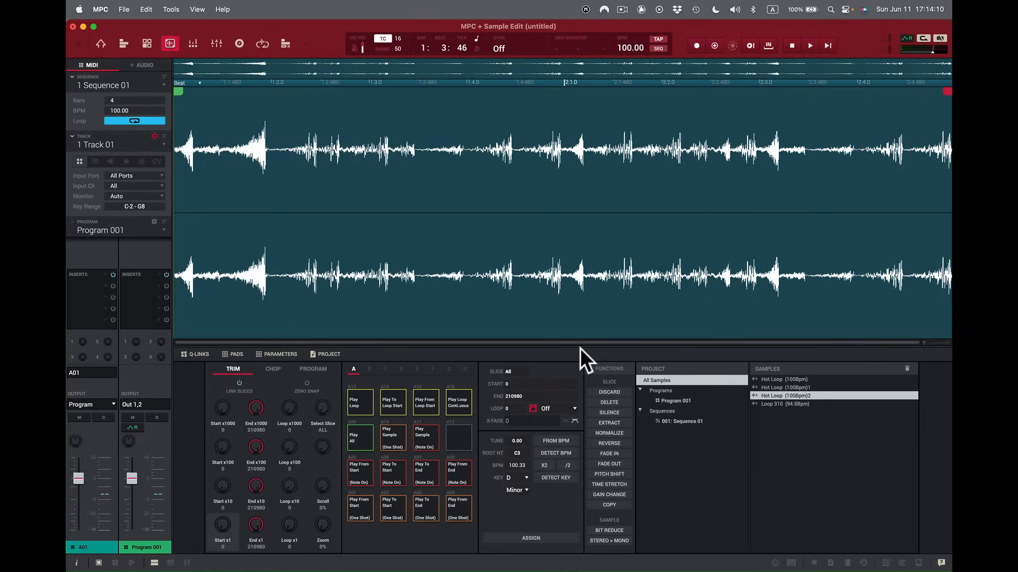
pyautogui.click(460, 400)
pyautogui.press('super+z')
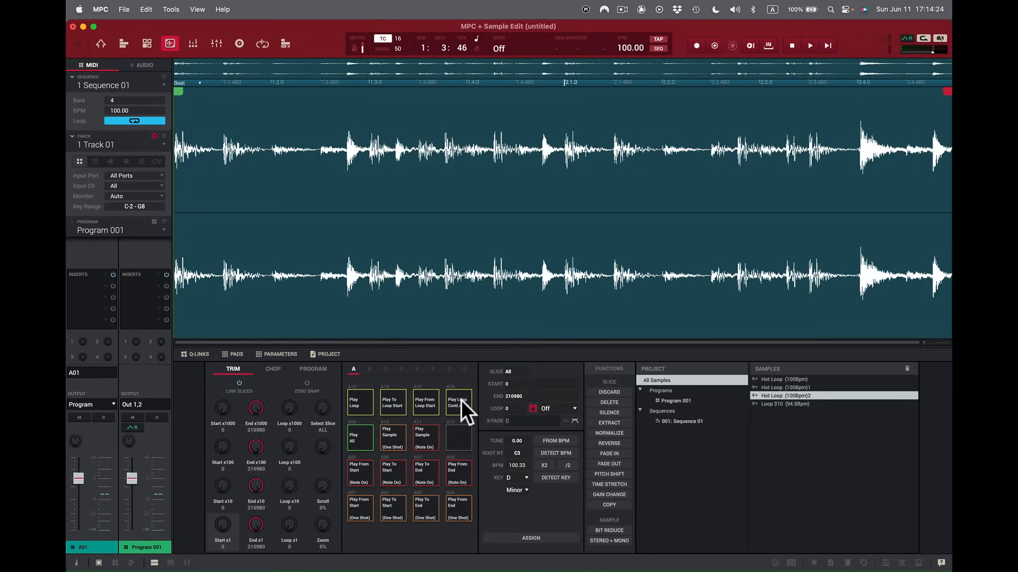
# Apply a Linear fade-in across the whole Hot Loop (100Bpm)2 sample, audition it, and undo the fade.
pyautogui.click(614, 454)
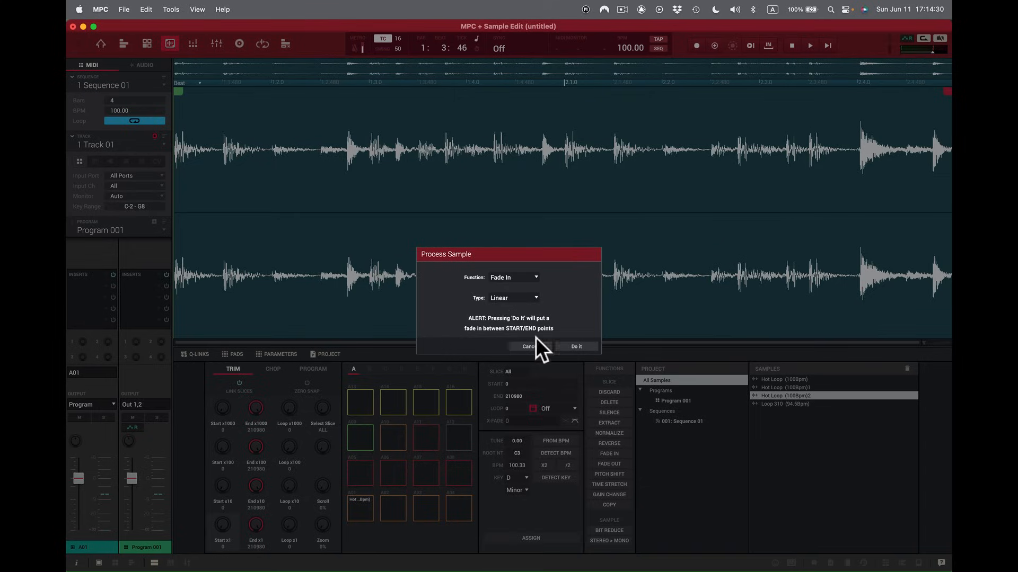
pyautogui.click(537, 298)
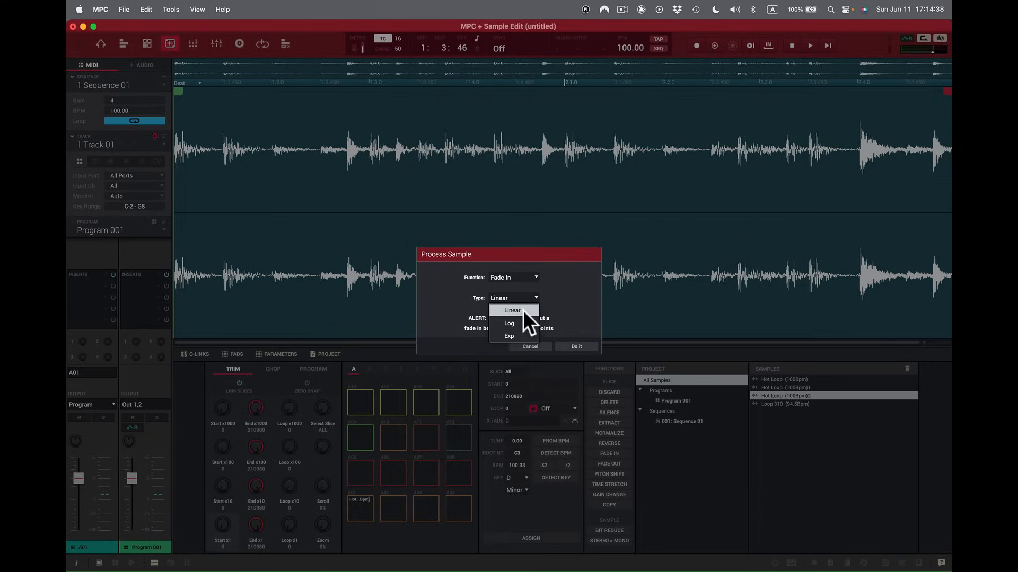
pyautogui.click(523, 310)
pyautogui.click(574, 346)
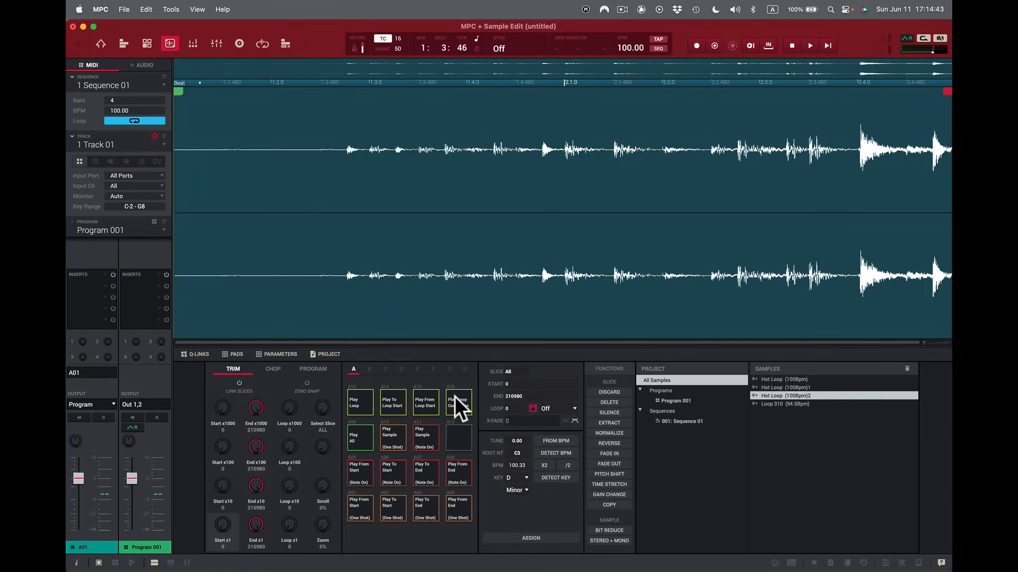
pyautogui.click(454, 396)
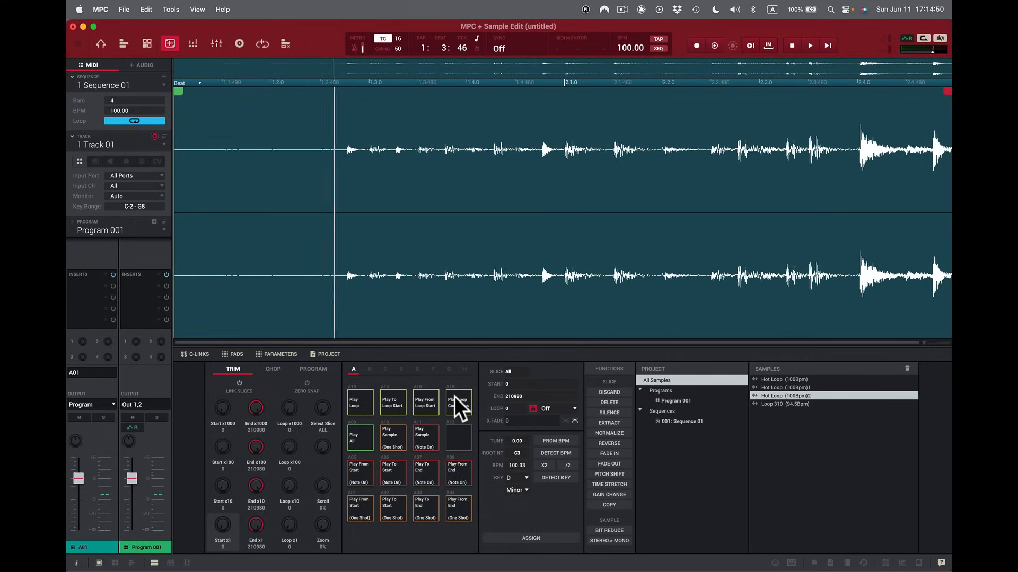
pyautogui.click(454, 397)
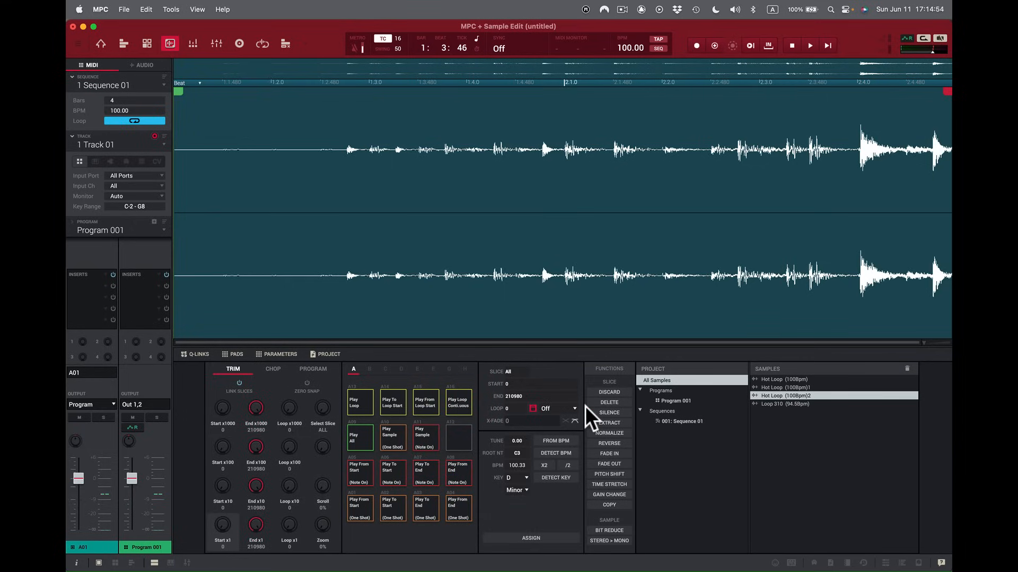
pyautogui.press('super+z')
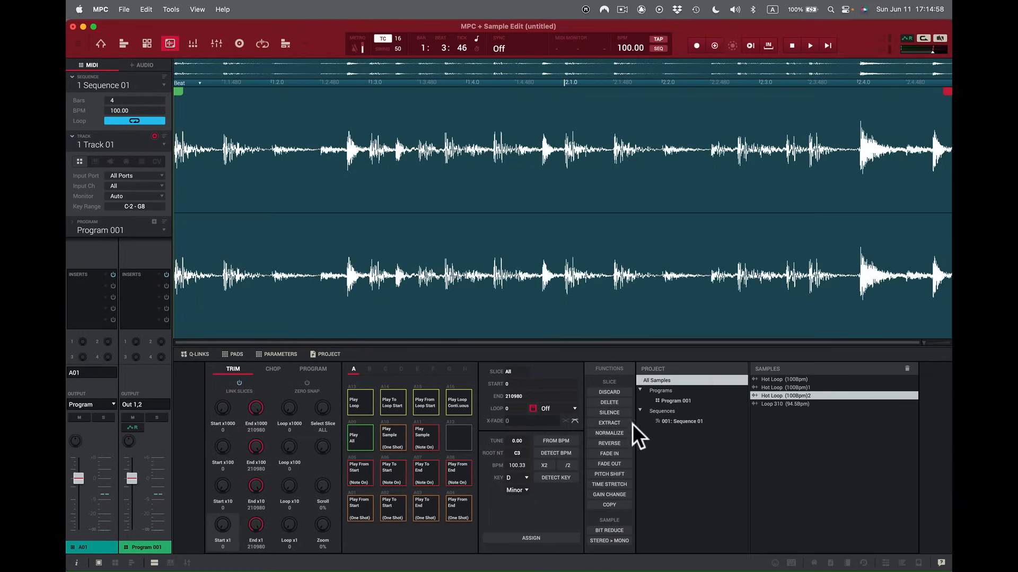
# Apply a Log fade-in across the whole Hot Loop (100Bpm)2 sample, audition it, and undo the fade.
pyautogui.click(613, 453)
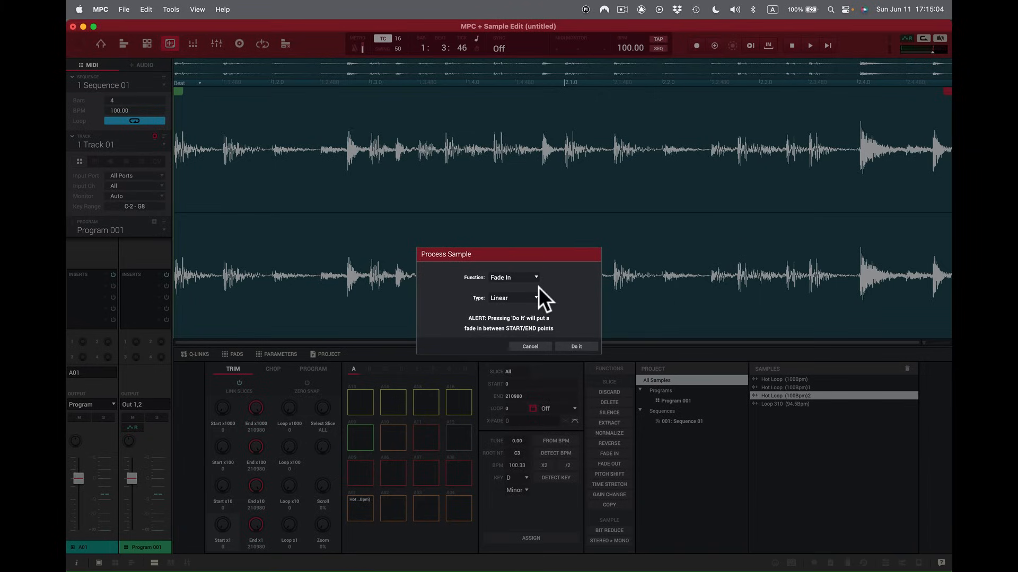
pyautogui.click(536, 296)
pyautogui.click(527, 316)
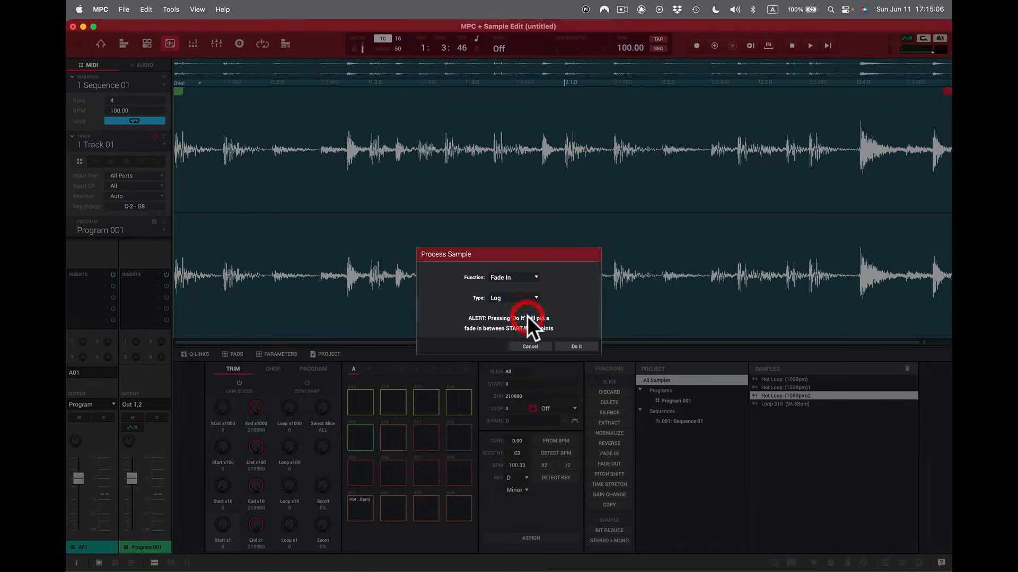
pyautogui.click(576, 346)
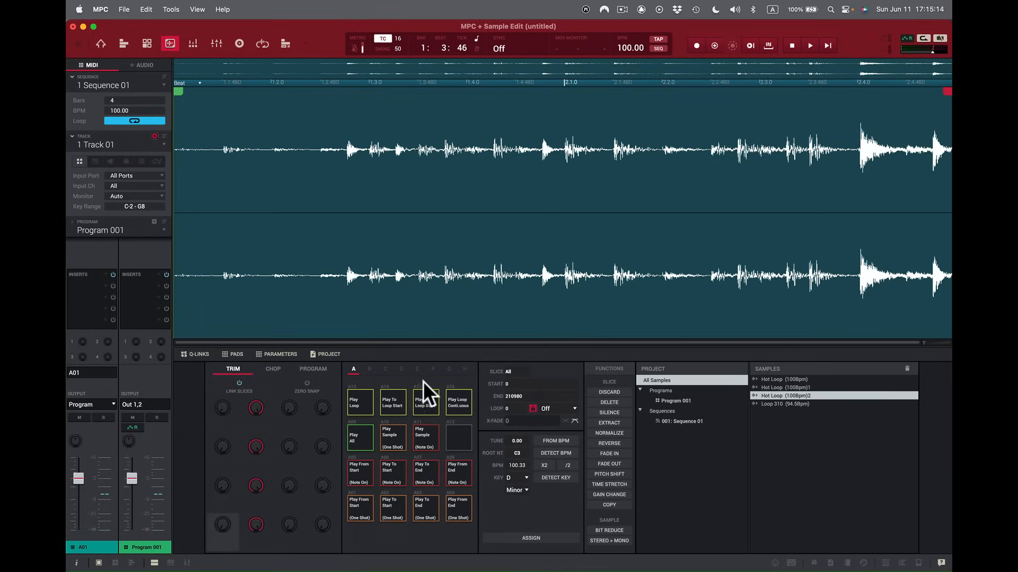
pyautogui.click(449, 393)
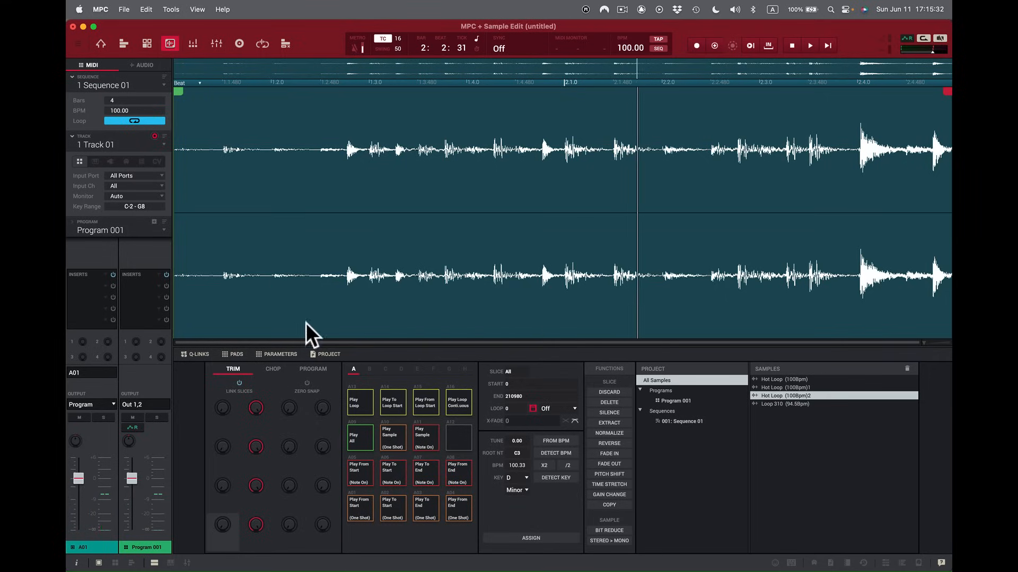
pyautogui.click(453, 396)
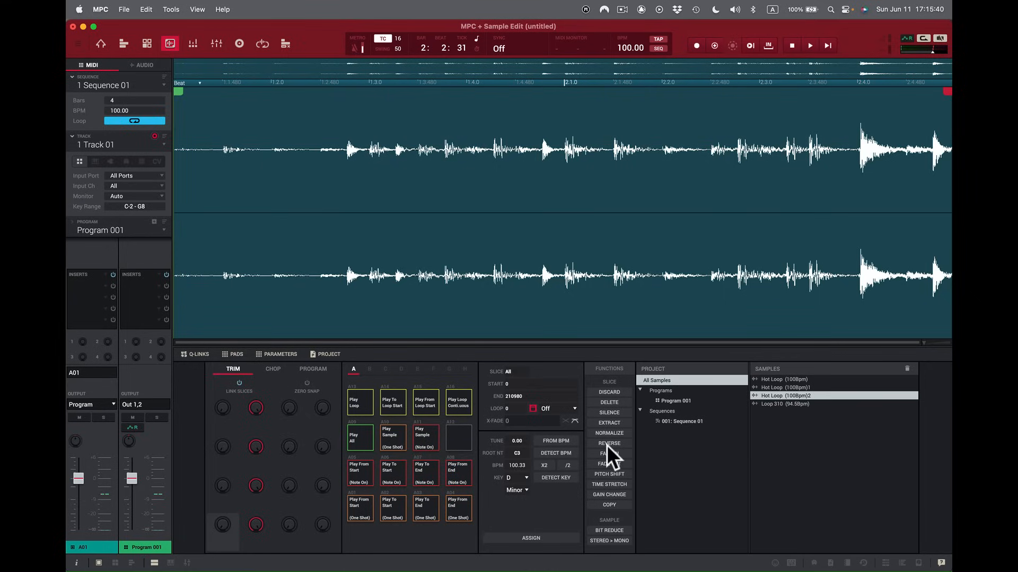
pyautogui.press('super+z')
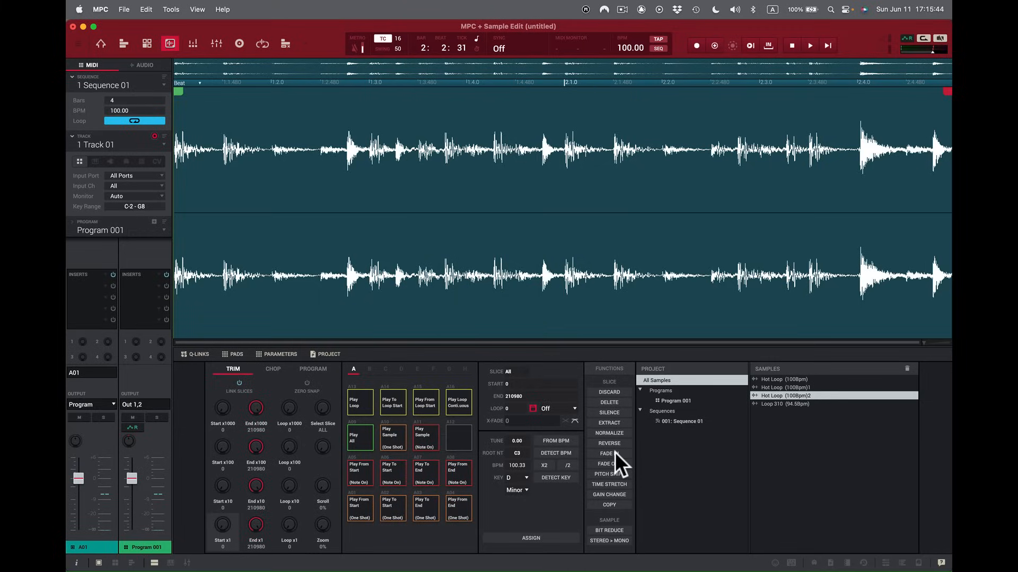
# Apply an Exp fade-in across the whole Hot Loop (100Bpm)2 sample, audition it, and undo the fade.
pyautogui.click(615, 453)
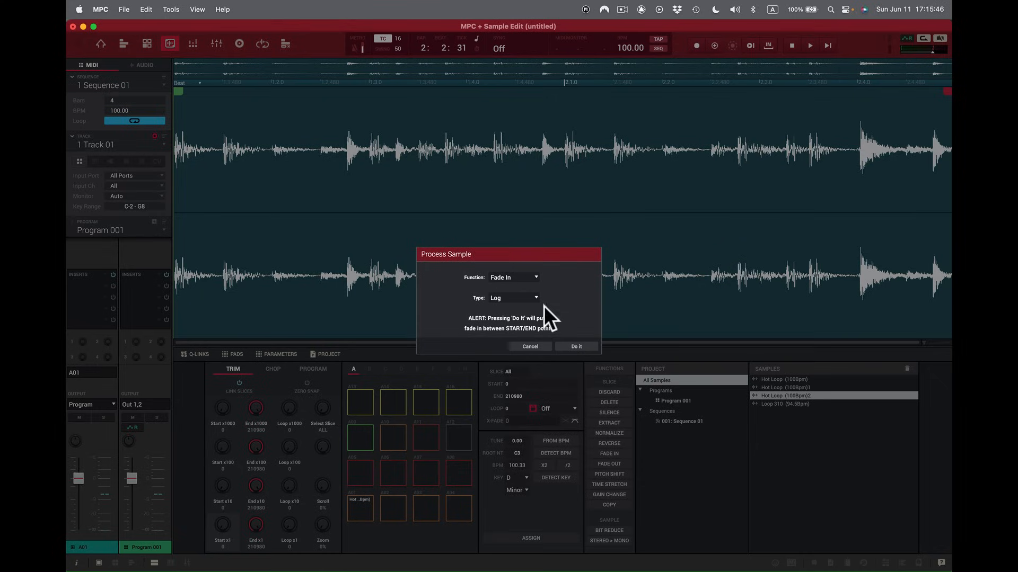
pyautogui.click(535, 297)
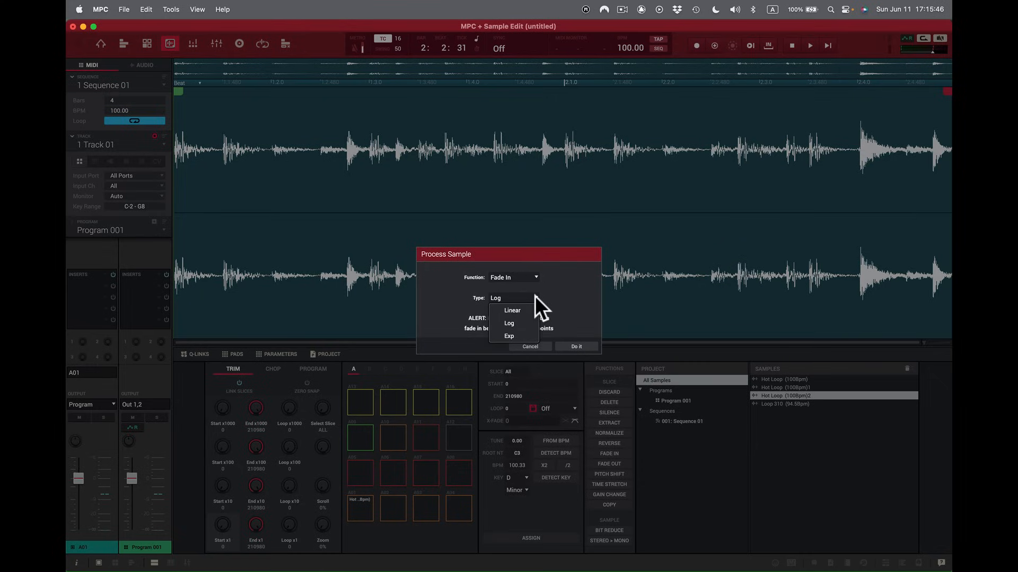
pyautogui.click(526, 335)
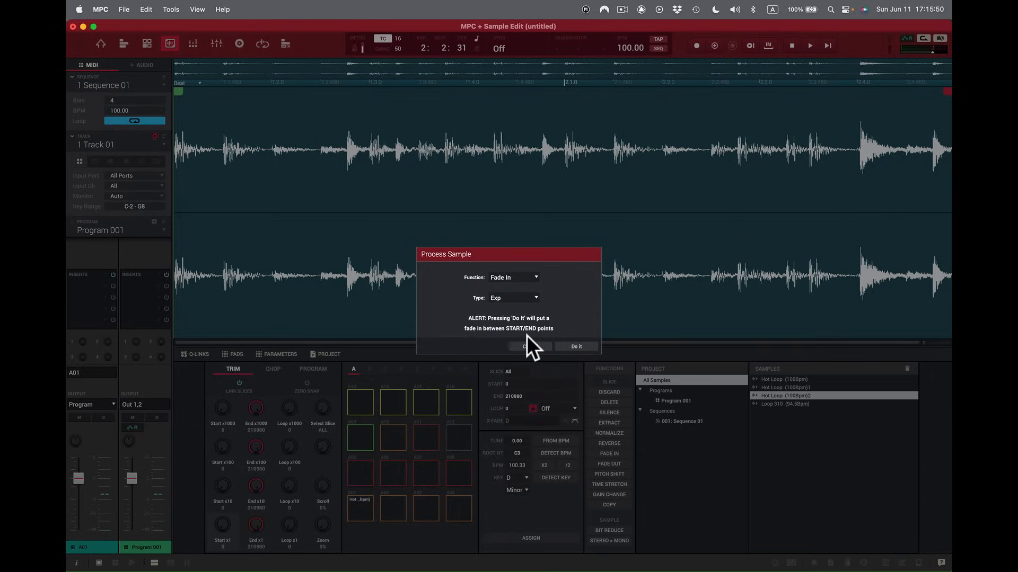
pyautogui.click(577, 347)
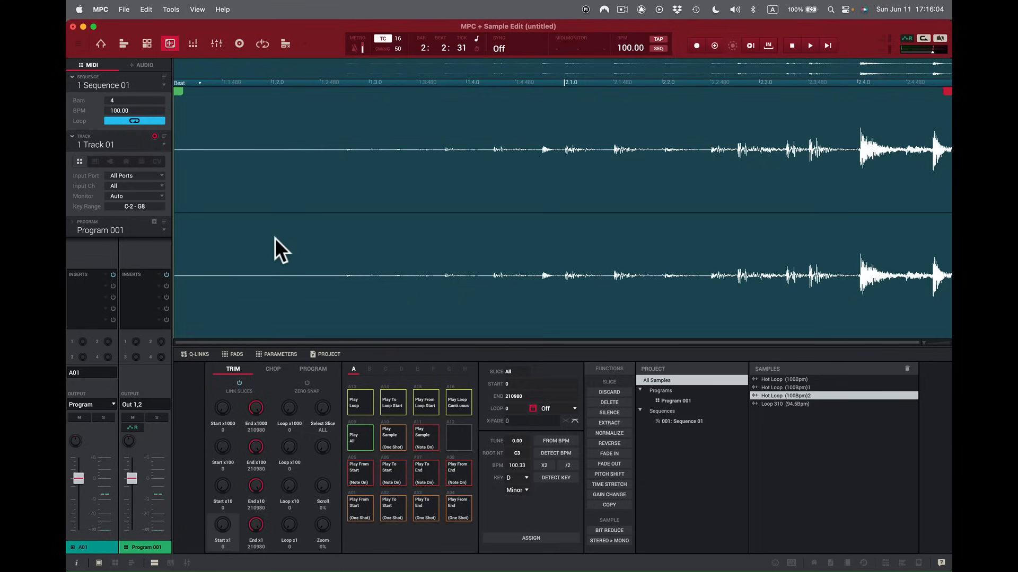
pyautogui.click(459, 400)
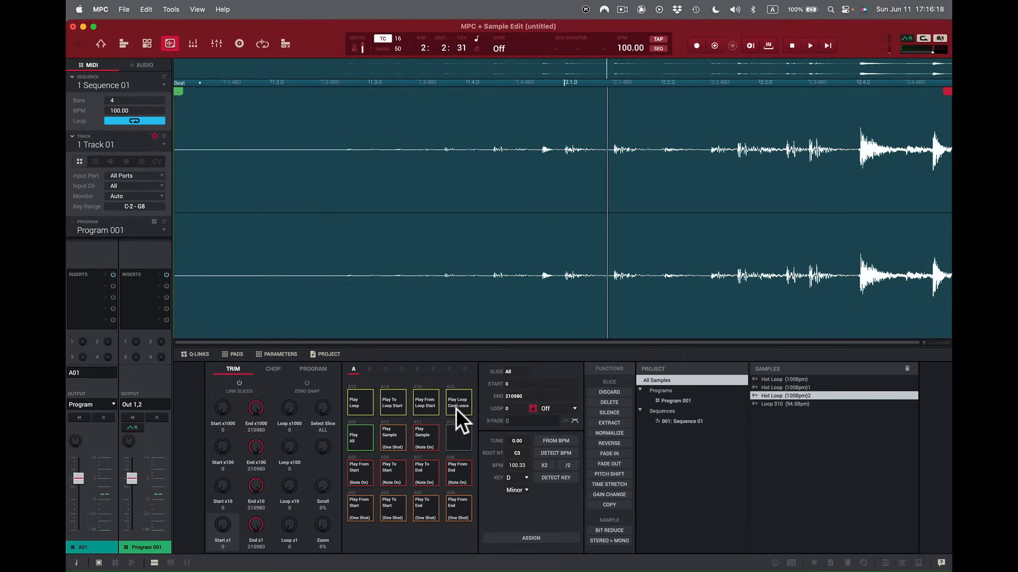
pyautogui.click(455, 405)
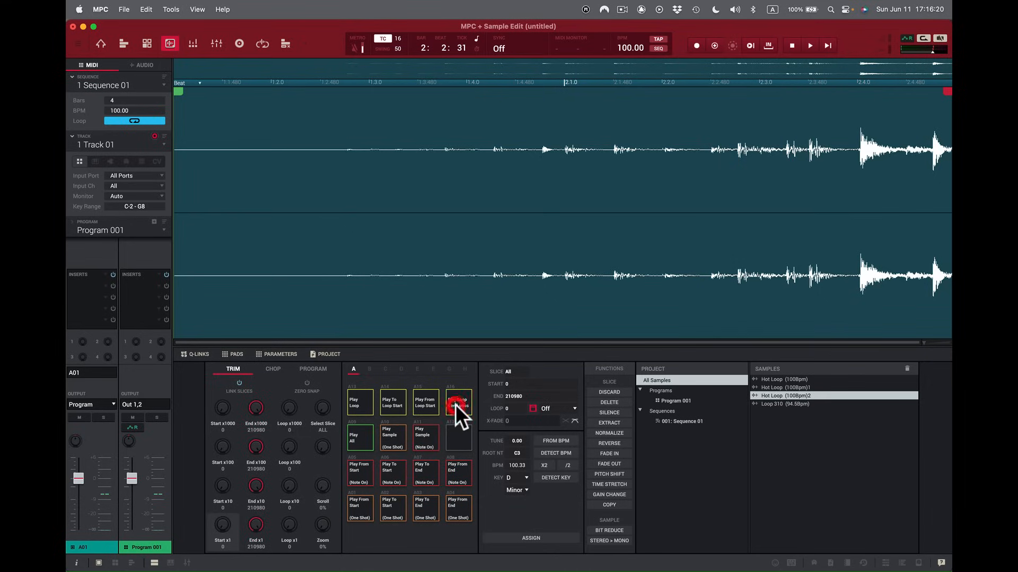
pyautogui.press('super+z')
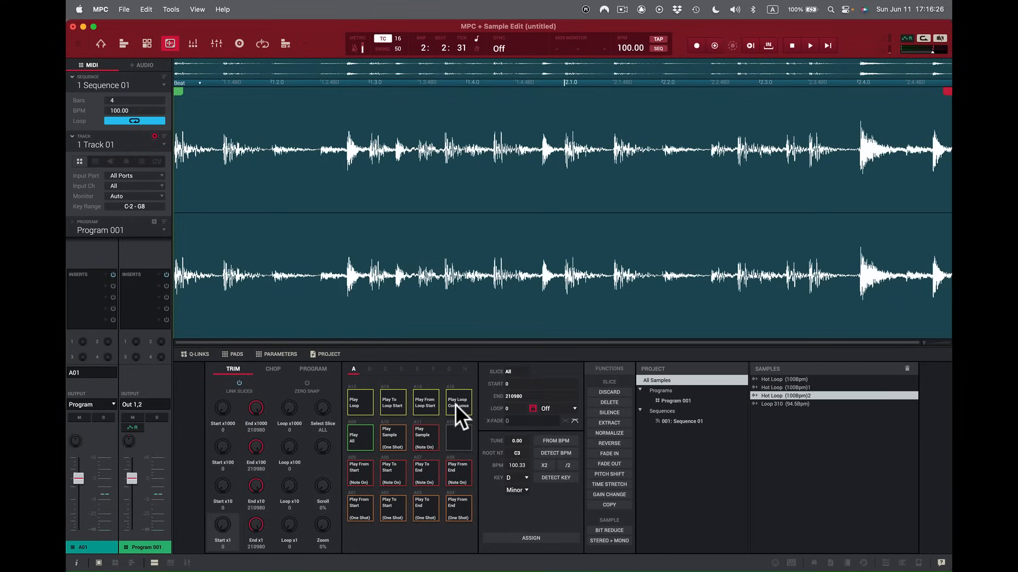
# Apply an Exp fade-out across the whole Hot Loop (100Bpm)2 sample, audition it, and undo the fade.
pyautogui.click(610, 464)
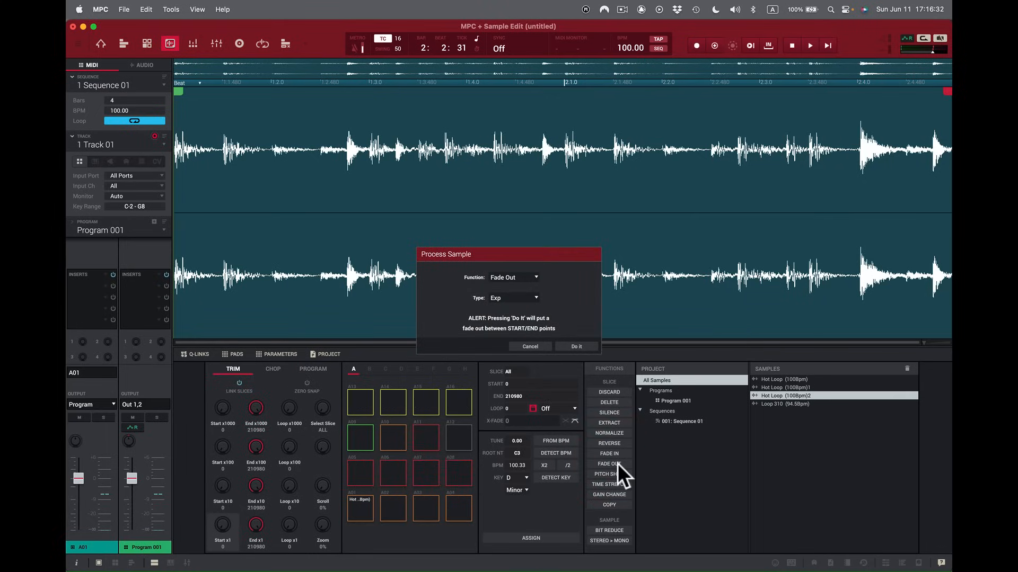
pyautogui.click(536, 298)
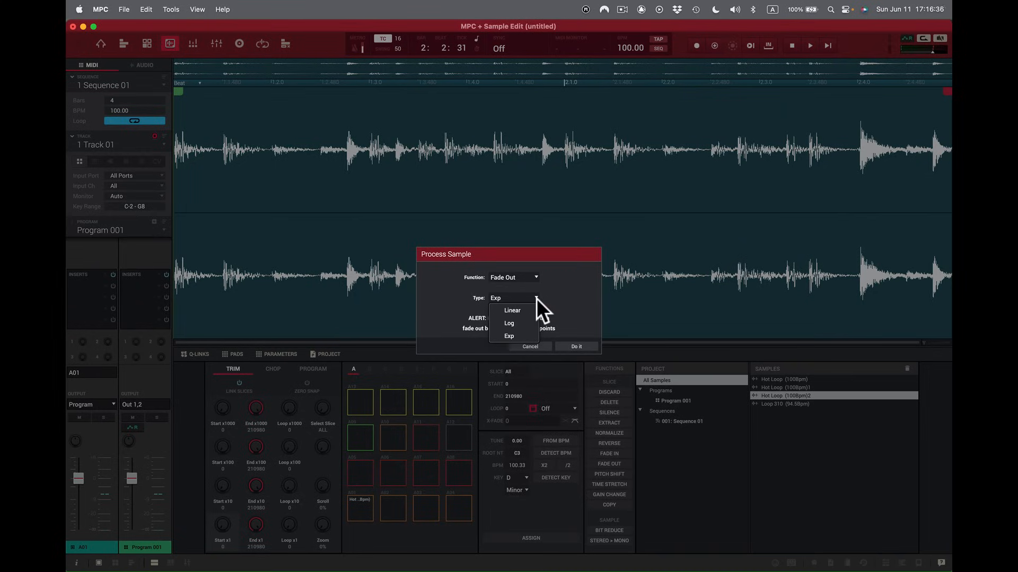
pyautogui.click(579, 346)
pyautogui.click(578, 345)
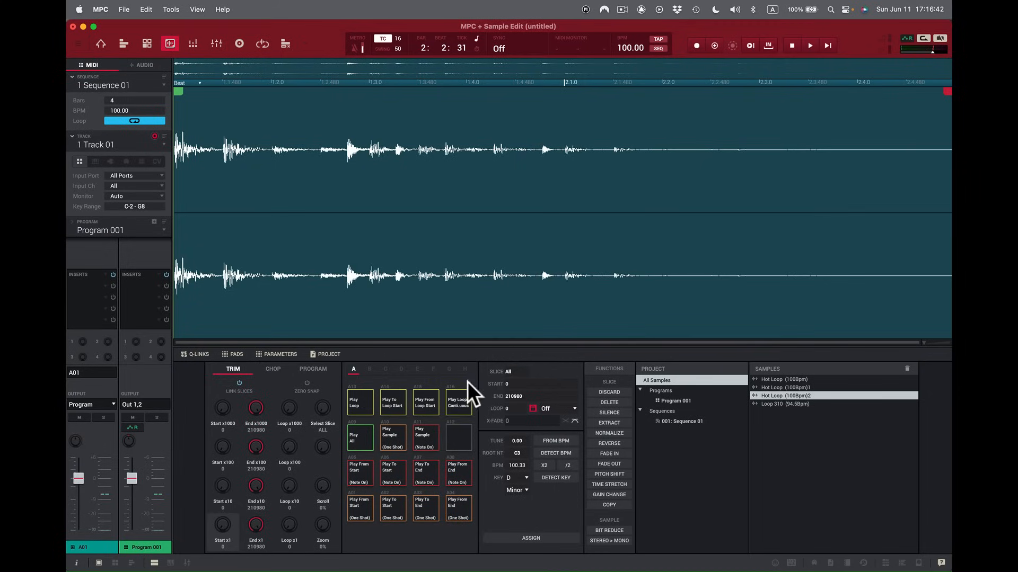
pyautogui.click(454, 402)
pyautogui.press('super+z')
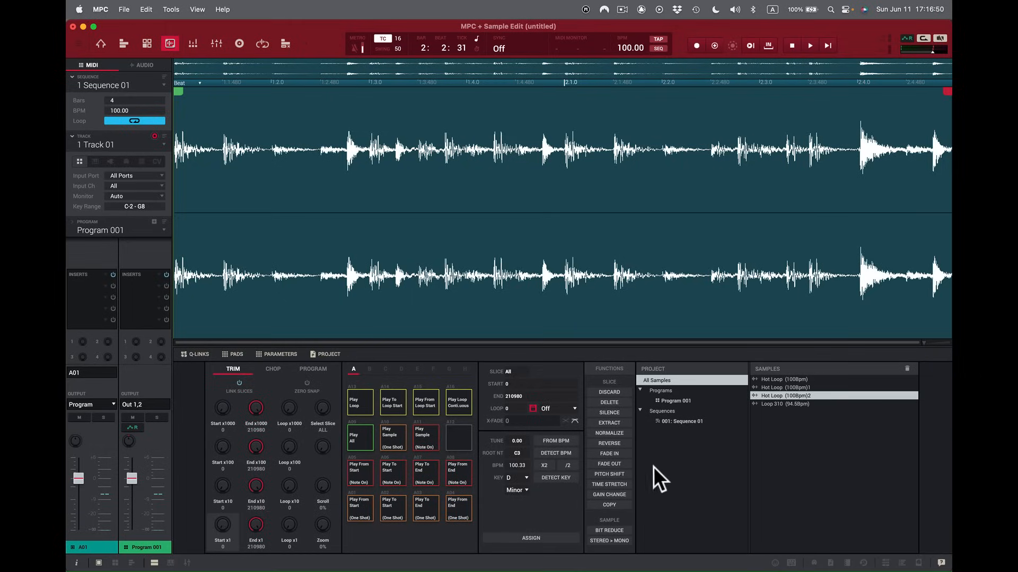
# Apply a Log fade-out across the whole Hot Loop (100Bpm)2 sample, audition it, and undo the fade.
pyautogui.click(608, 464)
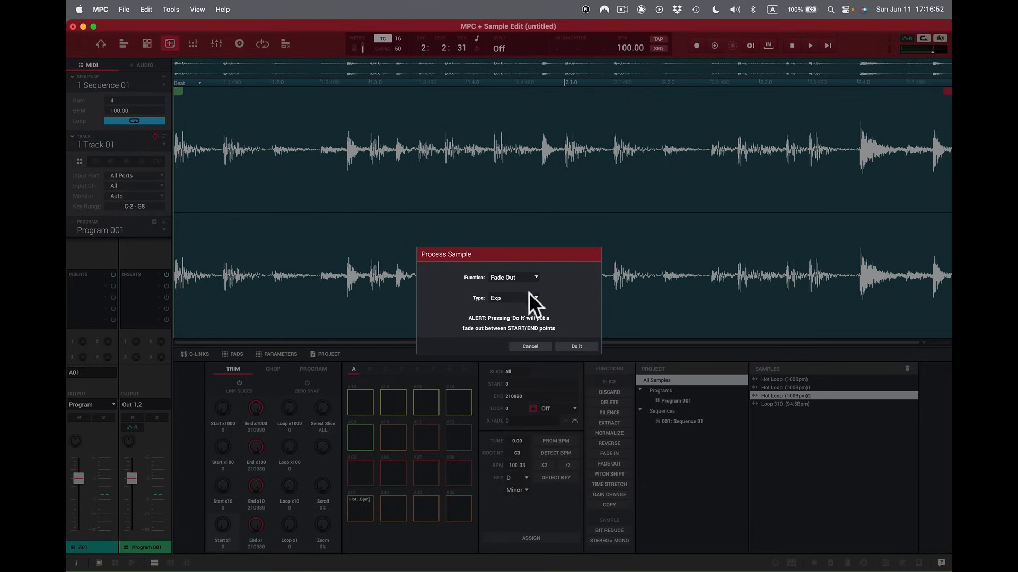
pyautogui.click(535, 298)
pyautogui.click(530, 324)
pyautogui.click(582, 345)
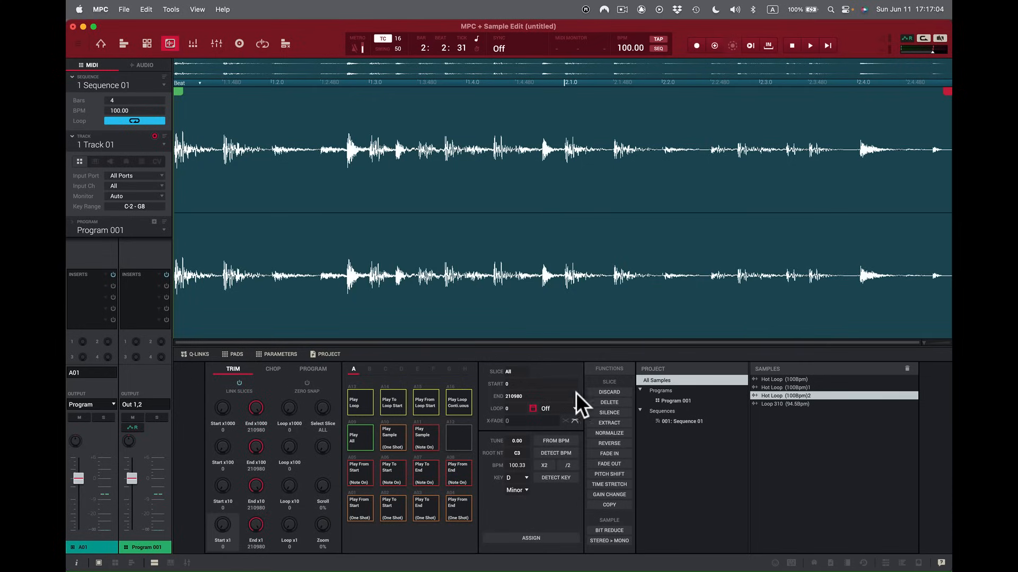
pyautogui.click(460, 409)
pyautogui.press('super+z')
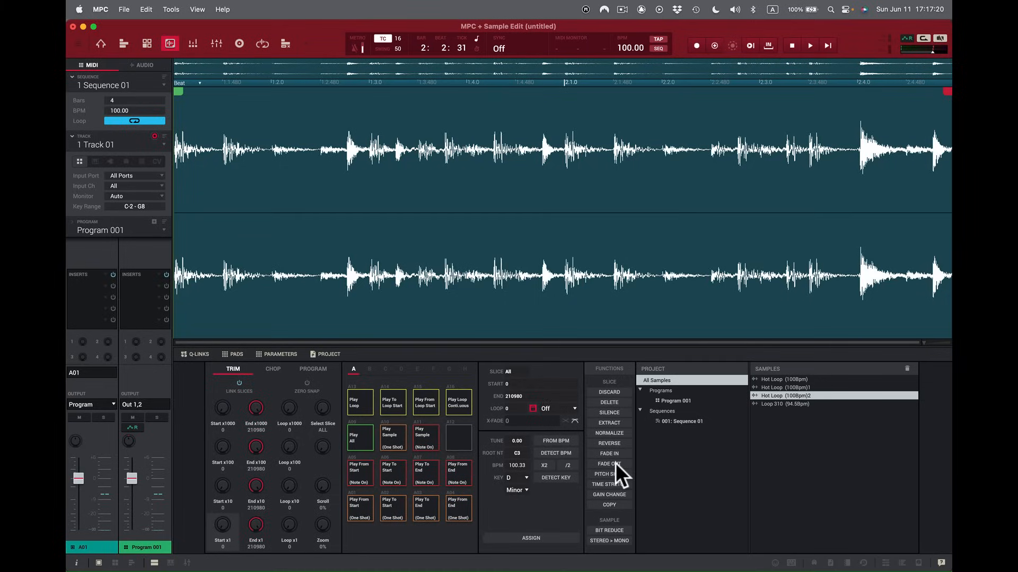
# Apply a Linear fade-out across the whole Hot Loop (100Bpm)2 sample and audition it with Play Loop Continuous.
pyautogui.click(615, 463)
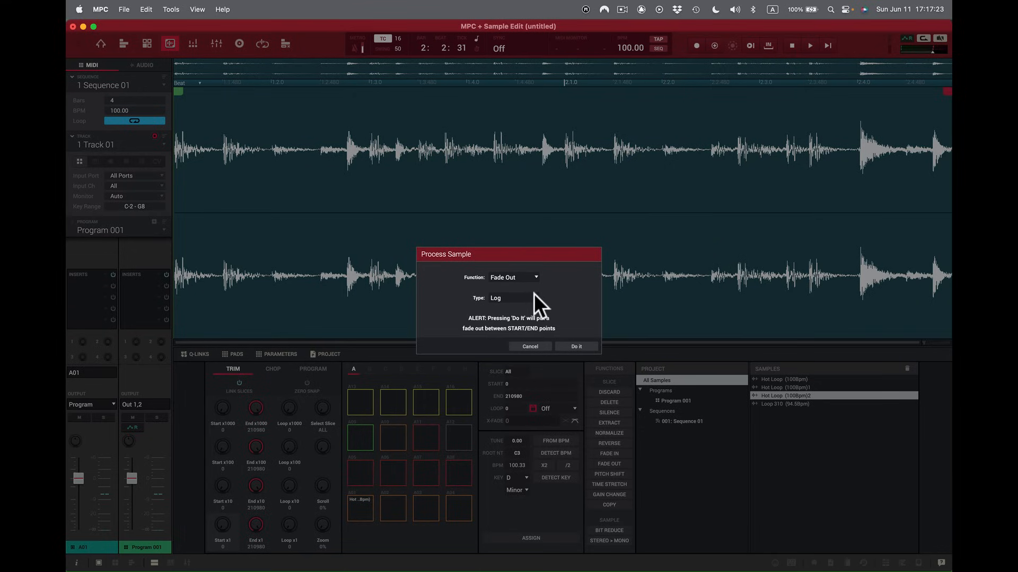
pyautogui.click(536, 298)
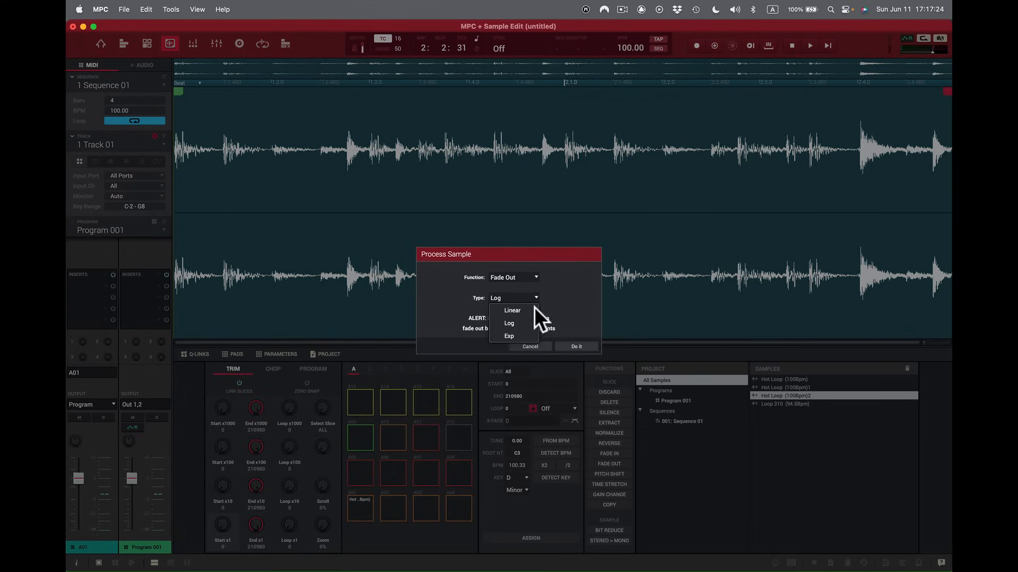
pyautogui.click(533, 309)
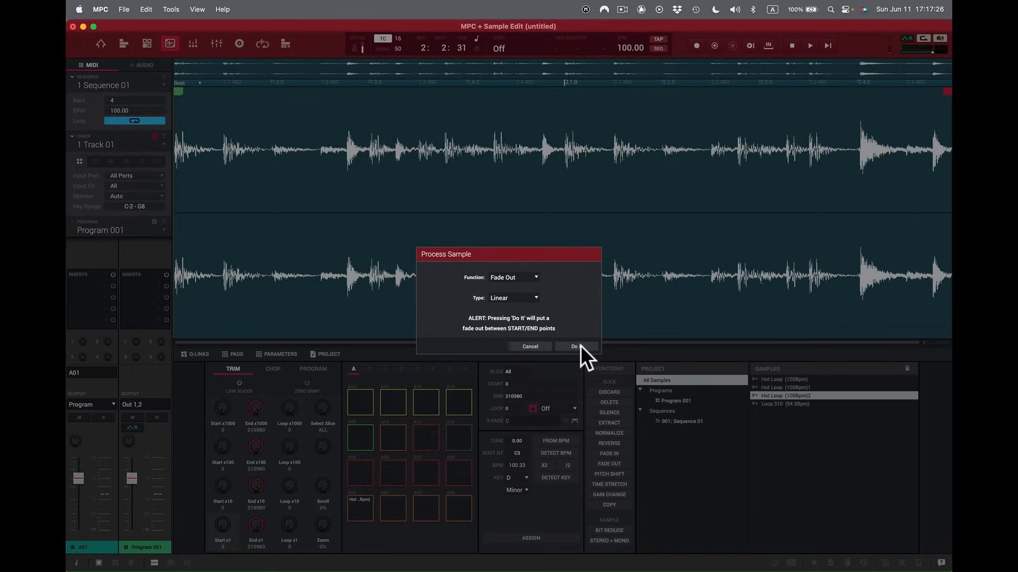
pyautogui.click(578, 346)
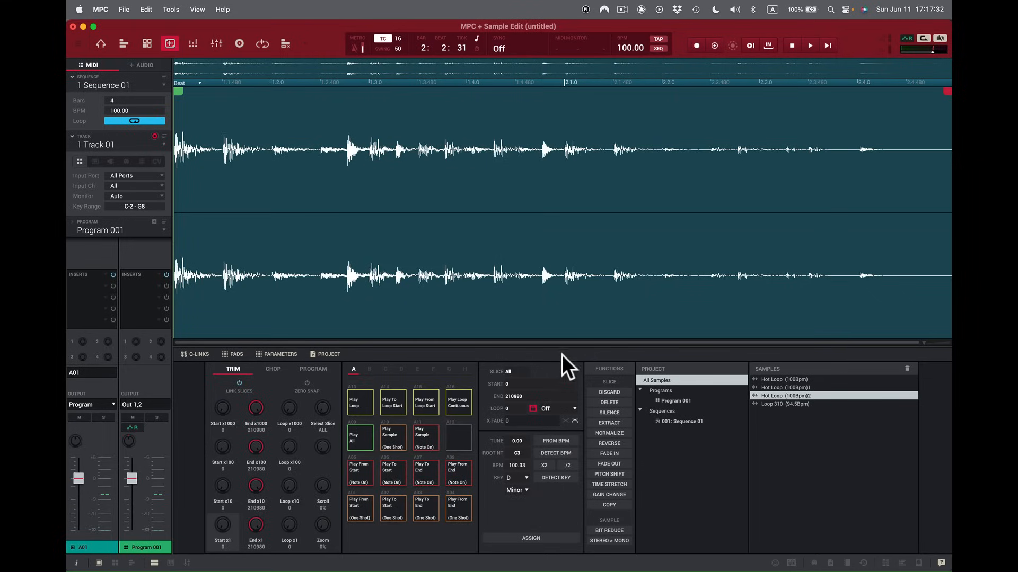
pyautogui.click(456, 409)
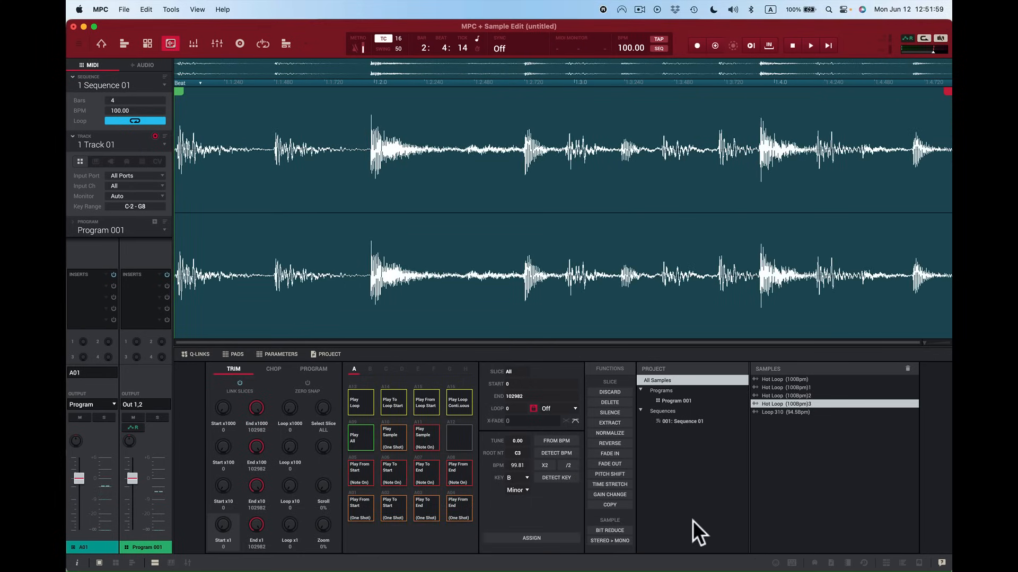
# Audition the Hot Loop (100Bpm)3 sample with Play Loop Continuous and play it within the sequence.
pyautogui.click(455, 399)
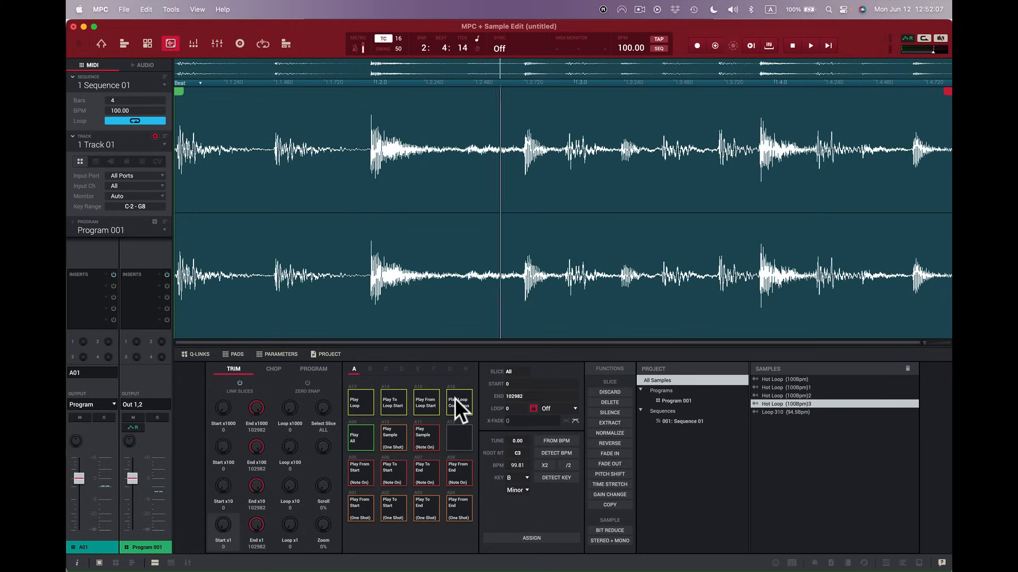
pyautogui.press('space')
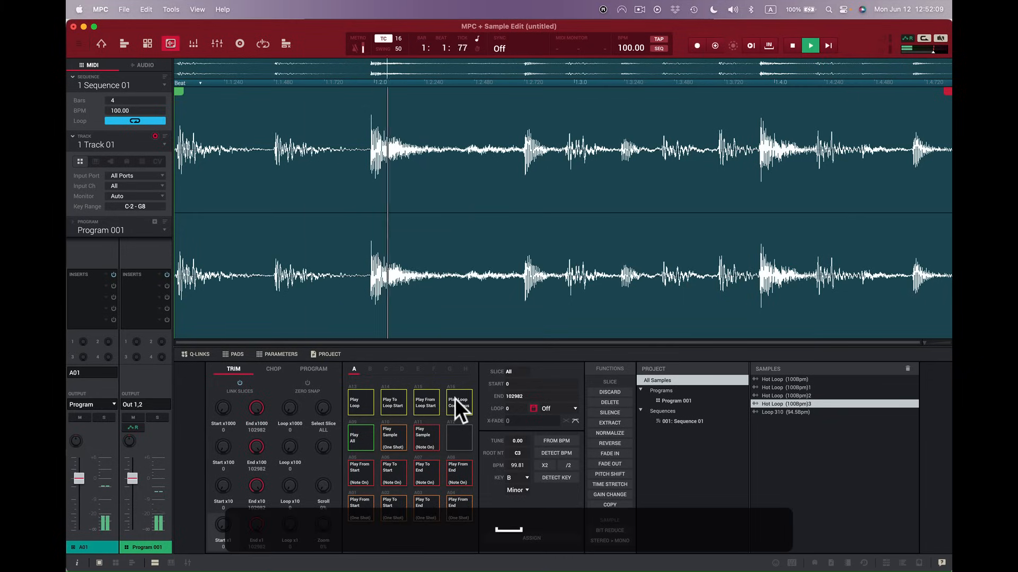
pyautogui.press('space')
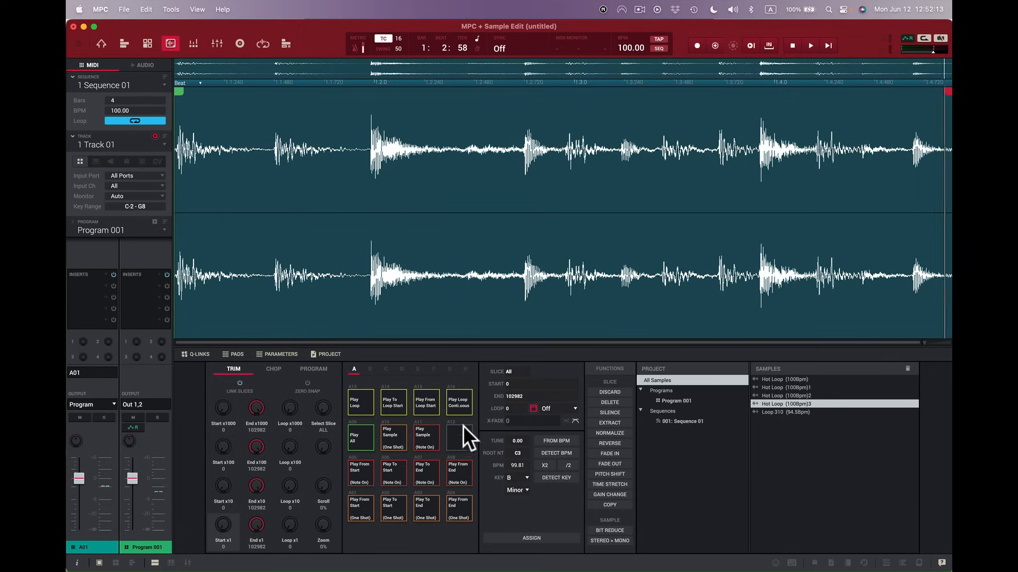
pyautogui.click(462, 402)
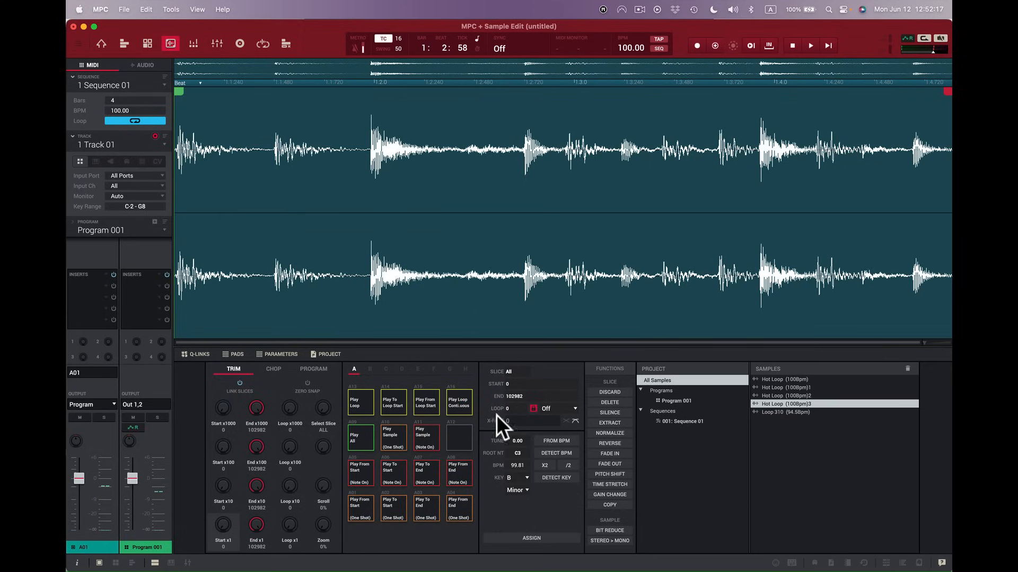
# Pitch shift the Hot Loop (100Bpm)3 sample by -2.00 and audition it with Play Loop Continuous.
pyautogui.click(615, 474)
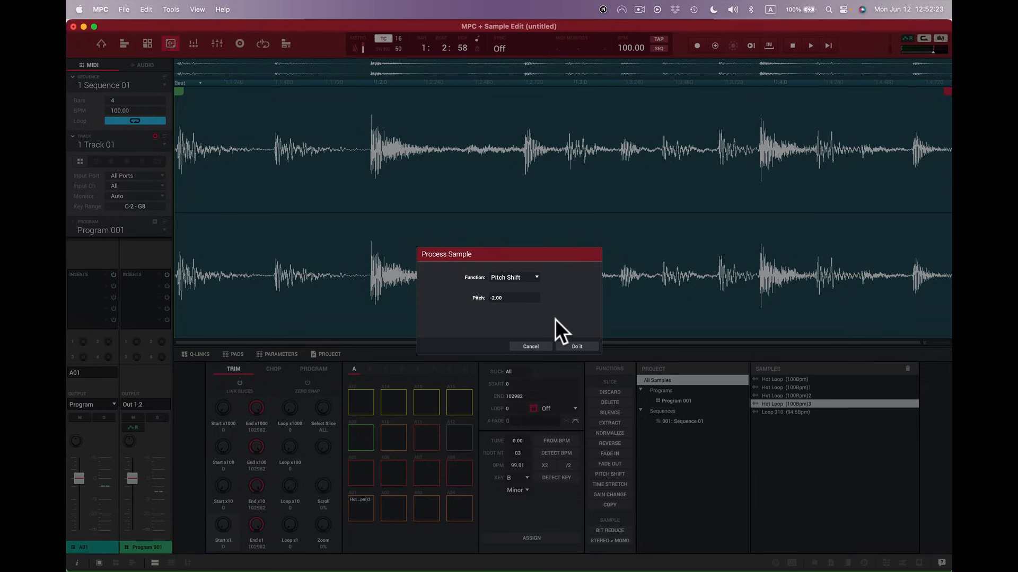
pyautogui.click(576, 346)
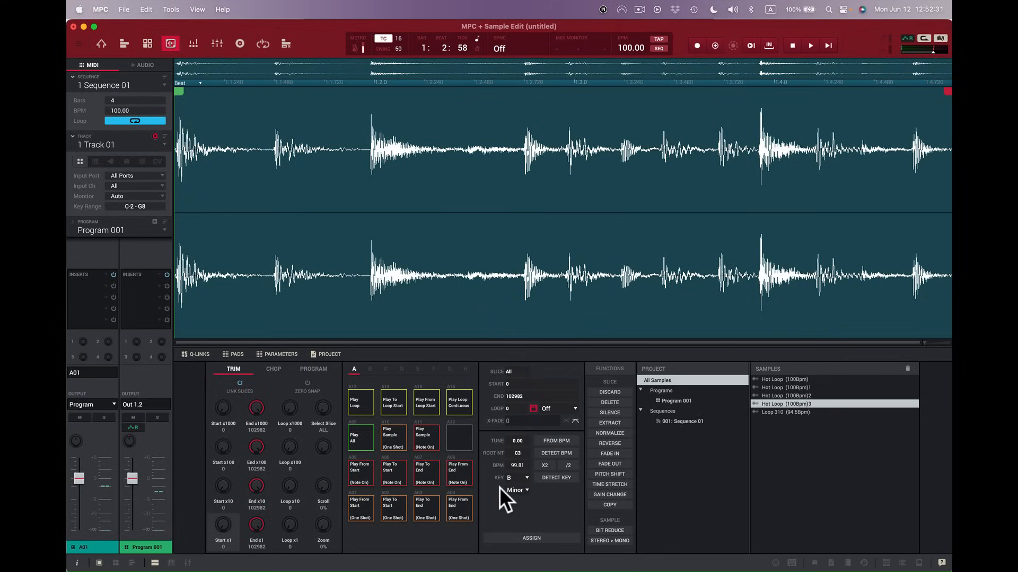
pyautogui.click(466, 404)
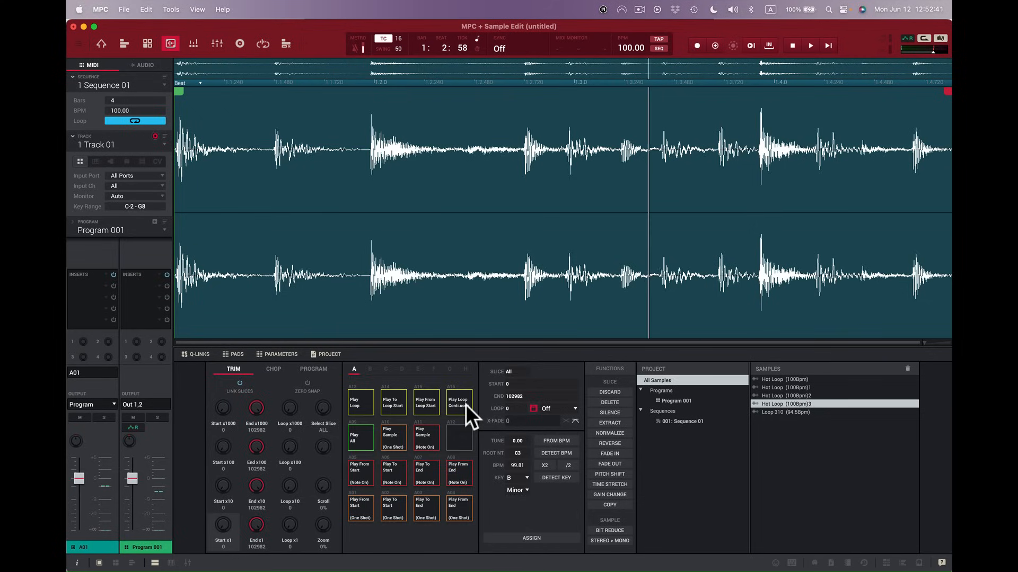
pyautogui.click(465, 405)
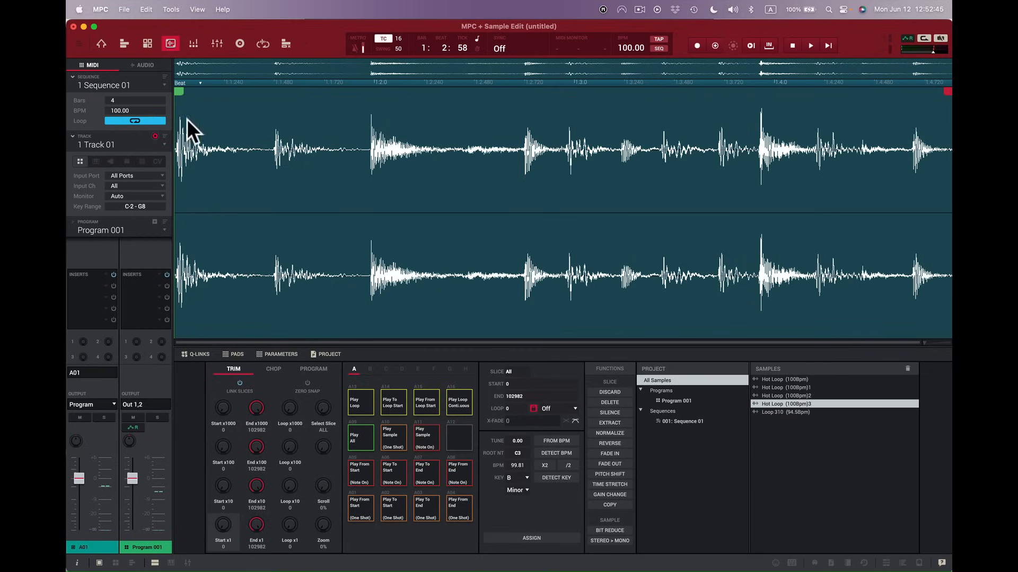
# In Main Mode, raise the sequence tempo to 102 BPM and then 103 BPM while playing the sequence.
pyautogui.click(101, 44)
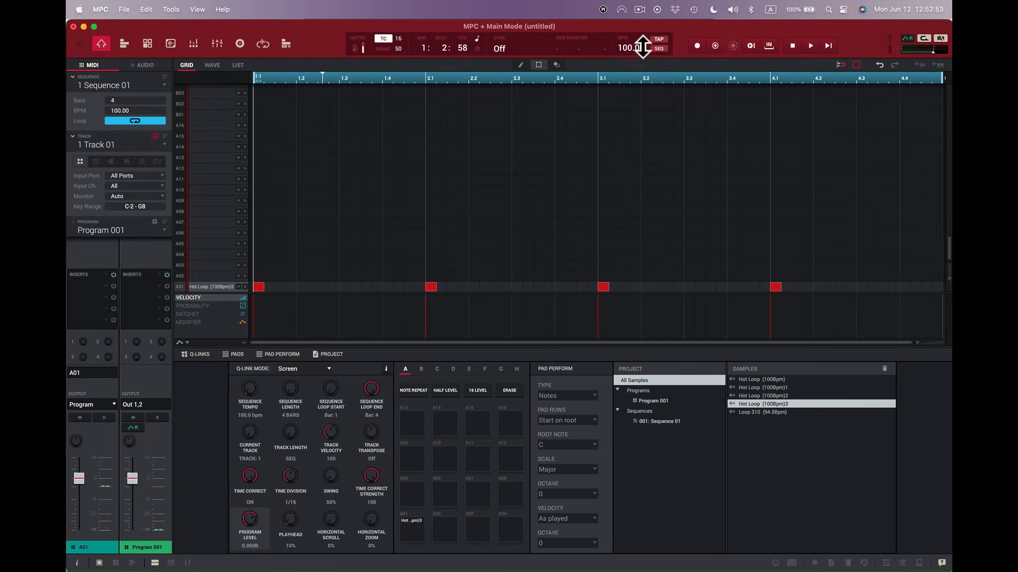
pyautogui.moveTo(620, 48); pyautogui.dragTo(620, 39)
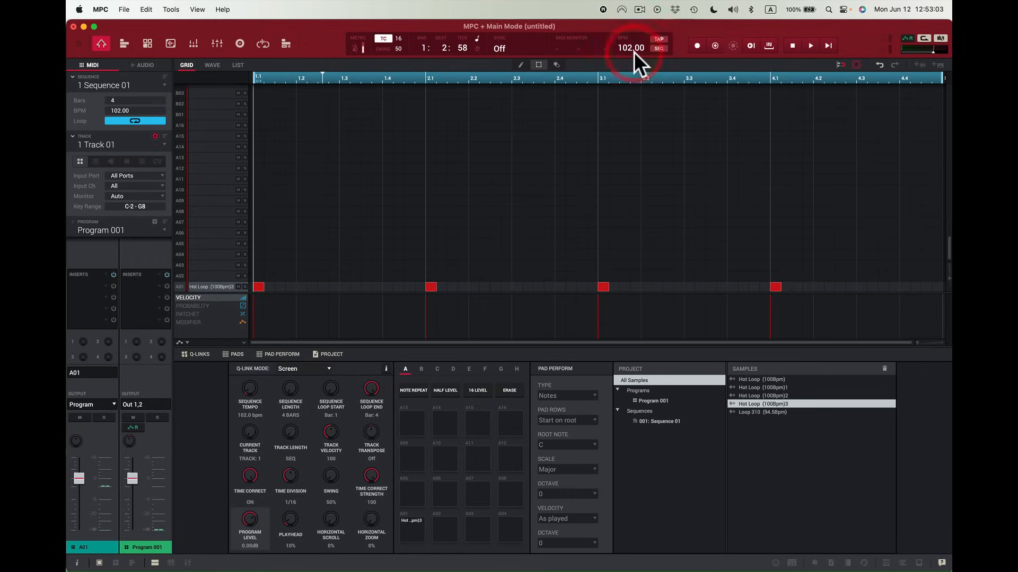
pyautogui.press('space')
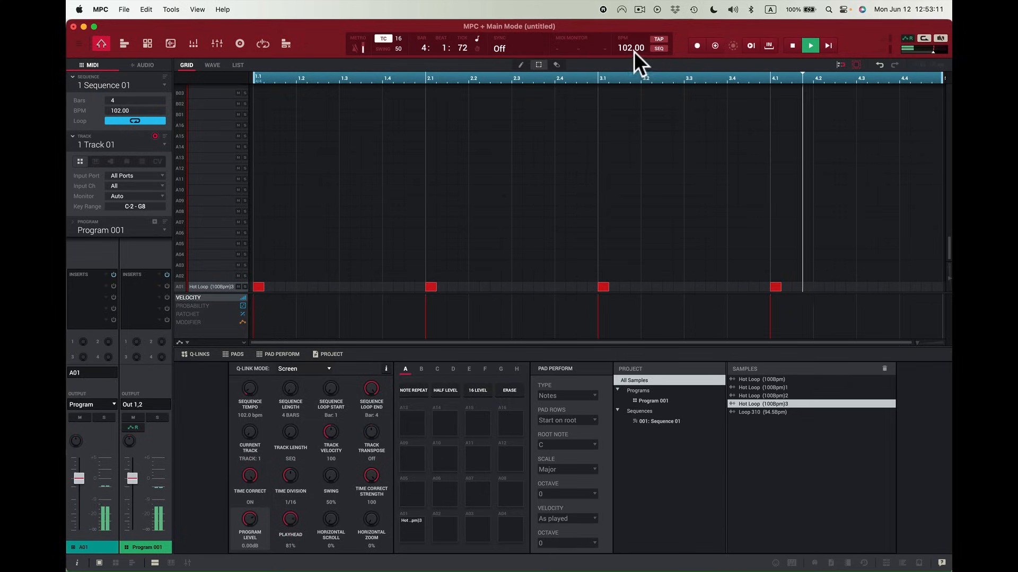
pyautogui.moveTo(641, 48); pyautogui.dragTo(641, 22)
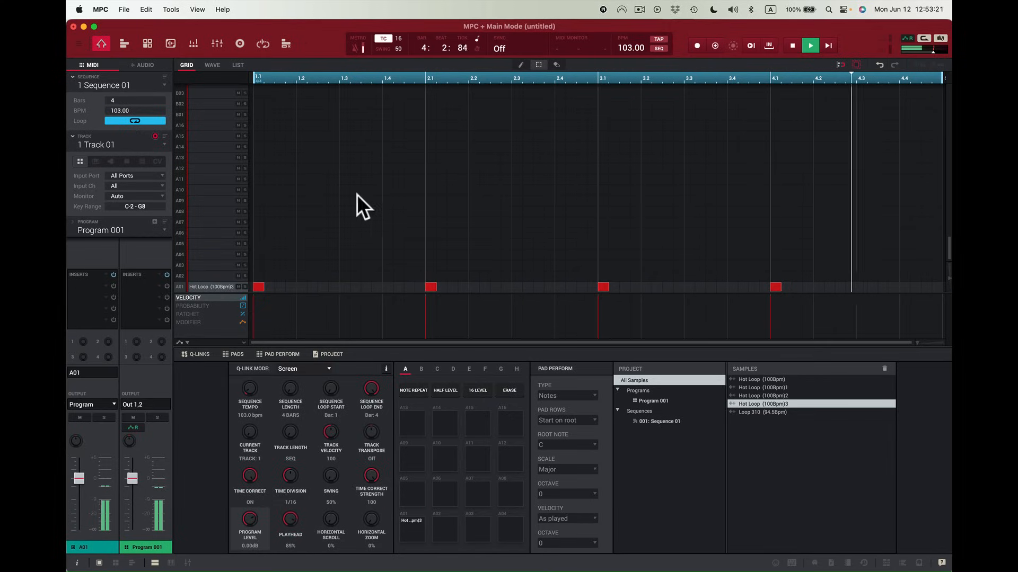
pyautogui.press('space')
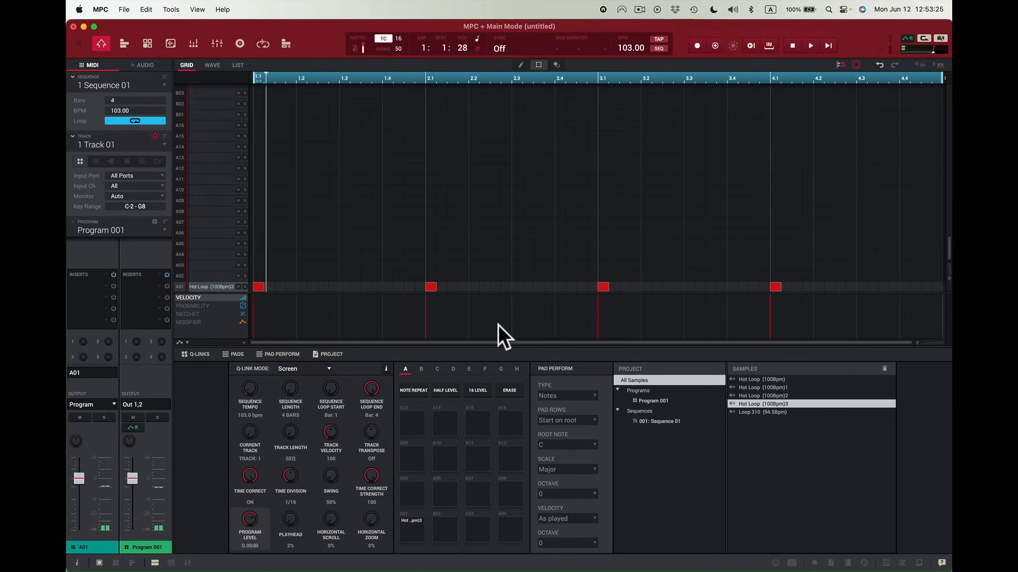
# Return to Sample Edit, view the Time Stretch settings without applying them, and open the Pitch Shift settings for Hot Loop (100Bpm)3.
pyautogui.click(171, 42)
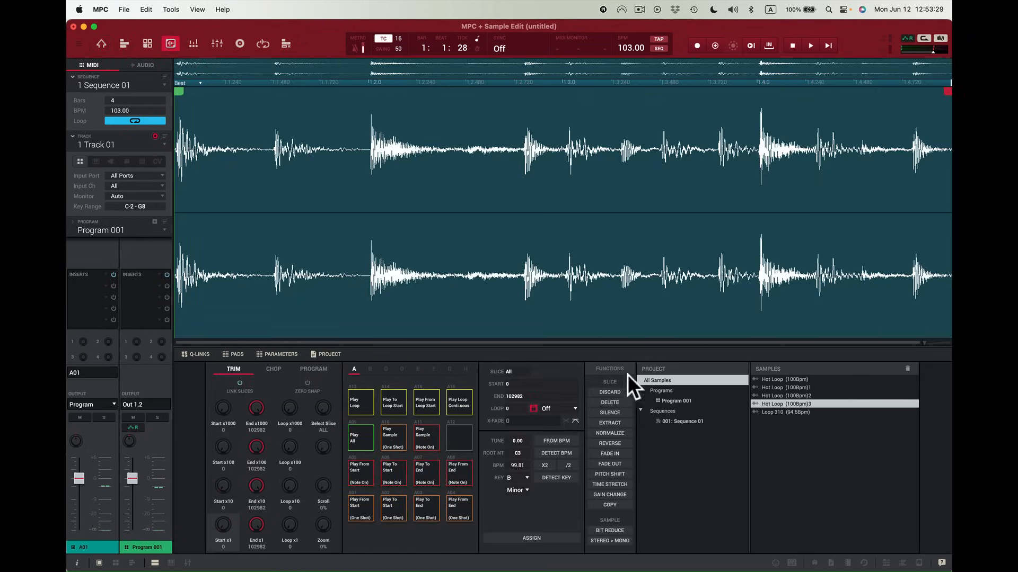
pyautogui.click(619, 484)
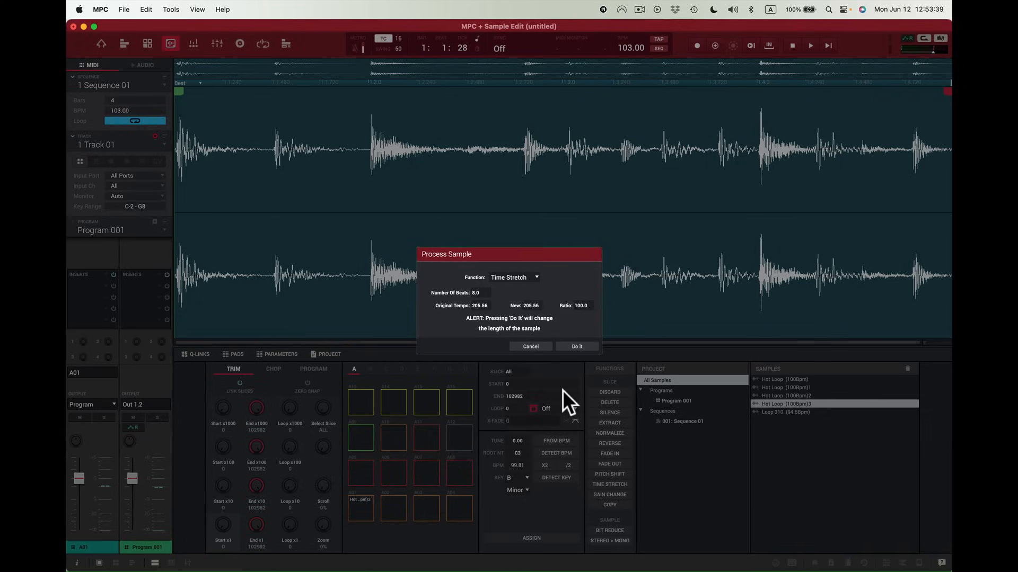
pyautogui.click(527, 345)
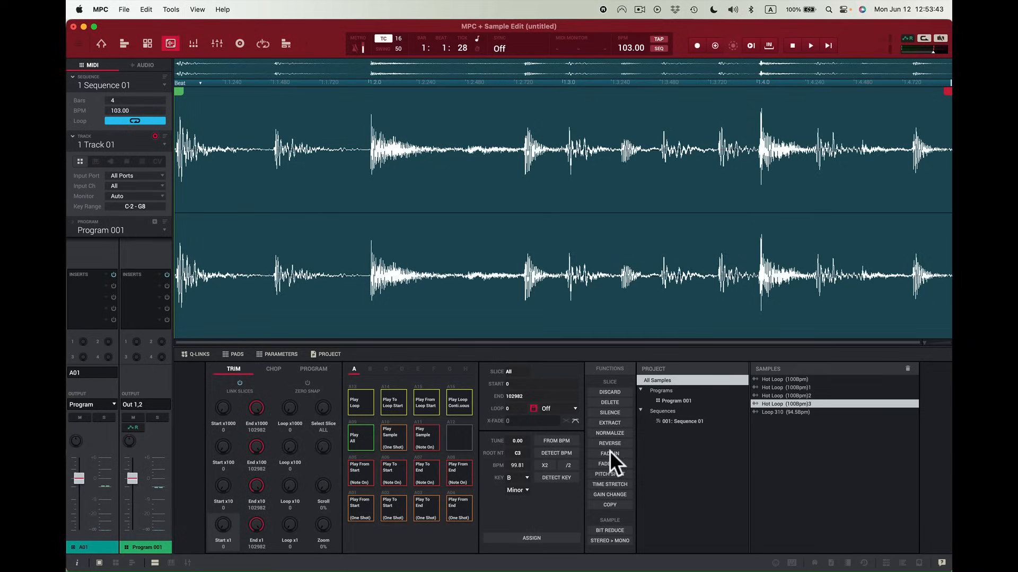
pyautogui.click(613, 473)
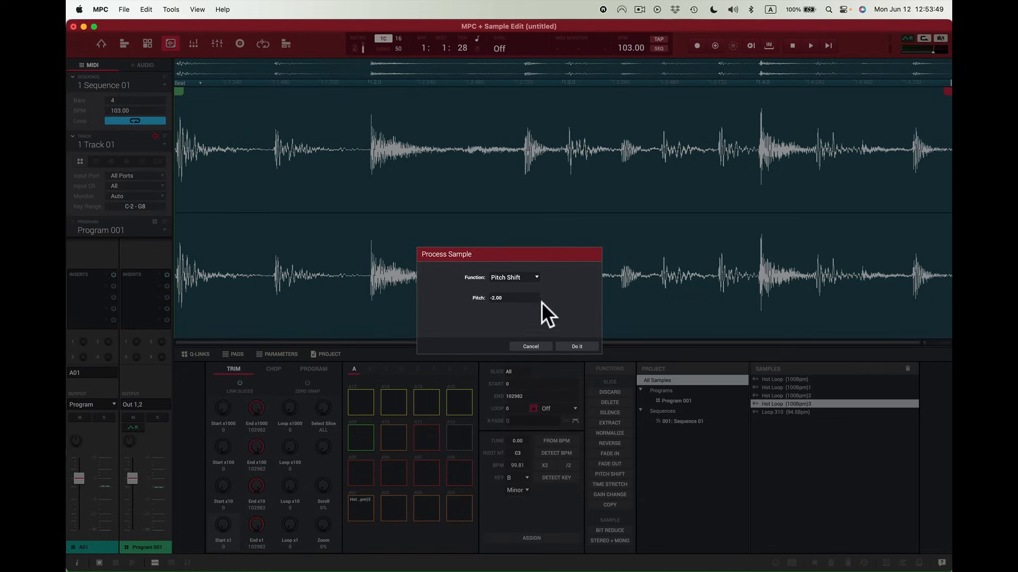
# Apply a pitch shift of -2.00 to the Hot Loop (100Bpm)3 sample and play the sequence in Main Mode.
pyautogui.click(575, 346)
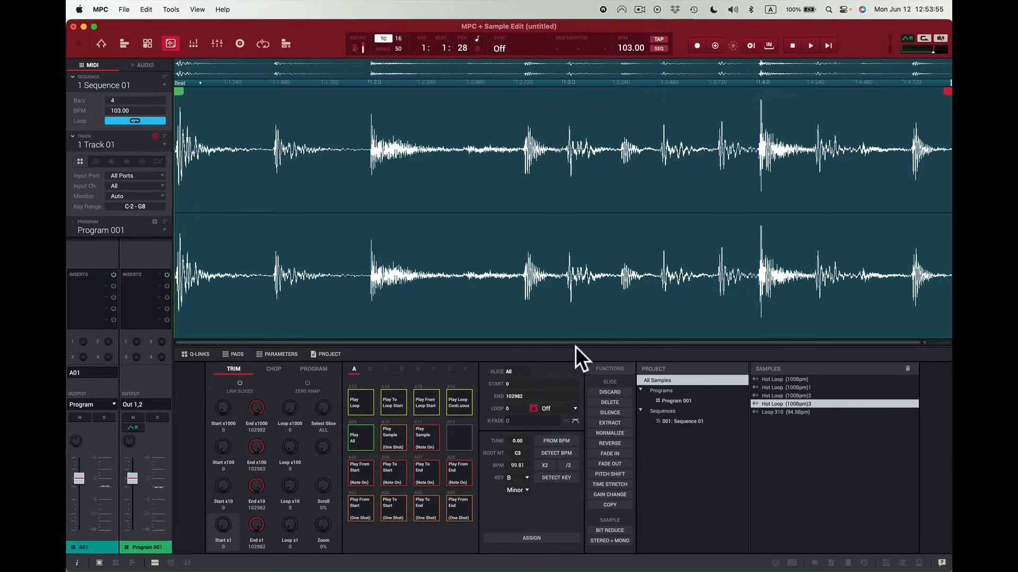
pyautogui.press('shift+super+i')
pyautogui.click(332, 39)
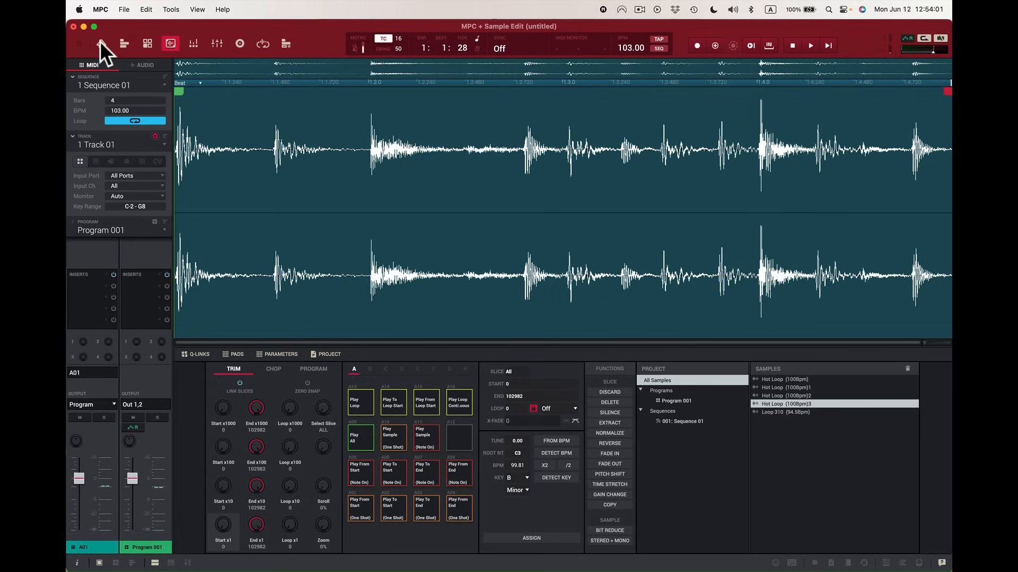
pyautogui.click(101, 42)
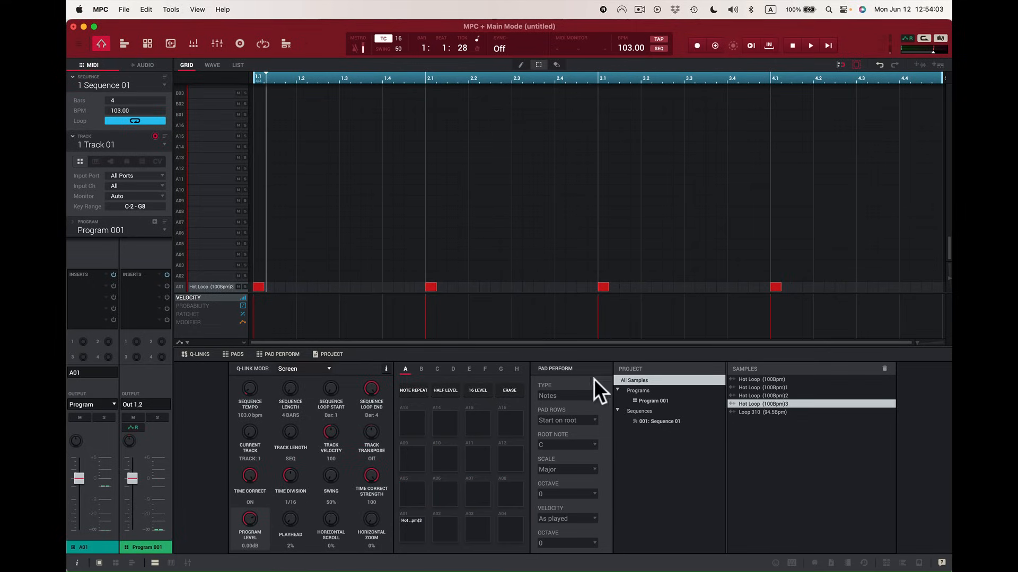
pyautogui.press('space')
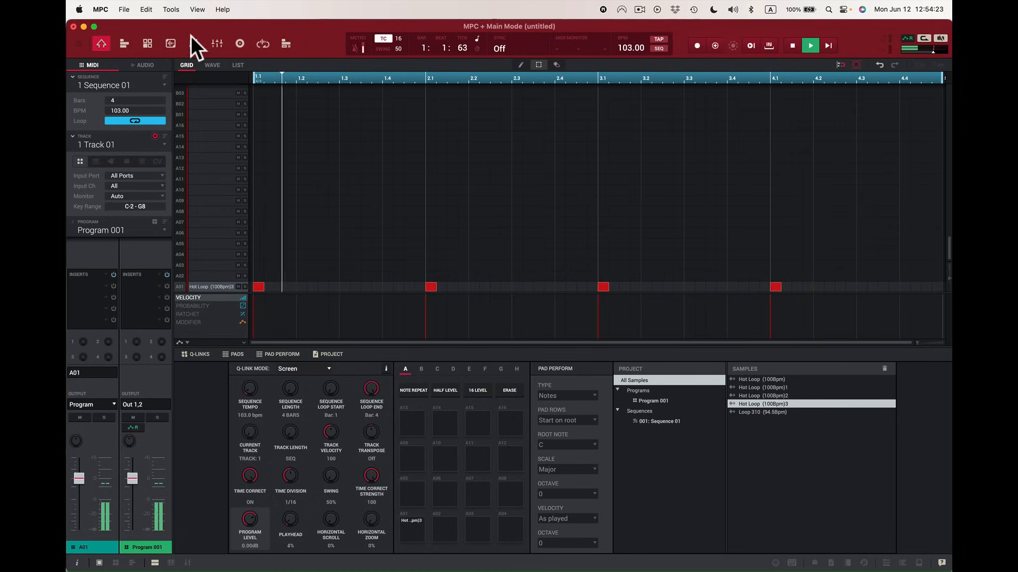
# Undo the pitch shift and the edit before it, ending back in Sample Edit mode.
pyautogui.click(168, 43)
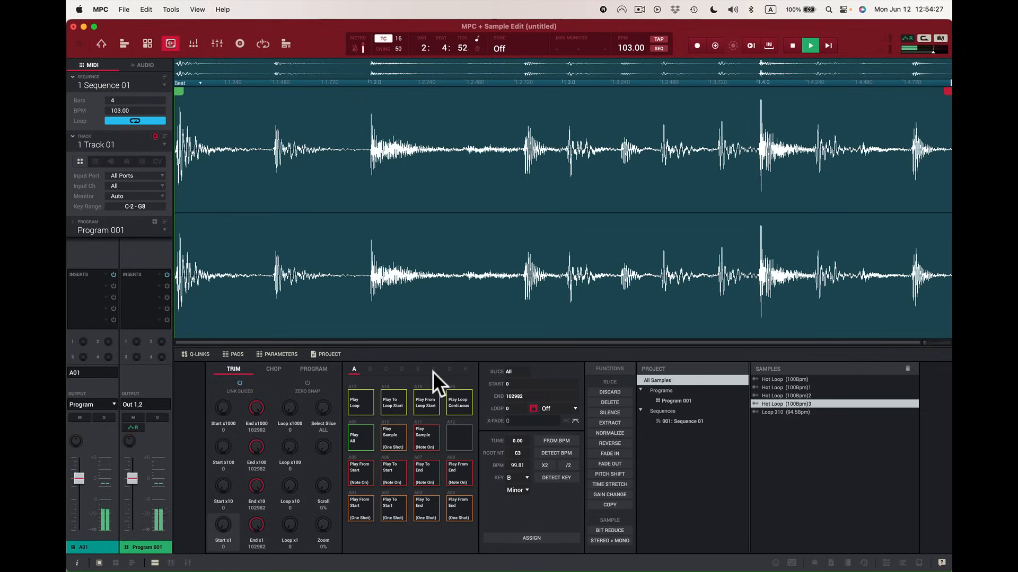
pyautogui.click(147, 10)
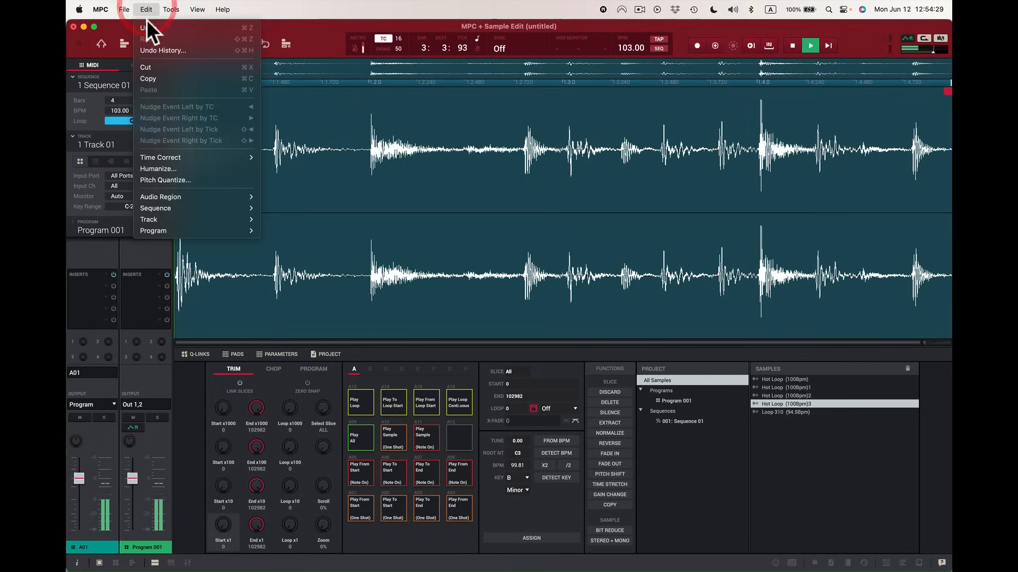
pyautogui.click(147, 24)
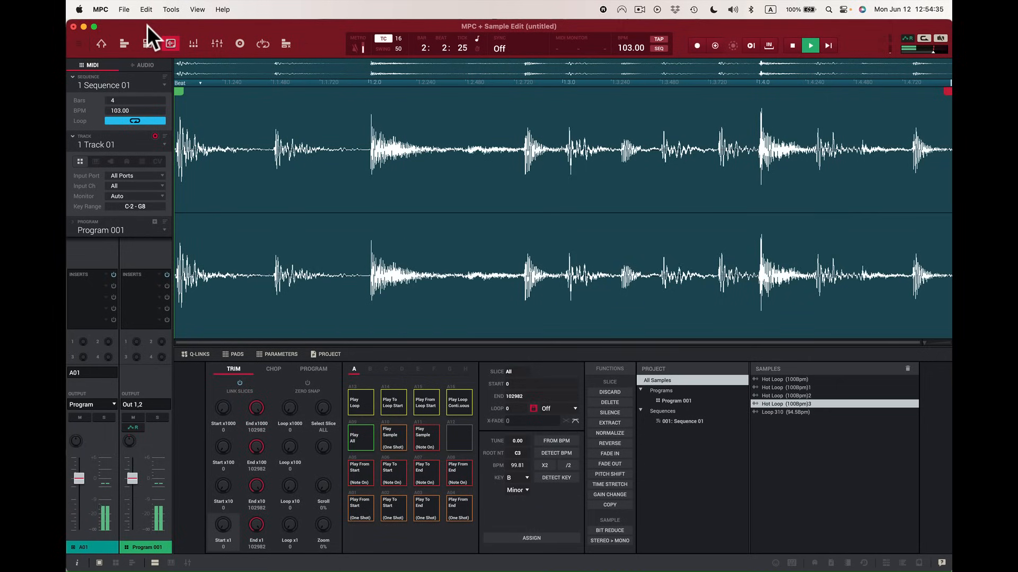
pyautogui.click(147, 9)
pyautogui.click(146, 25)
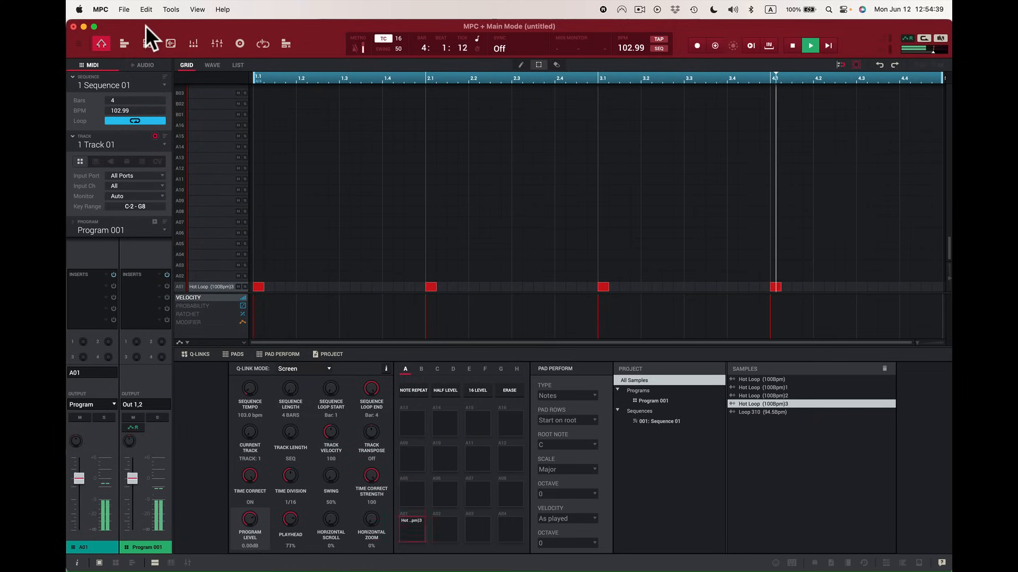
pyautogui.click(170, 44)
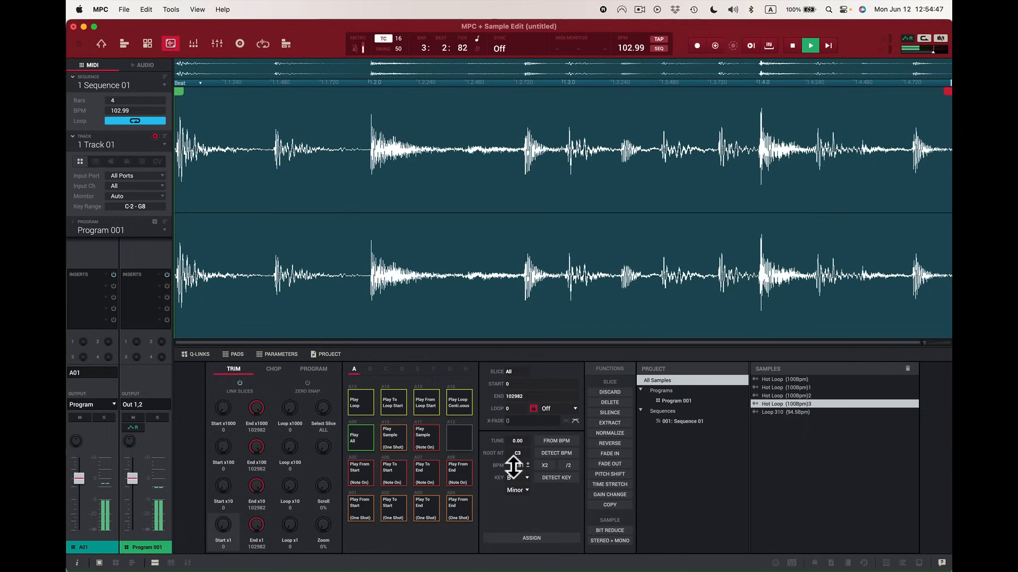
# Apply a pitch shift of 1.98 to the Hot Loop (100Bpm)3 sample and stop the sequence playback.
pyautogui.click(625, 473)
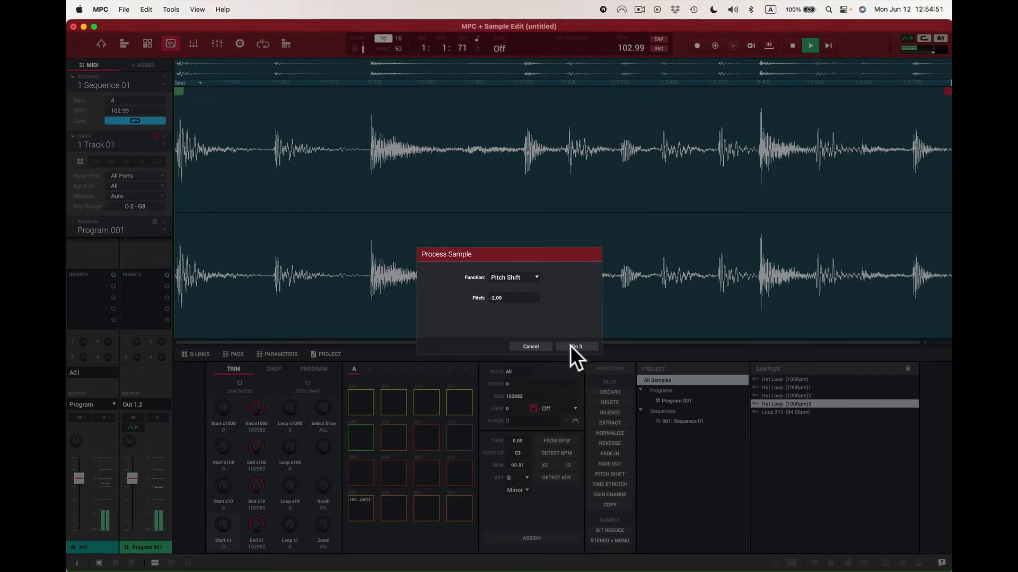
pyautogui.moveTo(534, 297); pyautogui.dragTo(535, 289)
pyautogui.moveTo(535, 297); pyautogui.dragTo(532, 301)
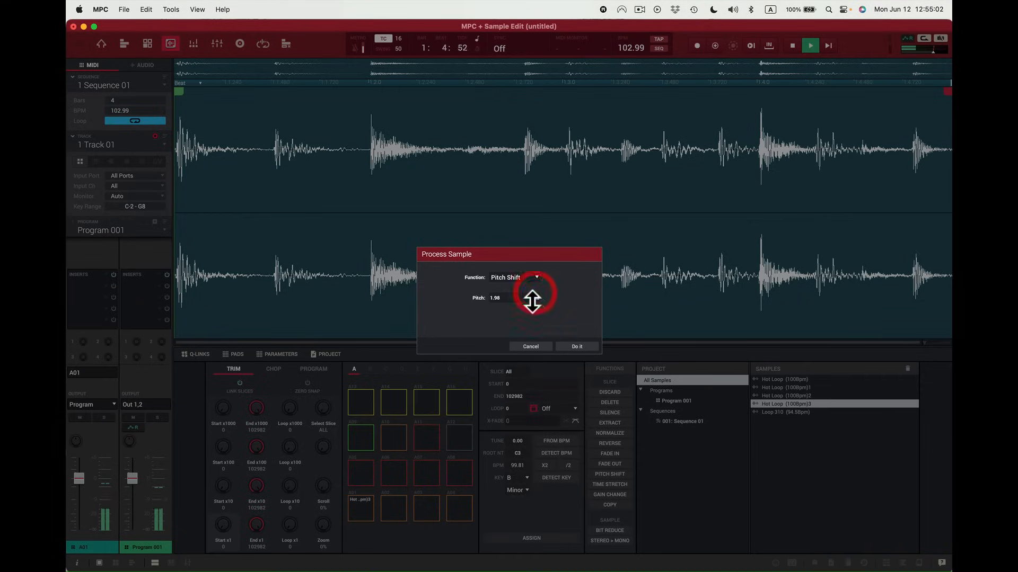
pyautogui.click(577, 347)
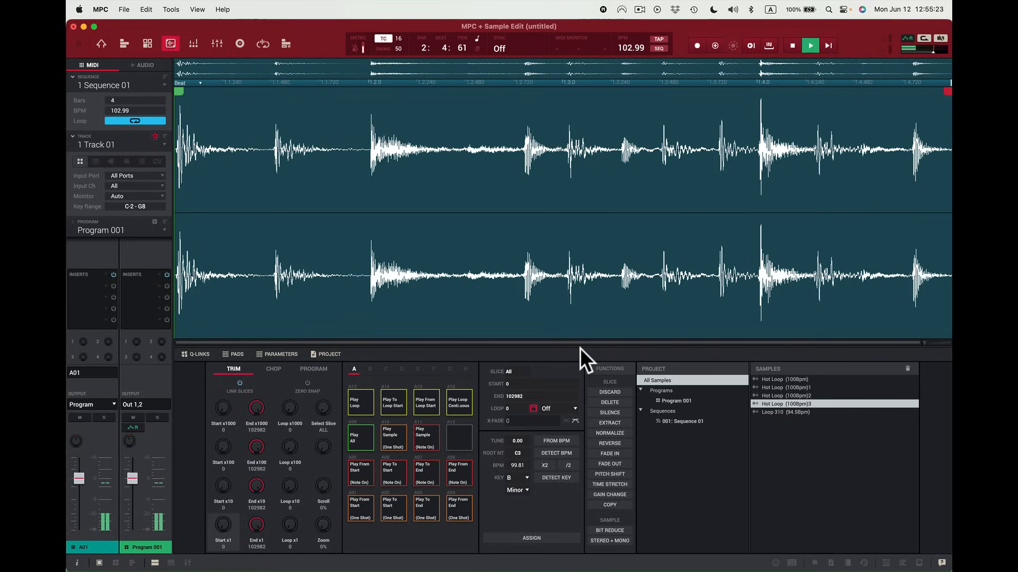
pyautogui.press('space')
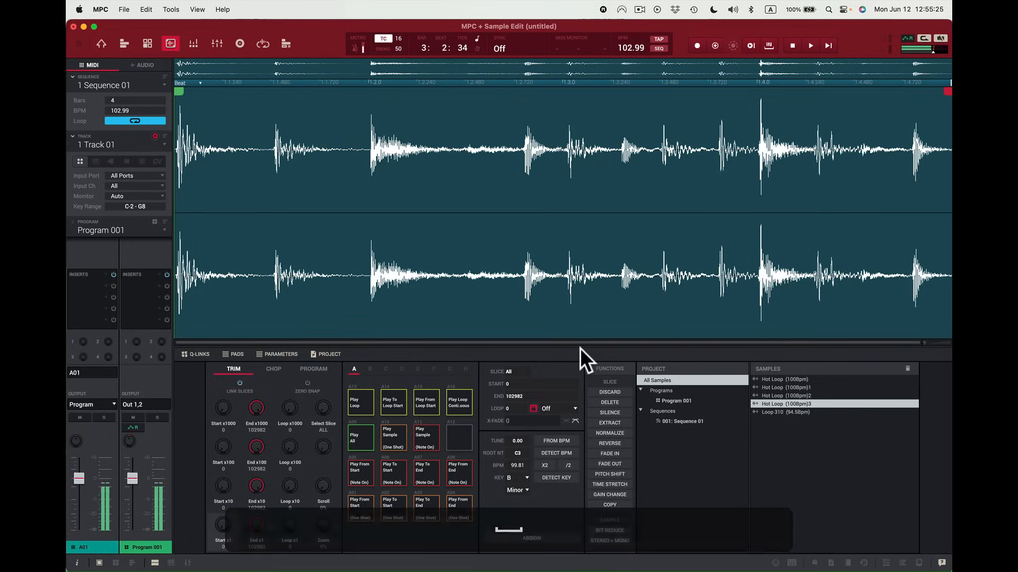
pyautogui.press('shift+super')
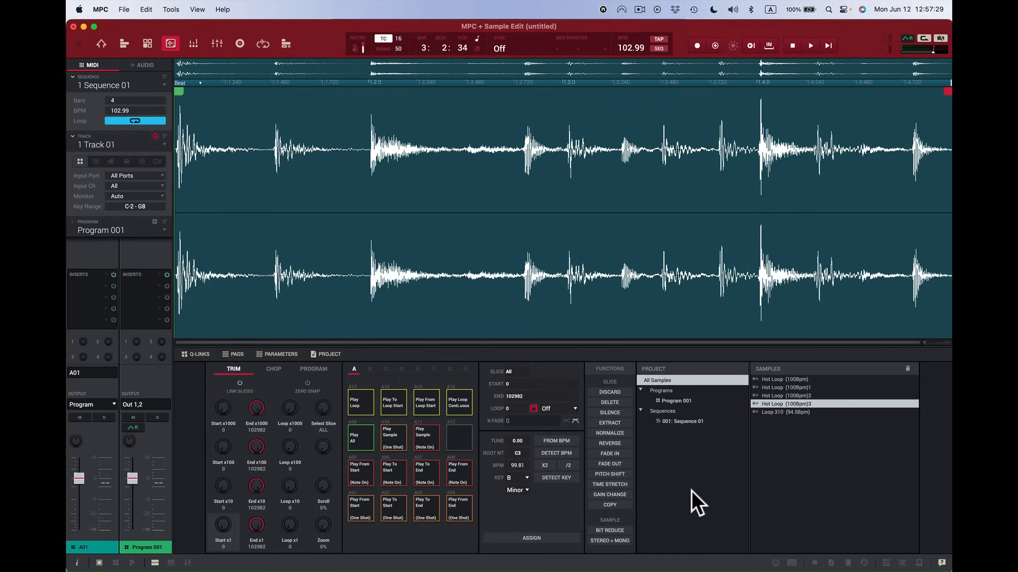
# Time-stretch the sample to a new tempo of 193.19 at a ratio of 94.0 and audition it as a continuous loop.
pyautogui.click(622, 484)
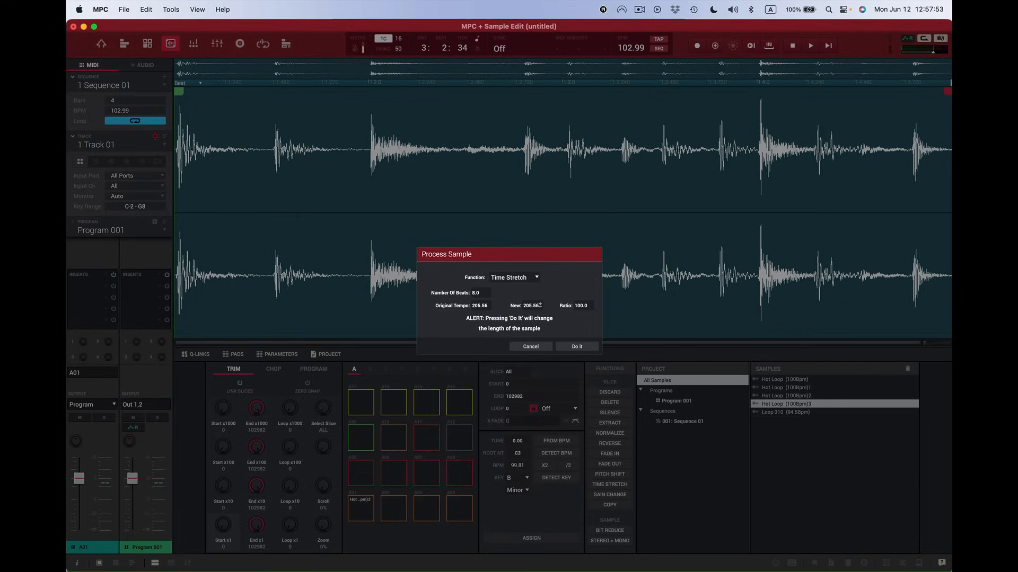
pyautogui.moveTo(539, 305); pyautogui.dragTo(530, 316)
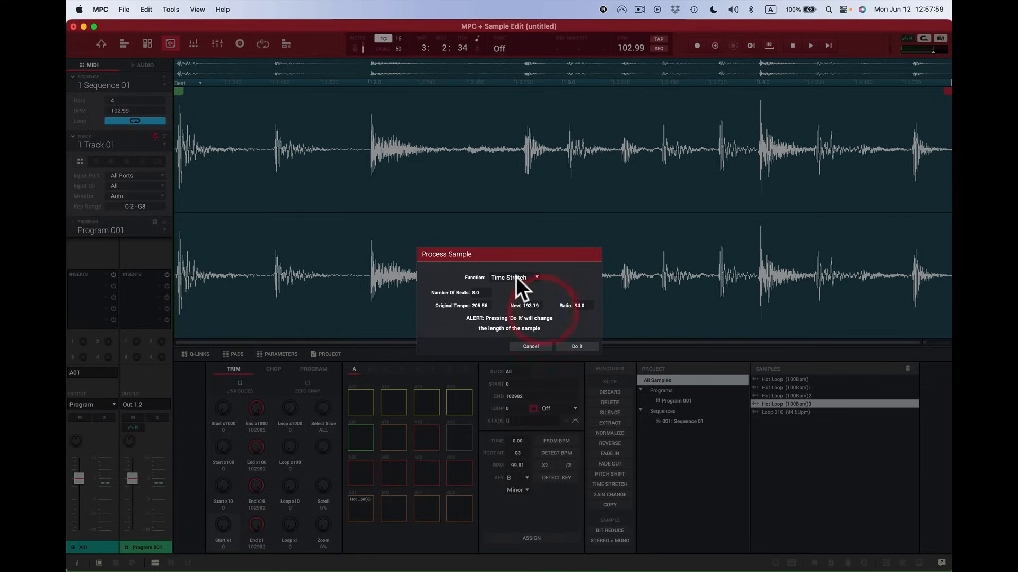
pyautogui.click(581, 347)
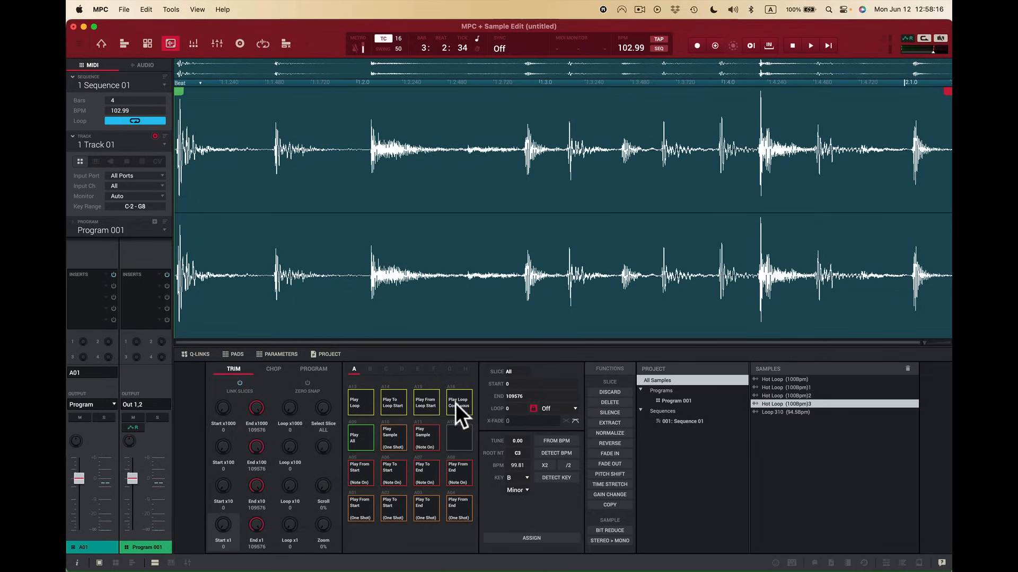
pyautogui.click(456, 405)
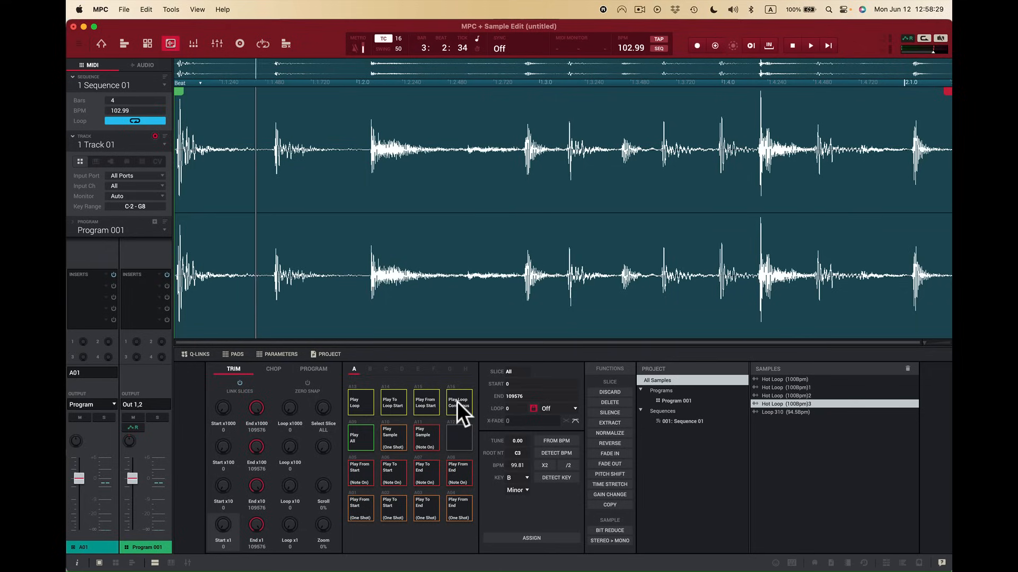
pyautogui.click(463, 399)
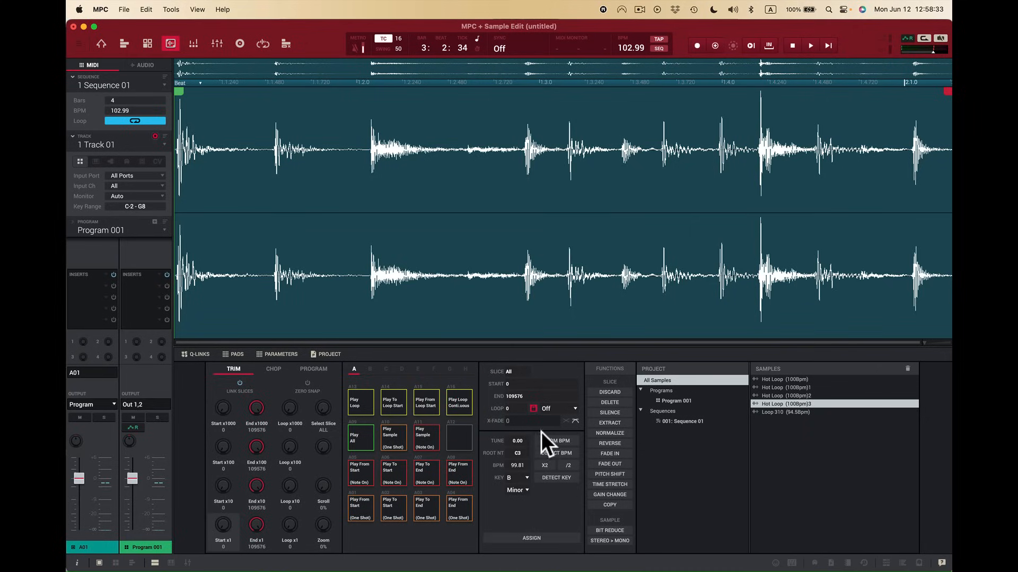
# Undo the slower time stretch and audition the restored sample as a continuous loop.
pyautogui.press('super+z')
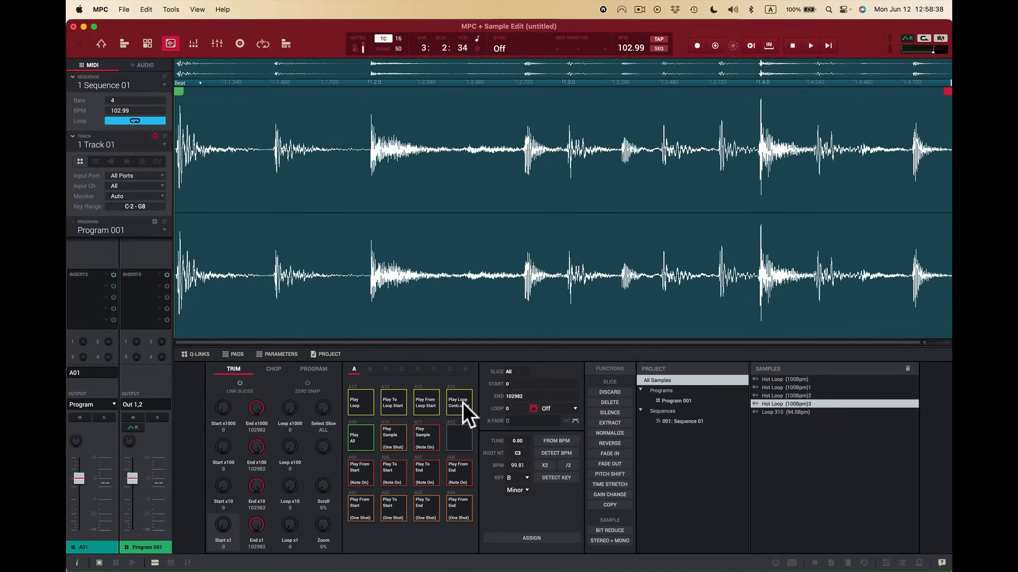
pyautogui.click(462, 403)
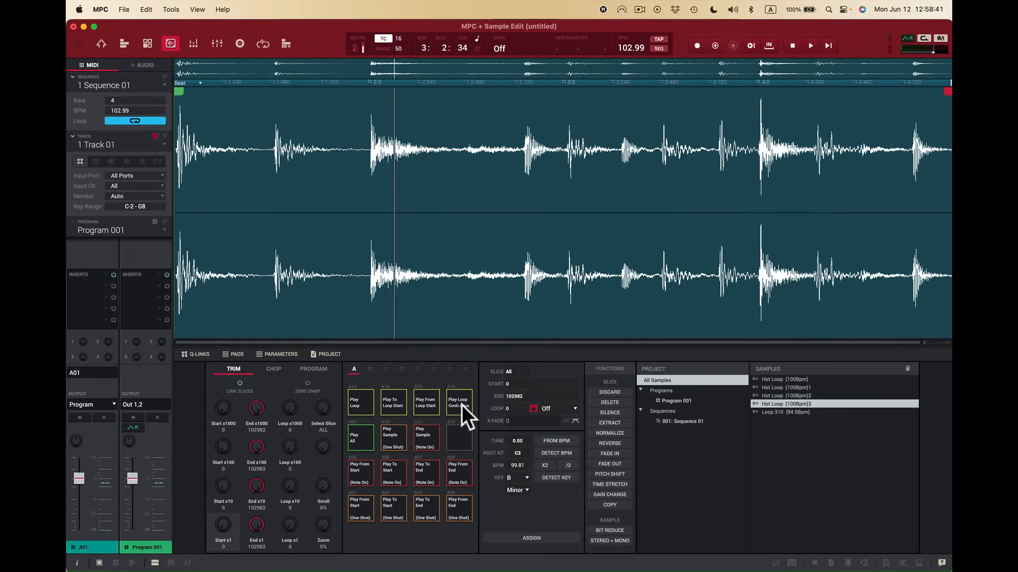
pyautogui.click(461, 405)
# Time-stretch the sample to a faster tempo by raising its ratio above 100 and audition the shortened loop.
pyautogui.click(619, 485)
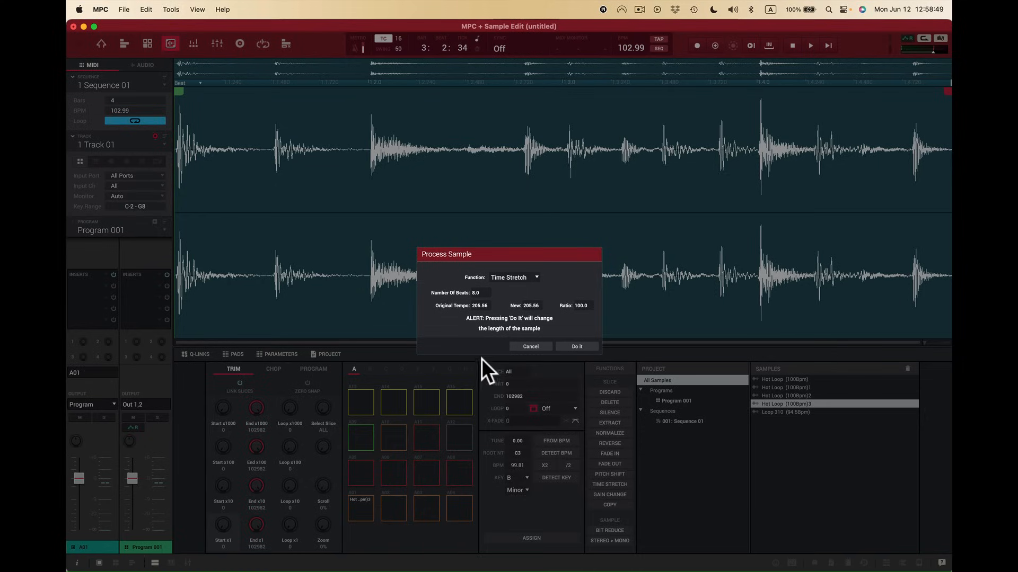
pyautogui.moveTo(581, 307); pyautogui.dragTo(582, 328)
pyautogui.moveTo(582, 329); pyautogui.dragTo(581, 304)
pyautogui.moveTo(531, 306); pyautogui.dragTo(531, 304)
pyautogui.click(589, 351)
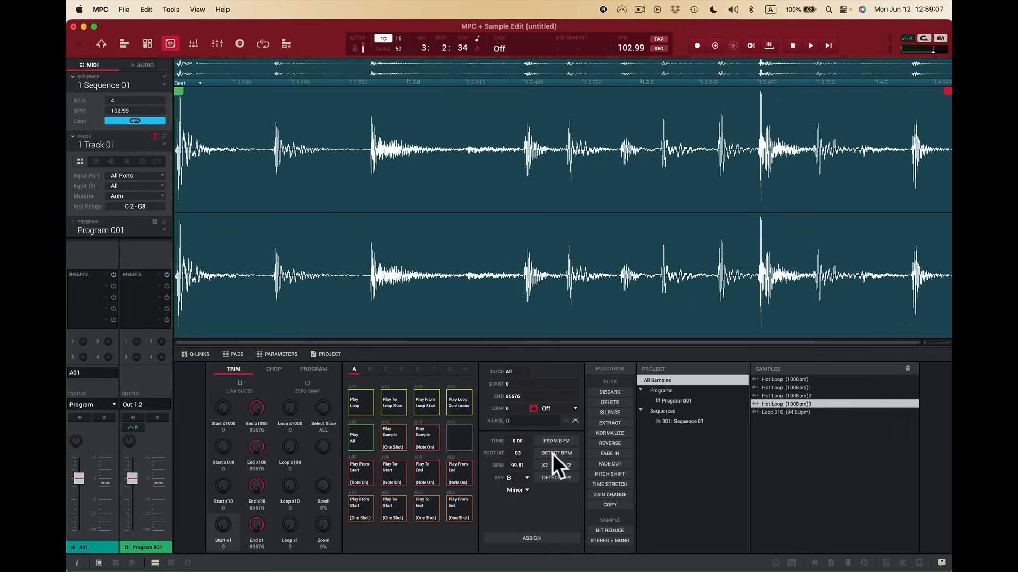
pyautogui.click(460, 403)
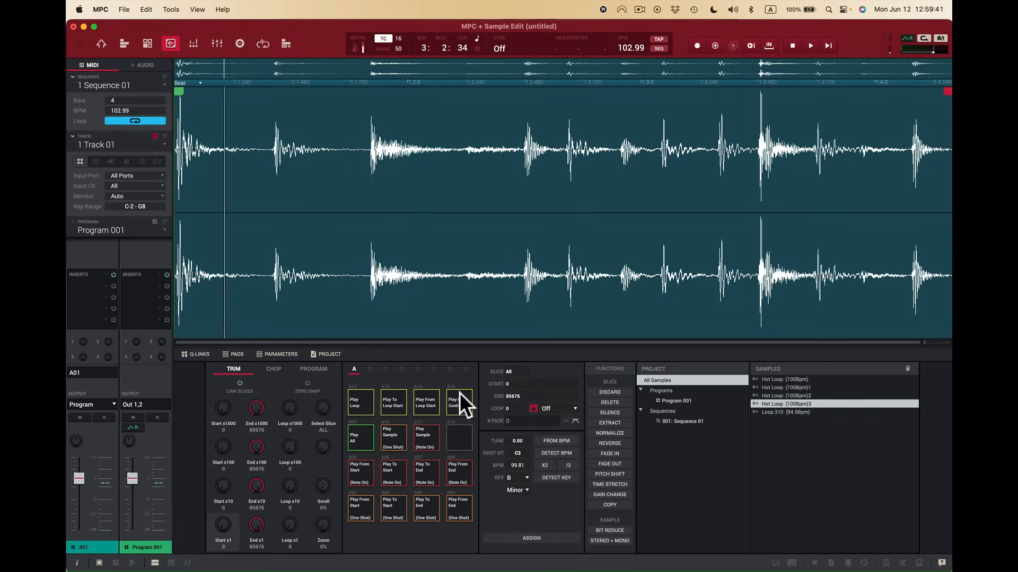
pyautogui.click(455, 409)
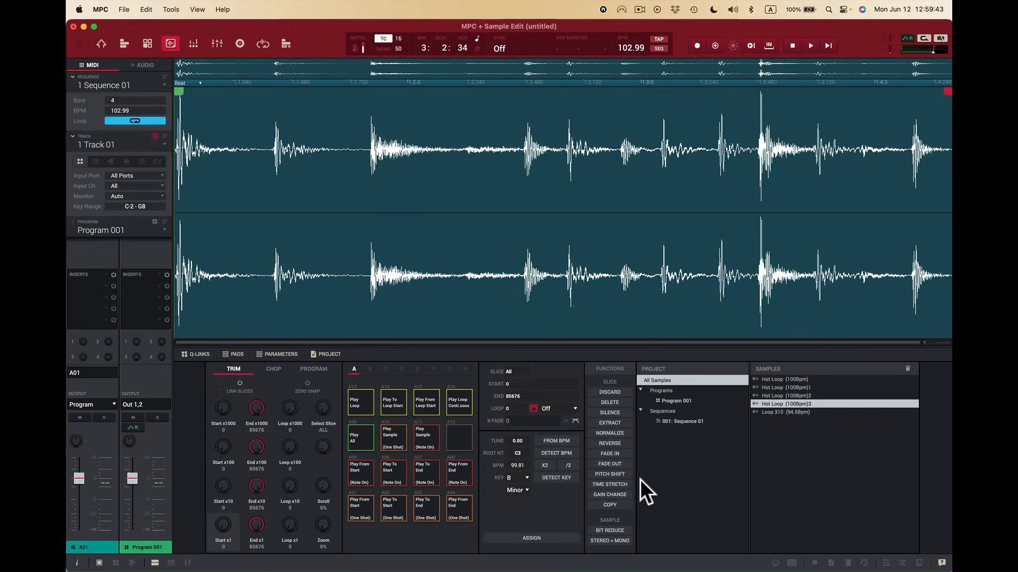
# Undo the faster time stretch and audition the sample at its restored length.
pyautogui.press('super+z')
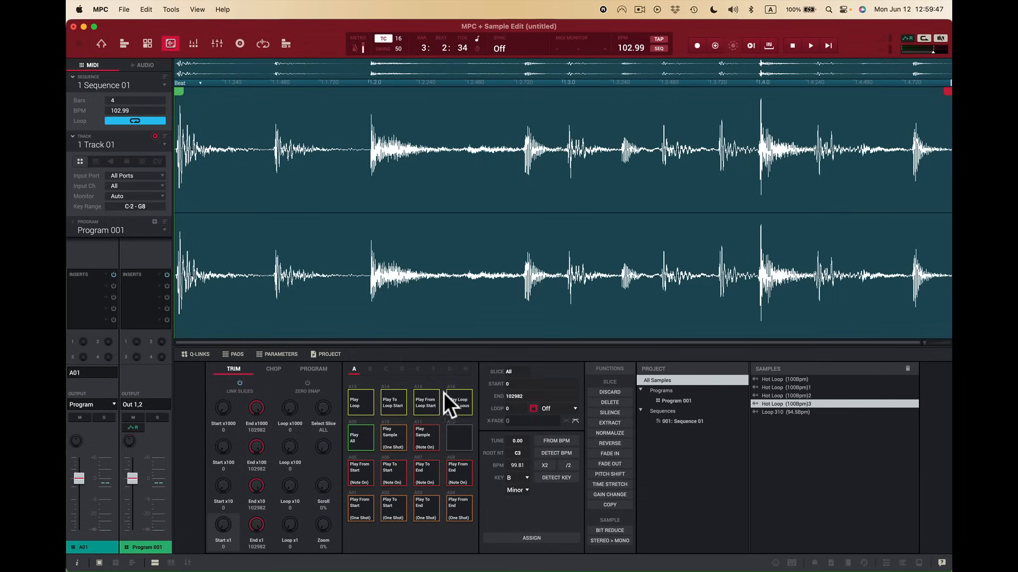
pyautogui.click(455, 410)
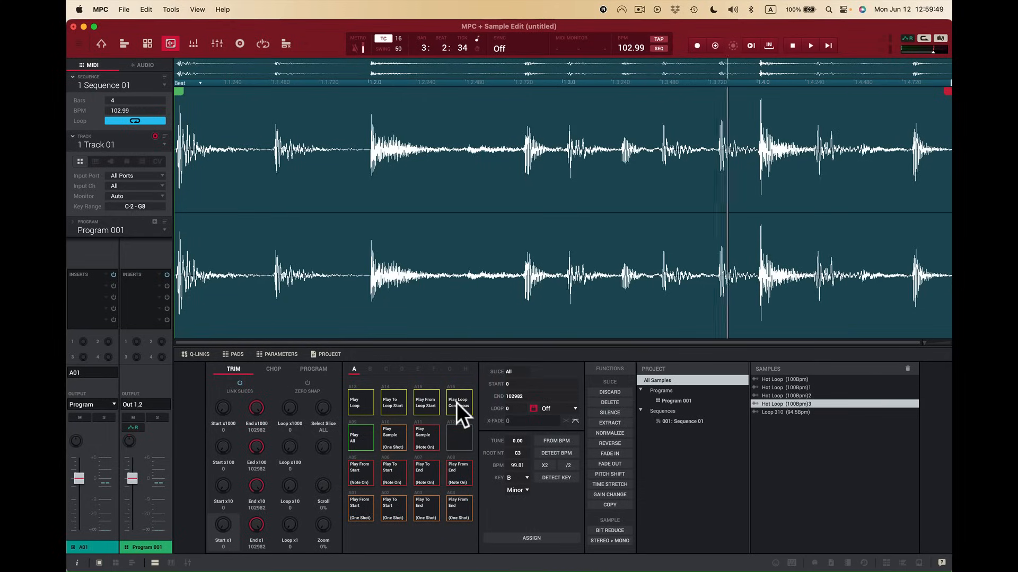
pyautogui.click(455, 412)
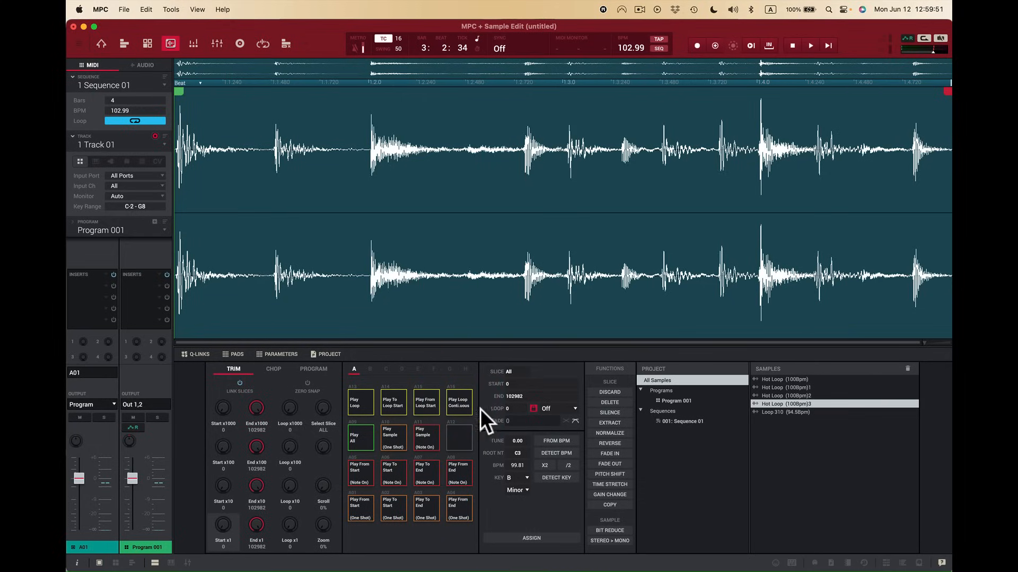
# Audition a gain change of 15 on the continuously looped sample and undo it.
pyautogui.click(620, 493)
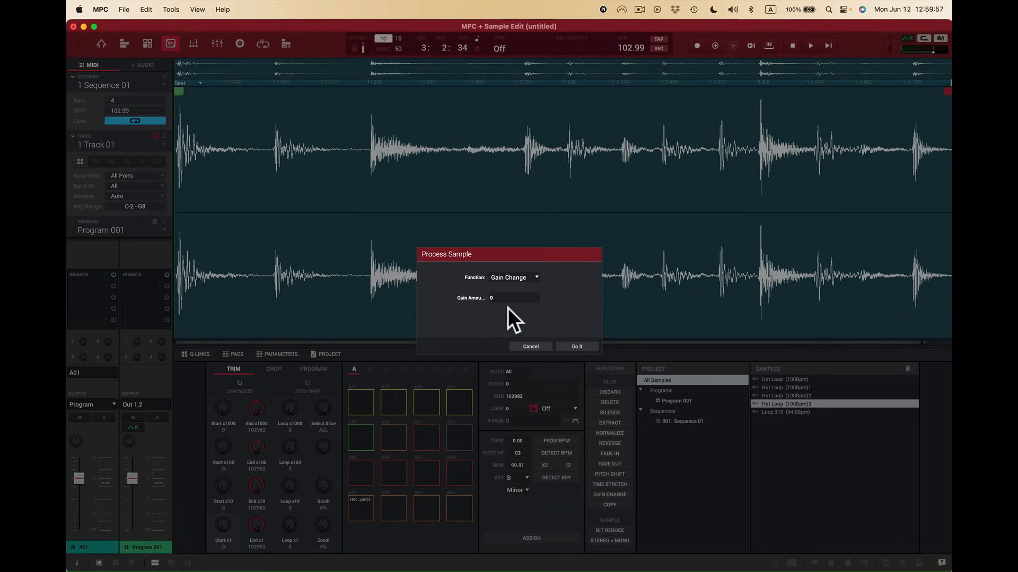
pyautogui.moveTo(504, 298); pyautogui.dragTo(526, 262)
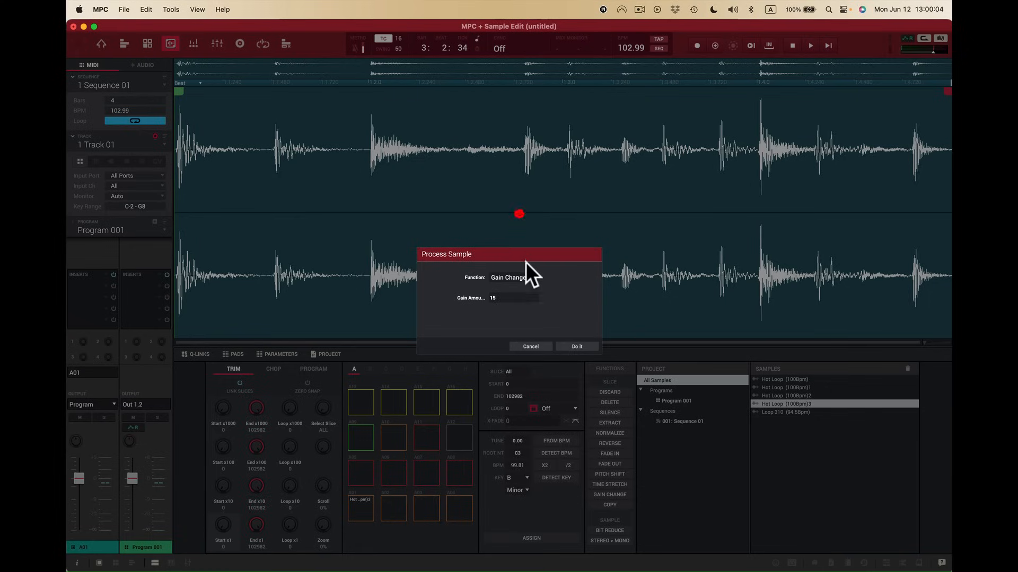
pyautogui.click(576, 347)
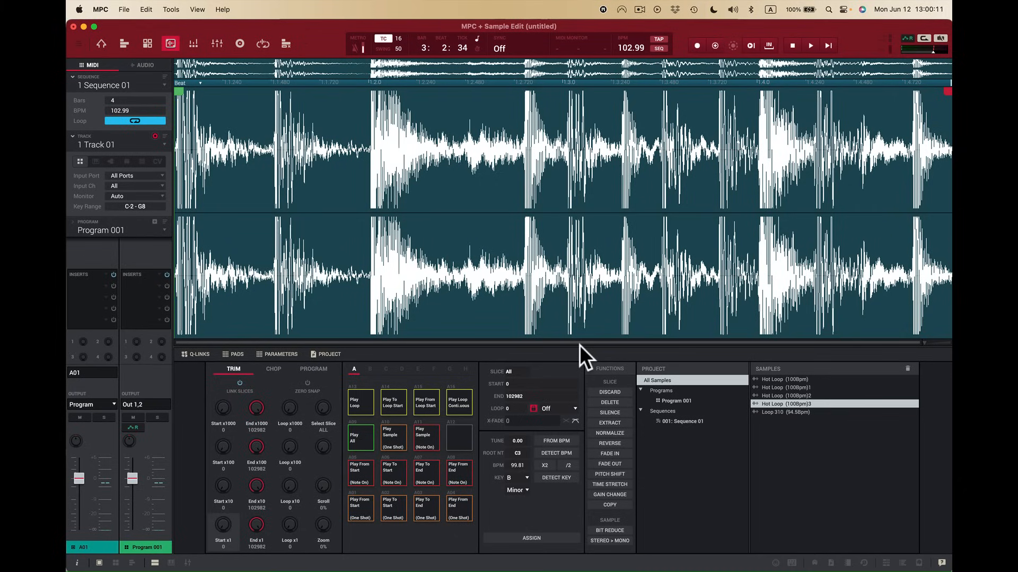
pyautogui.click(459, 407)
pyautogui.click(459, 407)
pyautogui.press('super+z')
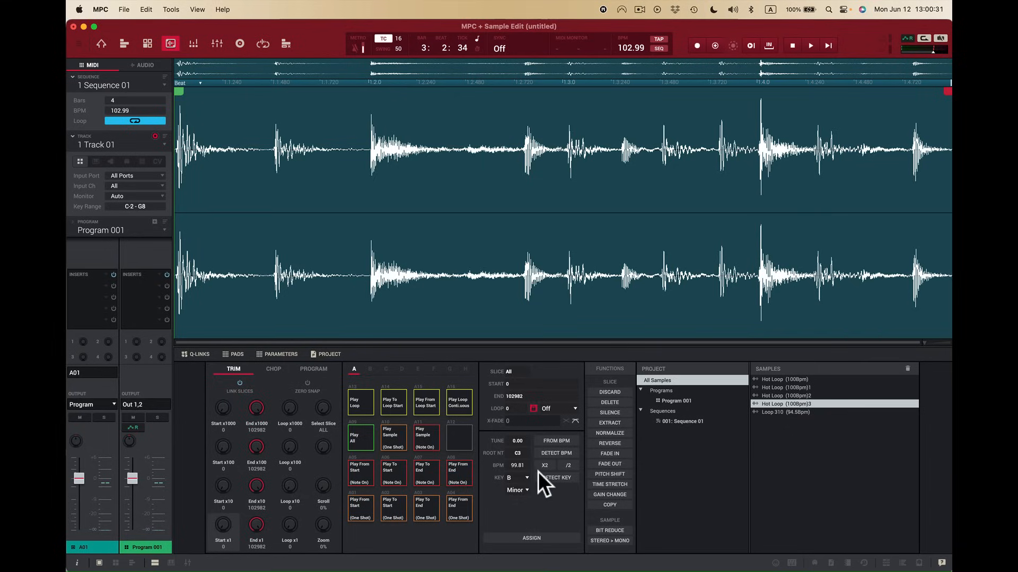
# Apply a gain change of -15 to the whole sample.
pyautogui.click(613, 494)
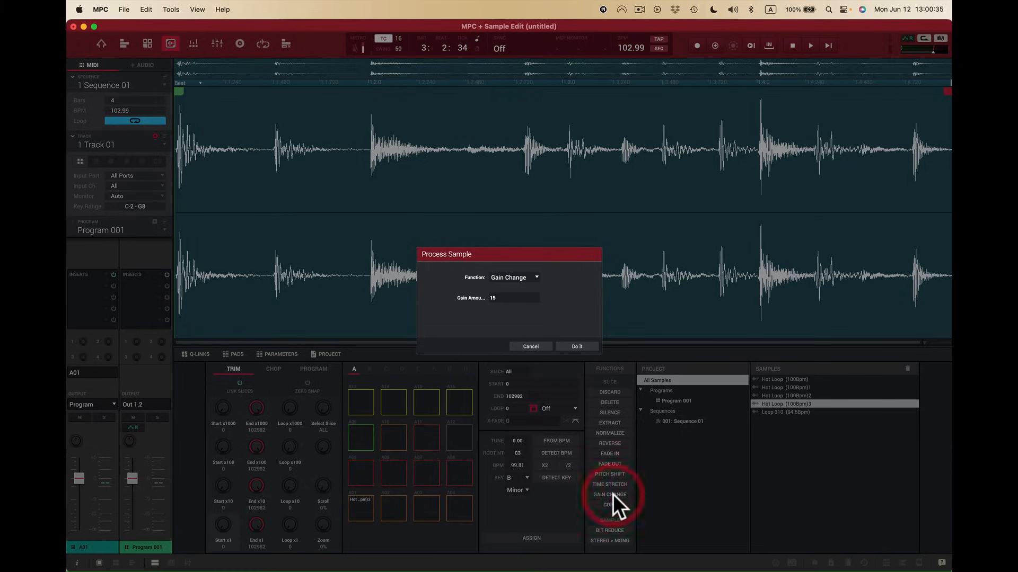
pyautogui.moveTo(523, 296); pyautogui.dragTo(527, 376)
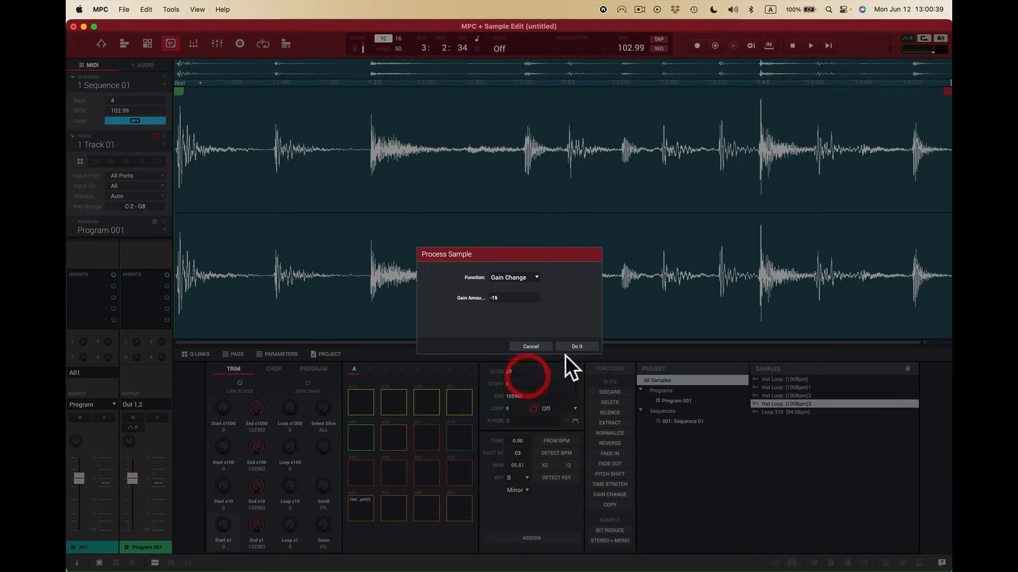
pyautogui.click(577, 347)
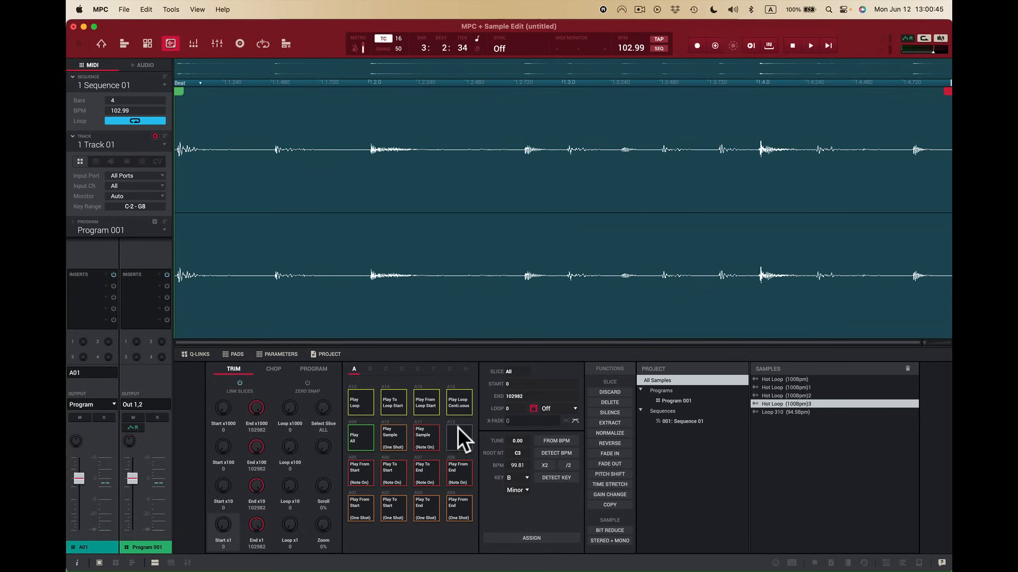
# Audition the quieter sample in a continuous loop, and undo the -15 gain change.
pyautogui.click(461, 409)
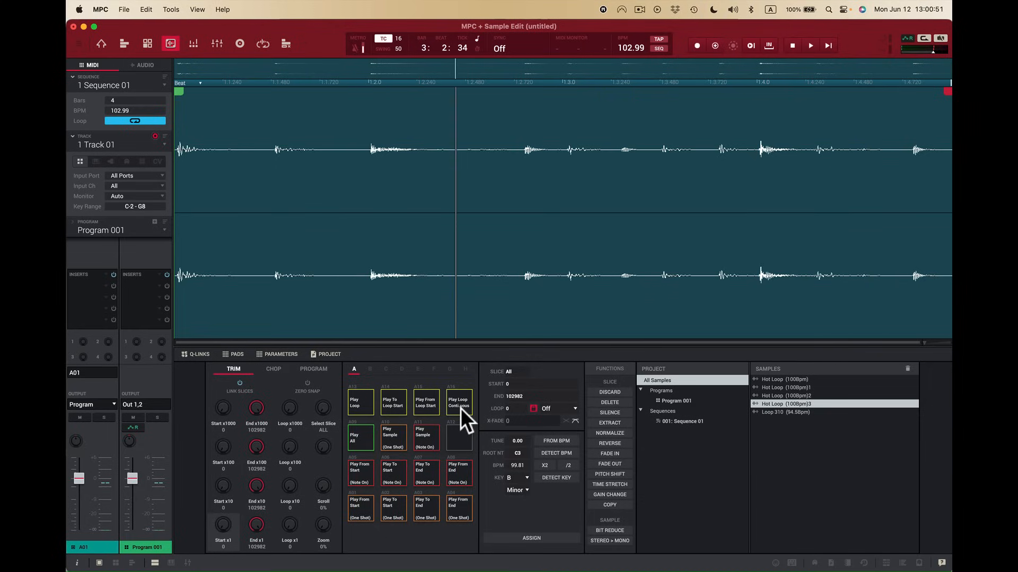
pyautogui.click(459, 405)
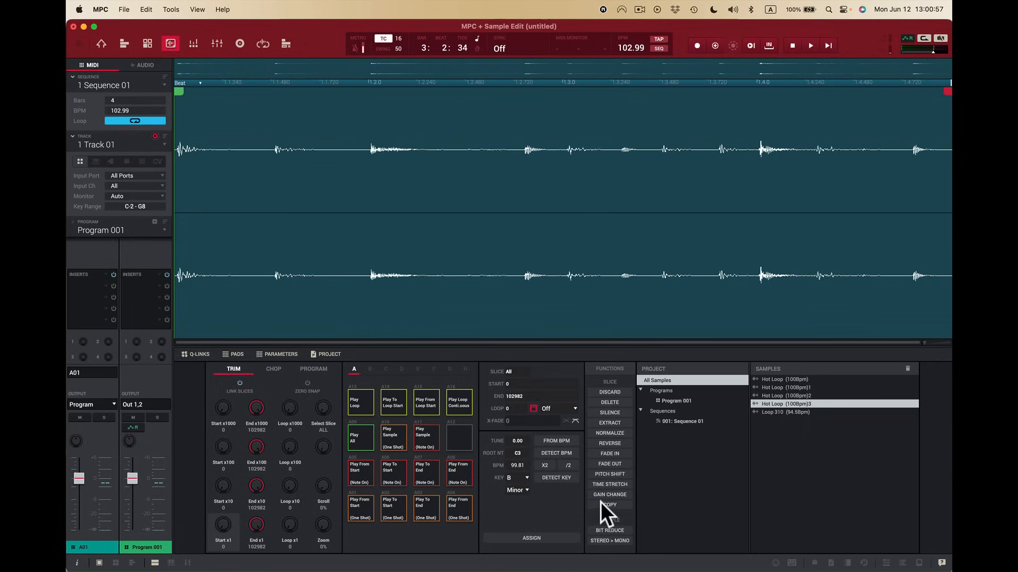
pyautogui.press('super+z')
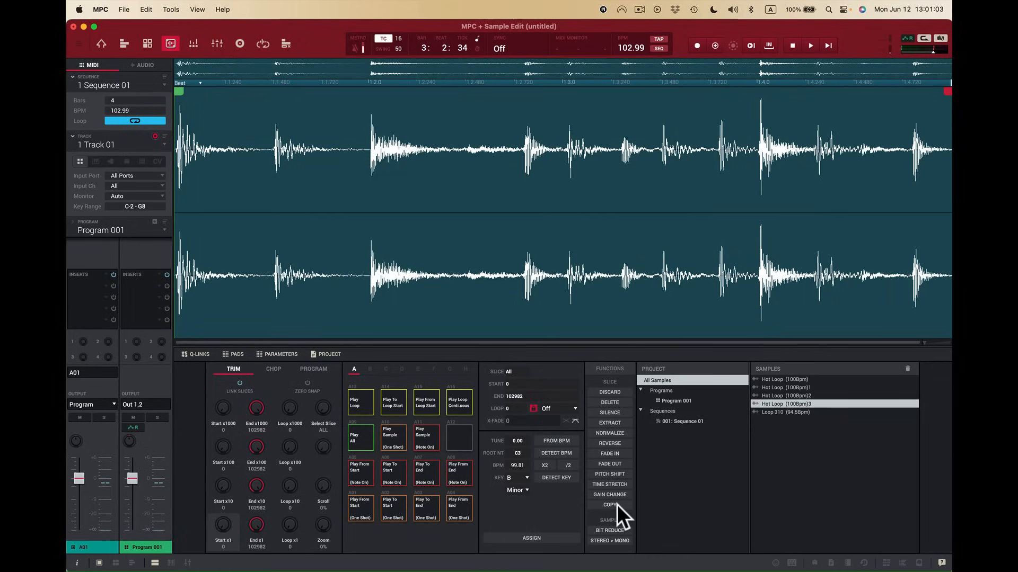
# Examine the Copy function's settings for the Hot Loop (100Bpm)3 sample without creating a copy.
pyautogui.click(617, 505)
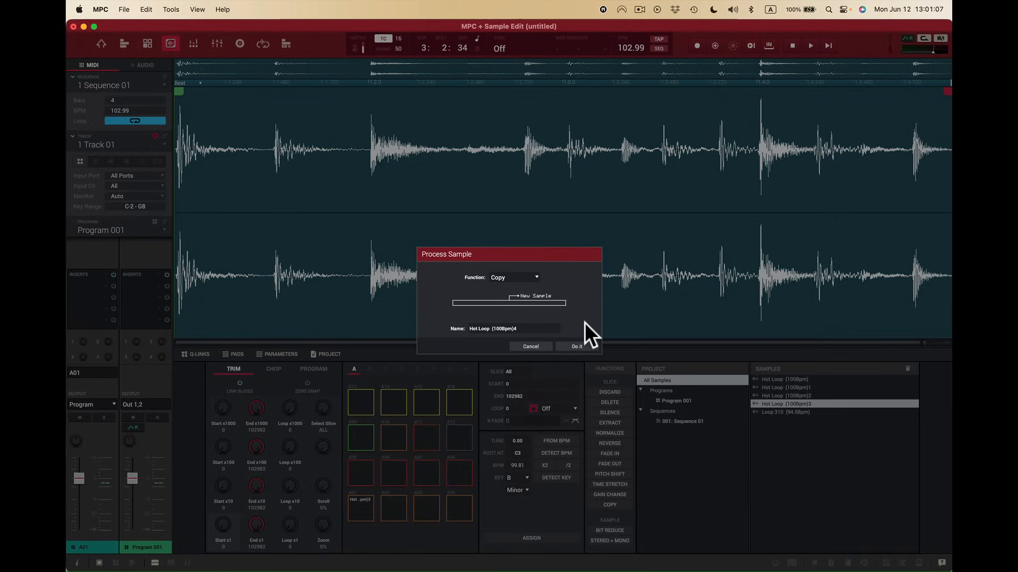
pyautogui.click(536, 346)
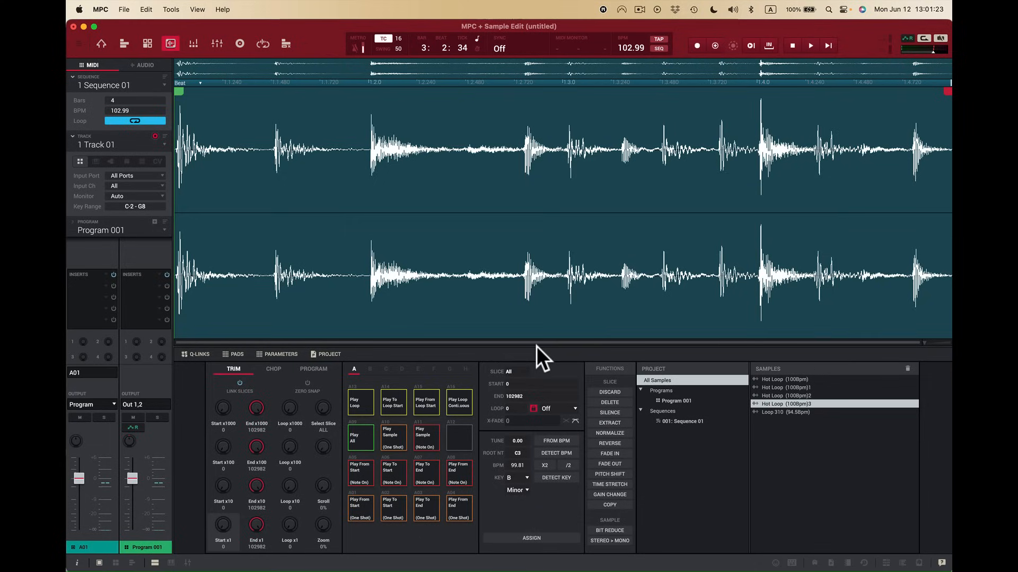
pyautogui.press('shift+super')
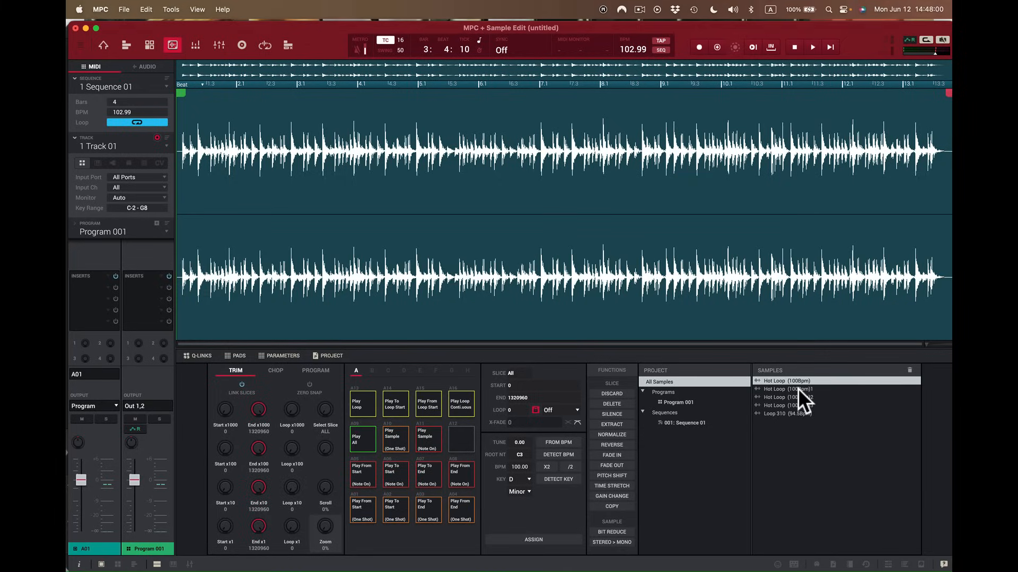
# Select the Hot Loop (100Bpm)1 sample and reduce its bit depth to 12.
pyautogui.click(797, 389)
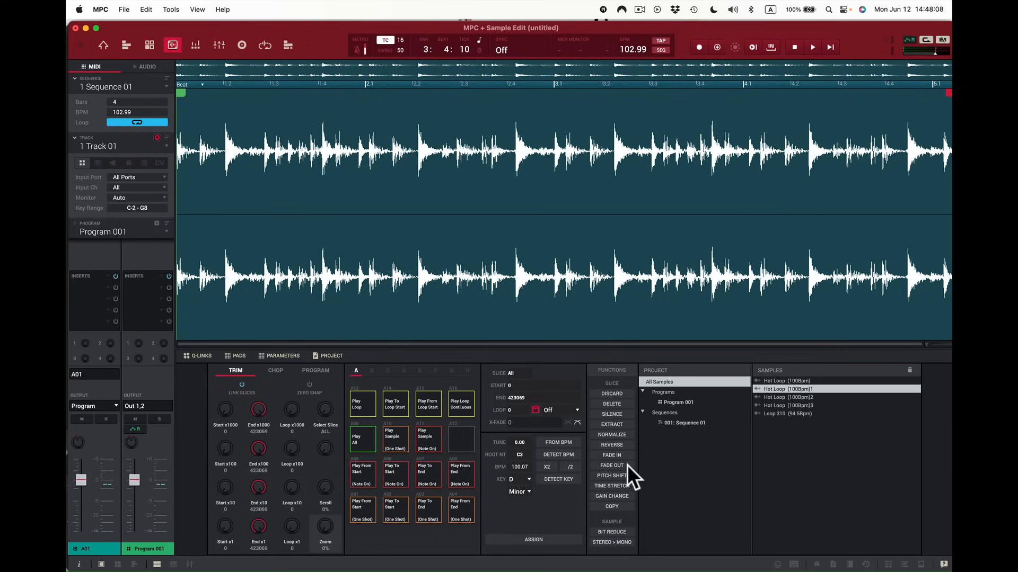
pyautogui.click(614, 532)
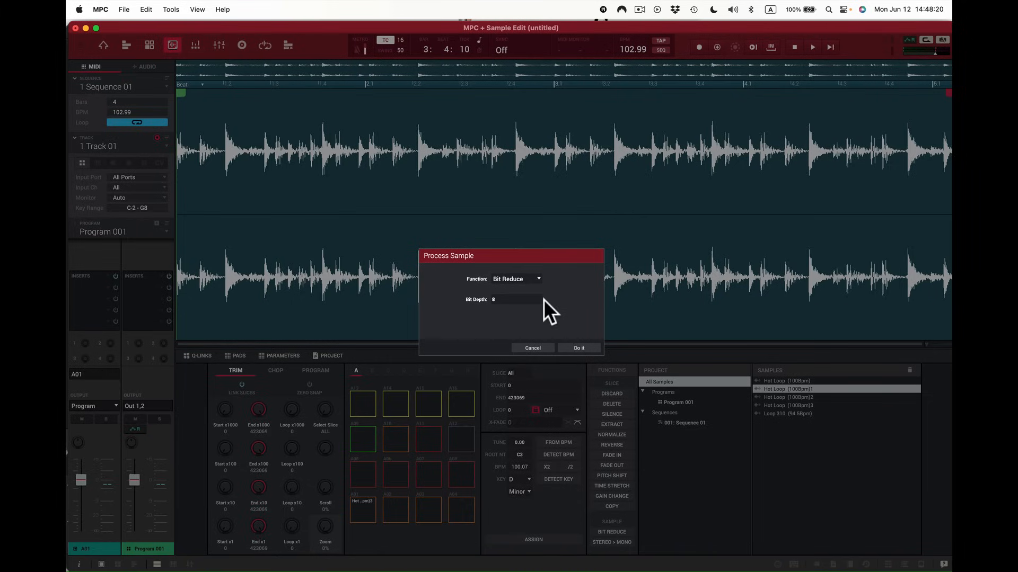
pyautogui.moveTo(538, 296); pyautogui.dragTo(547, 222)
pyautogui.moveTo(537, 299); pyautogui.dragTo(538, 309)
pyautogui.click(583, 348)
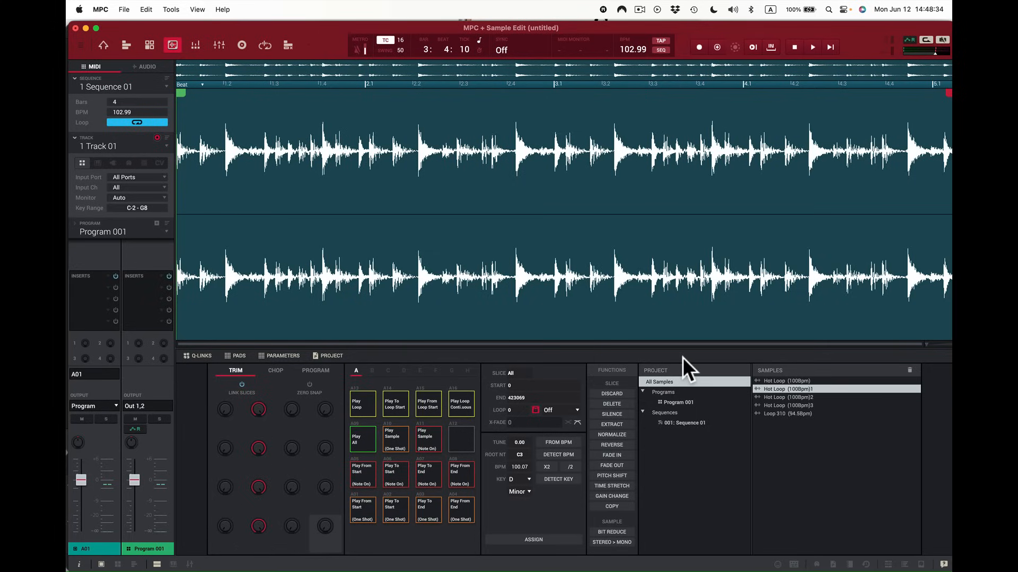
# Audition the bit-reduced loop, then undo the reduction and audition the original for comparison.
pyautogui.click(463, 408)
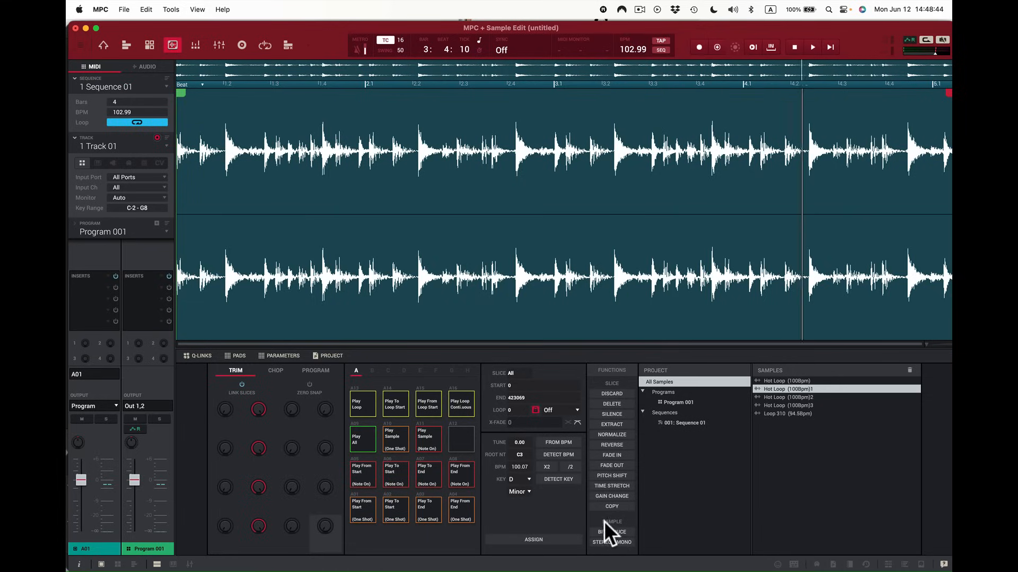
pyautogui.press('super+z')
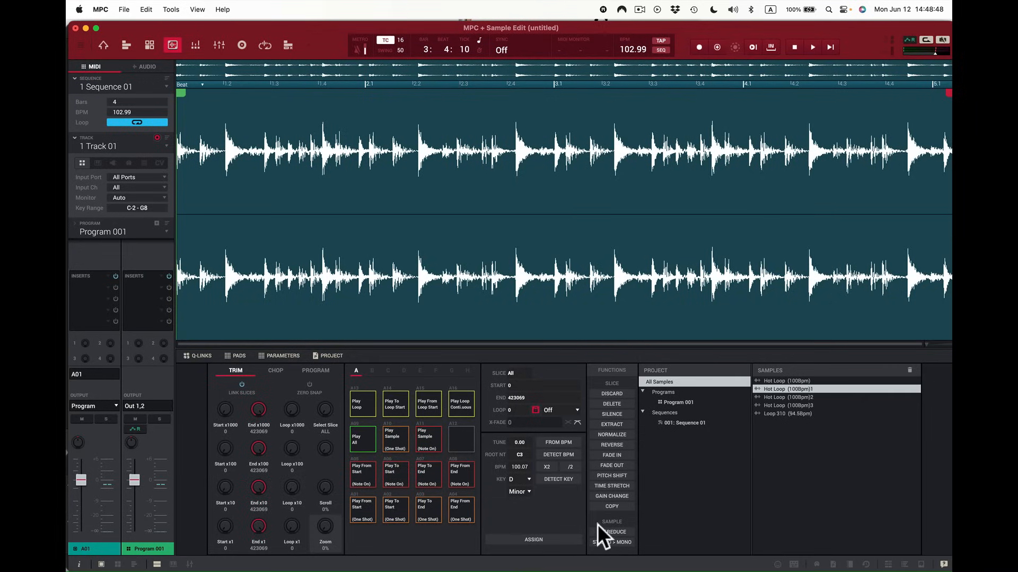
pyautogui.click(462, 406)
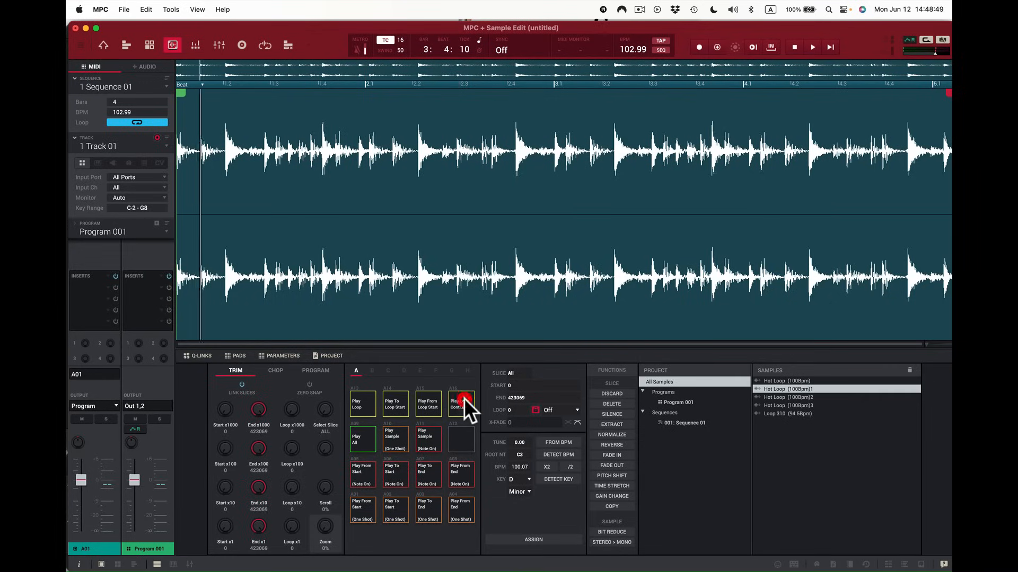
# Audition the loop with its bit depth reduced well below 12, and undo the reduction.
pyautogui.click(618, 532)
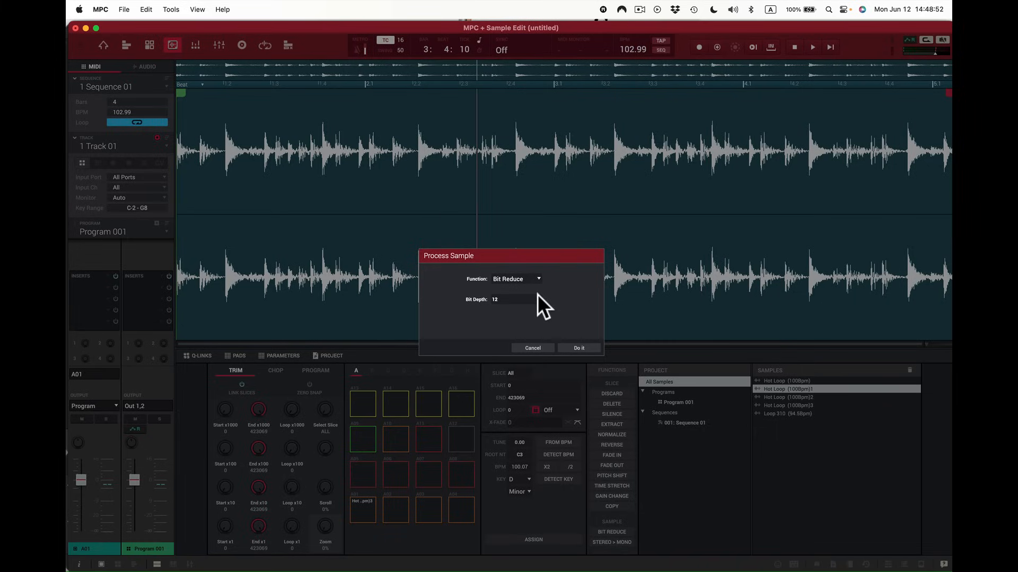
pyautogui.moveTo(536, 296); pyautogui.dragTo(542, 316)
pyautogui.click(579, 348)
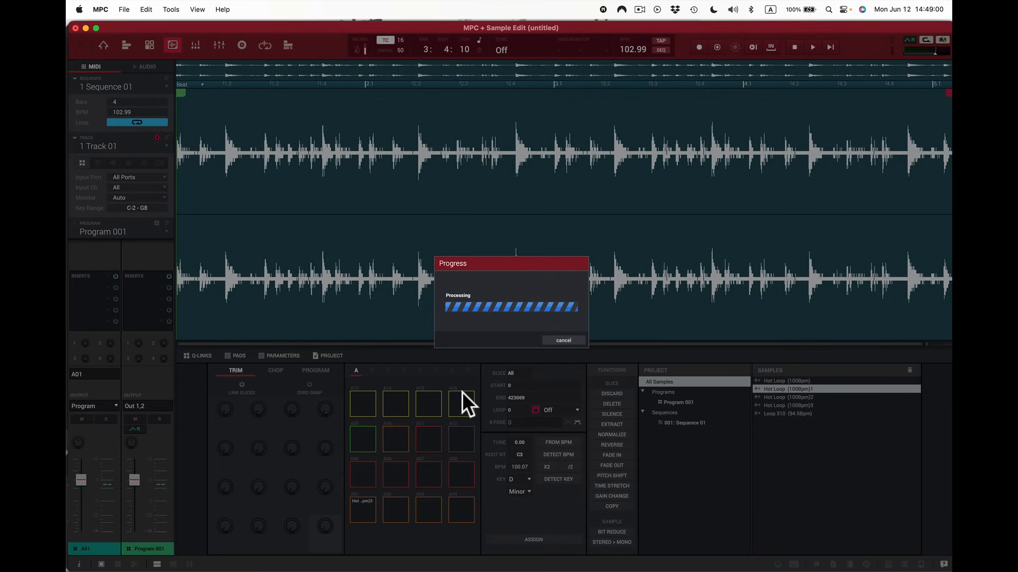
pyautogui.click(462, 395)
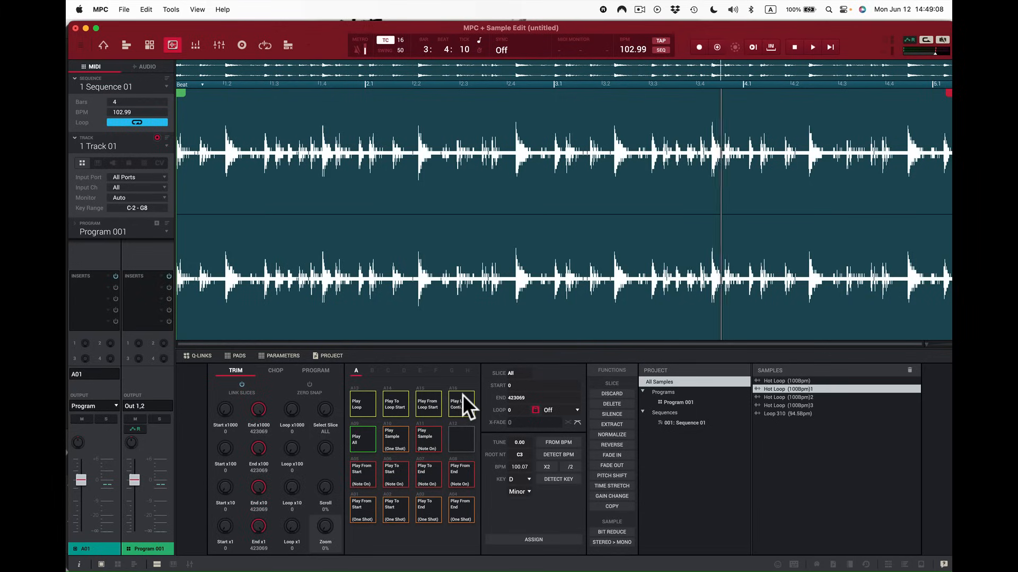
pyautogui.click(459, 408)
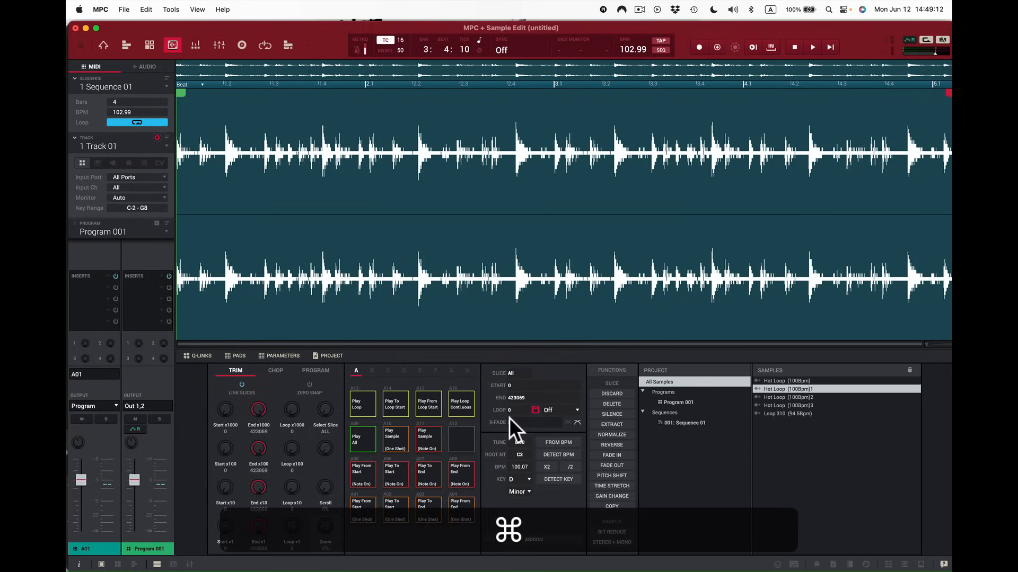
pyautogui.press('super+z')
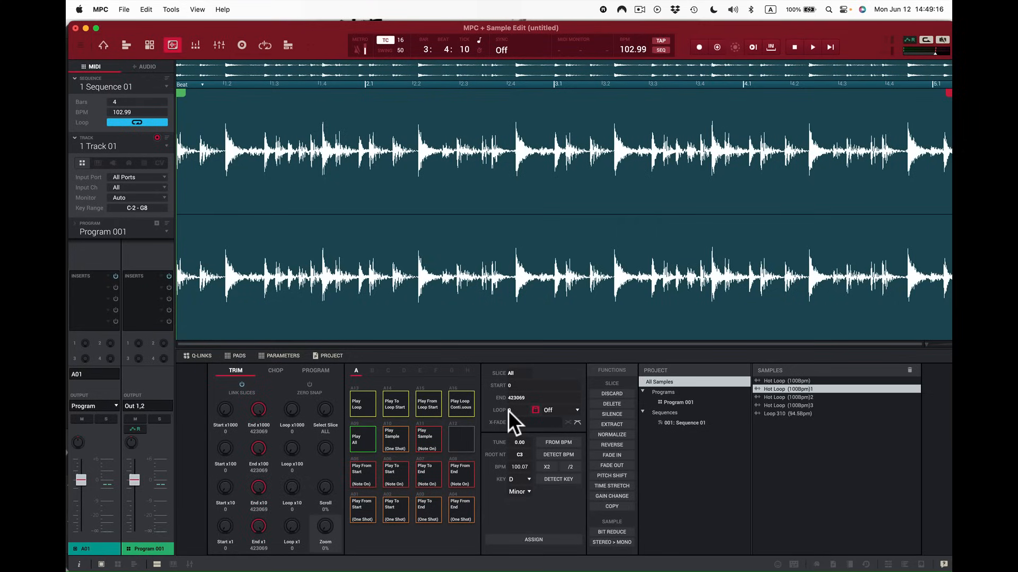
# Convert Hot Loop (100Bpm)1 from stereo to mono using the Right source, as a new sample named Hot Loop (100Bpm)4.
pyautogui.click(599, 542)
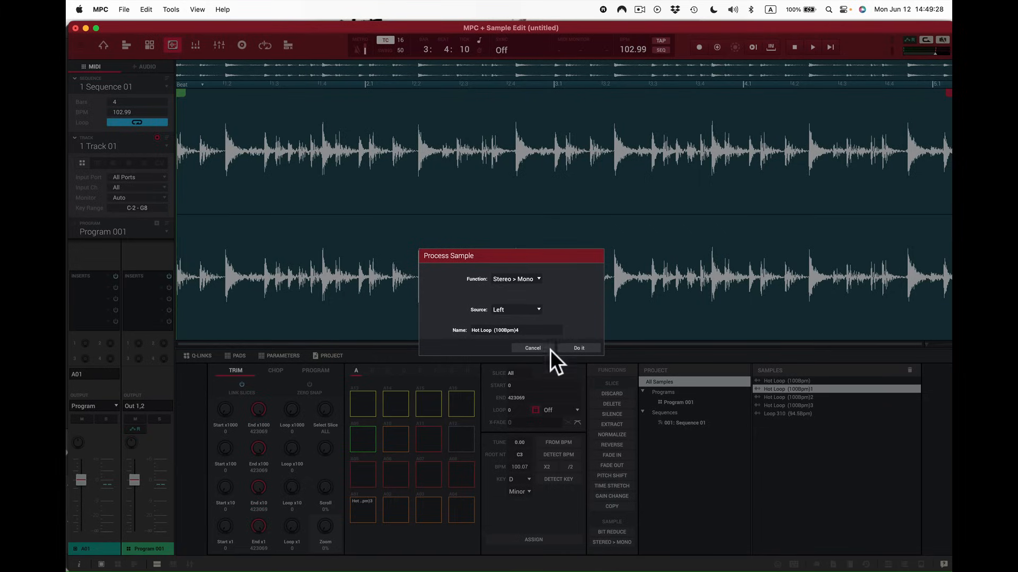
pyautogui.click(540, 309)
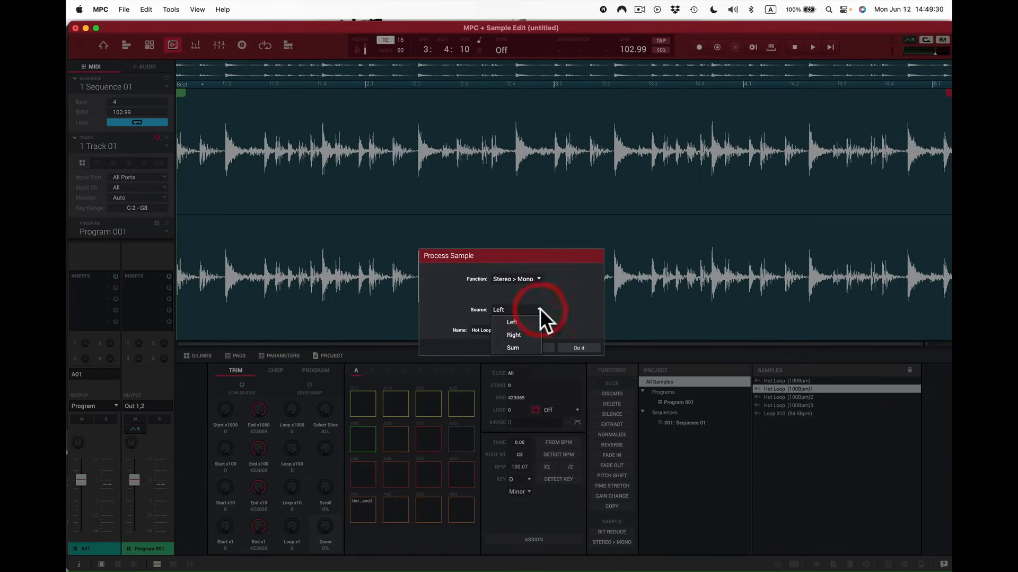
pyautogui.click(535, 335)
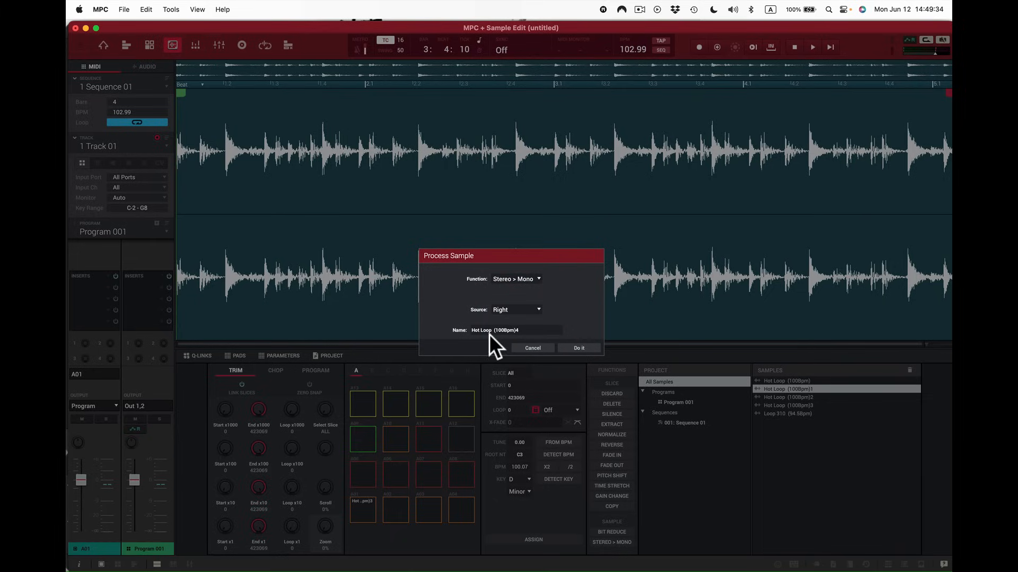
pyautogui.click(587, 348)
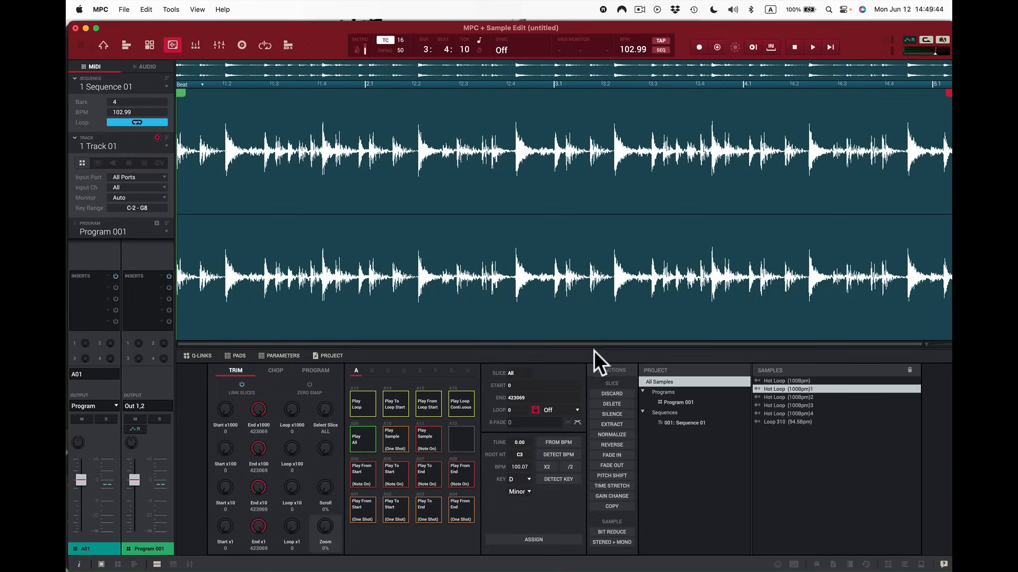
# Play the sequence briefly, and audition the stereo Hot Loop (100Bpm)1 sample in a continuous loop.
pyautogui.press('space')
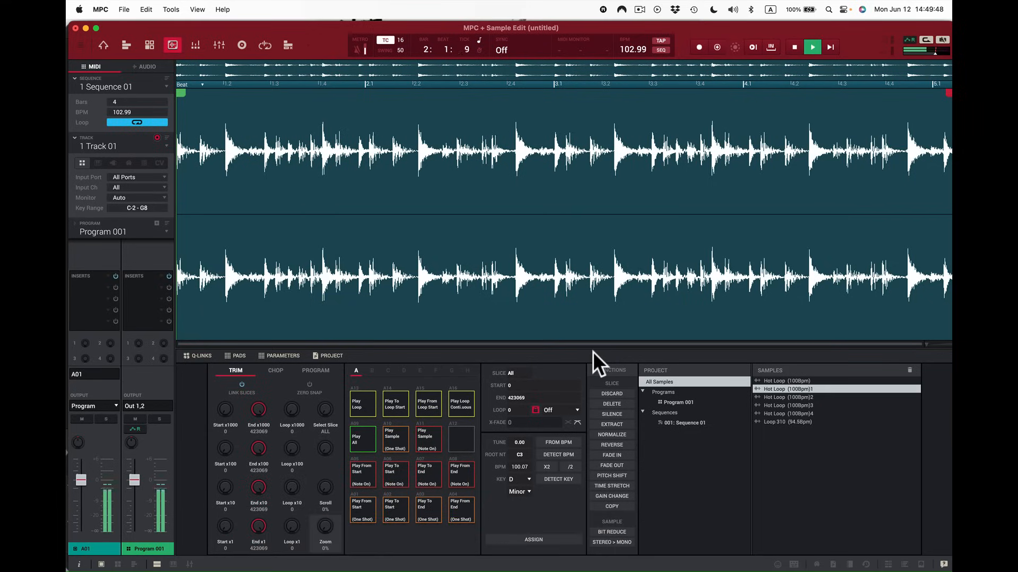
pyautogui.press('space')
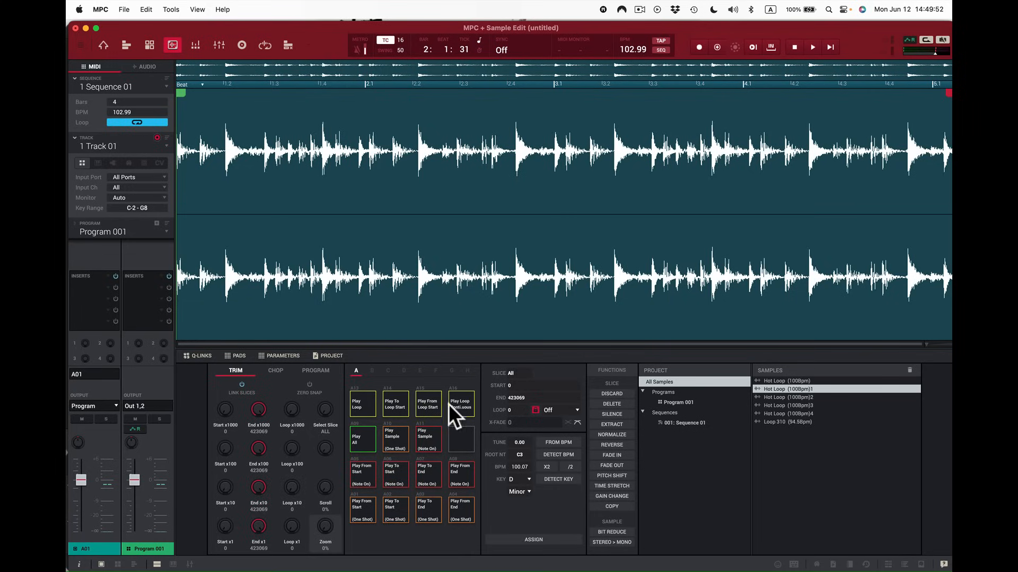
pyautogui.click(464, 403)
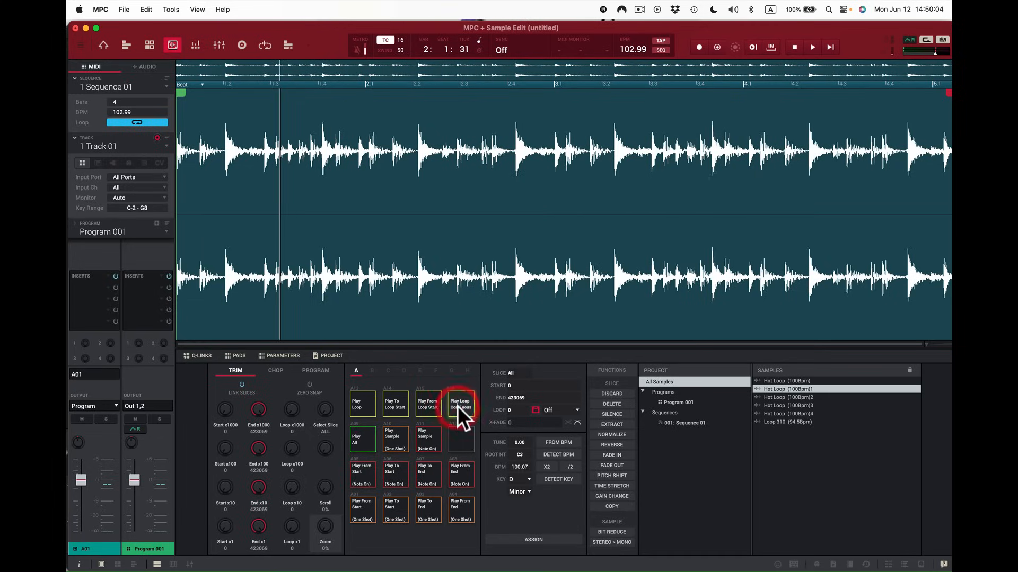
pyautogui.press('super+z')
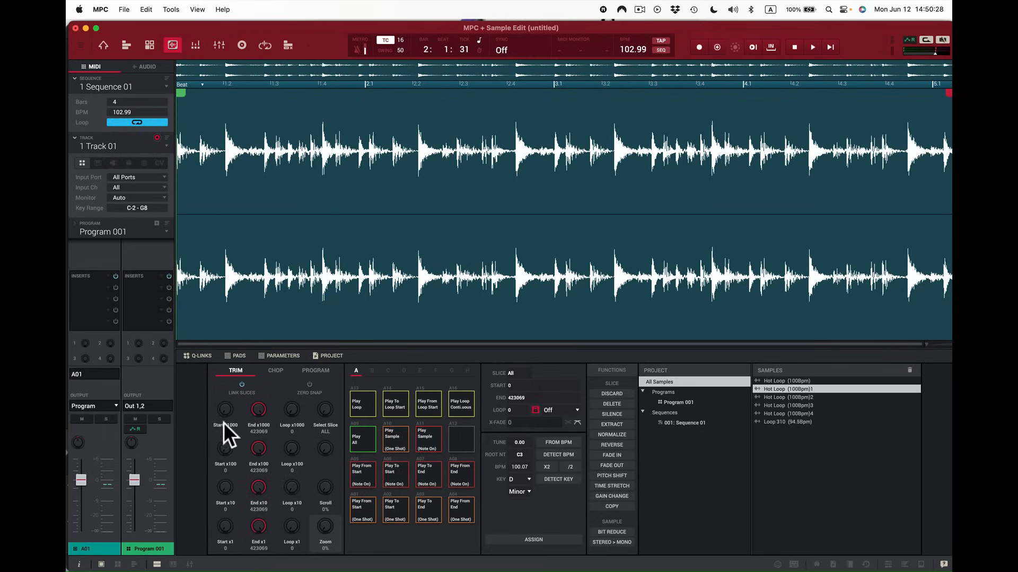
pyautogui.moveTo(225, 526)
pyautogui.mouseDown()
pyautogui.moveTo(224, 482)
pyautogui.moveTo(225, 526)
pyautogui.mouseUp()
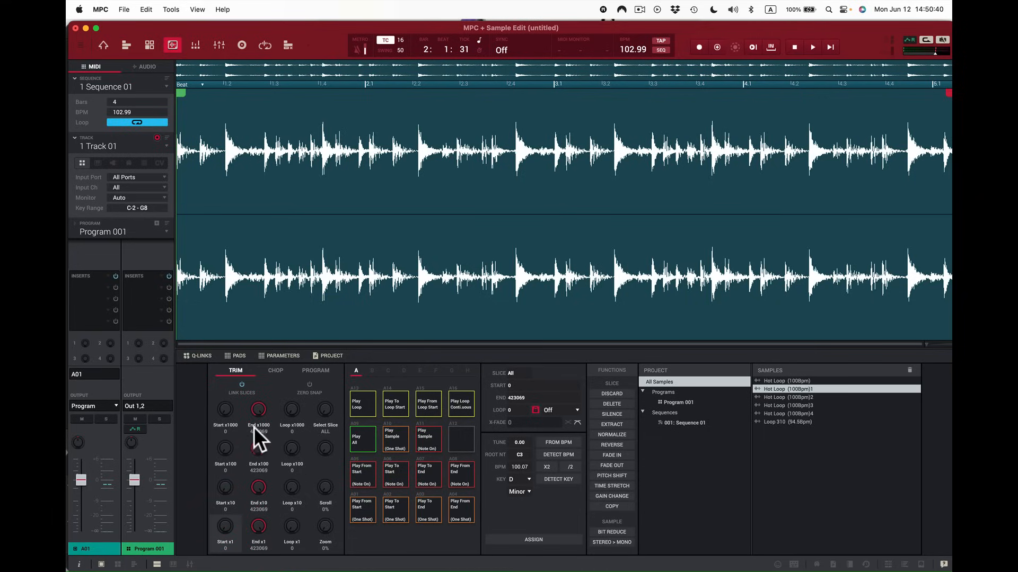
pyautogui.click(260, 408)
pyautogui.moveTo(259, 410)
pyautogui.mouseDown()
pyautogui.moveTo(259, 468)
pyautogui.moveTo(259, 409)
pyautogui.mouseUp()
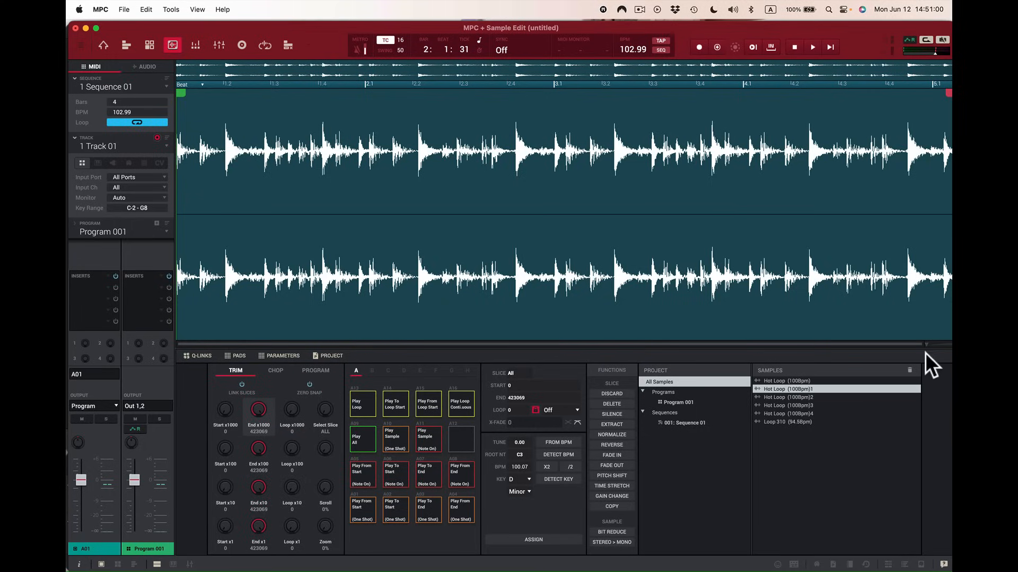
pyautogui.moveTo(926, 345); pyautogui.dragTo(938, 345)
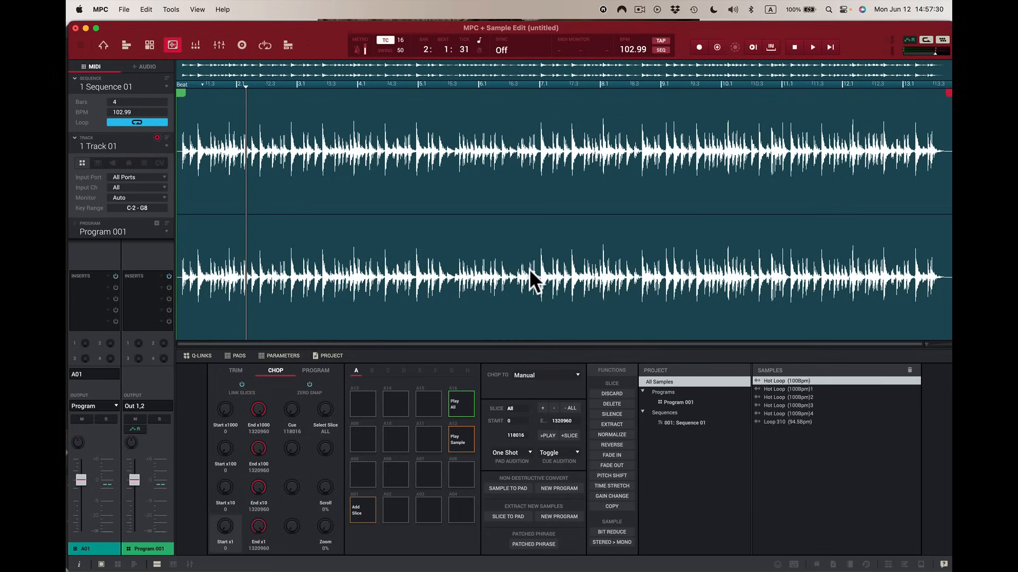
# Play the whole Hot Loop (100Bpm) sample and add slices 1 to 11 on the fly, roughly one per bar, on pads A01 to A11.
pyautogui.click(459, 399)
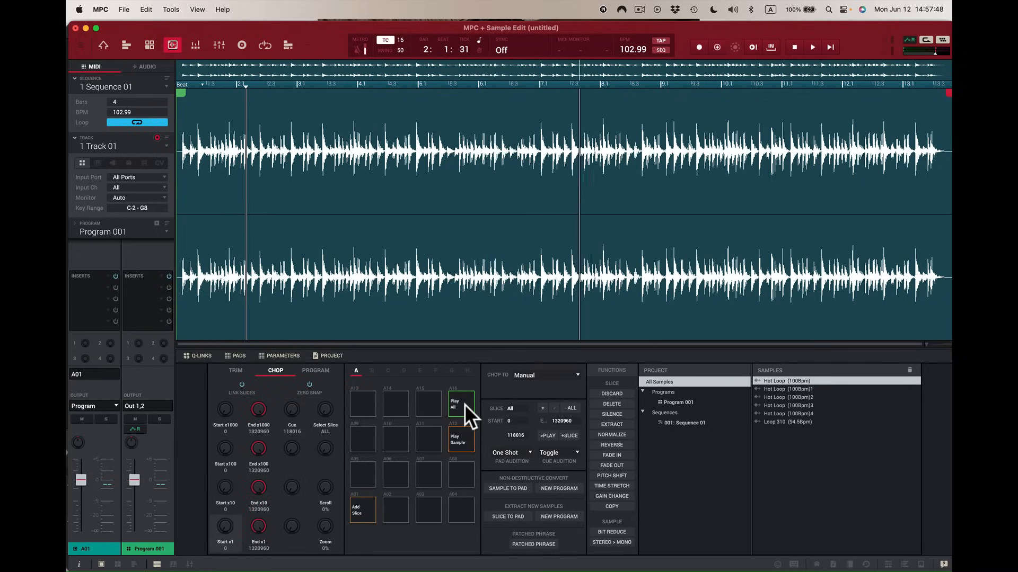
pyautogui.click(440, 237)
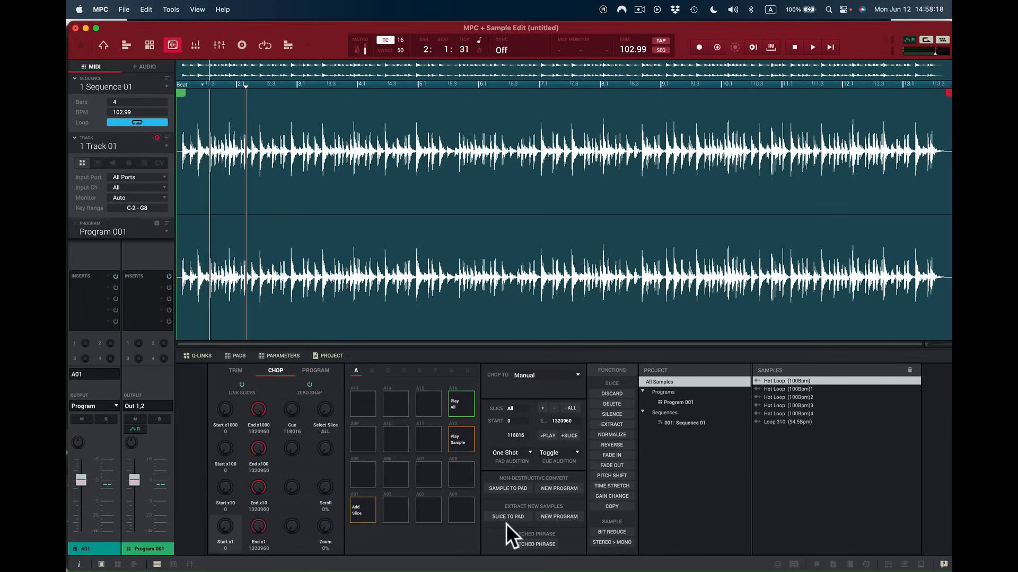
pyautogui.click(367, 511)
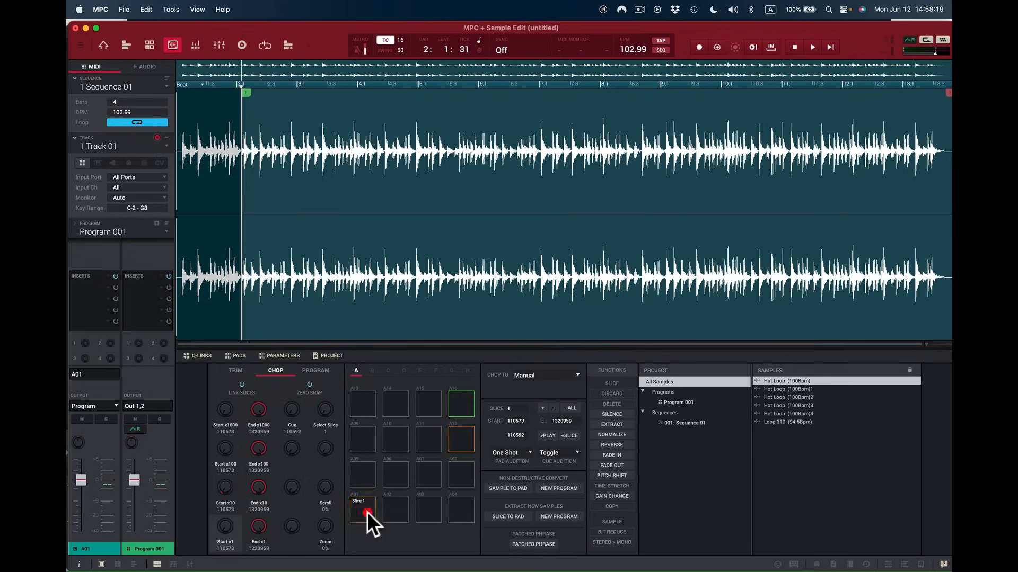
pyautogui.click(398, 511)
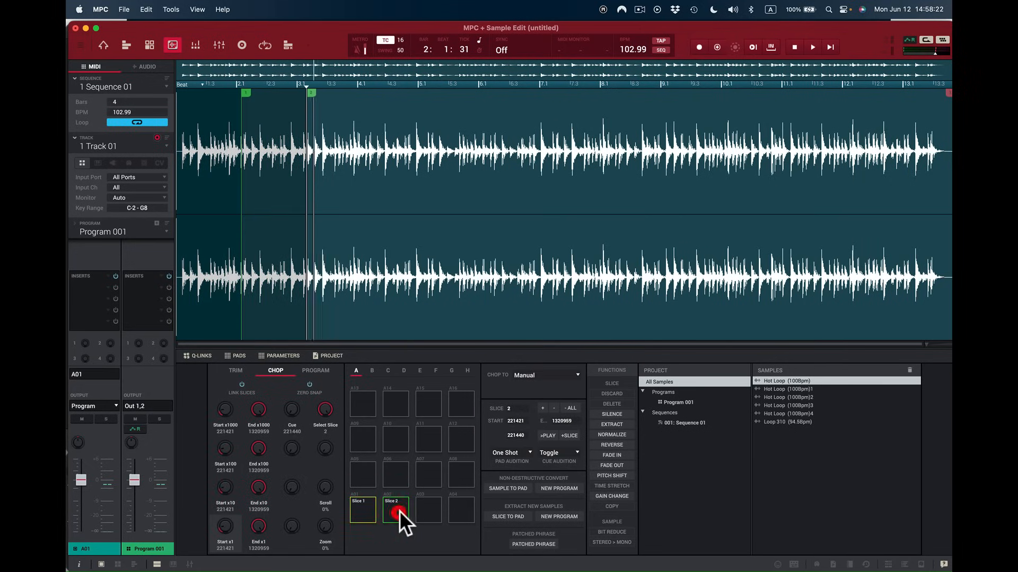
pyautogui.click(431, 513)
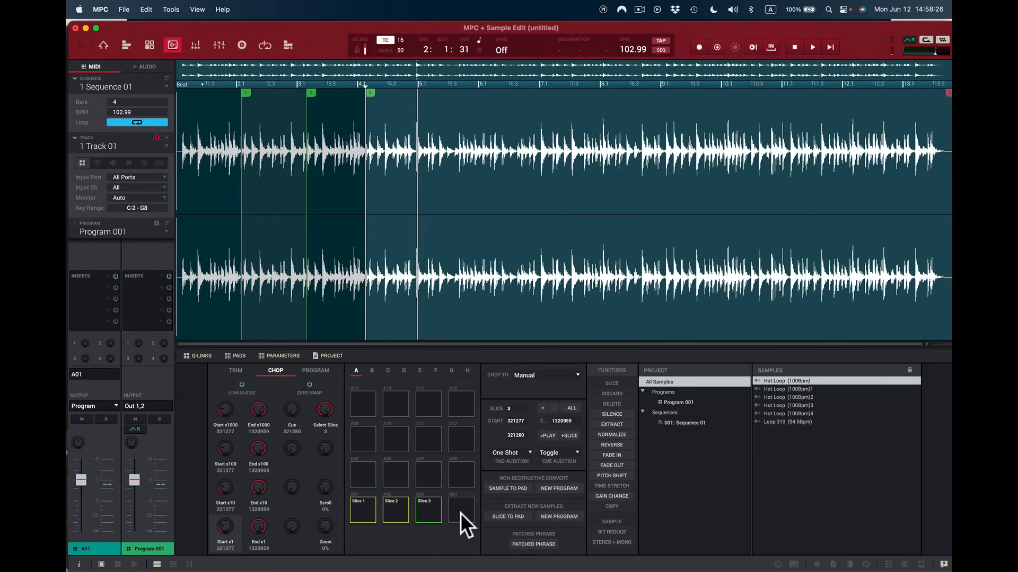
pyautogui.click(460, 513)
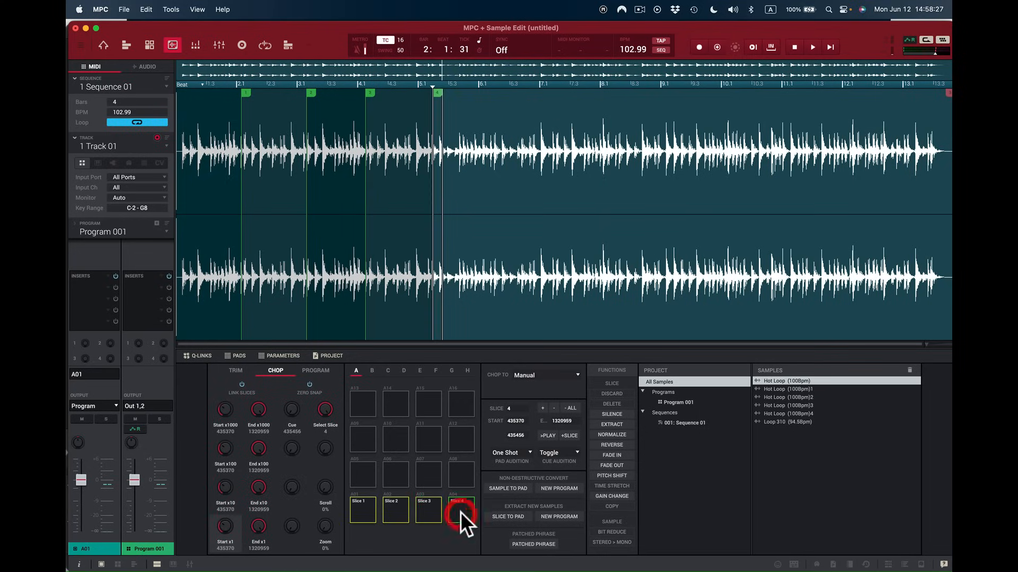
pyautogui.click(365, 475)
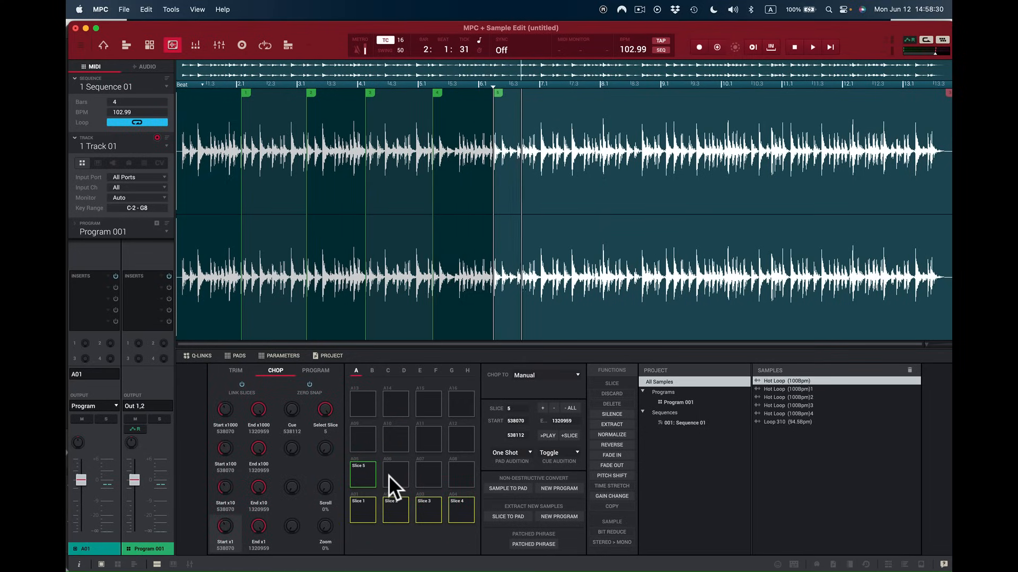
pyautogui.click(394, 474)
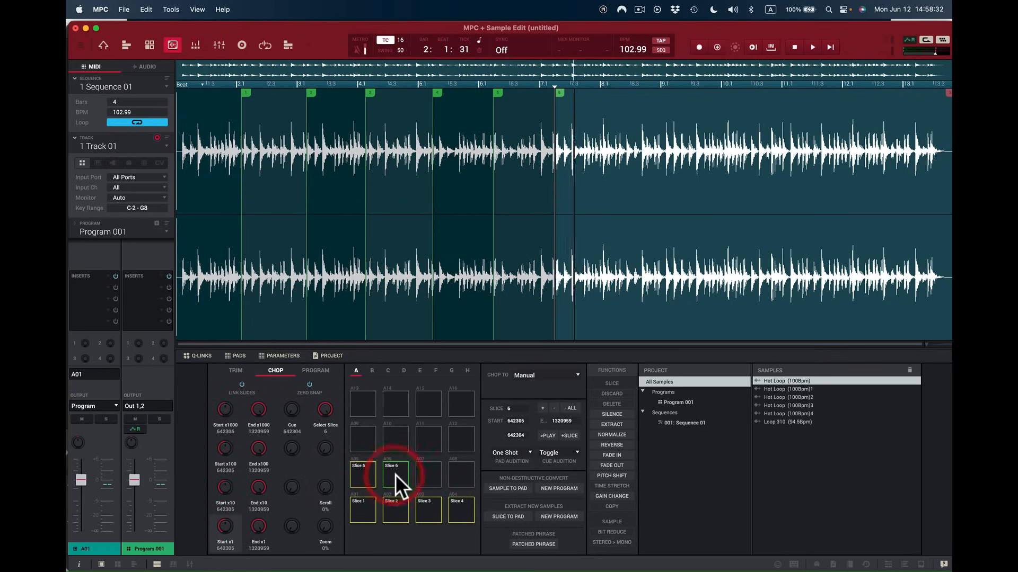
pyautogui.click(428, 471)
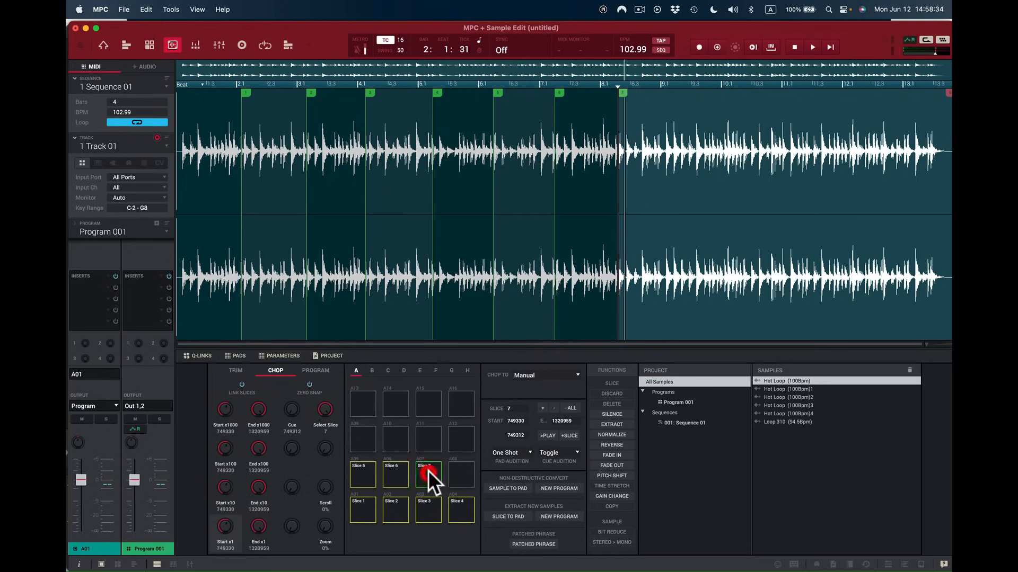
pyautogui.click(459, 473)
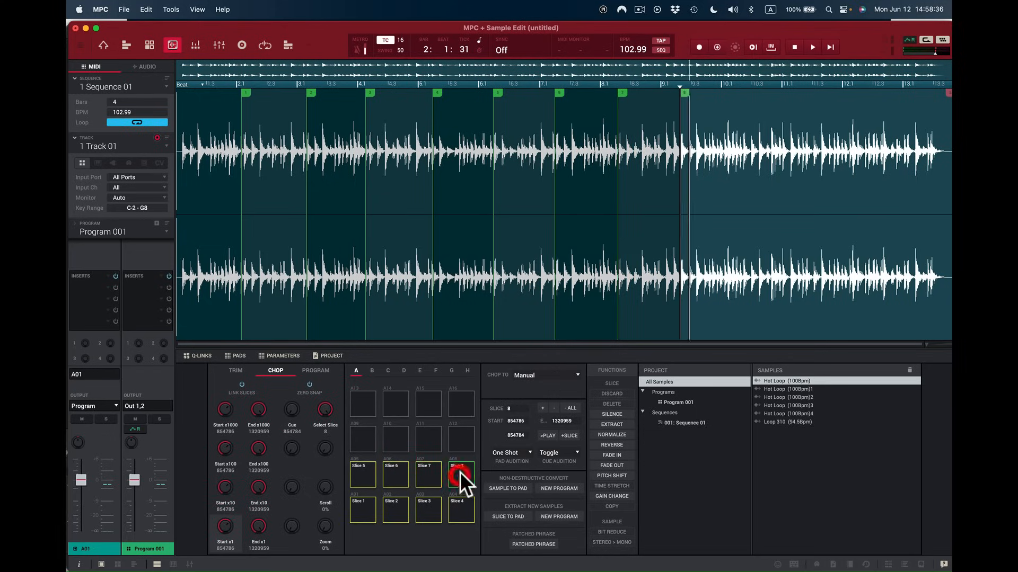
pyautogui.click(366, 441)
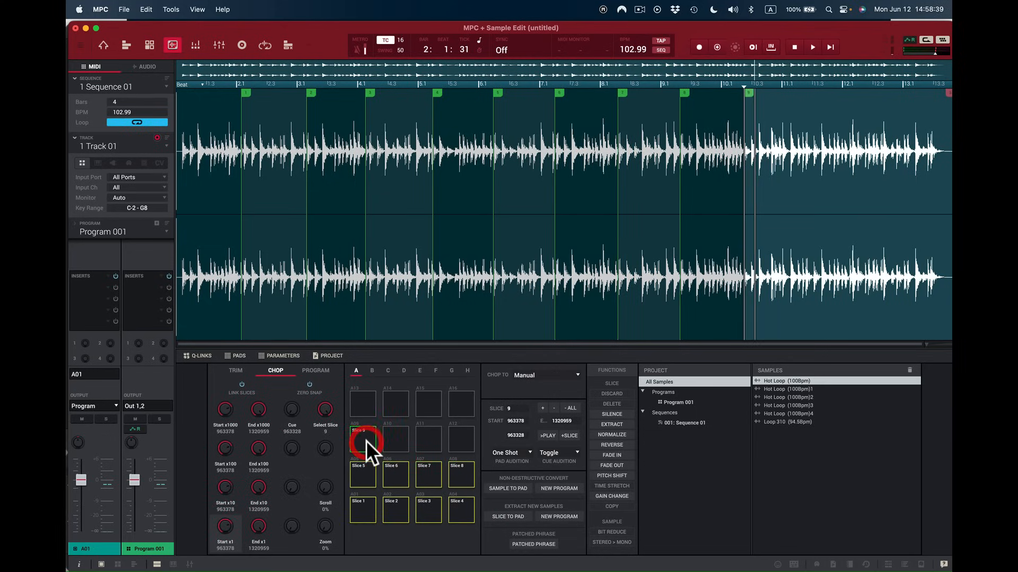
pyautogui.click(397, 441)
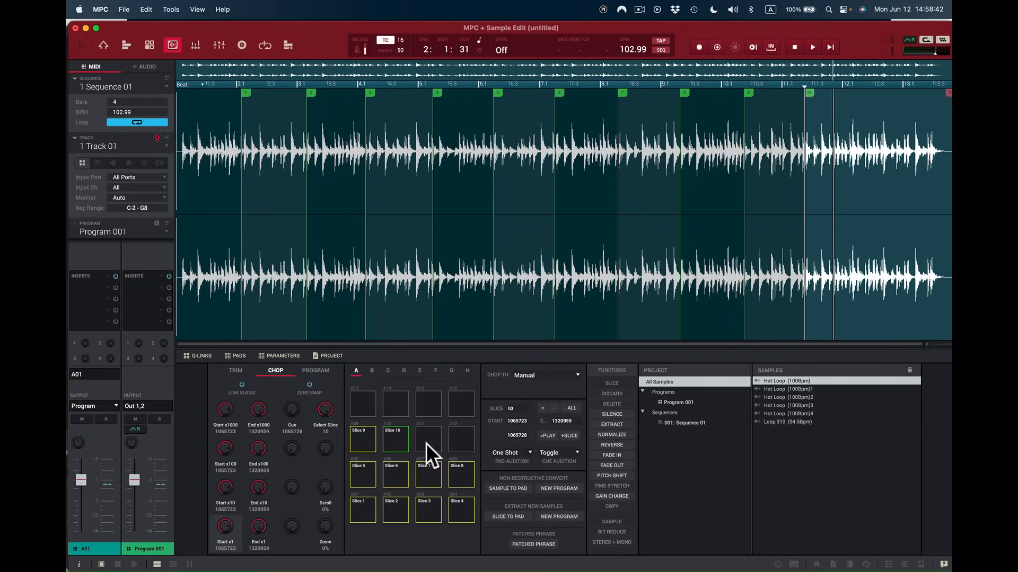
pyautogui.click(428, 443)
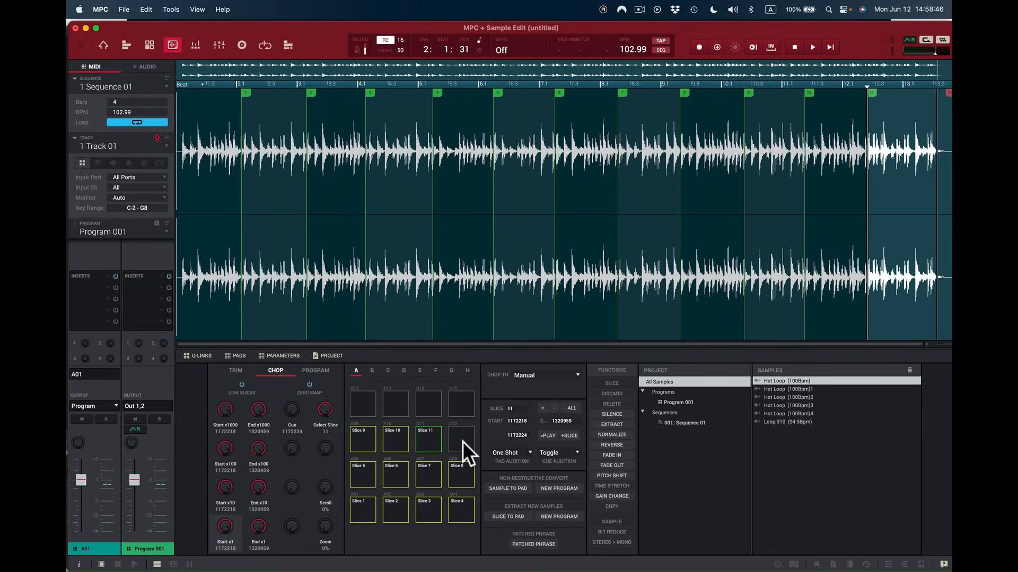
pyautogui.press('space')
pyautogui.press('space')
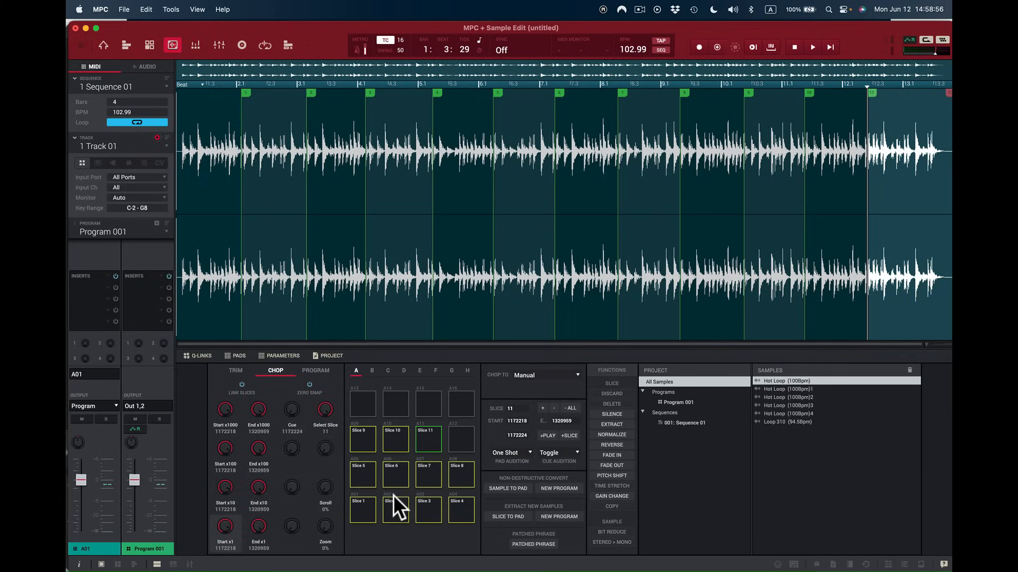
# Audition slice 9 with repeated triggers, and audition slice 10.
pyautogui.click(361, 441)
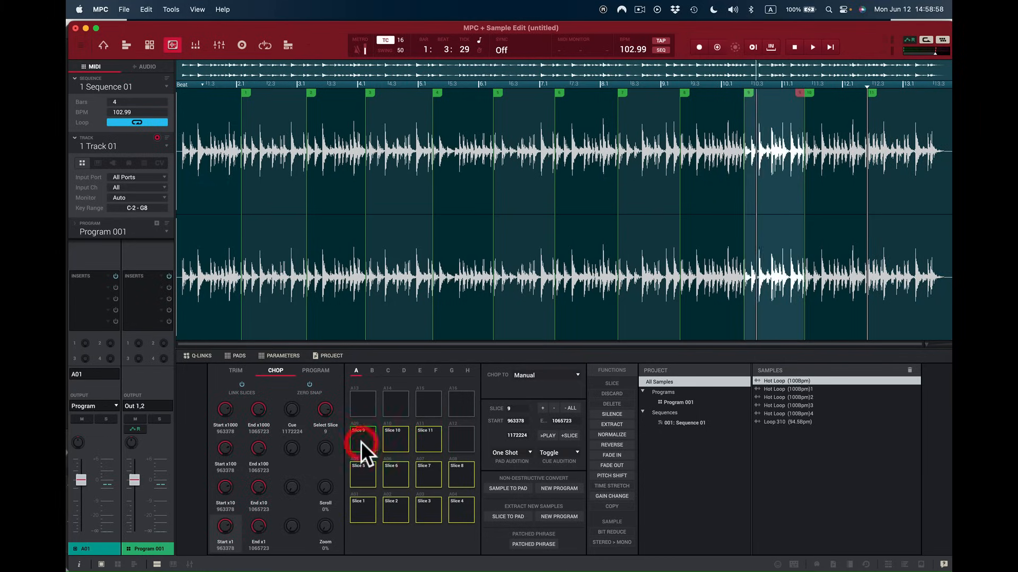
pyautogui.click(361, 441)
pyautogui.click(364, 443)
pyautogui.click(367, 441)
pyautogui.click(368, 441)
pyautogui.click(368, 441)
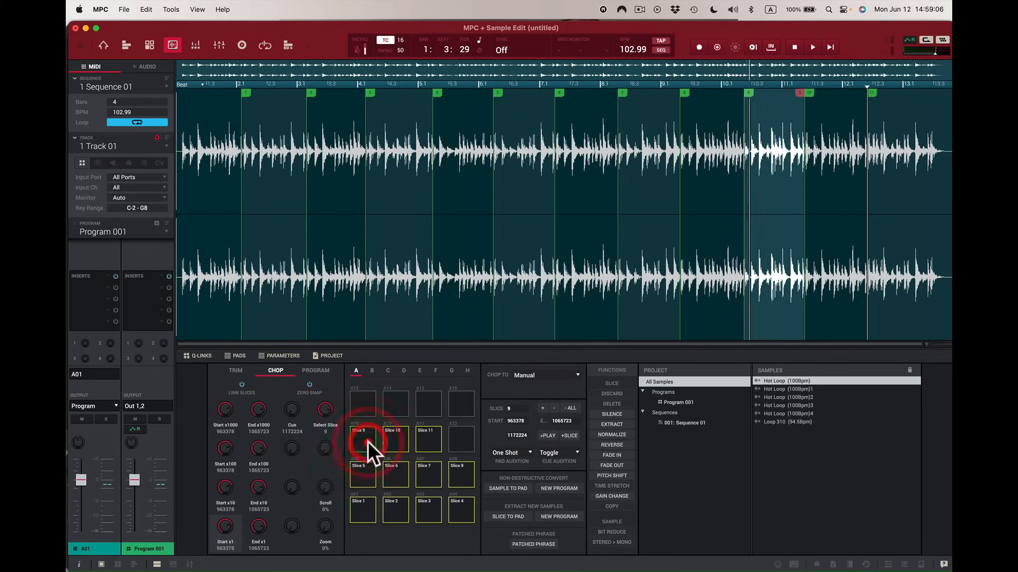
pyautogui.click(399, 443)
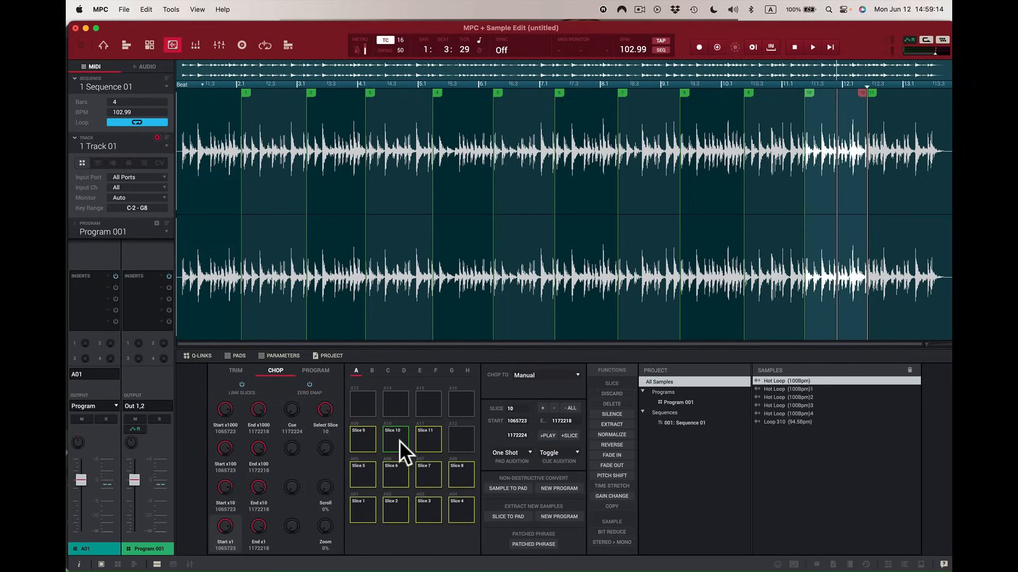
pyautogui.click(399, 440)
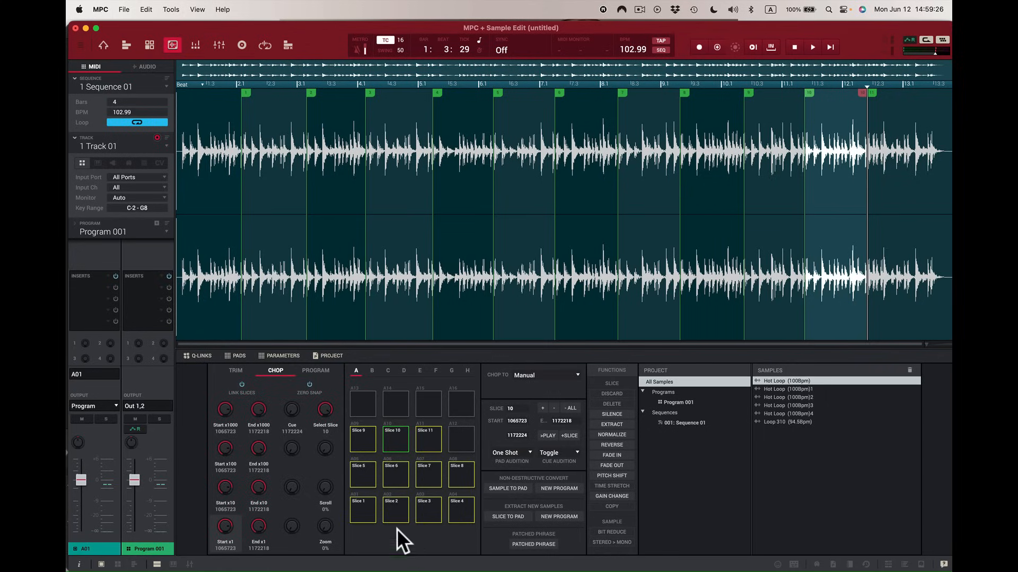
# Audition slices 1, 2 and 11, alternating between slices 2 and 11 to compare them.
pyautogui.click(367, 508)
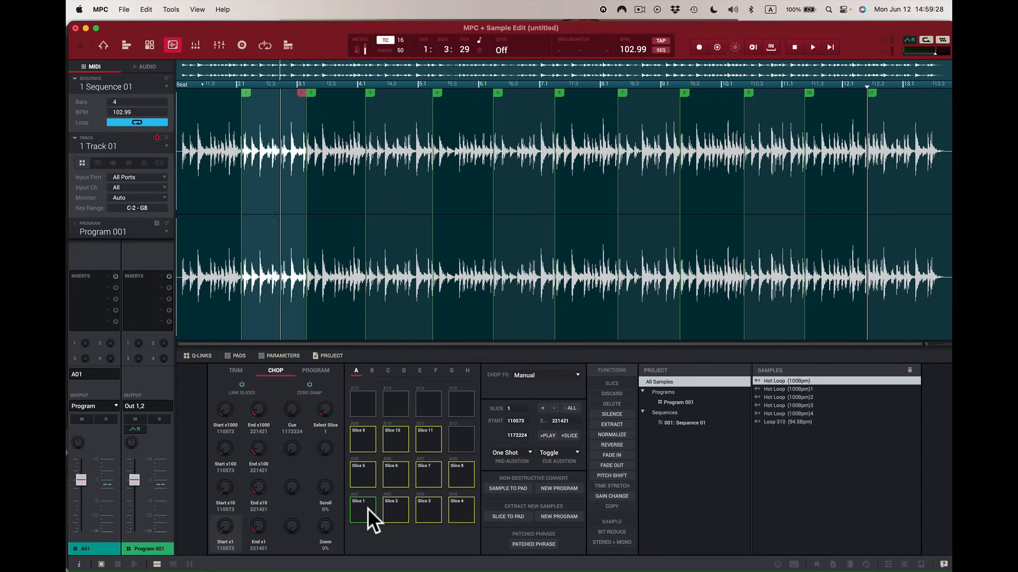
pyautogui.click(368, 508)
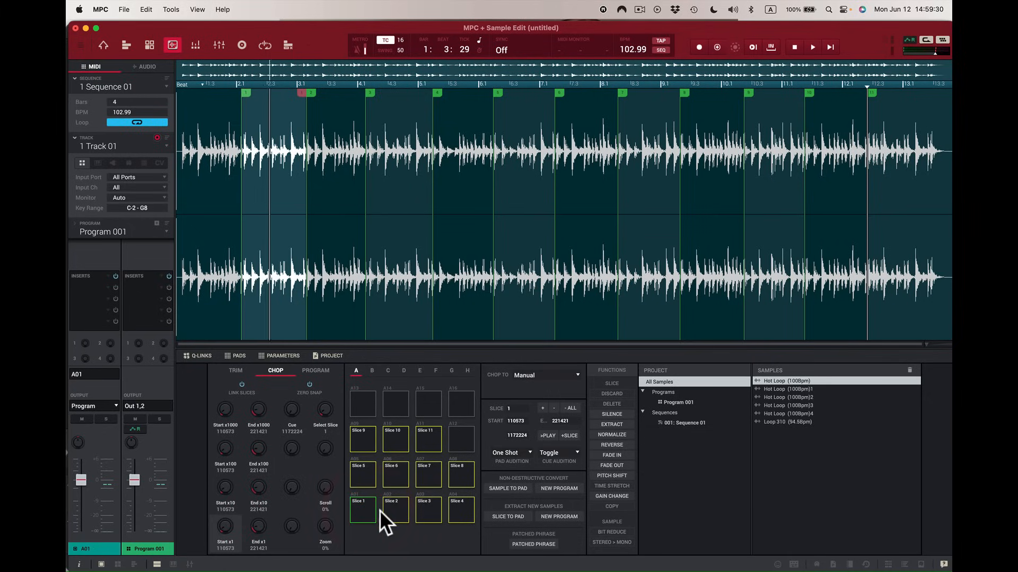
pyautogui.click(392, 512)
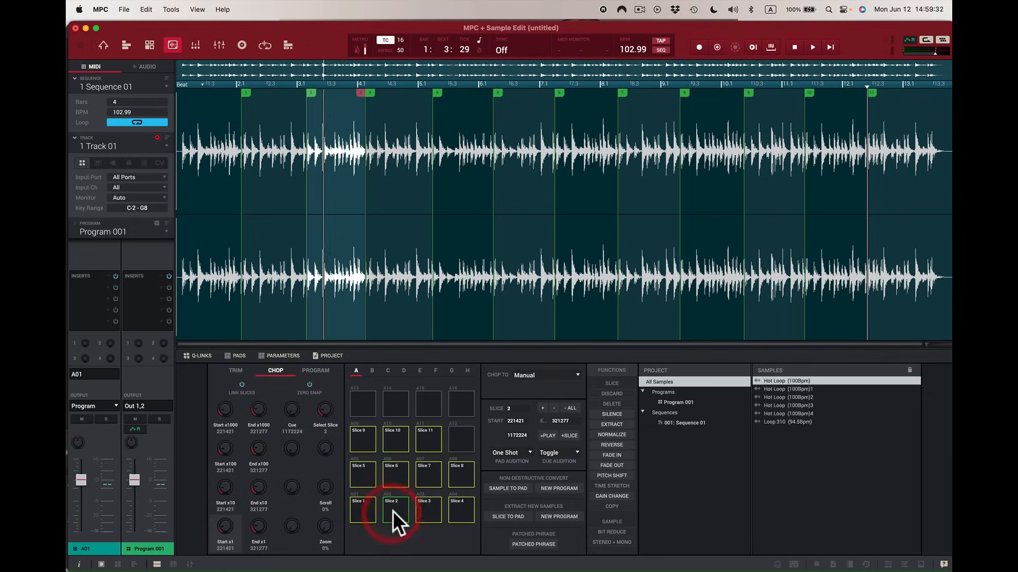
pyautogui.click(425, 441)
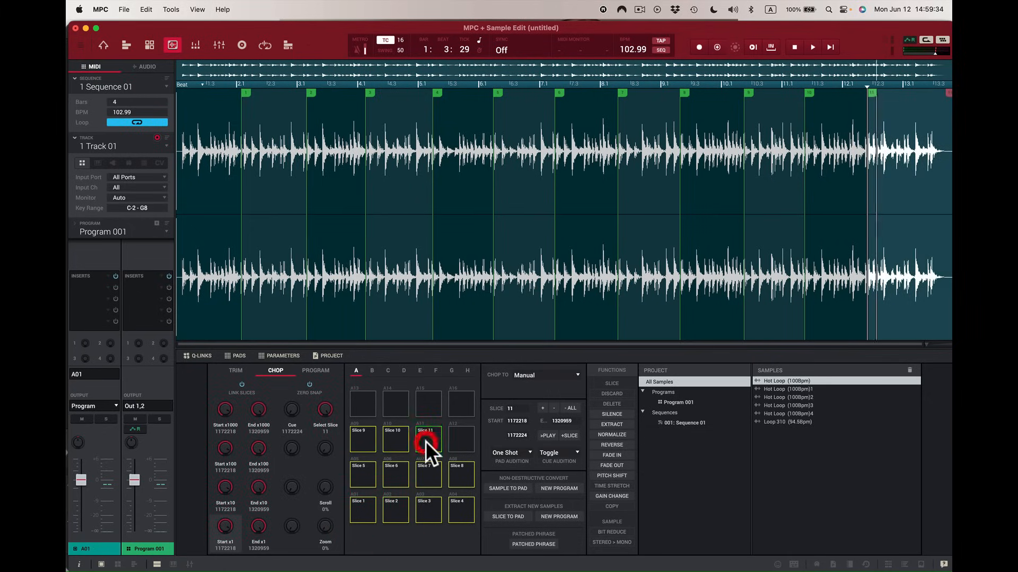
pyautogui.click(398, 510)
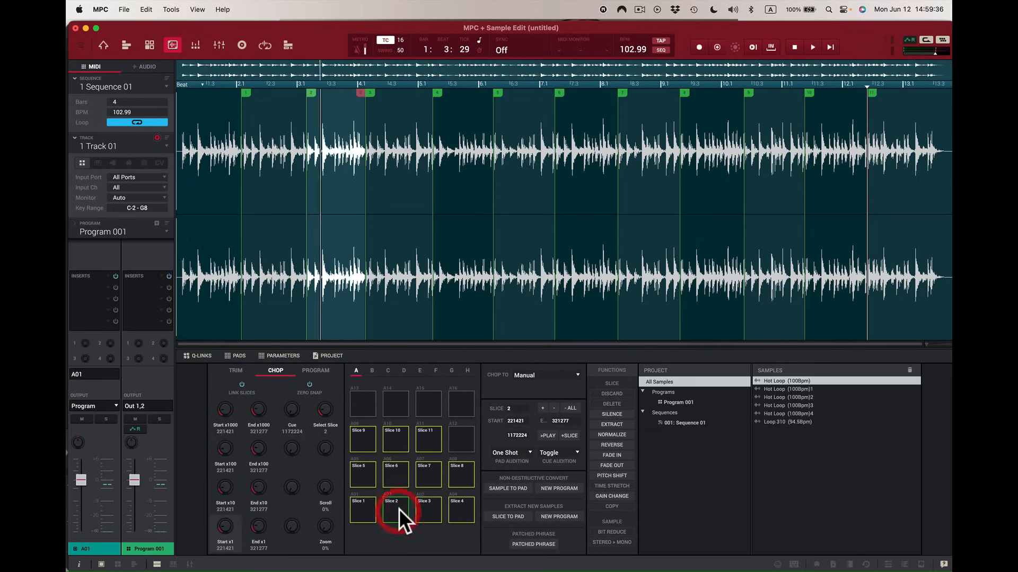
pyautogui.click(430, 440)
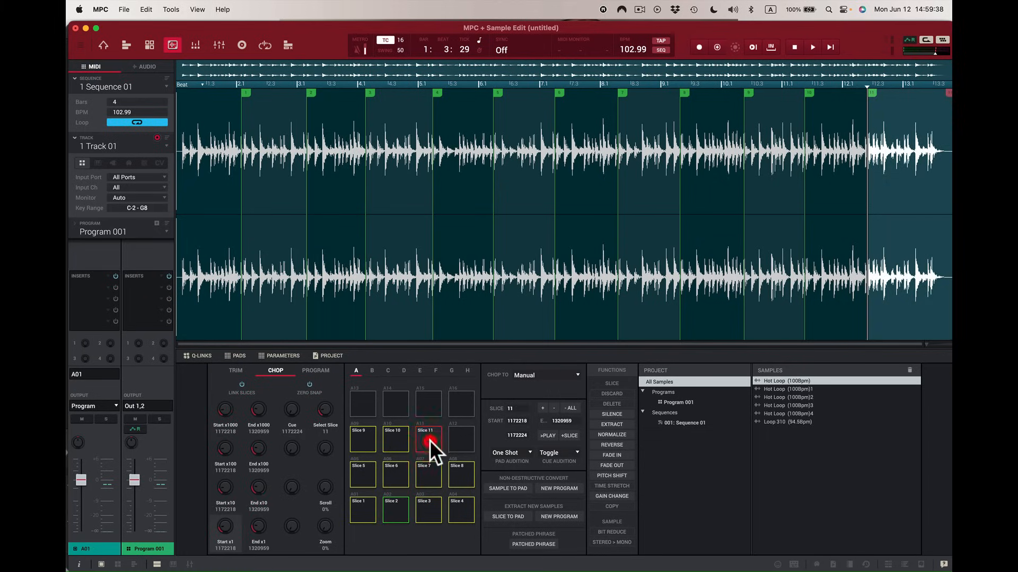
# Audition slices 3 and 7, and retrigger slice 1 several times to check where it starts.
pyautogui.click(426, 508)
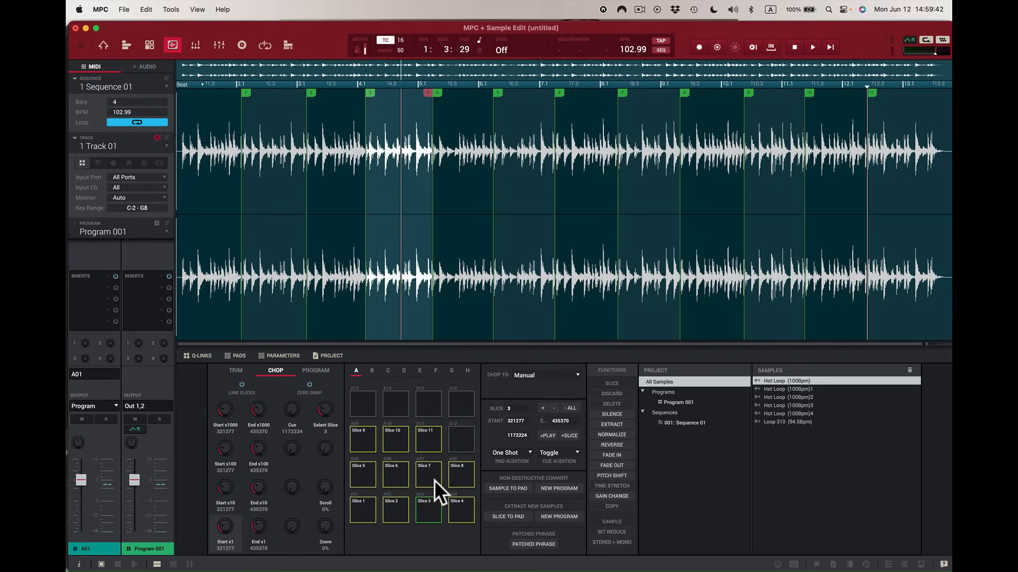
pyautogui.click(431, 479)
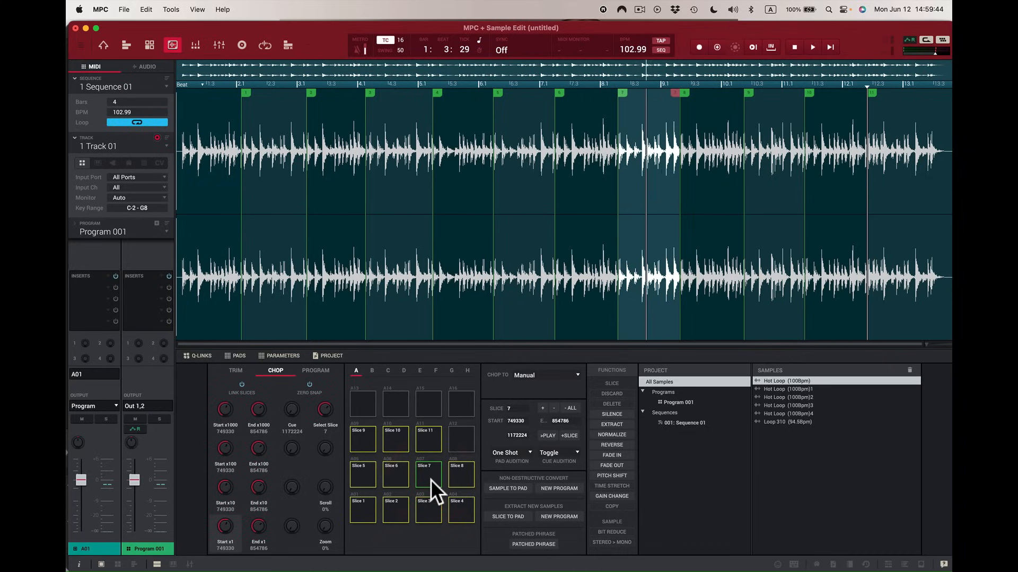
pyautogui.click(430, 500)
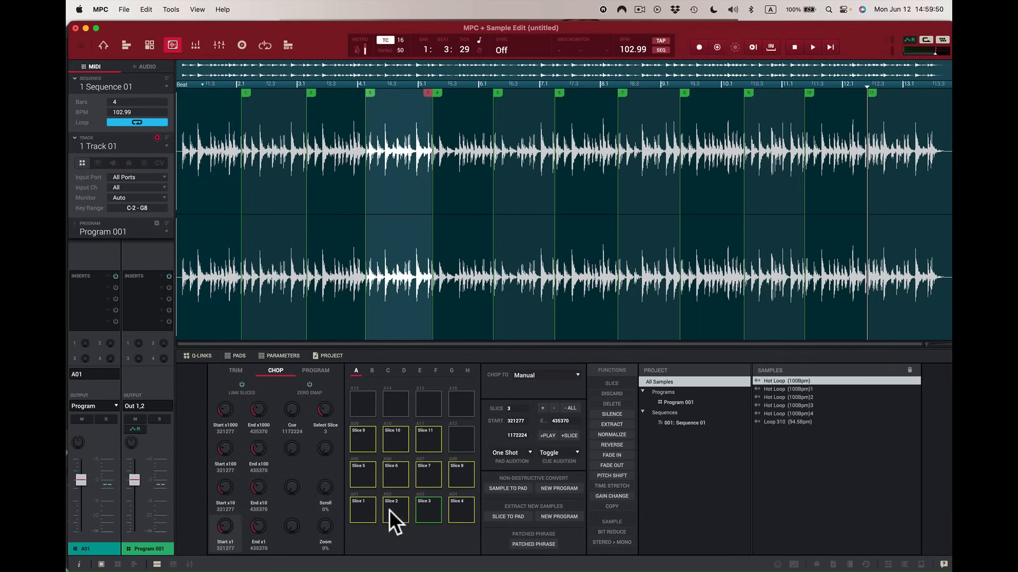
pyautogui.click(370, 507)
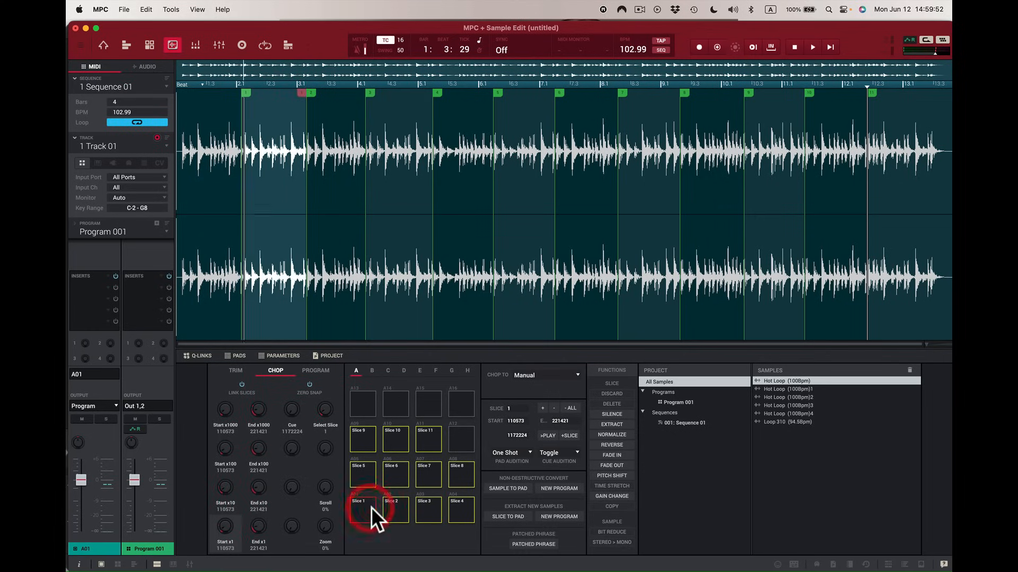
pyautogui.click(371, 508)
pyautogui.click(371, 507)
pyautogui.click(371, 507)
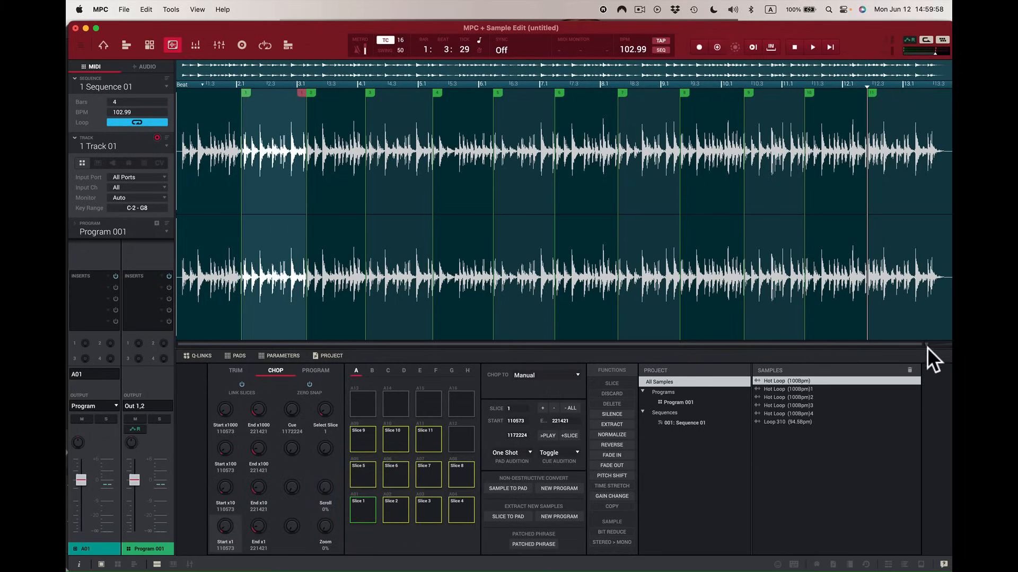
# Examine the markers of slices 1 to 5 against the waveform up close, ending at the start of slice 1.
pyautogui.moveTo(927, 343); pyautogui.dragTo(929, 347)
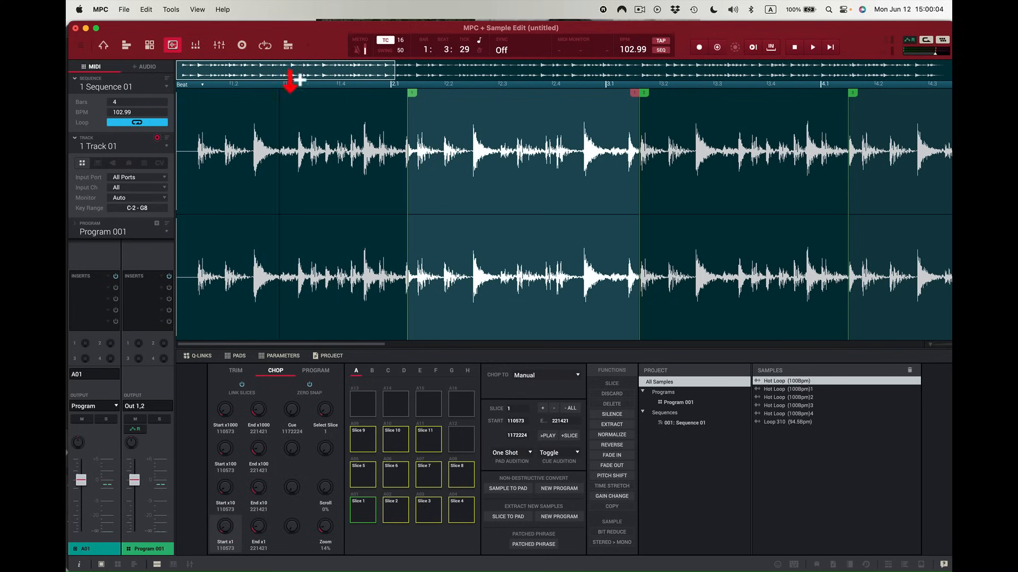
pyautogui.moveTo(297, 79); pyautogui.dragTo(331, 75)
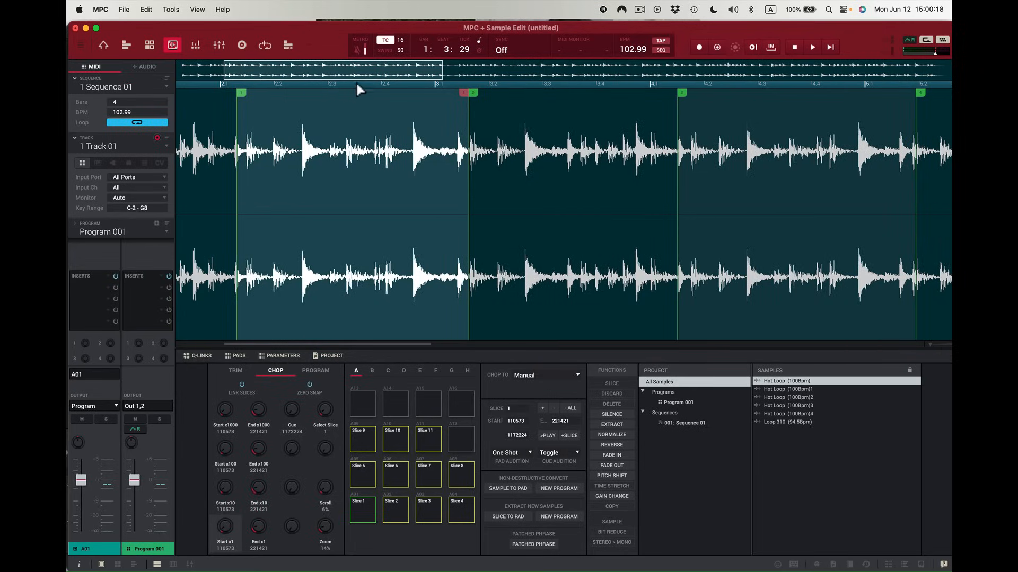
pyautogui.click(371, 74)
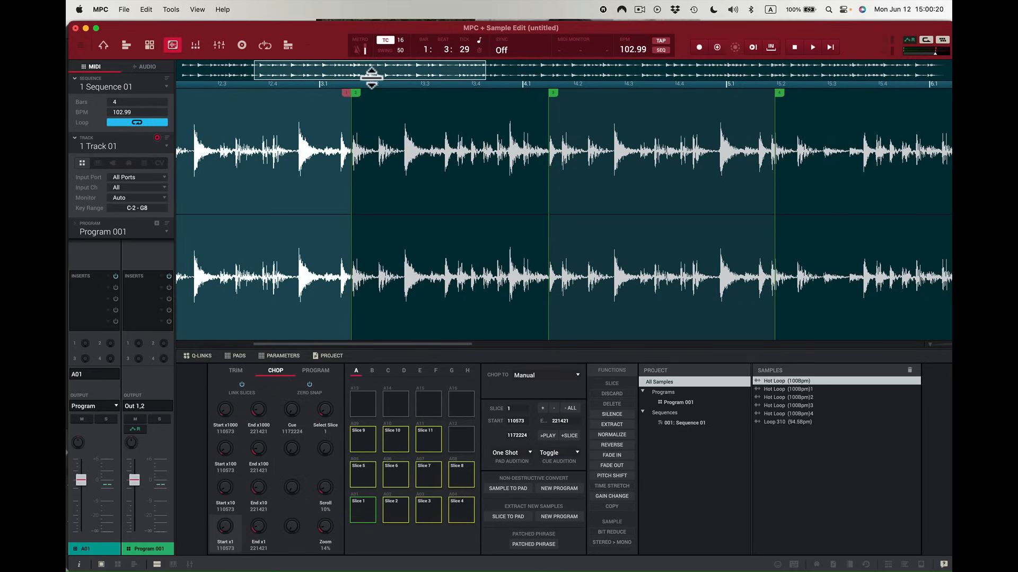
pyautogui.moveTo(364, 71)
pyautogui.mouseDown()
pyautogui.moveTo(337, 68)
pyautogui.moveTo(366, 74)
pyautogui.mouseUp()
pyautogui.click(426, 70)
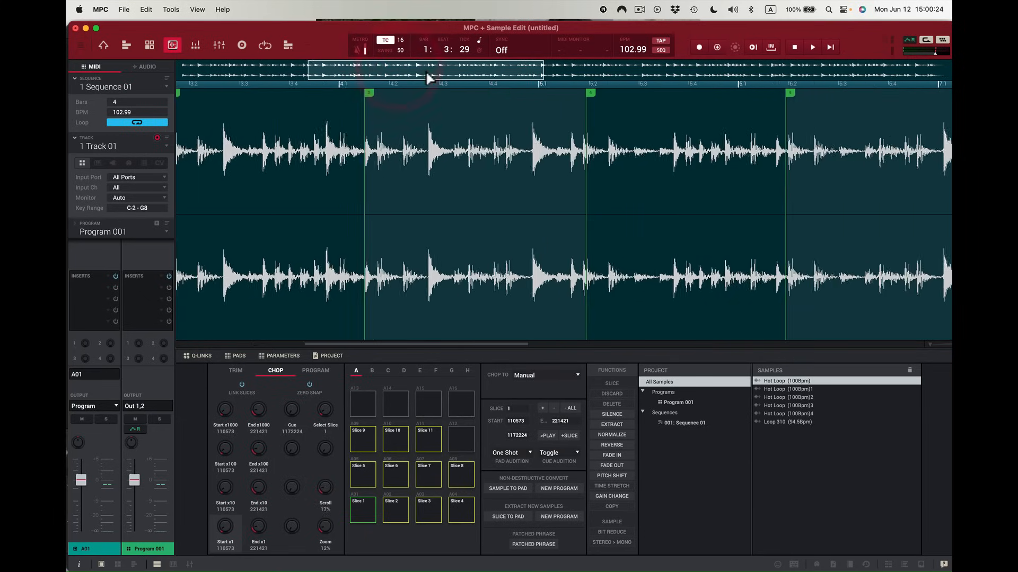
pyautogui.click(401, 75)
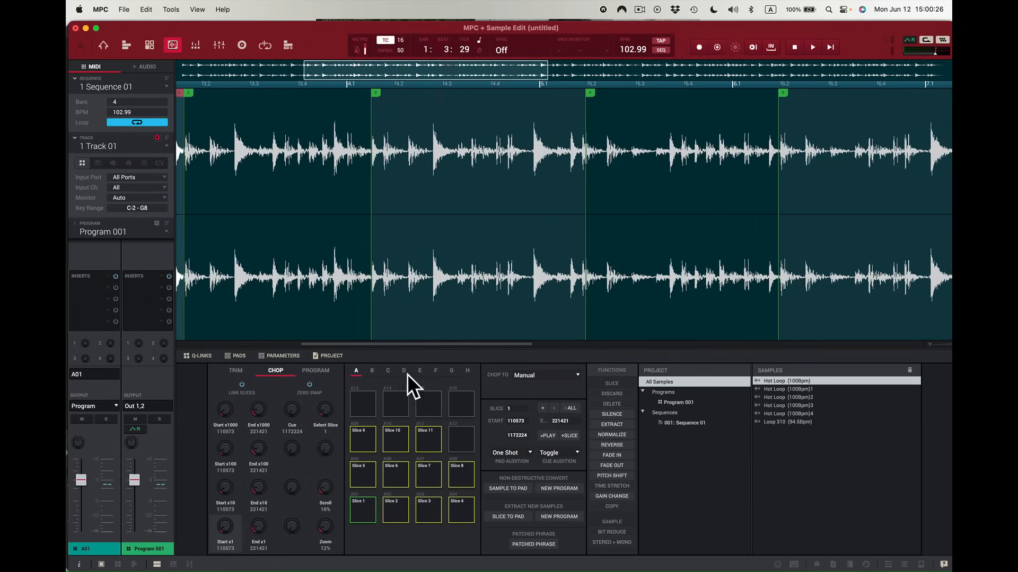
pyautogui.moveTo(418, 342); pyautogui.dragTo(297, 338)
pyautogui.click(353, 227)
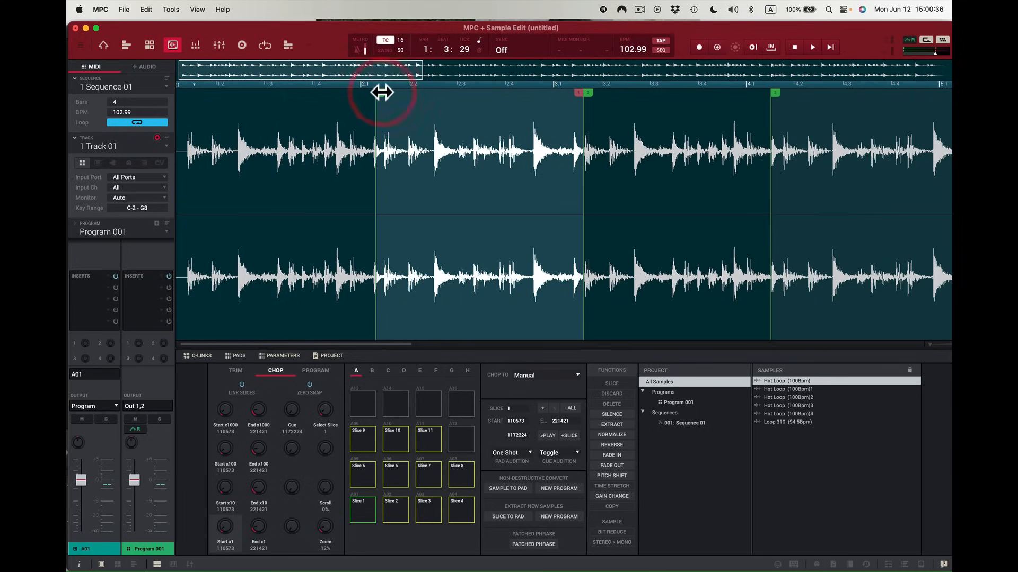
# Move the start marker of slice 1 to 114775 on the next hit and audition the slice.
pyautogui.moveTo(382, 92); pyautogui.dragTo(389, 93)
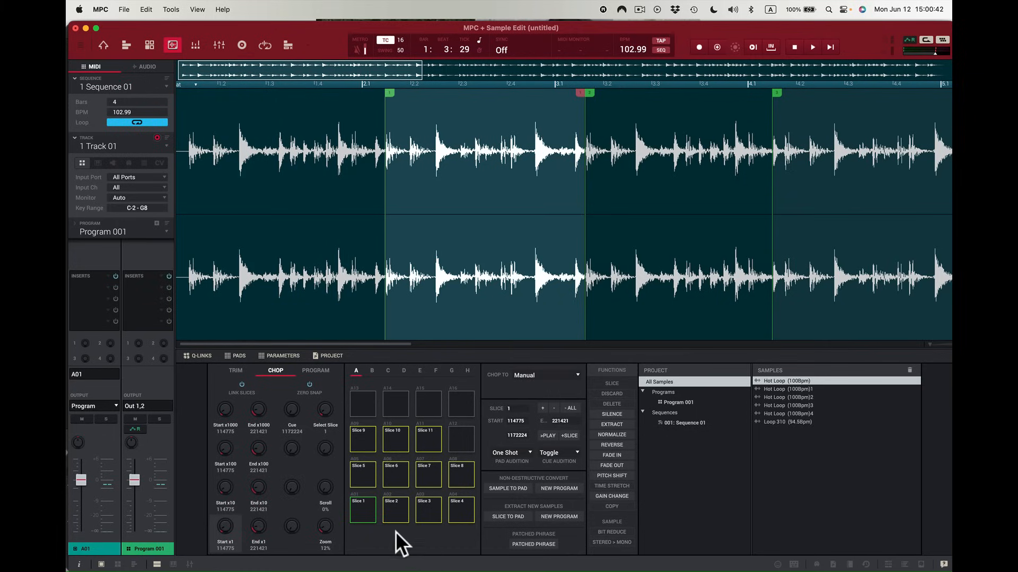
pyautogui.click(356, 508)
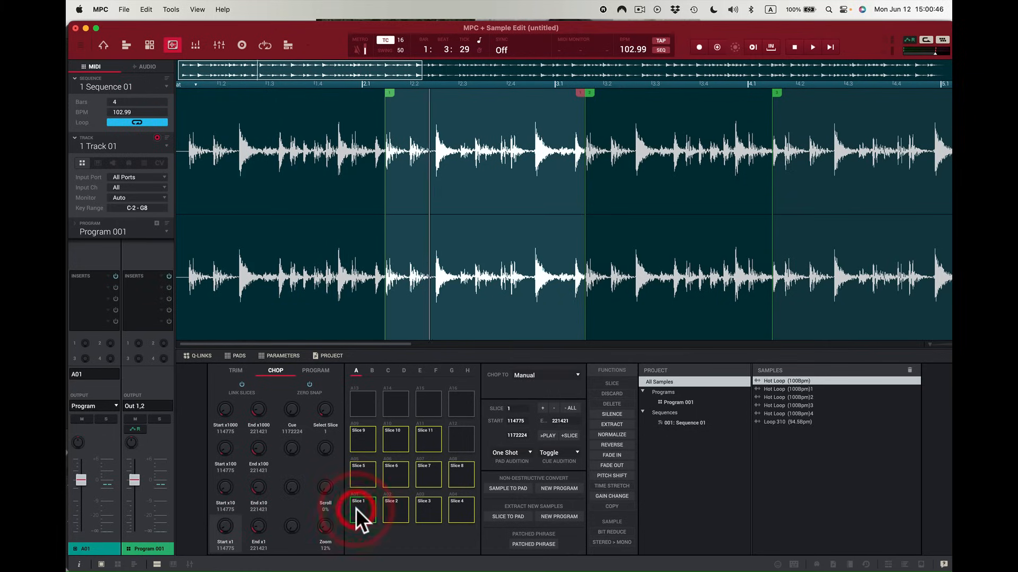
pyautogui.click(357, 509)
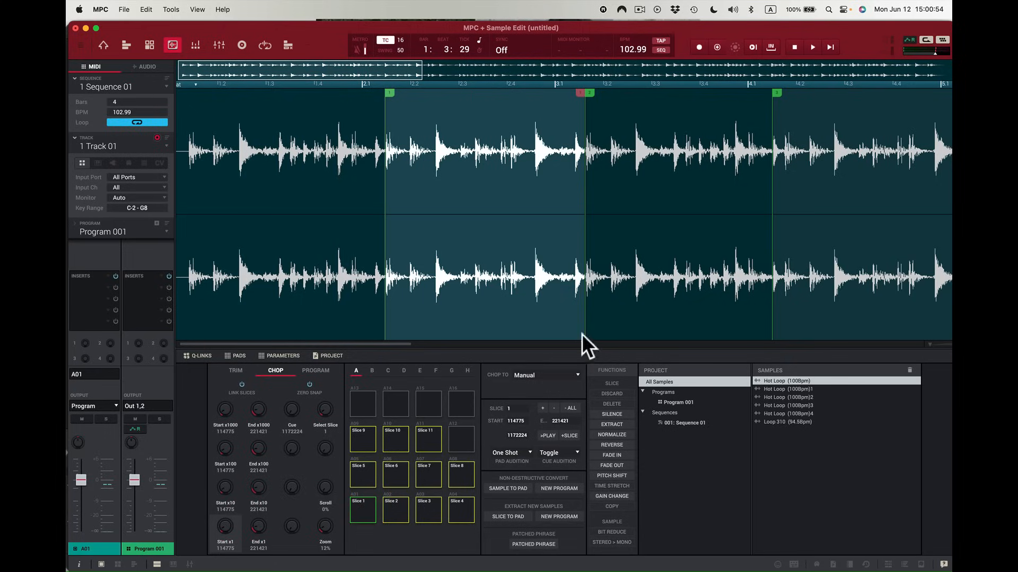
# Move the start marker of slice 2 to 234777 and audition slice 1 up to its new end point.
pyautogui.moveTo(584, 97); pyautogui.dragTo(611, 100)
pyautogui.click(611, 99)
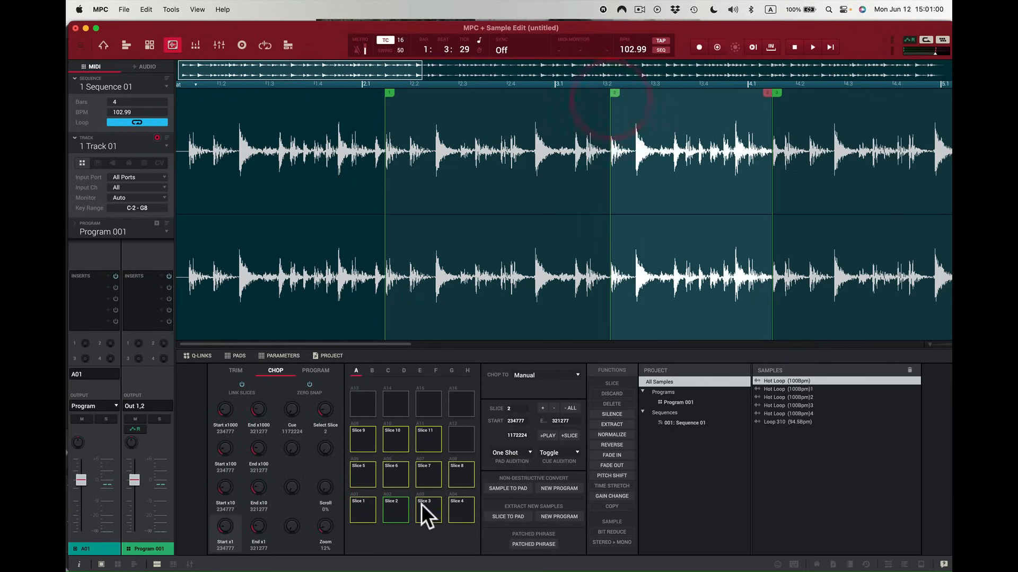
pyautogui.click(368, 510)
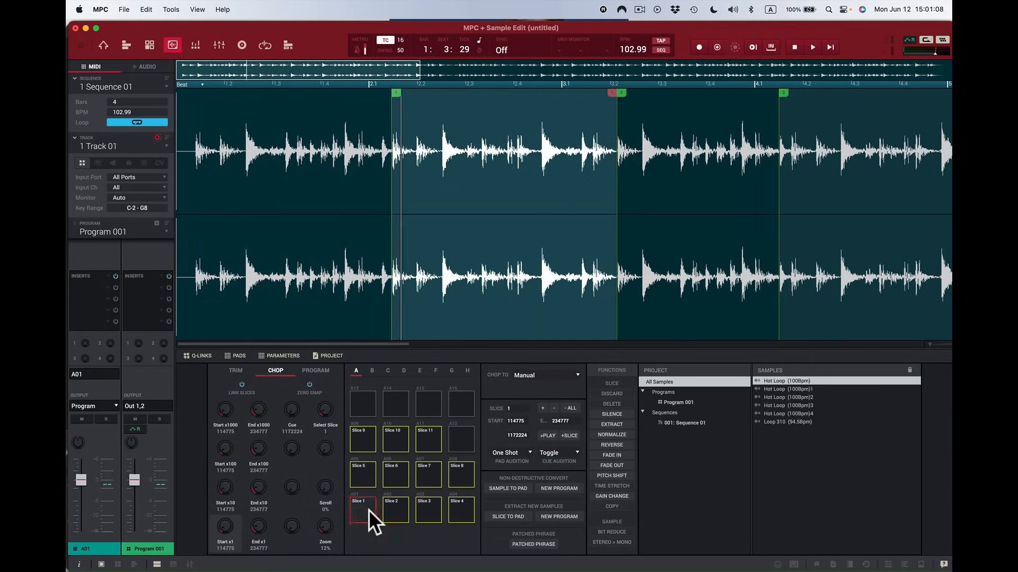
pyautogui.click(370, 510)
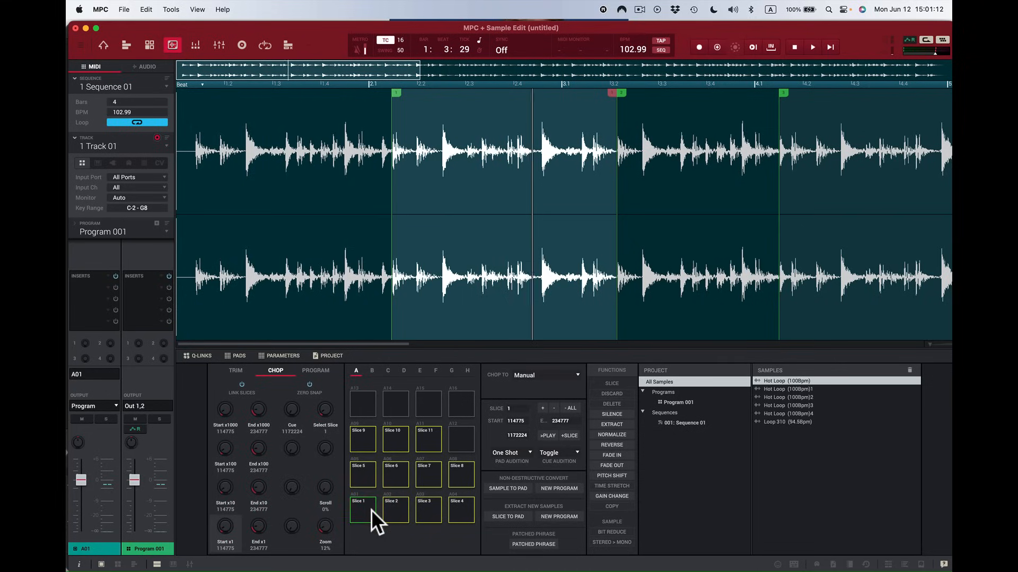
pyautogui.click(371, 510)
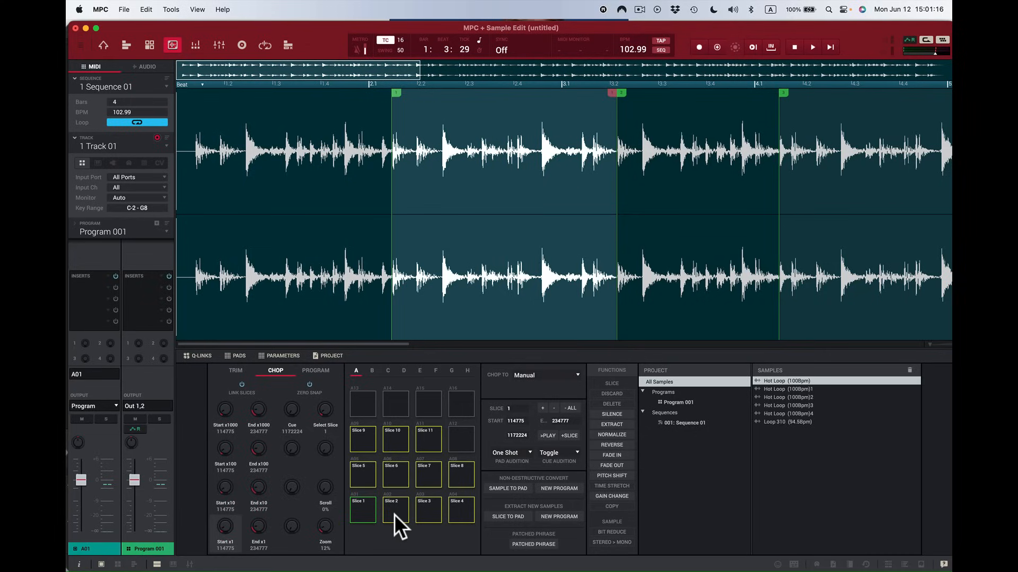
# Audition slice 2, slice 1 and slice 3 to check where they start.
pyautogui.click(394, 514)
pyautogui.click(394, 514)
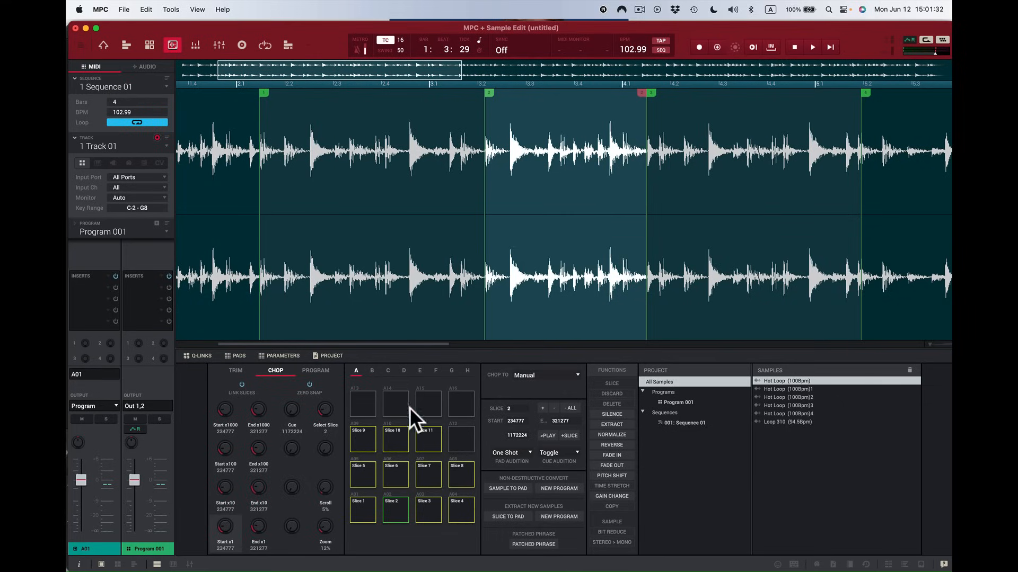
pyautogui.click(360, 511)
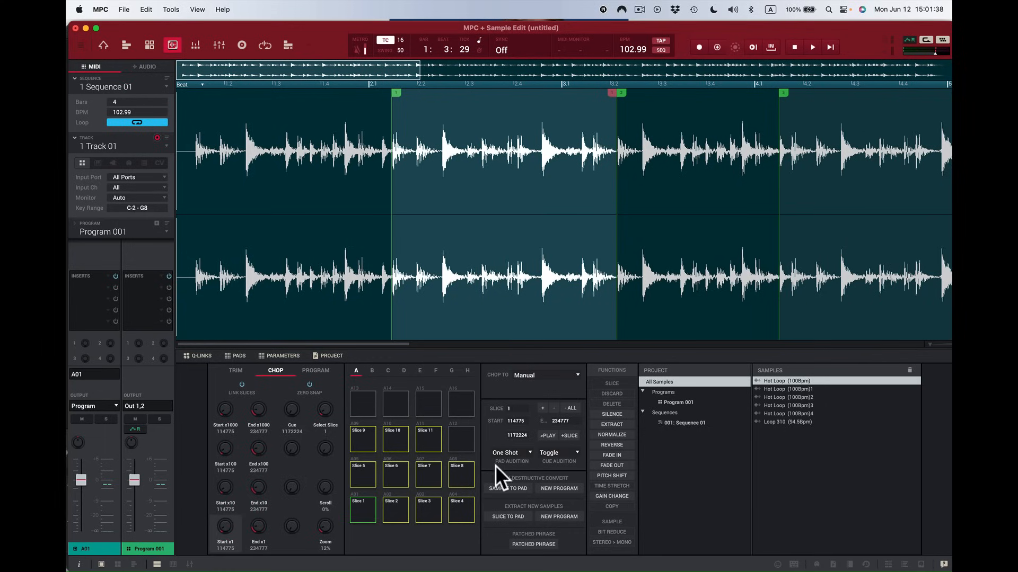
pyautogui.click(421, 510)
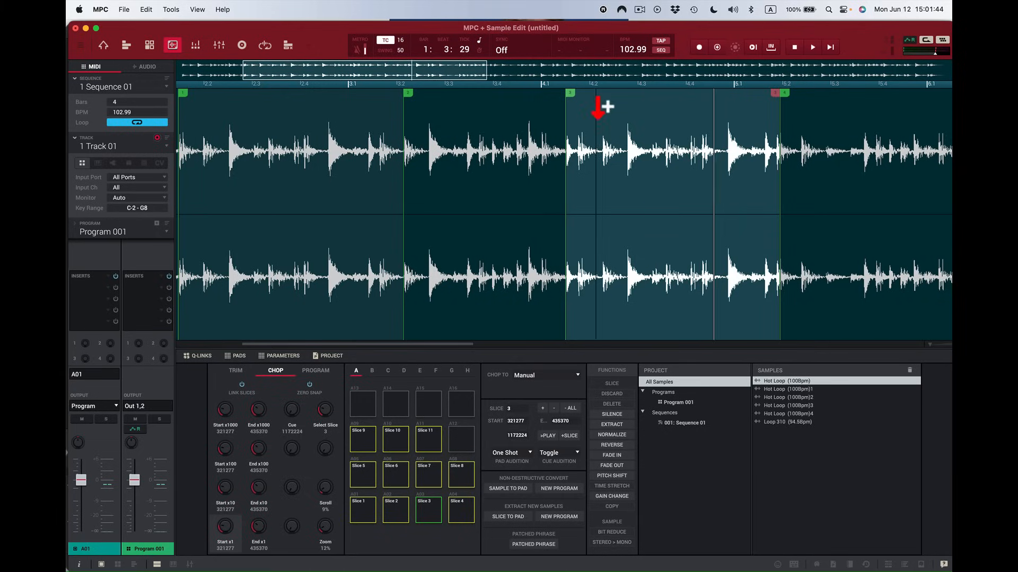
pyautogui.click(573, 87)
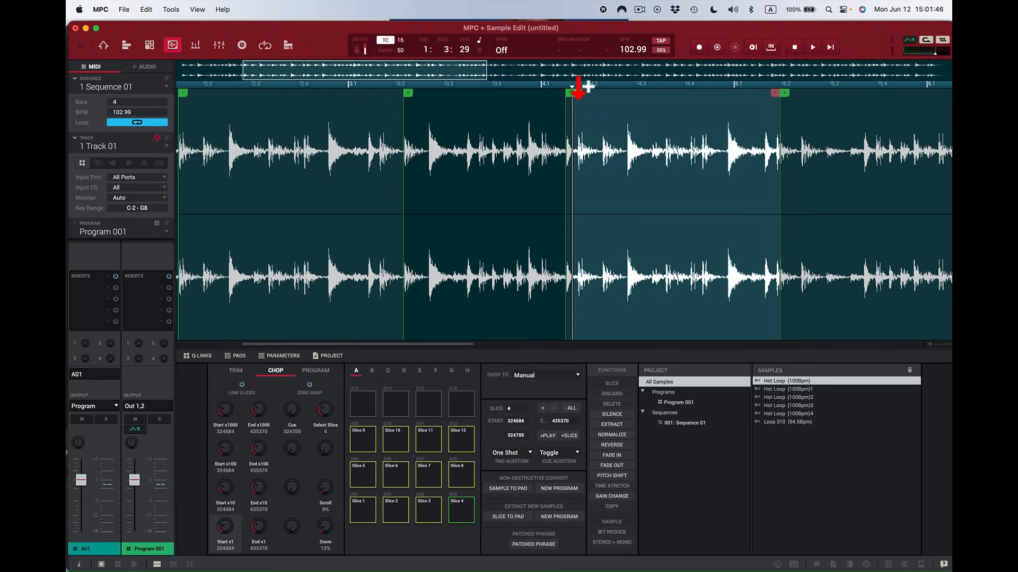
pyautogui.moveTo(571, 93); pyautogui.dragTo(571, 93)
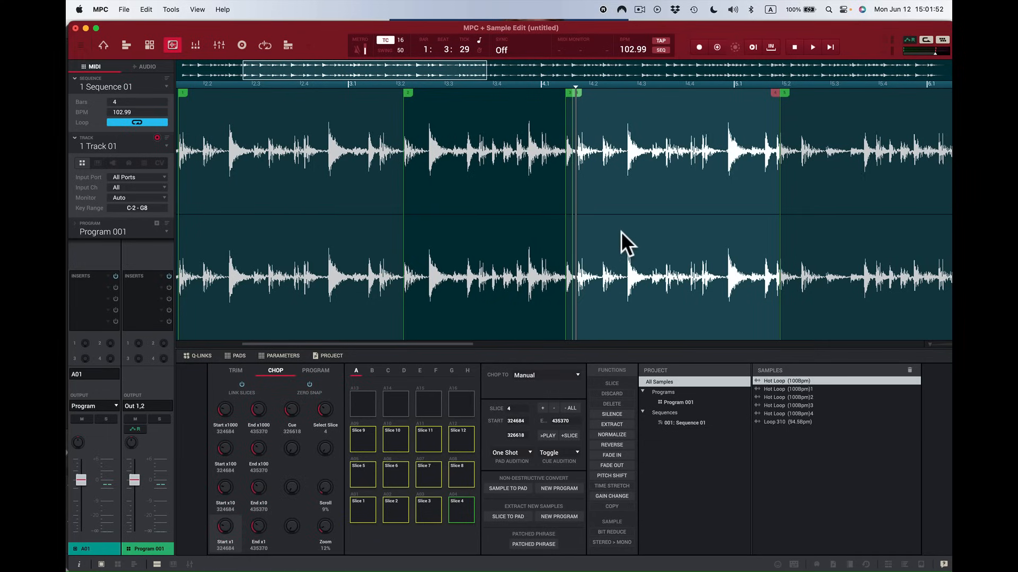
pyautogui.press('super+z')
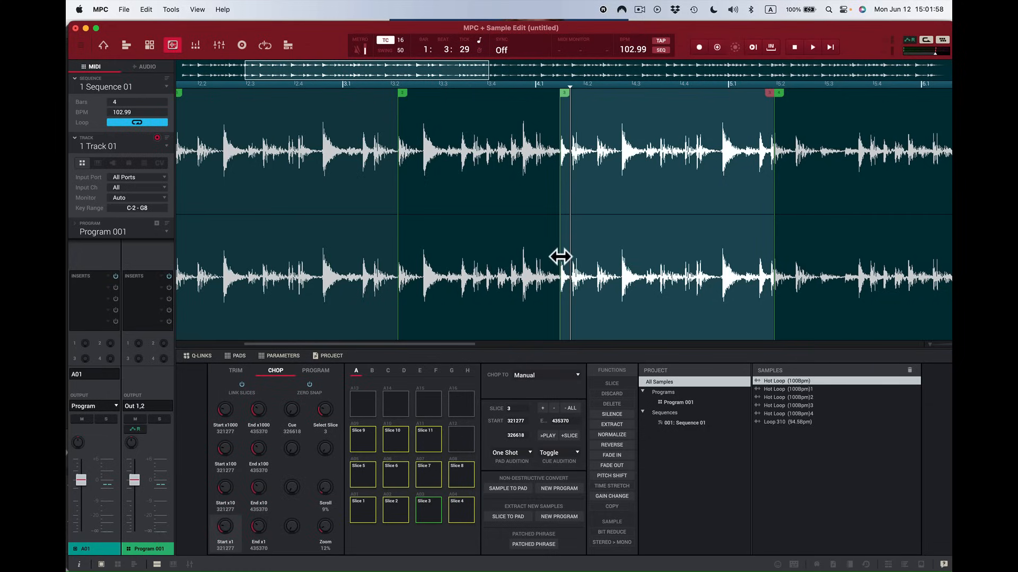
# Move the start marker of slice 3 to 327168, and audition slices 2 and 3 to check the shared boundary.
pyautogui.moveTo(560, 256); pyautogui.dragTo(570, 255)
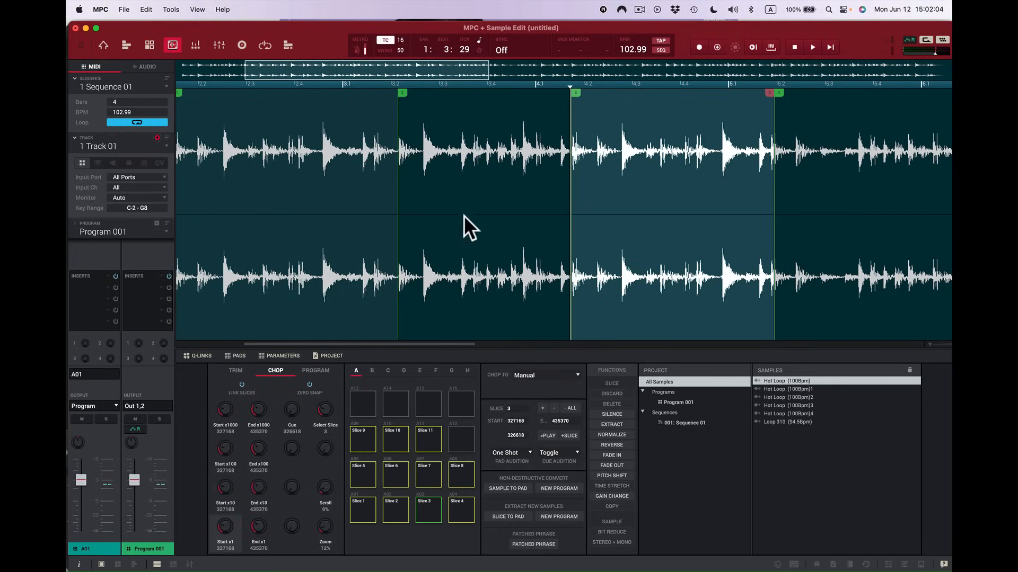
pyautogui.press('x')
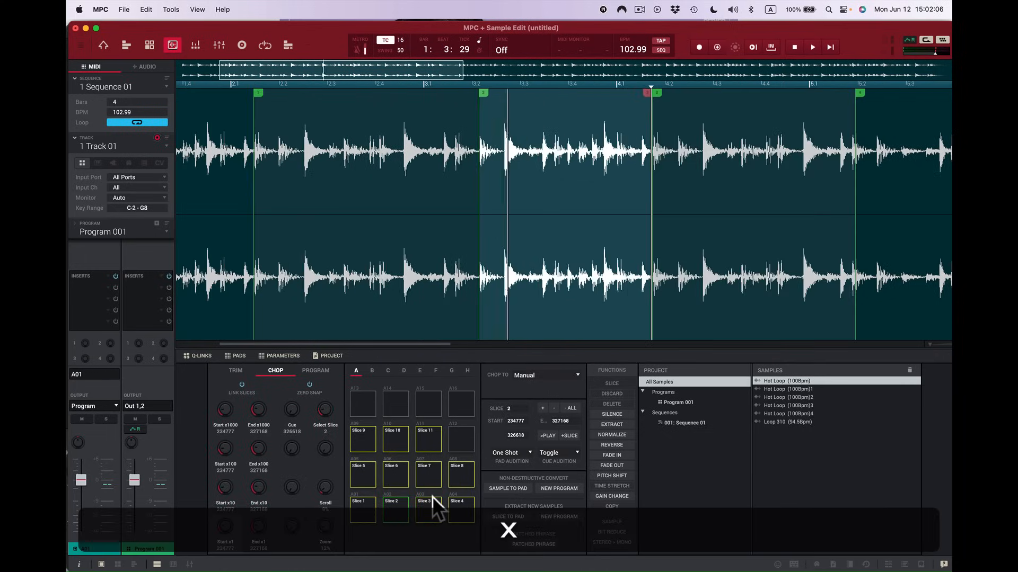
pyautogui.press('c')
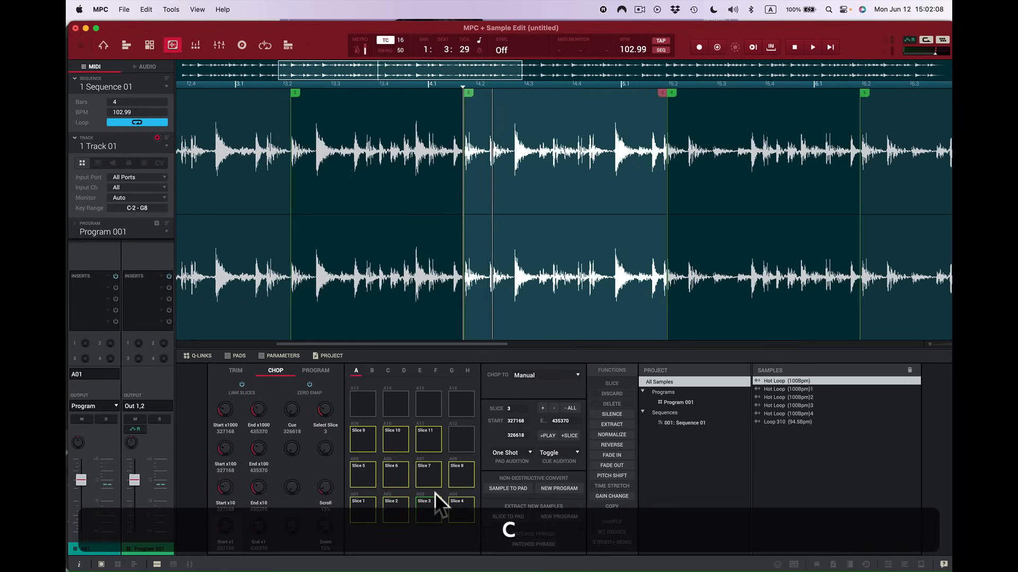
pyautogui.press('c')
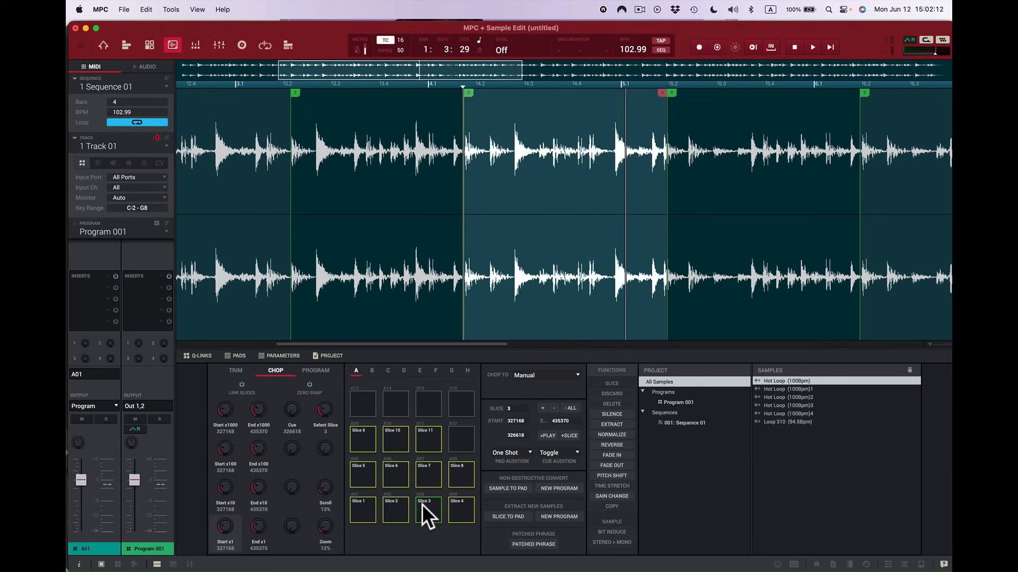
pyautogui.press('c')
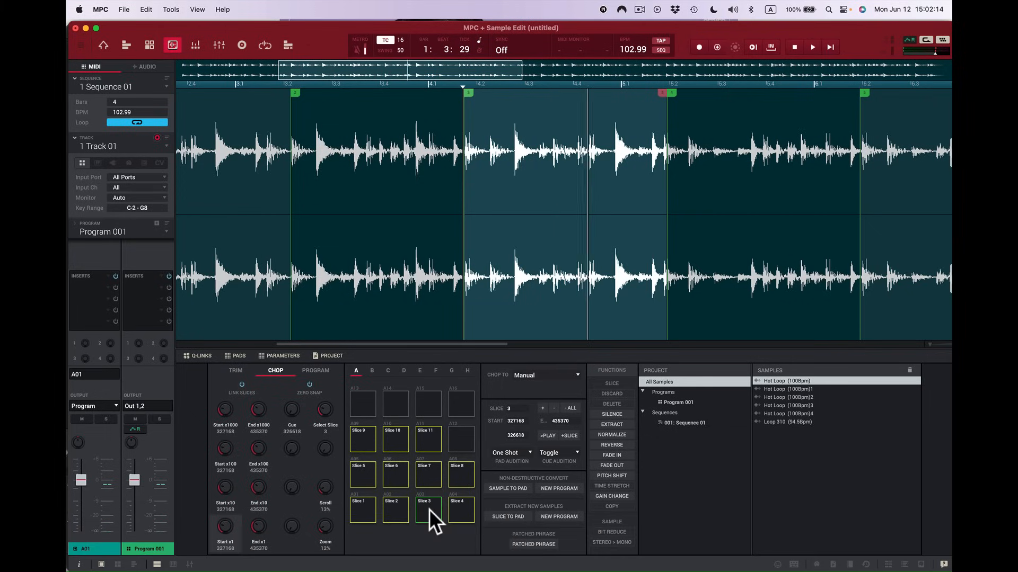
# Alternate repeatedly between slices 3 and 4 to compare how their starts sound.
pyautogui.press('v')
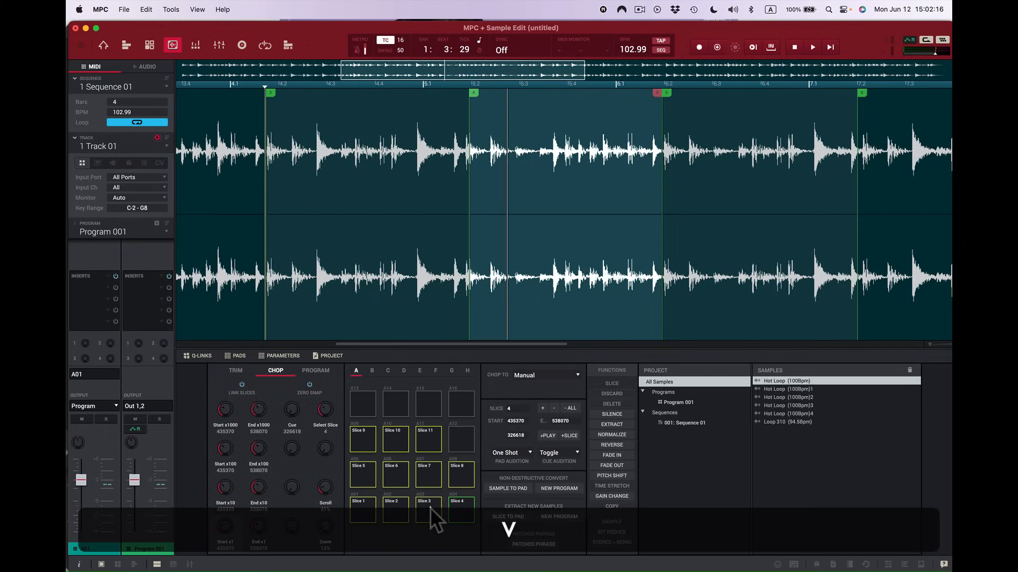
pyautogui.press('c')
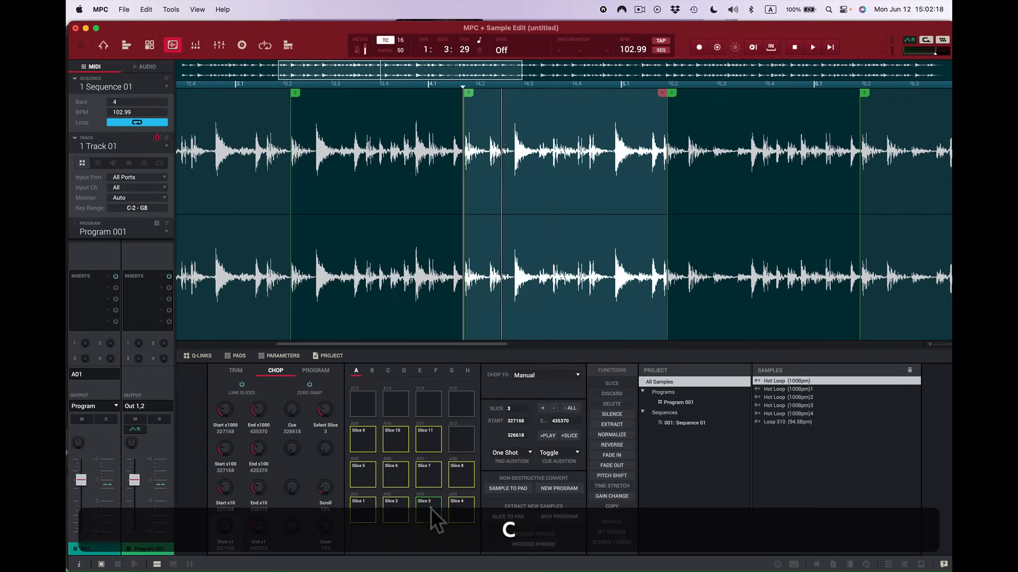
pyautogui.press('v')
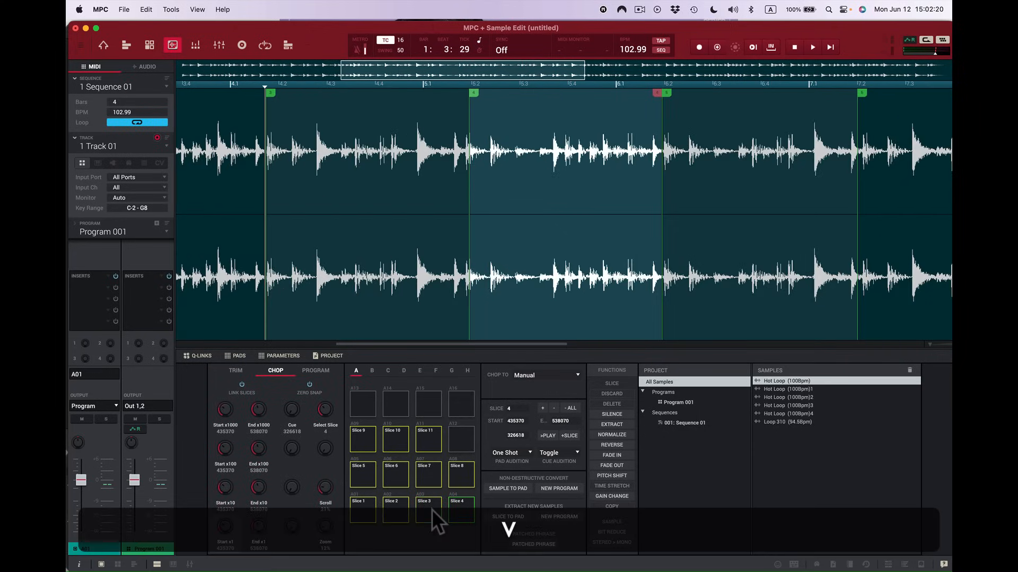
pyautogui.press('c')
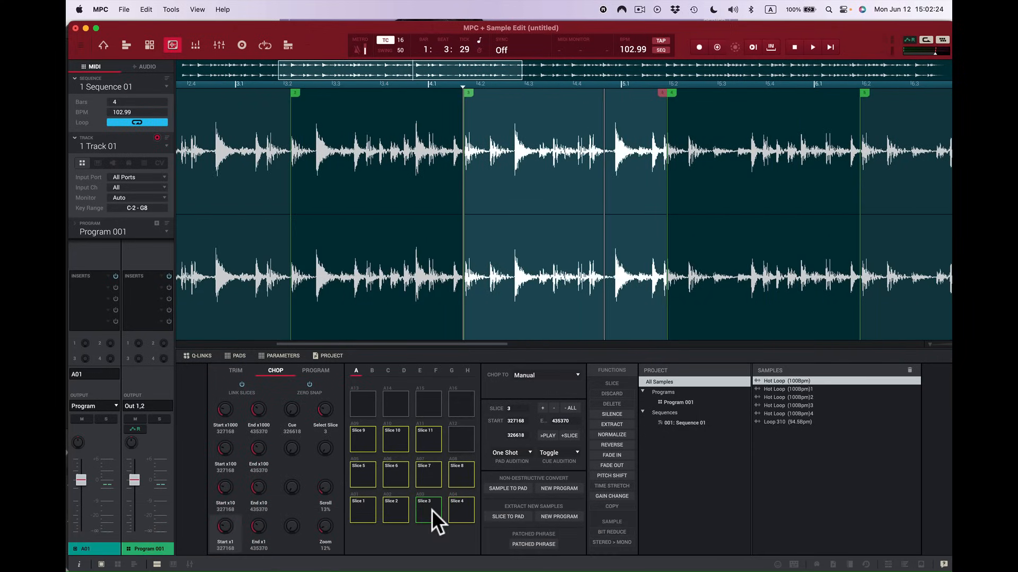
pyautogui.press('v')
pyautogui.press('c')
pyautogui.press('v')
pyautogui.press('c')
pyautogui.press('v')
pyautogui.press('c')
pyautogui.press('v')
pyautogui.press('c')
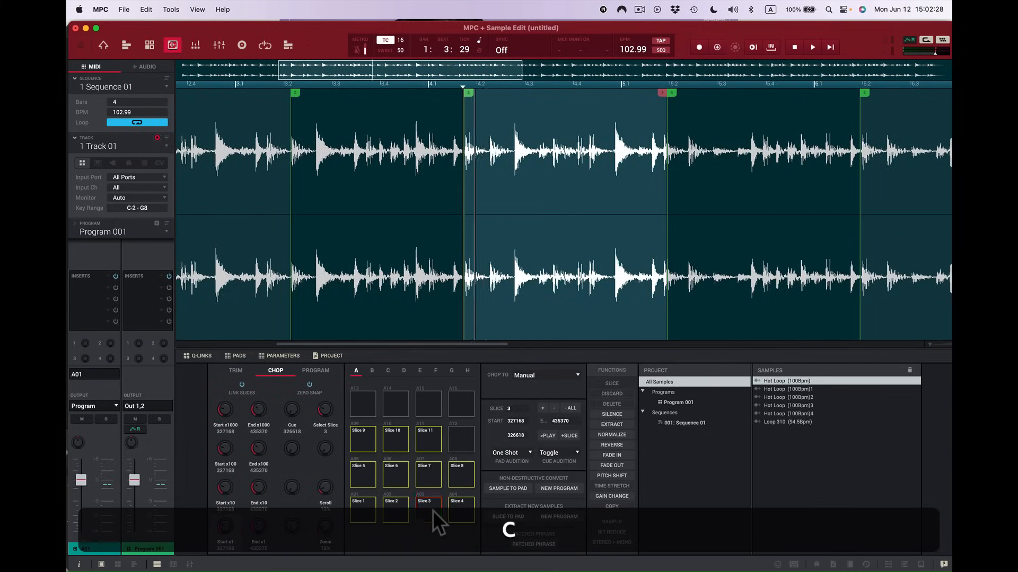
pyautogui.press('v')
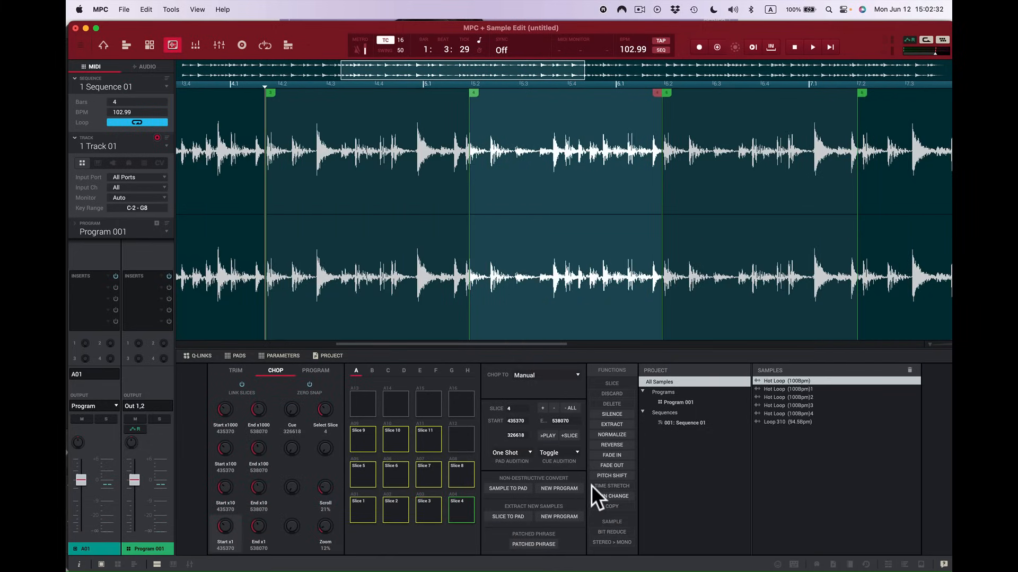
# Retrigger slice 4 to locate its first hit, move its start marker to 446332 and audition it again.
pyautogui.press('v')
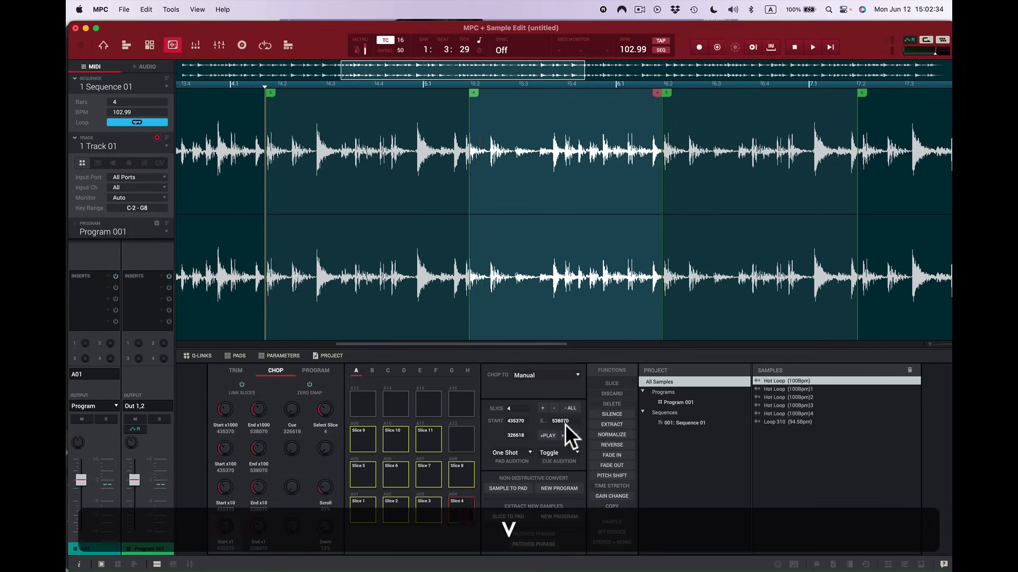
pyautogui.press('v')
pyautogui.press('v')
pyautogui.press('v')
pyautogui.press('v')
pyautogui.press('v')
pyautogui.press('v')
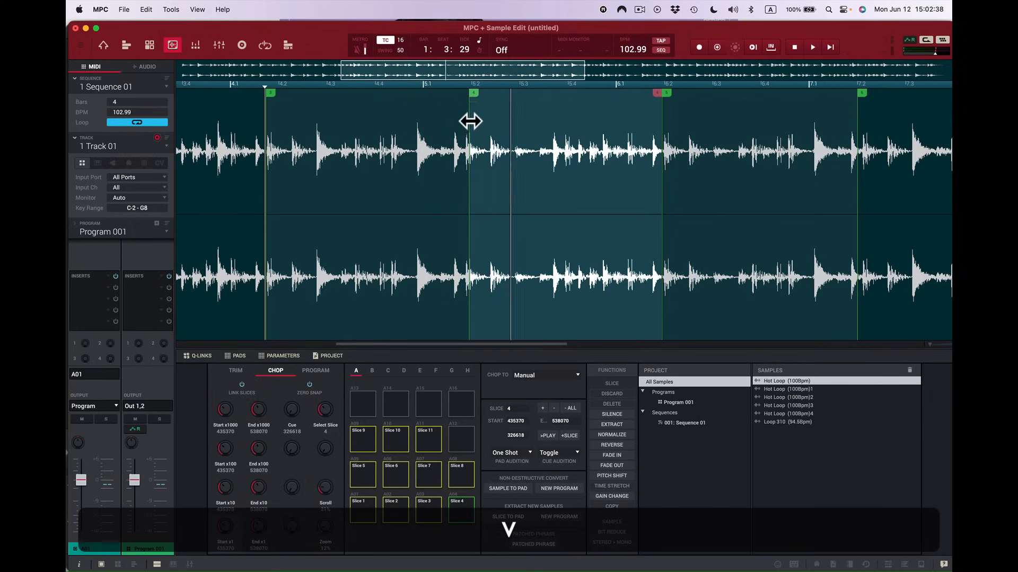
pyautogui.moveTo(471, 123); pyautogui.dragTo(490, 128)
pyautogui.press('v')
pyautogui.press('v')
pyautogui.press('v')
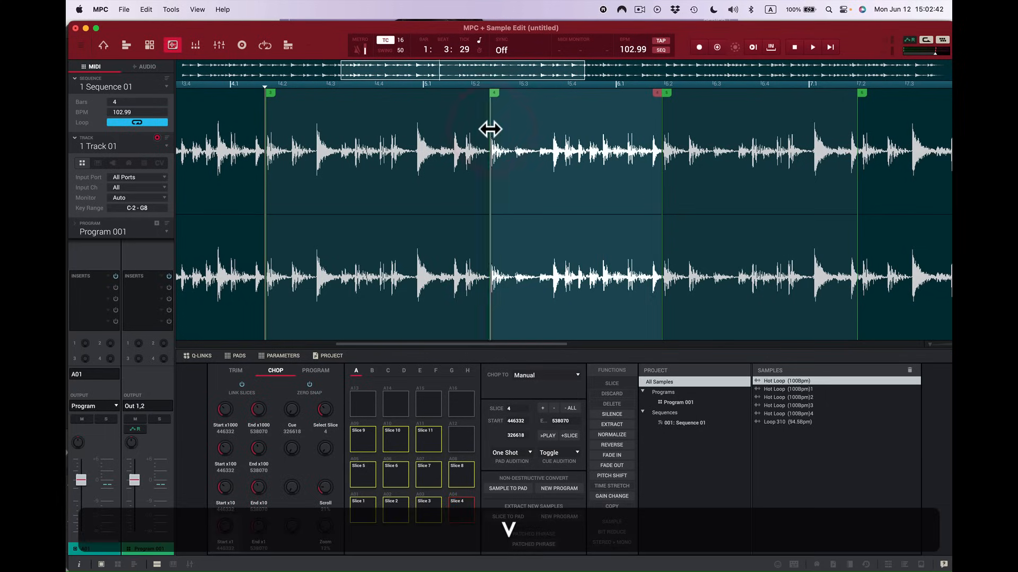
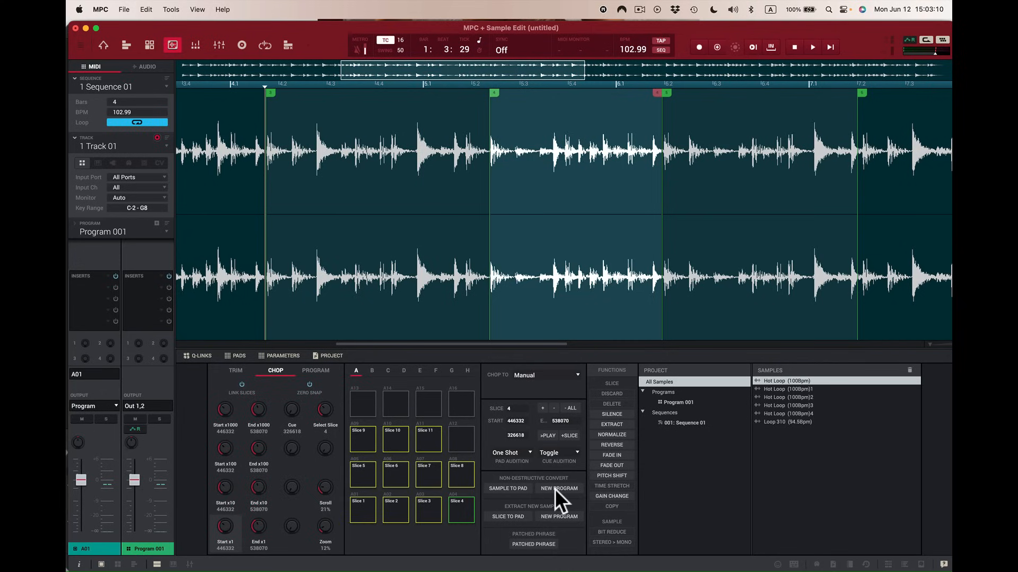
# Audition slice 1, and retrigger slice 2 many times to check its start point.
pyautogui.press('shift+super')
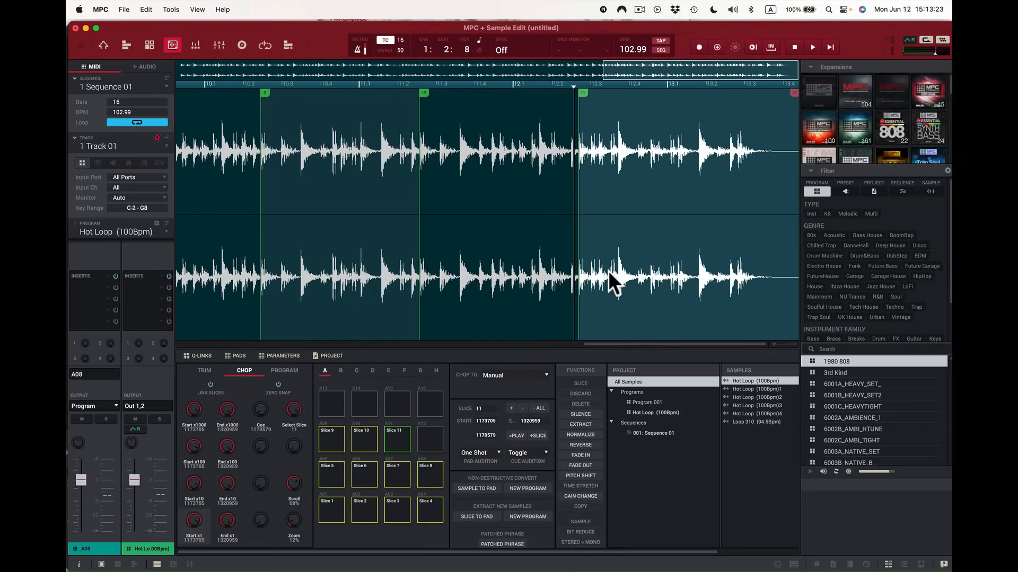
pyautogui.press('z')
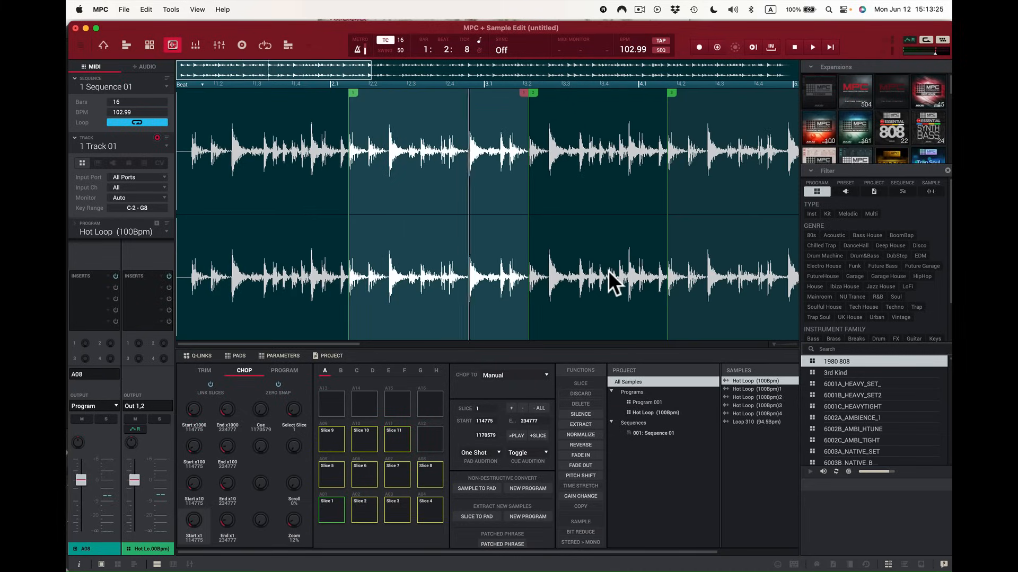
pyautogui.press('x')
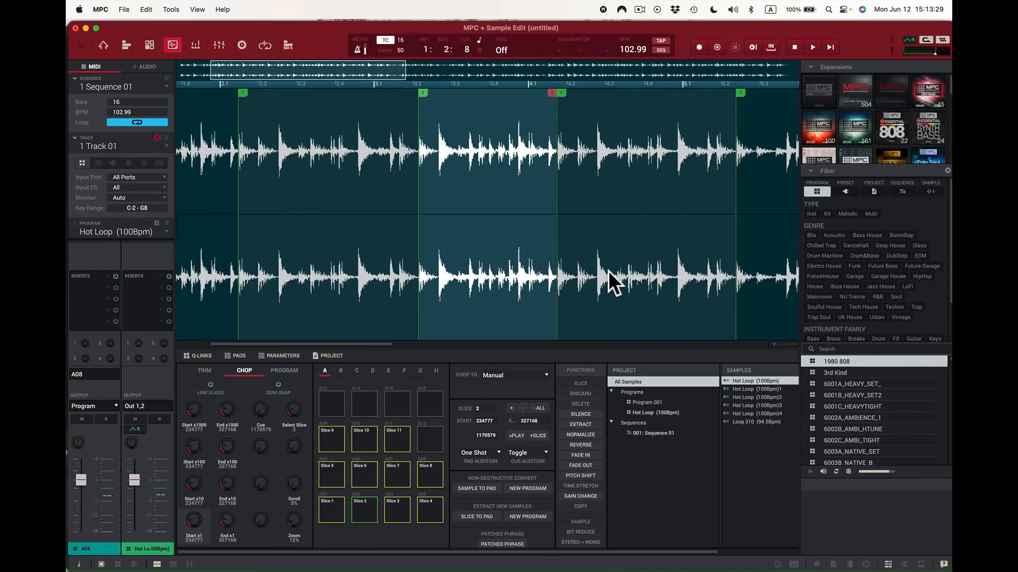
pyautogui.press('x')
pyautogui.press('x')
pyautogui.press('x')
pyautogui.press('x')
pyautogui.press('x')
pyautogui.press('x')
pyautogui.press('x')
pyautogui.press('x')
pyautogui.press('x')
pyautogui.press('x')
pyautogui.press('x')
# Retrigger slice 3 and slice 4 several times each to check that they start cleanly.
pyautogui.press('c')
pyautogui.press('c')
pyautogui.press('c')
pyautogui.press('c')
pyautogui.press('c')
pyautogui.press('c')
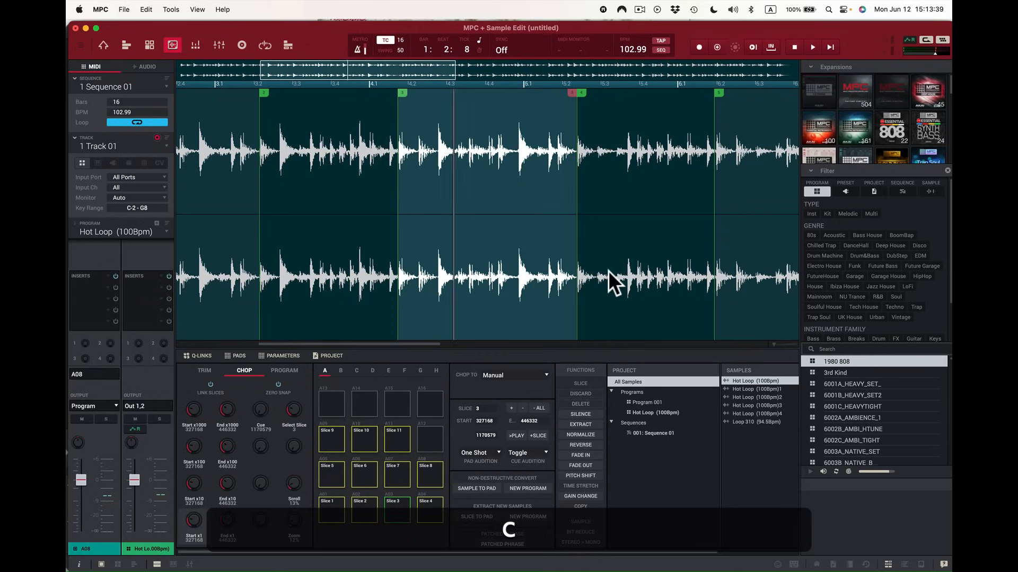
pyautogui.press('v')
pyautogui.press('v')
pyautogui.press('v')
pyautogui.press('v')
pyautogui.press('v')
pyautogui.press('v')
# Retrigger slice 5 repeatedly, compare it with slice 6, and audition slice 7.
pyautogui.press('a')
pyautogui.press('a')
pyautogui.press('a')
pyautogui.press('a')
pyautogui.press('a')
pyautogui.press('a')
pyautogui.press('a')
pyautogui.press('a')
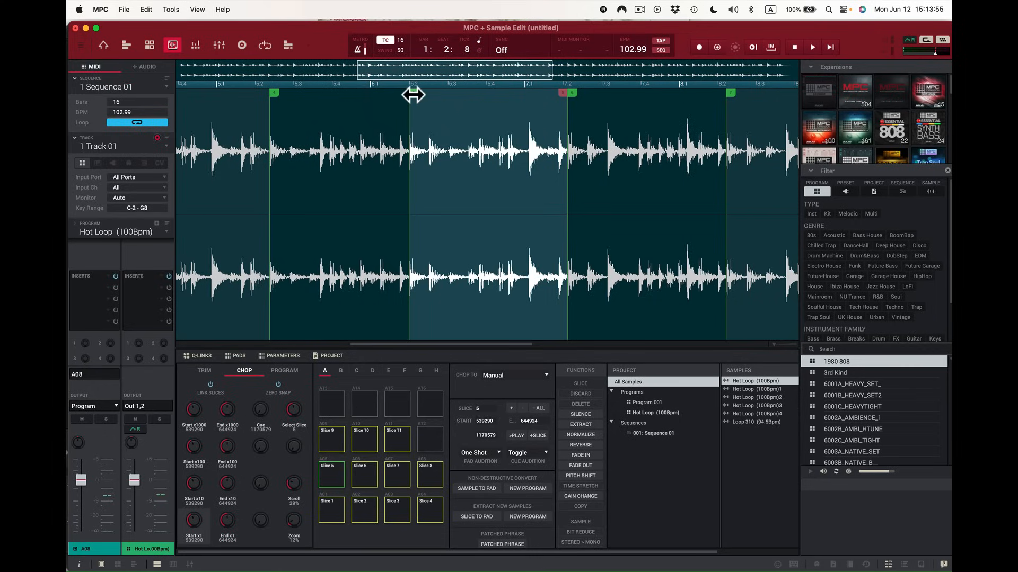
pyautogui.press('s')
pyautogui.press('a')
pyautogui.press('s')
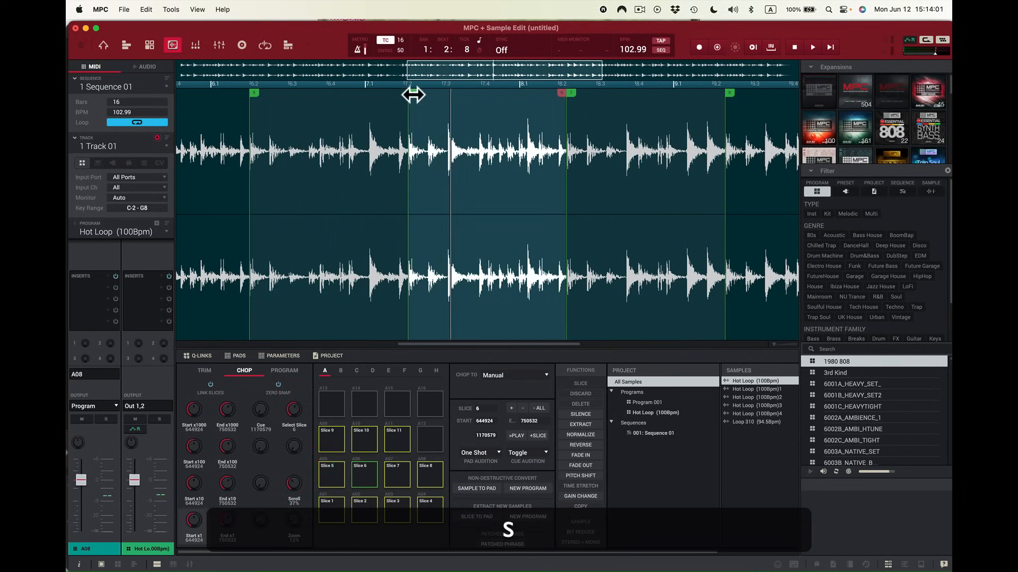
pyautogui.press('d')
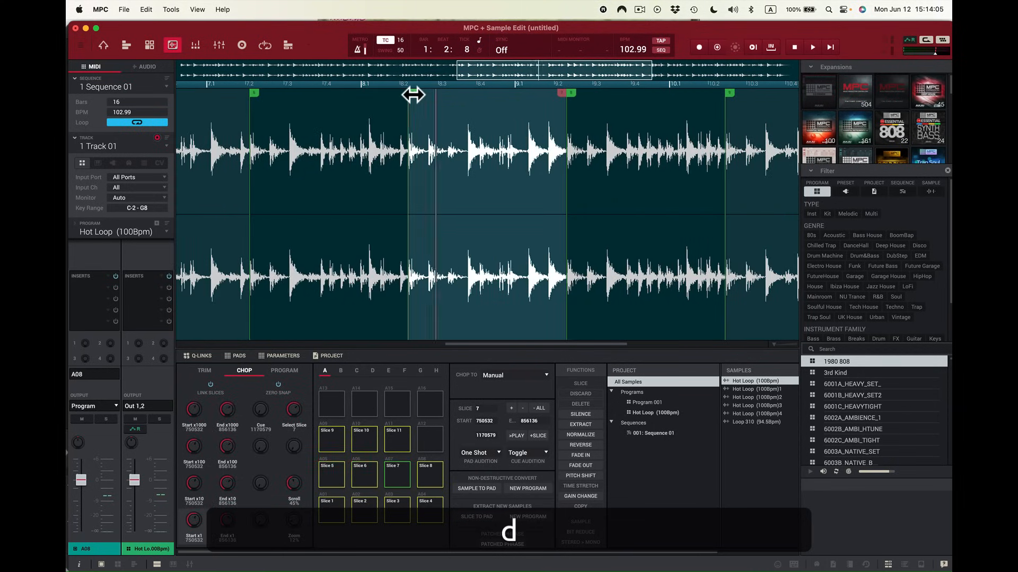
# Audition slices 8, 9 and 10 in turn, and retrigger slice 11 several times to check where it starts.
pyautogui.press('f')
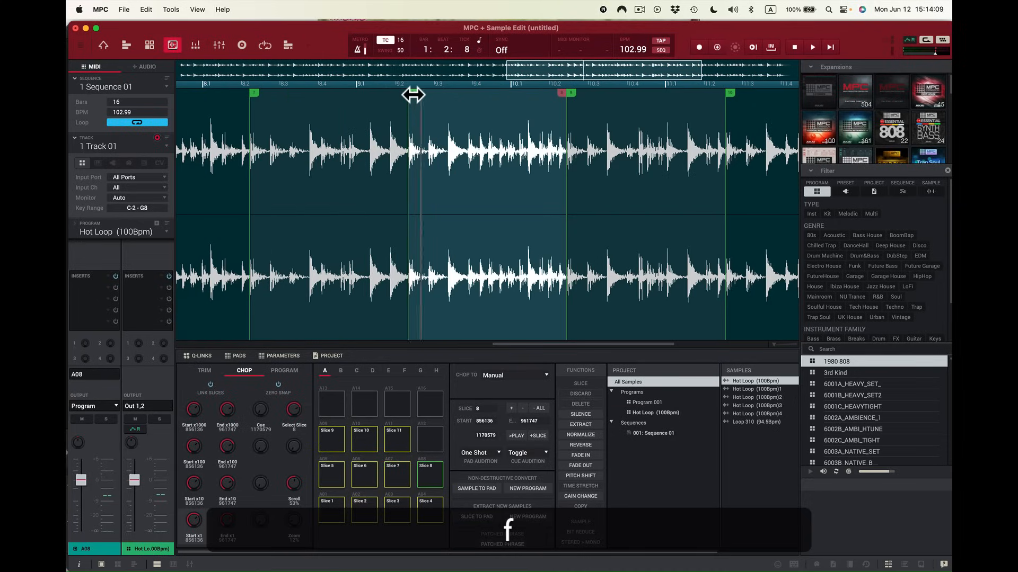
pyautogui.press('q')
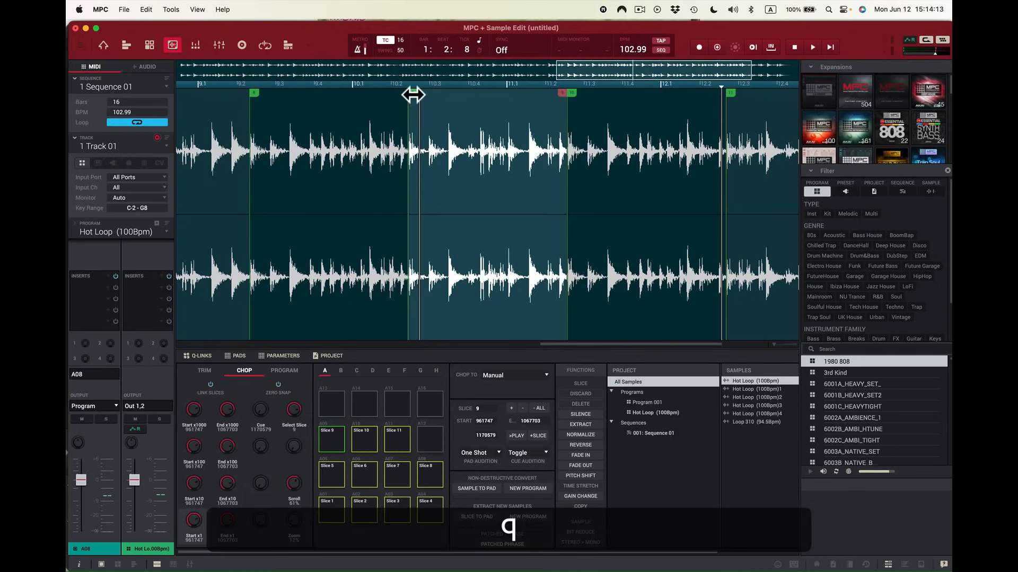
pyautogui.press('w')
pyautogui.press('e')
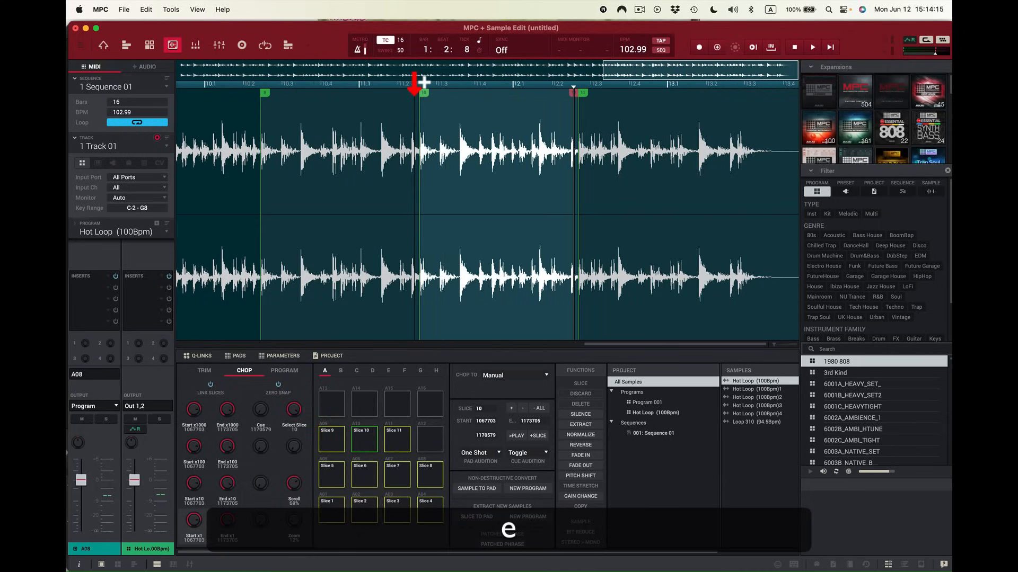
pyautogui.press('e')
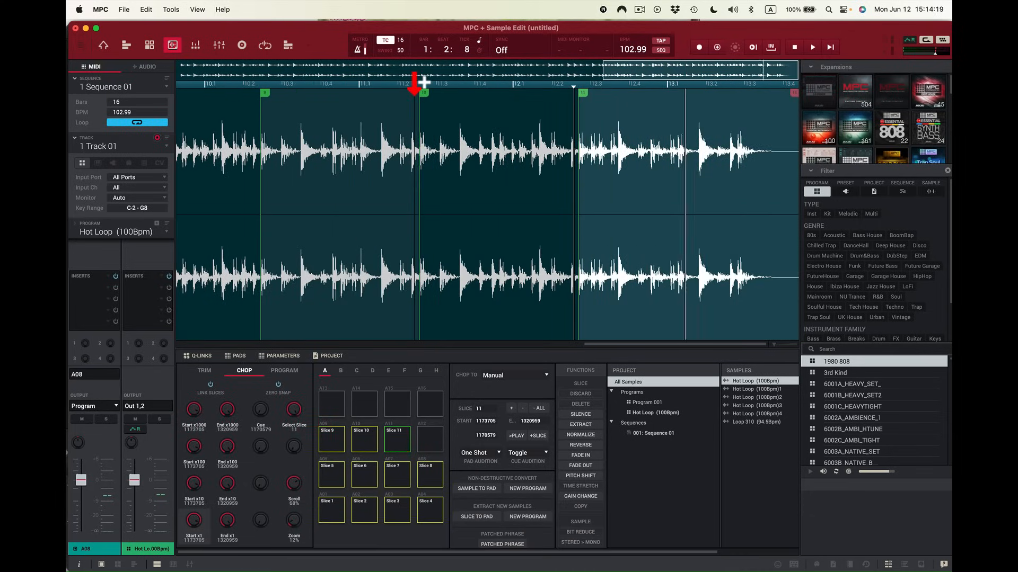
pyautogui.press('e')
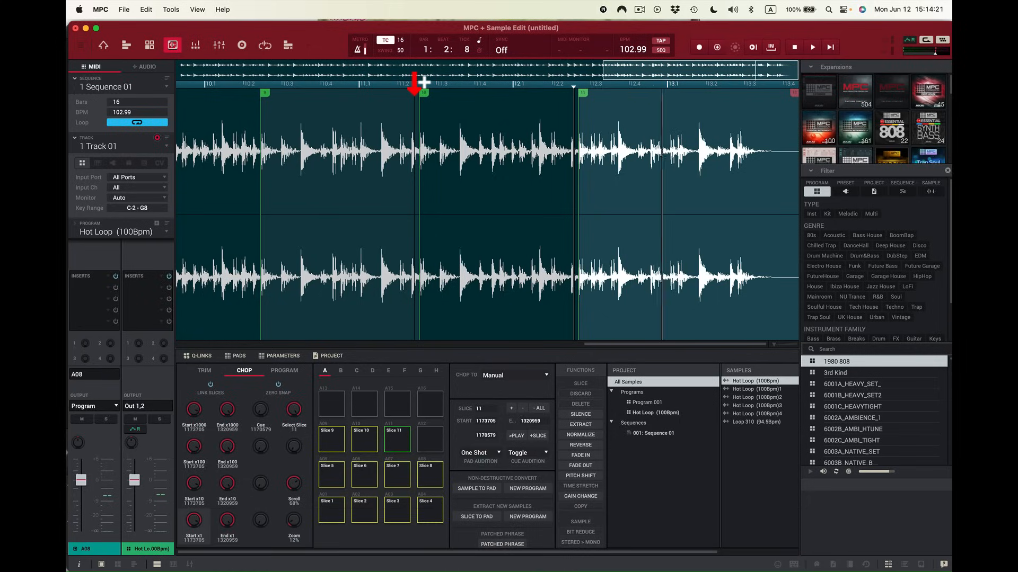
pyautogui.press('e')
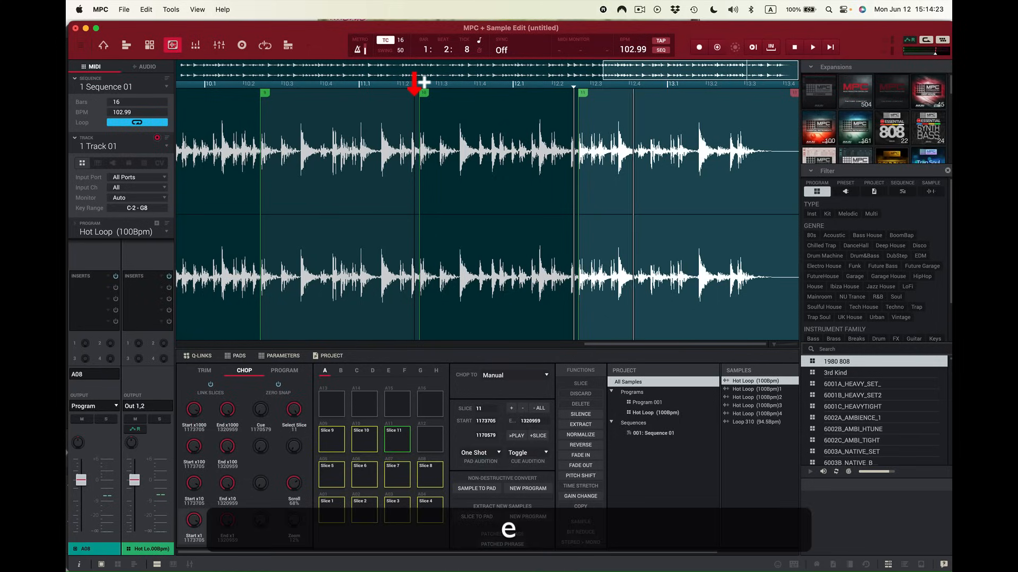
pyautogui.press('e')
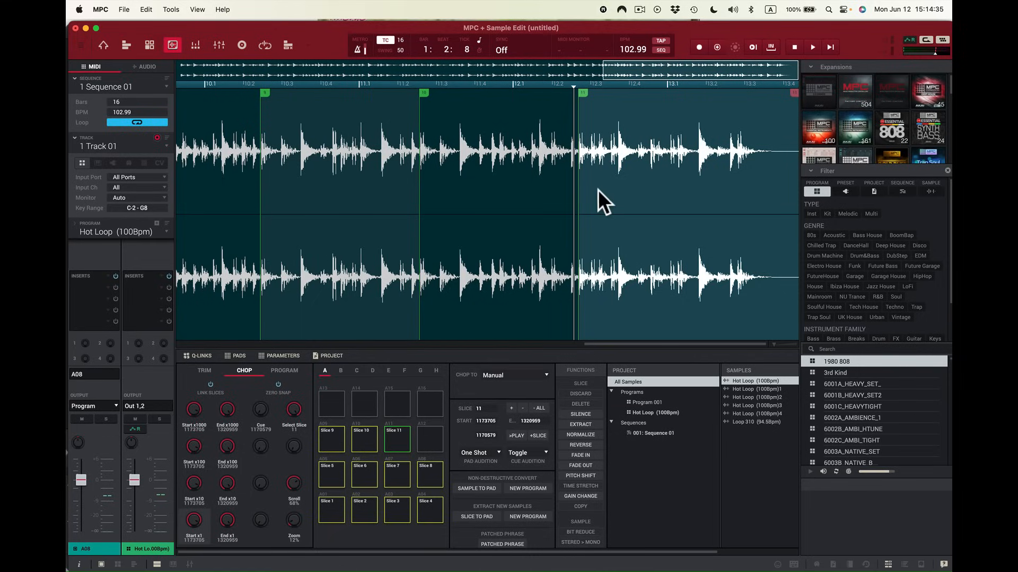
# Convert the slices to a new drum program using non-destructive slices, and assign that new program to Track 01.
pyautogui.click(532, 488)
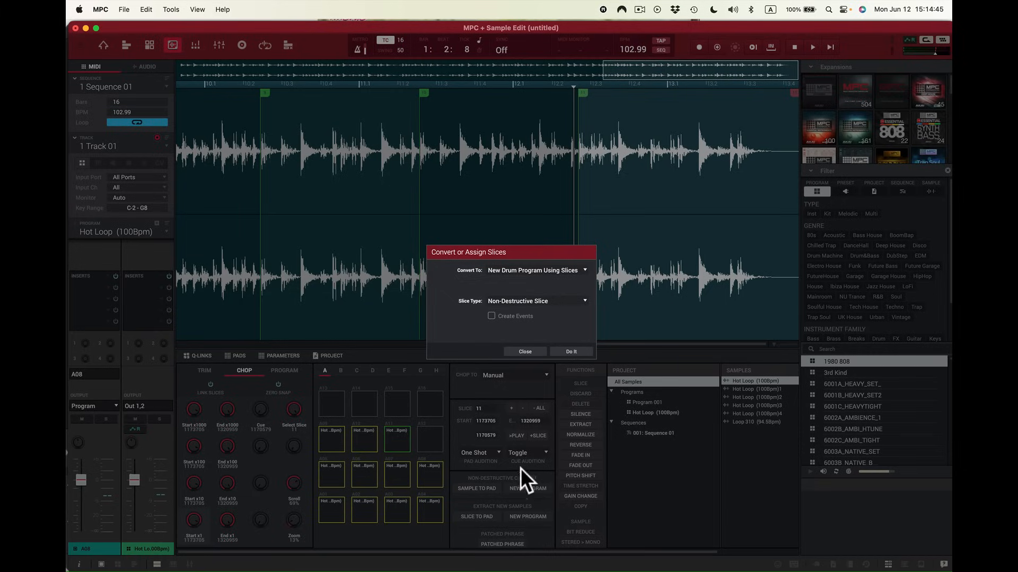
pyautogui.click(567, 352)
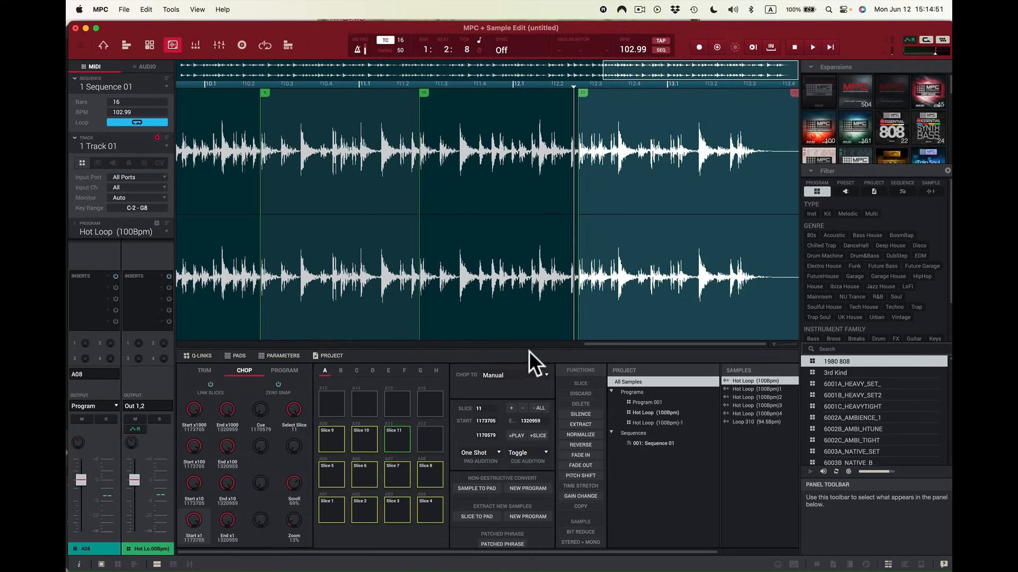
pyautogui.click(164, 228)
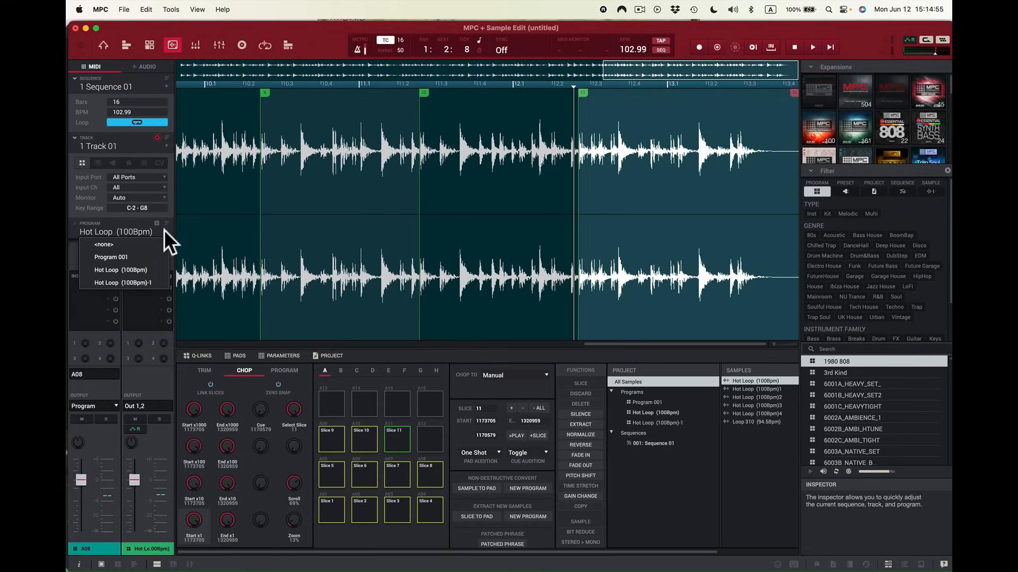
pyautogui.click(142, 280)
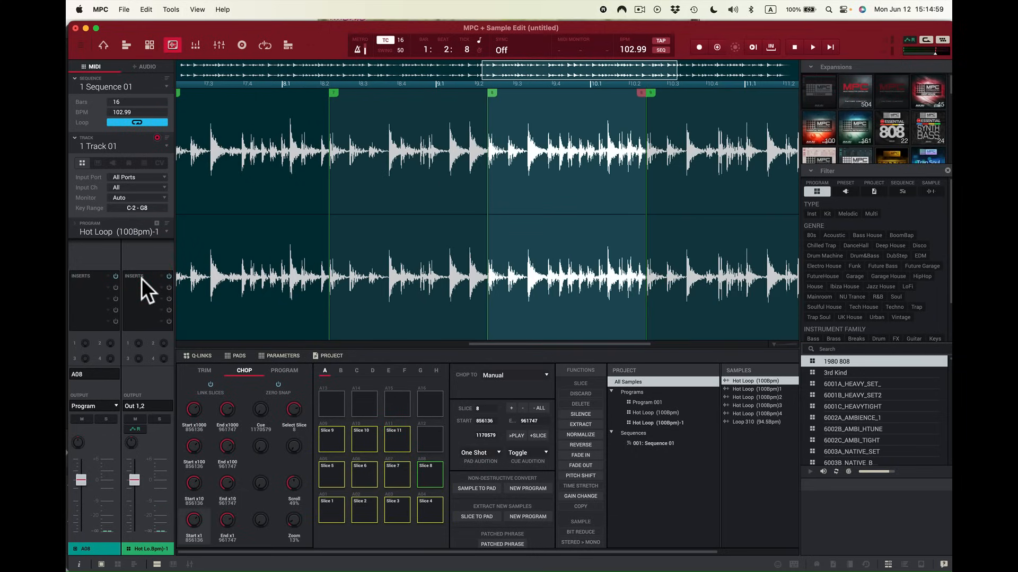
# Audition slices 1, 2 and 3 in the new program, retriggering slice 2 several times and replaying slices 1 and 2.
pyautogui.press('z')
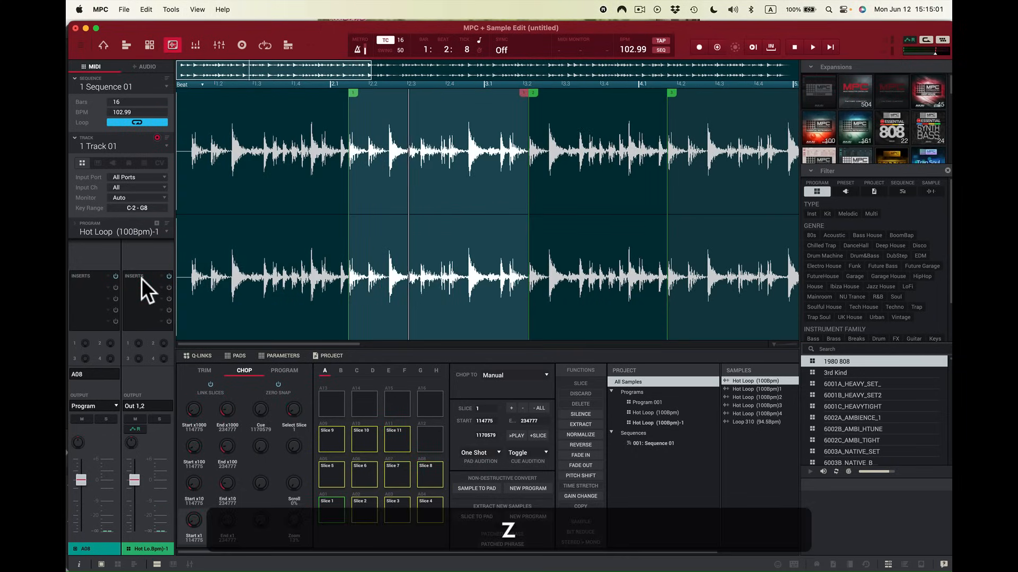
pyautogui.press('x')
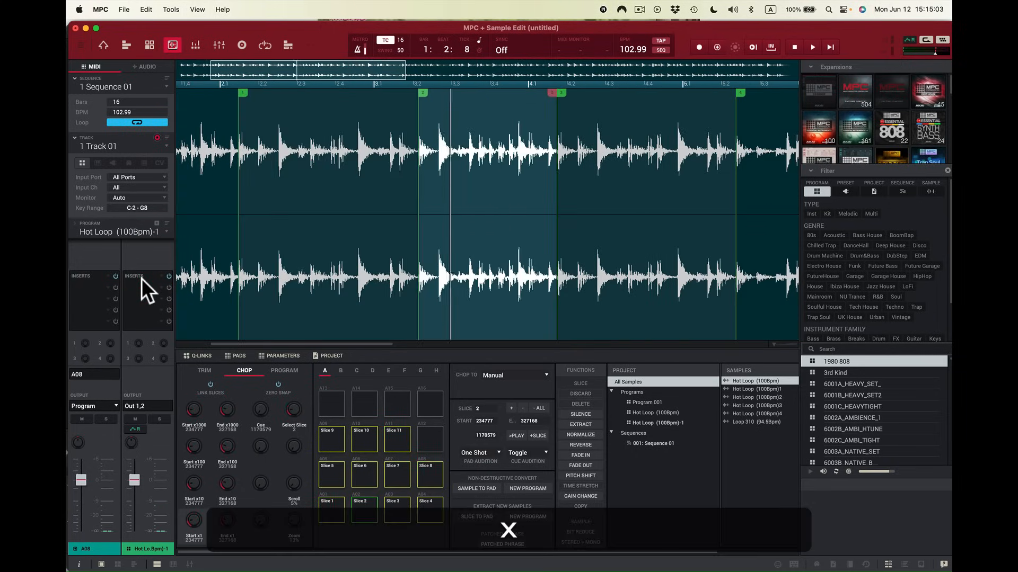
pyautogui.press('x')
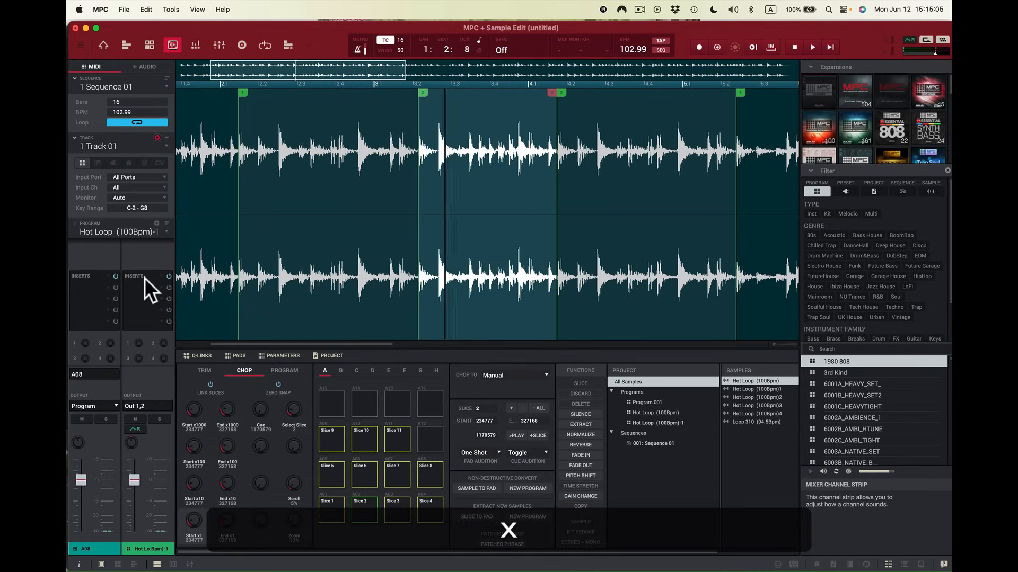
pyautogui.press('x')
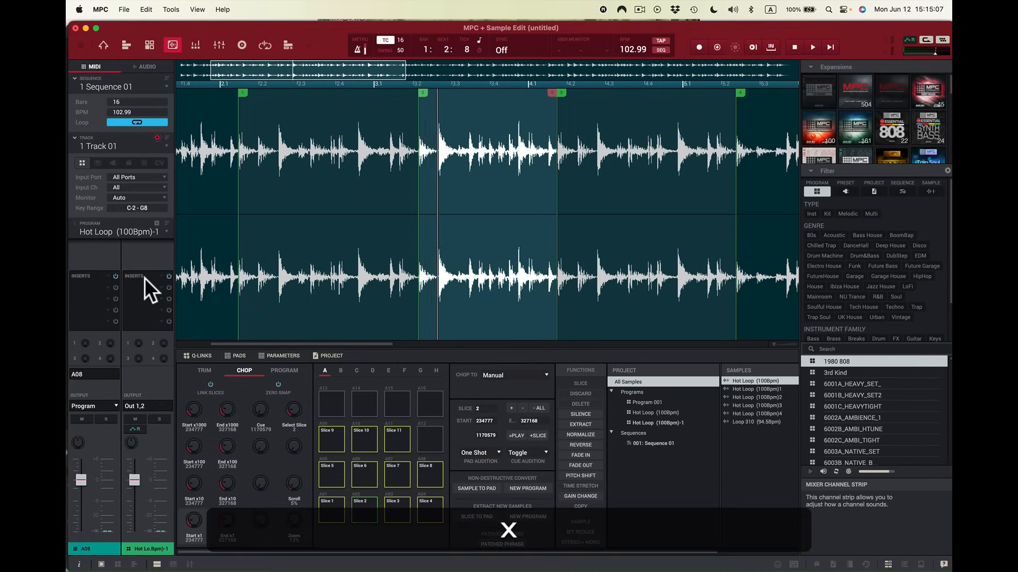
pyautogui.press('c')
pyautogui.press('z')
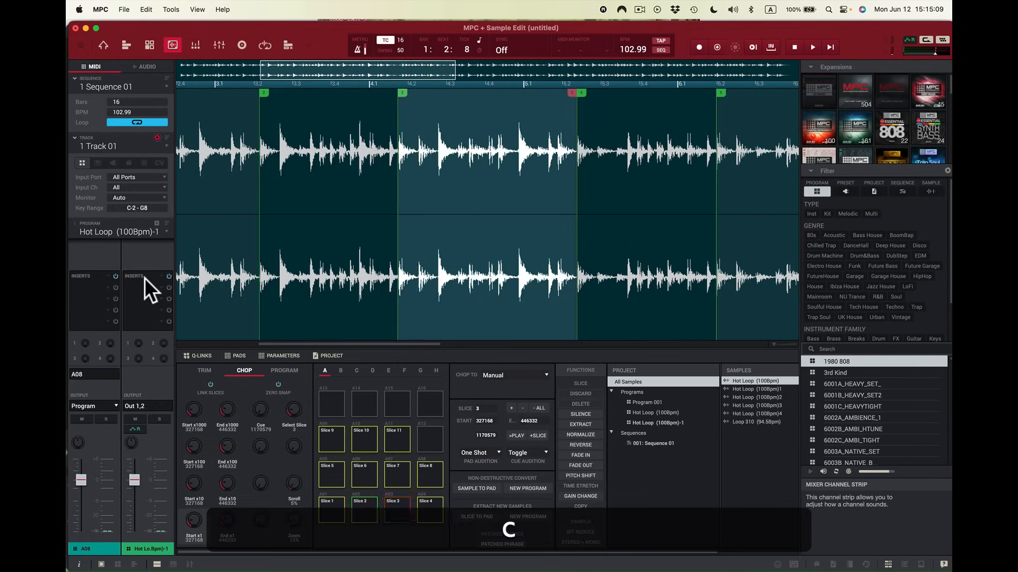
pyautogui.press('c')
pyautogui.press('z')
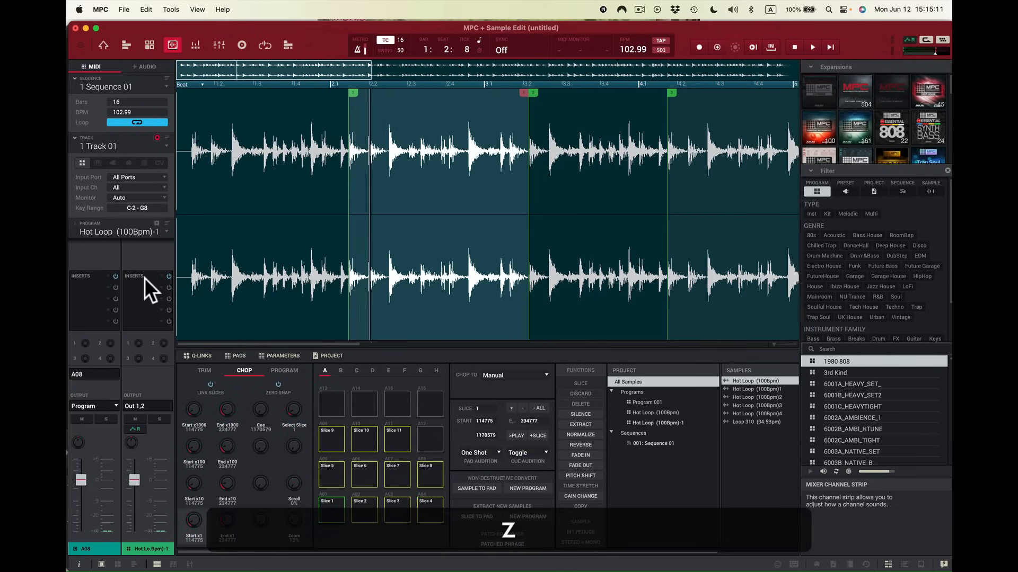
pyautogui.press('x')
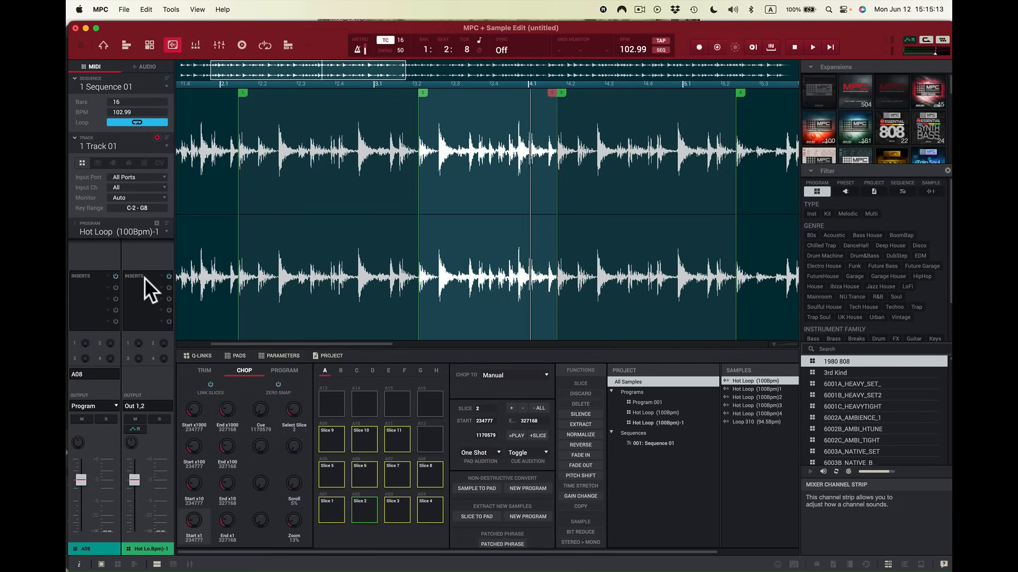
pyautogui.press('x')
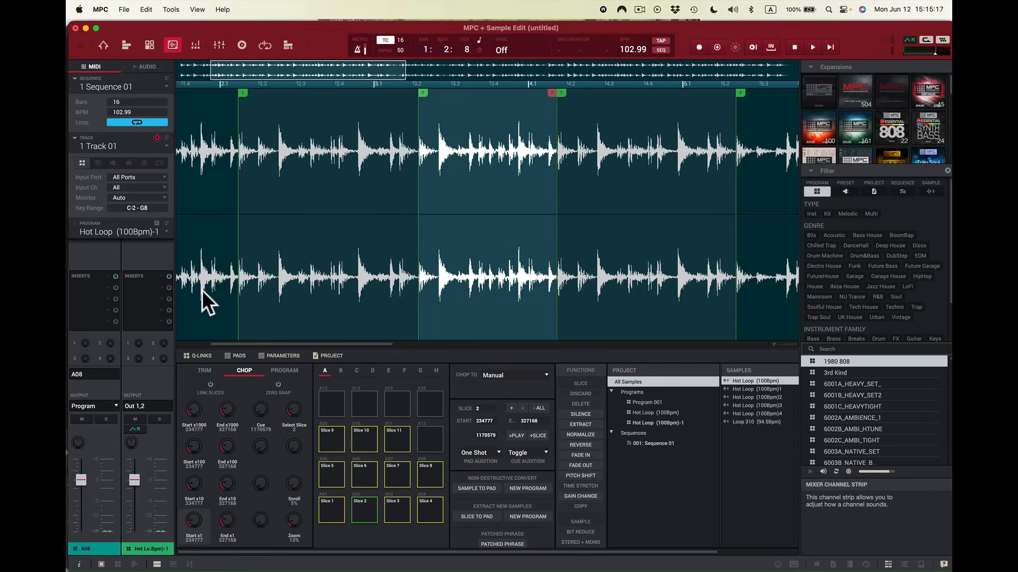
# In Main Mode, record from the start of the sequence, playing slices 1, 2 and 3 and slice 4 three times, about a bar apart.
pyautogui.click(98, 43)
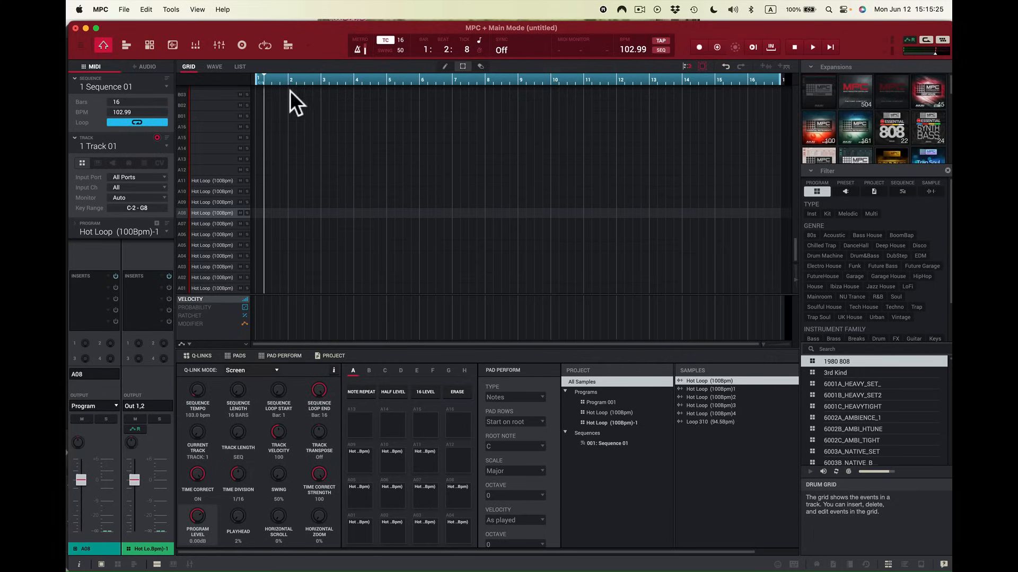
pyautogui.click(699, 47)
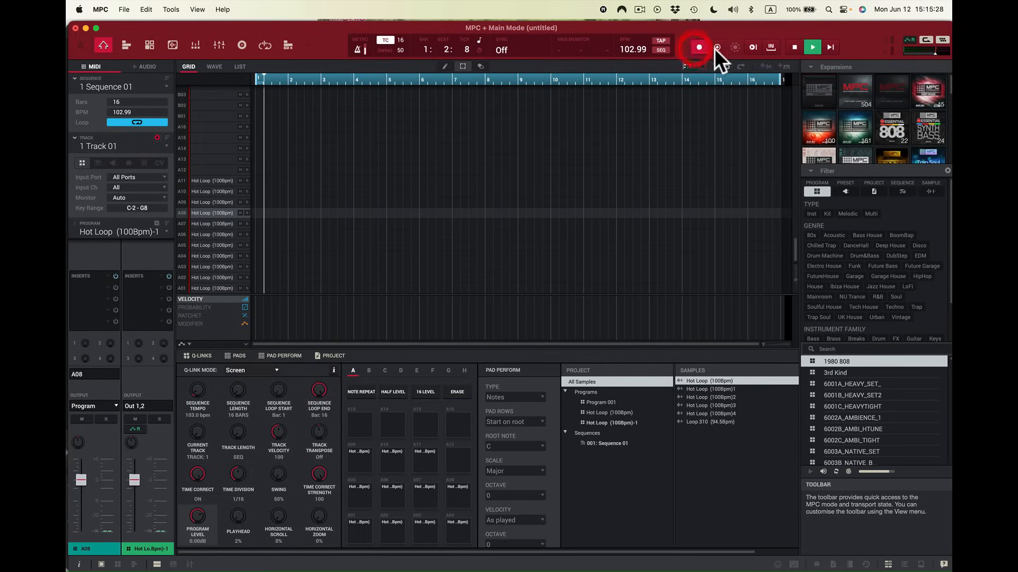
pyautogui.click(832, 46)
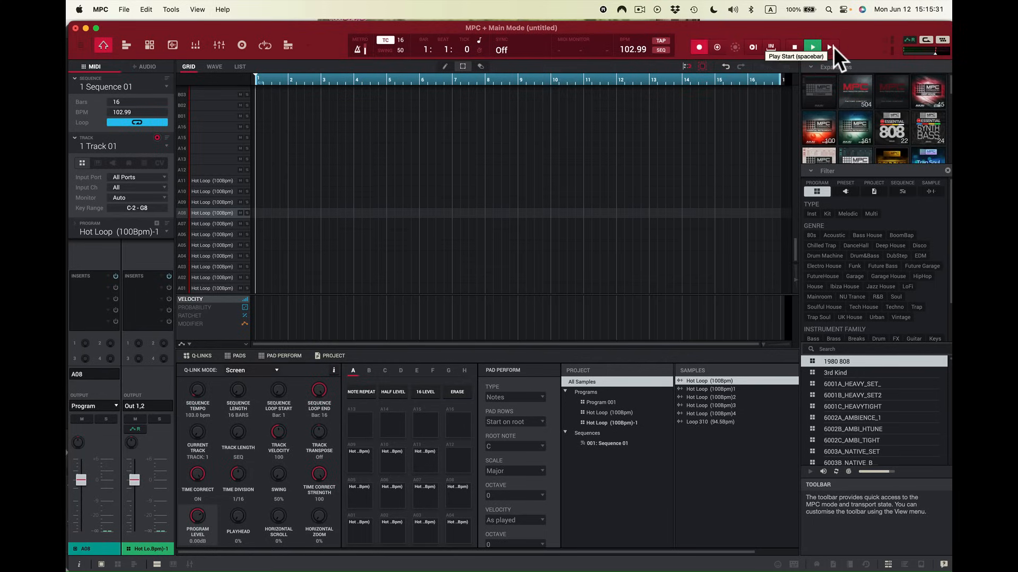
pyautogui.press('z')
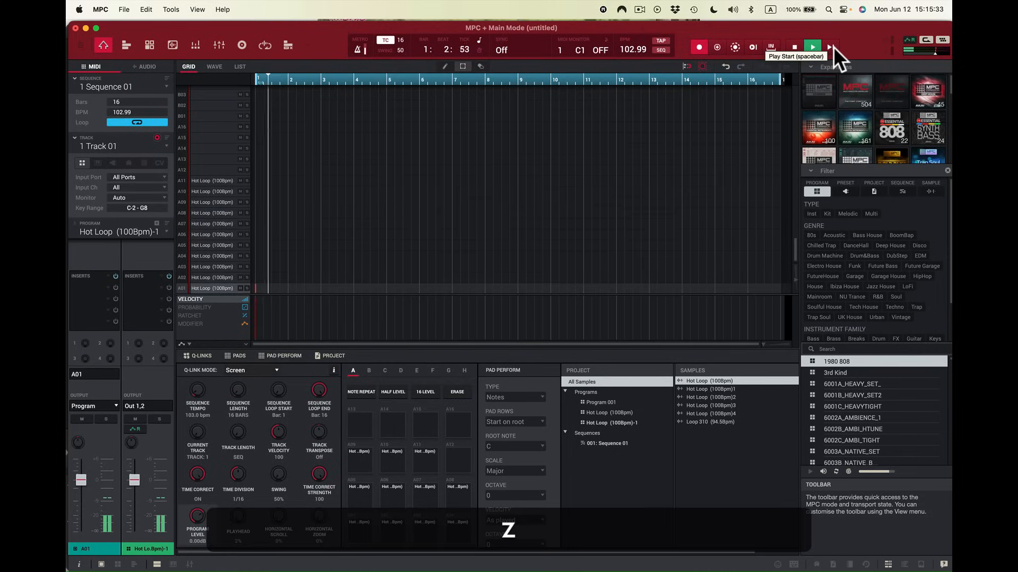
pyautogui.press('x')
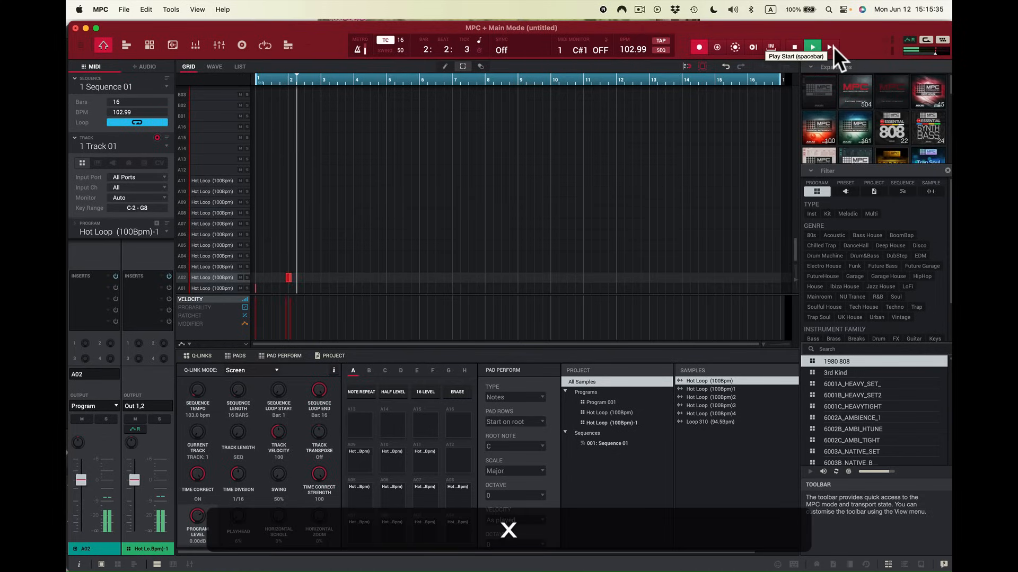
pyautogui.press('c')
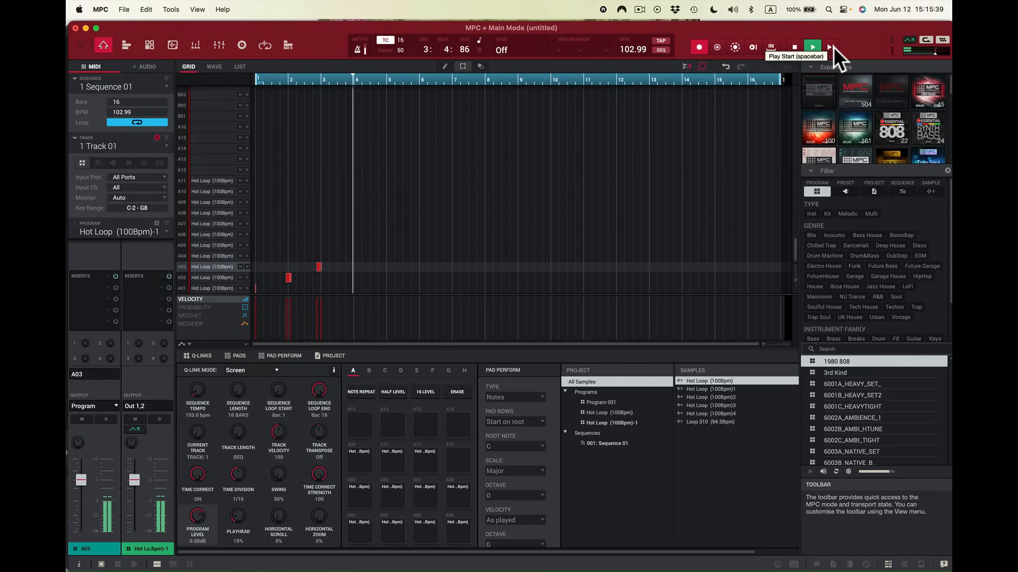
pyautogui.press('v')
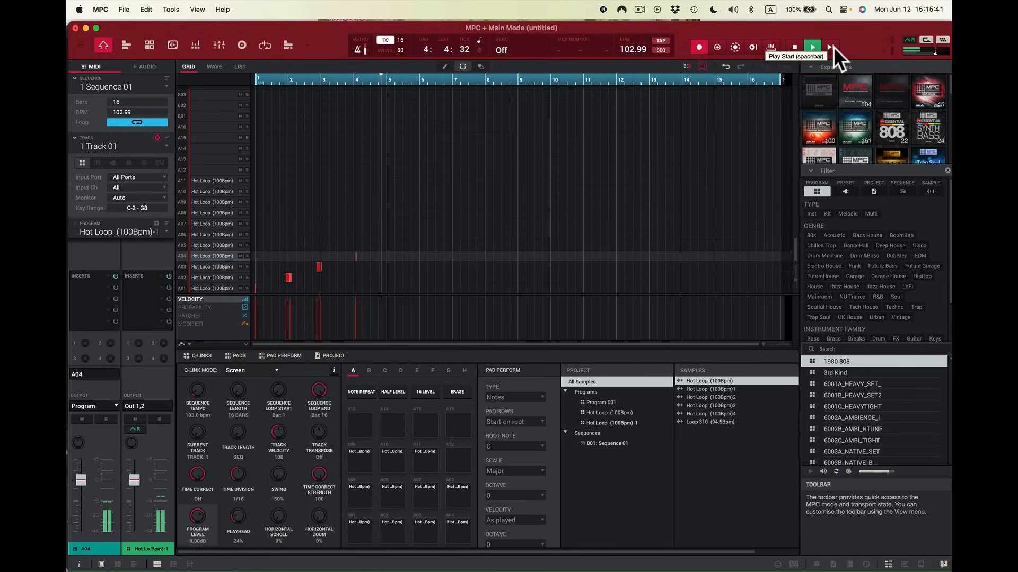
pyautogui.press('v')
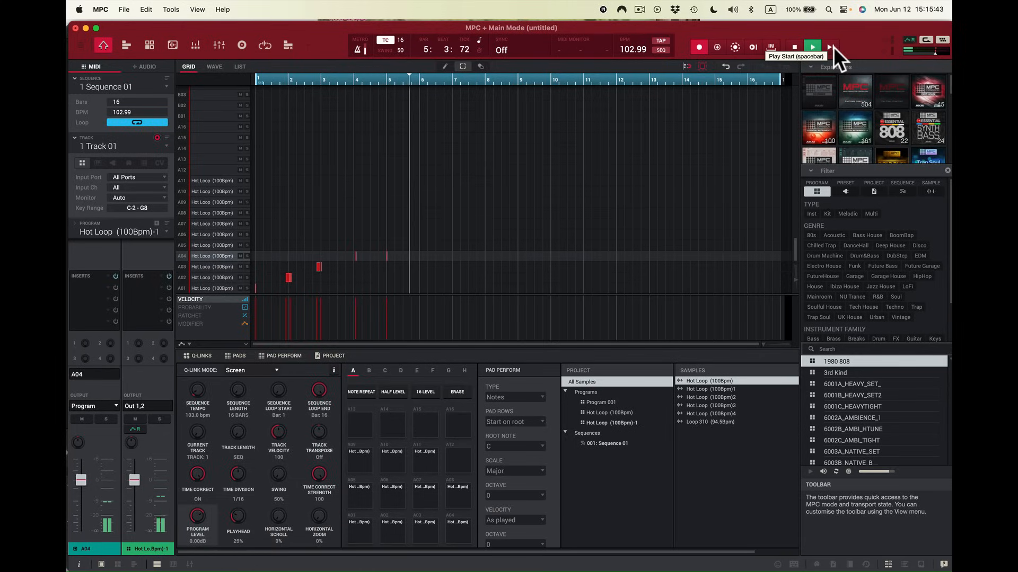
pyautogui.press('v')
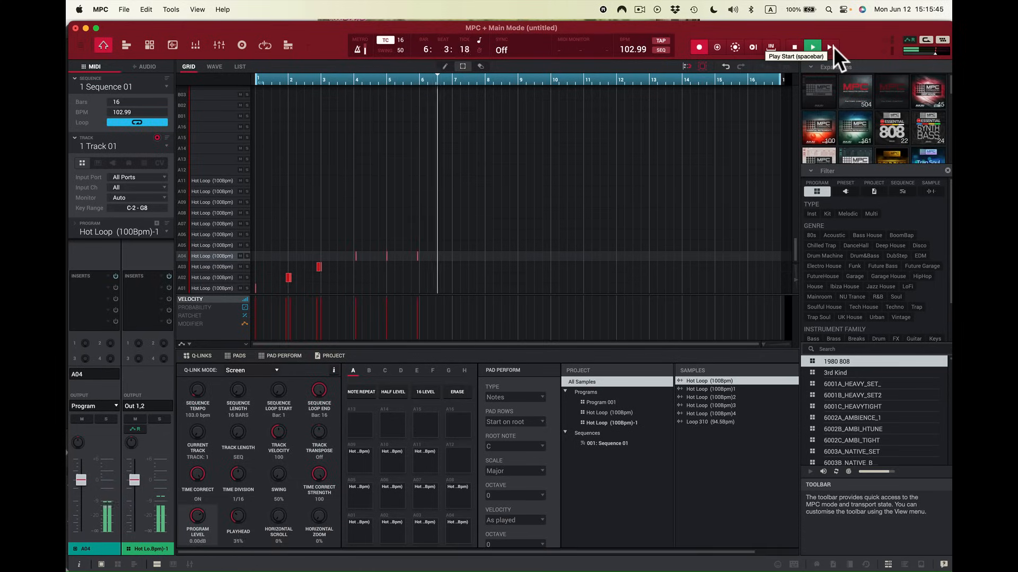
# Record slices 5, 6, 7 and 8 near the starts of bars 7, 8, 9 and 10, and stop recording.
pyautogui.press('a')
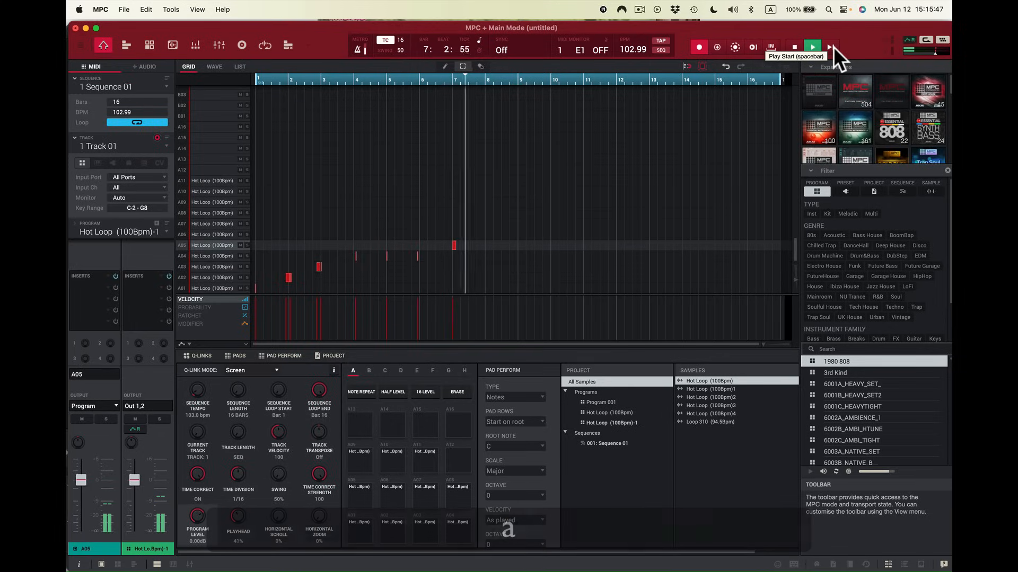
pyautogui.press('s')
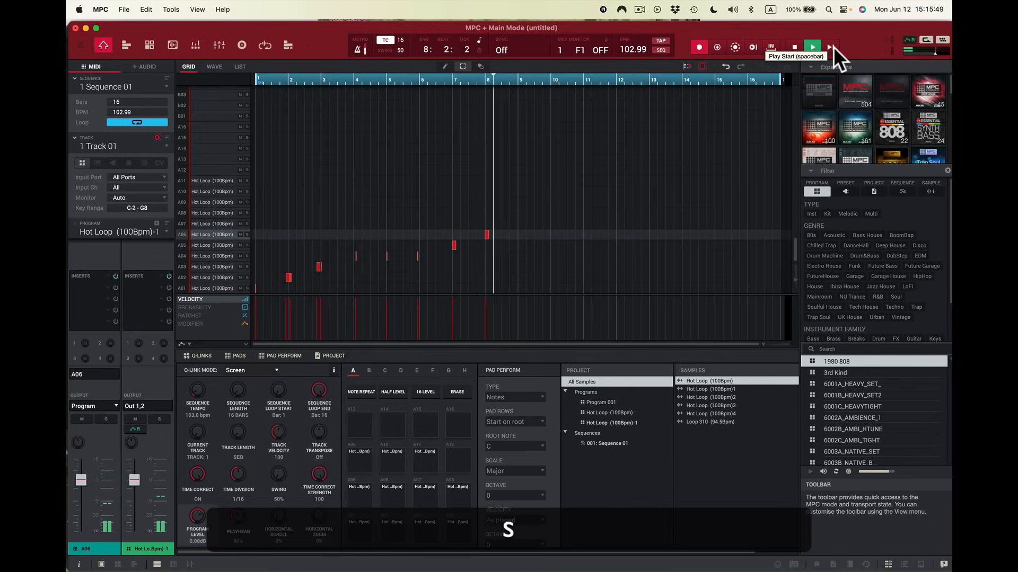
pyautogui.press('d')
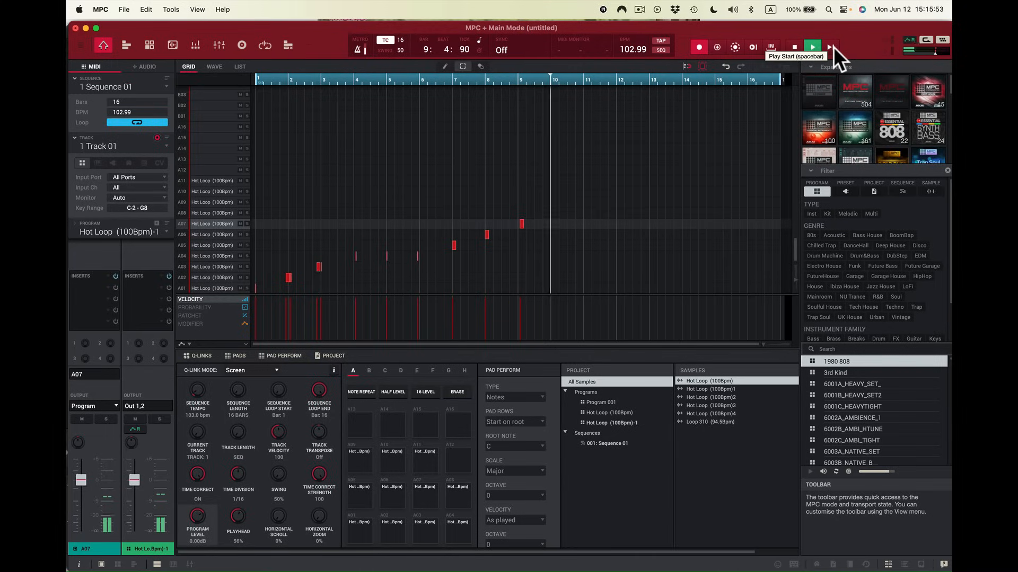
pyautogui.press('f')
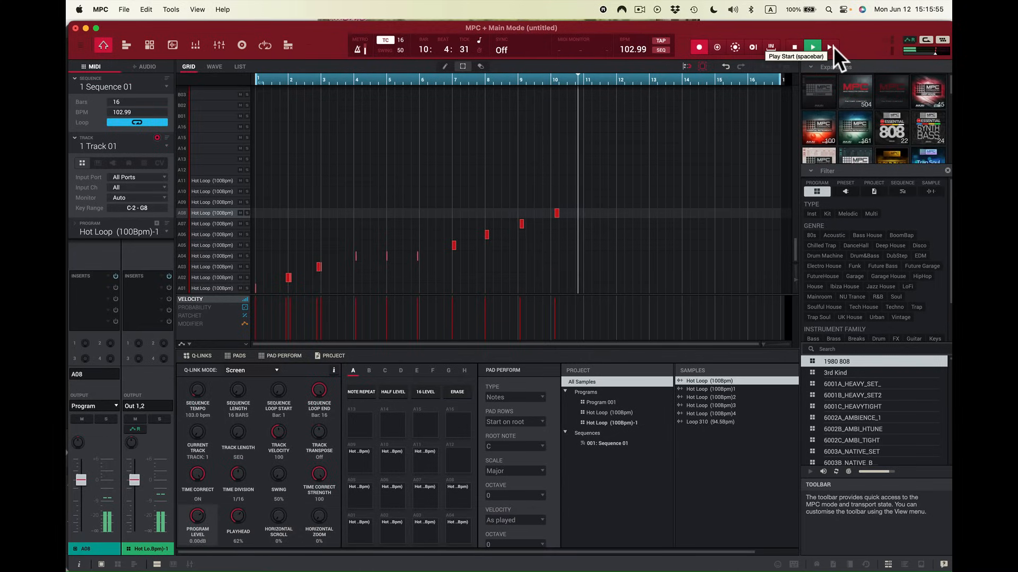
pyautogui.press('g')
pyautogui.press('space')
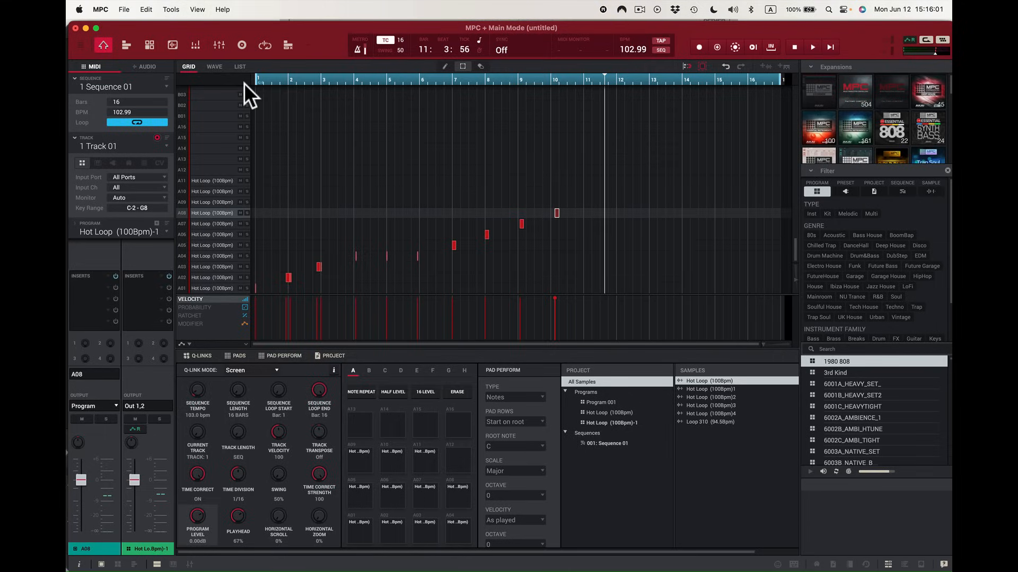
# Play the recorded slice sequence from the beginning to hear it, and stop playback.
pyautogui.press('space')
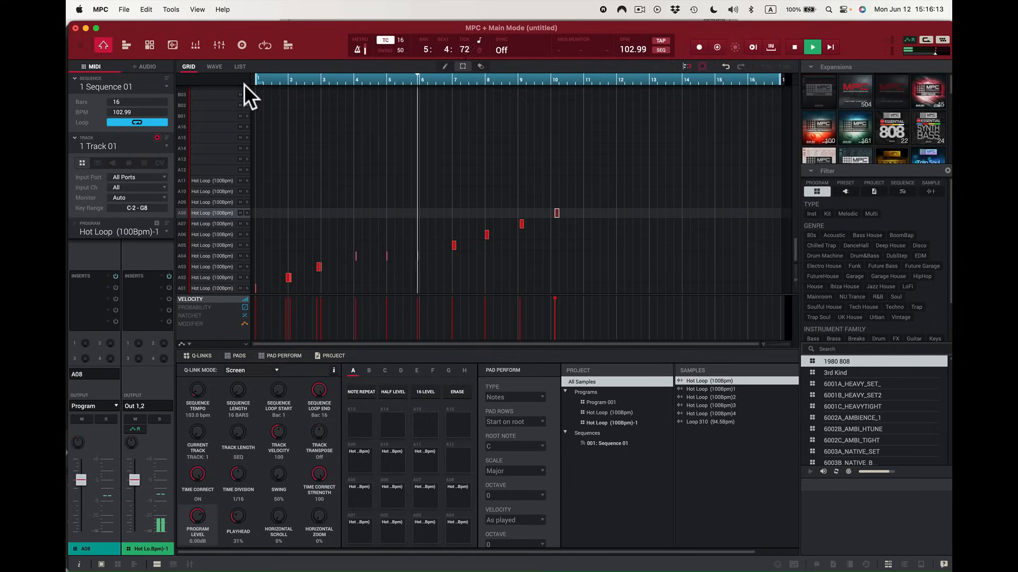
pyautogui.press('space')
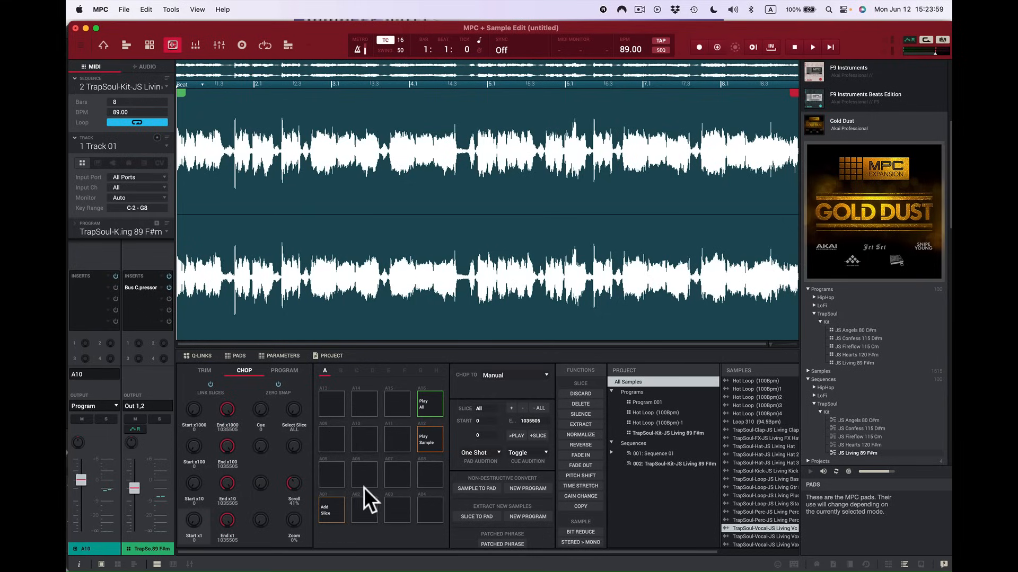
# Play the whole vocal sample and chop it live into eight slices on pads A01 to A08, one per vocal phrase.
pyautogui.click(429, 407)
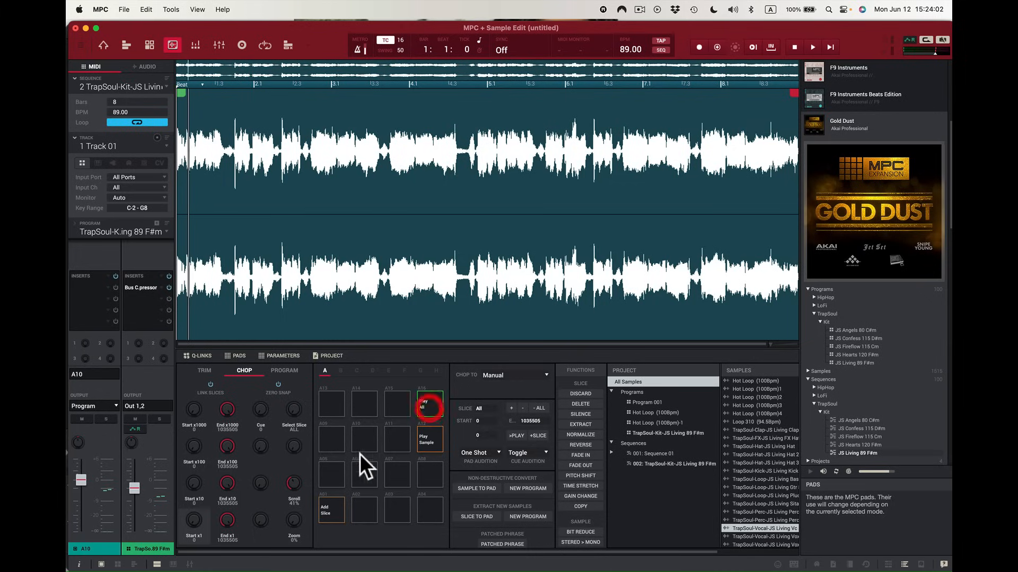
pyautogui.click(329, 502)
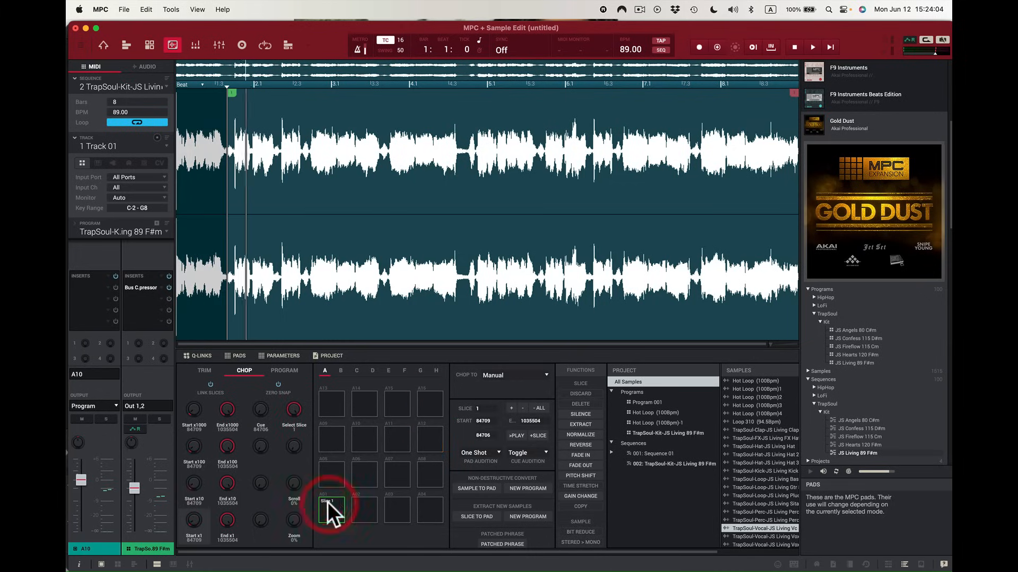
pyautogui.click(359, 504)
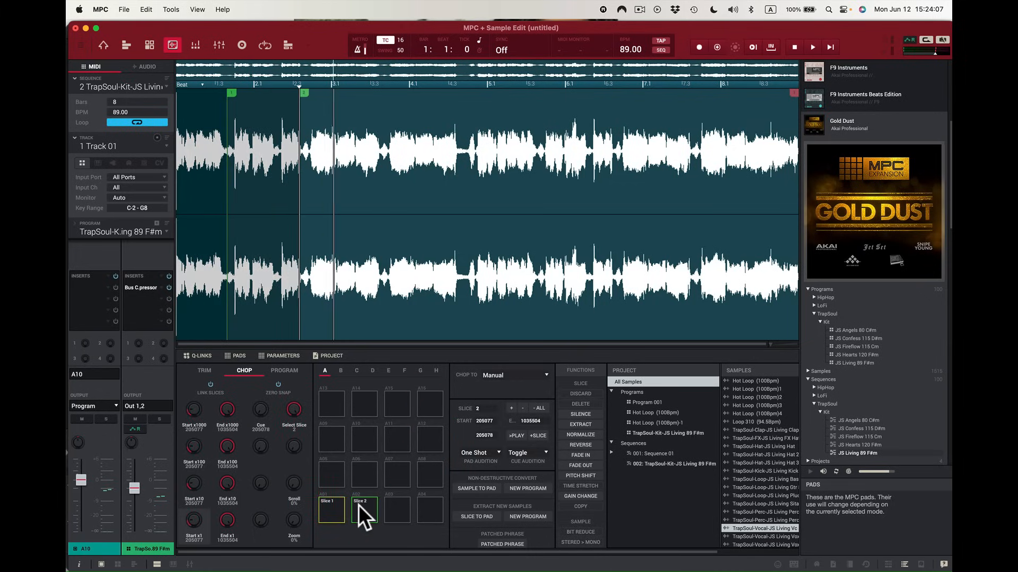
pyautogui.click(391, 510)
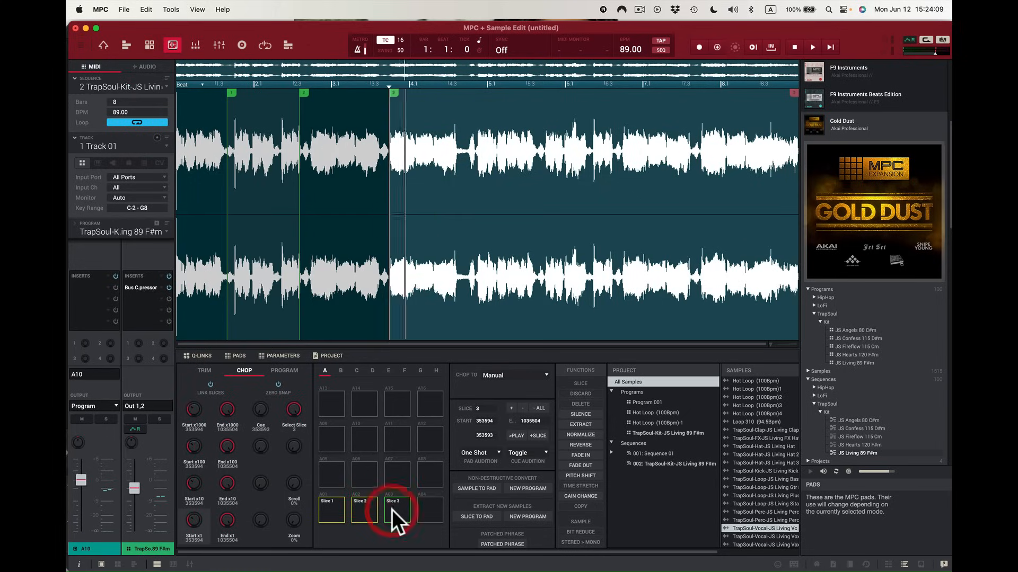
pyautogui.click(428, 512)
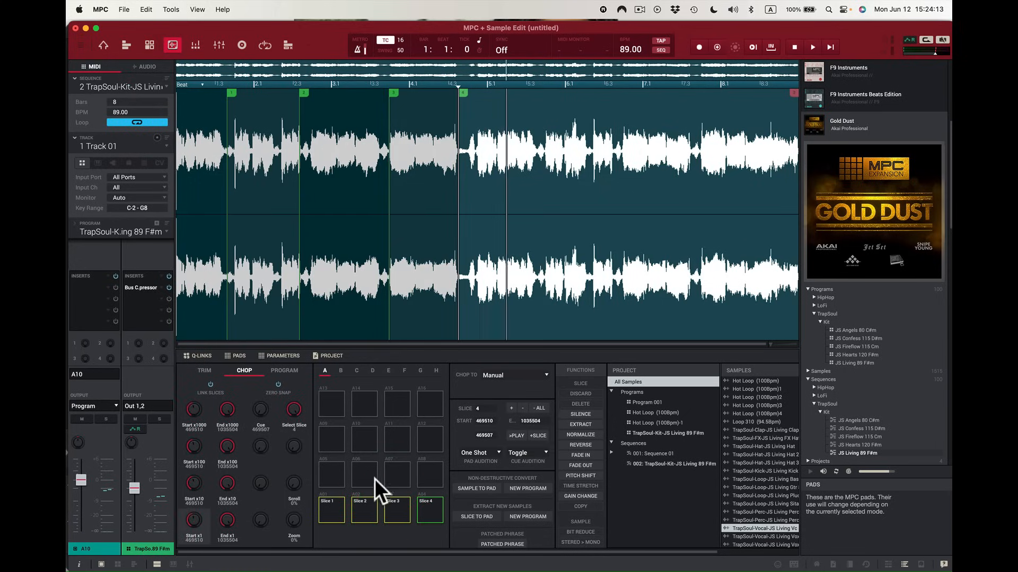
pyautogui.click(334, 471)
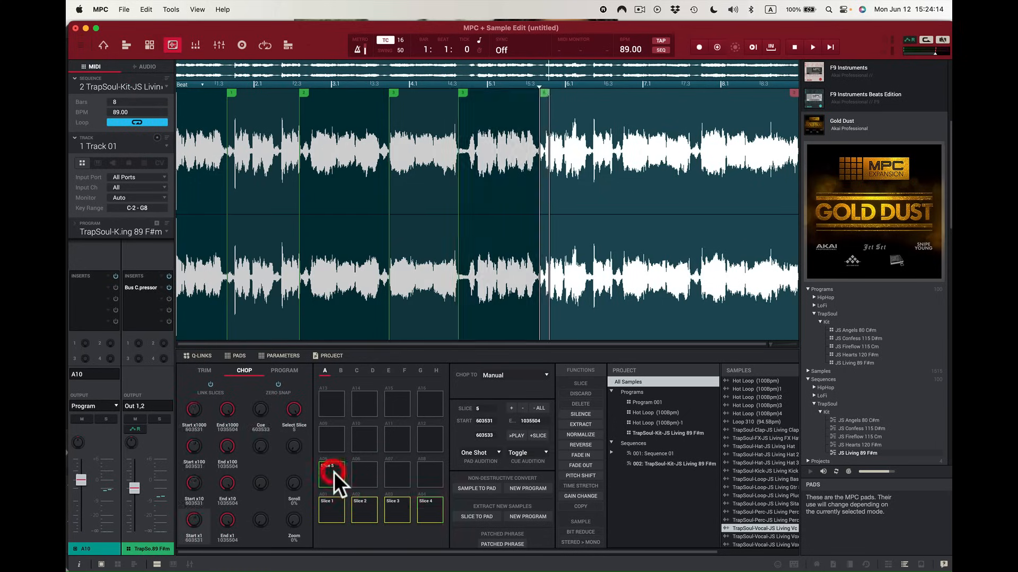
pyautogui.click(368, 476)
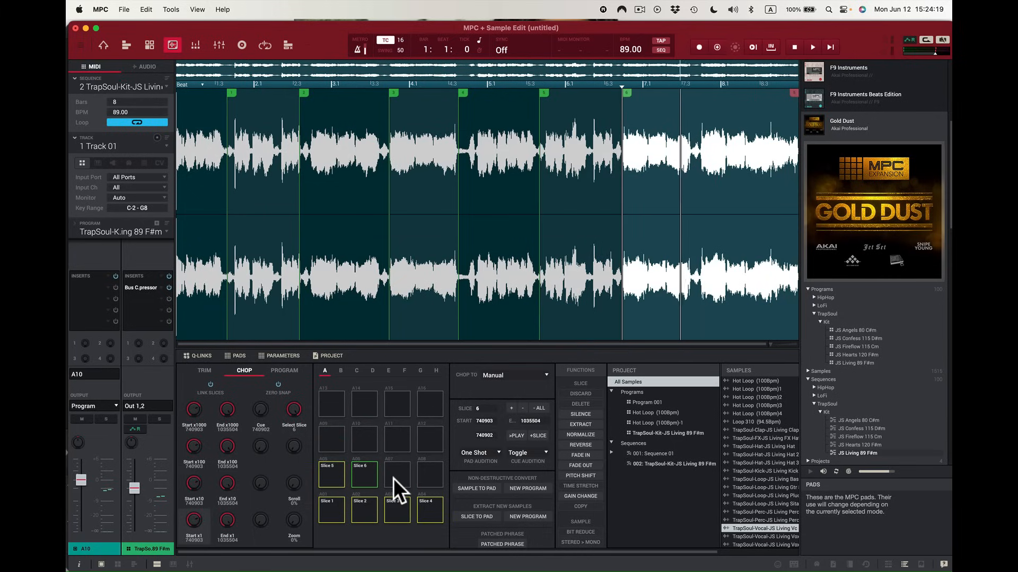
pyautogui.click(393, 478)
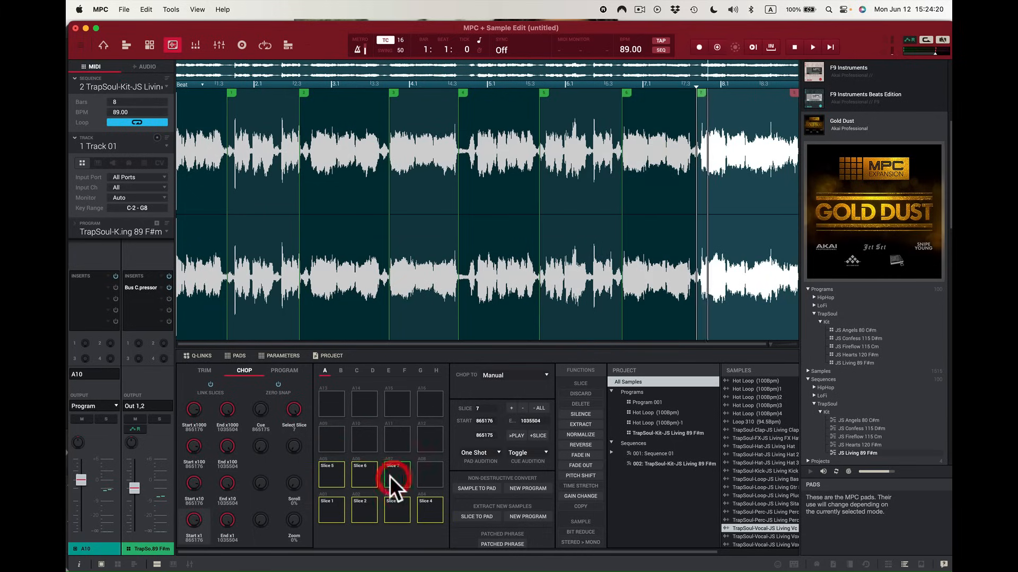
pyautogui.click(426, 480)
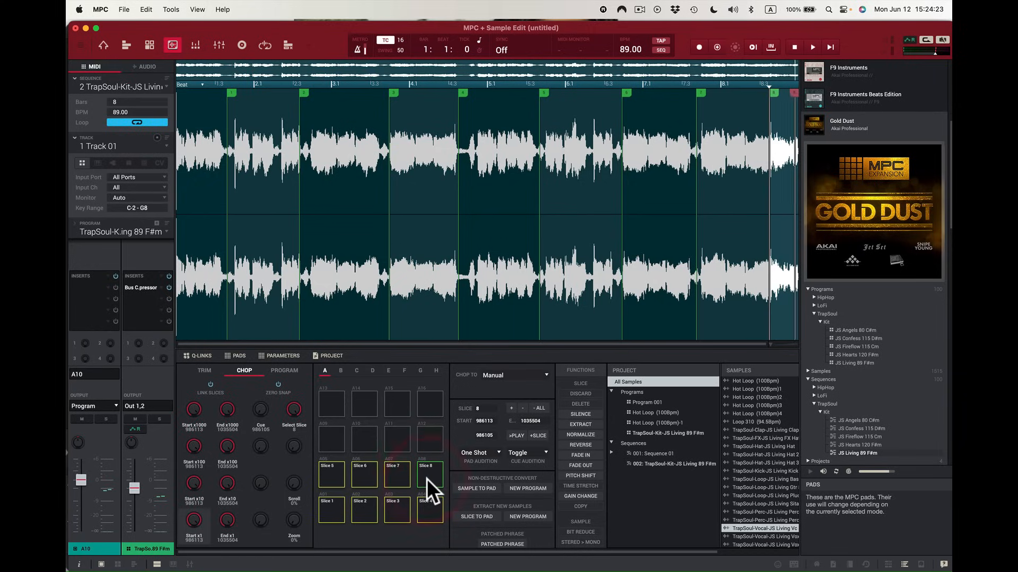
# Audition slice 8 and retrigger slice 1 several times to check where it starts.
pyautogui.click(427, 479)
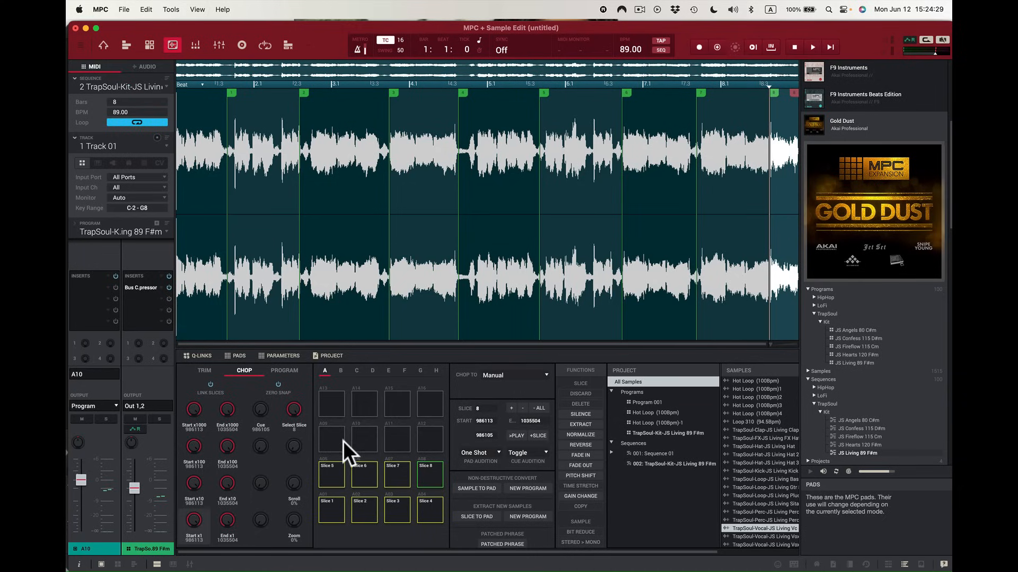
pyautogui.click(327, 508)
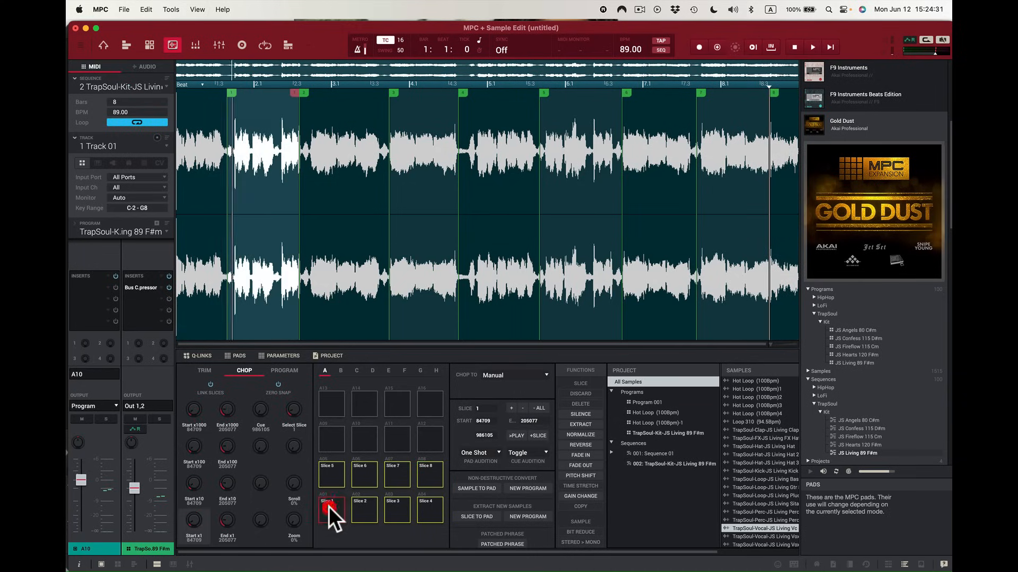
pyautogui.click(329, 507)
pyautogui.click(329, 507)
pyautogui.click(329, 507)
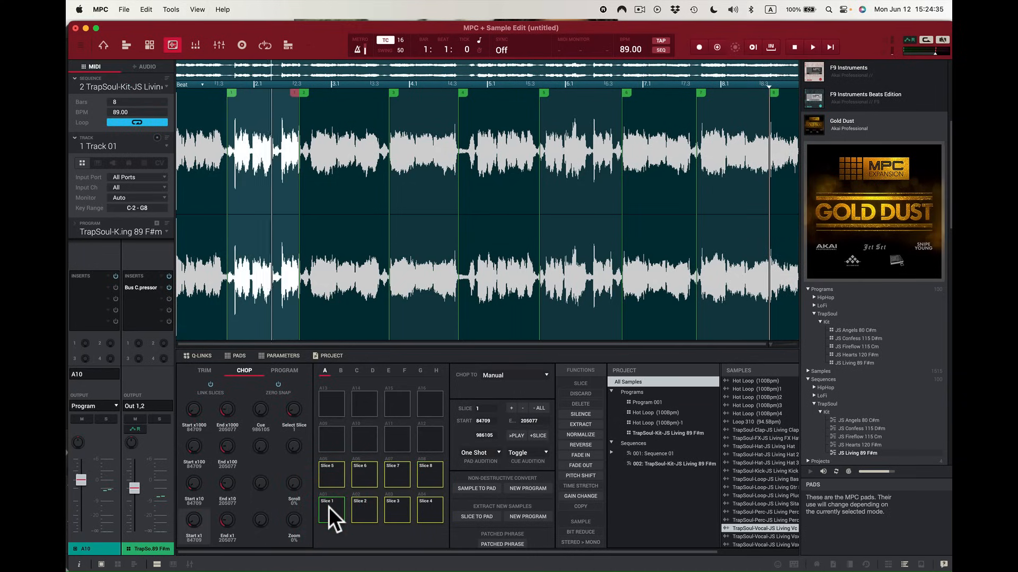
pyautogui.click(329, 508)
pyautogui.click(329, 508)
pyautogui.click(329, 507)
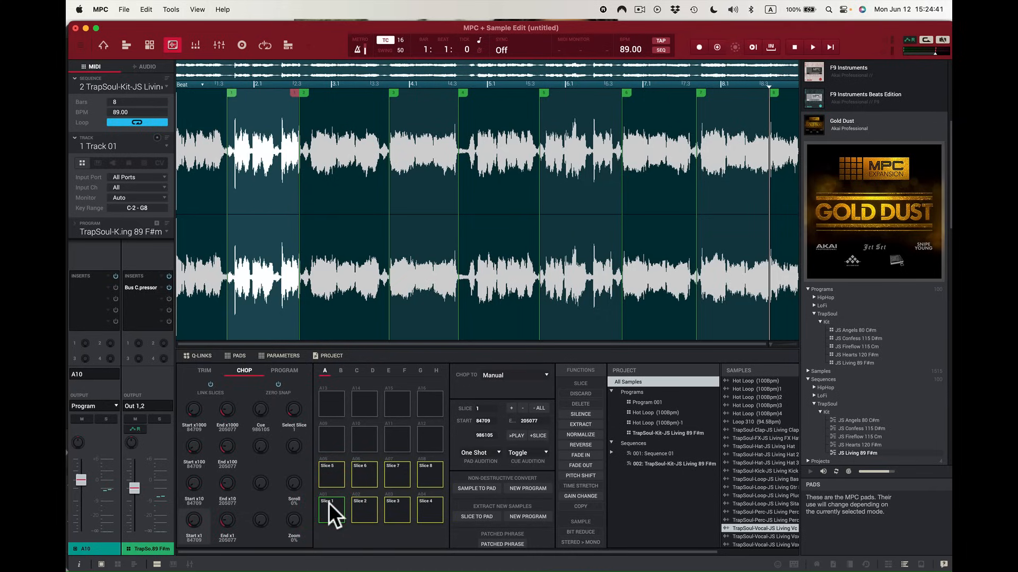
pyautogui.click(232, 90)
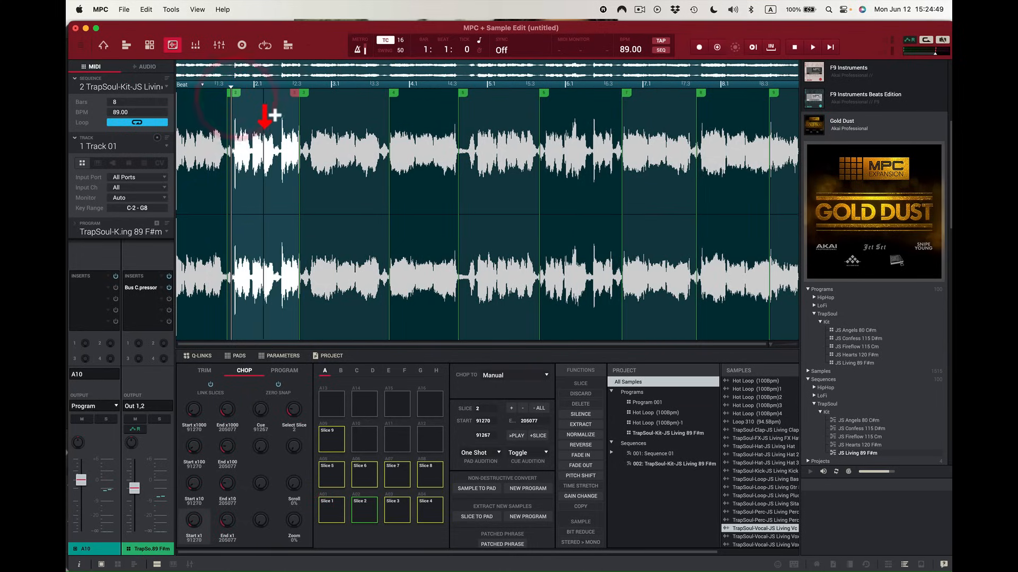
pyautogui.press('super+z')
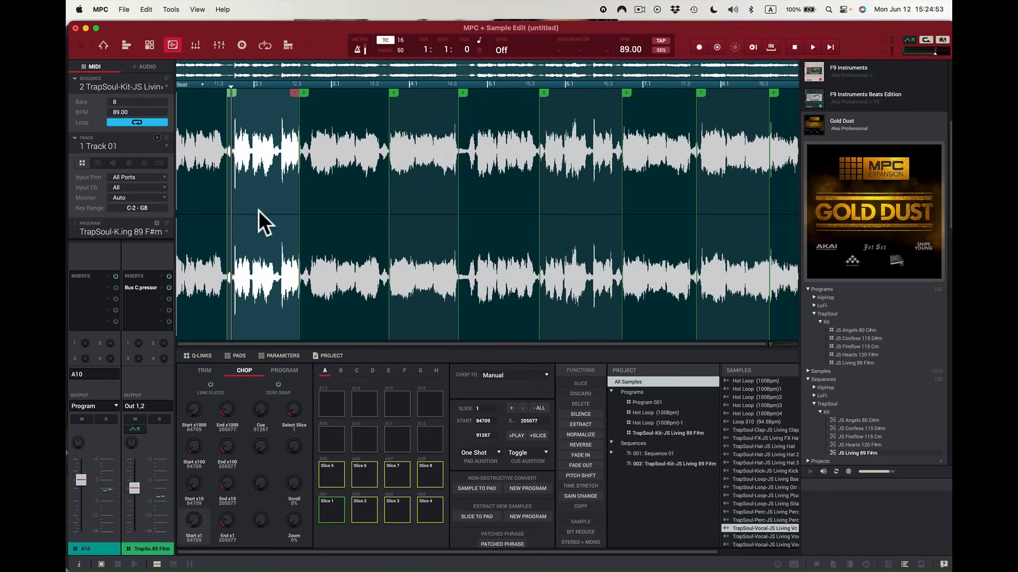
pyautogui.press('super+z')
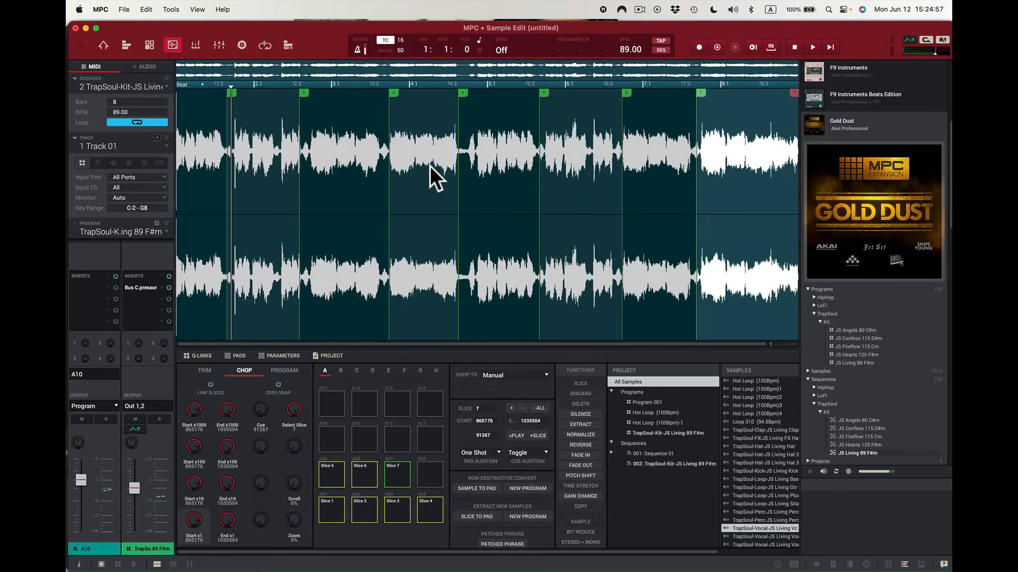
pyautogui.press('shift+super+z')
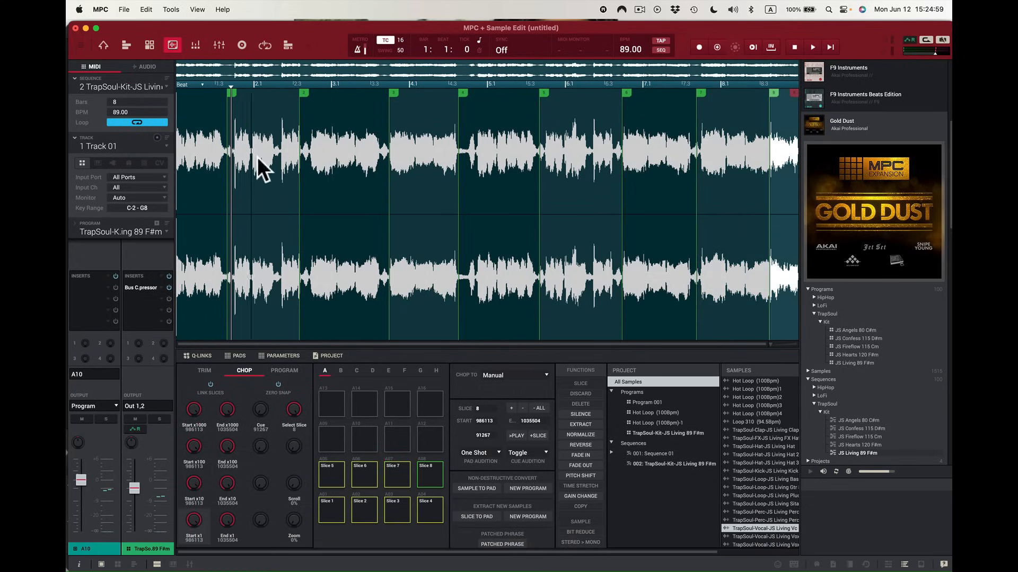
# Audition slice 1 using the computer keyboard as pads and move its start marker to the transient at sample 96900.
pyautogui.press('z')
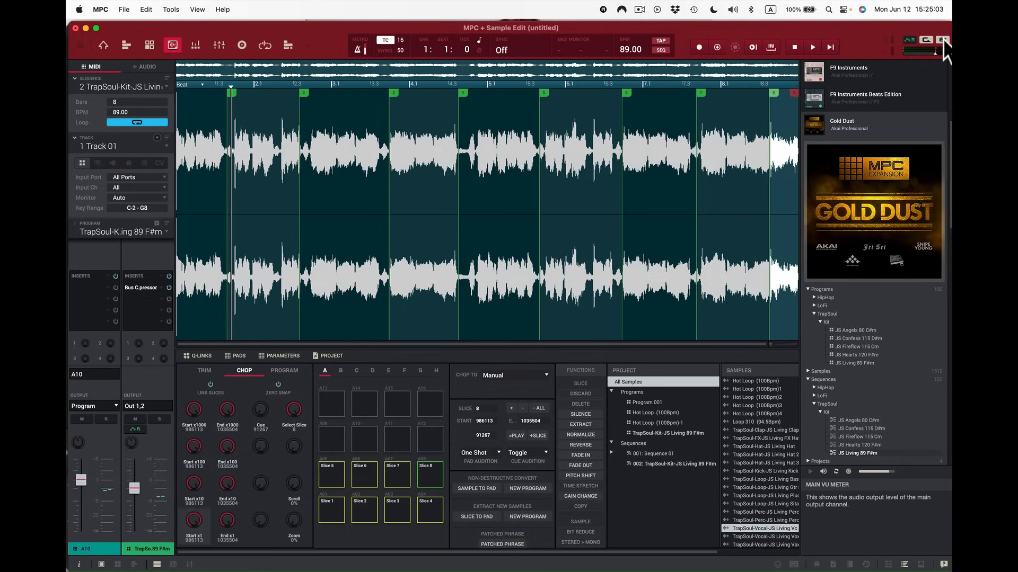
pyautogui.press('z')
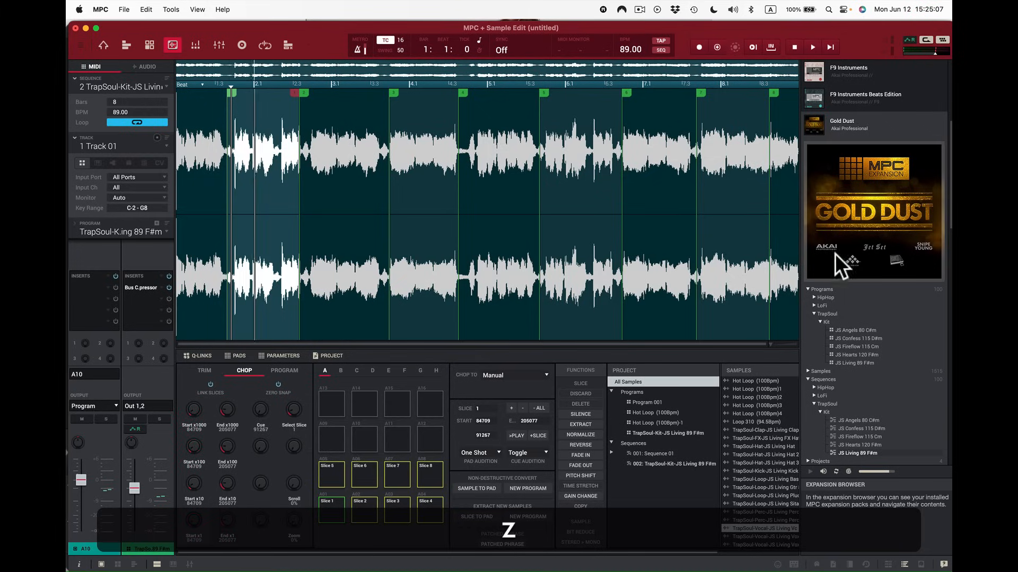
pyautogui.click(772, 344)
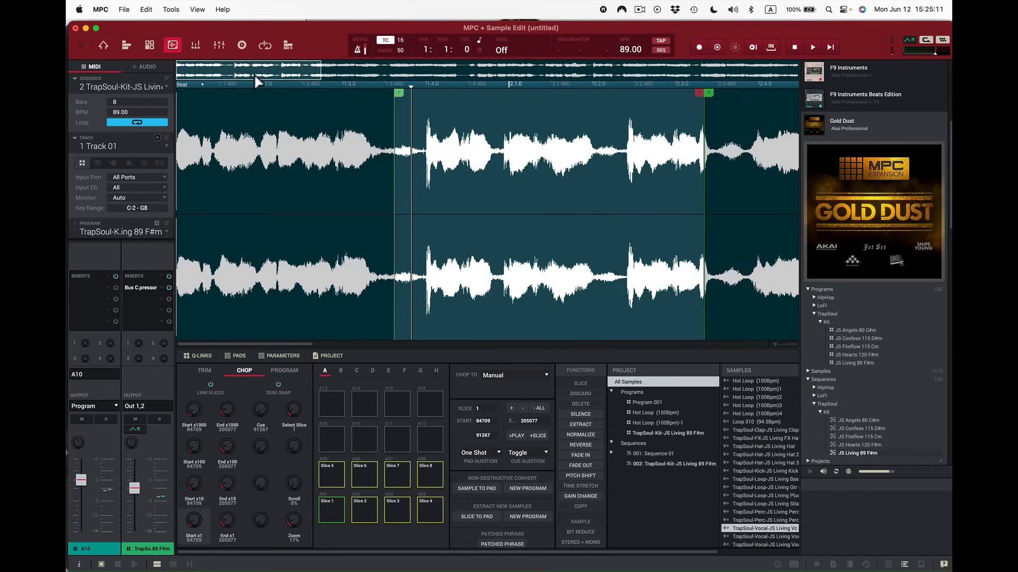
pyautogui.moveTo(252, 69); pyautogui.dragTo(279, 78)
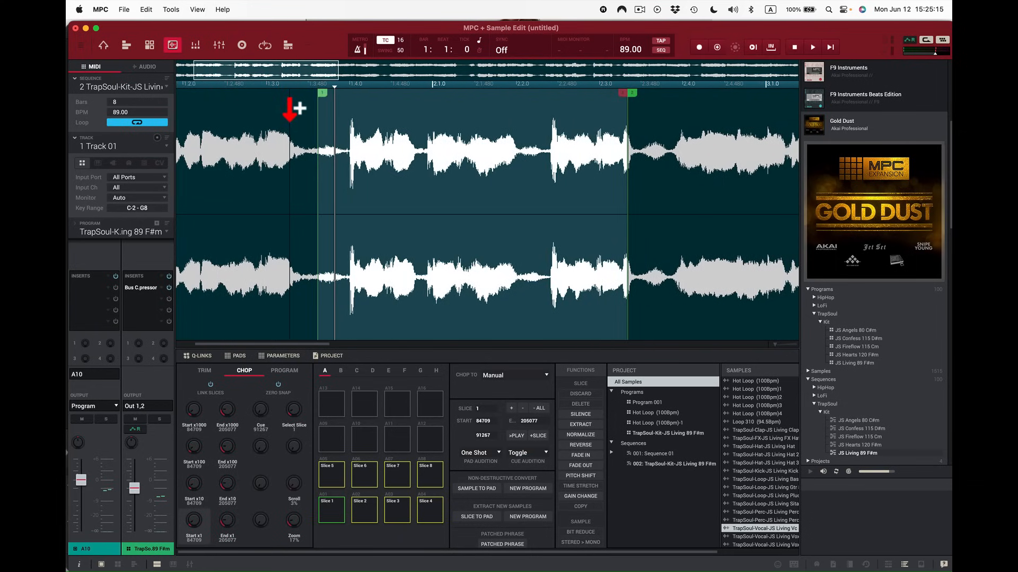
pyautogui.press('z')
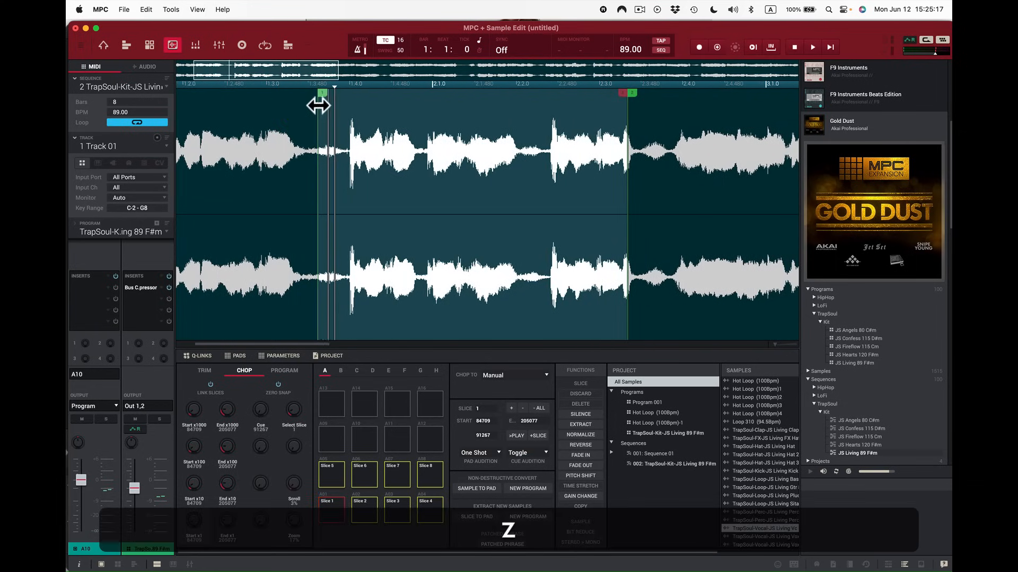
pyautogui.moveTo(318, 103); pyautogui.dragTo(350, 110)
# Replay slice 1 several times to check its adjusted start and its end.
pyautogui.press('z')
pyautogui.press('z')
pyautogui.press('z')
pyautogui.press('z')
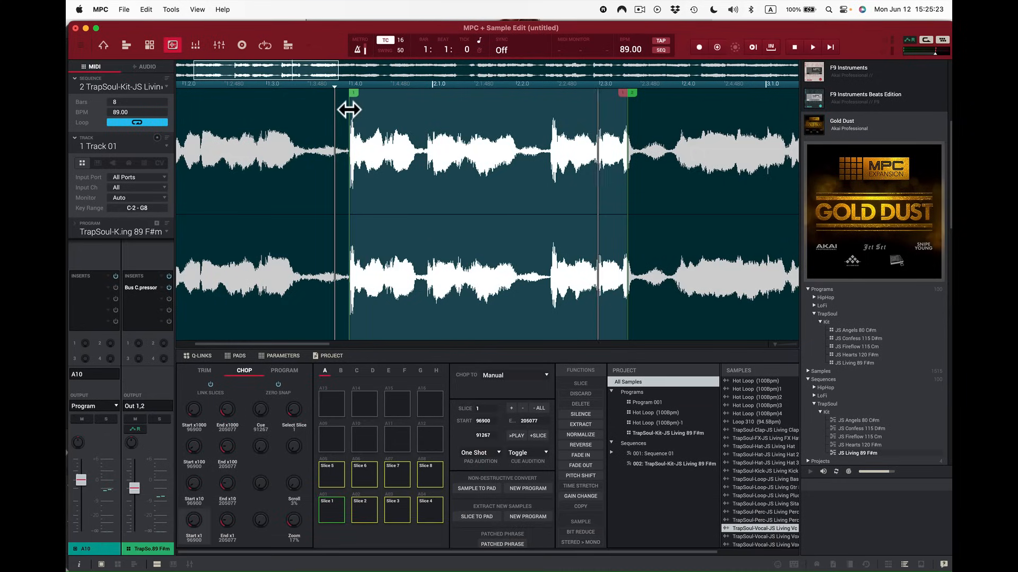
pyautogui.press('z')
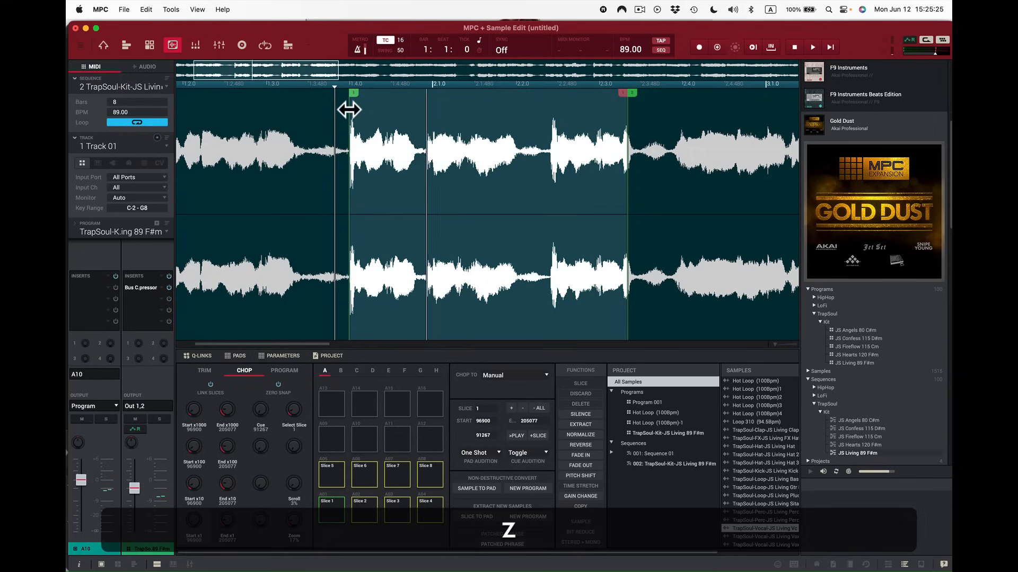
pyautogui.press('z')
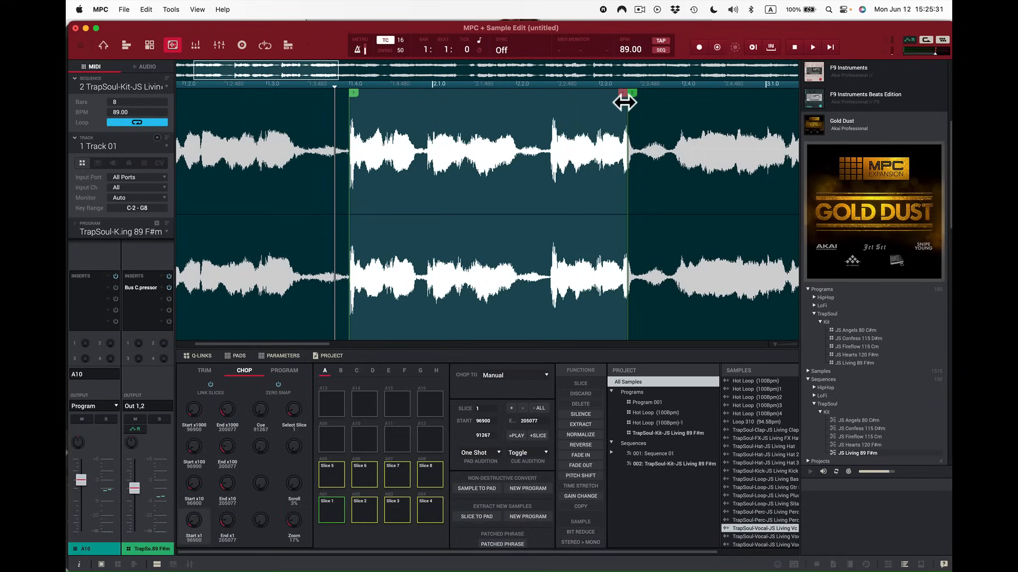
# Move the boundary between slices 1 and 2 to sample 209687 and on to 221448, auditioning both slices.
pyautogui.moveTo(626, 104); pyautogui.dragTo(638, 105)
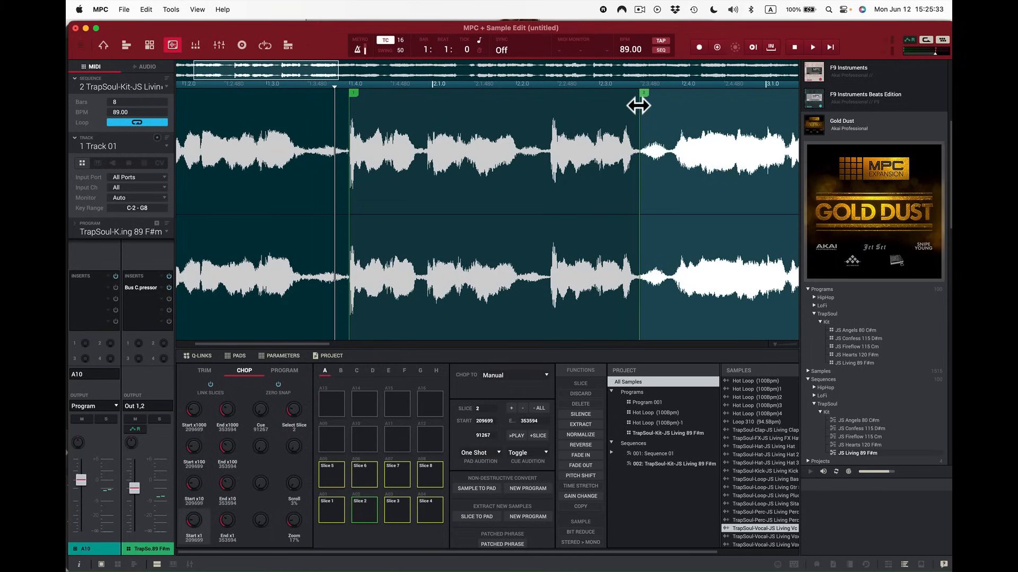
pyautogui.press('z')
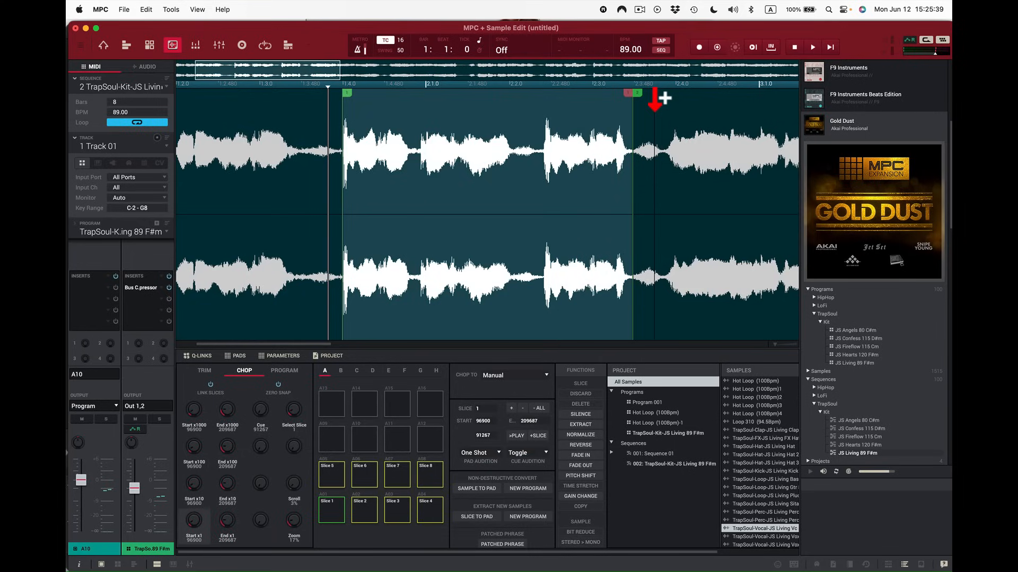
pyautogui.press('x')
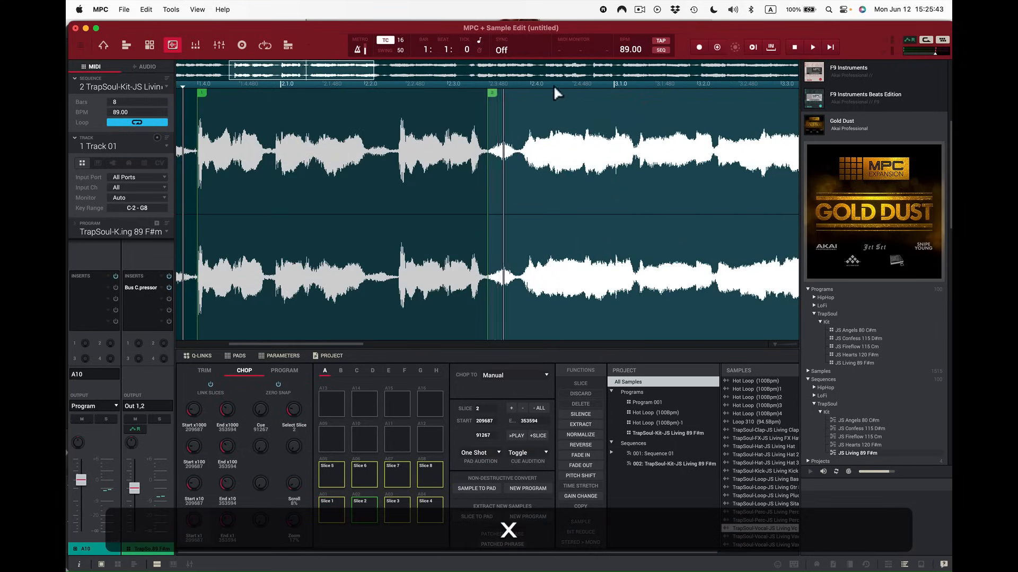
pyautogui.moveTo(486, 120); pyautogui.dragTo(517, 121)
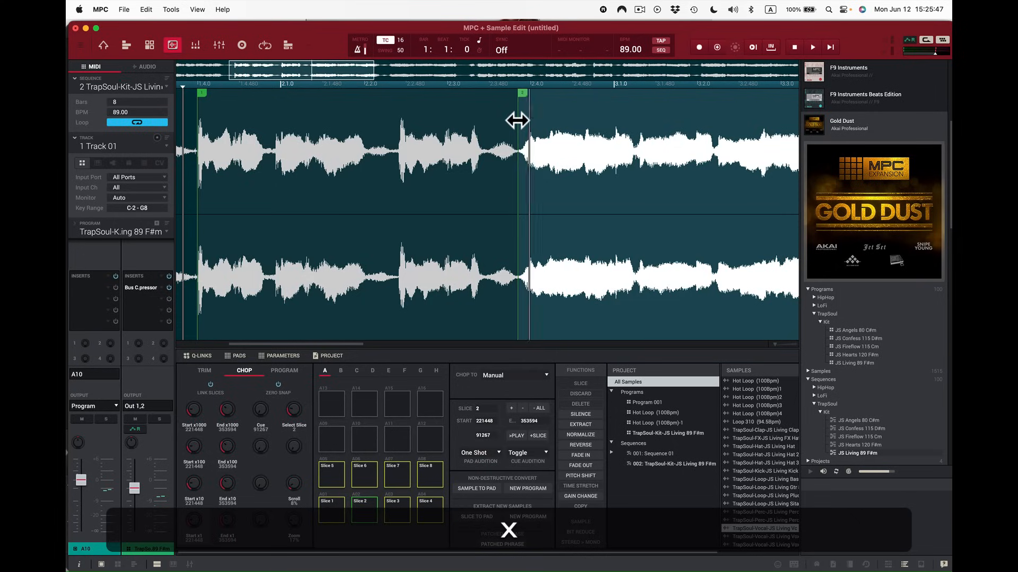
pyautogui.click(517, 120)
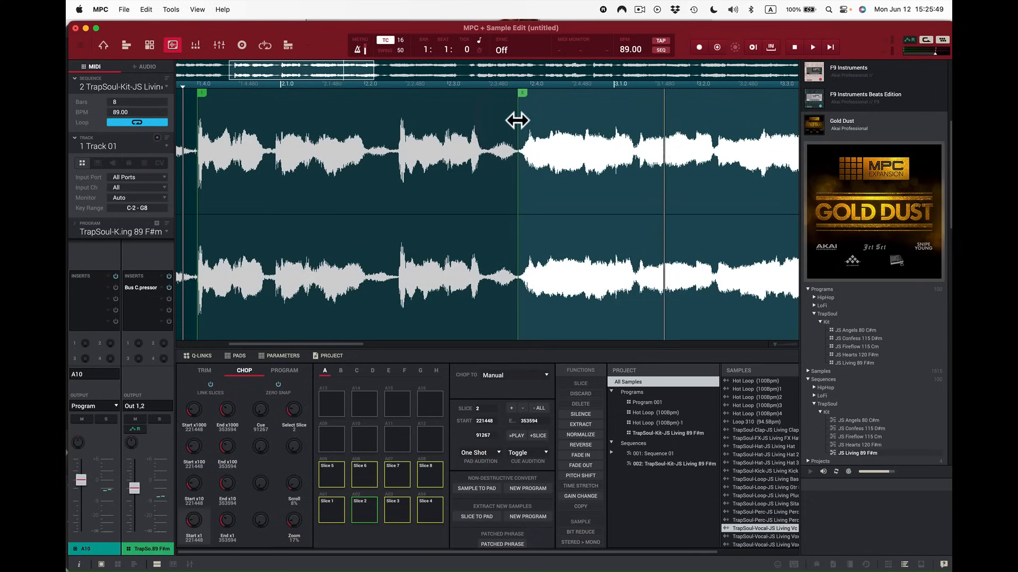
pyautogui.press('x')
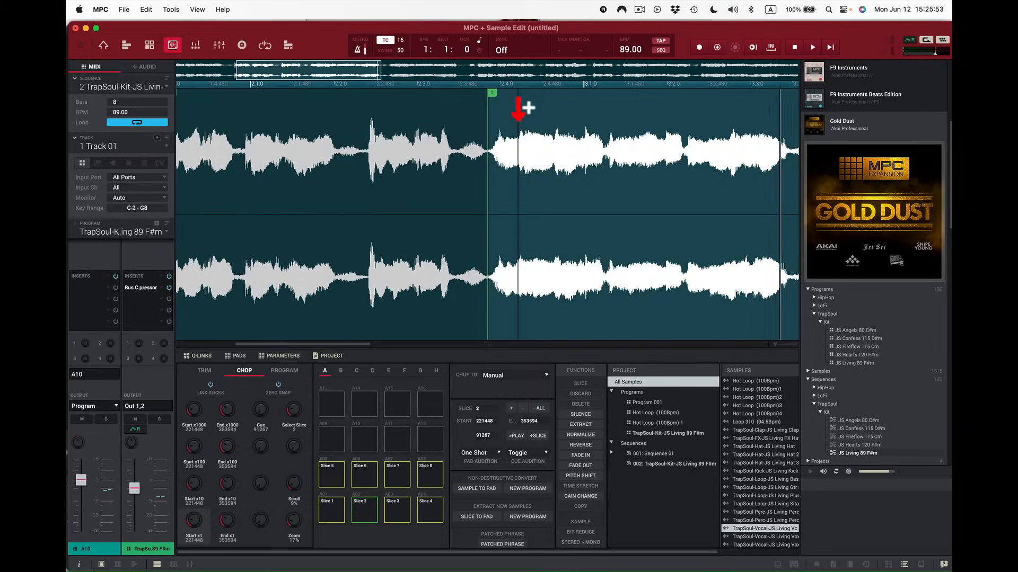
pyautogui.press('x')
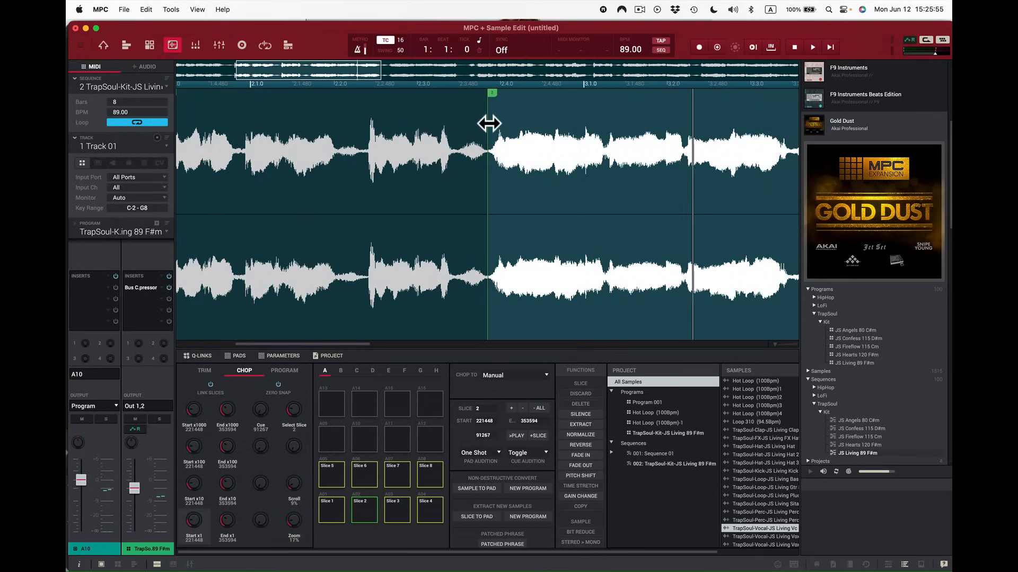
# Fine-tune slice 2's start to sample 222450 and replay the slice to check its start and end.
pyautogui.moveTo(489, 124); pyautogui.dragTo(491, 123)
pyautogui.press('x')
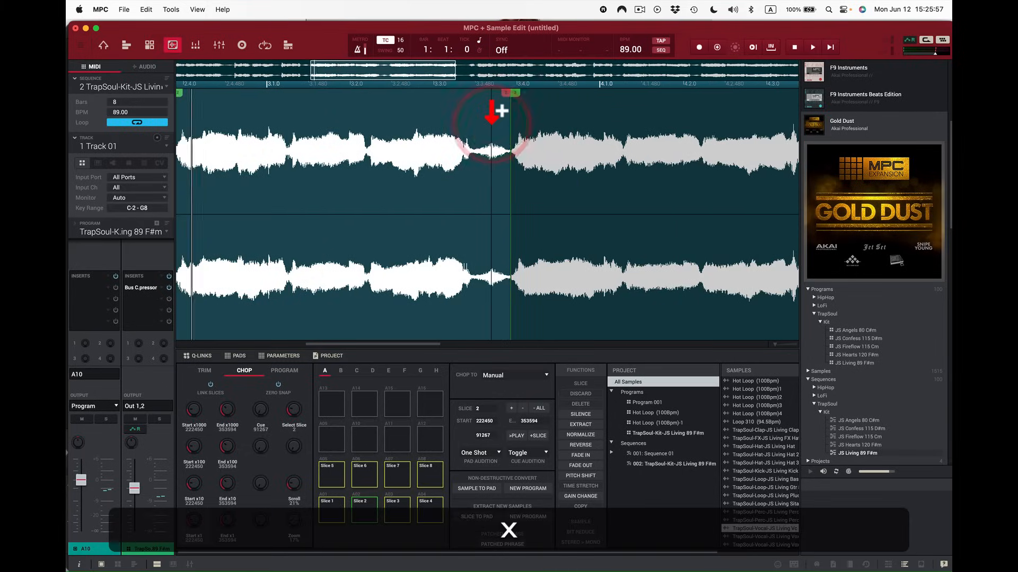
pyautogui.press('x')
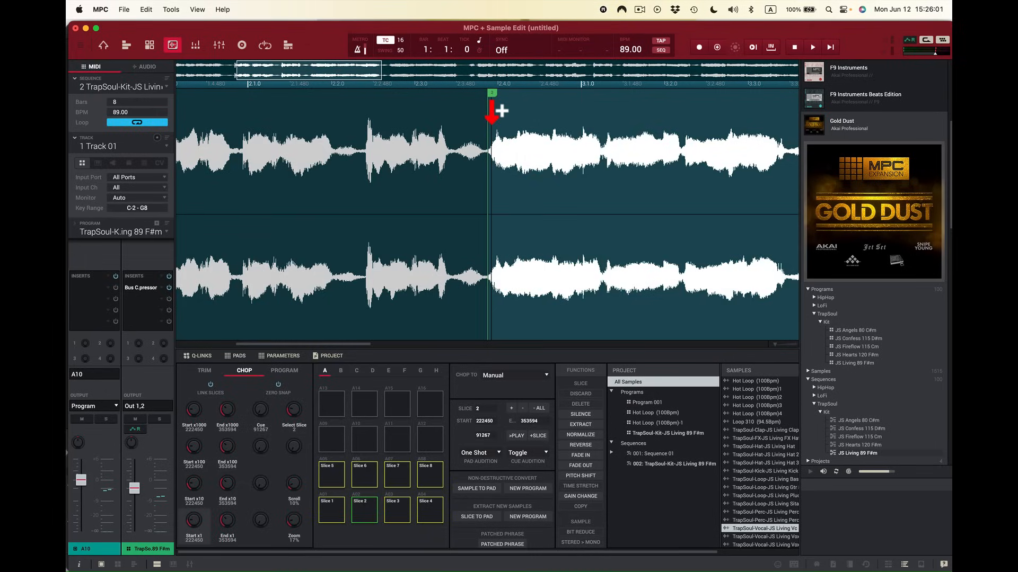
pyautogui.press('x')
pyautogui.hscroll(5, 492, 113)
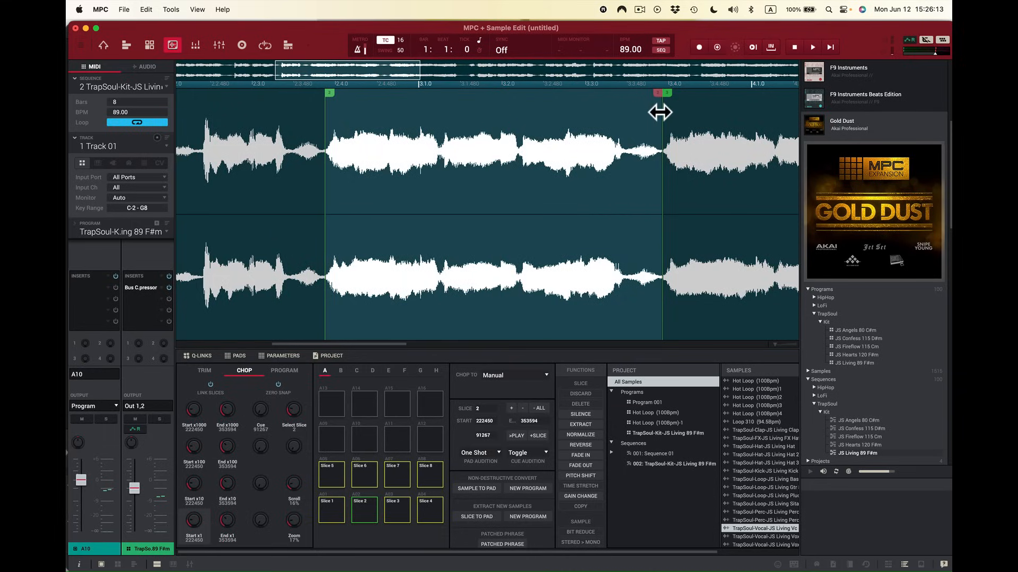
# Audition slices 2 and 3, and try slice 4's start at samples 487750 and 482377, replaying slice 4 at each position.
pyautogui.press('x')
pyautogui.press('c')
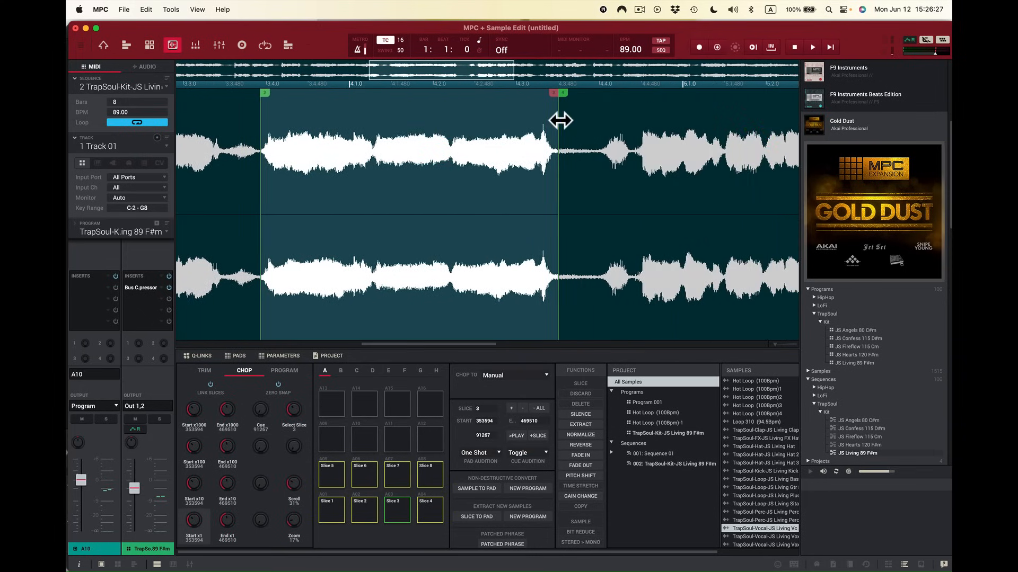
pyautogui.moveTo(558, 121); pyautogui.dragTo(606, 125)
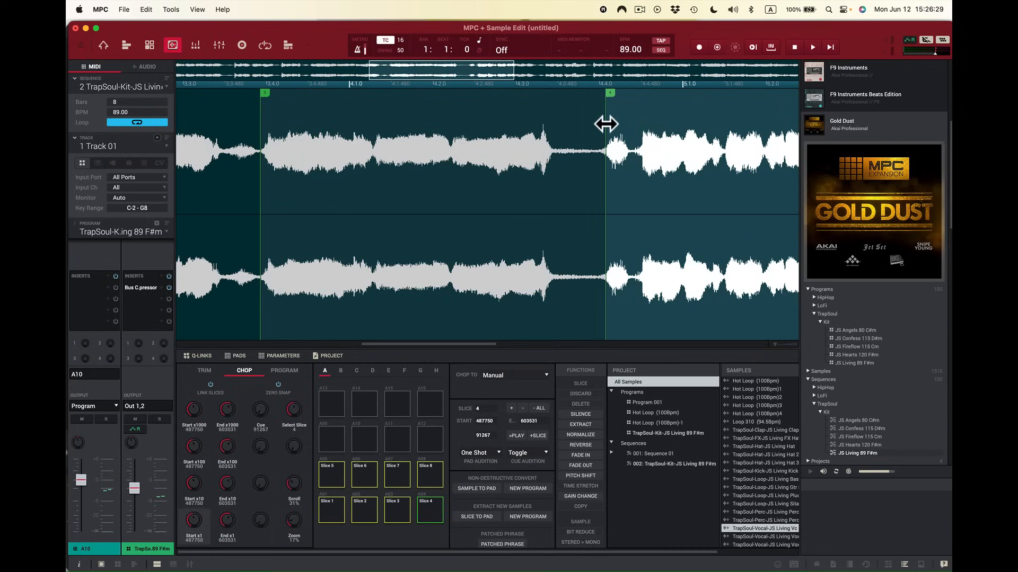
pyautogui.press('v')
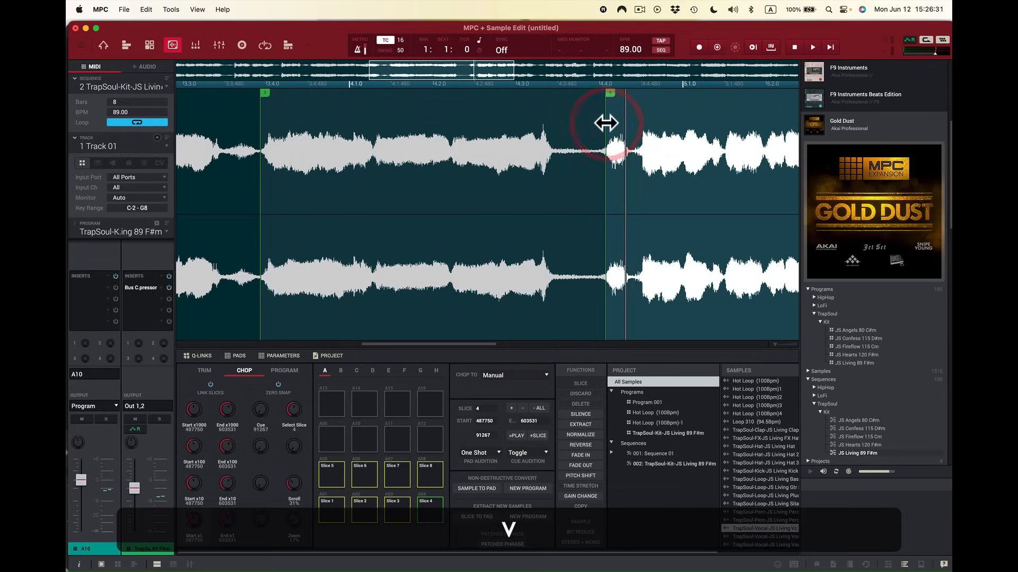
pyautogui.press('v')
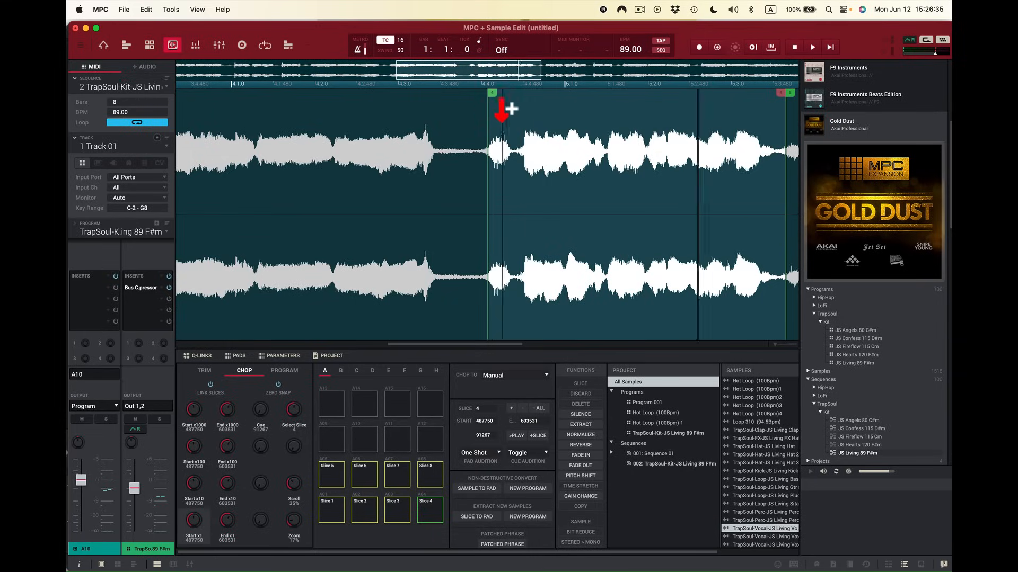
pyautogui.moveTo(489, 123); pyautogui.dragTo(475, 126)
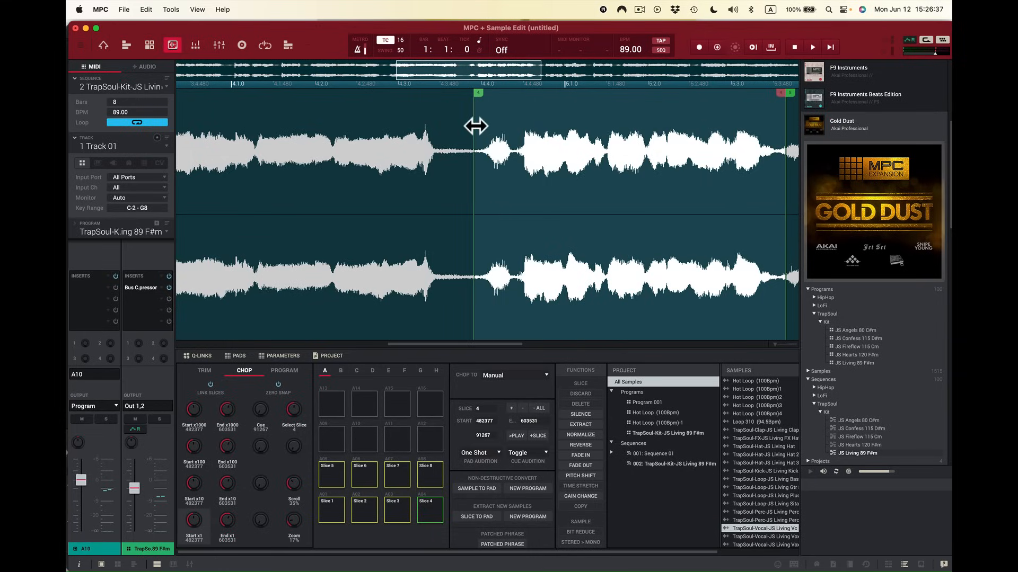
pyautogui.press('v')
pyautogui.press('v')
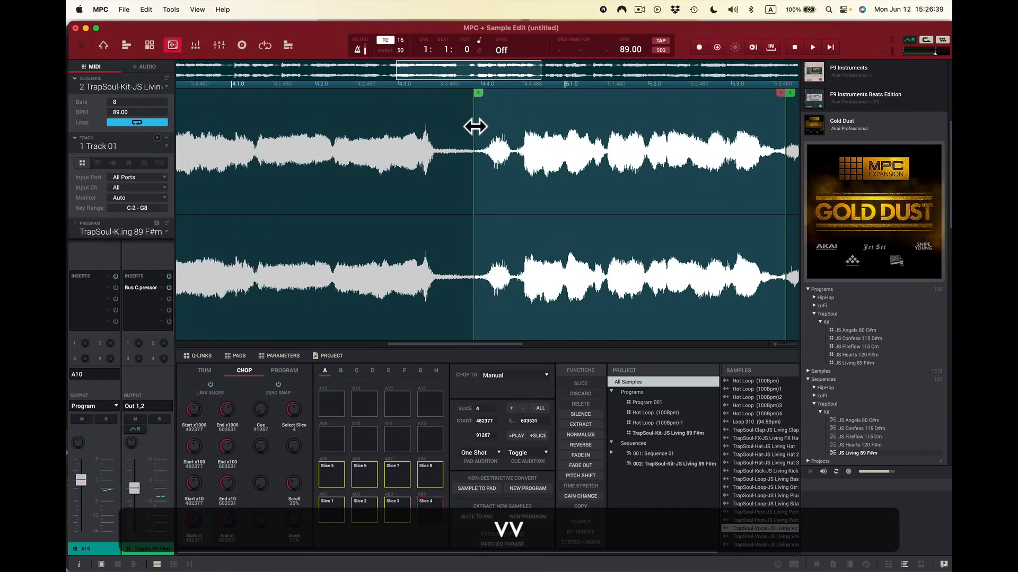
# Move the boundary between slices 3 and 4 to sample 499918 and replay slice 4.
pyautogui.moveTo(474, 126); pyautogui.dragTo(519, 130)
pyautogui.press('v')
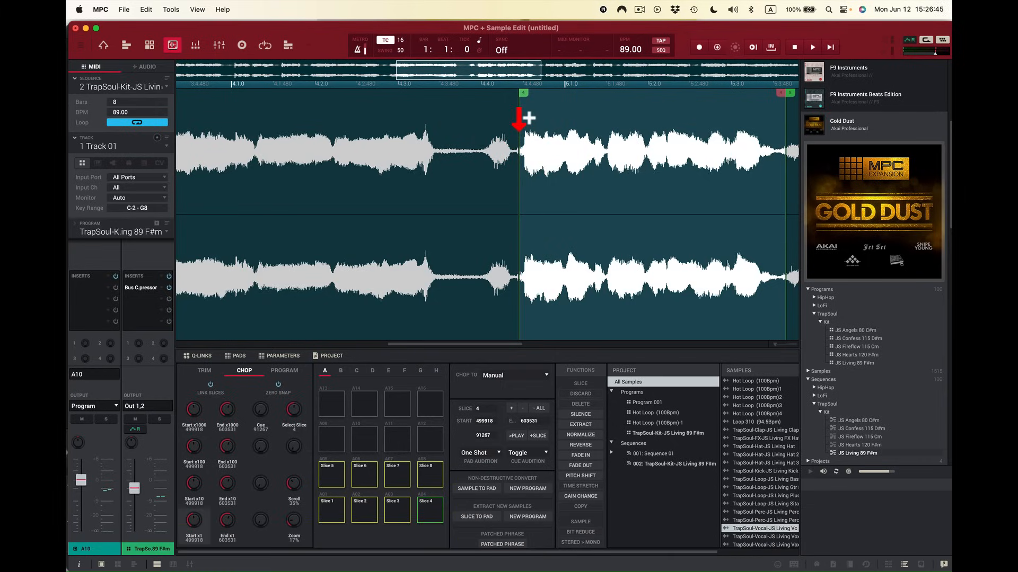
pyautogui.press('v')
# Audition slice 5, move its start marker to sample 613325, and replay the slice from its adjusted start.
pyautogui.press('a')
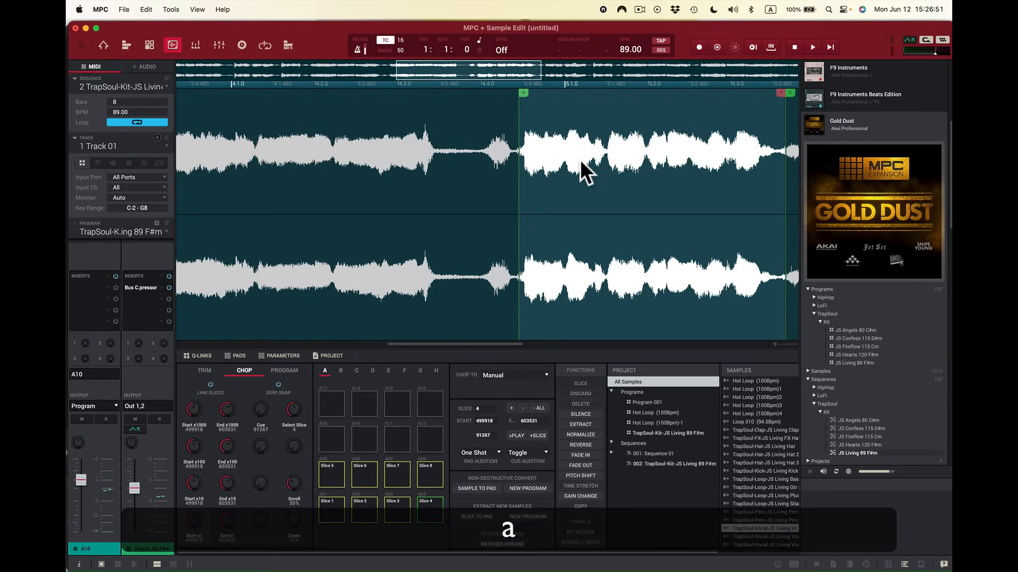
pyautogui.press('a')
pyautogui.press('a')
pyautogui.press('a')
pyautogui.press('a')
pyautogui.press('a')
pyautogui.press('a')
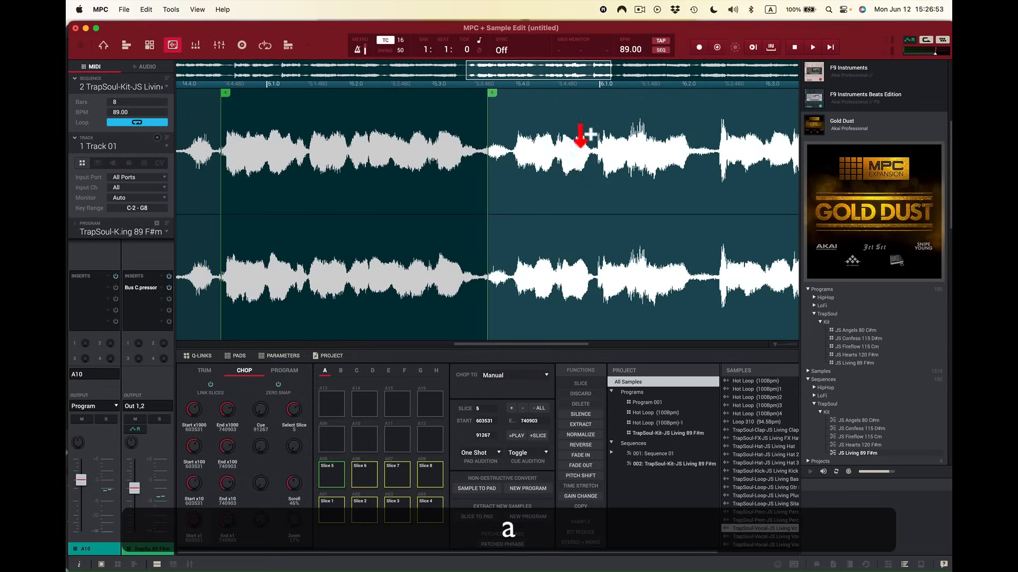
pyautogui.moveTo(486, 113); pyautogui.dragTo(513, 115)
pyautogui.press('a')
pyautogui.press('a')
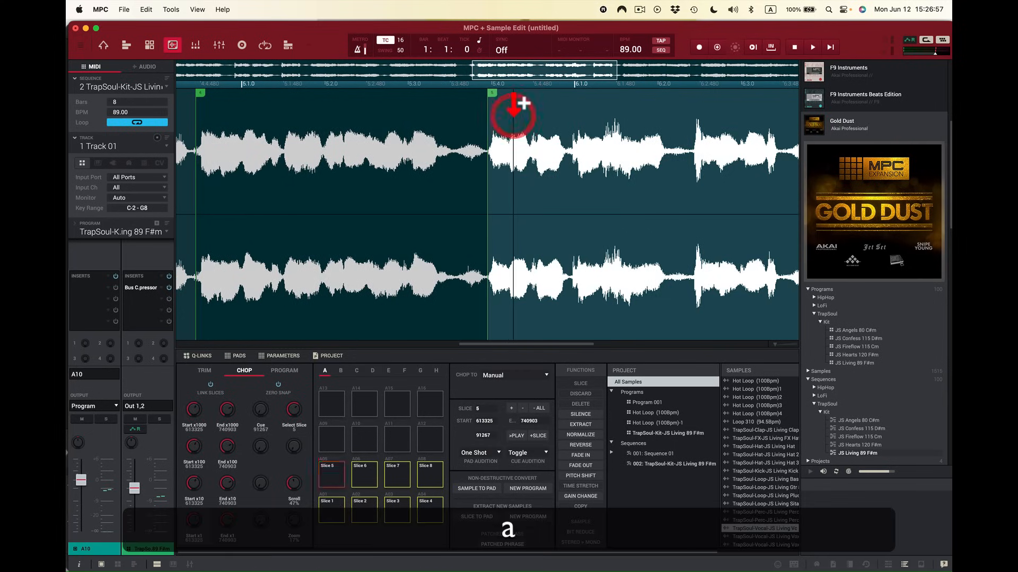
# Audition slice 6, try to adjust its start marker, and undo the attempt.
pyautogui.press('s')
pyautogui.press('s')
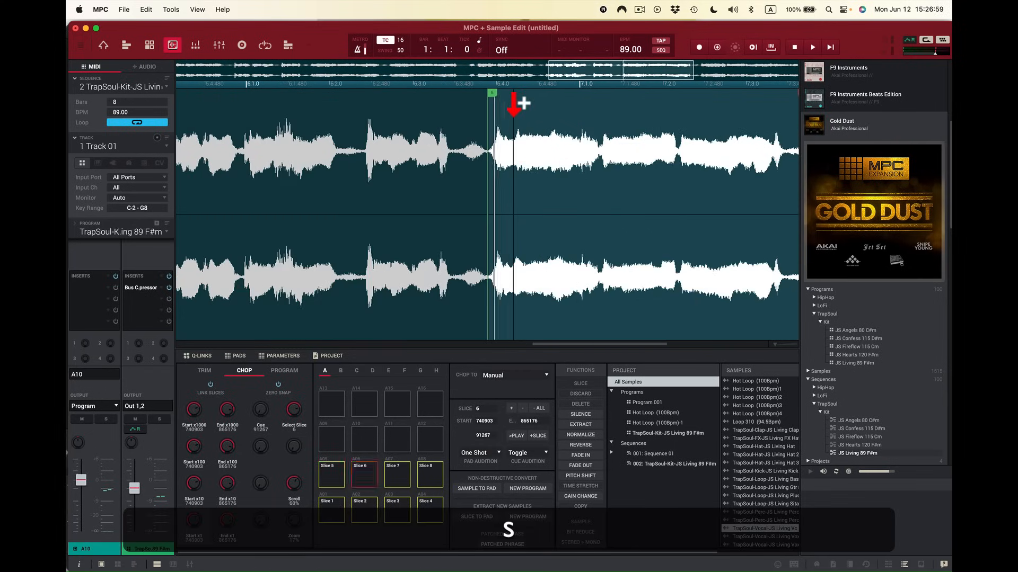
pyautogui.click(488, 120)
pyautogui.moveTo(488, 124); pyautogui.dragTo(488, 125)
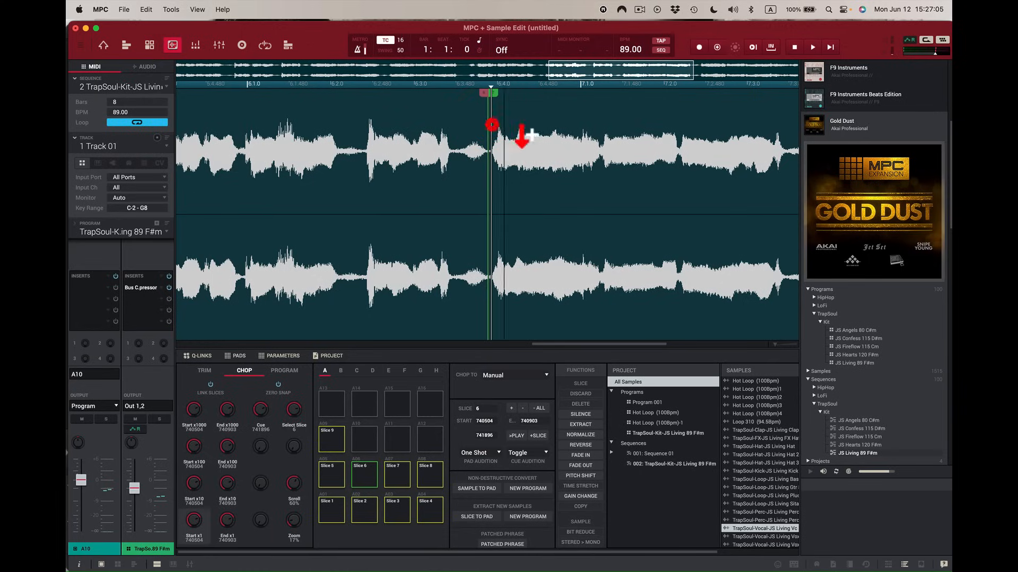
pyautogui.press('s')
pyautogui.press('super+z')
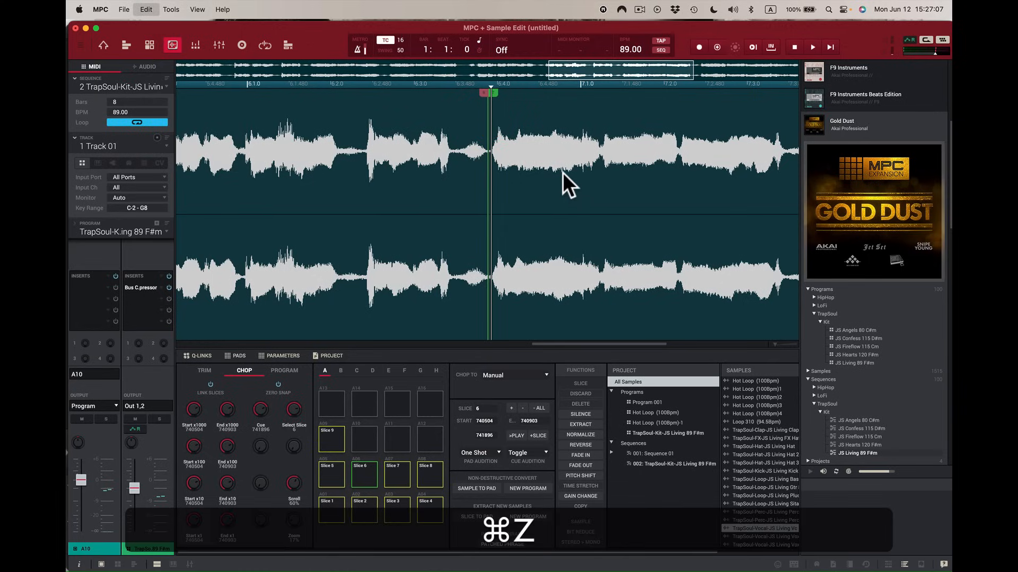
# Move the boundary between slices 5 and 6 to sample 743297 and audition both slices.
pyautogui.click(489, 116)
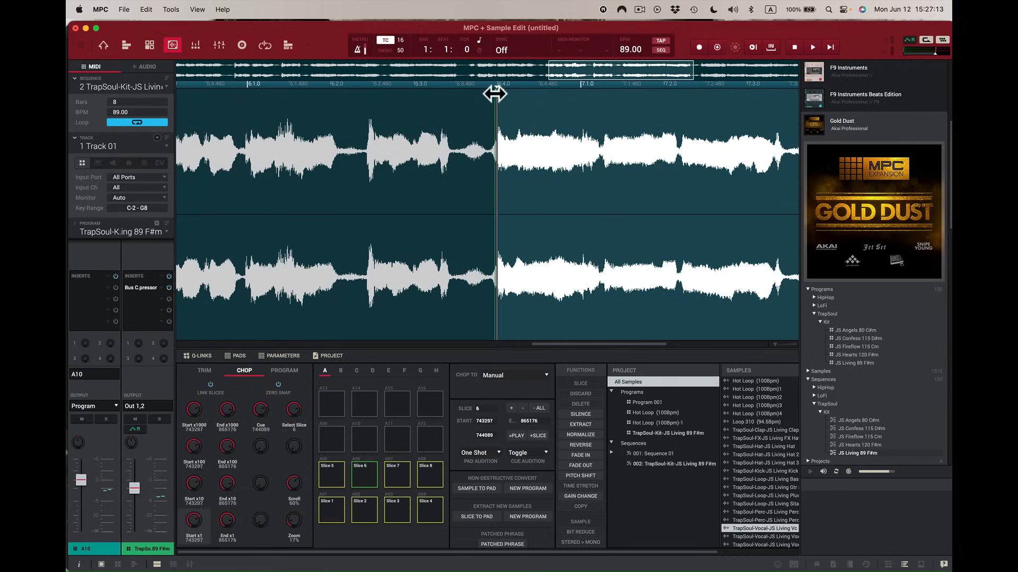
pyautogui.press('a')
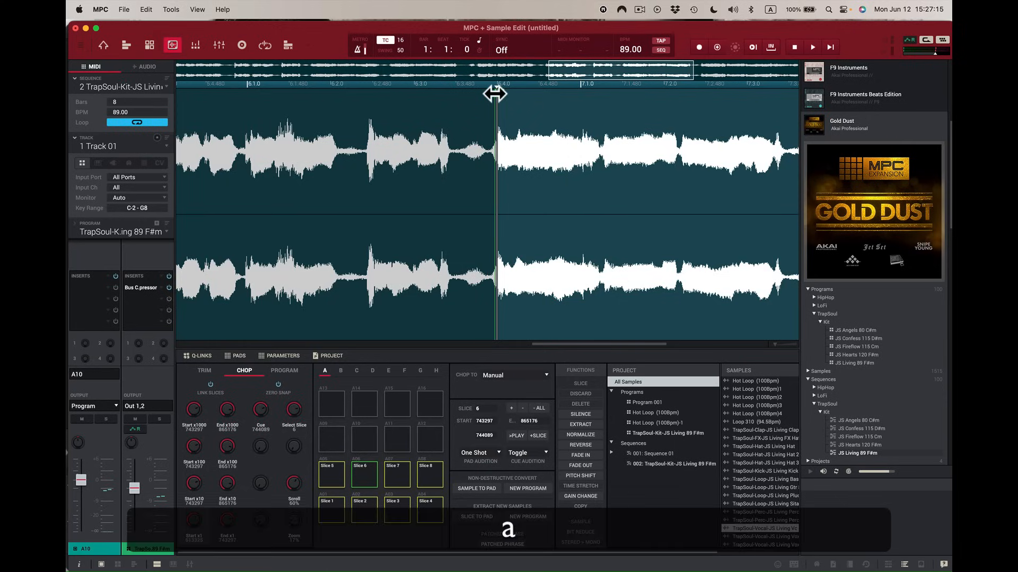
pyautogui.press('s')
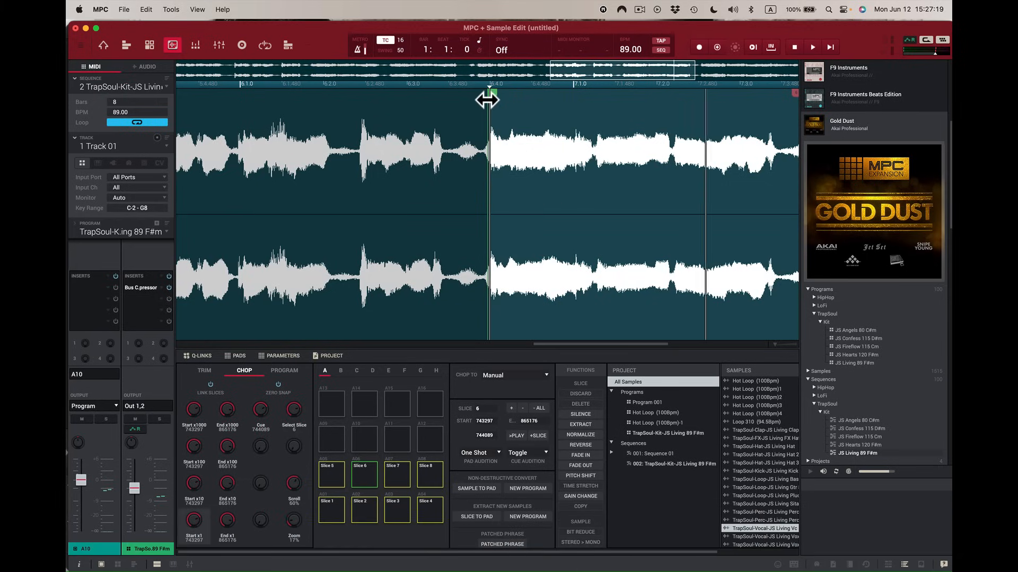
pyautogui.press('s')
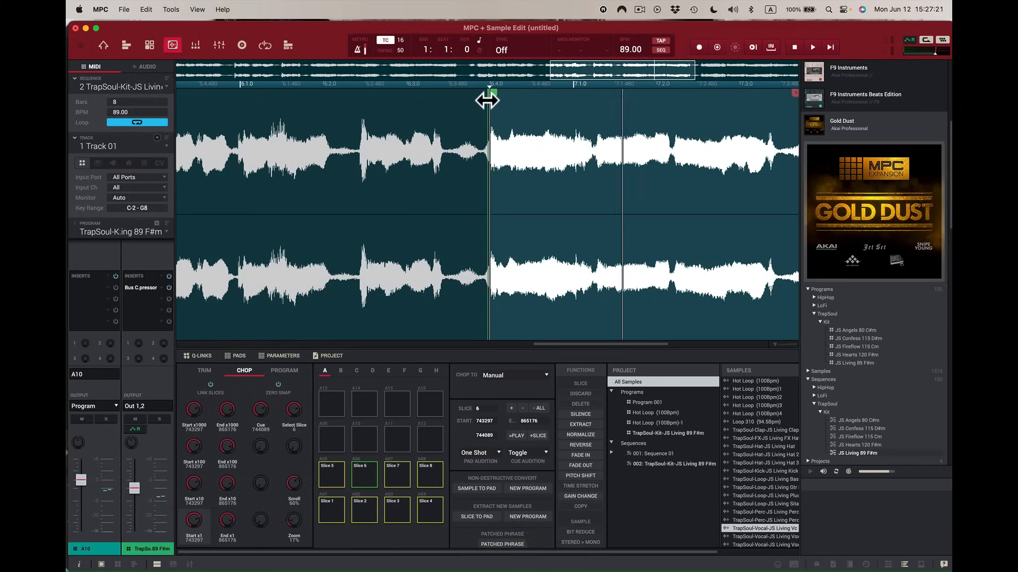
# Move the cue marker near slice 6's start to sample 743292, replaying slice 6 to check it.
pyautogui.press('s')
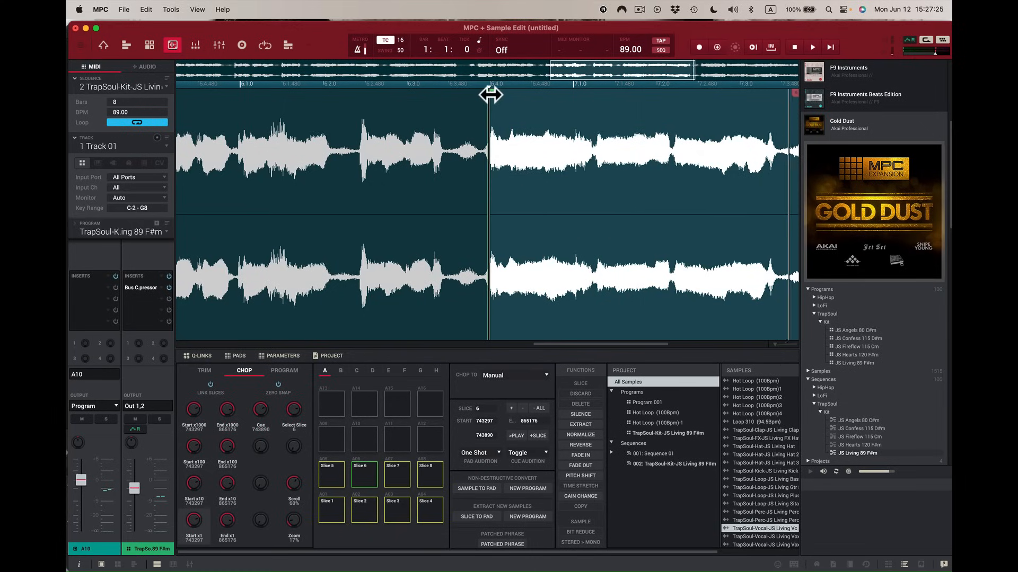
pyautogui.press('s')
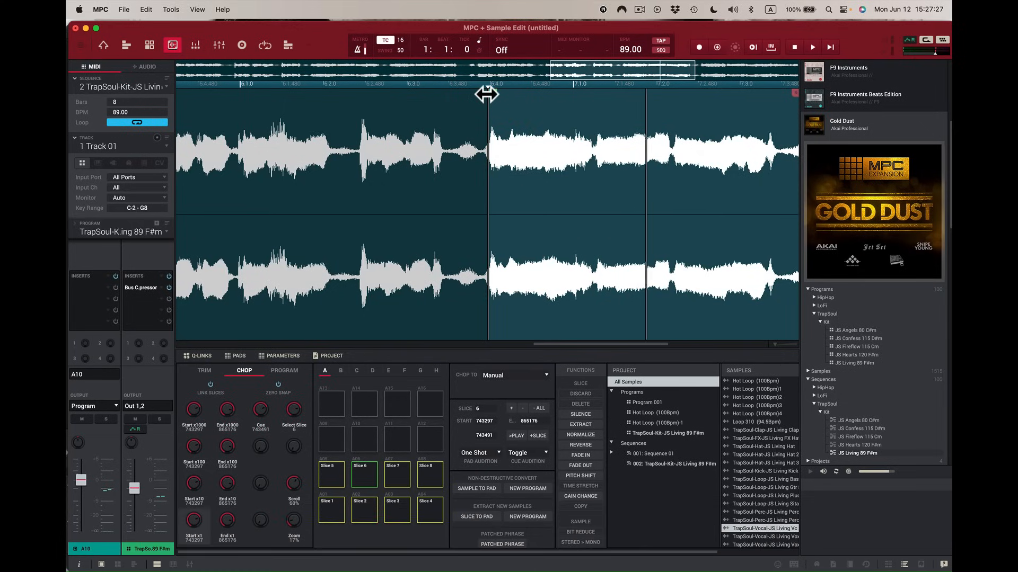
pyautogui.press('s')
pyautogui.click(488, 94)
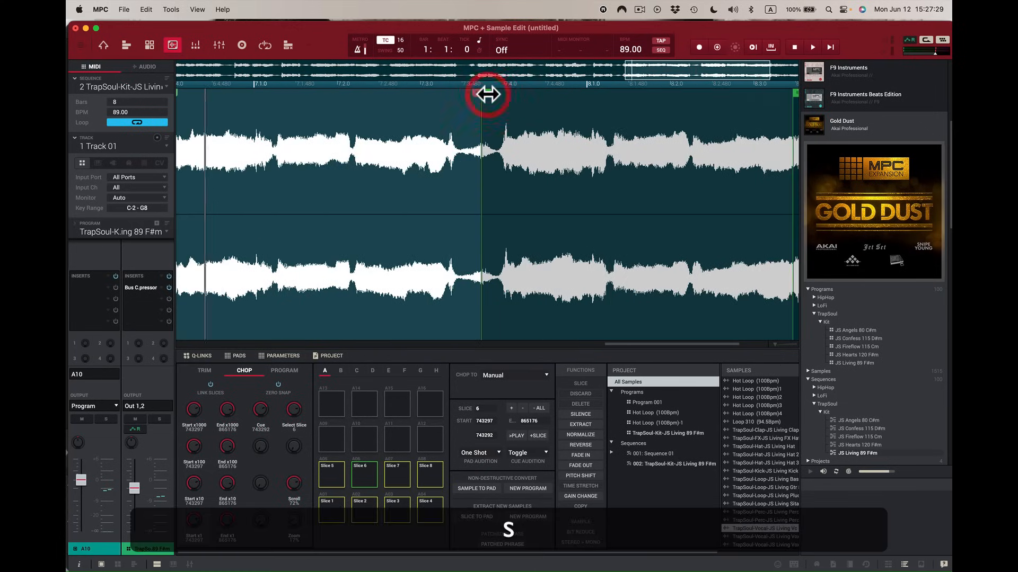
pyautogui.press('s')
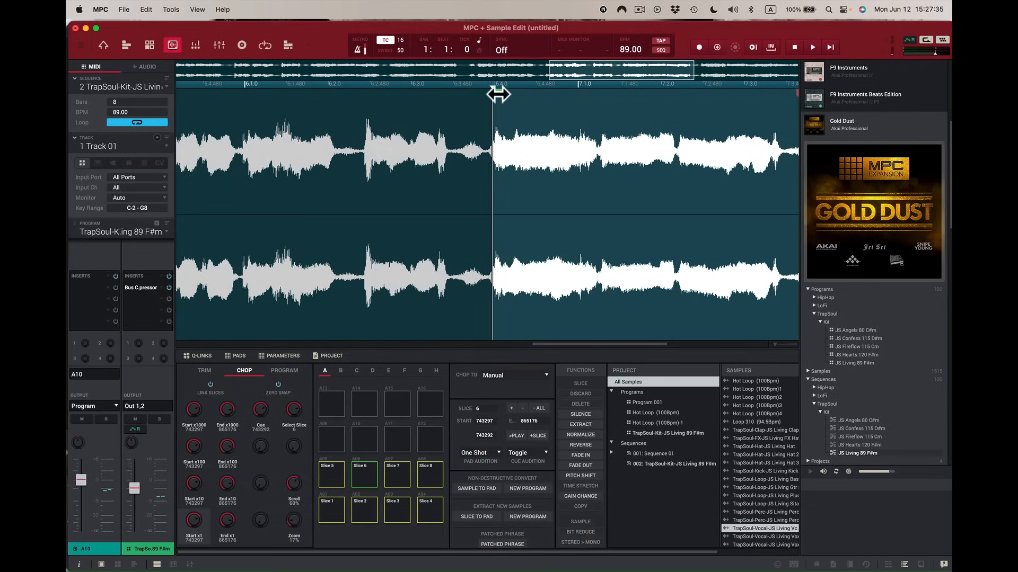
# Audition slice 7, move its start marker to sample 871874 and on to 872459, and replay the slice.
pyautogui.press('d')
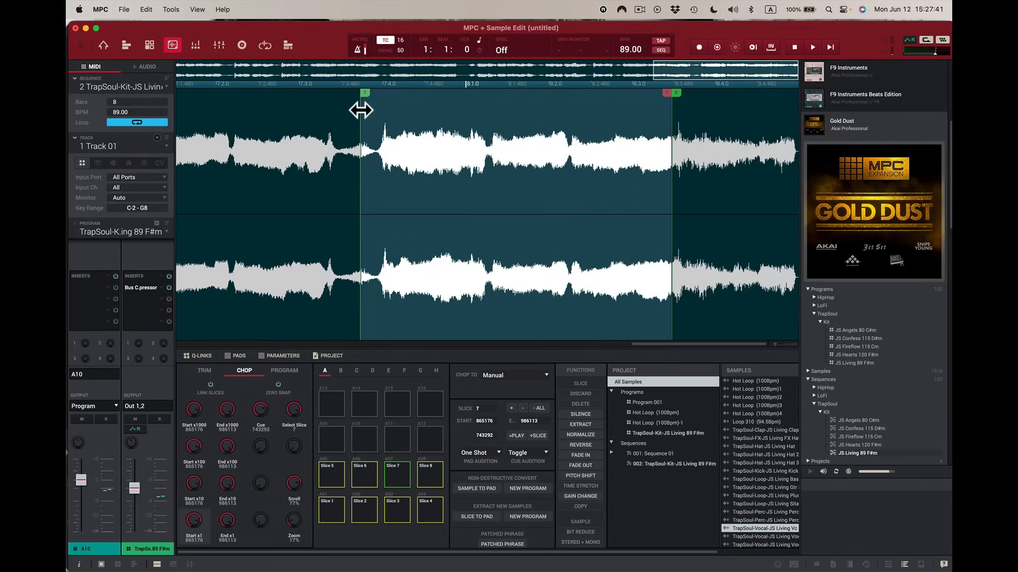
pyautogui.moveTo(360, 110); pyautogui.dragTo(375, 112)
pyautogui.press('d')
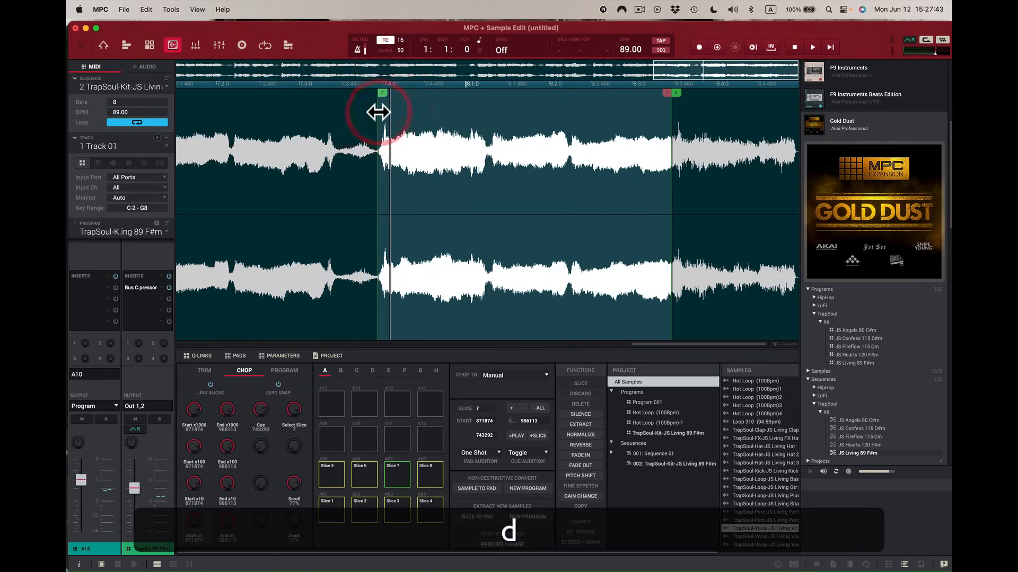
pyautogui.moveTo(379, 112); pyautogui.dragTo(379, 112)
pyautogui.press('d')
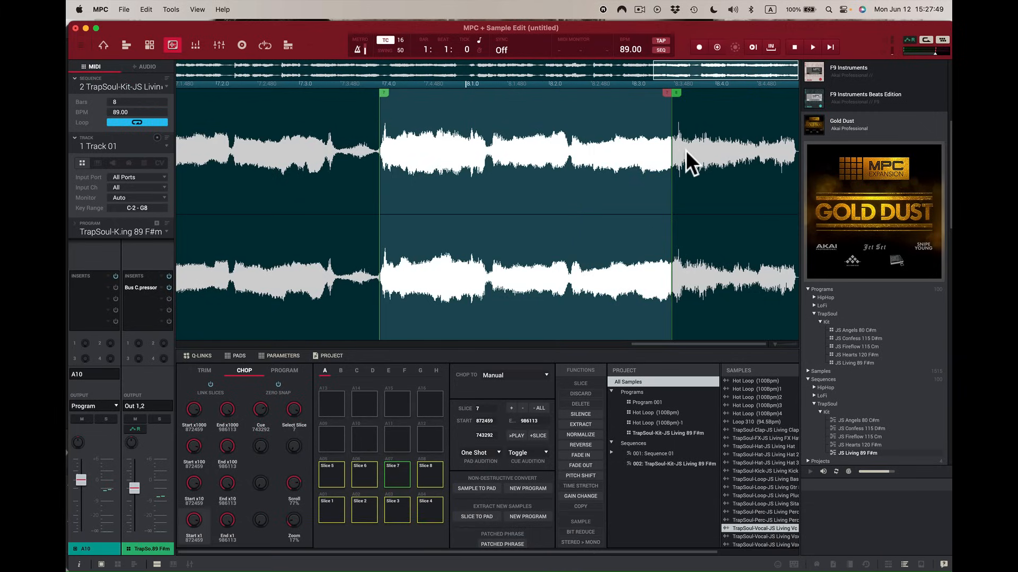
# Audition slice 8 several times to check its start and end.
pyautogui.press('f')
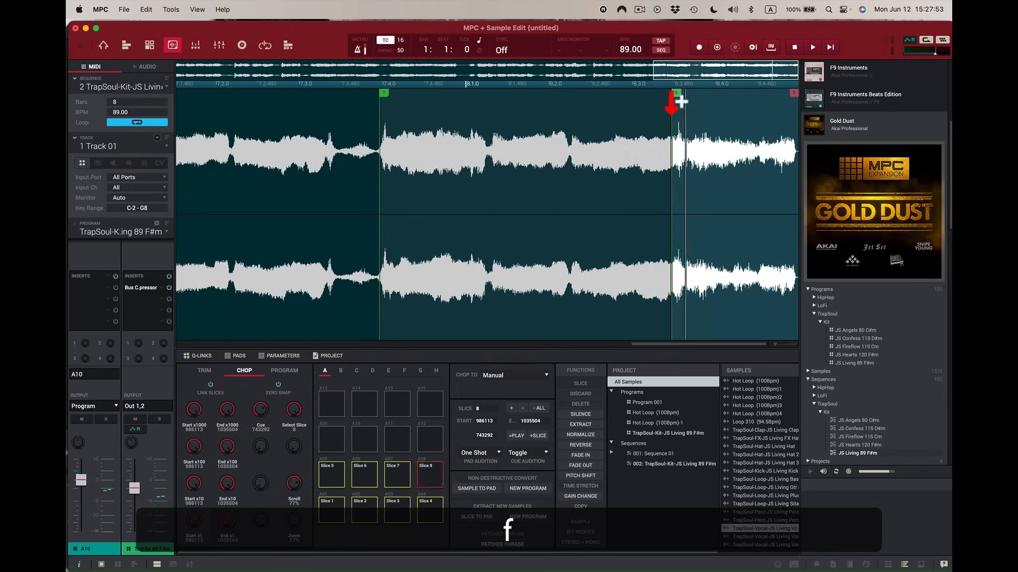
pyautogui.press('f')
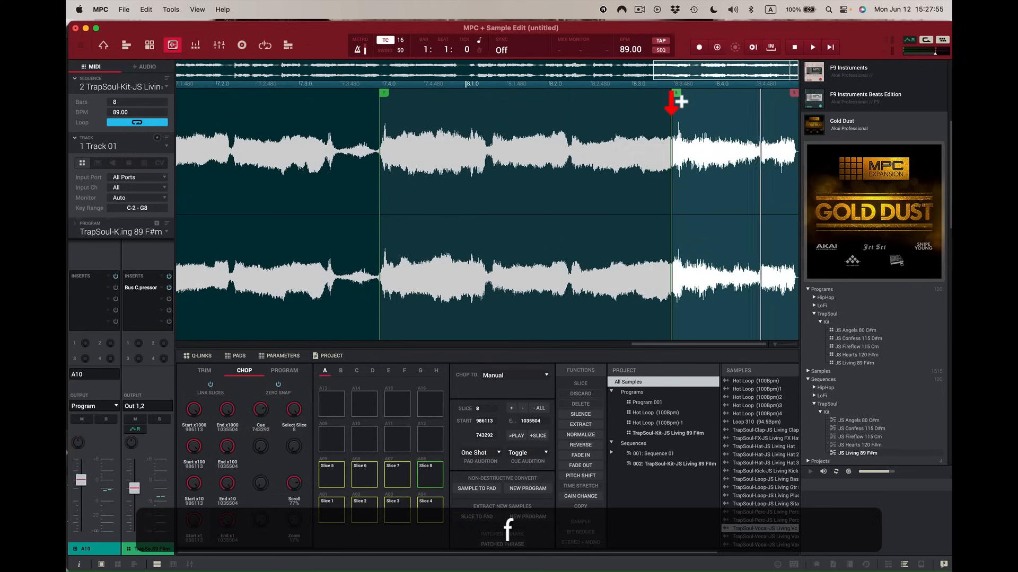
pyautogui.press('f')
pyautogui.press('f')
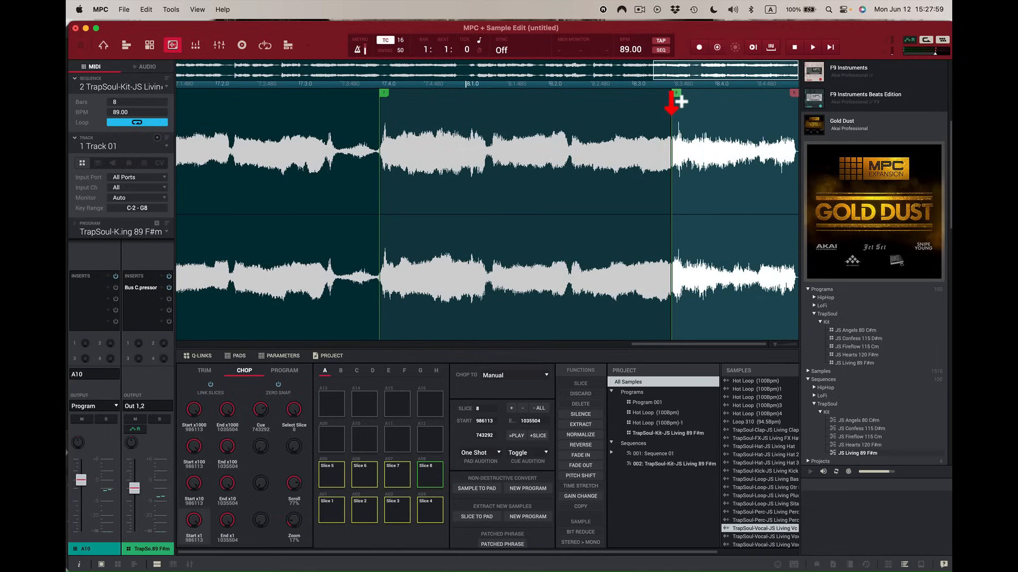
# Replay slices 1, 2 and 3 in turn to check their adjusted start and end points.
pyautogui.press('z')
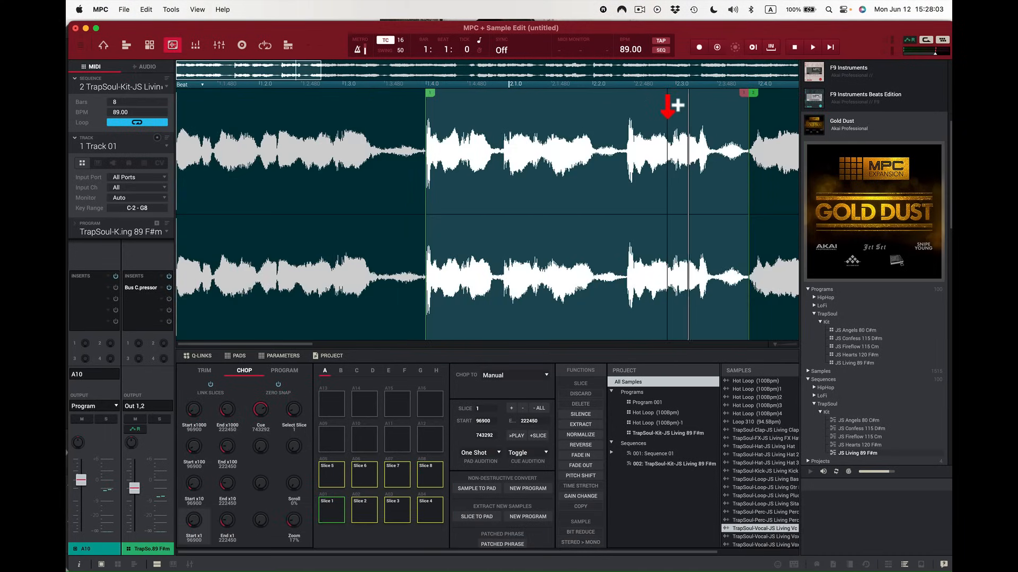
pyautogui.press('x')
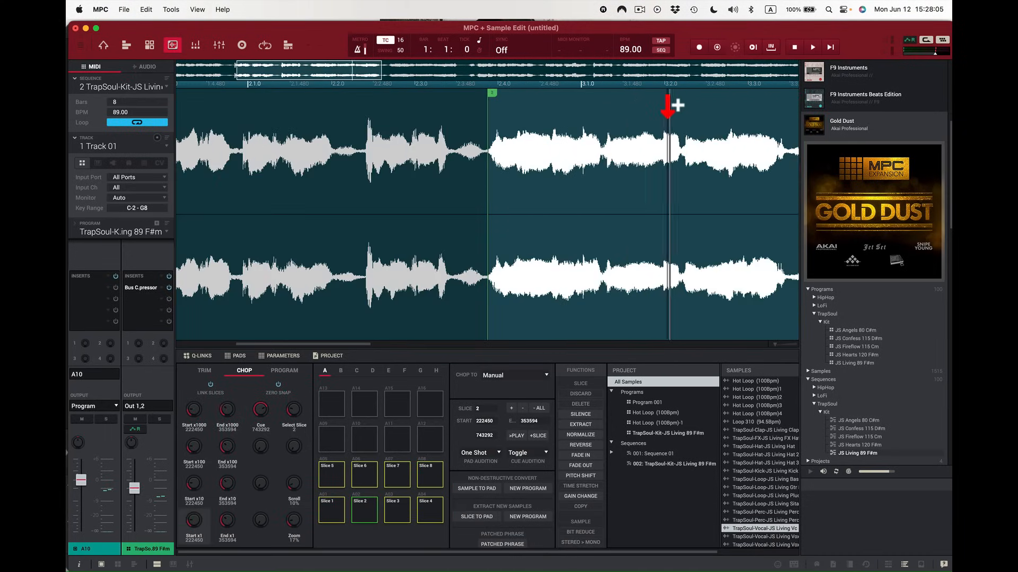
pyautogui.press('c')
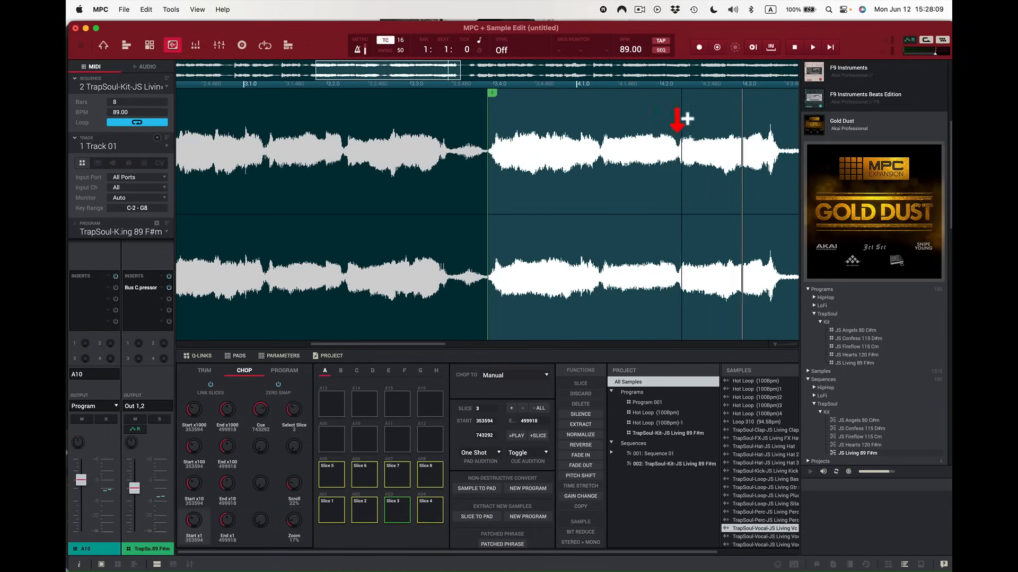
pyautogui.press('c')
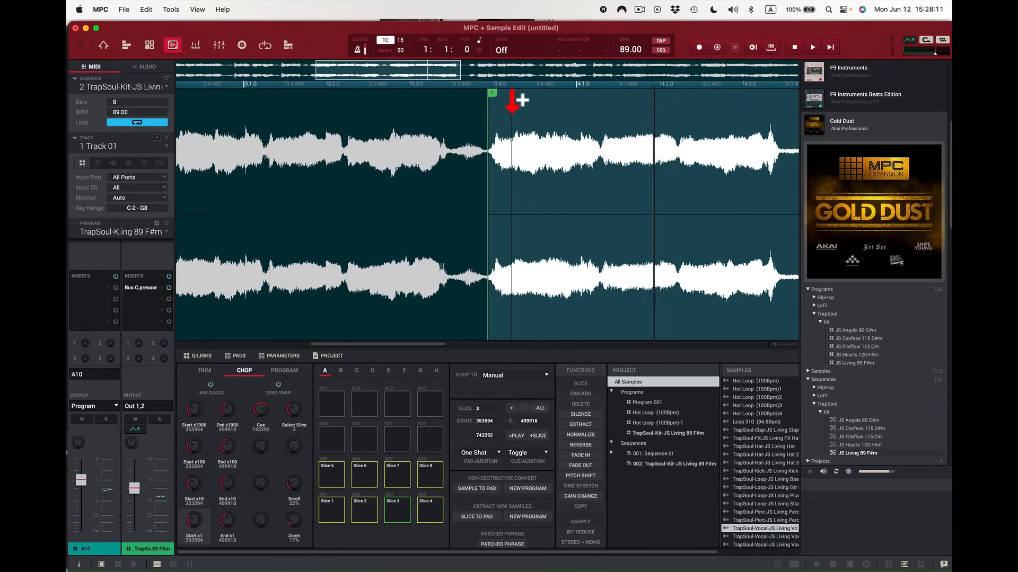
pyautogui.press('c')
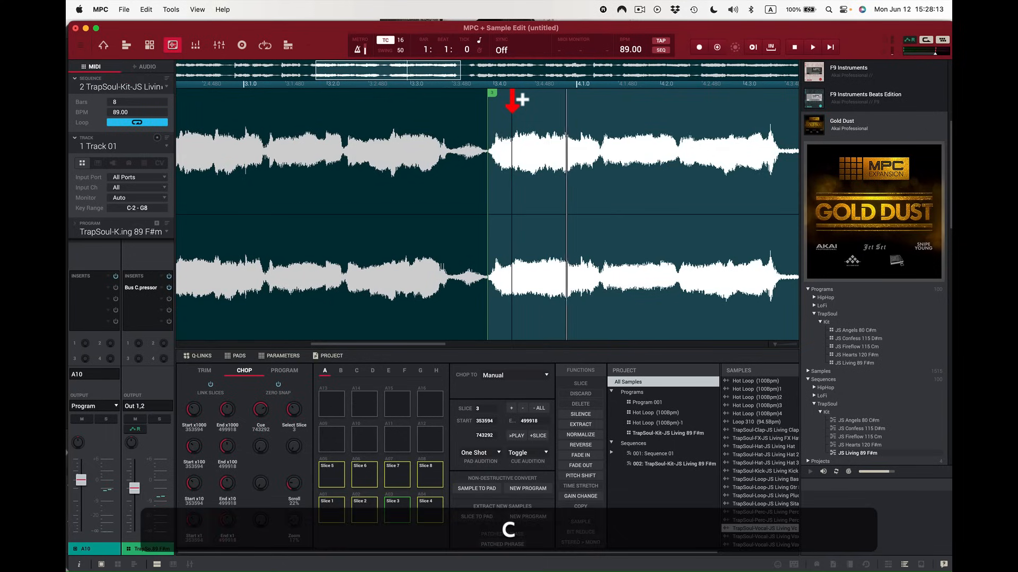
# Alternate between slices 4 and 3 to check how they play together, and show the whole chopped waveform.
pyautogui.press('v')
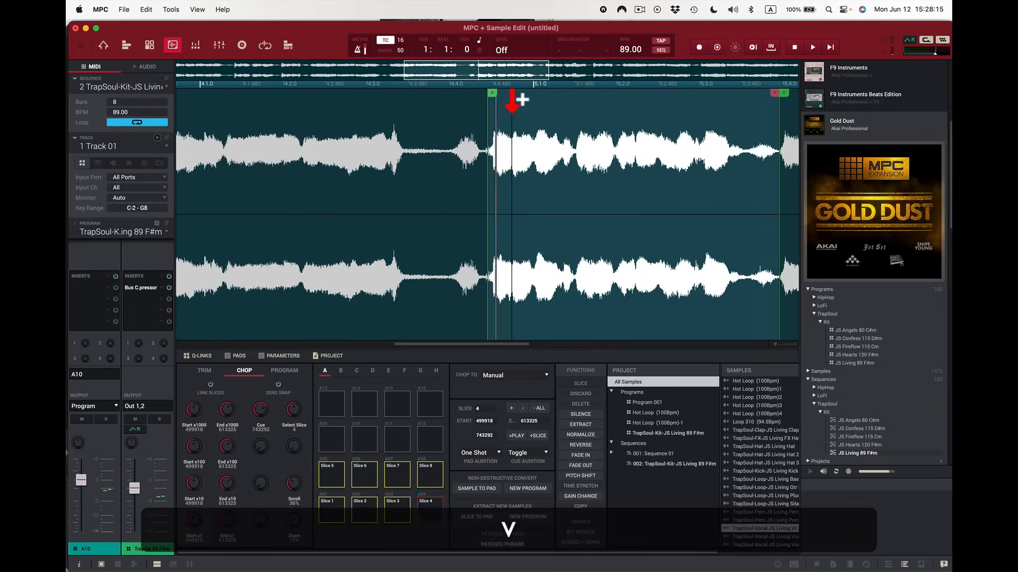
pyautogui.press('c')
pyautogui.press('v')
pyautogui.press('c')
pyautogui.press('v')
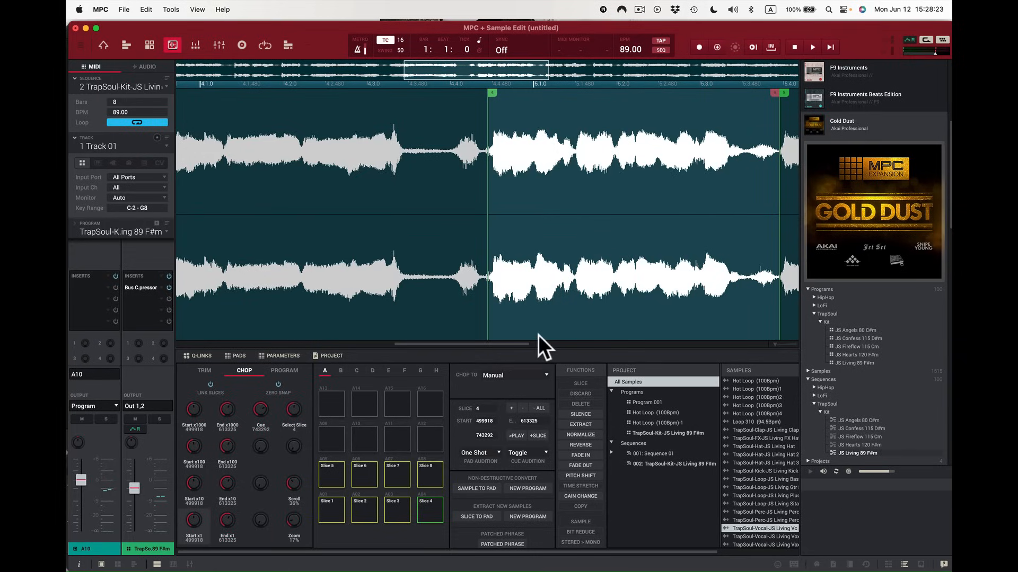
pyautogui.moveTo(775, 343); pyautogui.dragTo(709, 345)
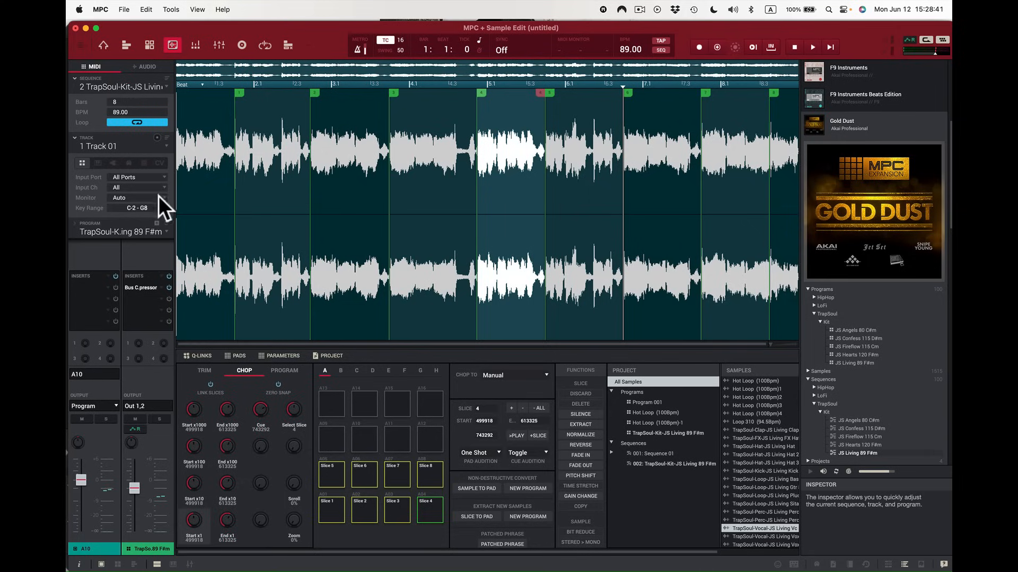
# Convert the vocal slices to a new drum program using slices, with the slice type set to Non-Destructive Slice.
pyautogui.click(167, 231)
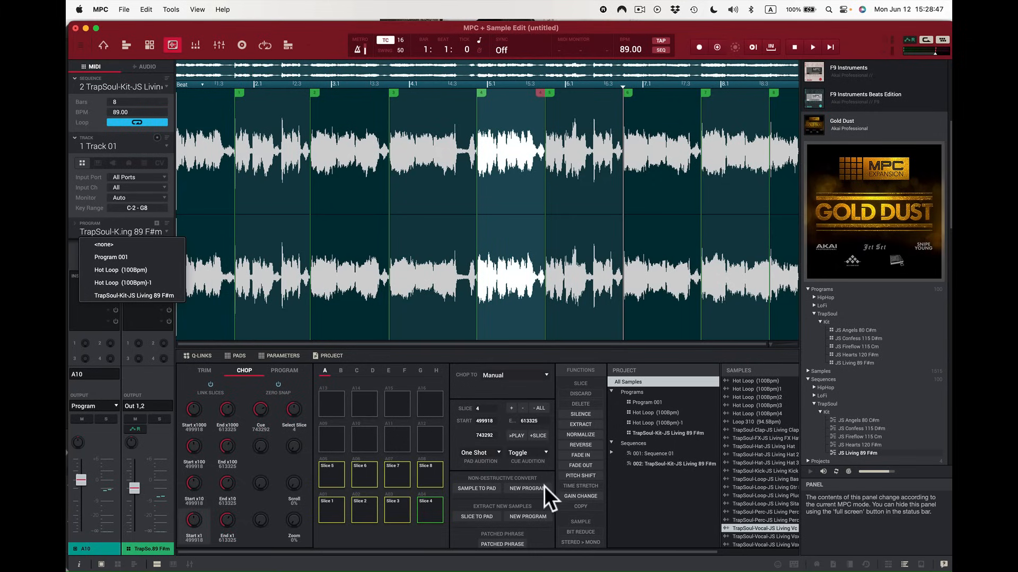
pyautogui.click(530, 487)
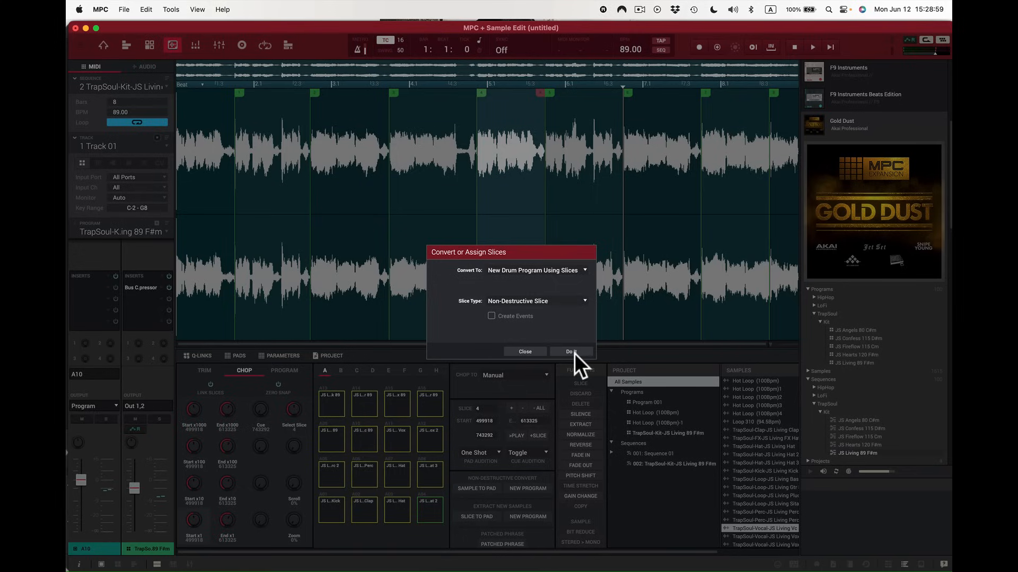
pyautogui.click(571, 351)
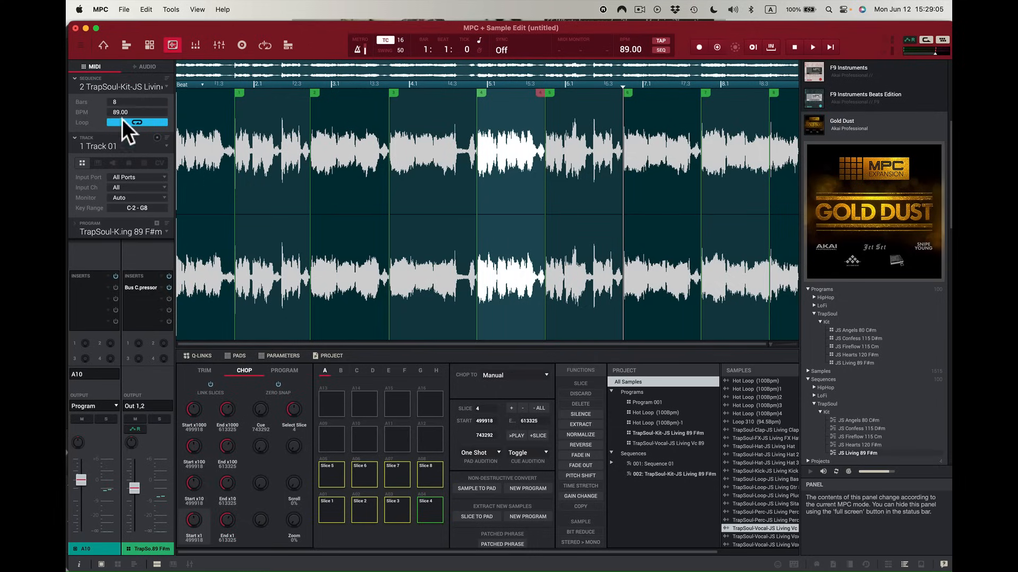
# In the main mode grid of Track 01, delete the full vocal's note on pad A10 at bar 1.
pyautogui.click(104, 46)
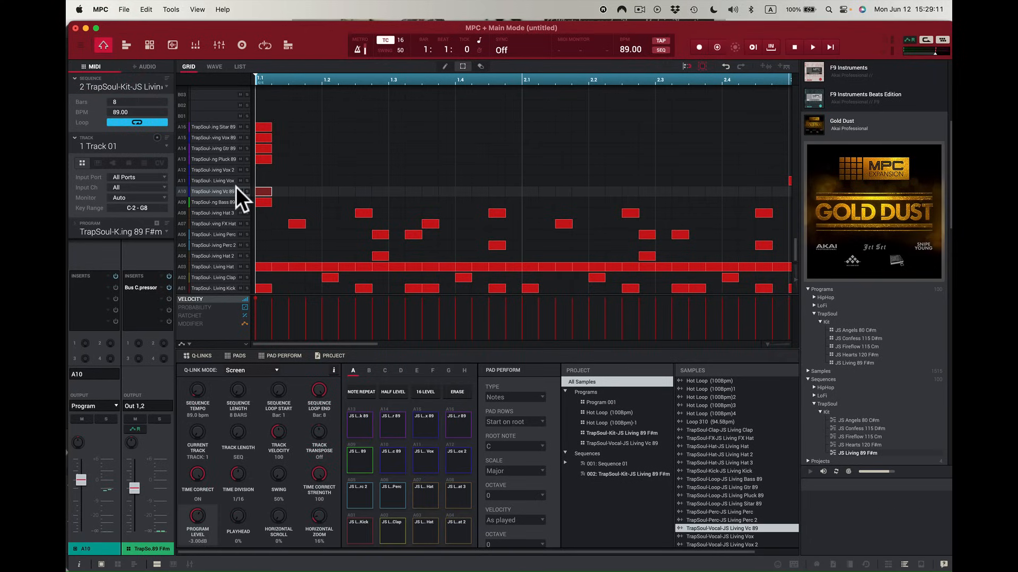
pyautogui.click(264, 193)
pyautogui.press('BackSpace')
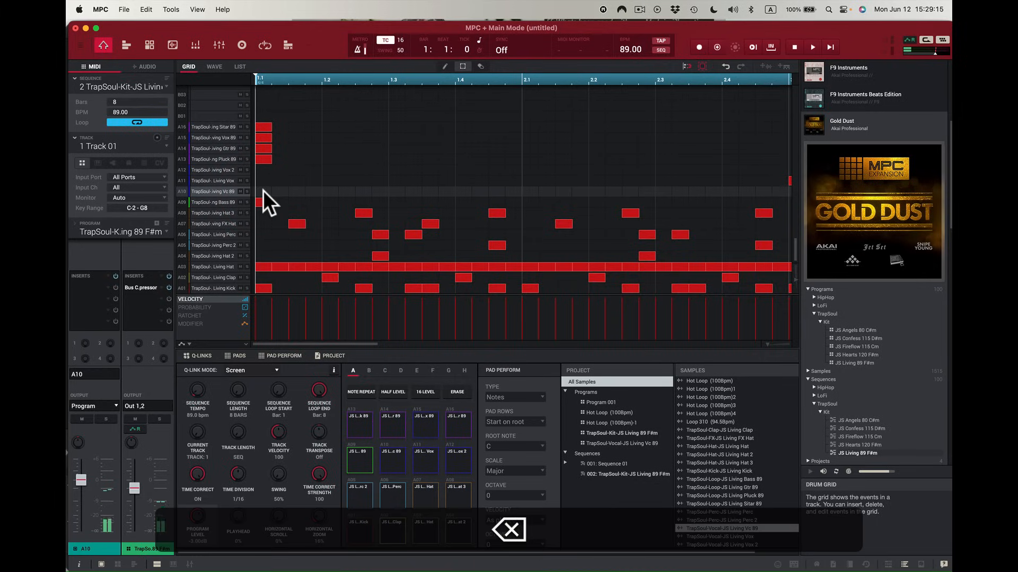
# Play the sequence and audition pads A01, A10 and A09 over it, stopping playback at the end.
pyautogui.press('space')
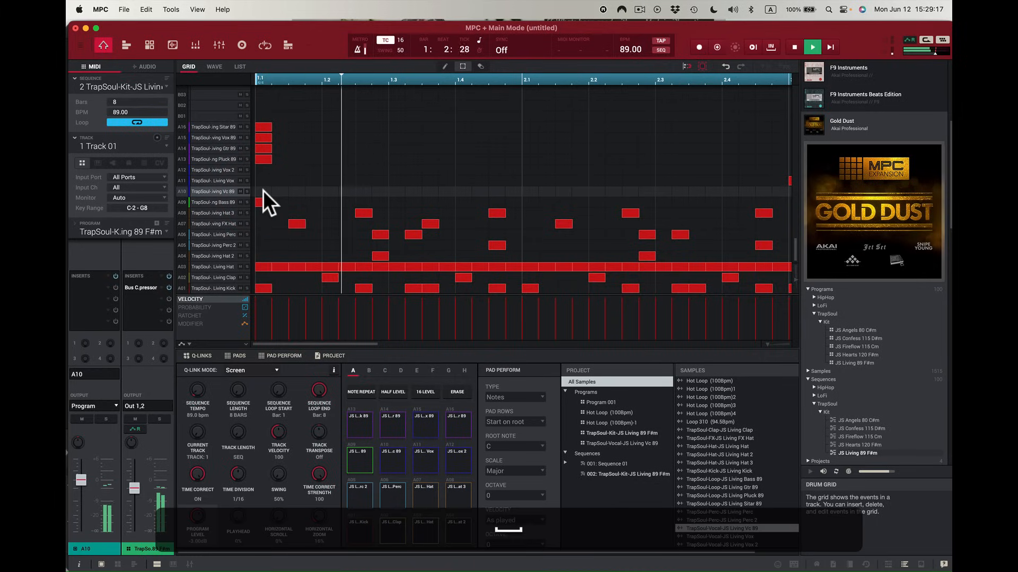
pyautogui.press('z')
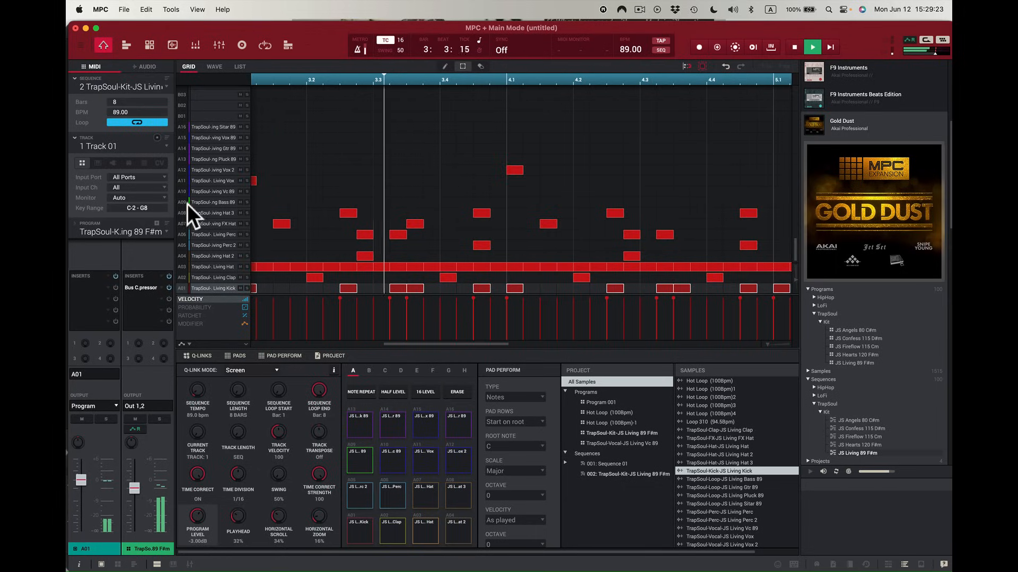
pyautogui.click(181, 189)
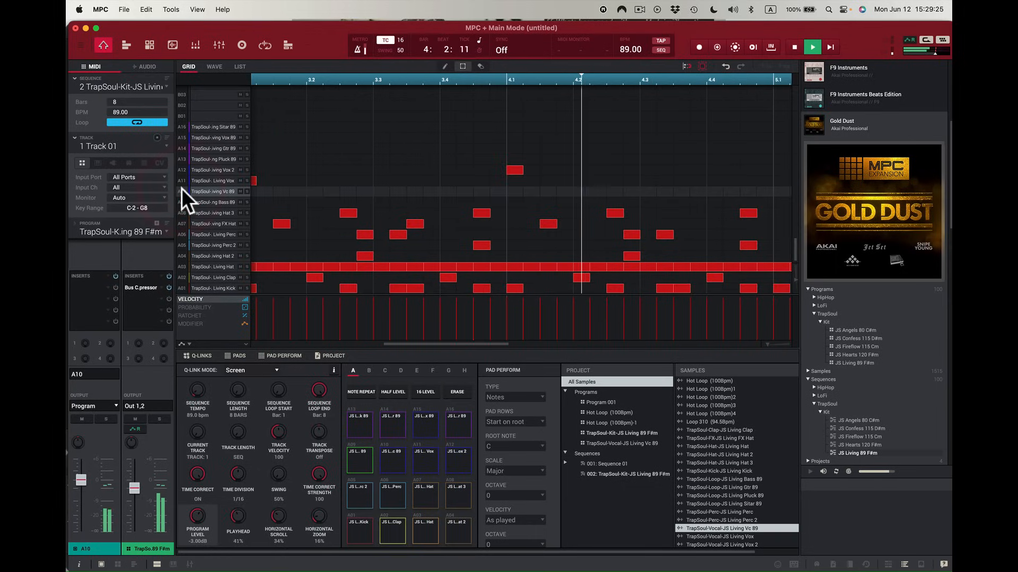
pyautogui.click(181, 202)
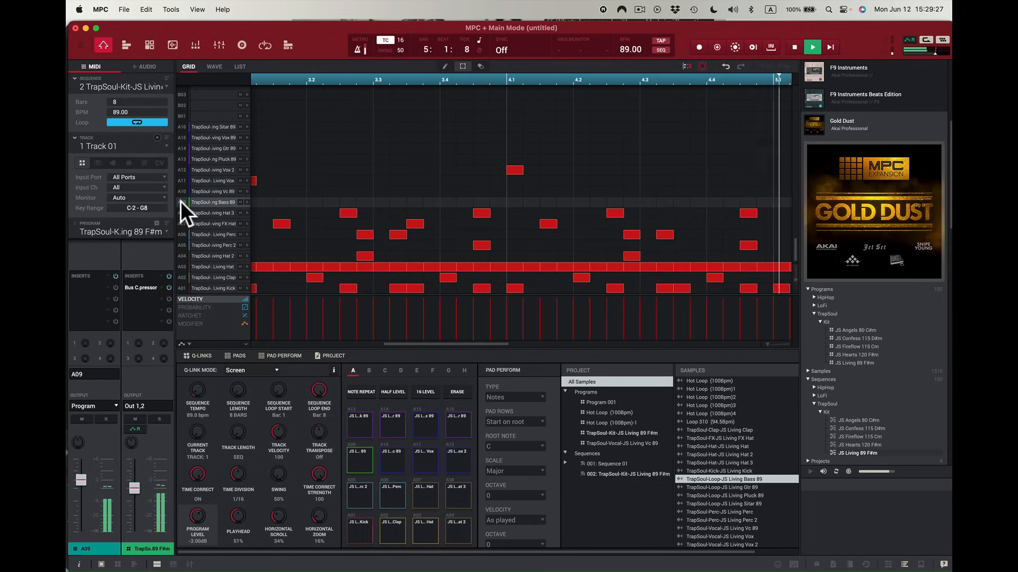
pyautogui.press('space')
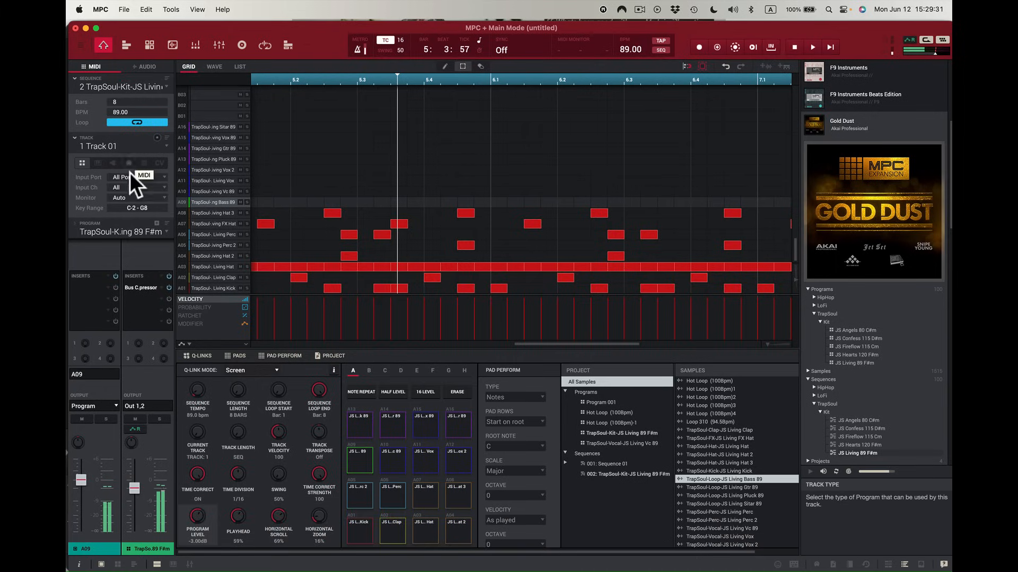
# Fit all eight bars in the grid and mute the bass loop on pad A09.
pyautogui.moveTo(770, 344); pyautogui.dragTo(730, 346)
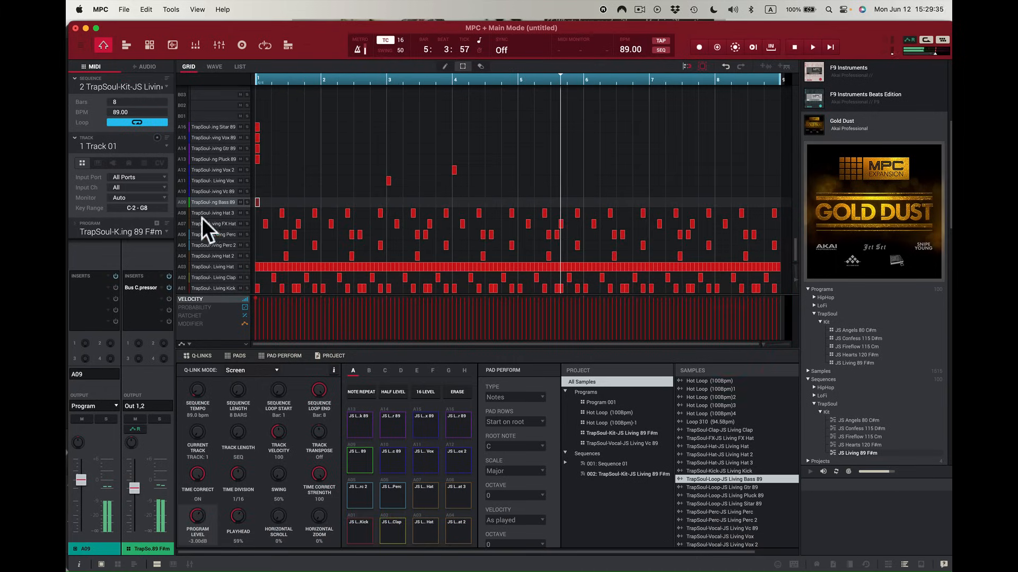
pyautogui.click(241, 201)
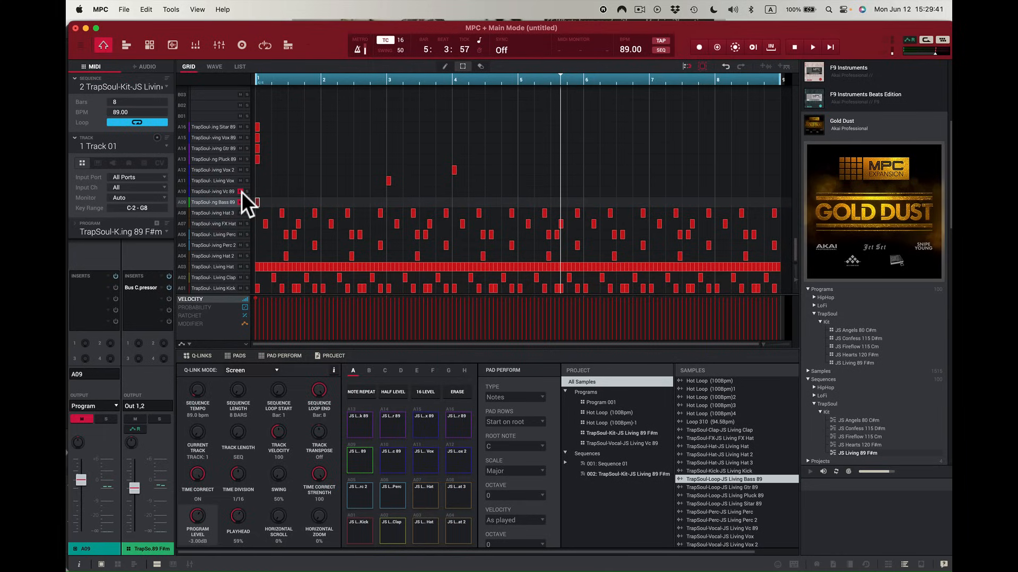
pyautogui.click(241, 192)
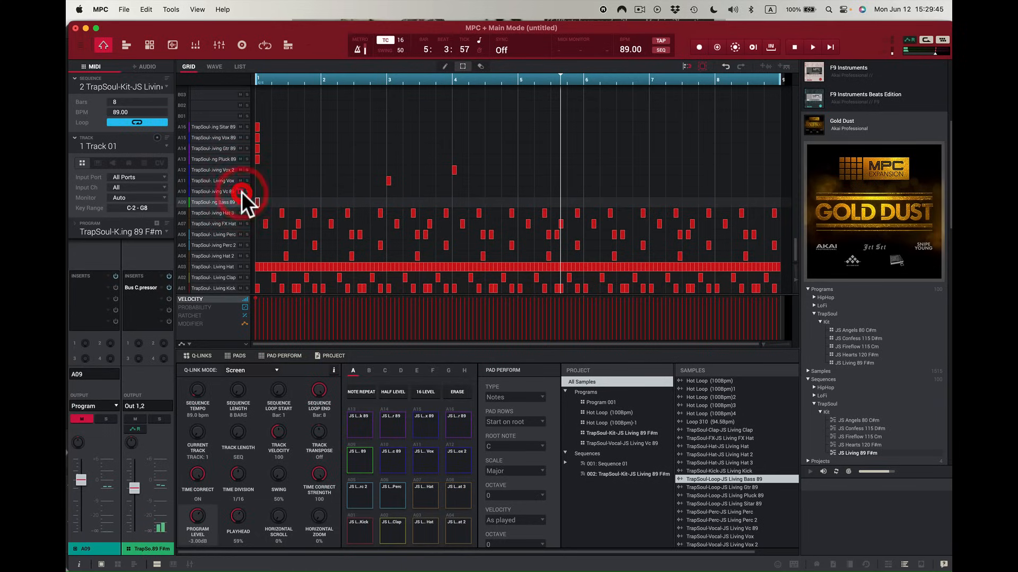
pyautogui.click(205, 191)
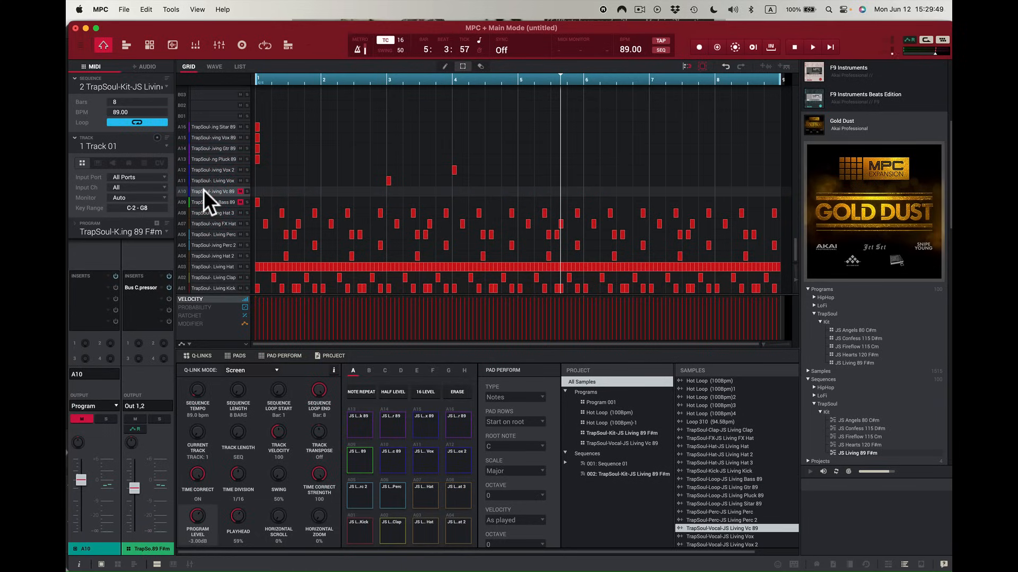
pyautogui.click(83, 419)
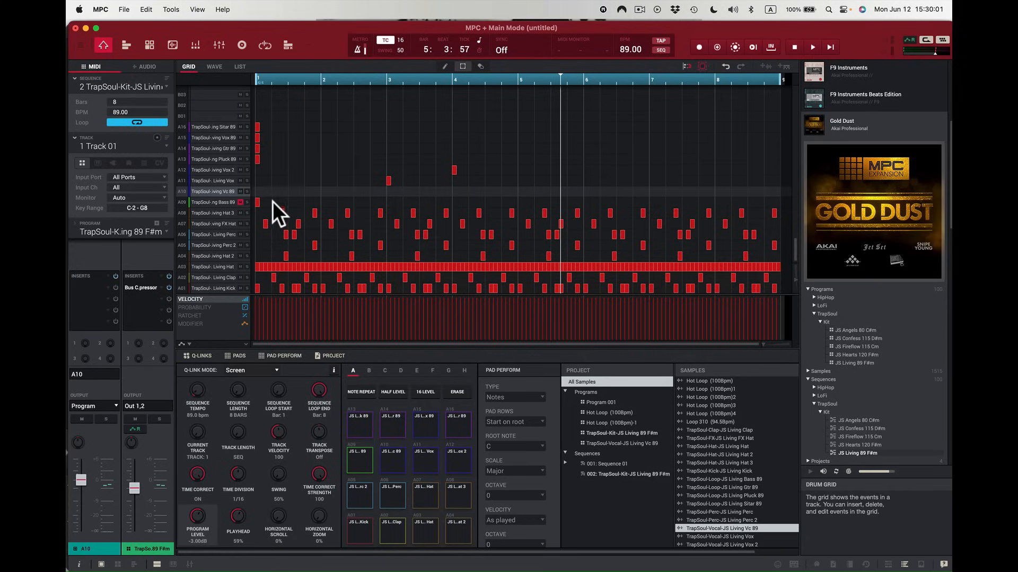
# Switch to unused track 2 and assign the sliced TrapSoul-Vocal-JS Living Vc 89 program to it.
pyautogui.click(168, 146)
pyautogui.click(148, 167)
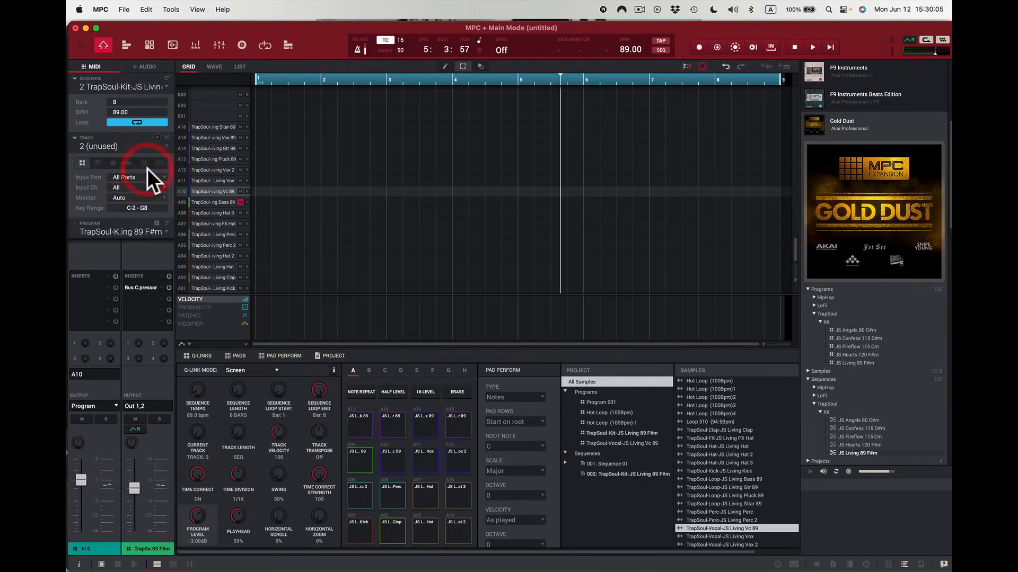
pyautogui.click(164, 229)
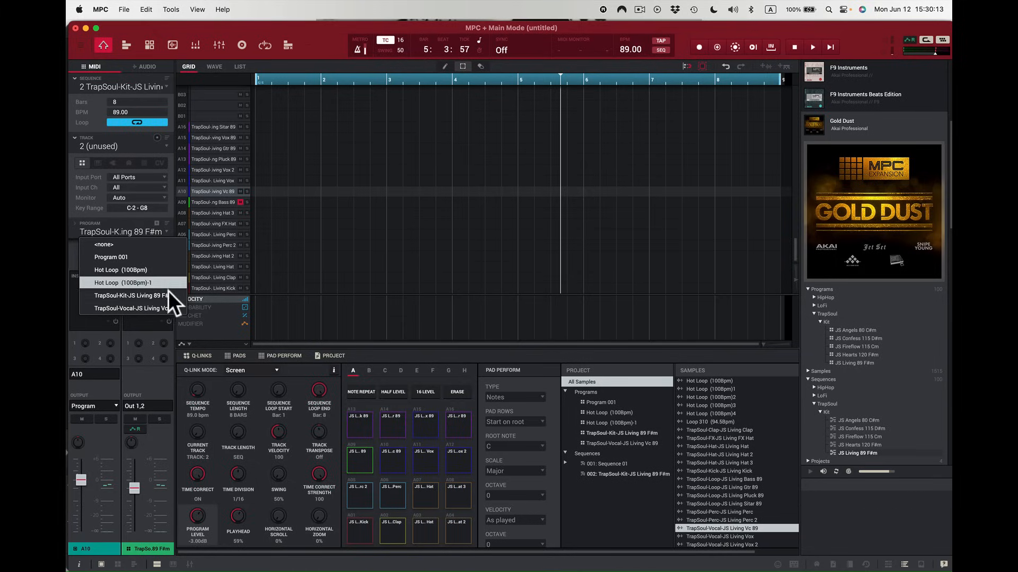
pyautogui.click(170, 308)
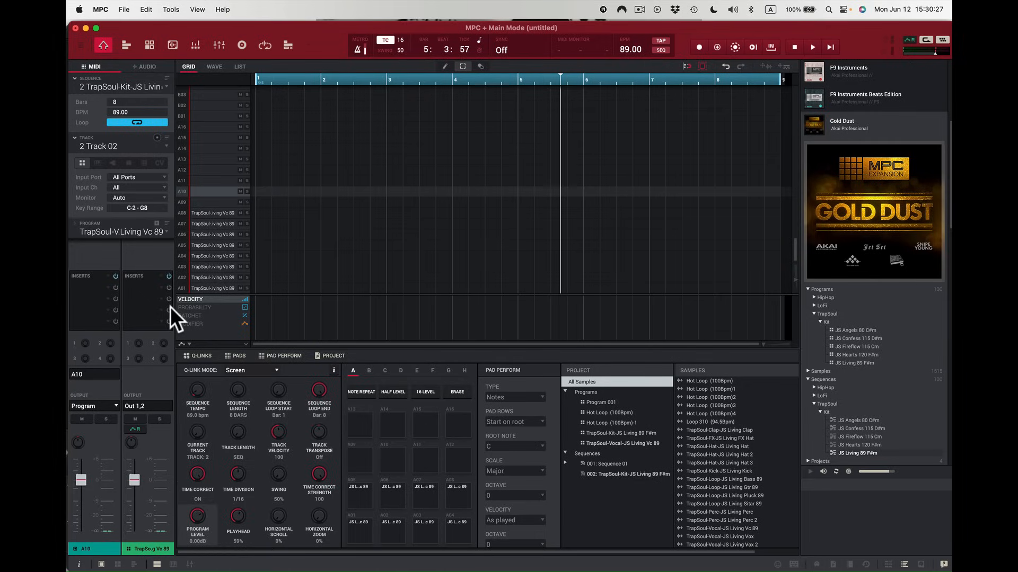
# Play the sequence and trigger vocal slices 1, 2, 3 and 5 from the pads over the beat.
pyautogui.press('space')
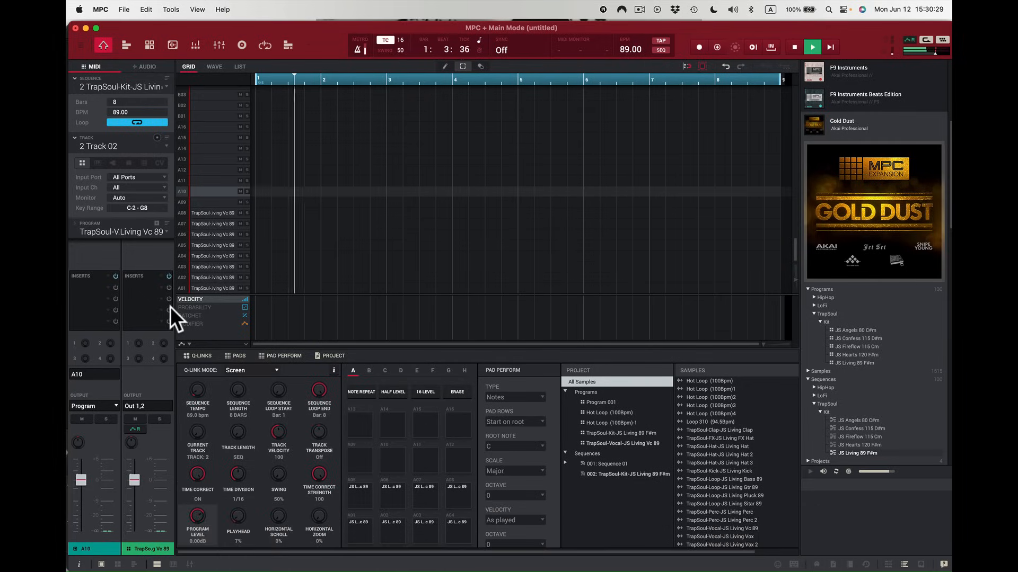
pyautogui.press('z')
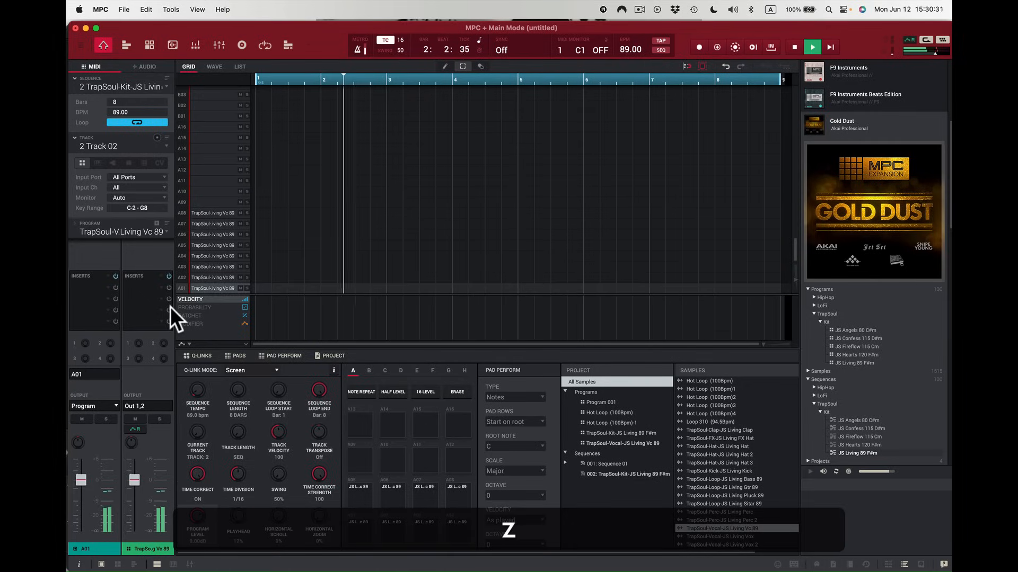
pyautogui.press('x')
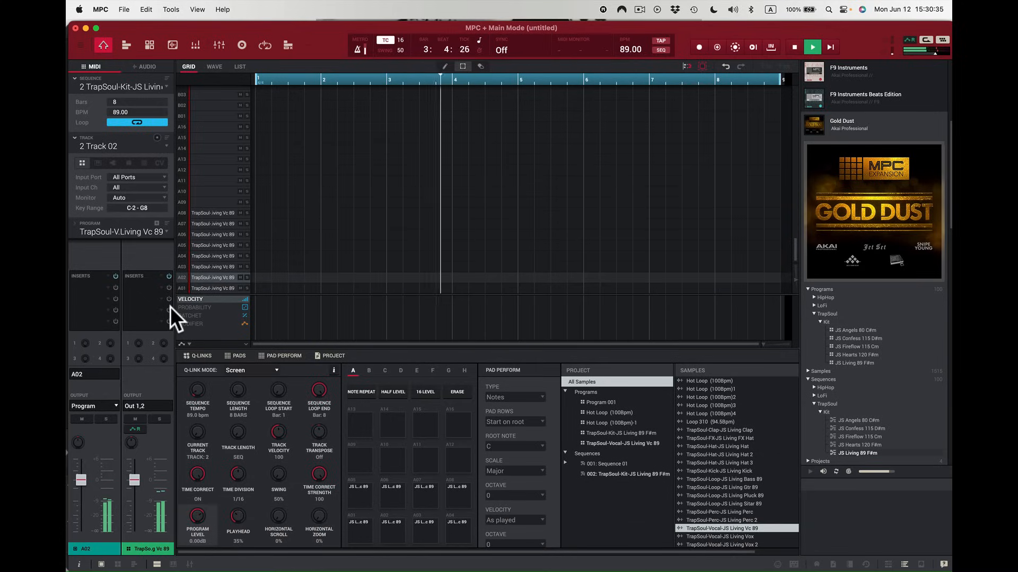
pyautogui.press('x')
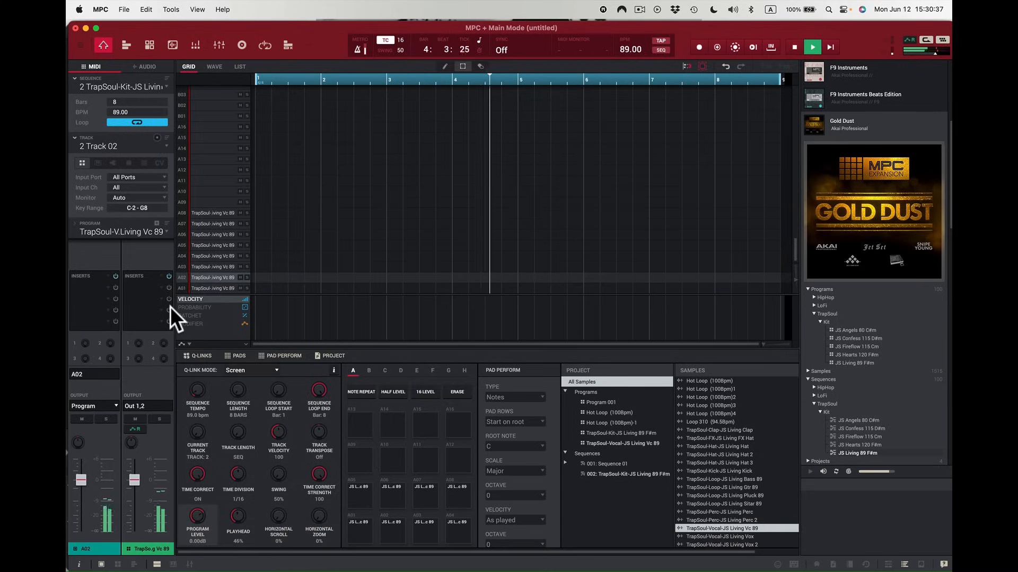
pyautogui.press('c')
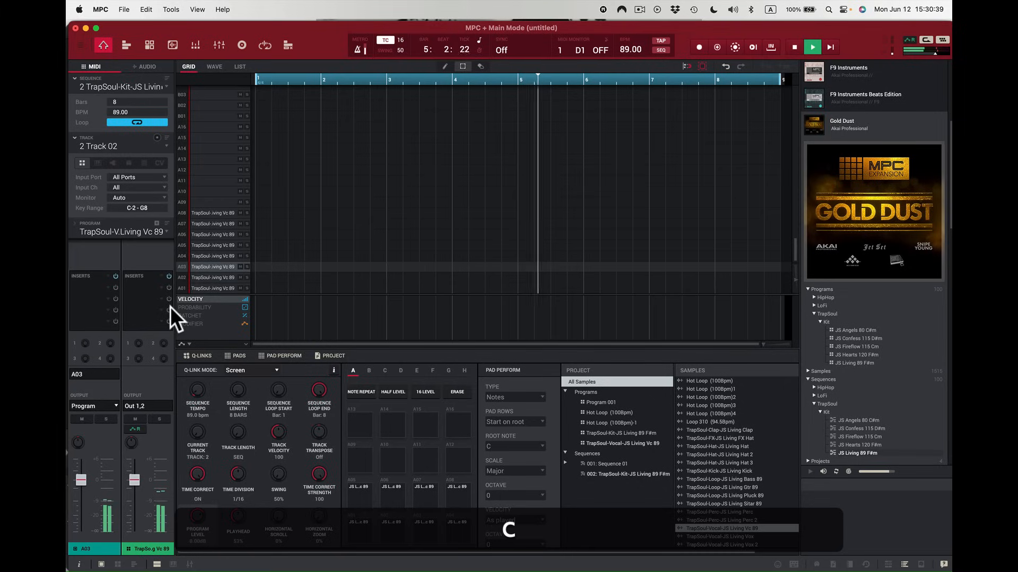
pyautogui.press('a')
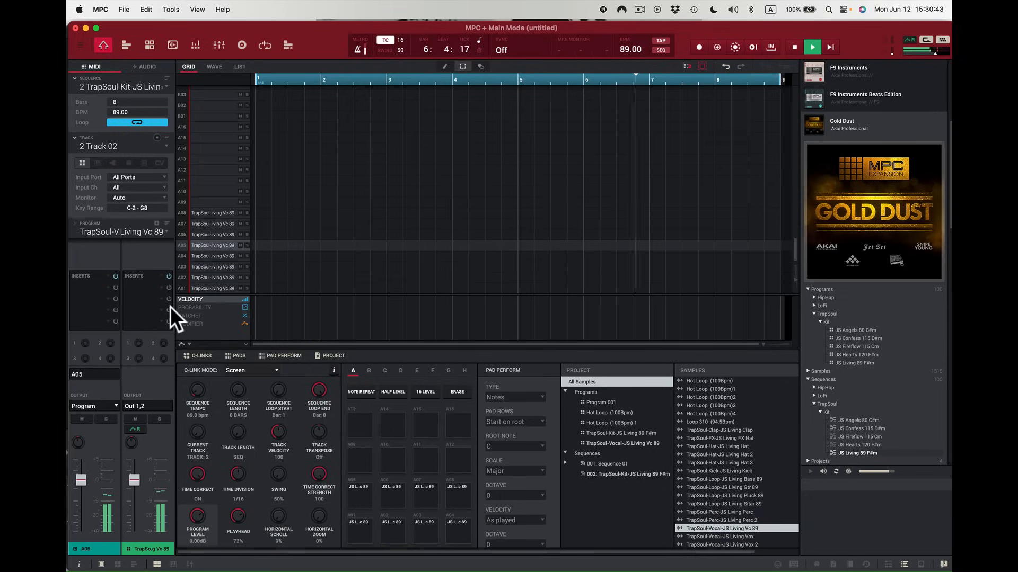
pyautogui.press('z')
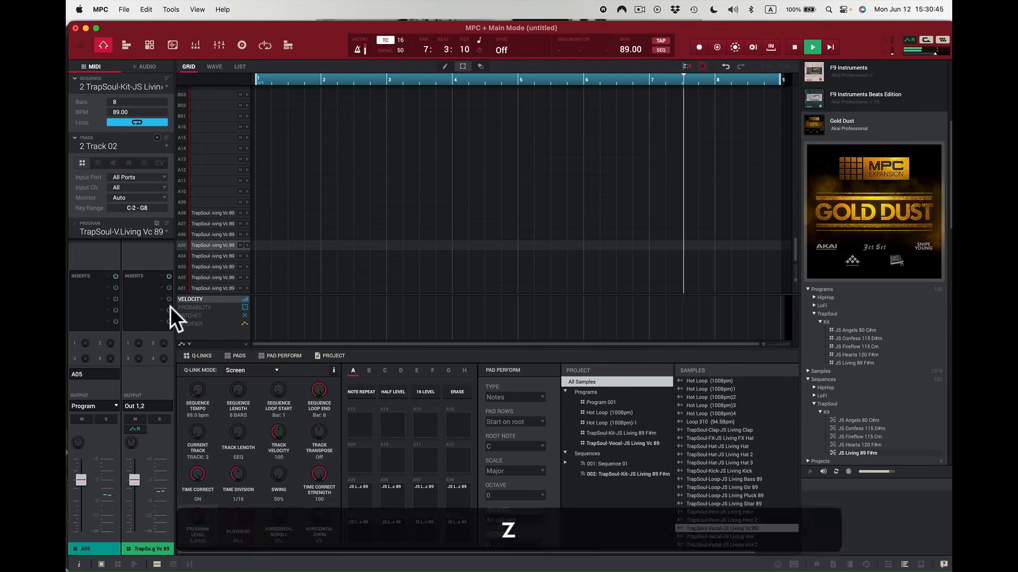
pyautogui.press('z')
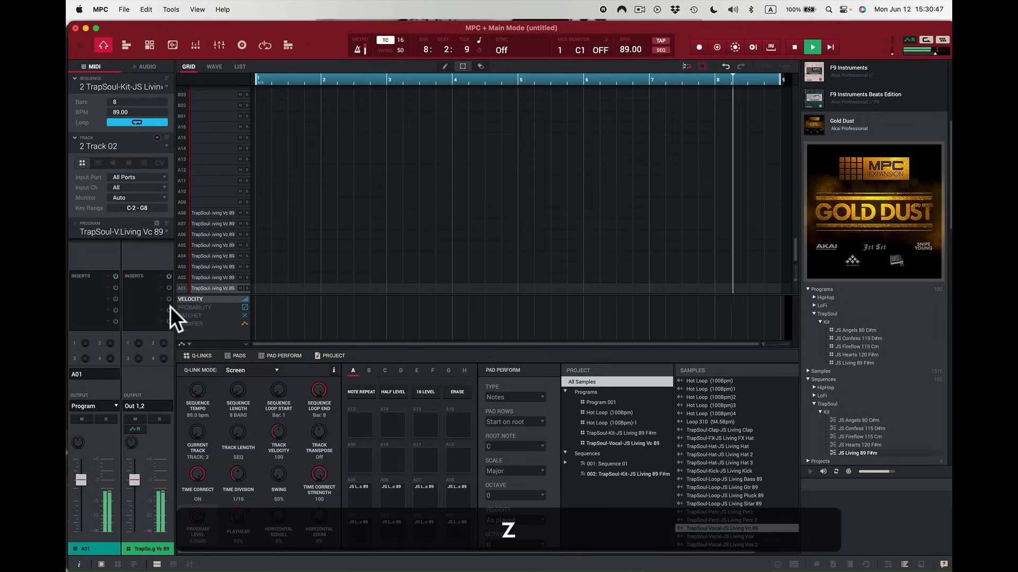
# Alternate between vocal slices 8 and 3 on the pads over the running beat, and stop playback.
pyautogui.press('f')
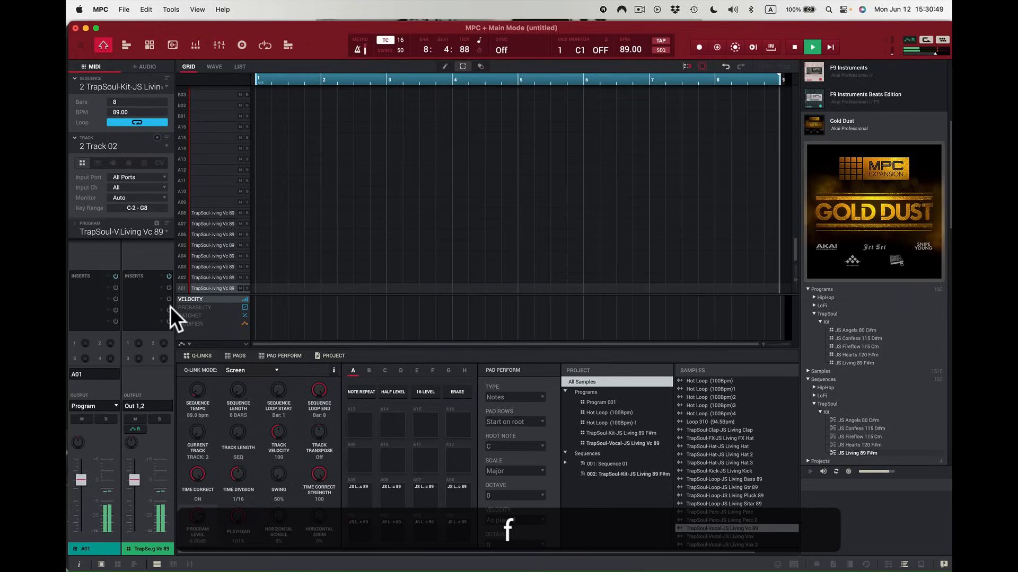
pyautogui.press('f')
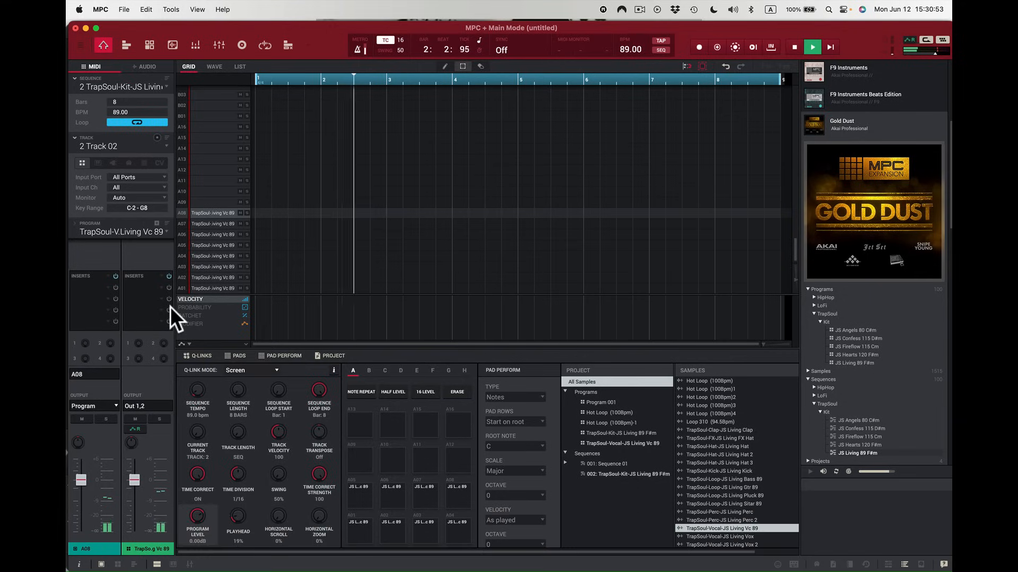
pyautogui.press('f')
pyautogui.press('c')
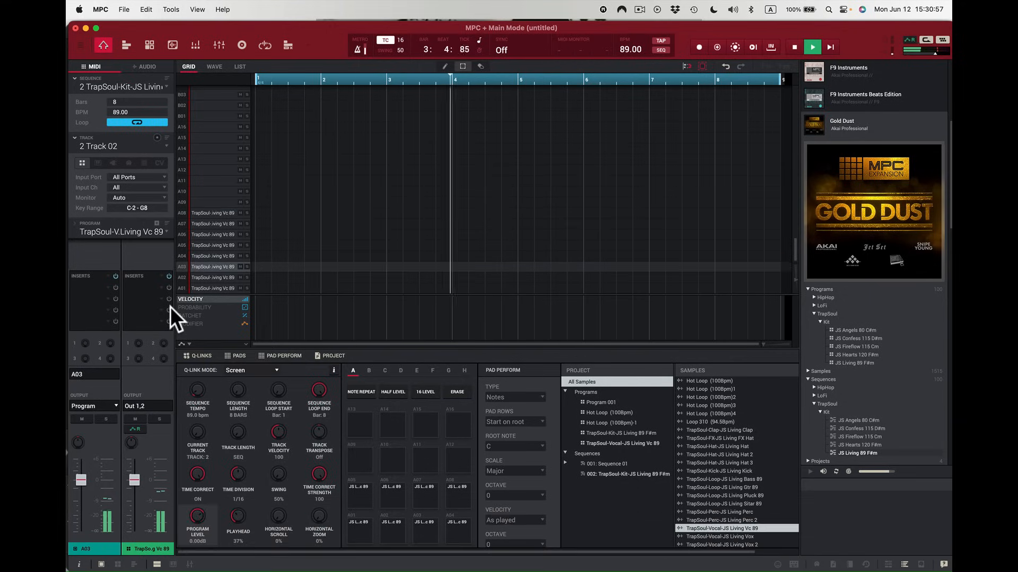
pyautogui.press('f')
pyautogui.press('c')
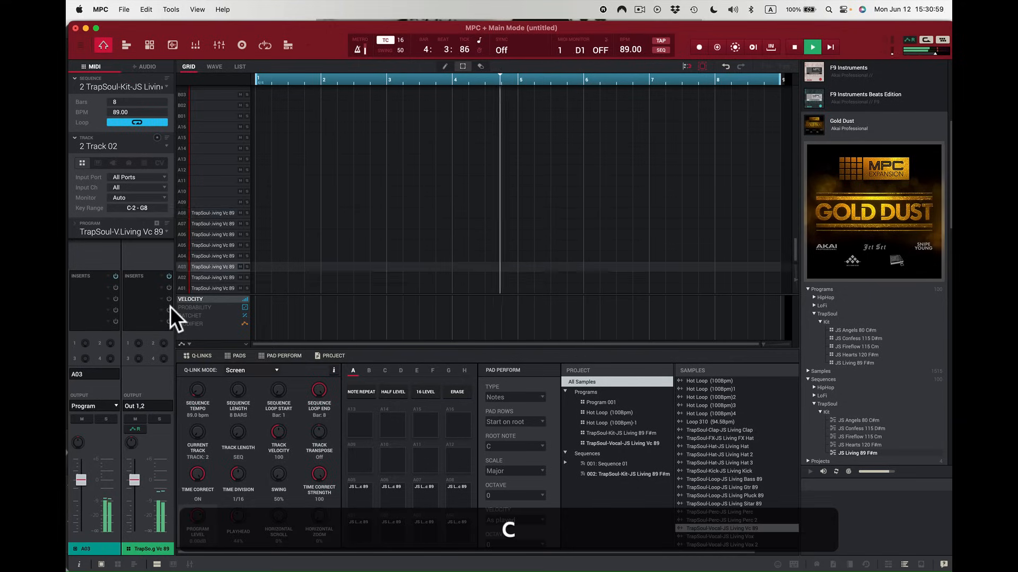
pyautogui.press('f')
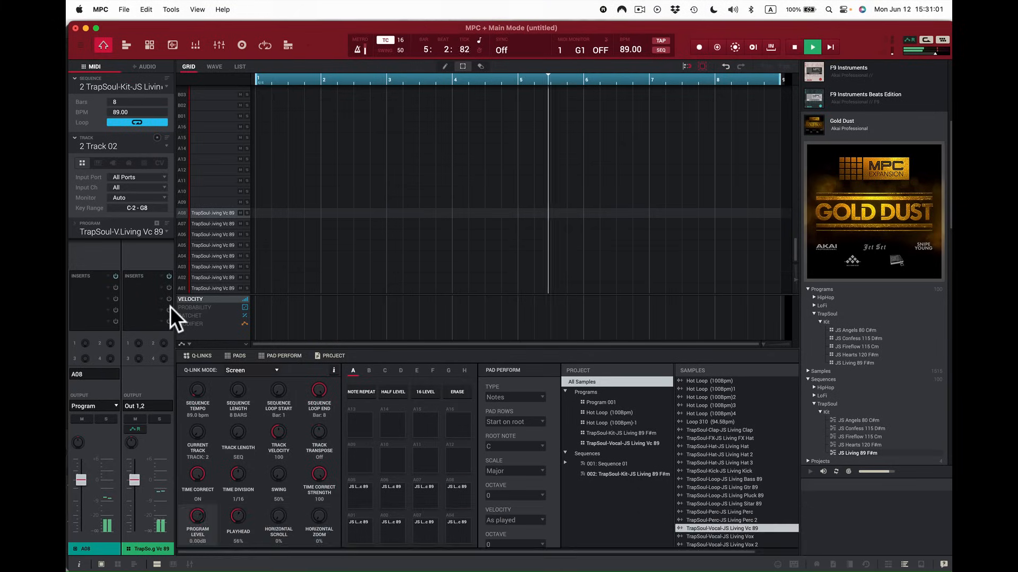
pyautogui.press('c')
pyautogui.press('f')
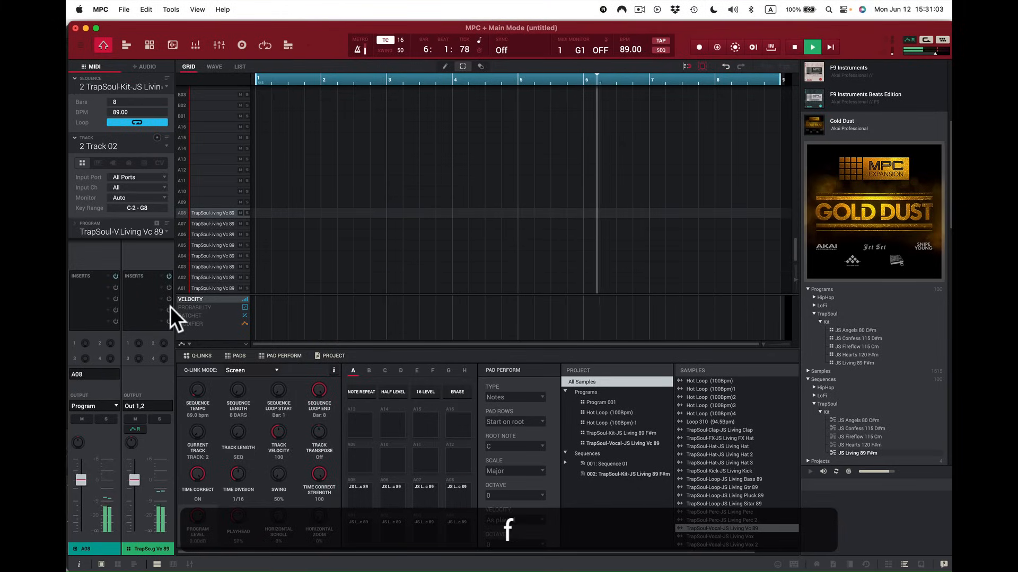
pyautogui.press('space')
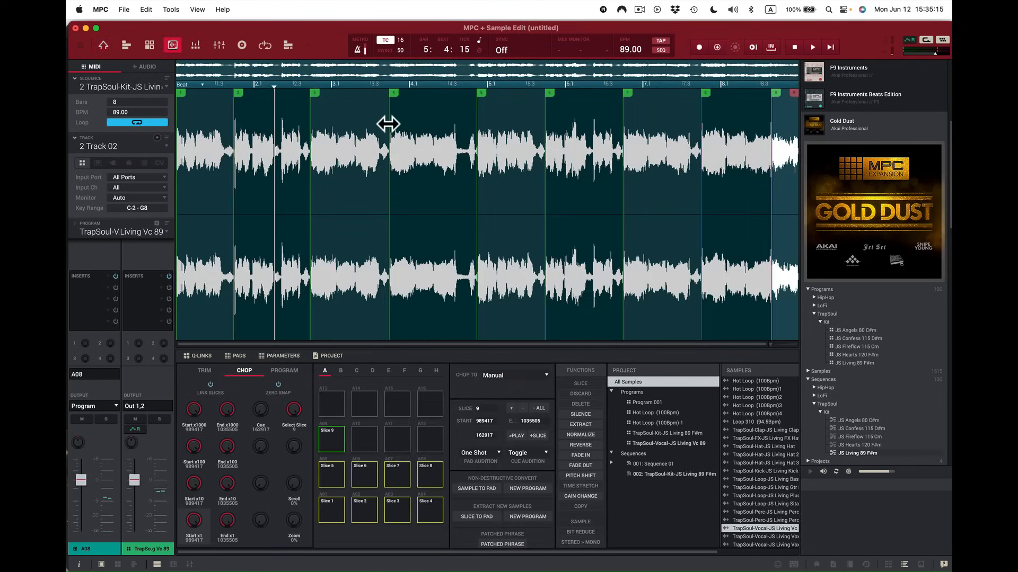
# Try splitting slice 3 of the vocal sample with a new marker at sample 290004, and undo the split.
pyautogui.click(353, 93)
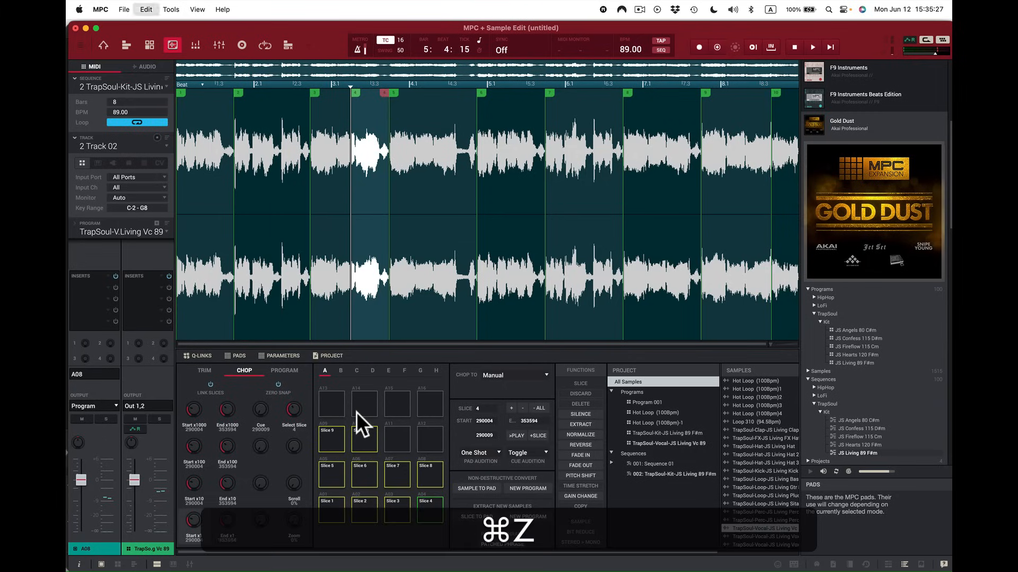
pyautogui.press('super+z')
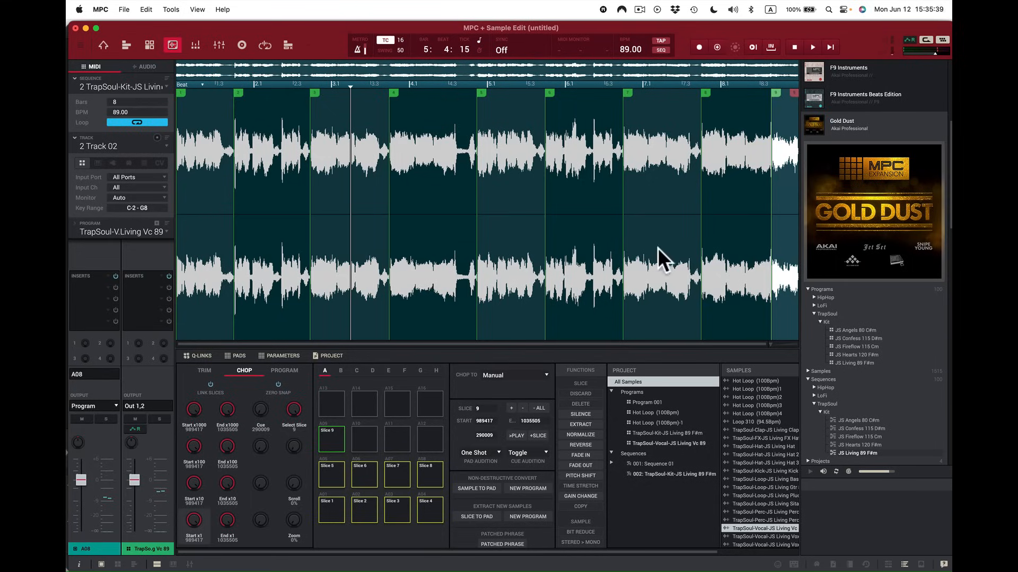
# Split slice 6 of the vocal sample with a new marker at sample 690049, and audition the new slice 7.
pyautogui.click(549, 92)
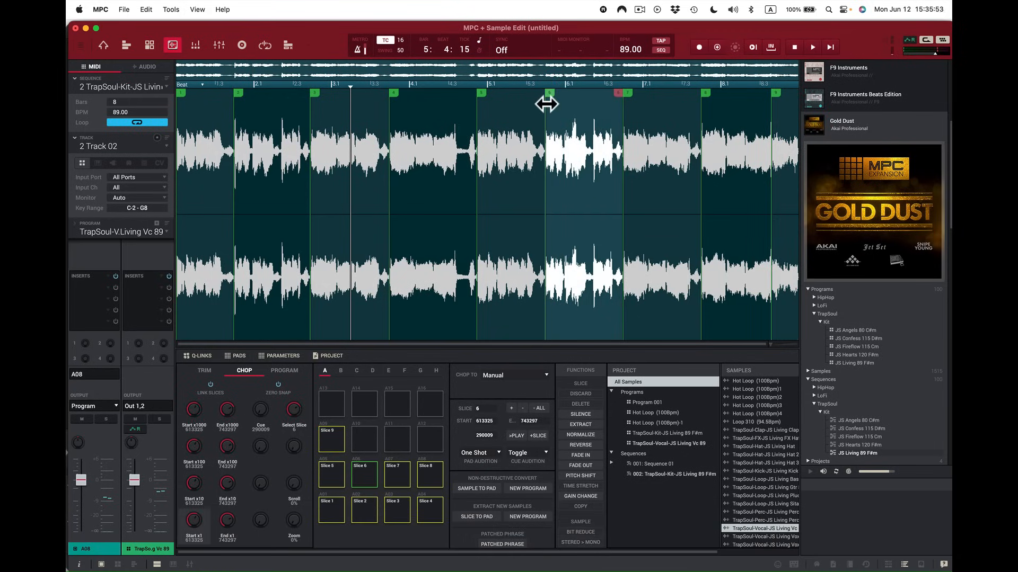
pyautogui.click(602, 81)
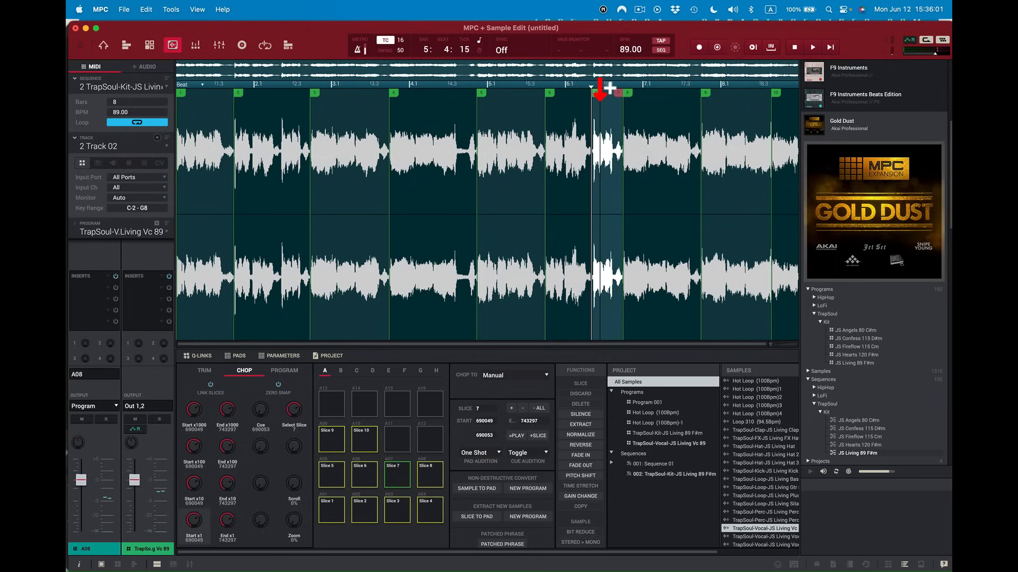
pyautogui.press('s')
pyautogui.press('d')
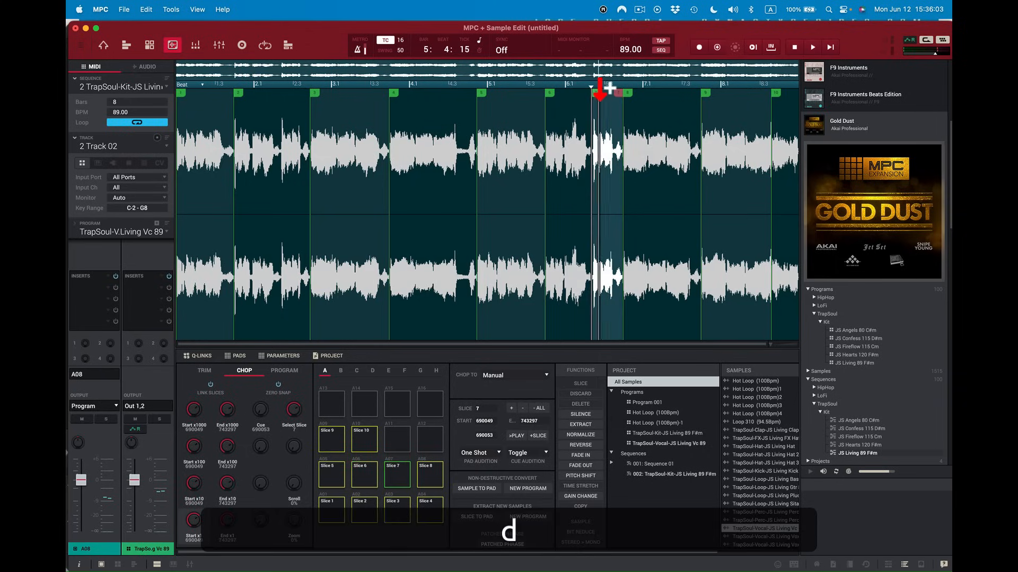
pyautogui.press('d')
pyautogui.press('d')
pyautogui.press('d')
pyautogui.press('d')
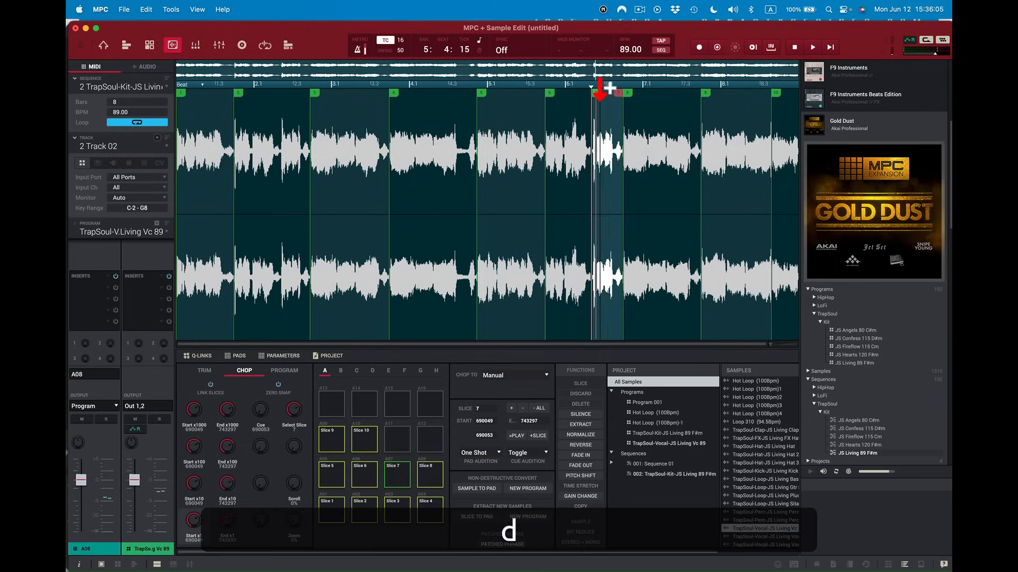
pyautogui.press('d')
pyautogui.press('d')
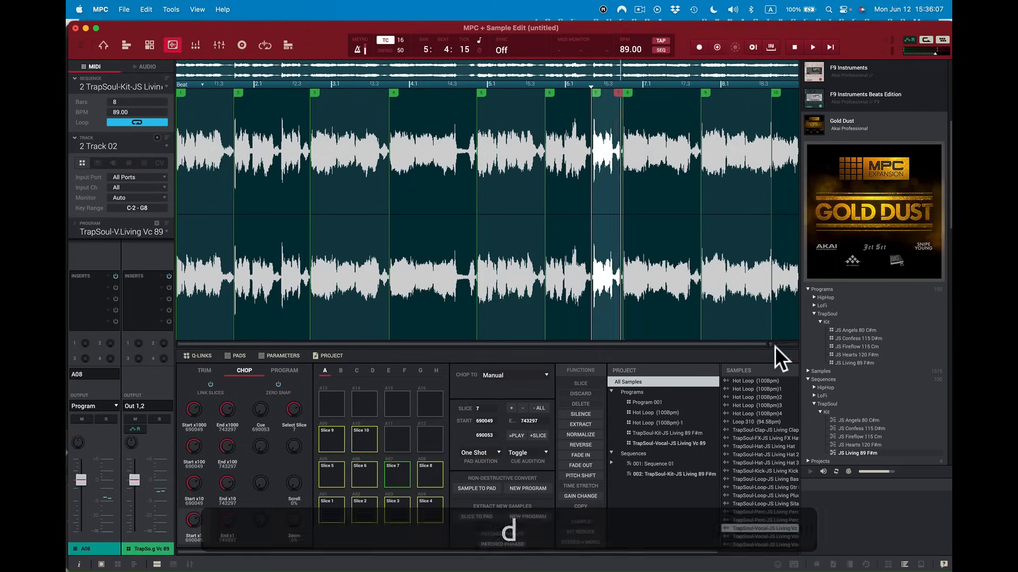
# Move the start of slice 7 to sample 694157, right at the vocal's onset, and audition the slice.
pyautogui.click(772, 345)
pyautogui.press('d')
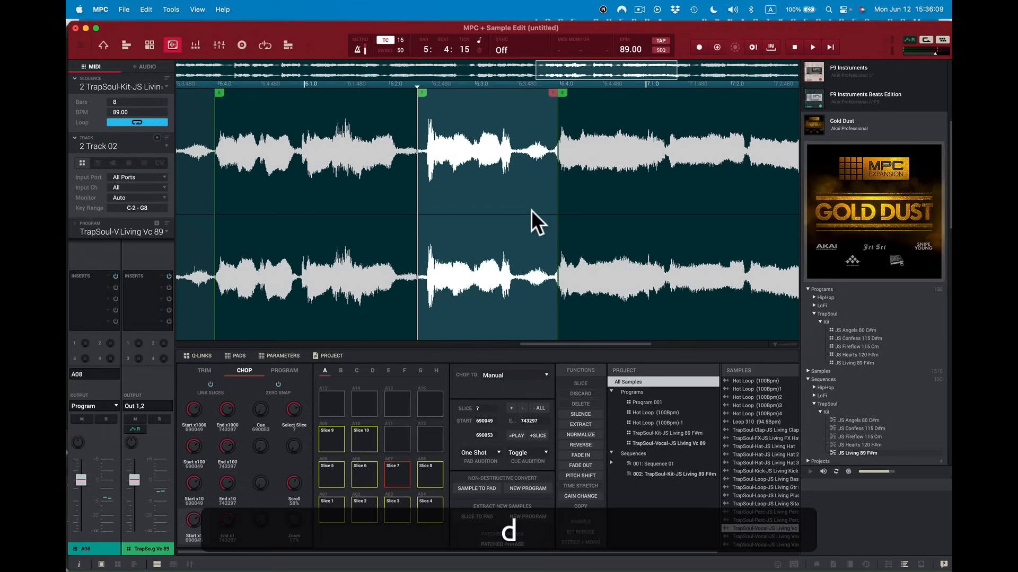
pyautogui.moveTo(418, 92)
pyautogui.mouseDown()
pyautogui.moveTo(433, 85)
pyautogui.moveTo(427, 97)
pyautogui.mouseUp()
pyautogui.press('d')
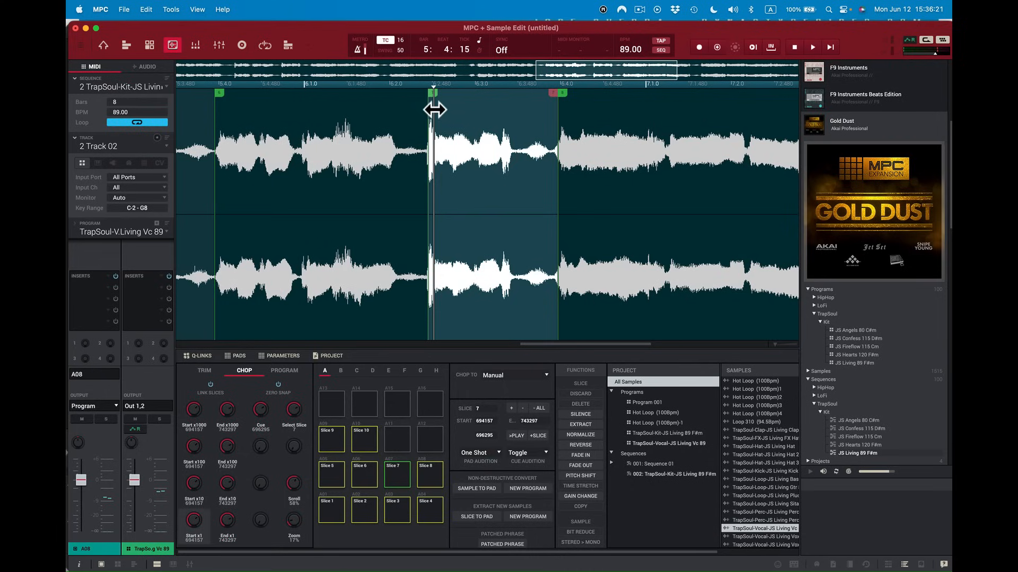
pyautogui.moveTo(781, 342); pyautogui.dragTo(745, 344)
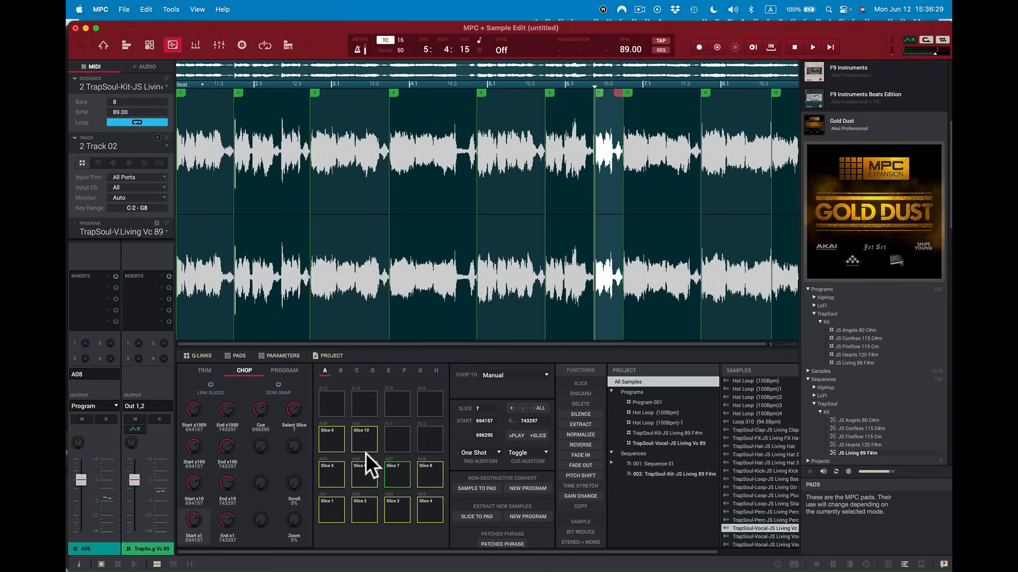
pyautogui.press('shift+super')
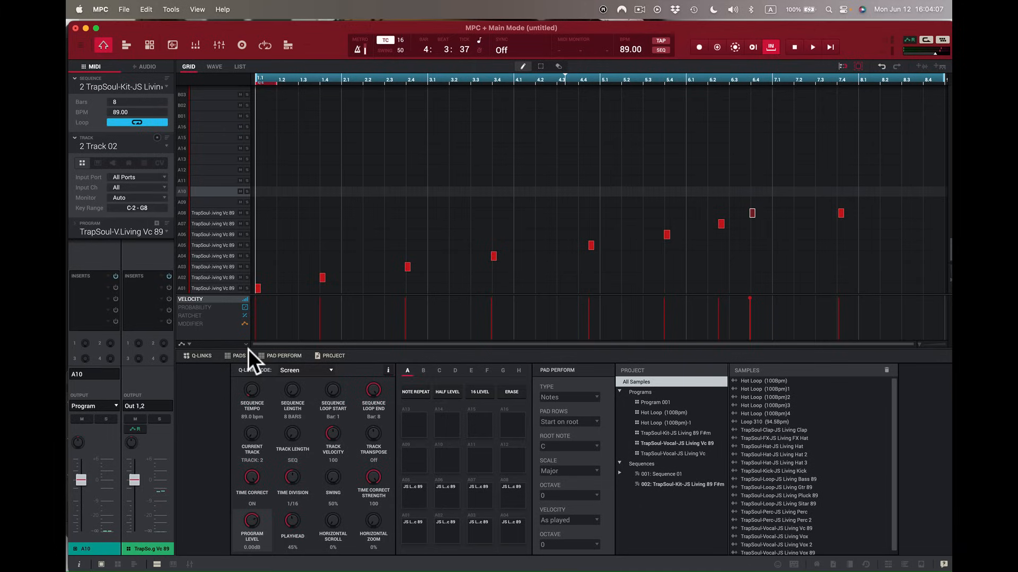
# Audition vocal slices 1, 2, 4 and 6 from the pads on Track 02, and play the sequence.
pyautogui.press('x')
pyautogui.press('v')
pyautogui.press('s')
pyautogui.press('v')
pyautogui.press('x')
pyautogui.press('z')
pyautogui.press('z')
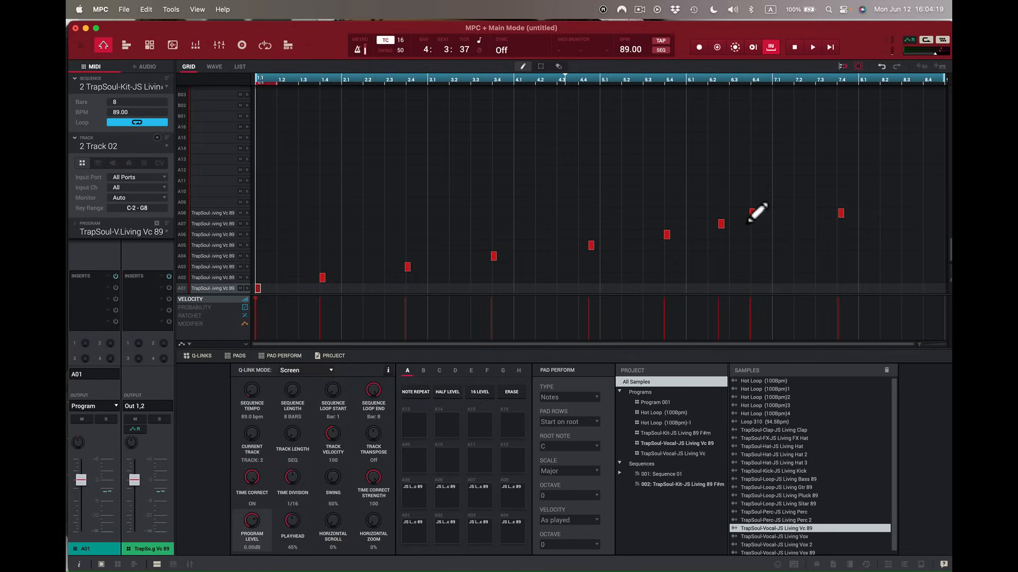
pyautogui.press('space')
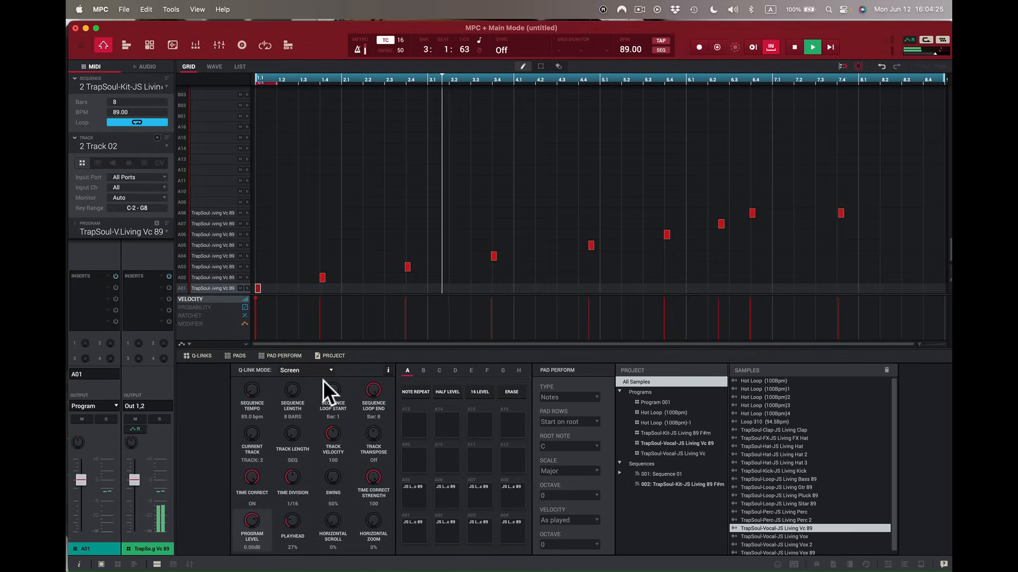
# Switch to Track 01 during playback and unmute the guitar, pluck and sitar loop pads.
pyautogui.click(165, 145)
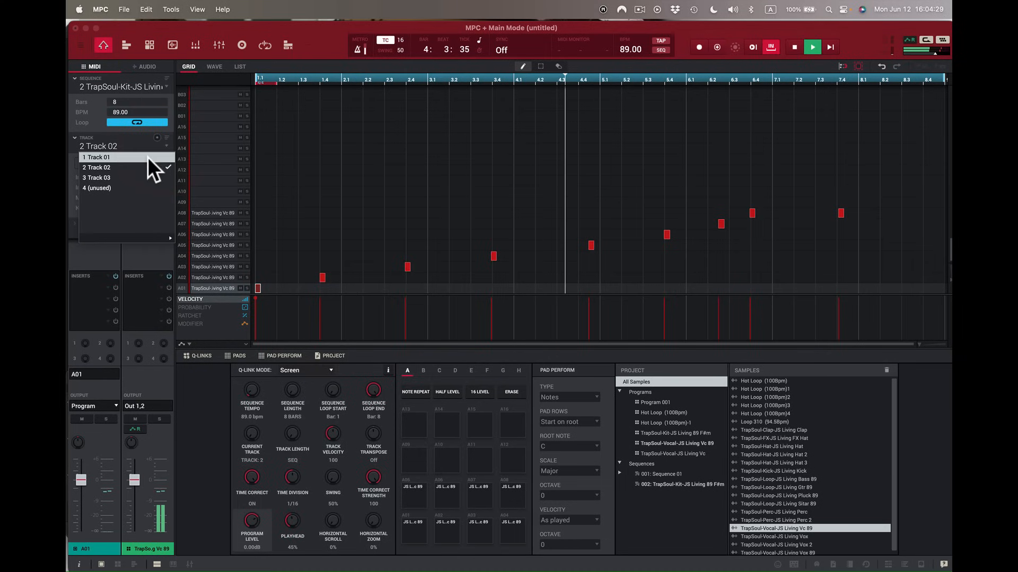
pyautogui.click(148, 157)
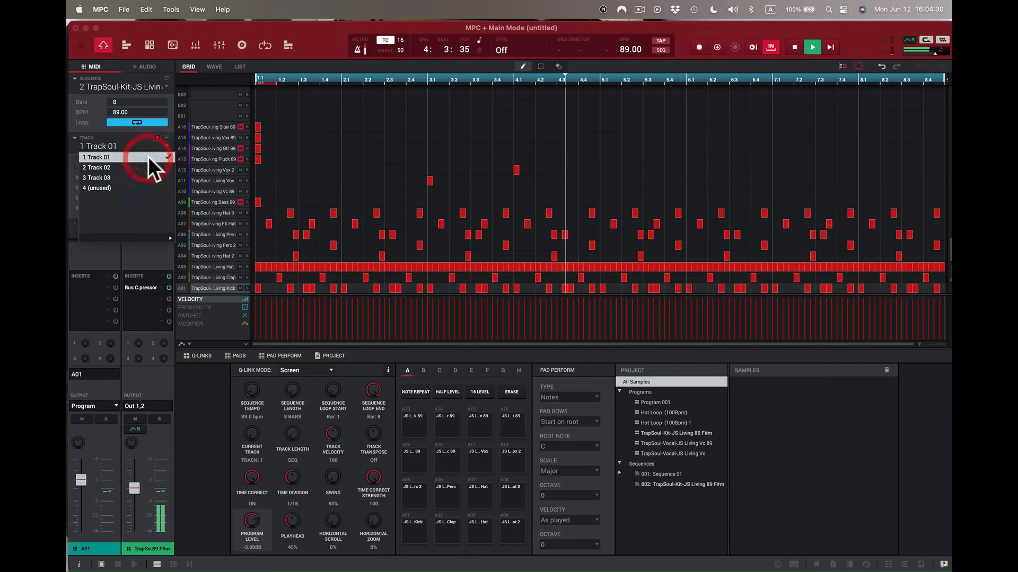
pyautogui.click(240, 147)
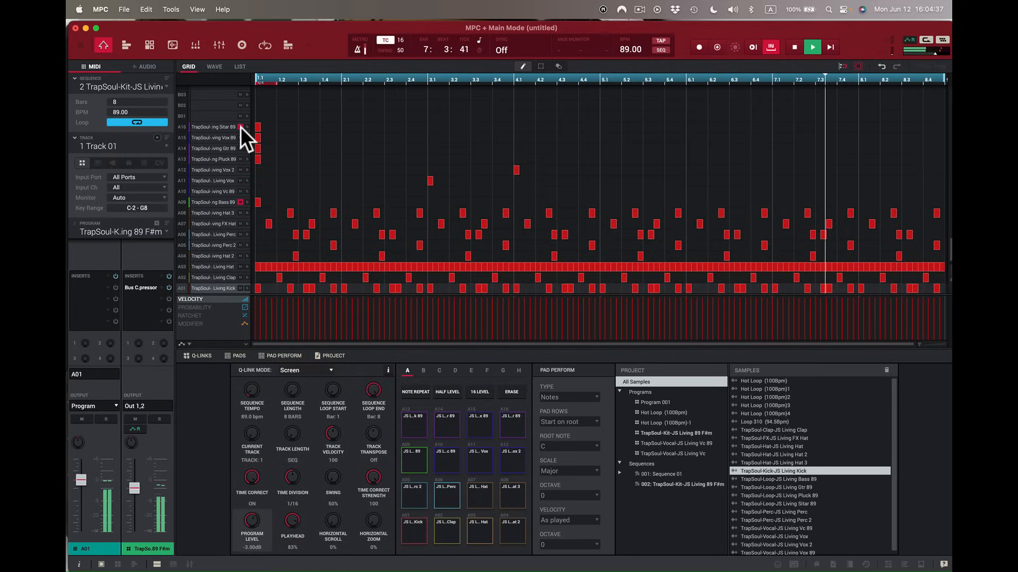
pyautogui.click(240, 126)
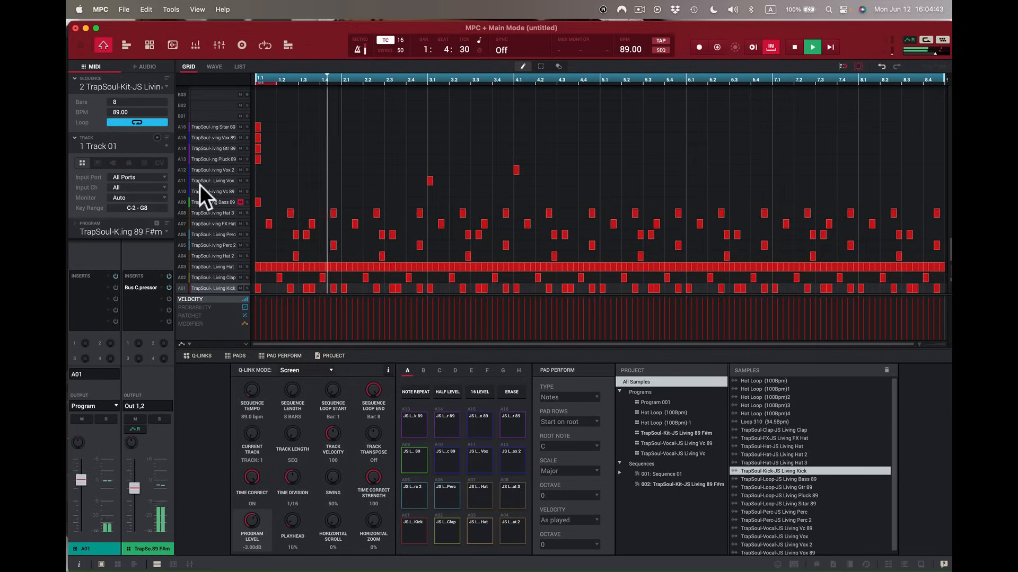
# Switch to Track 03 and unmute it in the Channel Mixer.
pyautogui.click(166, 143)
pyautogui.click(153, 174)
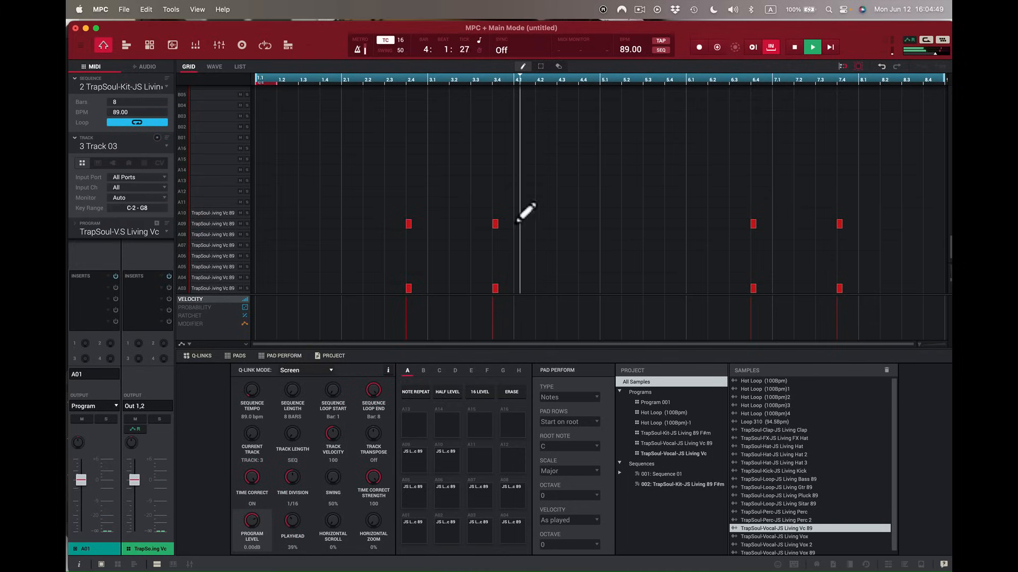
pyautogui.click(201, 43)
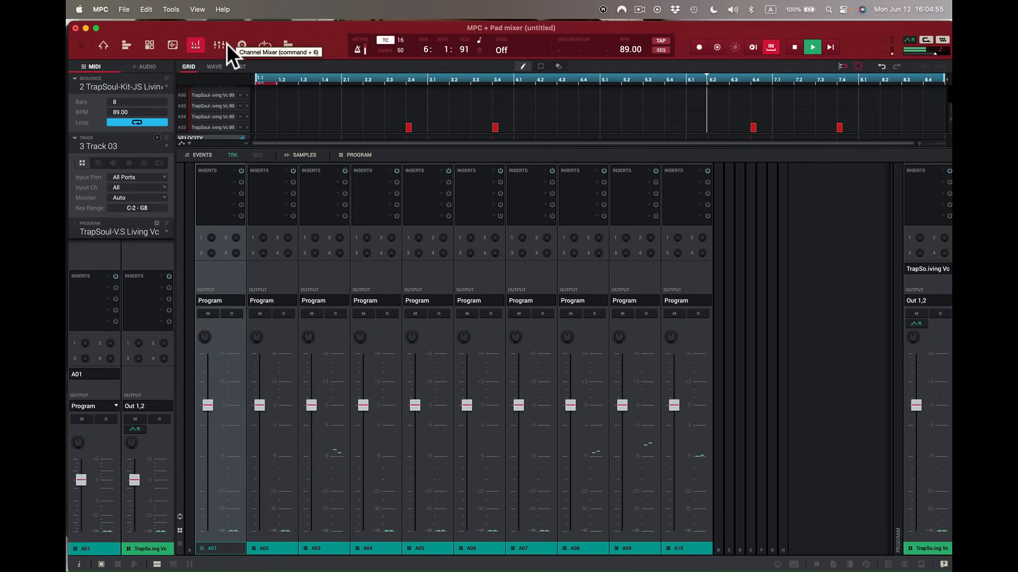
pyautogui.click(224, 43)
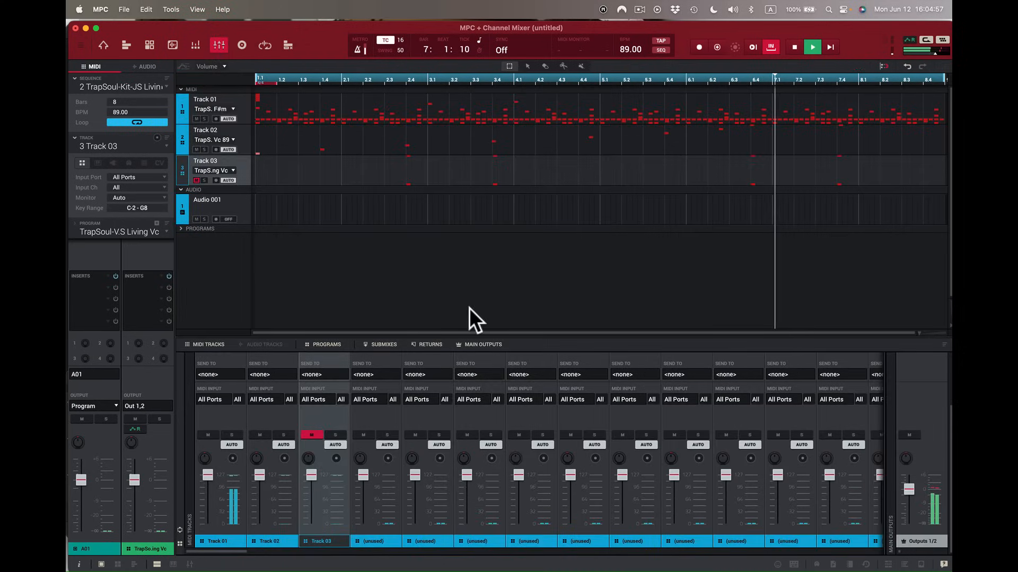
pyautogui.click(311, 435)
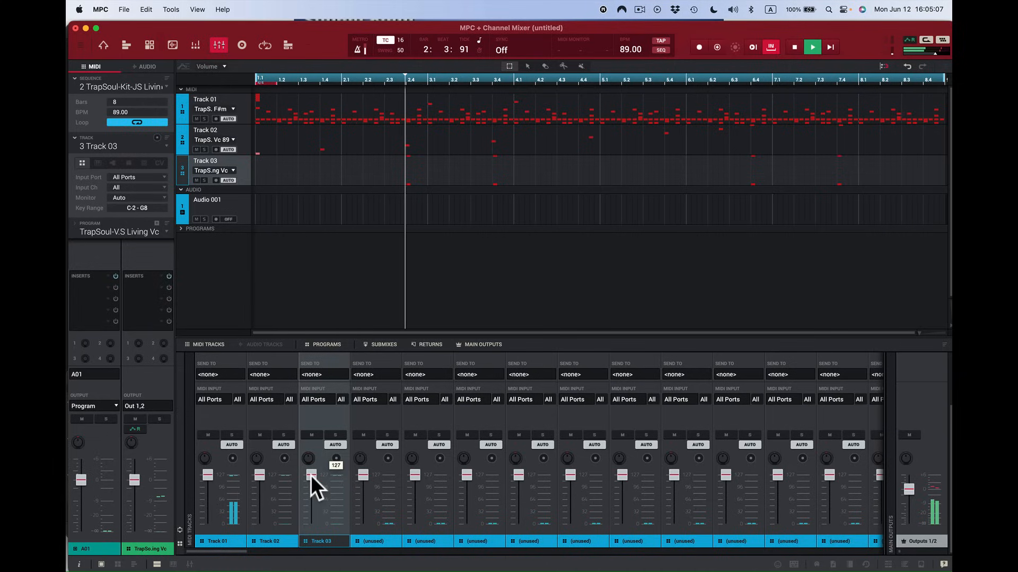
# Try lowering Track 03's level to 123, restore it to 127, and stop playback.
pyautogui.moveTo(310, 475); pyautogui.dragTo(313, 469)
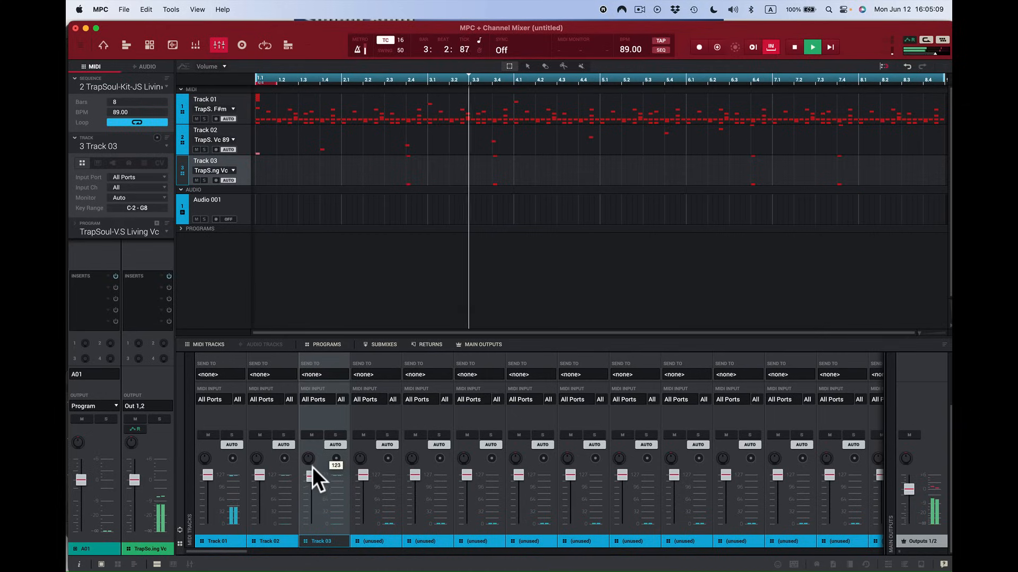
pyautogui.click(313, 465)
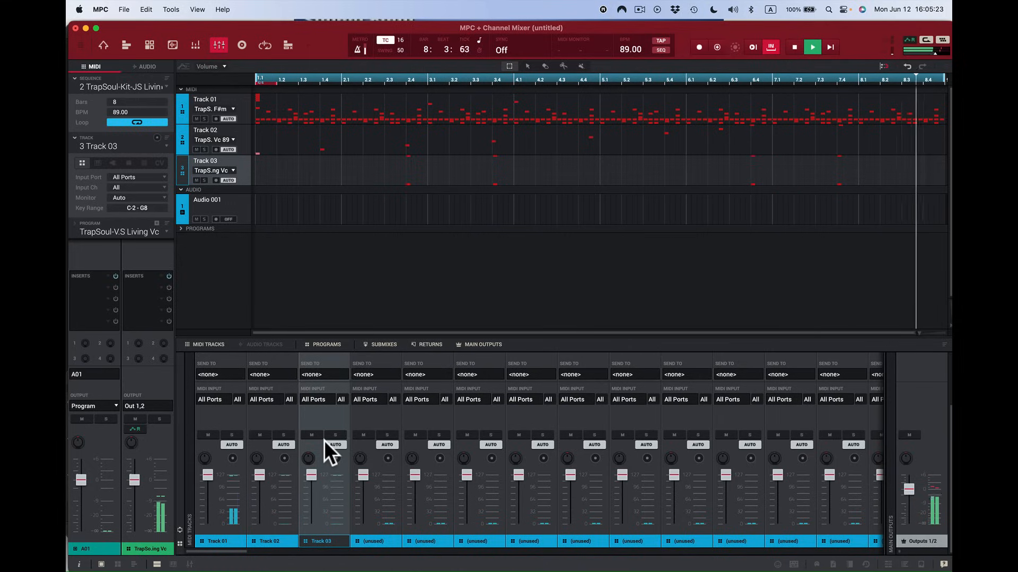
pyautogui.press('space')
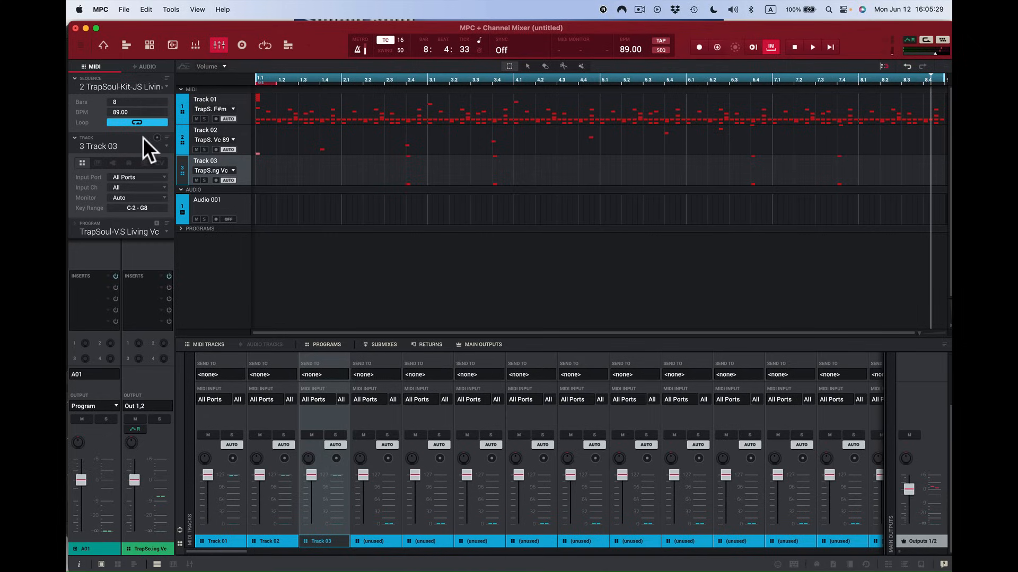
# Return to Main Mode and audition vocal slices 9 and 3 of Track 03 from the pads.
pyautogui.click(103, 44)
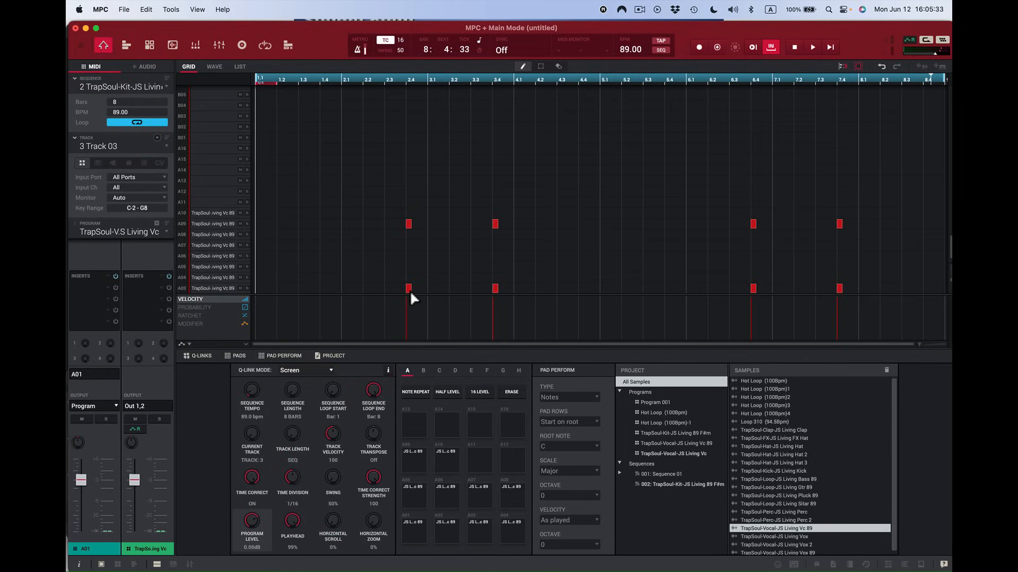
pyautogui.press('q')
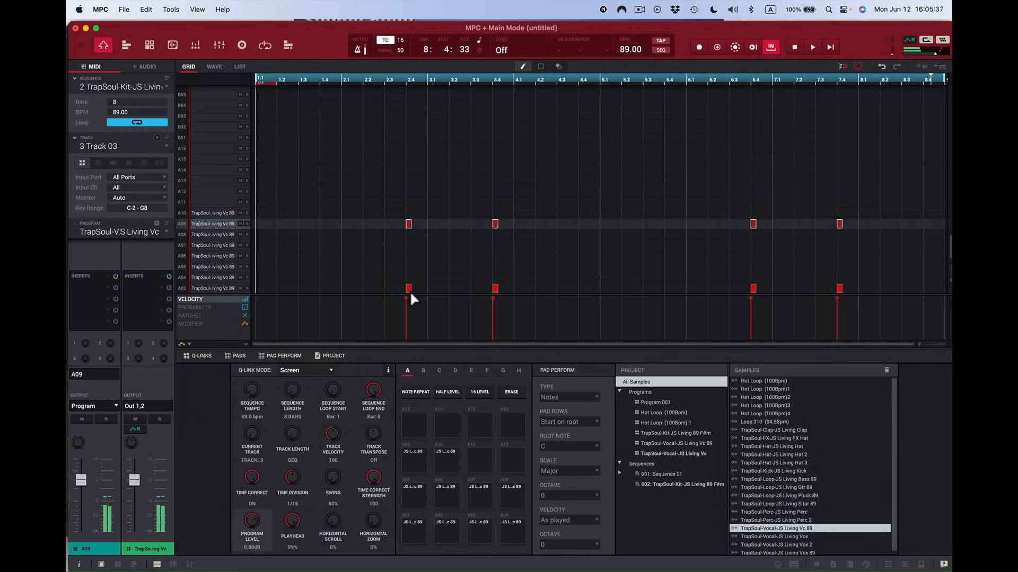
pyautogui.press('c')
pyautogui.press('c')
pyautogui.press('q')
pyautogui.press('q')
pyautogui.press('c')
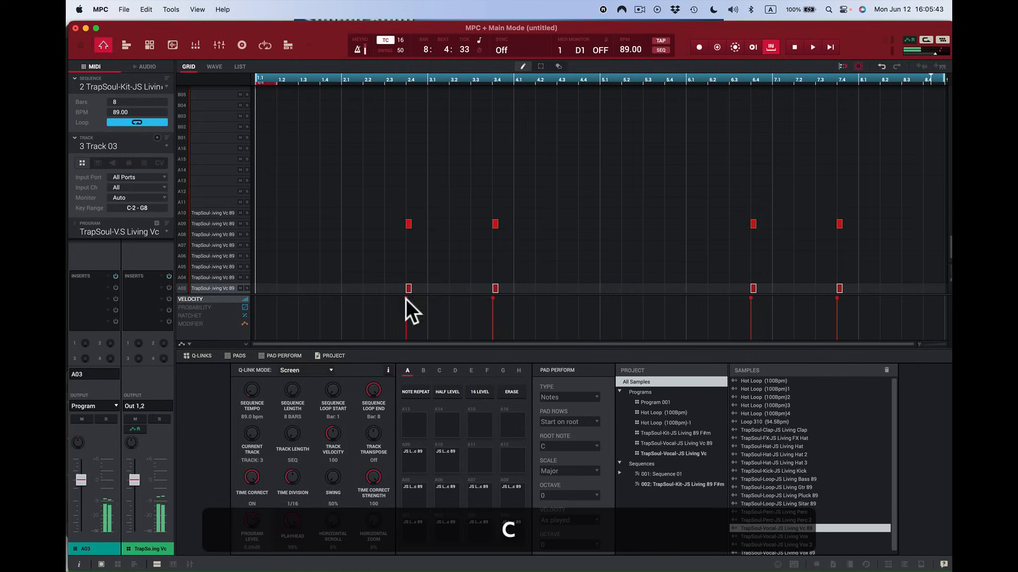
# Insert the AIR Vocal Harmonizer effect in pad A03's first insert slot, and audition slices 9 and 3.
pyautogui.click(109, 288)
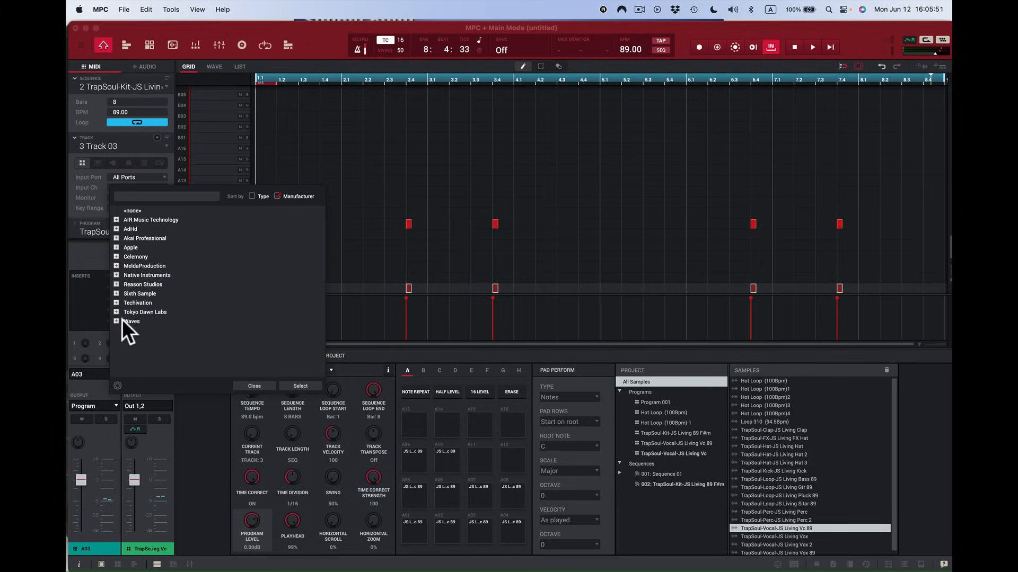
pyautogui.click(116, 219)
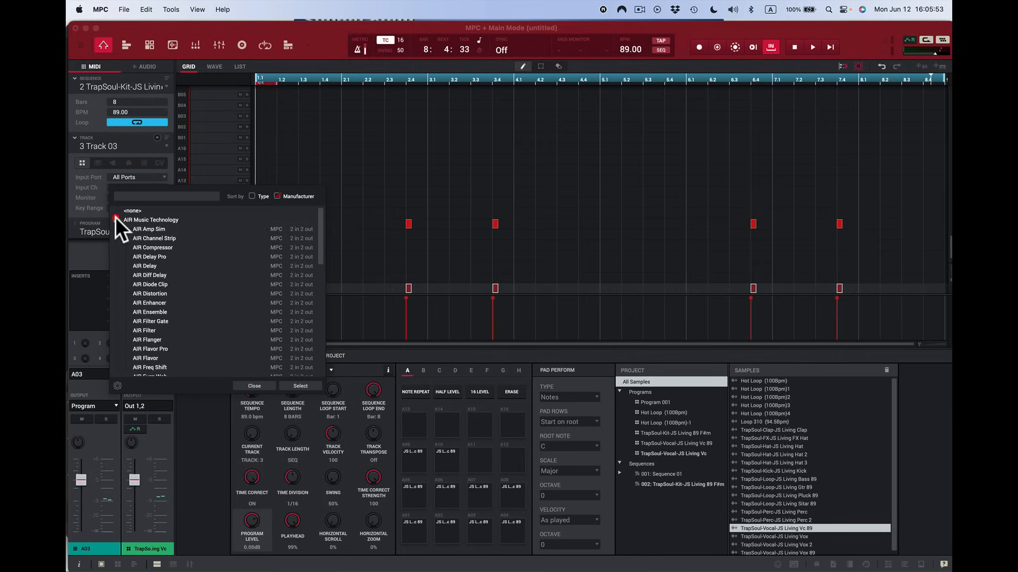
pyautogui.scroll(-10, 183, 321)
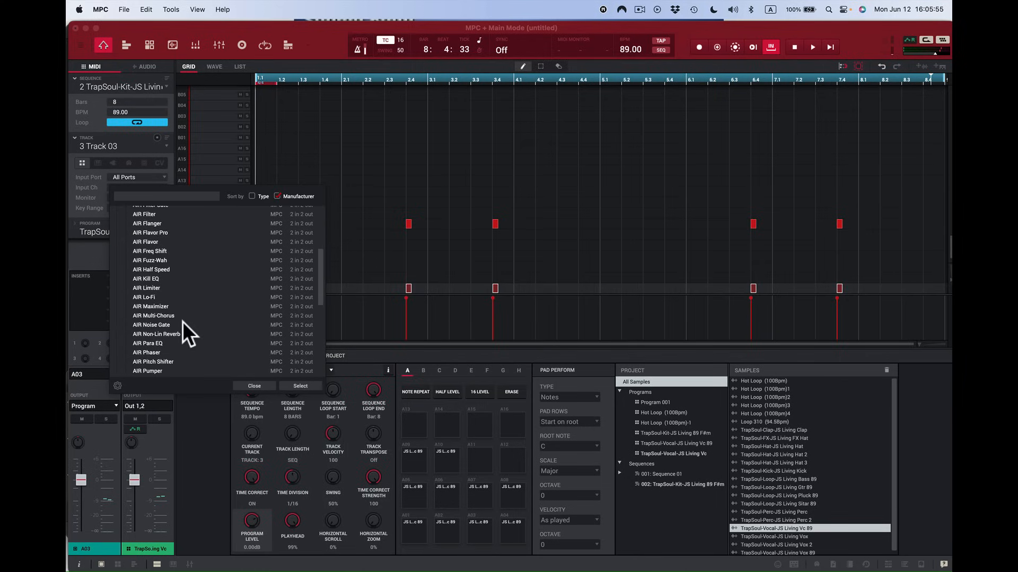
pyautogui.scroll(-4, 182, 321)
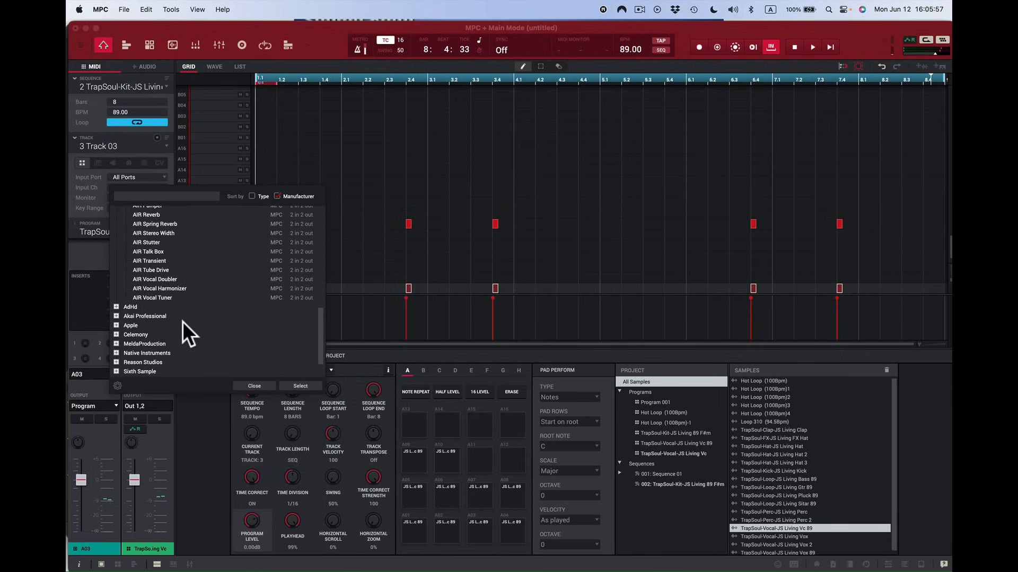
pyautogui.doubleClick(169, 289)
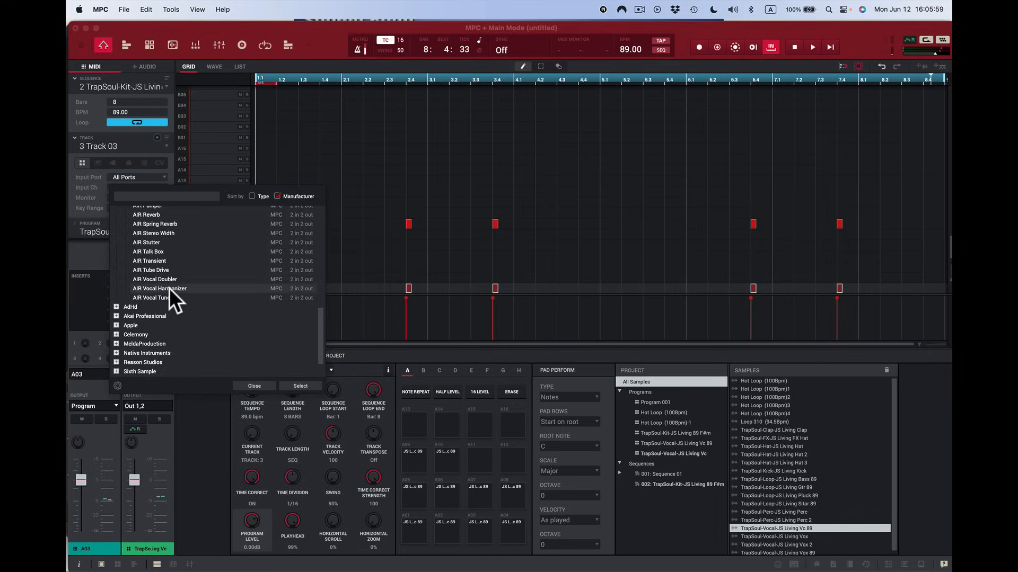
pyautogui.press('q')
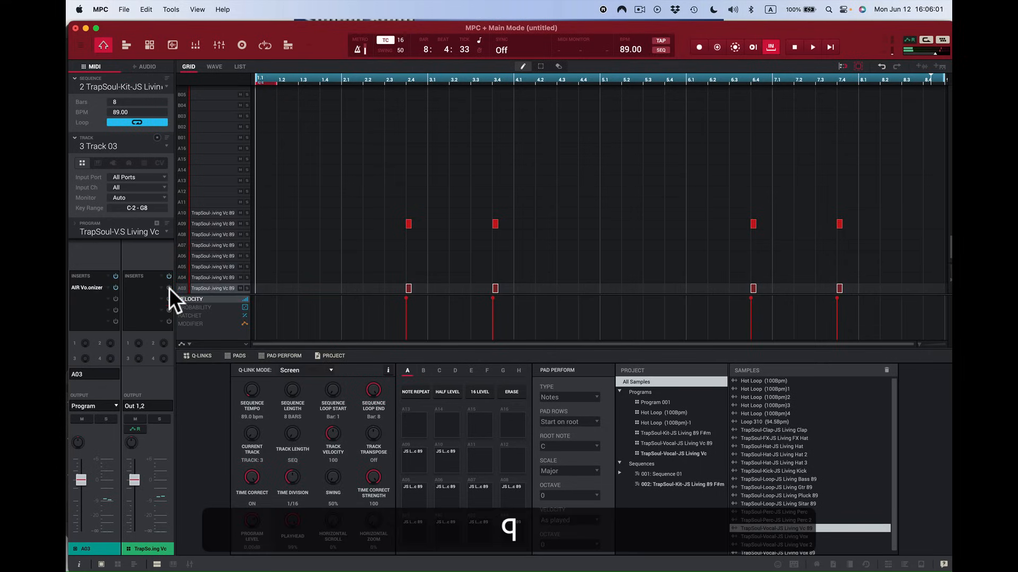
pyautogui.press('c')
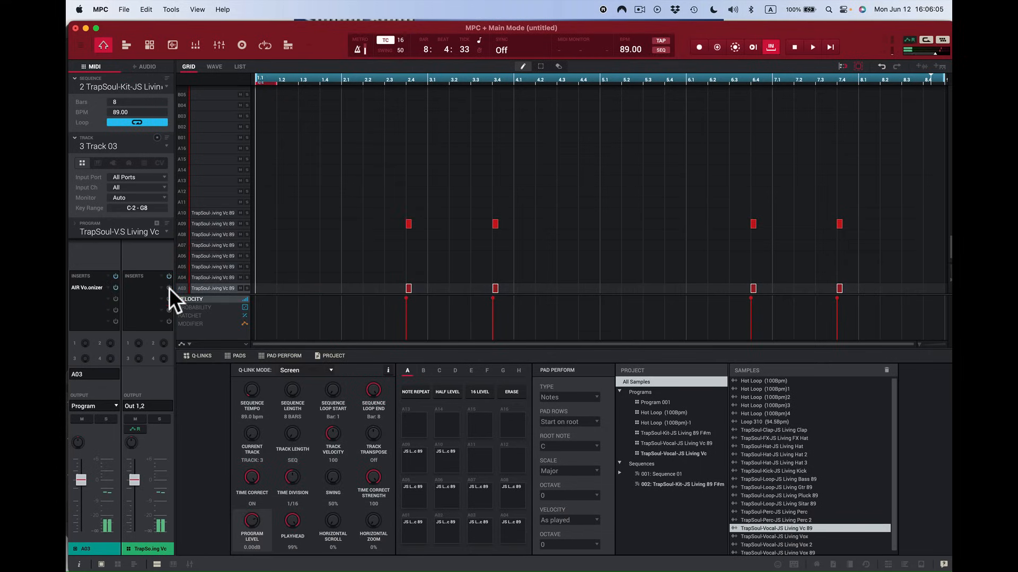
# Play the sequence to hear the harmonized slice in the beat, and stop playback.
pyautogui.press('space')
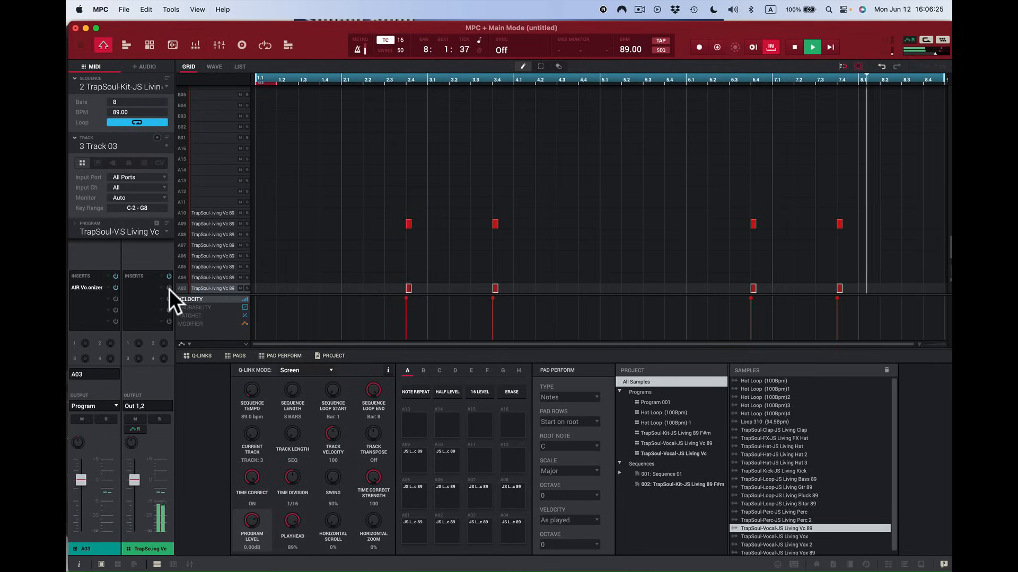
pyautogui.press('space')
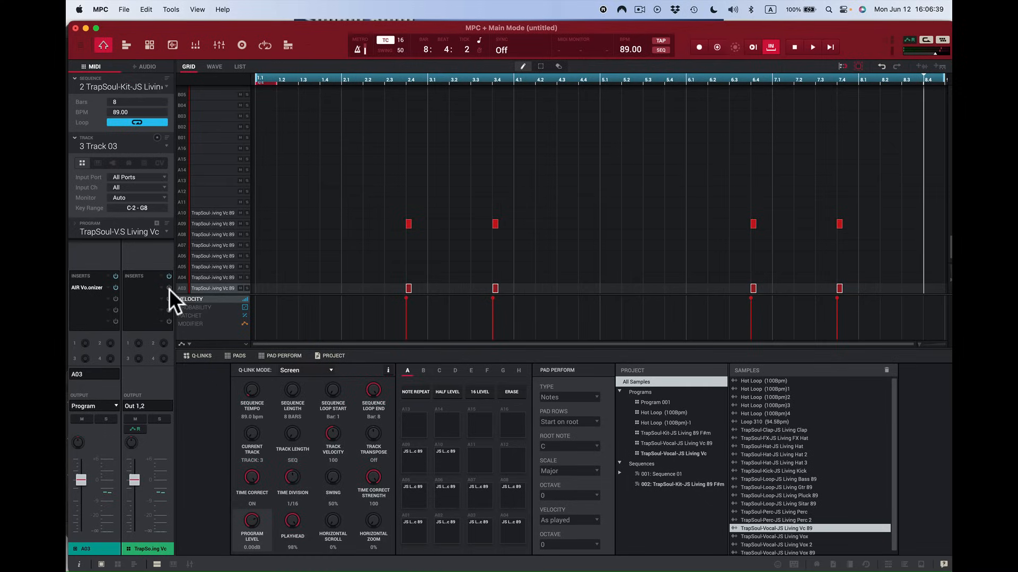
pyautogui.press('shift+super')
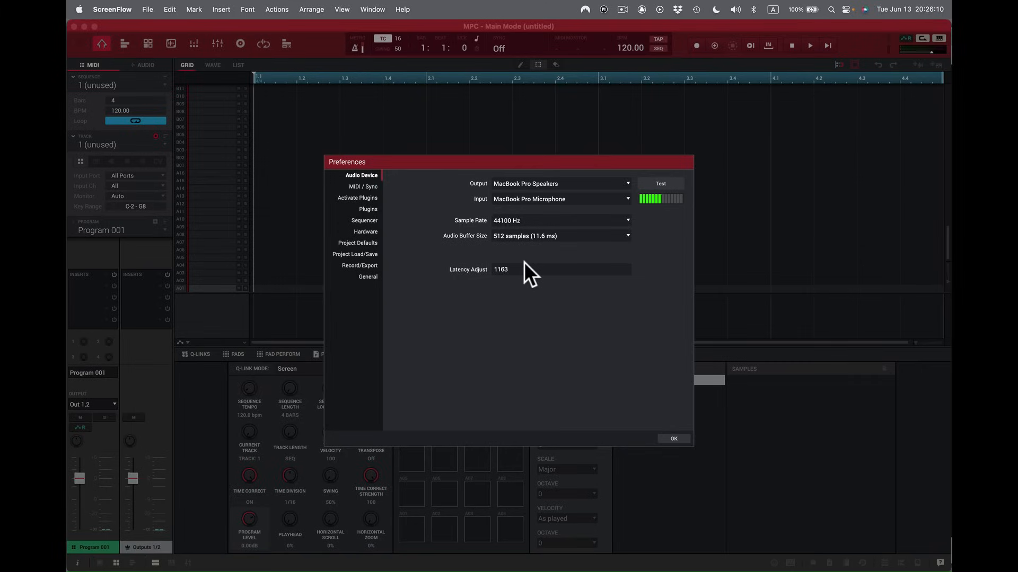
# Close the Preferences and open them again.
pyautogui.click(673, 437)
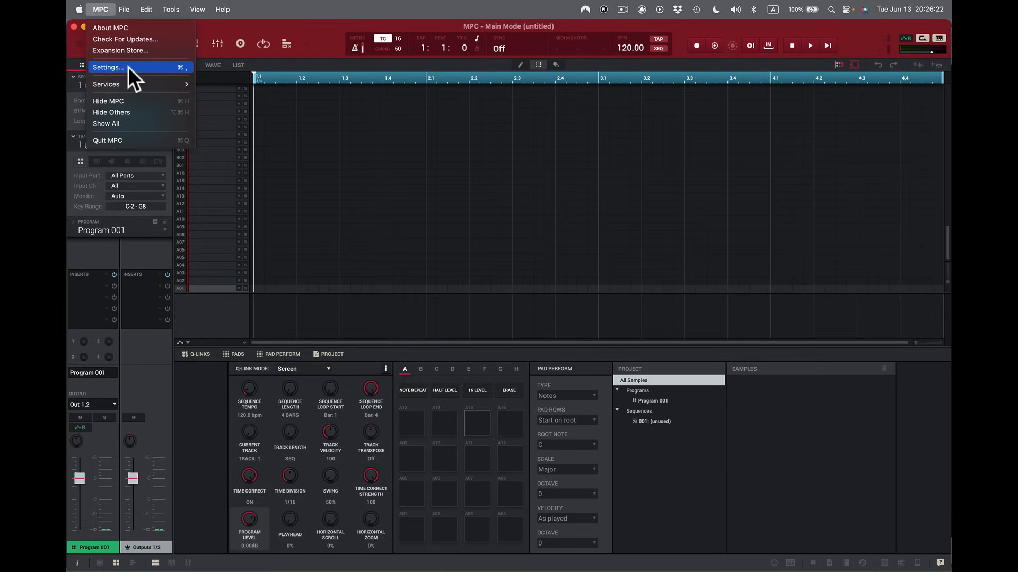
pyautogui.click(107, 5)
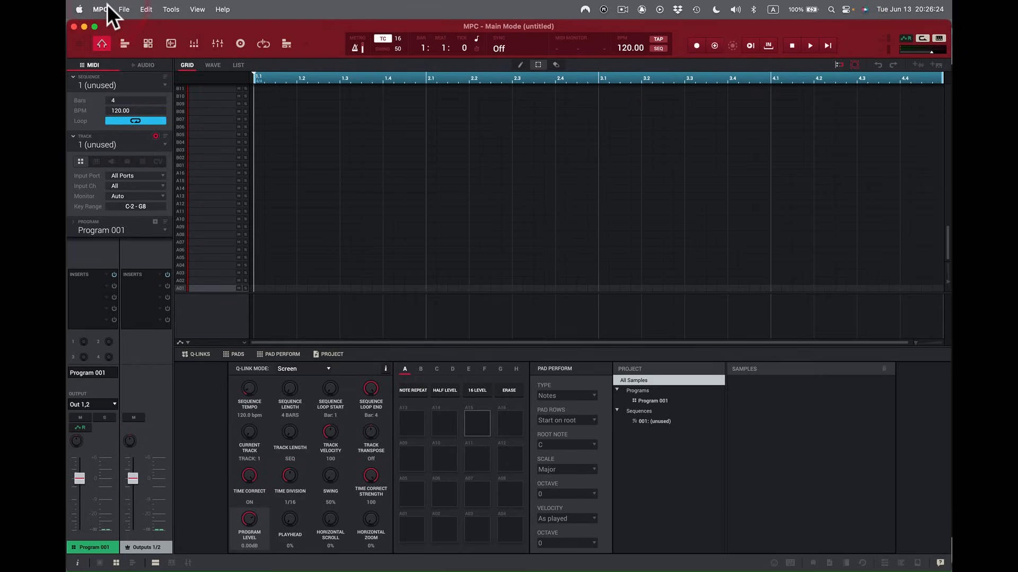
pyautogui.press('super')
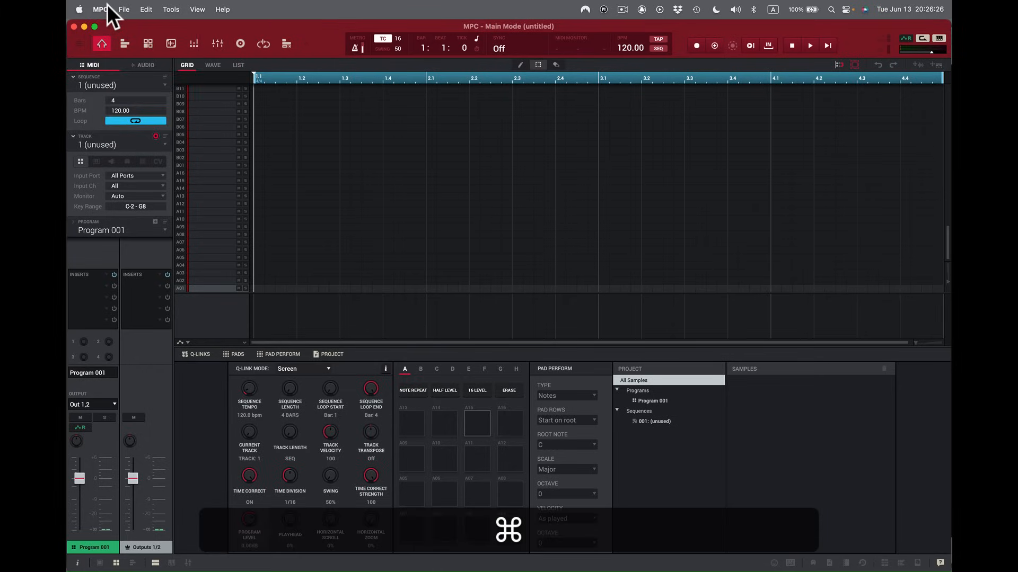
pyautogui.press('super+comma')
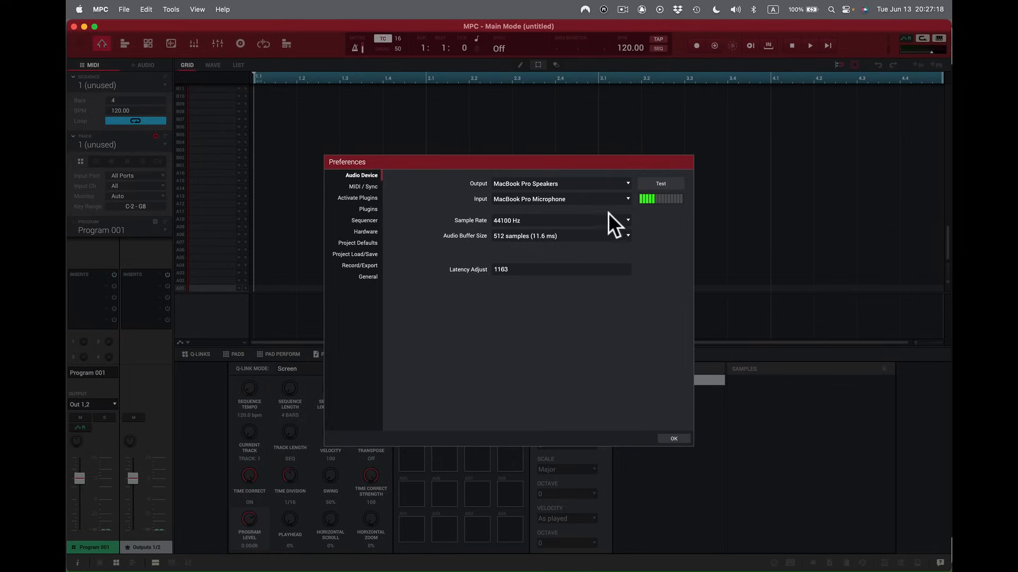
# Try sample rates of 96000, 88200 and 48000 Hz for the audio device, and return to 44100 Hz.
pyautogui.click(628, 220)
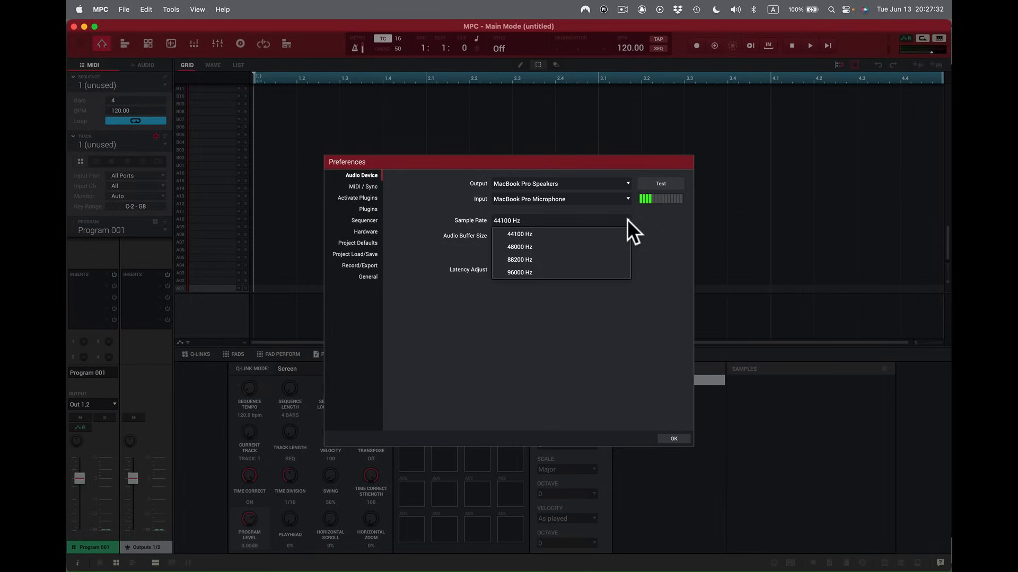
pyautogui.click(539, 272)
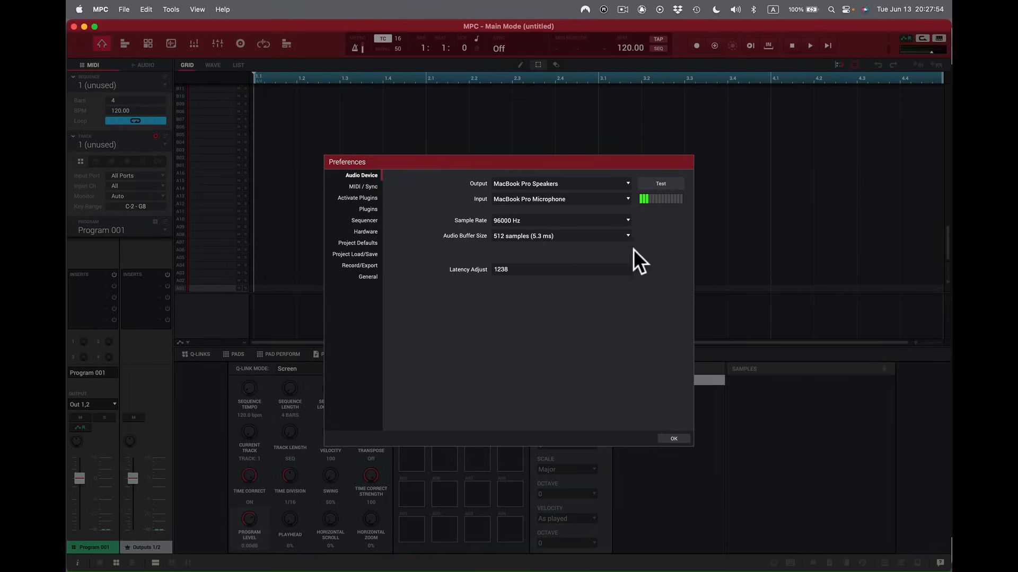
pyautogui.click(630, 221)
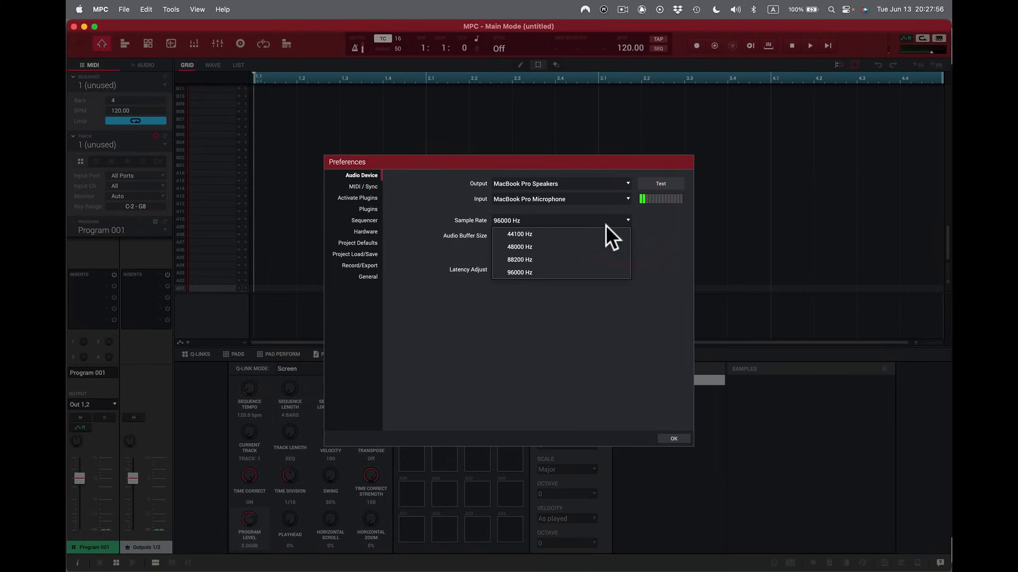
pyautogui.click(594, 259)
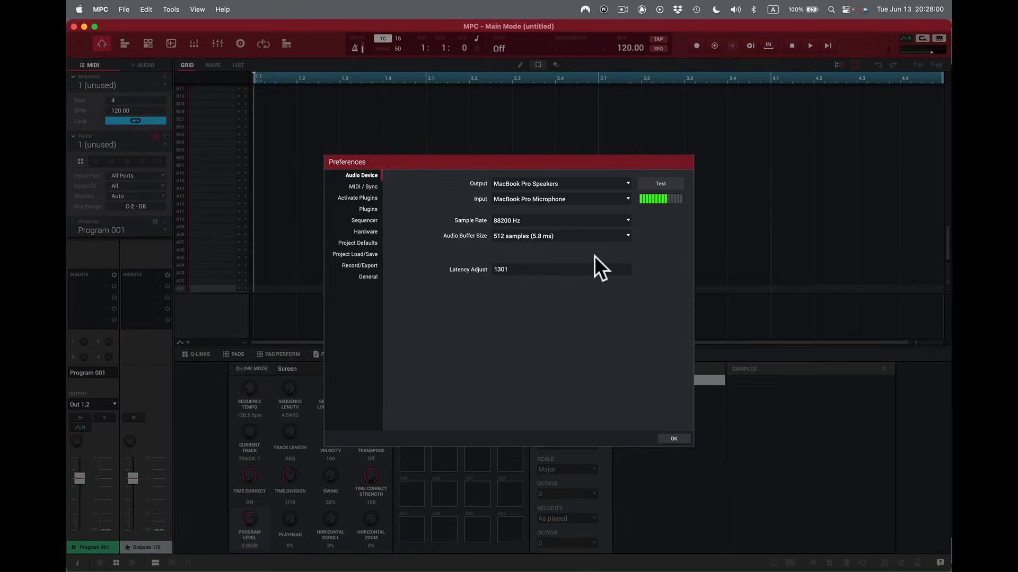
pyautogui.click(628, 223)
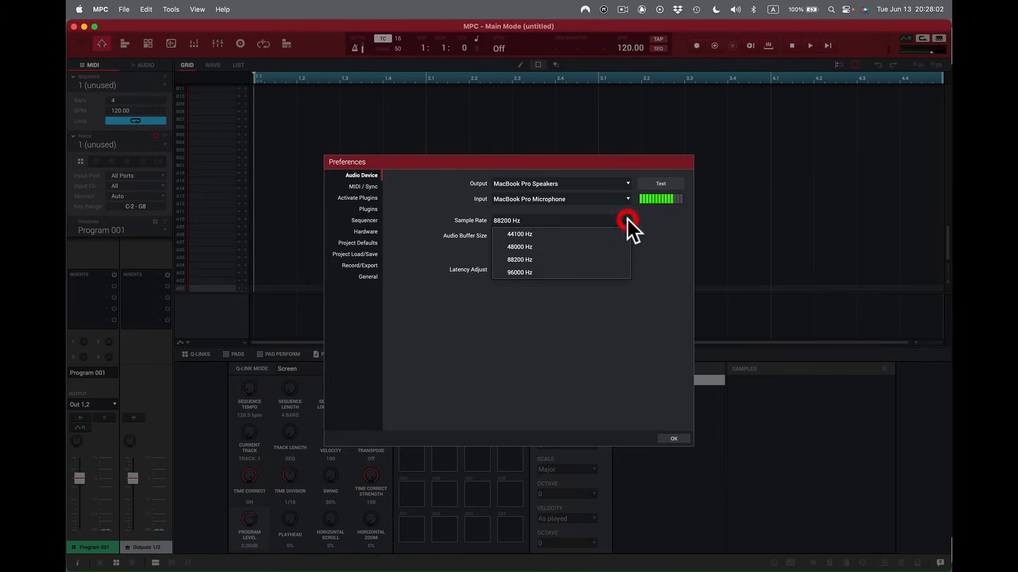
pyautogui.click(603, 247)
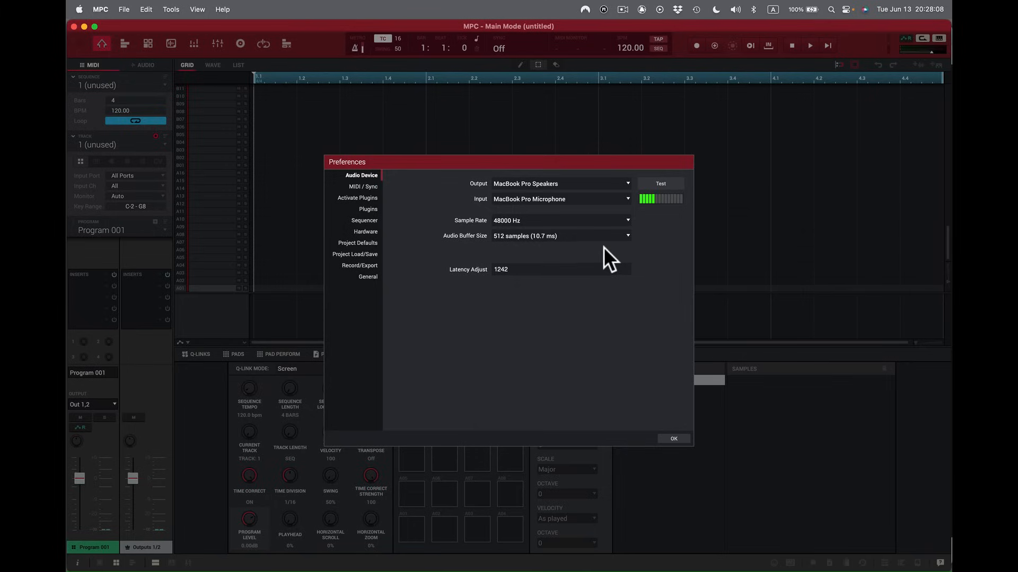
pyautogui.click(627, 219)
pyautogui.click(593, 234)
# Try an audio buffer size of 64 samples, and set it back to 512 samples.
pyautogui.click(626, 235)
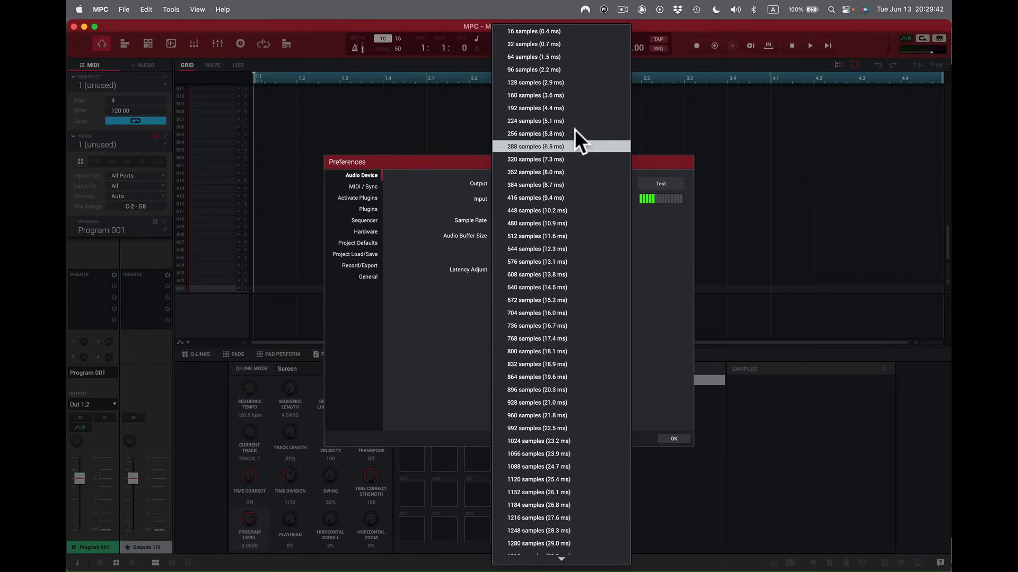
pyautogui.click(577, 56)
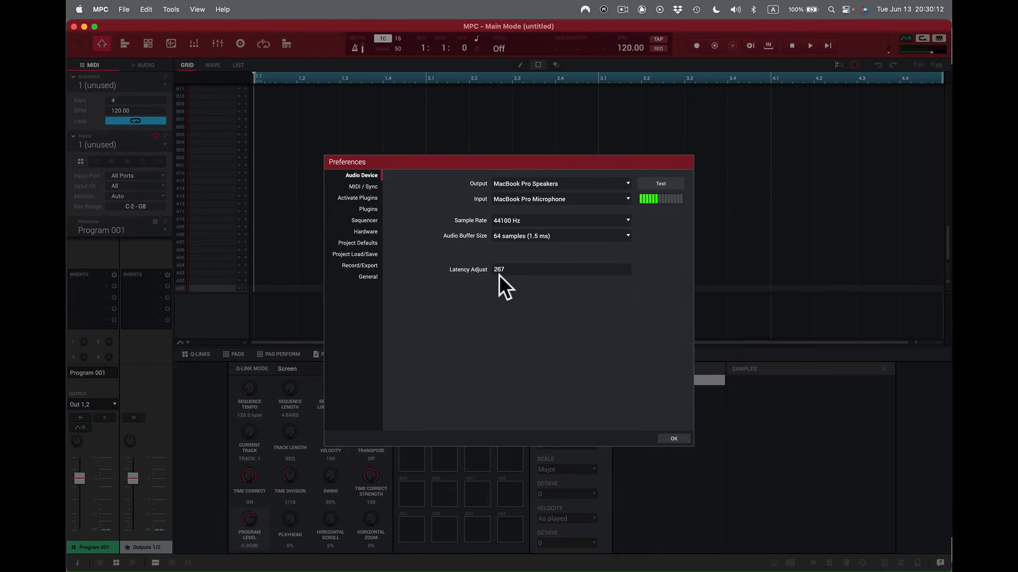
pyautogui.click(628, 236)
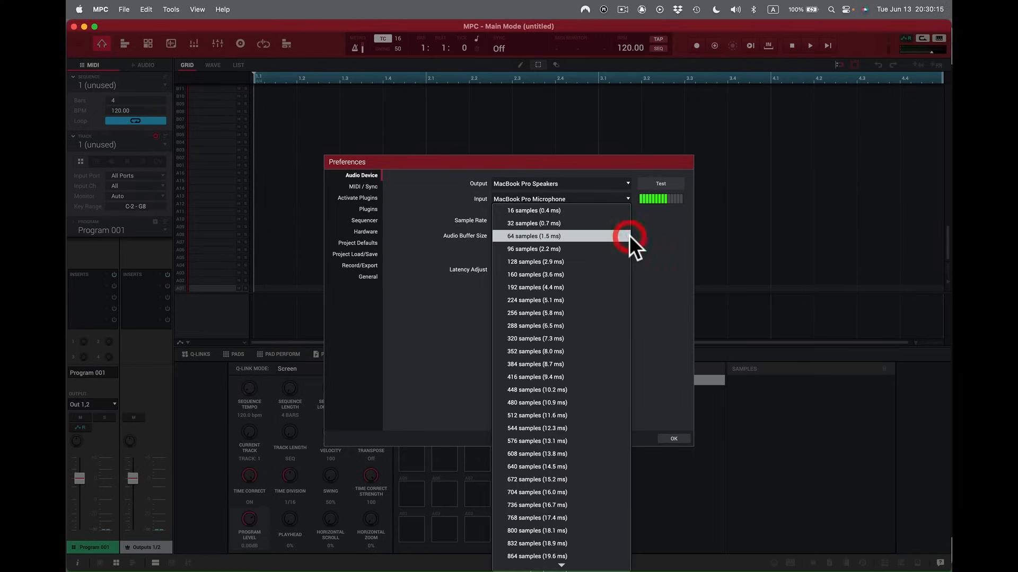
pyautogui.click(567, 415)
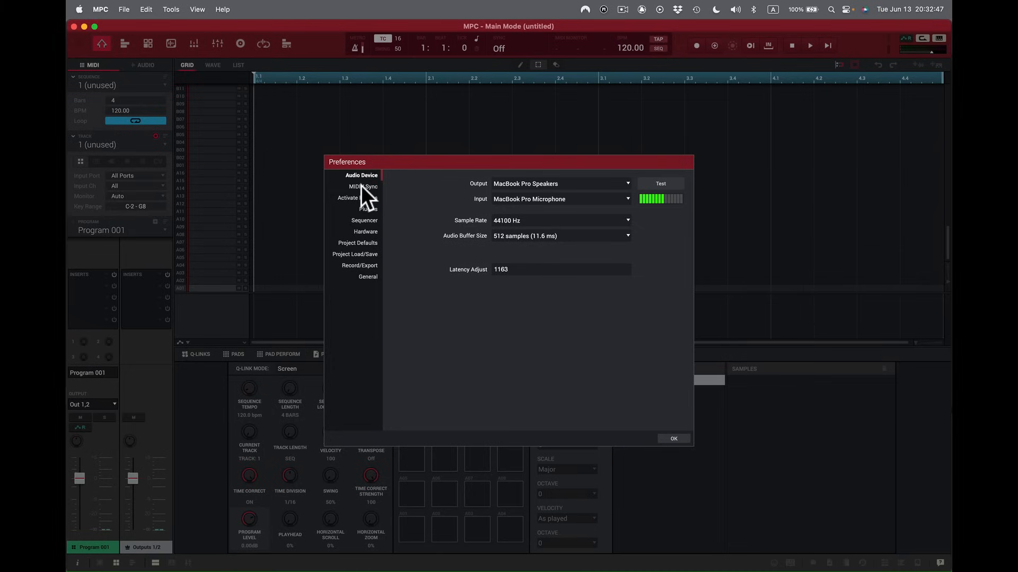
# Review the MIDI / Sync preferences, including the MTC frame rate options and the MIDI input settings.
pyautogui.click(361, 186)
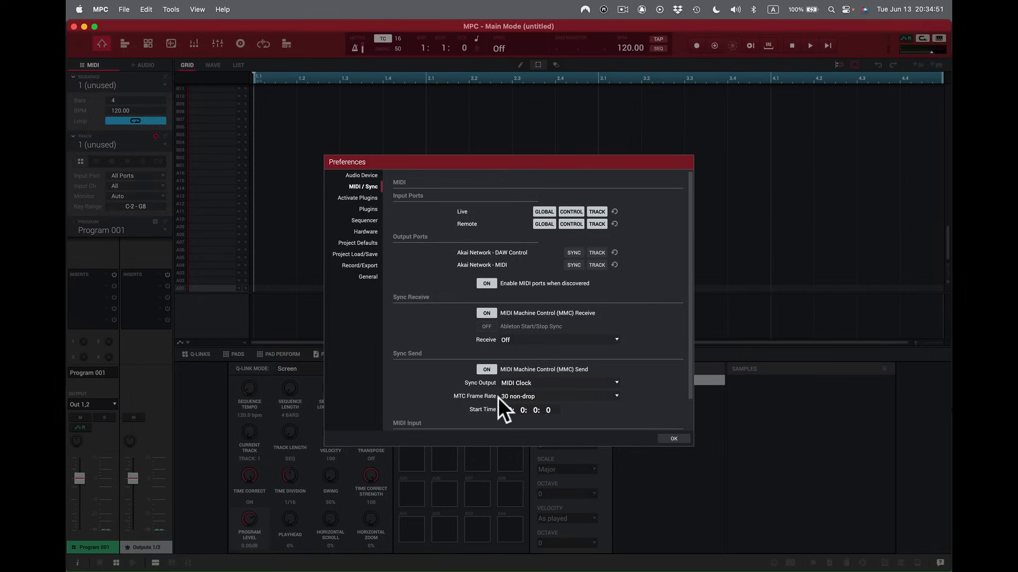
pyautogui.click(616, 396)
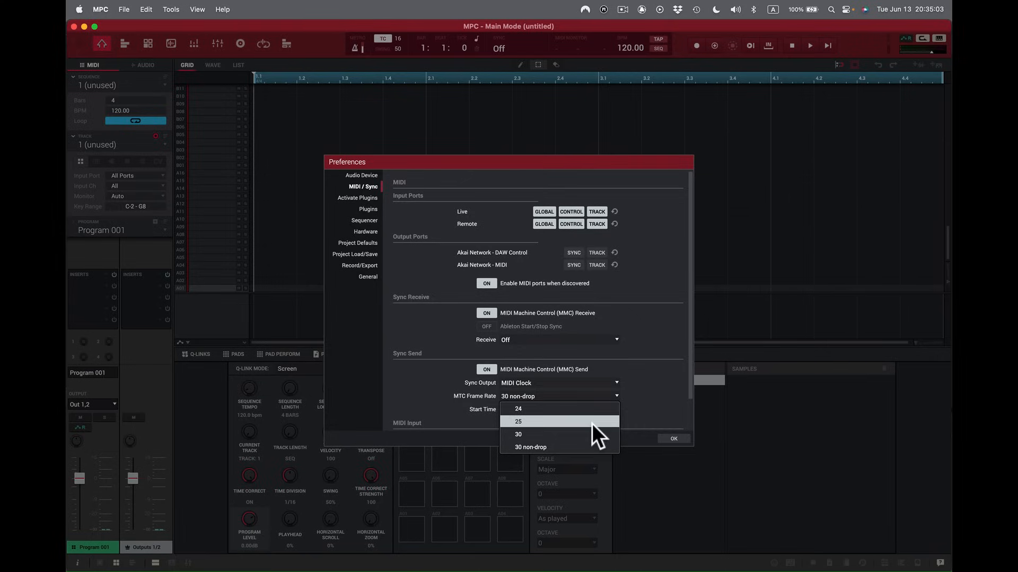
pyautogui.click(674, 381)
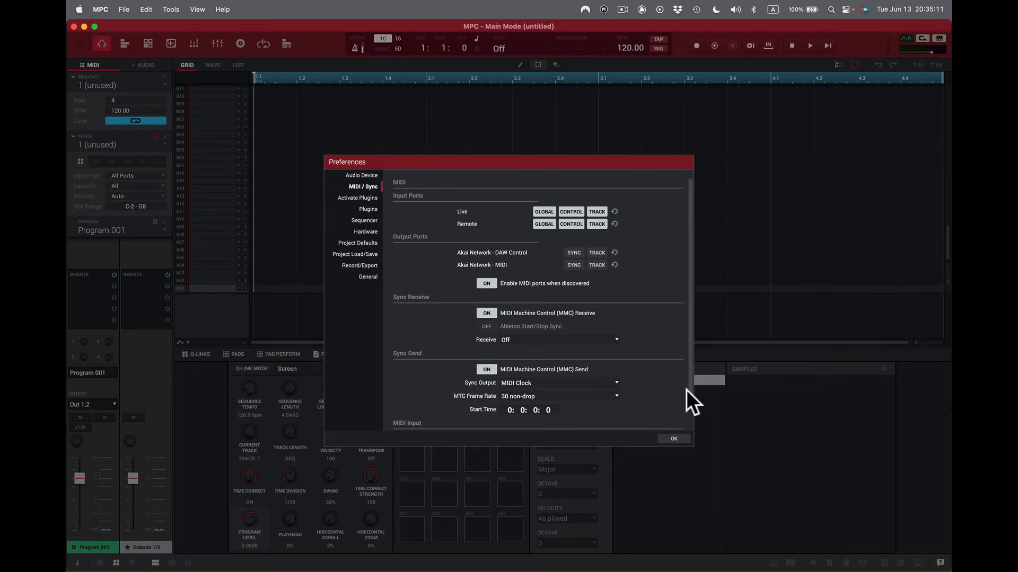
pyautogui.scroll(-2, 688, 384)
pyautogui.scroll(-2, 687, 421)
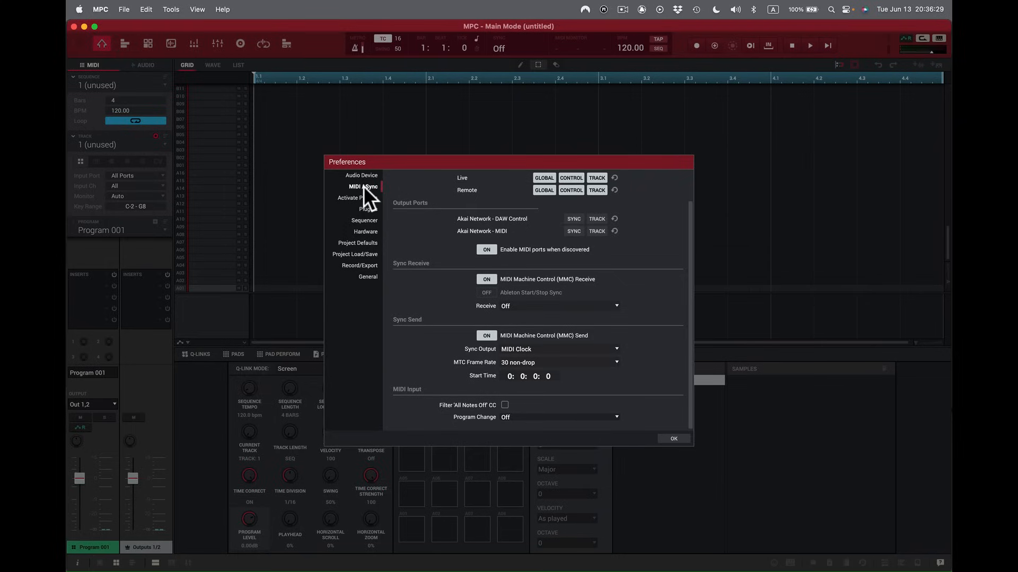
# Review the activation status of the plug-ins in the Activate Plugins preferences.
pyautogui.click(358, 198)
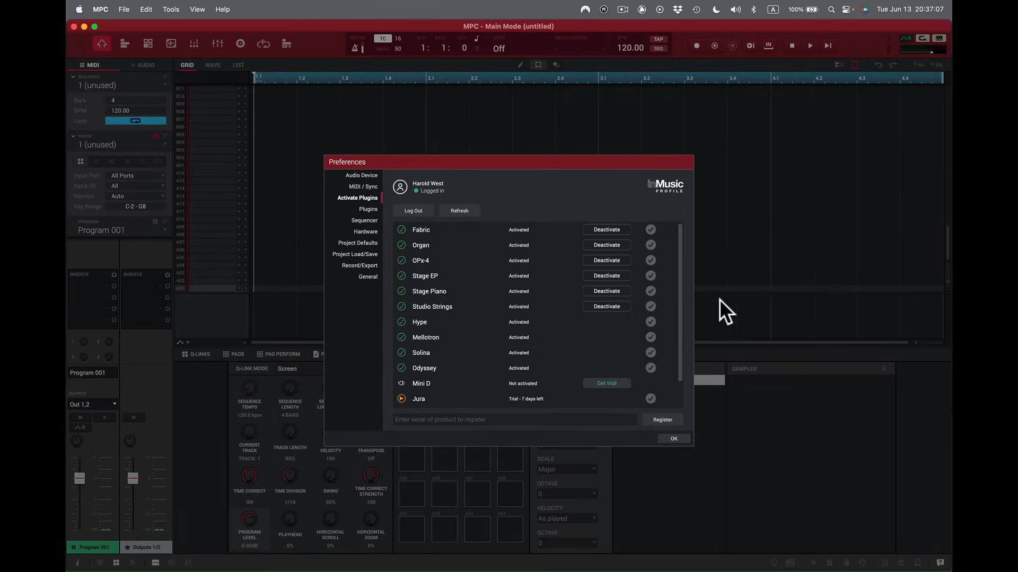
pyautogui.scroll(-2, 680, 350)
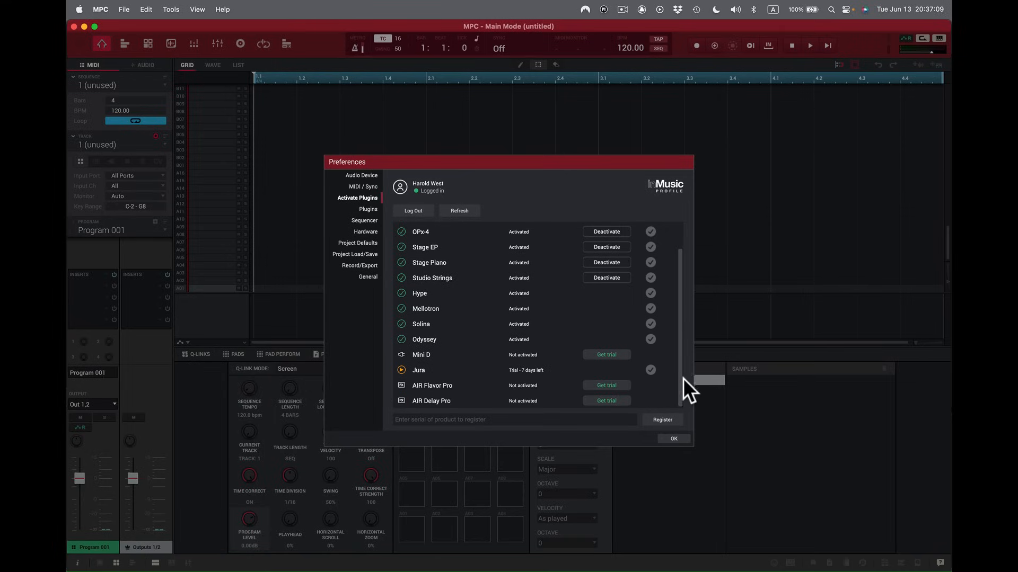
pyautogui.click(694, 388)
# Switch to the inMusic Software Center and look through the My Software list.
pyautogui.moveTo(685, 570)
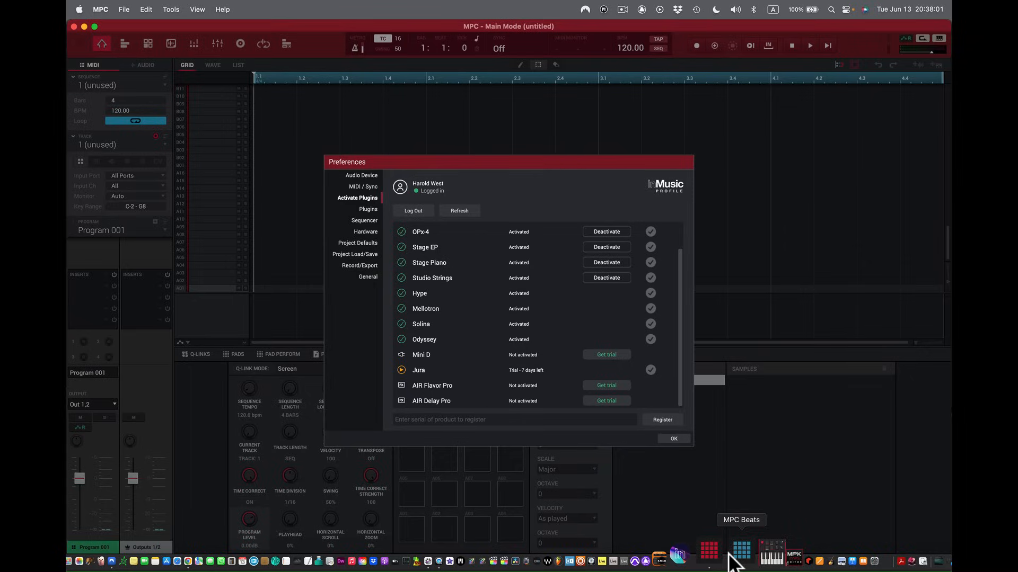
pyautogui.click(712, 551)
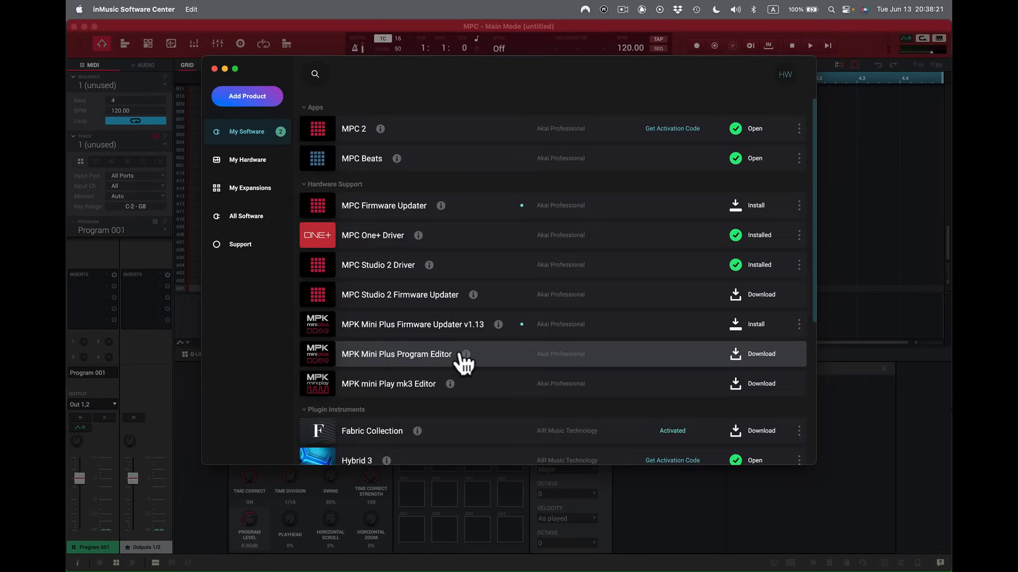
pyautogui.scroll(-2, 470, 331)
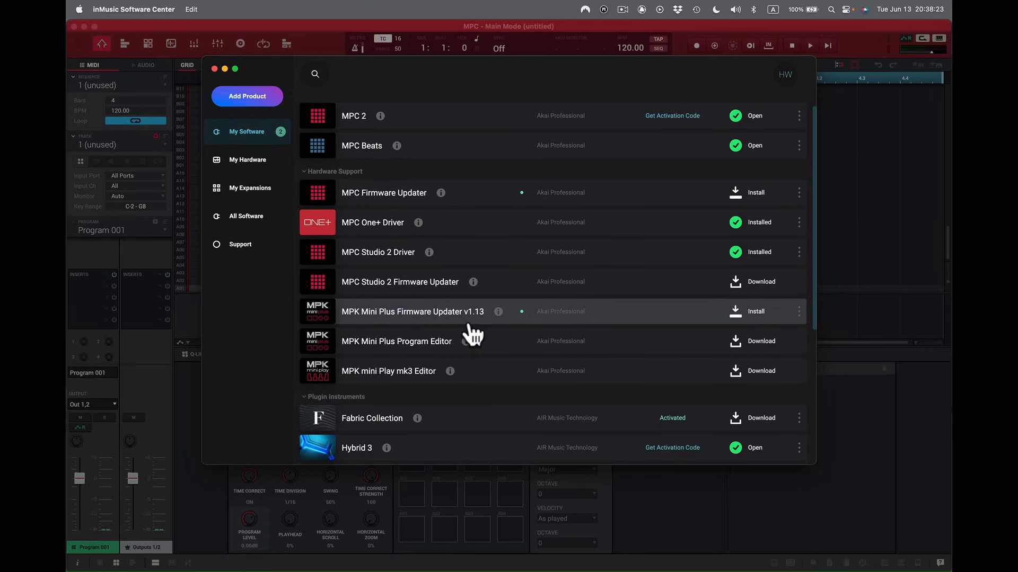
pyautogui.scroll(1, 470, 334)
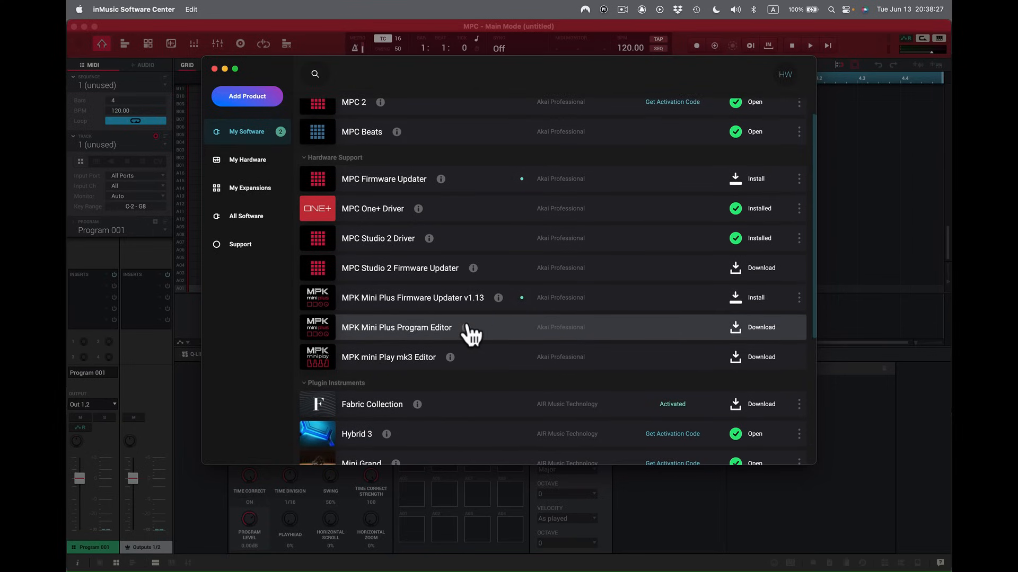
pyautogui.scroll(2, 485, 379)
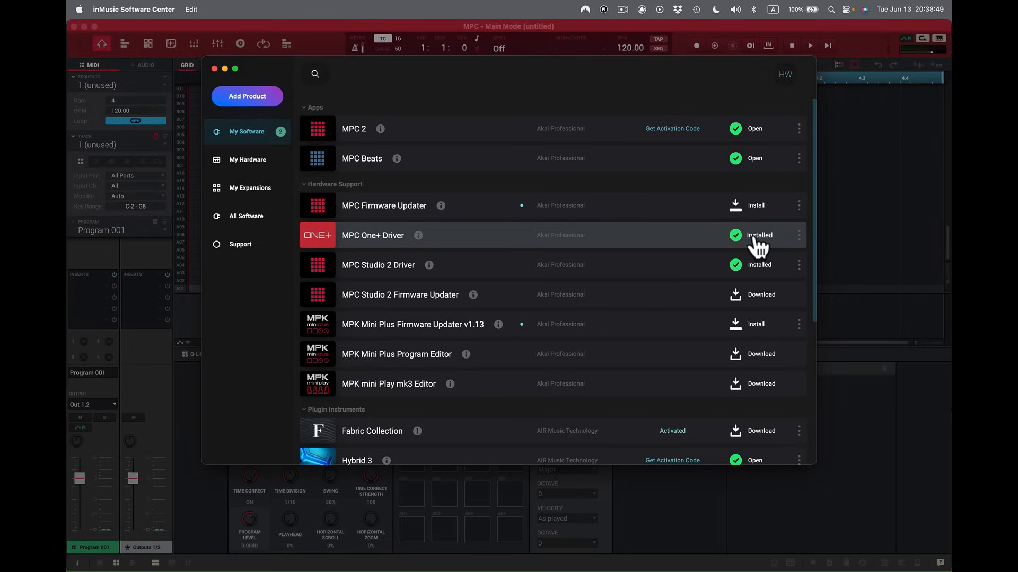
# Look through the My Expansions and All Software lists, and close the inMusic Software Center.
pyautogui.click(249, 183)
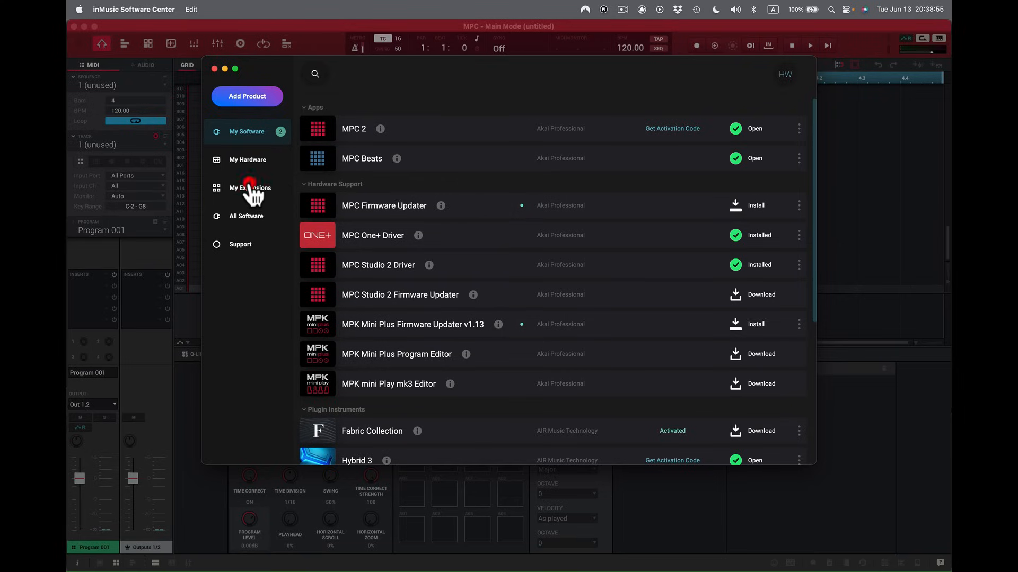
pyautogui.click(249, 188)
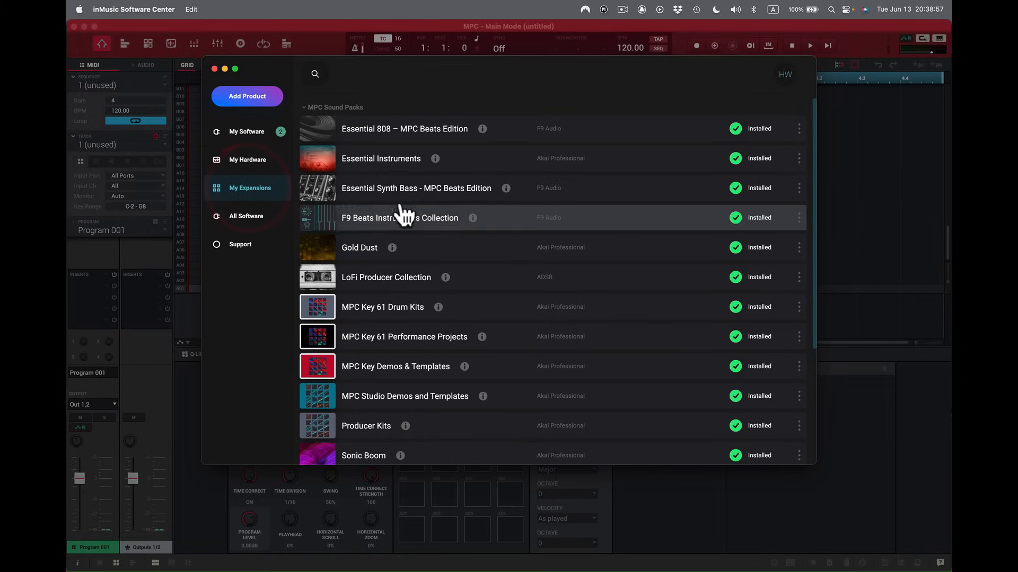
pyautogui.click(245, 221)
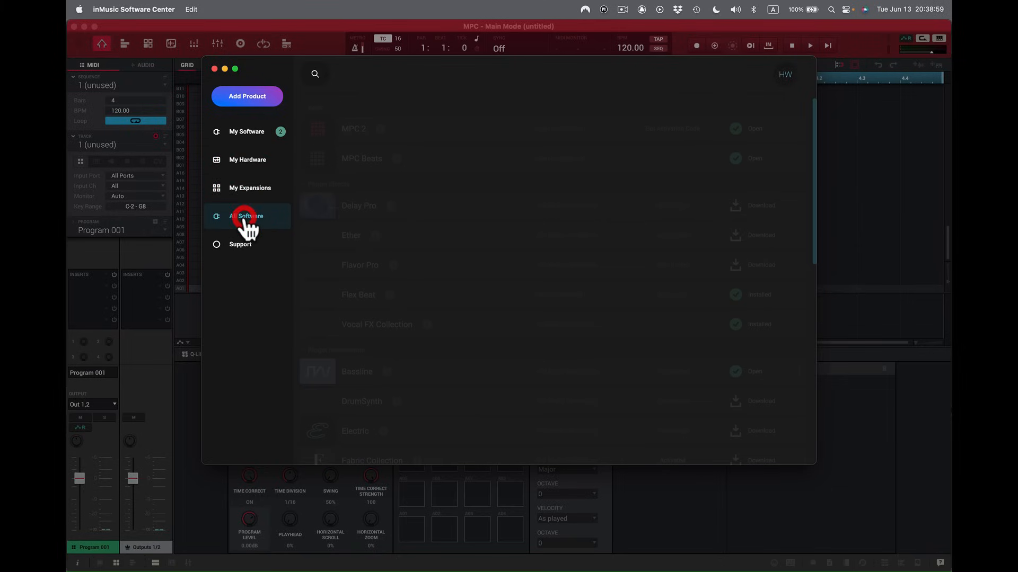
pyautogui.scroll(-1, 559, 259)
pyautogui.scroll(-10, 559, 259)
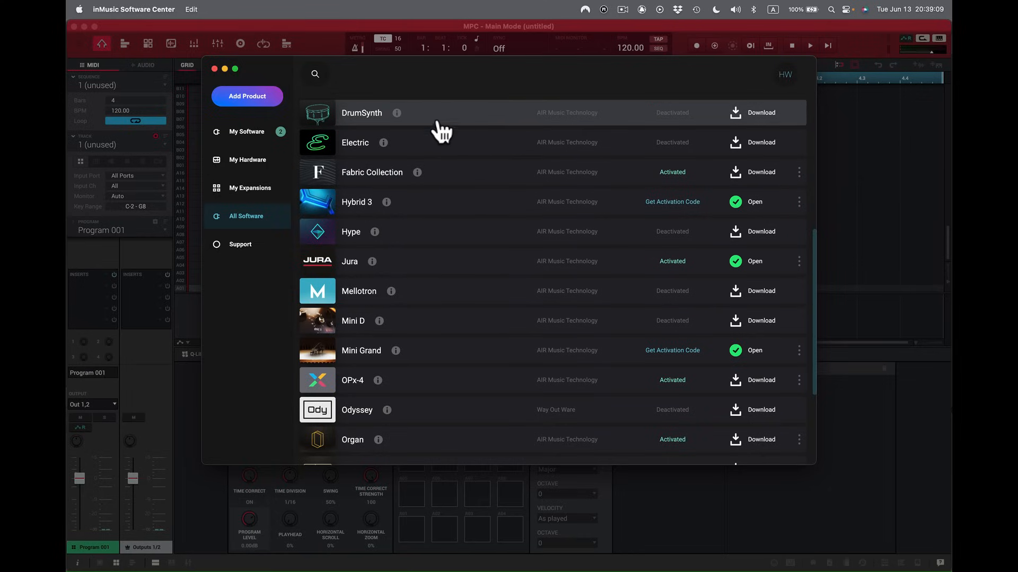
pyautogui.click(215, 68)
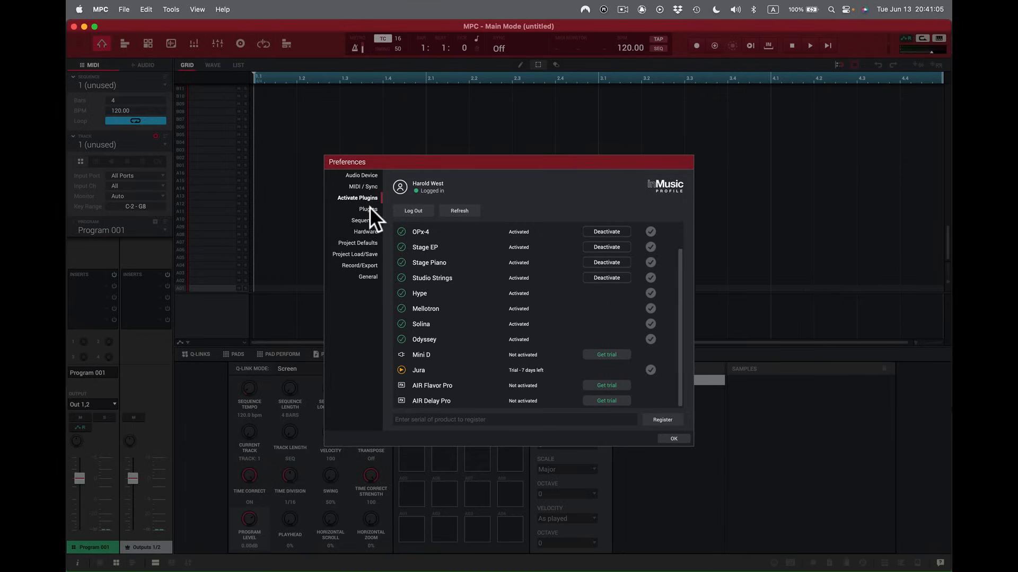
# Rescan all plug-ins from the Plugins preferences with AudioUnits enabled, and stop the scan.
pyautogui.click(370, 208)
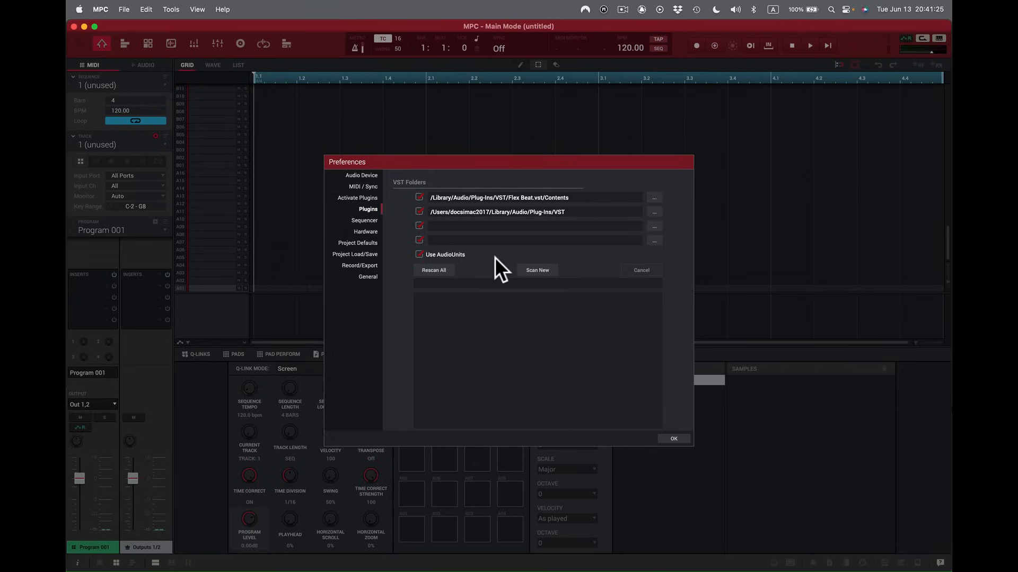
pyautogui.click(430, 267)
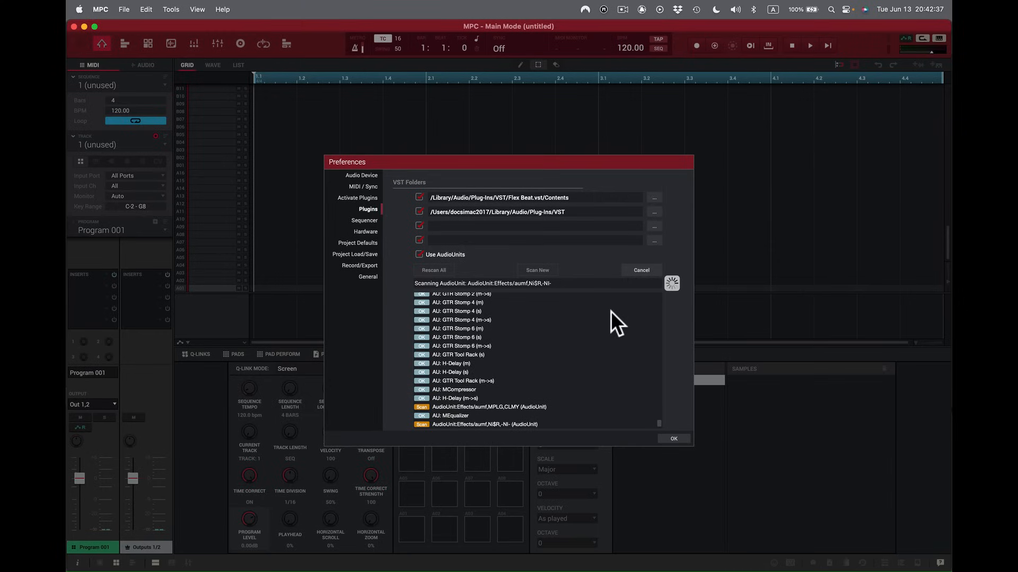
pyautogui.click(649, 270)
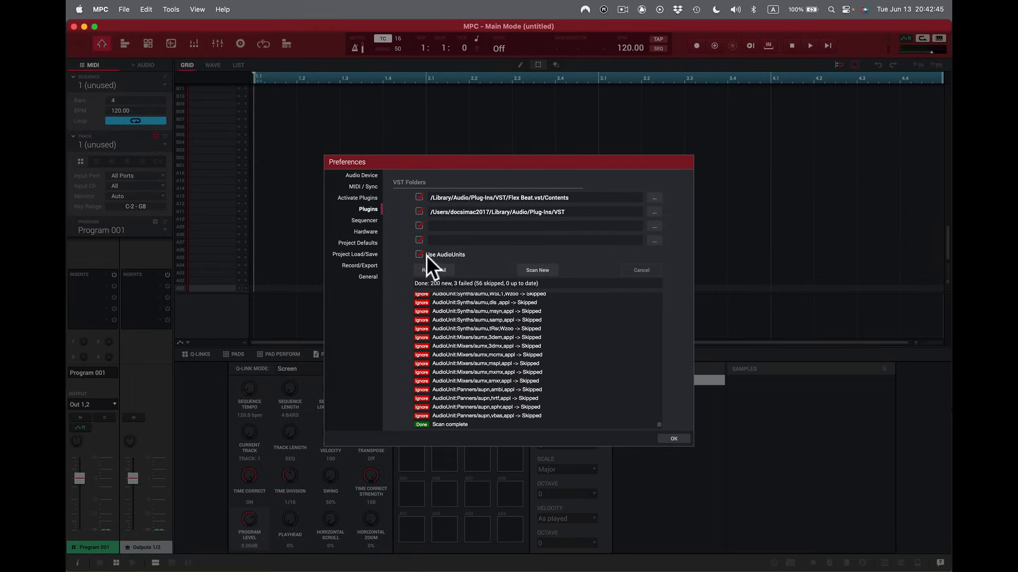
# Switch Rec Arm to Multi in the Sequencer preferences, and set it back to Single.
pyautogui.click(368, 220)
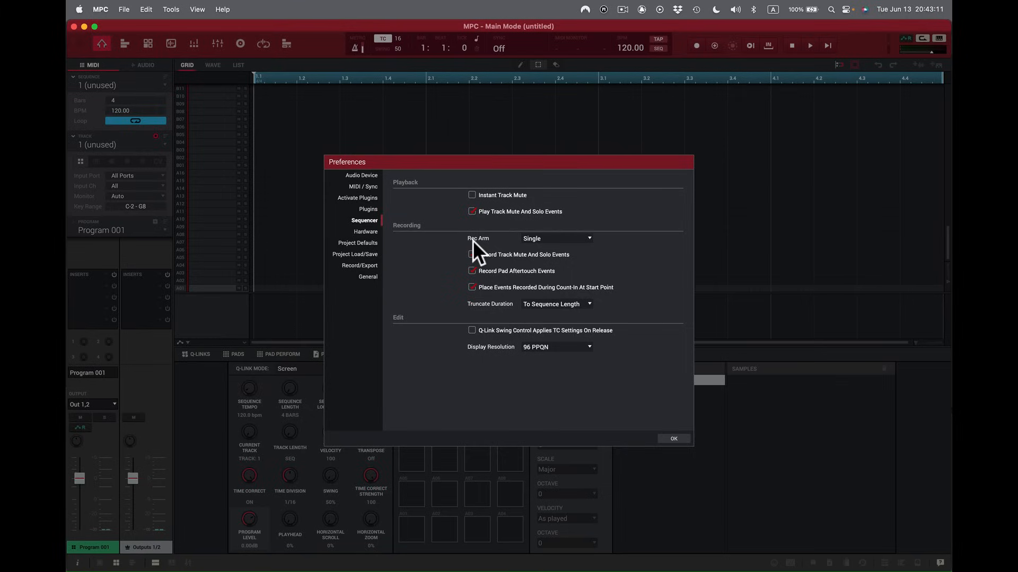
pyautogui.click(589, 238)
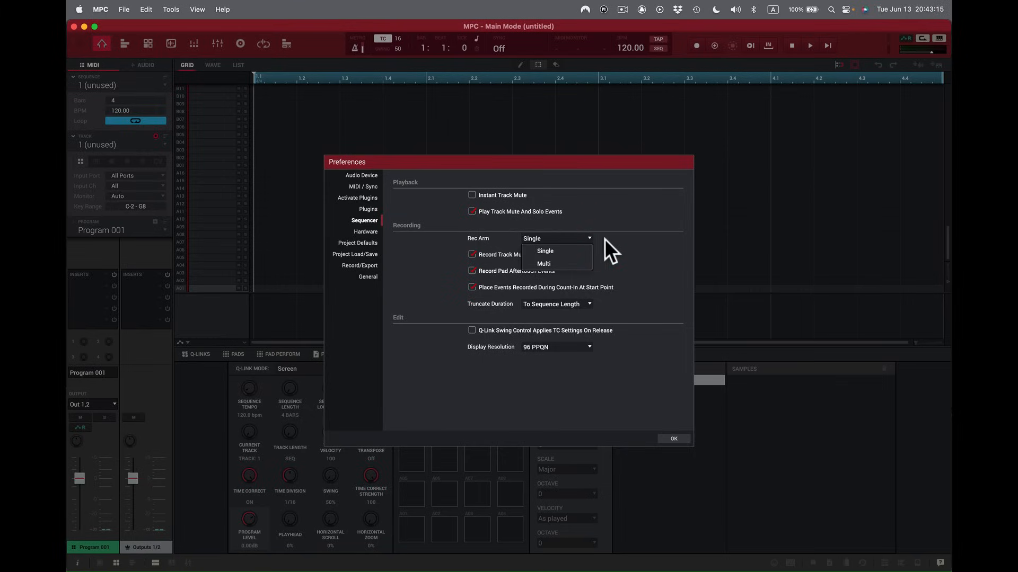
pyautogui.click(618, 242)
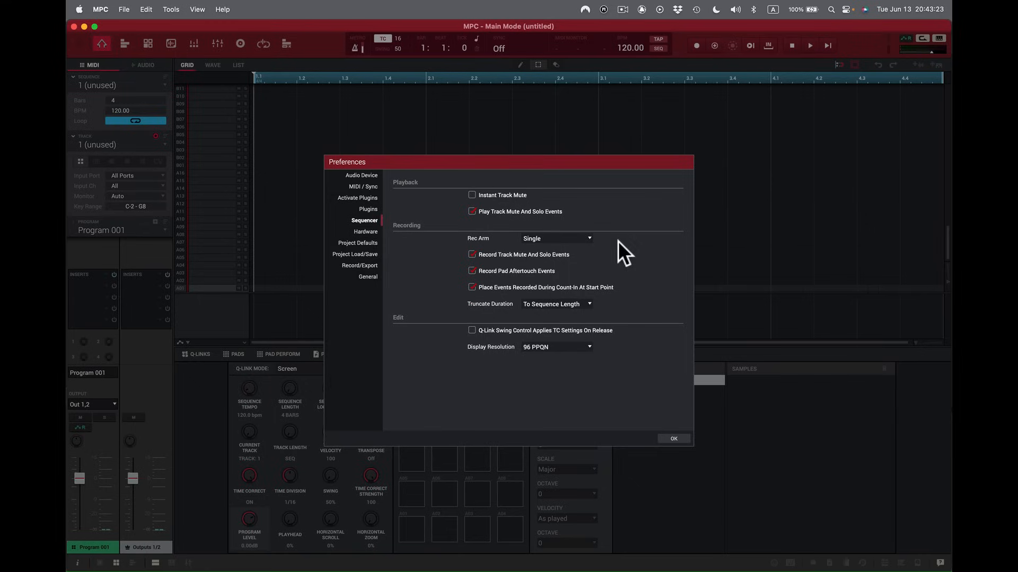
pyautogui.click(586, 238)
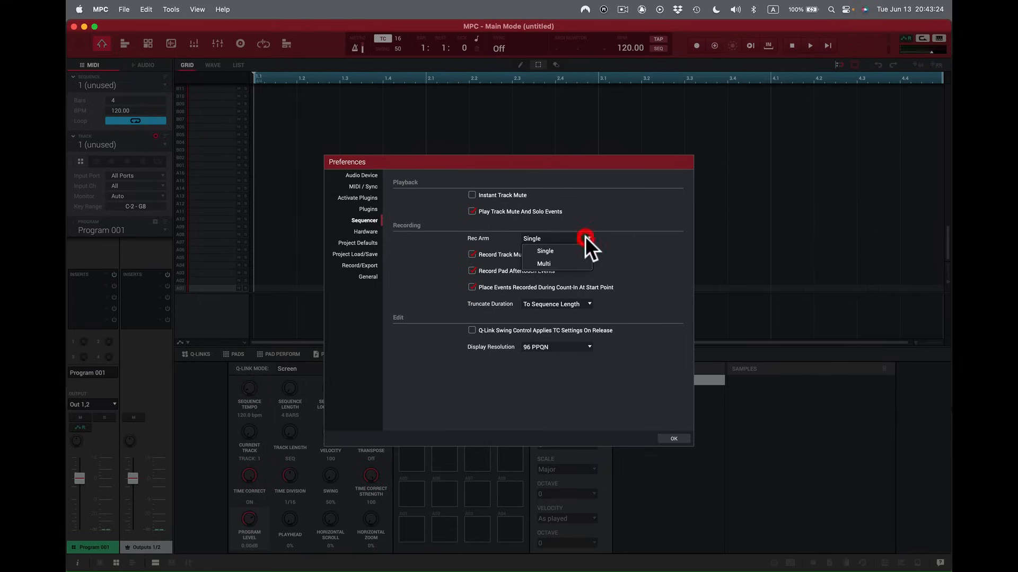
pyautogui.click(565, 262)
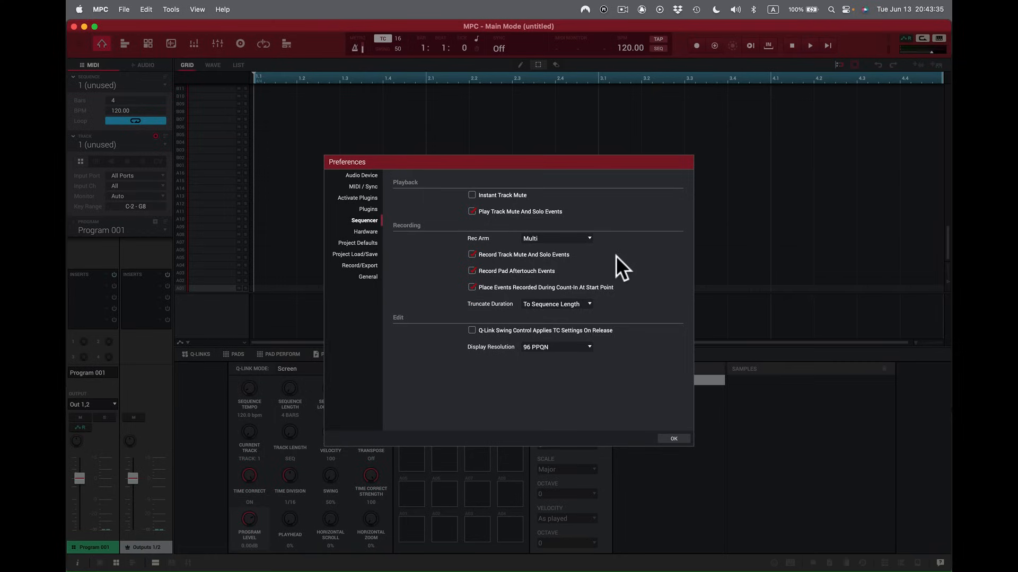
pyautogui.click(587, 236)
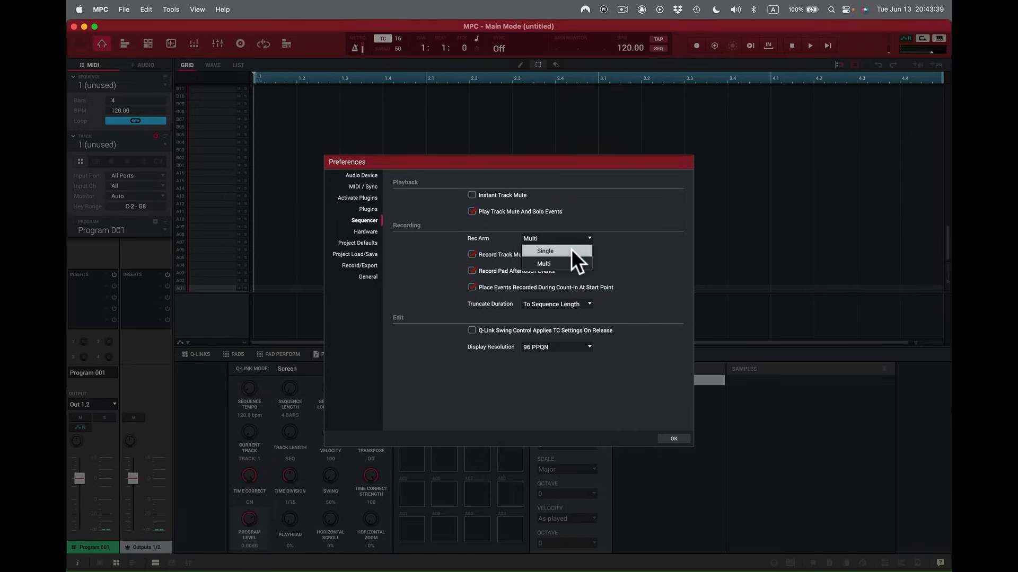
pyautogui.click(571, 249)
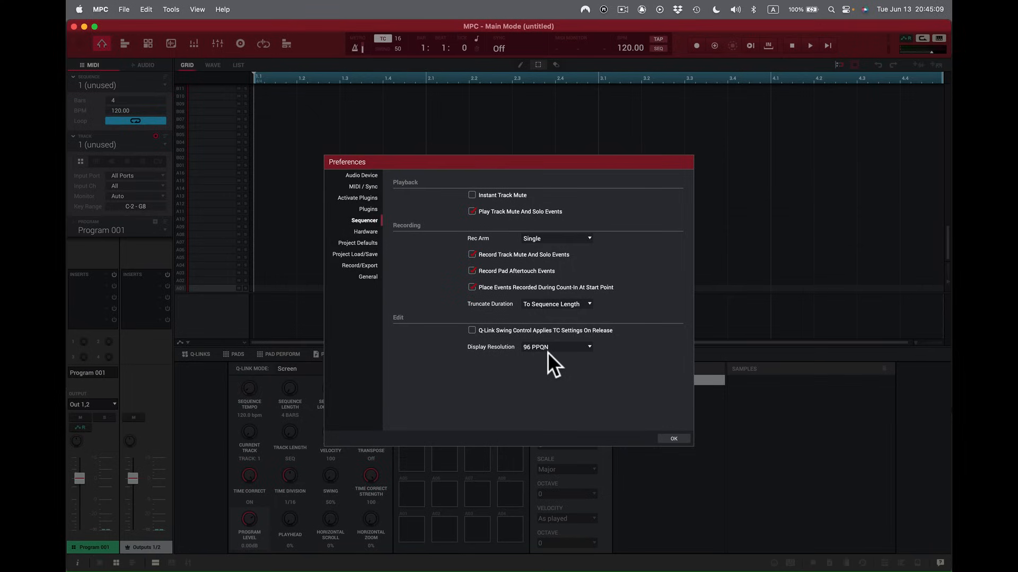
# Switch the sequencer's Display Resolution to 960 PPQN and return it to 96 PPQN.
pyautogui.click(587, 344)
pyautogui.click(551, 359)
pyautogui.click(590, 347)
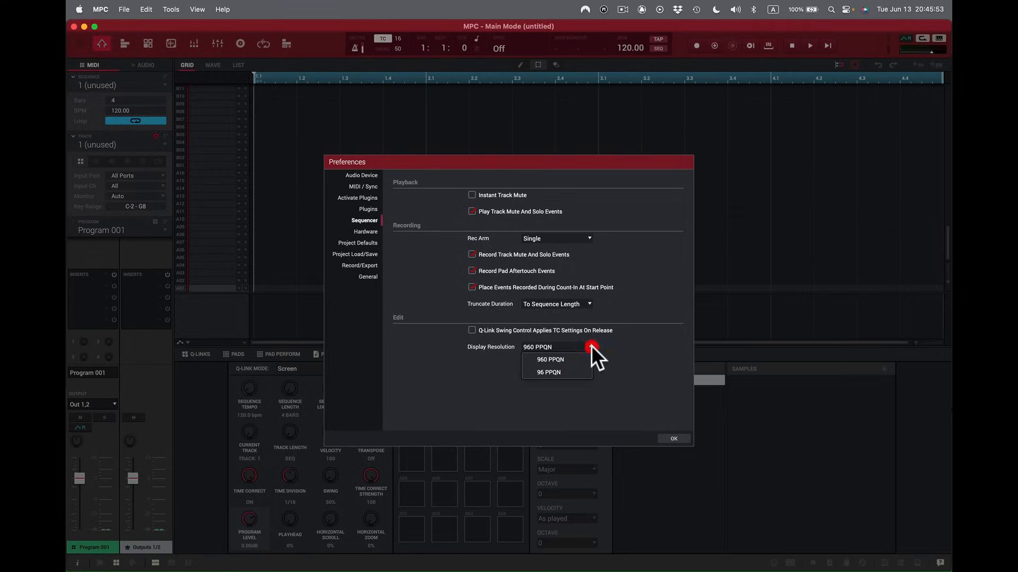
pyautogui.click(569, 372)
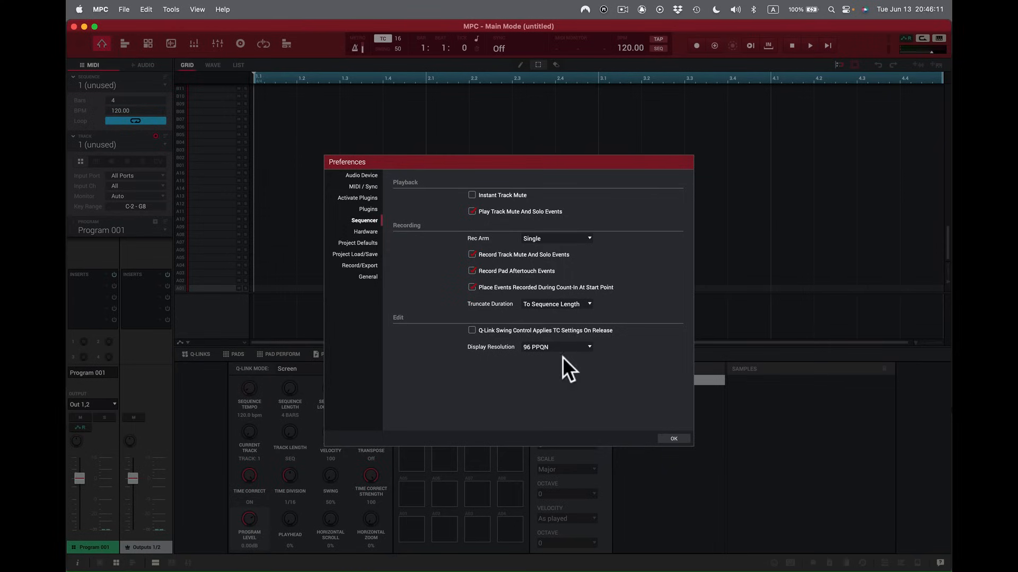
# Review the Hardware preferences, including the footswitch settings and the options for Bank Button Press and Shift + Q-Link Press.
pyautogui.click(368, 233)
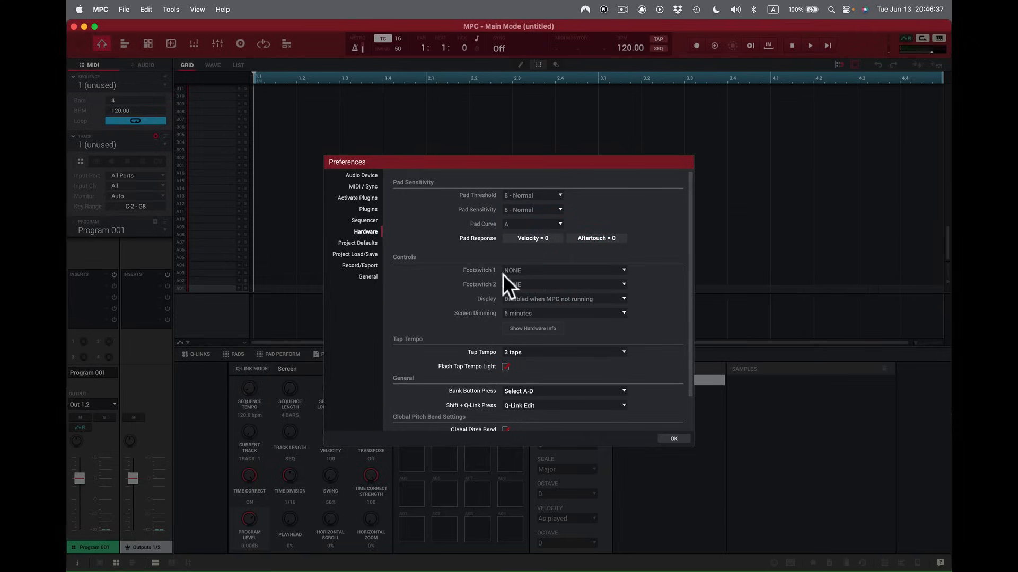
pyautogui.click(623, 268)
pyautogui.click(688, 400)
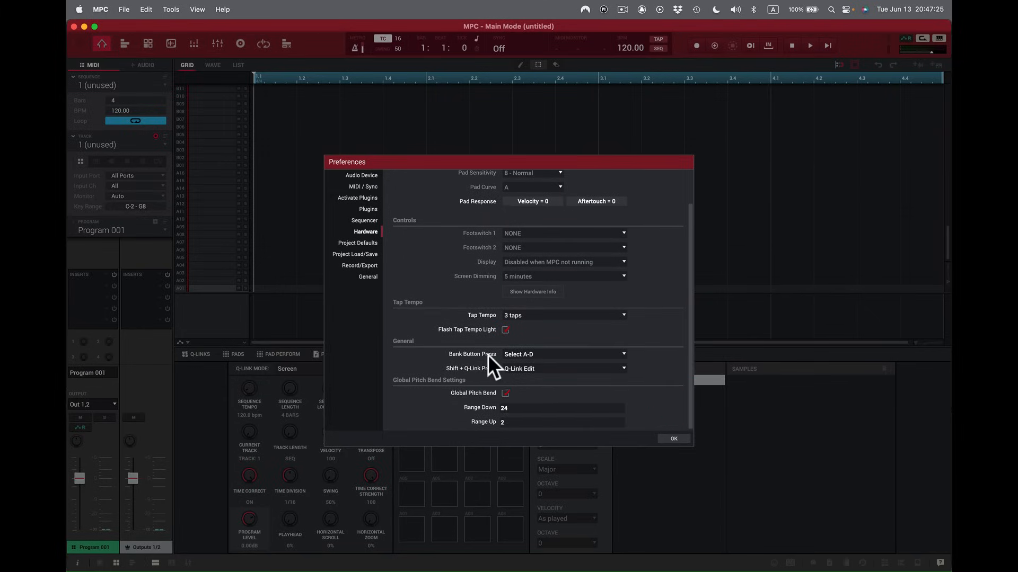
pyautogui.click(553, 353)
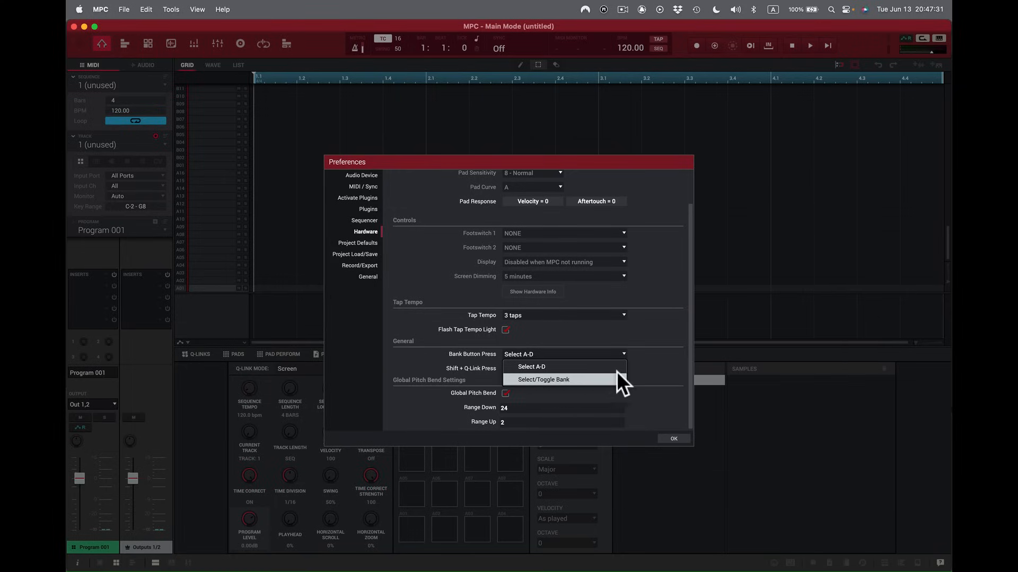
pyautogui.click(646, 363)
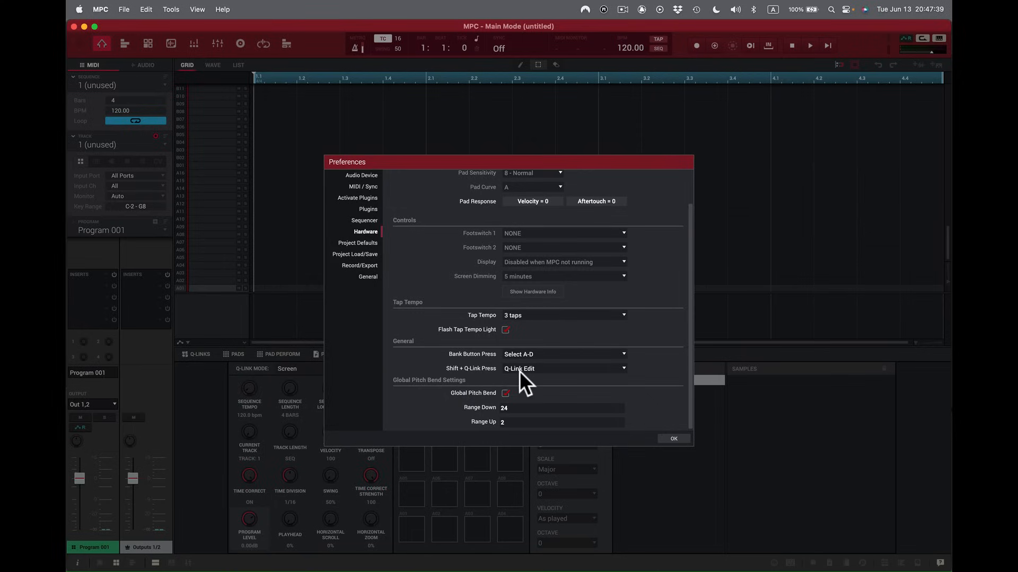
pyautogui.click(623, 367)
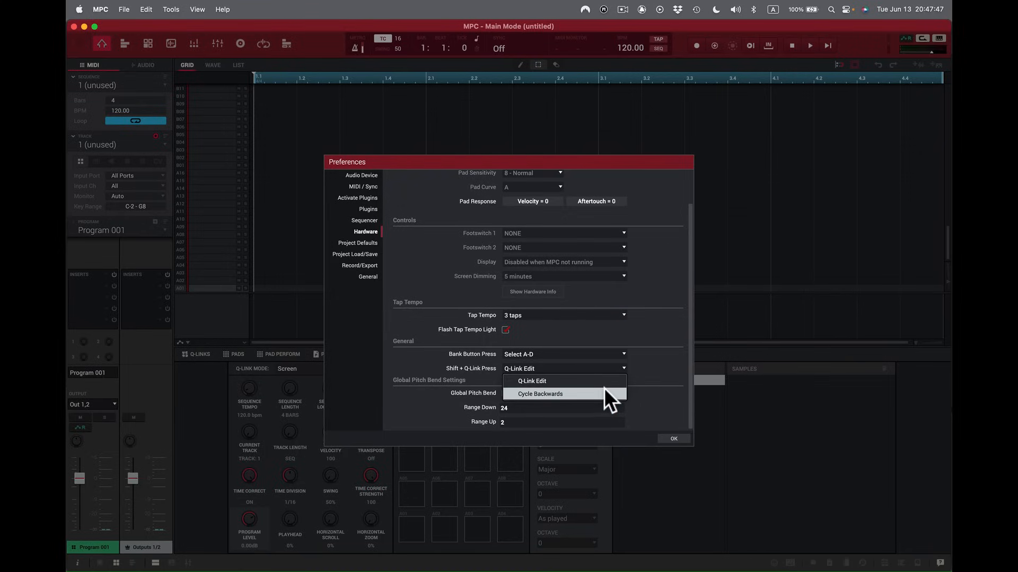
pyautogui.click(656, 363)
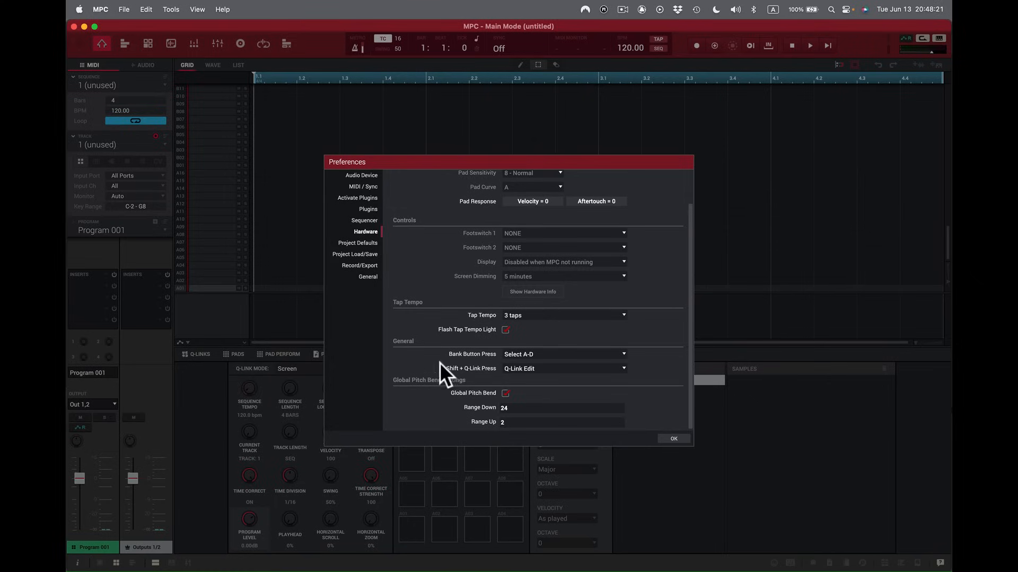
# Review the Project Defaults preferences, including the options for Default Drum/Keygroup Filter and Show New Project Dialog.
pyautogui.click(367, 243)
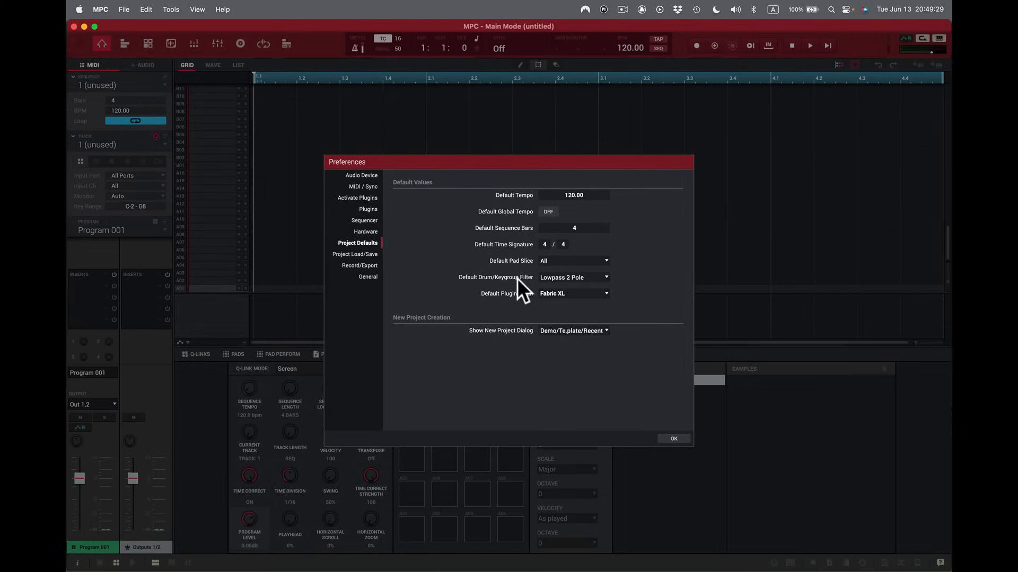
pyautogui.click(606, 275)
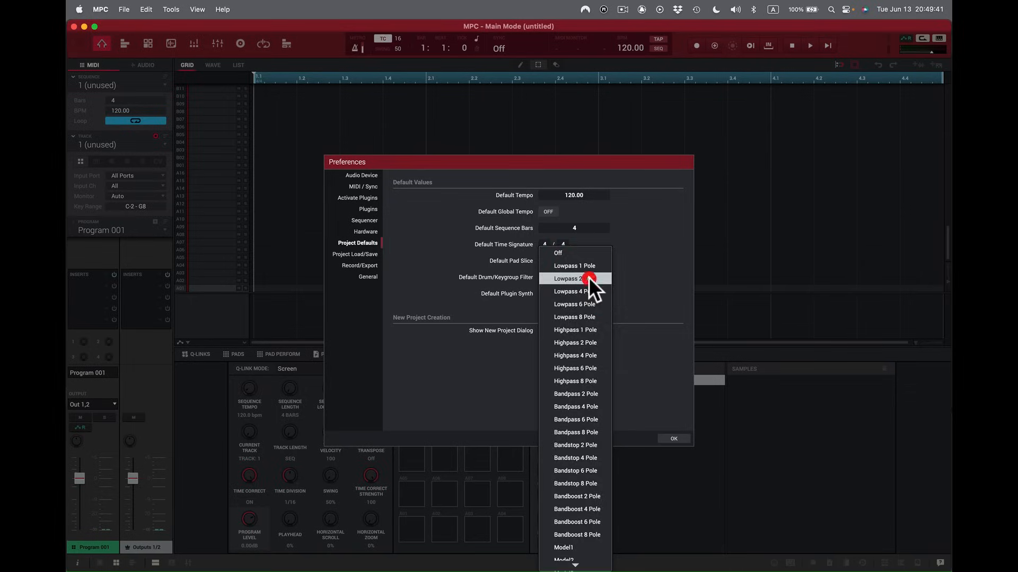
pyautogui.click(588, 277)
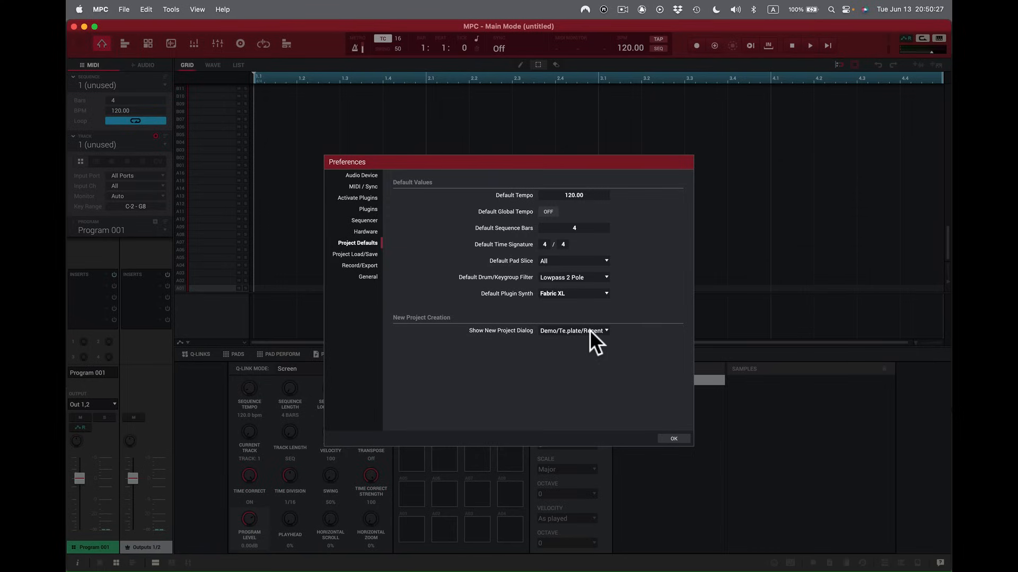
pyautogui.click(607, 329)
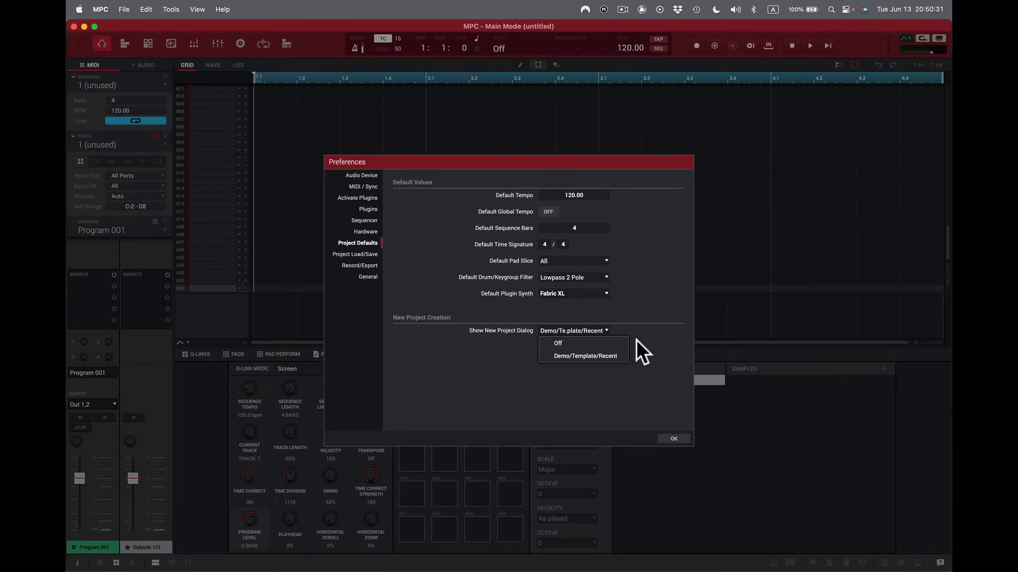
pyautogui.click(647, 363)
pyautogui.press('shift+super')
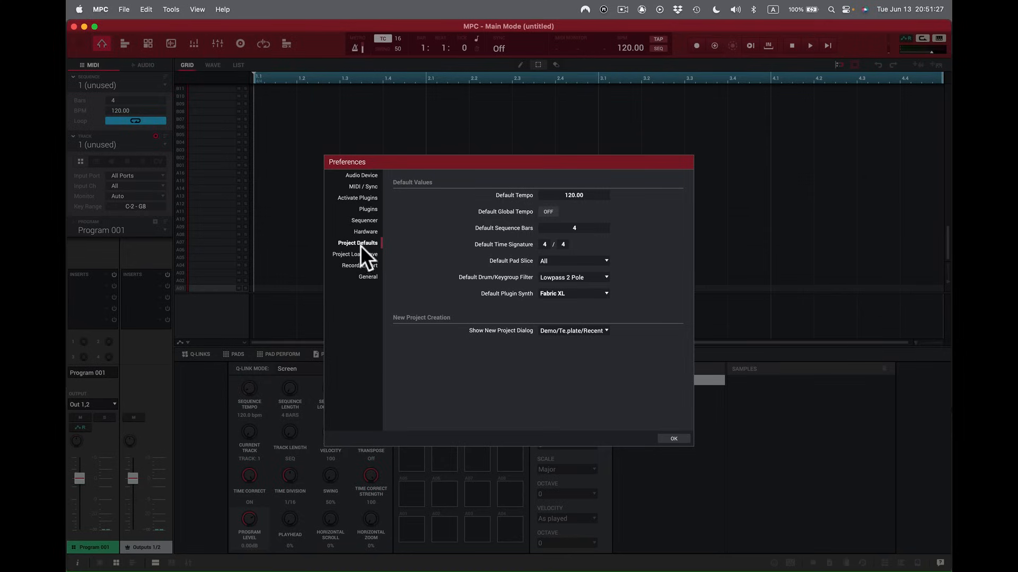
# Browse the project files available for Auto Load in the Project Load/Save preferences, and cancel the file selection.
pyautogui.click(358, 253)
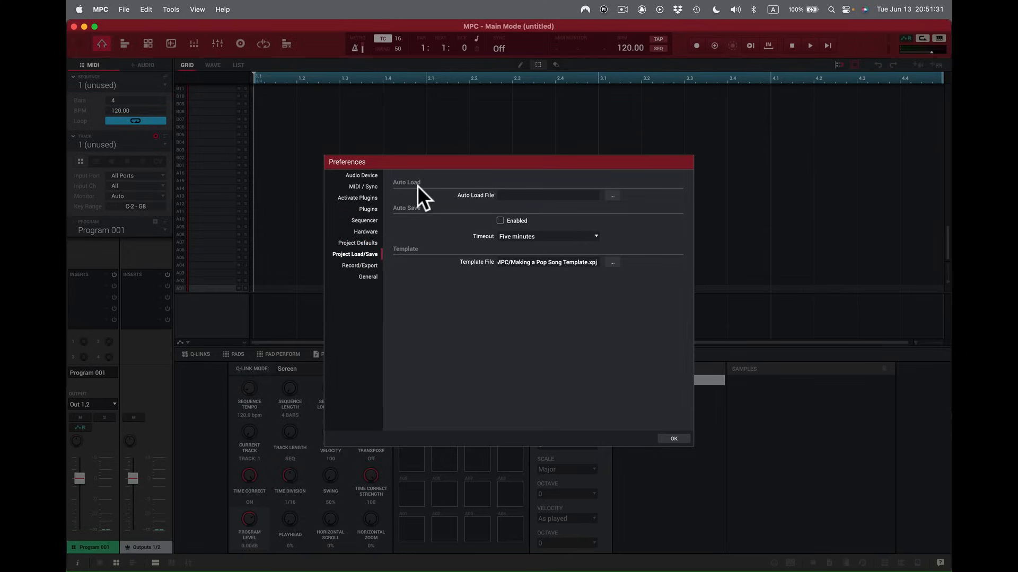
pyautogui.click(613, 195)
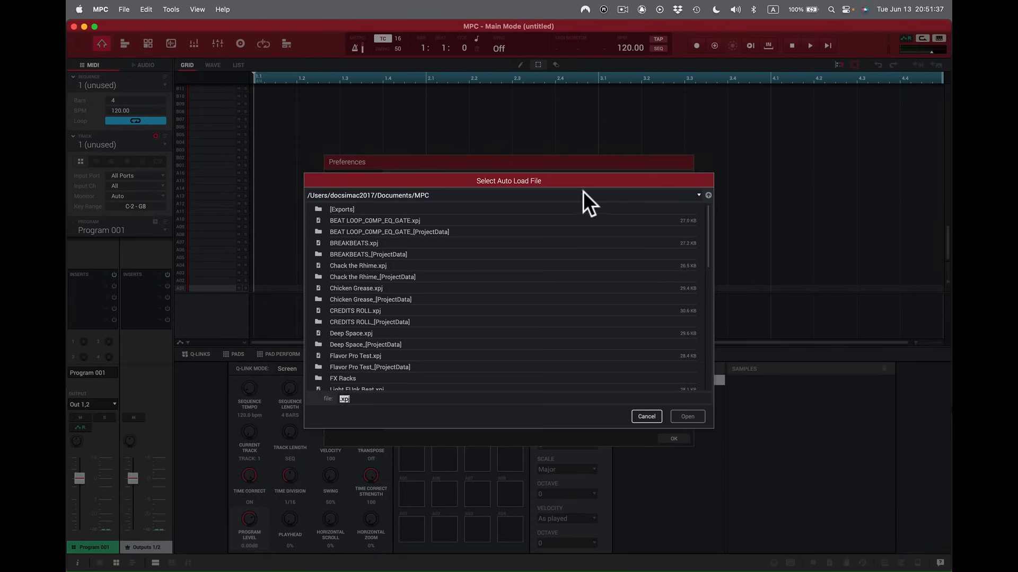
pyautogui.click(647, 416)
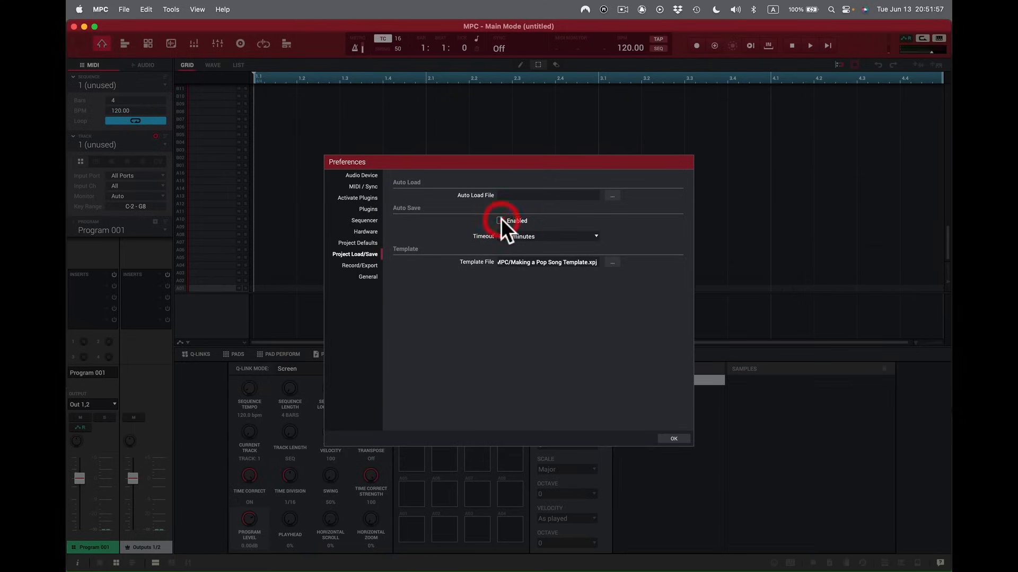
# Enable Auto Save and check its available timeout intervals.
pyautogui.click(598, 237)
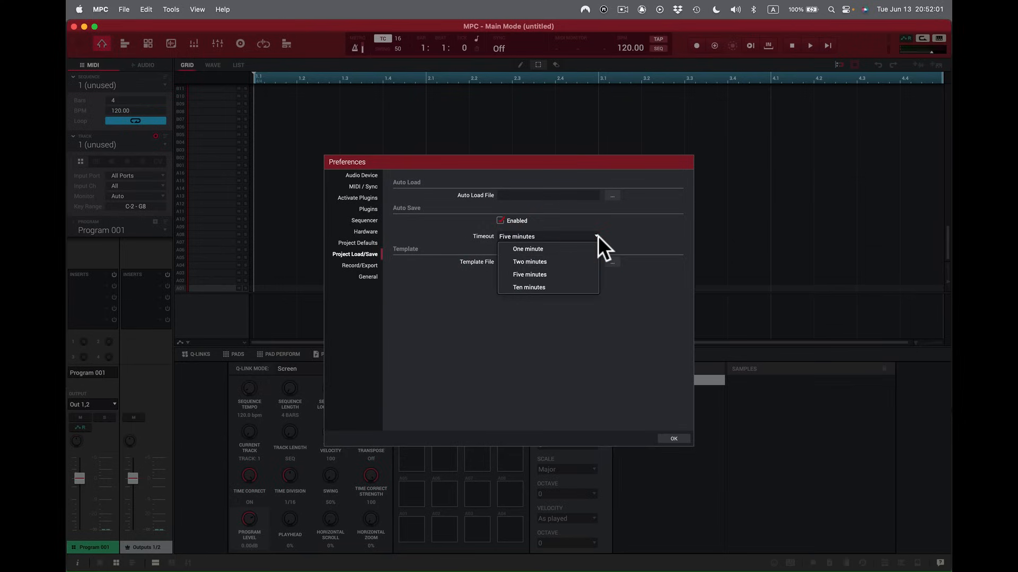
pyautogui.click(635, 221)
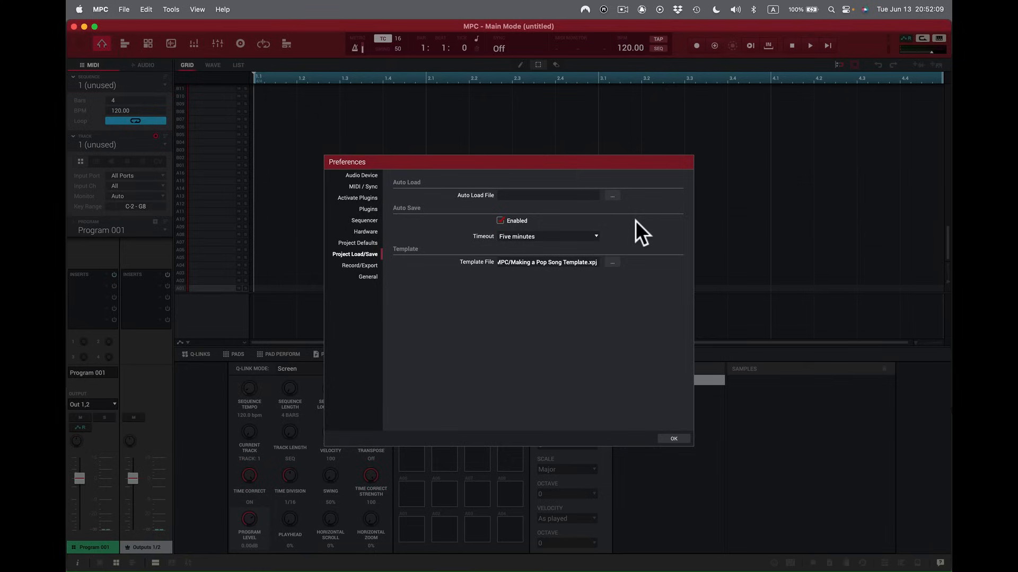
pyautogui.click(595, 234)
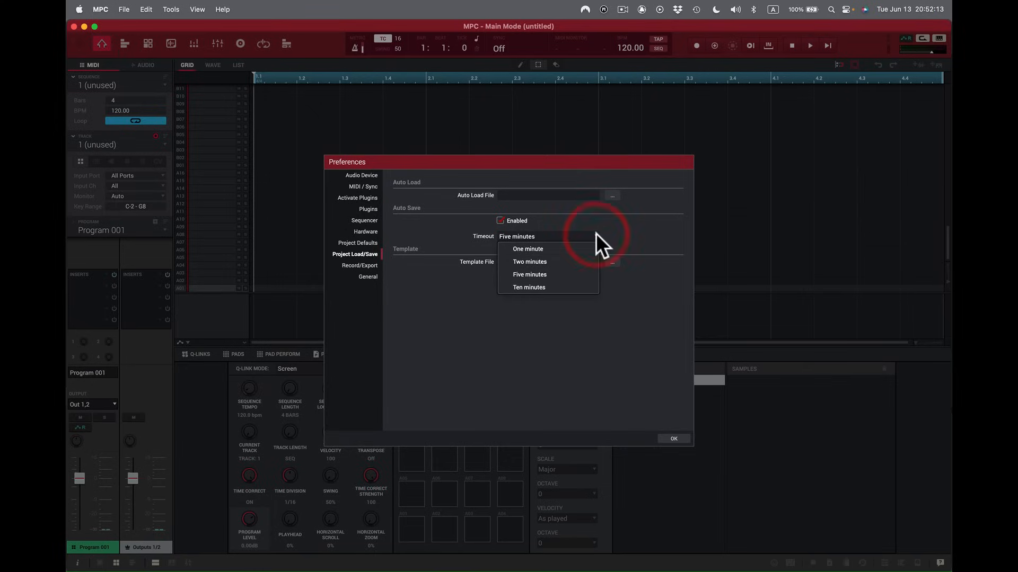
pyautogui.click(655, 232)
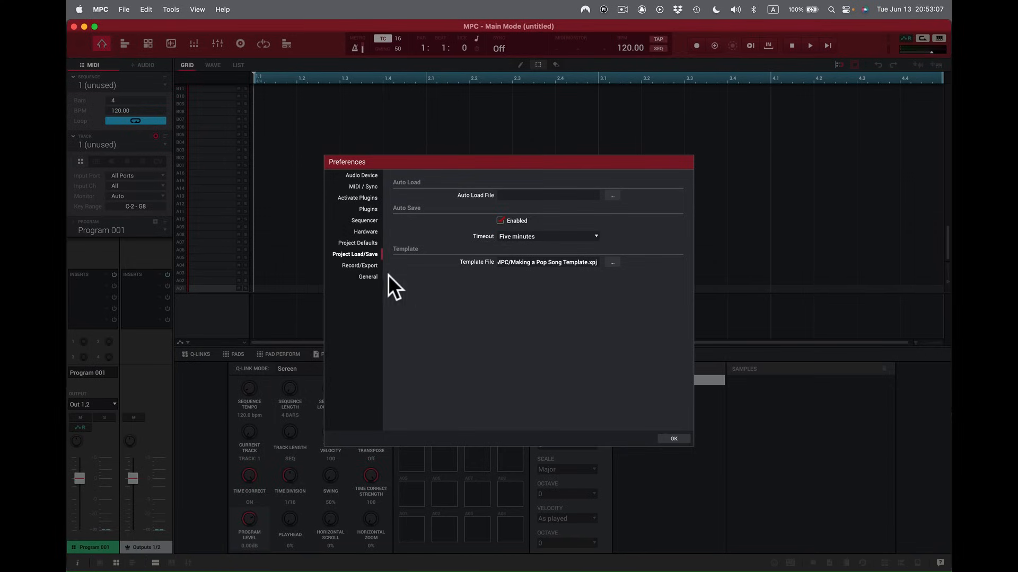
# In the Record/Export preferences, set Recording Bit Depth to 24, Audio Tail Length to 2 and Bounce Bit Depth to 24.
pyautogui.click(362, 265)
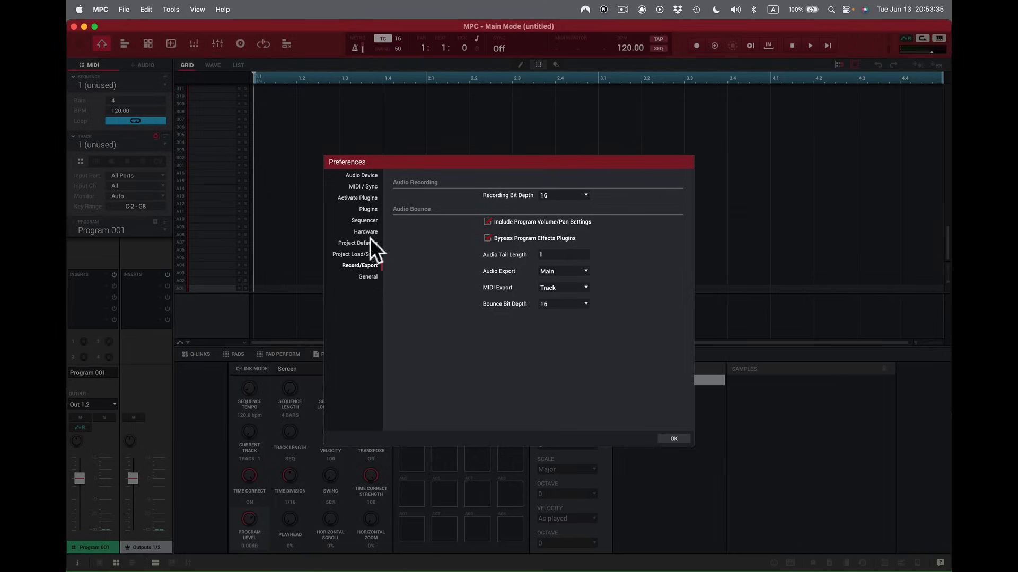
pyautogui.click(587, 194)
pyautogui.moveTo(587, 257); pyautogui.dragTo(588, 252)
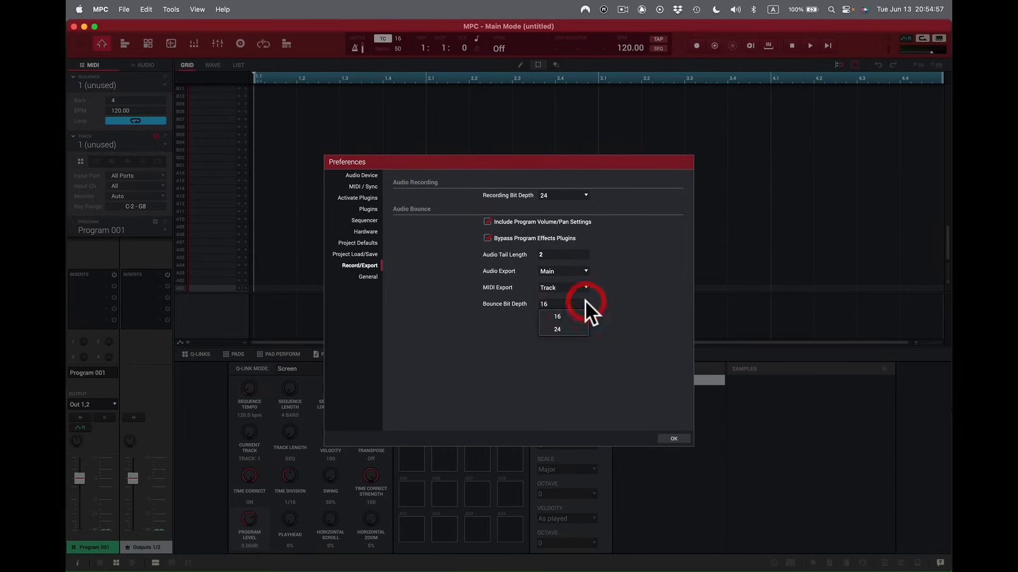
pyautogui.click(575, 328)
# Review the General preferences, including the Vintage Mode options, audition, audio warp, plug-in window and Multi Process Threads settings.
pyautogui.click(371, 276)
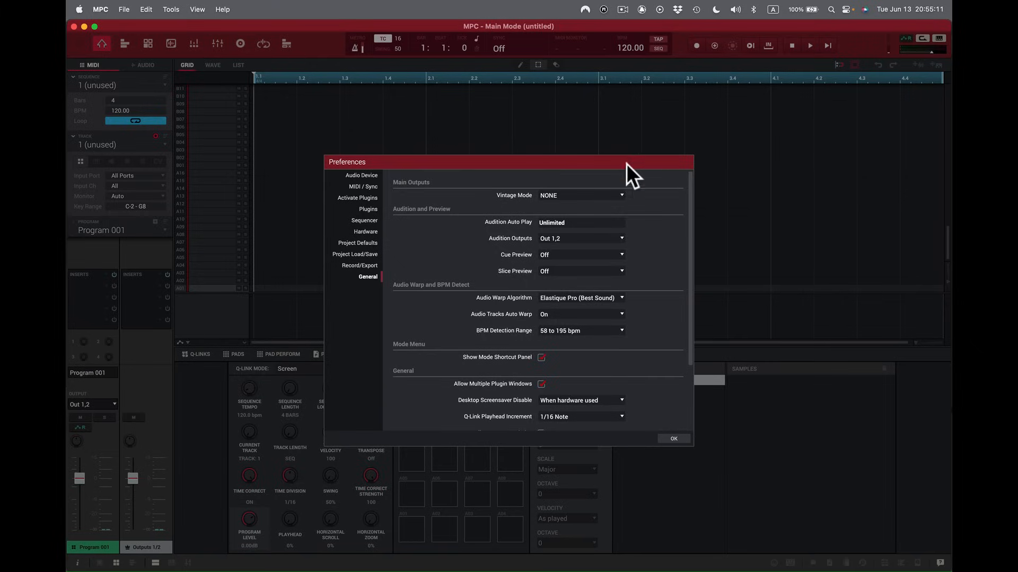
pyautogui.click(620, 194)
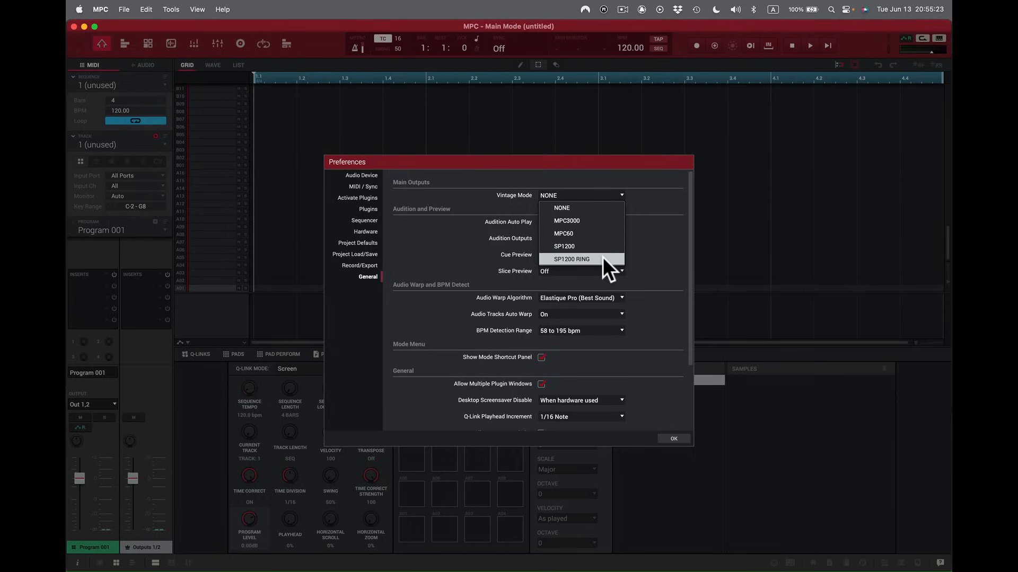
pyautogui.click(664, 237)
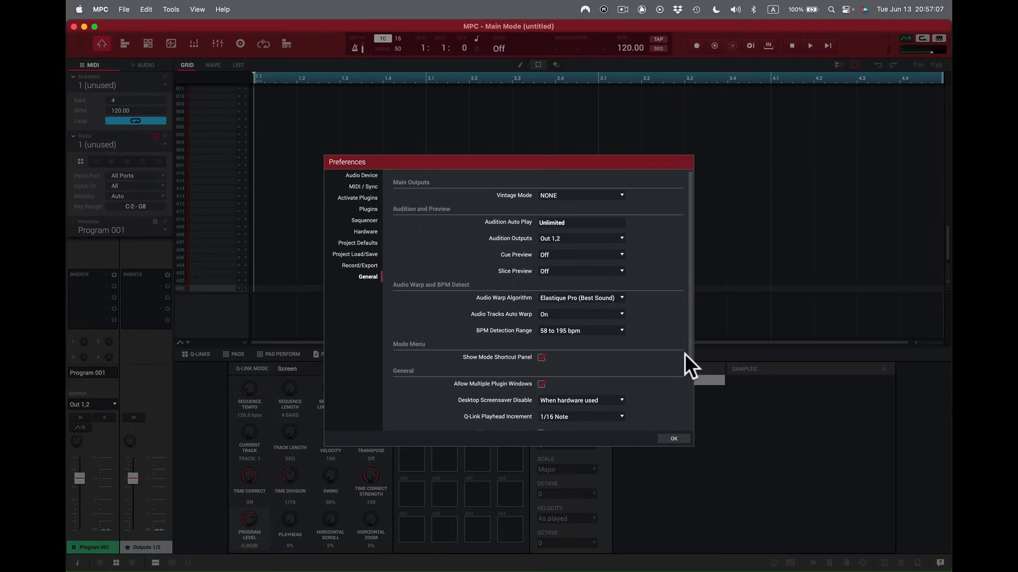
pyautogui.scroll(-3, 691, 371)
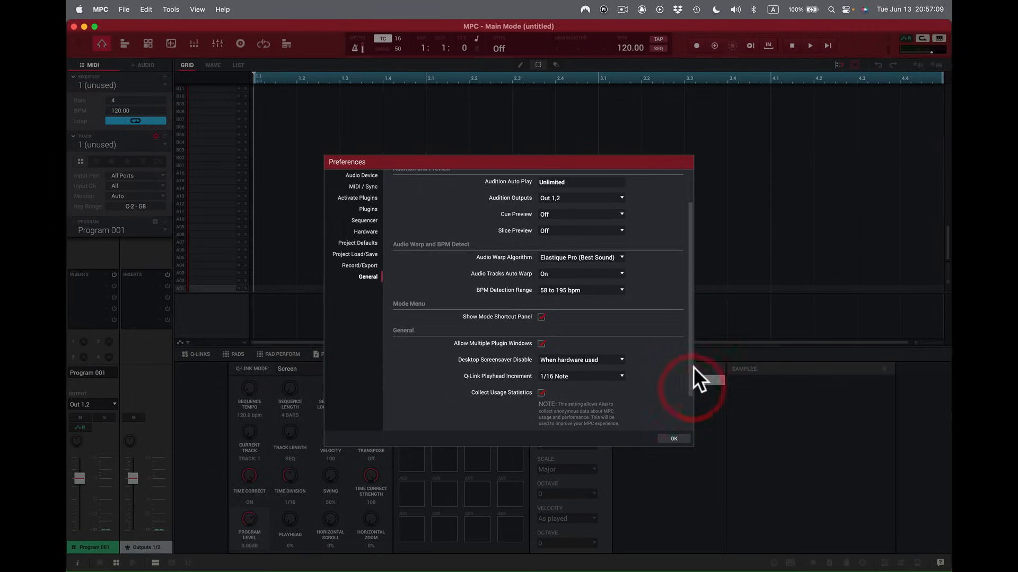
pyautogui.scroll(-3, 690, 382)
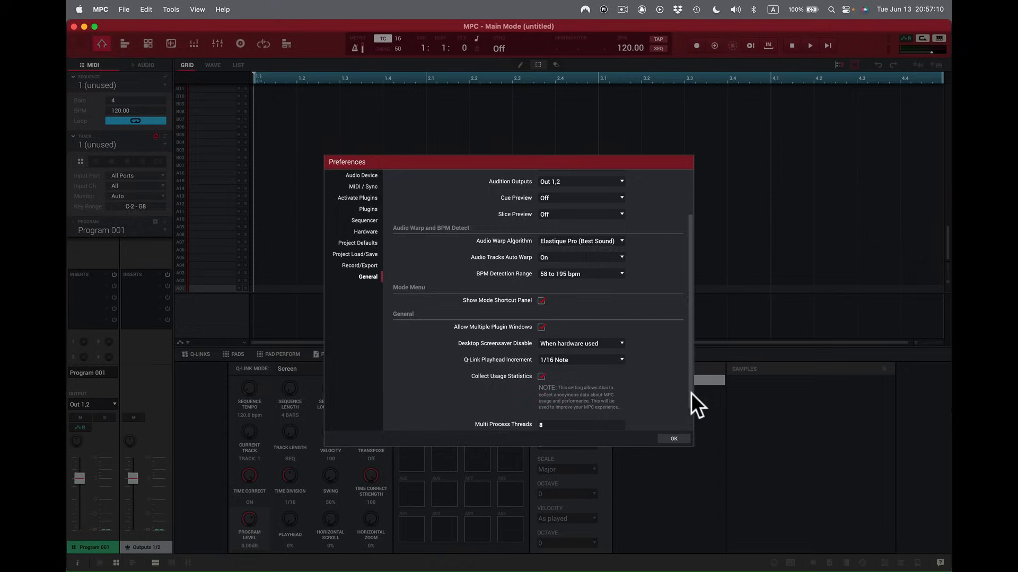
pyautogui.click(697, 428)
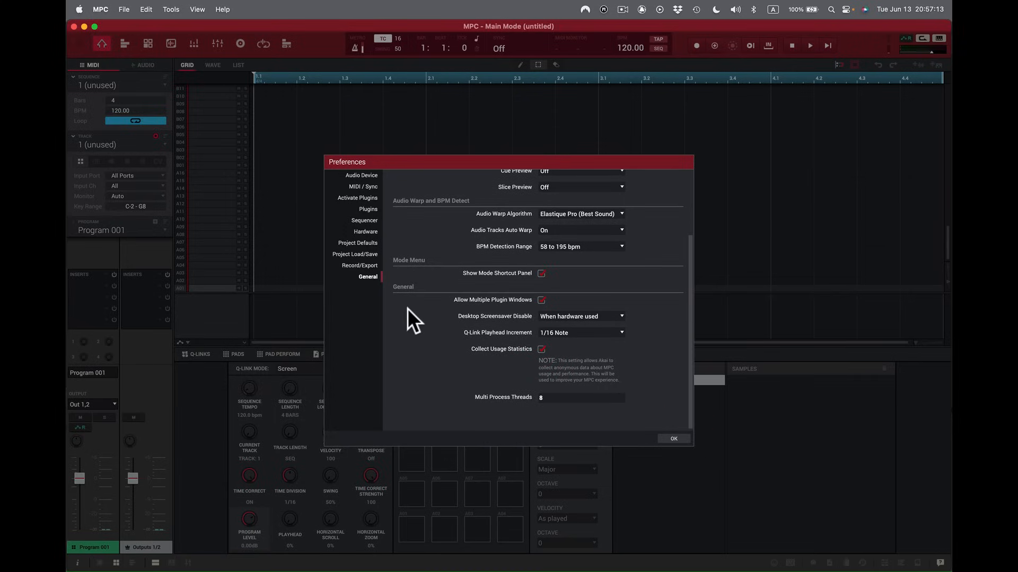